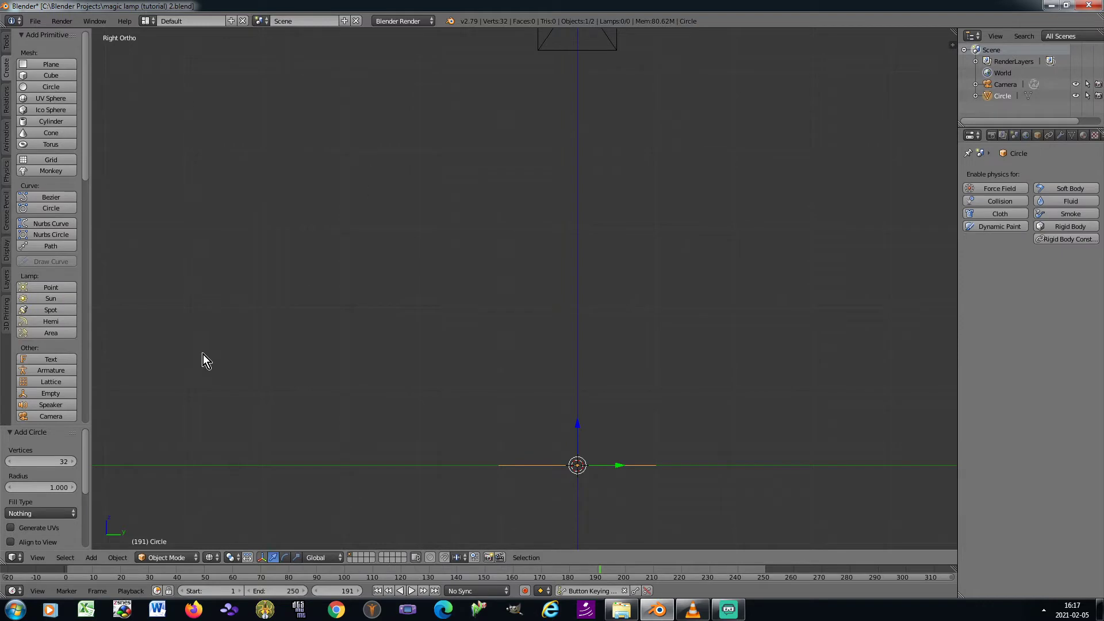
Set the new circle to 16 vertices and rotate it 90 degrees so it stands upright
{"action": "left_click", "coordinate": [46, 461]}
{"action": "type", "text": "16"}
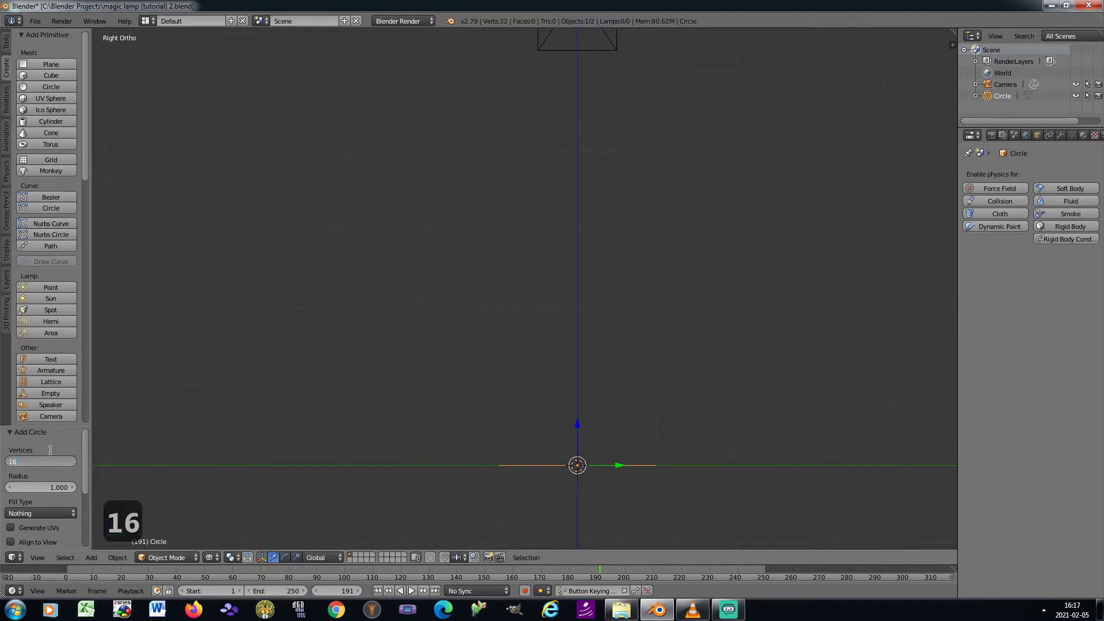
{"action": "key", "text": "Return"}
{"action": "type", "text": "r90"}
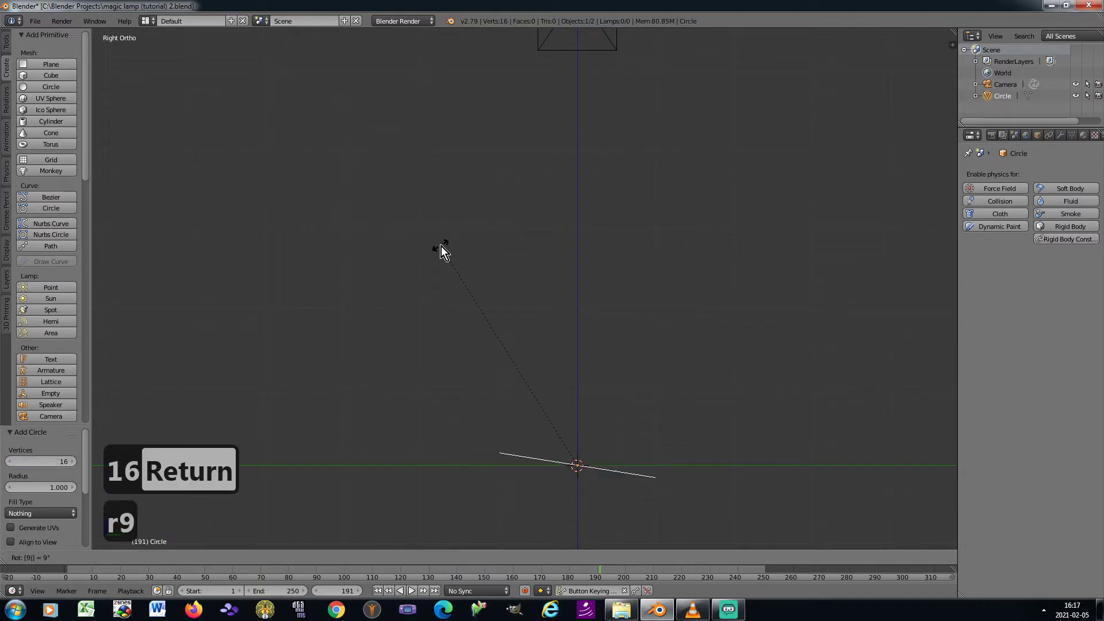
{"action": "key", "text": "Return"}
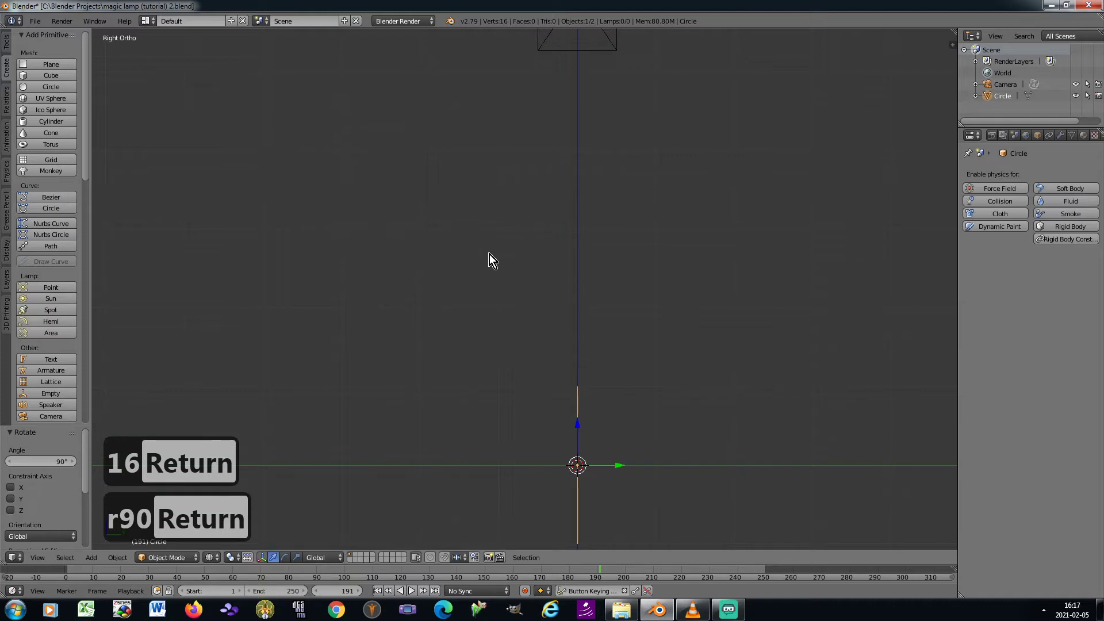
{"action": "middle_click_drag", "start_coordinate": [489, 253], "coordinate": [360, 128], "text": "shift"}
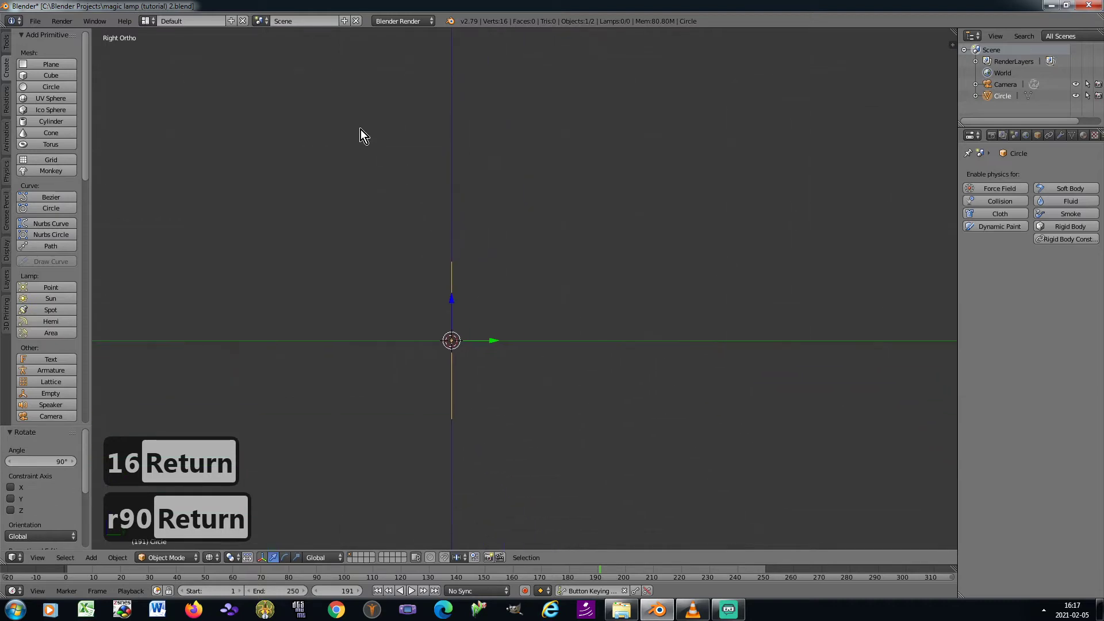
Apply smooth shading to the circle and add a Subdivision Surface modifier with view subdivisions set to 2
{"action": "left_click", "coordinate": [6, 41]}
{"action": "left_click", "coordinate": [31, 202]}
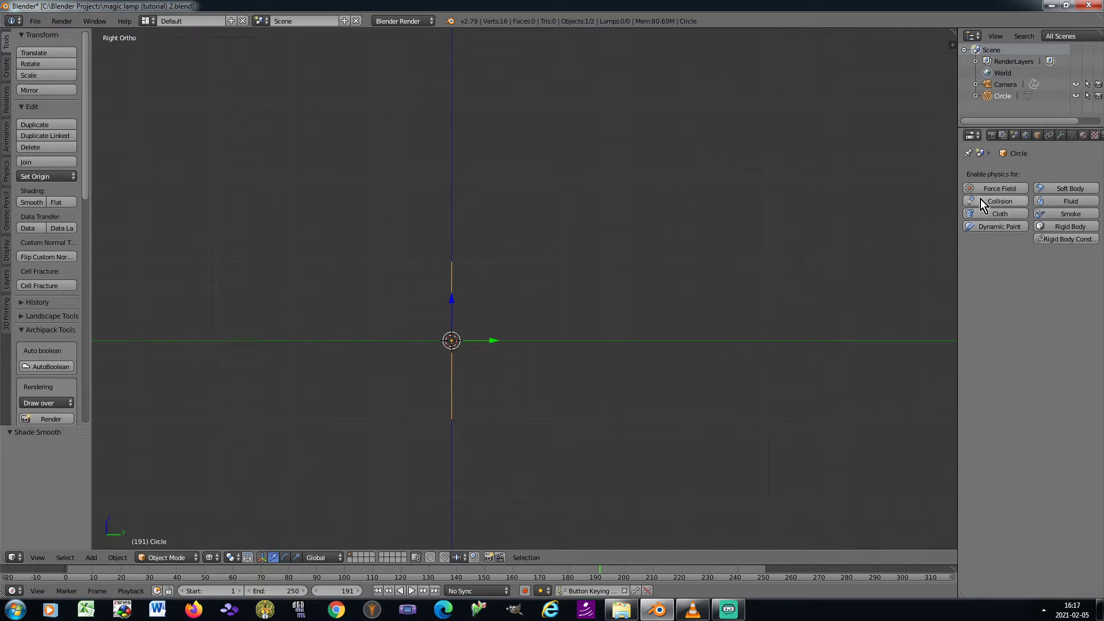
{"action": "left_click", "coordinate": [1061, 136]}
{"action": "left_click", "coordinate": [1041, 173]}
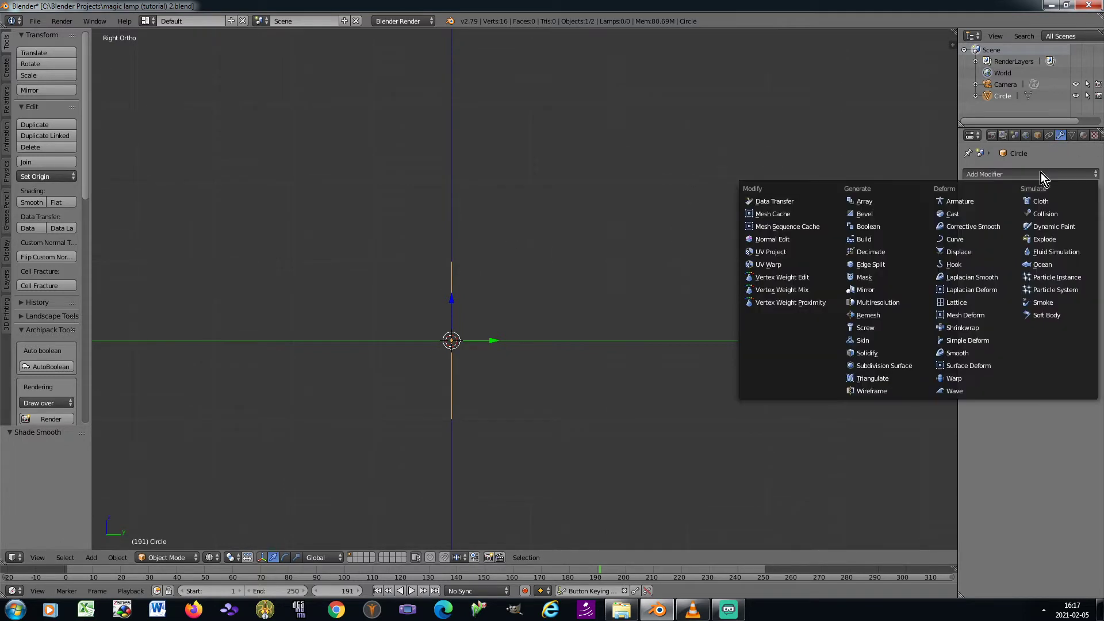
{"action": "left_click", "coordinate": [890, 367]}
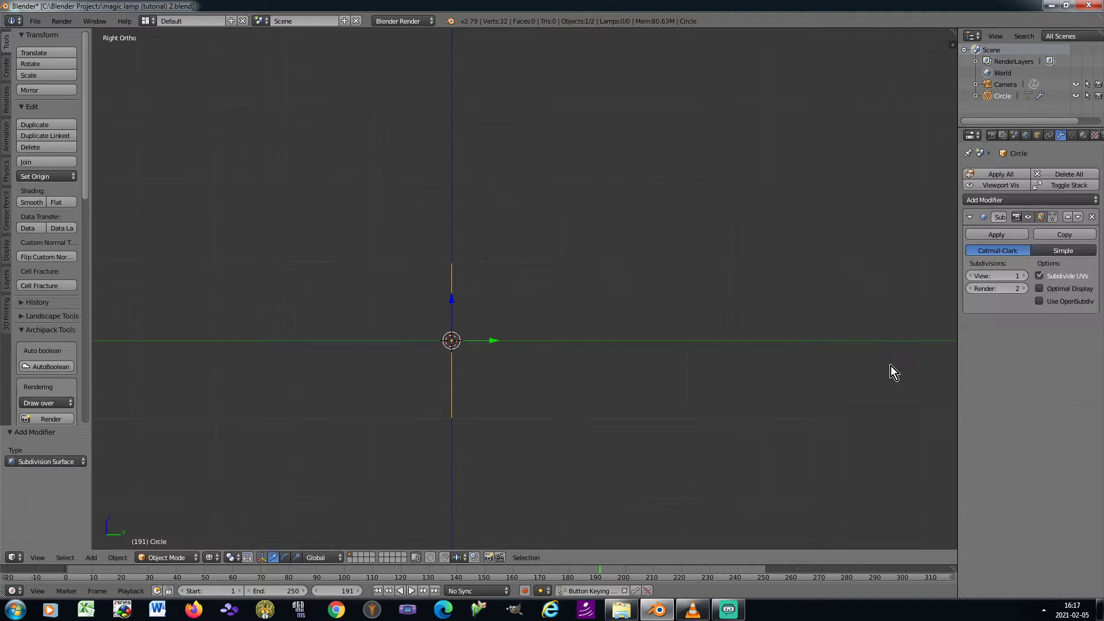
{"action": "left_click", "coordinate": [1024, 276]}
Fill the circle with a face in Edit Mode, extrude it about 0.9 toward positive Y, and display the mesh as solid
{"action": "key", "text": "Tab"}
{"action": "key", "text": "KP_6"}
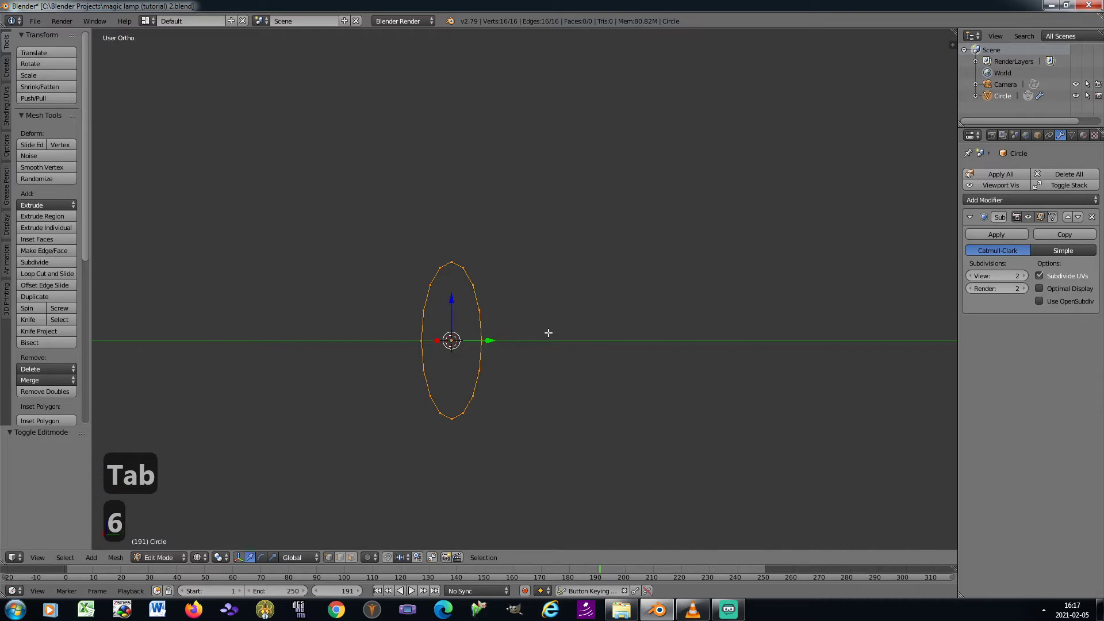
{"action": "key", "text": "f"}
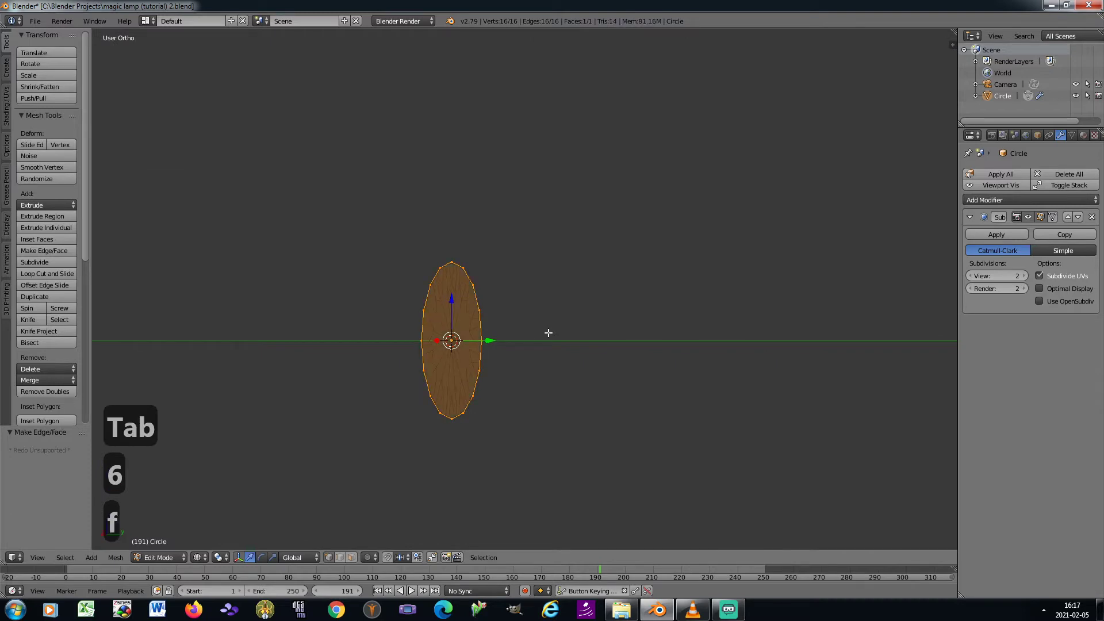
{"action": "key", "text": "KP_4"}
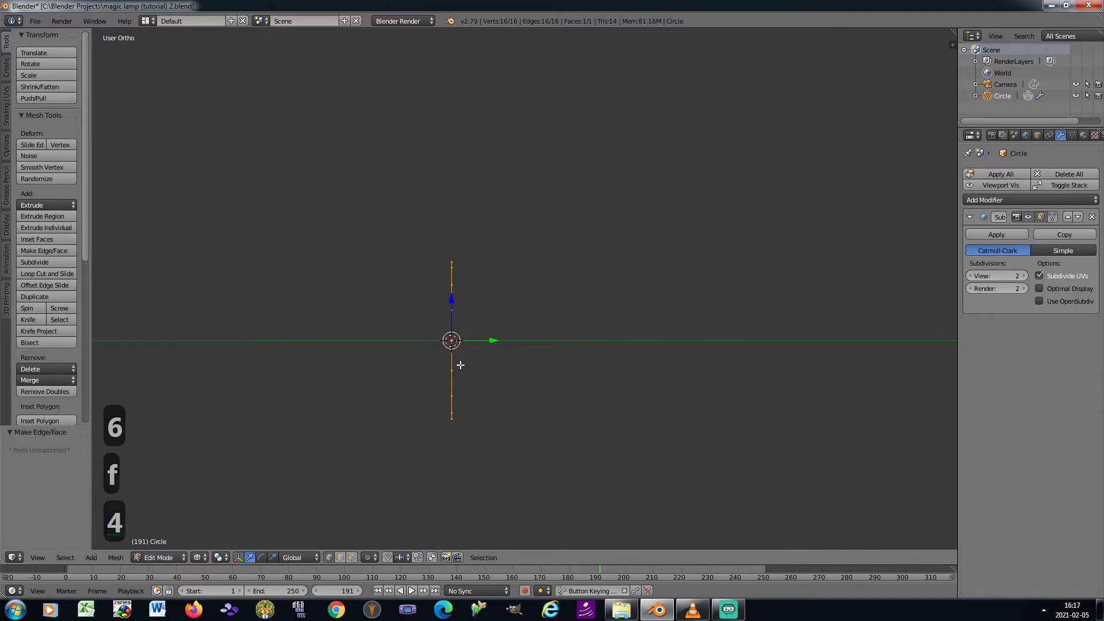
{"action": "key", "text": "e"}
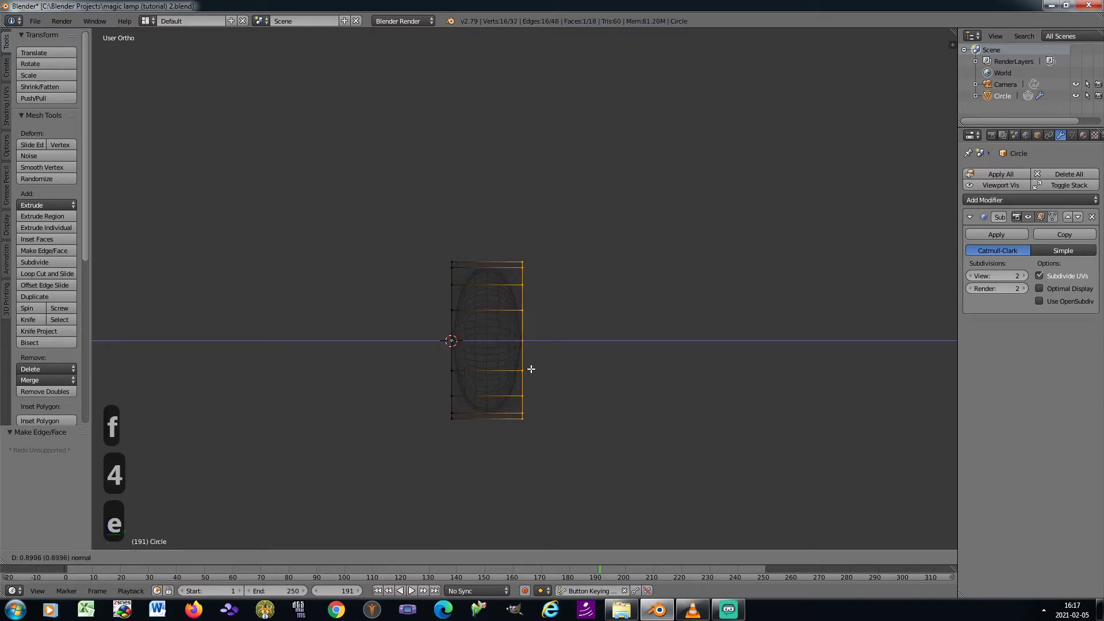
{"action": "left_click", "coordinate": [530, 369]}
{"action": "key", "text": "z"}
{"action": "middle_click_drag", "start_coordinate": [481, 362], "coordinate": [562, 334], "text": "shift"}
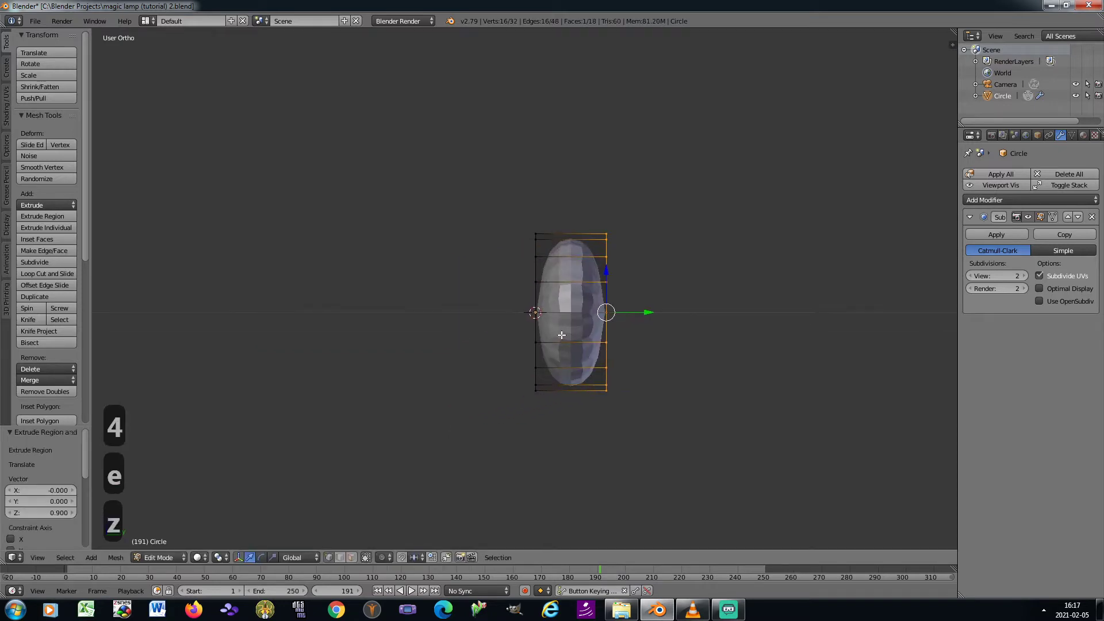
Move the extruded end about 0.2 along Y, scale it to about 0.82, and raise it about 0.1
{"action": "key", "text": "g"}
{"action": "key", "text": "y"}
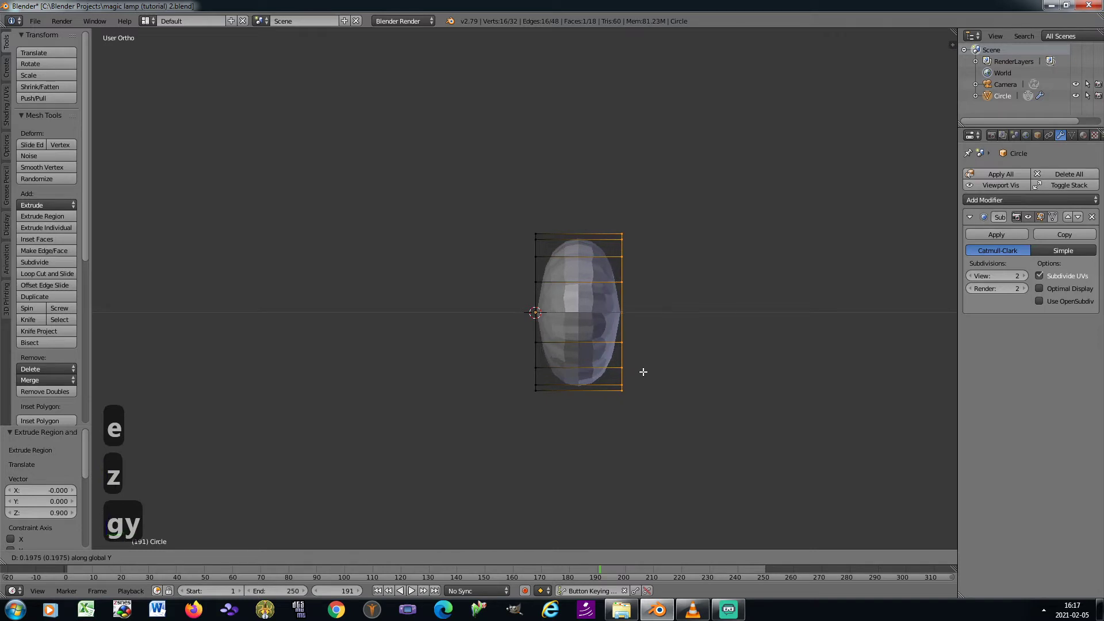
{"action": "left_click", "coordinate": [643, 372]}
{"action": "key", "text": "s"}
{"action": "left_click", "coordinate": [633, 395]}
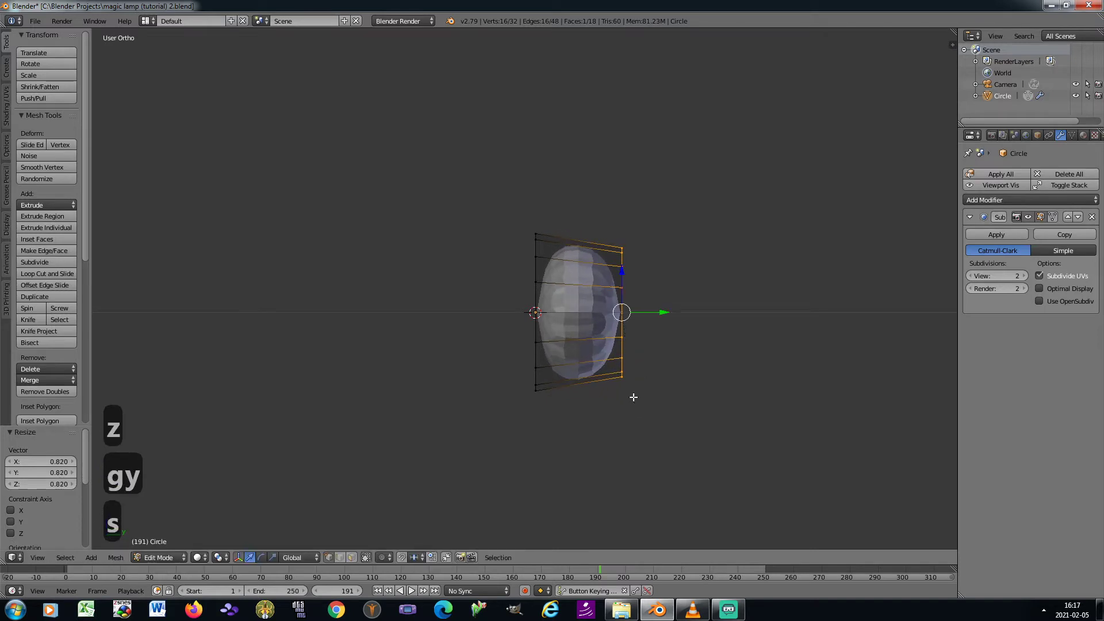
{"action": "key", "text": "g"}
{"action": "left_click", "coordinate": [631, 389]}
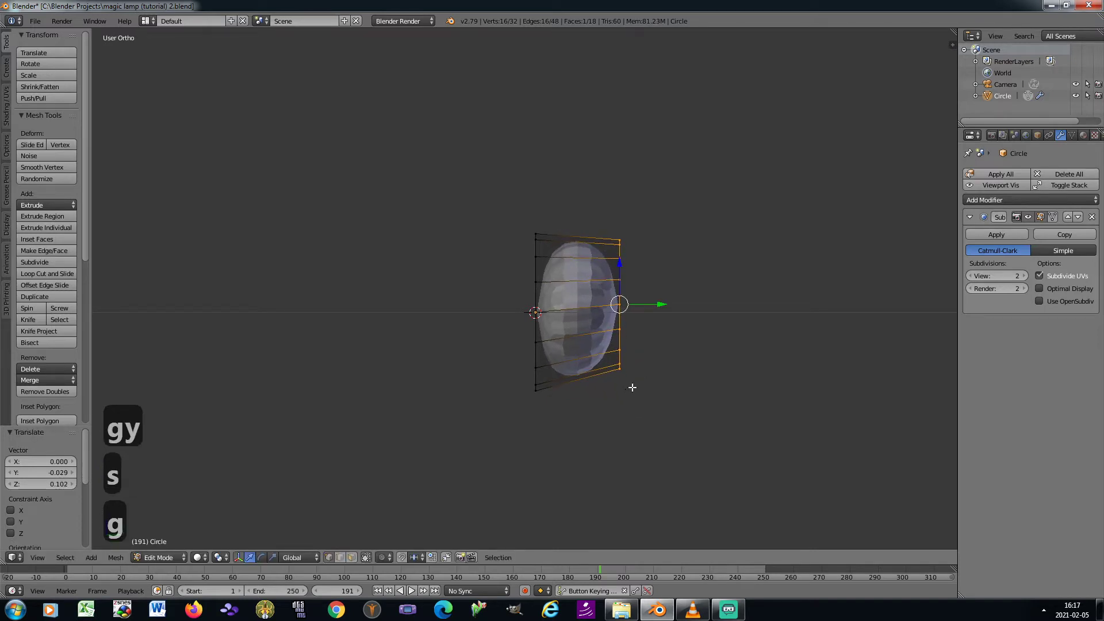
Extrude the end another 0.53 or so, scale it to about 0.62, shift it about 0.2 in Y and 0.3 in Z, and deselect everything
{"action": "key", "text": "e"}
{"action": "left_click", "coordinate": [674, 386]}
{"action": "key", "text": "s"}
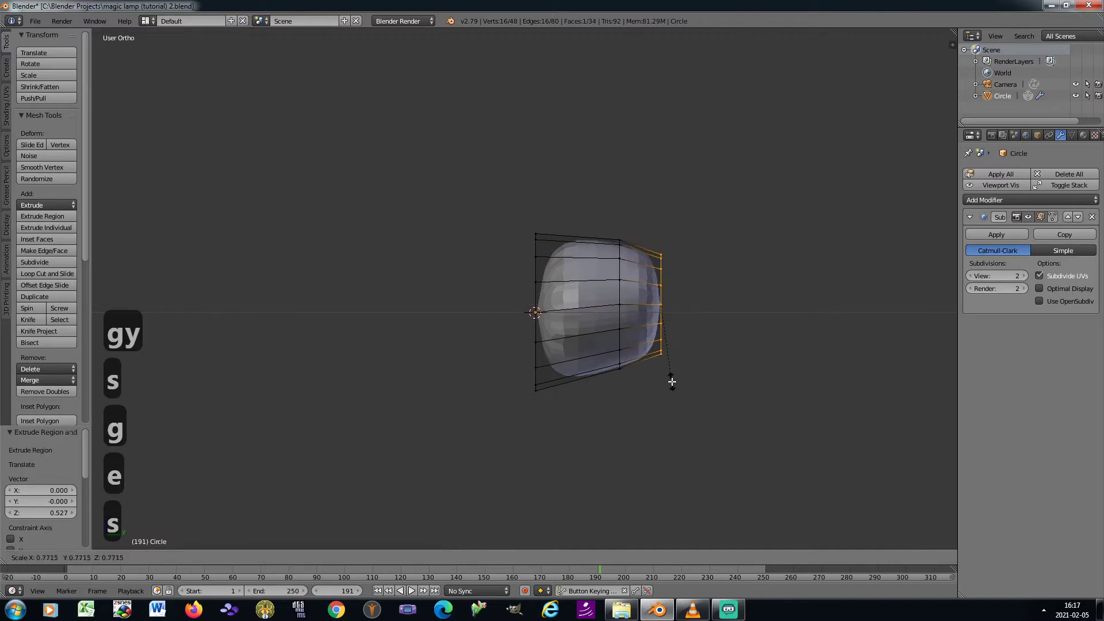
{"action": "left_click", "coordinate": [672, 367]}
{"action": "key", "text": "g"}
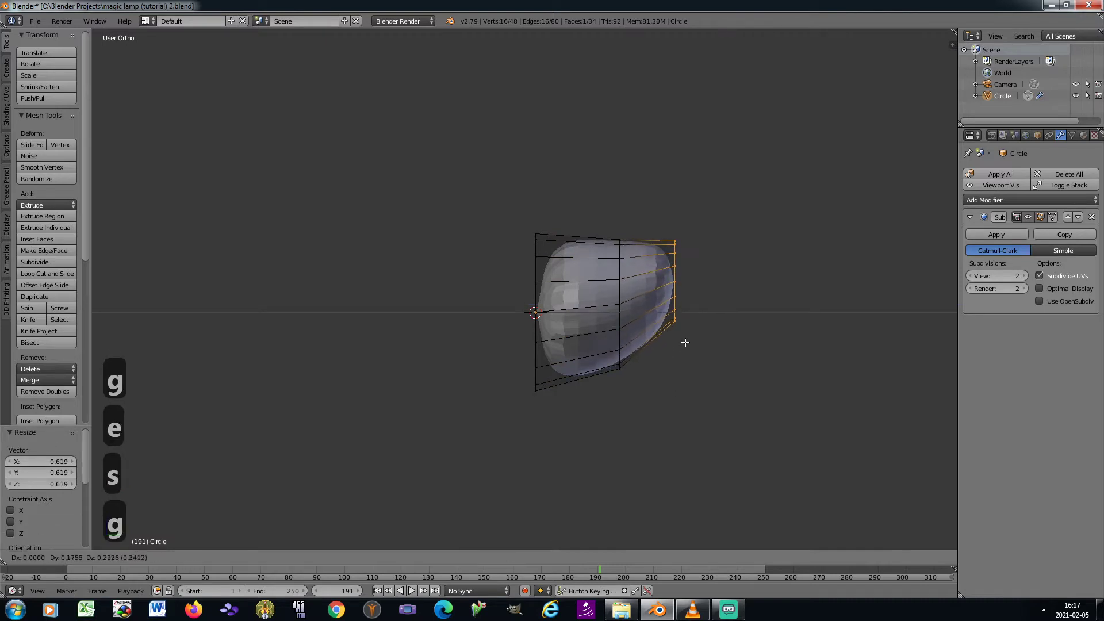
{"action": "left_click", "coordinate": [672, 342]}
{"action": "key", "text": "a"}
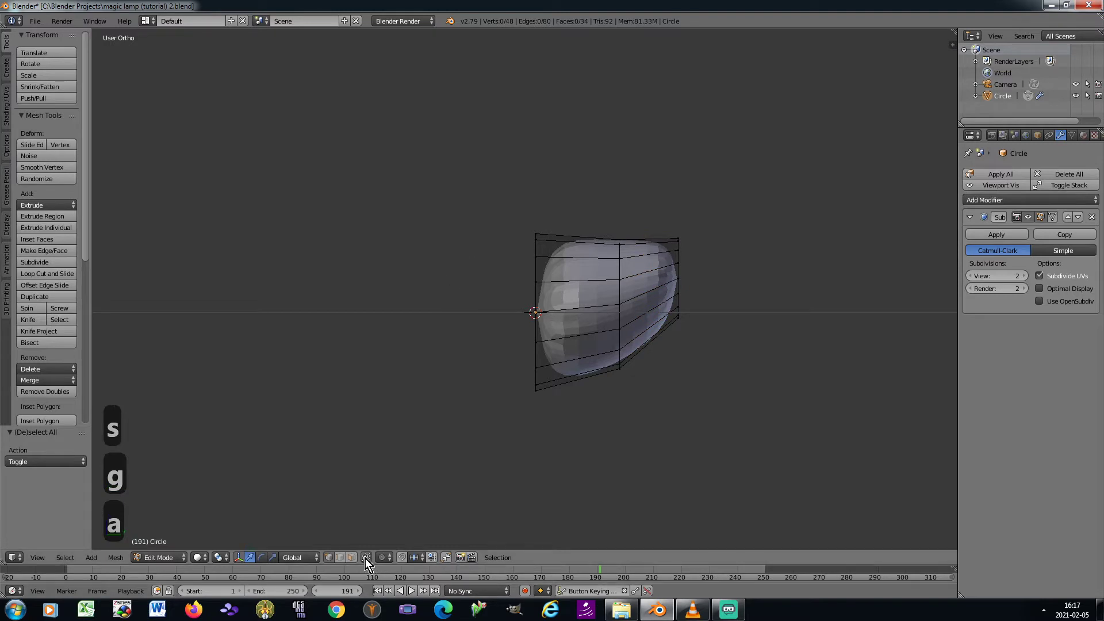
Return the timeline to frame 1 and extrude the original circular face about 2.28 toward negative Y
{"action": "left_click", "coordinate": [377, 591]}
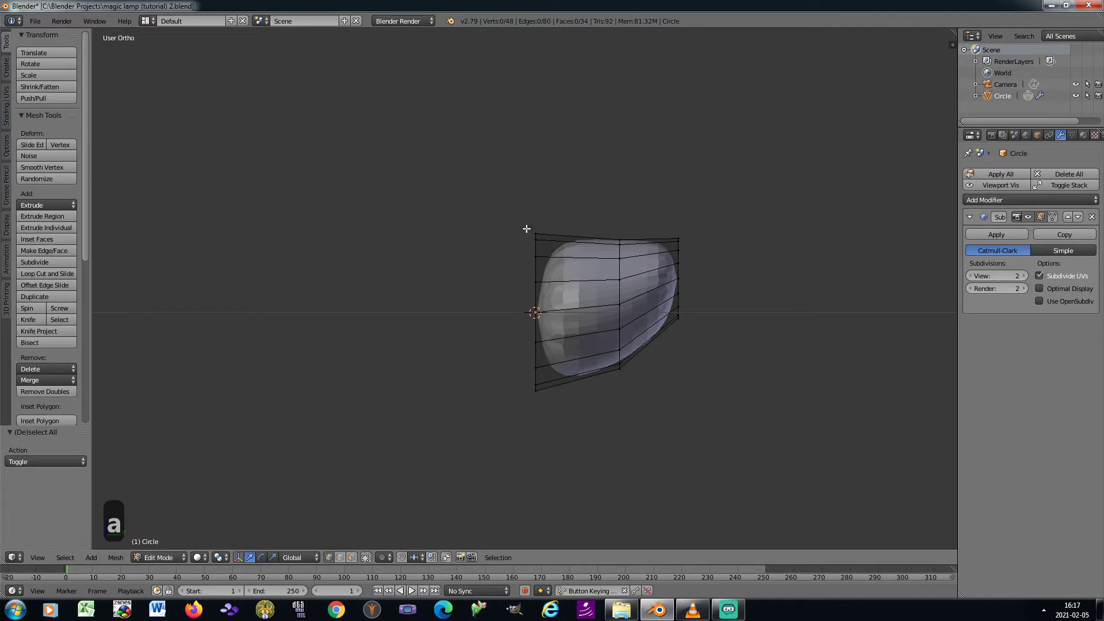
{"action": "key", "text": "b"}
{"action": "left_click_drag", "start_coordinate": [518, 209], "coordinate": [553, 409]}
{"action": "middle_click_drag", "start_coordinate": [547, 326], "coordinate": [629, 324], "text": "shift"}
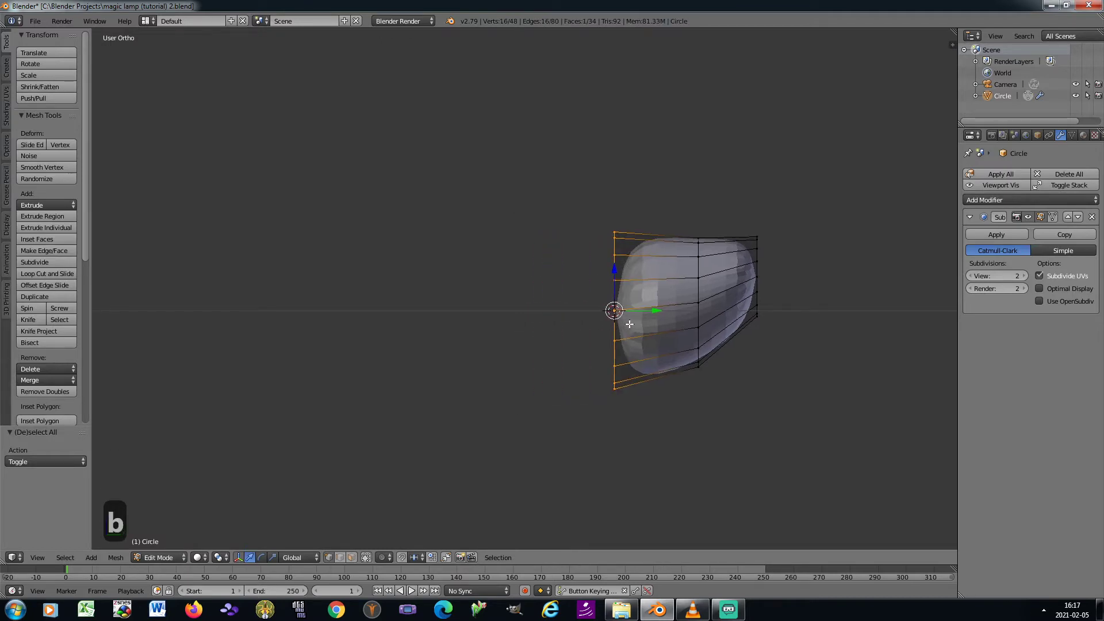
{"action": "key", "text": "KP_4"}
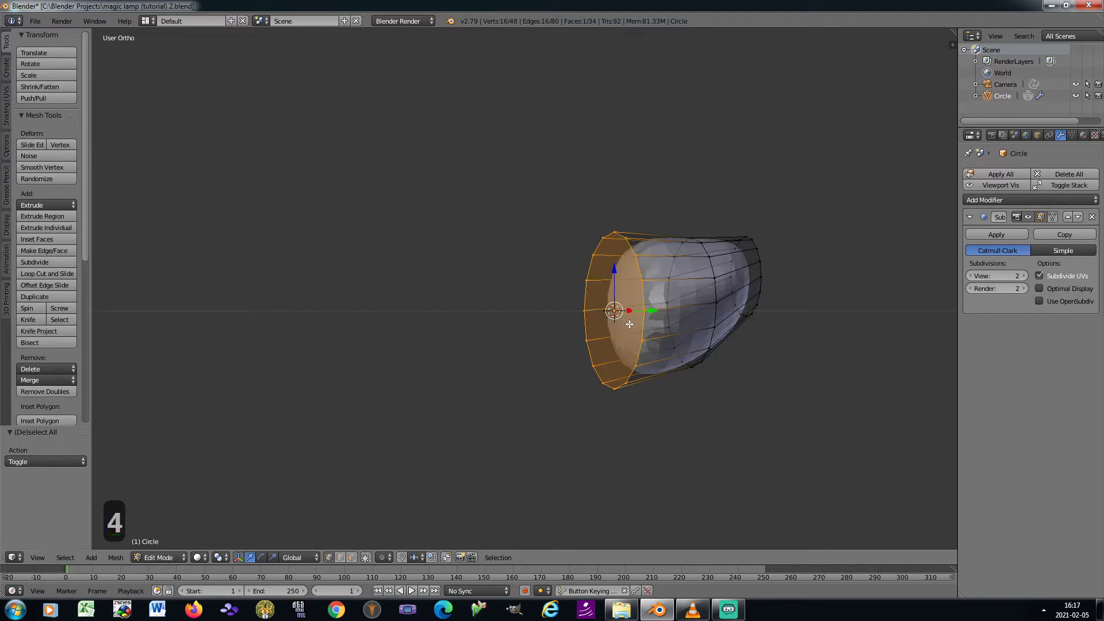
{"action": "key", "text": "KP_6"}
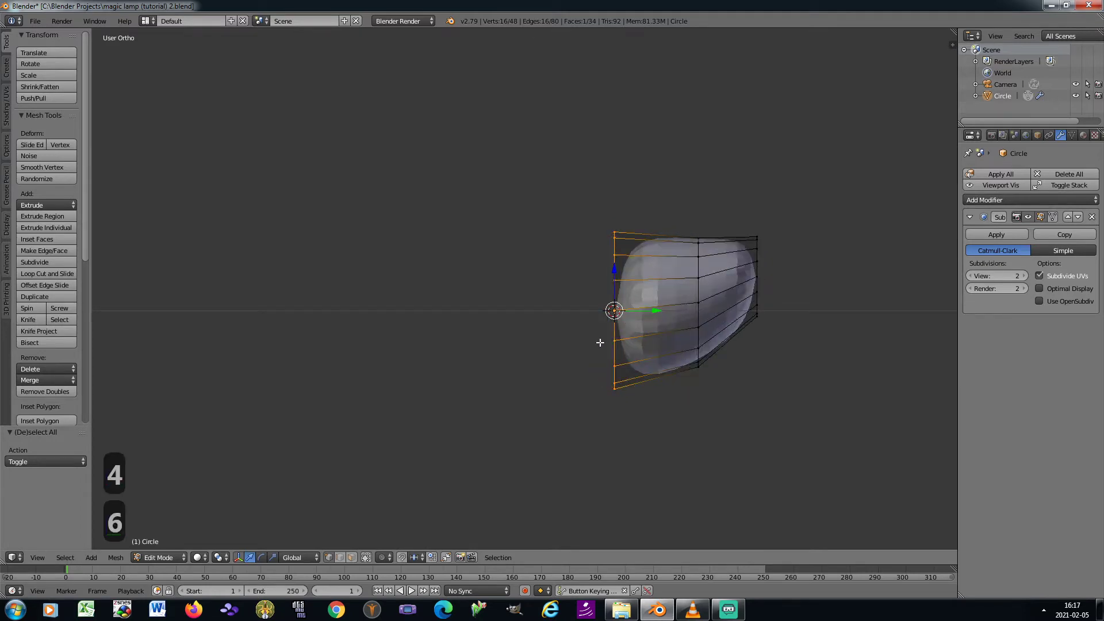
{"action": "key", "text": "e"}
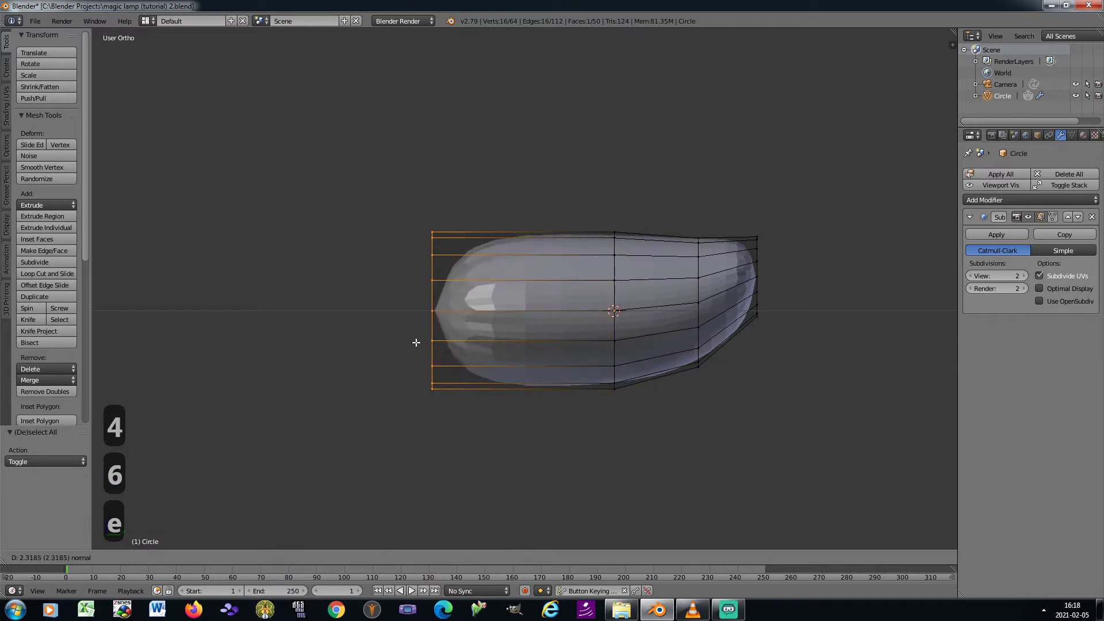
{"action": "left_click", "coordinate": [417, 342]}
{"action": "middle_click_drag", "start_coordinate": [498, 316], "coordinate": [627, 315], "text": "shift"}
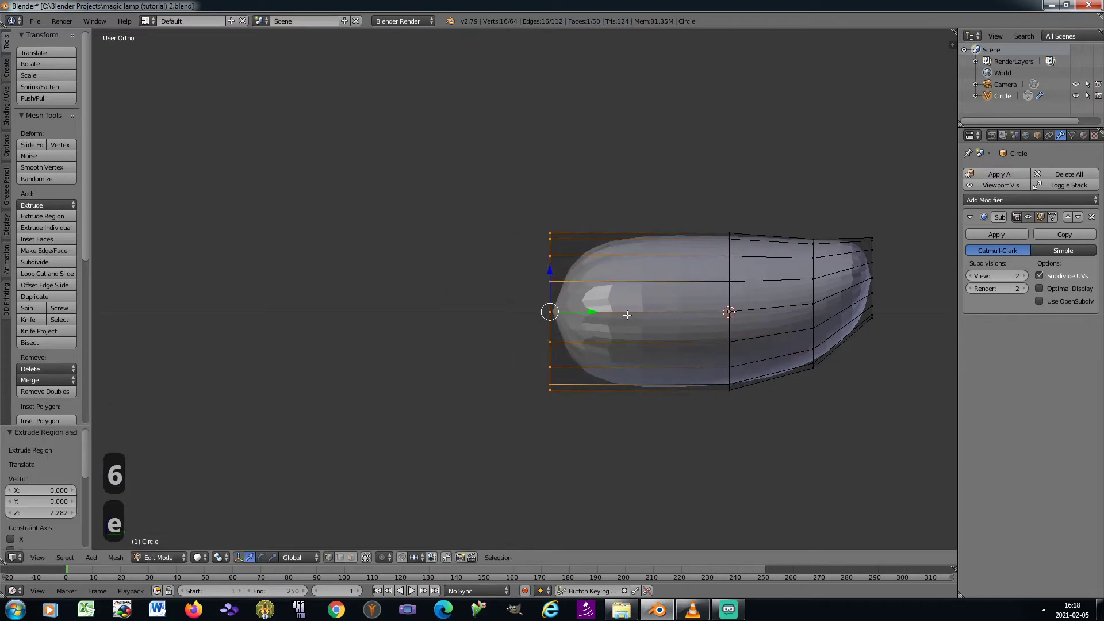
Extrude the negative-Y end about 0.74, scale it to about 0.61, and move it back about 0.09 along Y
{"action": "key", "text": "e"}
{"action": "left_click", "coordinate": [535, 371]}
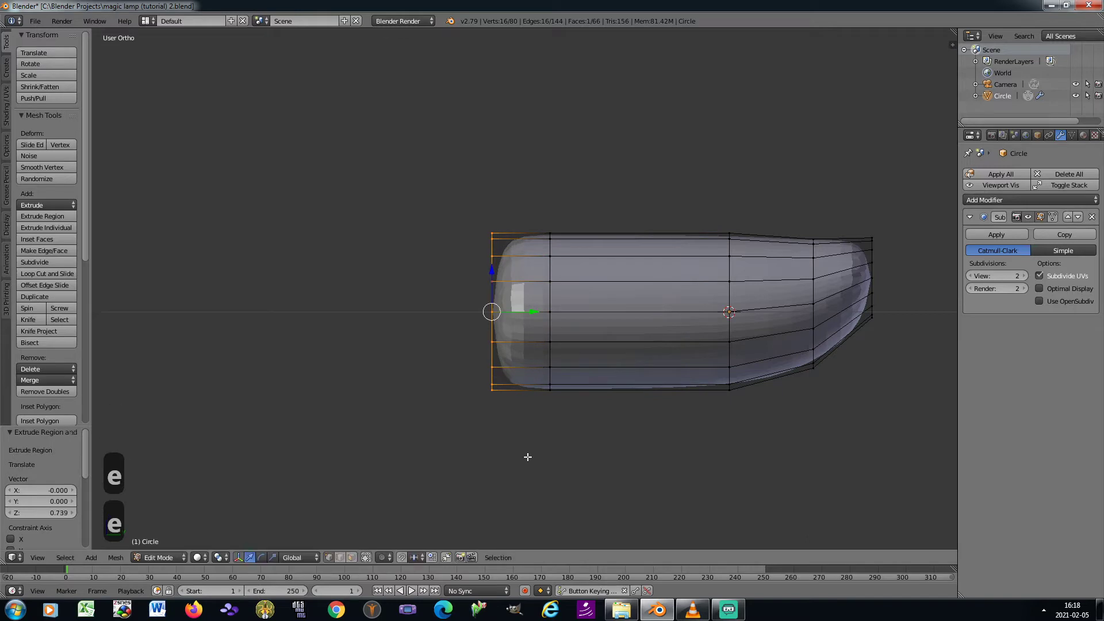
{"action": "key", "text": "s"}
{"action": "left_click", "coordinate": [518, 397]}
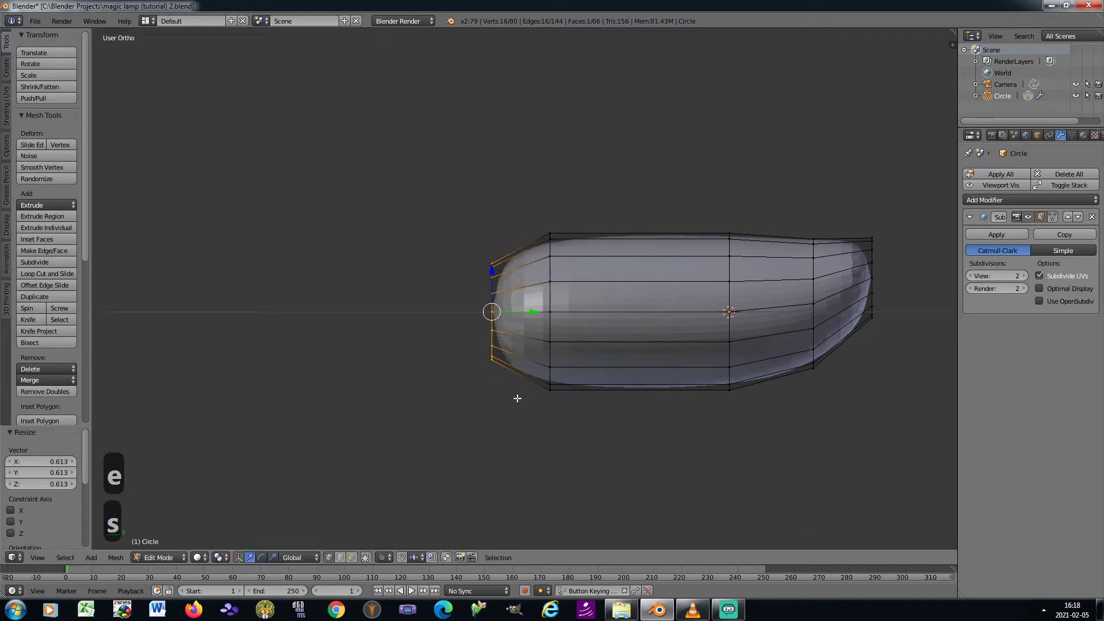
{"action": "key", "text": "g"}
{"action": "key", "text": "y"}
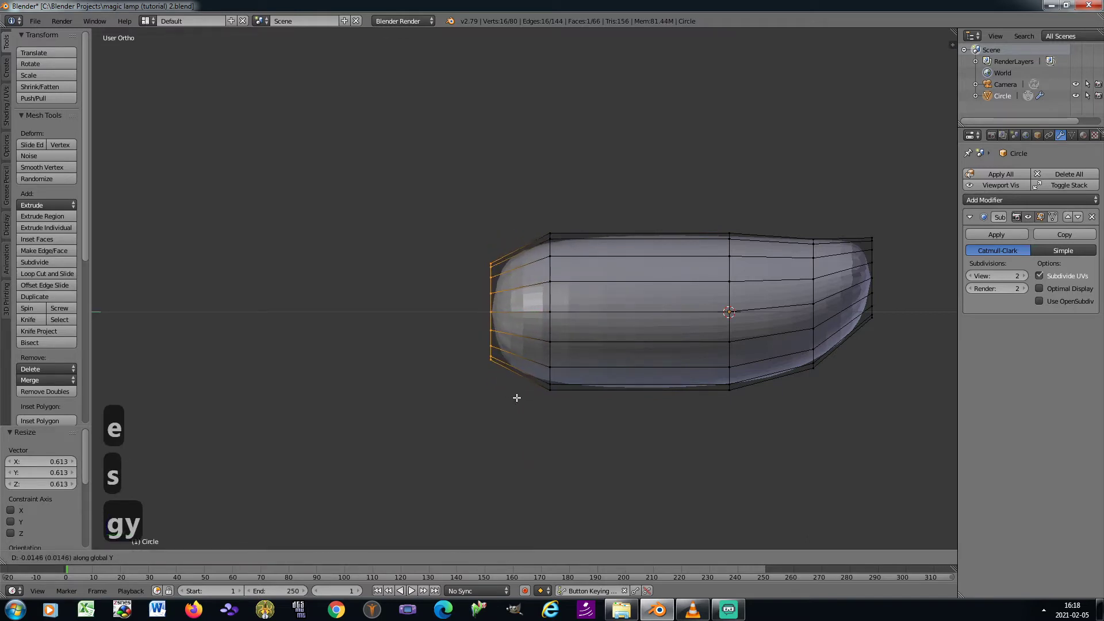
{"action": "left_click", "coordinate": [524, 396]}
Extrude the narrowed end about 0.5, scale it to about 0.61, and move it about -0.24 in Y and 0.29 in Z
{"action": "key", "text": "e"}
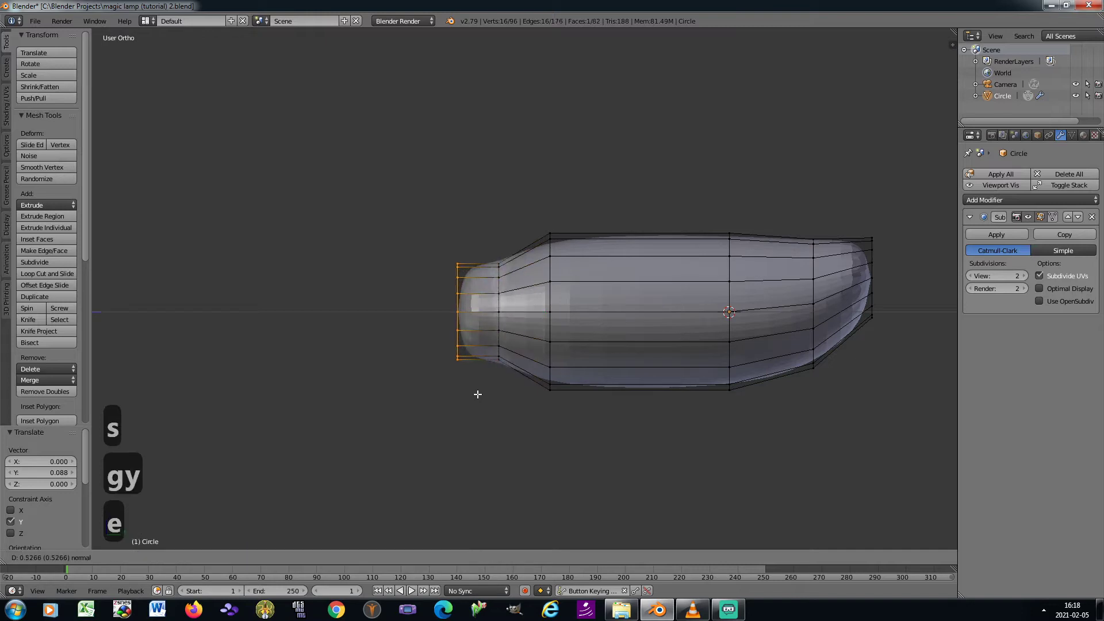
{"action": "left_click", "coordinate": [477, 397]}
{"action": "key", "text": "s"}
{"action": "left_click", "coordinate": [466, 367]}
{"action": "key", "text": "g"}
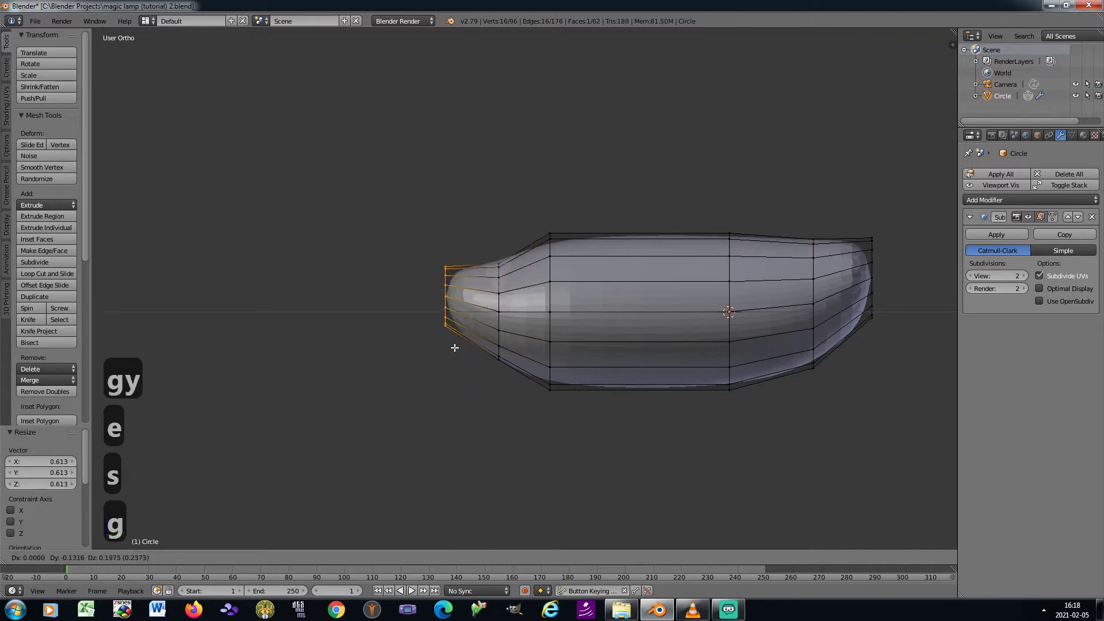
{"action": "left_click", "coordinate": [448, 341]}
Rotate the spout's end ring about 19 degrees and move it about -0.09 in Y and 0.22 in Z
{"action": "key", "text": "r"}
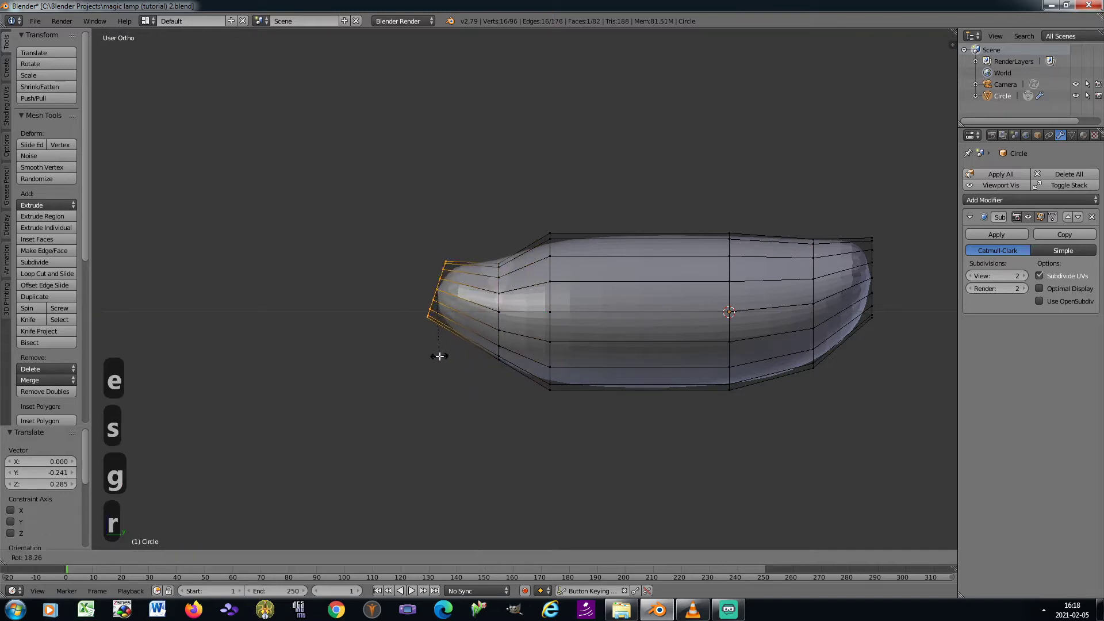
{"action": "left_click", "coordinate": [439, 357]}
{"action": "key", "text": "g"}
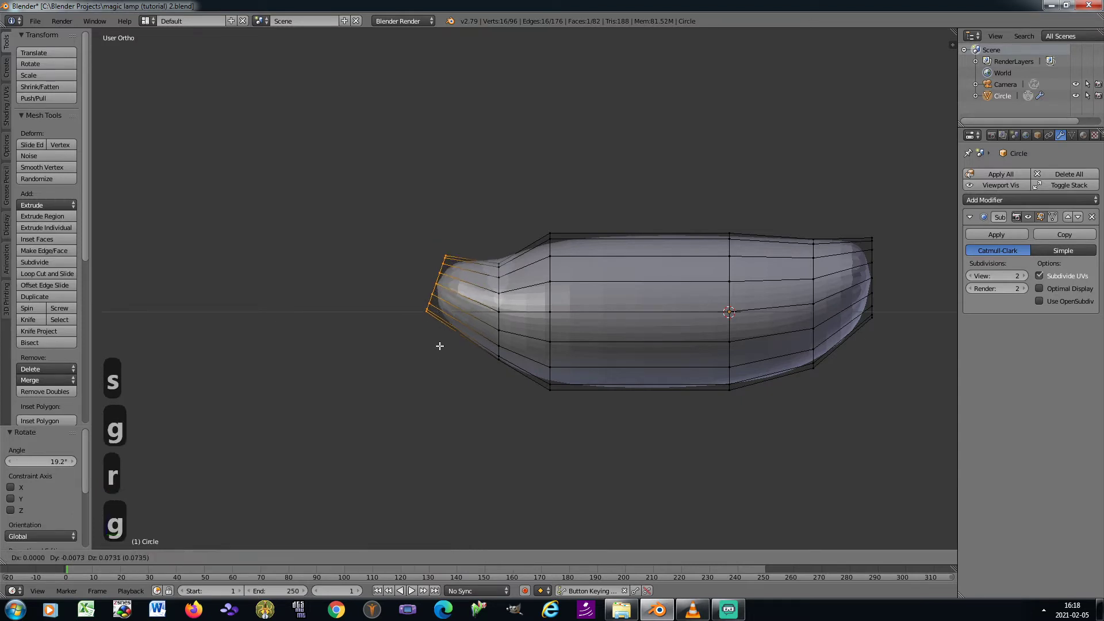
{"action": "left_click", "coordinate": [430, 331]}
Extrude another spout section, shift it about -0.1 in Y and 0.2 in Z, rotate it back toward vertical, and scale it to about 0.85
{"action": "key", "text": "e"}
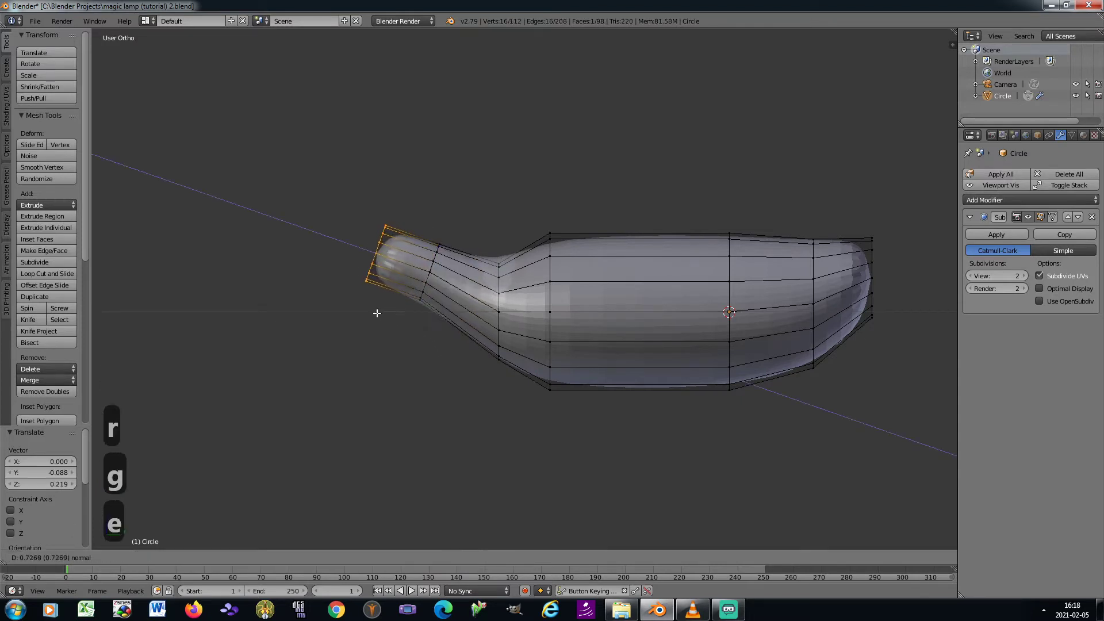
{"action": "left_click", "coordinate": [371, 311]}
{"action": "key", "text": "g"}
{"action": "left_click", "coordinate": [365, 294]}
{"action": "key", "text": "r"}
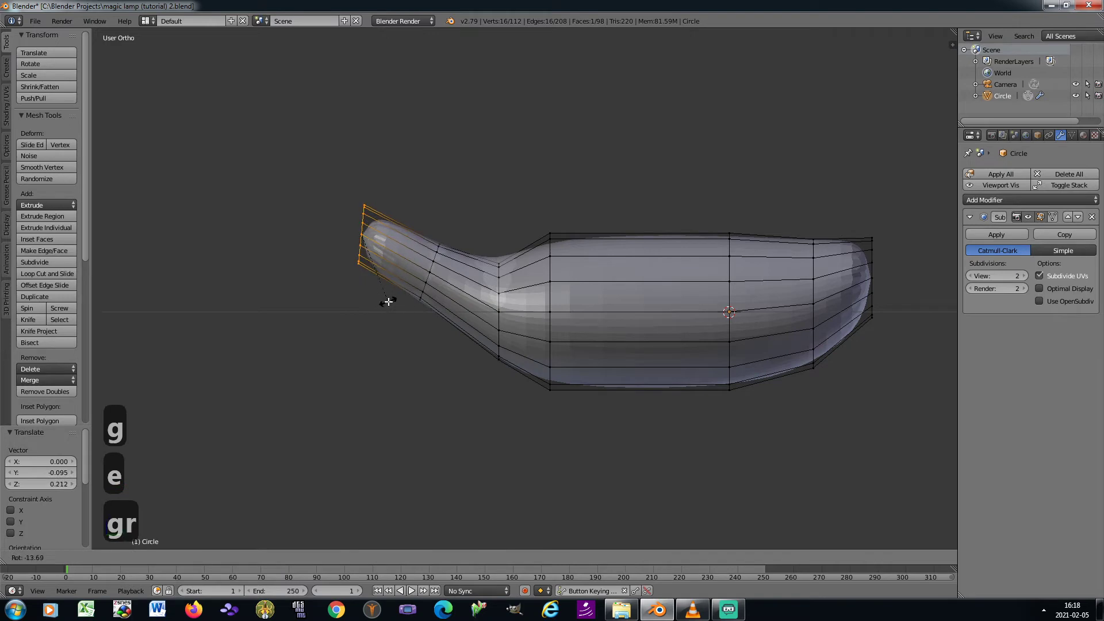
{"action": "left_click", "coordinate": [385, 303]}
{"action": "key", "text": "s"}
{"action": "left_click", "coordinate": [380, 297]}
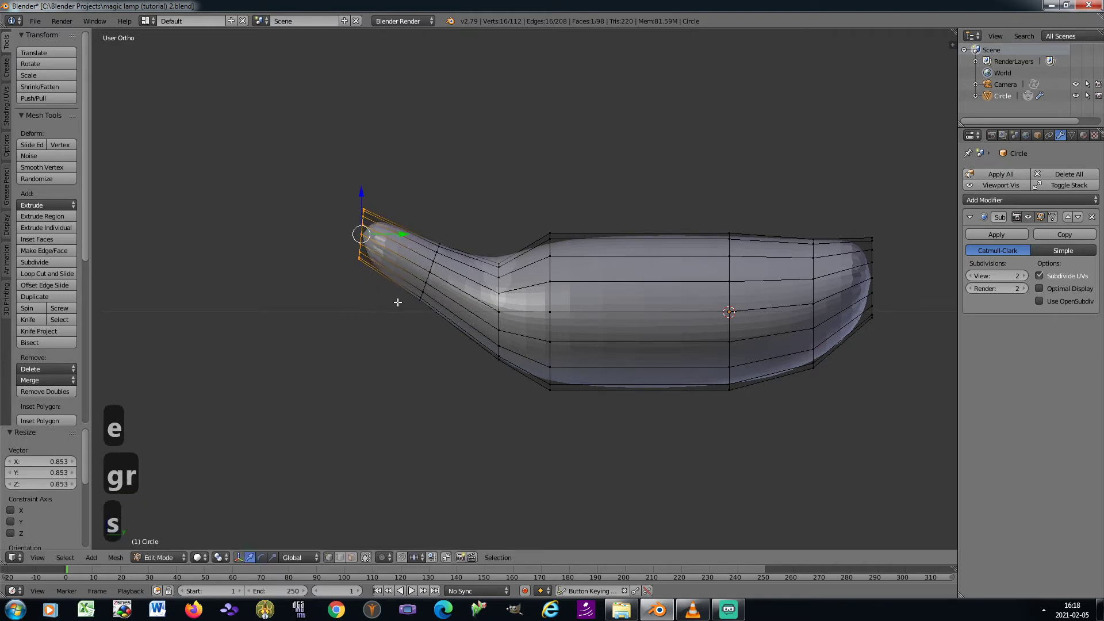
Extrude another spout section about 0.9, scale it to about 0.81, rotate it about -9.4 degrees, and nudge it about 0.04 in Y
{"action": "key", "text": "e"}
{"action": "left_click", "coordinate": [323, 297]}
{"action": "key", "text": "s"}
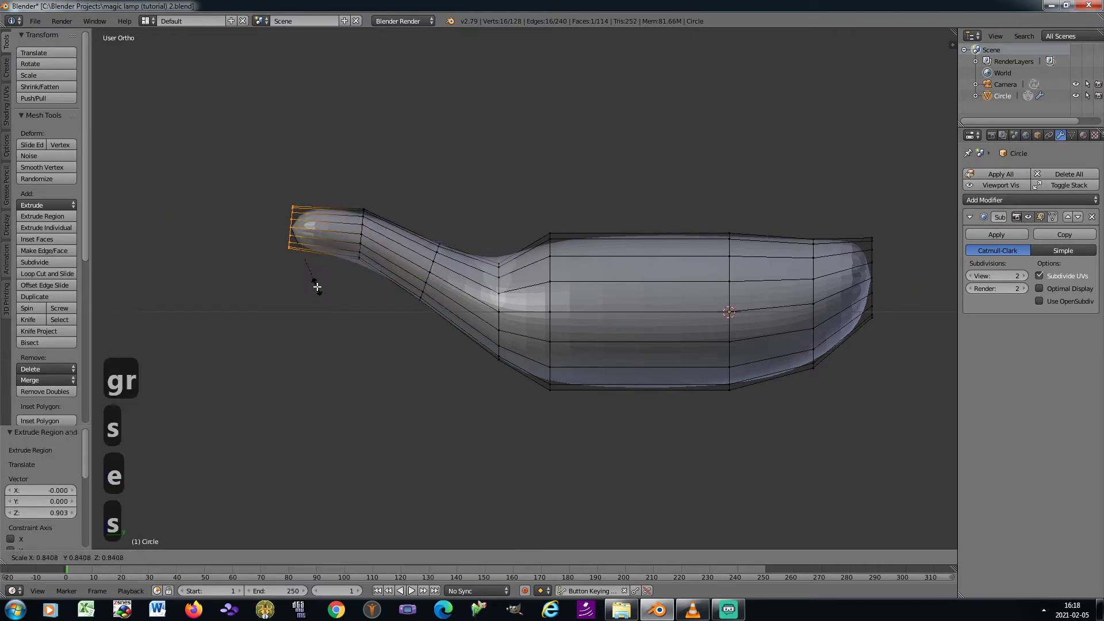
{"action": "left_click", "coordinate": [316, 286]}
{"action": "key", "text": "r"}
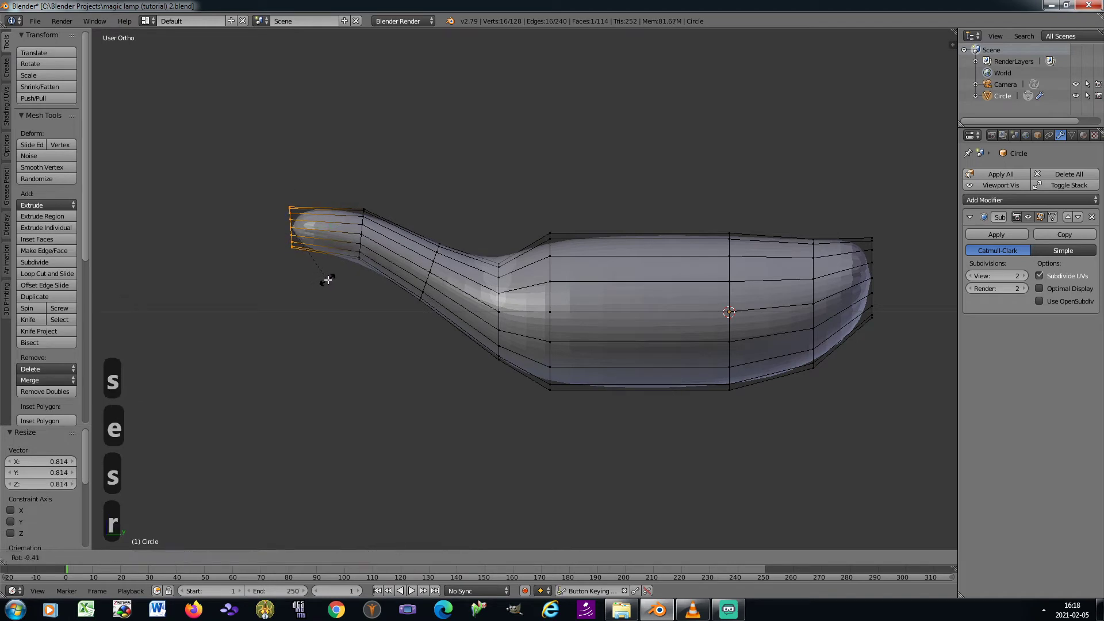
{"action": "left_click", "coordinate": [328, 281]}
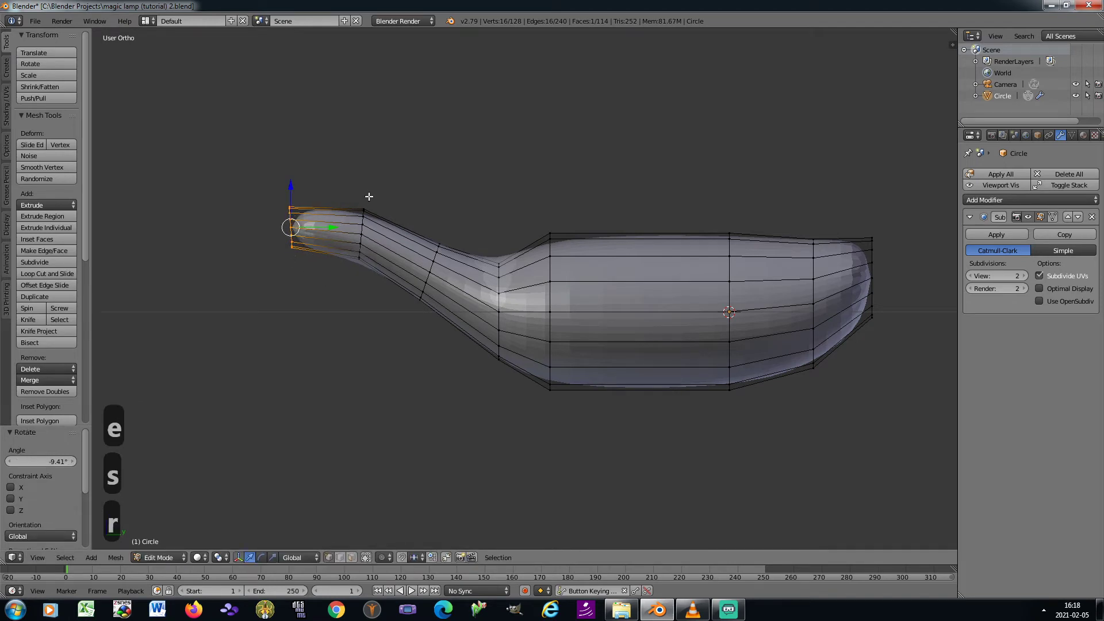
{"action": "middle_click_drag", "start_coordinate": [334, 249], "coordinate": [382, 241], "text": "shift"}
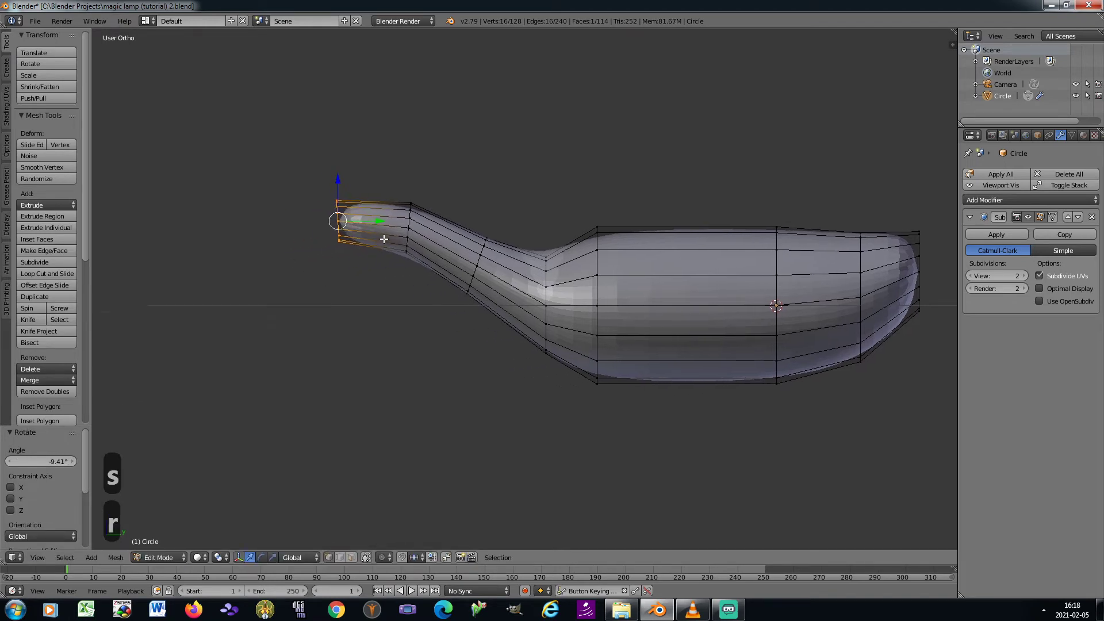
{"action": "key", "text": "g"}
{"action": "left_click", "coordinate": [382, 254]}
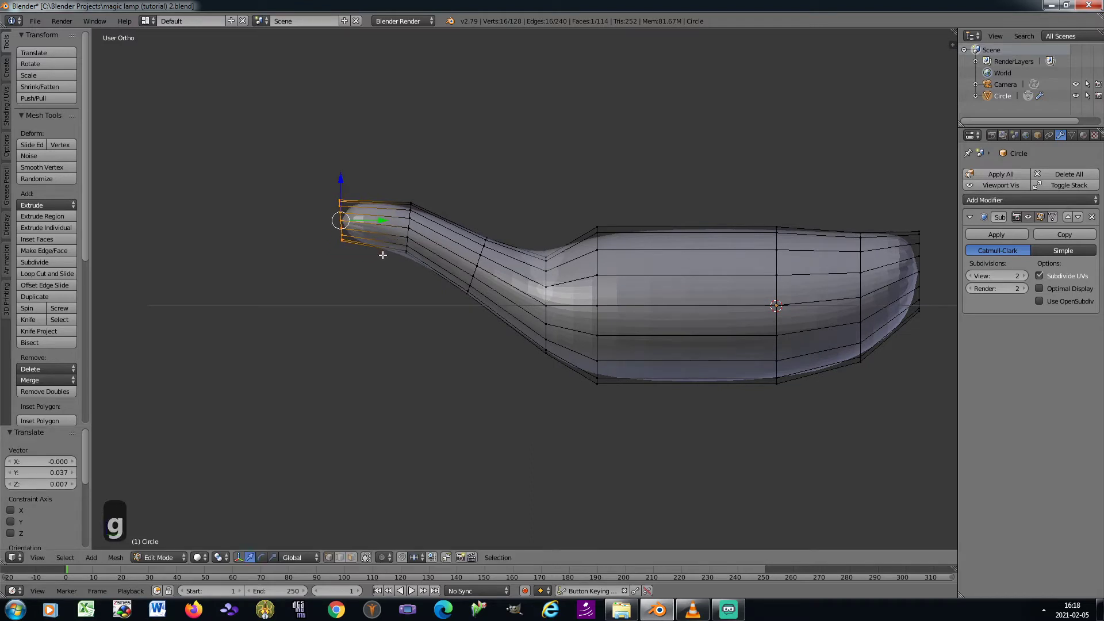
Extrude the spout's tip section, lower it about 0.2 in Z, rotate it about -18.5 degrees, and scale it to about 0.8
{"action": "key", "text": "e"}
{"action": "left_click", "coordinate": [325, 257]}
{"action": "key", "text": "g"}
{"action": "left_click", "coordinate": [324, 277]}
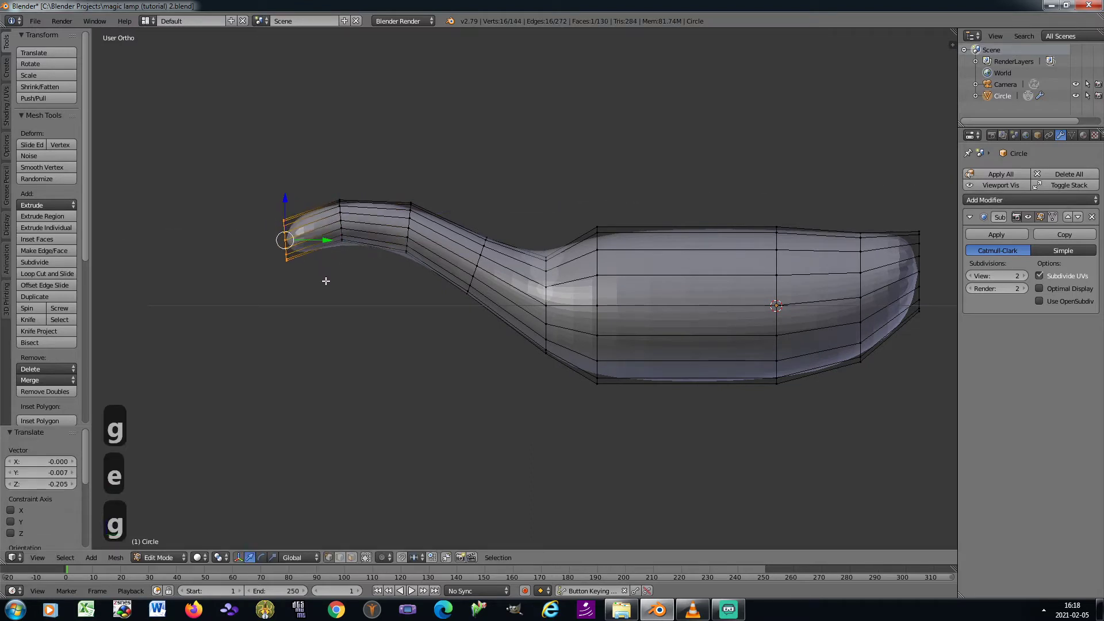
{"action": "key", "text": "r"}
{"action": "left_click", "coordinate": [338, 273]}
{"action": "key", "text": "s"}
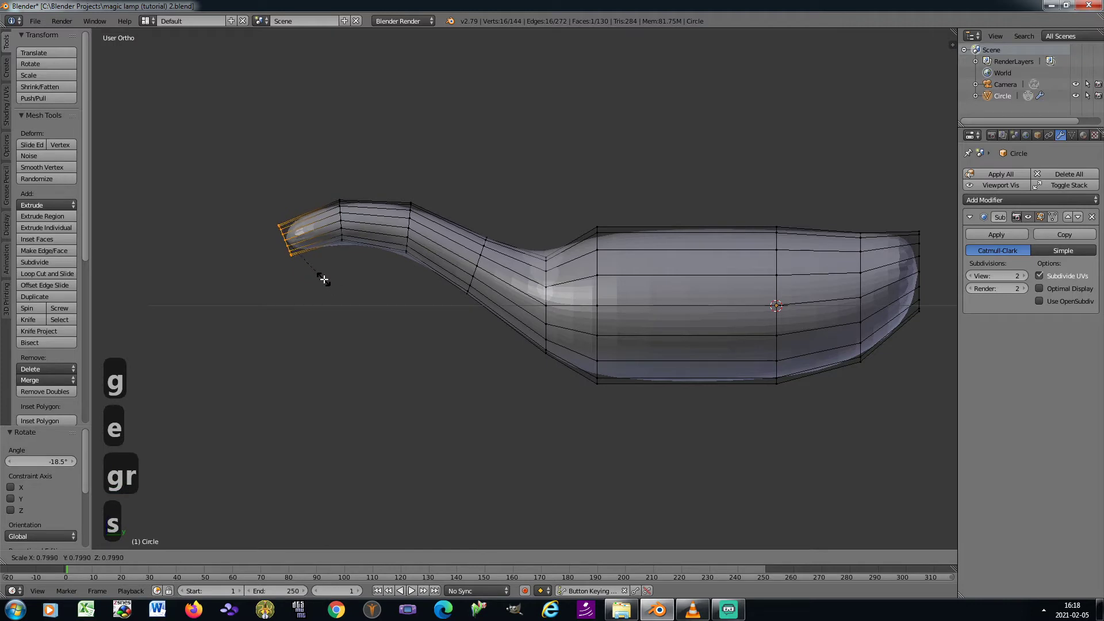
{"action": "left_click", "coordinate": [324, 280]}
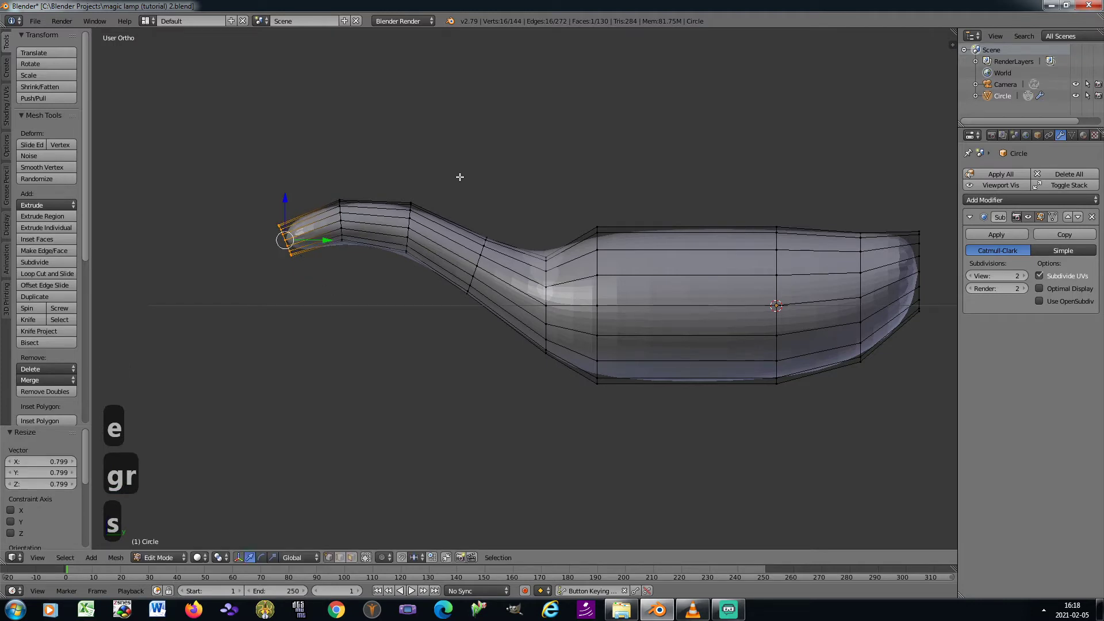
Delete the end face of the spout's tip to leave it open, and return to Object Mode
{"action": "key", "text": "x"}
{"action": "left_click", "coordinate": [453, 203]}
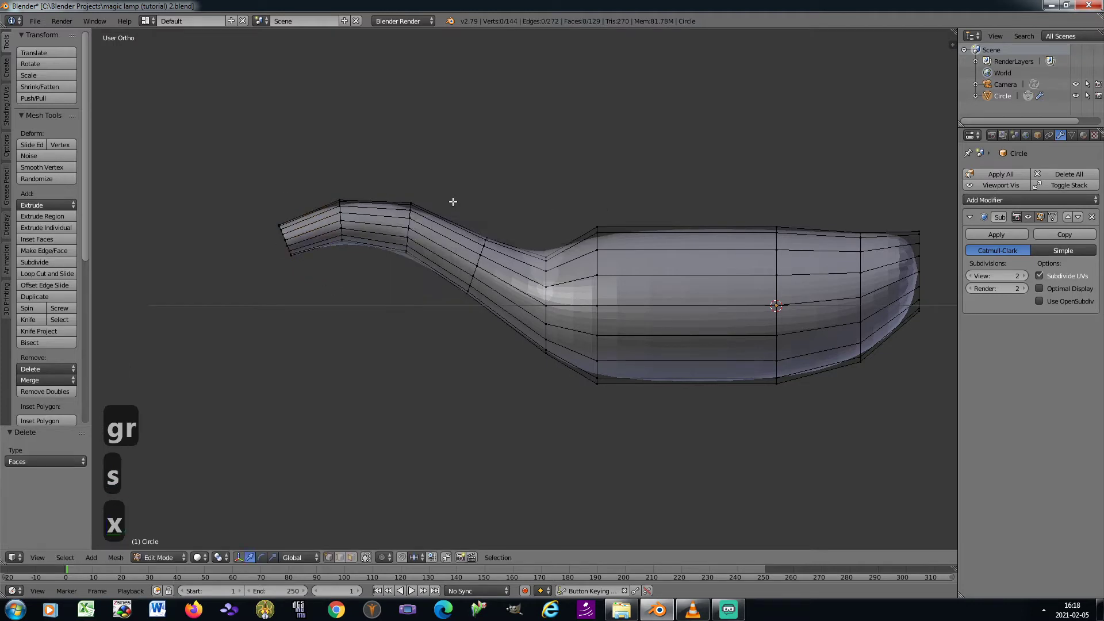
{"action": "key", "text": "Tab"}
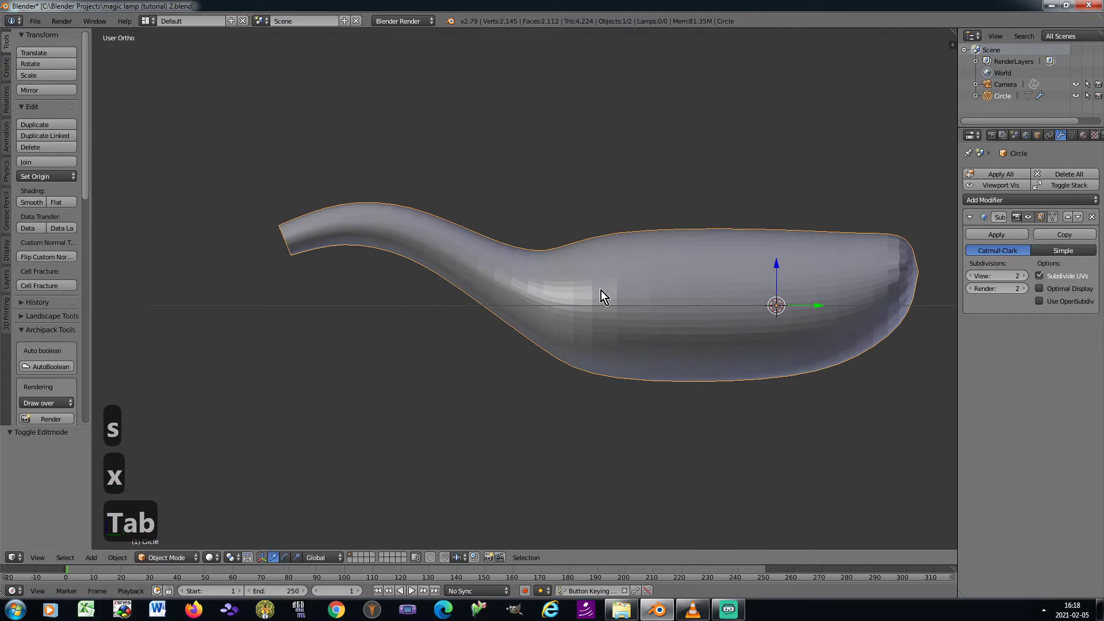
Select the outer four rings of the spout in Edit Mode and move them about 0.15 in Y and 0.07 in Z
{"action": "middle_click_drag", "start_coordinate": [601, 291], "coordinate": [537, 287], "text": "shift"}
{"action": "key", "text": "Tab"}
{"action": "key", "text": "c"}
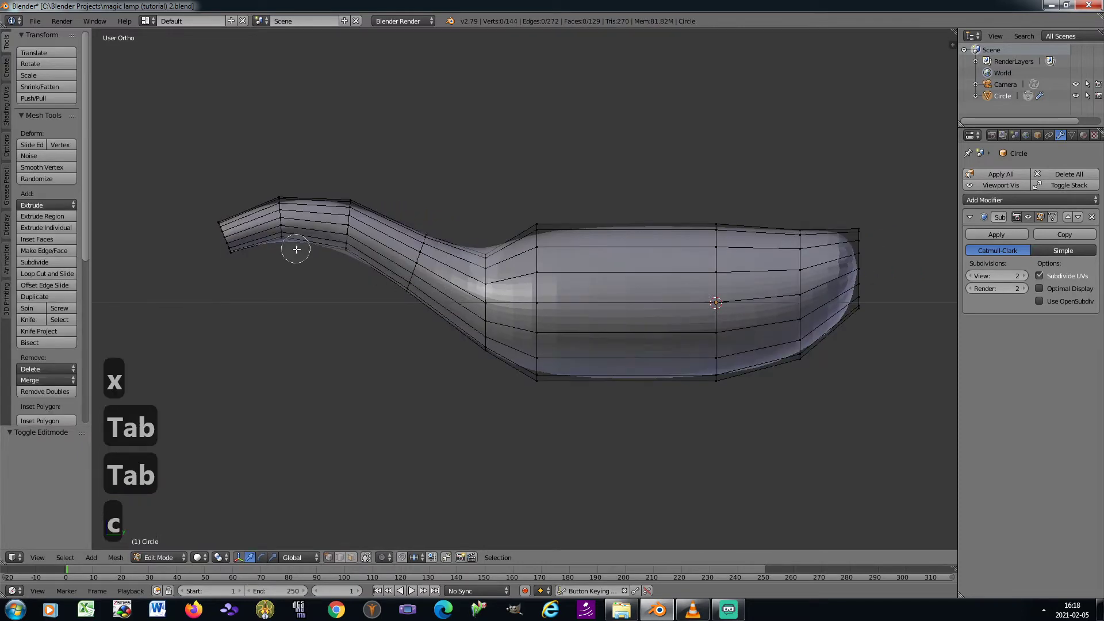
{"action": "scroll", "coordinate": [283, 247], "scroll_direction": "down", "scroll_amount": 4}
{"action": "mouse_move", "coordinate": [284, 247]}
{"action": "left_mouse_down"}
{"action": "mouse_move", "coordinate": [279, 230]}
{"action": "mouse_move", "coordinate": [374, 256]}
{"action": "left_mouse_up"}
{"action": "right_click", "coordinate": [374, 256]}
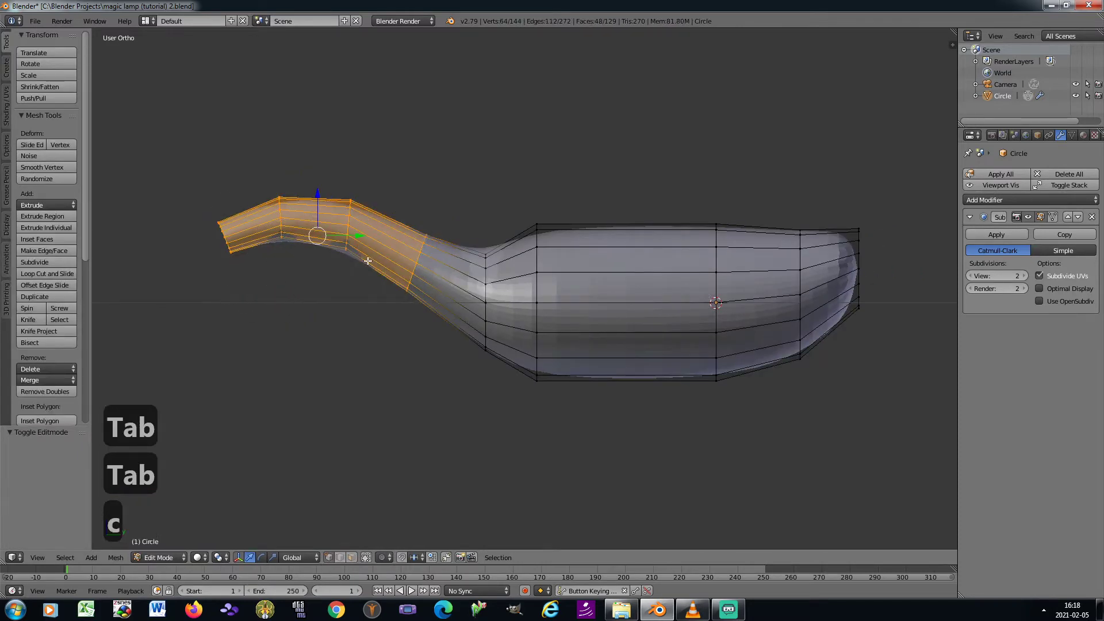
{"action": "key", "text": "g"}
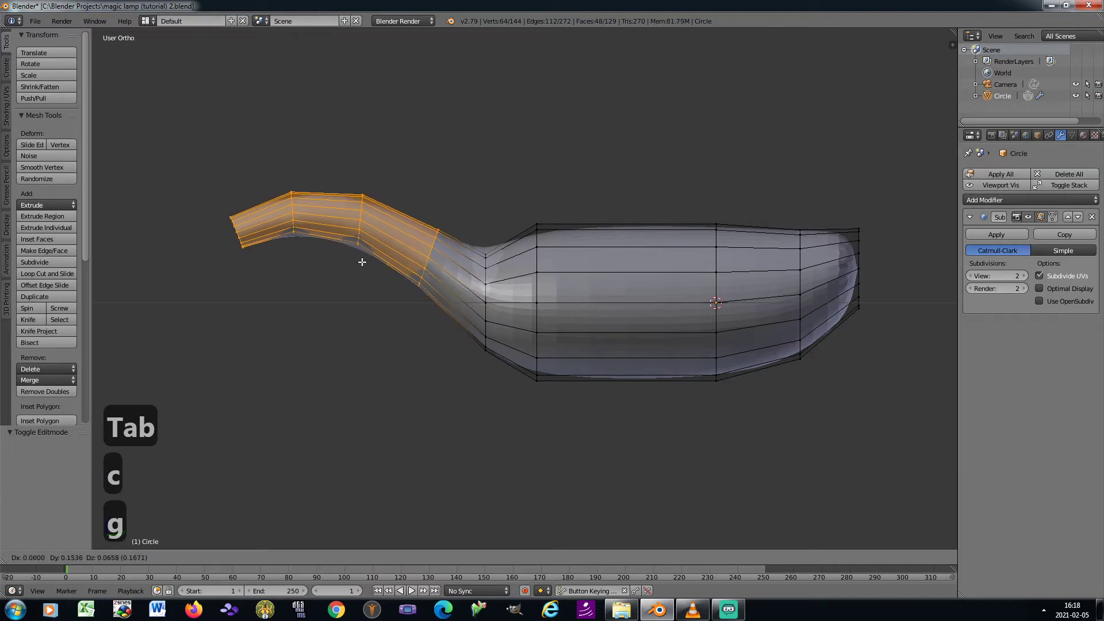
{"action": "left_click", "coordinate": [362, 262]}
Apply smooth shading to the lamp in Object Mode
{"action": "key", "text": "Tab"}
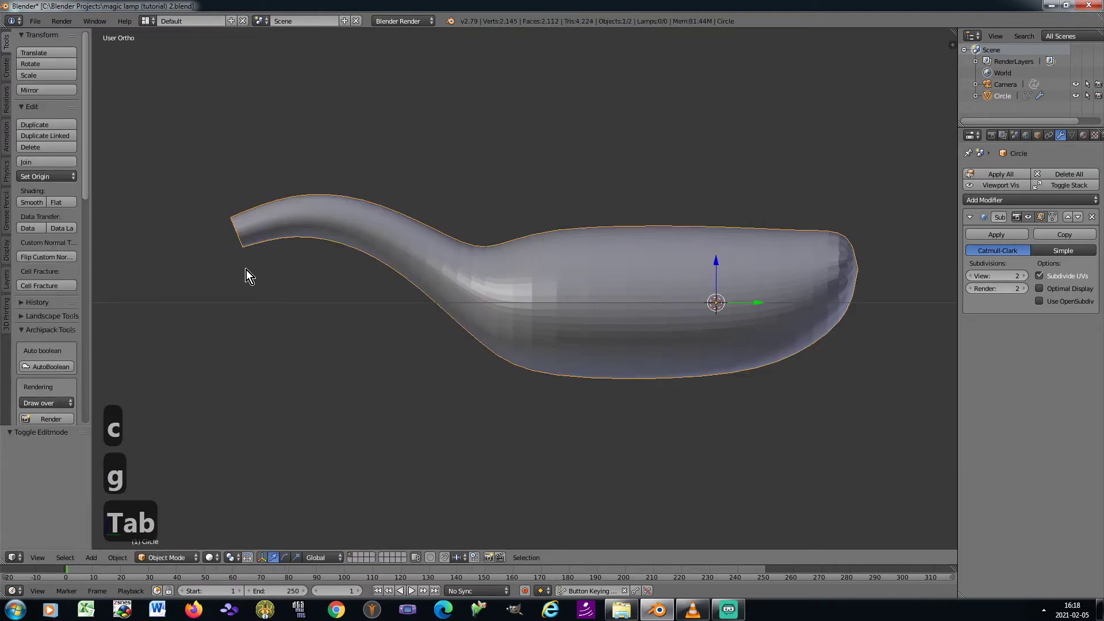
{"action": "left_click", "coordinate": [32, 202]}
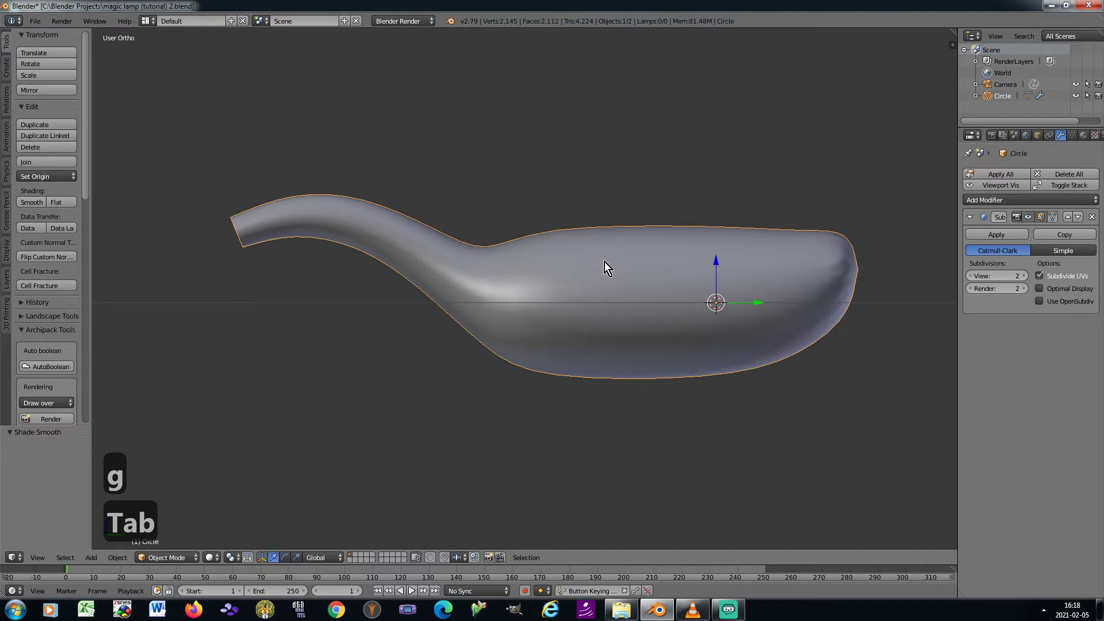
{"action": "left_click", "coordinate": [532, 264]}
Add three loop cuts across the long middle section of the lamp body with smoothness 1.110, and clear the selection
{"action": "key", "text": "Tab"}
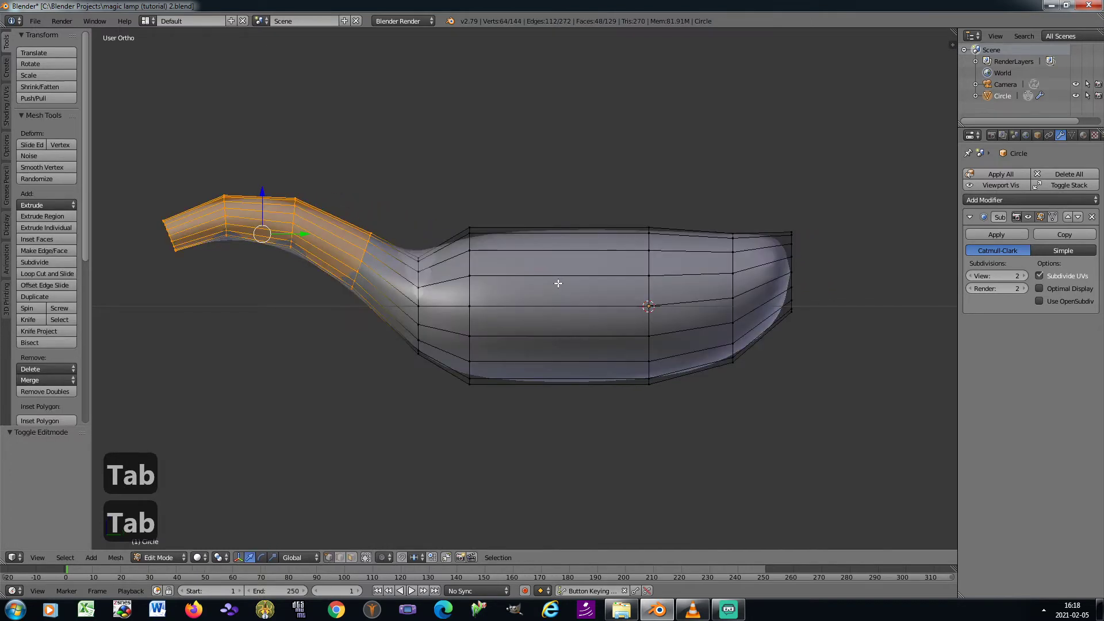
{"action": "key", "text": "a"}
{"action": "key", "text": "ctrl+r"}
{"action": "scroll", "coordinate": [566, 380], "scroll_direction": "up", "scroll_amount": 2}
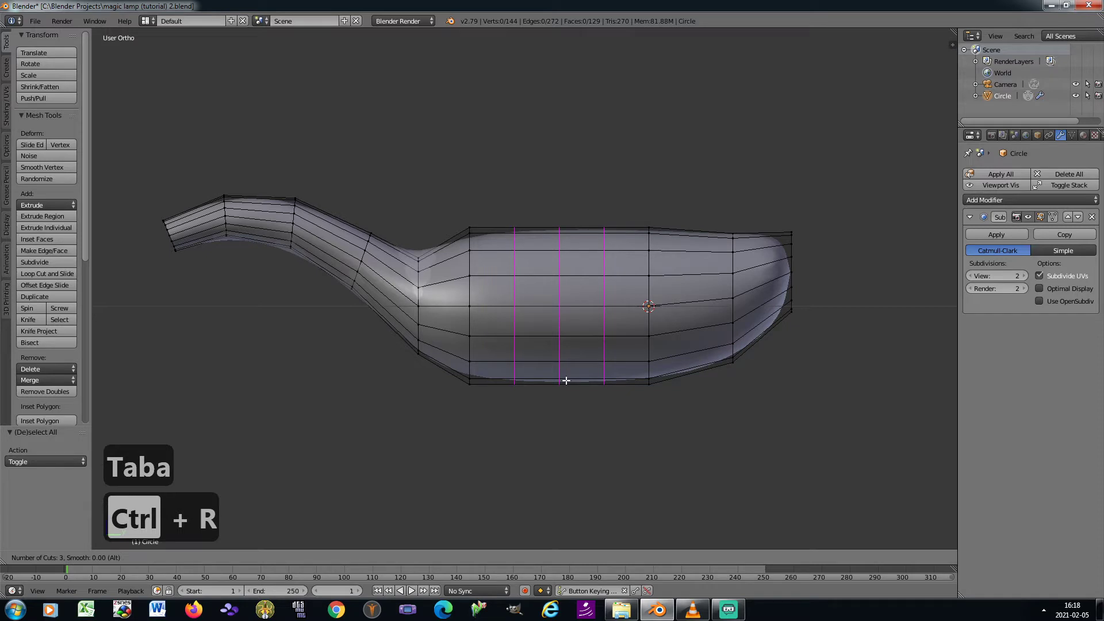
{"action": "left_click", "coordinate": [567, 380]}
{"action": "right_click", "coordinate": [567, 381]}
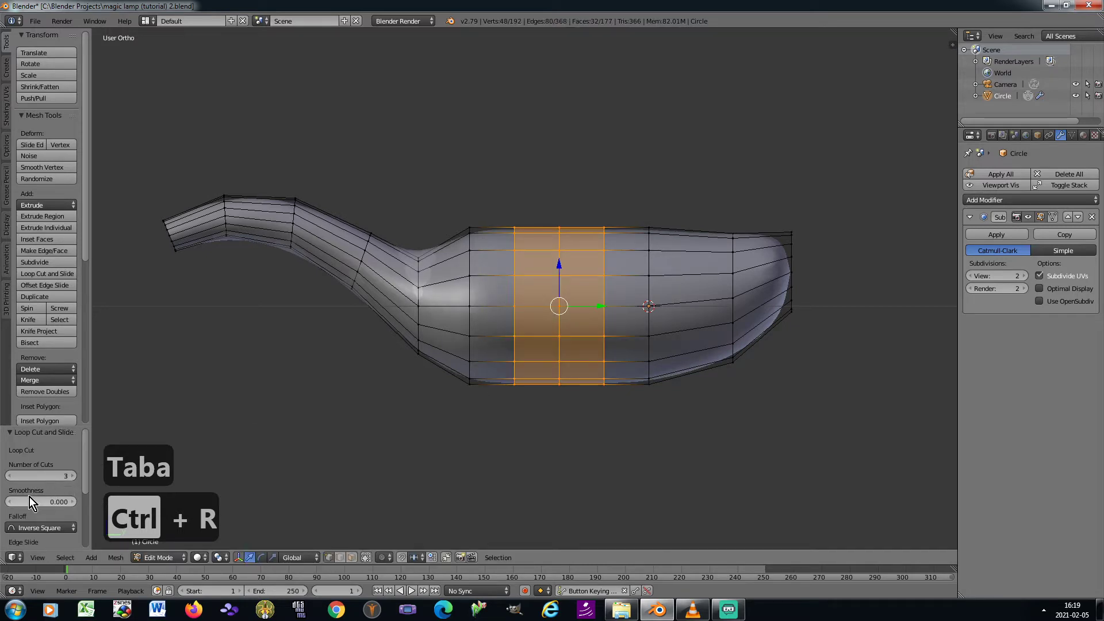
{"action": "left_click_drag", "start_coordinate": [33, 502], "coordinate": [146, 502]}
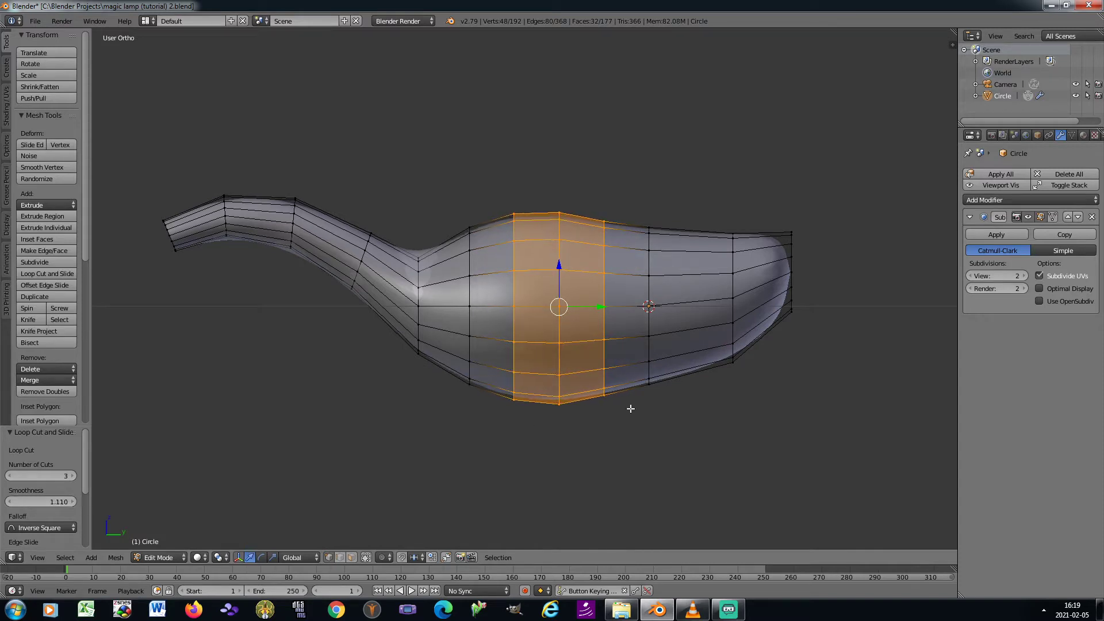
{"action": "key", "text": "a"}
{"action": "scroll", "coordinate": [625, 348], "scroll_direction": "down", "scroll_amount": 2}
{"action": "scroll", "coordinate": [625, 347], "scroll_direction": "up", "scroll_amount": 2}
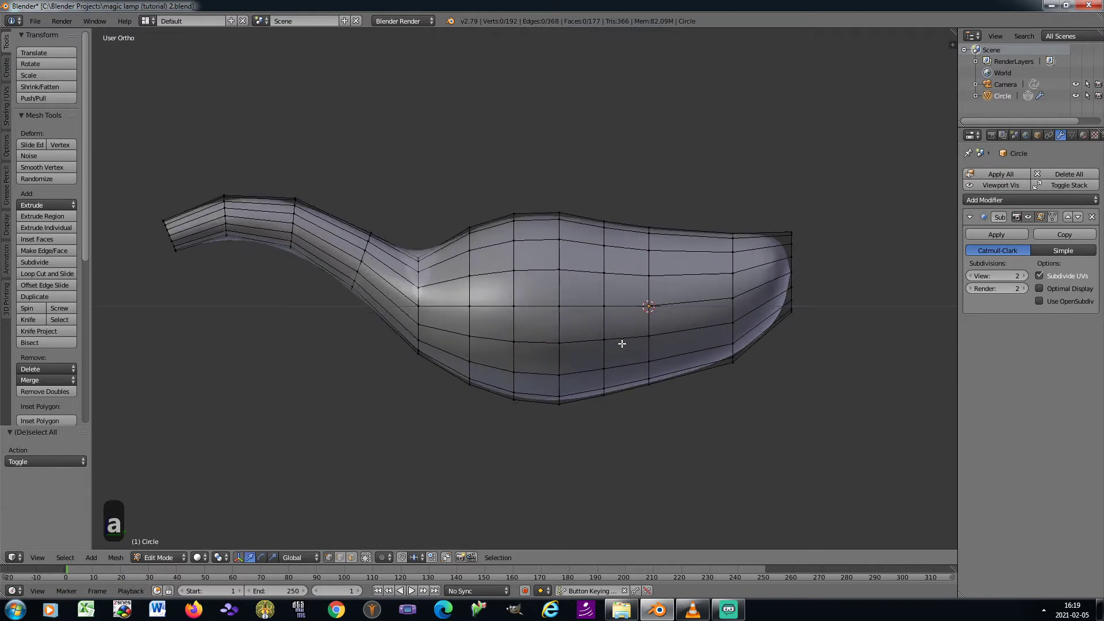
{"action": "key", "text": "b"}
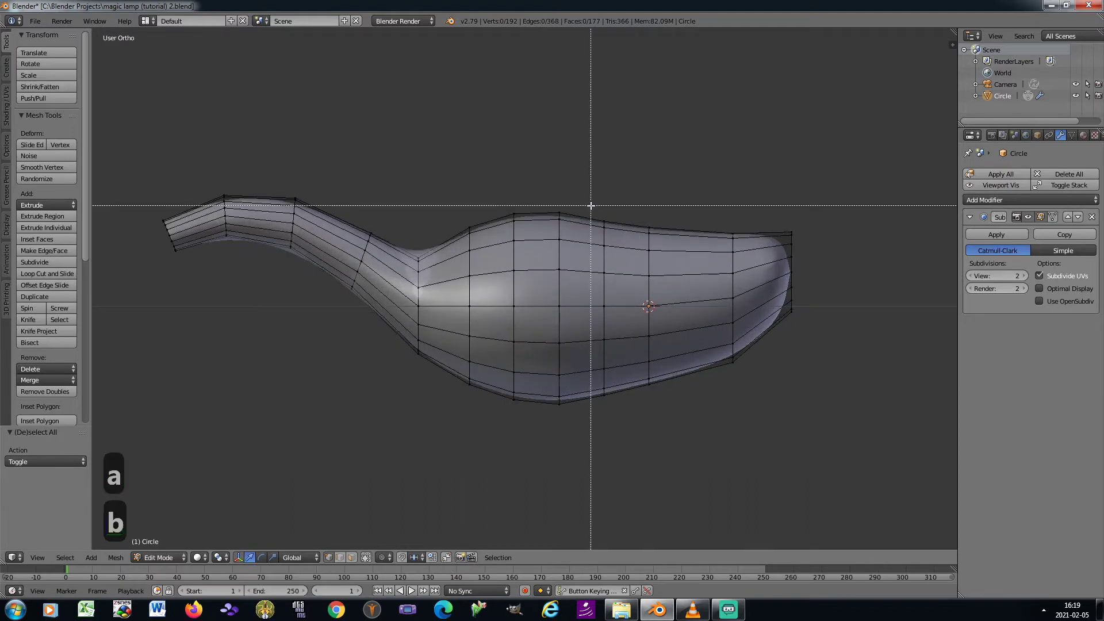
{"action": "right_click", "coordinate": [592, 206]}
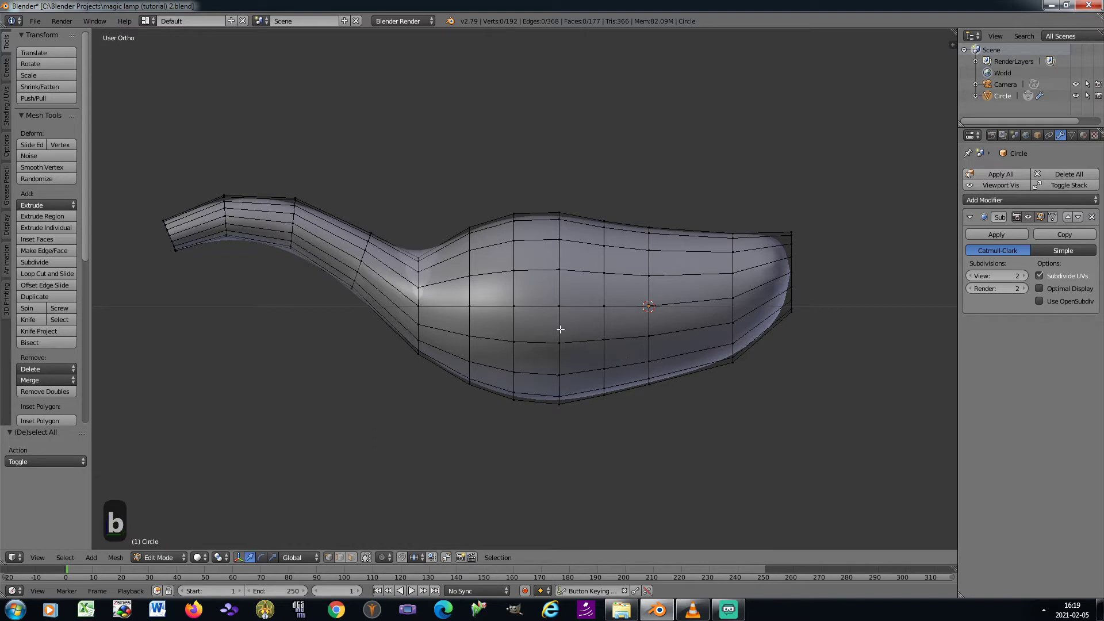
{"action": "key", "text": "Tab"}
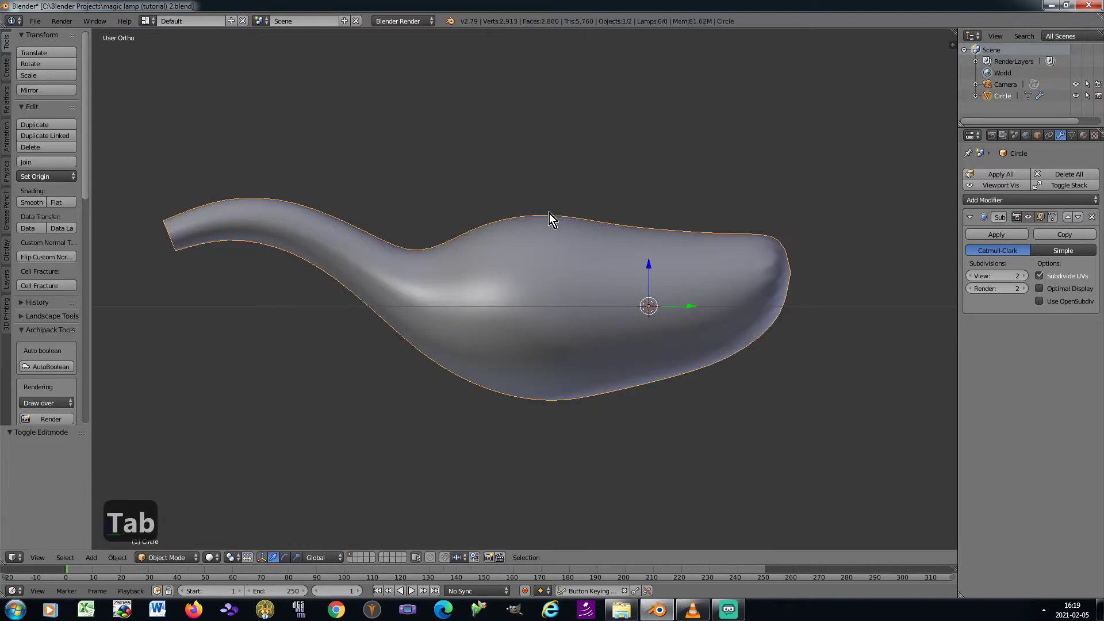
{"action": "scroll", "coordinate": [550, 215], "scroll_direction": "down", "scroll_amount": 2}
{"action": "scroll", "coordinate": [550, 215], "scroll_direction": "up", "scroll_amount": 1}
{"action": "key", "text": "Tab"}
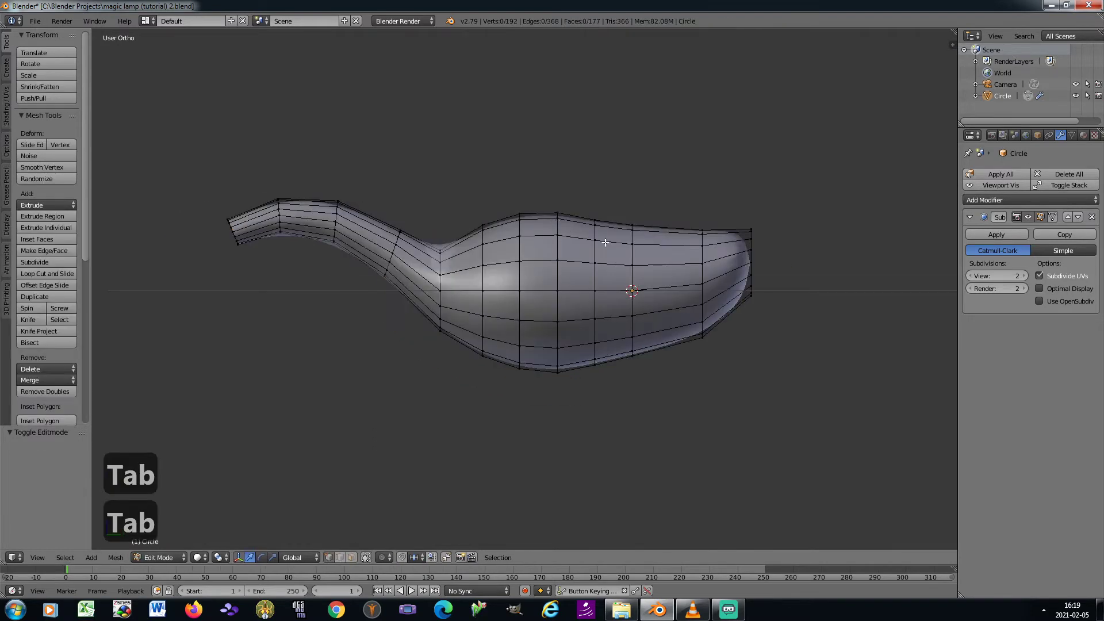
{"action": "key", "text": "b"}
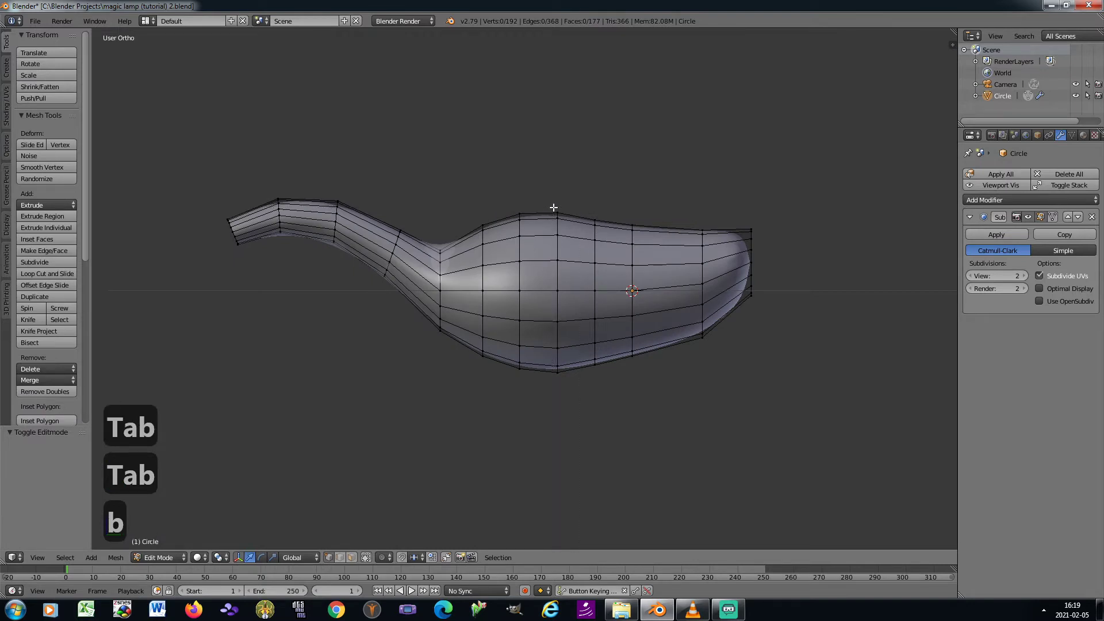
Select the four central faces under the widest part of the body in face select mode and grow the selection once
{"action": "key", "text": "2"}
{"action": "key", "text": "2"}
{"action": "key", "text": "2"}
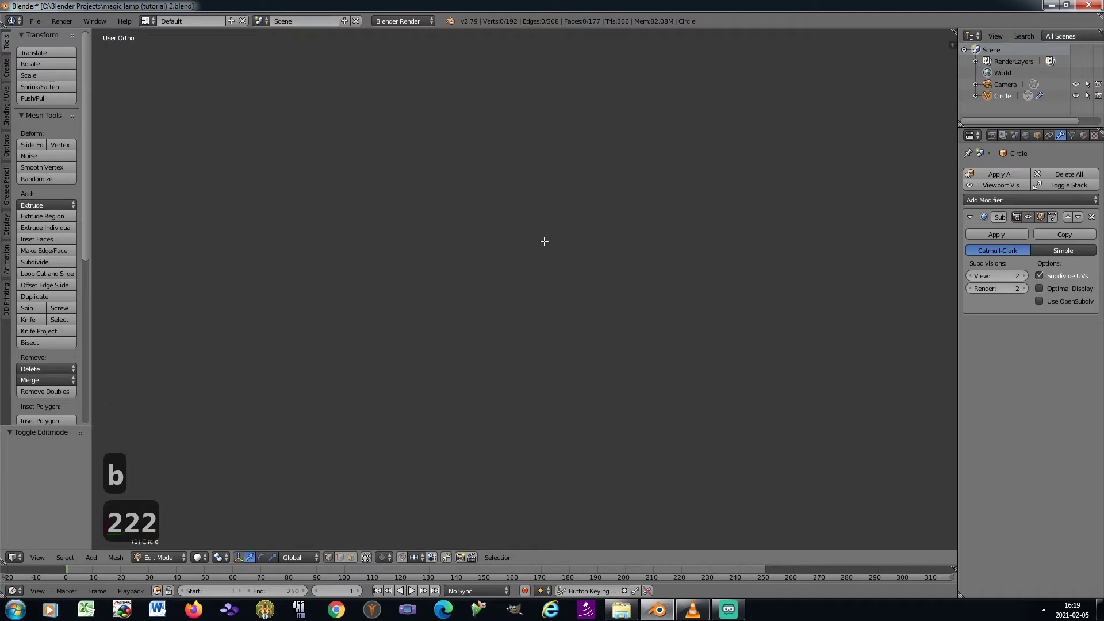
{"action": "middle_click_drag", "start_coordinate": [543, 126], "coordinate": [514, 406], "text": "shift"}
{"action": "scroll", "coordinate": [514, 247], "scroll_direction": "up", "scroll_amount": 1}
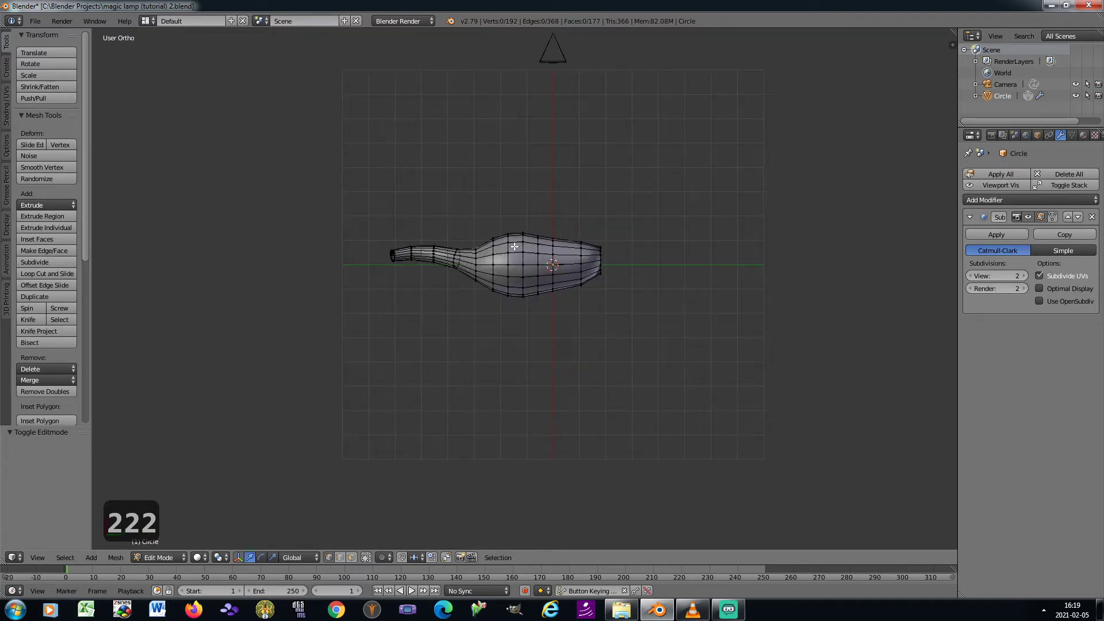
{"action": "key", "text": "KP_2"}
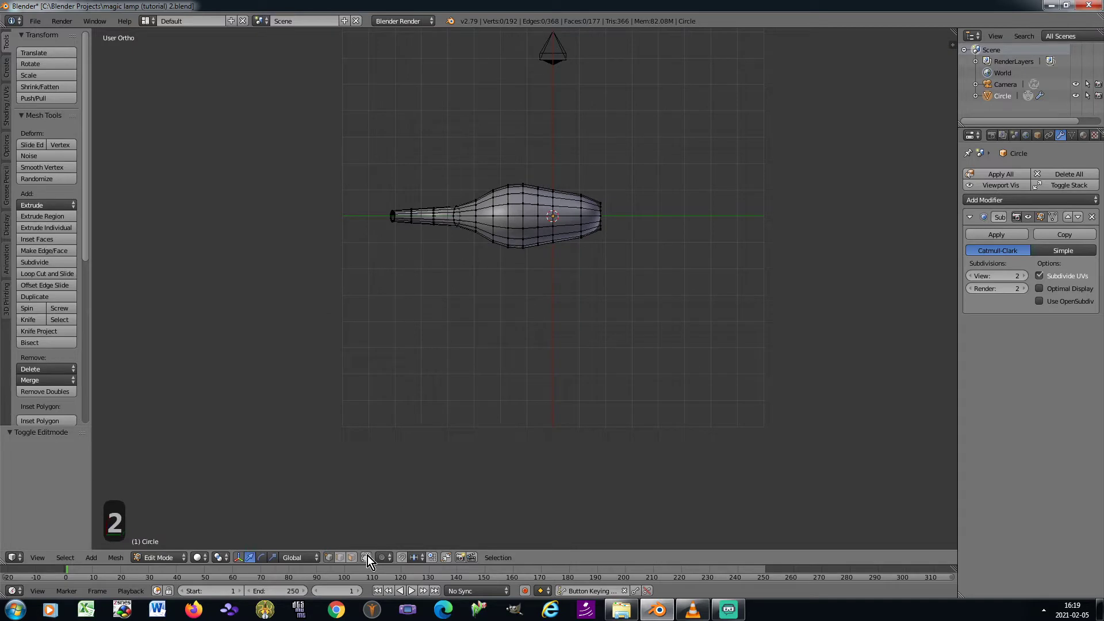
{"action": "scroll", "coordinate": [532, 212], "scroll_direction": "up", "scroll_amount": 7}
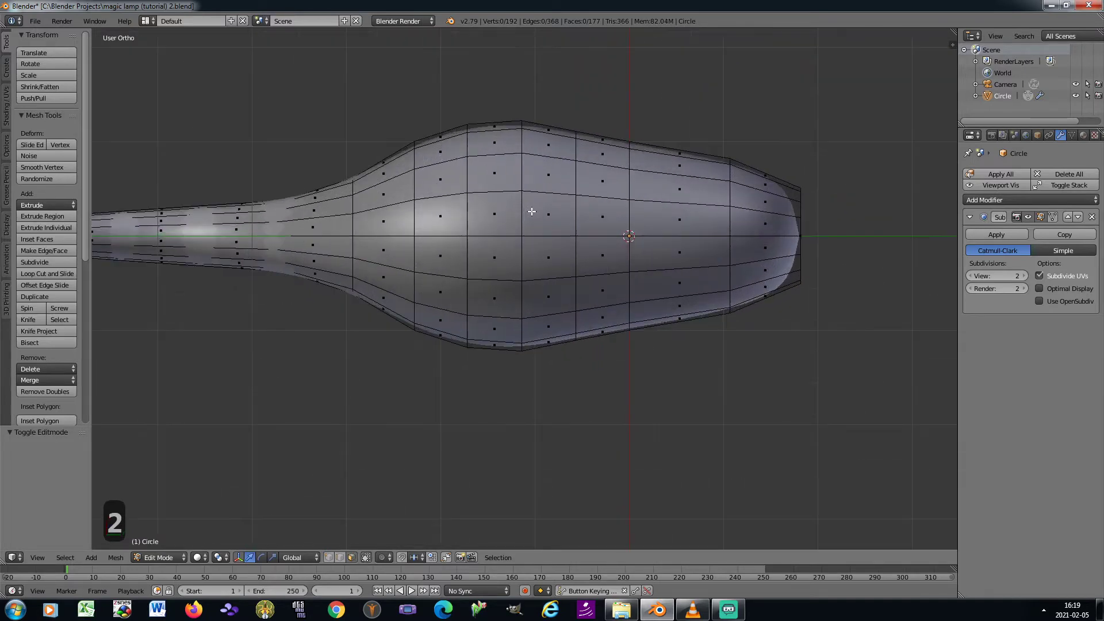
{"action": "key", "text": "c"}
{"action": "left_click", "coordinate": [521, 236]}
{"action": "right_click", "coordinate": [522, 236]}
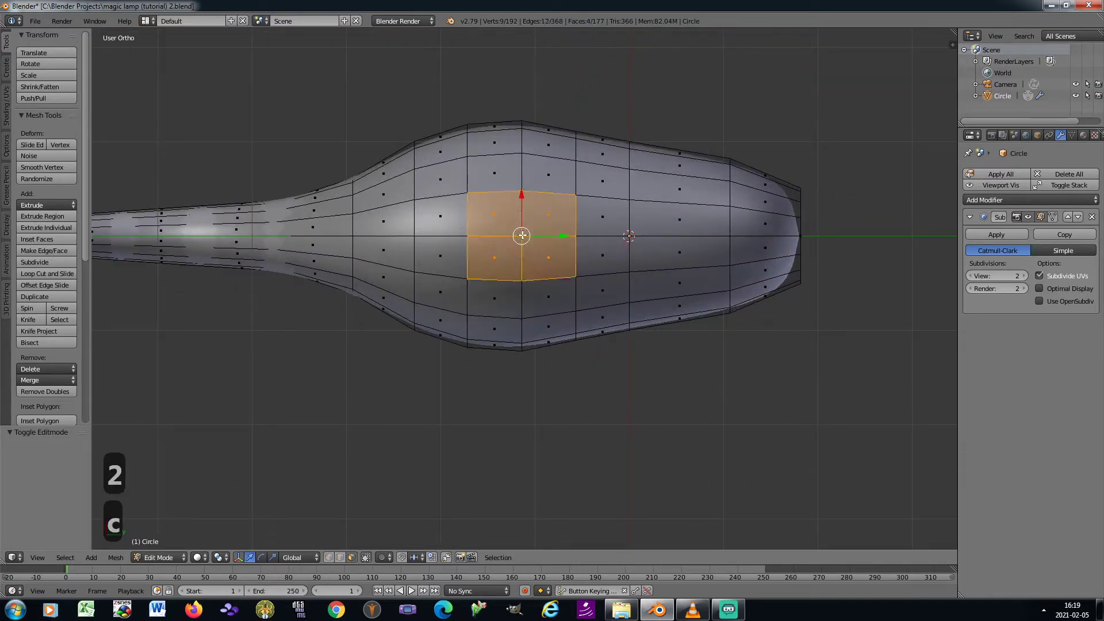
{"action": "key", "text": "ctrl+KP_Add"}
{"action": "key", "text": "KP_8"}
{"action": "key", "text": "KP_8"}
{"action": "key", "text": "KP_8"}
{"action": "key", "text": "KP_8"}
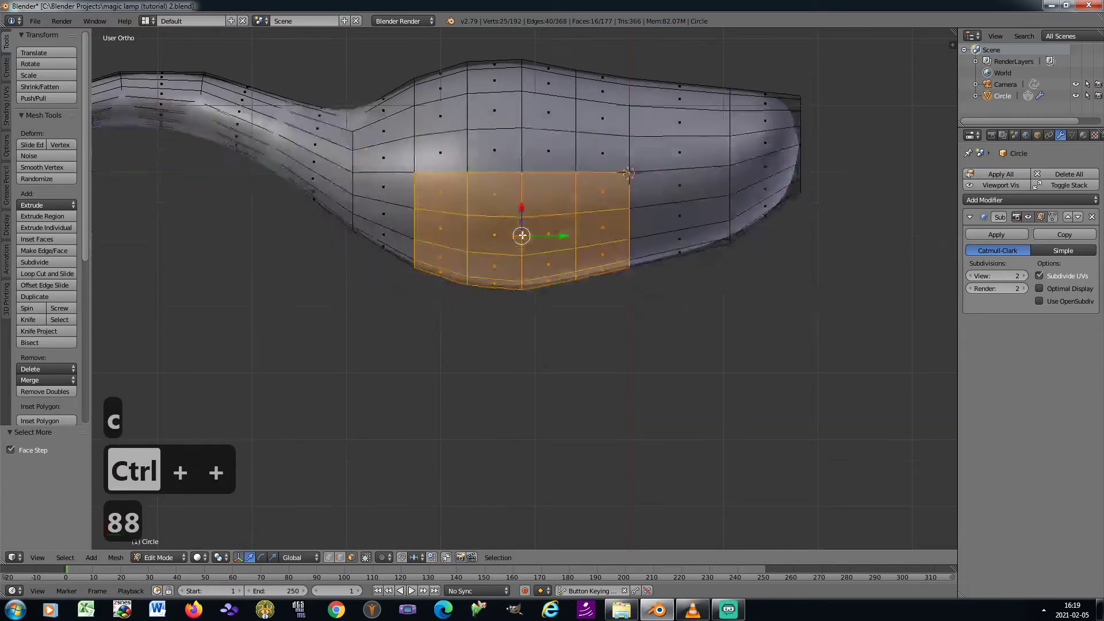
{"action": "middle_click_drag", "start_coordinate": [531, 276], "coordinate": [566, 302], "text": "shift"}
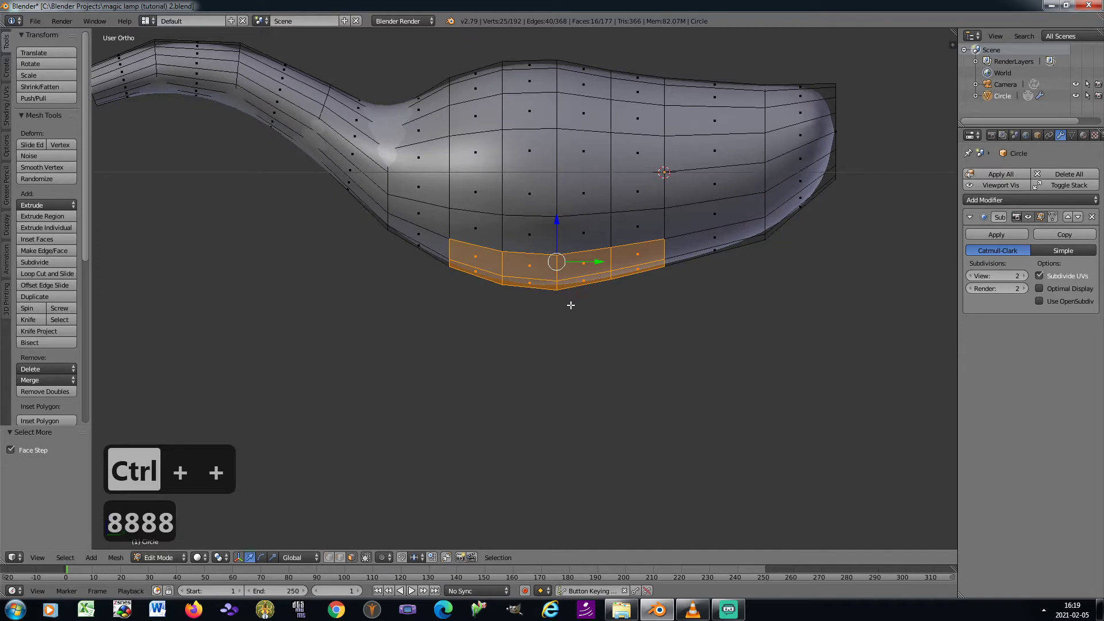
{"action": "key", "text": "e"}
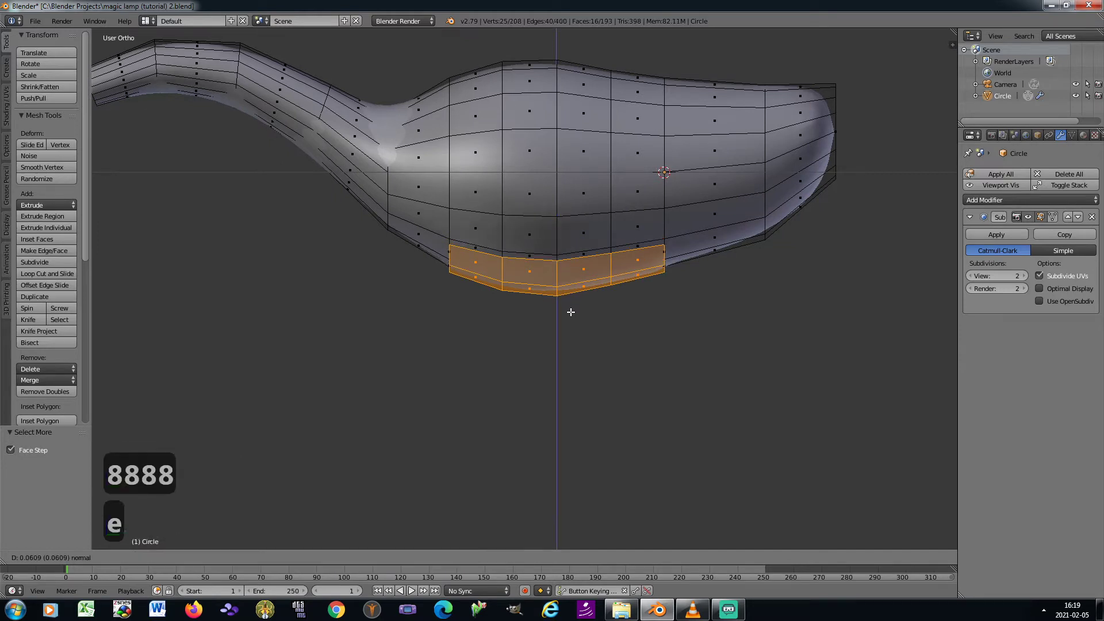
{"action": "right_click", "coordinate": [575, 349]}
{"action": "key", "text": "ctrl+z"}
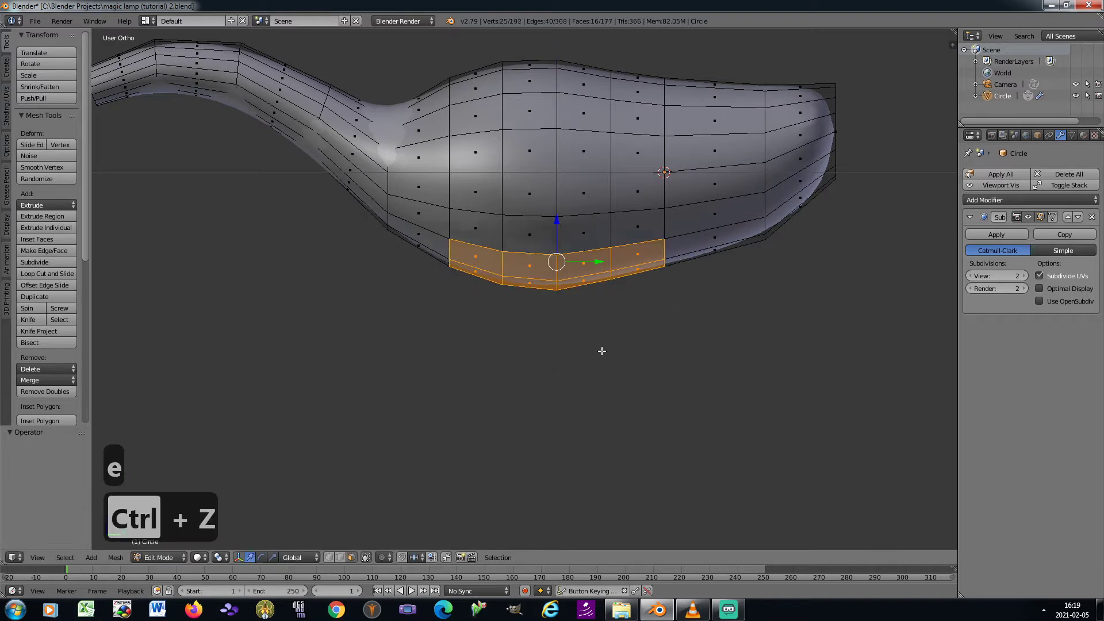
Inset the selected faces under the body by about 0.187 and reshape them into a circle with LoopTools
{"action": "key", "text": "i"}
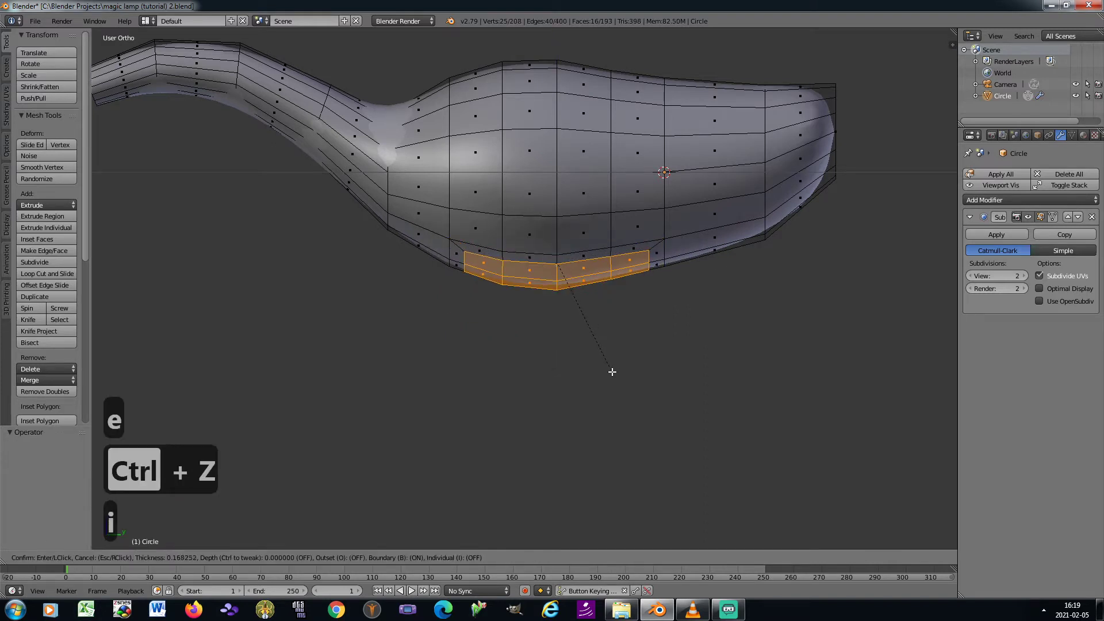
{"action": "left_click", "coordinate": [532, 338]}
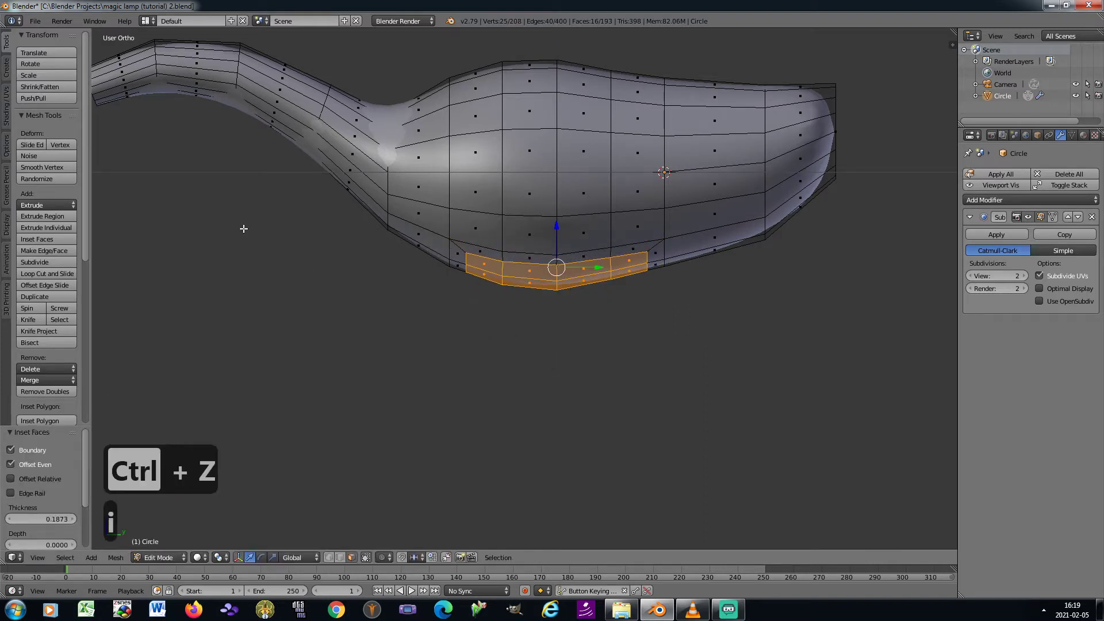
{"action": "key", "text": "w"}
{"action": "mouse_move", "coordinate": [238, 246]}
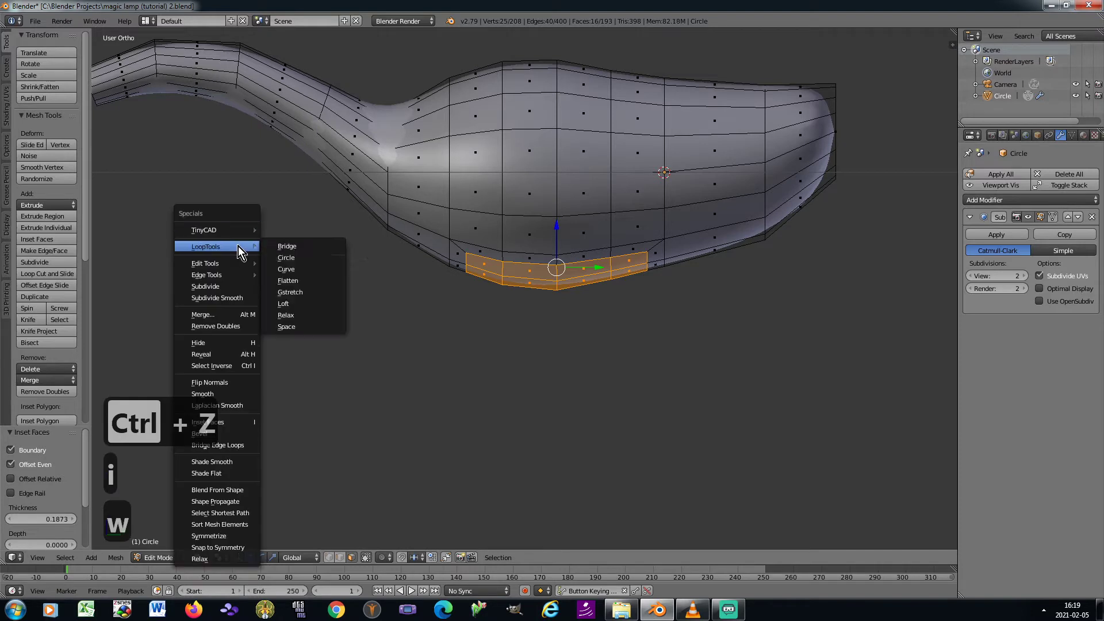
{"action": "left_click", "coordinate": [287, 260]}
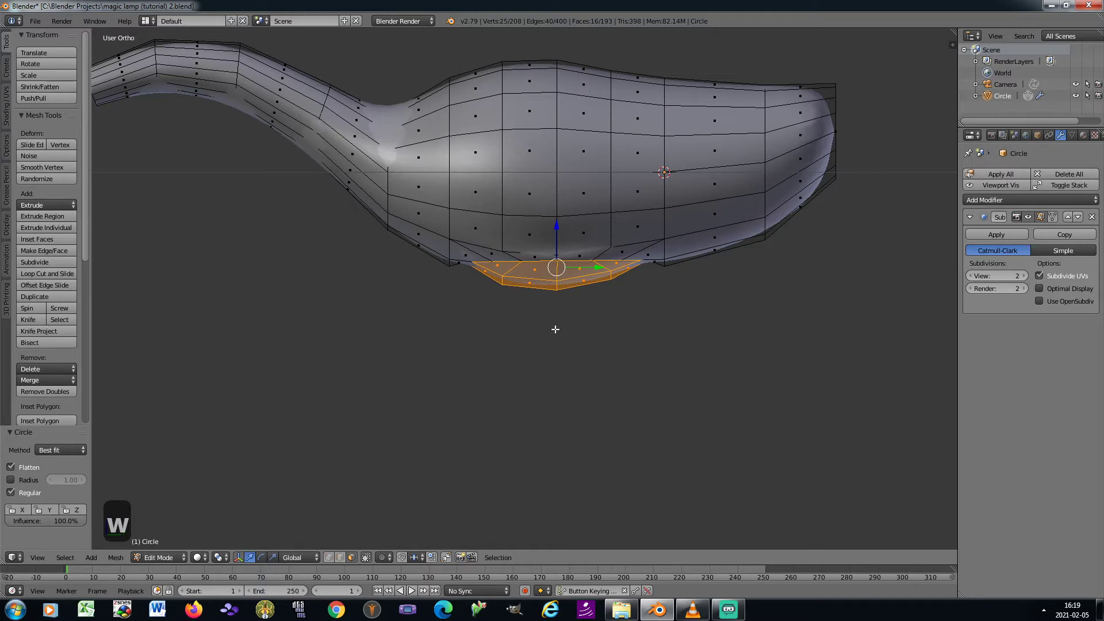
Flatten the circular face patch to zero along Z and scale it to about 0.72
{"action": "key", "text": "s"}
{"action": "key", "text": "z"}
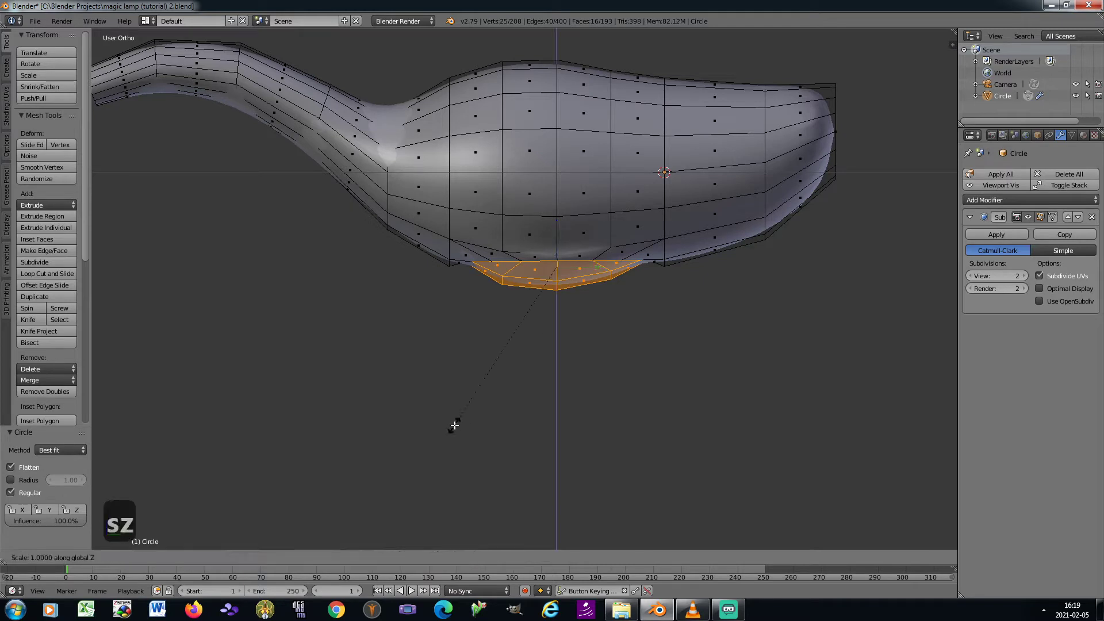
{"action": "key", "text": "0"}
{"action": "key", "text": "Return"}
{"action": "key", "text": "s"}
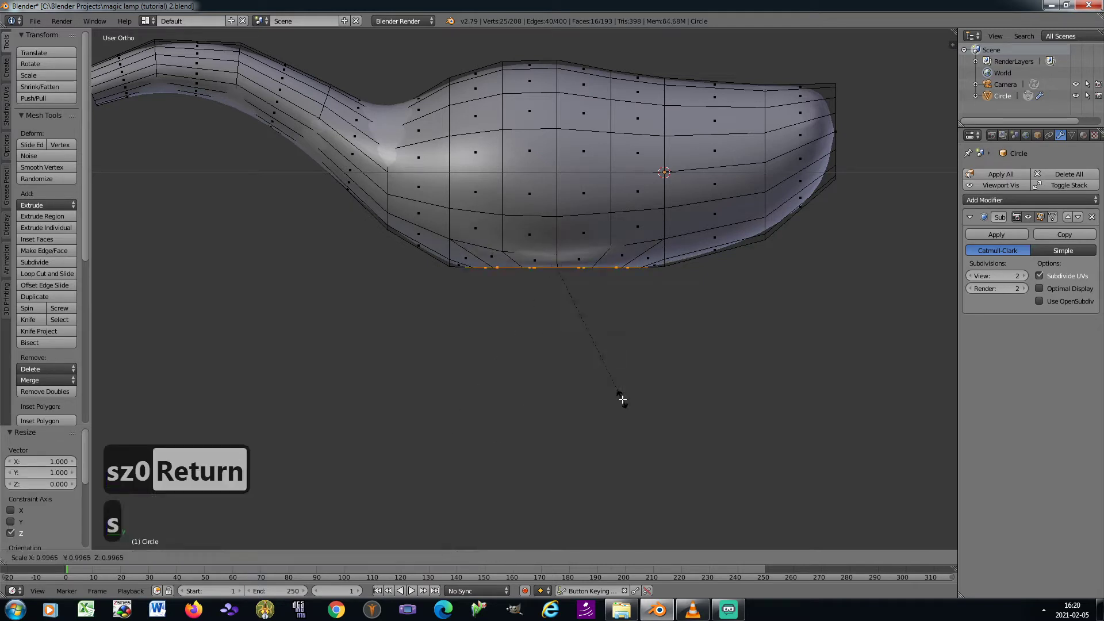
{"action": "left_click", "coordinate": [587, 353]}
Move the flattened patch down about 0.47 along Z, and raise it back about 0.09
{"action": "key", "text": "g"}
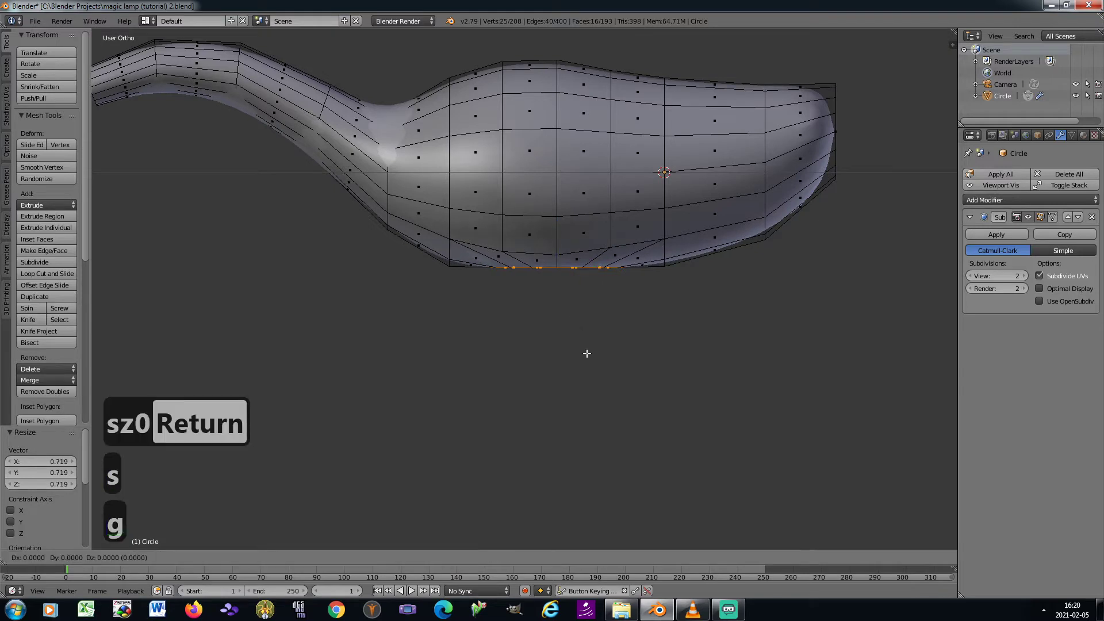
{"action": "key", "text": "z"}
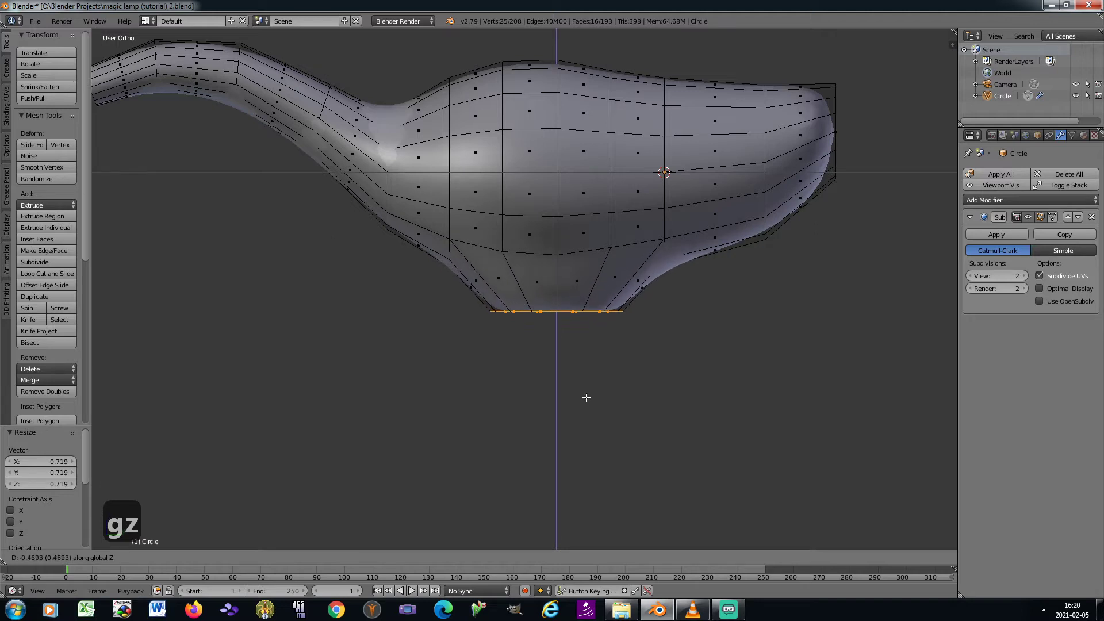
{"action": "left_click", "coordinate": [586, 398]}
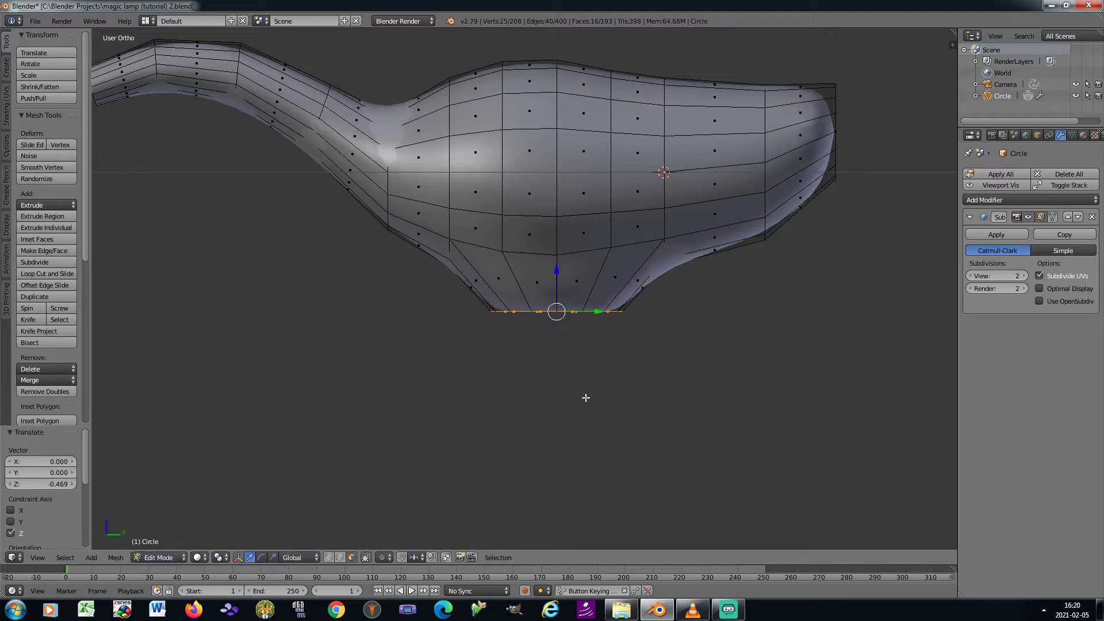
{"action": "key", "text": "g"}
{"action": "key", "text": "z"}
{"action": "right_click", "coordinate": [574, 351]}
Extrude the patch down about 0.78 as the base stem and add two evenly spaced loop cuts around it
{"action": "key", "text": "e"}
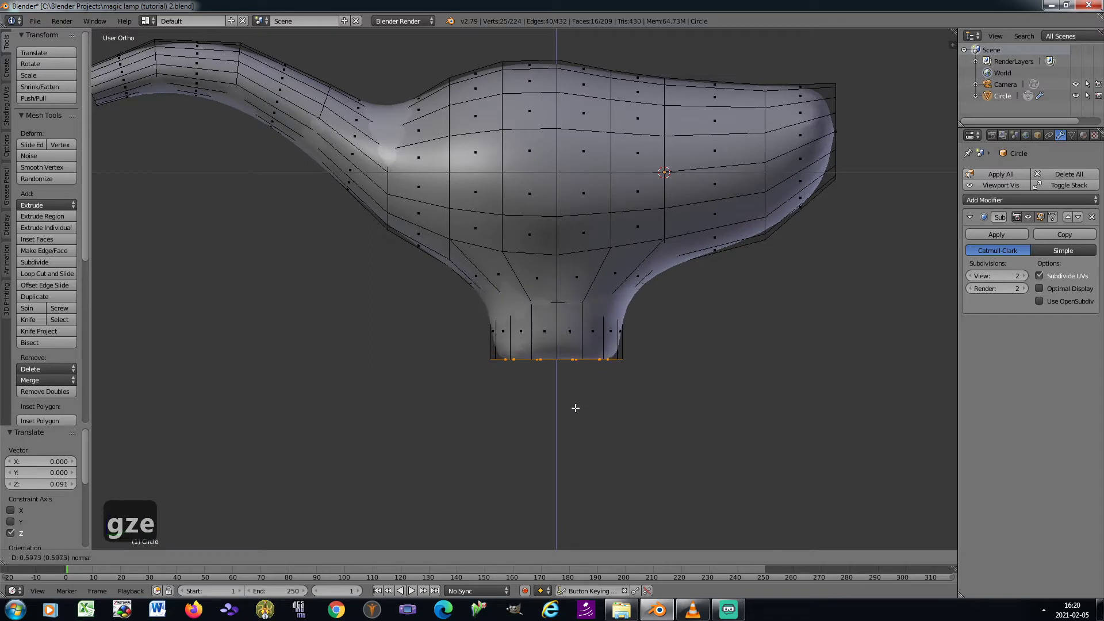
{"action": "left_click", "coordinate": [575, 424]}
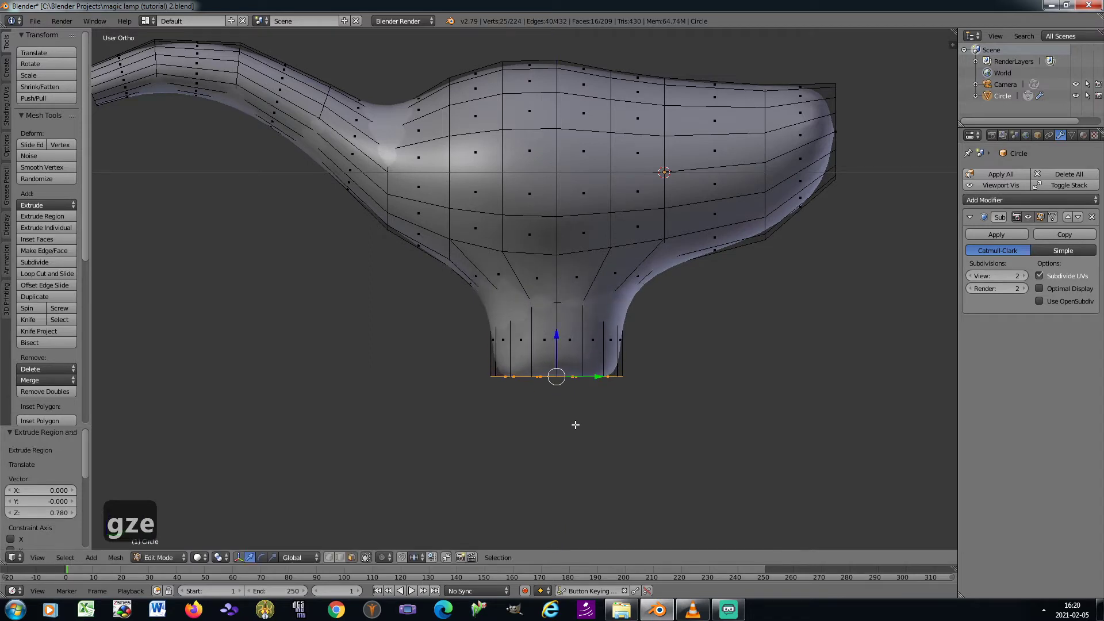
{"action": "key", "text": "ctrl+r"}
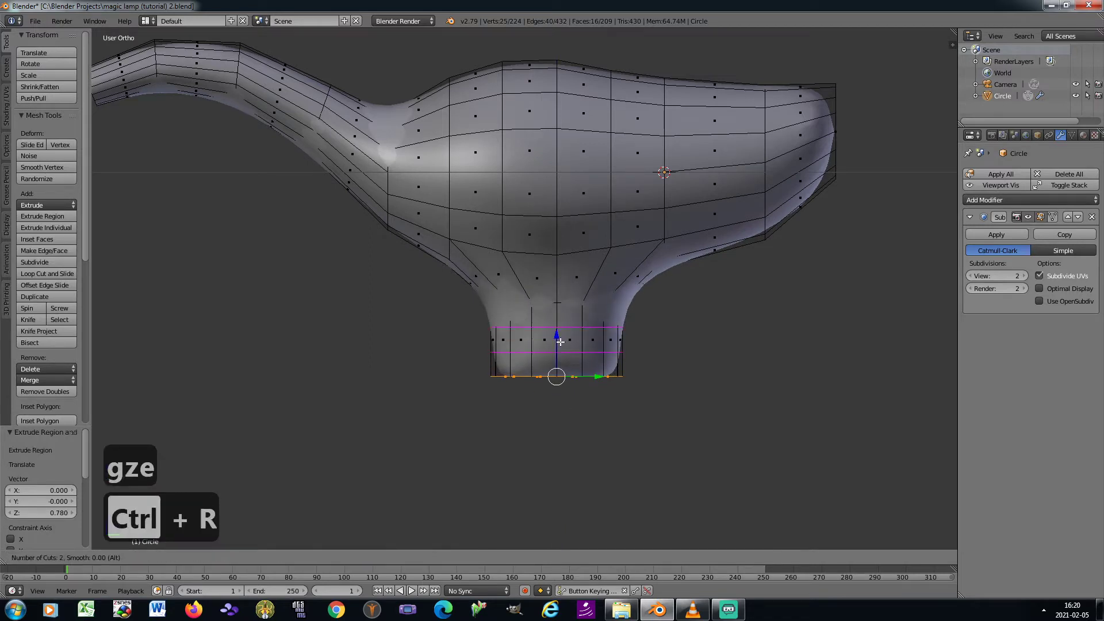
{"action": "left_click", "coordinate": [560, 341]}
{"action": "right_click", "coordinate": [560, 342]}
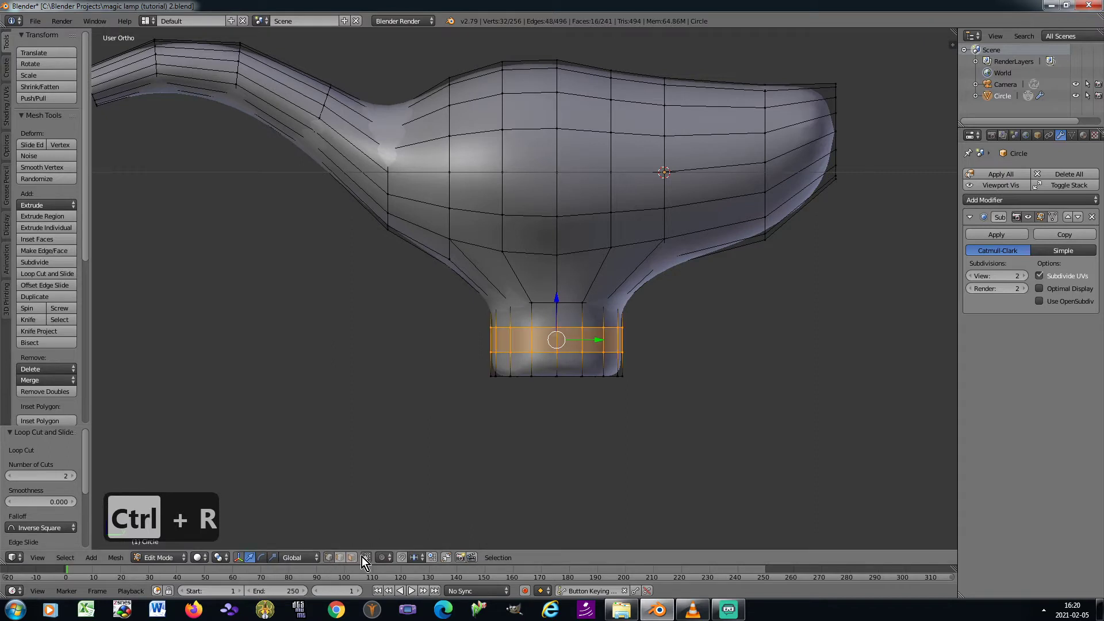
Clear the selection and box-select all vertices of the stem's bottom end, including the hidden far-side ones
{"action": "key", "text": "a"}
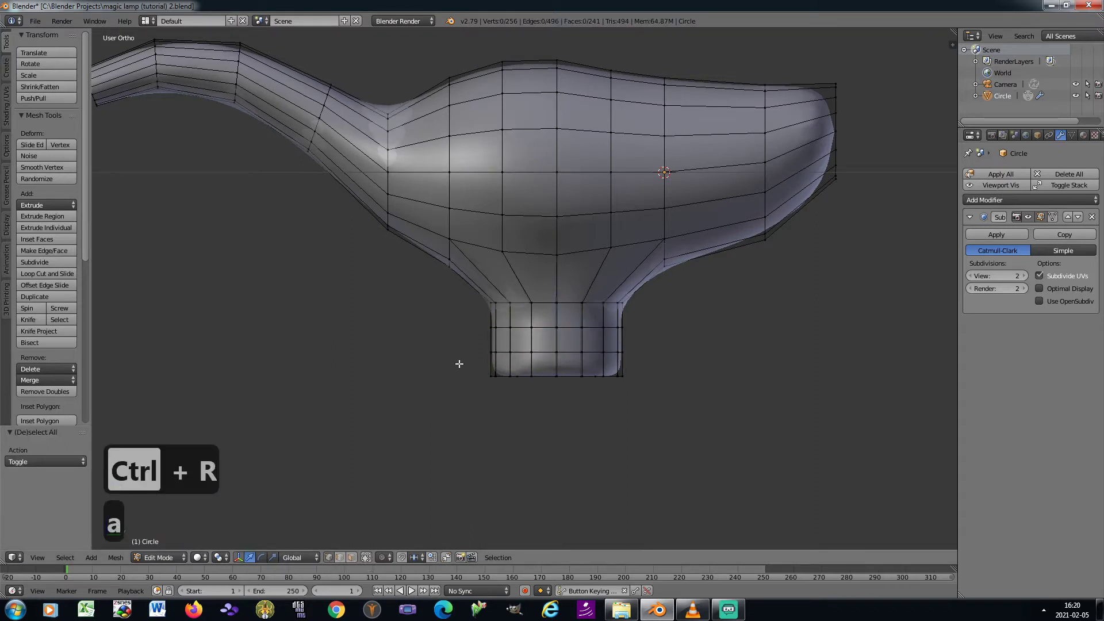
{"action": "key", "text": "b"}
{"action": "left_click_drag", "start_coordinate": [459, 364], "coordinate": [644, 394]}
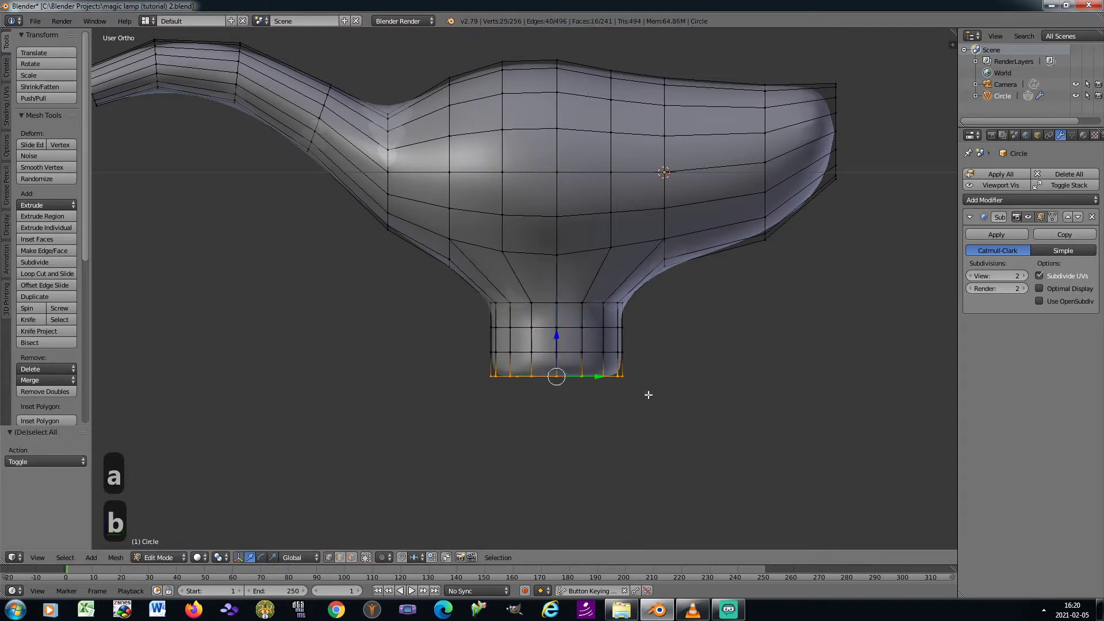
{"action": "key", "text": "KP_2"}
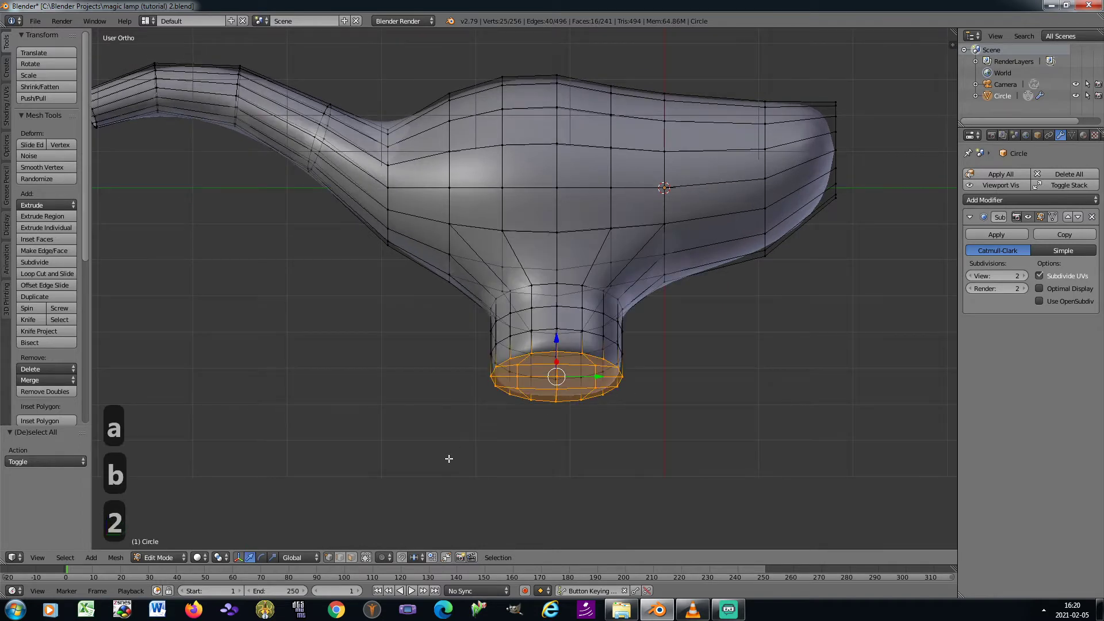
{"action": "key", "text": "KP_8"}
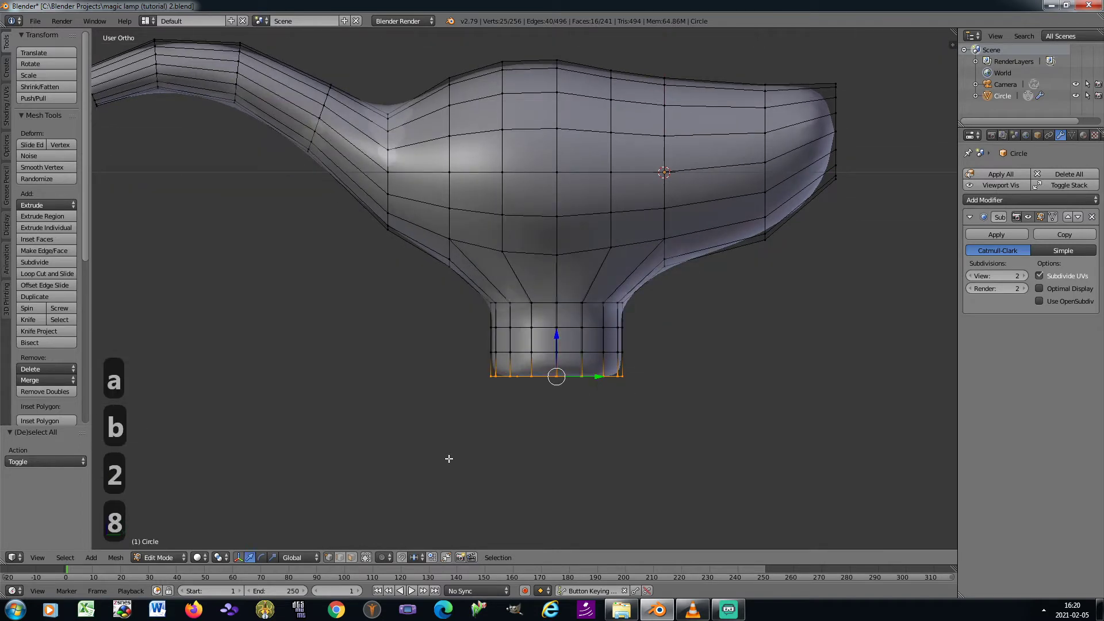
Turn on proportional editing and set its falloff to Sharp
{"action": "left_click", "coordinate": [384, 558]}
{"action": "left_click", "coordinate": [399, 506]}
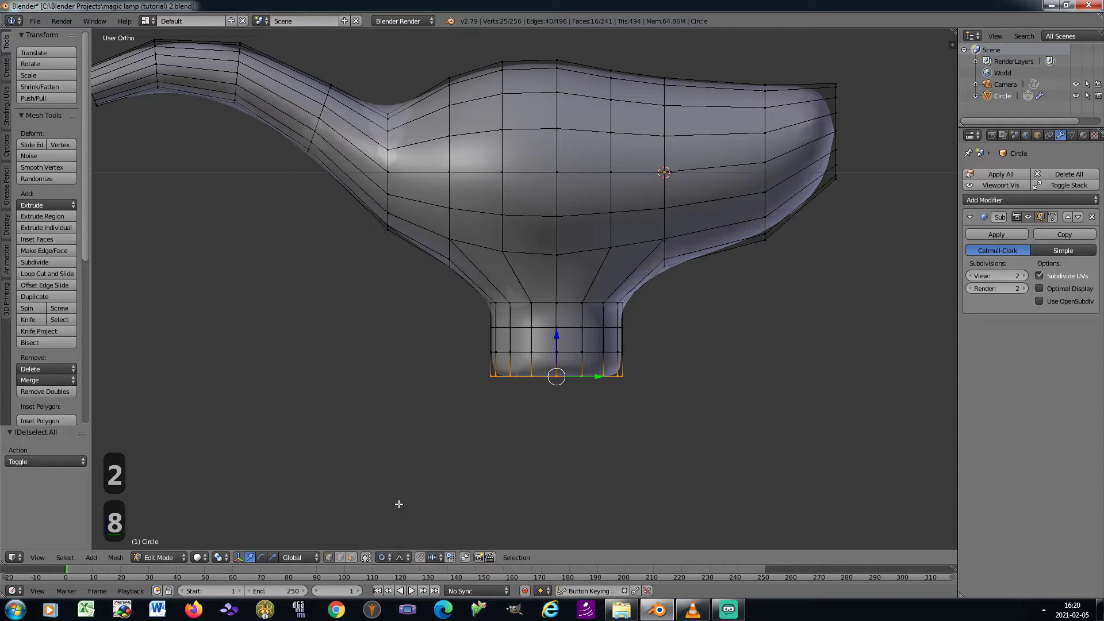
{"action": "left_click", "coordinate": [404, 557]}
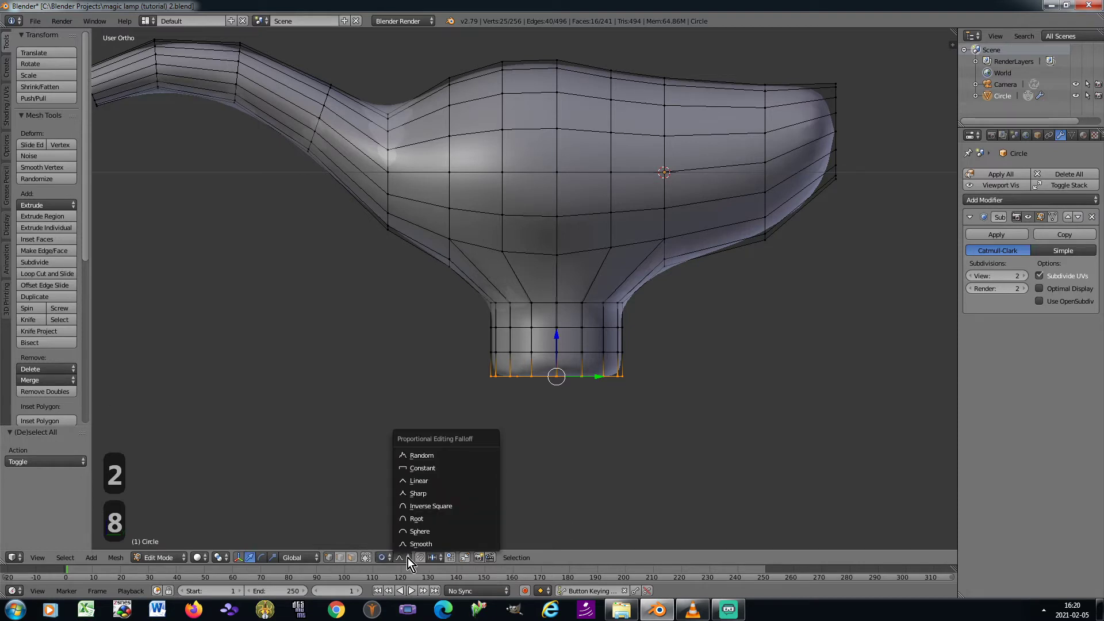
{"action": "left_click", "coordinate": [417, 493]}
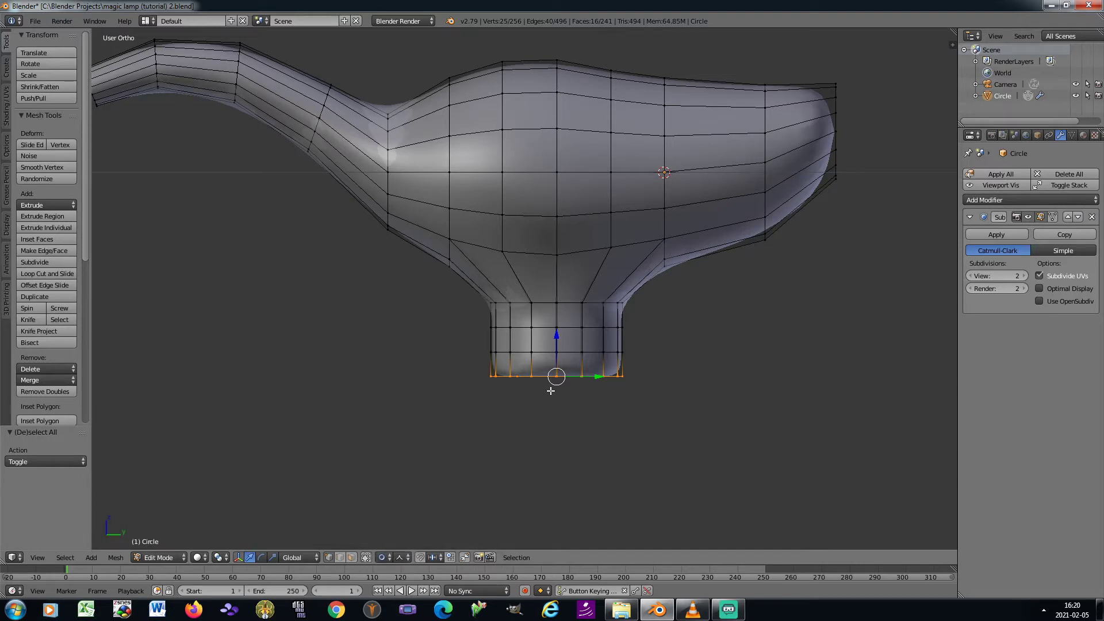
Flare the stem's bottom by scaling it about 2.08 times in X and Y only, with a proportional size of 0.56
{"action": "key", "text": "s"}
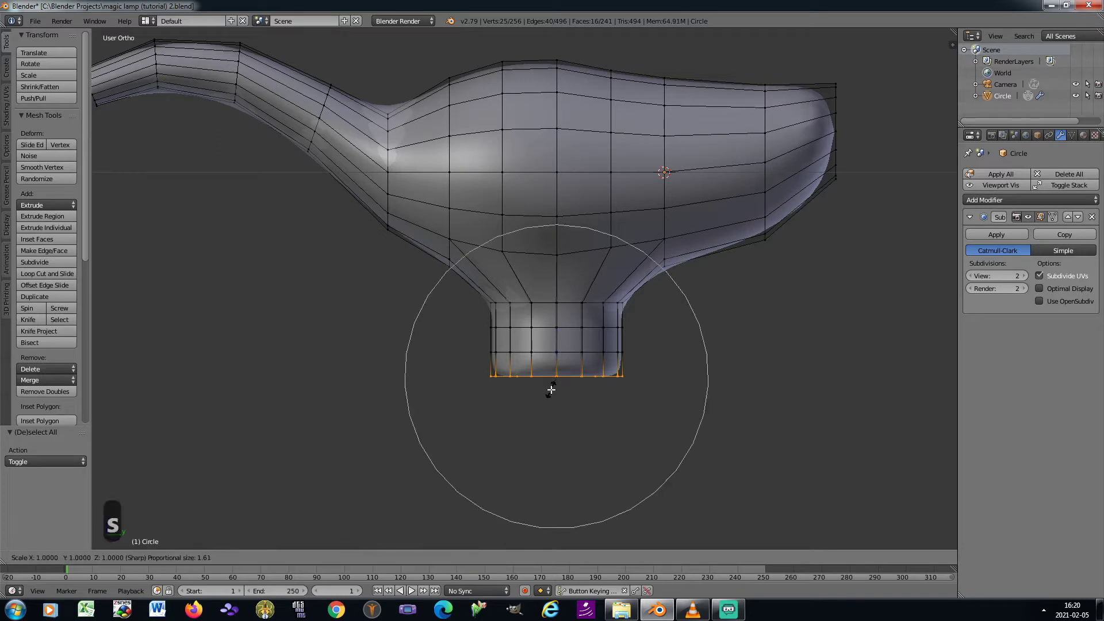
{"action": "key", "text": "z"}
{"action": "scroll", "coordinate": [551, 389], "scroll_direction": "up", "scroll_amount": 8}
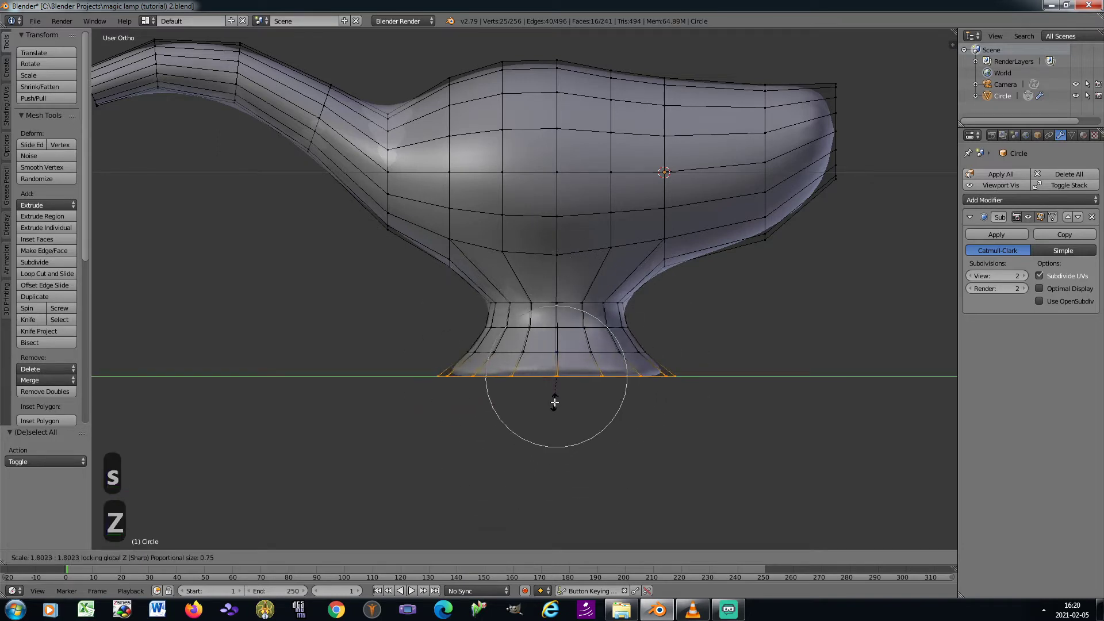
{"action": "scroll", "coordinate": [555, 405], "scroll_direction": "up", "scroll_amount": 2}
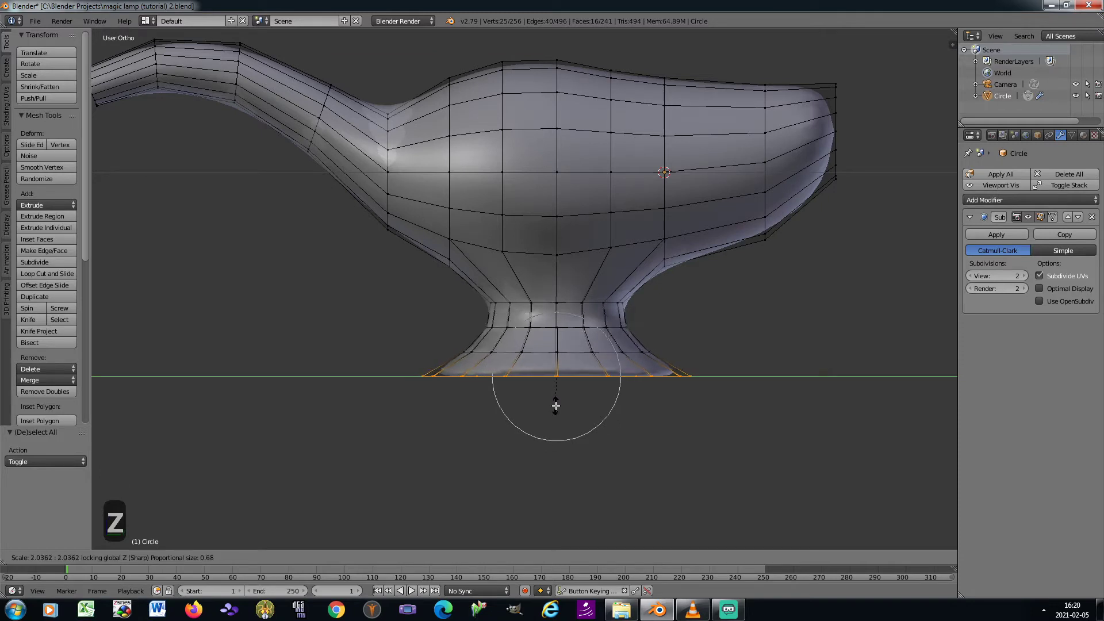
{"action": "scroll", "coordinate": [556, 406], "scroll_direction": "up", "scroll_amount": 1}
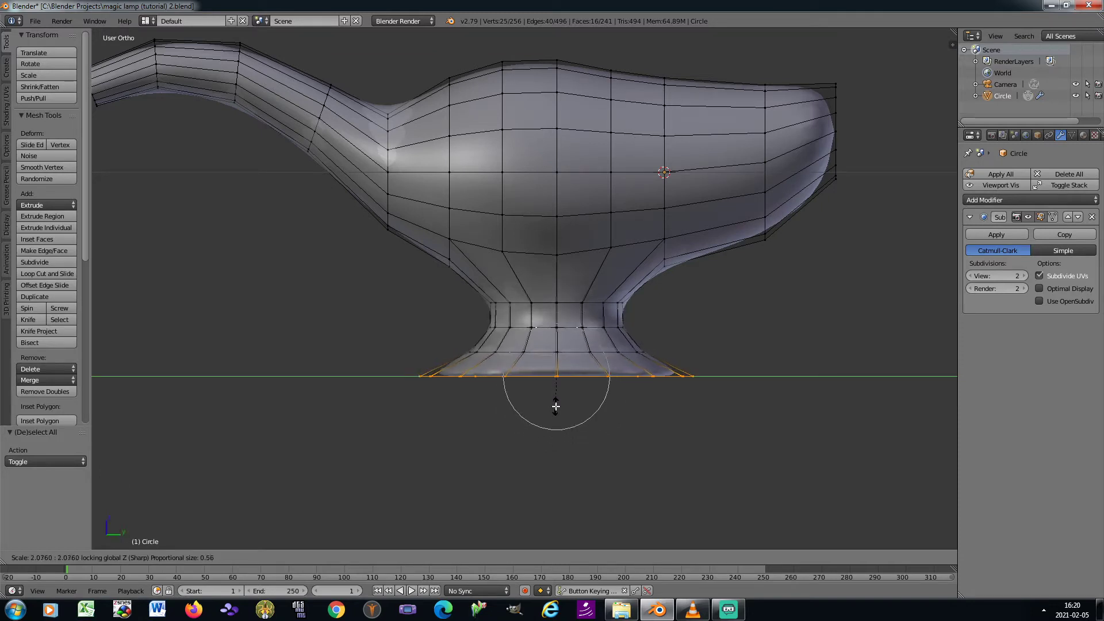
{"action": "left_click", "coordinate": [556, 404]}
Return to Object Mode and save the lamp file
{"action": "key", "text": "Tab"}
{"action": "scroll", "coordinate": [554, 391], "scroll_direction": "down", "scroll_amount": 3}
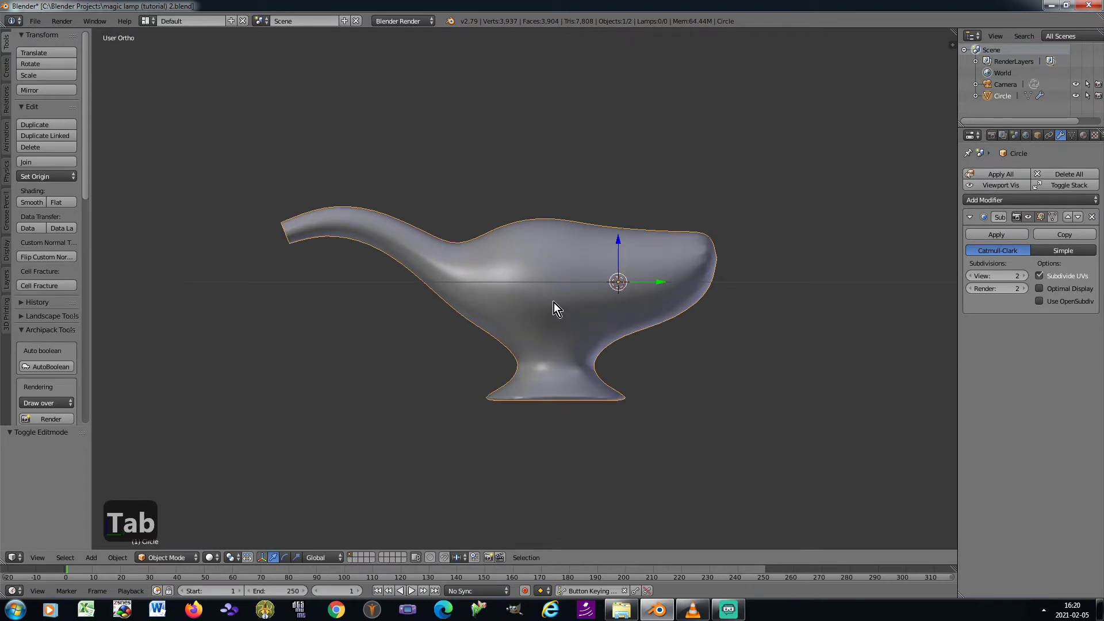
{"action": "key", "text": "ctrl+s"}
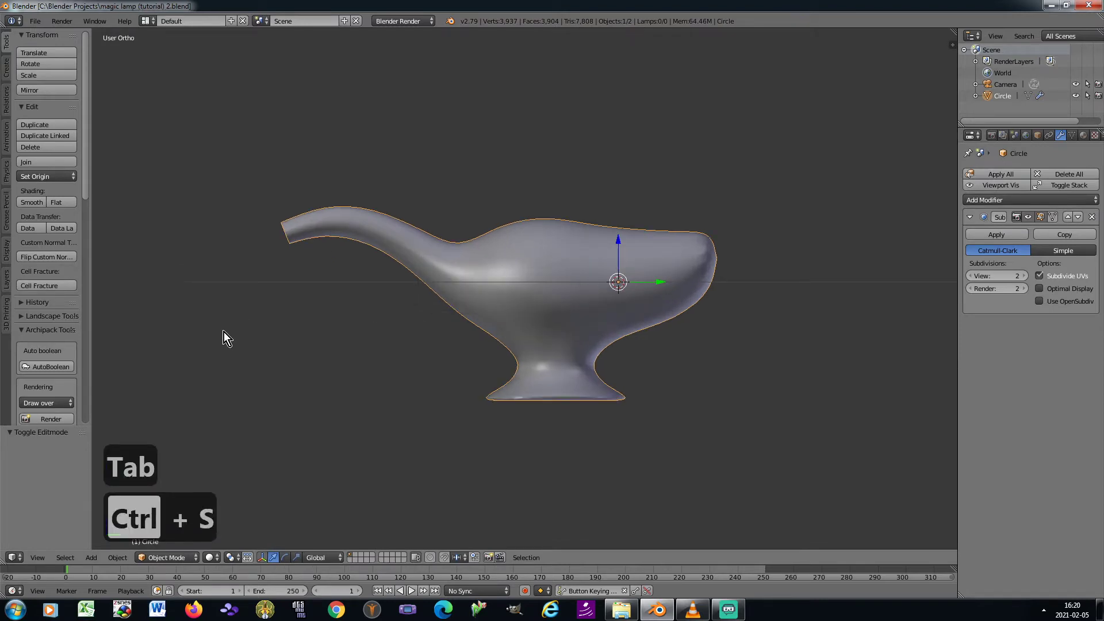
Apply the lamp object's rotation and scale in Object Mode
{"action": "key", "text": "Tab"}
{"action": "scroll", "coordinate": [259, 247], "scroll_direction": "up", "scroll_amount": 5}
{"action": "key", "text": "Tab"}
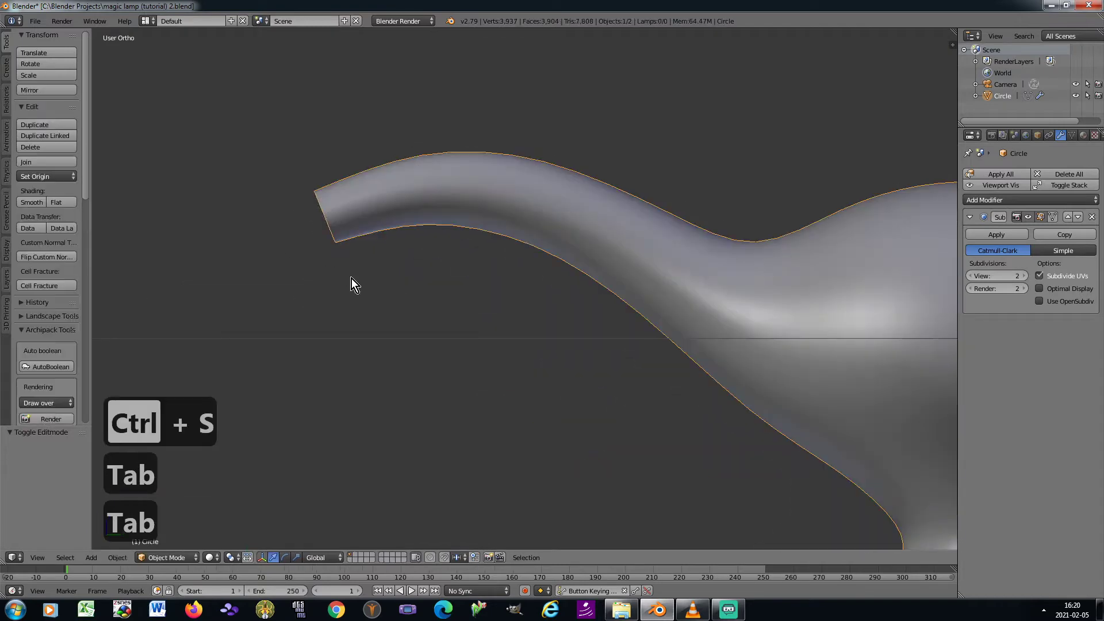
{"action": "key", "text": "ctrl+a"}
{"action": "left_click", "coordinate": [368, 339]}
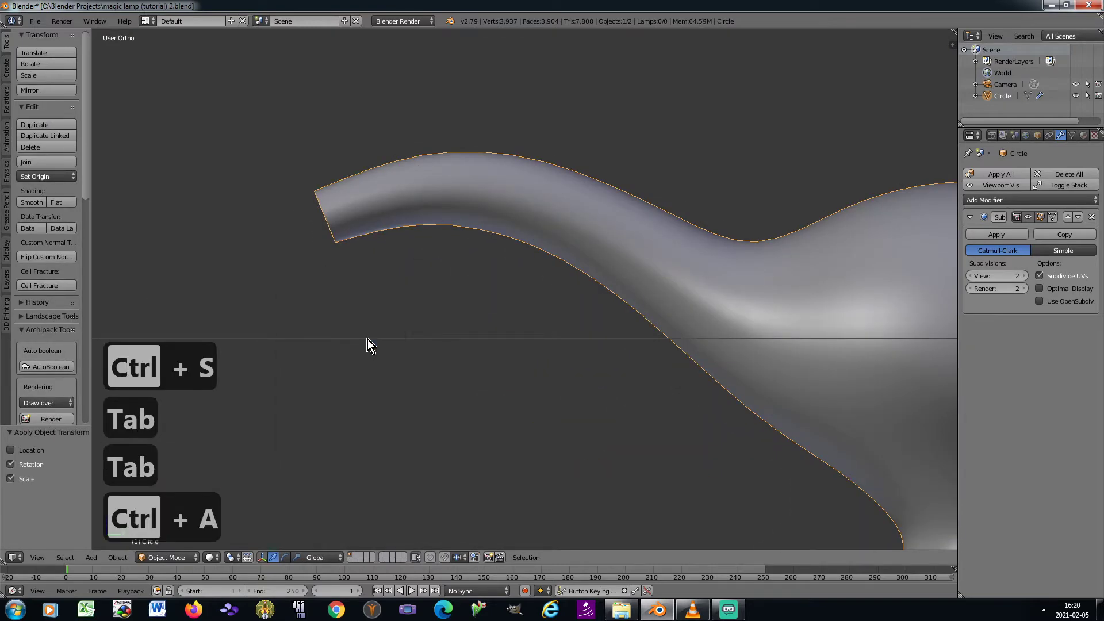
Select the lowest vertex of the spout opening in Edit Mode and set the proportional editing falloff to Smooth
{"action": "key", "text": "Tab"}
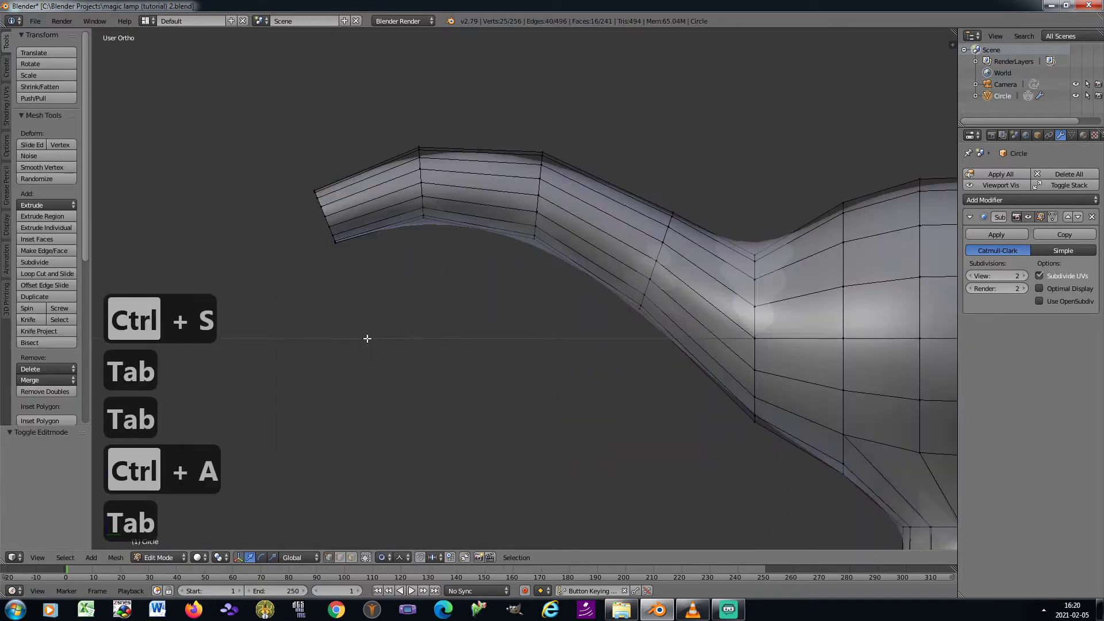
{"action": "scroll", "coordinate": [337, 247], "scroll_direction": "up", "scroll_amount": 4}
{"action": "right_click", "coordinate": [336, 247]}
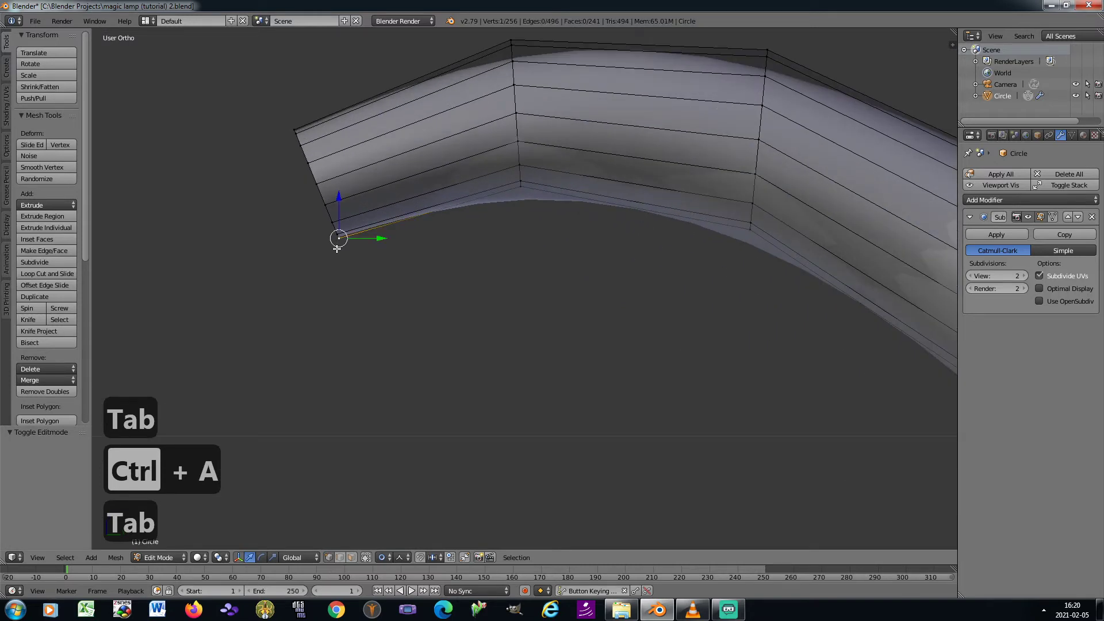
{"action": "left_click", "coordinate": [406, 557]}
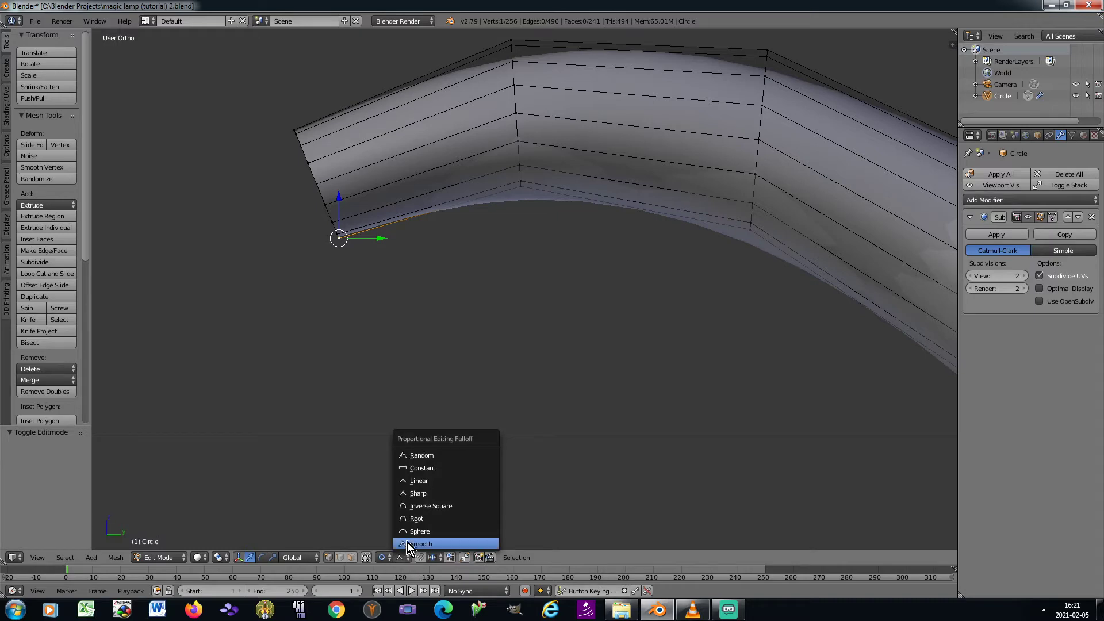
{"action": "left_click", "coordinate": [420, 544]}
Pull the spout's lower lip vertex outward about 0.571 in -Y and 0.212 in -Z with proportional size 0.39, and return to Object Mode
{"action": "scroll", "coordinate": [436, 447], "scroll_direction": "down", "scroll_amount": 4}
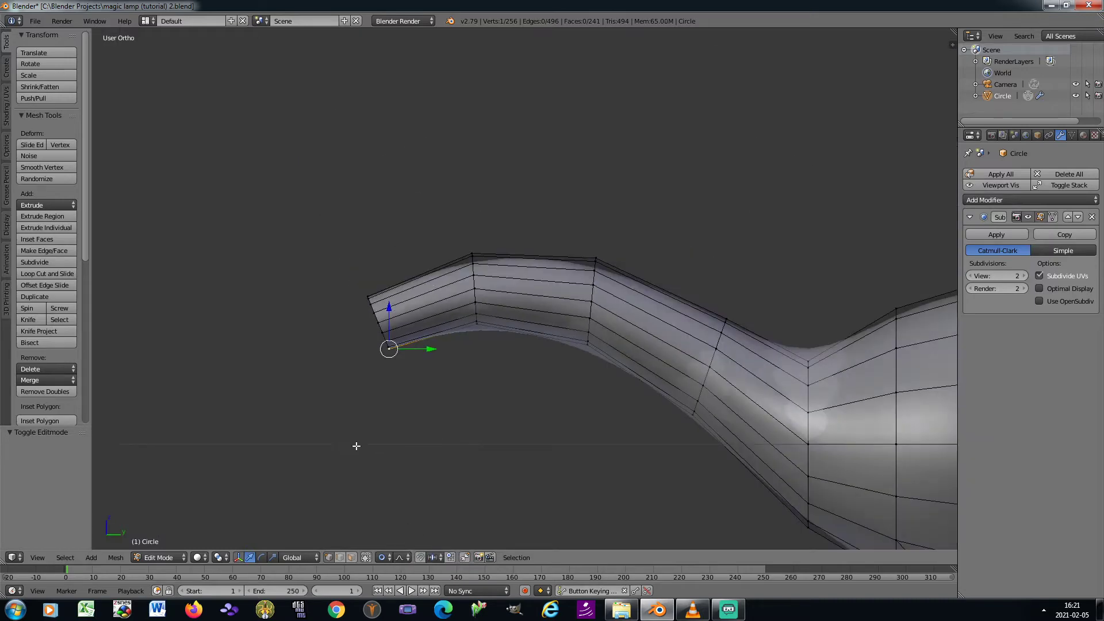
{"action": "middle_click_drag", "start_coordinate": [356, 446], "coordinate": [482, 430], "text": "shift"}
{"action": "key", "text": "g"}
{"action": "scroll", "coordinate": [493, 357], "scroll_direction": "up", "scroll_amount": 3}
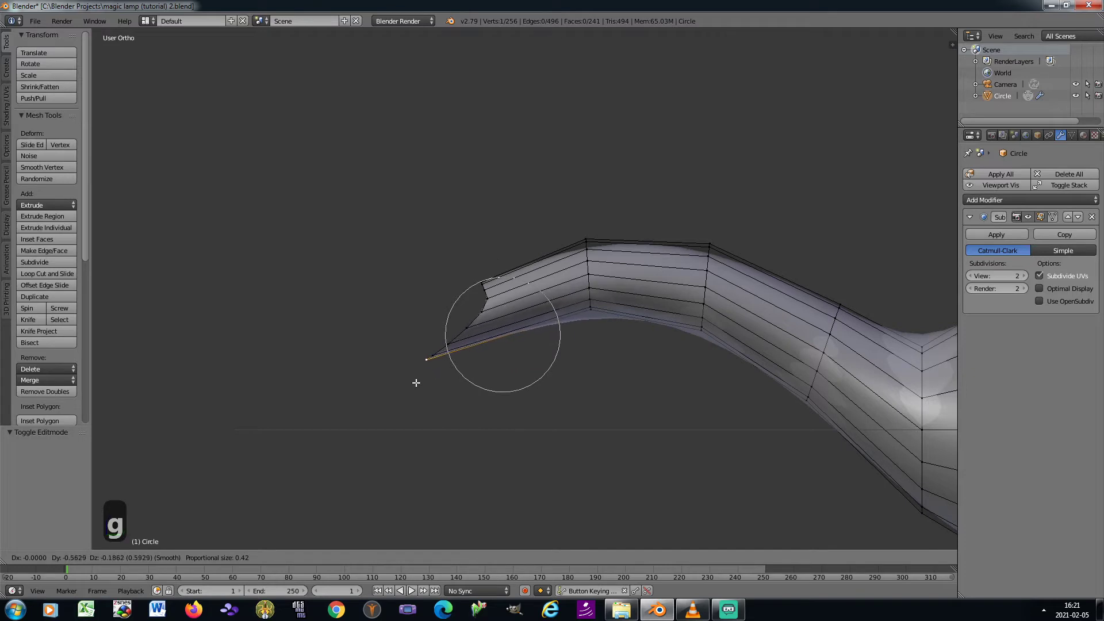
{"action": "scroll", "coordinate": [415, 386], "scroll_direction": "down", "scroll_amount": 1}
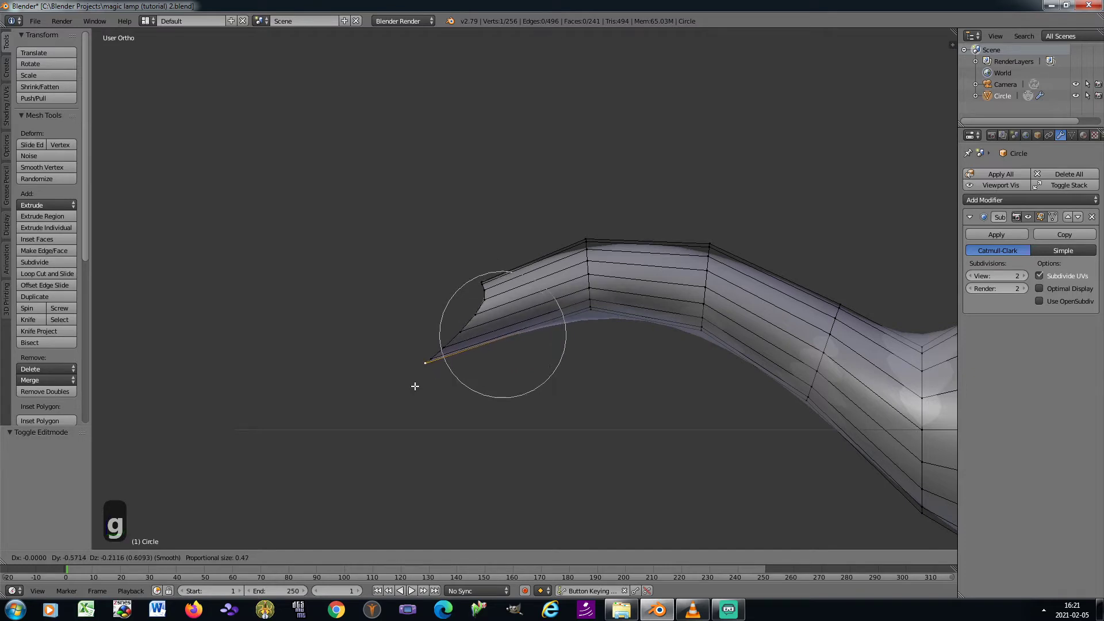
{"action": "scroll", "coordinate": [415, 386], "scroll_direction": "up", "scroll_amount": 2}
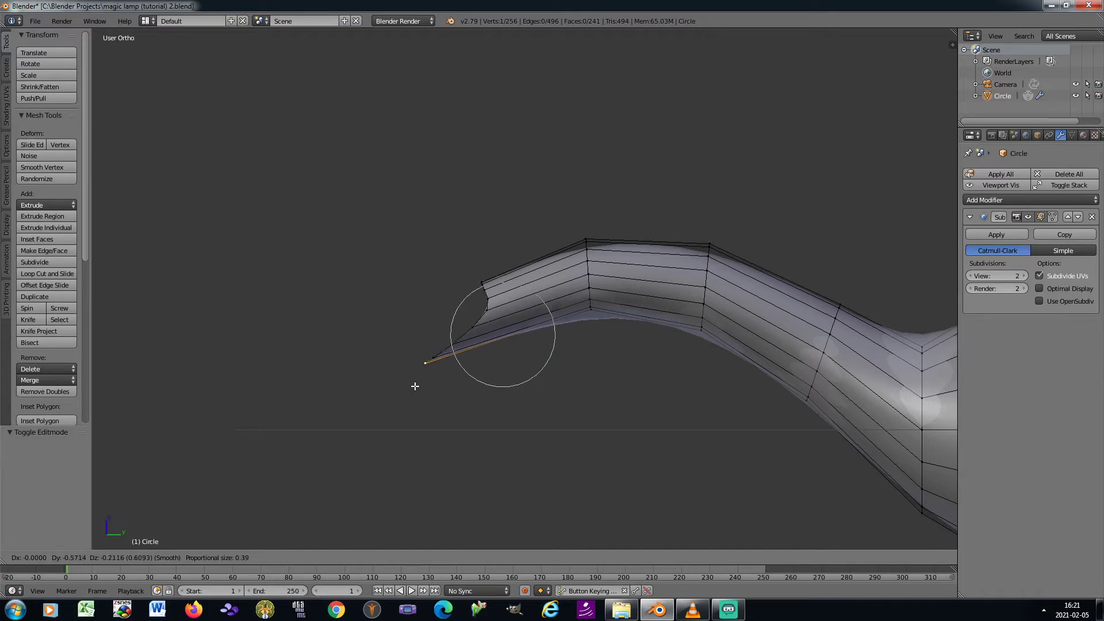
{"action": "left_click", "coordinate": [416, 385]}
{"action": "key", "text": "Tab"}
{"action": "scroll", "coordinate": [410, 350], "scroll_direction": "down", "scroll_amount": 3}
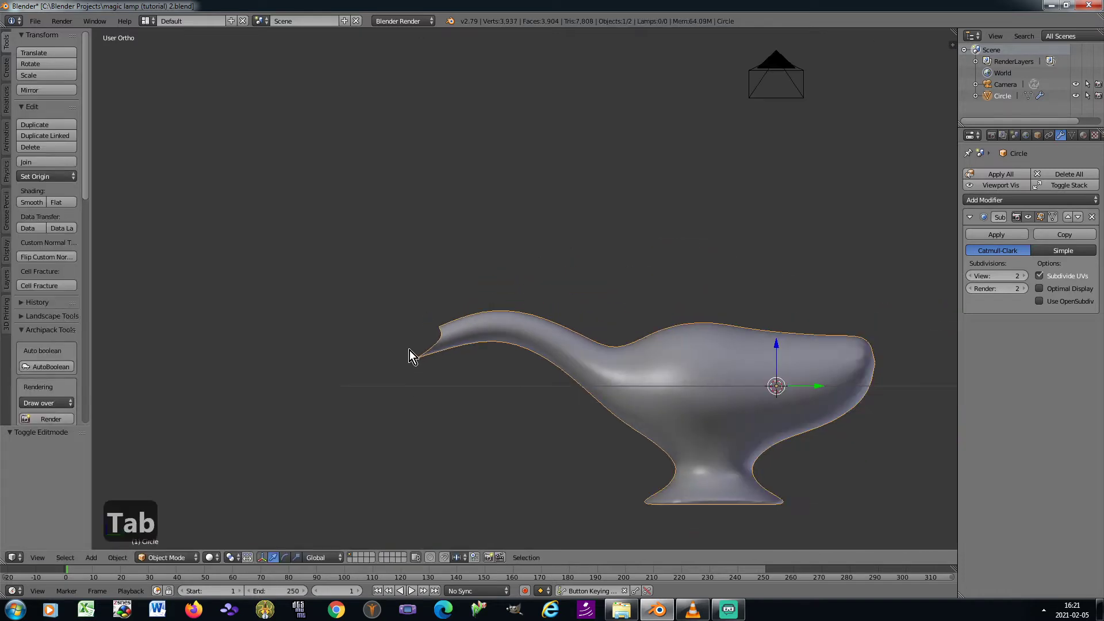
{"action": "middle_click_drag", "start_coordinate": [613, 413], "coordinate": [529, 381], "text": "shift"}
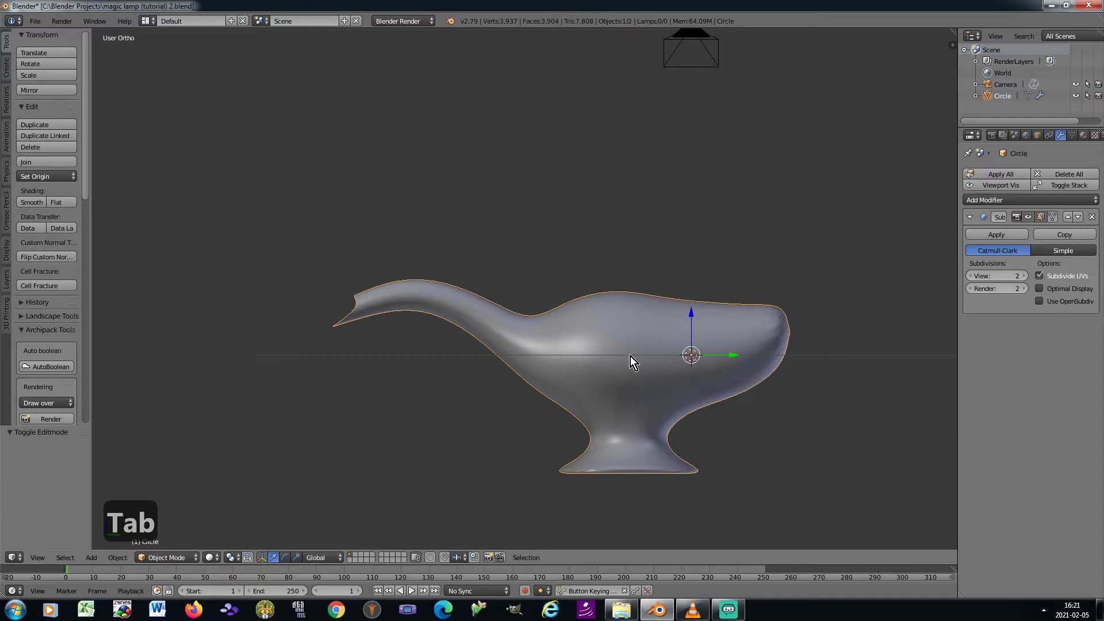
In Edit Mode with face selection, select the four-by-four block of faces centred on top of the lamp body
{"action": "key", "text": "KP_8"}
{"action": "key", "text": "KP_8"}
{"action": "key", "text": "KP_8"}
{"action": "key", "text": "KP_8"}
{"action": "key", "text": "Tab"}
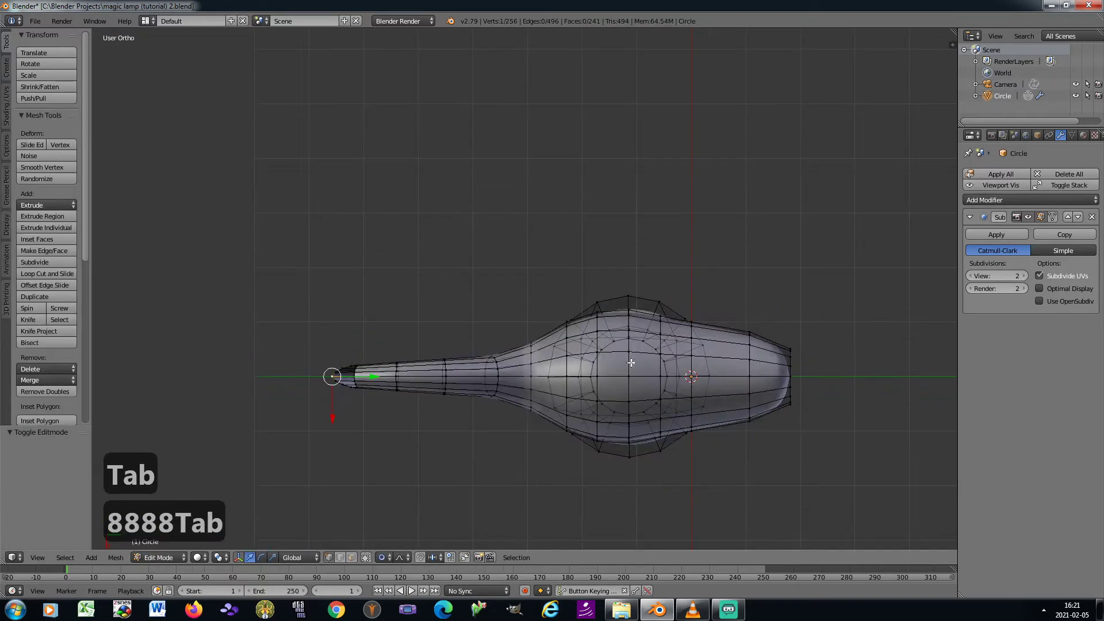
{"action": "left_click", "coordinate": [351, 557]}
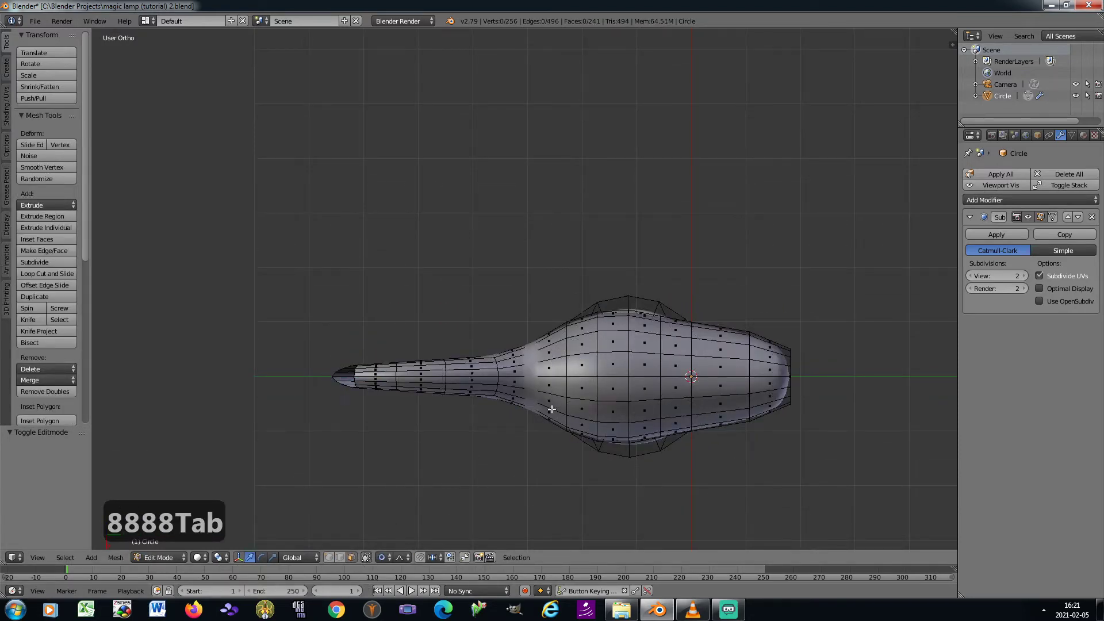
{"action": "middle_click_drag", "start_coordinate": [659, 358], "coordinate": [592, 347], "text": "shift"}
{"action": "scroll", "coordinate": [592, 347], "scroll_direction": "up", "scroll_amount": 3}
{"action": "key", "text": "c"}
{"action": "left_click", "coordinate": [573, 374]}
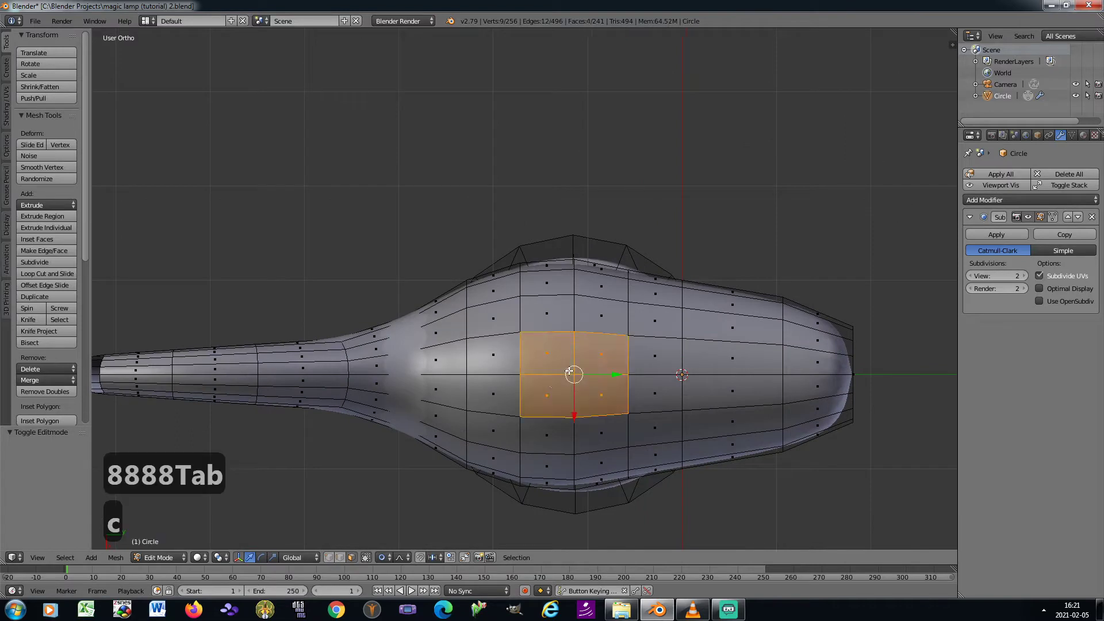
{"action": "key", "text": "ctrl+KP_Add"}
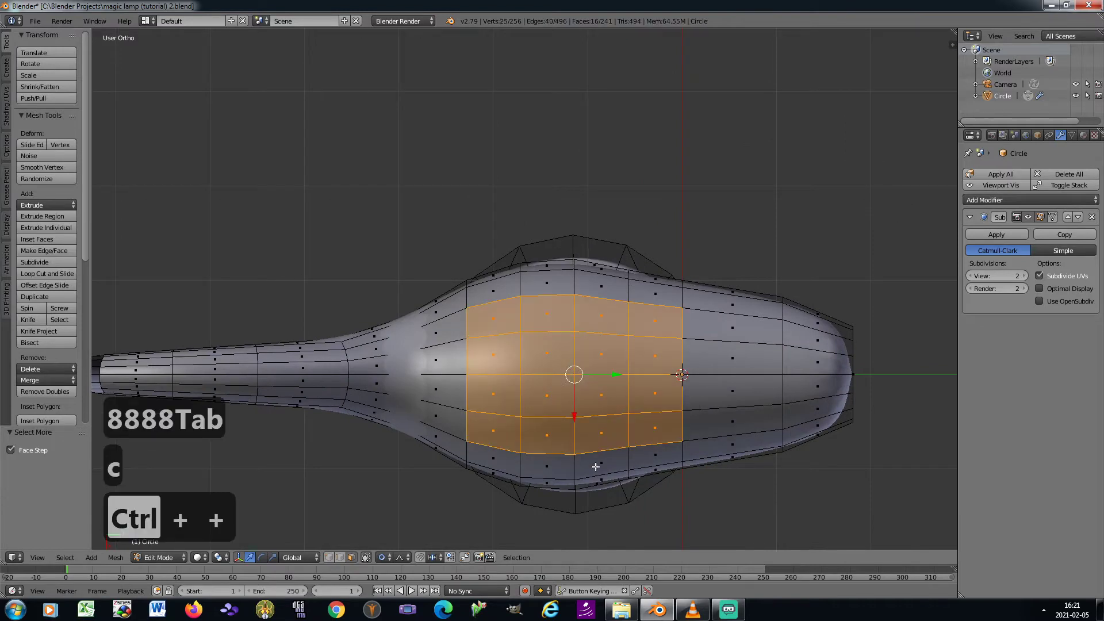
Inset the selected top faces by about 0.218 and shape them into a circle with the Circle operation
{"action": "key", "text": "i"}
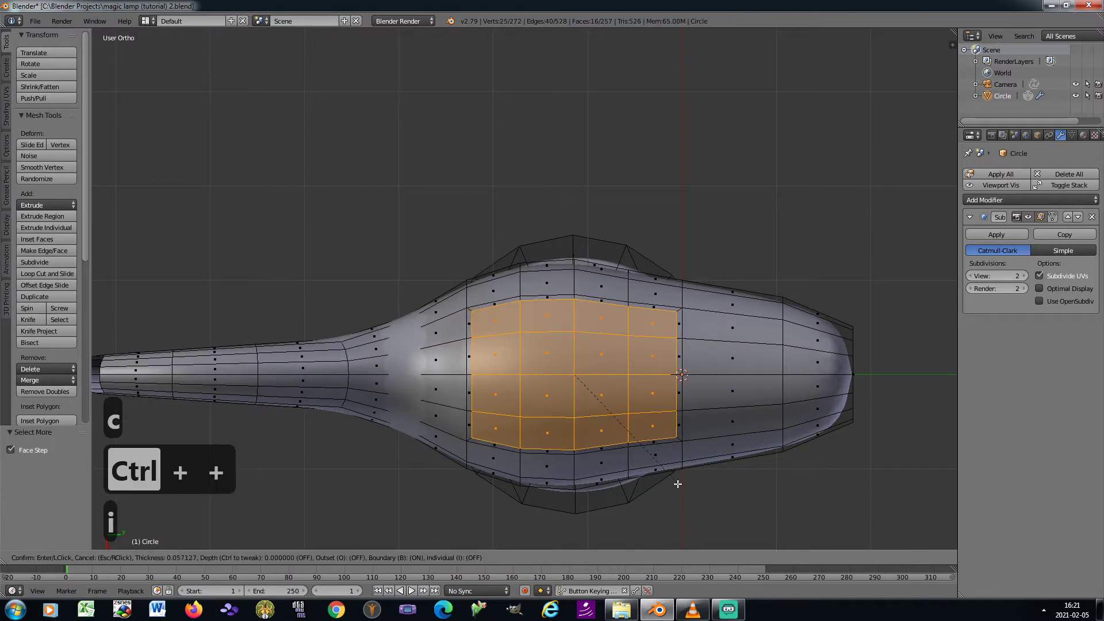
{"action": "left_click", "coordinate": [664, 477]}
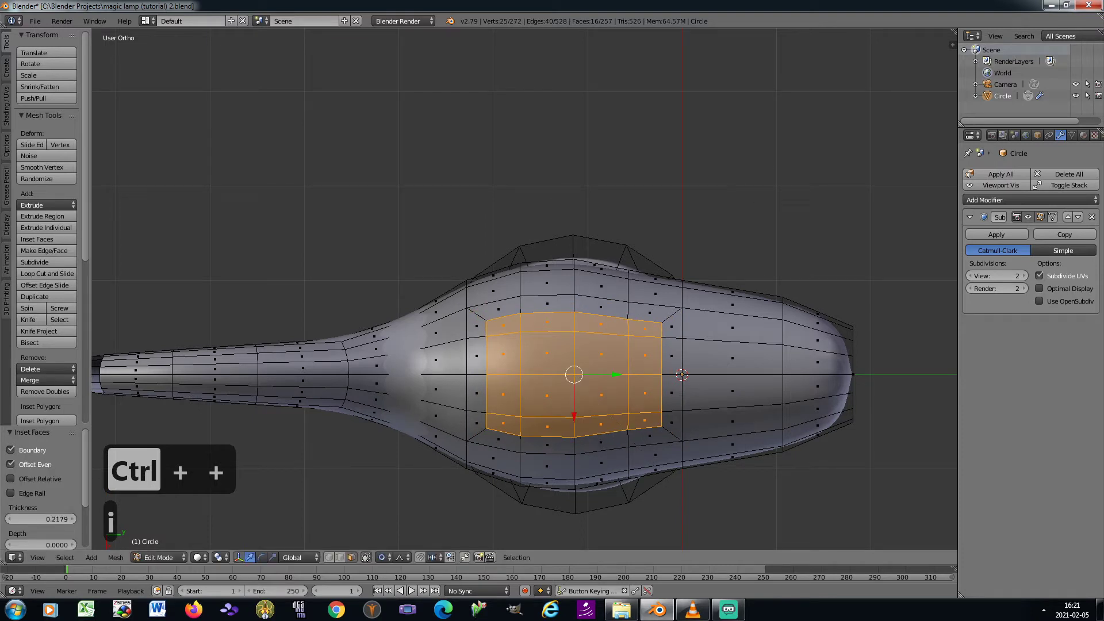
{"action": "key", "text": "w"}
{"action": "mouse_move", "coordinate": [757, 169]}
{"action": "left_click", "coordinate": [796, 181]}
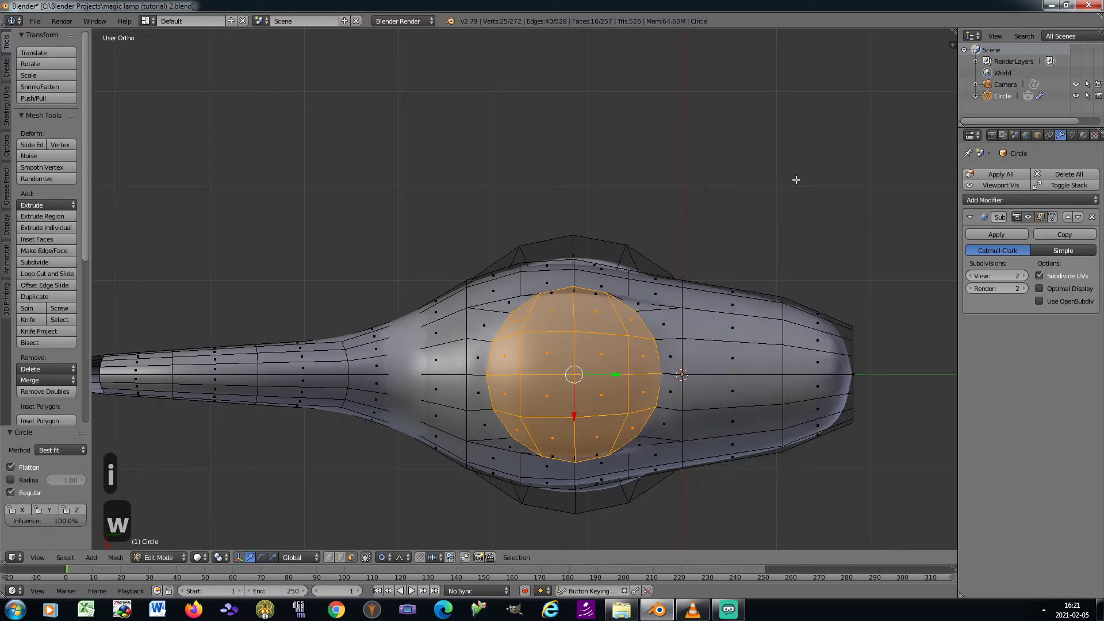
Disable proportional editing and scale the circular face patch to about 0.787
{"action": "left_click", "coordinate": [406, 561]}
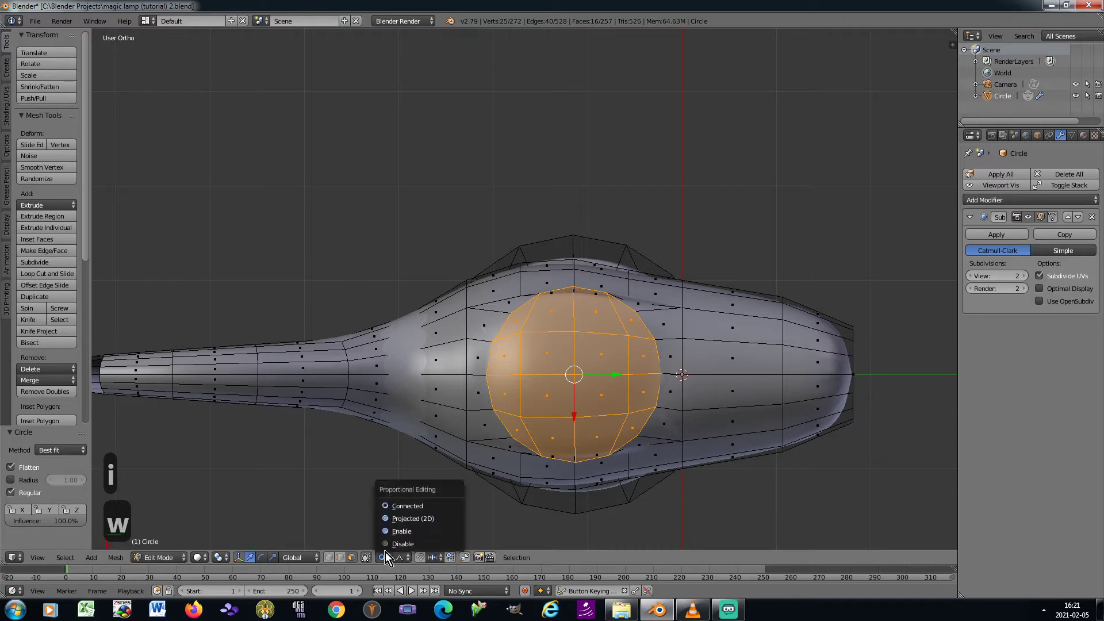
{"action": "left_click", "coordinate": [391, 544]}
{"action": "key", "text": "s"}
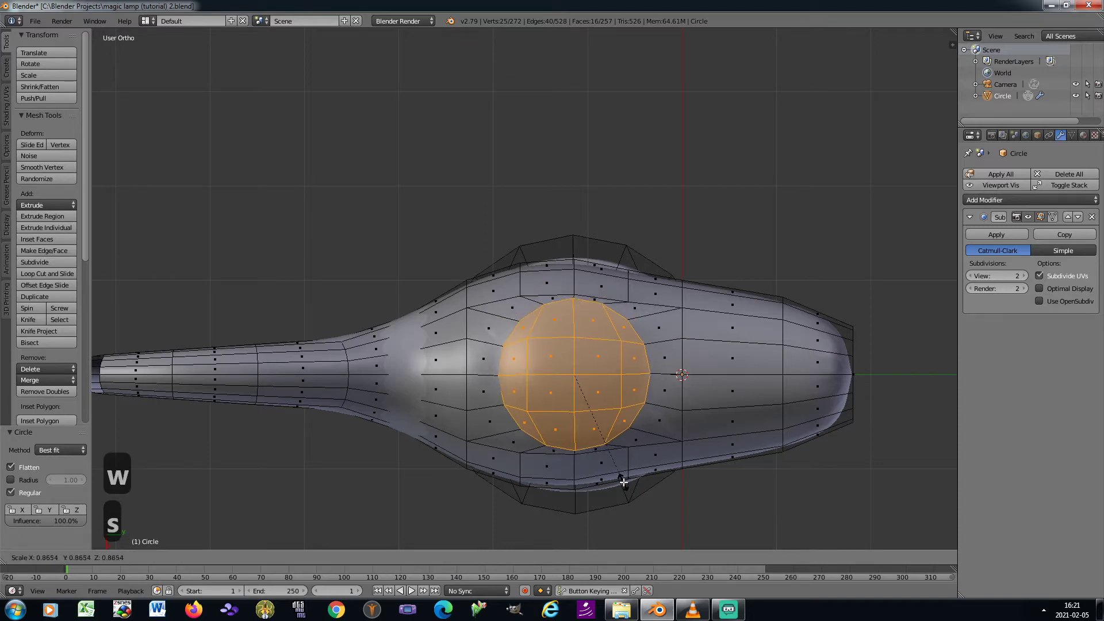
{"action": "left_click", "coordinate": [614, 475]}
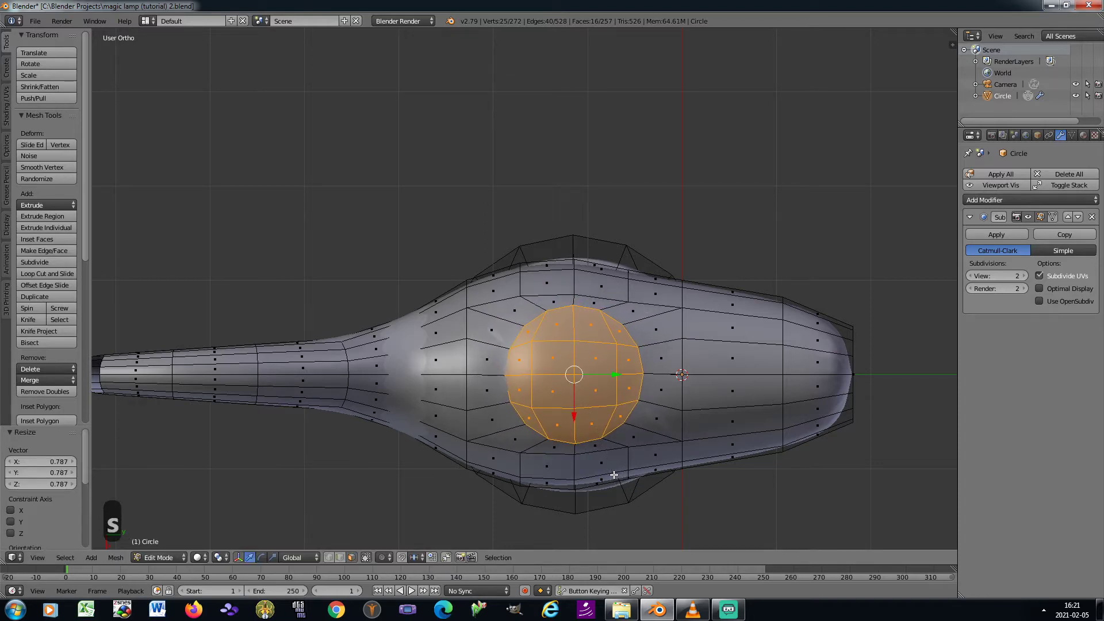
Flatten the circular face patch by scaling it to 0 along Z
{"action": "key", "text": "KP_2"}
{"action": "key", "text": "KP_2"}
{"action": "key", "text": "KP_2"}
{"action": "key", "text": "KP_2"}
{"action": "key", "text": "s"}
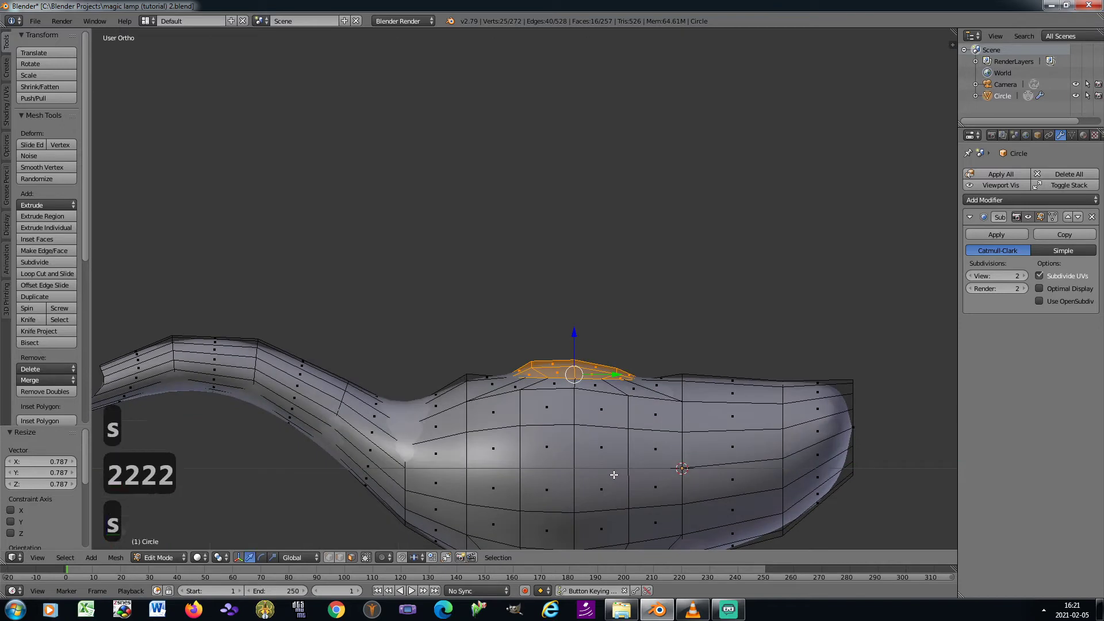
{"action": "key", "text": "z"}
{"action": "key", "text": "0"}
{"action": "key", "text": "Return"}
Raise the flattened patch about 0.183 along Z and delete its faces to open the lamp's top
{"action": "key", "text": "g"}
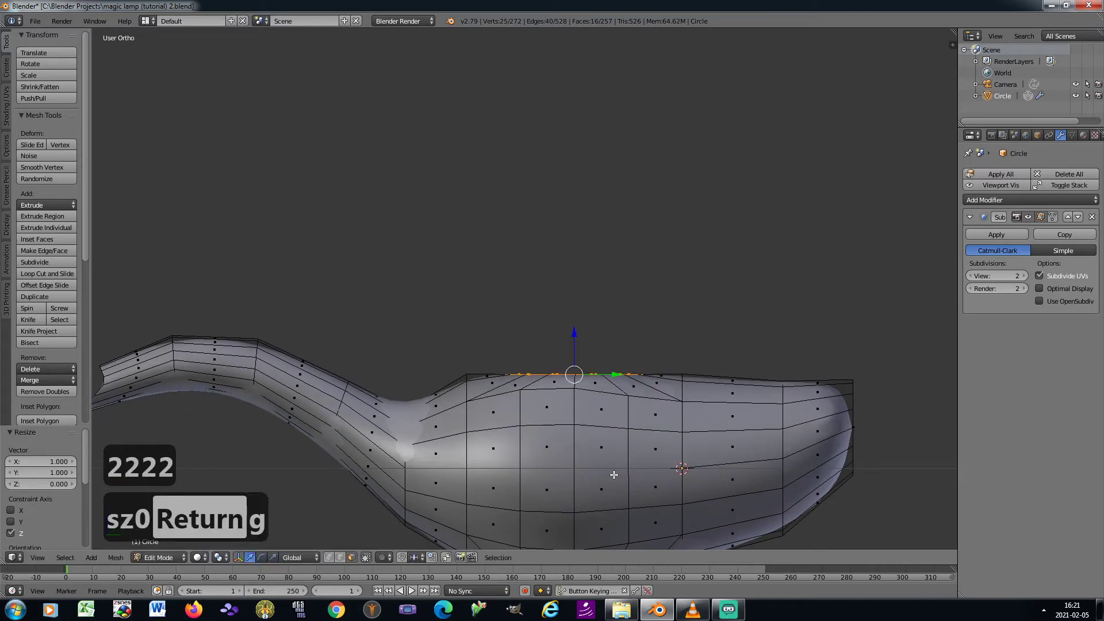
{"action": "key", "text": "z"}
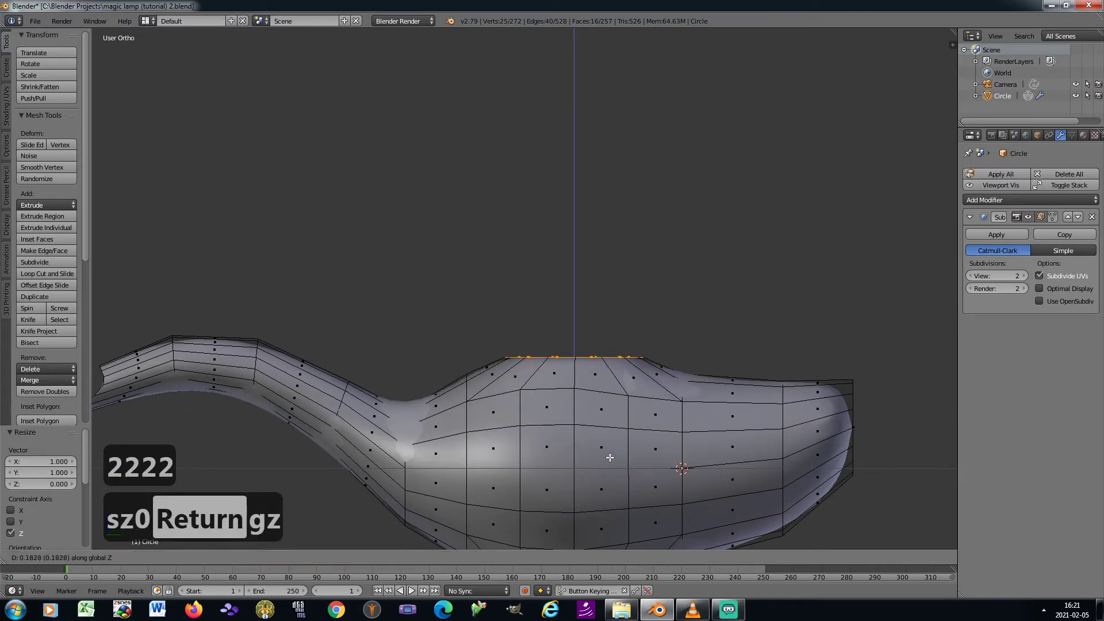
{"action": "left_click", "coordinate": [610, 457]}
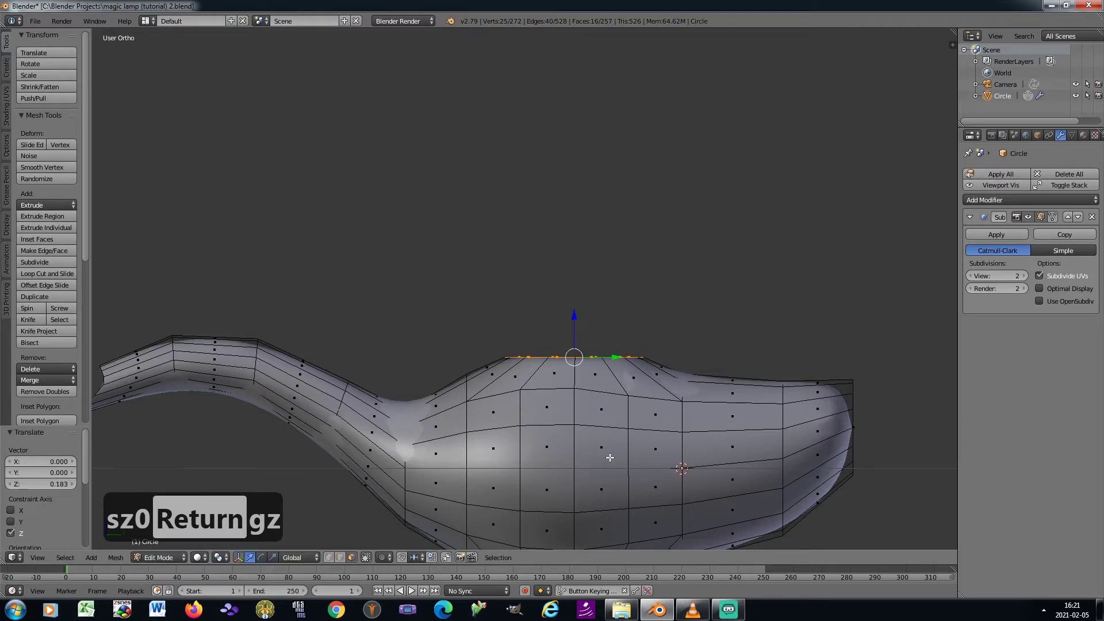
{"action": "key", "text": "x"}
{"action": "left_click", "coordinate": [744, 195]}
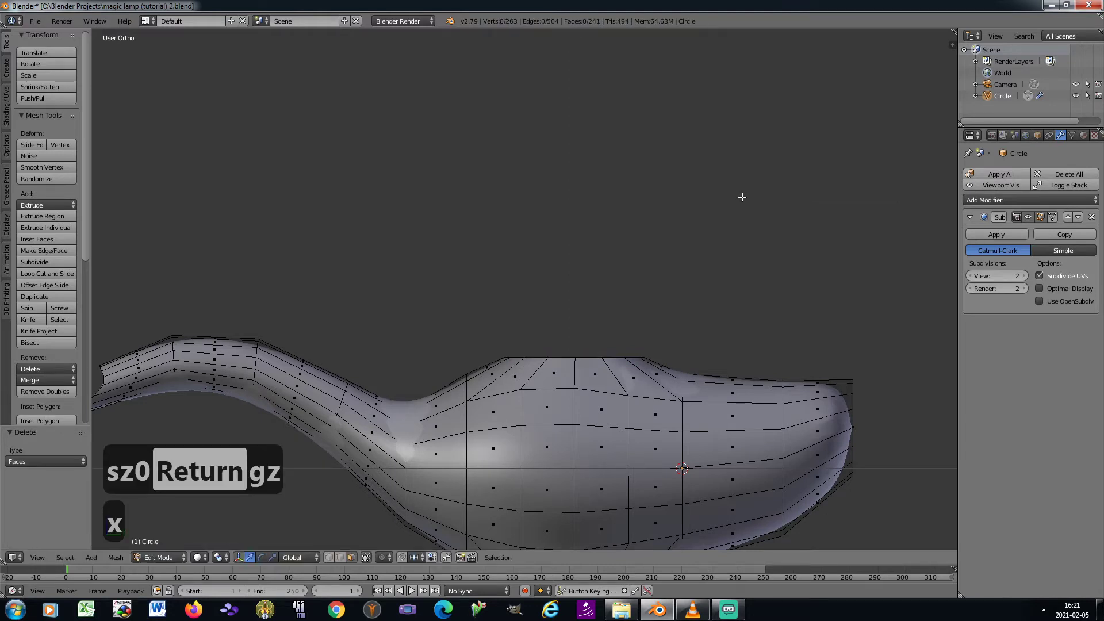
Return to Object Mode and apply the lamp object's rotation and scale
{"action": "key", "text": "Tab"}
{"action": "key", "text": "ctrl+a"}
{"action": "left_click", "coordinate": [735, 212]}
{"action": "scroll", "coordinate": [715, 209], "scroll_direction": "down", "scroll_amount": 3}
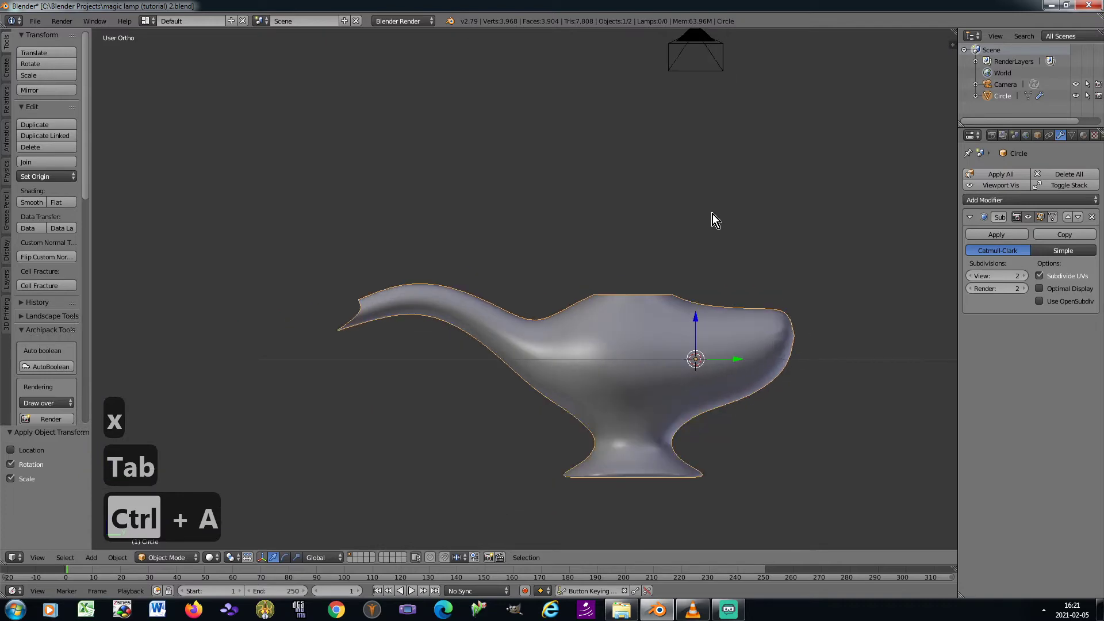
Select the top opening's rim vertices in Edit Mode, enlarge the ring about 1.1 times, and return to Object Mode
{"action": "key", "text": "Tab"}
{"action": "scroll", "coordinate": [654, 300], "scroll_direction": "up", "scroll_amount": 4}
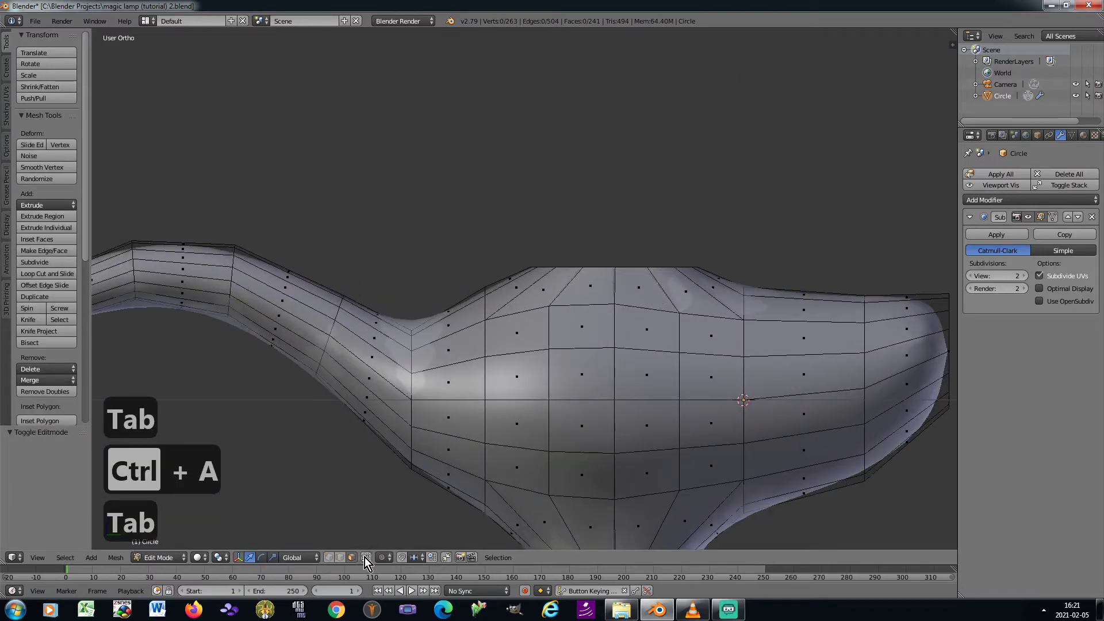
{"action": "left_click", "coordinate": [331, 557]}
{"action": "key", "text": "b"}
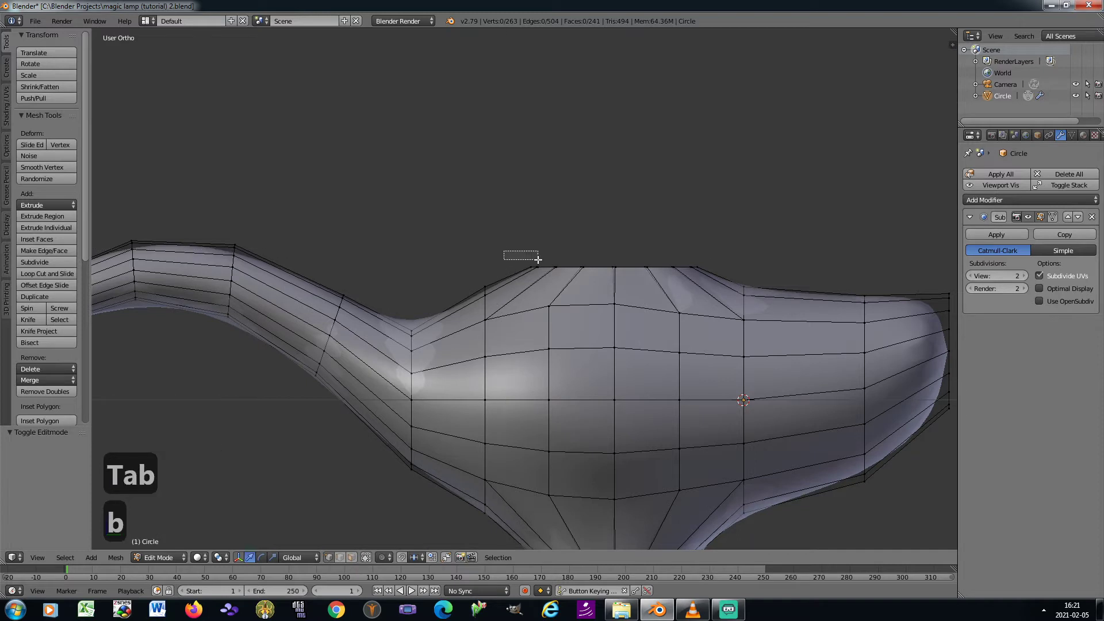
{"action": "left_click_drag", "start_coordinate": [503, 251], "coordinate": [718, 273]}
{"action": "key", "text": "s"}
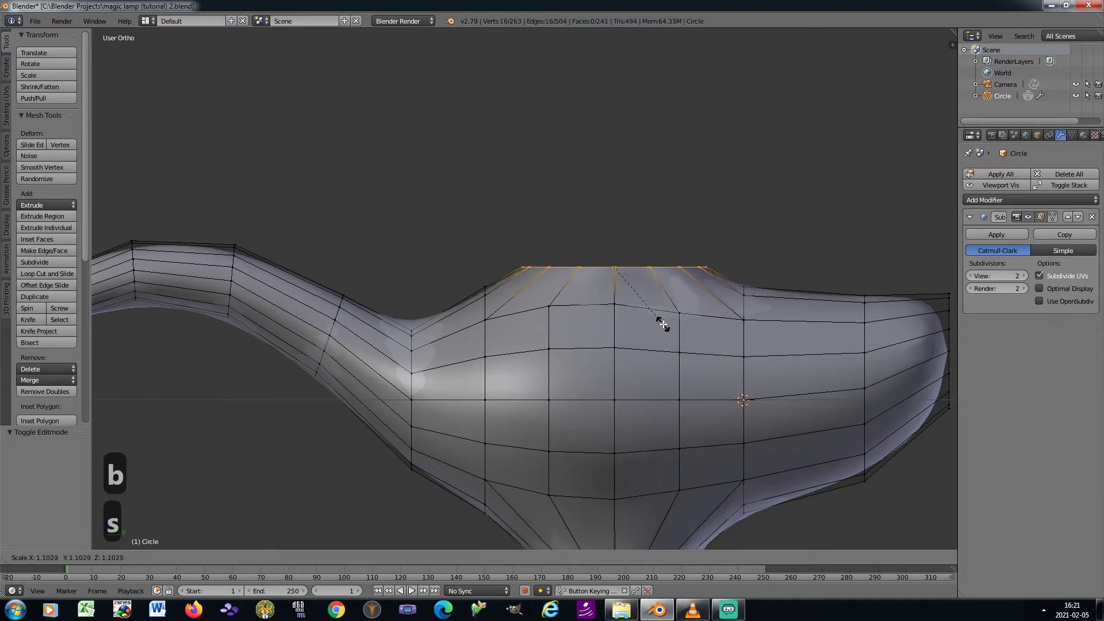
{"action": "left_click", "coordinate": [663, 326]}
{"action": "key", "text": "Tab"}
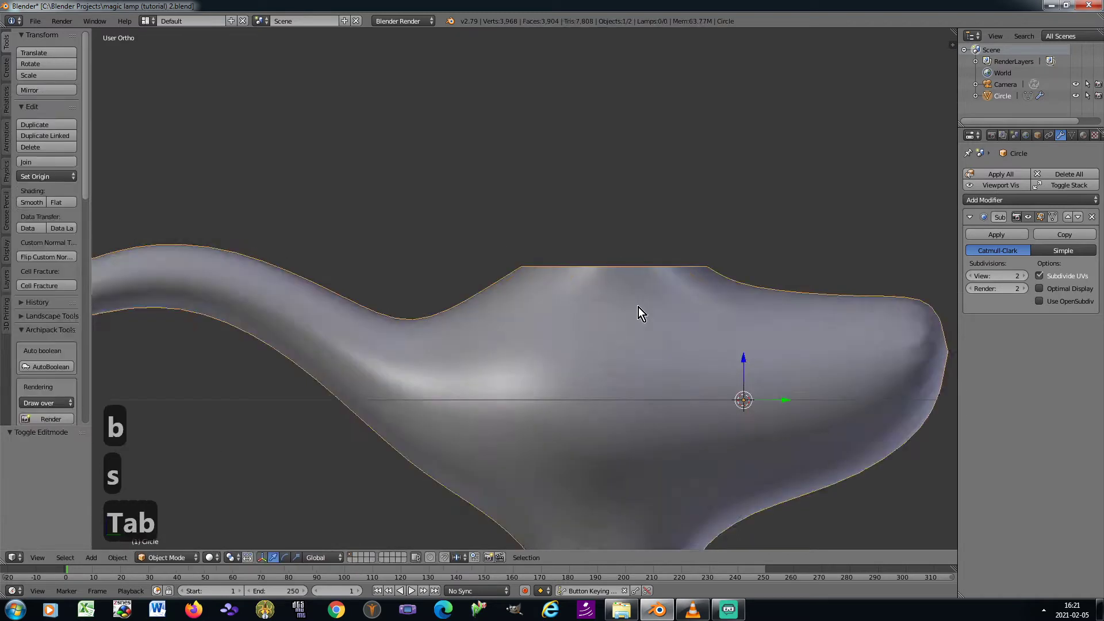
Examine the lamp's silhouette and top opening from the end and from the side
{"action": "scroll", "coordinate": [638, 307], "scroll_direction": "down", "scroll_amount": 3}
{"action": "key", "text": "KP_6"}
{"action": "key", "text": "KP_6"}
{"action": "key", "text": "KP_6"}
{"action": "key", "text": "KP_6"}
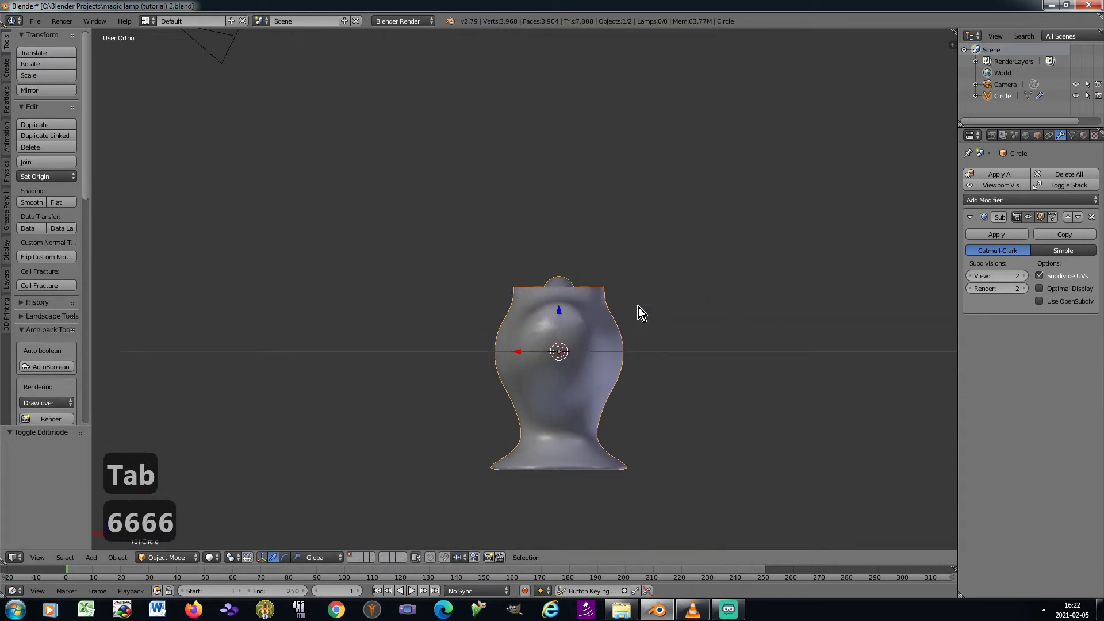
{"action": "key", "text": "KP_4"}
{"action": "key", "text": "KP_4"}
{"action": "key", "text": "KP_4"}
{"action": "key", "text": "KP_4"}
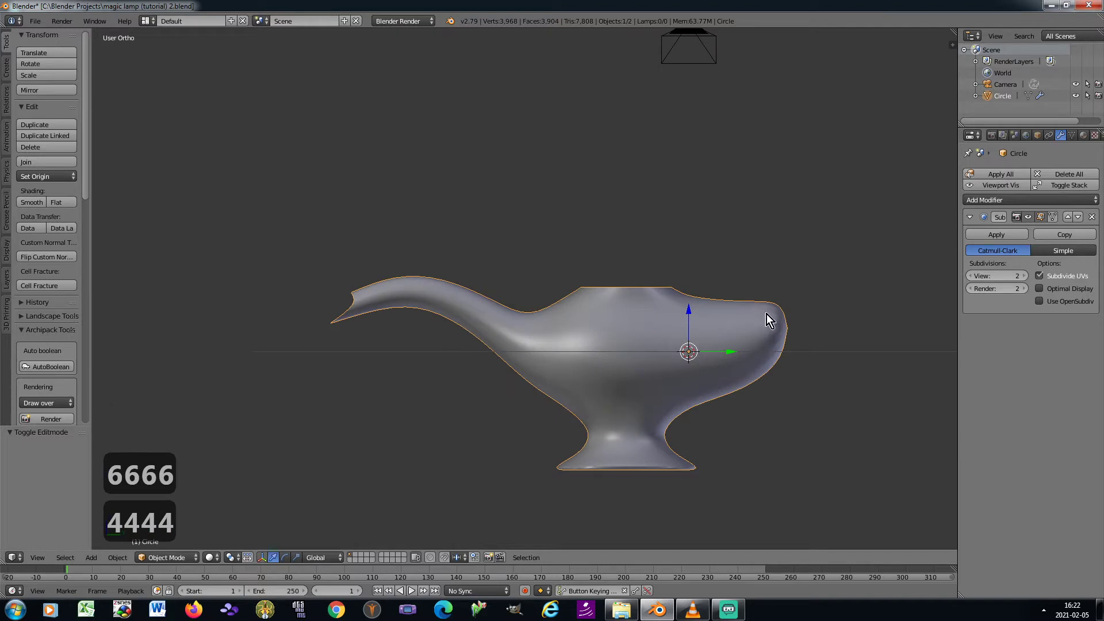
Add a Solidify modifier to the lamp and place it above the Subdivision Surface modifier
{"action": "left_click", "coordinate": [986, 201]}
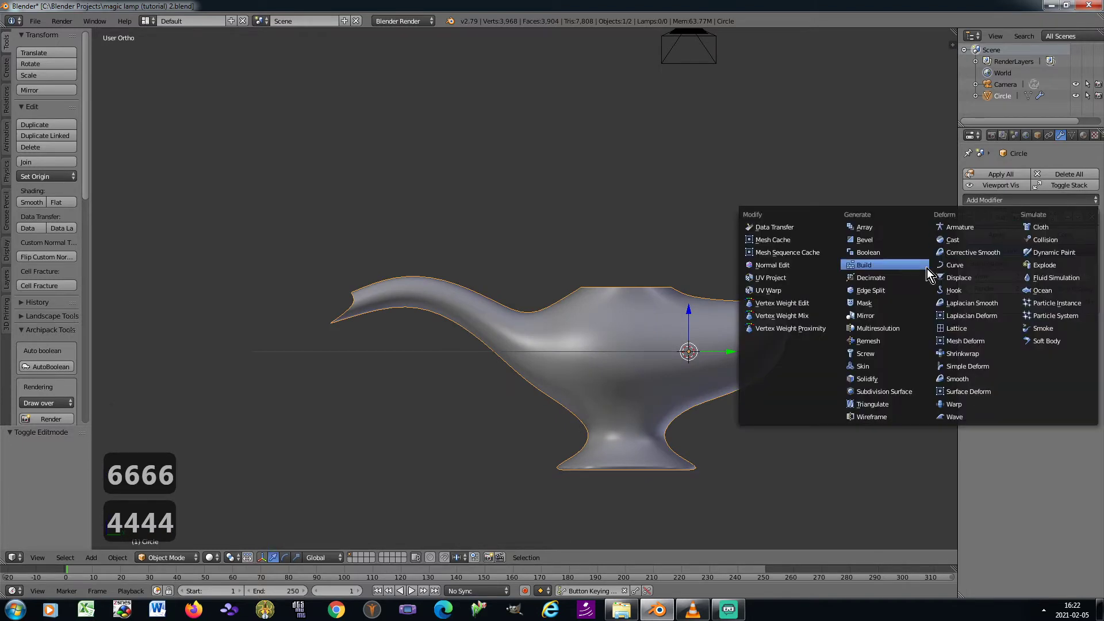
{"action": "left_click", "coordinate": [888, 380]}
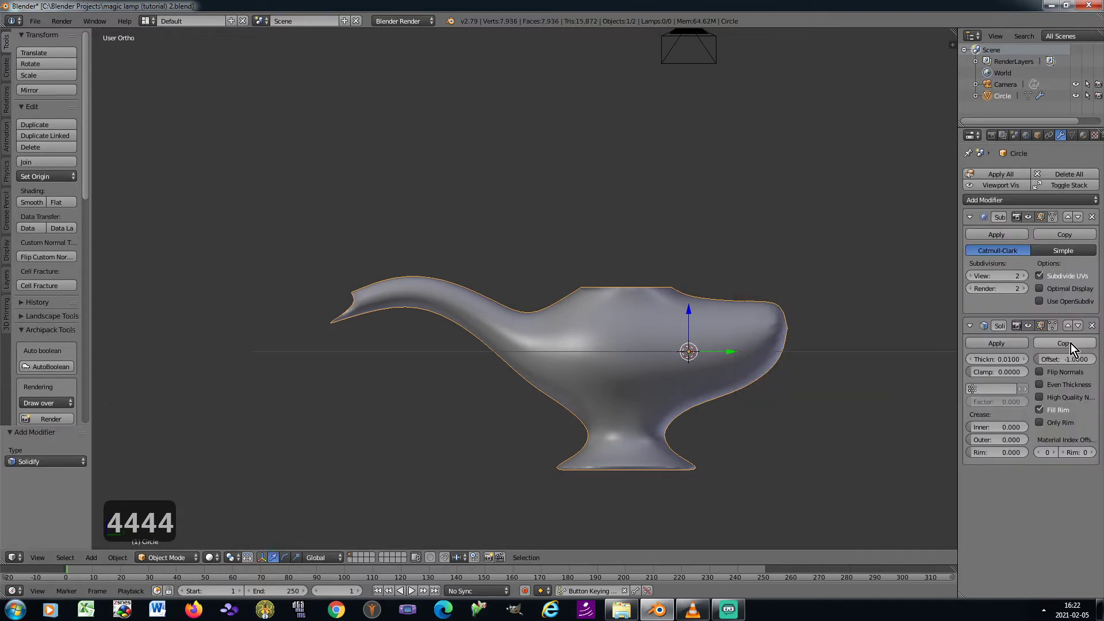
{"action": "left_click", "coordinate": [1068, 326]}
Apply the solidified lamp's rotation and scale, and check the wall at the rim of the top opening
{"action": "key", "text": "ctrl+a"}
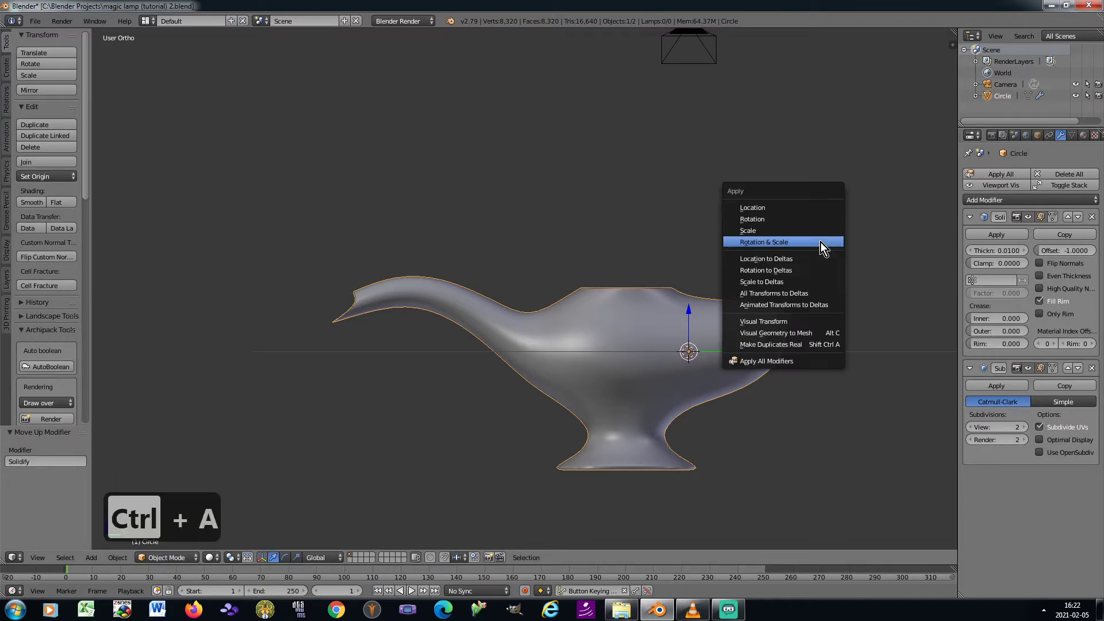
{"action": "left_click", "coordinate": [820, 242]}
{"action": "key", "text": "KP_4"}
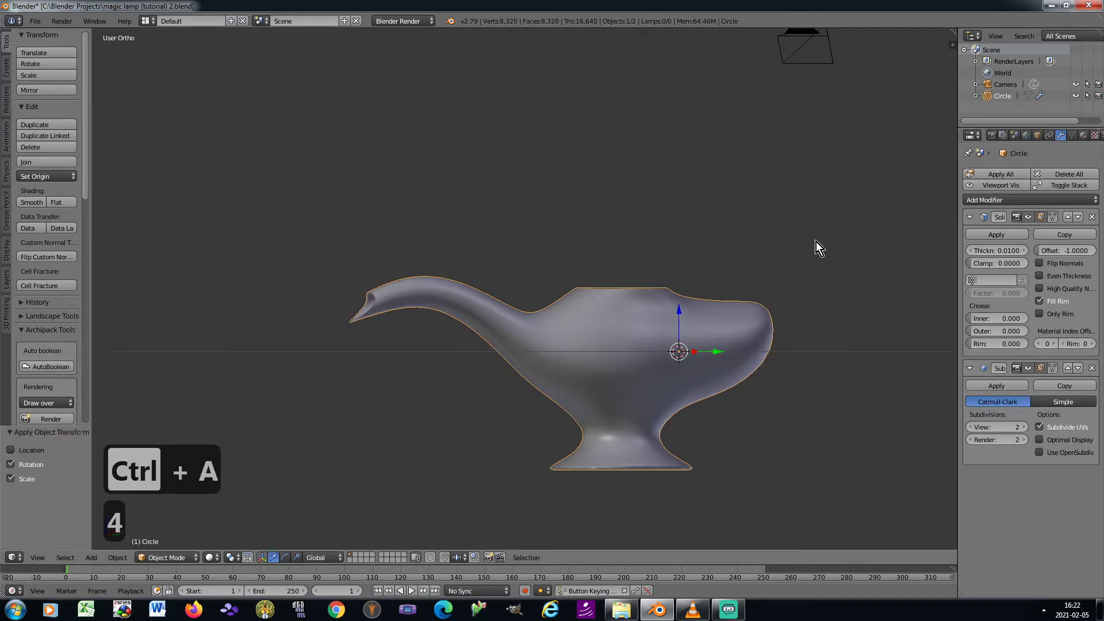
{"action": "key", "text": "KP_8"}
{"action": "scroll", "coordinate": [643, 294], "scroll_direction": "up", "scroll_amount": 4}
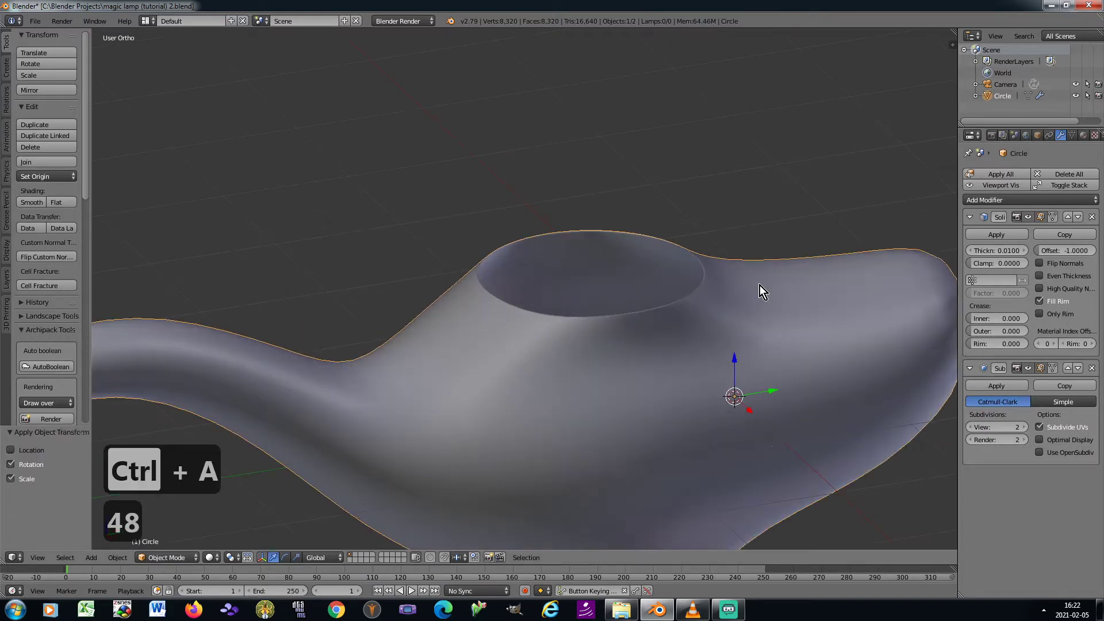
{"action": "key", "text": "ctrl+a"}
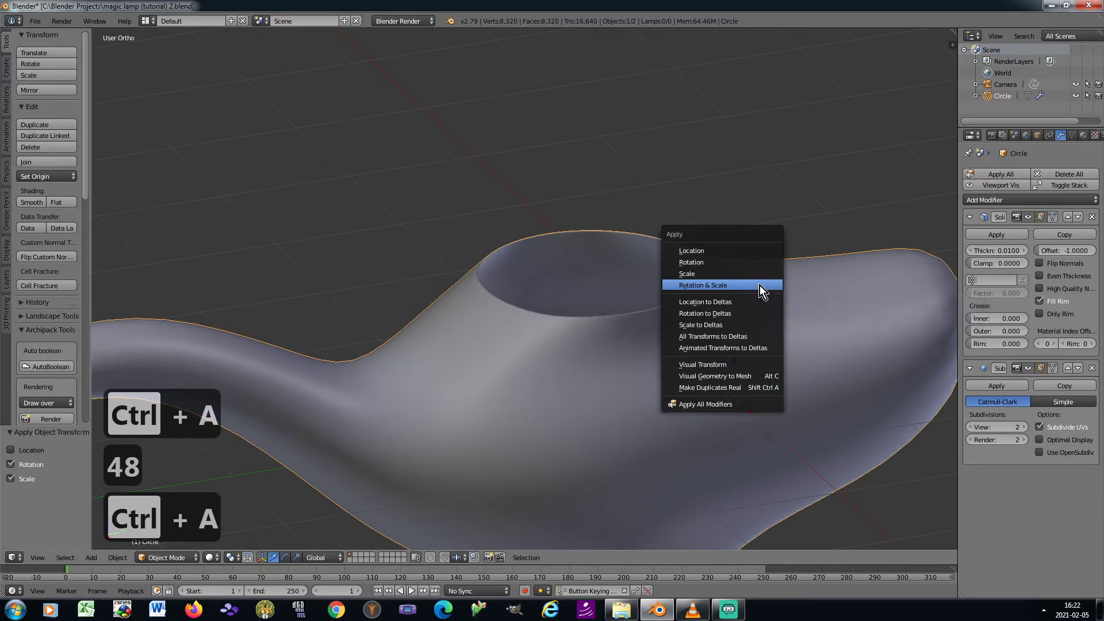
{"action": "left_click", "coordinate": [761, 285]}
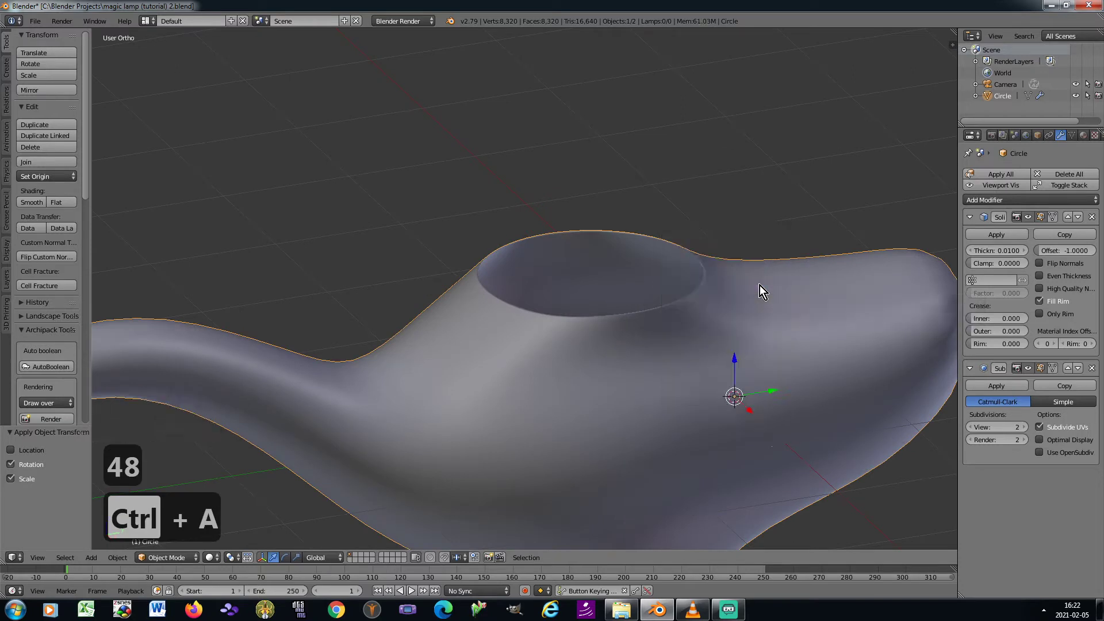
Set the Solidify modifier's thickness to 0.12 and check the lamp's opening and spout tip
{"action": "left_click", "coordinate": [994, 251]}
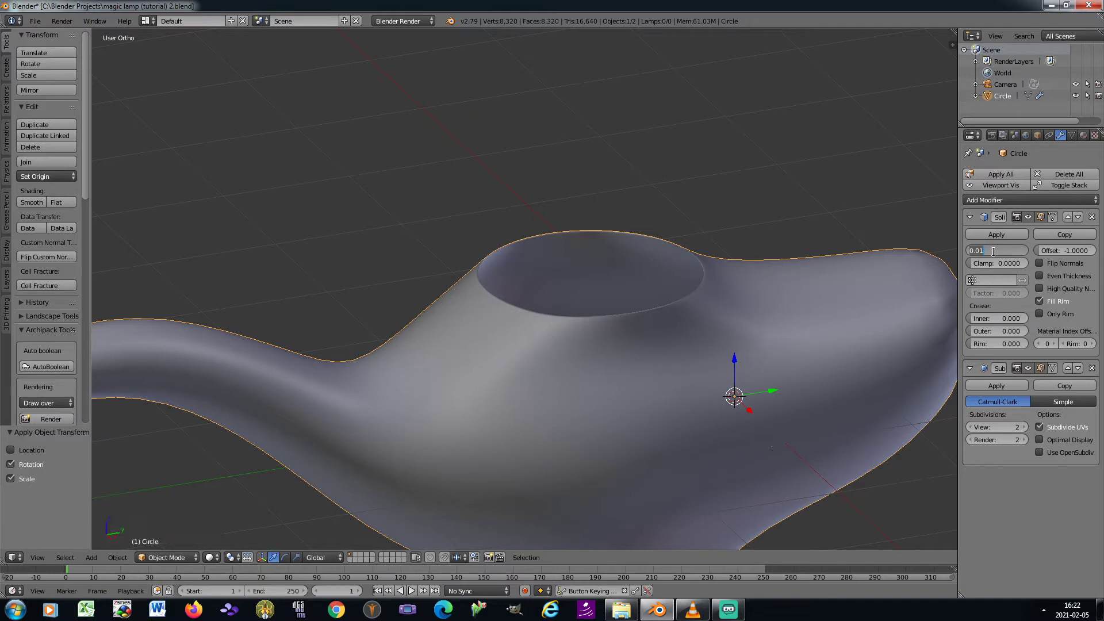
{"action": "type", "text": "0."}
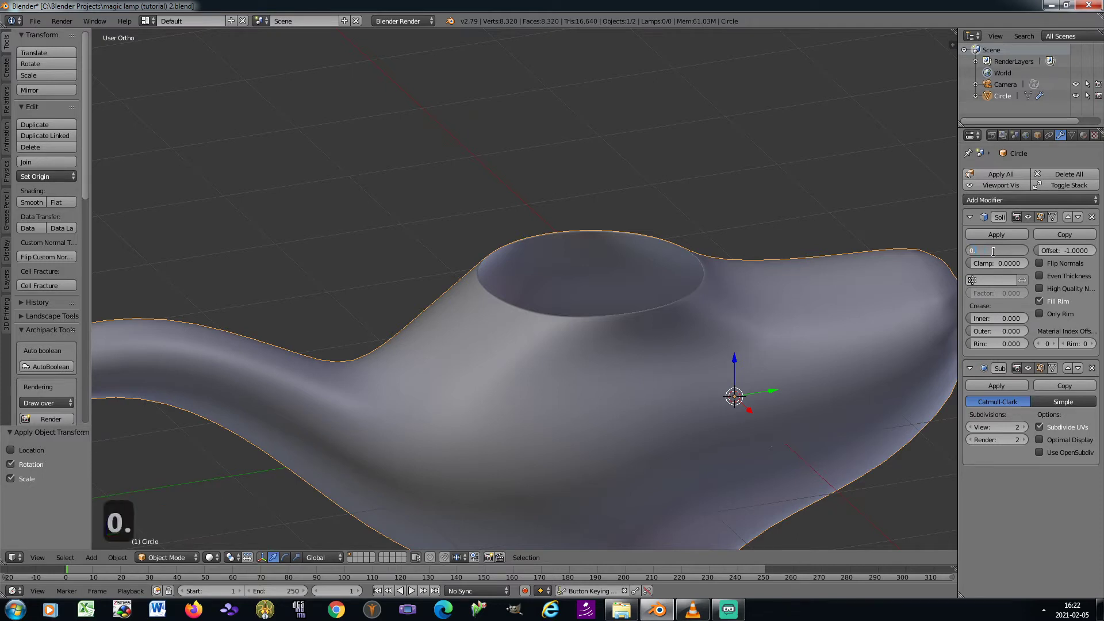
{"action": "type", "text": "12"}
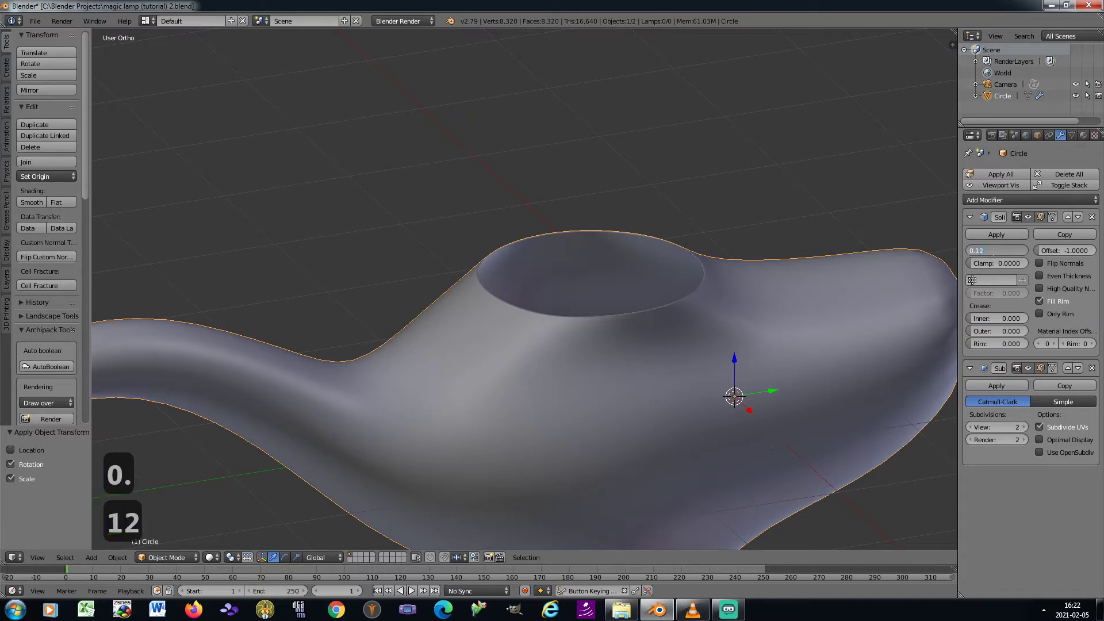
{"action": "key", "text": "Return"}
{"action": "scroll", "coordinate": [739, 258], "scroll_direction": "down", "scroll_amount": 3}
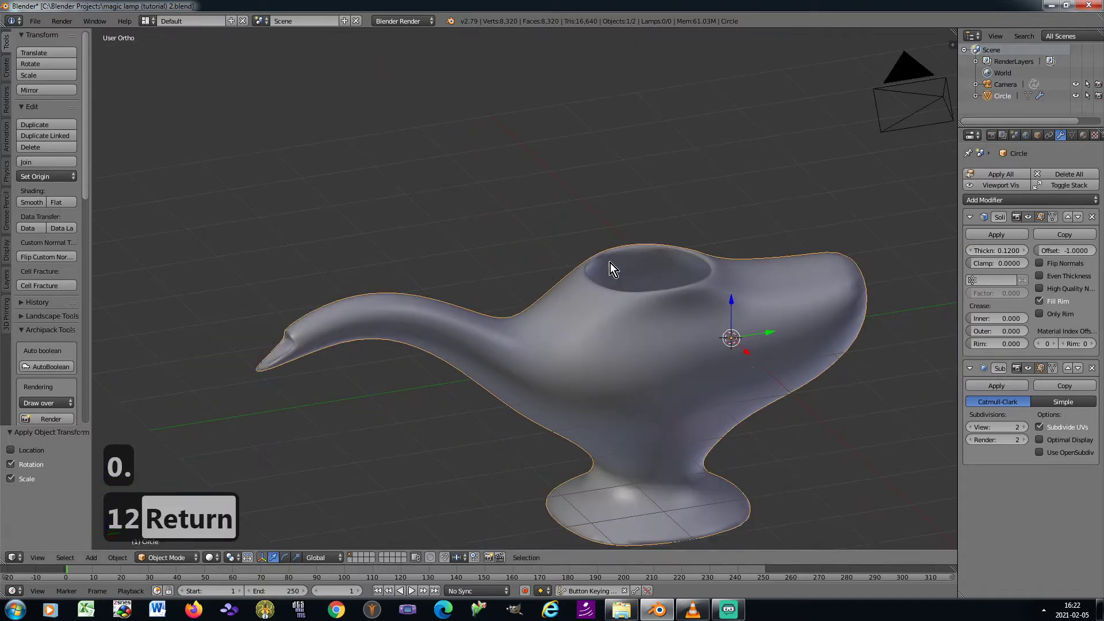
{"action": "scroll", "coordinate": [292, 349], "scroll_direction": "up", "scroll_amount": 5}
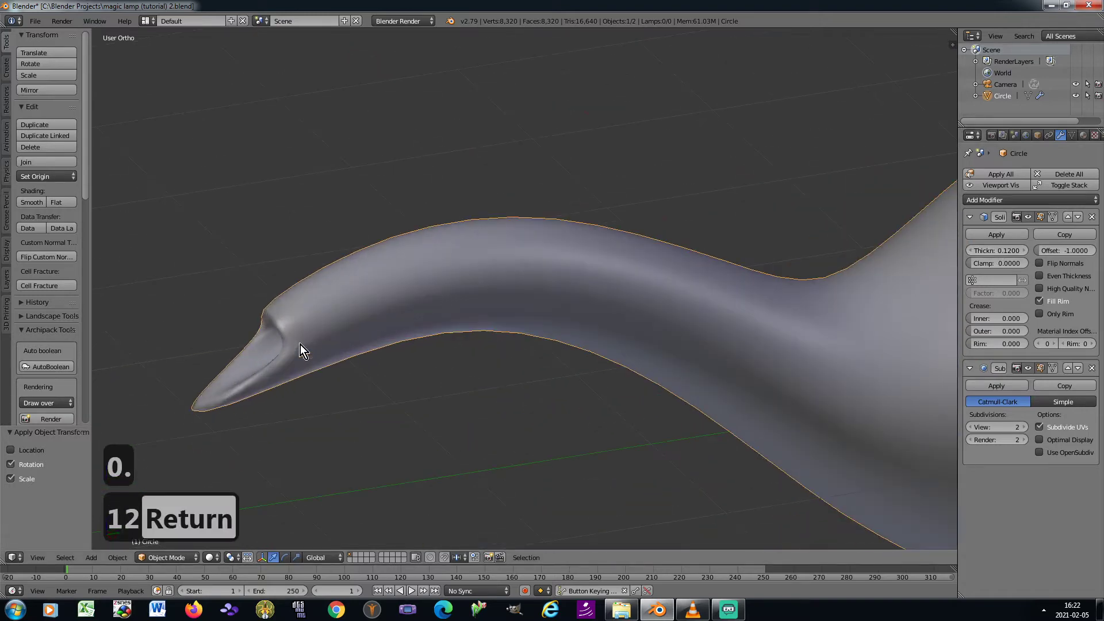
{"action": "scroll", "coordinate": [300, 343], "scroll_direction": "down", "scroll_amount": 5}
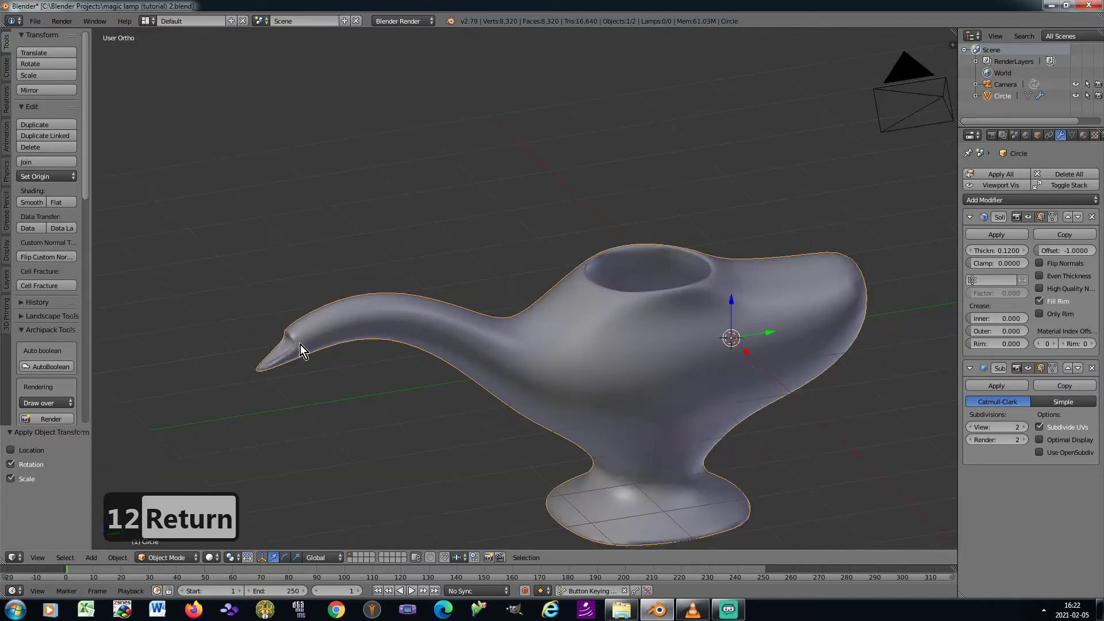
Flatten the top opening's rim vertices by scaling them to 0 along Z in Edit Mode, and return to Object Mode
{"action": "key", "text": "KP_6"}
{"action": "key", "text": "KP_2"}
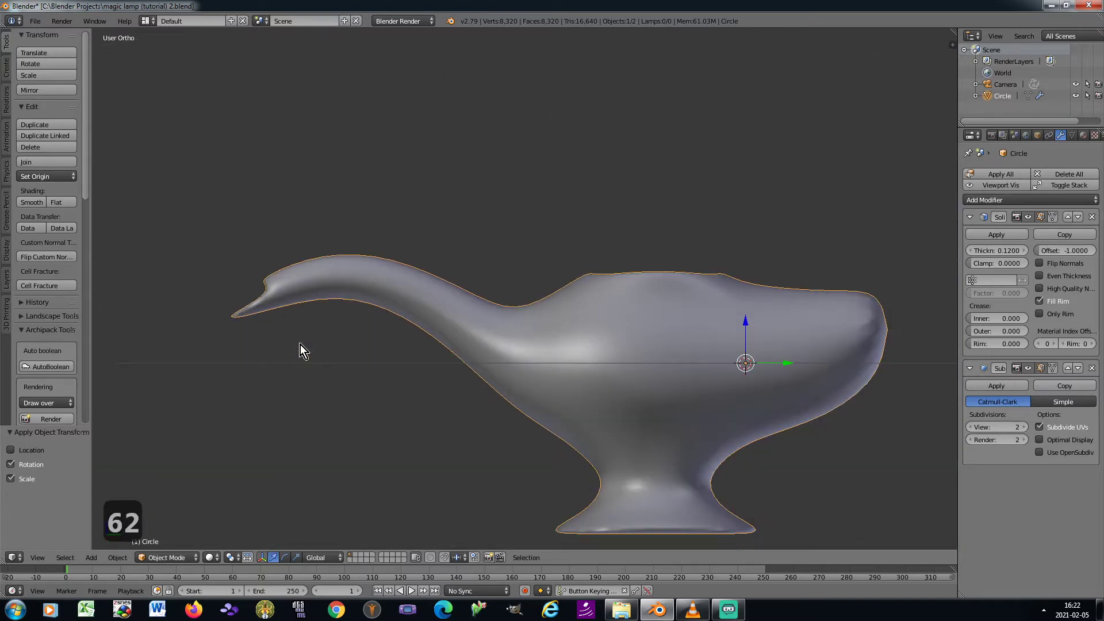
{"action": "middle_click_drag", "start_coordinate": [575, 361], "coordinate": [499, 307], "text": "shift"}
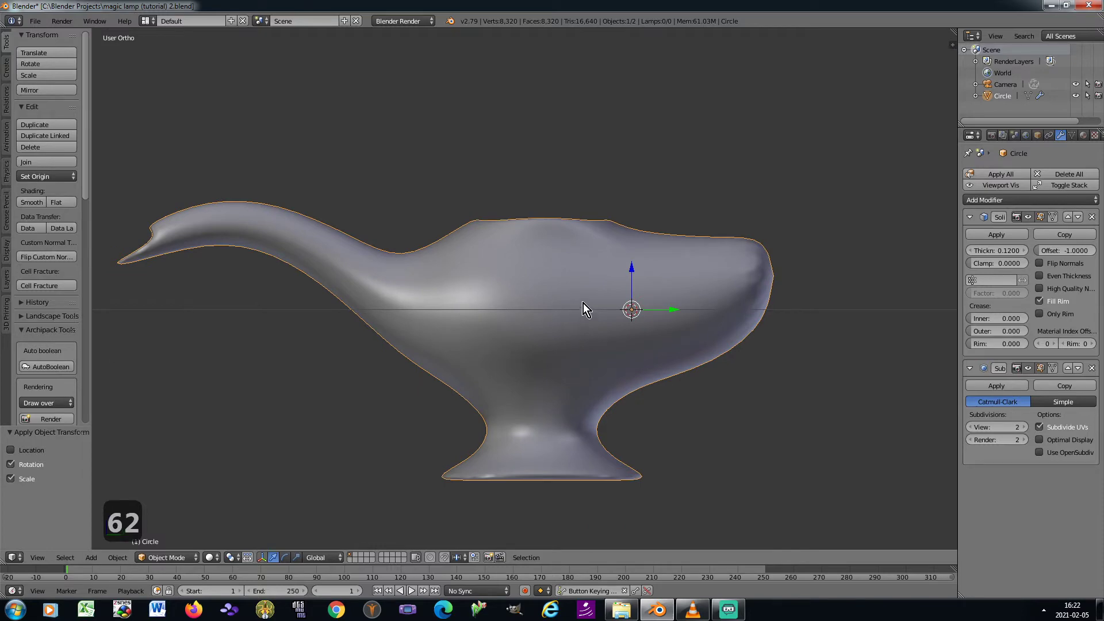
{"action": "key", "text": "Tab"}
{"action": "scroll", "coordinate": [530, 248], "scroll_direction": "up", "scroll_amount": 2}
{"action": "key", "text": "s"}
{"action": "key", "text": "z"}
{"action": "key", "text": "0"}
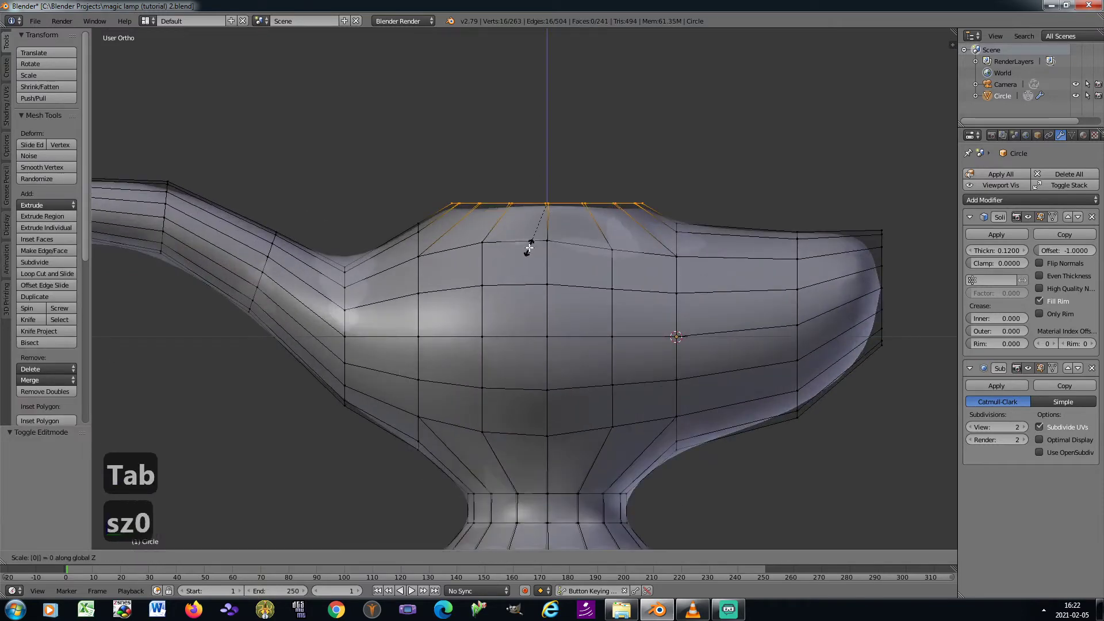
{"action": "key", "text": "Return"}
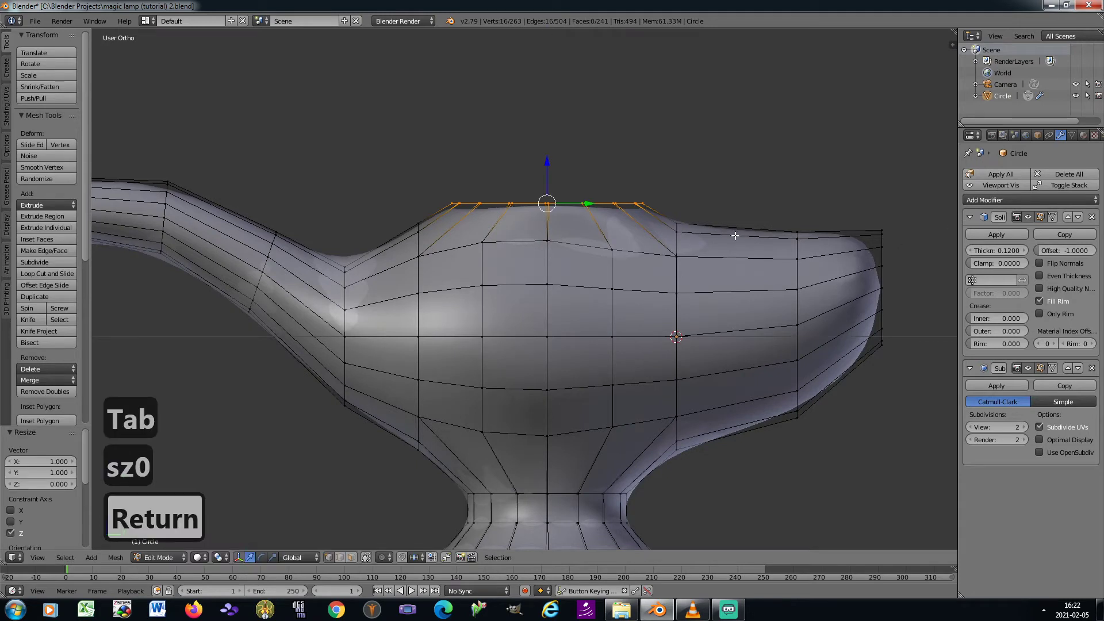
{"action": "key", "text": "Tab"}
{"action": "scroll", "coordinate": [778, 219], "scroll_direction": "down", "scroll_amount": 3}
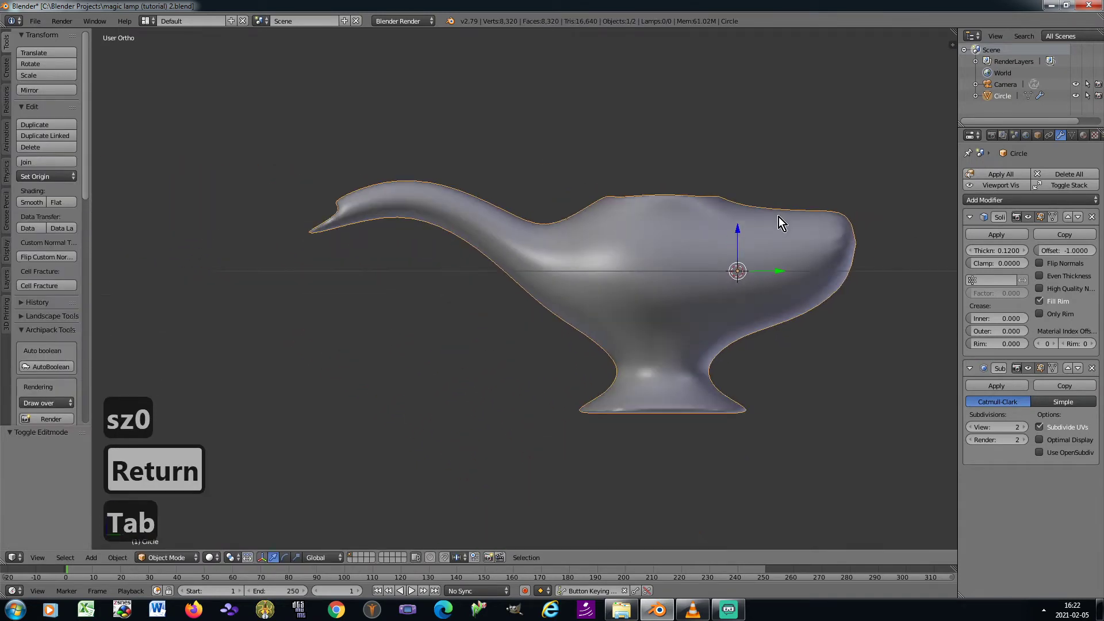
Apply the Solidify modifier to the lamp and enter Edit Mode at the top opening
{"action": "left_click", "coordinate": [995, 234]}
{"action": "middle_click_drag", "start_coordinate": [644, 230], "coordinate": [555, 263]}
{"action": "key", "text": "Tab"}
{"action": "scroll", "coordinate": [546, 245], "scroll_direction": "up", "scroll_amount": 4}
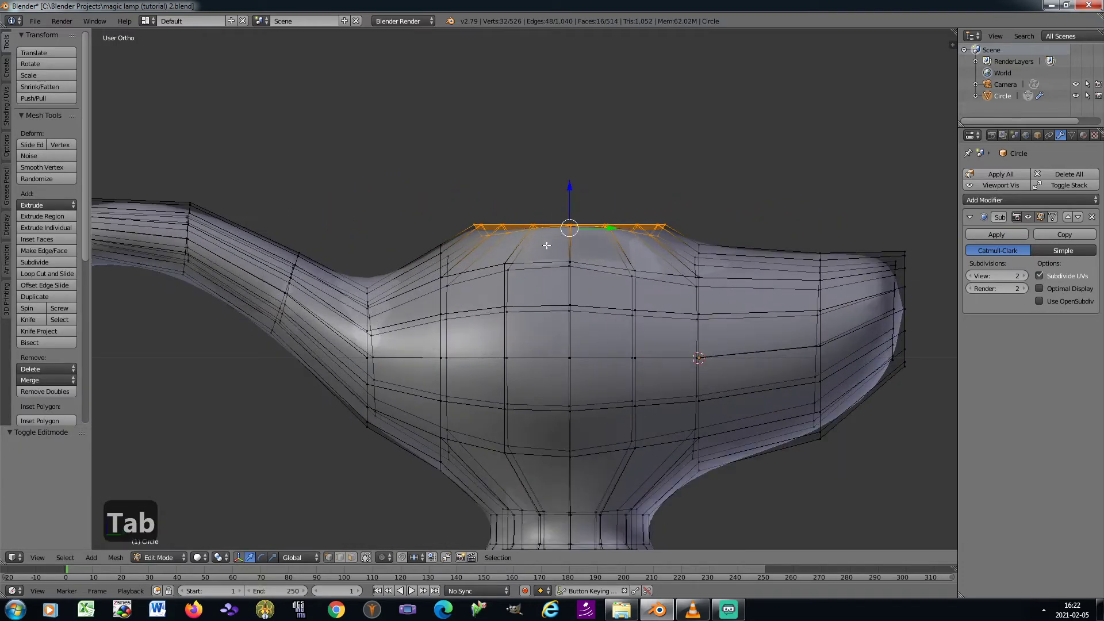
Limit selection to visible geometry, switch to edge selection, and select the outer edge loop of the top opening's rim
{"action": "key", "text": "KP_8"}
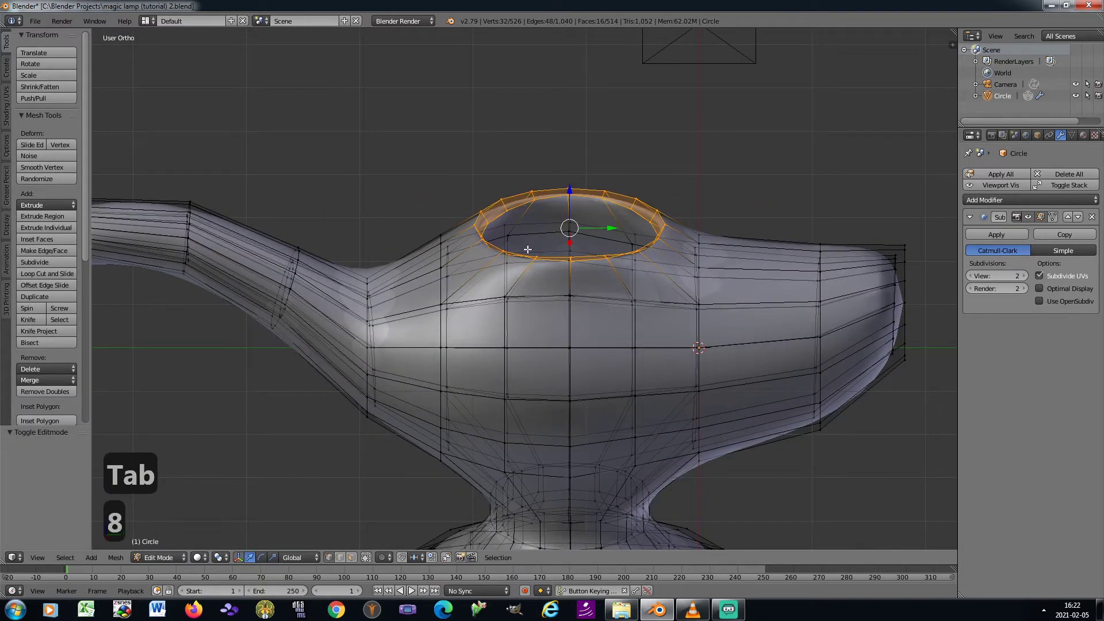
{"action": "scroll", "coordinate": [592, 243], "scroll_direction": "up", "scroll_amount": 2}
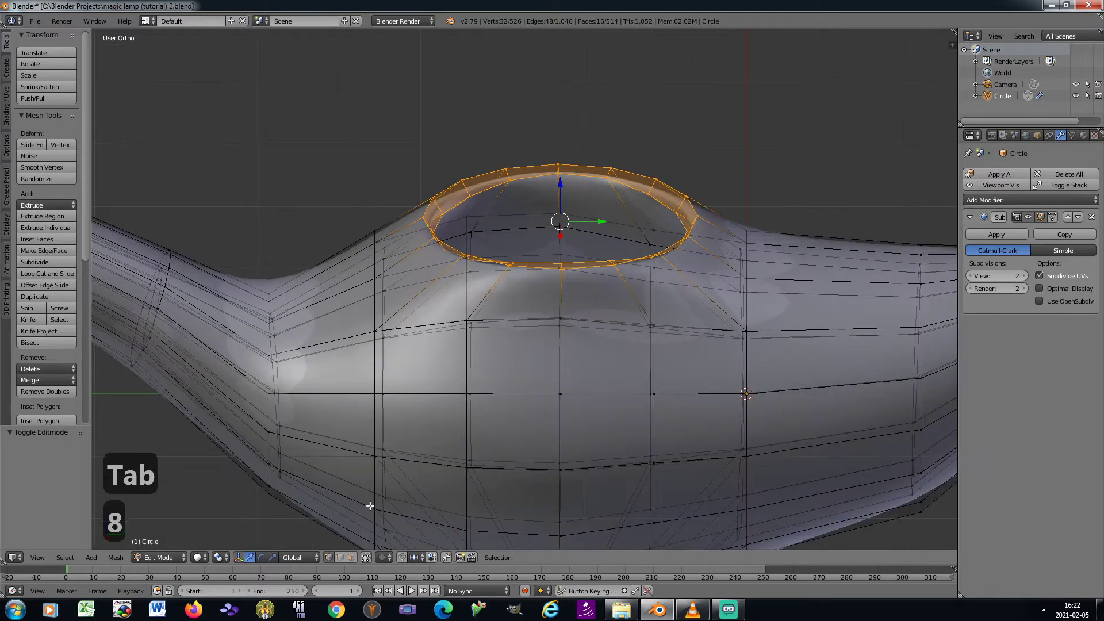
{"action": "left_click", "coordinate": [368, 555]}
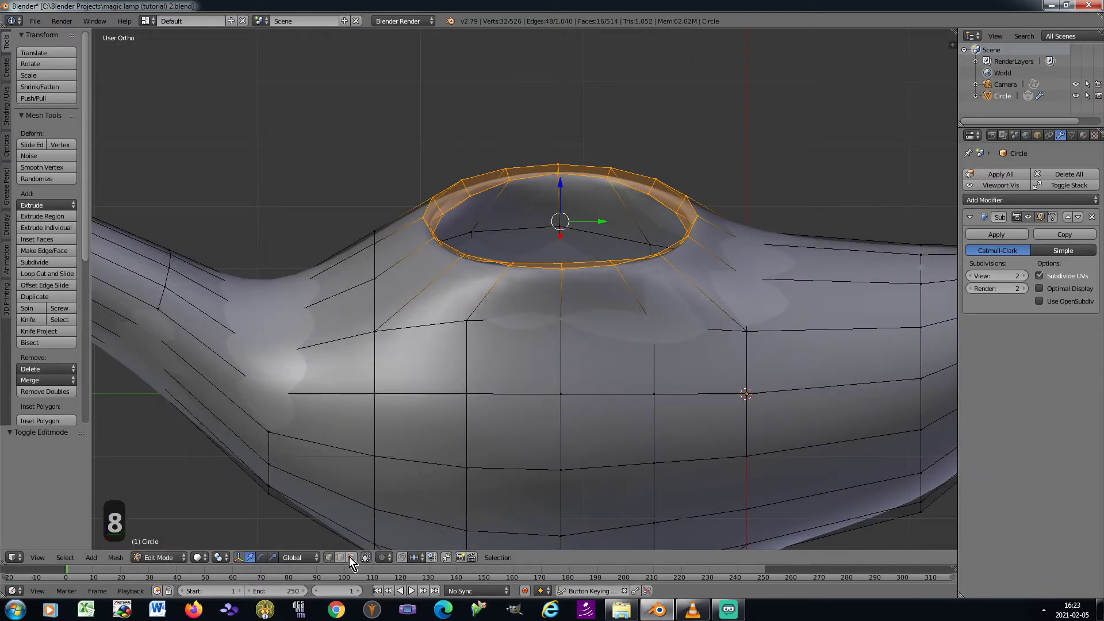
{"action": "left_click", "coordinate": [340, 557]}
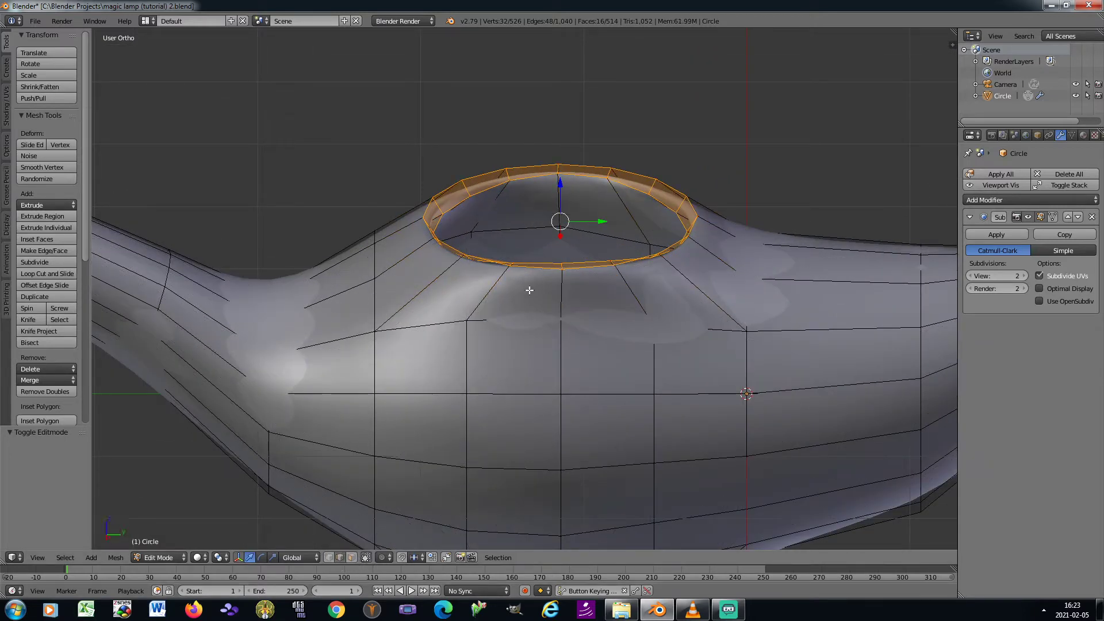
{"action": "right_click", "coordinate": [447, 187]}
{"action": "key", "text": "ctrl+e"}
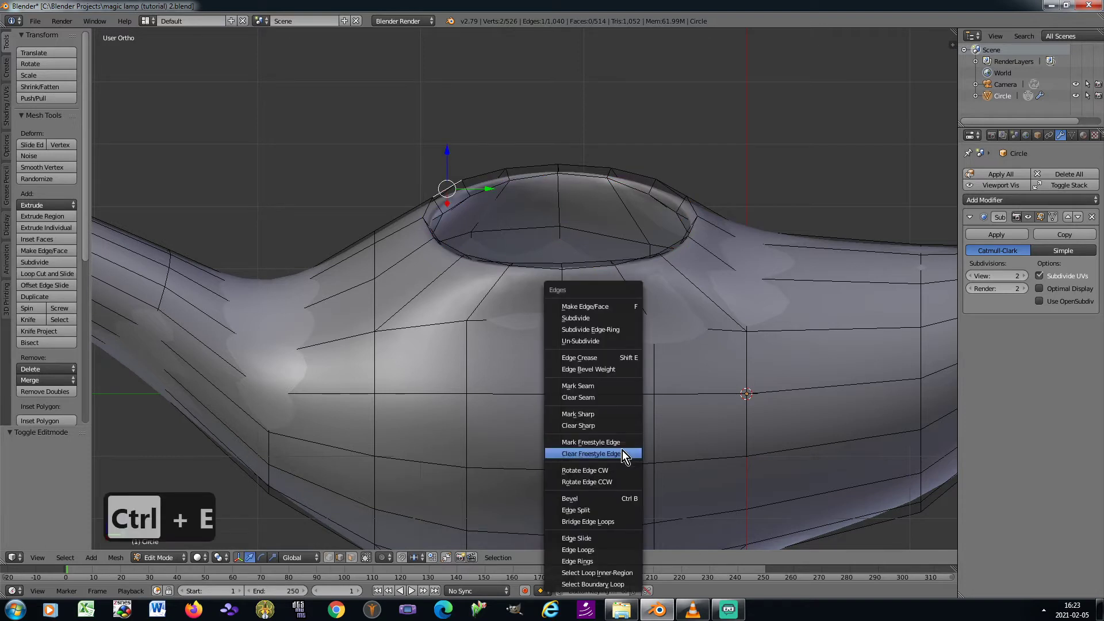
{"action": "left_click", "coordinate": [604, 546]}
Snap the 3D cursor to the selected rim loop, set the right orthographic view, and return to Object Mode
{"action": "key", "text": "shift+s"}
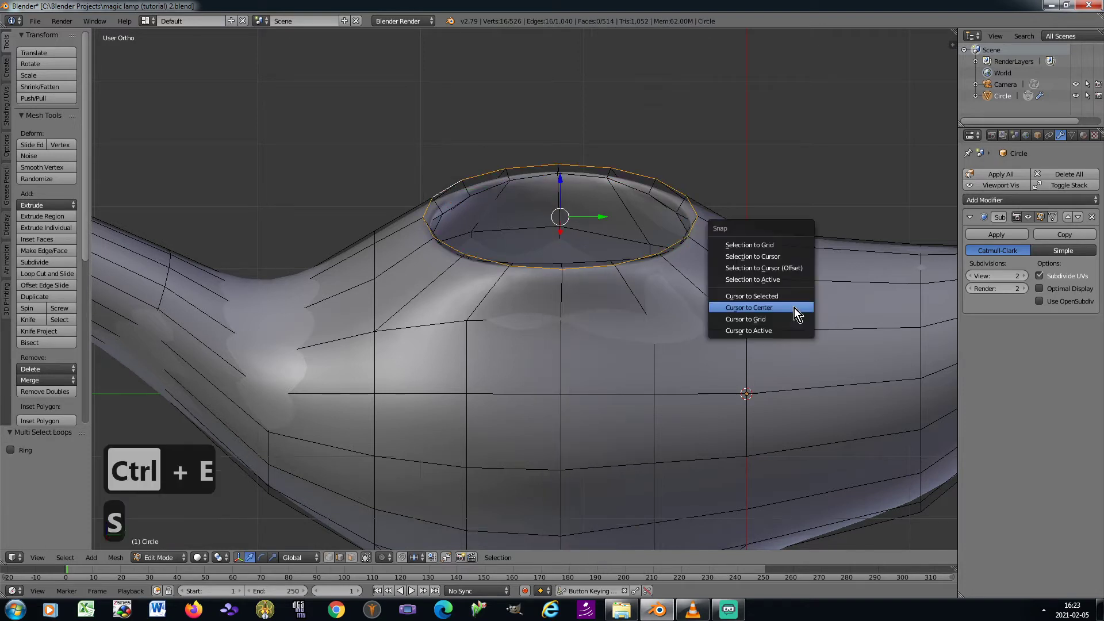
{"action": "left_click", "coordinate": [789, 296]}
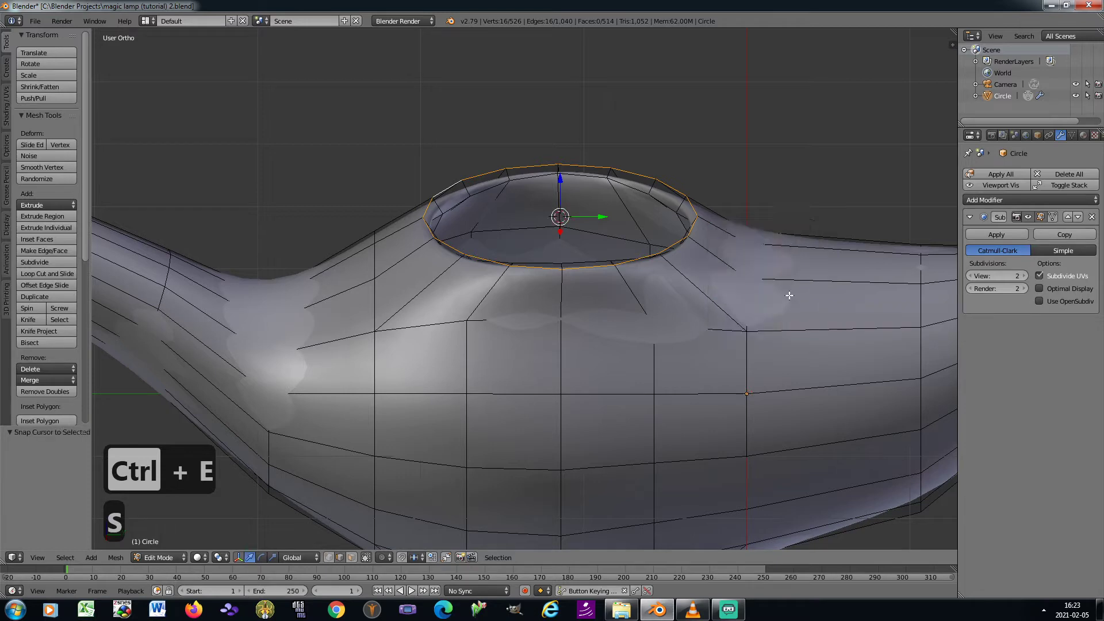
{"action": "key", "text": "KP_3"}
{"action": "scroll", "coordinate": [704, 282], "scroll_direction": "down", "scroll_amount": 5}
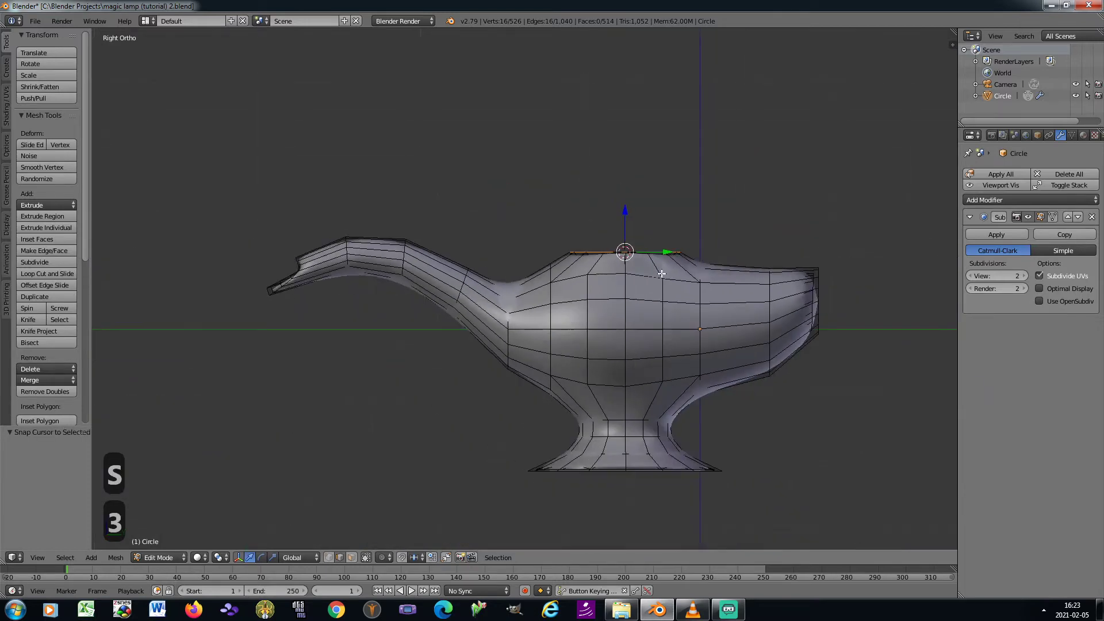
{"action": "key", "text": "Tab"}
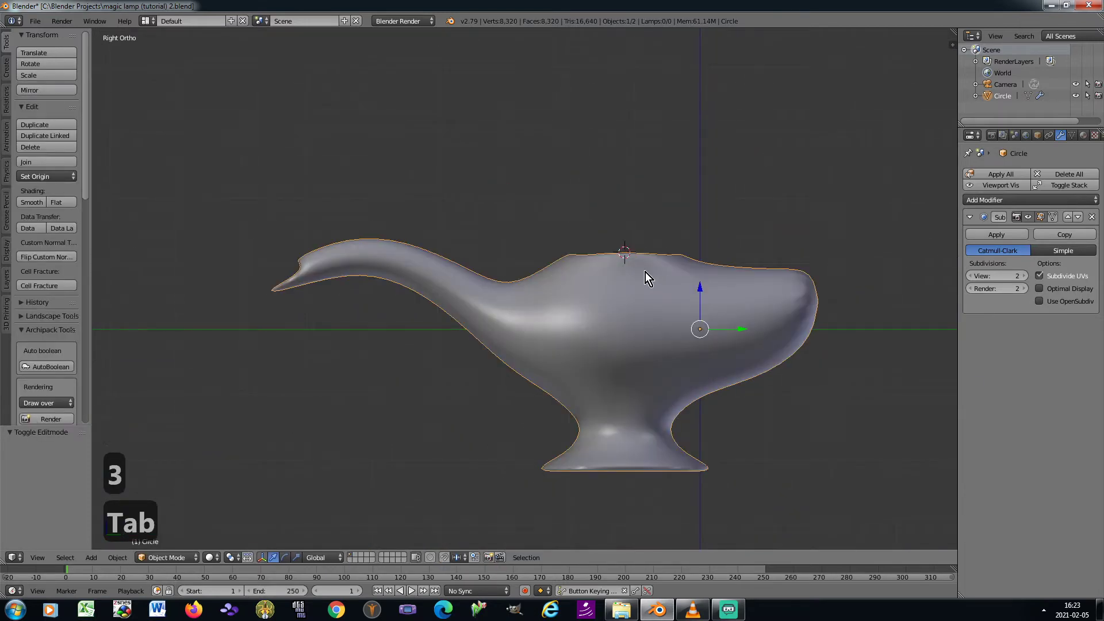
Add a single-vertex mesh object at the 3D cursor in the centre of the top opening
{"action": "scroll", "coordinate": [646, 272], "scroll_direction": "up", "scroll_amount": 1}
{"action": "scroll", "coordinate": [645, 261], "scroll_direction": "up", "scroll_amount": 1}
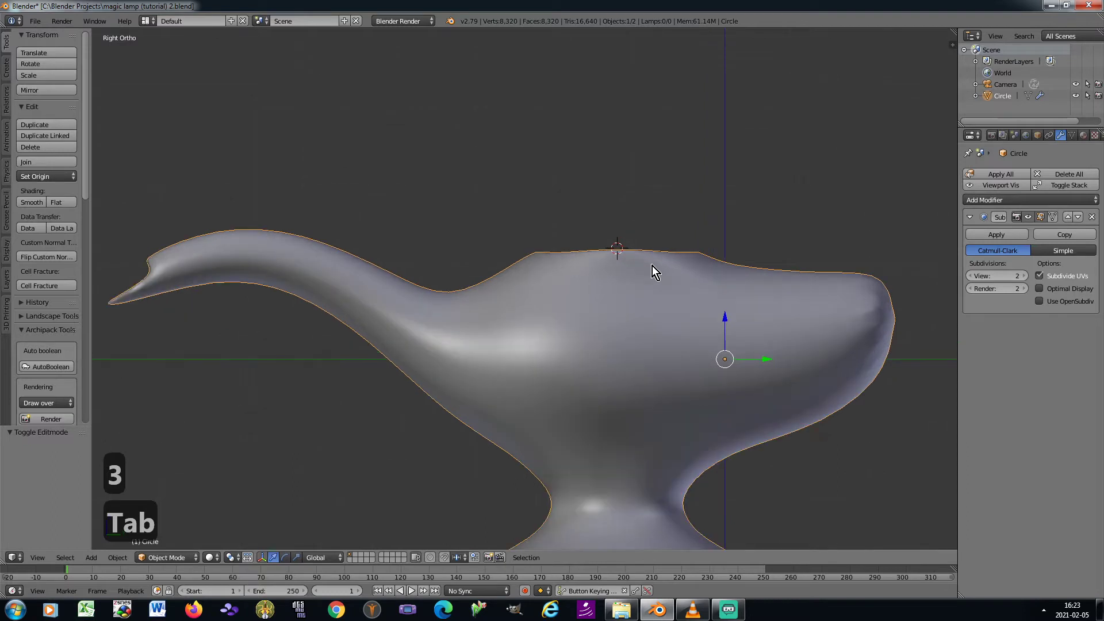
{"action": "key", "text": "space"}
{"action": "mouse_move", "coordinate": [617, 204]}
{"action": "mouse_move", "coordinate": [689, 204]}
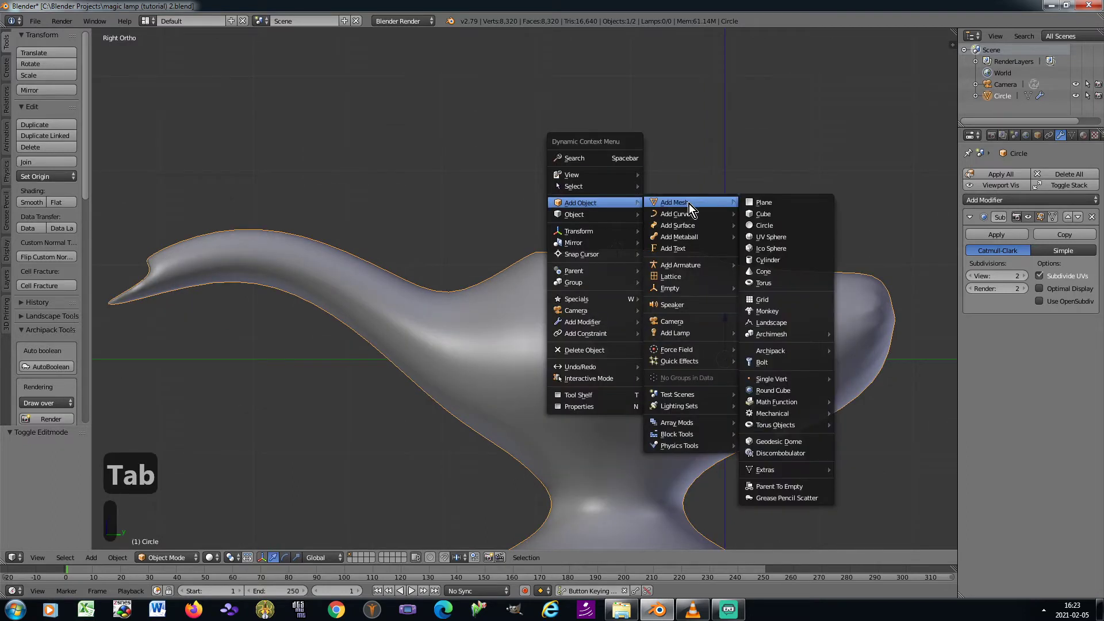
{"action": "mouse_move", "coordinate": [784, 379]}
{"action": "left_click", "coordinate": [848, 380]}
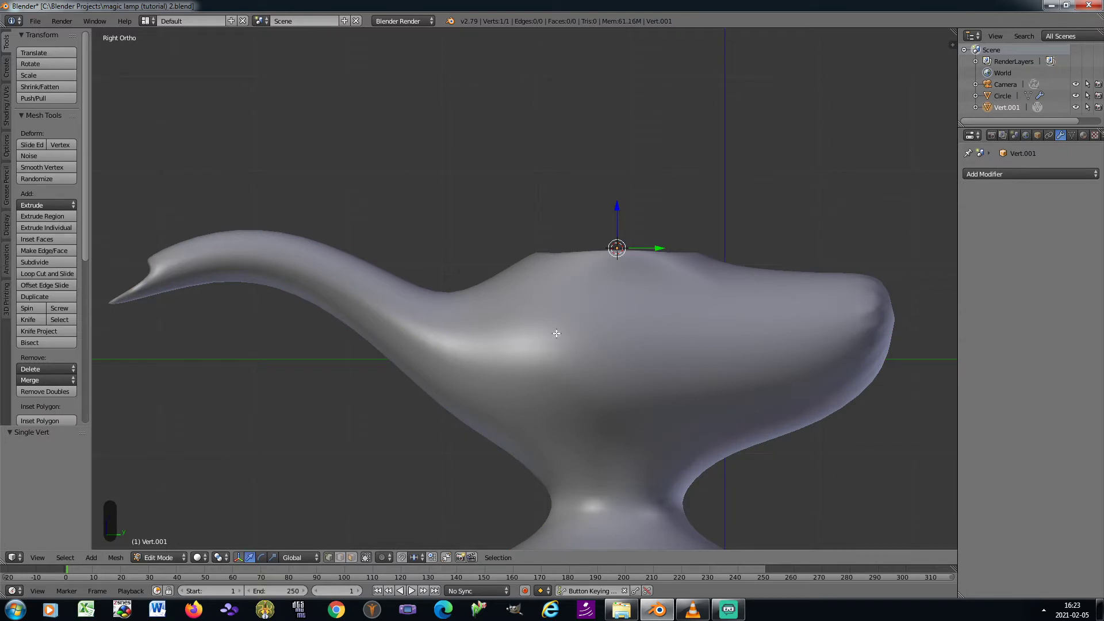
Extrude the vertex about 0.87 along negative Y to the spout-side edge of the opening
{"action": "scroll", "coordinate": [618, 280], "scroll_direction": "up", "scroll_amount": 1}
{"action": "key", "text": "e"}
{"action": "key", "text": "y"}
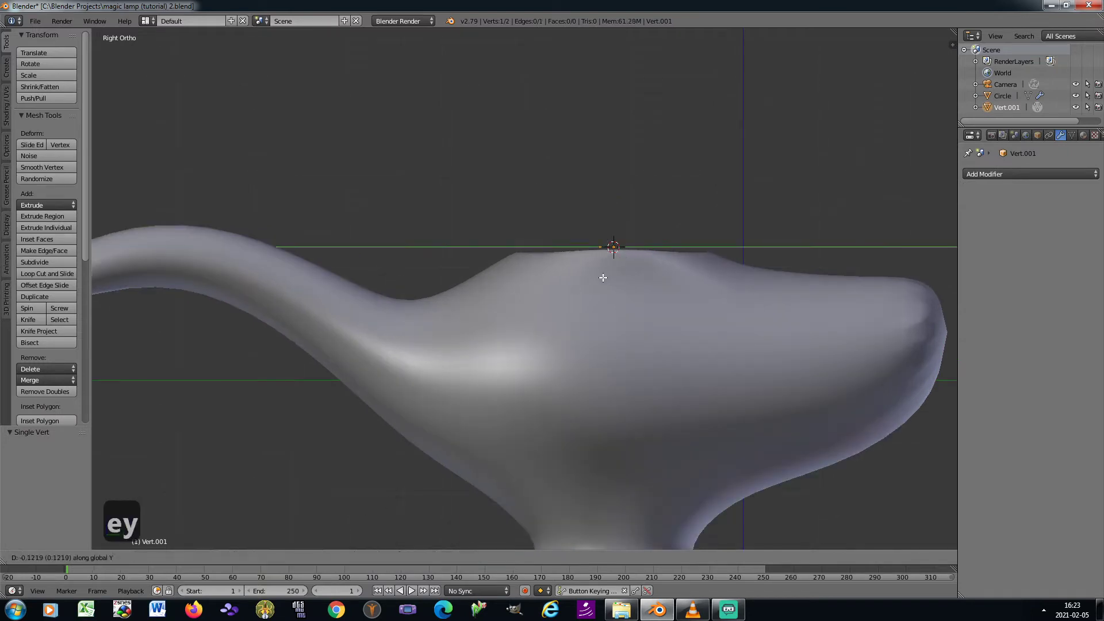
{"action": "left_click", "coordinate": [519, 277]}
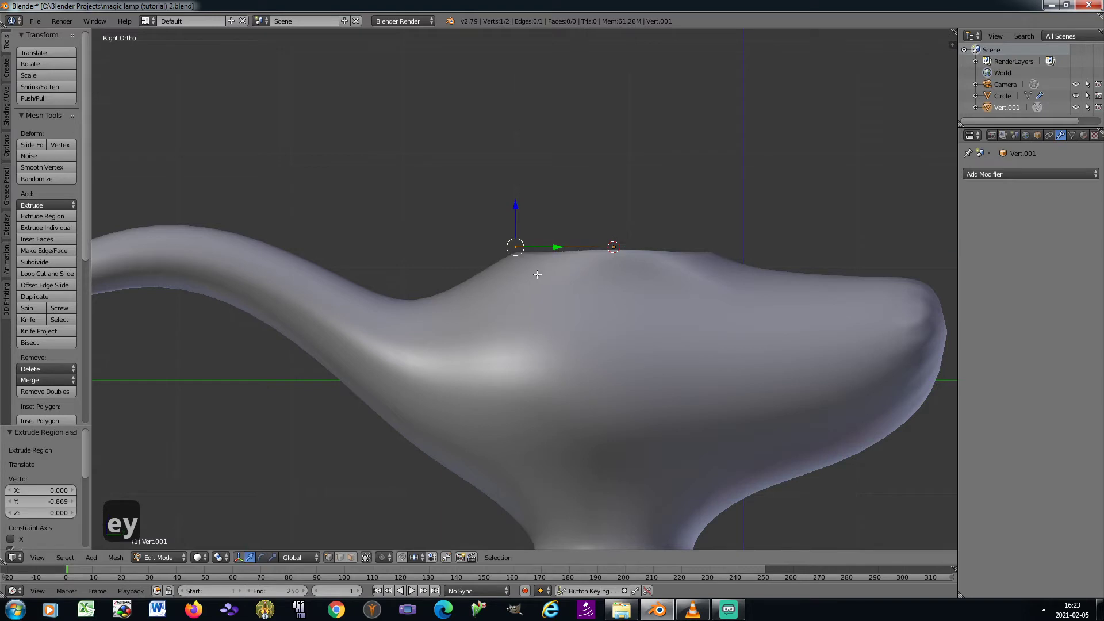
Extrude the end vertex up and inward in short segments to outline the lid's domed profile above the opening
{"action": "key", "text": "e"}
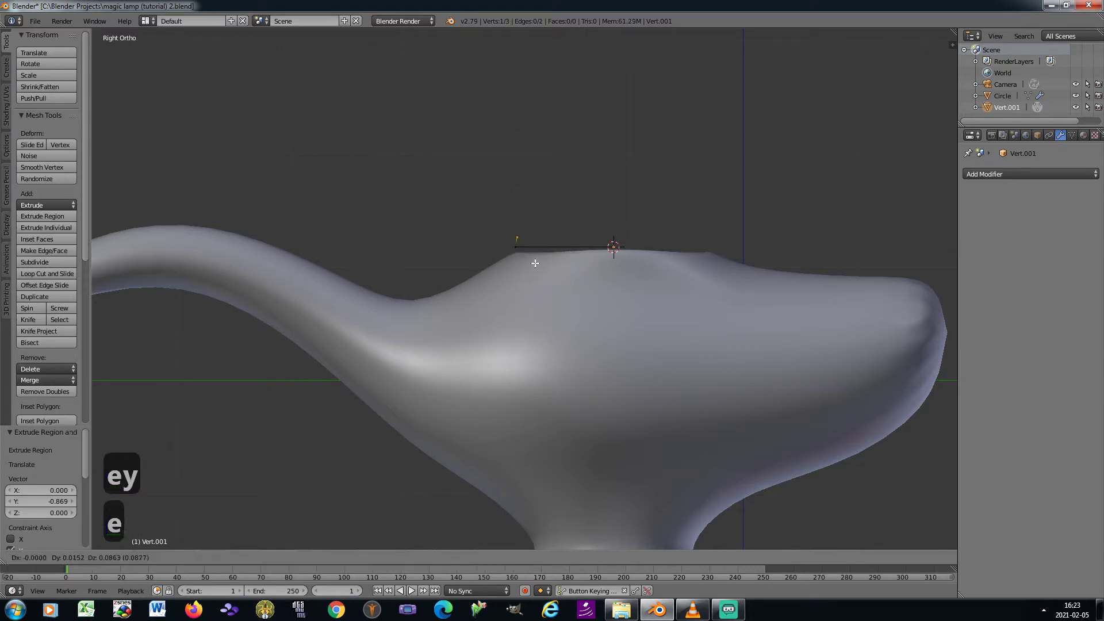
{"action": "left_click", "coordinate": [535, 263]}
{"action": "key", "text": "e"}
{"action": "left_click", "coordinate": [555, 248]}
{"action": "key", "text": "e"}
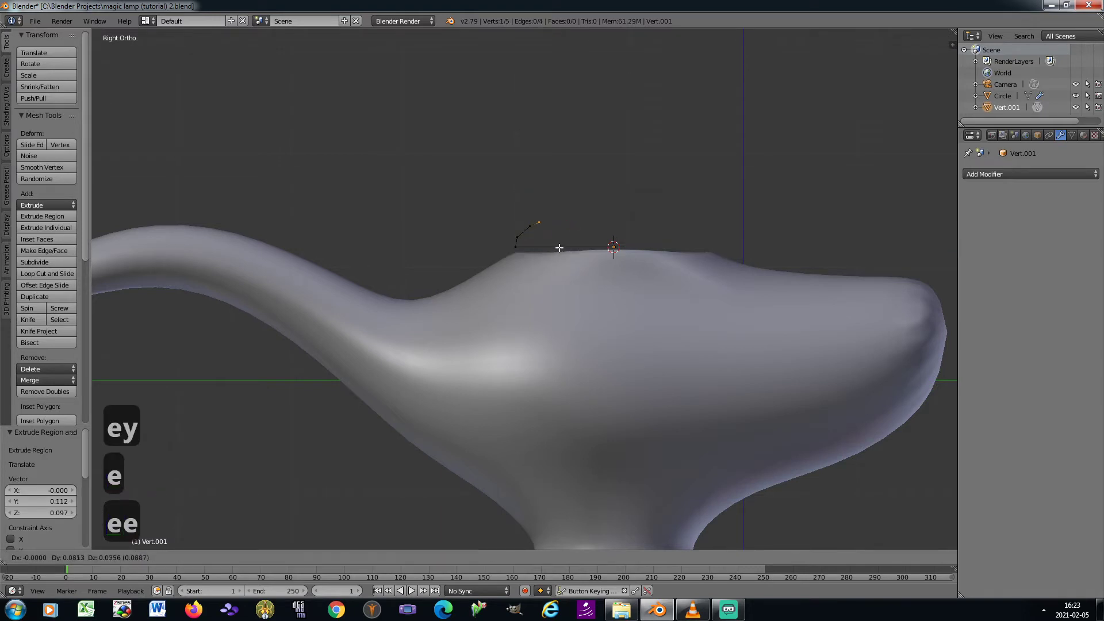
{"action": "left_click", "coordinate": [567, 243]}
{"action": "key", "text": "e"}
{"action": "left_click", "coordinate": [588, 242]}
{"action": "key", "text": "e"}
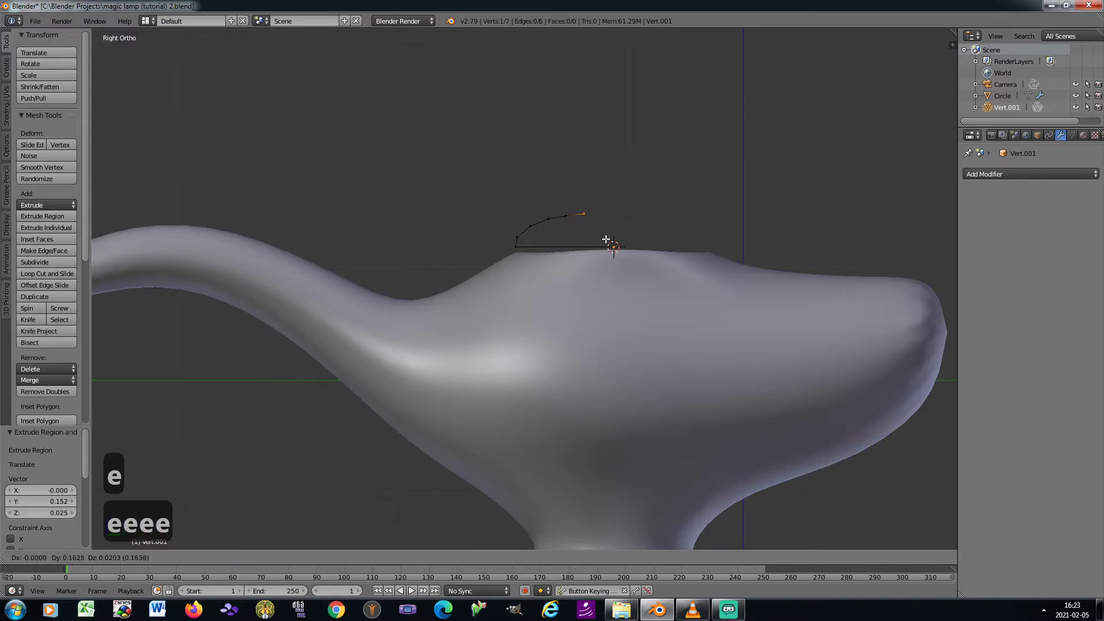
{"action": "key", "text": "e"}
{"action": "left_click", "coordinate": [609, 238]}
Continue the lid profile upward with short extrusions that form a narrow neck near the axis and start flaring outward
{"action": "key", "text": "e"}
{"action": "left_click", "coordinate": [618, 236]}
{"action": "key", "text": "e"}
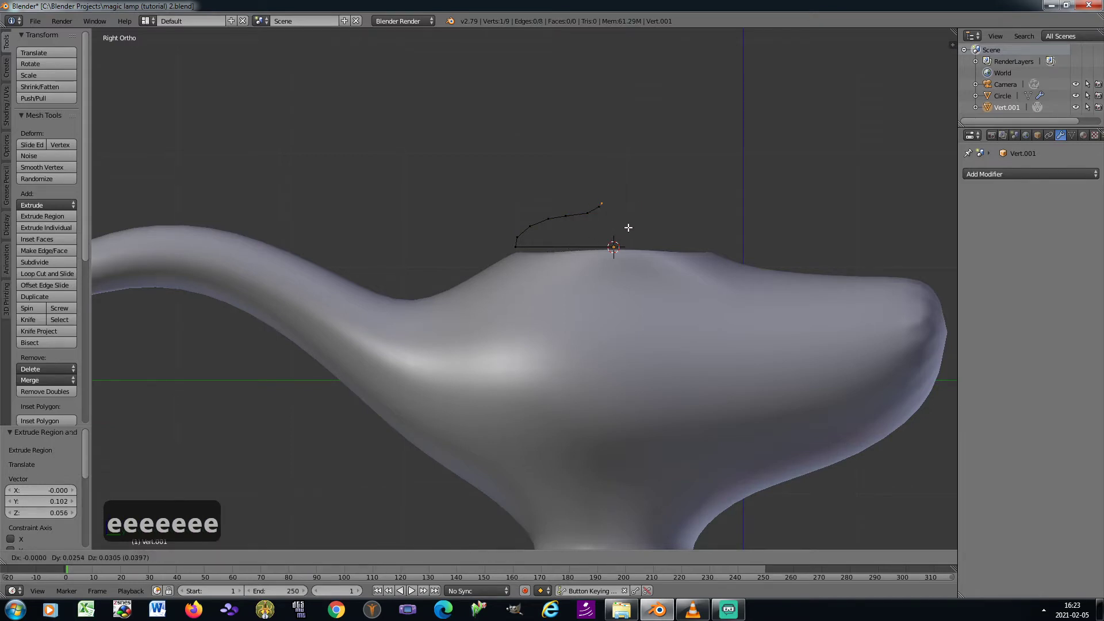
{"action": "left_click", "coordinate": [629, 227]}
{"action": "key", "text": "e"}
{"action": "left_click", "coordinate": [623, 215]}
{"action": "key", "text": "e"}
{"action": "left_click", "coordinate": [608, 210]}
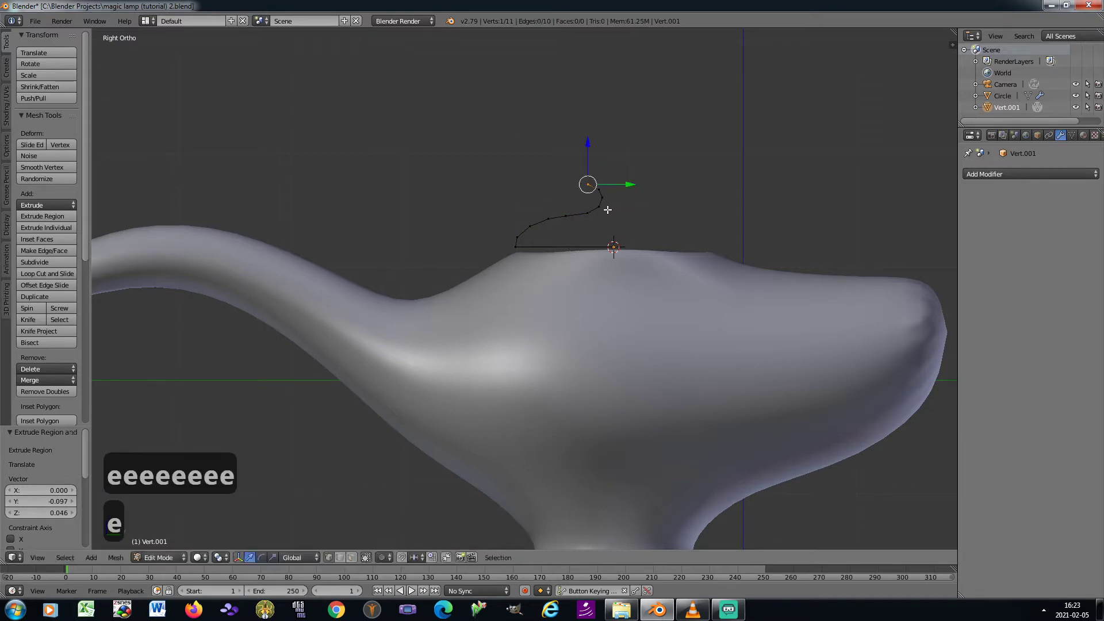
Extrude the profile around the lid's knob and taper it up to a tip near the centre axis
{"action": "key", "text": "e"}
{"action": "left_click", "coordinate": [599, 202]}
{"action": "key", "text": "e"}
{"action": "left_click", "coordinate": [597, 187]}
{"action": "key", "text": "e"}
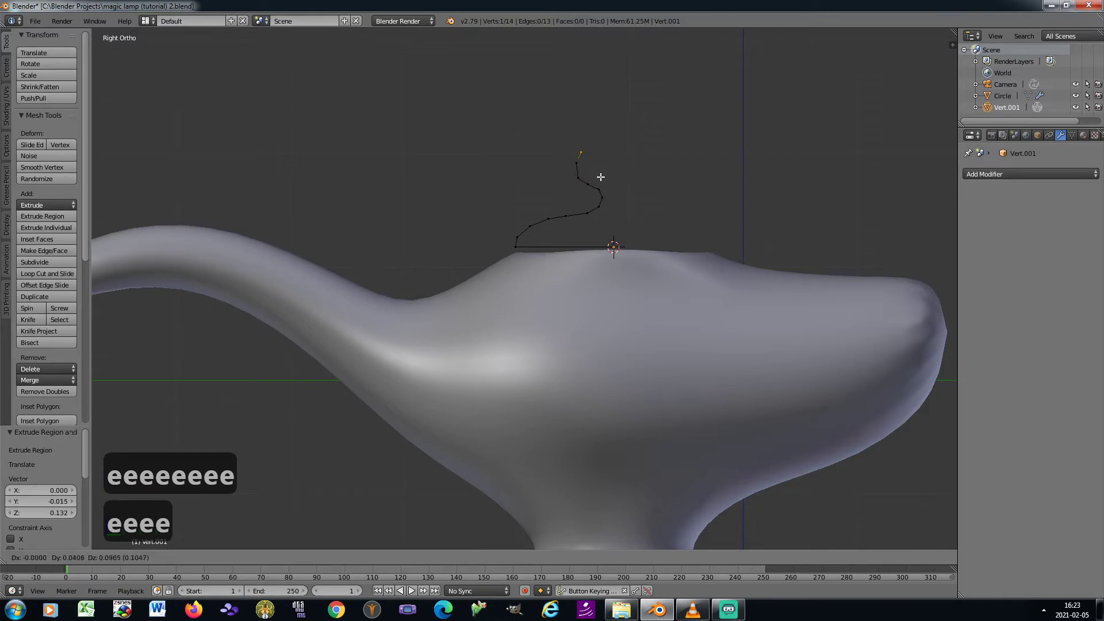
{"action": "left_click", "coordinate": [604, 168]}
{"action": "key", "text": "e"}
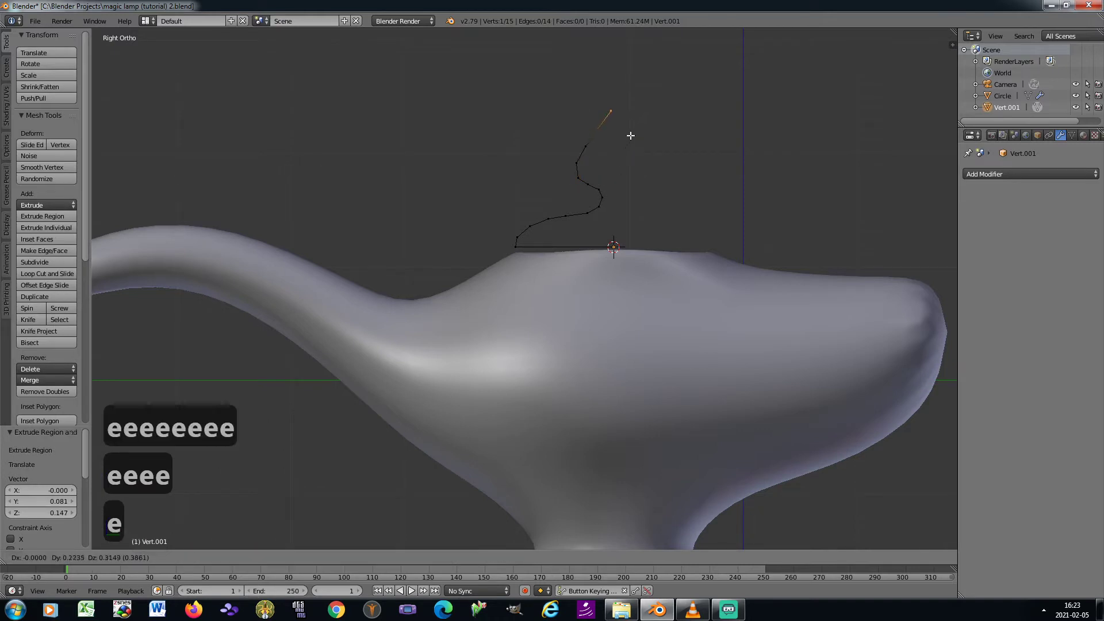
{"action": "left_click", "coordinate": [631, 135]}
Set the lid profile's tip vertex to Y 0 so it lies on the centre axis, and return to Object Mode
{"action": "key", "text": "n"}
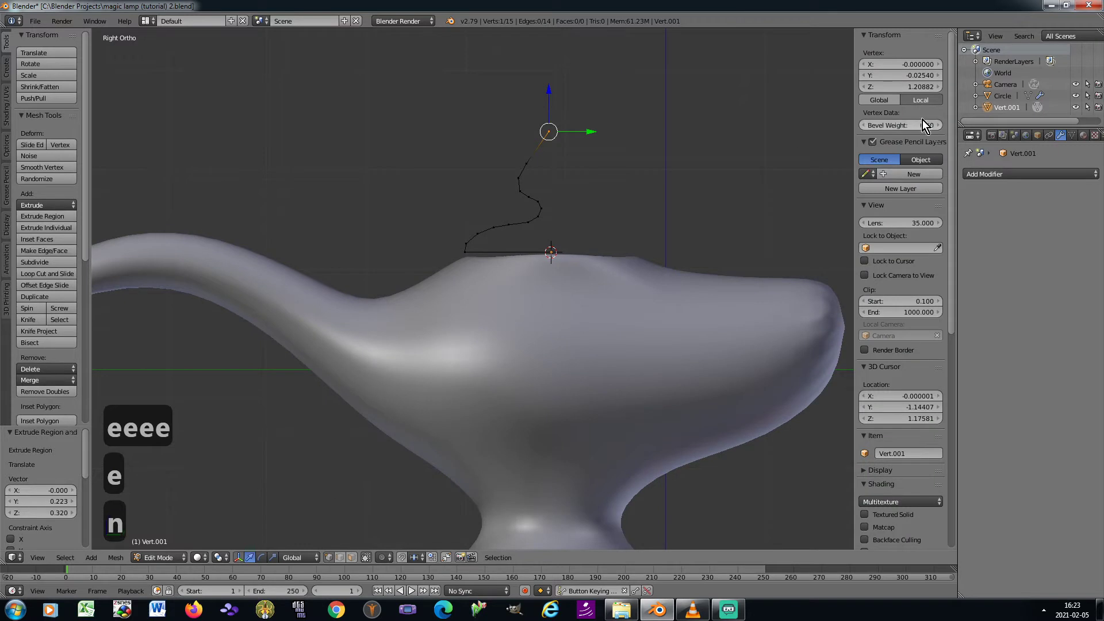
{"action": "left_click", "coordinate": [902, 76]}
{"action": "type", "text": "0"}
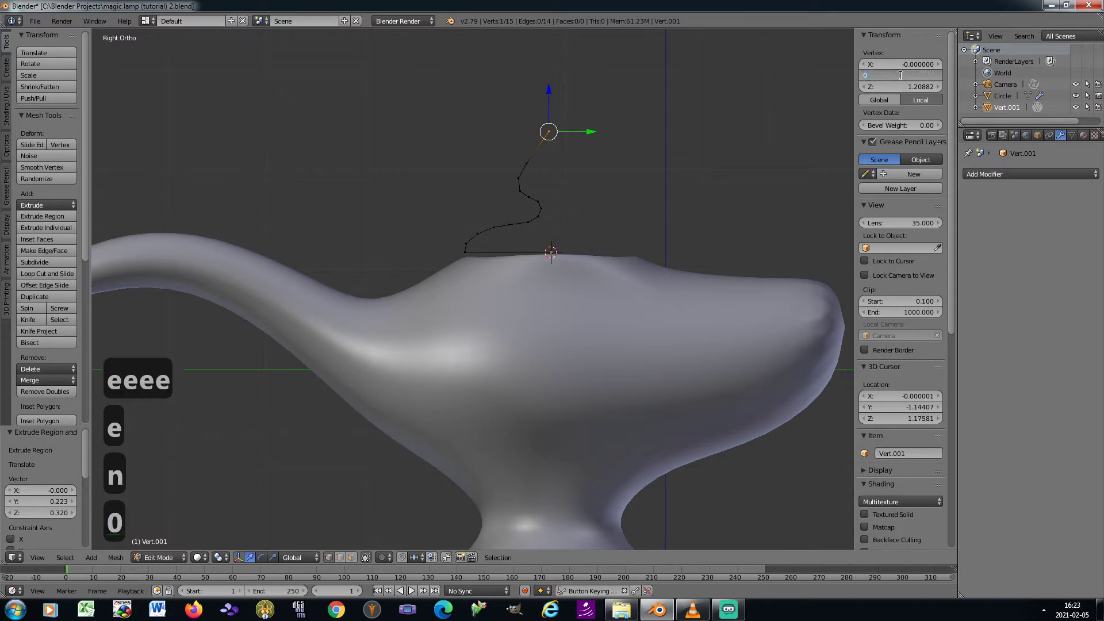
{"action": "key", "text": "Return"}
{"action": "key", "text": "Tab"}
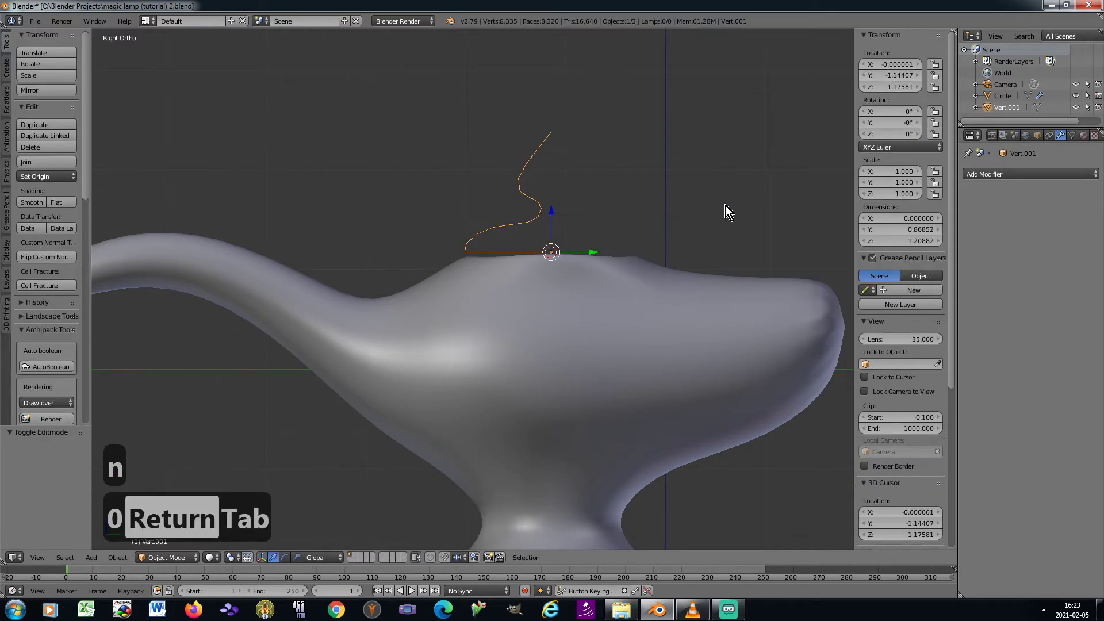
Add a Screw modifier to the lid profile with Flip and Merge Vertices enabled
{"action": "left_click", "coordinate": [1029, 174]}
{"action": "left_click", "coordinate": [885, 329]}
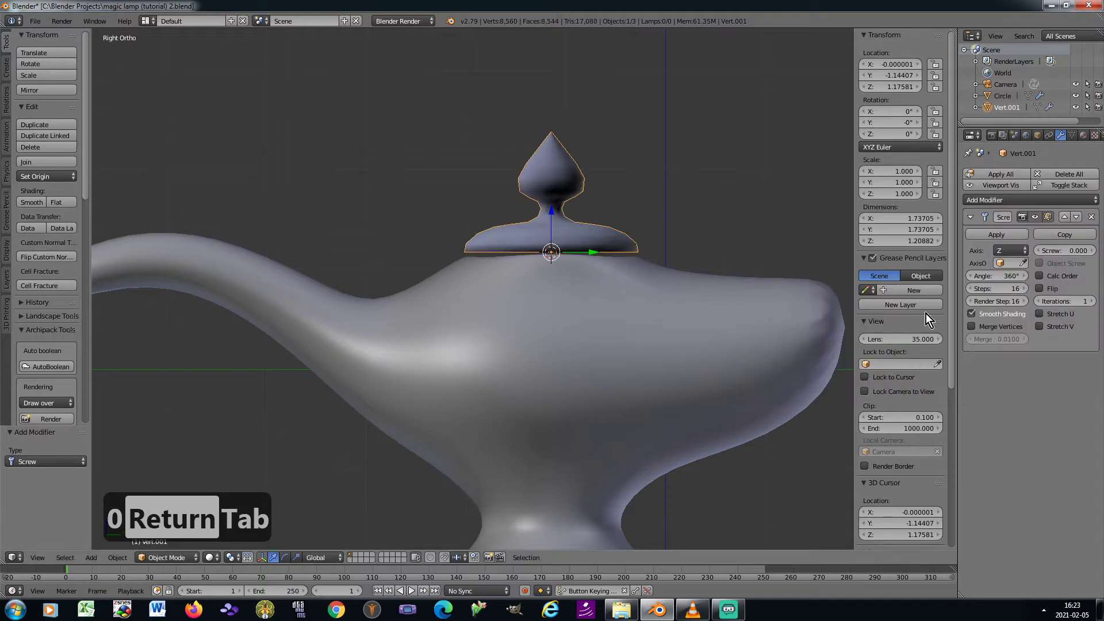
{"action": "left_click", "coordinate": [1040, 289]}
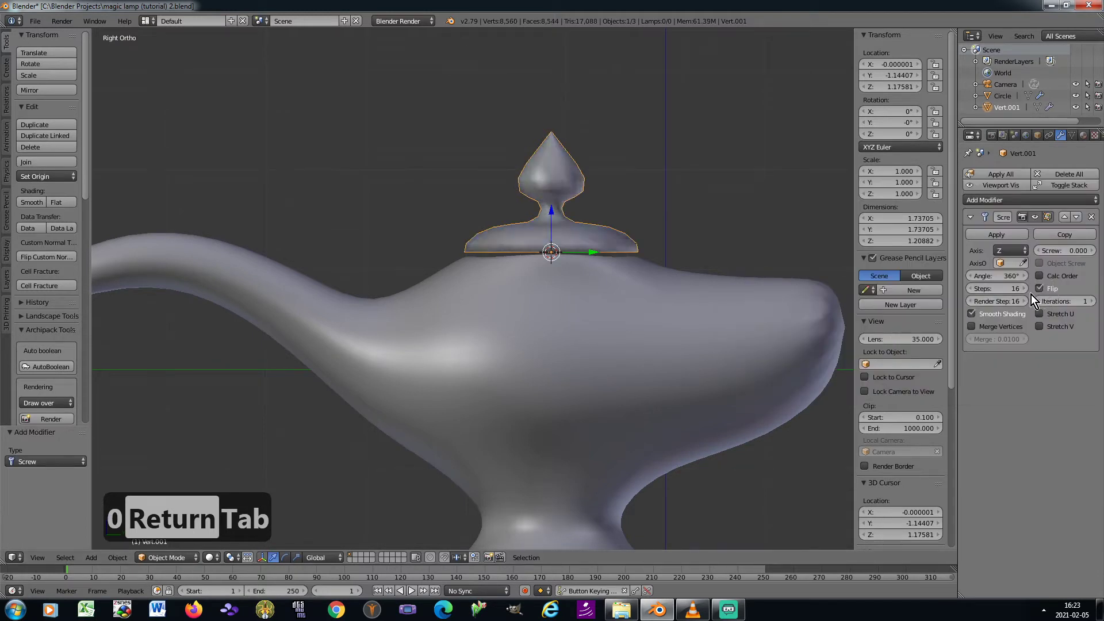
{"action": "left_click", "coordinate": [971, 326]}
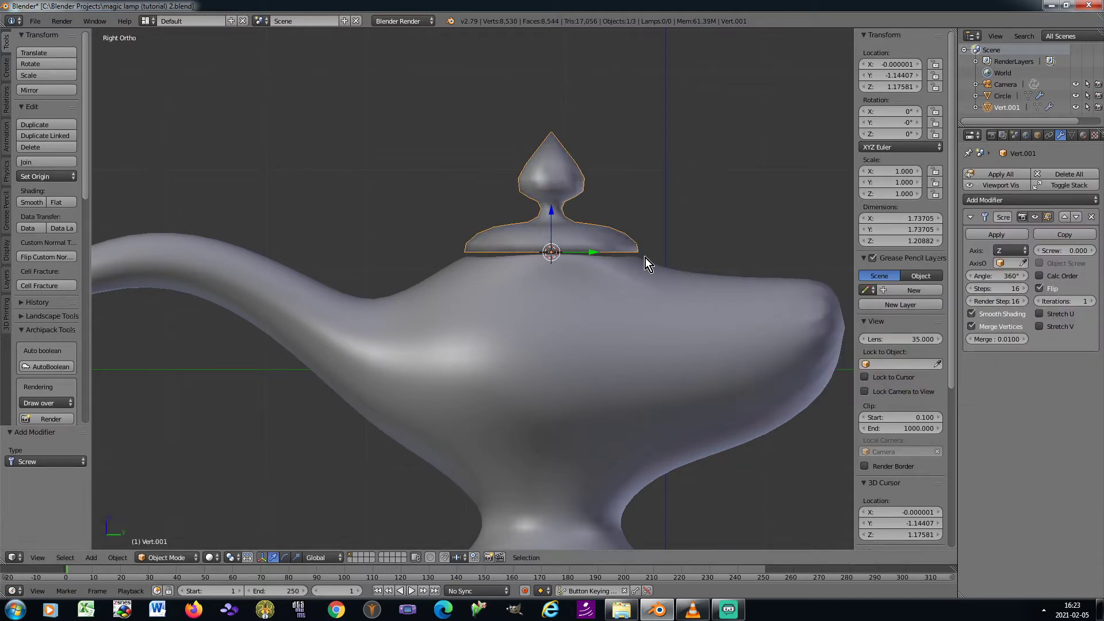
Scale the lid to about 1.161 along Z and lower it about 0.038 onto the lamp's opening
{"action": "key", "text": "s"}
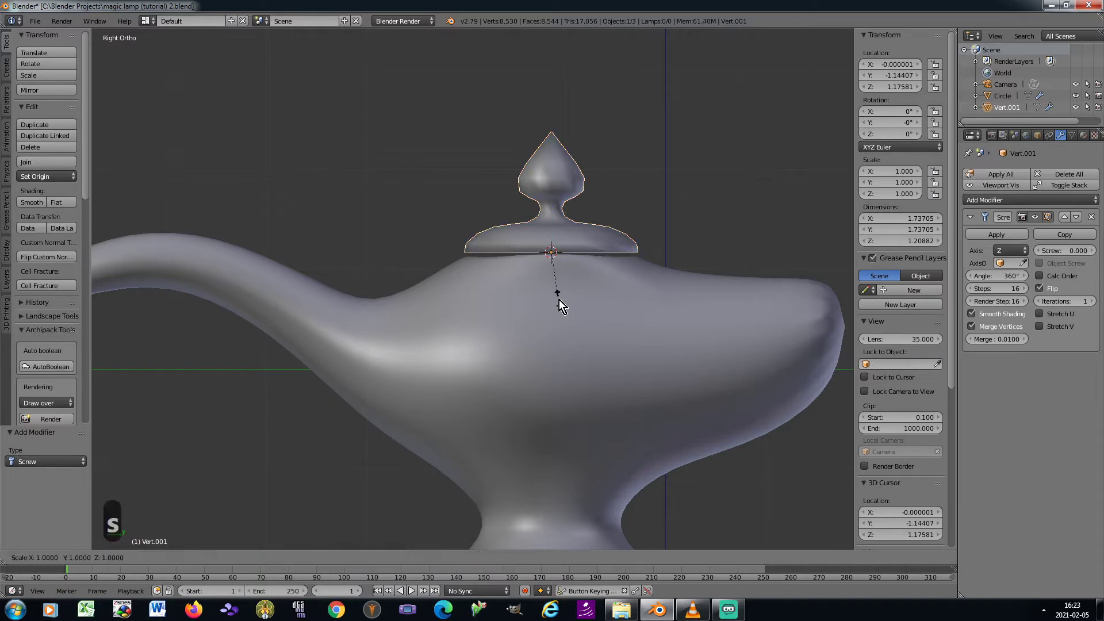
{"action": "key", "text": "z"}
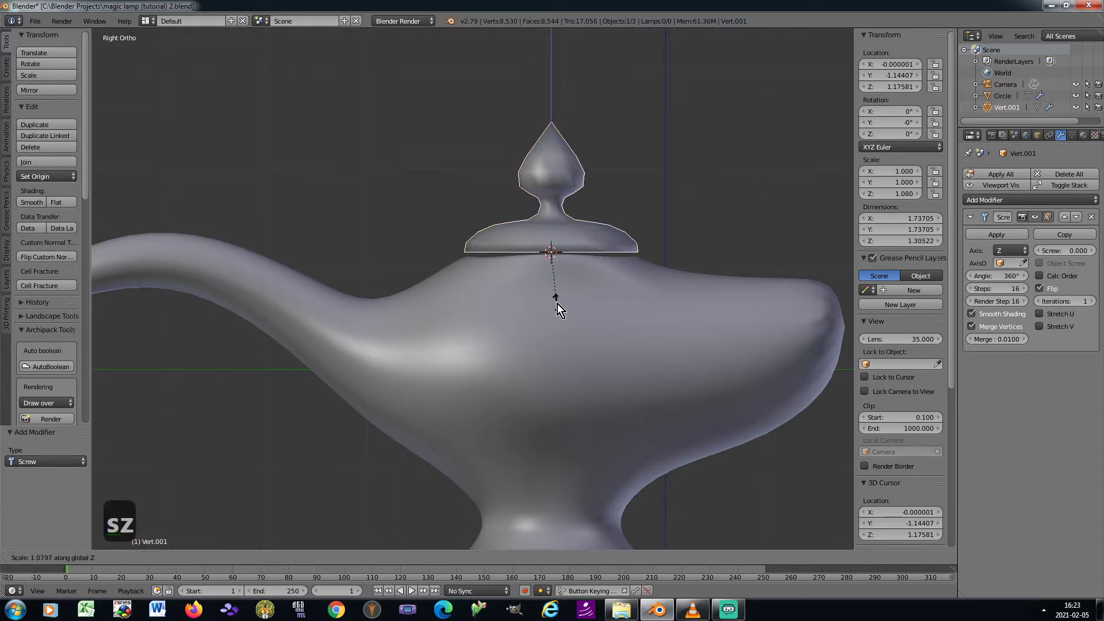
{"action": "left_click", "coordinate": [556, 308]}
{"action": "scroll", "coordinate": [551, 257], "scroll_direction": "up", "scroll_amount": 1}
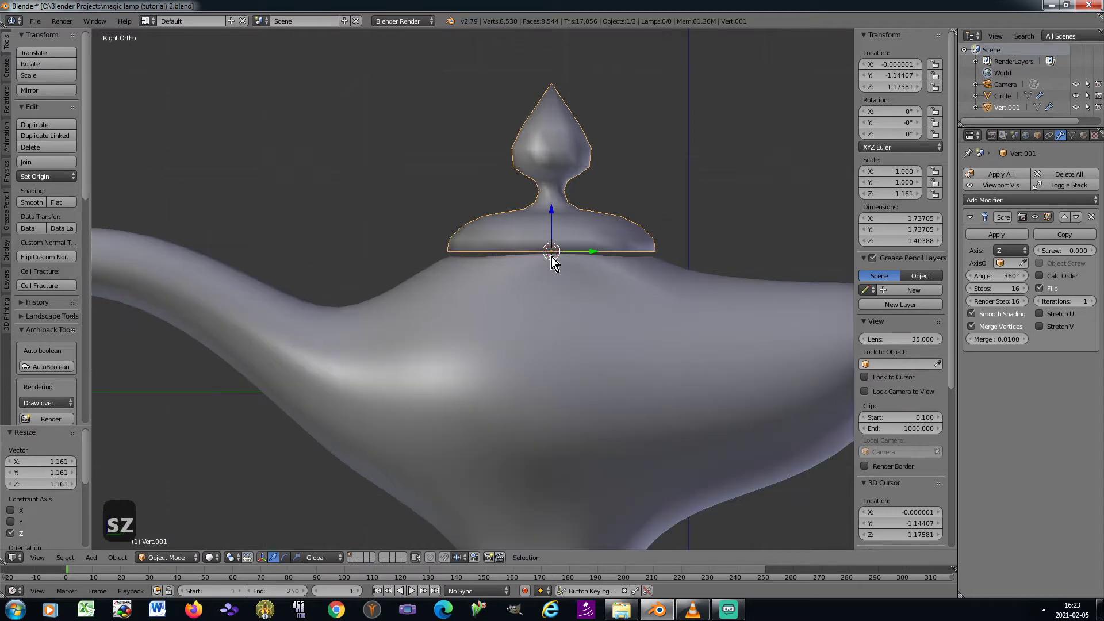
{"action": "key", "text": "g"}
{"action": "key", "text": "z"}
{"action": "left_click", "coordinate": [550, 298]}
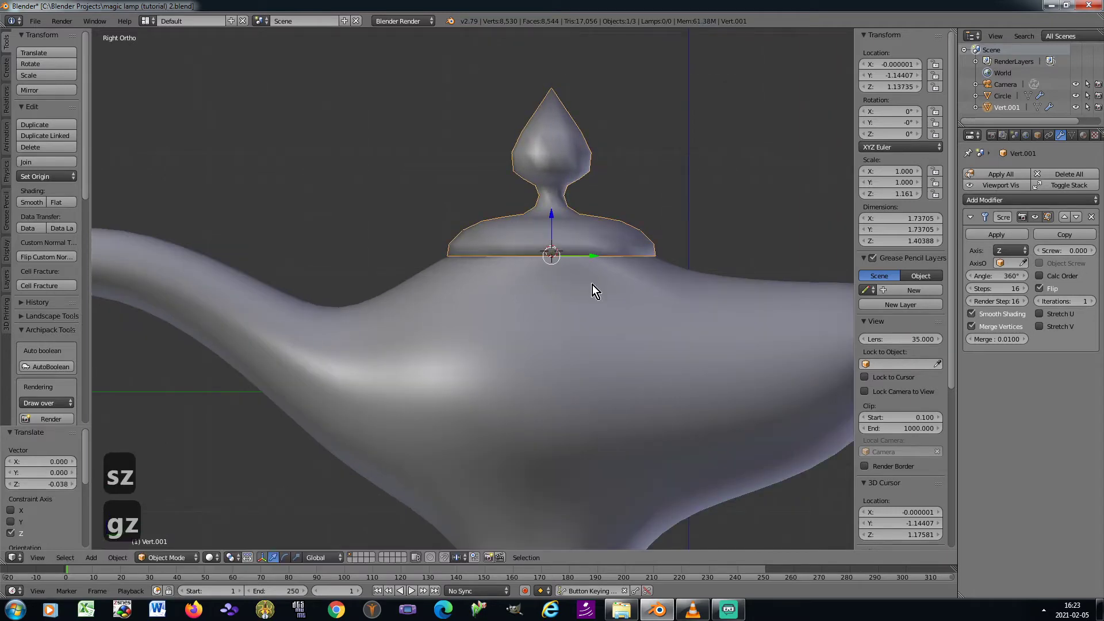
Add a Subdivision Surface modifier to the lid with 2 view subdivisions
{"action": "left_click", "coordinate": [984, 199]}
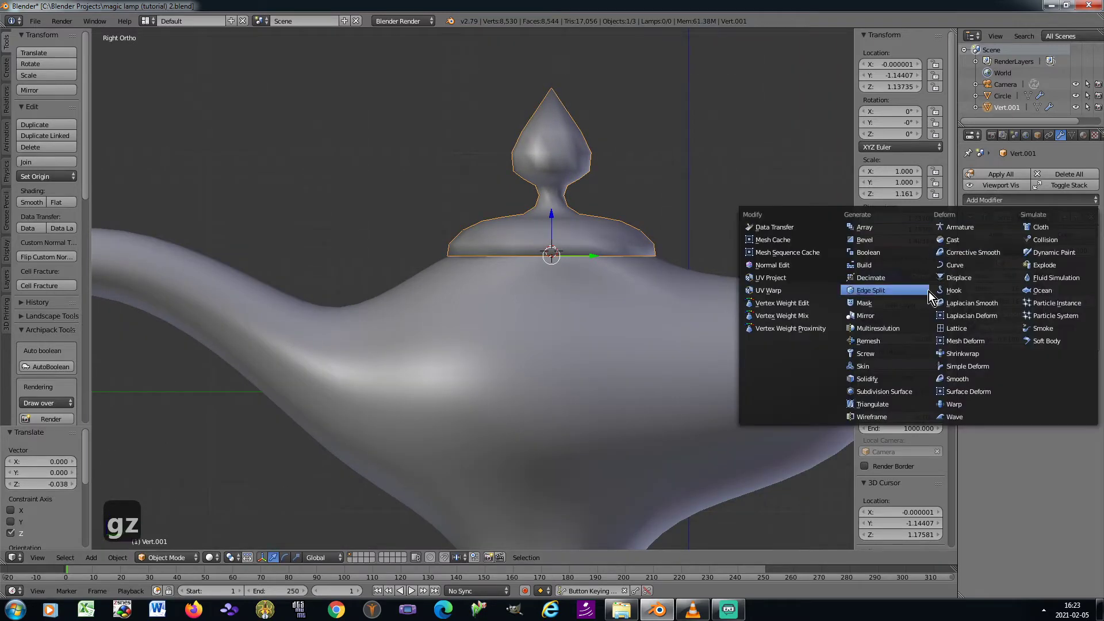
{"action": "left_click", "coordinate": [910, 392]}
{"action": "left_click", "coordinate": [1024, 423]}
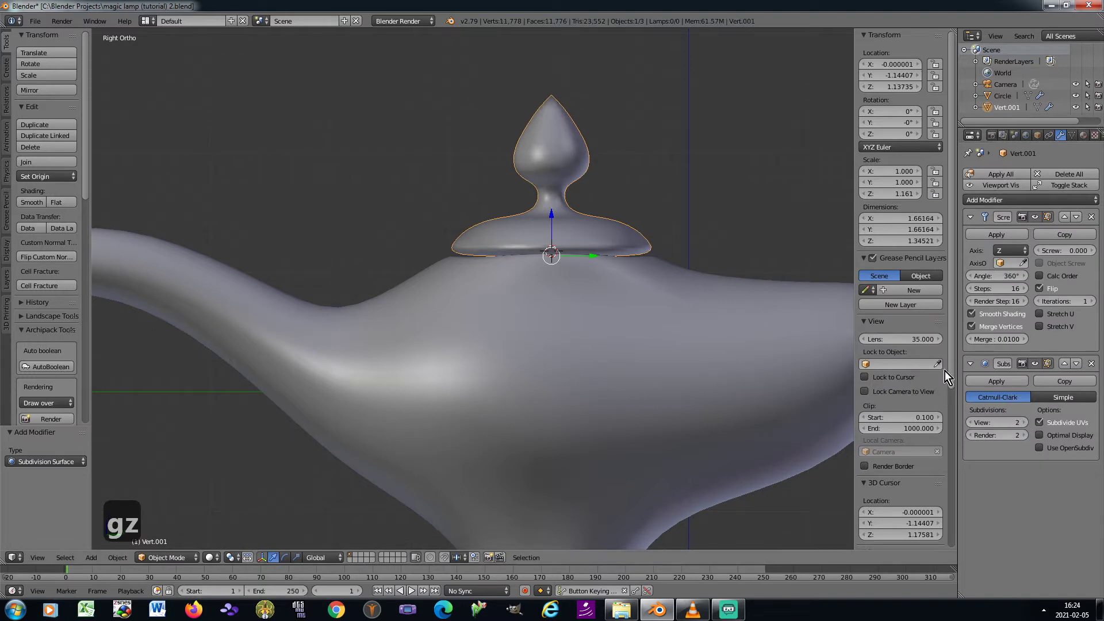
Apply the lid's rotation and scale, and apply its Screw modifier
{"action": "key", "text": "ctrl+a"}
{"action": "left_click", "coordinate": [754, 326]}
{"action": "scroll", "coordinate": [656, 270], "scroll_direction": "down", "scroll_amount": 5}
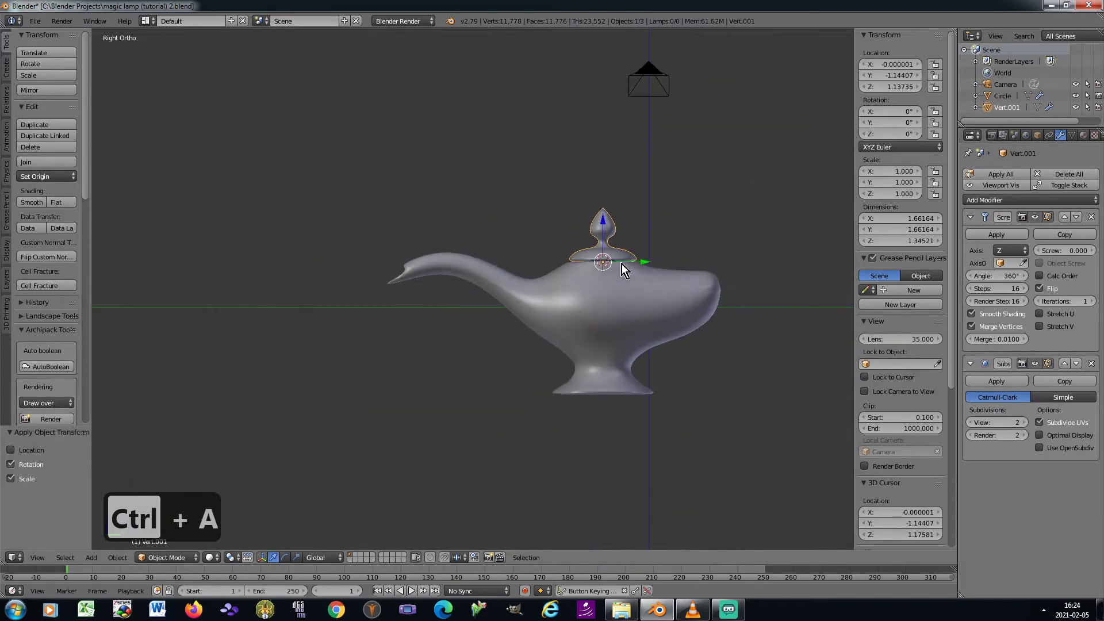
{"action": "scroll", "coordinate": [609, 270], "scroll_direction": "up", "scroll_amount": 5}
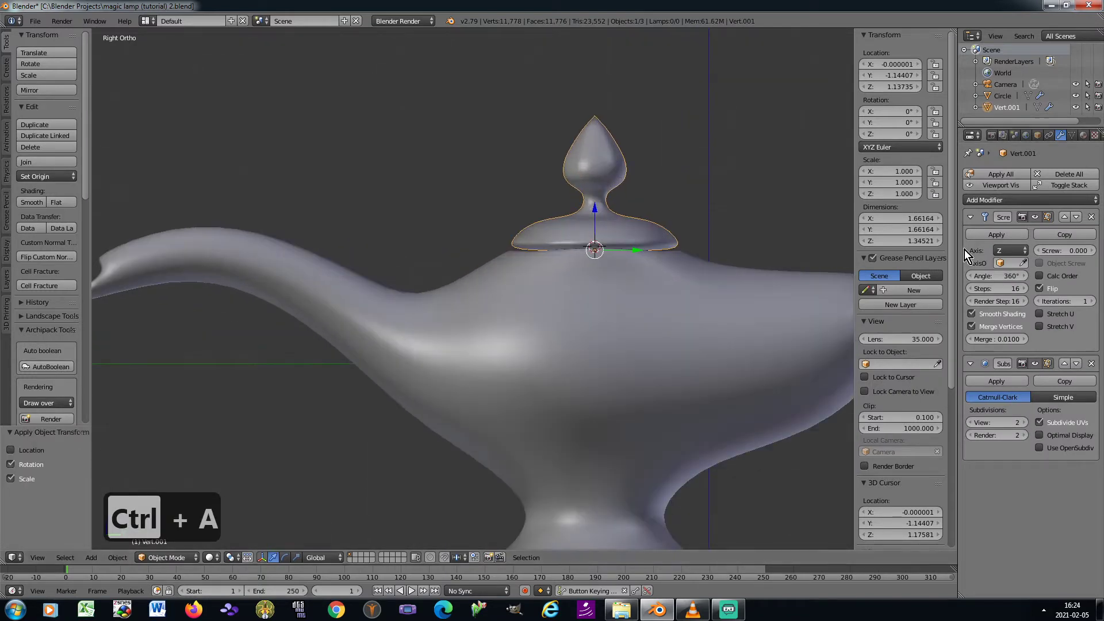
{"action": "left_click", "coordinate": [997, 234]}
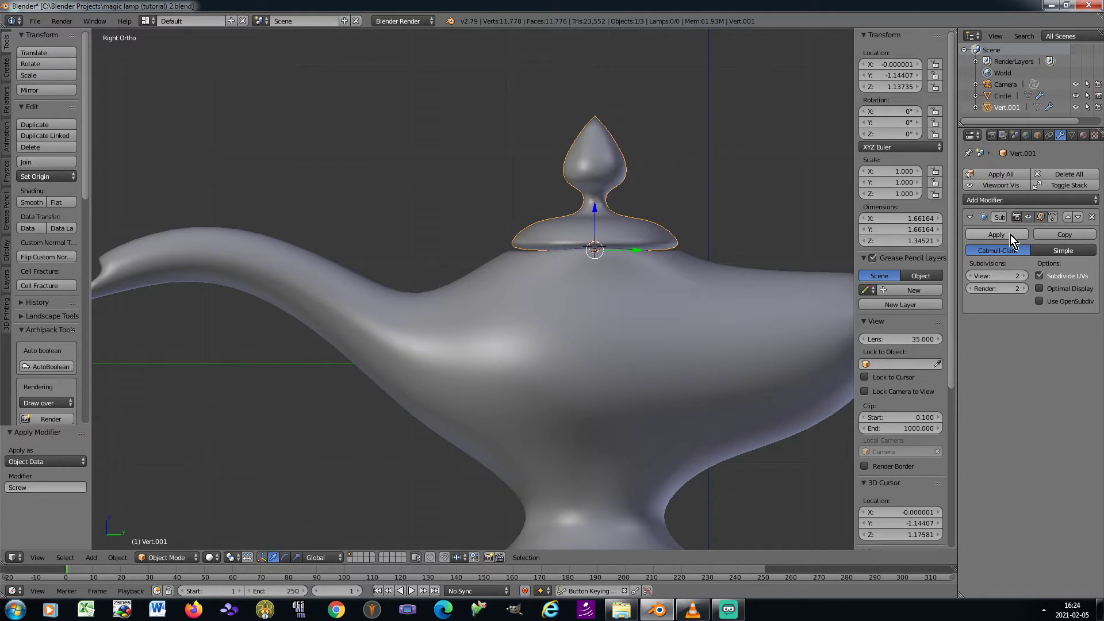
Bevel the edge loop around the lid's bottom rim with 3 segments and an offset of about 0.049
{"action": "key", "text": "Tab"}
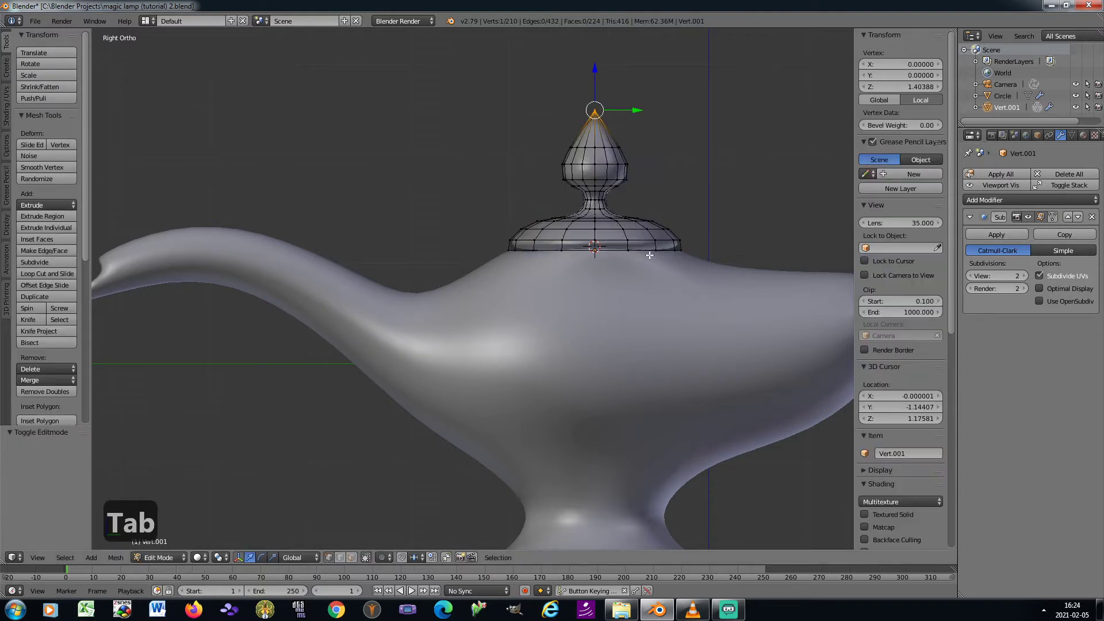
{"action": "scroll", "coordinate": [647, 232], "scroll_direction": "up", "scroll_amount": 1}
{"action": "scroll", "coordinate": [648, 232], "scroll_direction": "up", "scroll_amount": 3}
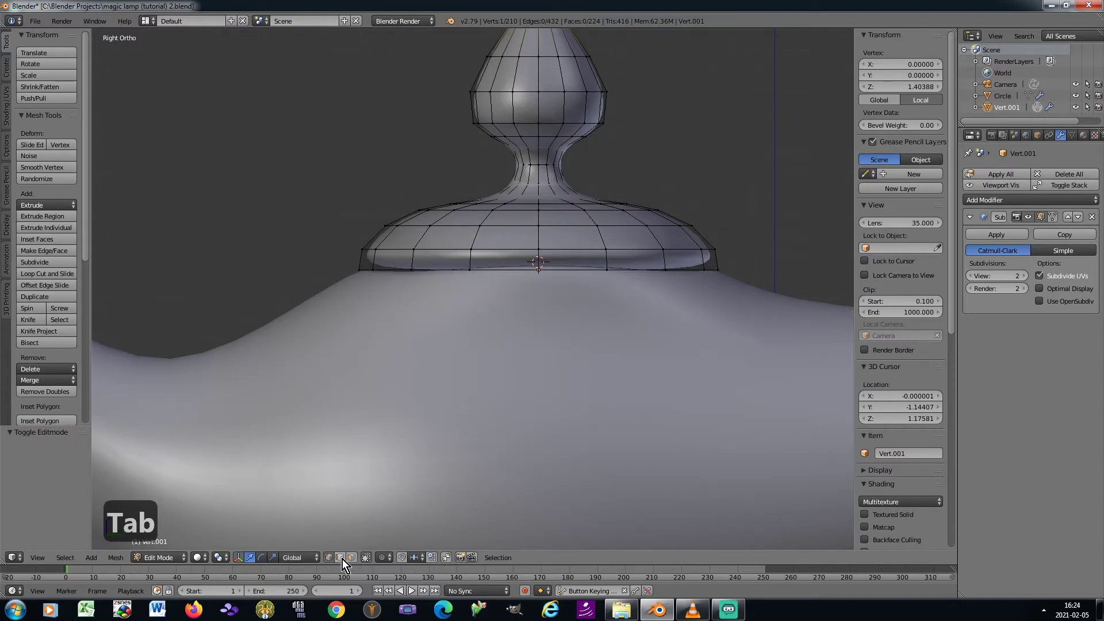
{"action": "key", "text": "a"}
{"action": "right_click", "coordinate": [502, 274]}
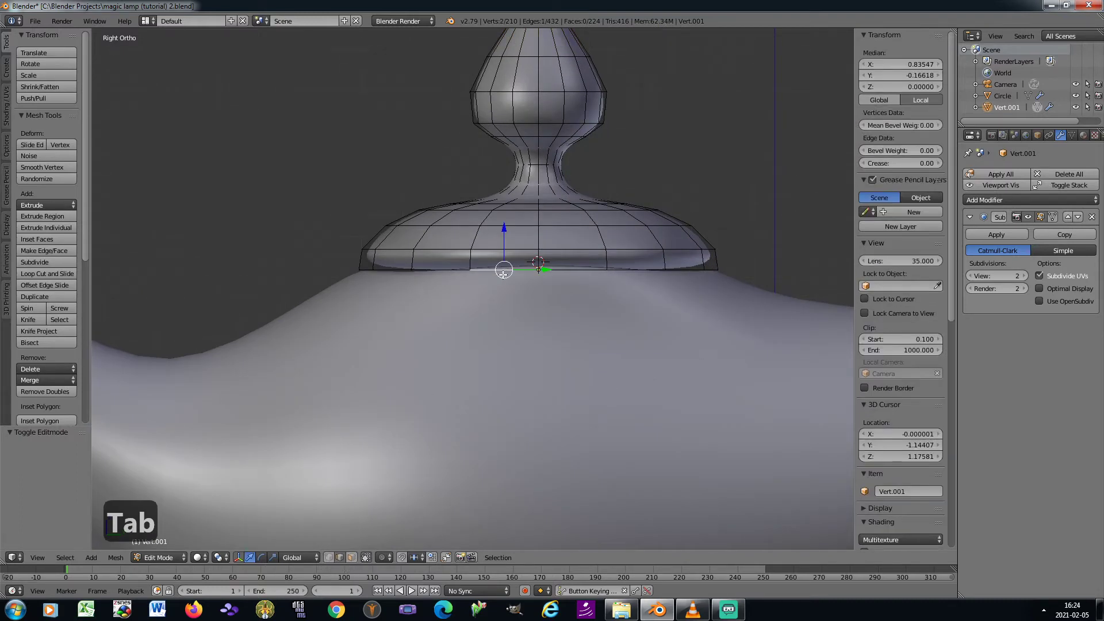
{"action": "key", "text": "ctrl+e"}
{"action": "left_click", "coordinate": [575, 454]}
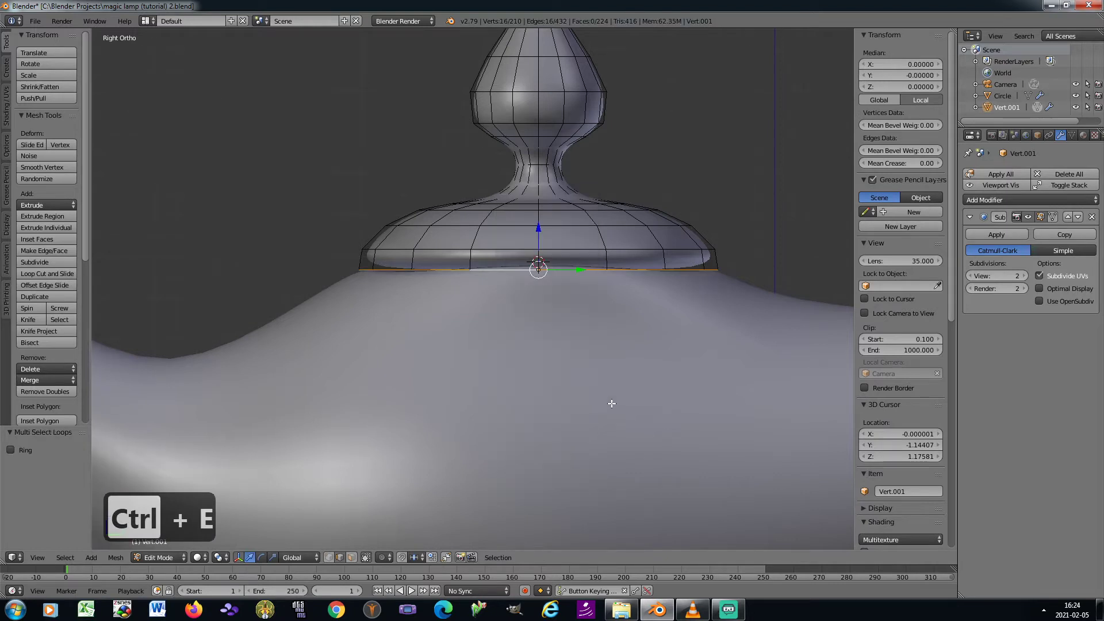
{"action": "scroll", "coordinate": [612, 403], "scroll_direction": "up", "scroll_amount": 1}
{"action": "key", "text": "ctrl+b"}
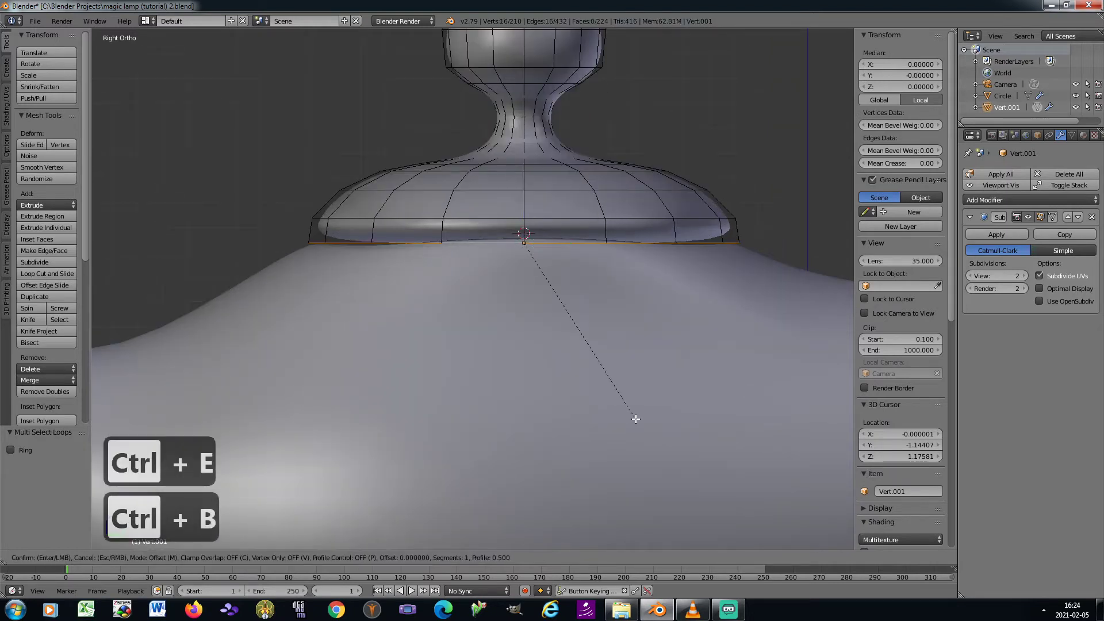
{"action": "scroll", "coordinate": [635, 434], "scroll_direction": "up", "scroll_amount": 1}
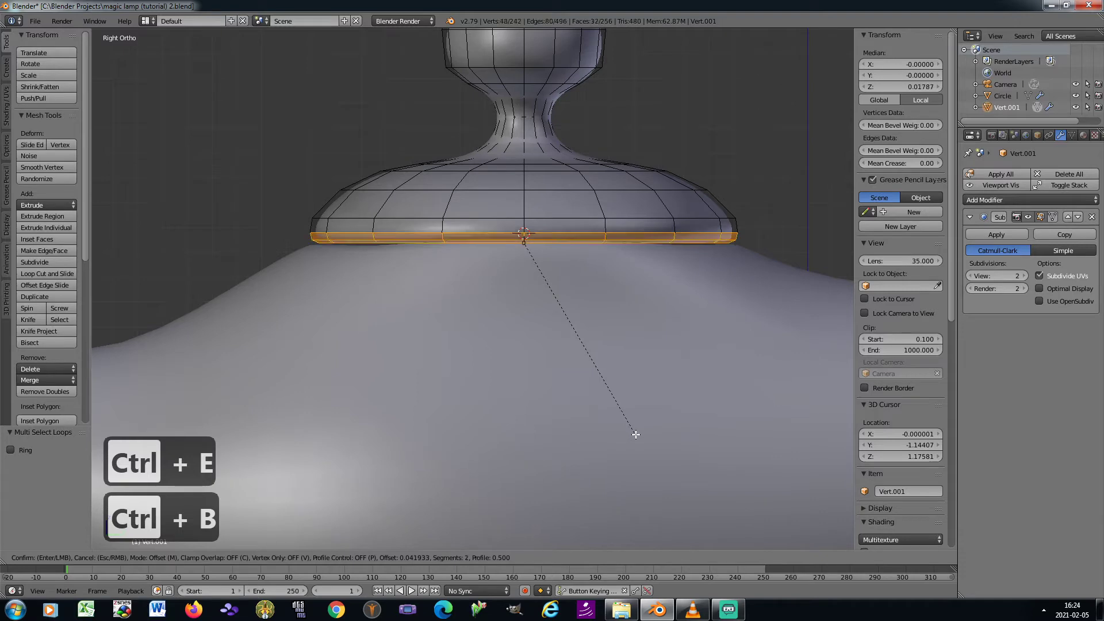
{"action": "scroll", "coordinate": [635, 434], "scroll_direction": "up", "scroll_amount": 1}
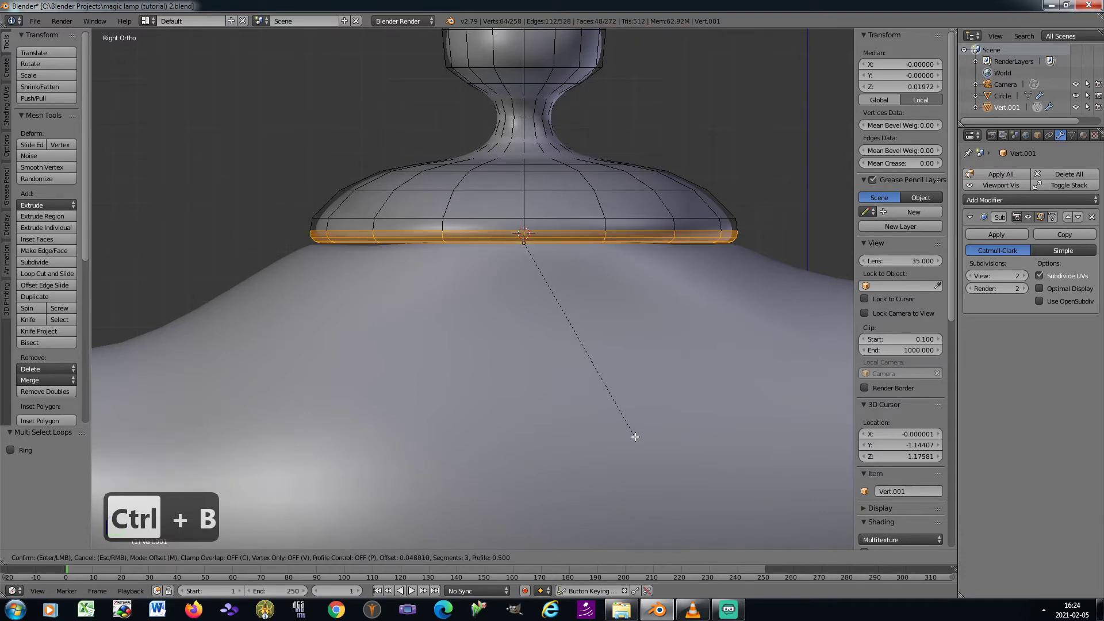
{"action": "left_click", "coordinate": [635, 436]}
{"action": "key", "text": "Tab"}
Lower the lid about 0.016 along Z to seat it on the body, and deselect it
{"action": "scroll", "coordinate": [633, 435], "scroll_direction": "down", "scroll_amount": 3}
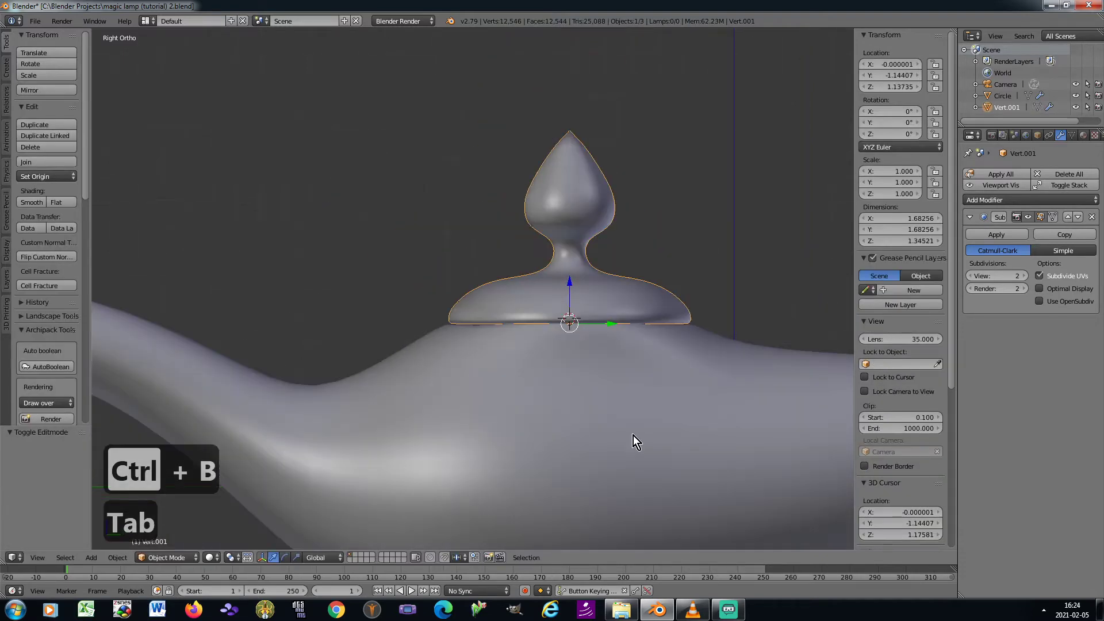
{"action": "key", "text": "g"}
{"action": "key", "text": "z"}
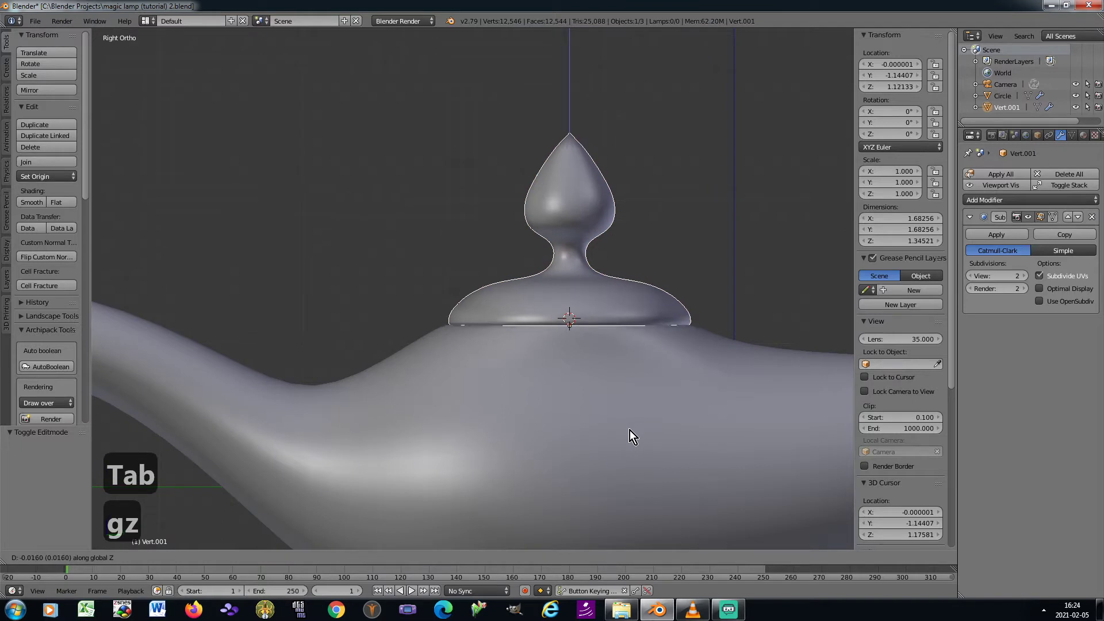
{"action": "left_click", "coordinate": [630, 430]}
{"action": "key", "text": "a"}
Scale the lid to about 0.949 along X to match the opening's width as seen from the lamp's end
{"action": "scroll", "coordinate": [603, 403], "scroll_direction": "down", "scroll_amount": 5}
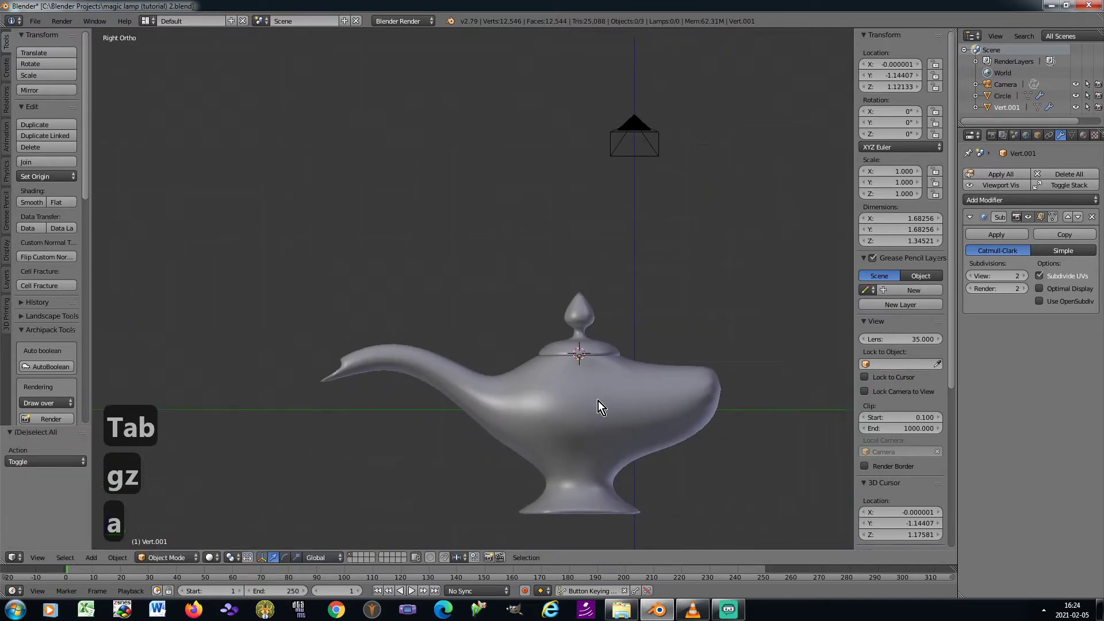
{"action": "key", "text": "KP_8"}
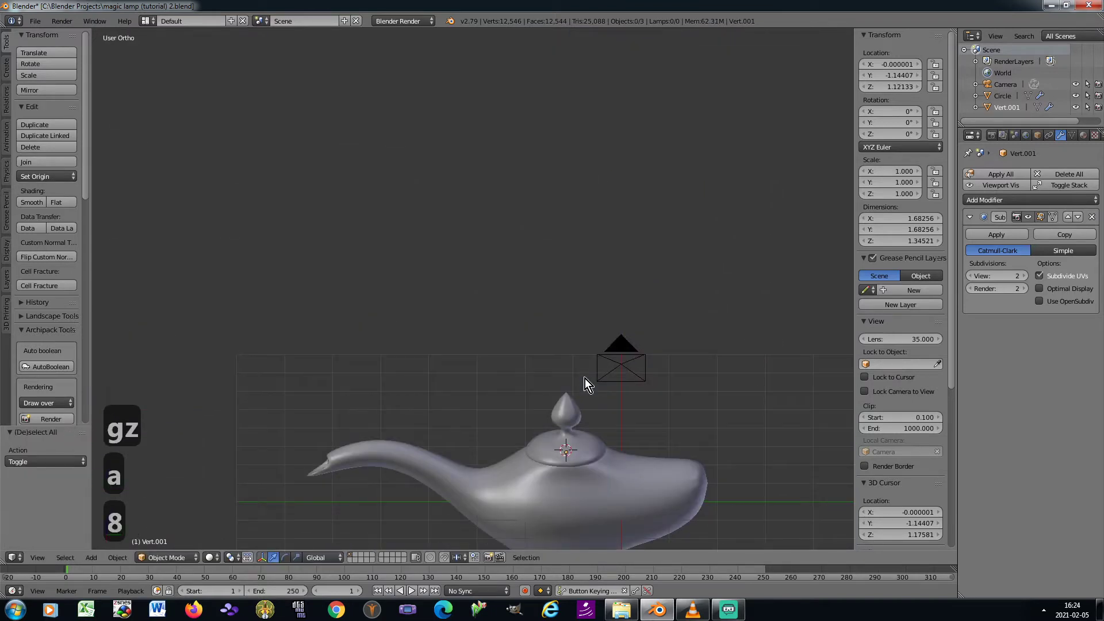
{"action": "key", "text": "KP_6"}
{"action": "key", "text": "KP_6"}
{"action": "key", "text": "KP_6"}
{"action": "key", "text": "KP_6"}
{"action": "key", "text": "KP_2"}
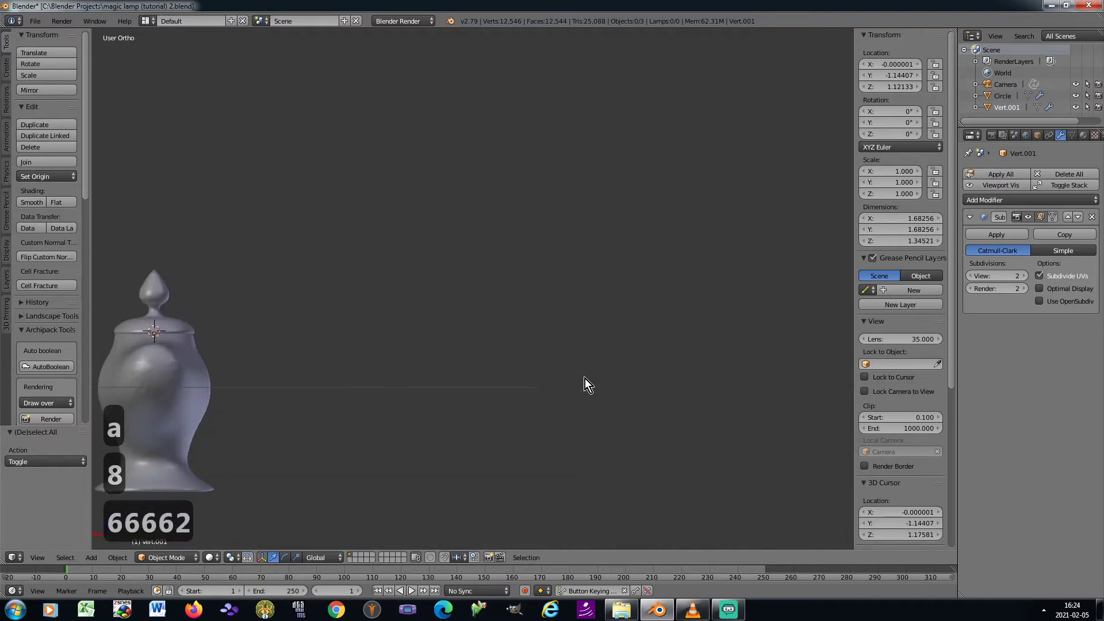
{"action": "middle_click_drag", "start_coordinate": [367, 361], "coordinate": [546, 357], "text": "shift"}
{"action": "scroll", "coordinate": [305, 363], "scroll_direction": "up", "scroll_amount": 5}
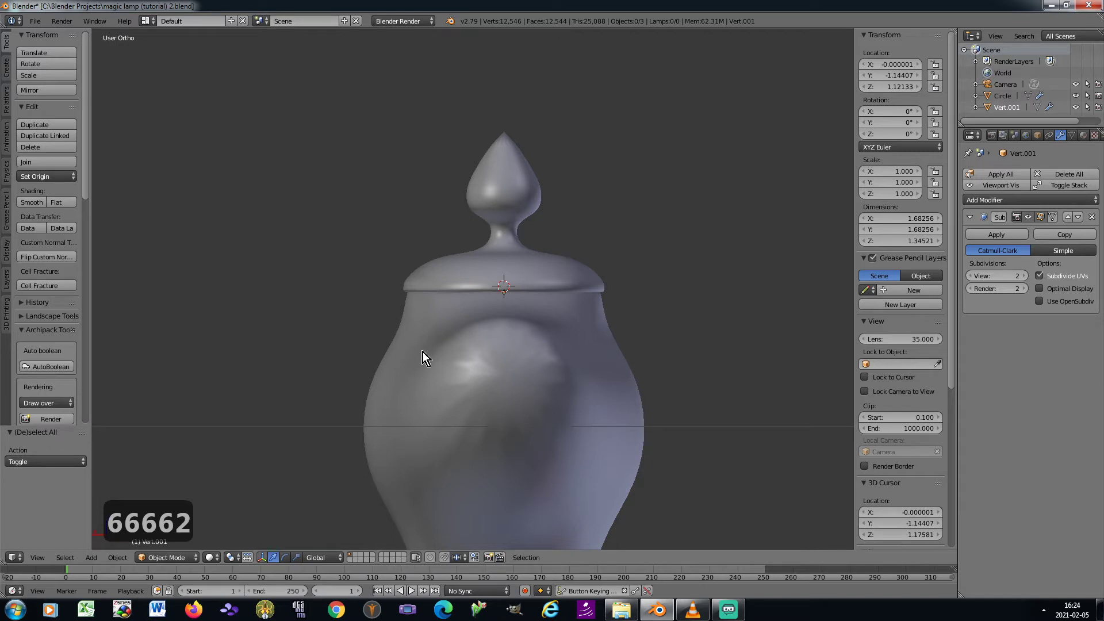
{"action": "right_click", "coordinate": [505, 271]}
{"action": "scroll", "coordinate": [506, 275], "scroll_direction": "up", "scroll_amount": 2}
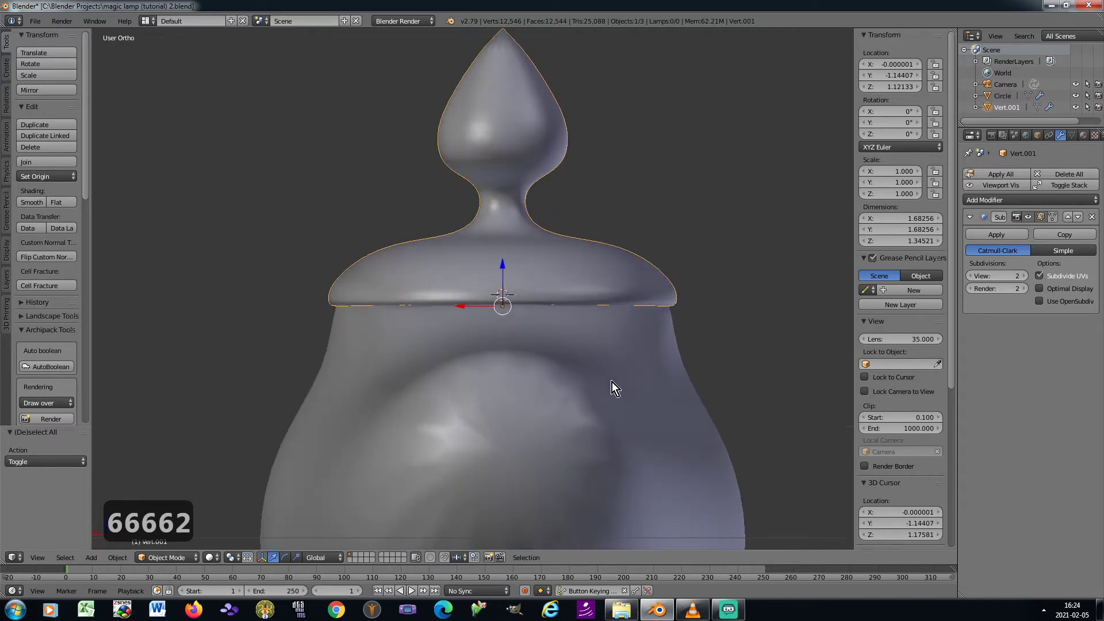
{"action": "key", "text": "s"}
{"action": "key", "text": "x"}
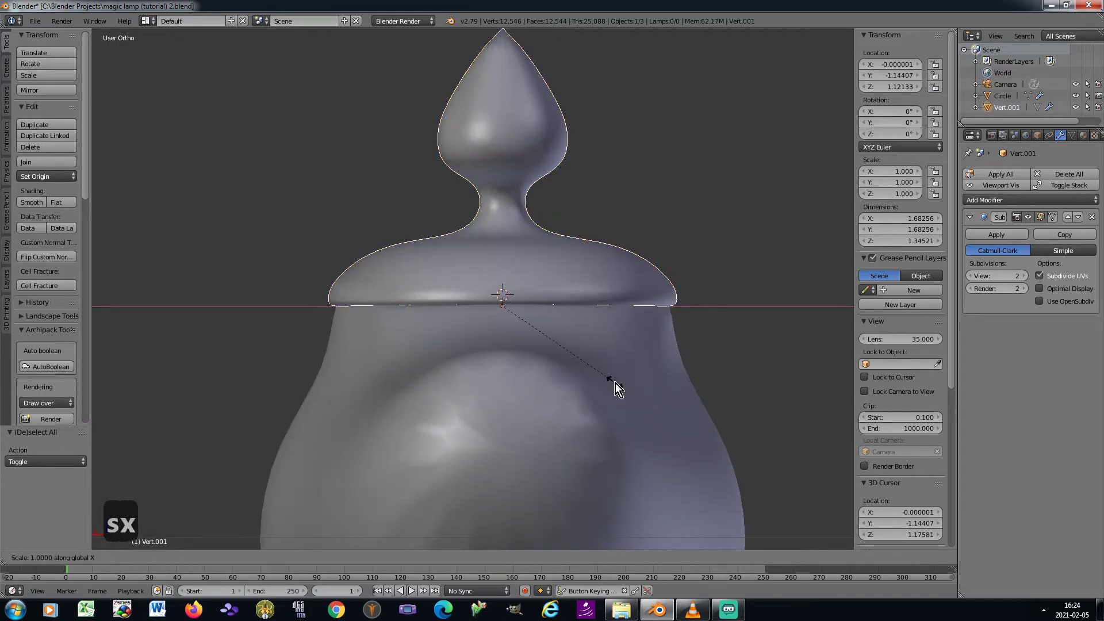
{"action": "left_click", "coordinate": [610, 377]}
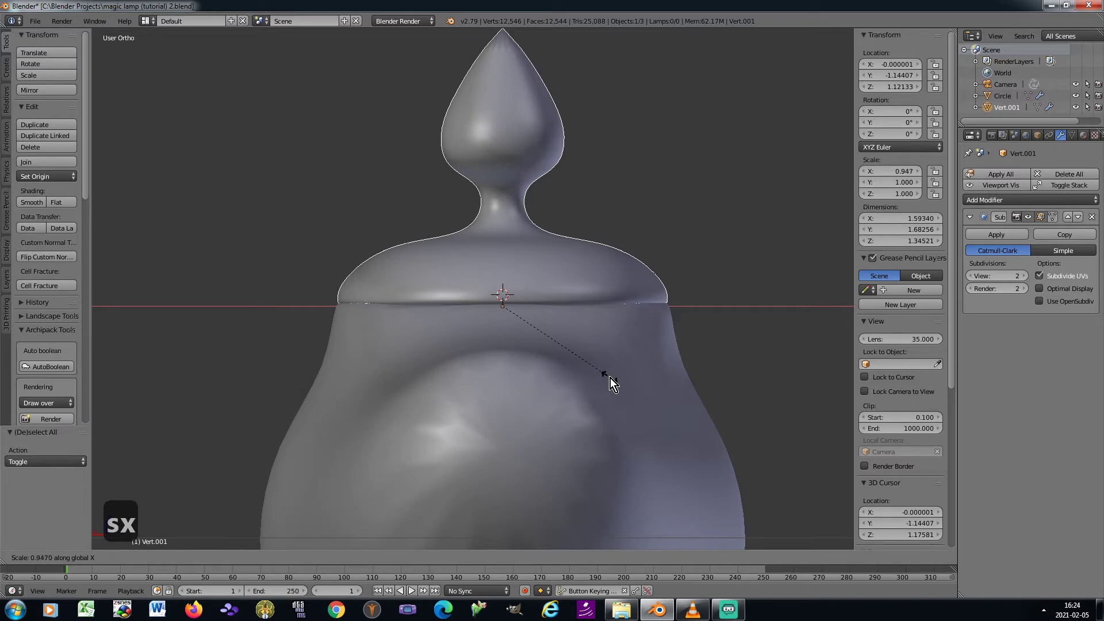
Examine the lid's fit and the whole lamp from the side, including the body's end opposite the spout
{"action": "key", "text": "KP_4"}
{"action": "key", "text": "KP_4"}
{"action": "key", "text": "KP_4"}
{"action": "key", "text": "KP_4"}
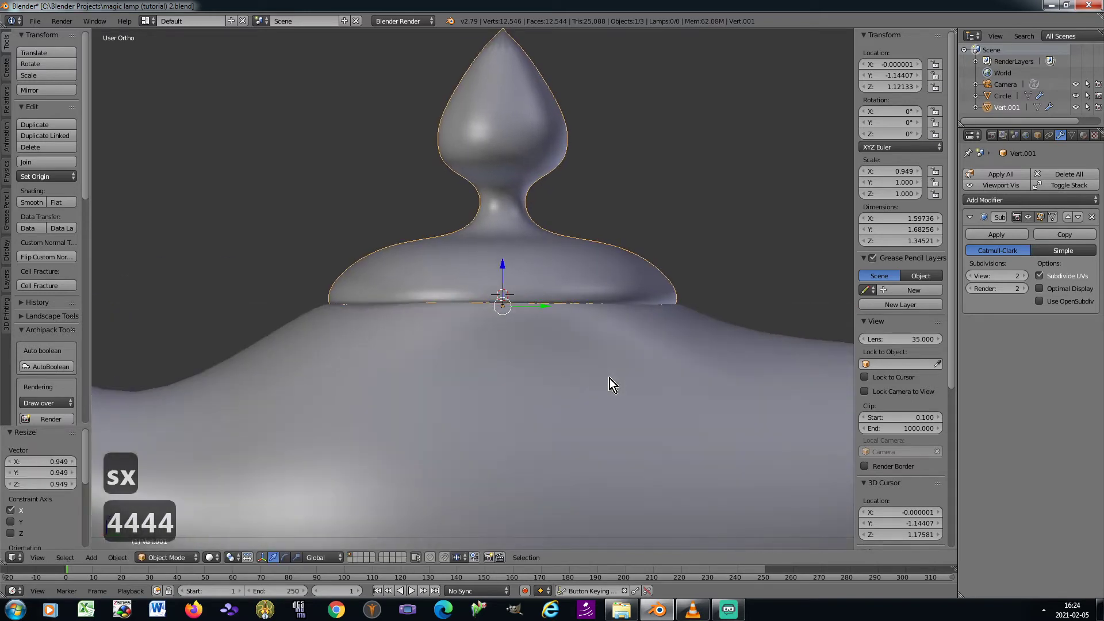
{"action": "scroll", "coordinate": [547, 361], "scroll_direction": "down", "scroll_amount": 4}
{"action": "key", "text": "a"}
{"action": "scroll", "coordinate": [546, 361], "scroll_direction": "down", "scroll_amount": 4}
{"action": "middle_click_drag", "start_coordinate": [539, 381], "coordinate": [566, 298], "text": "shift"}
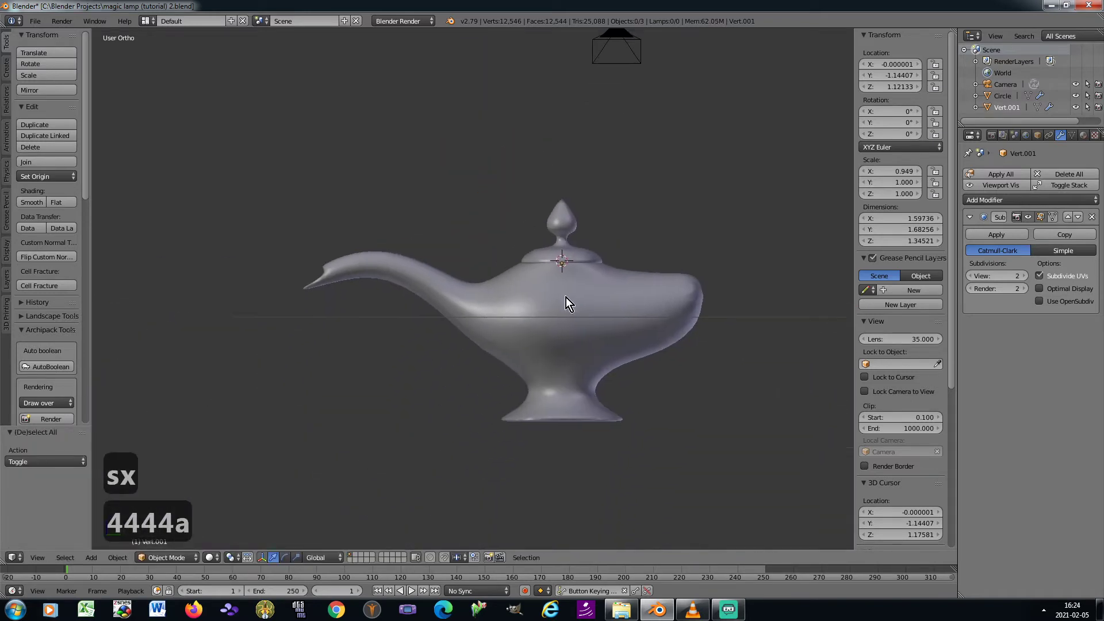
{"action": "scroll", "coordinate": [568, 304], "scroll_direction": "up", "scroll_amount": 2}
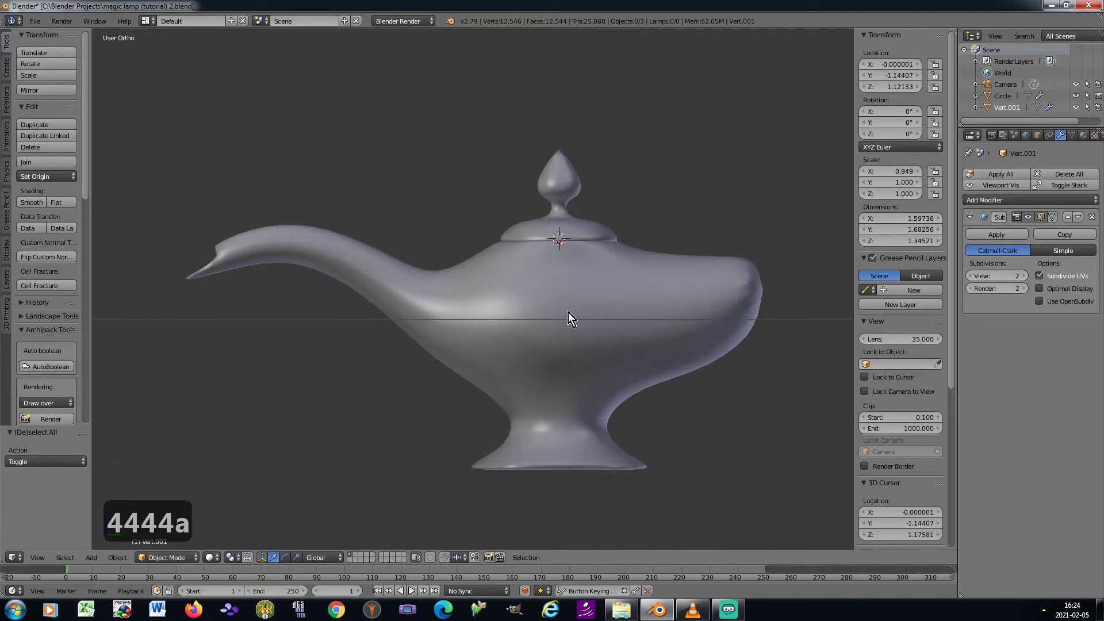
{"action": "middle_click_drag", "start_coordinate": [712, 305], "coordinate": [501, 295], "text": "shift"}
{"action": "scroll", "coordinate": [672, 303], "scroll_direction": "down", "scroll_amount": 2}
{"action": "scroll", "coordinate": [529, 291], "scroll_direction": "up", "scroll_amount": 3}
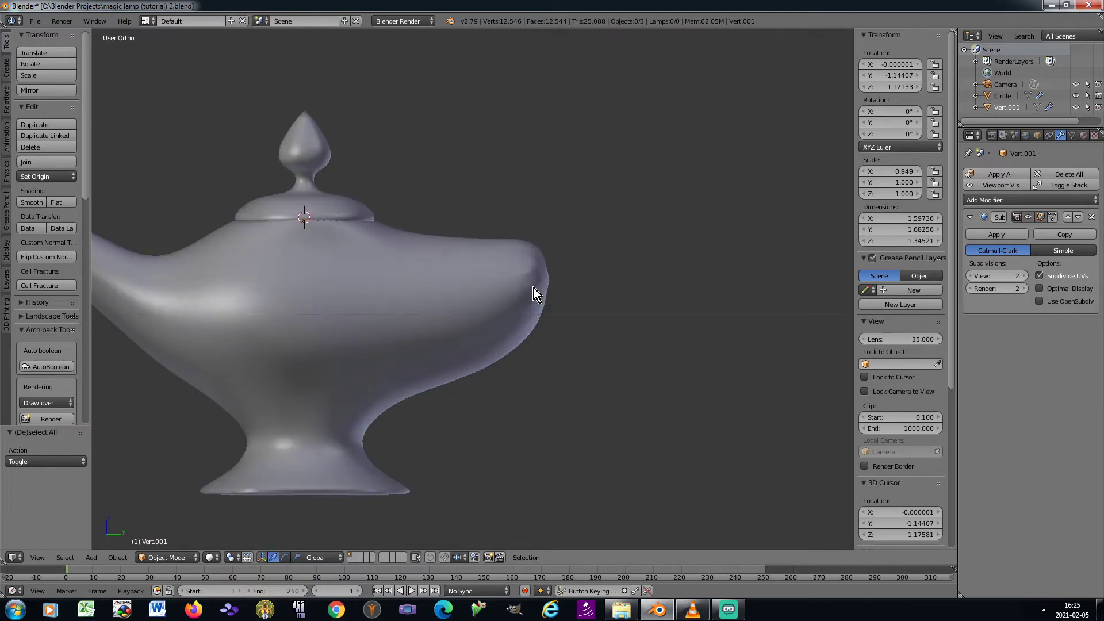
Add a 16-vertex mesh circle, place it just beyond the body's end opposite the spout, and rotate it 90° about Y
{"action": "left_click", "coordinate": [7, 67]}
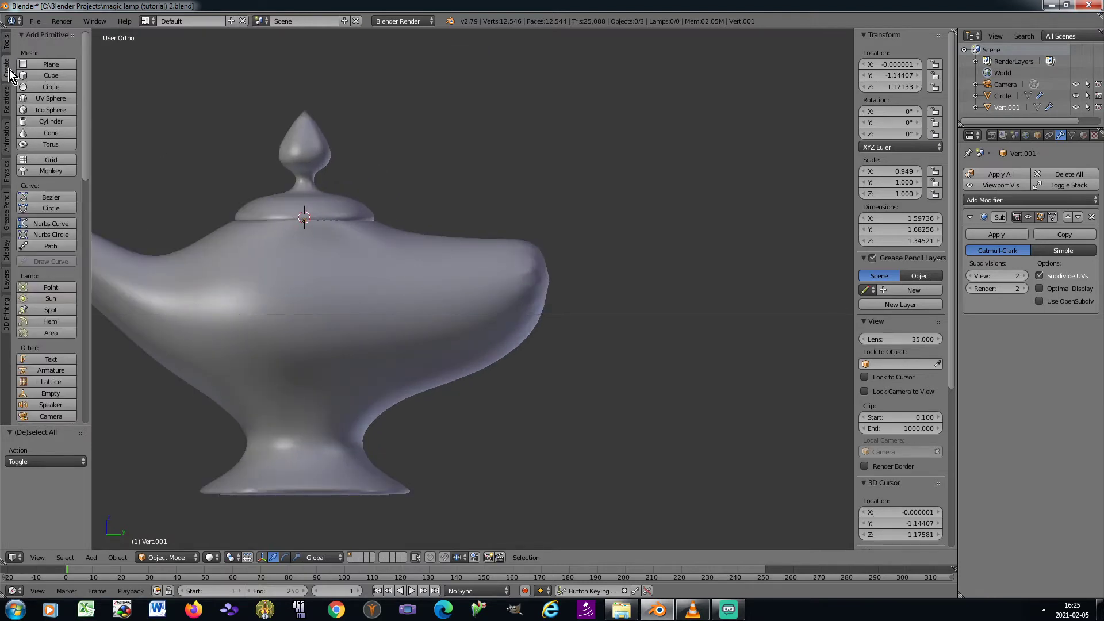
{"action": "left_click", "coordinate": [33, 87]}
{"action": "key", "text": "g"}
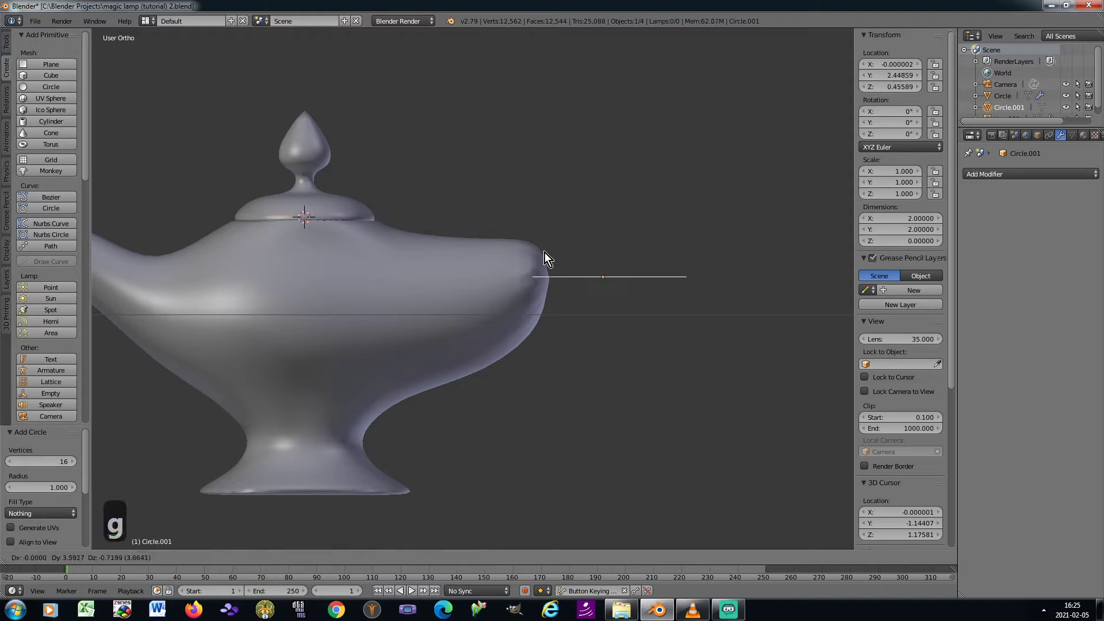
{"action": "left_click", "coordinate": [544, 253]}
{"action": "key", "text": "r"}
{"action": "key", "text": "y"}
{"action": "key", "text": "9"}
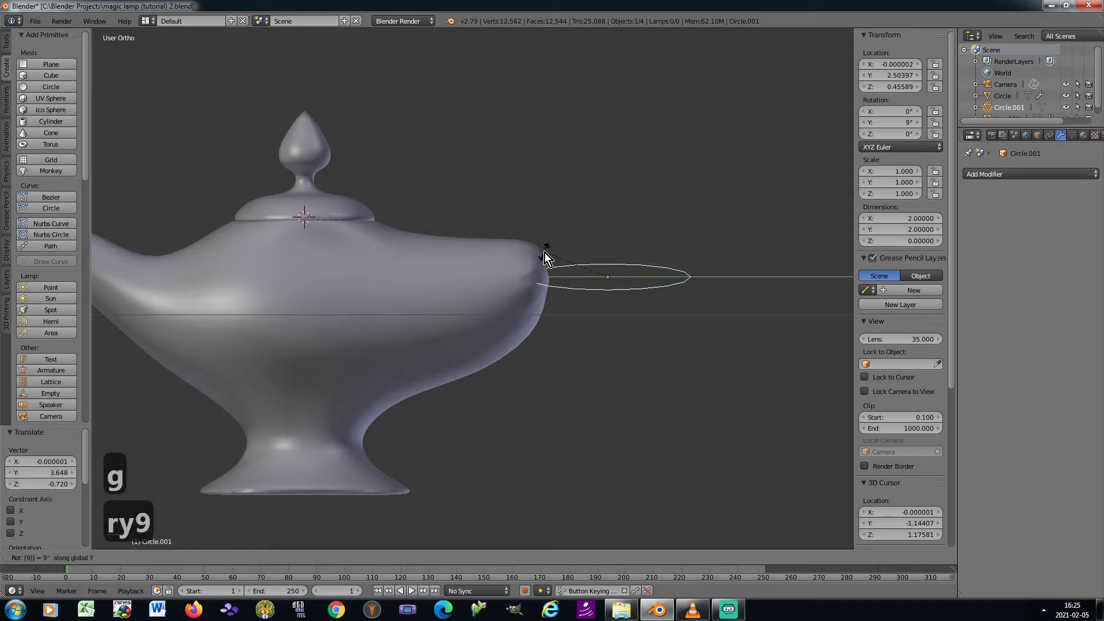
{"action": "key", "text": "0"}
{"action": "key", "text": "Return"}
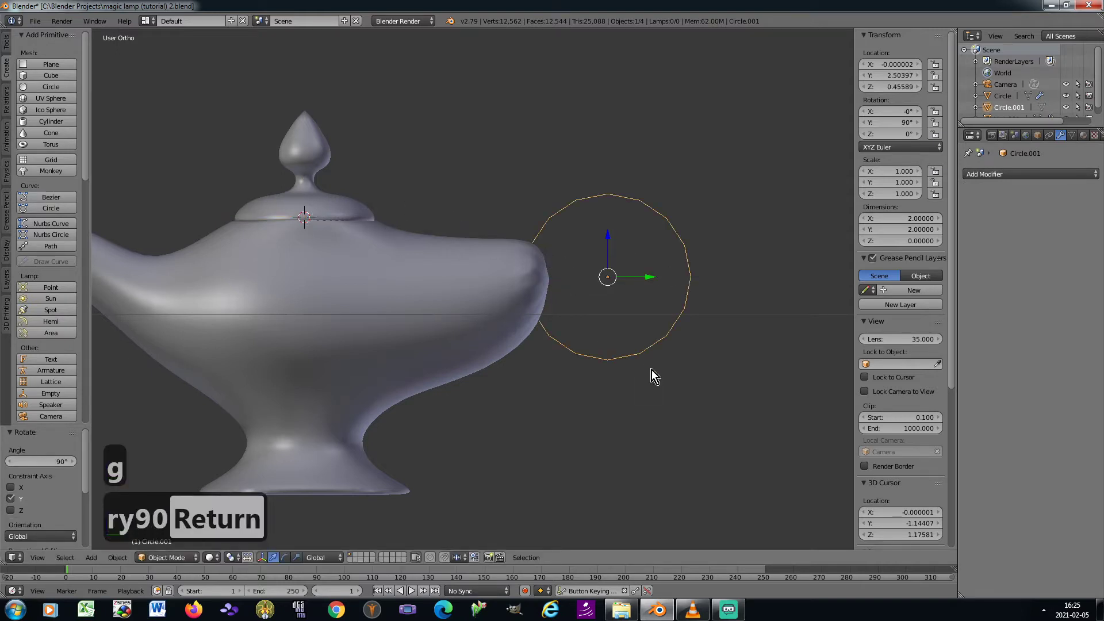
Scale the circle to about 0.756 and raise it about 0.346 along Z beside the body's end
{"action": "key", "text": "s"}
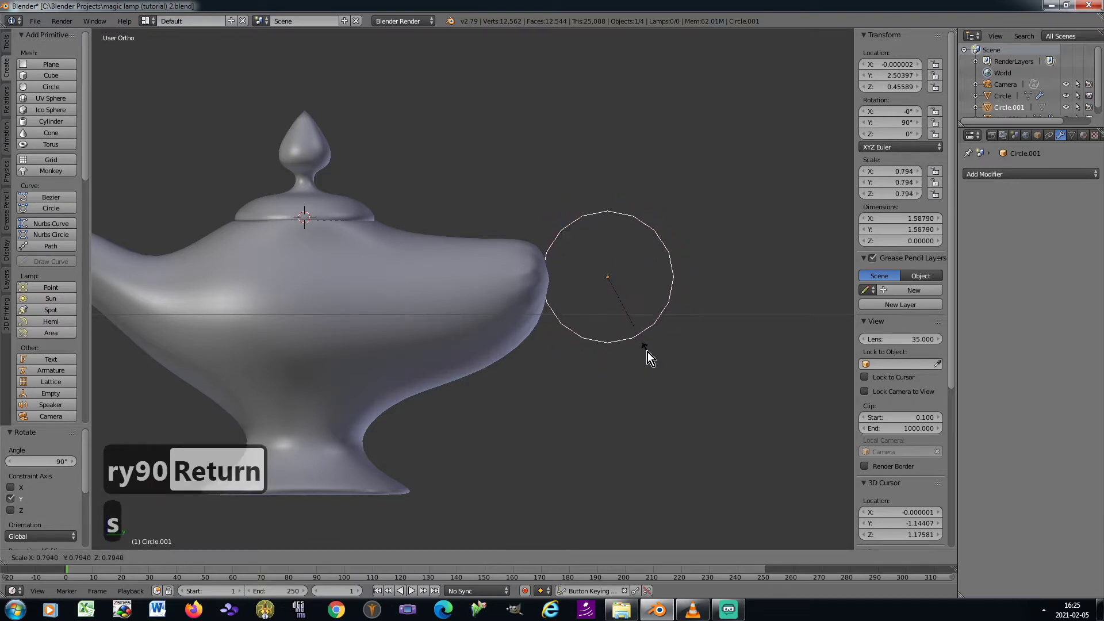
{"action": "left_click", "coordinate": [647, 350]}
{"action": "key", "text": "g"}
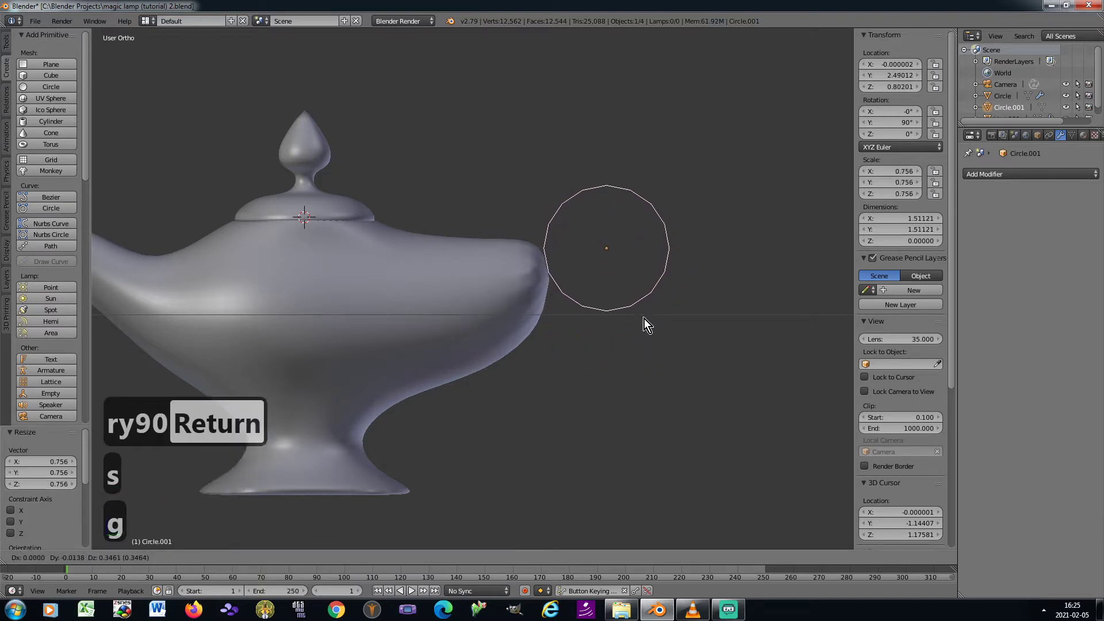
{"action": "left_click", "coordinate": [647, 314]}
Delete the single round face that caps the body's end opposite the spout
{"action": "scroll", "coordinate": [648, 314], "scroll_direction": "down", "scroll_amount": 2}
{"action": "right_click", "coordinate": [539, 278]}
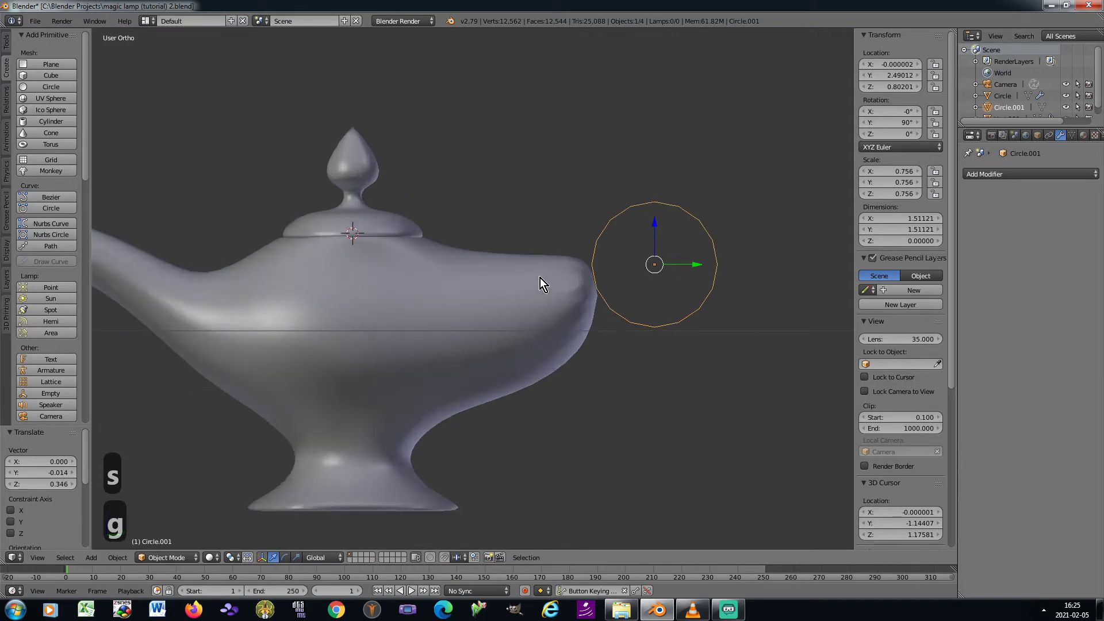
{"action": "key", "text": "Tab"}
{"action": "scroll", "coordinate": [560, 287], "scroll_direction": "up", "scroll_amount": 2}
{"action": "key", "text": "KP_6"}
{"action": "key", "text": "KP_6"}
{"action": "key", "text": "KP_6"}
{"action": "key", "text": "KP_6"}
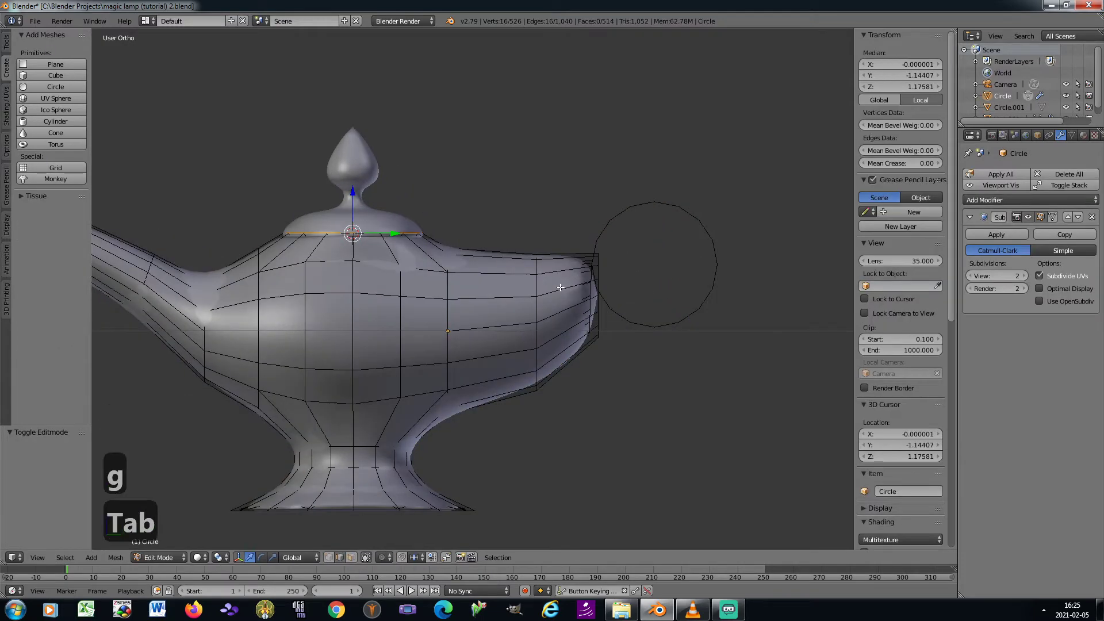
{"action": "left_click", "coordinate": [348, 555]}
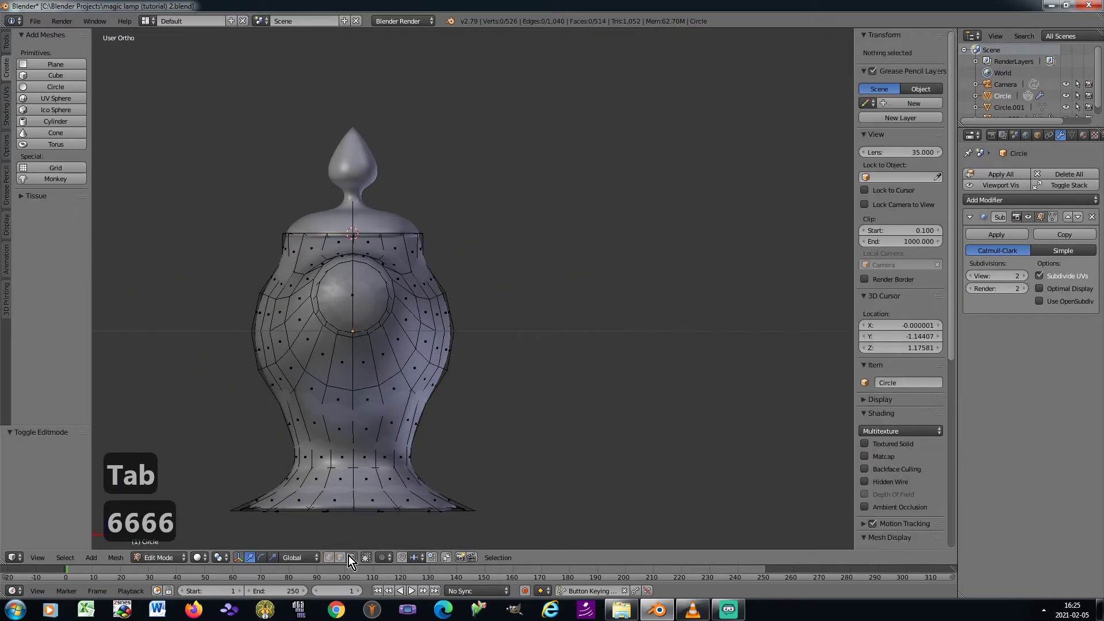
{"action": "scroll", "coordinate": [348, 291], "scroll_direction": "up", "scroll_amount": 2}
{"action": "right_click", "coordinate": [348, 291]}
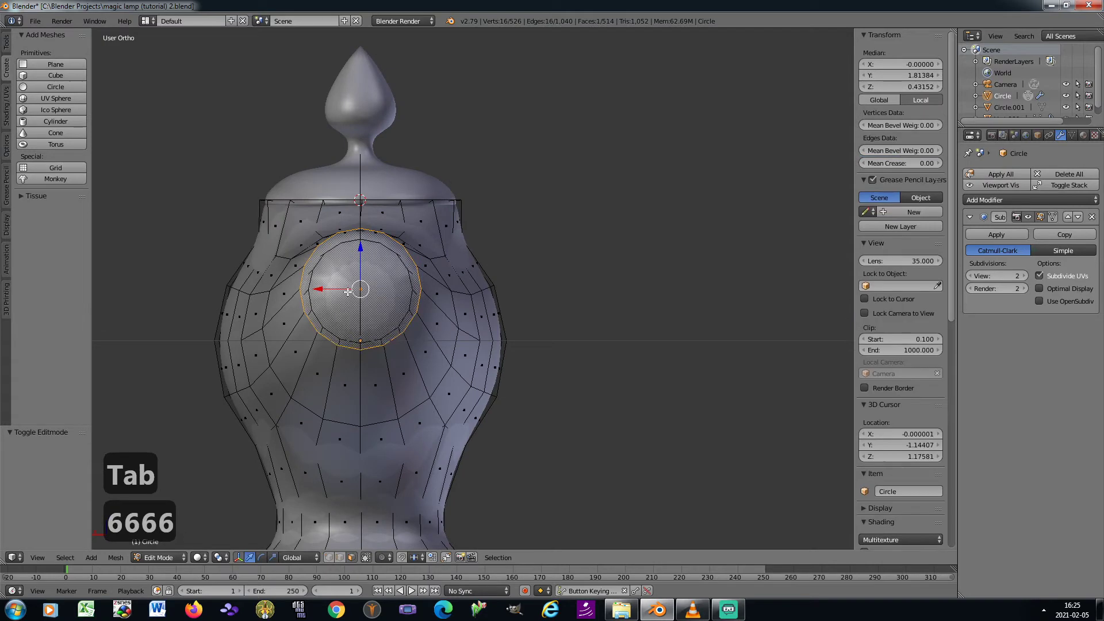
{"action": "key", "text": "x"}
{"action": "left_click", "coordinate": [587, 272]}
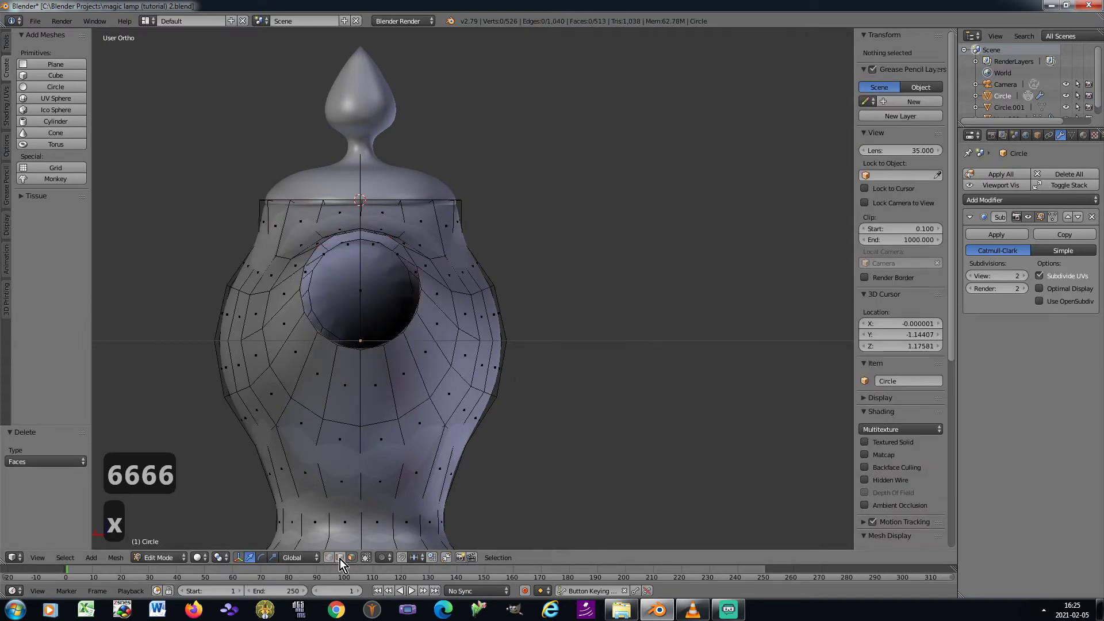
Close the open loop at the body's end with Grid Fill, using span 4 and offset 1
{"action": "key", "text": "KP_4"}
{"action": "key", "text": "KP_4"}
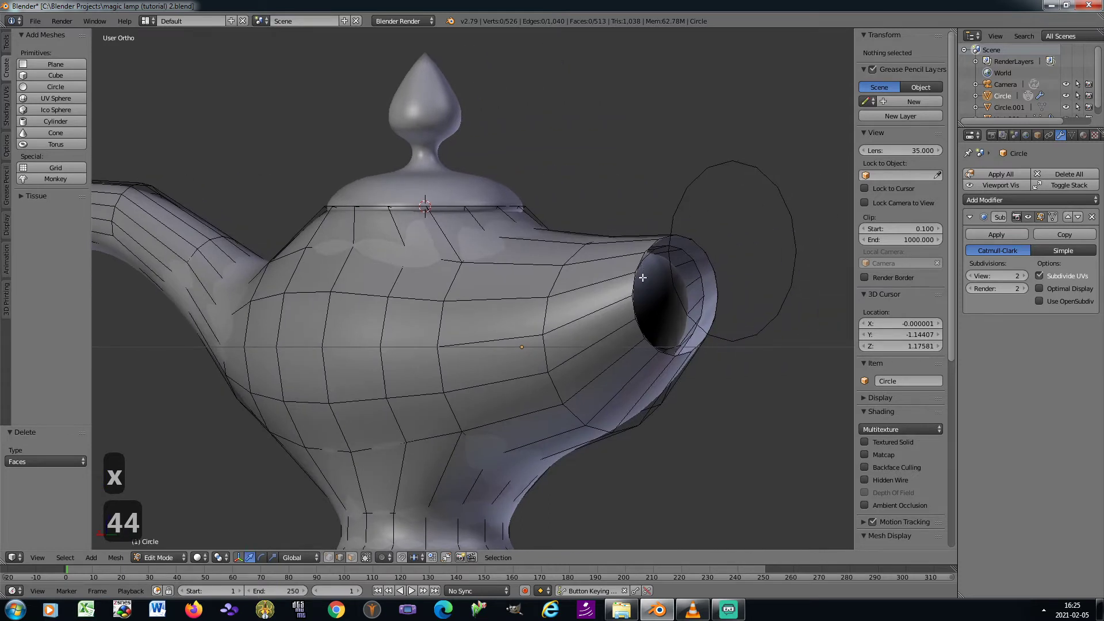
{"action": "right_click", "coordinate": [653, 340], "text": "alt"}
{"action": "key", "text": "ctrl+e"}
{"action": "left_click", "coordinate": [714, 423]}
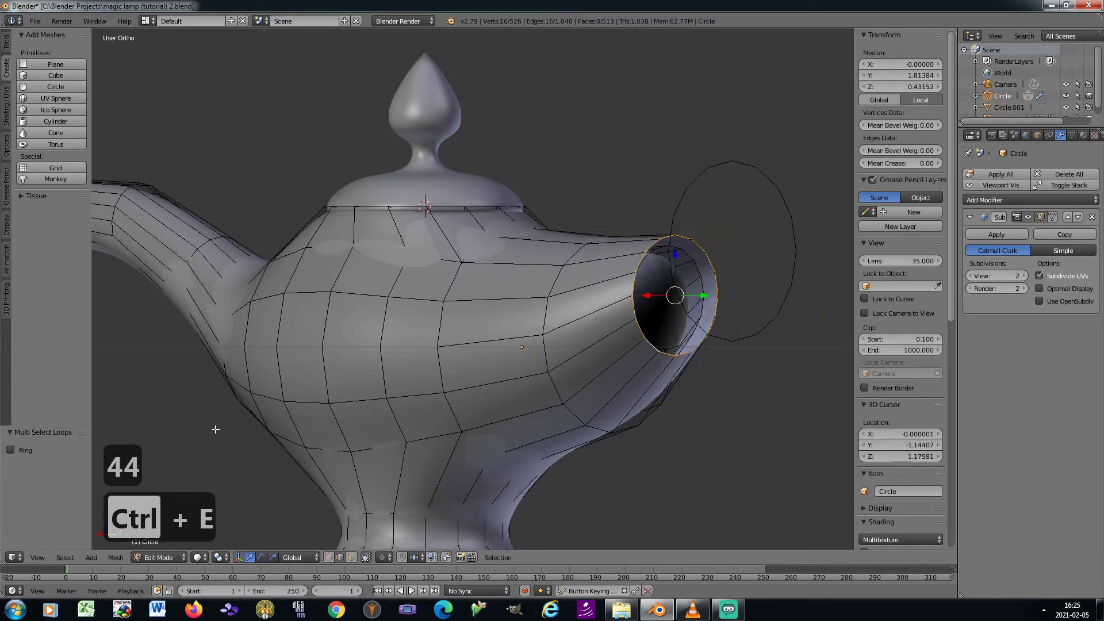
{"action": "left_click", "coordinate": [114, 557]}
{"action": "mouse_move", "coordinate": [167, 384]}
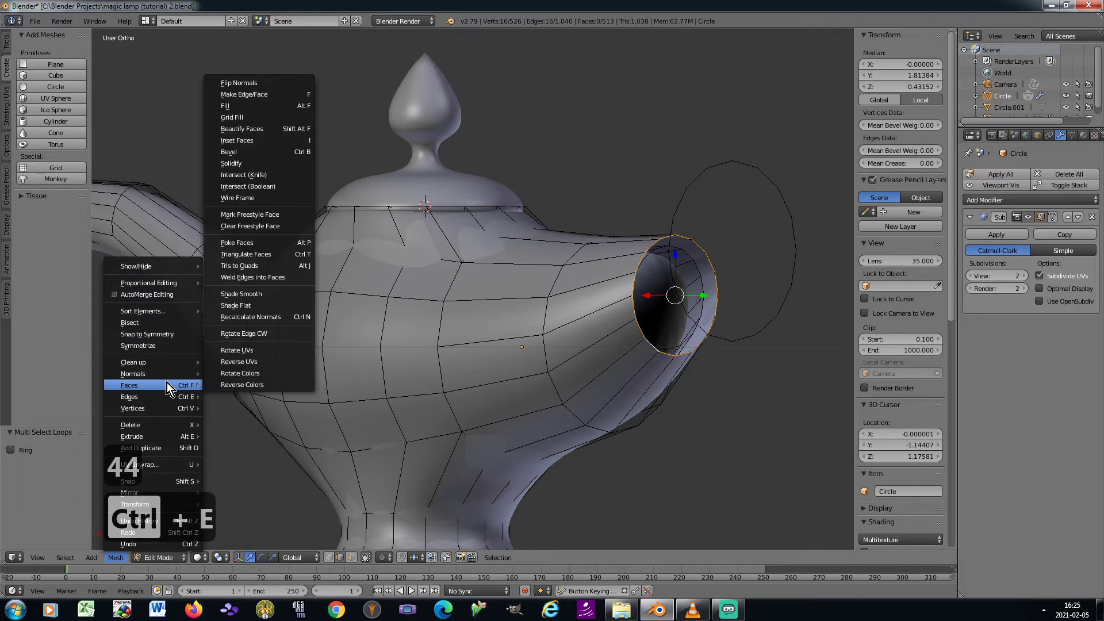
{"action": "left_click", "coordinate": [271, 118]}
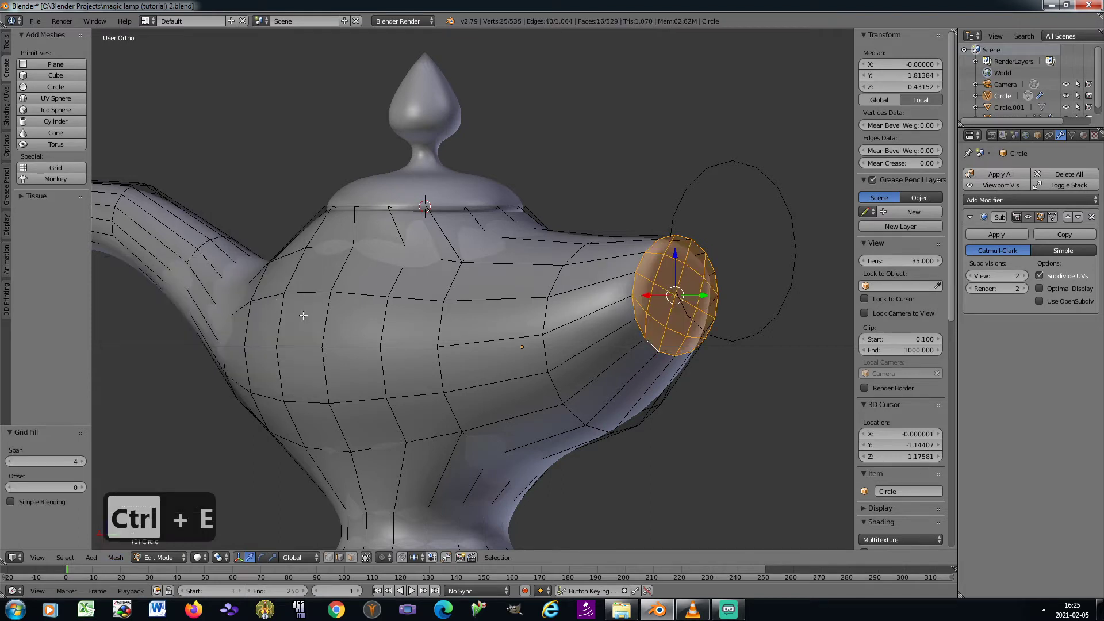
{"action": "left_click", "coordinate": [83, 488]}
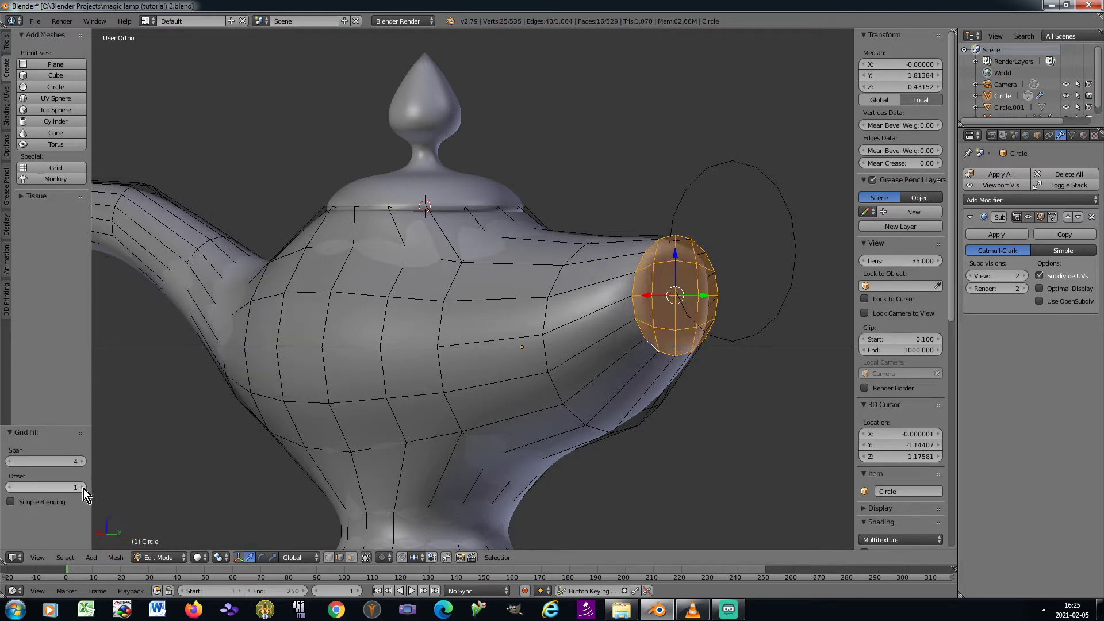
Flatten the three upper inner vertices of the end cap's grid into a level row by scaling them to 0 along Z
{"action": "key", "text": "KP_6"}
{"action": "key", "text": "KP_6"}
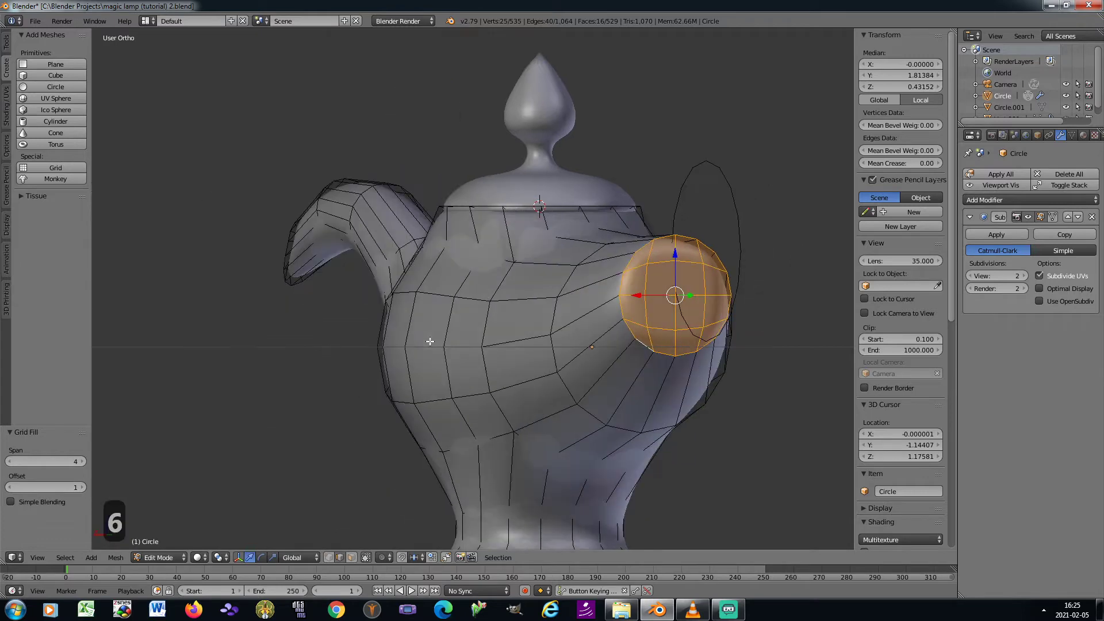
{"action": "scroll", "coordinate": [723, 275], "scroll_direction": "up", "scroll_amount": 3}
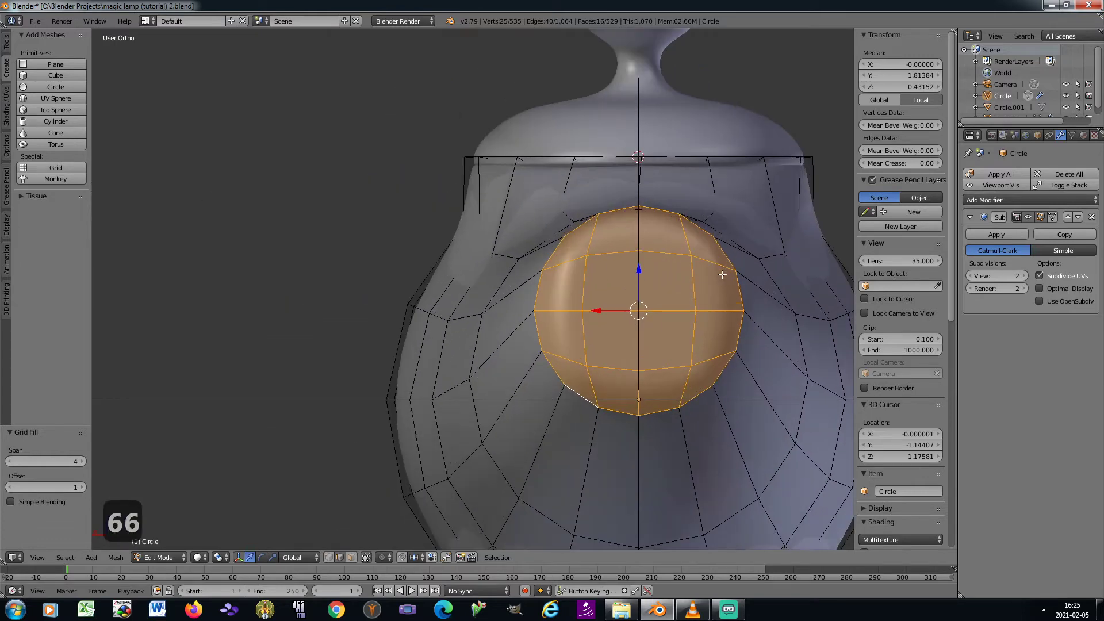
{"action": "middle_click_drag", "start_coordinate": [755, 262], "coordinate": [584, 326], "text": "shift"}
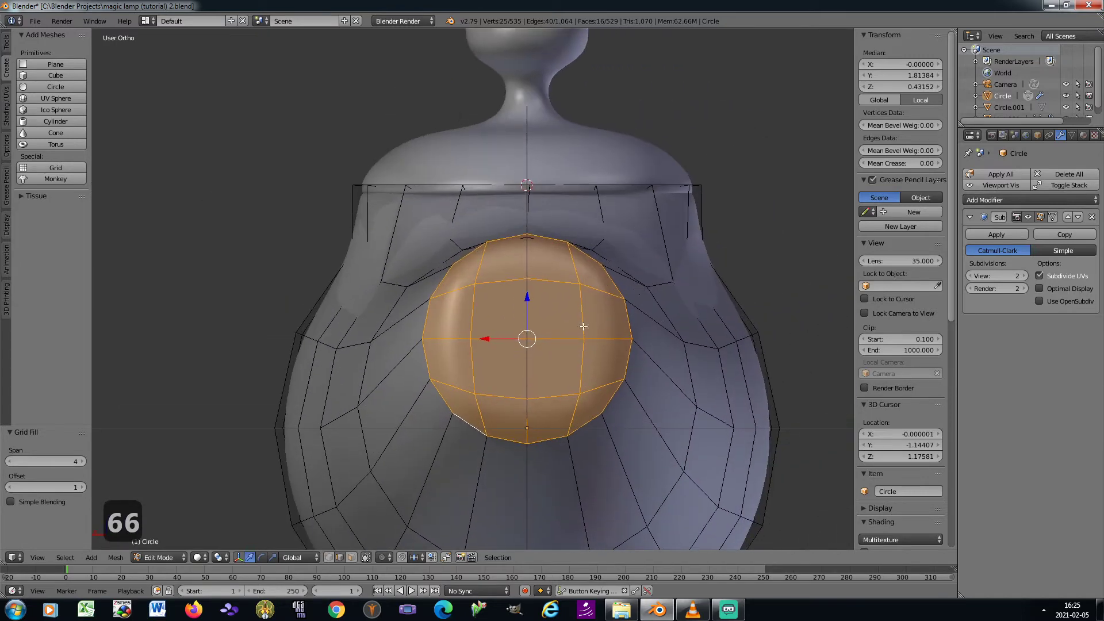
{"action": "left_click", "coordinate": [330, 558]}
{"action": "scroll", "coordinate": [504, 277], "scroll_direction": "up", "scroll_amount": 1}
{"action": "right_click", "coordinate": [473, 286]}
{"action": "right_click", "coordinate": [532, 280], "text": "shift"}
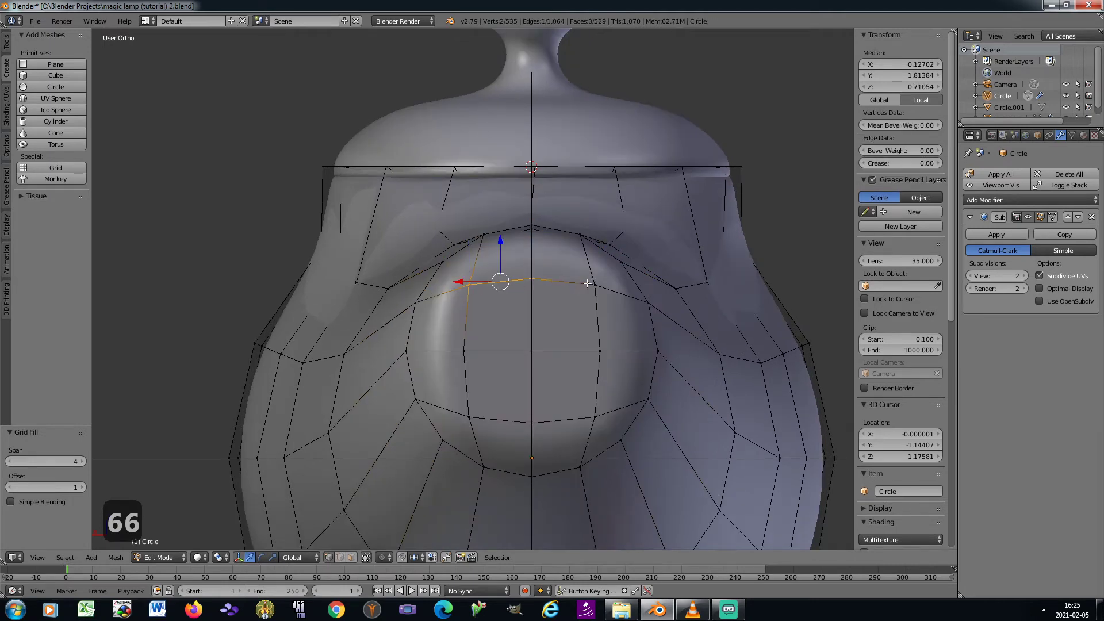
{"action": "right_click", "coordinate": [588, 283], "text": "shift"}
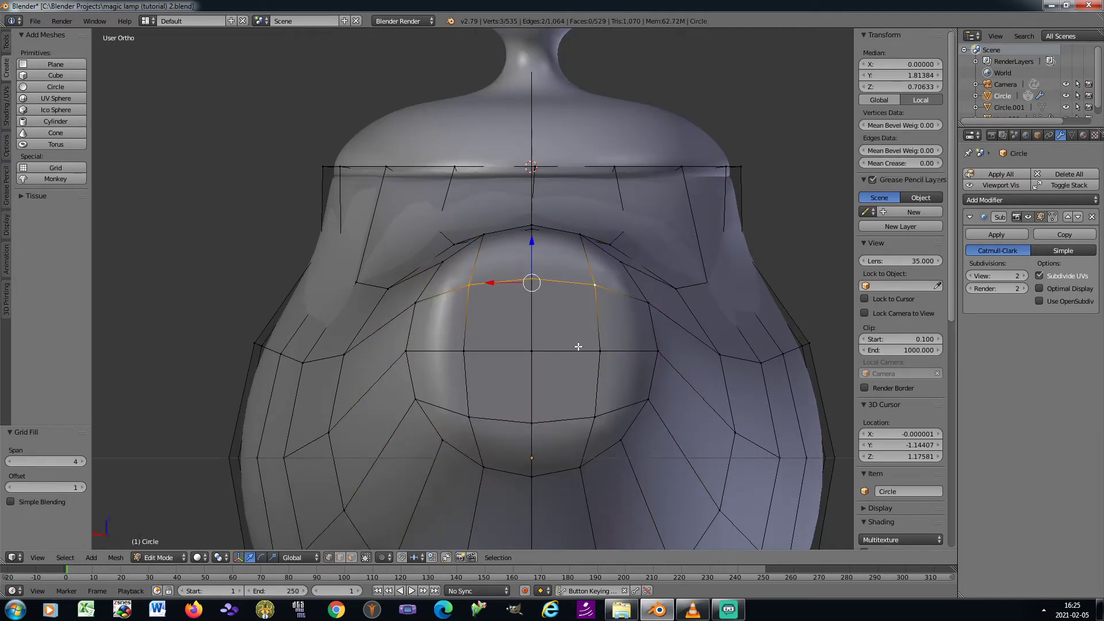
{"action": "key", "text": "s"}
{"action": "key", "text": "z"}
{"action": "key", "text": "0"}
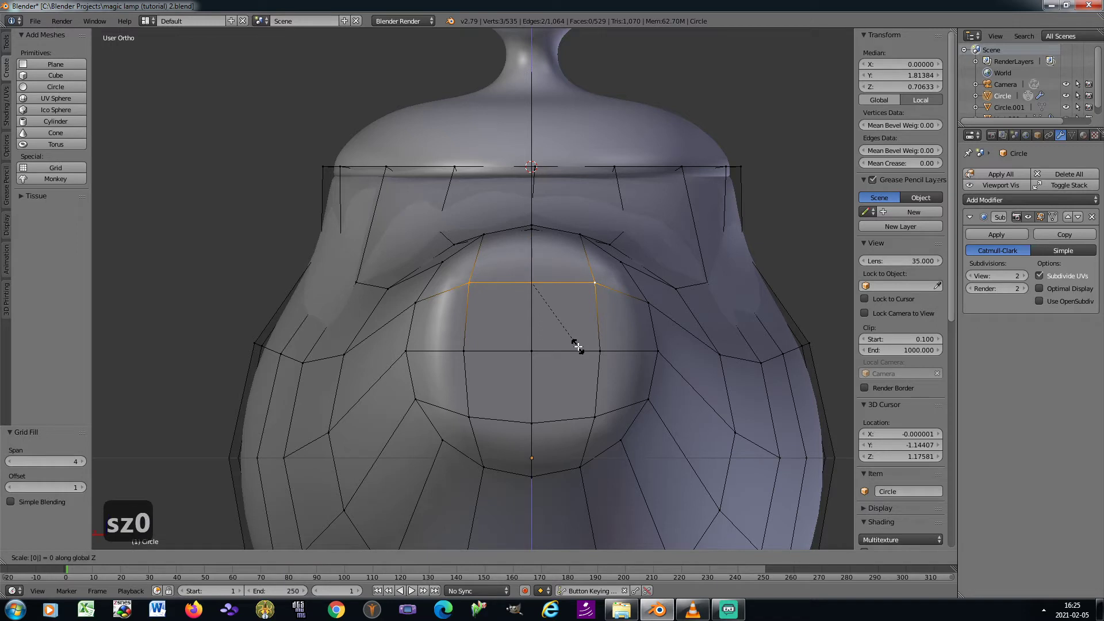
{"action": "key", "text": "Return"}
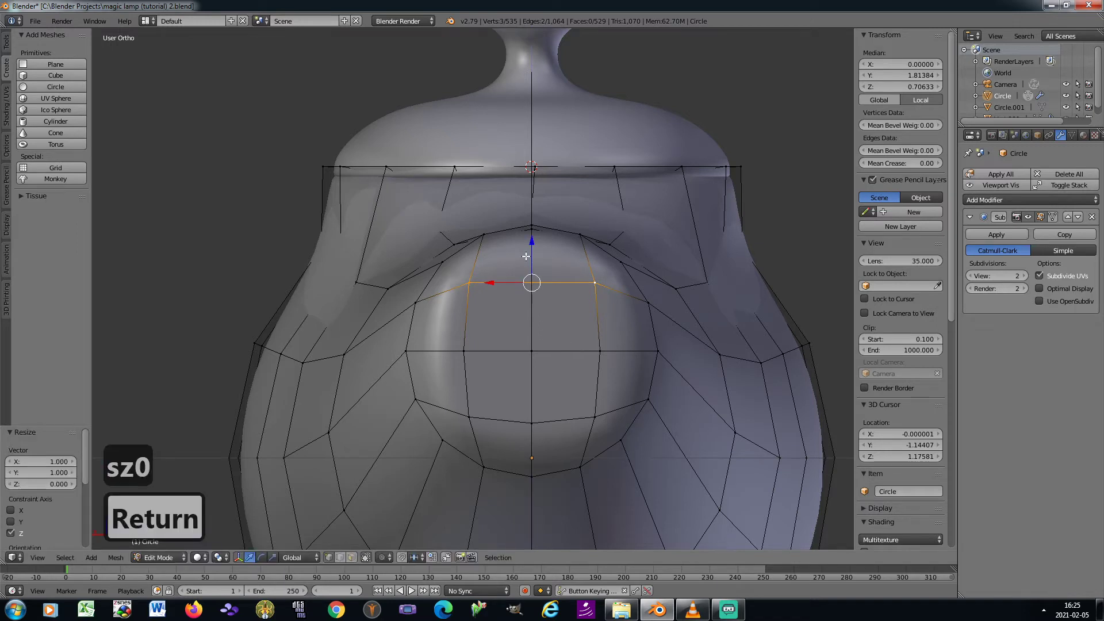
Lower the top centre vertex of the end cap's rim about 0.033 along Z to level it with its neighbours
{"action": "scroll", "coordinate": [525, 250], "scroll_direction": "up", "scroll_amount": 1}
{"action": "right_click", "coordinate": [534, 220]}
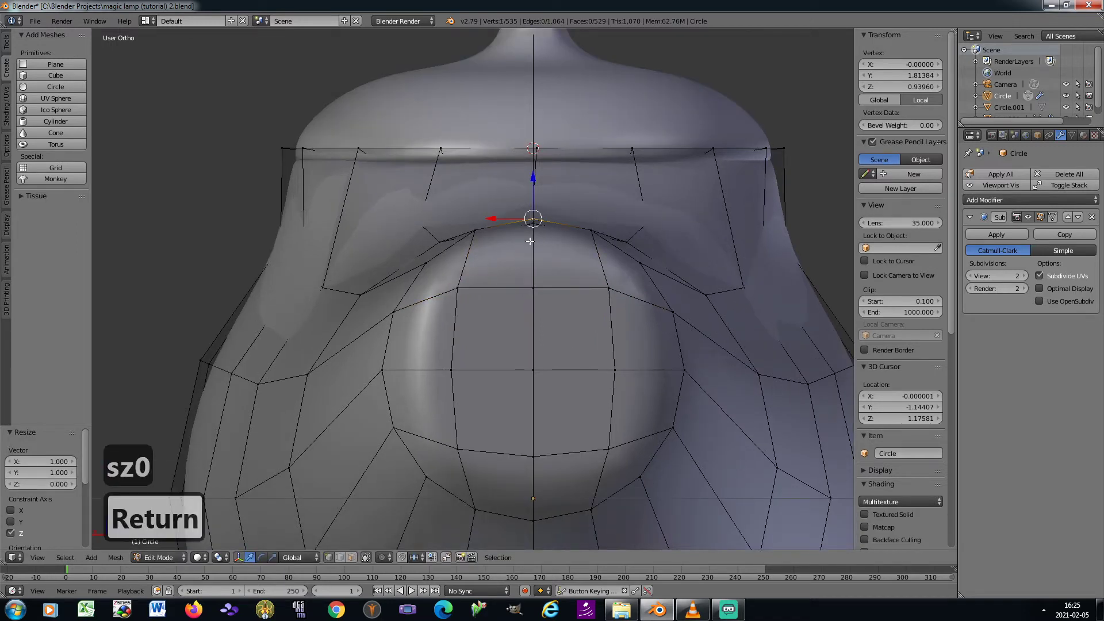
{"action": "key", "text": "g"}
{"action": "key", "text": "z"}
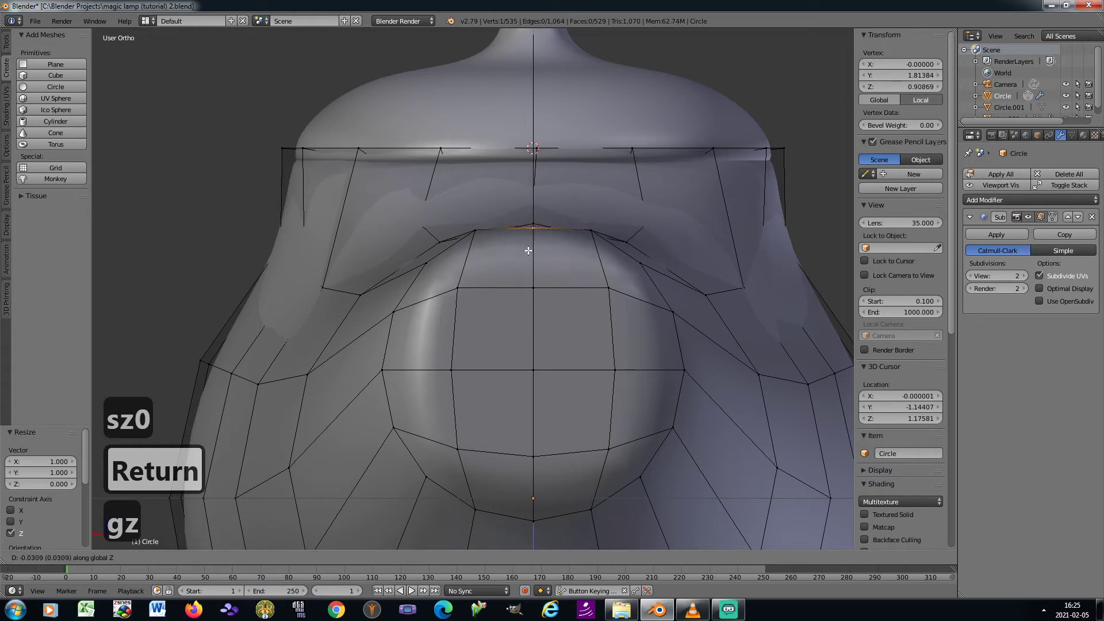
{"action": "left_click", "coordinate": [528, 252]}
Scale the two outer vertices of the cap's upper inner row to about 0.775 along X, under the rim vertices above them
{"action": "right_click", "coordinate": [457, 287]}
{"action": "right_click", "coordinate": [599, 292], "text": "shift"}
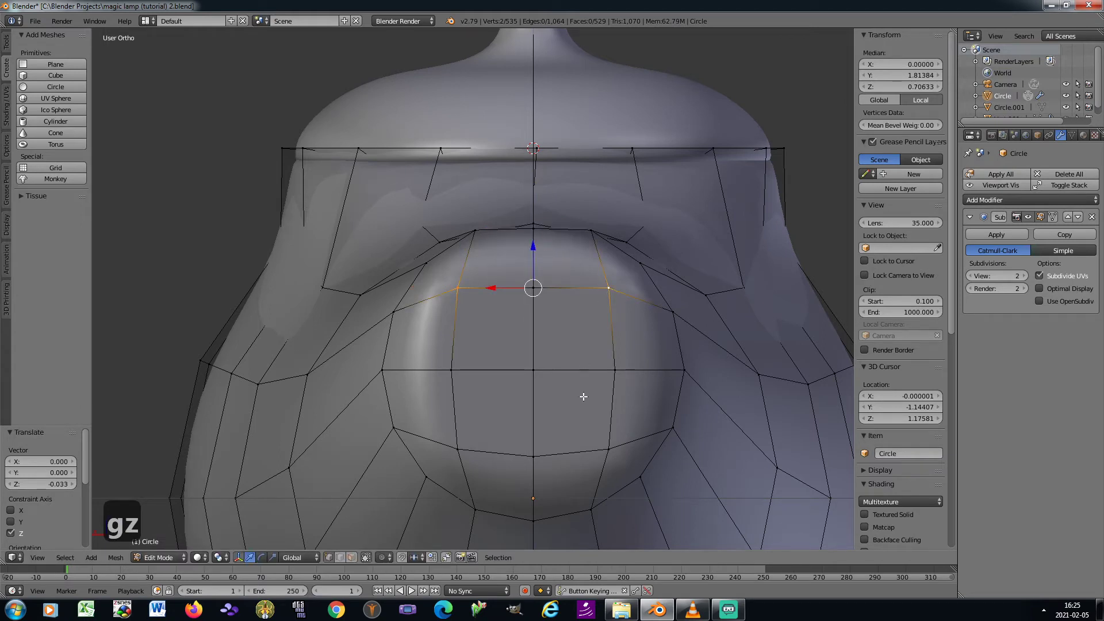
{"action": "key", "text": "s"}
{"action": "key", "text": "x"}
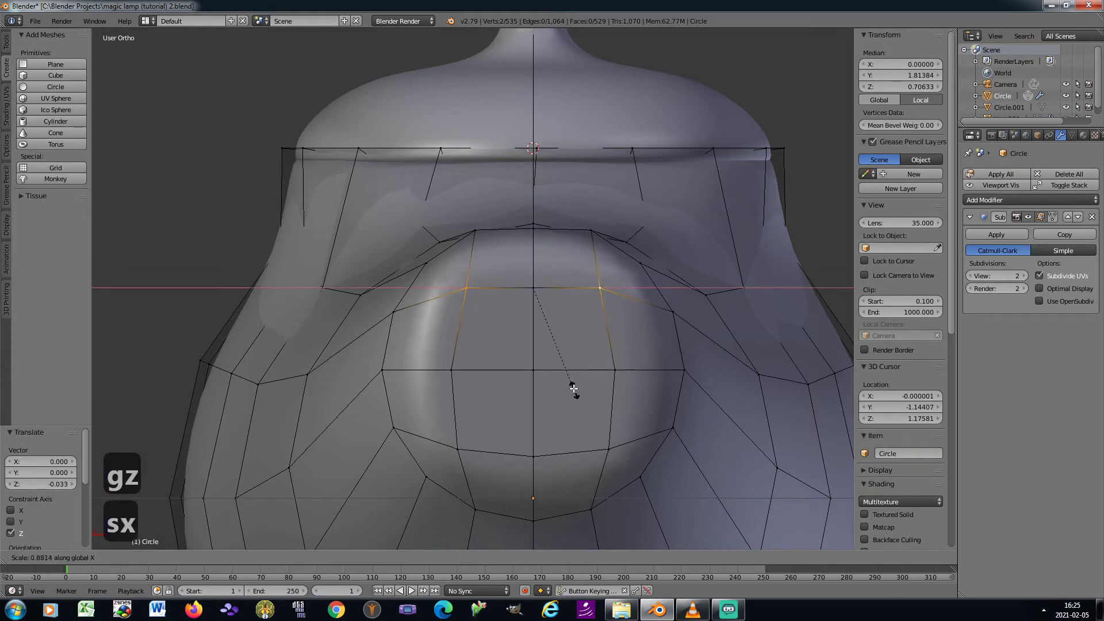
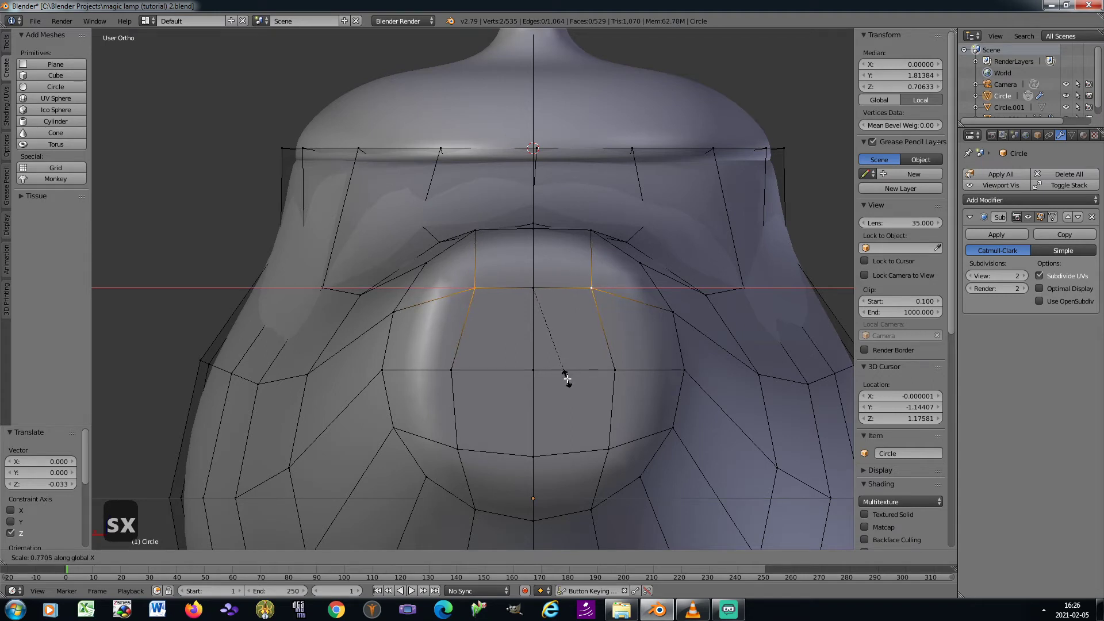
{"action": "left_click", "coordinate": [567, 380]}
Select the two middle faces at the top of the end cap's grid
{"action": "left_click", "coordinate": [352, 558]}
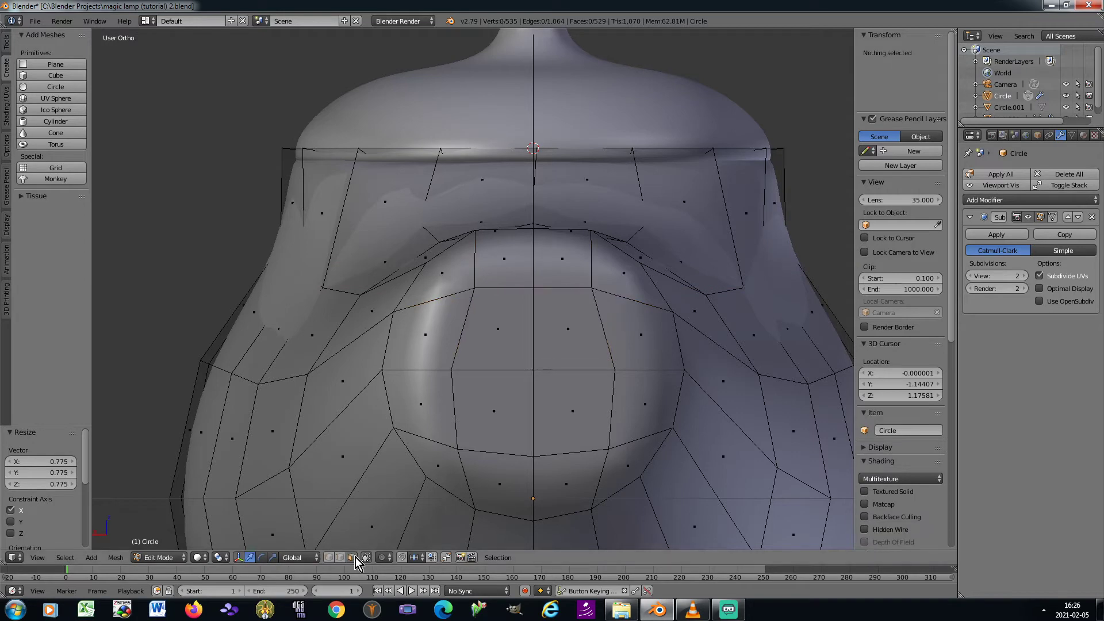
{"action": "right_click", "coordinate": [504, 259]}
{"action": "right_click", "coordinate": [563, 266], "text": "shift"}
Move the guide circle about 0.14 along Y away from the body and slightly upward, as seen from the side
{"action": "scroll", "coordinate": [563, 266], "scroll_direction": "down", "scroll_amount": 4}
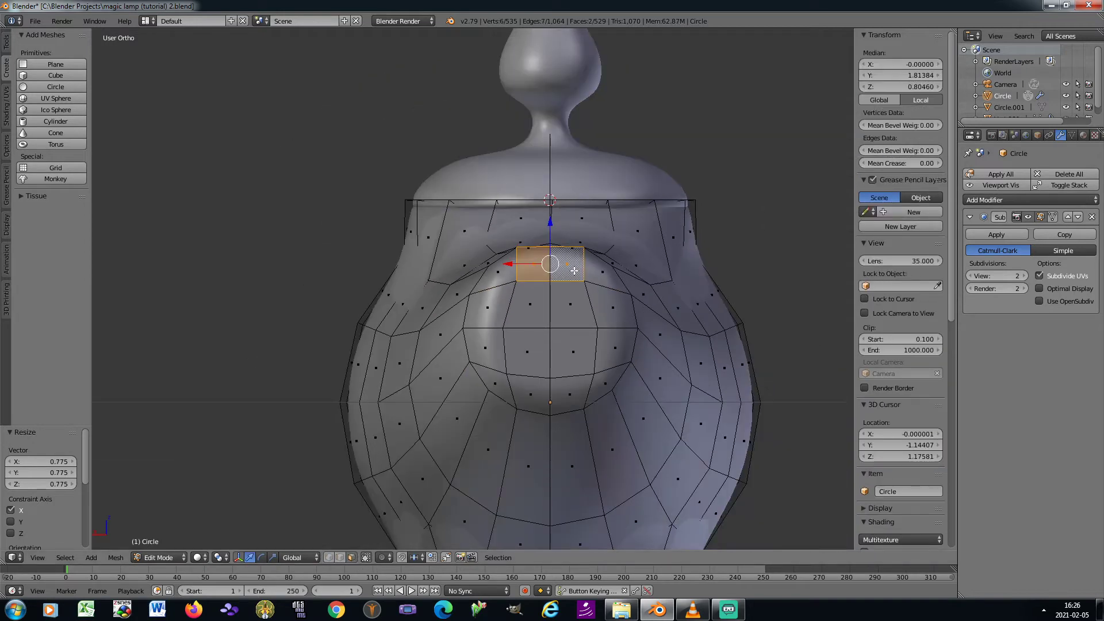
{"action": "key", "text": "KP_4"}
{"action": "key", "text": "KP_4"}
{"action": "key", "text": "KP_4"}
{"action": "key", "text": "KP_4"}
{"action": "scroll", "coordinate": [574, 270], "scroll_direction": "up", "scroll_amount": 6}
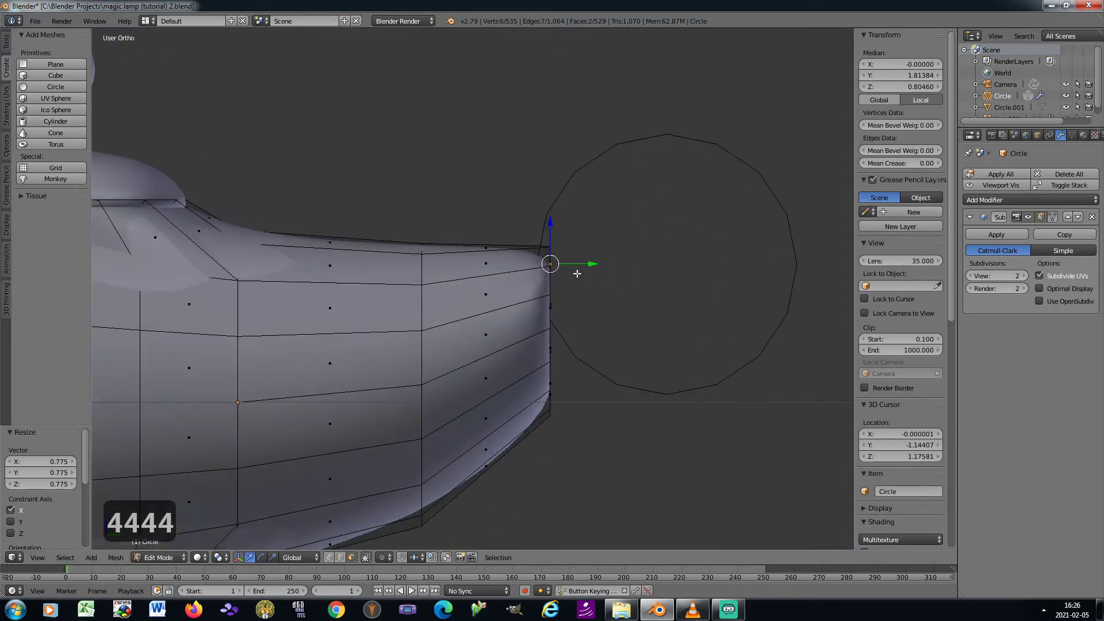
{"action": "key", "text": "Tab"}
{"action": "right_click", "coordinate": [599, 366]}
{"action": "key", "text": "g"}
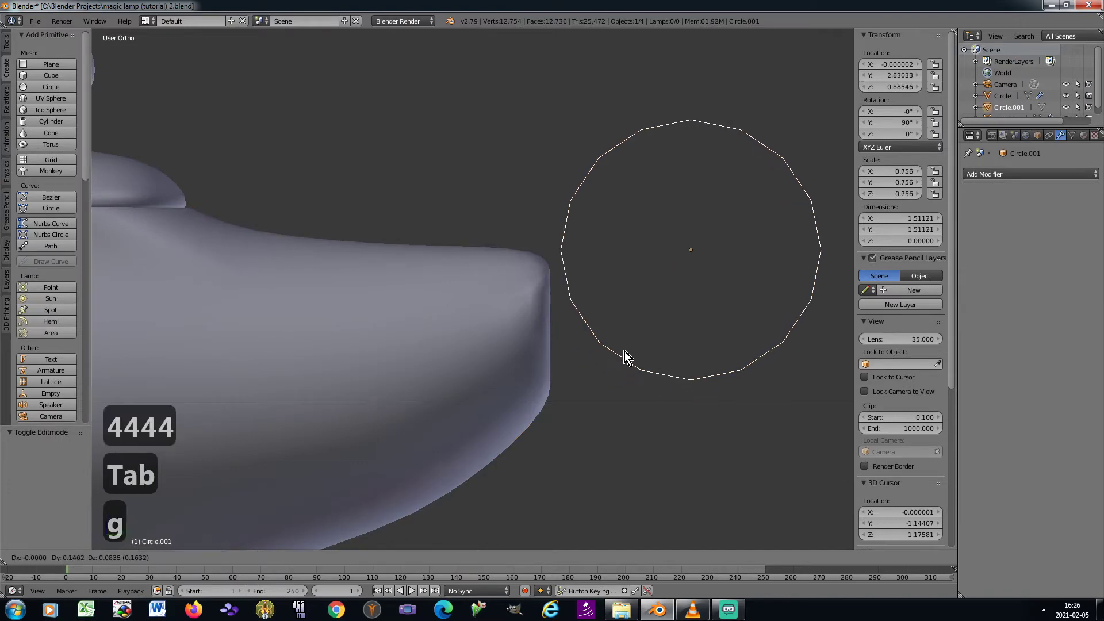
{"action": "left_click", "coordinate": [624, 357]}
Extrude the cap's two selected top faces about 0.14 toward the guide circle, raise them about 0.067 and tilt them about 45° upward
{"action": "right_click", "coordinate": [493, 348]}
{"action": "key", "text": "Tab"}
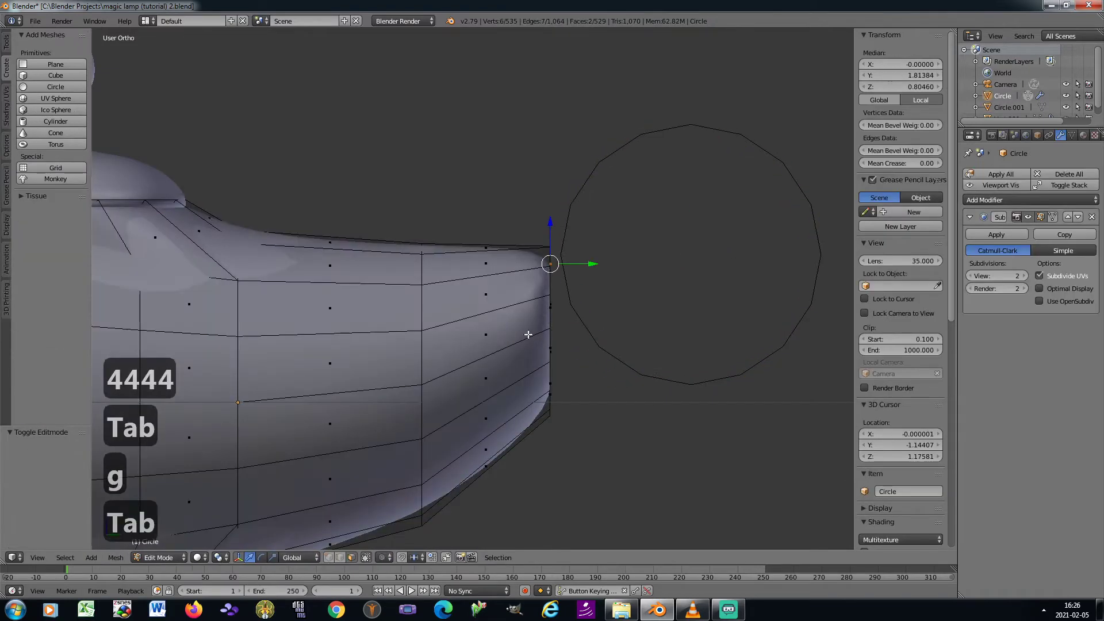
{"action": "key", "text": "e"}
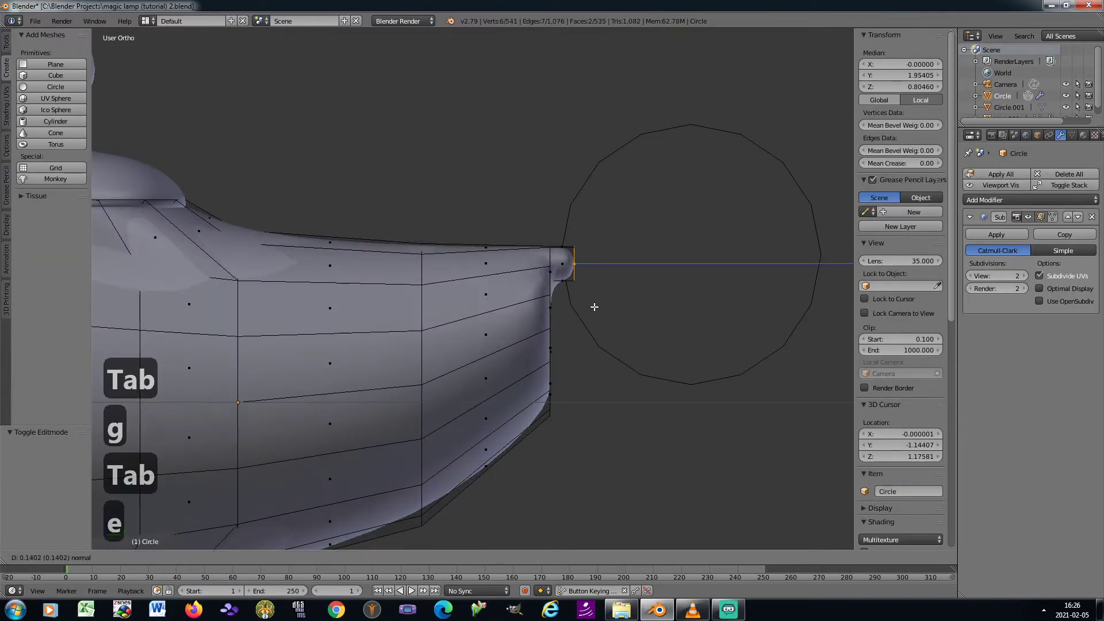
{"action": "left_click", "coordinate": [594, 306]}
{"action": "key", "text": "g"}
{"action": "left_click", "coordinate": [592, 296]}
{"action": "key", "text": "r"}
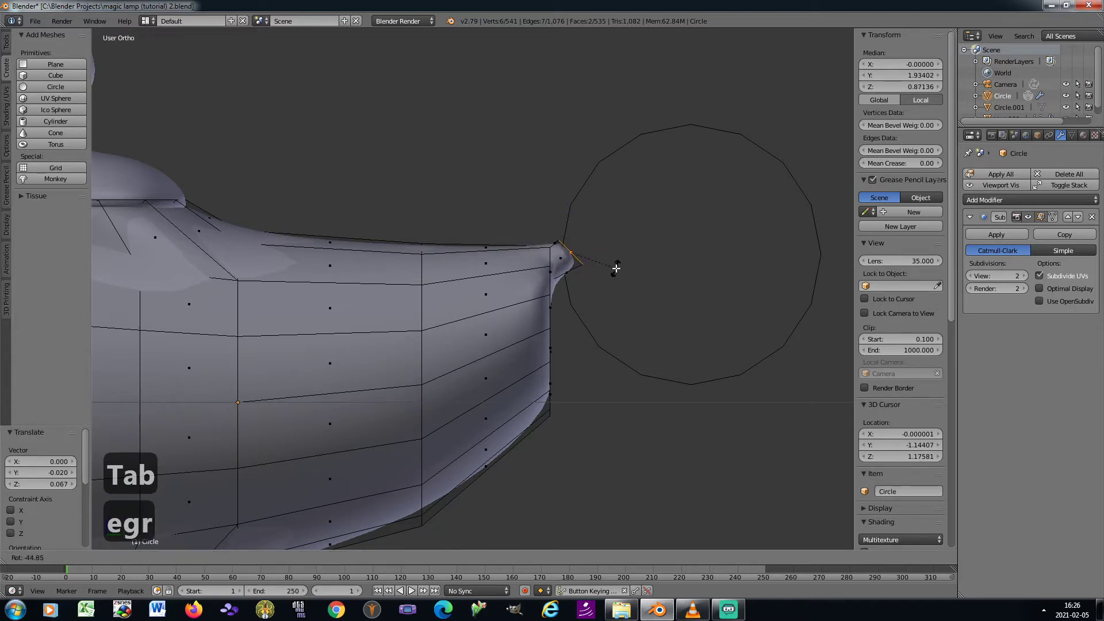
{"action": "left_click", "coordinate": [615, 270]}
{"action": "key", "text": "Tab"}
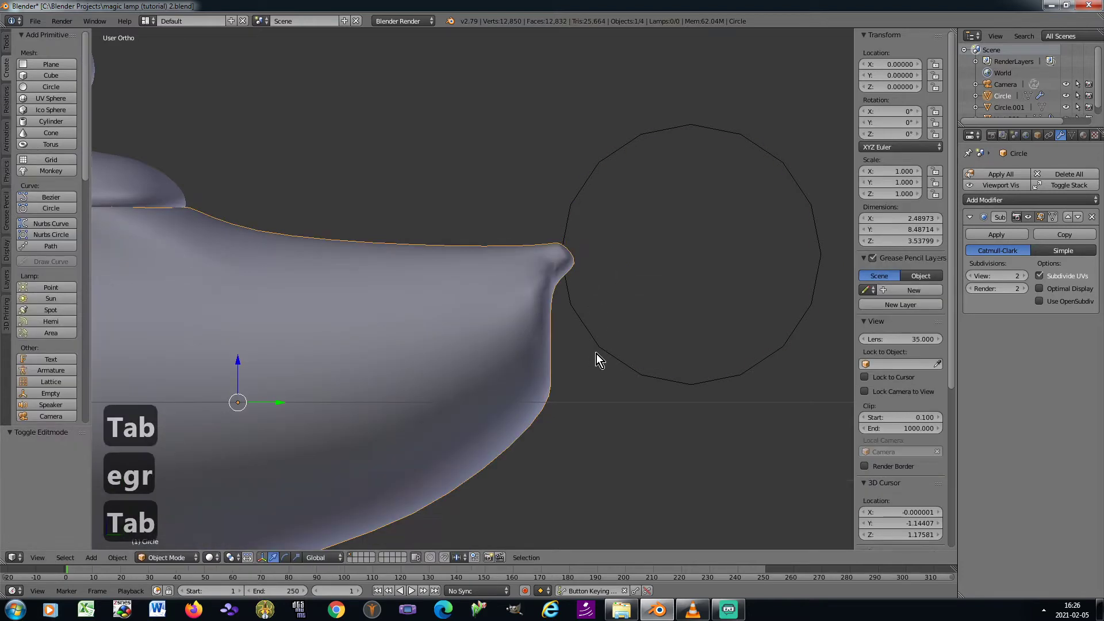
Move the guide circle slightly farther from the body and up so its near edge meets the extruded stub's tip
{"action": "right_click", "coordinate": [601, 352]}
{"action": "key", "text": "g"}
{"action": "left_click", "coordinate": [611, 346]}
{"action": "key", "text": "Tab"}
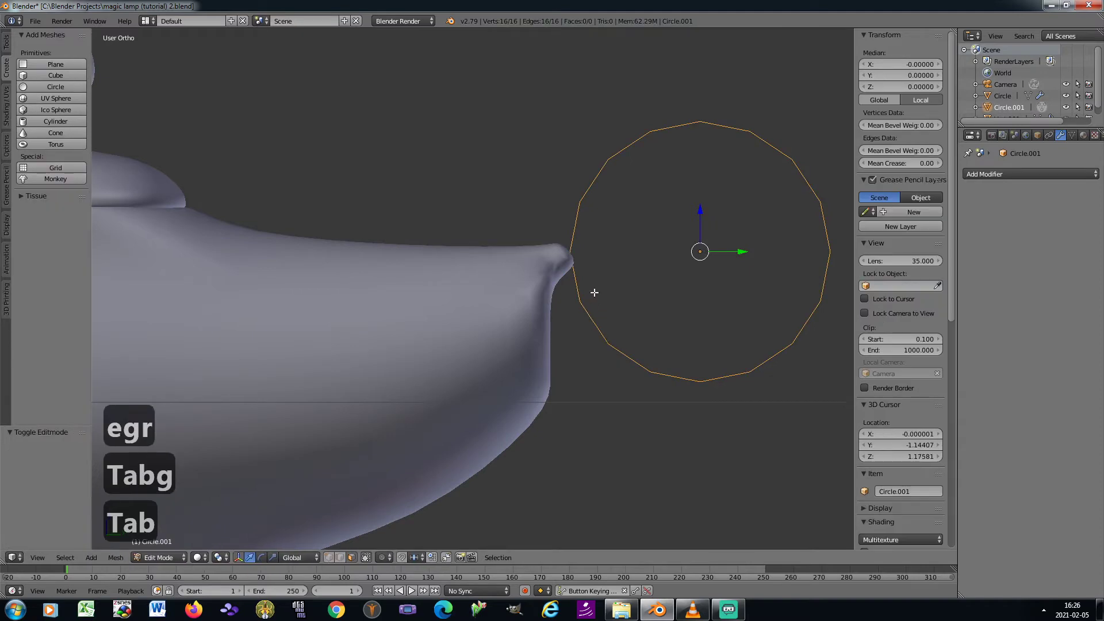
{"action": "key", "text": "Tab"}
Extrude the stub's end faces up the body side of the guide circle, shift them onto its outline and rotate them about 22° steeper
{"action": "right_click", "coordinate": [537, 281]}
{"action": "key", "text": "Tab"}
{"action": "key", "text": "e"}
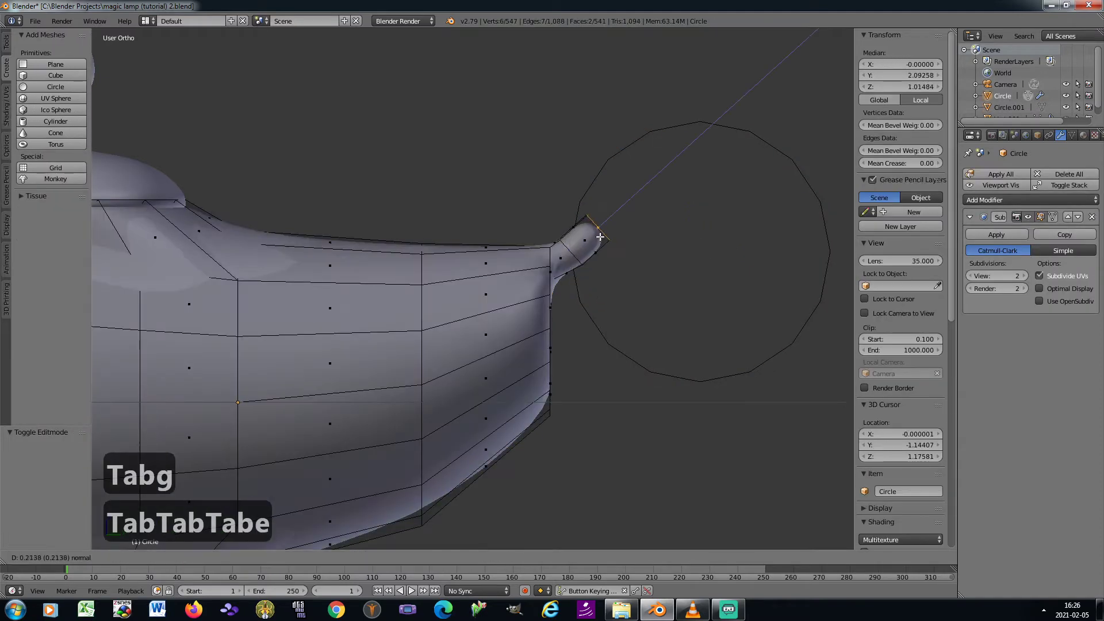
{"action": "left_click", "coordinate": [625, 268]}
{"action": "key", "text": "g"}
{"action": "left_click", "coordinate": [610, 243]}
{"action": "key", "text": "r"}
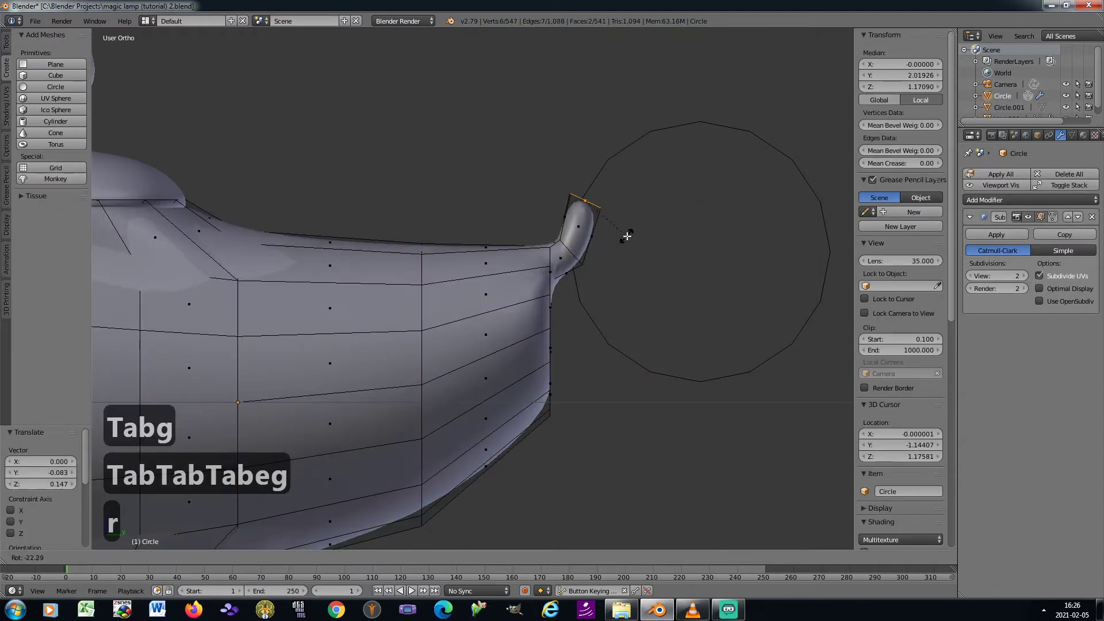
{"action": "left_click", "coordinate": [621, 241]}
Extrude another handle segment up the circle's body side, nudge it 0.017 along Y and -0.023 along Z, and rotate its end along the curve
{"action": "key", "text": "e"}
{"action": "left_click", "coordinate": [649, 203]}
{"action": "key", "text": "g"}
{"action": "left_click", "coordinate": [651, 205]}
{"action": "key", "text": "r"}
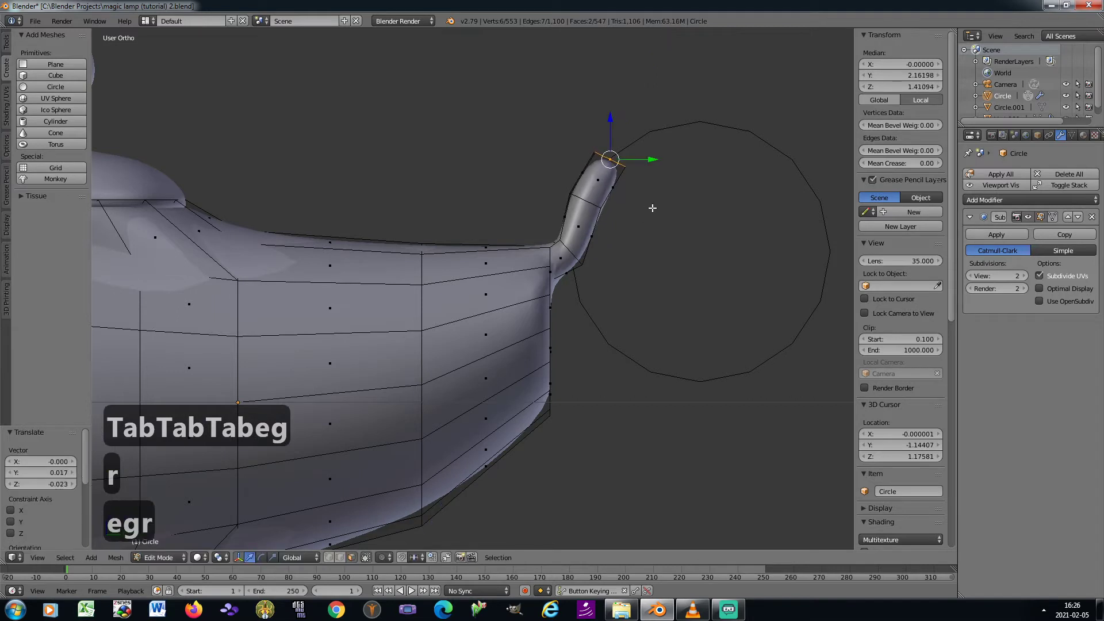
{"action": "left_click", "coordinate": [625, 213]}
Extrude the handle 0.287 toward the circle's top, nudge the end onto the outline and rotate it about 21.3°
{"action": "key", "text": "e"}
{"action": "left_click", "coordinate": [658, 198]}
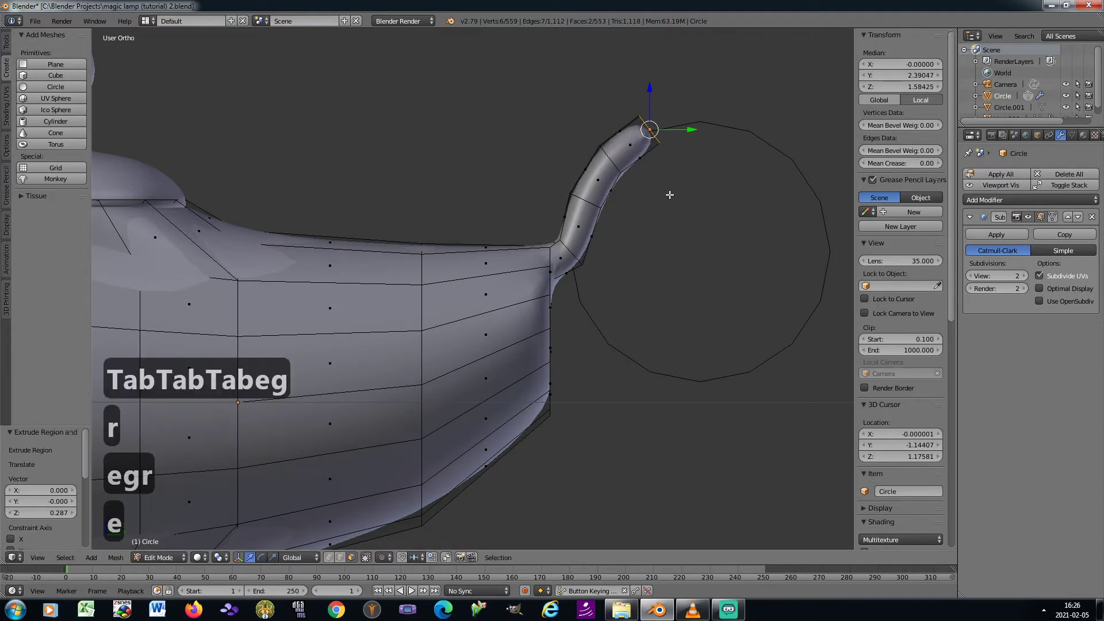
{"action": "key", "text": "g"}
{"action": "left_click", "coordinate": [668, 201]}
{"action": "key", "text": "r"}
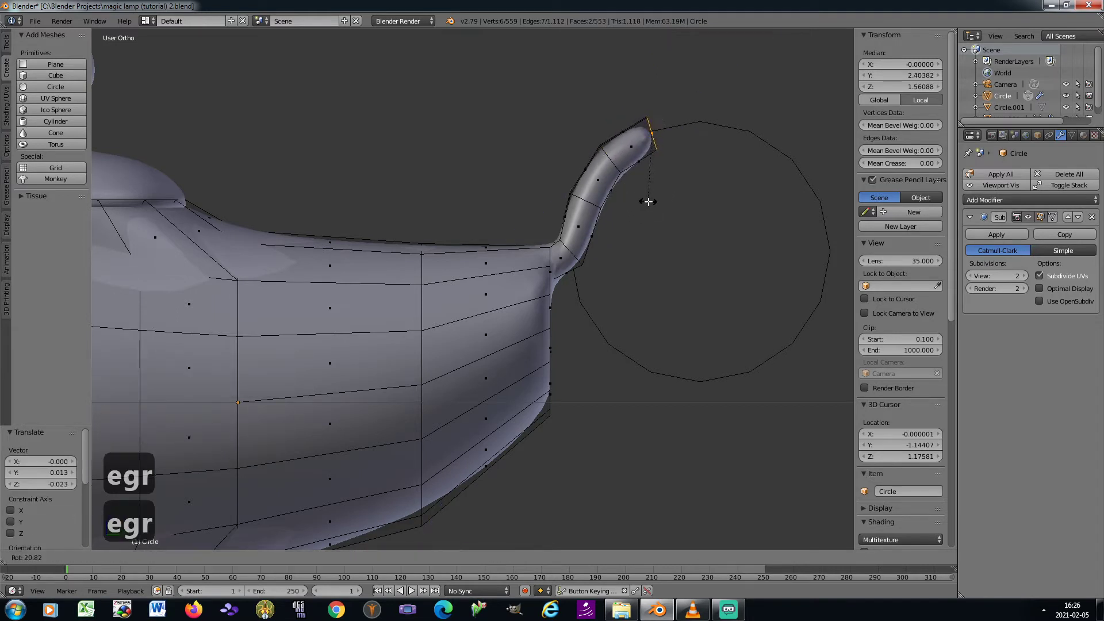
{"action": "left_click", "coordinate": [653, 201]}
Extrude the handle about 0.29 to the circle's topmost point, lower the end 0.037 and rotate it about 17° until it stands vertical
{"action": "middle_click_drag", "start_coordinate": [648, 200], "coordinate": [534, 224], "text": "shift"}
{"action": "key", "text": "e"}
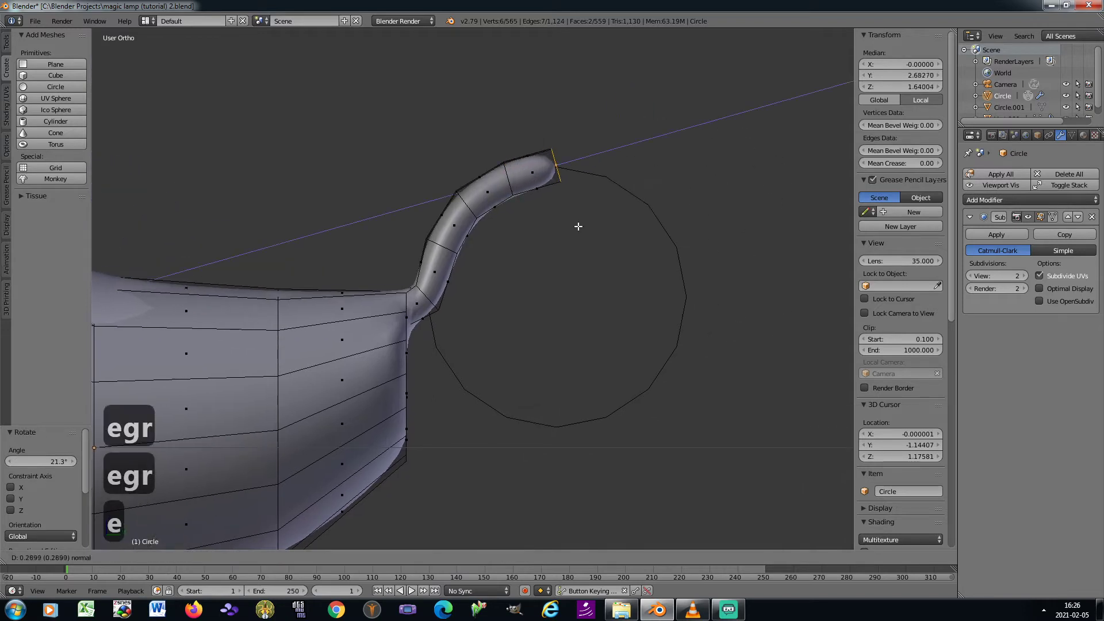
{"action": "left_click", "coordinate": [576, 227]}
{"action": "key", "text": "g"}
{"action": "left_click", "coordinate": [576, 233]}
{"action": "key", "text": "r"}
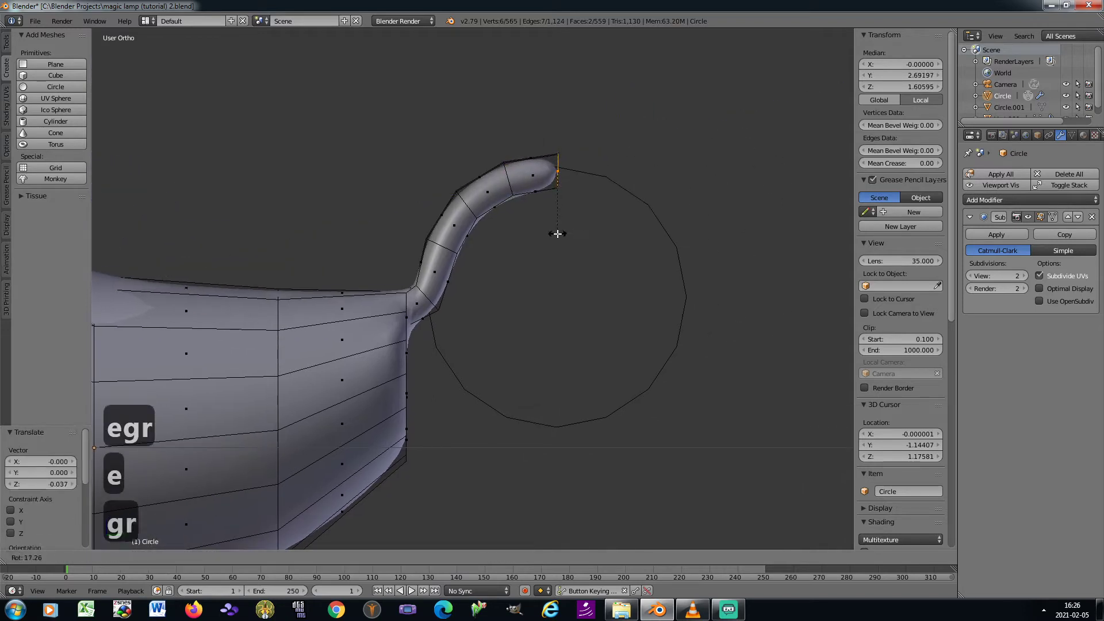
{"action": "left_click", "coordinate": [557, 233]}
Extrude the handle 0.291 past the circle's top, lower the end onto the outline and rotate it 24.8°
{"action": "key", "text": "e"}
{"action": "left_click", "coordinate": [618, 233]}
{"action": "key", "text": "g"}
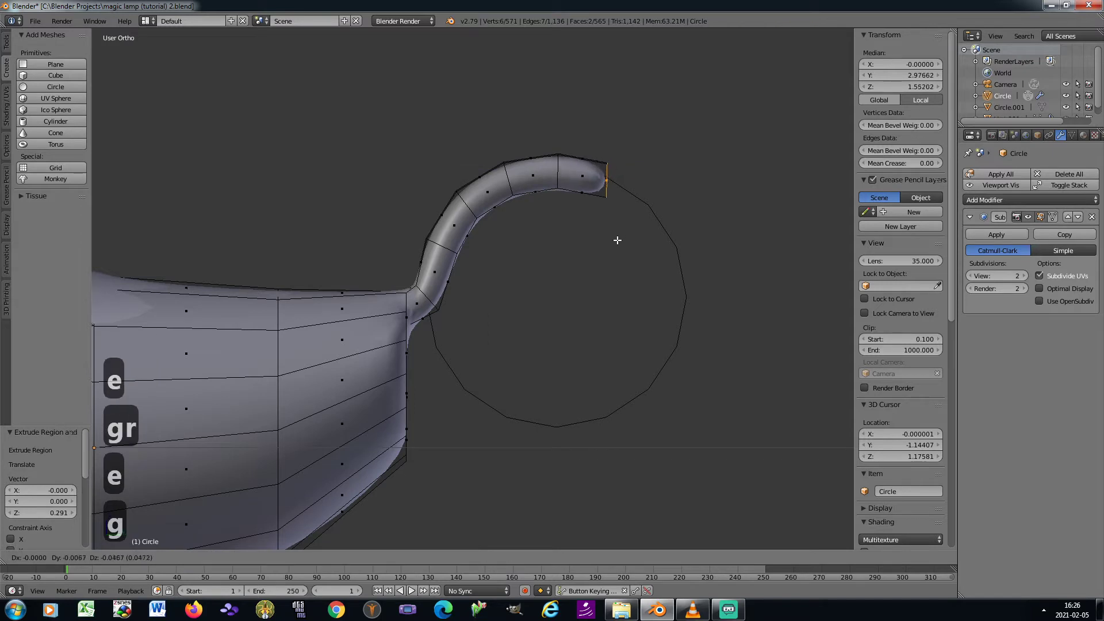
{"action": "left_click", "coordinate": [616, 240]}
{"action": "key", "text": "r"}
{"action": "left_click", "coordinate": [598, 239]}
Extrude the next segment about 0.24 down the circle's outer shoulder, shift its end -0.017 in Y and -0.037 in Z, and rotate it inward
{"action": "key", "text": "e"}
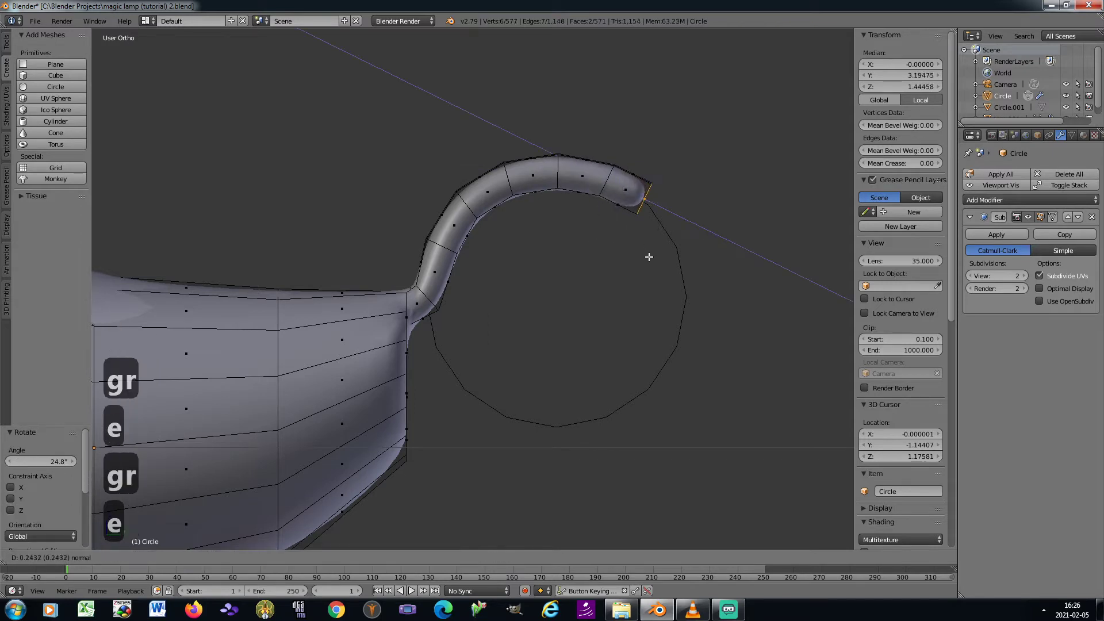
{"action": "left_click", "coordinate": [650, 260]}
{"action": "key", "text": "g"}
{"action": "left_click", "coordinate": [649, 268]}
{"action": "key", "text": "r"}
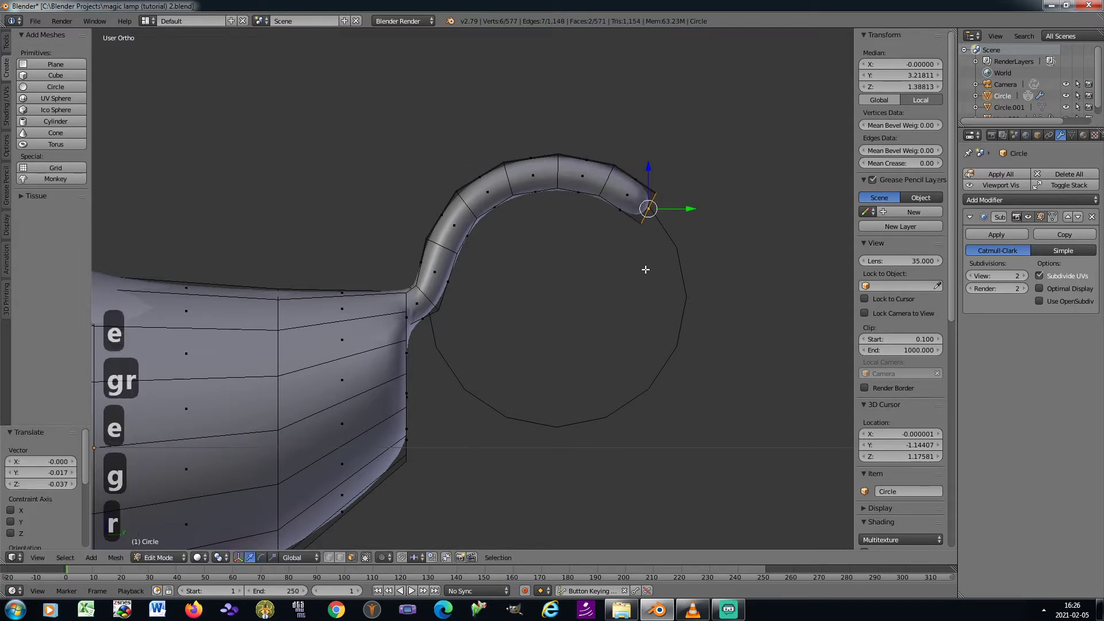
{"action": "left_click", "coordinate": [636, 265]}
Extrude the handle 0.275 down the circle's upper outer side, pull the end in onto the outline and rotate it 22.6°
{"action": "key", "text": "e"}
{"action": "left_click", "coordinate": [656, 305]}
{"action": "key", "text": "g"}
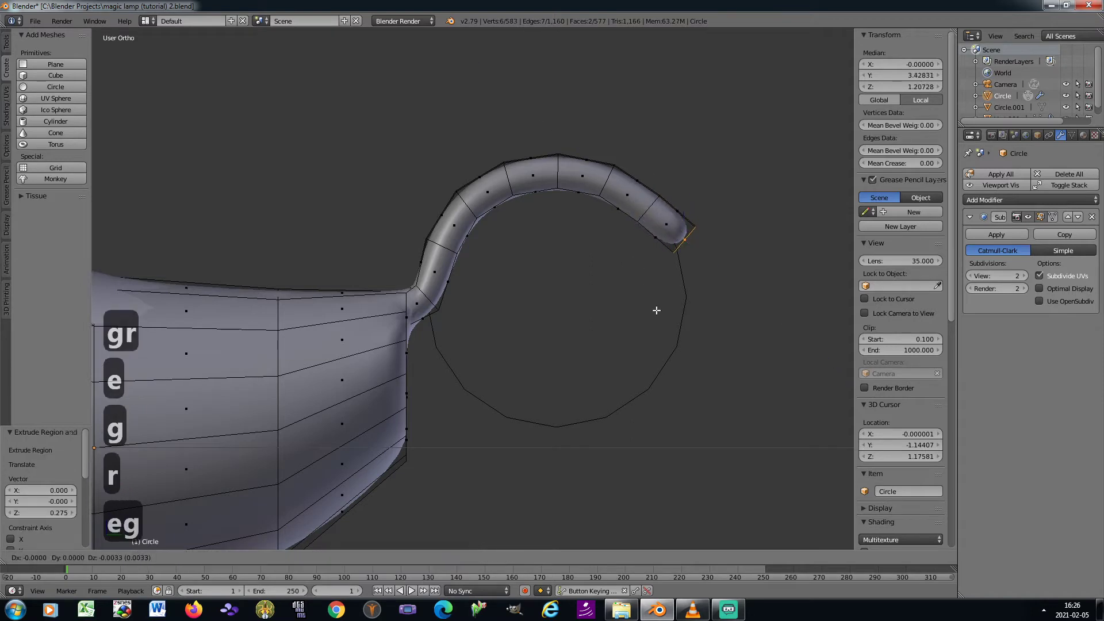
{"action": "left_click", "coordinate": [645, 322]}
{"action": "key", "text": "r"}
{"action": "left_click", "coordinate": [627, 310]}
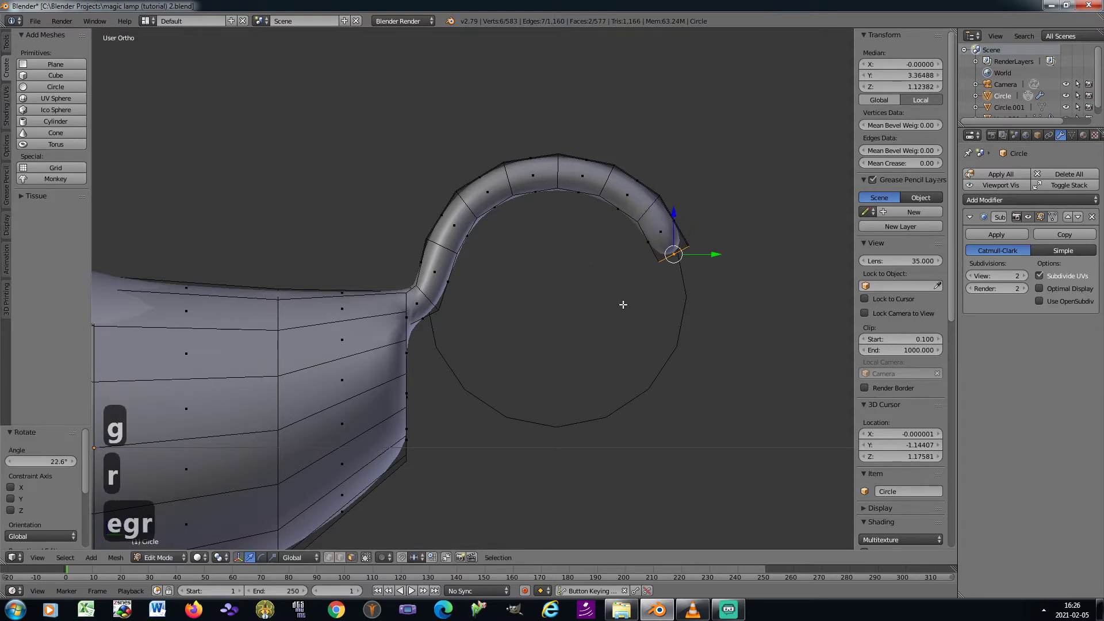
Extrude a segment to the circle's outermost point, shift its end -0.060 in Y and -0.033 in Z, and rotate it 28.3°
{"action": "key", "text": "e"}
{"action": "left_click", "coordinate": [635, 340]}
{"action": "key", "text": "g"}
{"action": "left_click", "coordinate": [624, 355]}
{"action": "key", "text": "r"}
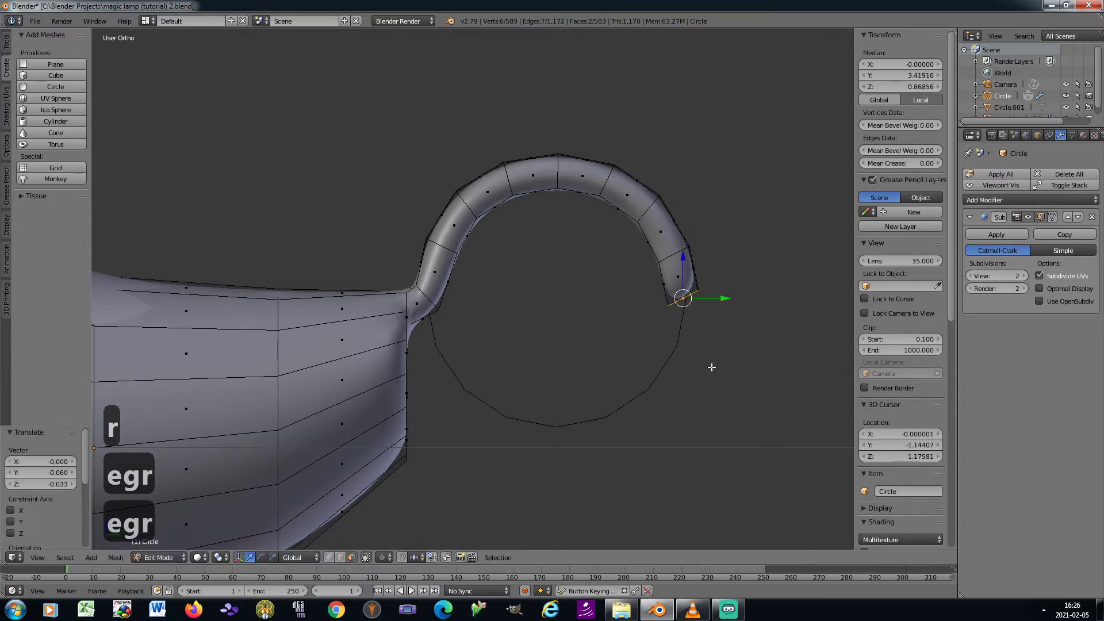
{"action": "left_click", "coordinate": [680, 348]}
Extrude the handle about 0.26 below the circle's outermost point, shift the end -0.060 in Y and -0.023 in Z, and rotate it about 20°
{"action": "key", "text": "e"}
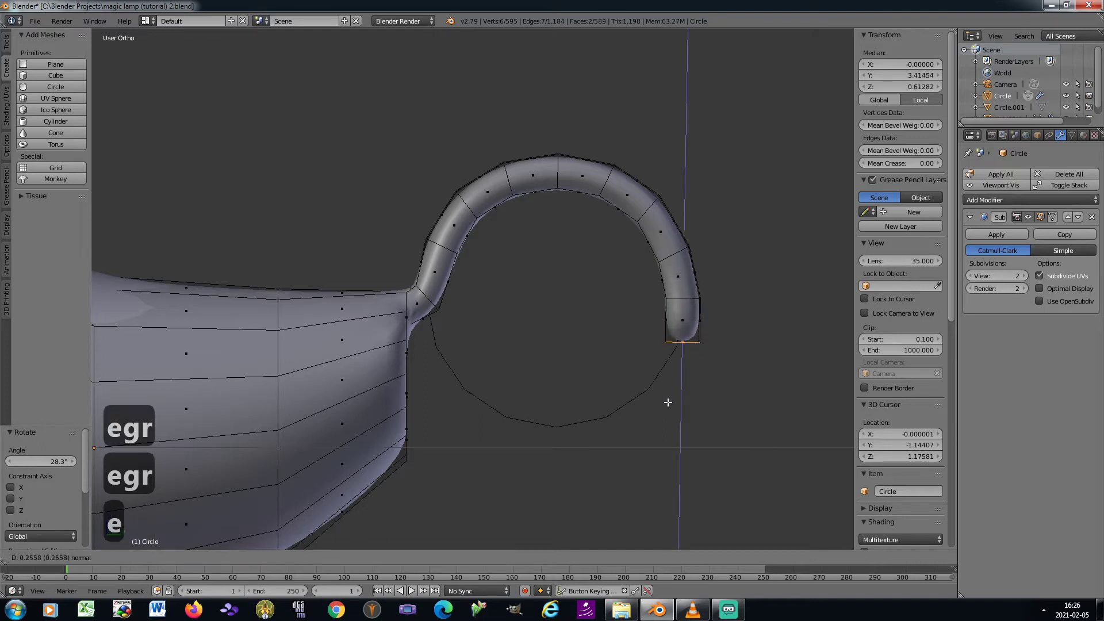
{"action": "left_click", "coordinate": [665, 402]}
{"action": "key", "text": "g"}
{"action": "left_click", "coordinate": [684, 420]}
{"action": "key", "text": "r"}
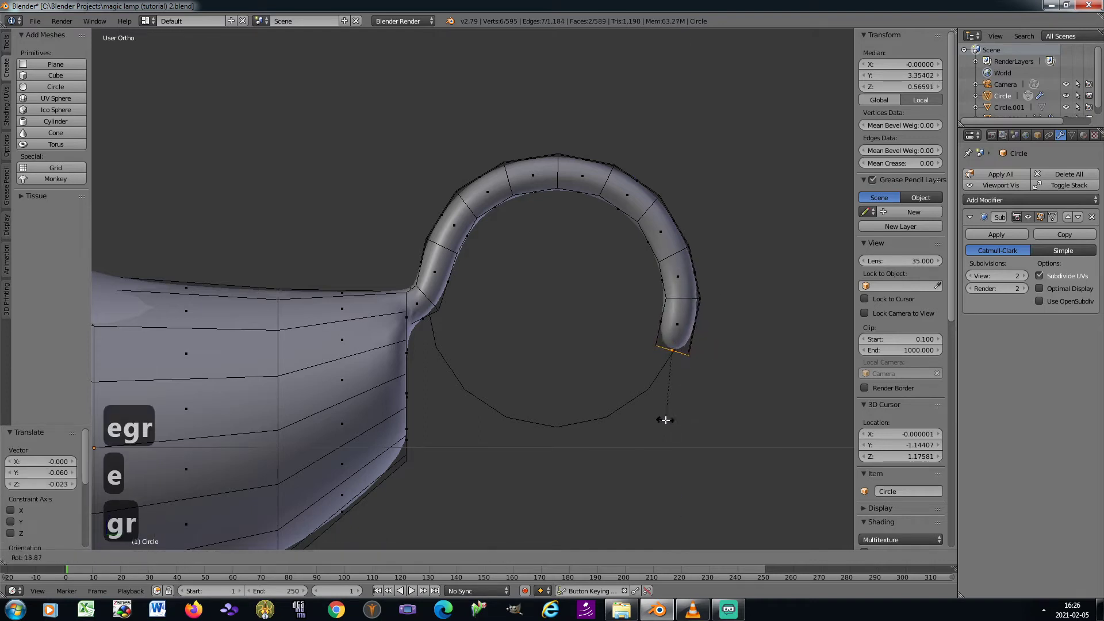
{"action": "left_click", "coordinate": [661, 415]}
Extrude the handle 0.268 down the circle's lower outer side, nudge the end onto the outline and rotate it 25.8°
{"action": "key", "text": "e"}
{"action": "left_click", "coordinate": [647, 446]}
{"action": "key", "text": "g"}
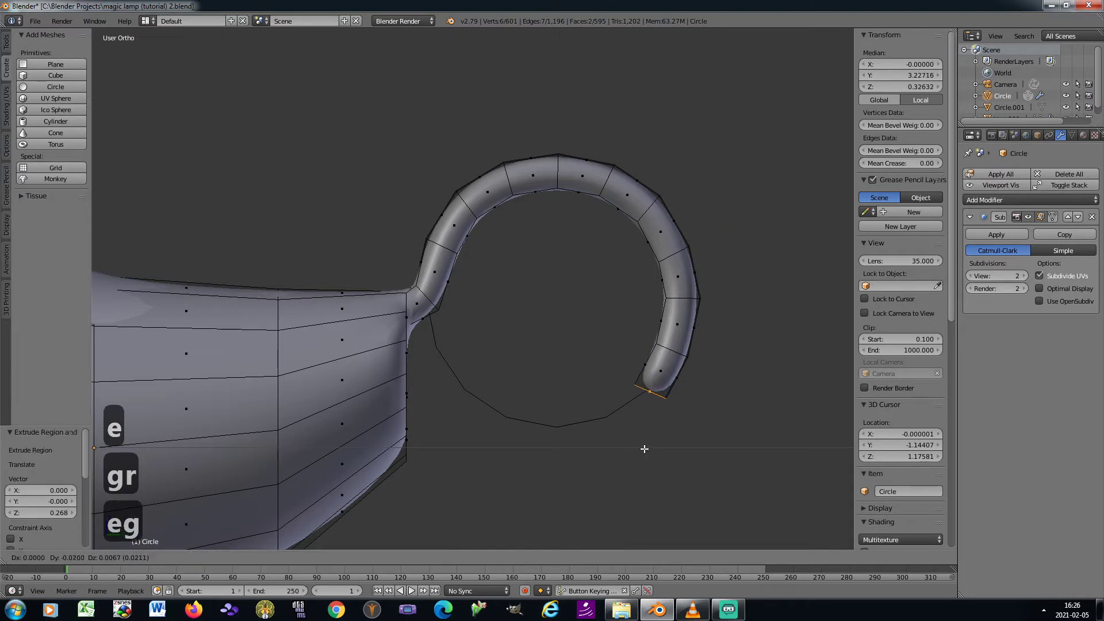
{"action": "left_click", "coordinate": [642, 447]}
{"action": "key", "text": "r"}
{"action": "left_click", "coordinate": [612, 450]}
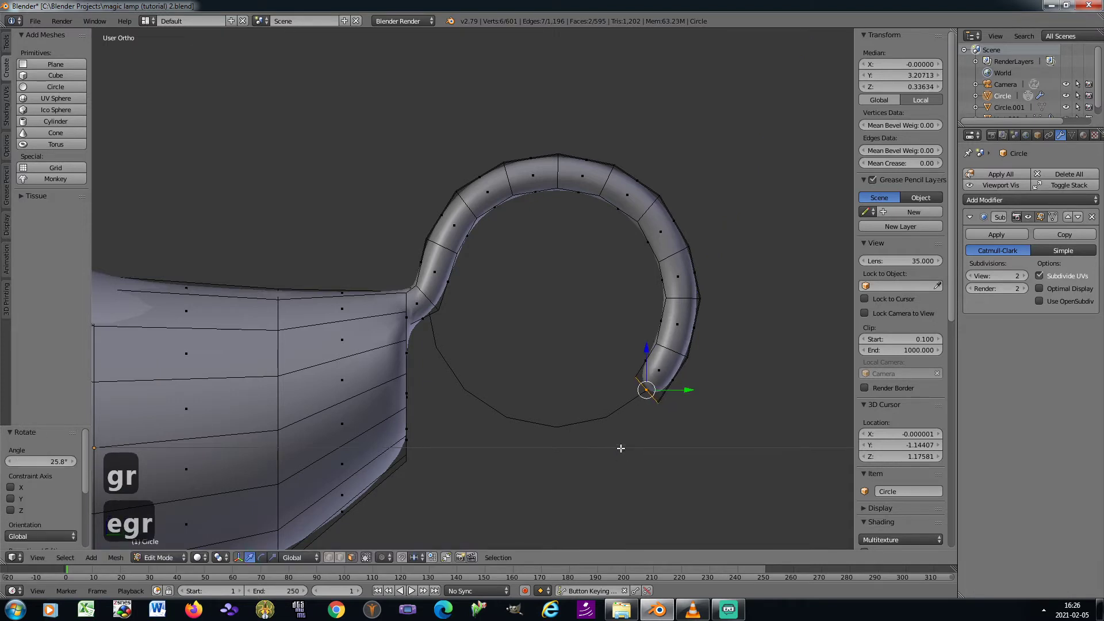
Extrude a segment inward toward the circle's bottom, shift its end -0.027 in Y and 0.030 in Z, and rotate it 26.3°
{"action": "key", "text": "e"}
{"action": "left_click", "coordinate": [598, 469]}
{"action": "key", "text": "g"}
{"action": "left_click", "coordinate": [591, 470]}
{"action": "key", "text": "r"}
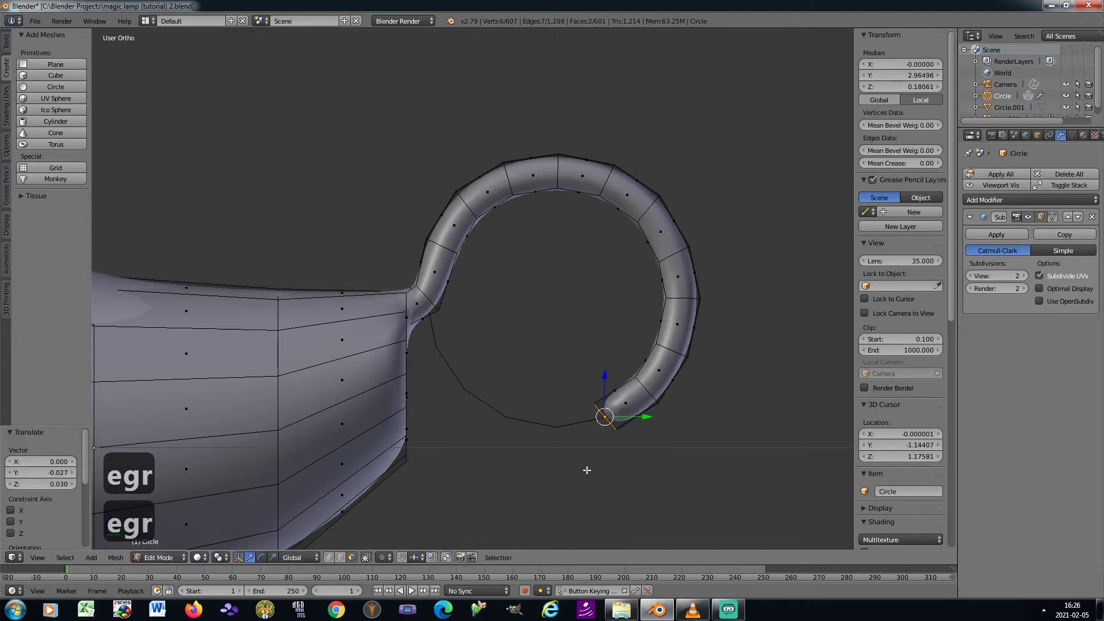
{"action": "left_click", "coordinate": [561, 476]}
Extrude the handle to the circle's lowest point, shift the end -0.010 in Y and 0.037 in Z, and rotate it 17.9°
{"action": "key", "text": "e"}
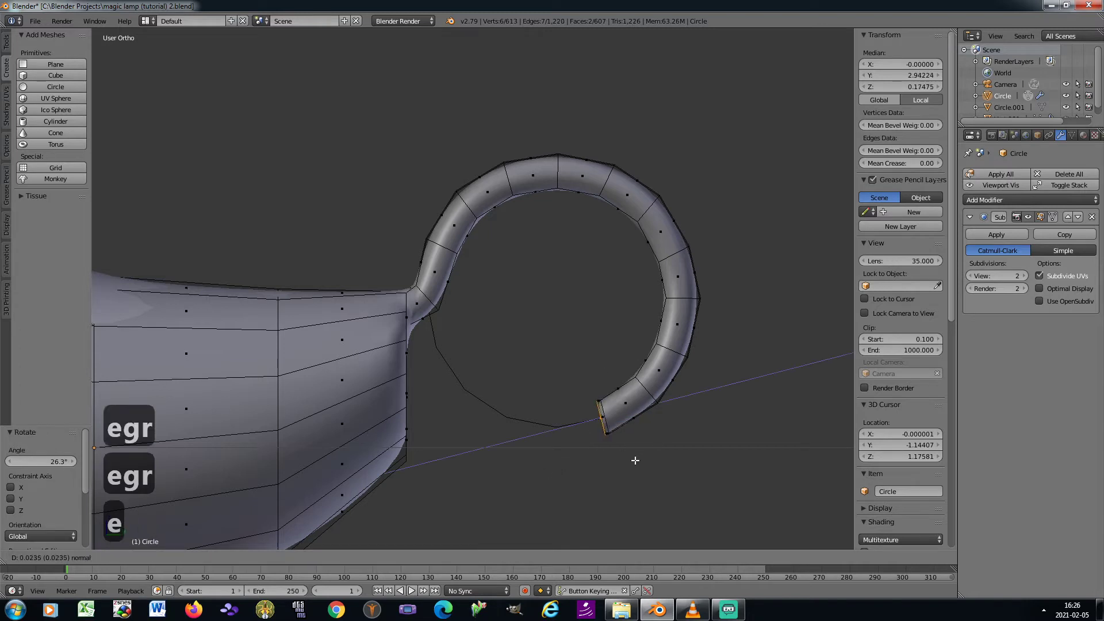
{"action": "left_click", "coordinate": [601, 472]}
{"action": "key", "text": "r"}
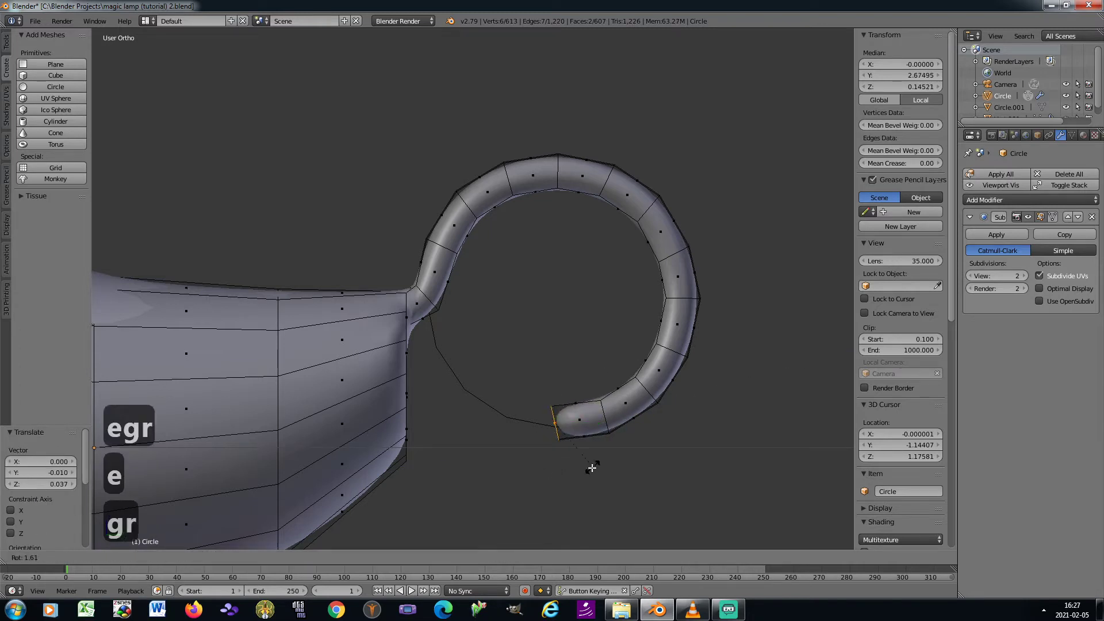
{"action": "left_click", "coordinate": [579, 468]}
Extrude the handle about 0.29 past the circle's lowest point toward the body, rotate the end upward and nudge it 0.010 in Y and 0.017 in Z
{"action": "key", "text": "e"}
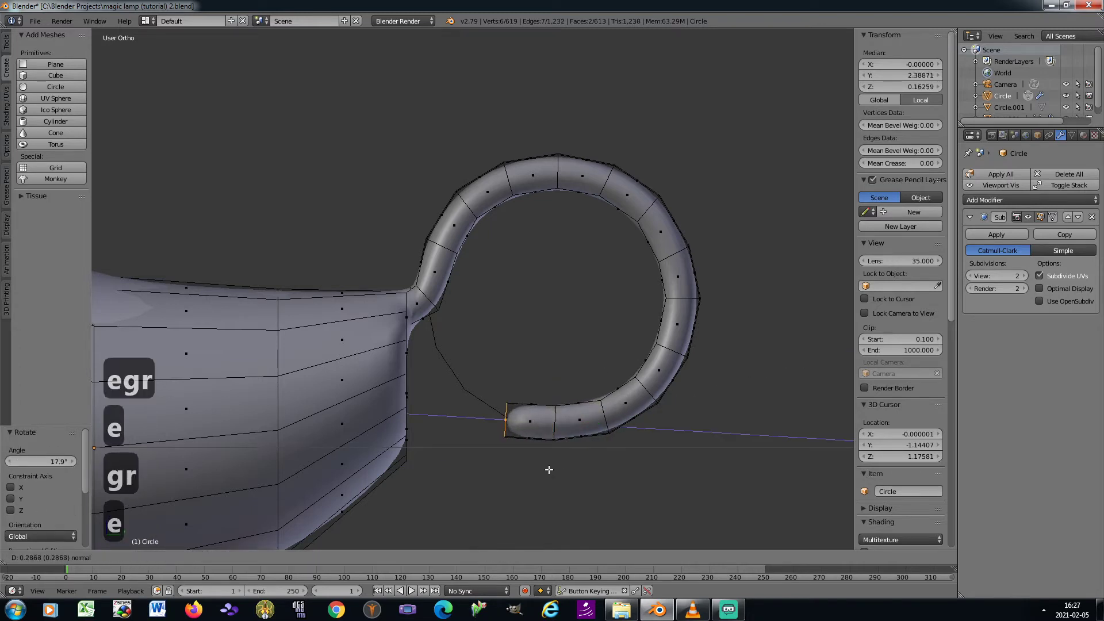
{"action": "left_click", "coordinate": [546, 469]}
{"action": "key", "text": "r"}
{"action": "left_click", "coordinate": [523, 470]}
{"action": "key", "text": "g"}
{"action": "left_click", "coordinate": [524, 468]}
Extrude a final segment 0.287 toward the lamp body and shift its end 0.017 in Y and 0.027 in Z onto the circle
{"action": "key", "text": "e"}
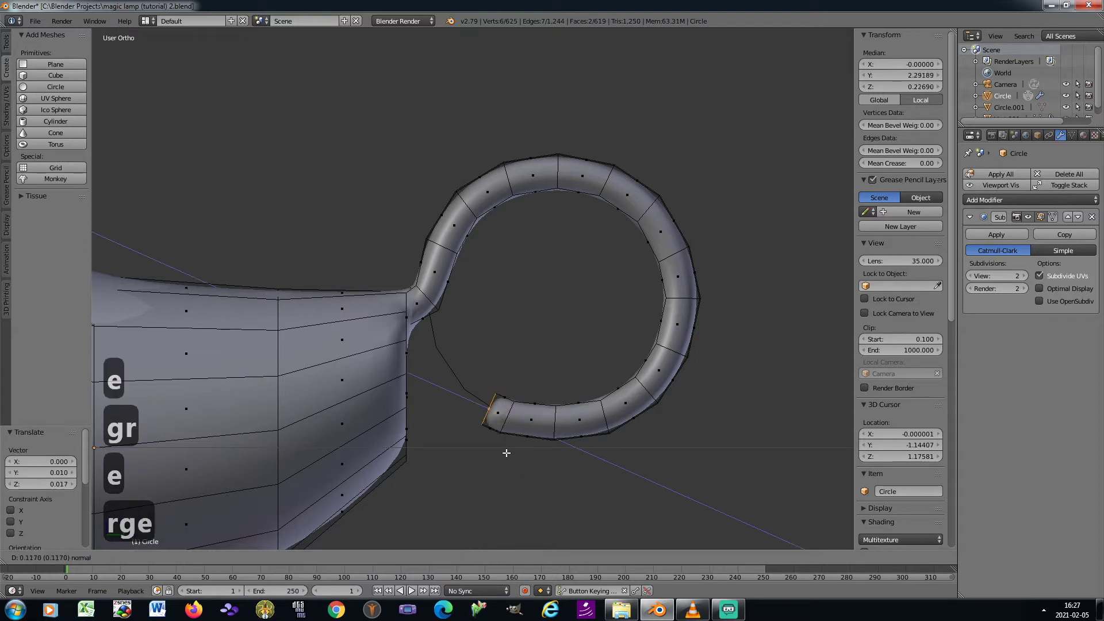
{"action": "left_click", "coordinate": [485, 439]}
{"action": "key", "text": "g"}
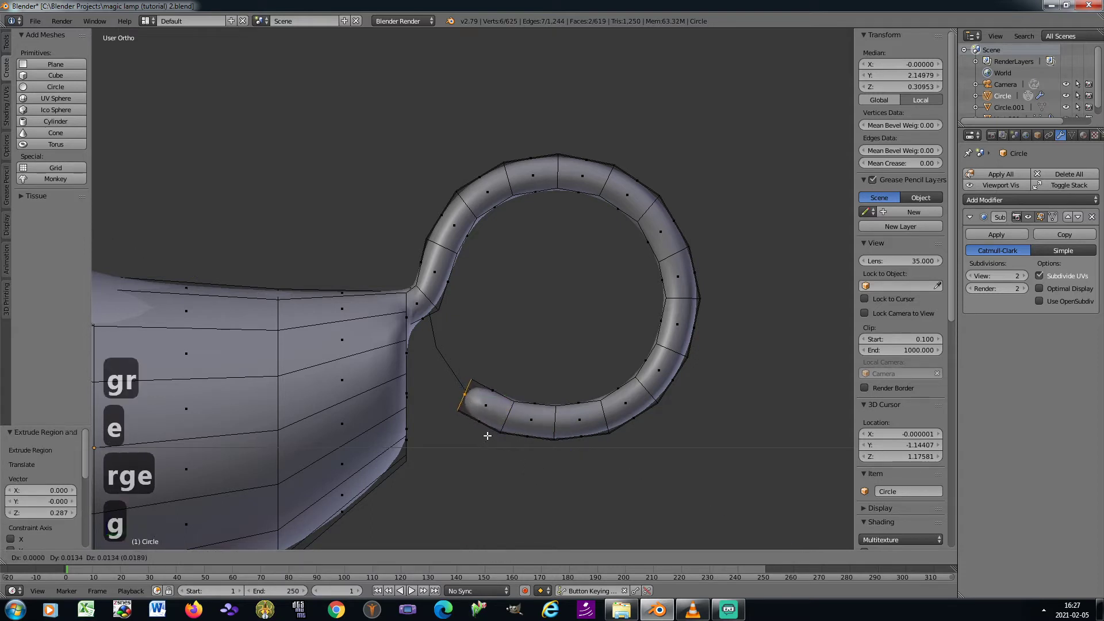
{"action": "left_click", "coordinate": [488, 433]}
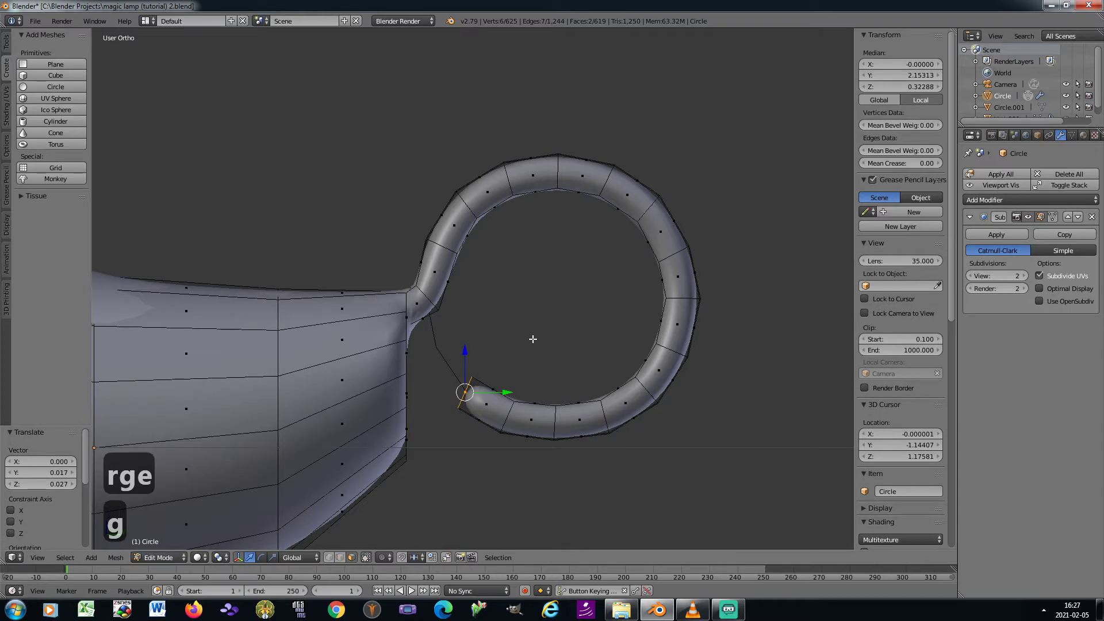
Select the three vertices of the end cap's lower inner row and raise them about 0.05 along Z
{"action": "key", "text": "KP_6"}
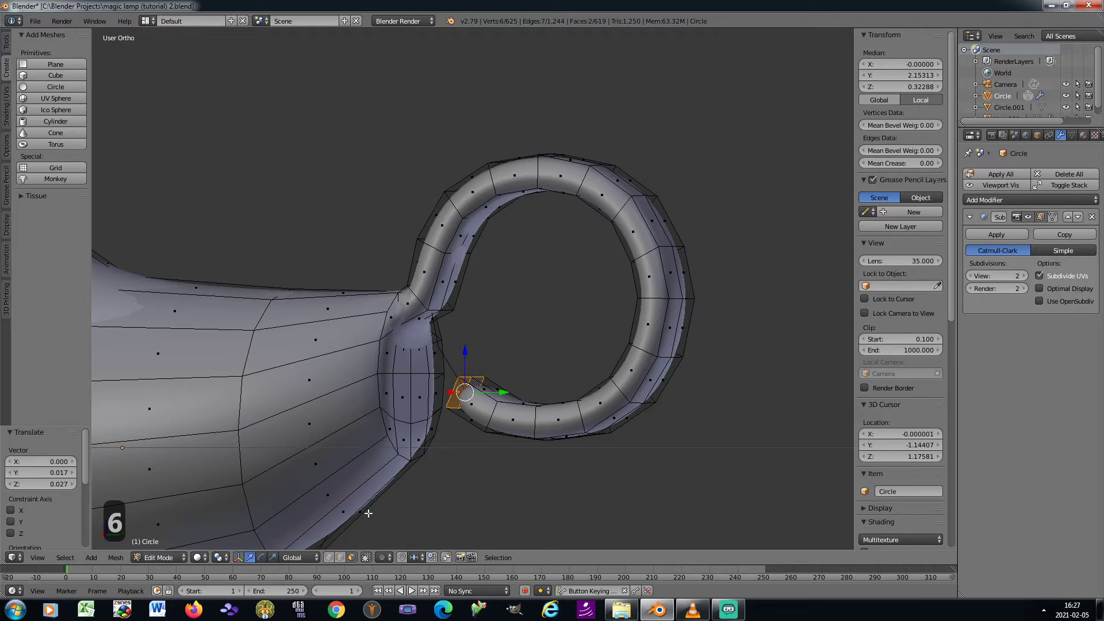
{"action": "scroll", "coordinate": [408, 400], "scroll_direction": "up", "scroll_amount": 2}
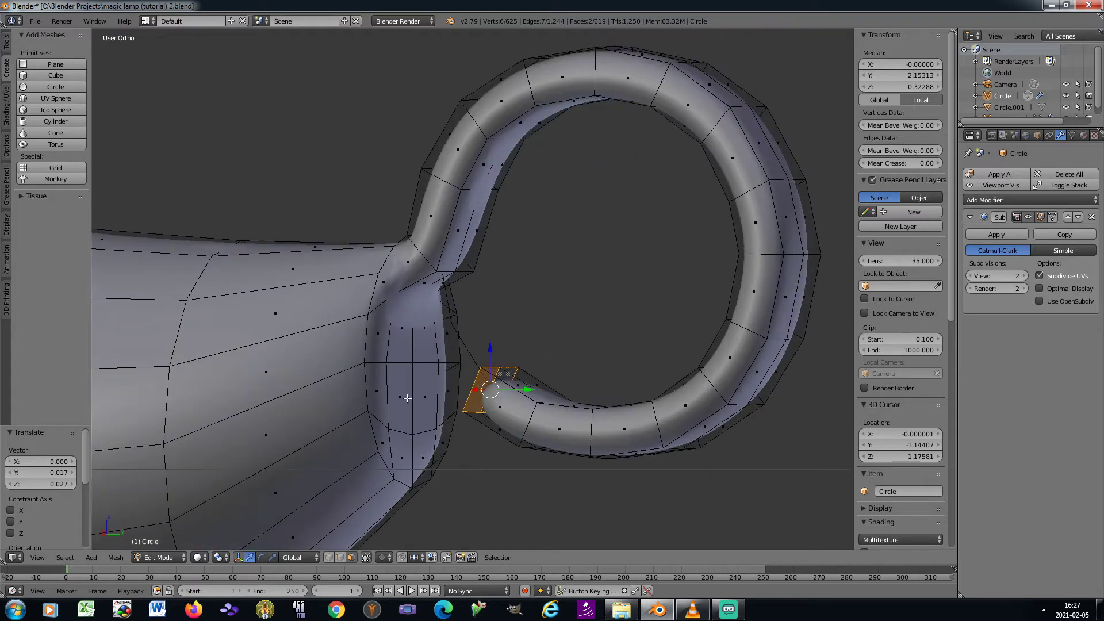
{"action": "right_click", "coordinate": [388, 429]}
{"action": "right_click", "coordinate": [412, 435], "text": "shift"}
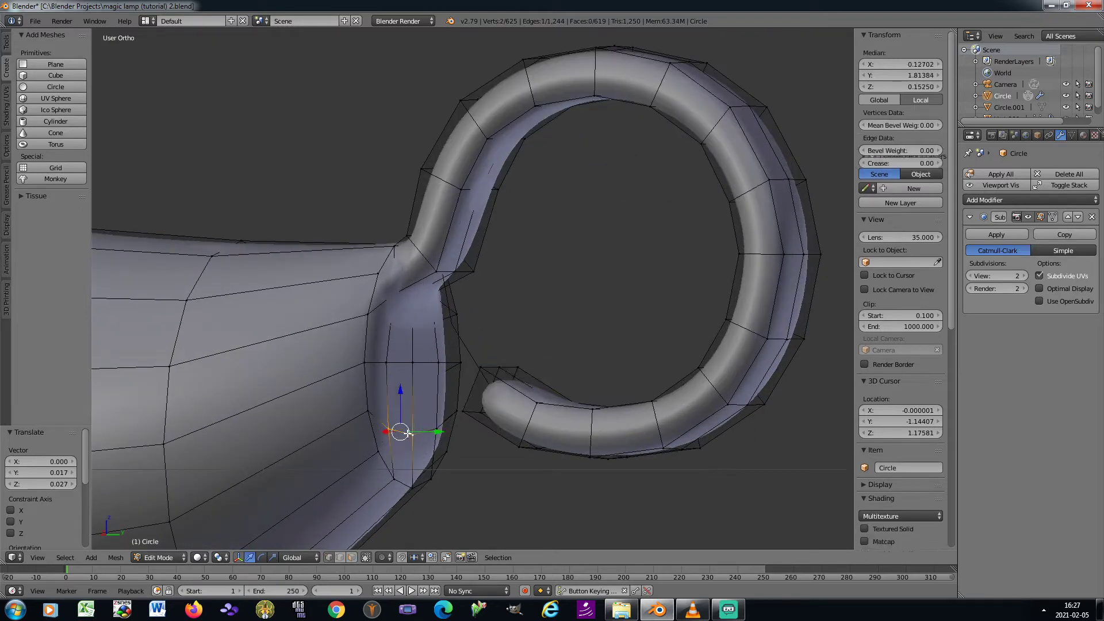
{"action": "right_click", "coordinate": [436, 430], "text": "shift"}
{"action": "key", "text": "g"}
{"action": "key", "text": "z"}
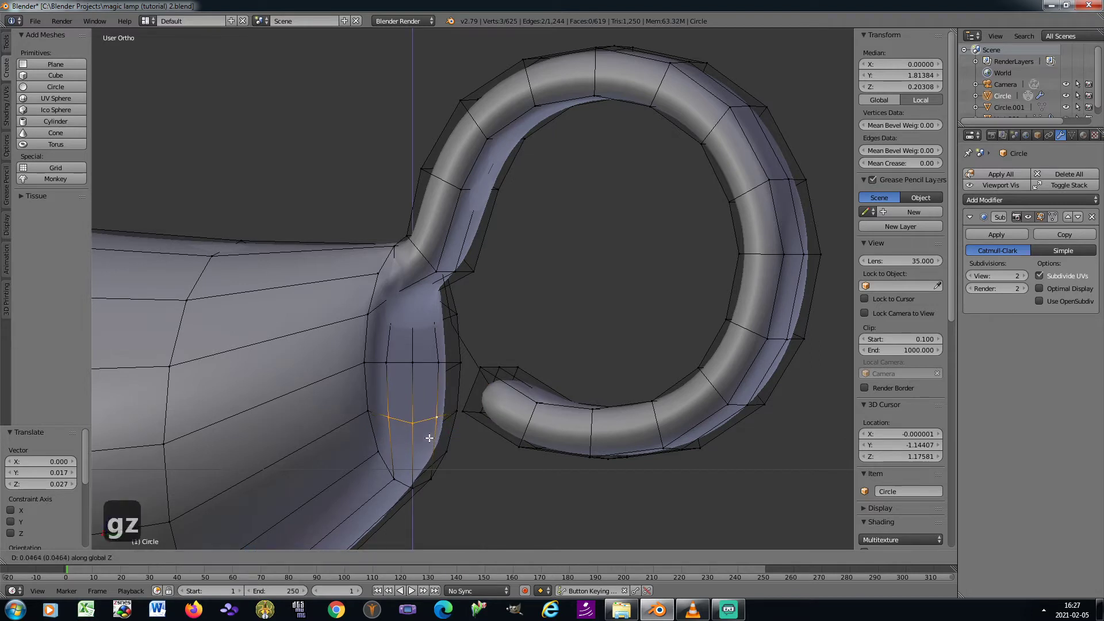
{"action": "left_click", "coordinate": [425, 439]}
Flatten the three selected cap vertices to the same height by scaling them to 0 along Z
{"action": "key", "text": "s"}
{"action": "key", "text": "z"}
{"action": "key", "text": "0"}
{"action": "key", "text": "Return"}
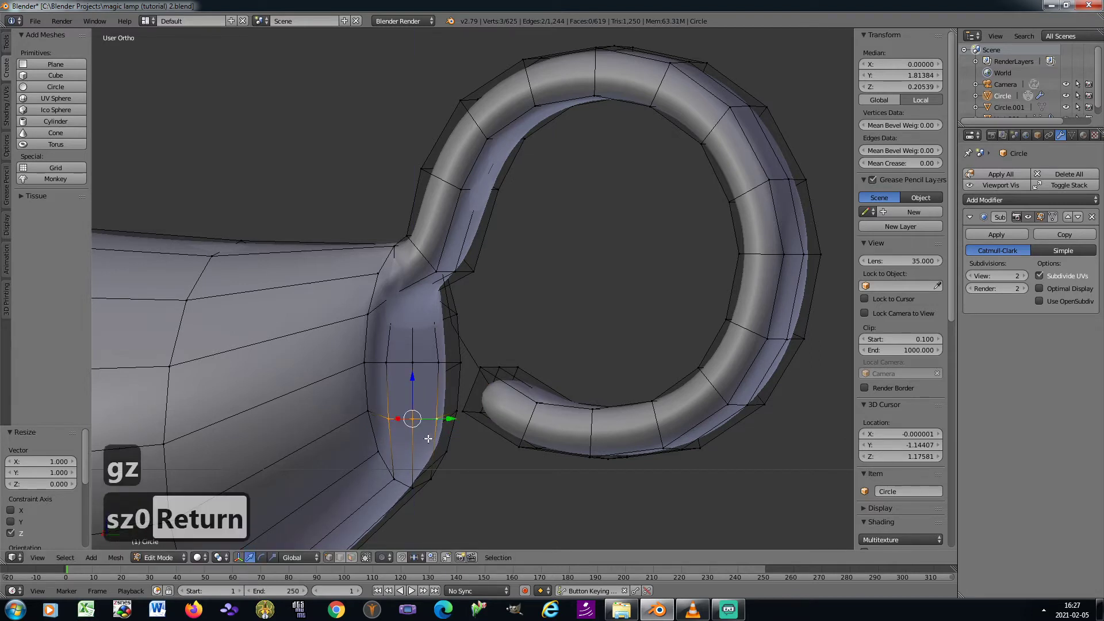
Delete the two adjacent faces on the lamp body's end cap that face the handle's free end
{"action": "left_click", "coordinate": [351, 557]}
{"action": "right_click", "coordinate": [404, 393]}
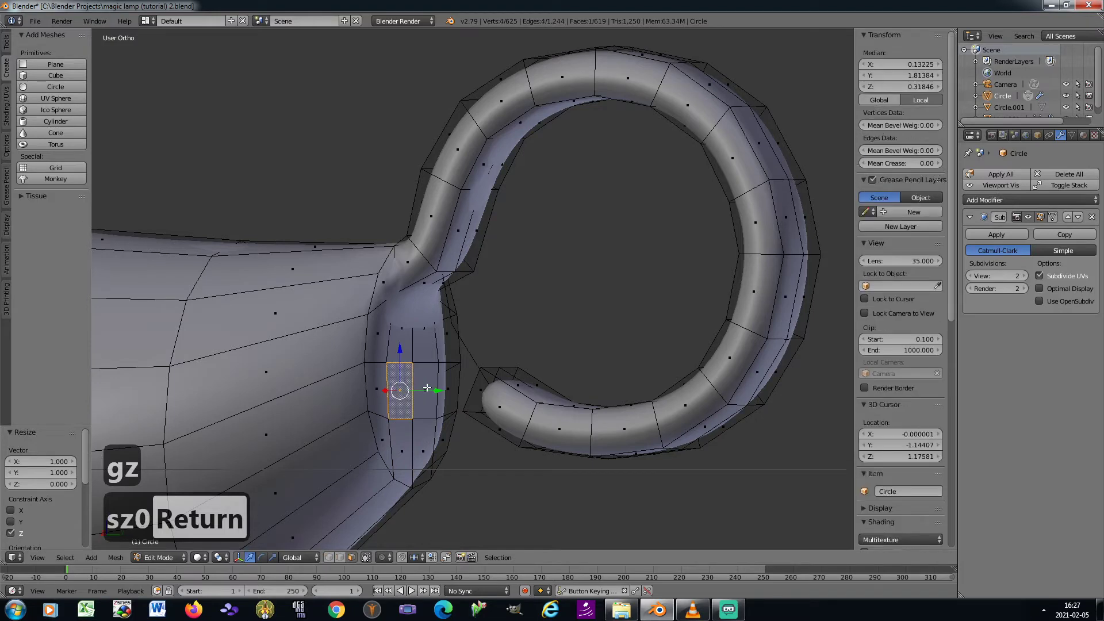
{"action": "right_click", "coordinate": [427, 390], "text": "shift"}
{"action": "key", "text": "x"}
{"action": "left_click", "coordinate": [429, 389]}
Delete the two end faces of the handle's free lower end to leave it open
{"action": "key", "text": "KP_4"}
{"action": "key", "text": "KP_4"}
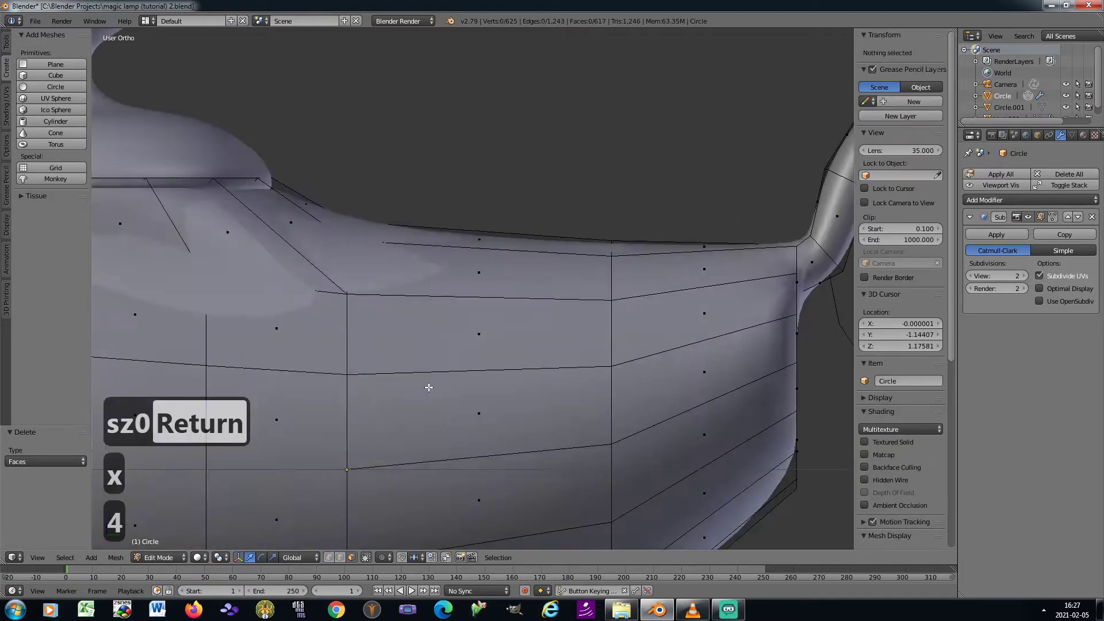
{"action": "scroll", "coordinate": [389, 371], "scroll_direction": "down", "scroll_amount": 4}
{"action": "scroll", "coordinate": [784, 375], "scroll_direction": "up", "scroll_amount": 4}
{"action": "right_click", "coordinate": [777, 382]}
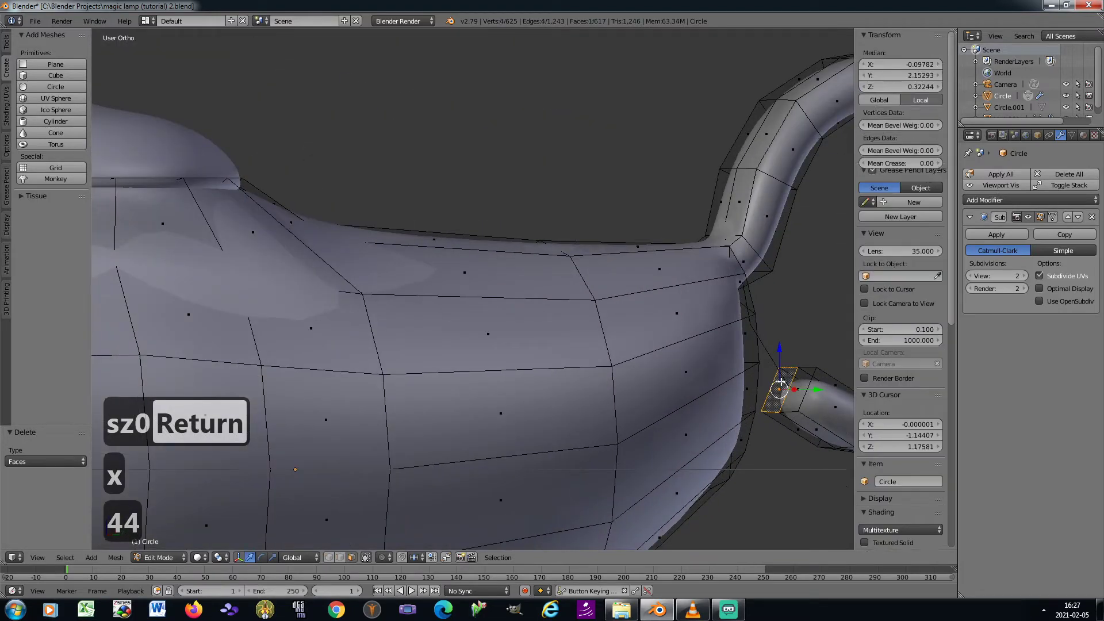
{"action": "right_click", "coordinate": [799, 382], "text": "shift"}
{"action": "key", "text": "x"}
{"action": "left_click", "coordinate": [815, 295]}
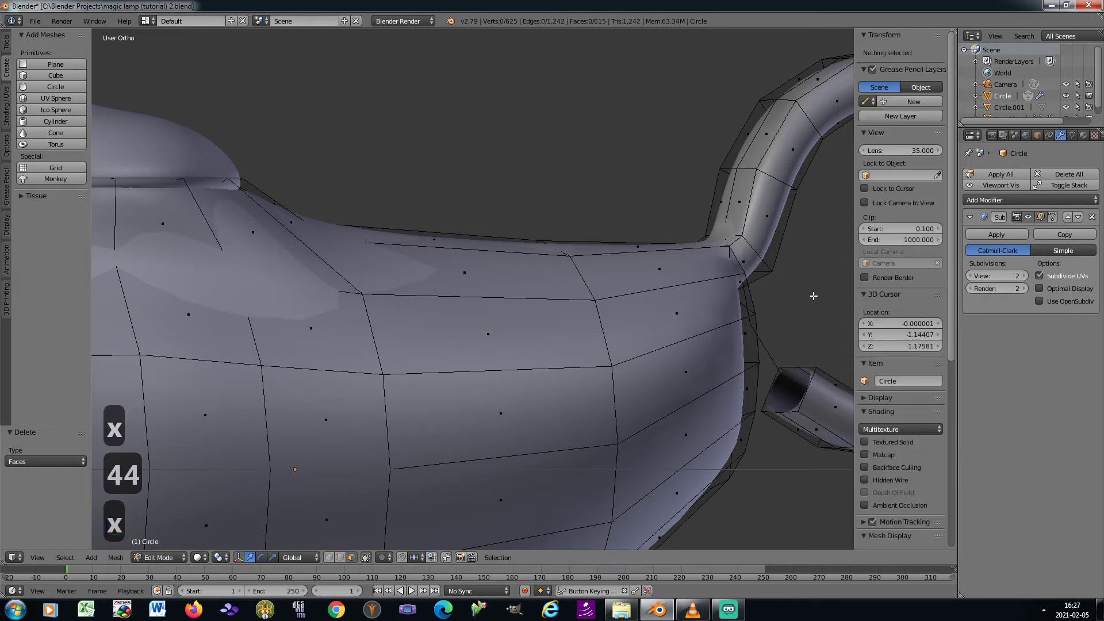
Create a face between the three upper vertices of the body opening and the three upper vertices of the handle's open end
{"action": "key", "text": "KP_6"}
{"action": "key", "text": "KP_6"}
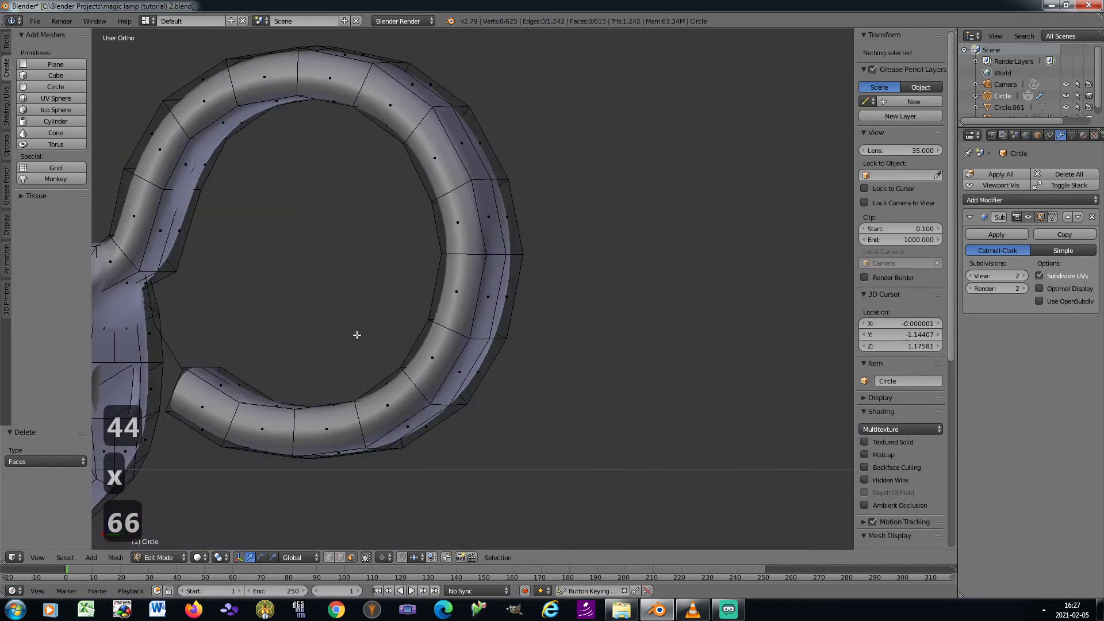
{"action": "middle_click_drag", "start_coordinate": [357, 336], "coordinate": [580, 343], "text": "shift"}
{"action": "scroll", "coordinate": [428, 369], "scroll_direction": "up", "scroll_amount": 1}
{"action": "left_click", "coordinate": [329, 557]}
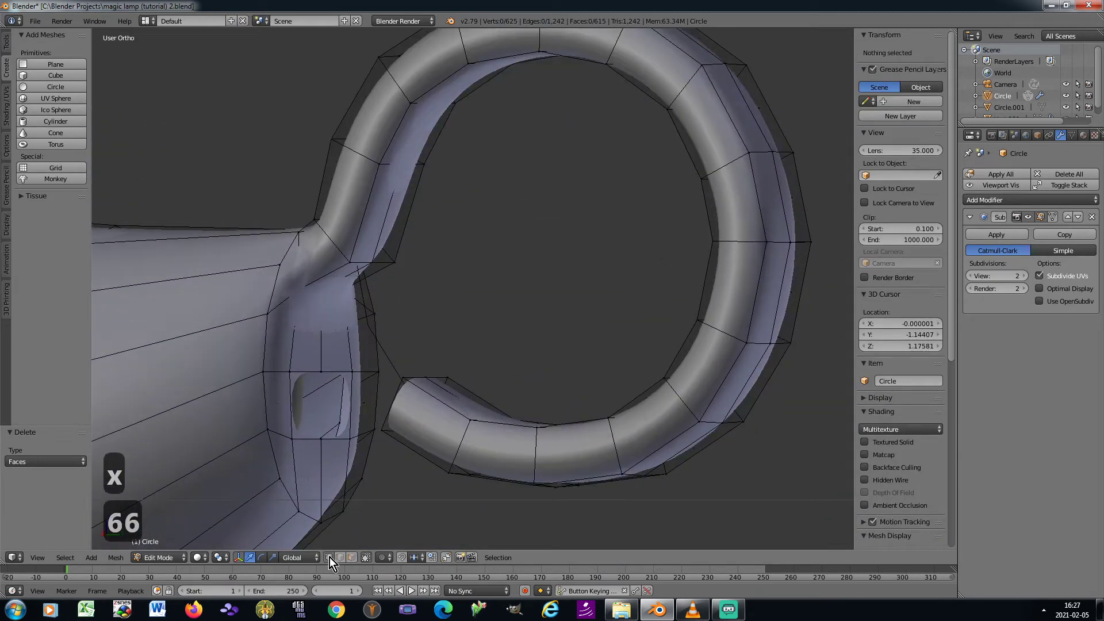
{"action": "right_click", "coordinate": [290, 372]}
{"action": "right_click", "coordinate": [321, 372], "text": "shift"}
{"action": "right_click", "coordinate": [352, 372], "text": "shift"}
{"action": "right_click", "coordinate": [403, 376], "text": "shift"}
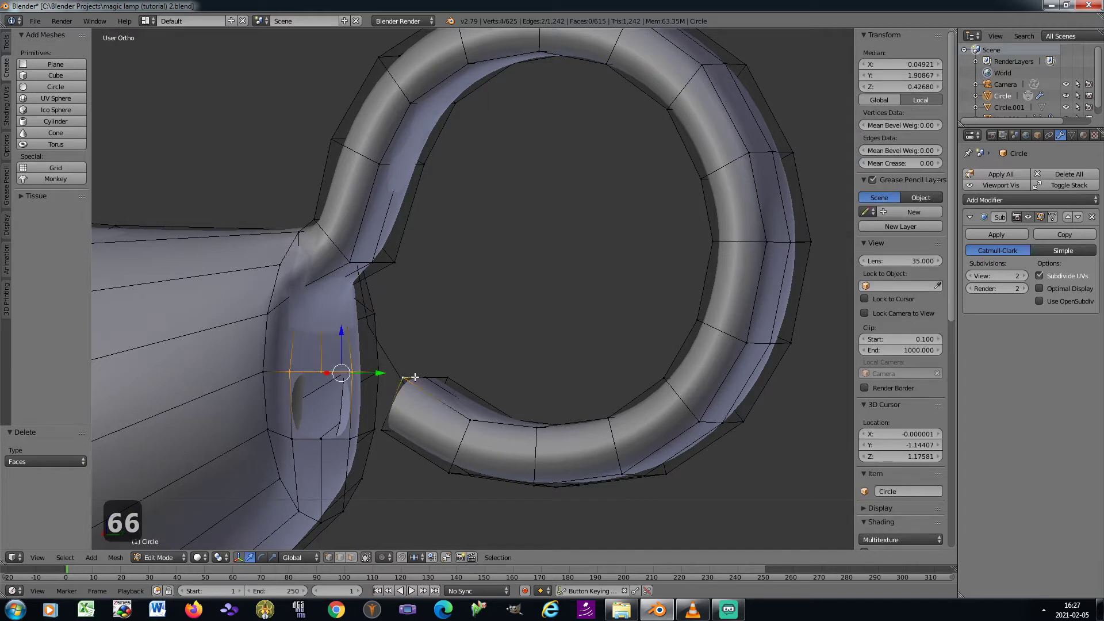
{"action": "right_click", "coordinate": [426, 376], "text": "shift"}
{"action": "right_click", "coordinate": [447, 375], "text": "shift"}
{"action": "key", "text": "f"}
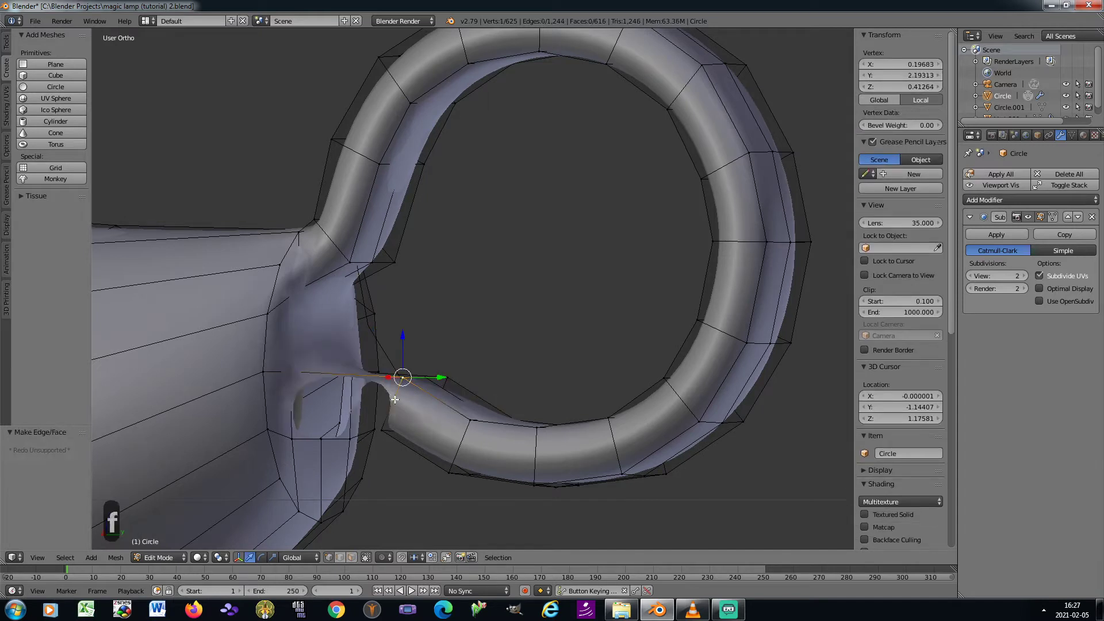
Fill the near side of the gap between the body opening and the handle end with a four-vertex face
{"action": "right_click", "coordinate": [295, 443], "text": "shift"}
{"action": "right_click", "coordinate": [294, 374], "text": "shift"}
{"action": "key", "text": "f"}
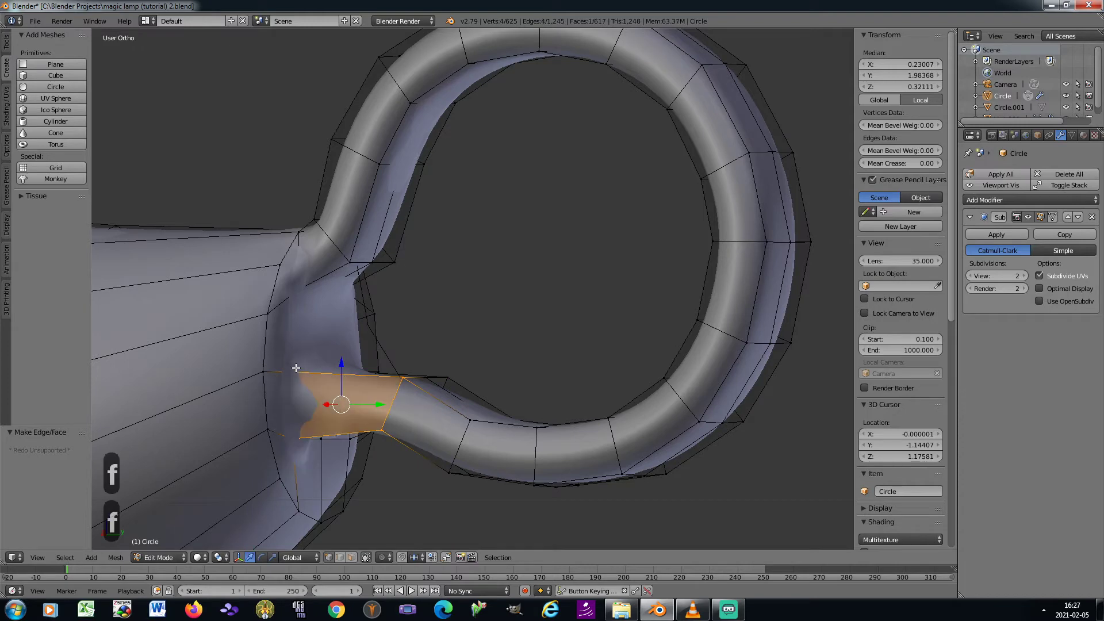
Fill the underside of the gap with a face across the three lower handle vertices and three lower body-opening vertices
{"action": "key", "text": "KP_2"}
{"action": "key", "text": "KP_2"}
{"action": "key", "text": "KP_2"}
{"action": "right_click", "coordinate": [300, 435]}
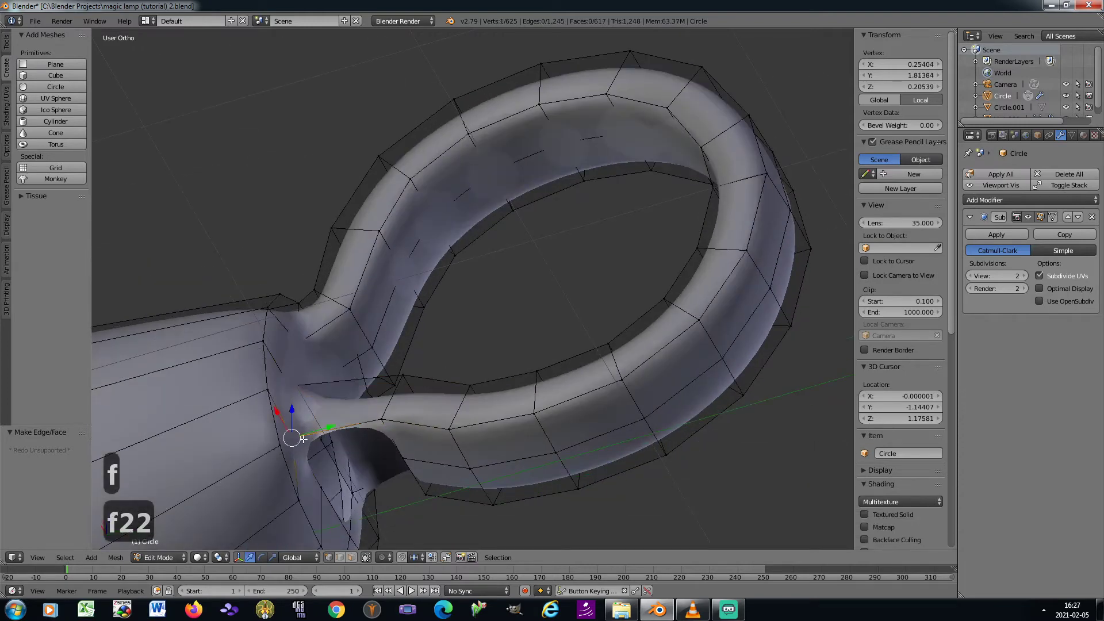
{"action": "right_click", "coordinate": [383, 420], "text": "shift"}
{"action": "right_click", "coordinate": [403, 459], "text": "shift"}
{"action": "right_click", "coordinate": [426, 493], "text": "shift"}
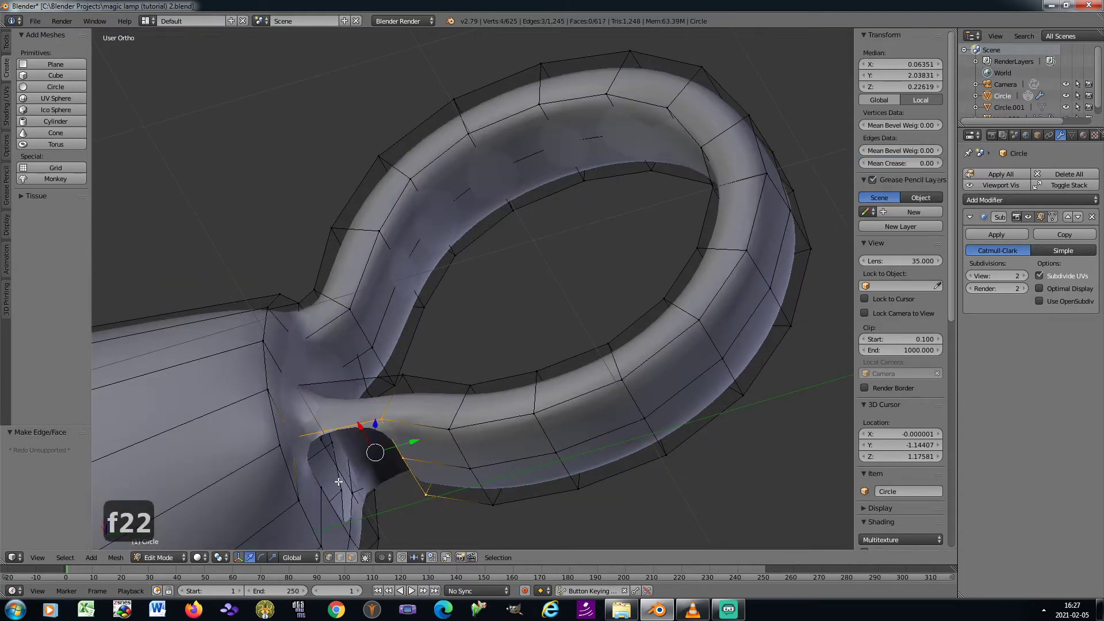
{"action": "right_click", "coordinate": [326, 484], "text": "shift"}
{"action": "right_click", "coordinate": [354, 528], "text": "shift"}
{"action": "key", "text": "f"}
Fill the remaining far side of the gap between the handle end and the body with a four-vertex face
{"action": "key", "text": "KP_6"}
{"action": "key", "text": "KP_6"}
{"action": "key", "text": "KP_6"}
{"action": "key", "text": "KP_6"}
{"action": "key", "text": "KP_6"}
{"action": "key", "text": "KP_6"}
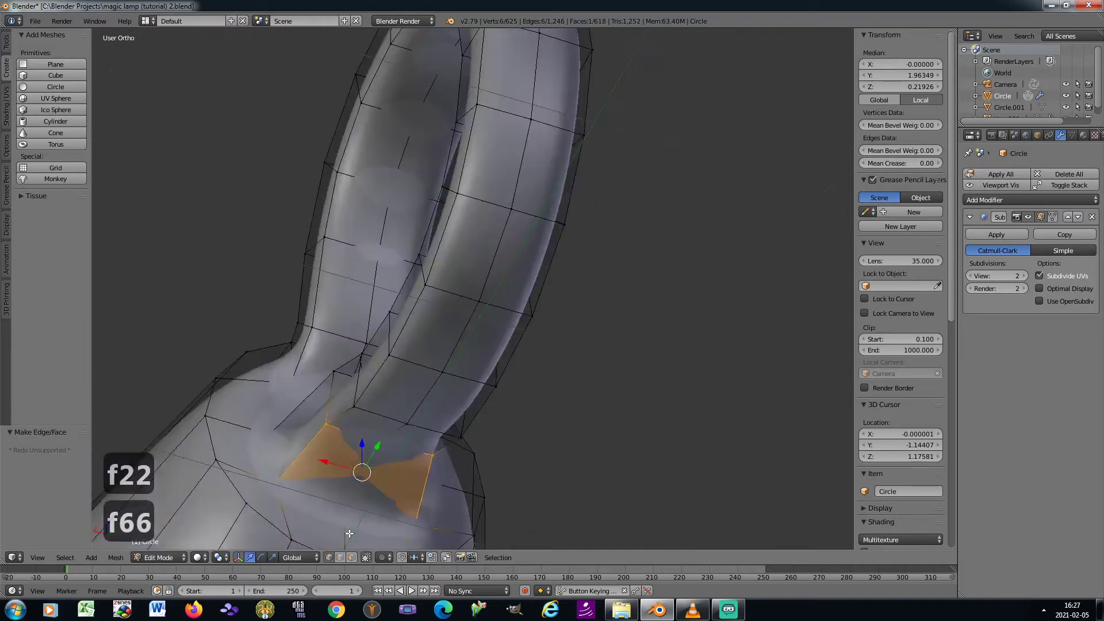
{"action": "key", "text": "KP_8"}
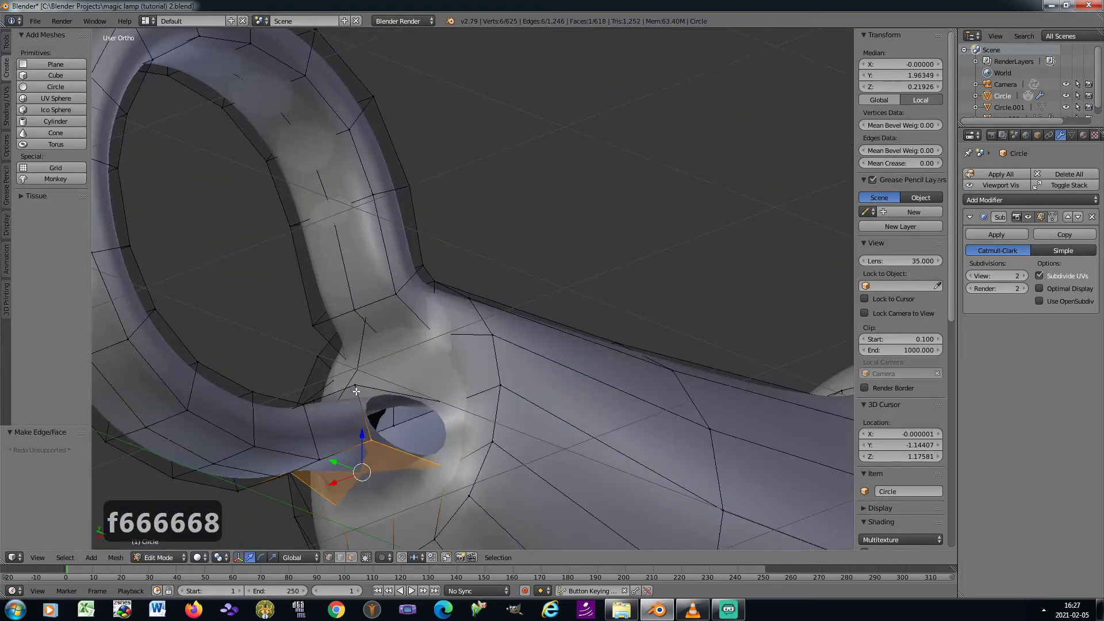
{"action": "right_click", "coordinate": [356, 389]}
{"action": "right_click", "coordinate": [373, 439], "text": "shift"}
{"action": "right_click", "coordinate": [439, 463], "text": "shift"}
{"action": "right_click", "coordinate": [450, 405], "text": "shift"}
{"action": "key", "text": "f"}
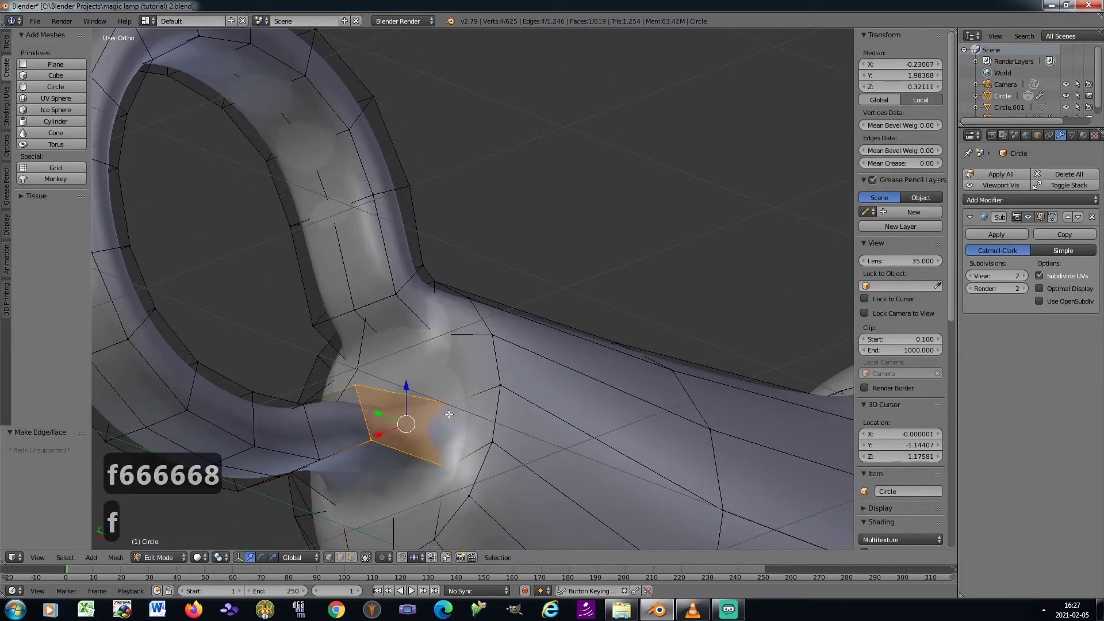
Leave mesh editing and delete the guide circle object inside the handle loop
{"action": "scroll", "coordinate": [449, 414], "scroll_direction": "down", "scroll_amount": 5}
{"action": "key", "text": "KP_6"}
{"action": "key", "text": "KP_6"}
{"action": "key", "text": "KP_8"}
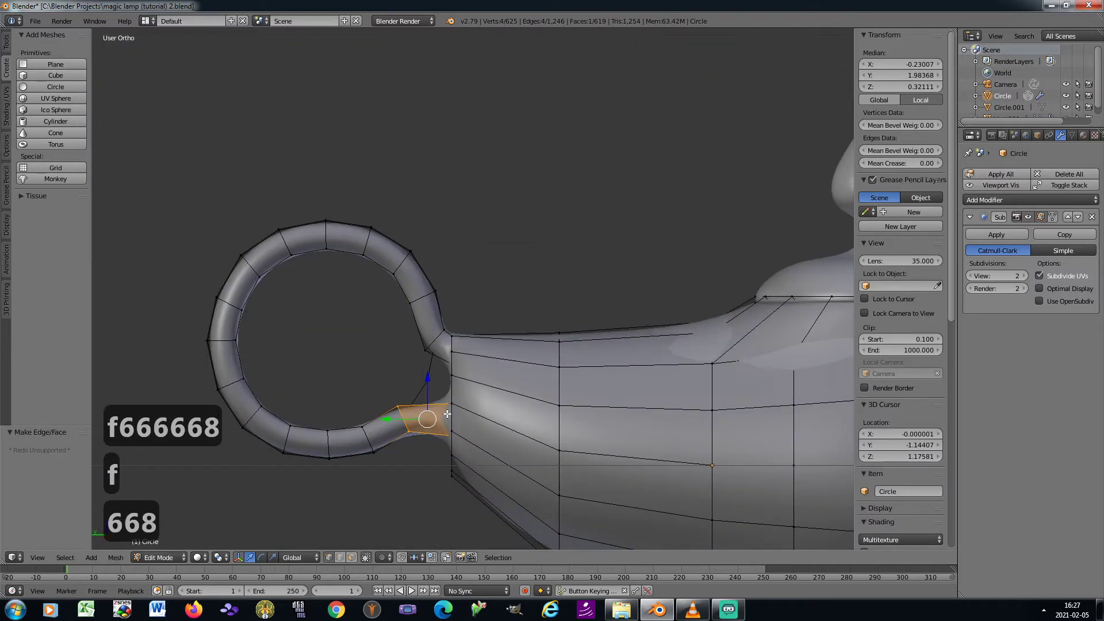
{"action": "key", "text": "Tab"}
{"action": "right_click", "coordinate": [427, 375]}
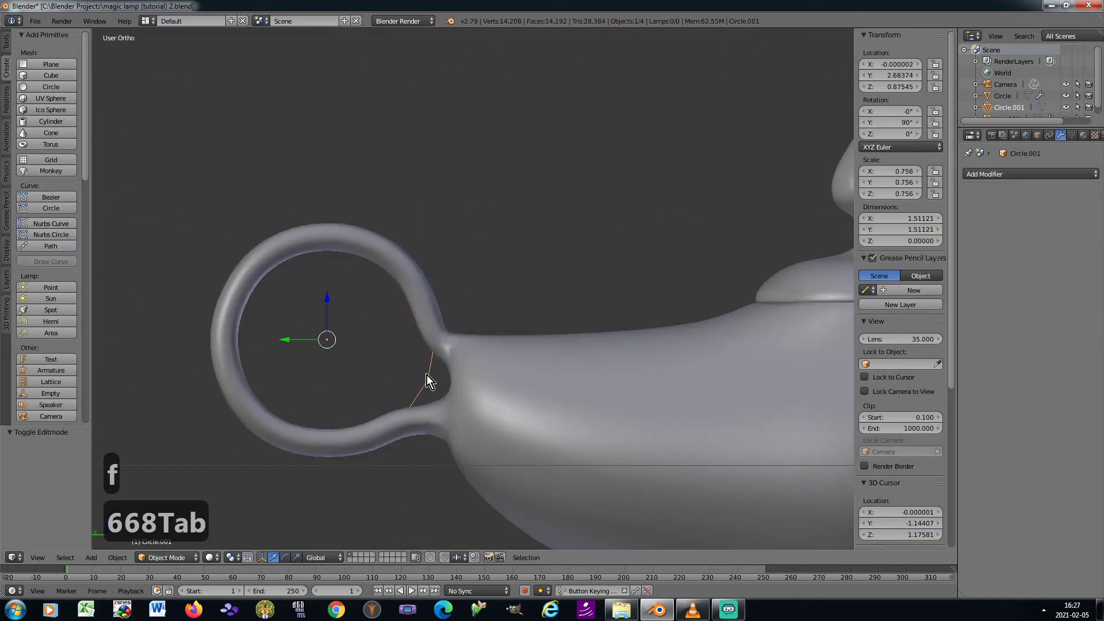
{"action": "key", "text": "x"}
{"action": "left_click", "coordinate": [425, 354]}
{"action": "scroll", "coordinate": [426, 360], "scroll_direction": "down", "scroll_amount": 5}
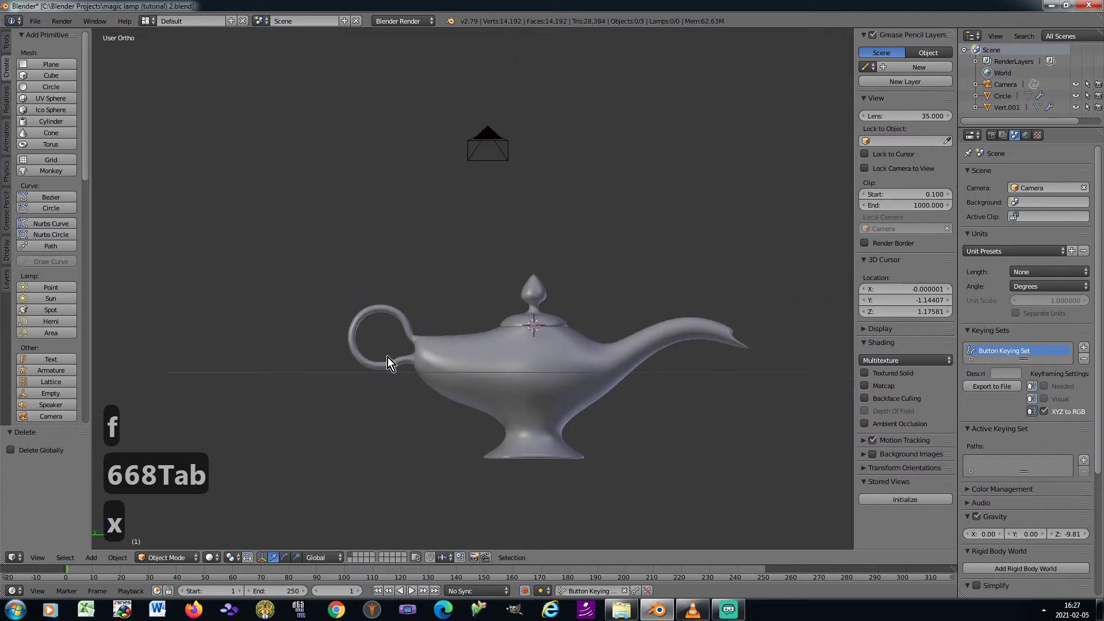
Select all vertices along the handle loop's inner side, including hidden ones, and scale them to about 0.89 in Y and Z only
{"action": "scroll", "coordinate": [388, 351], "scroll_direction": "up", "scroll_amount": 5}
{"action": "right_click", "coordinate": [442, 292]}
{"action": "key", "text": "Tab"}
{"action": "scroll", "coordinate": [433, 292], "scroll_direction": "up", "scroll_amount": 2}
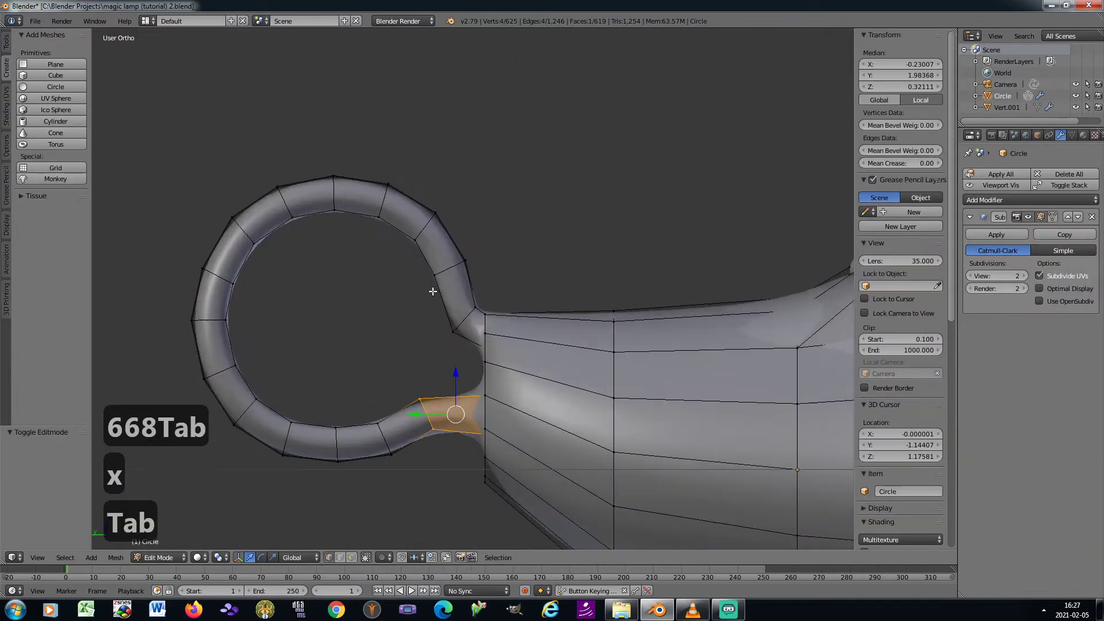
{"action": "left_click", "coordinate": [367, 558]}
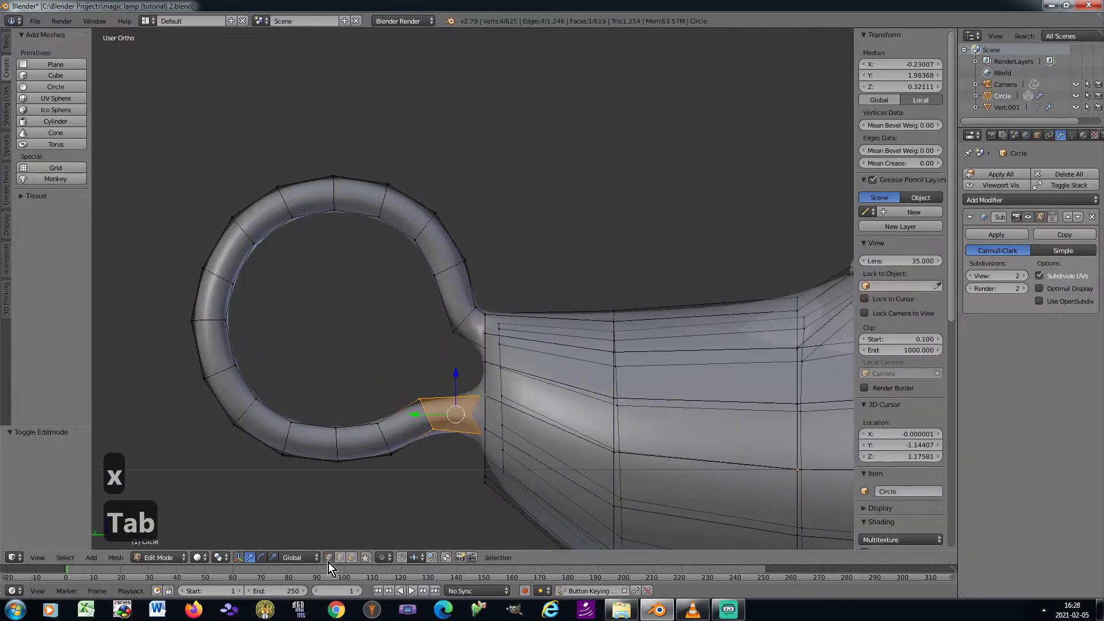
{"action": "key", "text": "a"}
{"action": "key", "text": "c"}
{"action": "mouse_move", "coordinate": [407, 387]}
{"action": "left_mouse_down"}
{"action": "mouse_move", "coordinate": [339, 417]}
{"action": "mouse_move", "coordinate": [248, 376]}
{"action": "mouse_move", "coordinate": [254, 278]}
{"action": "mouse_move", "coordinate": [300, 228]}
{"action": "mouse_move", "coordinate": [372, 233]}
{"action": "mouse_move", "coordinate": [406, 254]}
{"action": "mouse_move", "coordinate": [437, 334]}
{"action": "left_mouse_up"}
{"action": "right_click", "coordinate": [437, 333]}
{"action": "key", "text": "KP_8"}
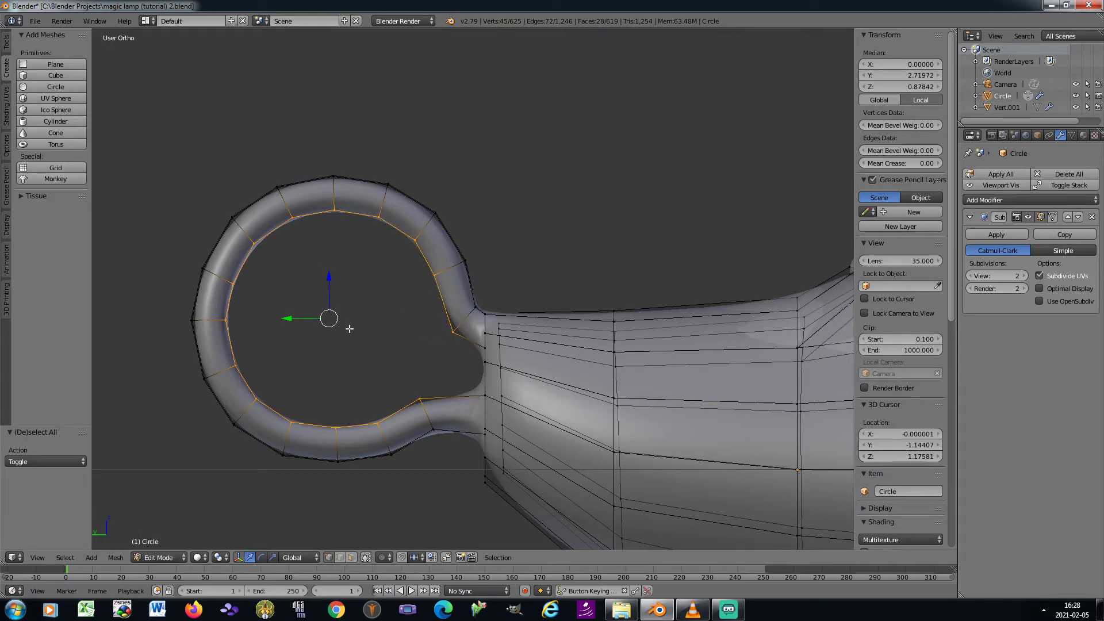
{"action": "key", "text": "KP_2"}
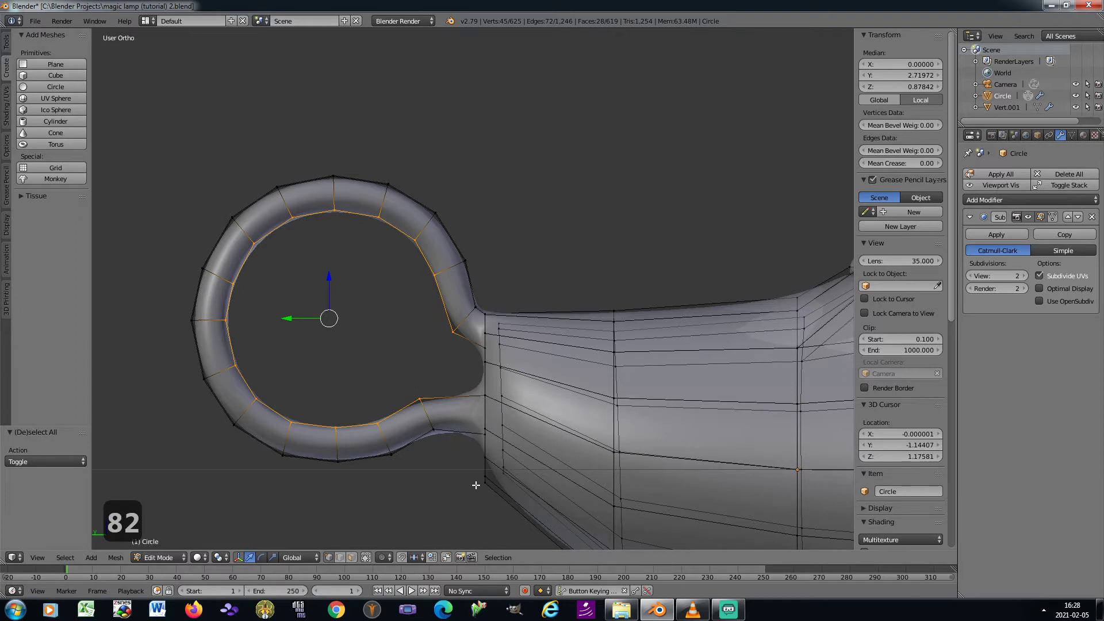
{"action": "key", "text": "s"}
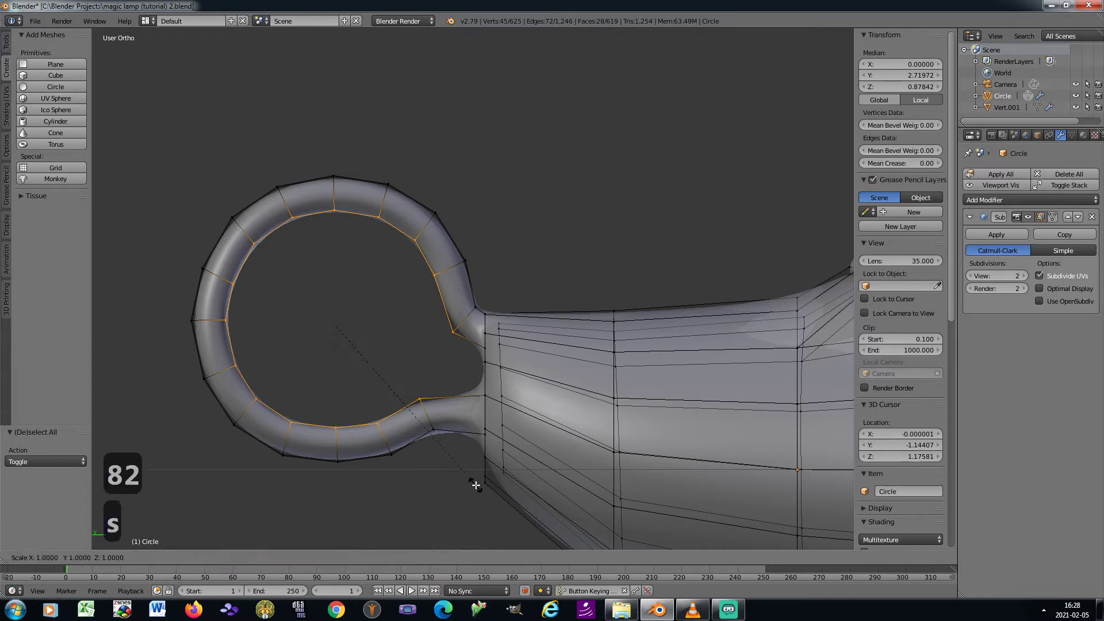
{"action": "key", "text": "x"}
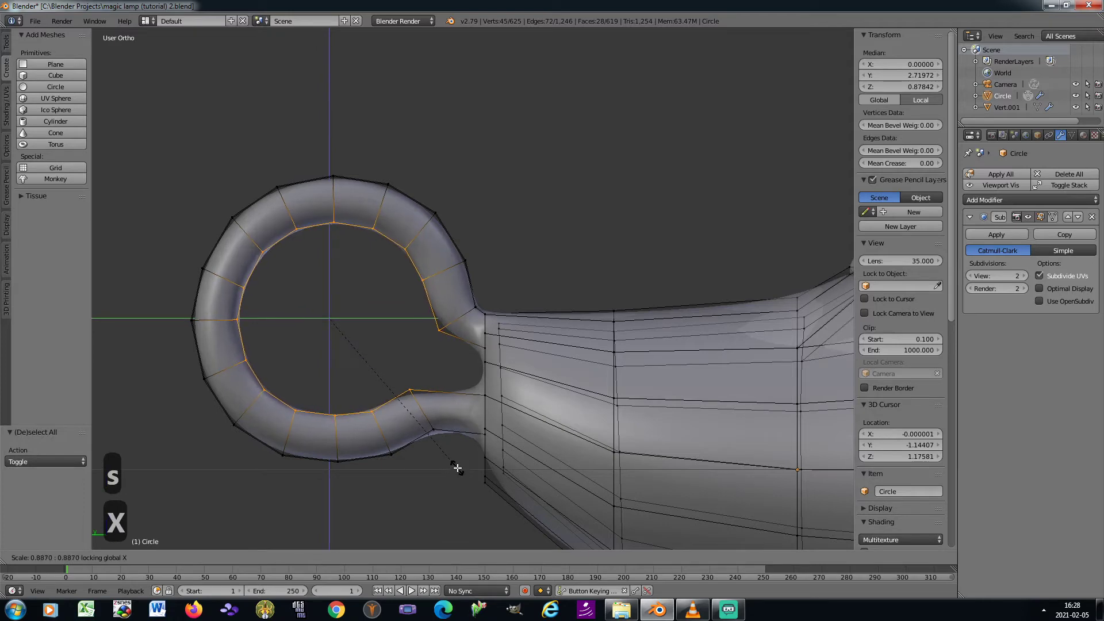
{"action": "left_click", "coordinate": [459, 463]}
{"action": "key", "text": "Tab"}
{"action": "scroll", "coordinate": [411, 413], "scroll_direction": "down", "scroll_amount": 6}
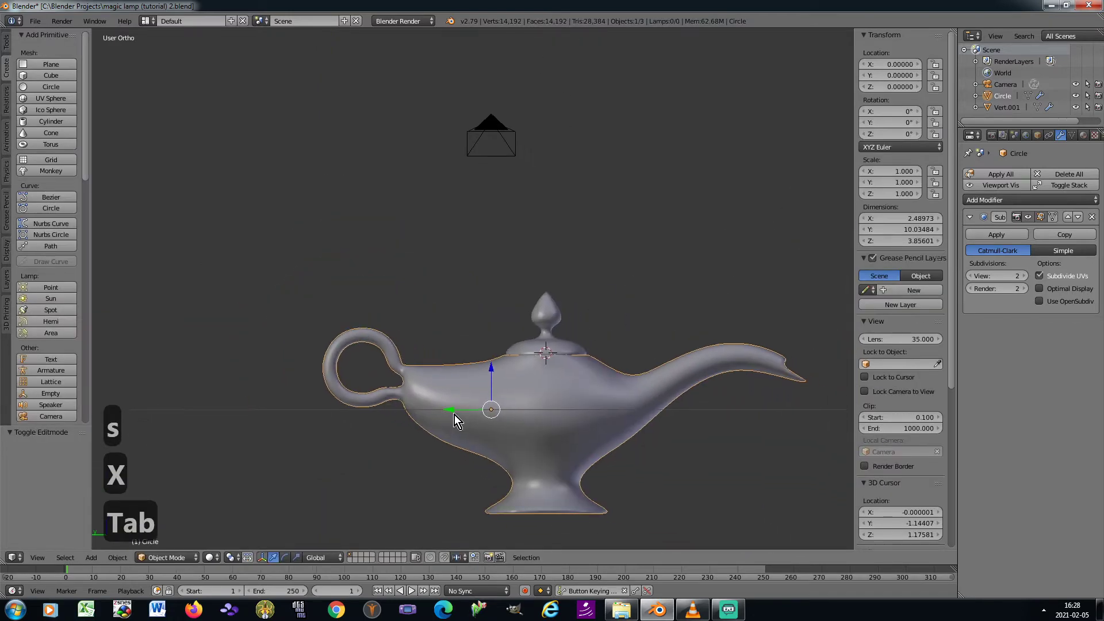
Shift the body's upper edge vertices beside the handle joint about -0.017 in Y and 0.008 in Z
{"action": "scroll", "coordinate": [377, 377], "scroll_direction": "up", "scroll_amount": 7}
{"action": "key", "text": "Tab"}
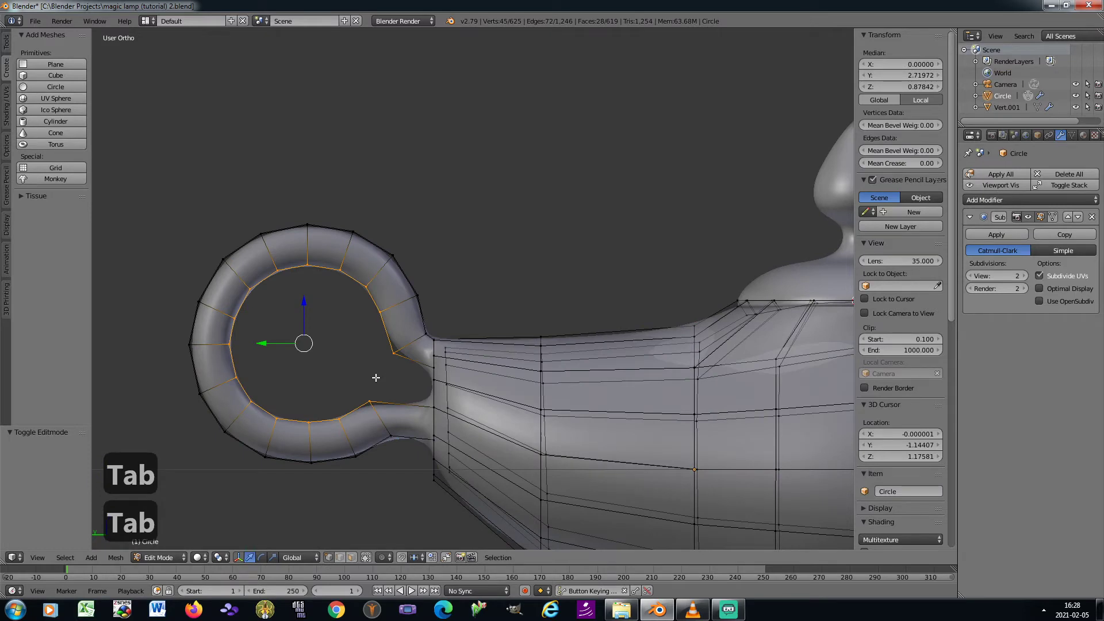
{"action": "scroll", "coordinate": [413, 360], "scroll_direction": "up", "scroll_amount": 2}
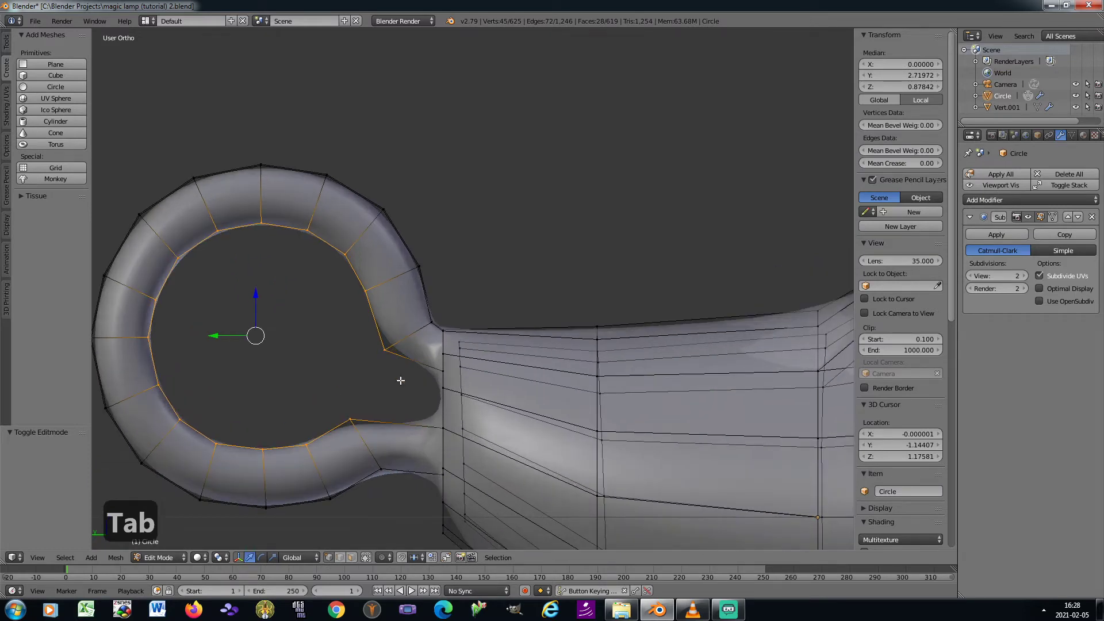
{"action": "key", "text": "a"}
{"action": "key", "text": "c"}
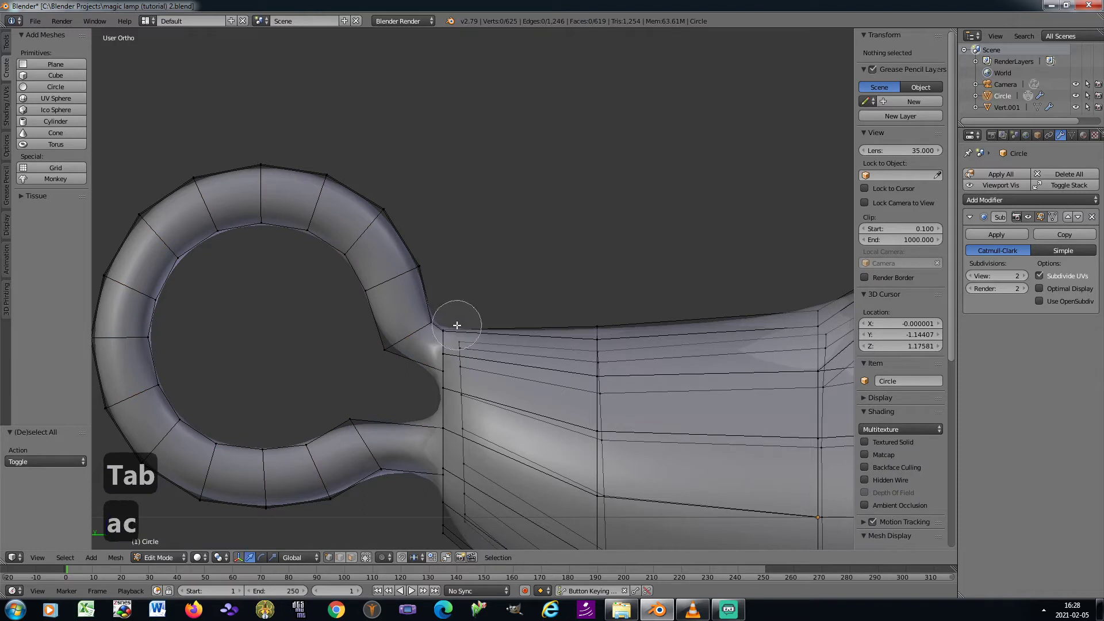
{"action": "left_click", "coordinate": [450, 329]}
{"action": "right_click", "coordinate": [450, 329]}
{"action": "key", "text": "g"}
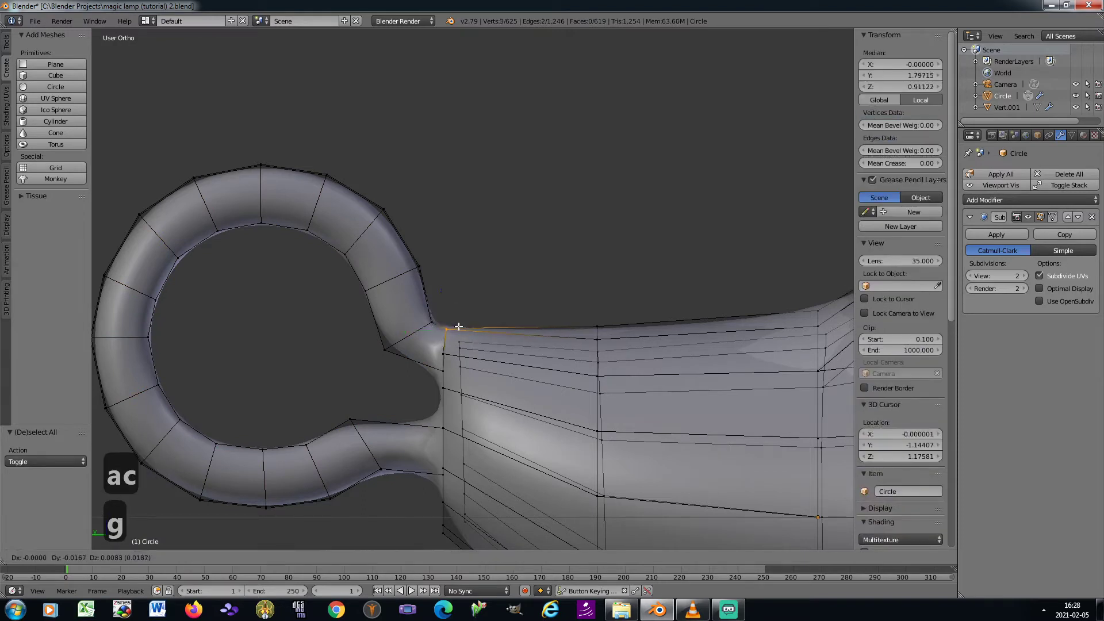
{"action": "left_click", "coordinate": [449, 326]}
Move the handle's lowest outer vertices above the upper joint by -0.006 in Y and 0.103 in Z
{"action": "key", "text": "a"}
{"action": "key", "text": "c"}
{"action": "left_click", "coordinate": [426, 315]}
{"action": "right_click", "coordinate": [426, 315]}
{"action": "key", "text": "g"}
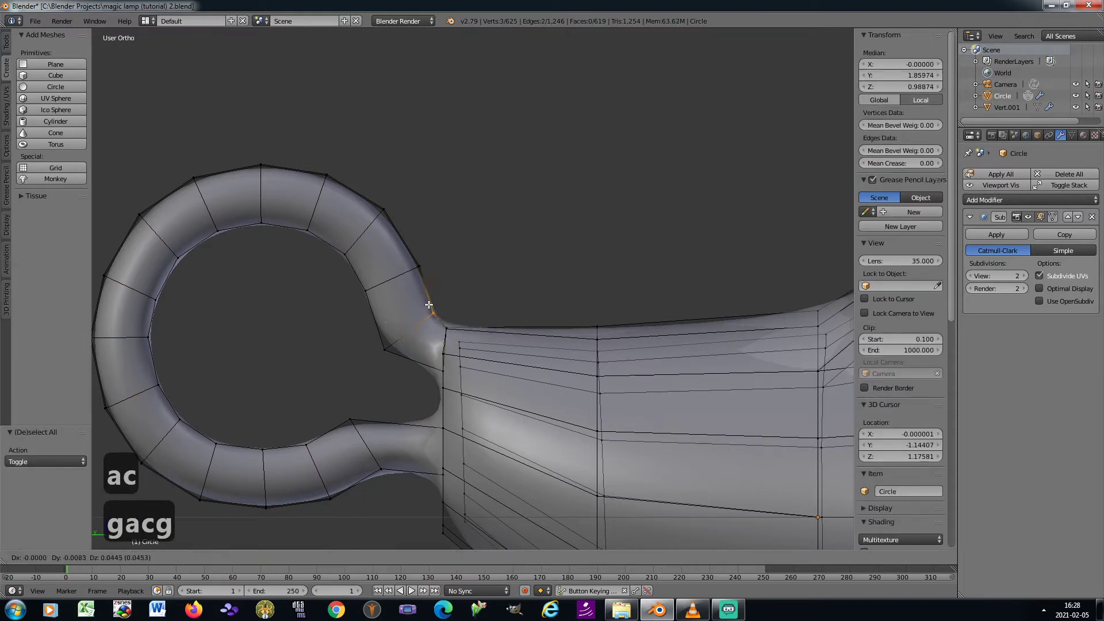
{"action": "left_click", "coordinate": [425, 295]}
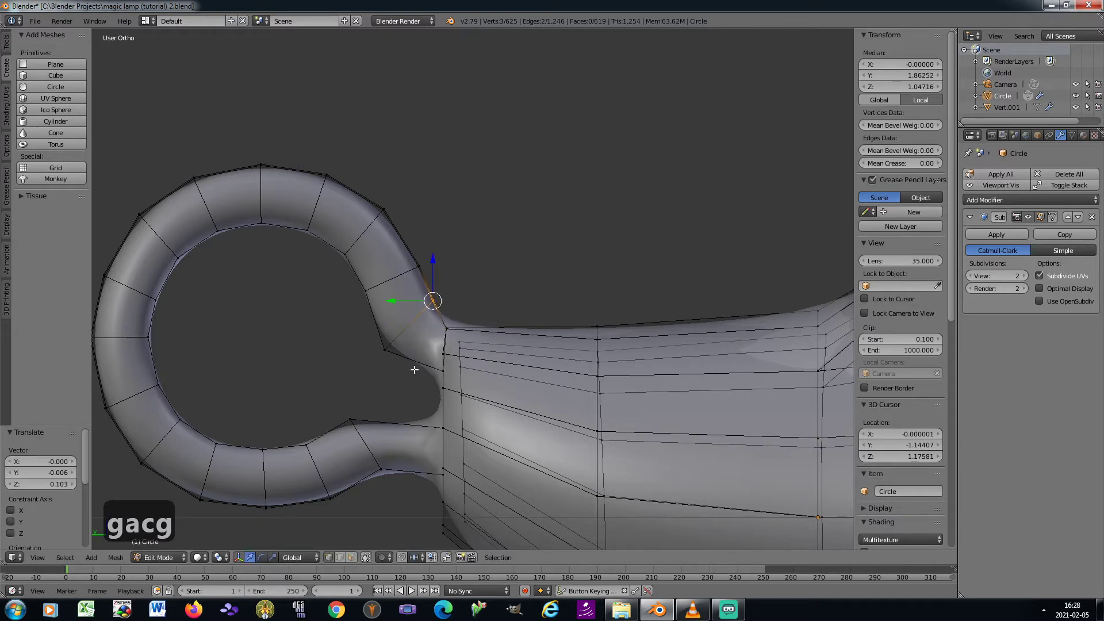
Move the inner corner vertices of the handle's upper joint by -0.042 in Y and 0.033 in Z
{"action": "key", "text": "a"}
{"action": "key", "text": "c"}
{"action": "left_click", "coordinate": [380, 347]}
{"action": "right_click", "coordinate": [382, 347]}
{"action": "key", "text": "g"}
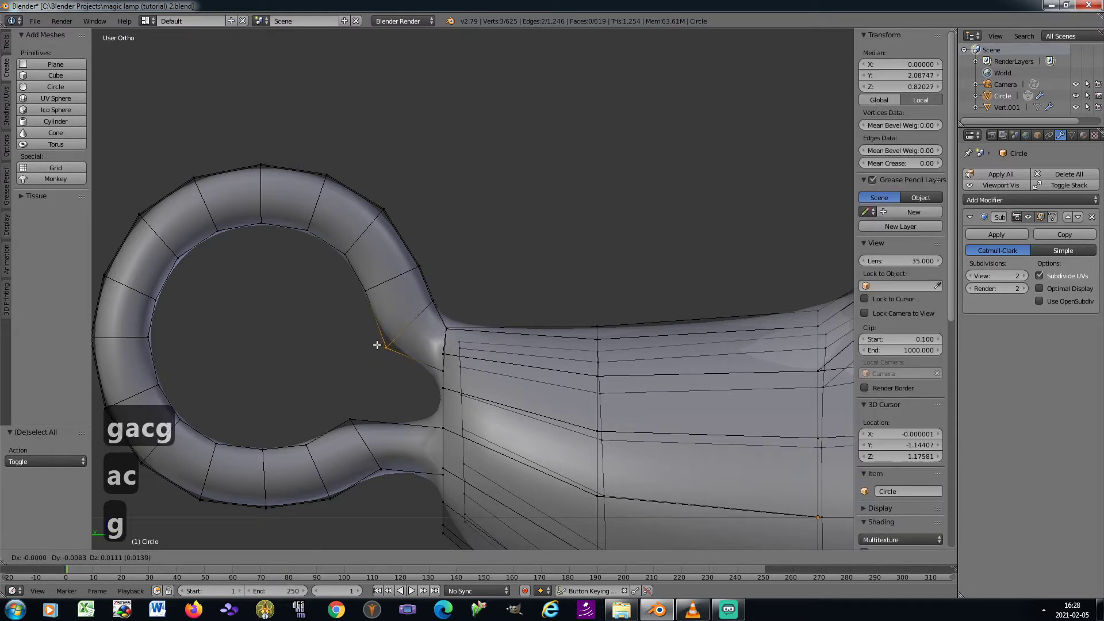
{"action": "left_click", "coordinate": [384, 342]}
Limit selection to visible geometry and set the Subdivision Surface modifier's View subdivisions to 0
{"action": "key", "text": "KP_4"}
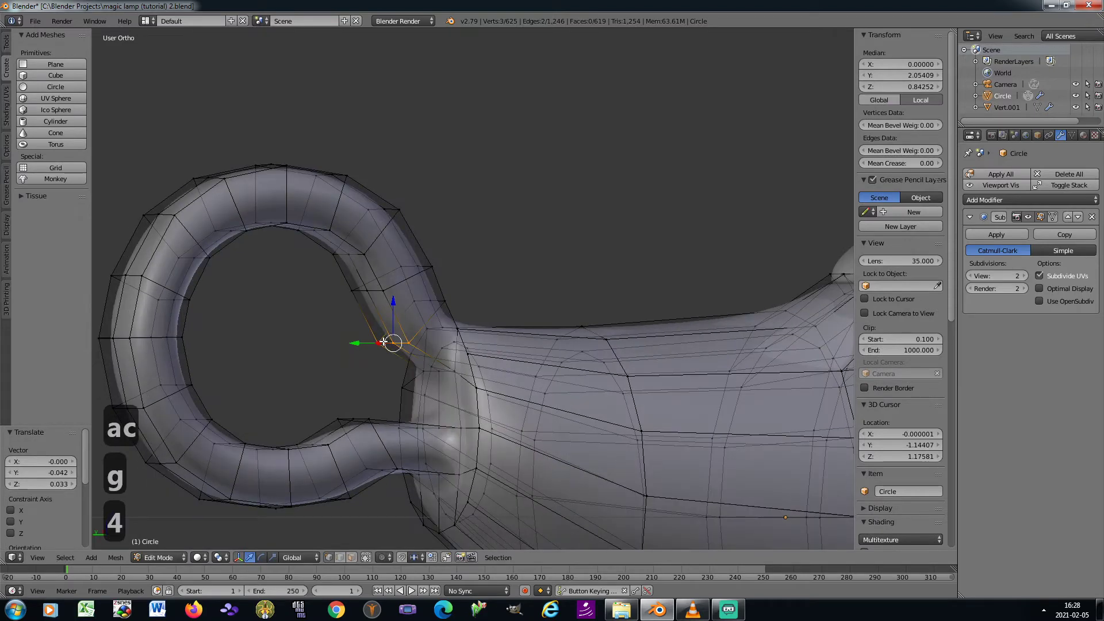
{"action": "left_click", "coordinate": [365, 557]}
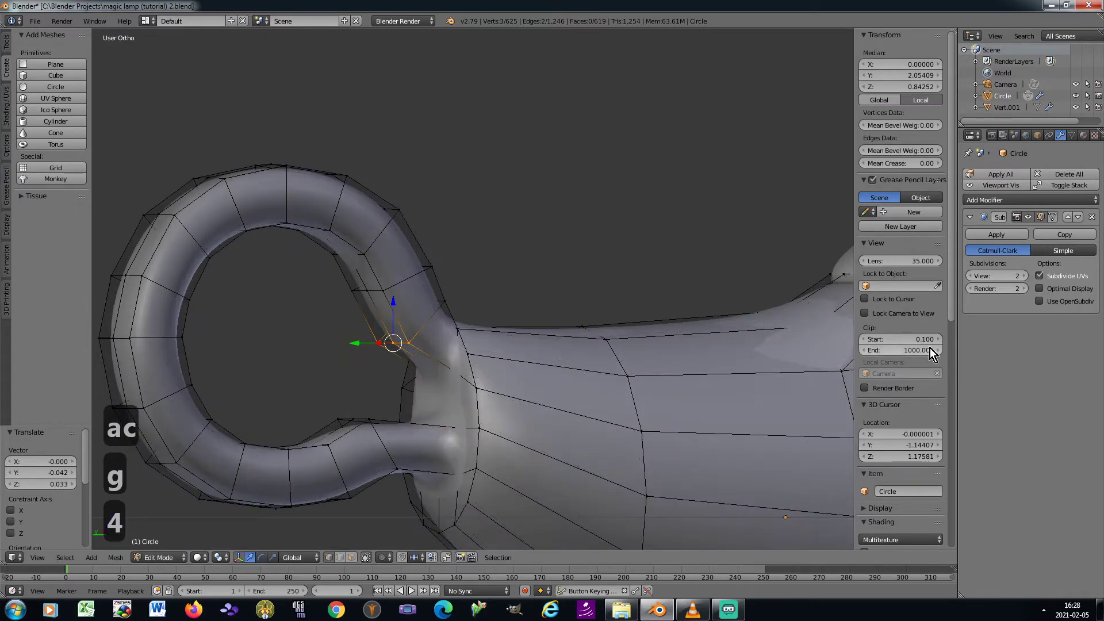
{"action": "left_click", "coordinate": [973, 277]}
{"action": "left_click", "coordinate": [973, 277]}
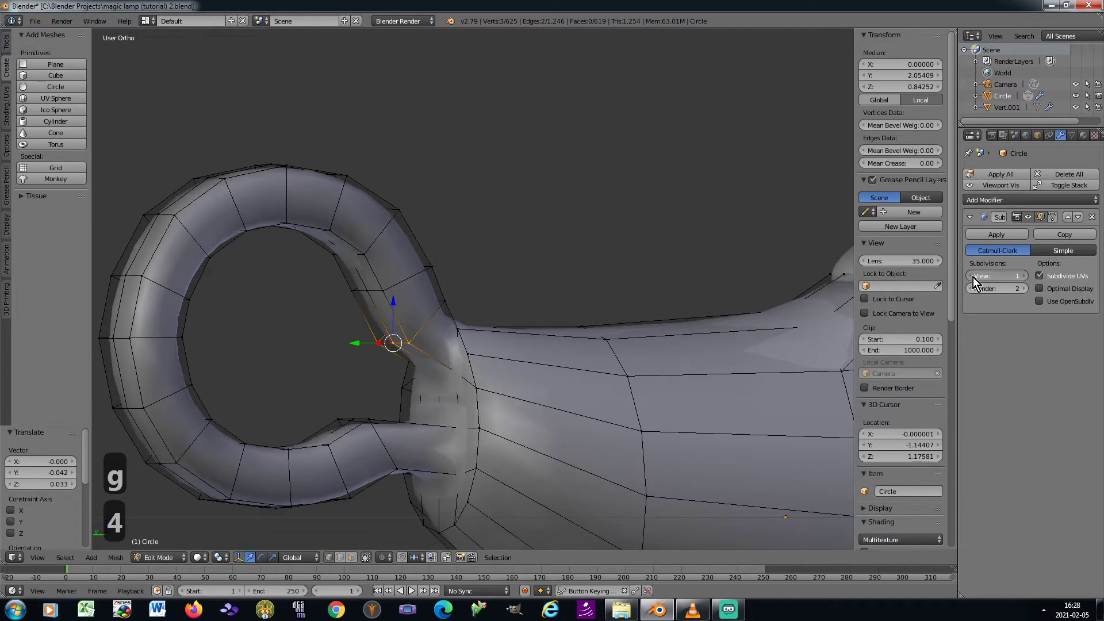
Move the three body edge vertices just below the handle's upper joint by -0.097 along Z
{"action": "right_click", "coordinate": [424, 376]}
{"action": "right_click", "coordinate": [439, 375], "text": "shift"}
{"action": "right_click", "coordinate": [454, 375], "text": "shift"}
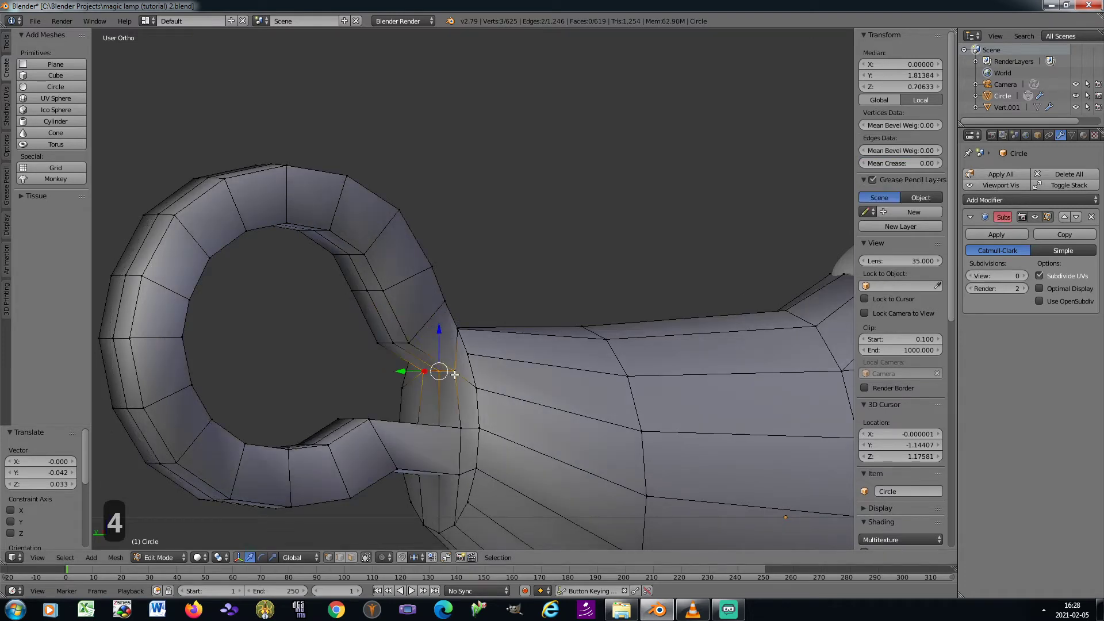
{"action": "key", "text": "KP_6"}
{"action": "key", "text": "g"}
{"action": "key", "text": "z"}
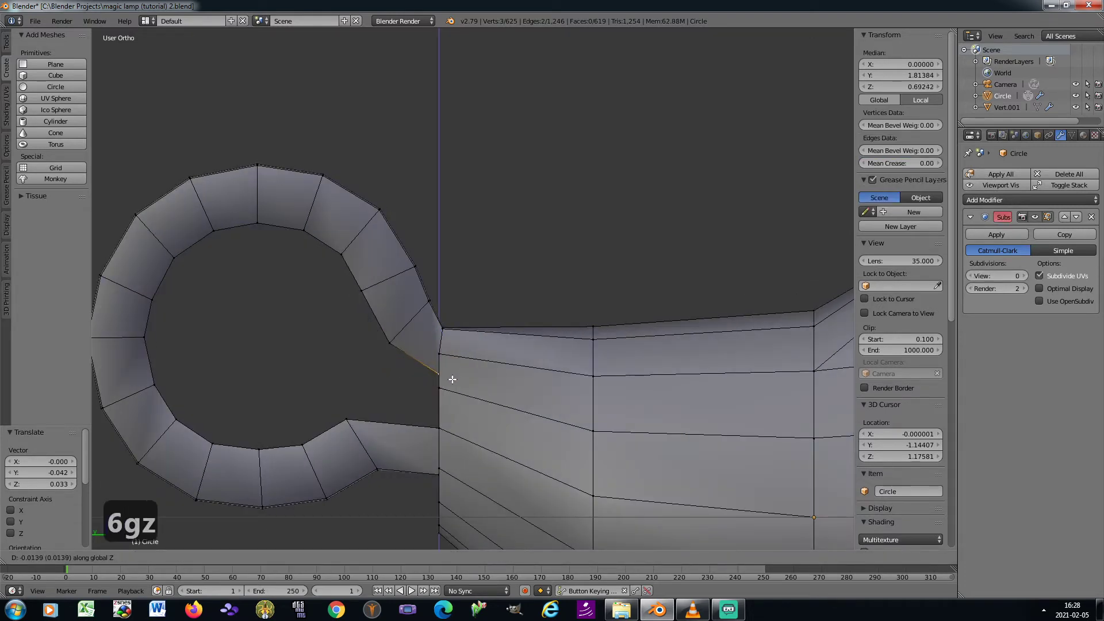
{"action": "left_click", "coordinate": [450, 392]}
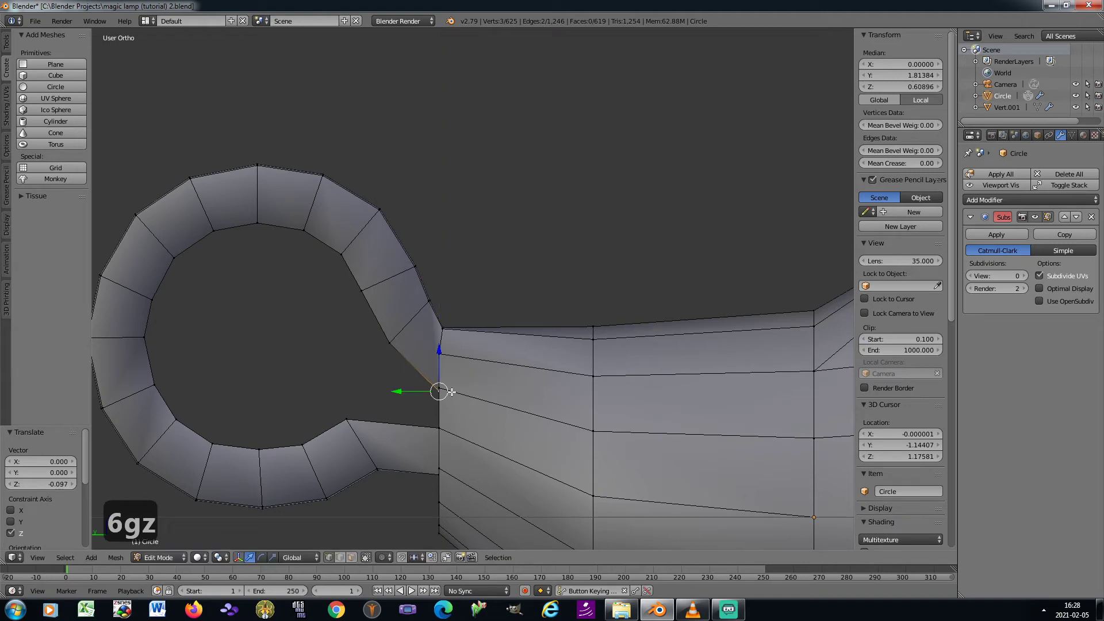
Set the Subdivision Surface modifier's View subdivisions to 2, return to Object Mode and deselect everything
{"action": "left_click", "coordinate": [1025, 276]}
{"action": "left_click", "coordinate": [1025, 276]}
{"action": "key", "text": "Tab"}
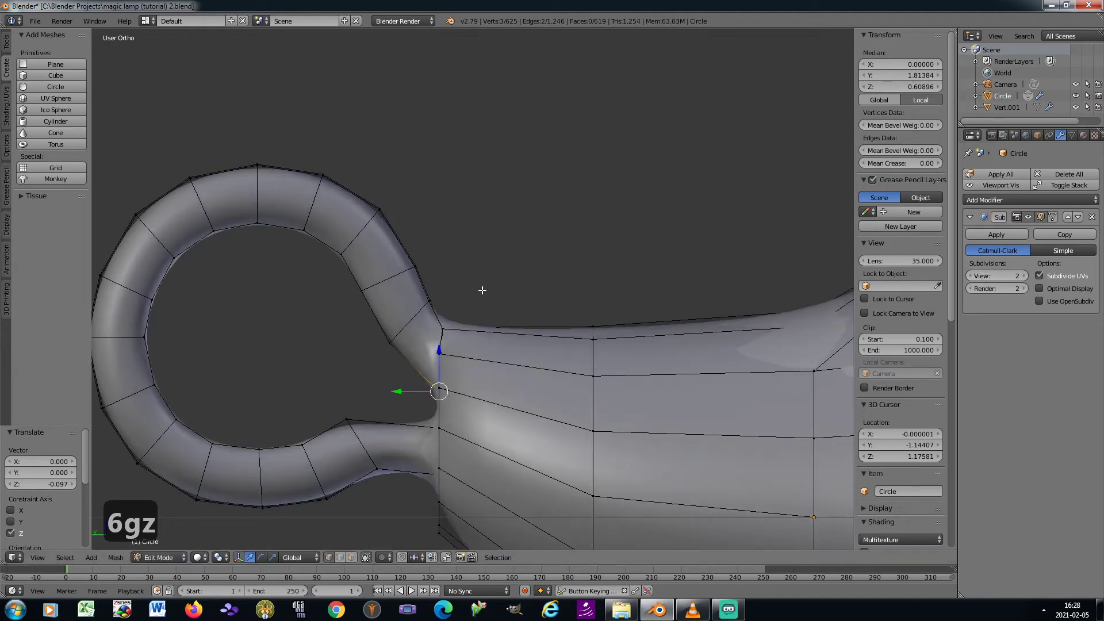
{"action": "scroll", "coordinate": [489, 276], "scroll_direction": "down", "scroll_amount": 2}
{"action": "scroll", "coordinate": [502, 260], "scroll_direction": "down", "scroll_amount": 4}
{"action": "key", "text": "a"}
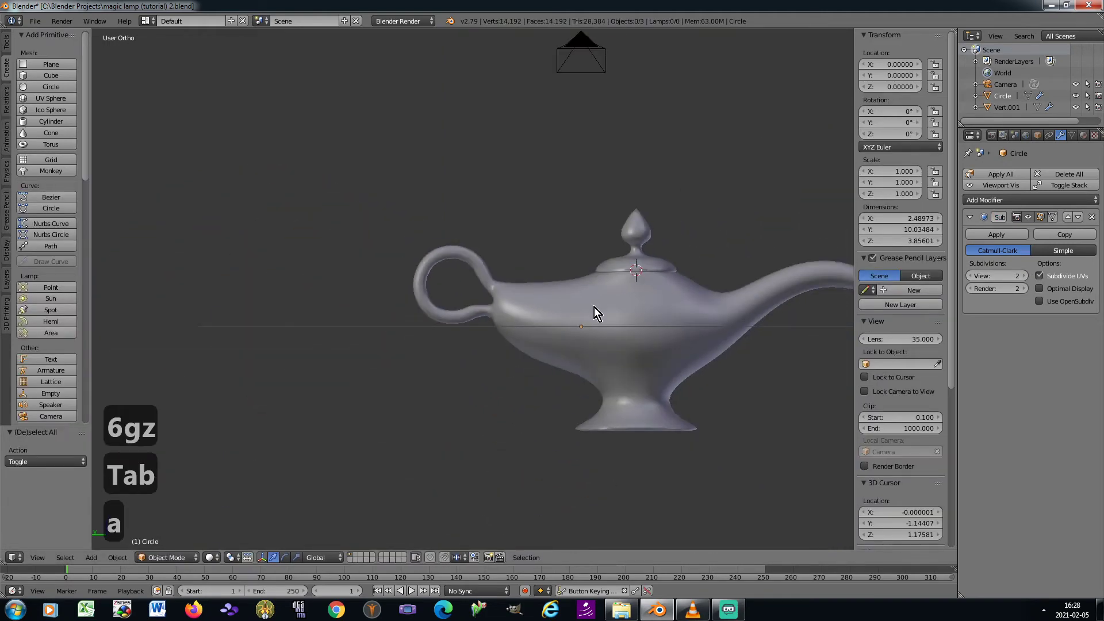
{"action": "middle_click_drag", "start_coordinate": [594, 307], "coordinate": [483, 316], "text": "shift"}
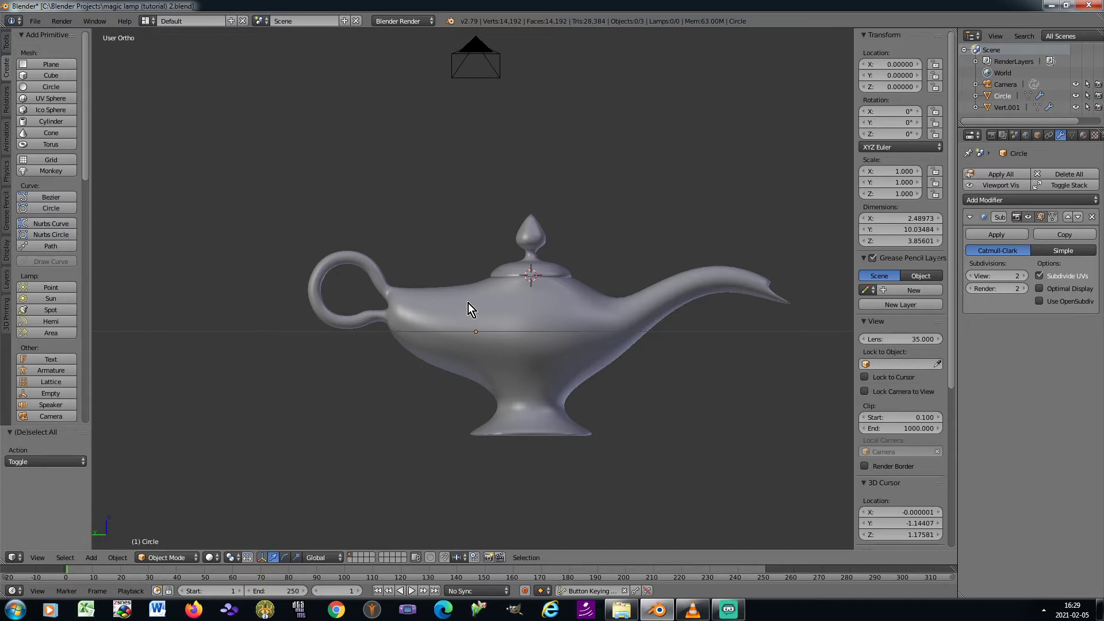
{"action": "scroll", "coordinate": [350, 296], "scroll_direction": "up", "scroll_amount": 3}
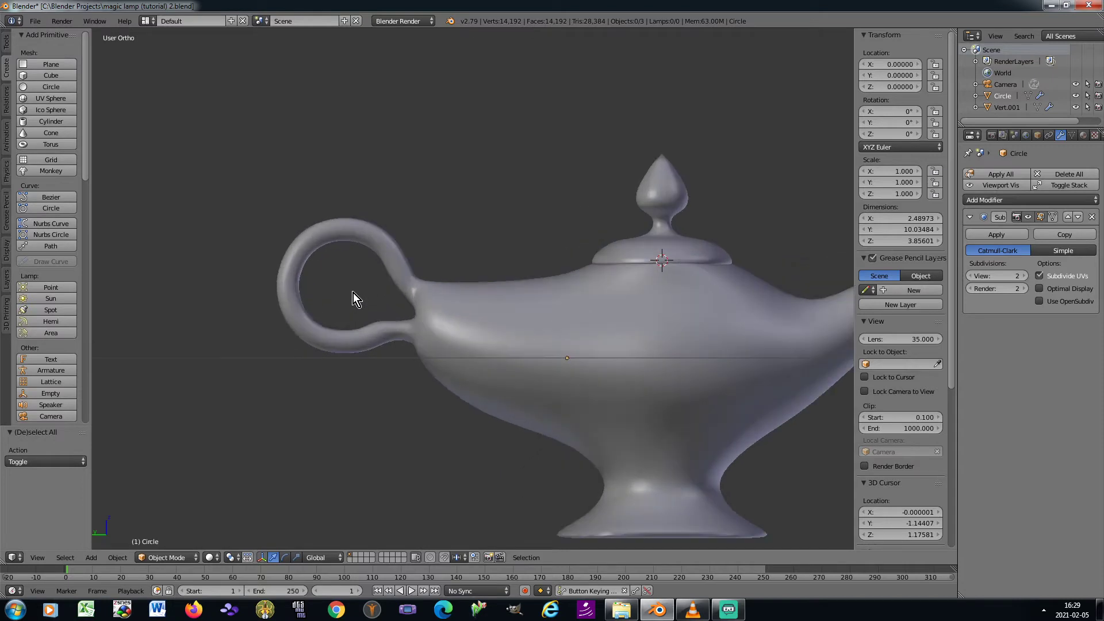
{"action": "scroll", "coordinate": [357, 284], "scroll_direction": "up", "scroll_amount": 3}
{"action": "key", "text": "Tab"}
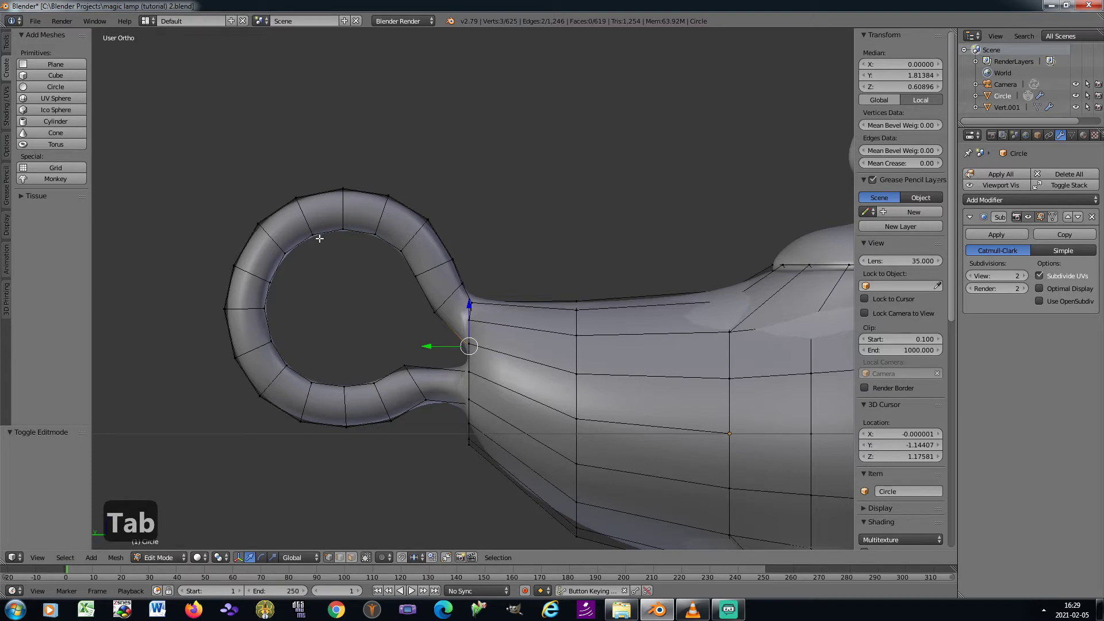
{"action": "key", "text": "Tab"}
{"action": "scroll", "coordinate": [311, 237], "scroll_direction": "down", "scroll_amount": 4}
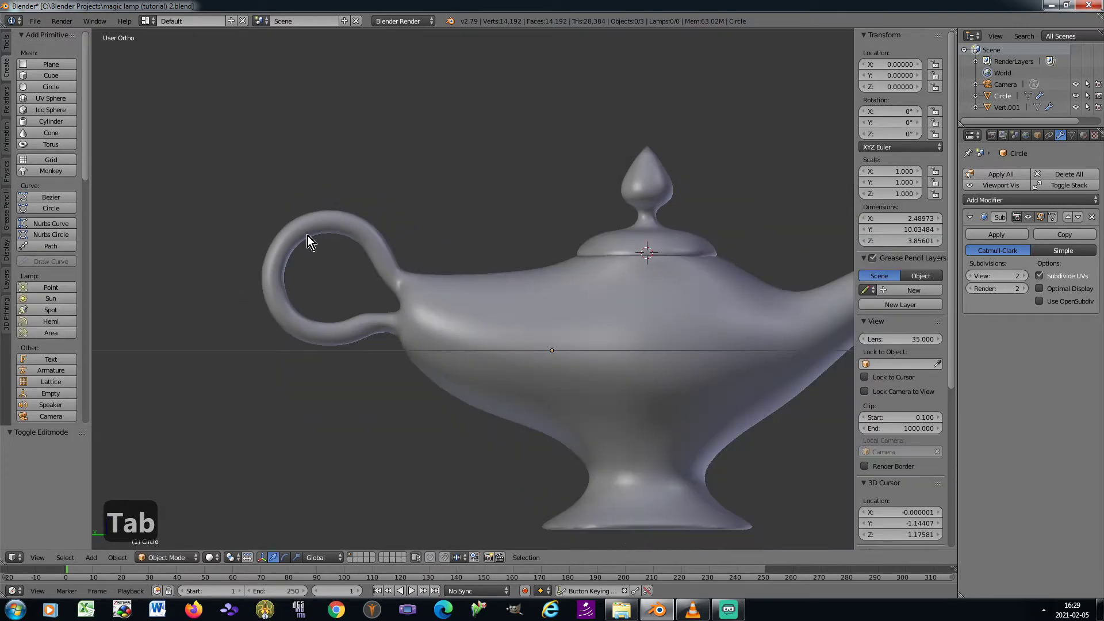
In the camera view, make the camera unselectable and rotate the lamp body and lid 180° about the Z axis
{"action": "key", "text": "KP_0"}
{"action": "key", "text": "a"}
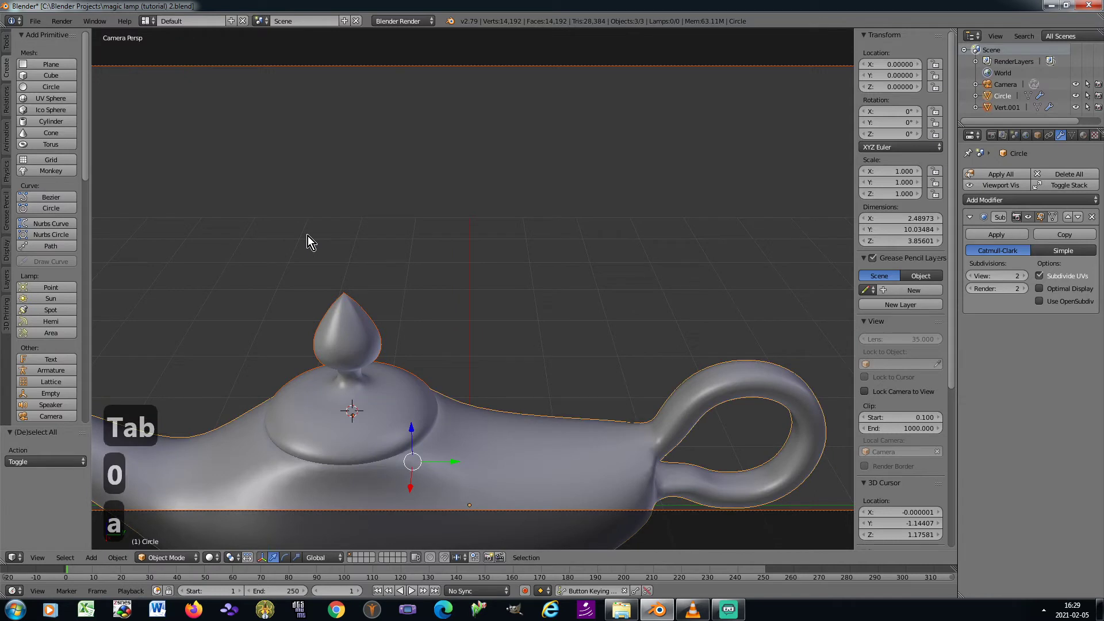
{"action": "left_click", "coordinate": [1087, 84]}
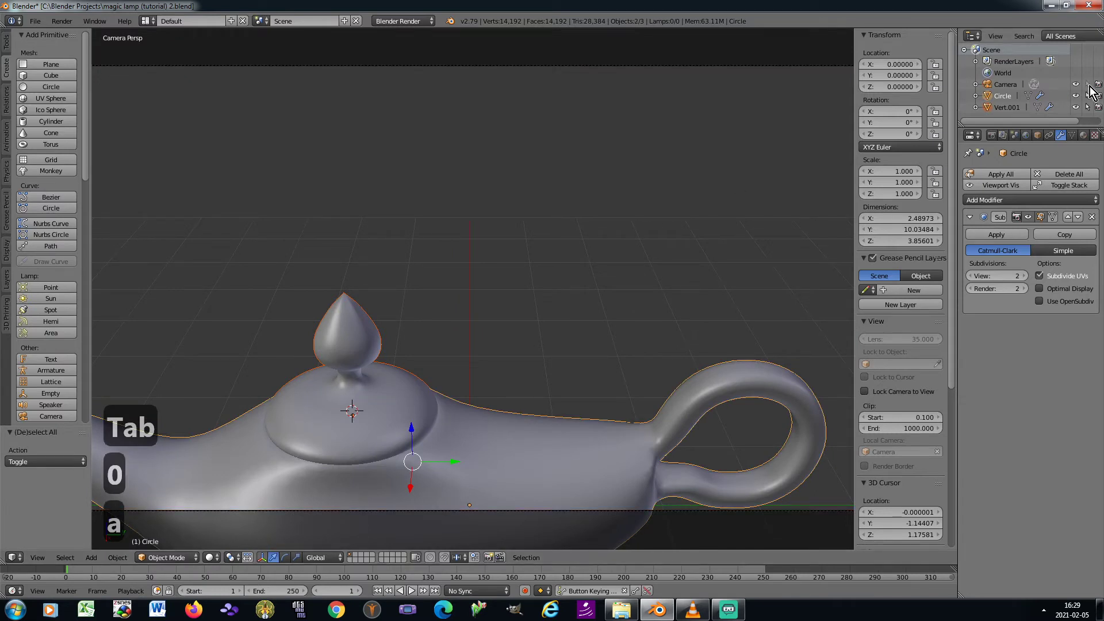
{"action": "type", "text": "rz"}
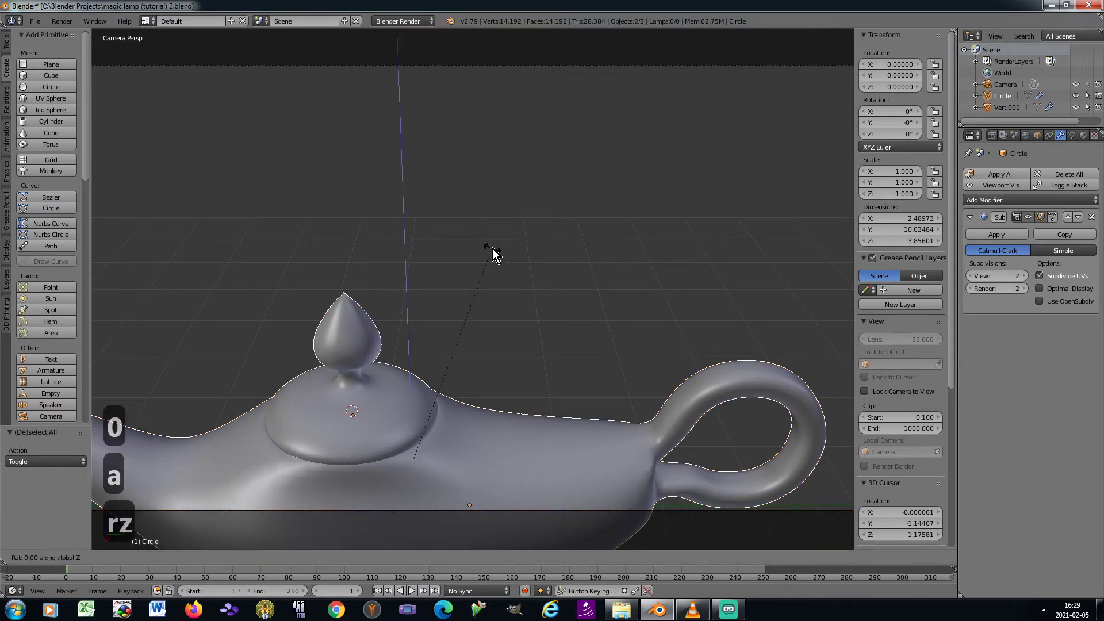
{"action": "type", "text": "180"}
{"action": "key", "text": "Return"}
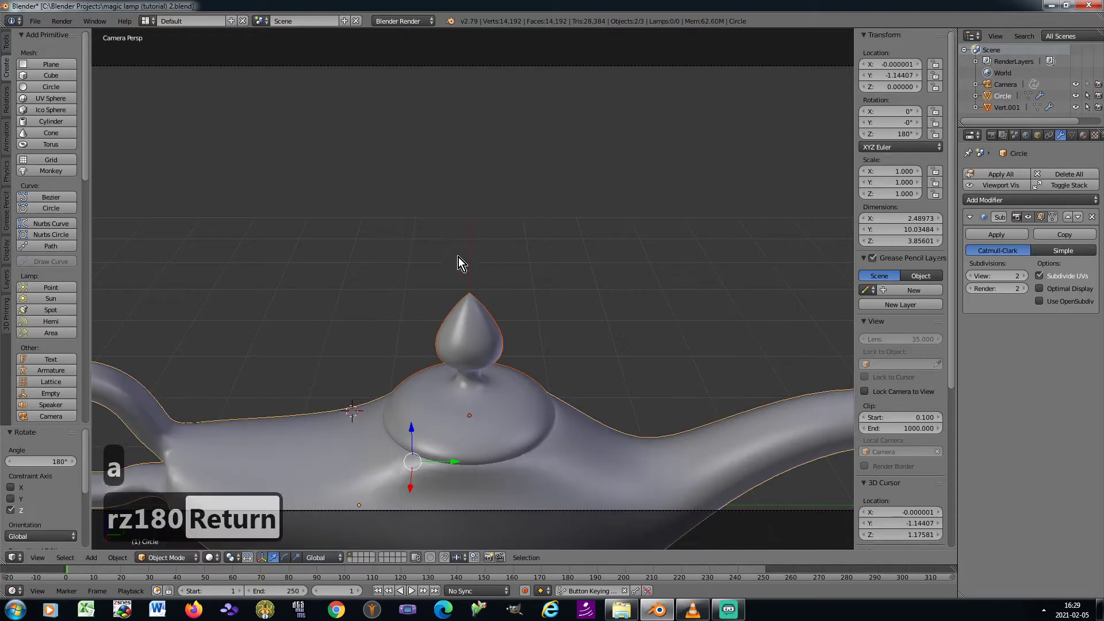
Move the lamp body and lid by -3.774 along the X axis so they fit the camera frame
{"action": "key", "text": "g"}
{"action": "key", "text": "x"}
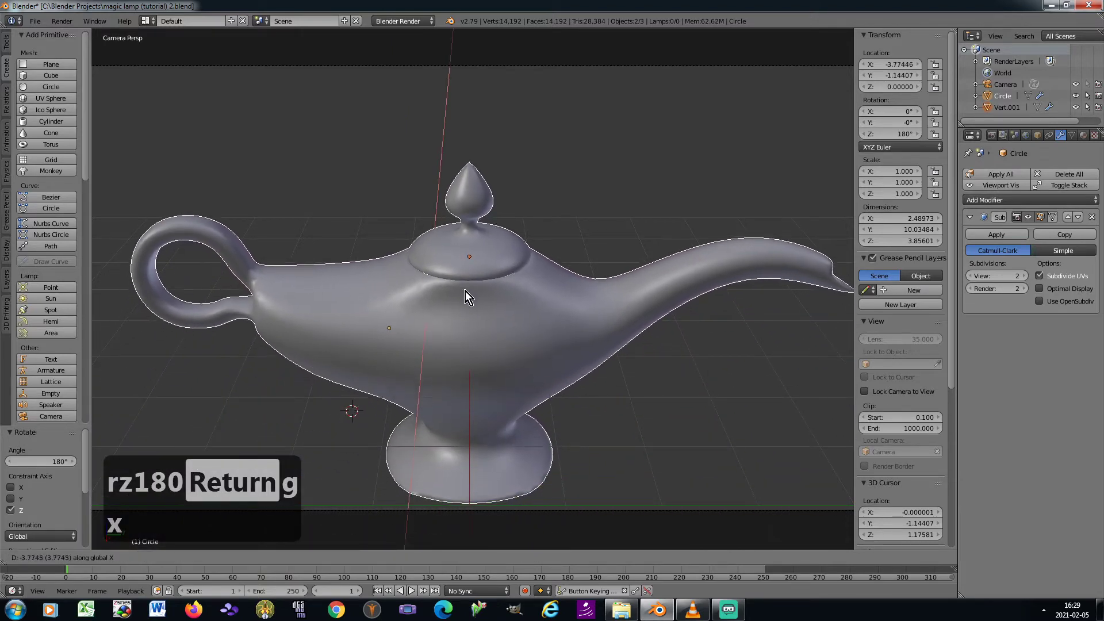
{"action": "left_click", "coordinate": [464, 291]}
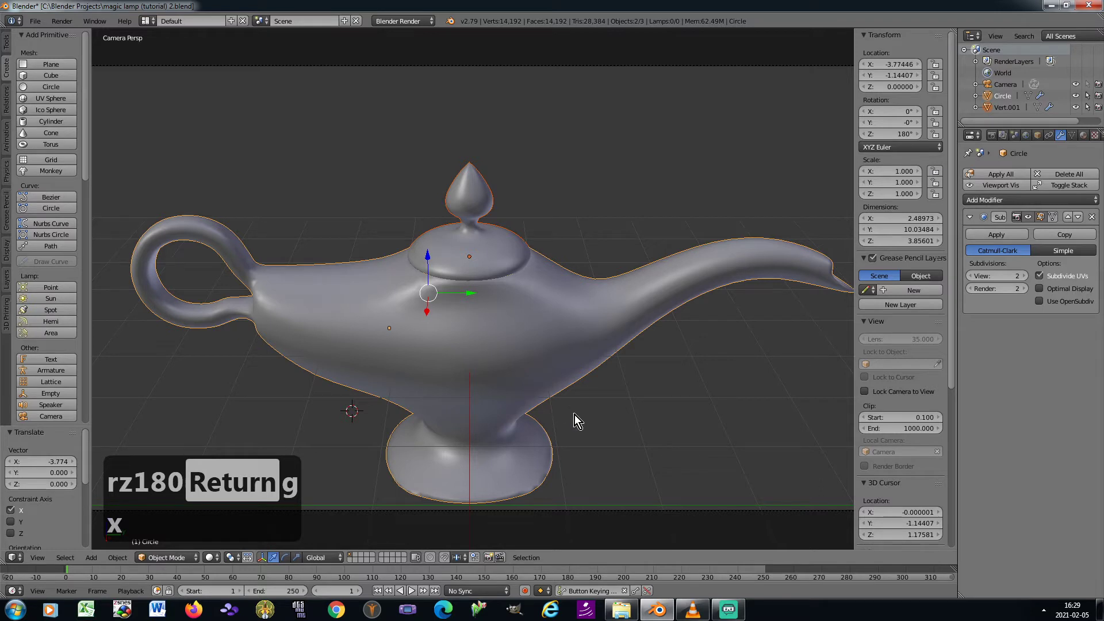
Scale the lamp body and lid to 0.796 and apply their rotation and scale
{"action": "key", "text": "s"}
{"action": "left_click", "coordinate": [546, 389]}
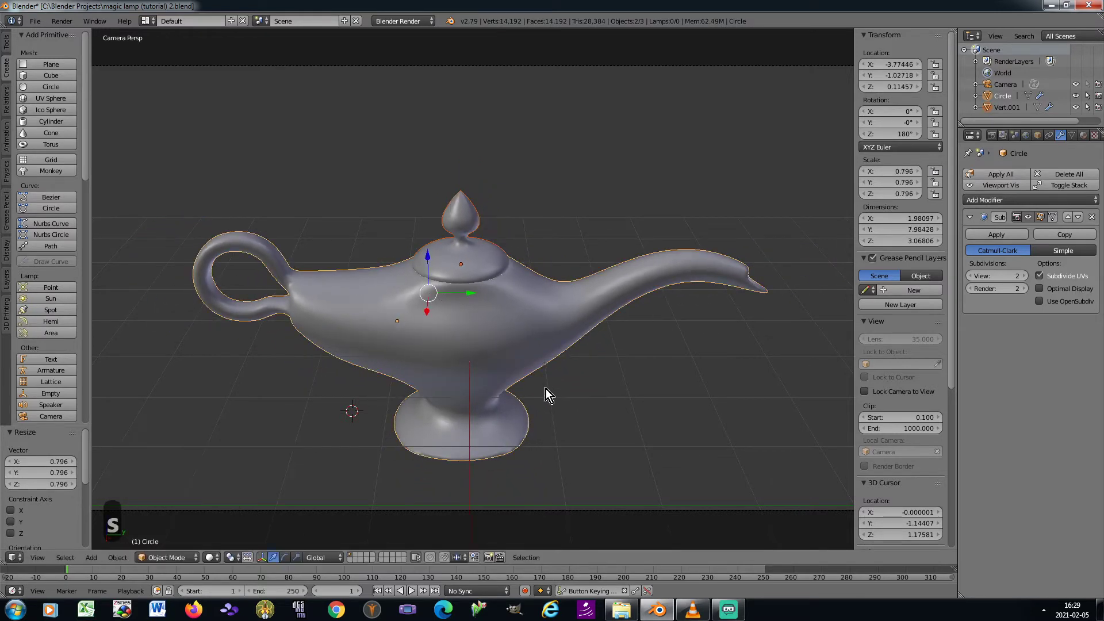
{"action": "key", "text": "ctrl+a"}
{"action": "left_click", "coordinate": [545, 389]}
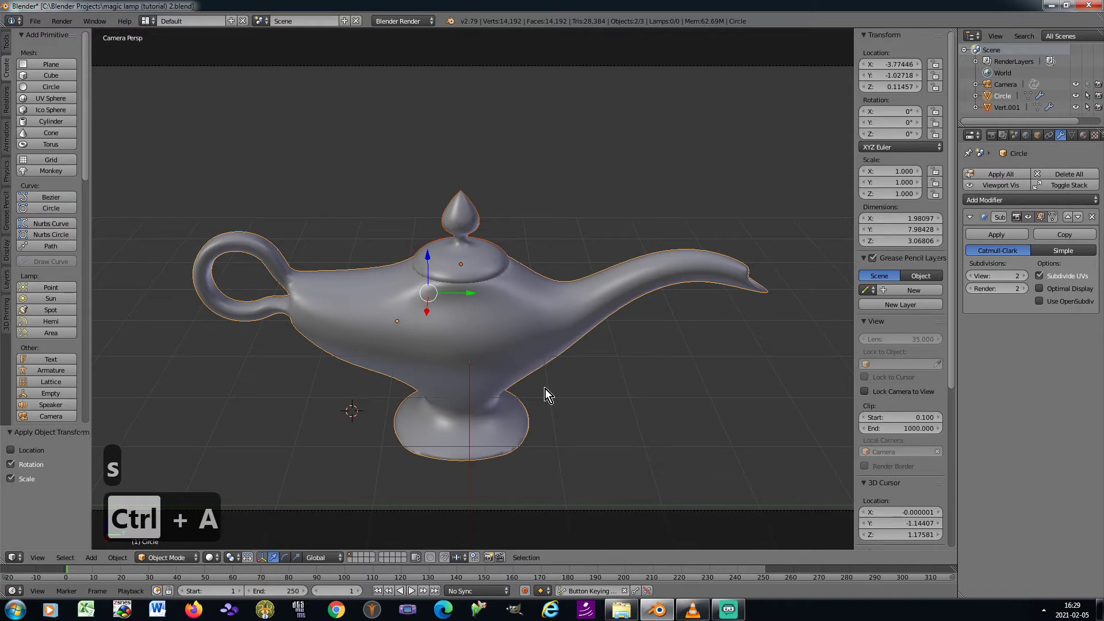
Examine the lamp's shape all the way around, finishing in the right orthographic view
{"action": "key", "text": "KP_0"}
{"action": "key", "text": "KP_4"}
{"action": "key", "text": "KP_4"}
{"action": "key", "text": "KP_4"}
{"action": "key", "text": "KP_4"}
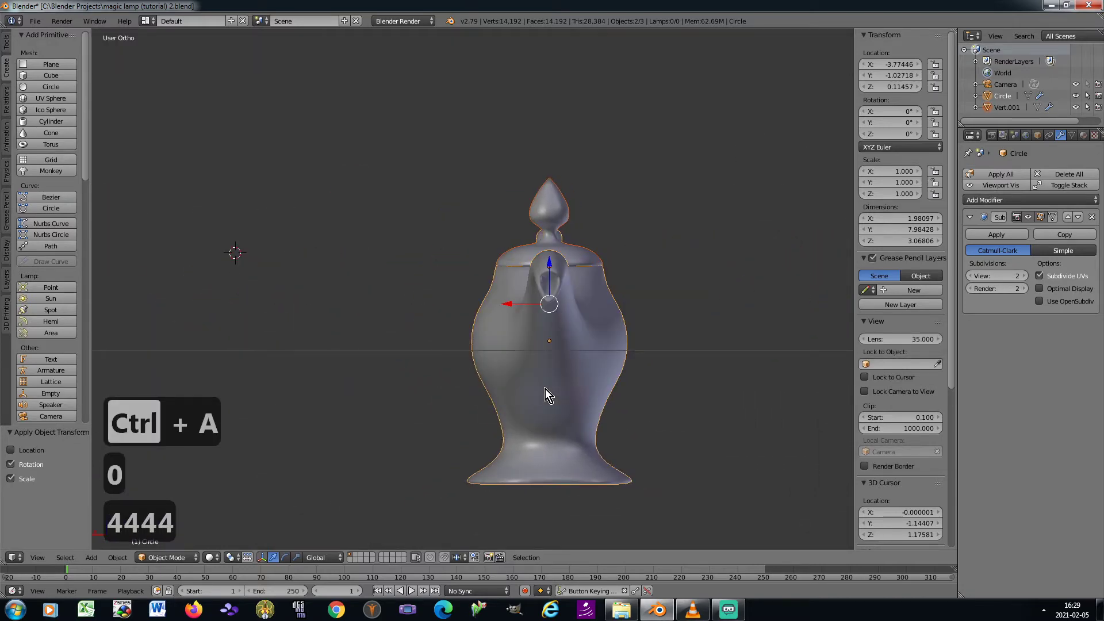
{"action": "key", "text": "KP_4"}
{"action": "key", "text": "KP_4"}
{"action": "key", "text": "KP_4"}
{"action": "key", "text": "KP_4"}
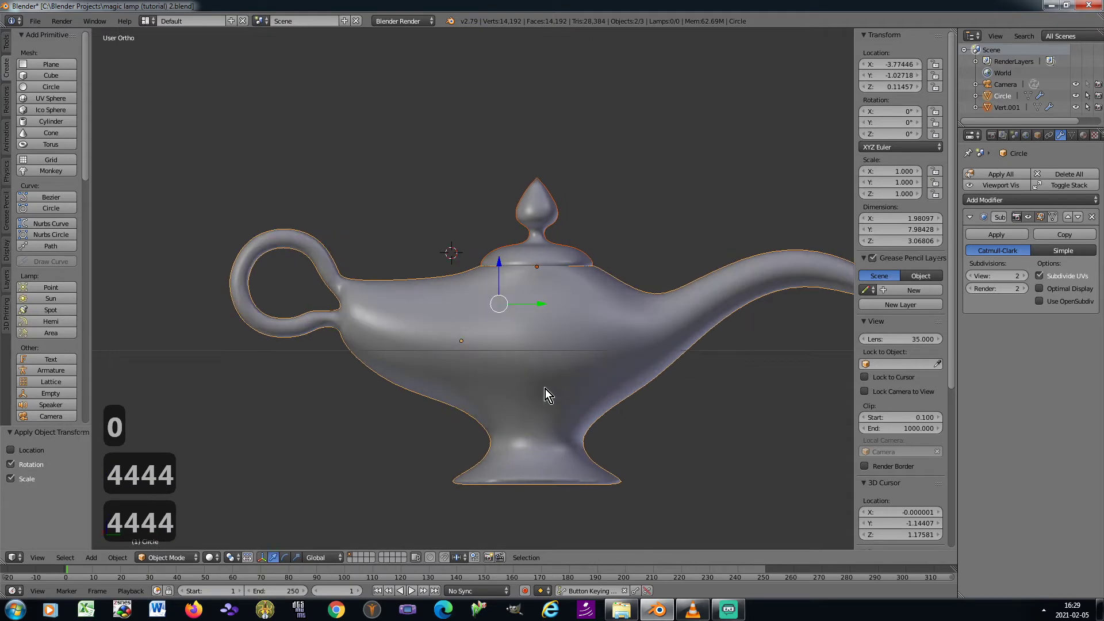
{"action": "key", "text": "KP_0"}
{"action": "key", "text": "KP_0"}
{"action": "key", "text": "KP_3"}
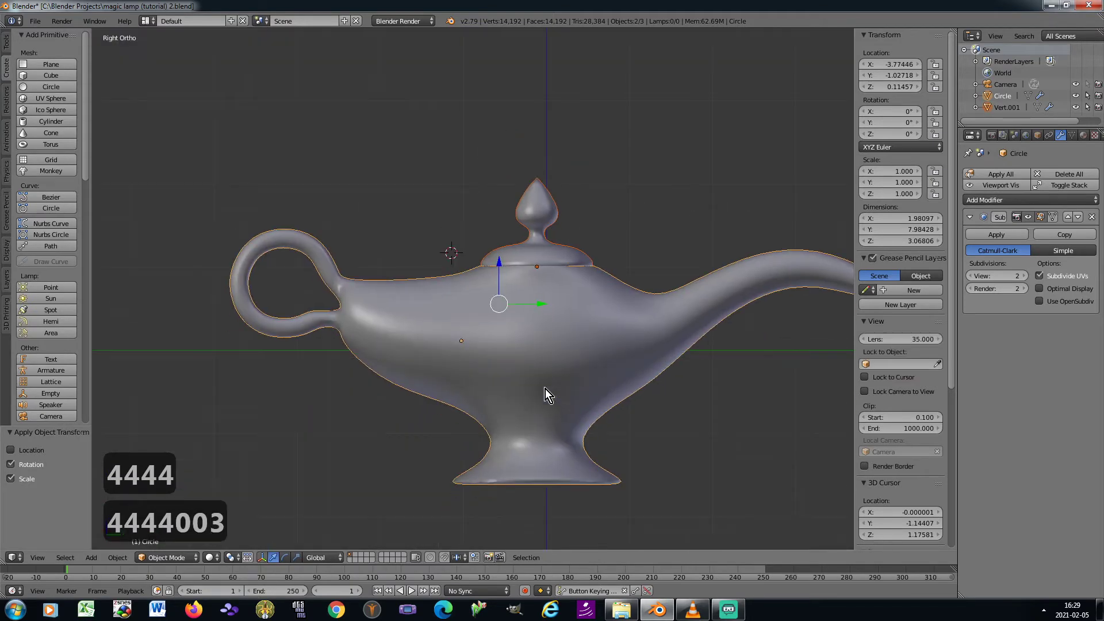
In Edit Mode on the lamp body, add a single loop cut across the handle's upper curve on the side facing the body
{"action": "key", "text": "Tab"}
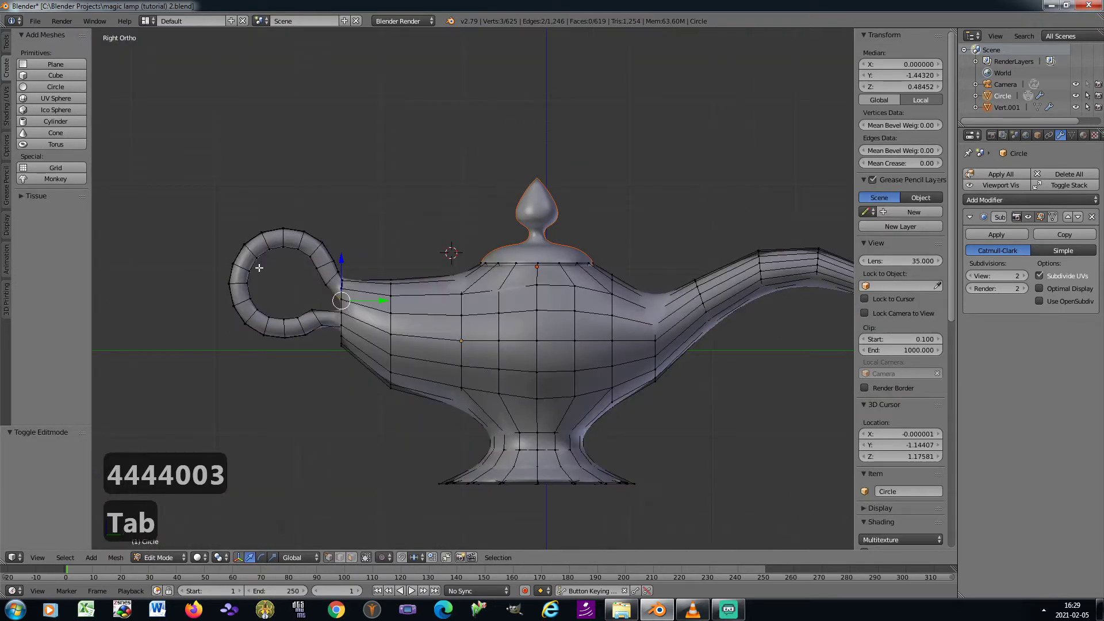
{"action": "middle_click_drag", "start_coordinate": [241, 256], "coordinate": [373, 282], "text": "shift"}
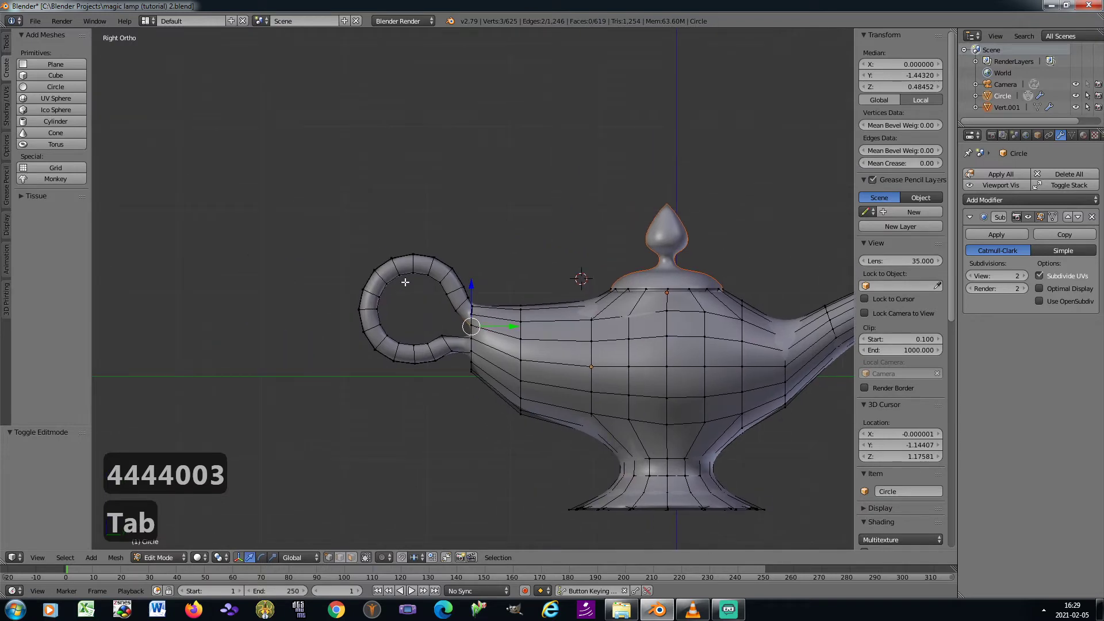
{"action": "key", "text": "KP_0"}
{"action": "key", "text": "KP_0"}
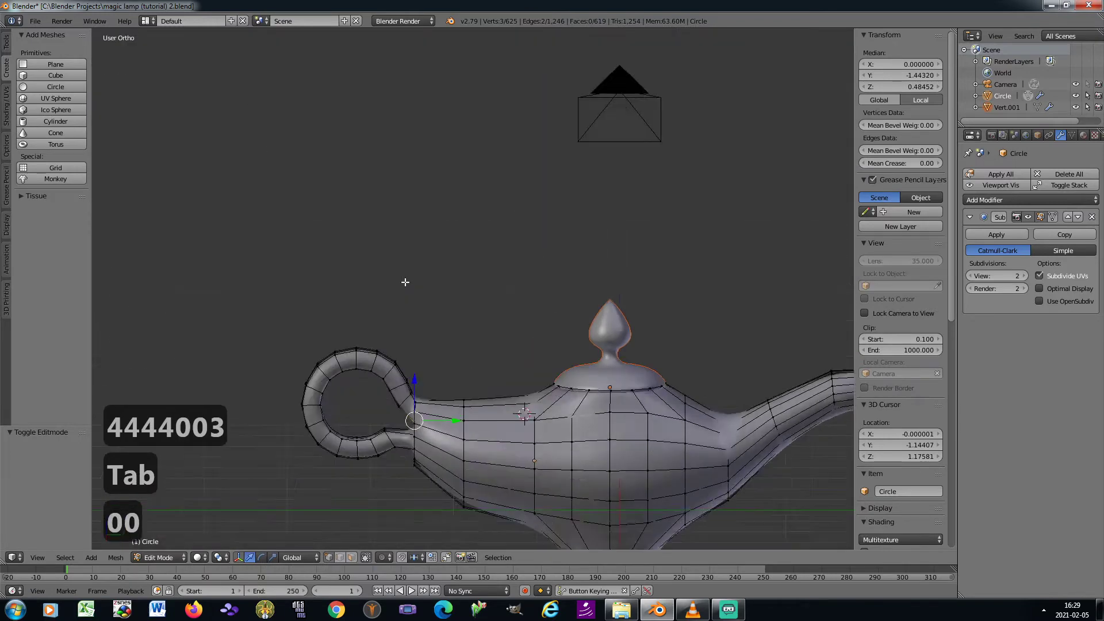
{"action": "key", "text": "a"}
{"action": "scroll", "coordinate": [434, 265], "scroll_direction": "up", "scroll_amount": 4}
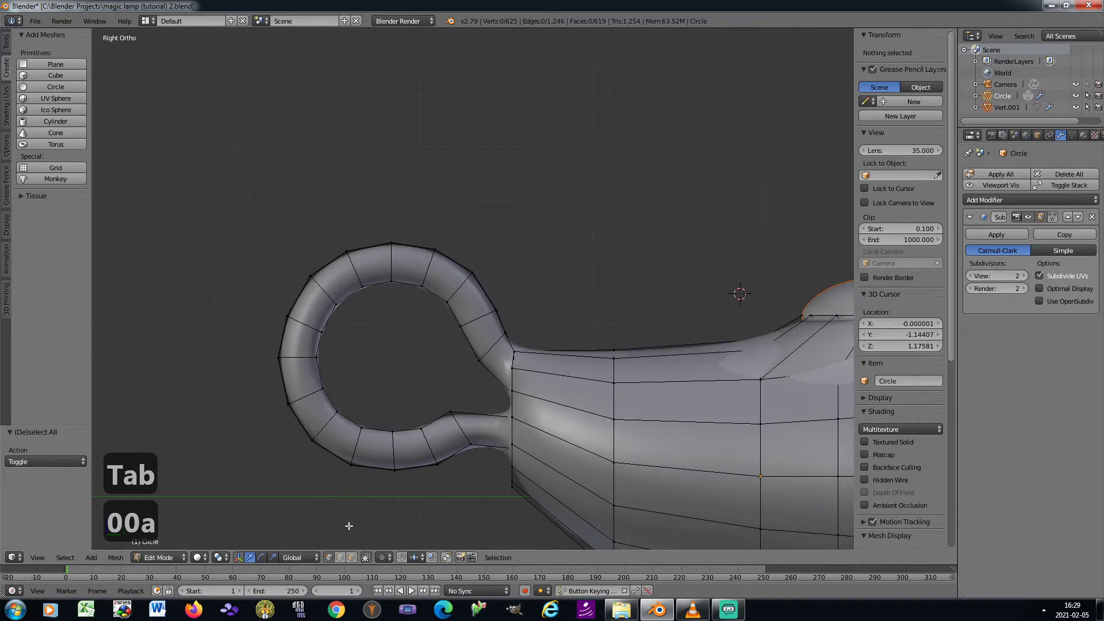
{"action": "key", "text": "KP_8"}
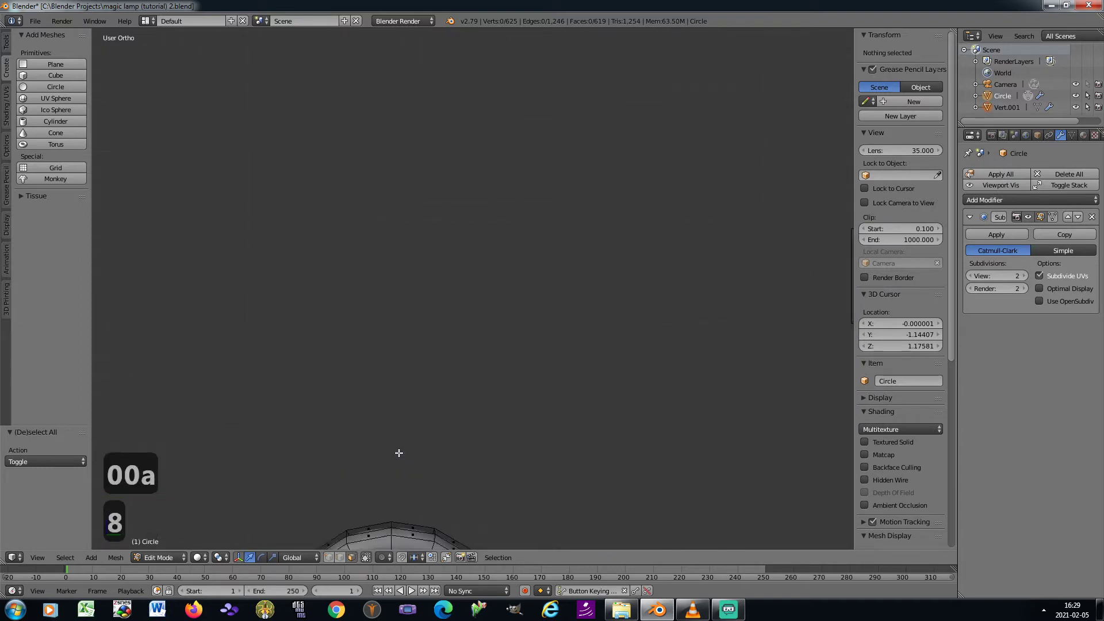
{"action": "middle_click_drag", "start_coordinate": [400, 451], "coordinate": [397, 239], "text": "shift"}
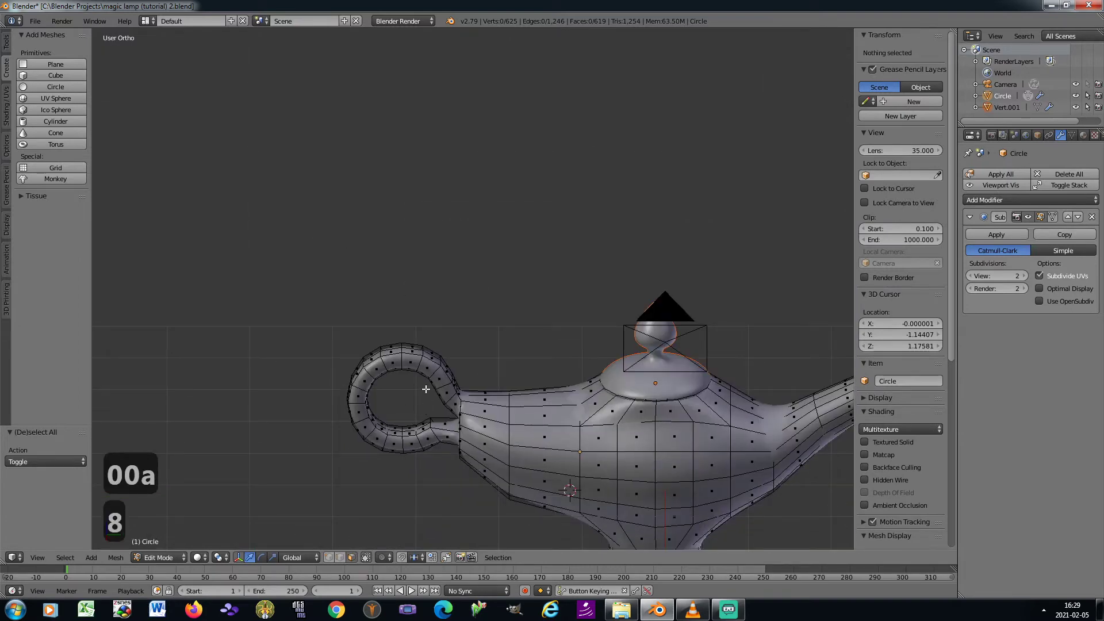
{"action": "scroll", "coordinate": [425, 389], "scroll_direction": "up", "scroll_amount": 4}
{"action": "key", "text": "ctrl+r"}
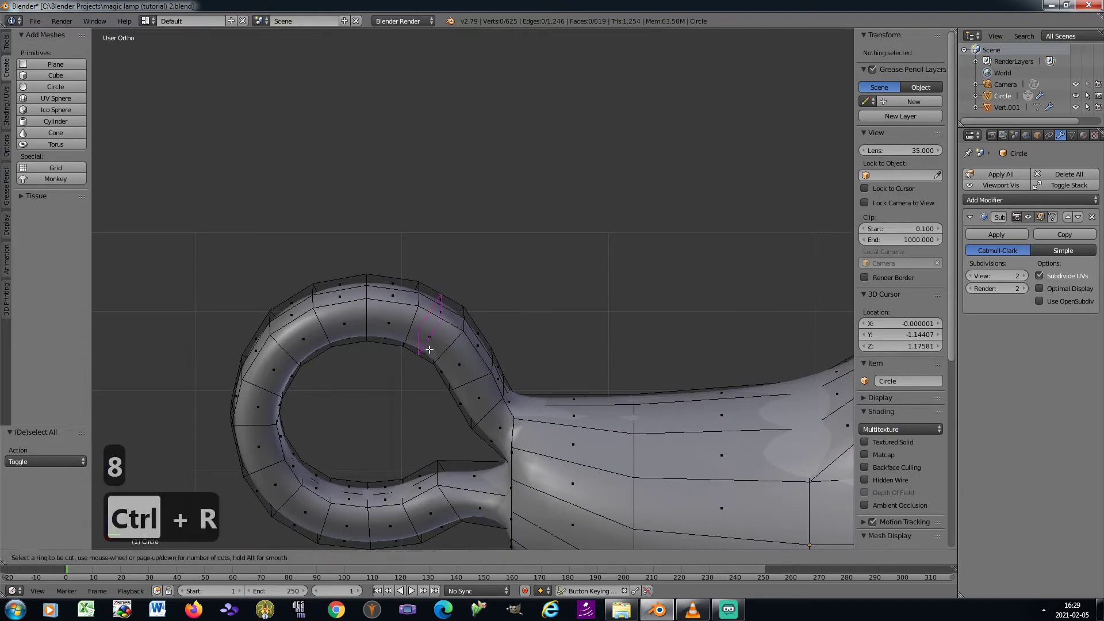
{"action": "left_click", "coordinate": [430, 350]}
{"action": "key", "text": "KP_2"}
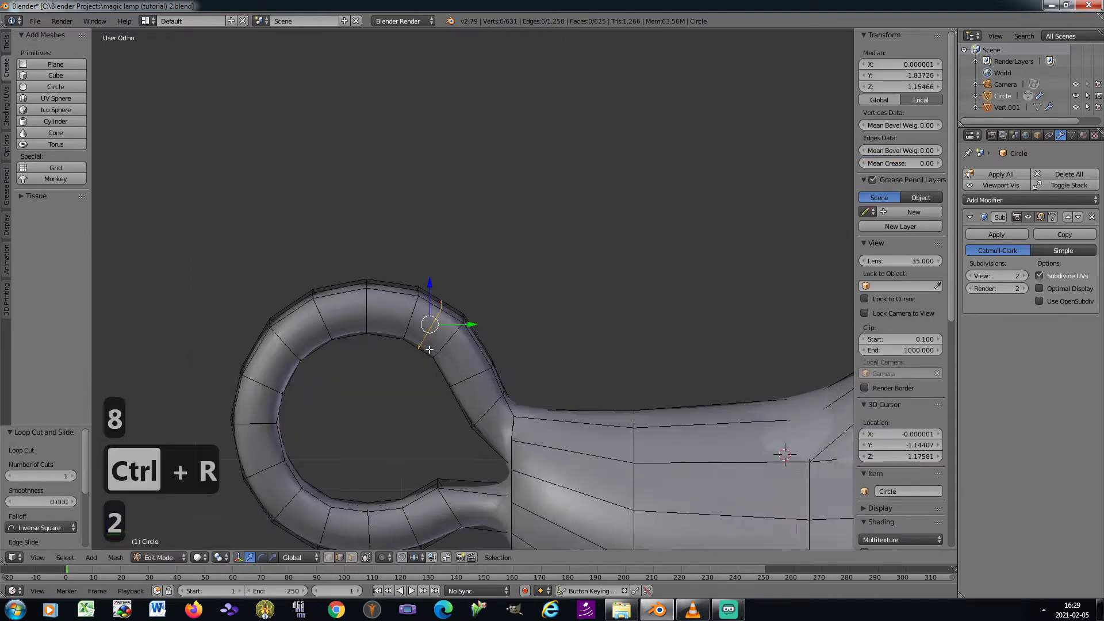
Move the new handle edge loop by 0.006 in Y and 0.010 in Z, and deselect it
{"action": "scroll", "coordinate": [425, 352], "scroll_direction": "up", "scroll_amount": 2}
{"action": "key", "text": "g"}
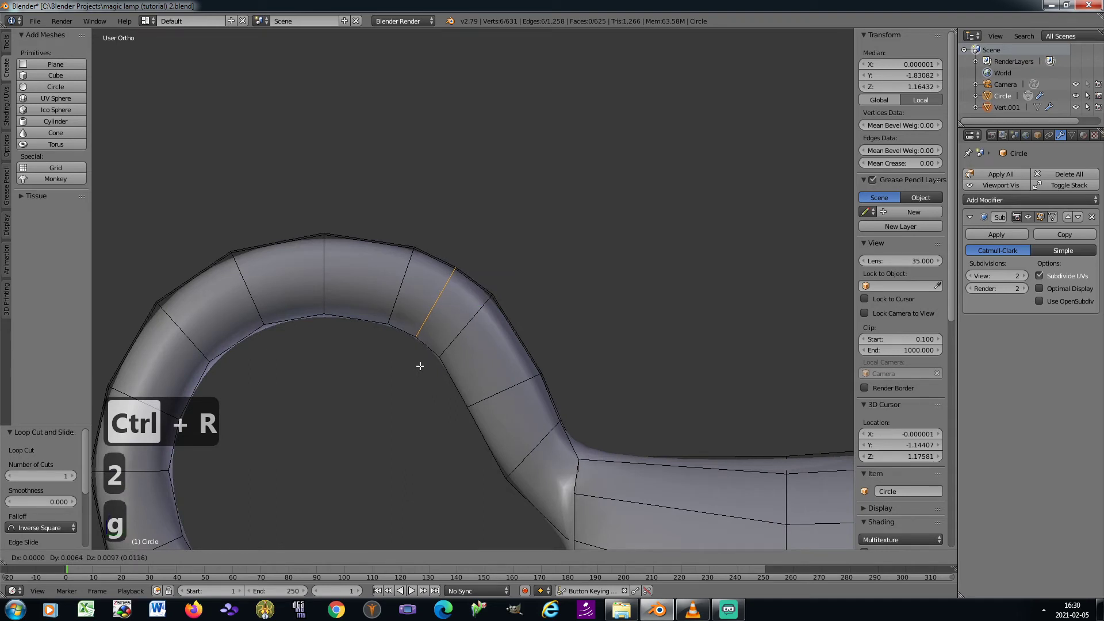
{"action": "left_click", "coordinate": [421, 366]}
{"action": "key", "text": "a"}
Extrude the four outer faces around the new loop on top of the handle outward by 0.123
{"action": "key", "text": "KP_8"}
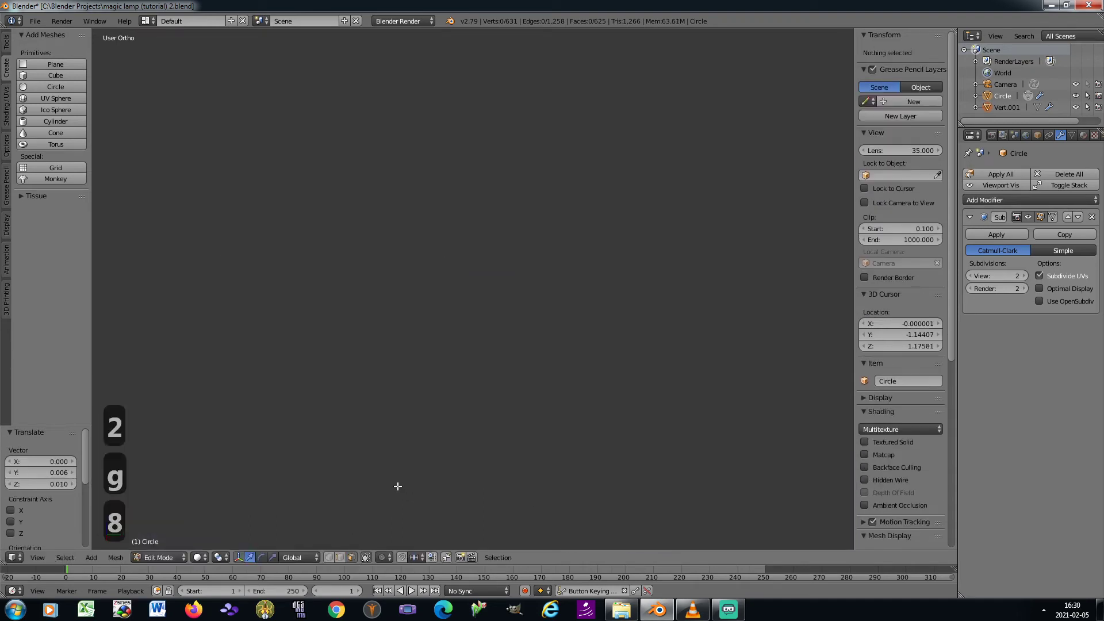
{"action": "mouse_move", "coordinate": [398, 487]}
{"action": "middle_mouse_down", "text": "shift"}
{"action": "mouse_move", "coordinate": [388, 366]}
{"action": "mouse_move", "coordinate": [354, 243]}
{"action": "middle_mouse_up", "text": "shift"}
{"action": "scroll", "coordinate": [390, 414], "scroll_direction": "up", "scroll_amount": 5}
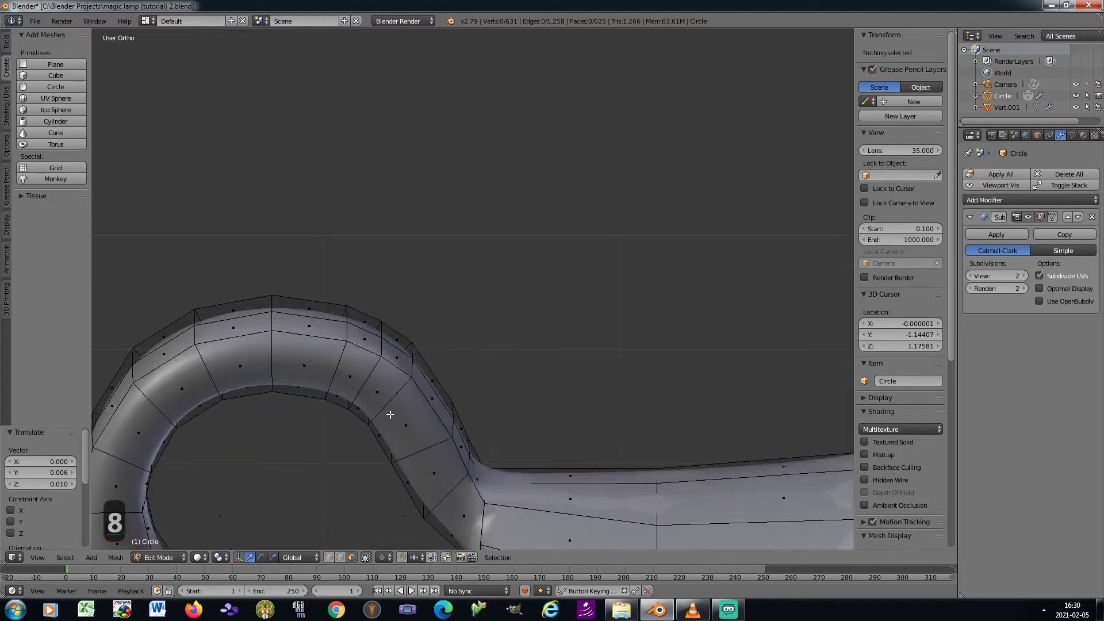
{"action": "scroll", "coordinate": [391, 415], "scroll_direction": "down", "scroll_amount": 1}
{"action": "left_click", "coordinate": [402, 371]}
{"action": "left_click", "coordinate": [395, 365], "text": "shift"}
{"action": "left_click", "coordinate": [383, 354], "text": "shift"}
{"action": "left_click", "coordinate": [369, 356], "text": "shift"}
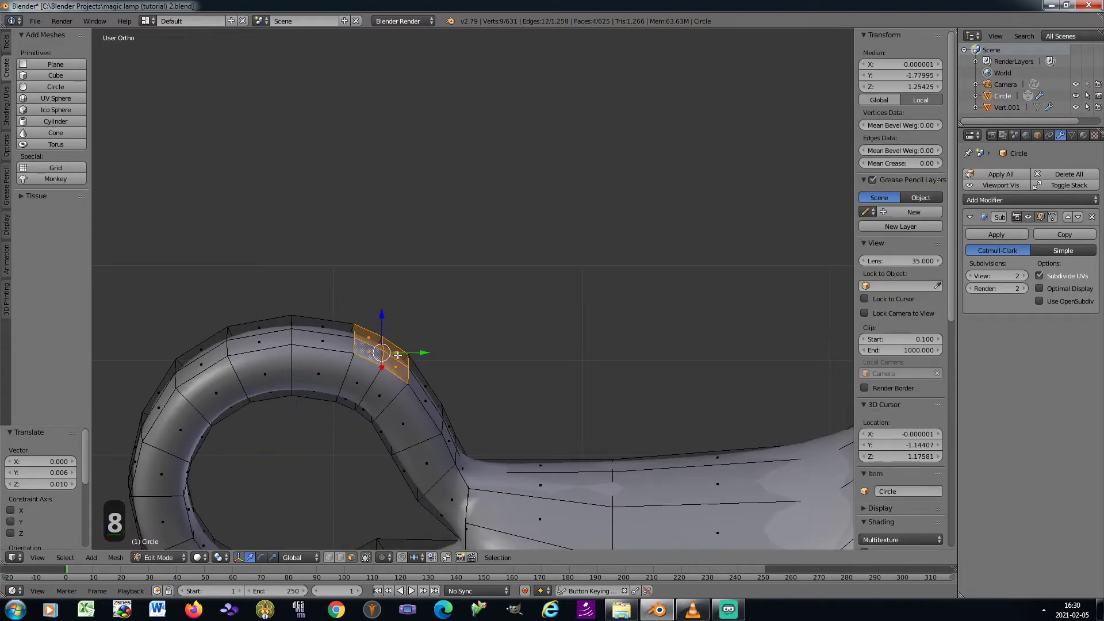
{"action": "key", "text": "KP_3"}
{"action": "scroll", "coordinate": [397, 353], "scroll_direction": "down", "scroll_amount": 2}
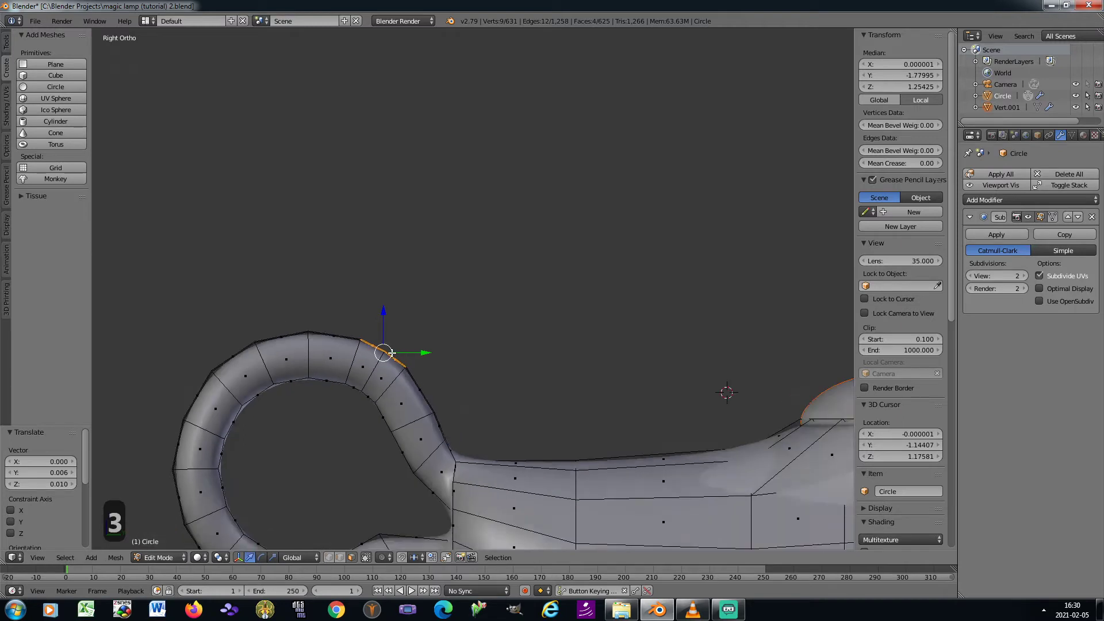
{"action": "key", "text": "e"}
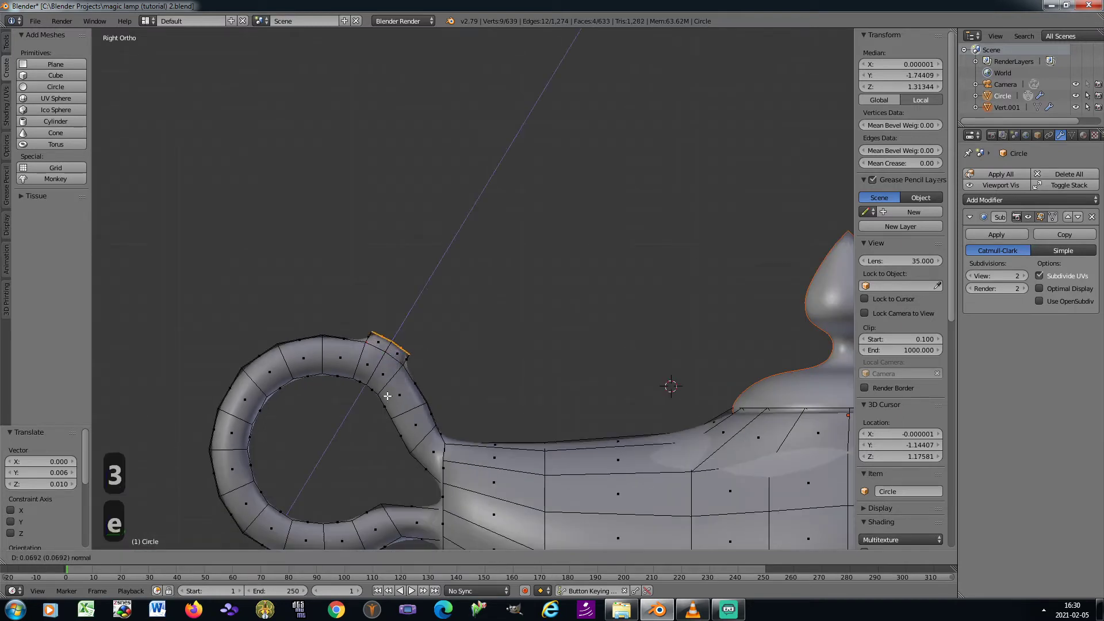
{"action": "left_click", "coordinate": [391, 390]}
Reshape the extruded faces on top of the handle into a circle with LoopTools
{"action": "key", "text": "w"}
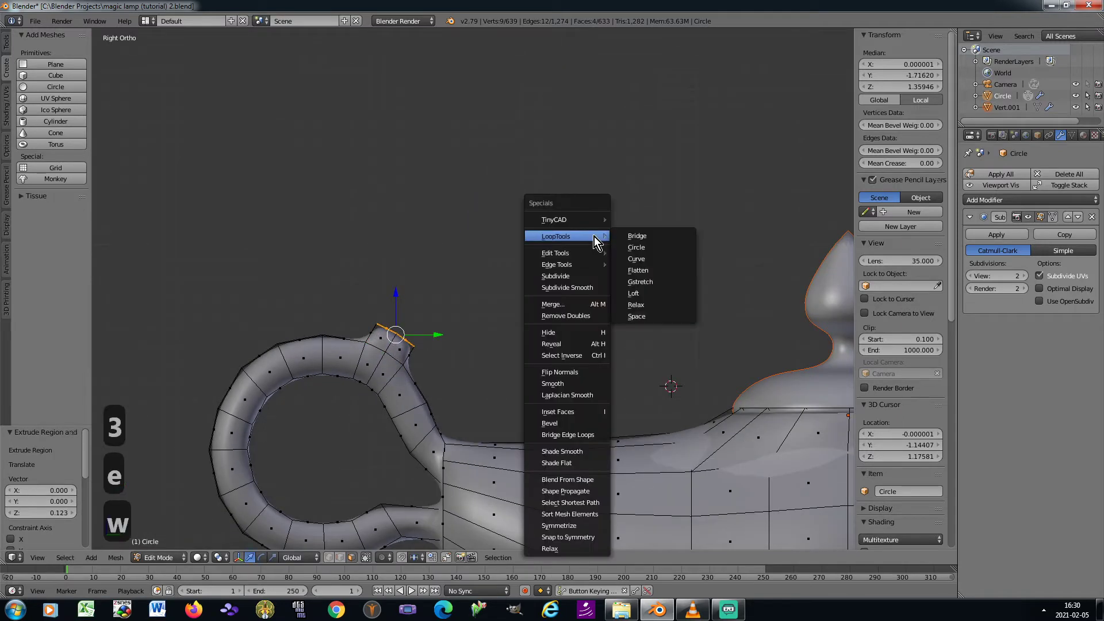
{"action": "left_click", "coordinate": [629, 245]}
{"action": "scroll", "coordinate": [395, 349], "scroll_direction": "up", "scroll_amount": 2}
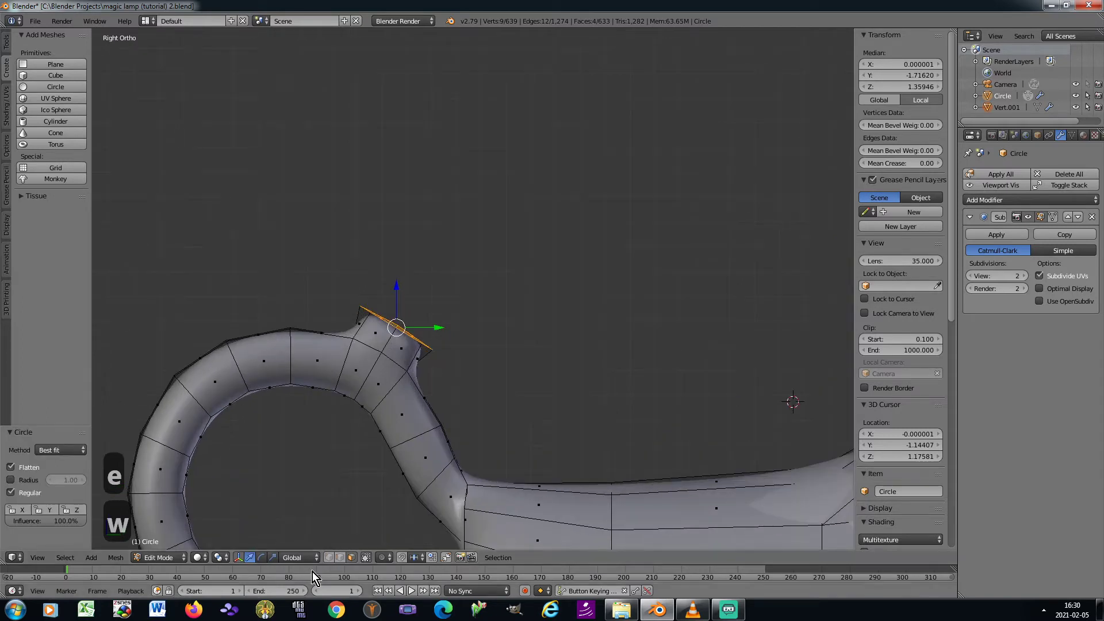
Switch the transform orientation to Normal and flatten the circular end faces by scaling them to 0 along Z
{"action": "left_click", "coordinate": [299, 557]}
{"action": "left_click", "coordinate": [339, 521]}
{"action": "key", "text": "s"}
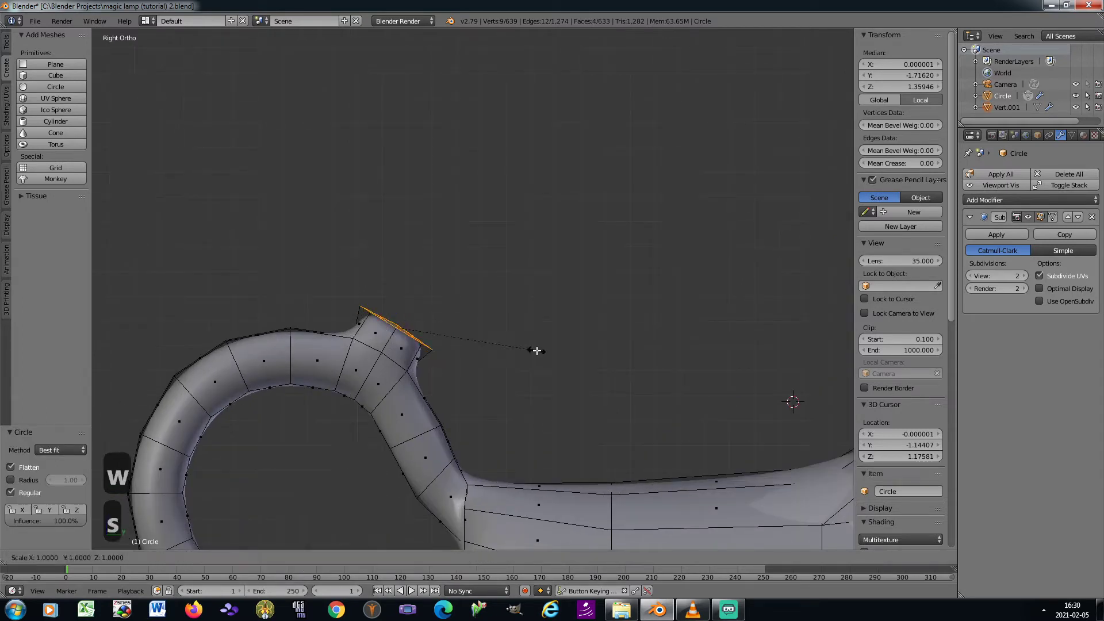
{"action": "key", "text": "z"}
{"action": "key", "text": "z"}
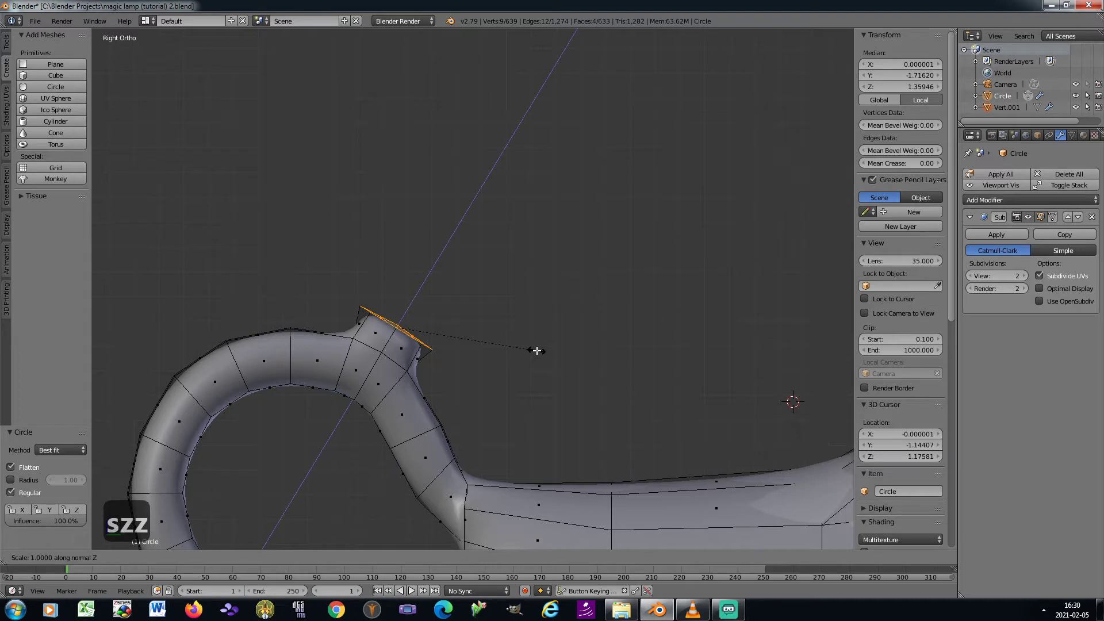
{"action": "key", "text": "0"}
{"action": "key", "text": "Return"}
Scale the flattened end faces to 0.567 and move them by -0.123 in Y and 0.023 in Z
{"action": "key", "text": "s"}
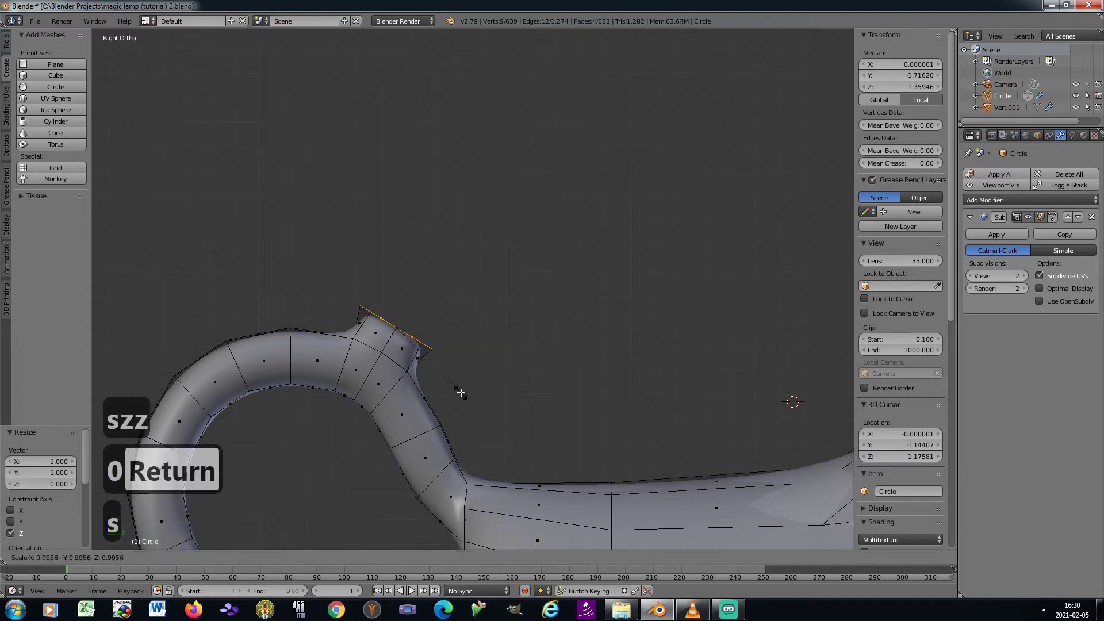
{"action": "left_click", "coordinate": [428, 368]}
{"action": "key", "text": "g"}
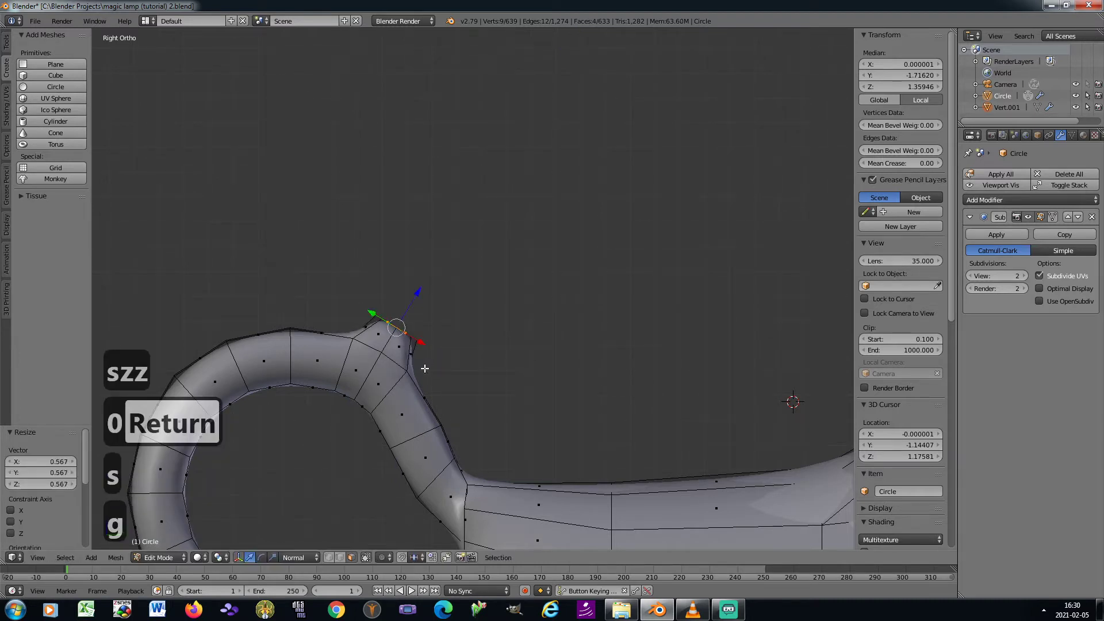
{"action": "left_click", "coordinate": [395, 363]}
Extrude the end faces outward along their normal and scale the new end to 0.533
{"action": "key", "text": "e"}
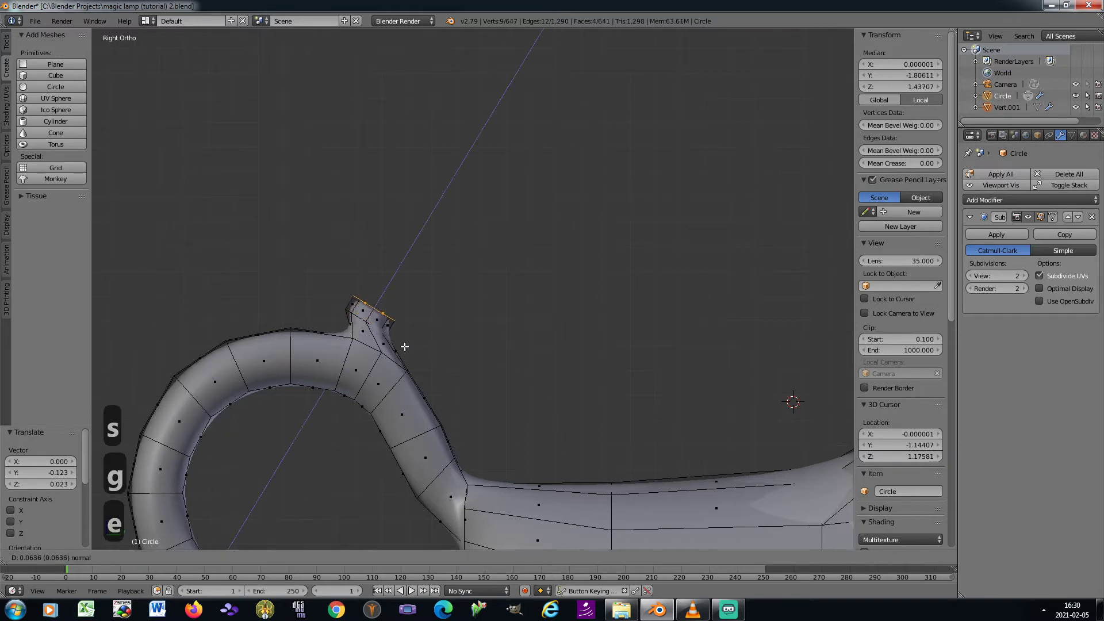
{"action": "left_click", "coordinate": [423, 340]}
{"action": "key", "text": "s"}
{"action": "left_click", "coordinate": [417, 328]}
Move the extruded end by 0.056 in Y and -0.007 in Z, and rotate it 28° towards the lid
{"action": "key", "text": "g"}
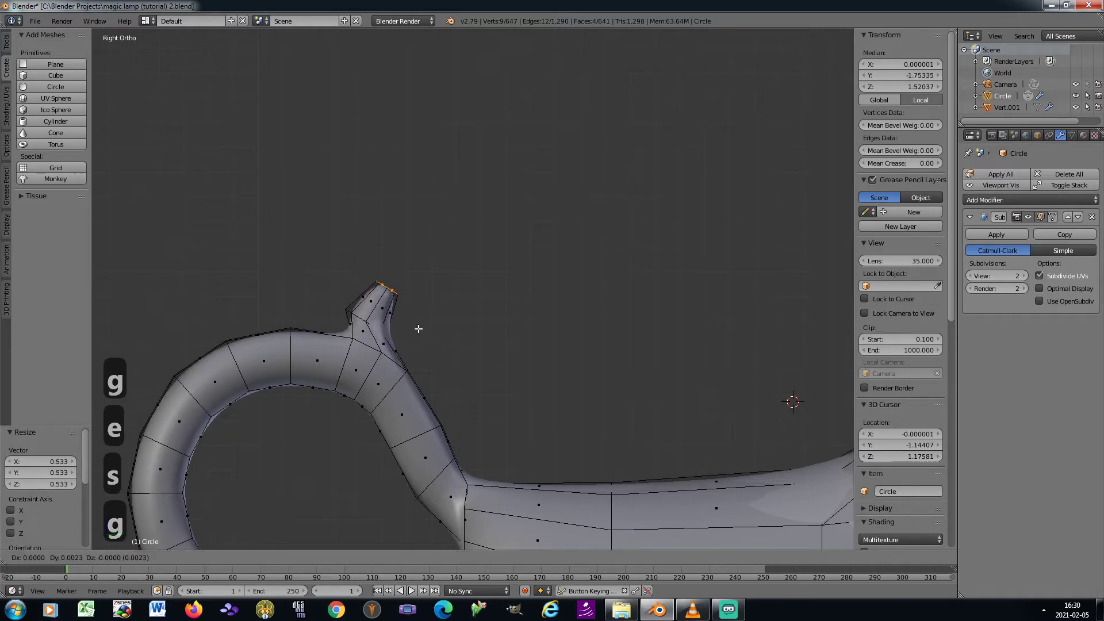
{"action": "left_click", "coordinate": [430, 341]}
{"action": "key", "text": "r"}
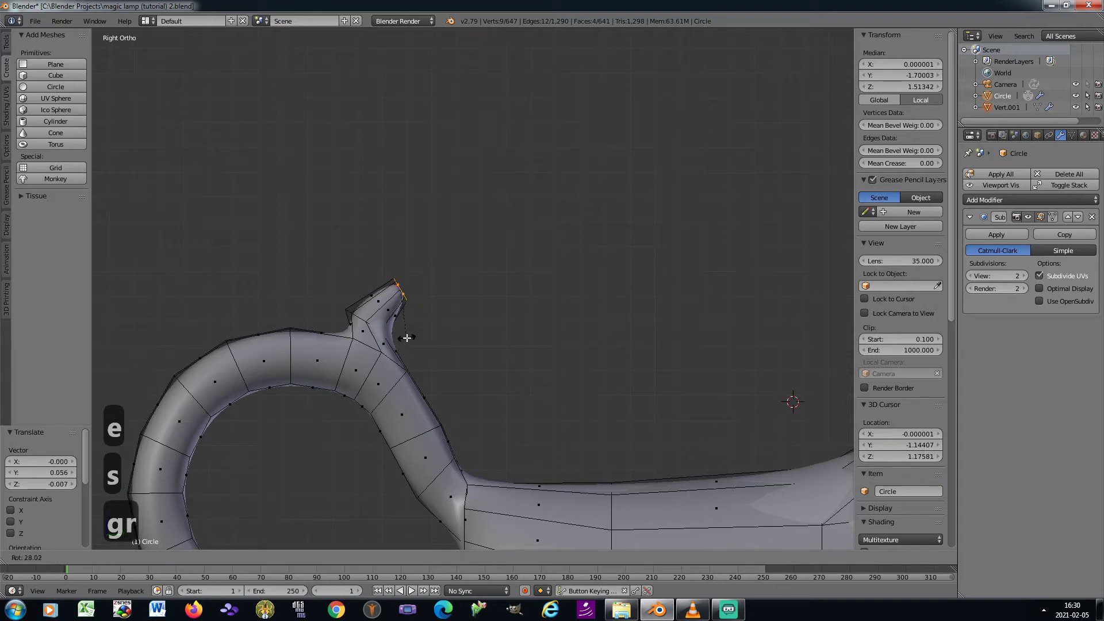
{"action": "left_click", "coordinate": [407, 338]}
Extrude the end faces by 0.138 along their normal and scale the new tip to about 0.455
{"action": "key", "text": "e"}
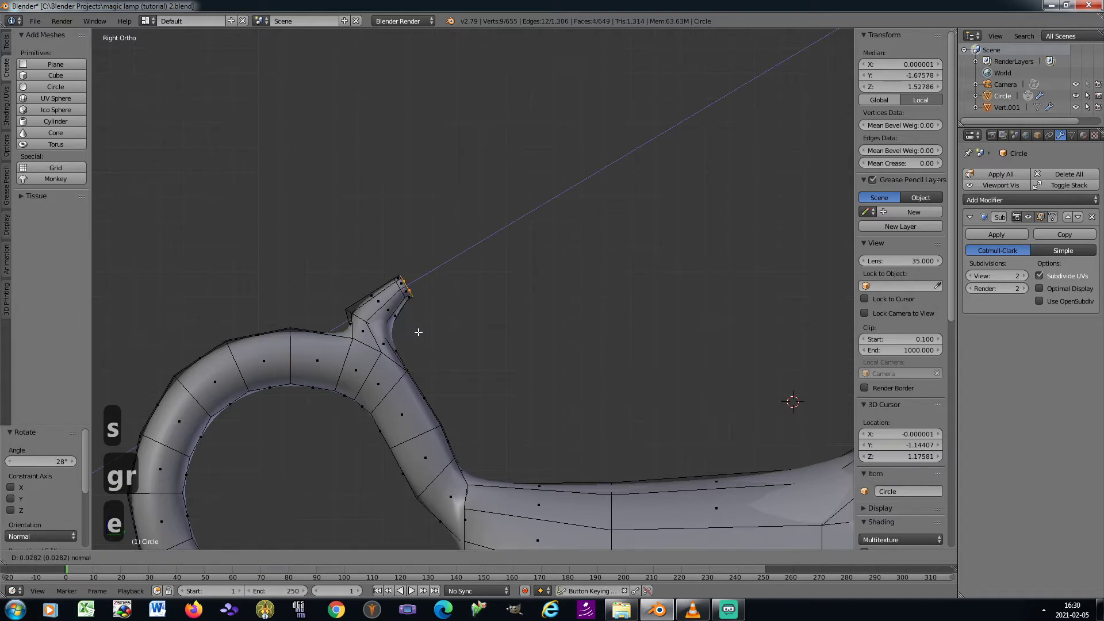
{"action": "left_click", "coordinate": [444, 325]}
{"action": "key", "text": "s"}
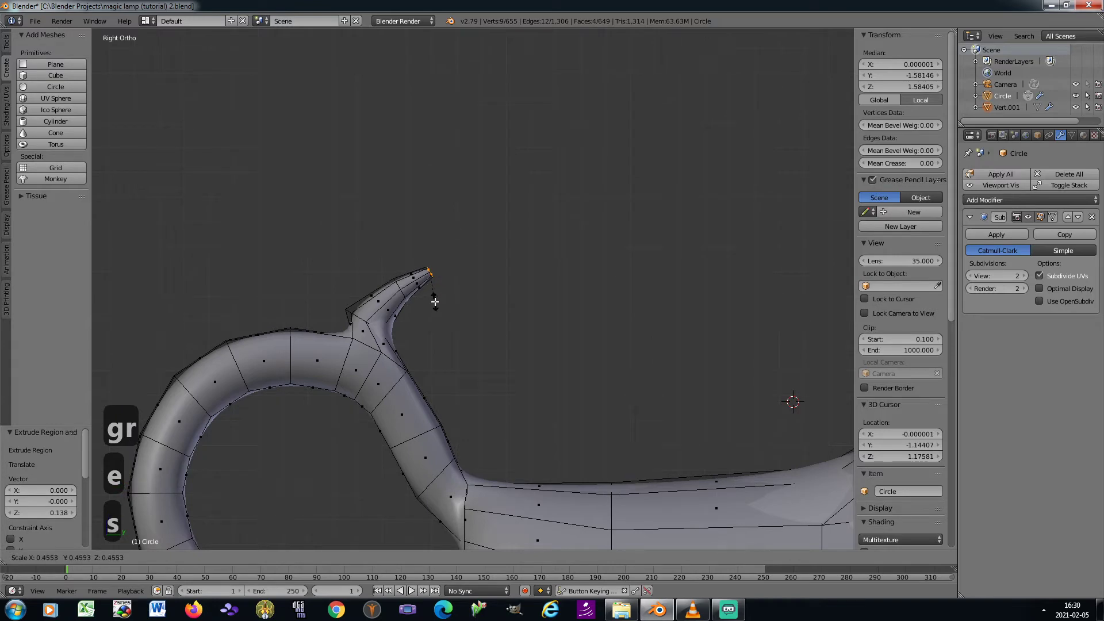
{"action": "left_click", "coordinate": [433, 302]}
Lower the tip slightly, rotate it 12.8°, fine-tune its scale, and return to Object Mode
{"action": "key", "text": "g"}
{"action": "left_click", "coordinate": [433, 304]}
{"action": "key", "text": "r"}
{"action": "left_click", "coordinate": [426, 315]}
{"action": "key", "text": "s"}
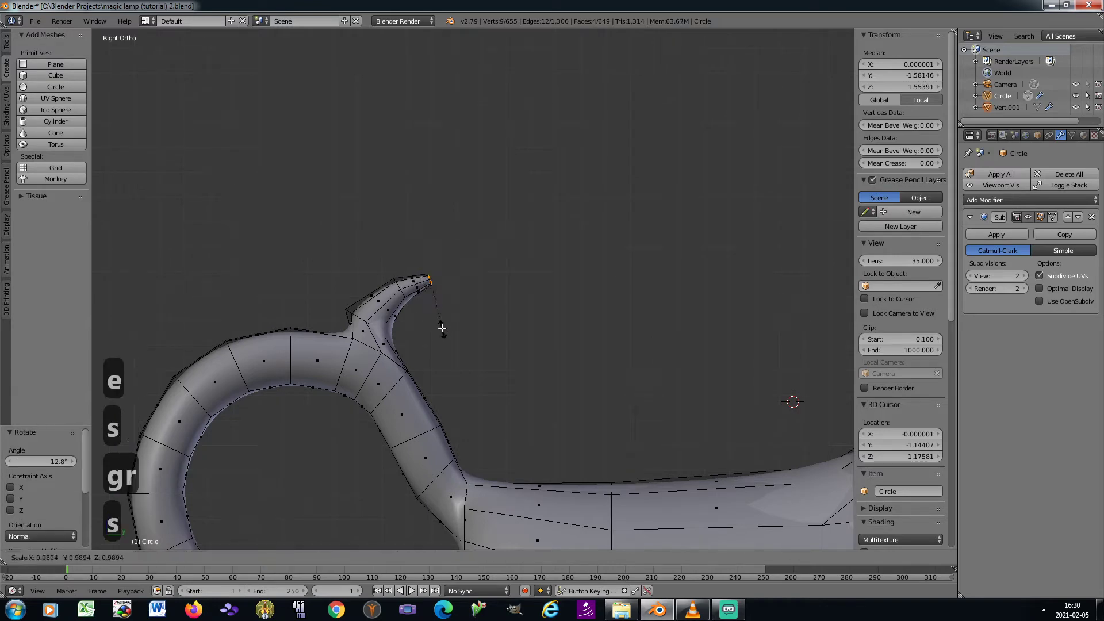
{"action": "left_click", "coordinate": [439, 323]}
{"action": "key", "text": "Tab"}
{"action": "scroll", "coordinate": [439, 320], "scroll_direction": "down", "scroll_amount": 5}
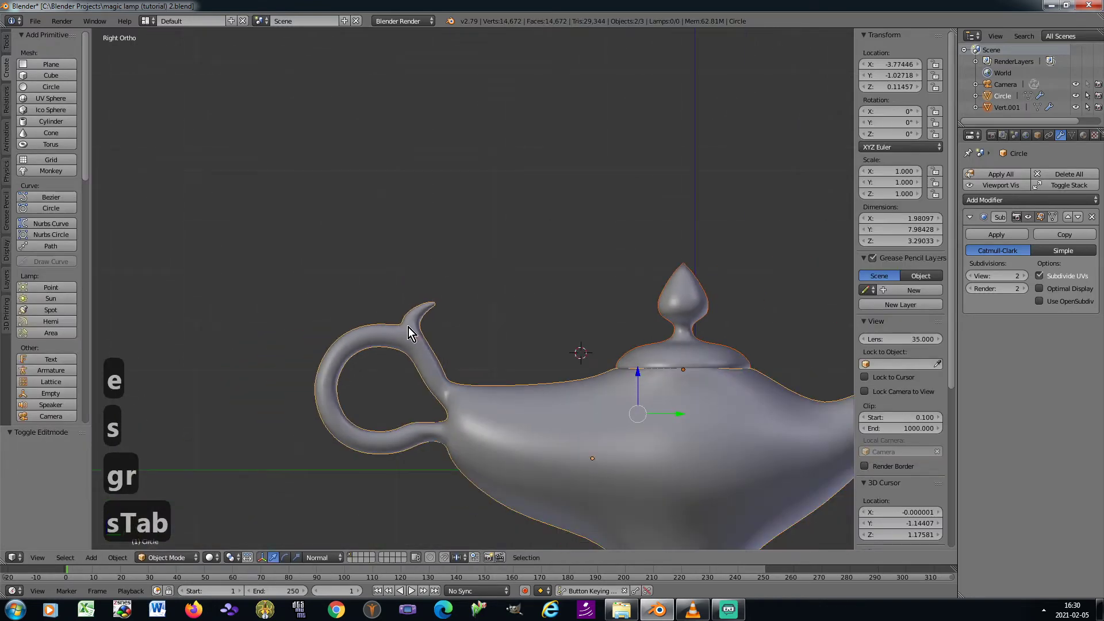
{"action": "scroll", "coordinate": [398, 329], "scroll_direction": "up", "scroll_amount": 2}
In Edit Mode, move the vertices at the outer base of the handle's curved spike by about -0.067 in Y and 0.026 in Z, then leave Edit Mode
{"action": "key", "text": "Tab"}
{"action": "scroll", "coordinate": [397, 328], "scroll_direction": "up", "scroll_amount": 6}
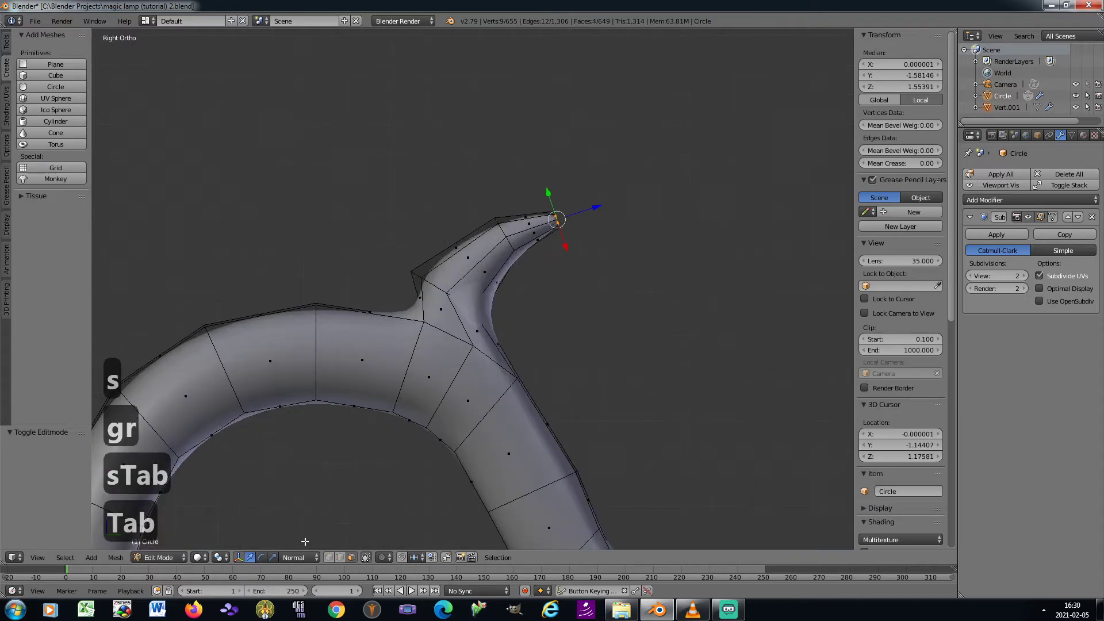
{"action": "key", "text": "a"}
{"action": "key", "text": "a"}
{"action": "key", "text": "a"}
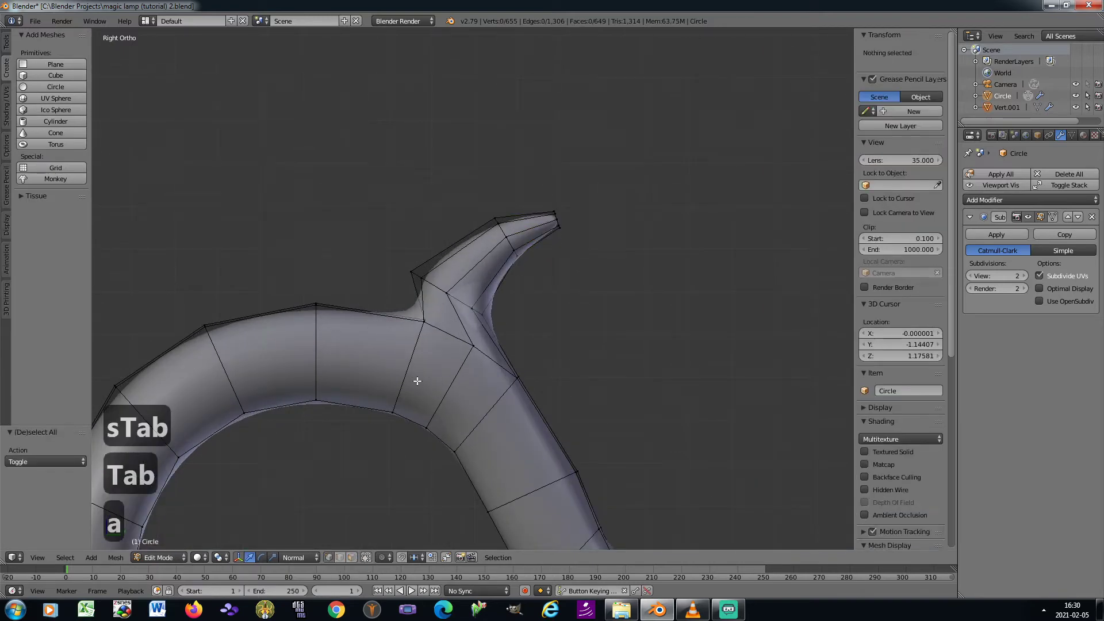
{"action": "key", "text": "c"}
{"action": "left_click_drag", "start_coordinate": [420, 336], "coordinate": [423, 346]}
{"action": "right_click", "coordinate": [423, 346]}
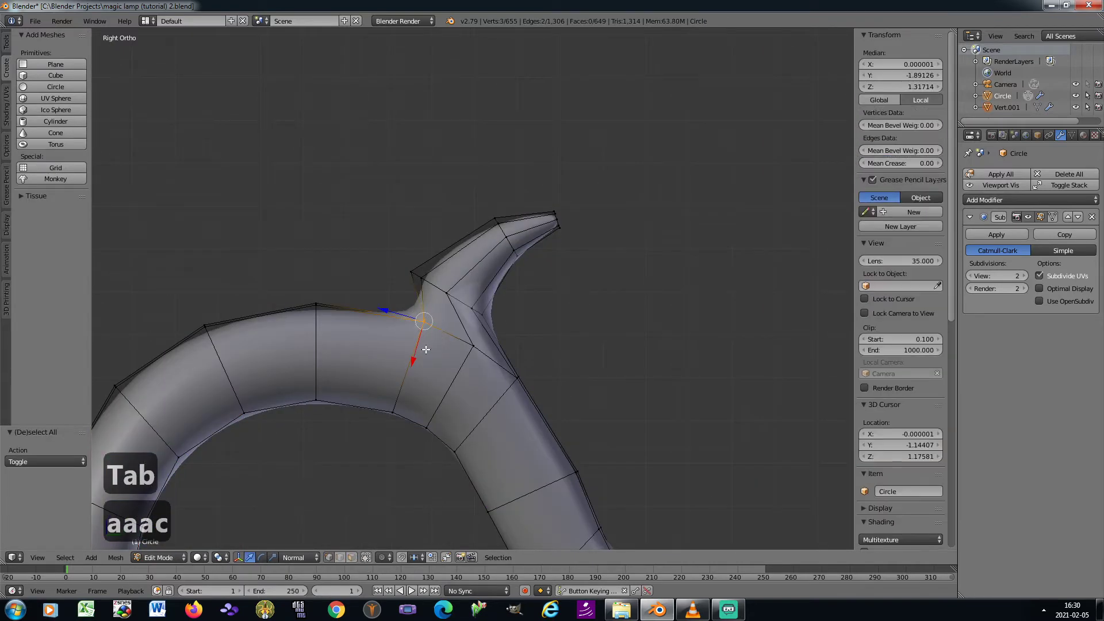
{"action": "key", "text": "g"}
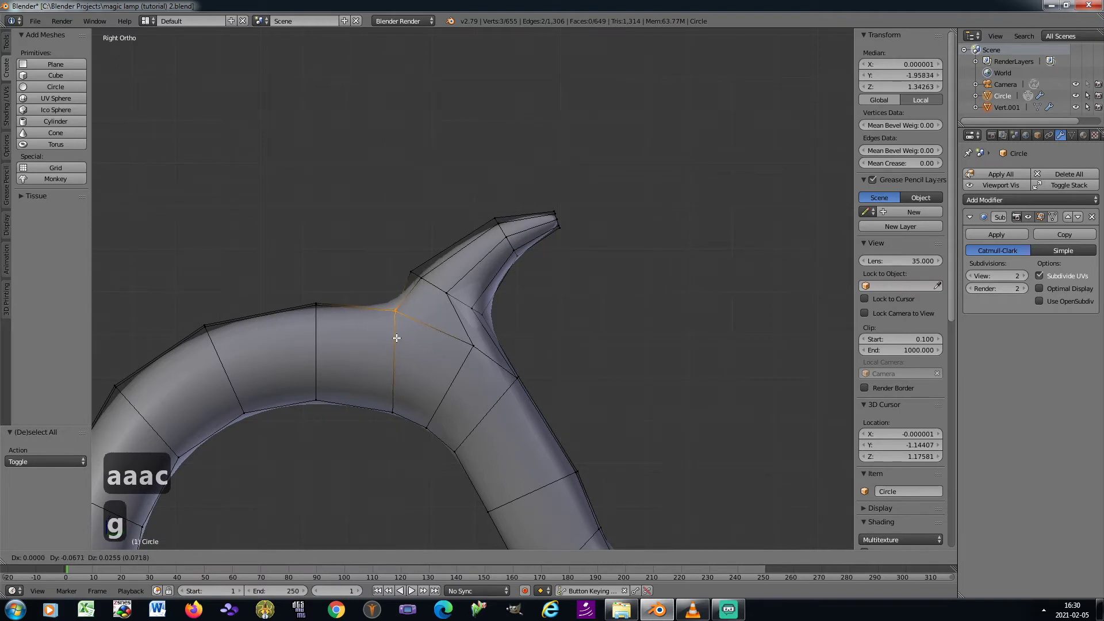
{"action": "left_click", "coordinate": [396, 337]}
{"action": "key", "text": "Tab"}
{"action": "scroll", "coordinate": [398, 337], "scroll_direction": "down", "scroll_amount": 8}
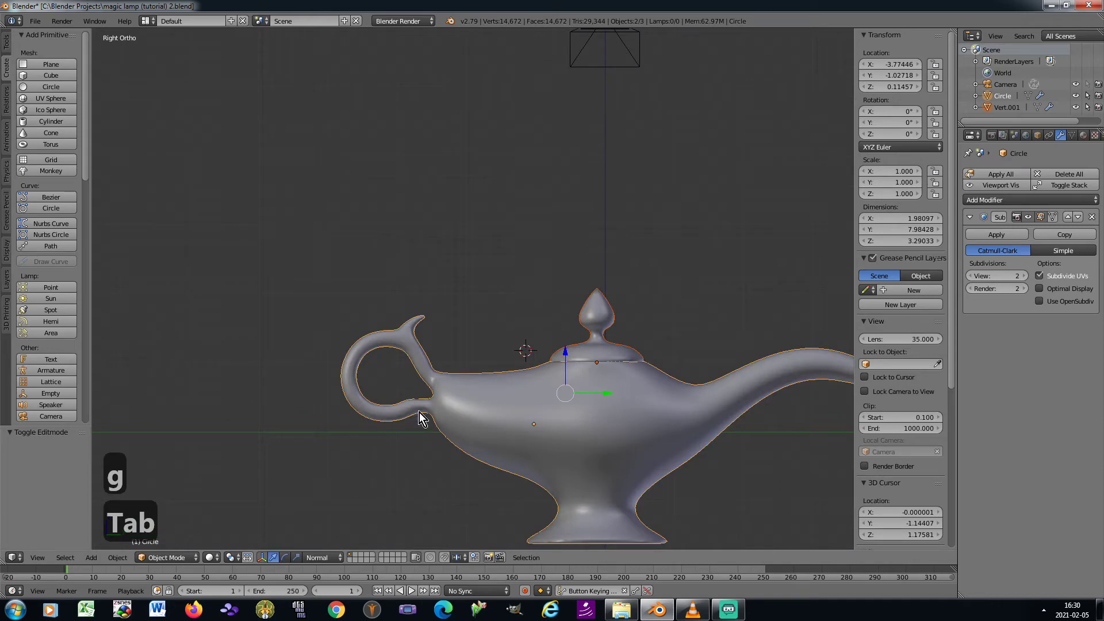
Save the file and add a loop cut across the near side of the short handle section joining the lamp body
{"action": "key", "text": "ctrl+s"}
{"action": "left_click", "coordinate": [419, 412]}
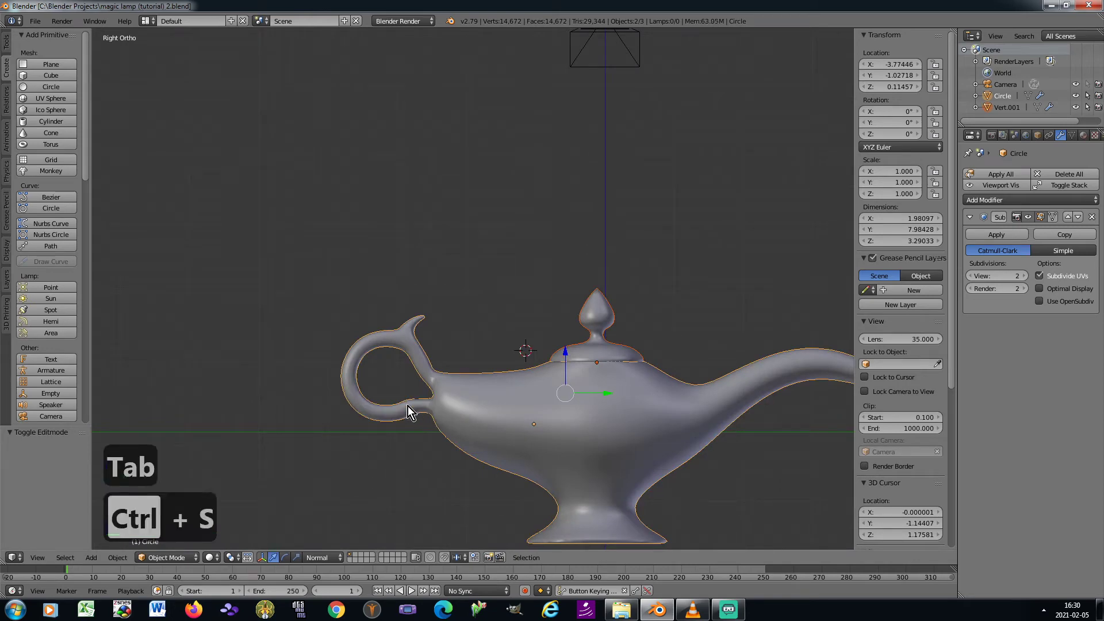
{"action": "scroll", "coordinate": [408, 406], "scroll_direction": "up", "scroll_amount": 5}
{"action": "key", "text": "Tab"}
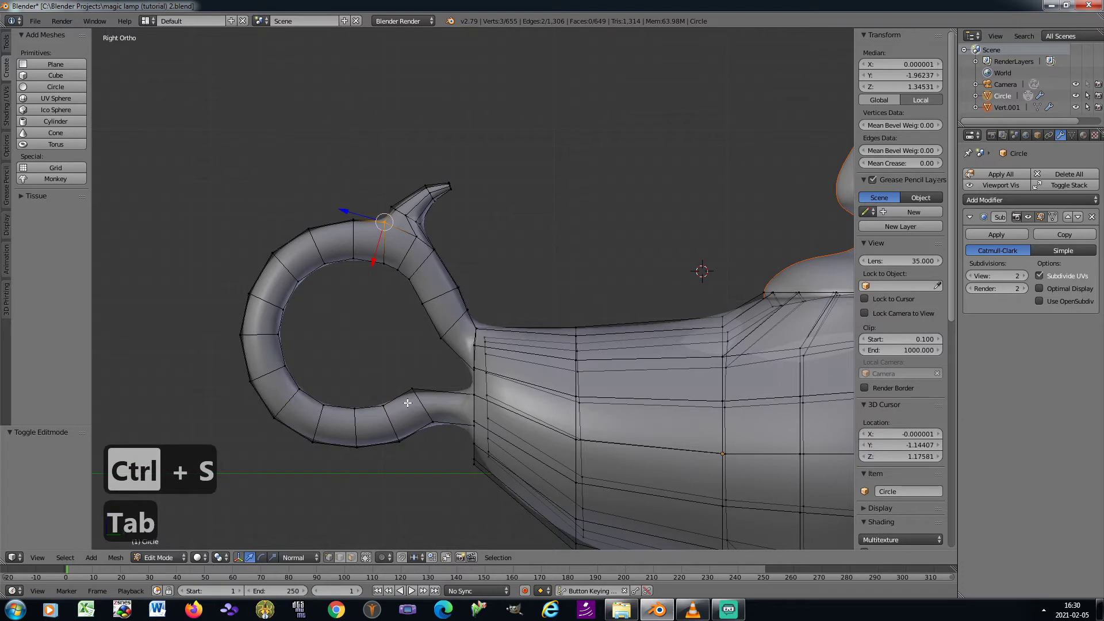
{"action": "scroll", "coordinate": [447, 414], "scroll_direction": "up", "scroll_amount": 1}
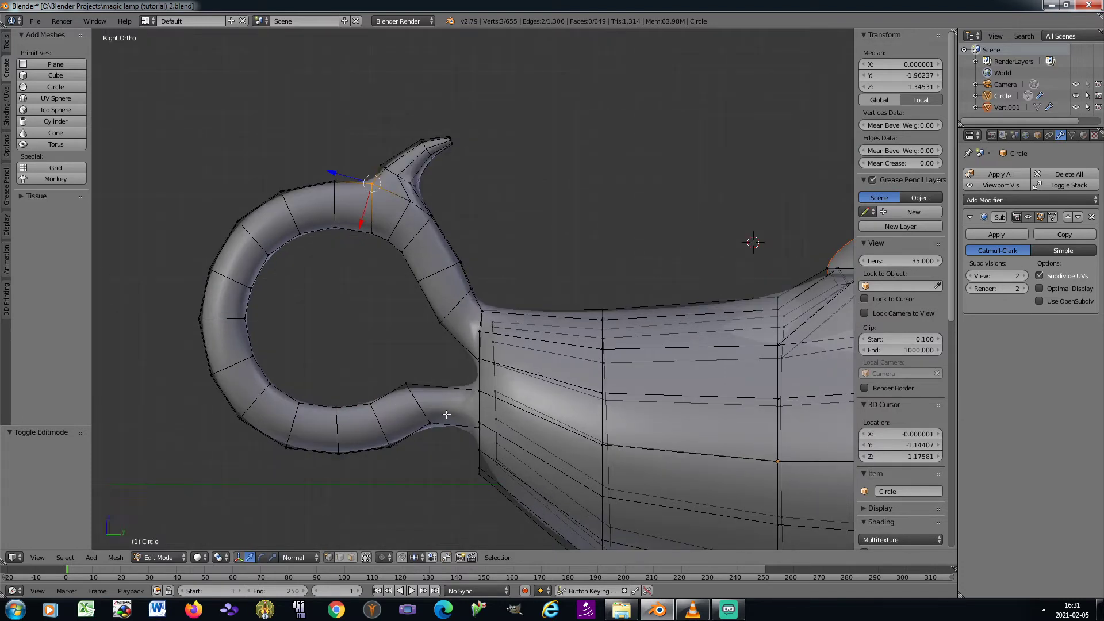
{"action": "key", "text": "ctrl+r"}
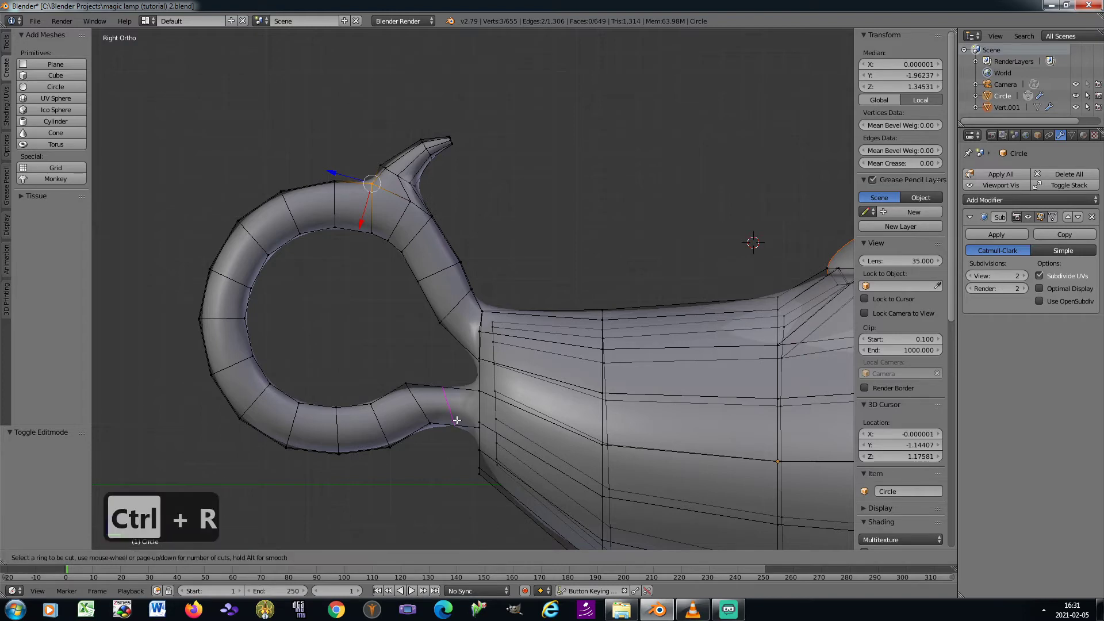
{"action": "left_click", "coordinate": [456, 420]}
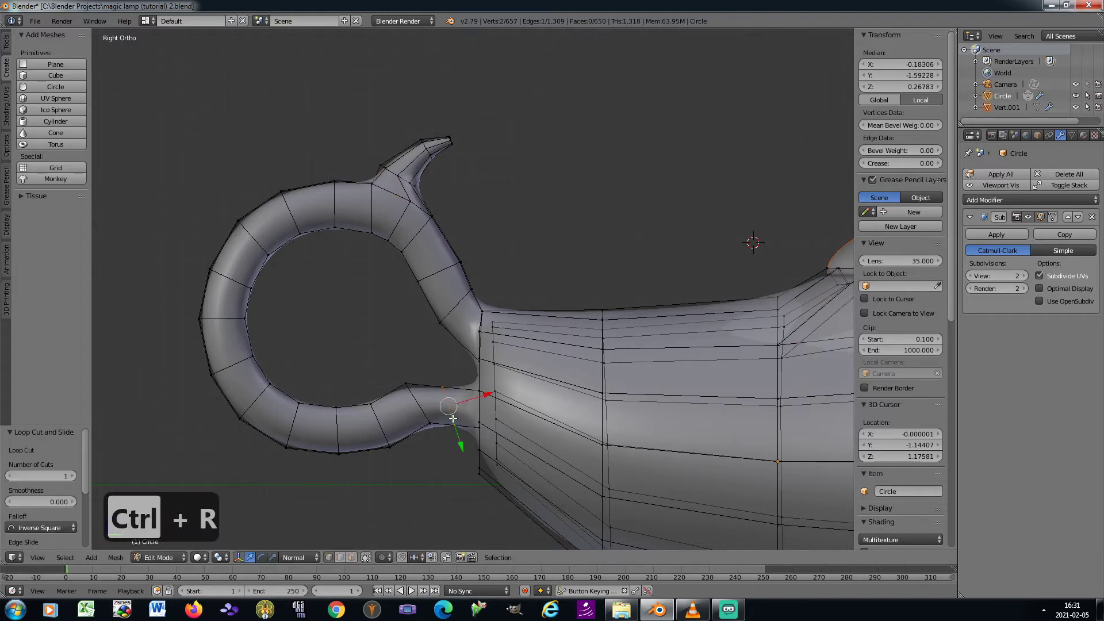
Add a matching loop cut on the opposite side of the handle's lower end beside the body
{"action": "key", "text": "KP_8"}
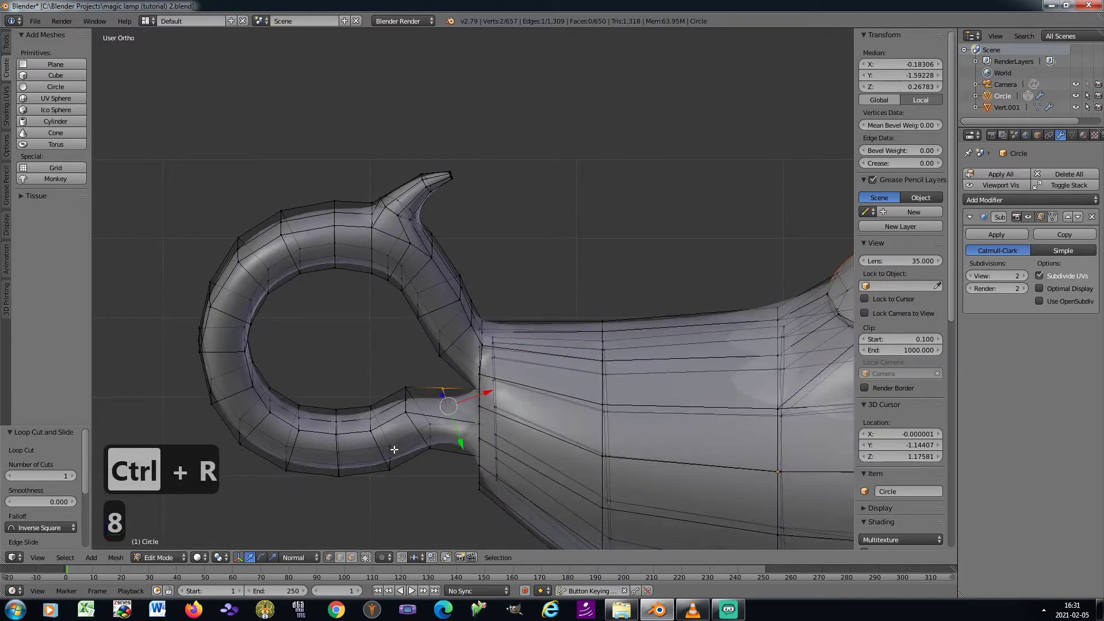
{"action": "scroll", "coordinate": [435, 431], "scroll_direction": "up", "scroll_amount": 2}
{"action": "key", "text": "ctrl+r"}
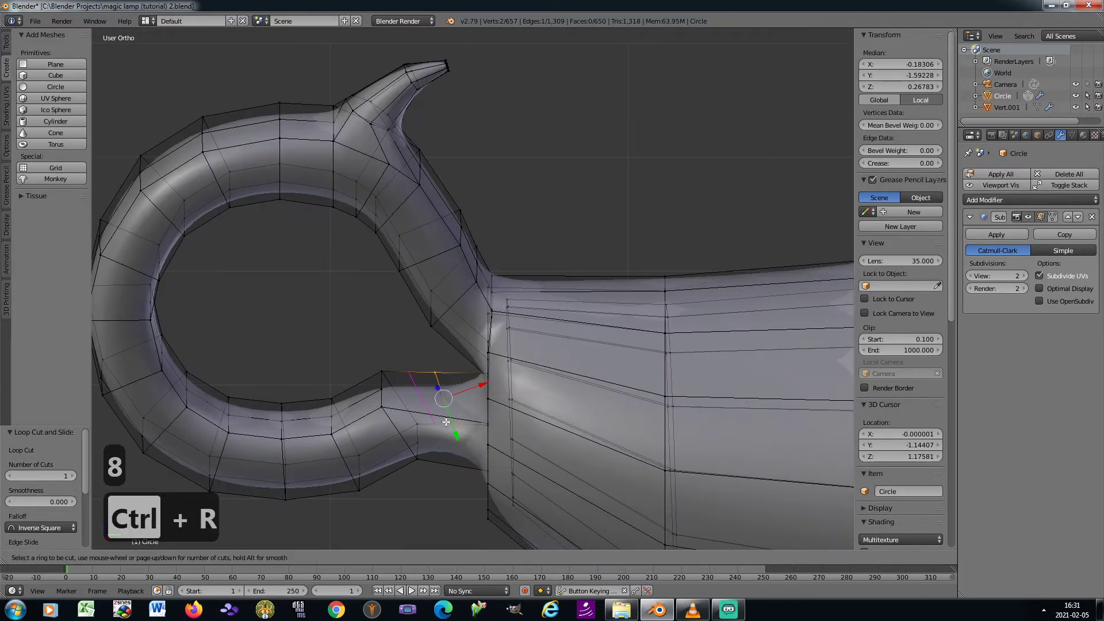
{"action": "left_click", "coordinate": [454, 458]}
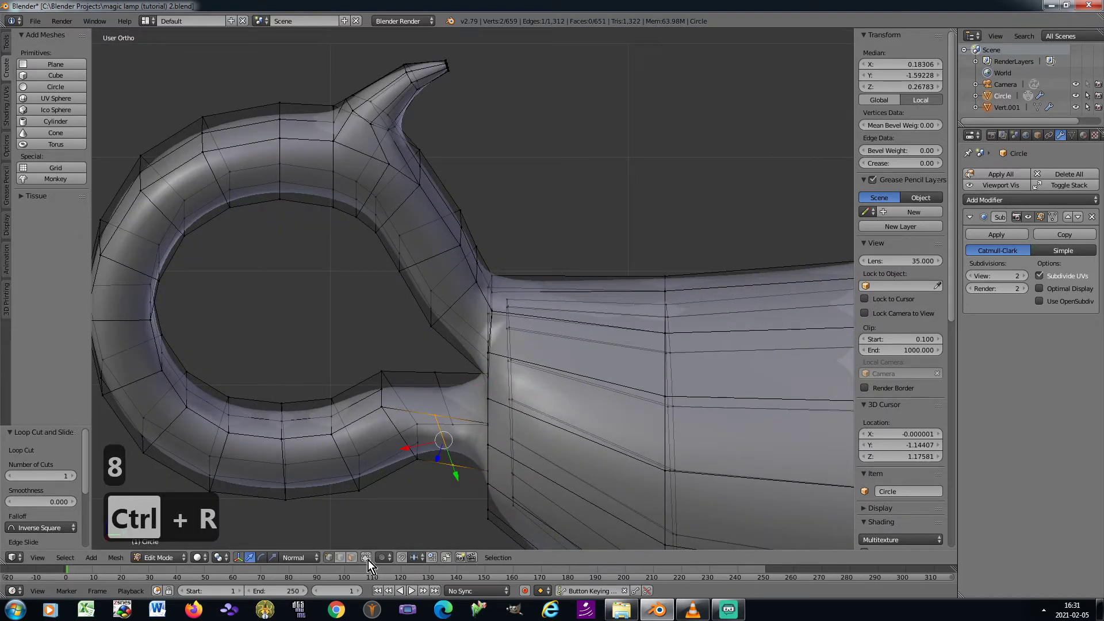
Connect the upper vertices of the two new cuts with an edge across the top of the handle's lower end
{"action": "right_click", "coordinate": [434, 413]}
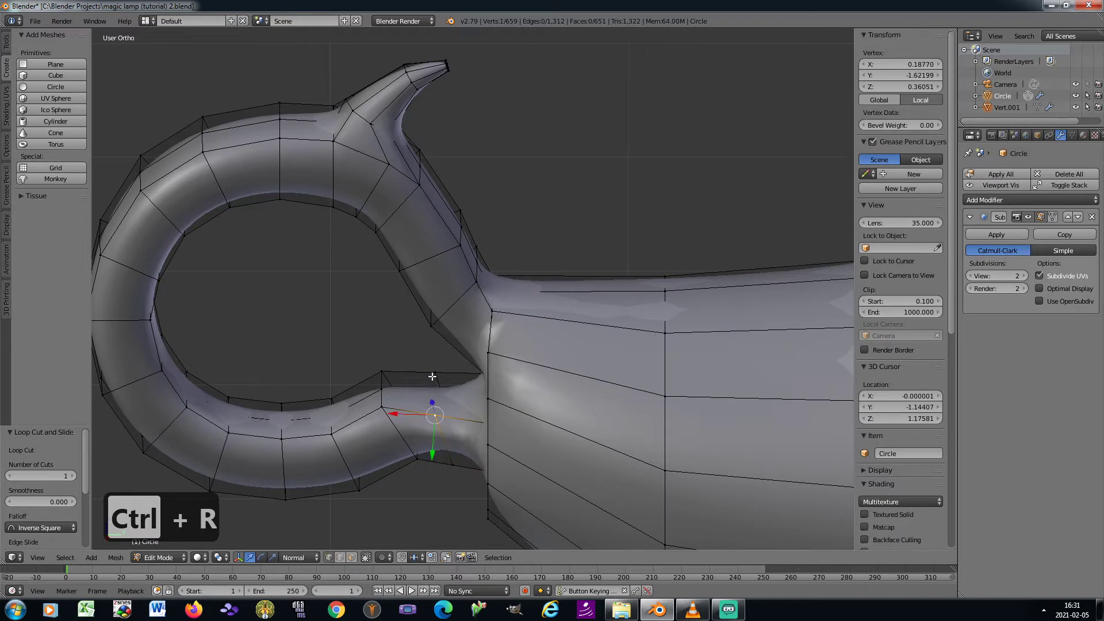
{"action": "right_click", "coordinate": [432, 377], "text": "shift"}
{"action": "key", "text": "f"}
{"action": "key", "text": "ctrl+z"}
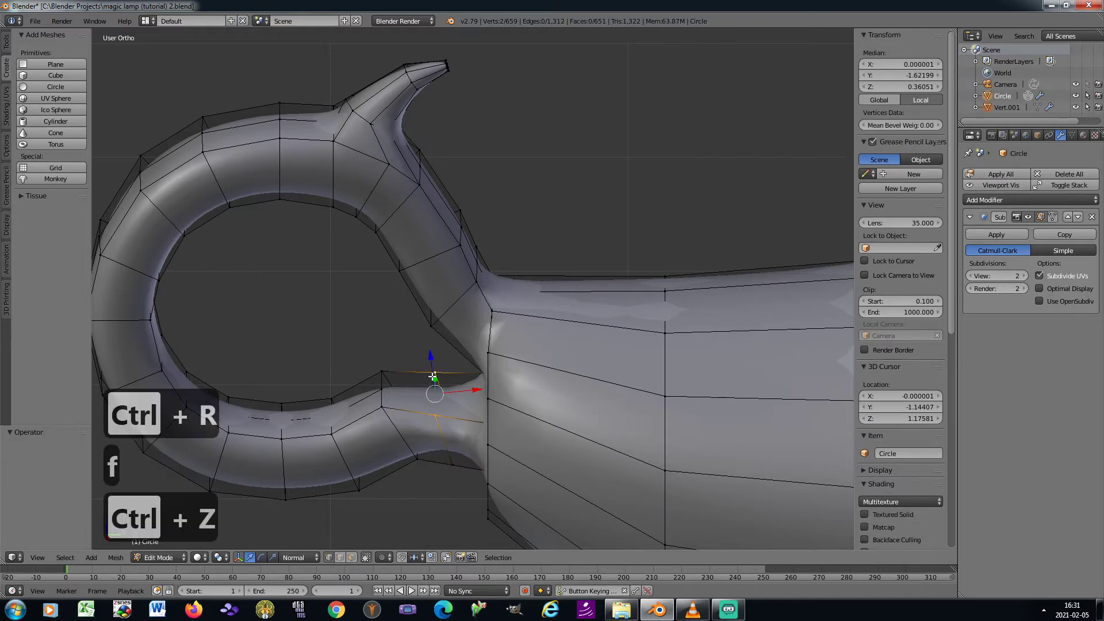
{"action": "key", "text": "j"}
Connect the lower vertices of the two cuts with an edge across the underside of the handle's lower end
{"action": "key", "text": "KP_2"}
{"action": "key", "text": "KP_2"}
{"action": "key", "text": "KP_2"}
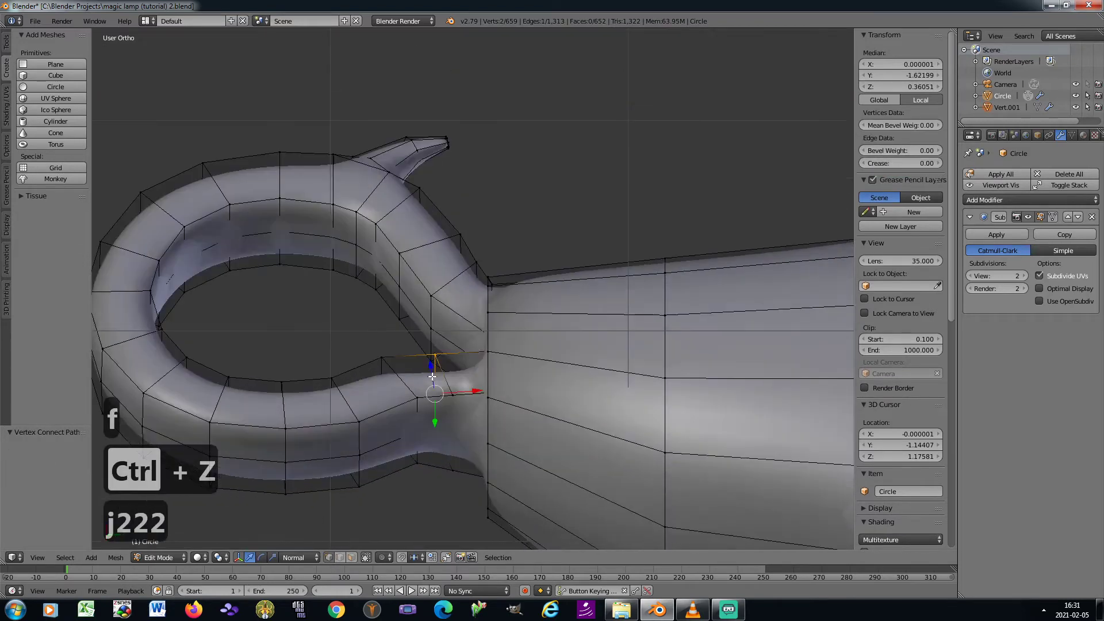
{"action": "right_click", "coordinate": [453, 394]}
{"action": "right_click", "coordinate": [453, 470], "text": "shift"}
{"action": "key", "text": "j"}
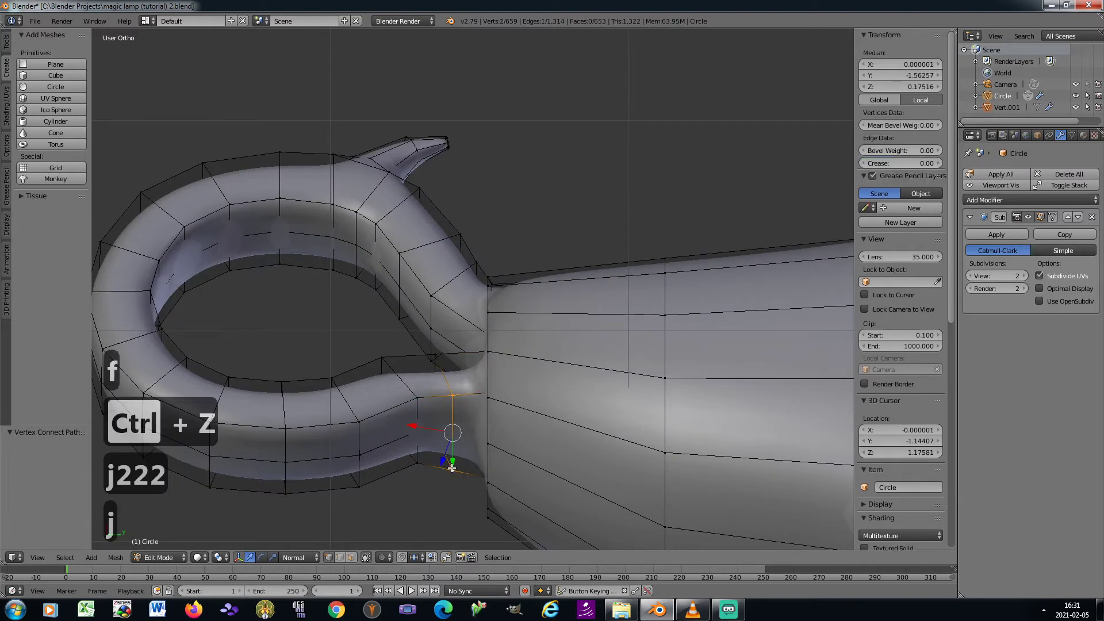
Subdivide the new top cross edge once and connect its midpoint to the neighbouring centre vertex along the handle
{"action": "key", "text": "KP_8"}
{"action": "key", "text": "KP_8"}
{"action": "key", "text": "KP_8"}
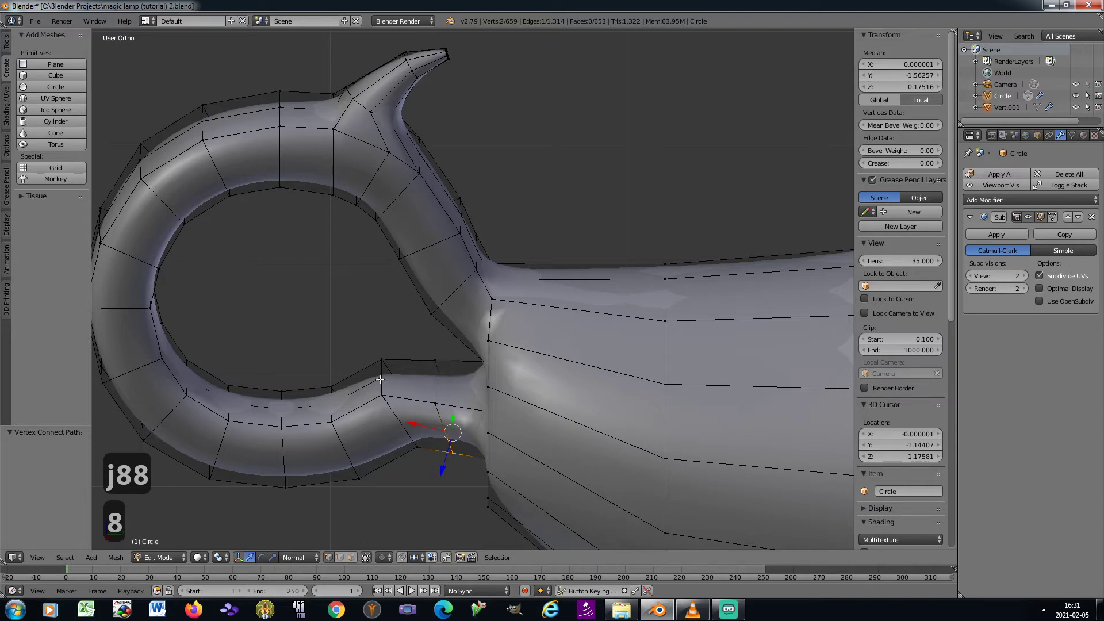
{"action": "key", "text": "KP_4"}
{"action": "key", "text": "KP_4"}
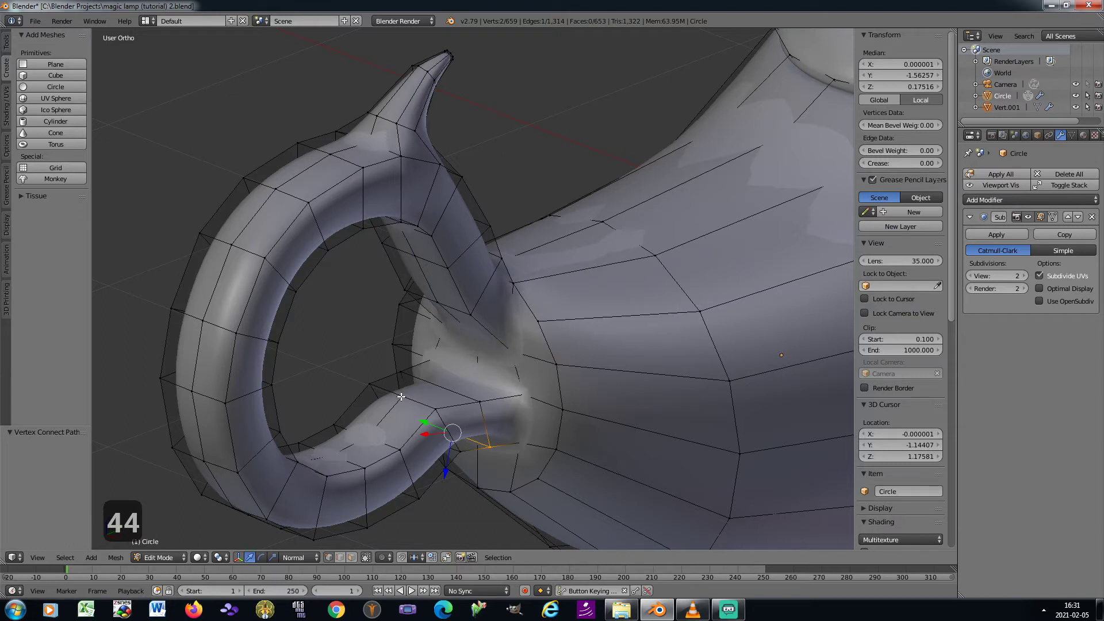
{"action": "left_click", "coordinate": [342, 557]}
{"action": "right_click", "coordinate": [430, 382]}
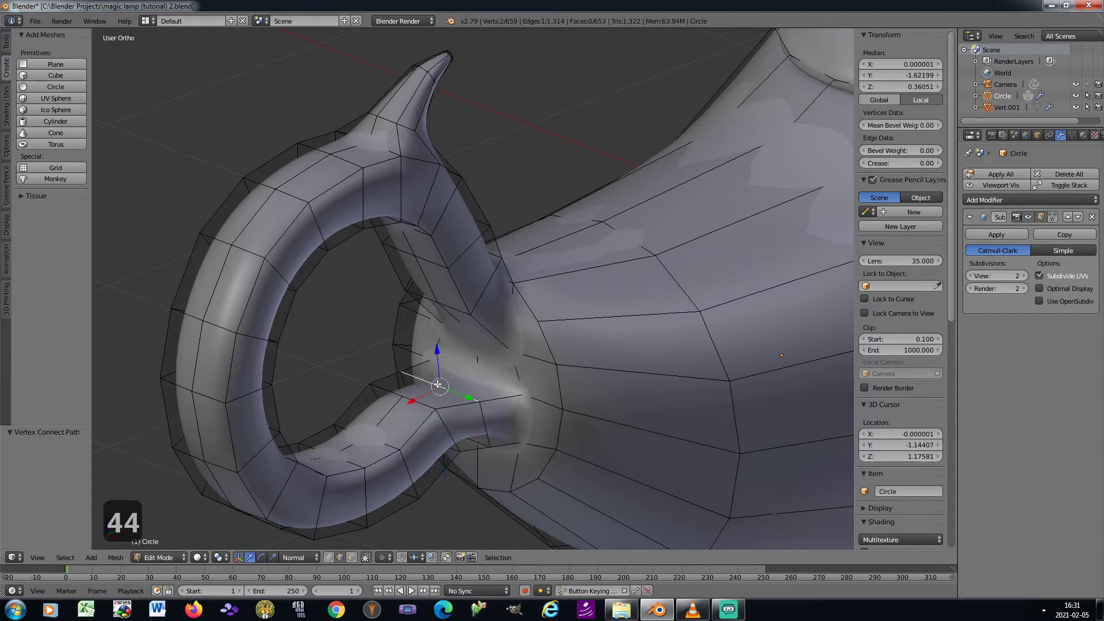
{"action": "left_click", "coordinate": [8, 46]}
{"action": "left_click", "coordinate": [57, 263]}
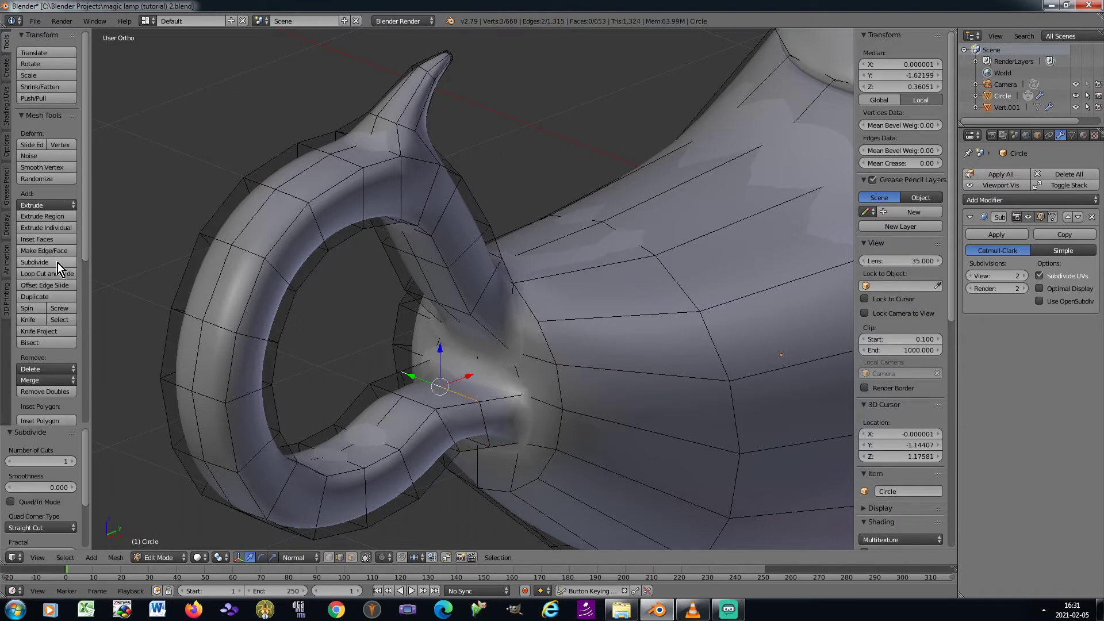
{"action": "right_click", "coordinate": [421, 389]}
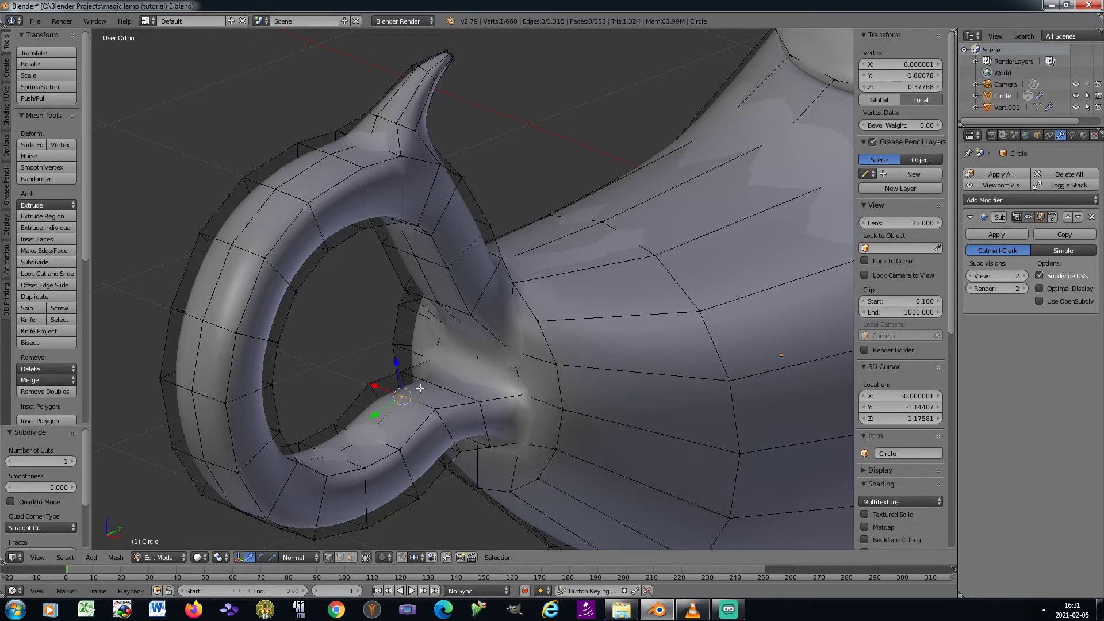
{"action": "key", "text": "j"}
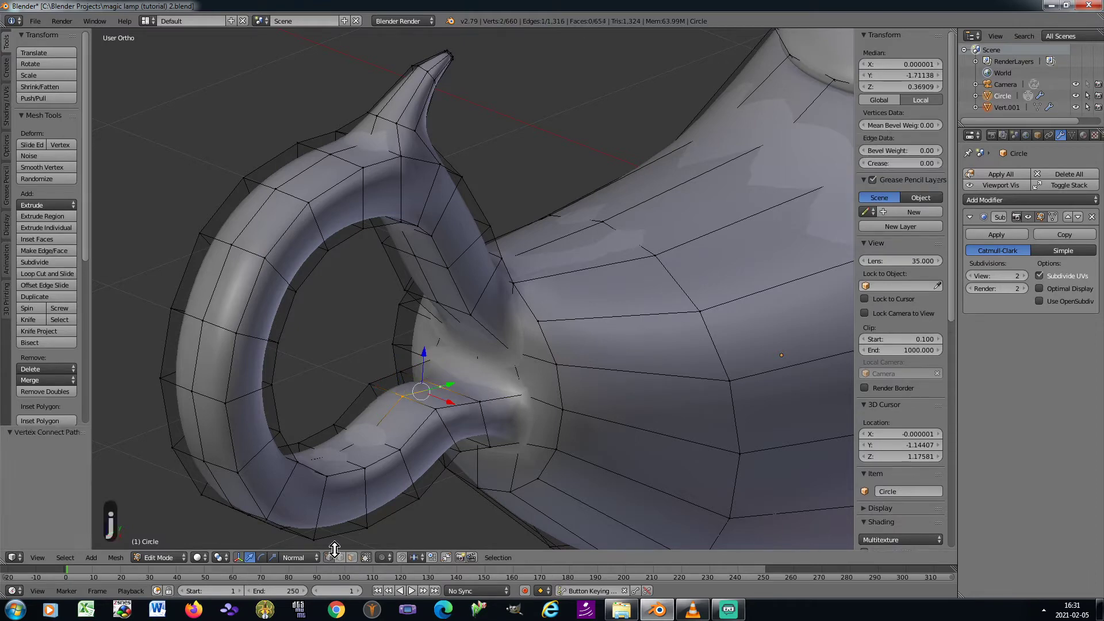
Extrude the two adjacent faces on top of the handle's lower end a short distance into the handle opening
{"action": "scroll", "coordinate": [403, 322], "scroll_direction": "down", "scroll_amount": 5}
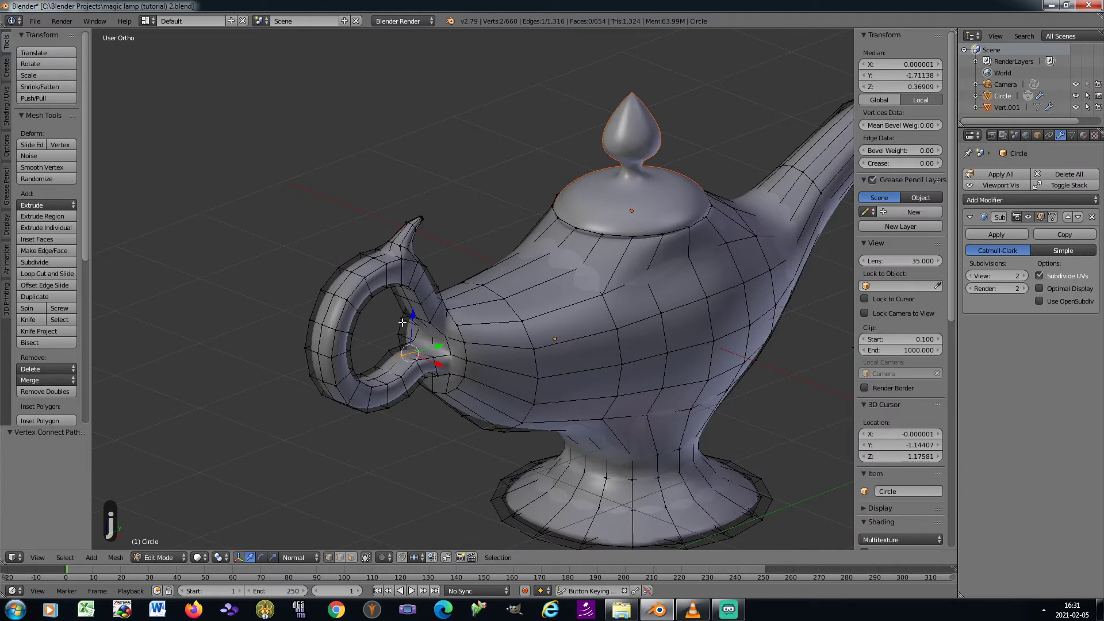
{"action": "key", "text": "KP_8"}
{"action": "key", "text": "KP_8"}
{"action": "key", "text": "KP_8"}
{"action": "key", "text": "KP_6"}
{"action": "key", "text": "KP_6"}
{"action": "key", "text": "KP_2"}
{"action": "key", "text": "KP_2"}
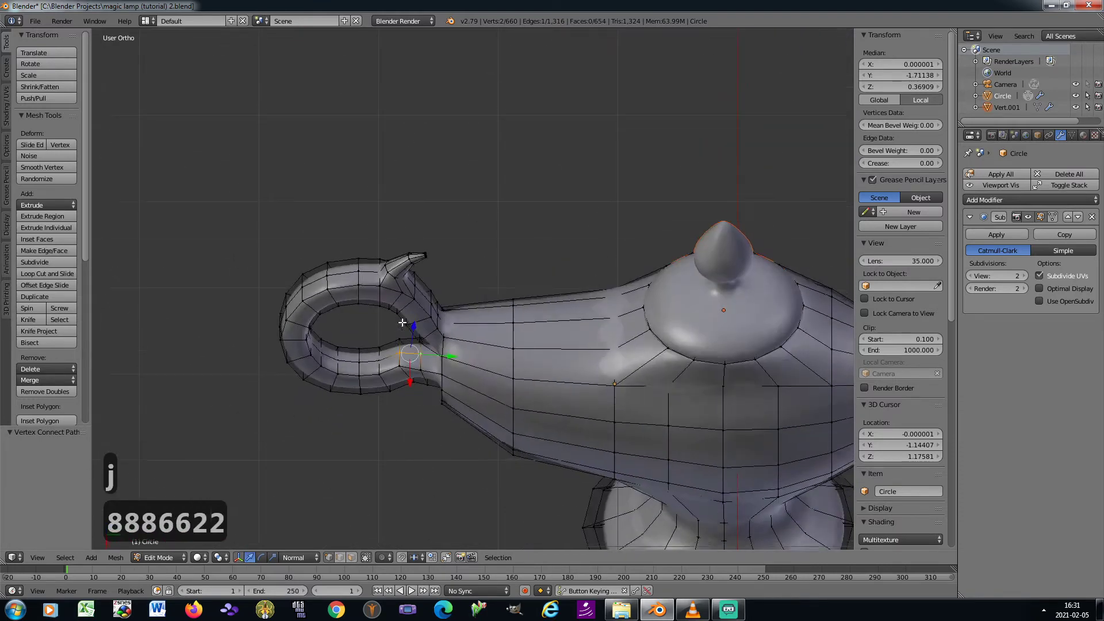
{"action": "key", "text": "KP_2"}
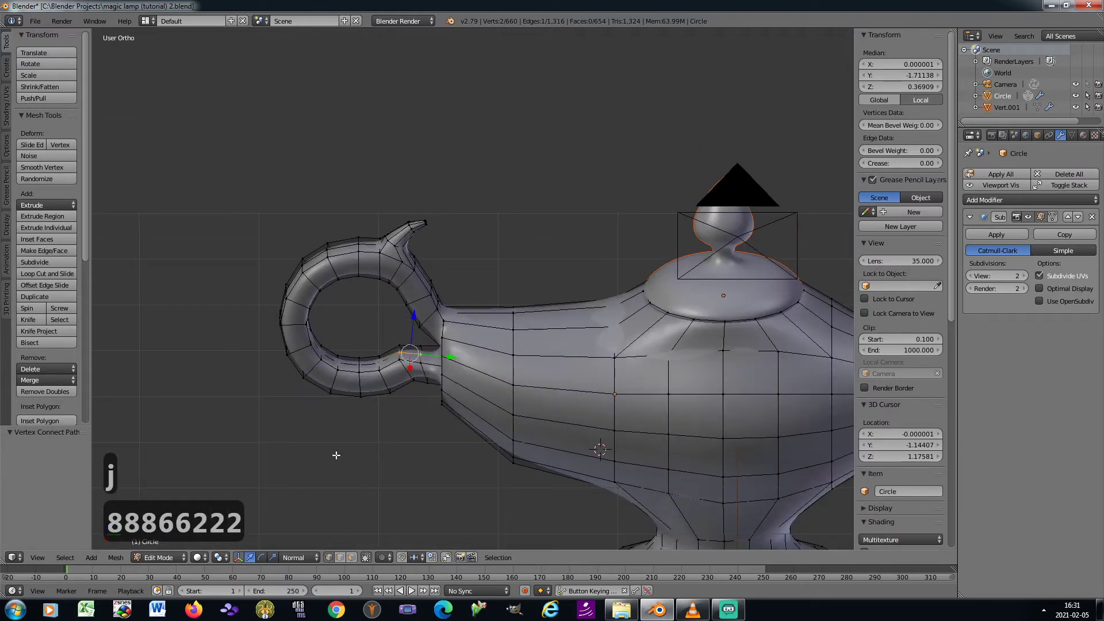
{"action": "left_click", "coordinate": [353, 557]}
{"action": "scroll", "coordinate": [415, 367], "scroll_direction": "up", "scroll_amount": 5}
{"action": "right_click", "coordinate": [416, 341]}
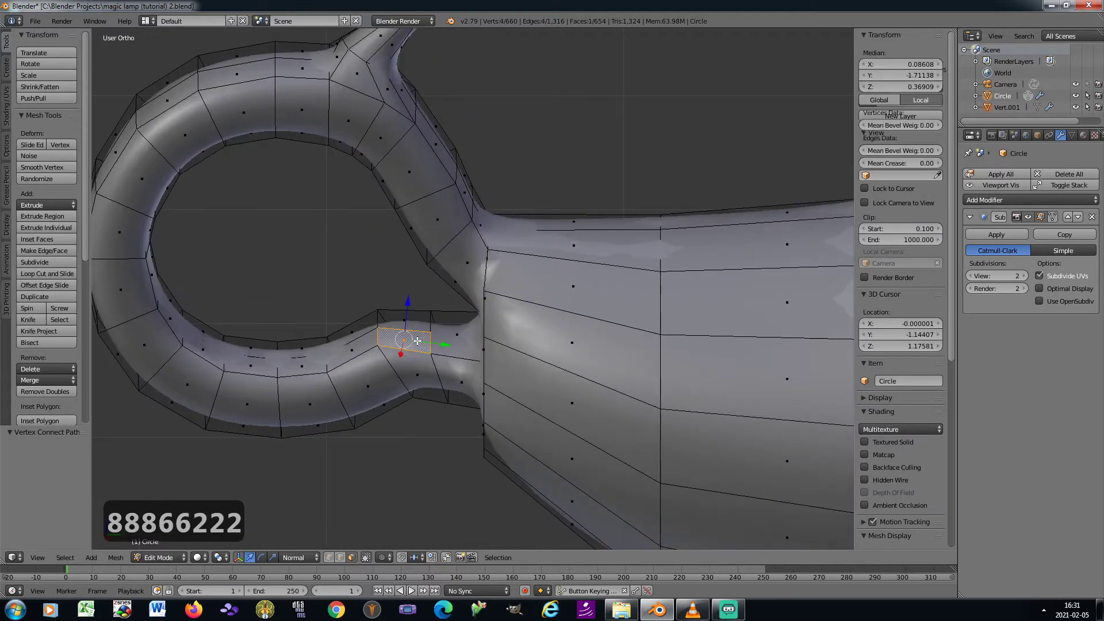
{"action": "right_click", "coordinate": [407, 323], "text": "shift"}
{"action": "key", "text": "KP_2"}
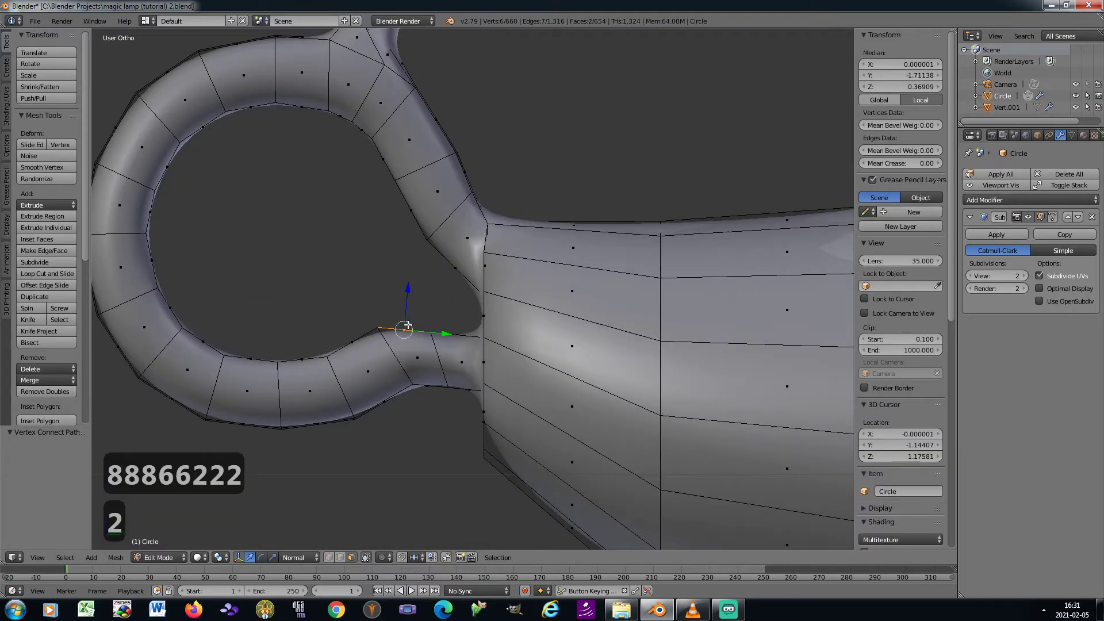
{"action": "key", "text": "e"}
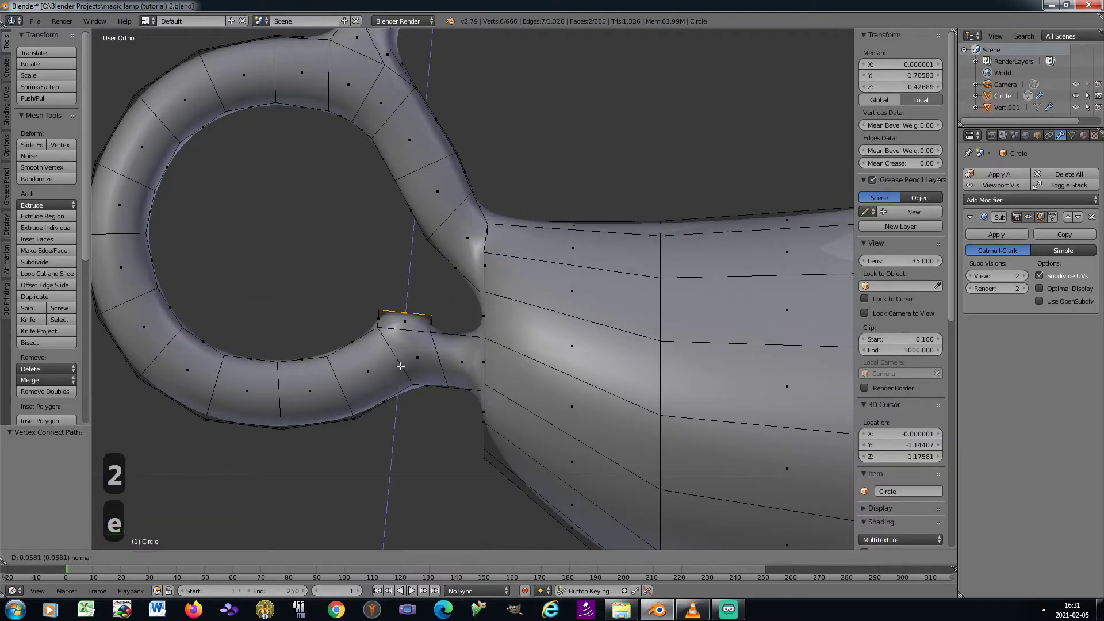
{"action": "left_click", "coordinate": [408, 370]}
Scale the extruded faces to 0.734, shift them slightly toward the body and rotate them about 20 degrees
{"action": "key", "text": "s"}
{"action": "left_click", "coordinate": [402, 347]}
{"action": "key", "text": "g"}
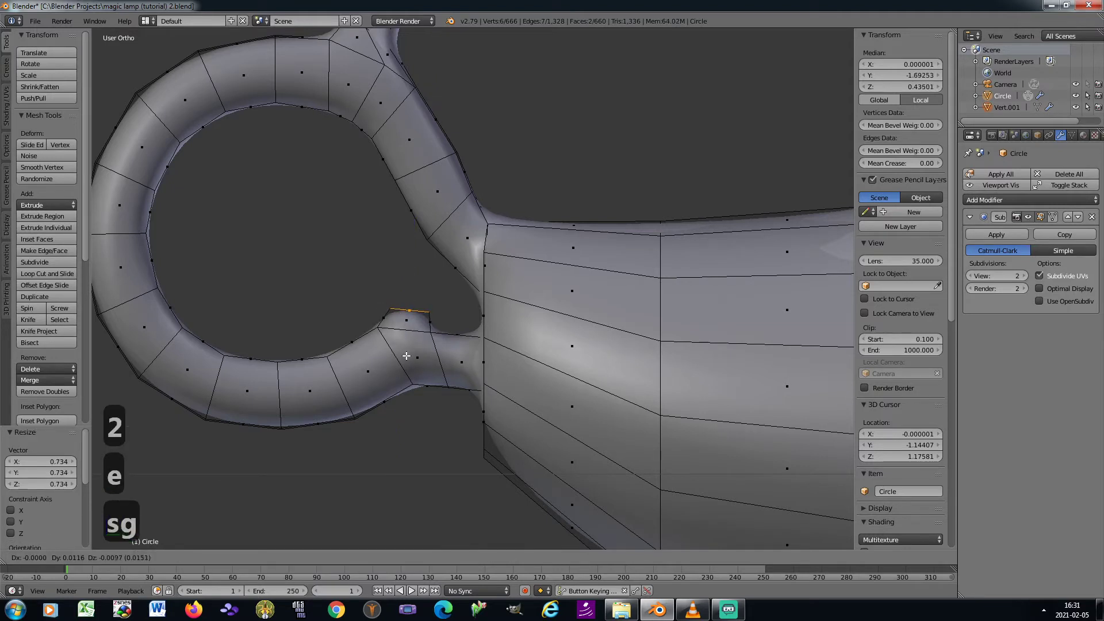
{"action": "left_click", "coordinate": [407, 359]}
{"action": "key", "text": "r"}
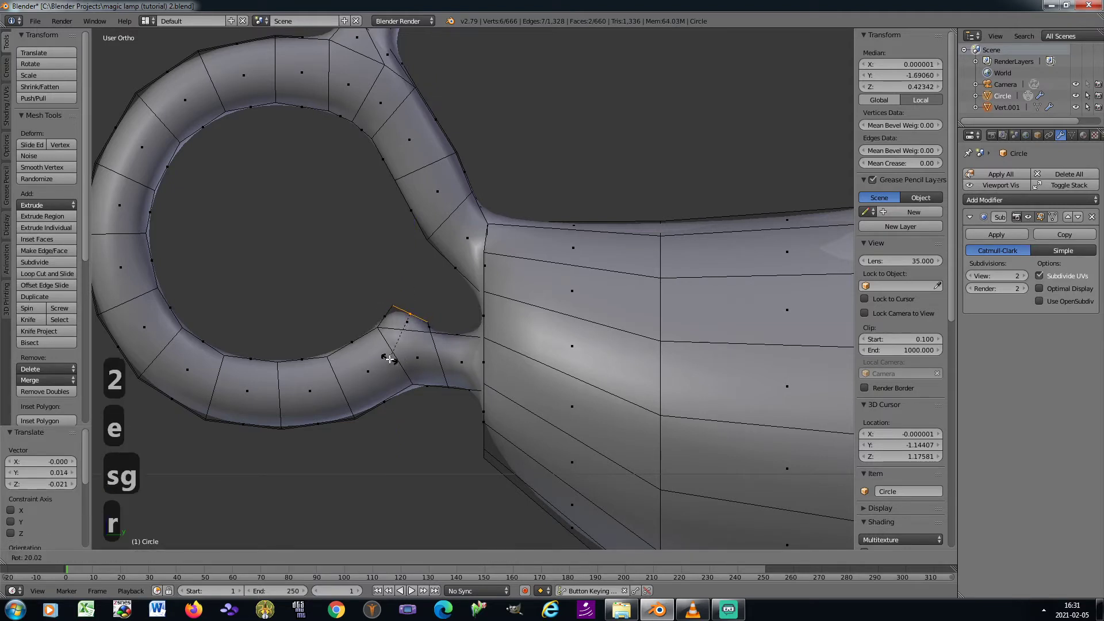
{"action": "left_click", "coordinate": [390, 359]}
Extrude a second segment of the curl upward, then reposition and rotate its end faces away from the body
{"action": "key", "text": "e"}
{"action": "left_click", "coordinate": [405, 313]}
{"action": "key", "text": "g"}
{"action": "left_click", "coordinate": [417, 322]}
{"action": "key", "text": "r"}
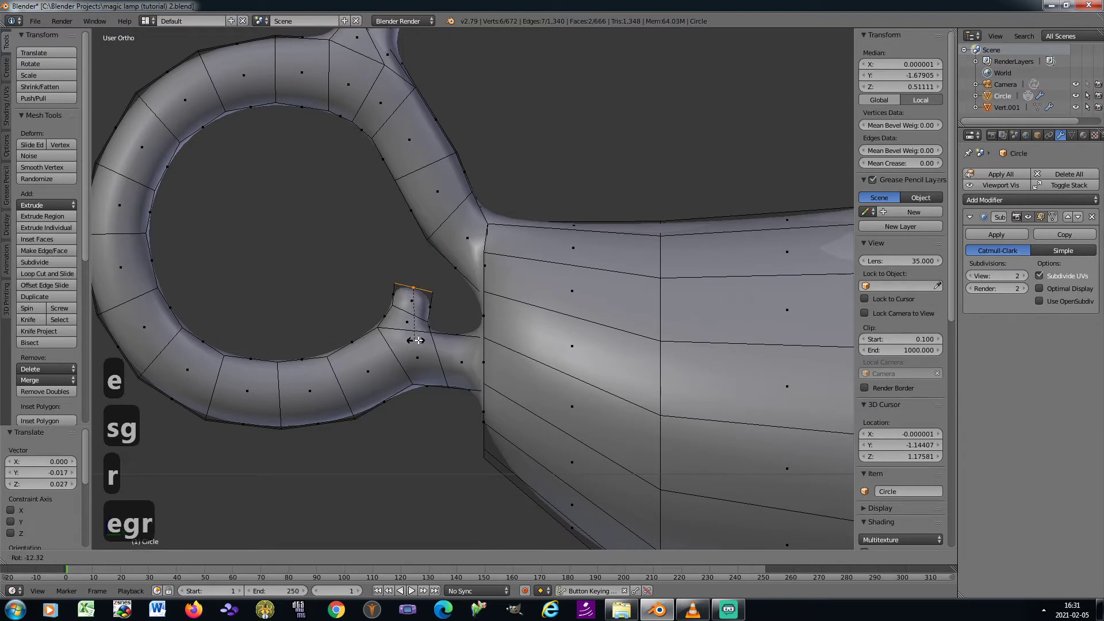
{"action": "left_click", "coordinate": [427, 335]}
{"action": "key", "text": "g"}
{"action": "left_click", "coordinate": [440, 339]}
{"action": "key", "text": "r"}
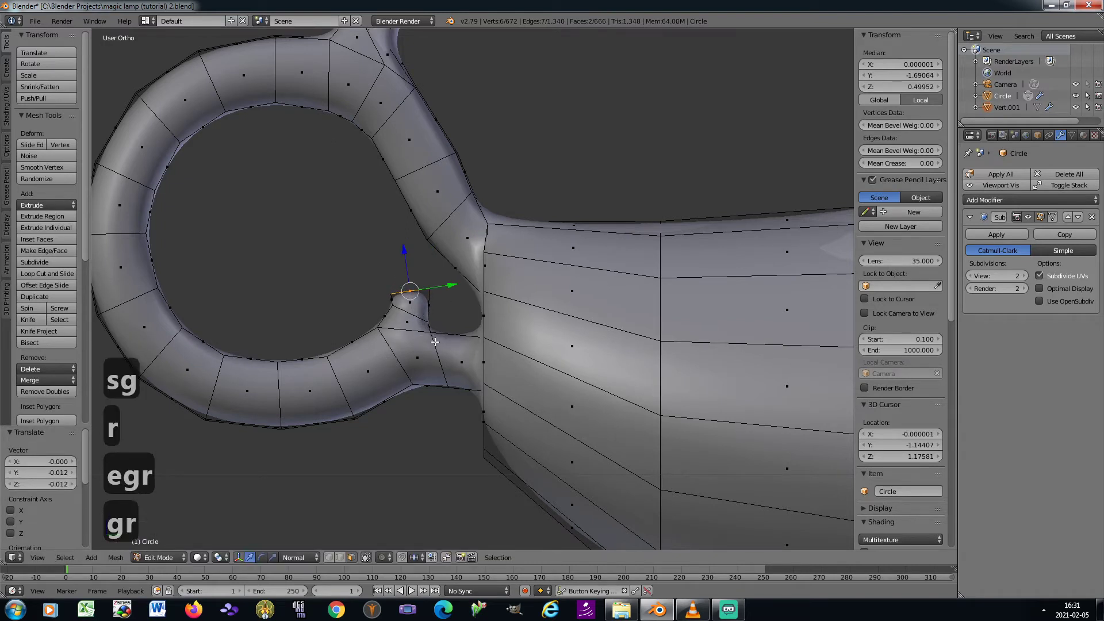
{"action": "left_click", "coordinate": [440, 335]}
Extrude a third curl segment by 0.085, rotate its end by -27.3 and -11.2 degrees and reposition it to bend away from the body
{"action": "key", "text": "e"}
{"action": "left_click", "coordinate": [428, 331]}
{"action": "key", "text": "g"}
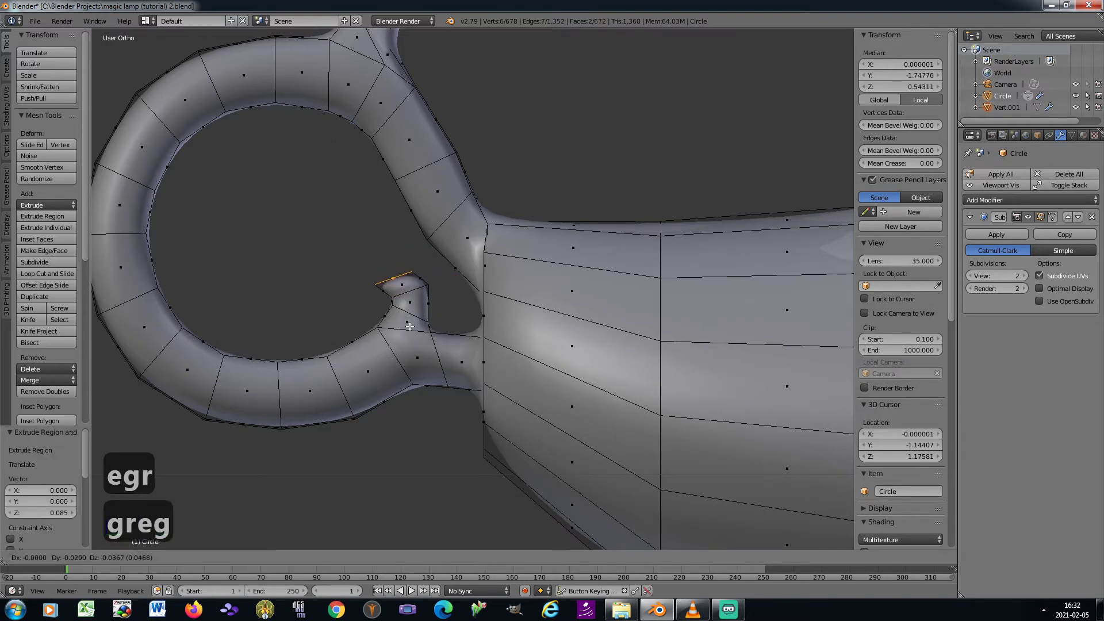
{"action": "left_click", "coordinate": [417, 340]}
{"action": "key", "text": "r"}
{"action": "left_click", "coordinate": [426, 334]}
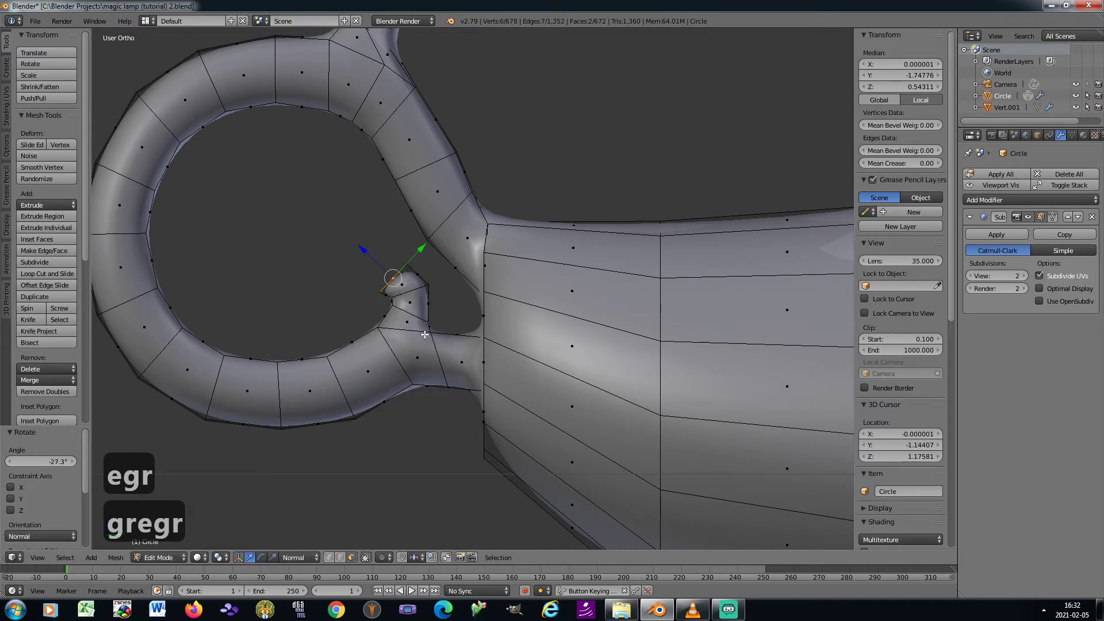
{"action": "key", "text": "r"}
{"action": "left_click", "coordinate": [432, 322]}
{"action": "key", "text": "g"}
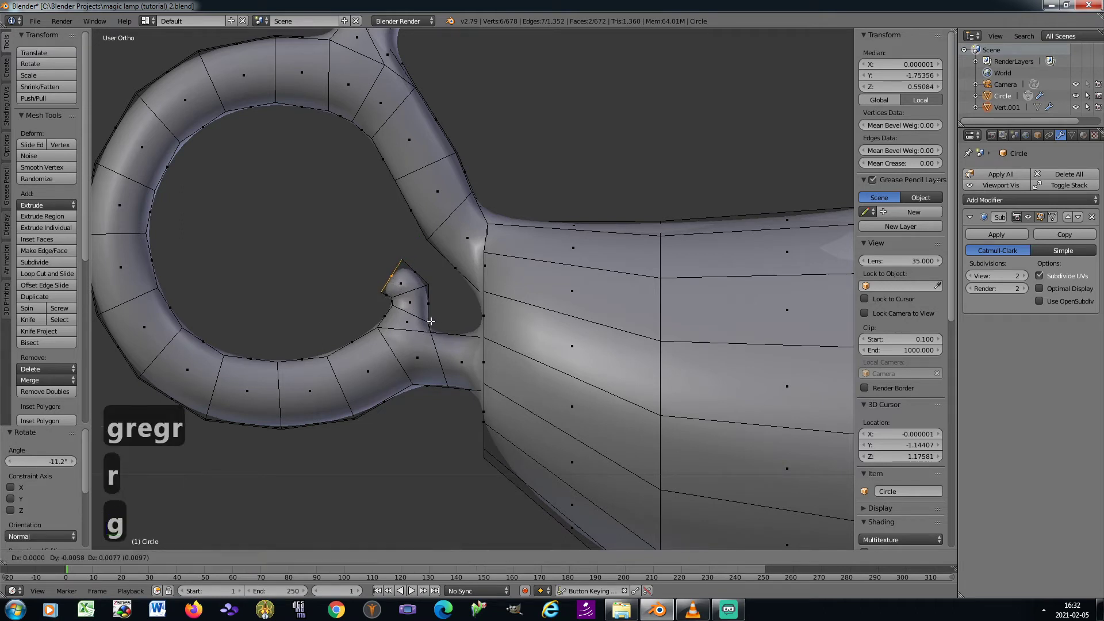
{"action": "left_click", "coordinate": [403, 317]}
Extrude a fourth curl segment, turn its end downward, scale it to 0.818 and rotate it a further -7.69 degrees
{"action": "key", "text": "e"}
{"action": "key", "text": "g"}
{"action": "left_click", "coordinate": [400, 316]}
{"action": "key", "text": "r"}
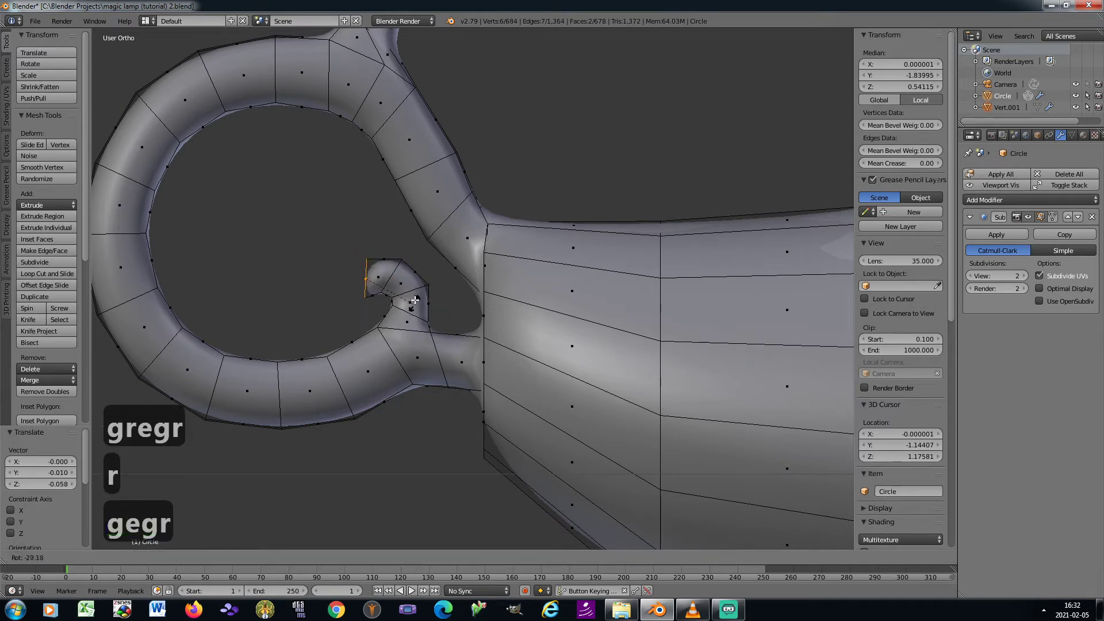
{"action": "left_click", "coordinate": [393, 335]}
{"action": "key", "text": "s"}
{"action": "left_click", "coordinate": [384, 331]}
{"action": "key", "text": "g"}
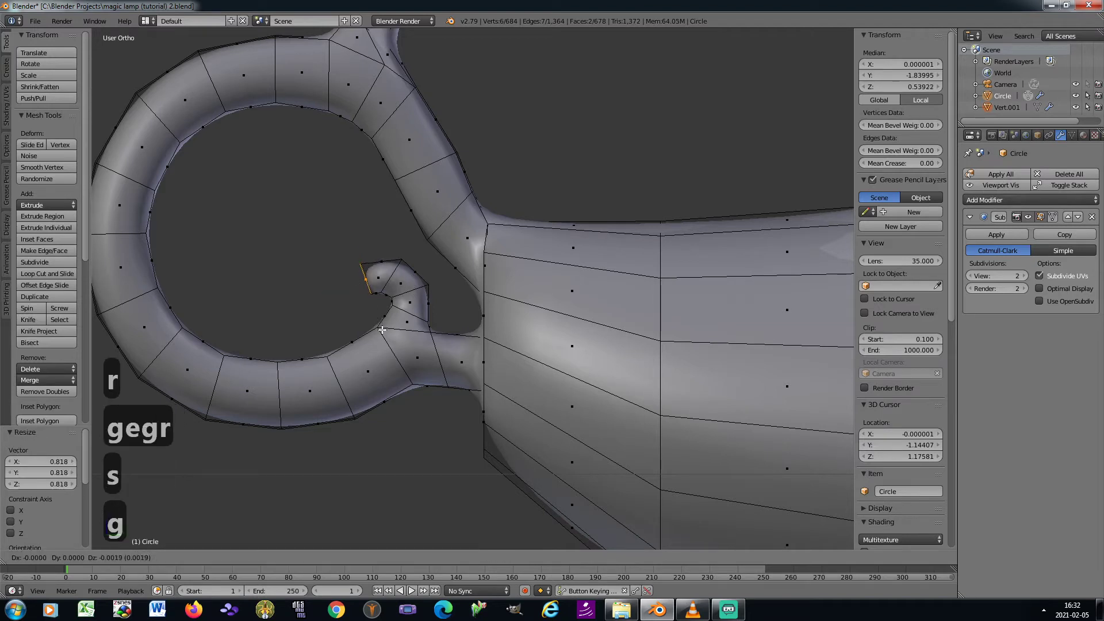
{"action": "left_click", "coordinate": [385, 332]}
{"action": "key", "text": "r"}
{"action": "left_click", "coordinate": [397, 332]}
Extrude a fifth segment of the upper curl, shift its end downward and rotate it -53.2 degrees
{"action": "key", "text": "e"}
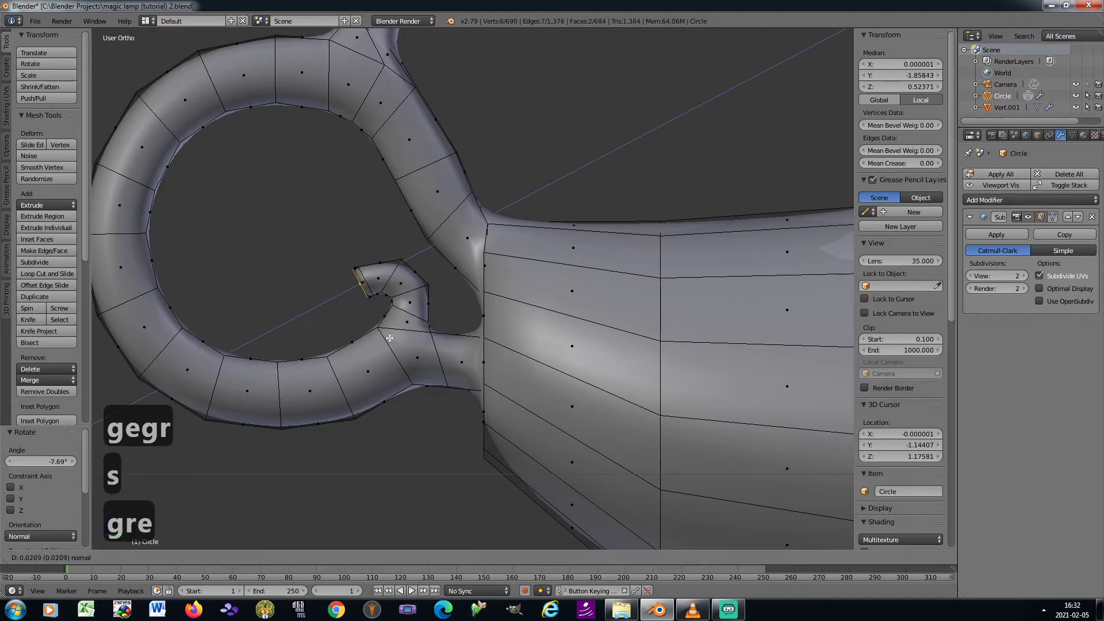
{"action": "left_click", "coordinate": [398, 335]}
{"action": "key", "text": "g"}
{"action": "left_click", "coordinate": [400, 341]}
{"action": "key", "text": "r"}
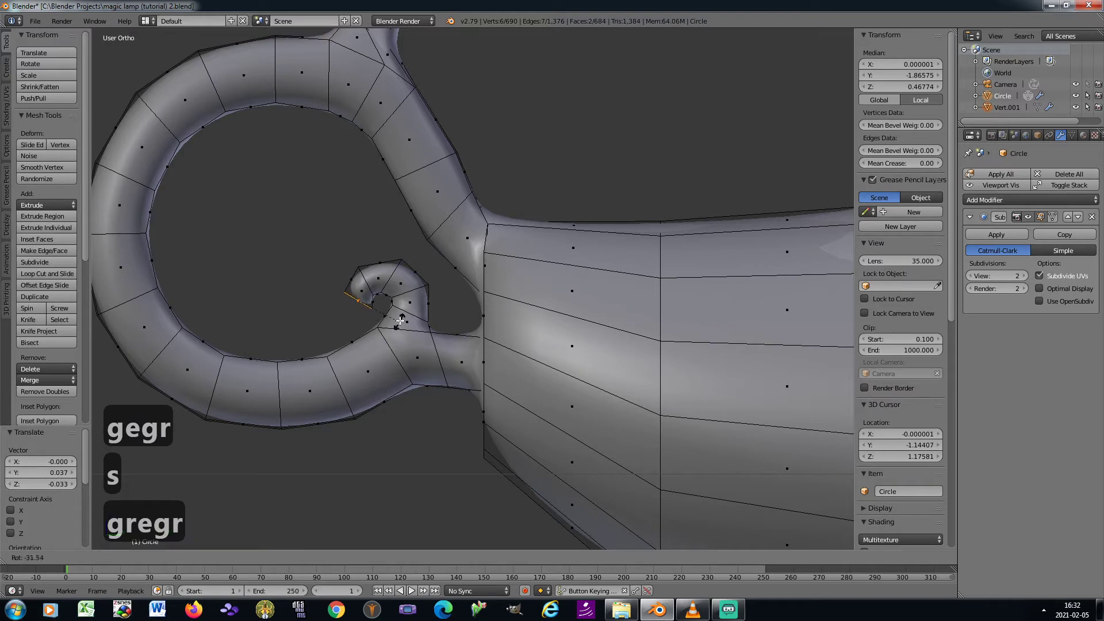
{"action": "left_click", "coordinate": [396, 307]}
Extrude a sixth curl segment, rotate its end about -25 degrees, shift it toward the body and scale it down
{"action": "scroll", "coordinate": [383, 311], "scroll_direction": "up", "scroll_amount": 3}
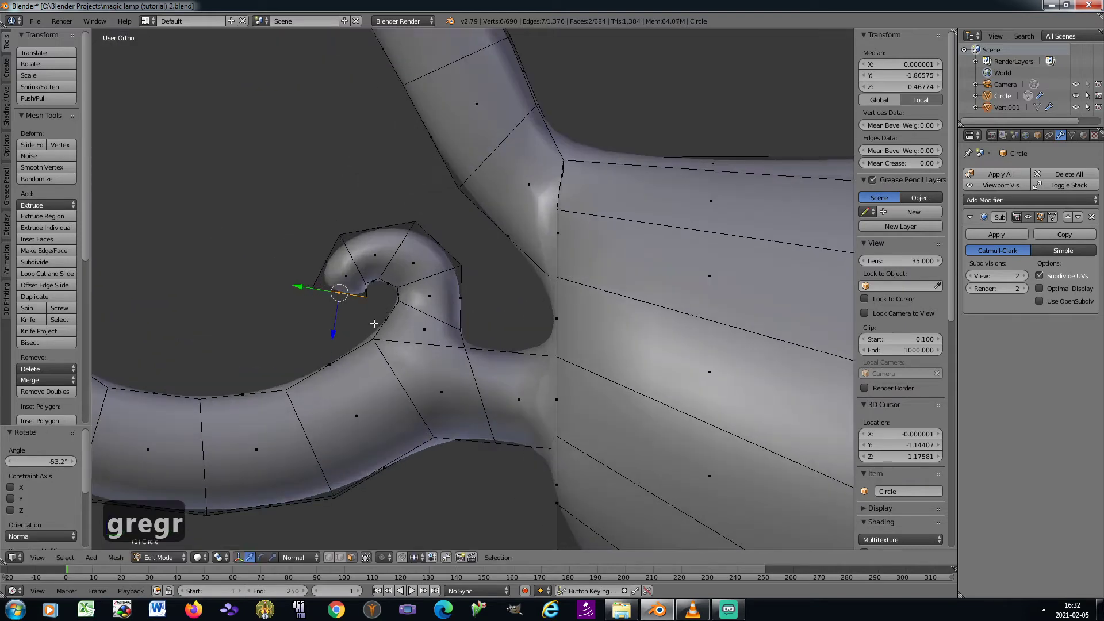
{"action": "key", "text": "e"}
{"action": "left_click", "coordinate": [375, 346]}
{"action": "key", "text": "g"}
{"action": "left_click", "coordinate": [381, 343]}
{"action": "key", "text": "r"}
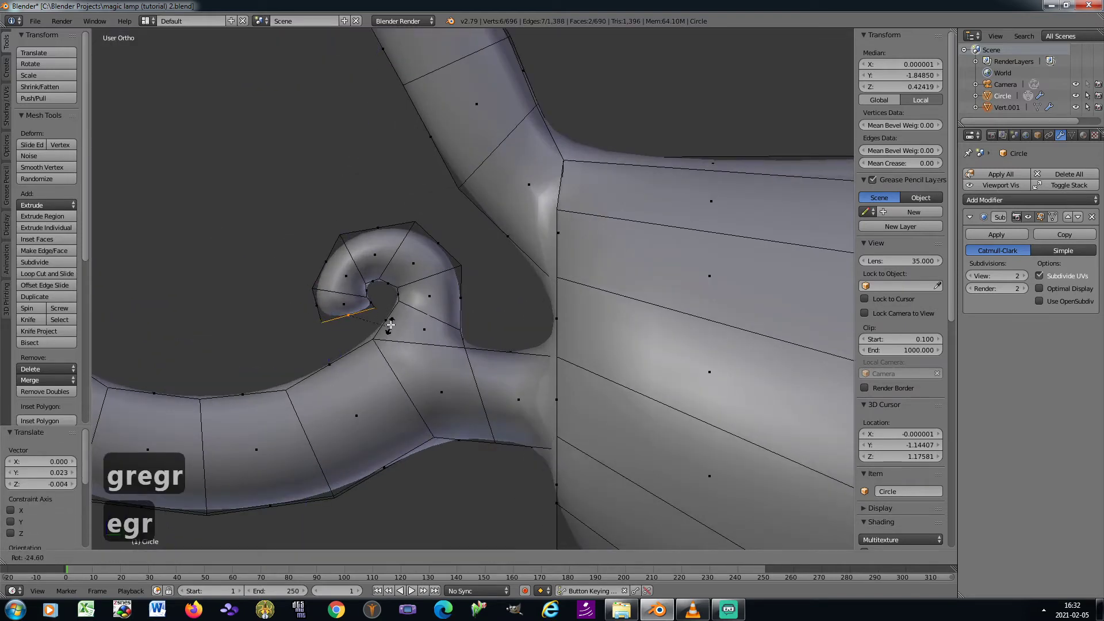
{"action": "left_click", "coordinate": [389, 324]}
{"action": "key", "text": "g"}
{"action": "left_click", "coordinate": [396, 332]}
{"action": "key", "text": "s"}
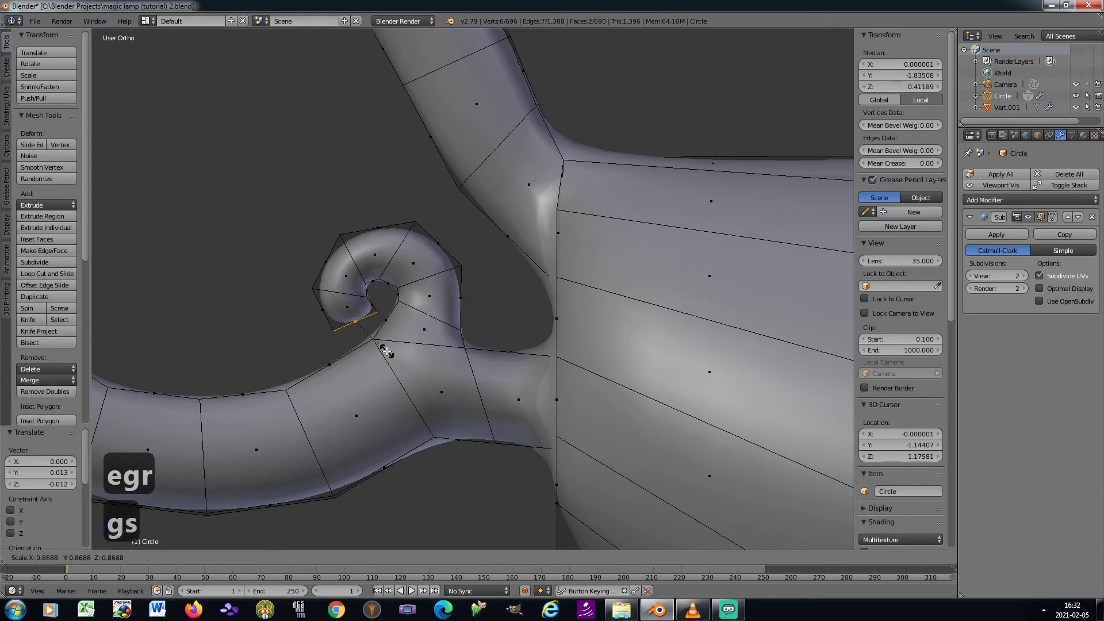
{"action": "left_click", "coordinate": [377, 347]}
Check the smoothed handle in Object Mode, then add a loop cut on the handle below the curl and slide it toward the body
{"action": "key", "text": "Tab"}
{"action": "scroll", "coordinate": [377, 347], "scroll_direction": "down", "scroll_amount": 6}
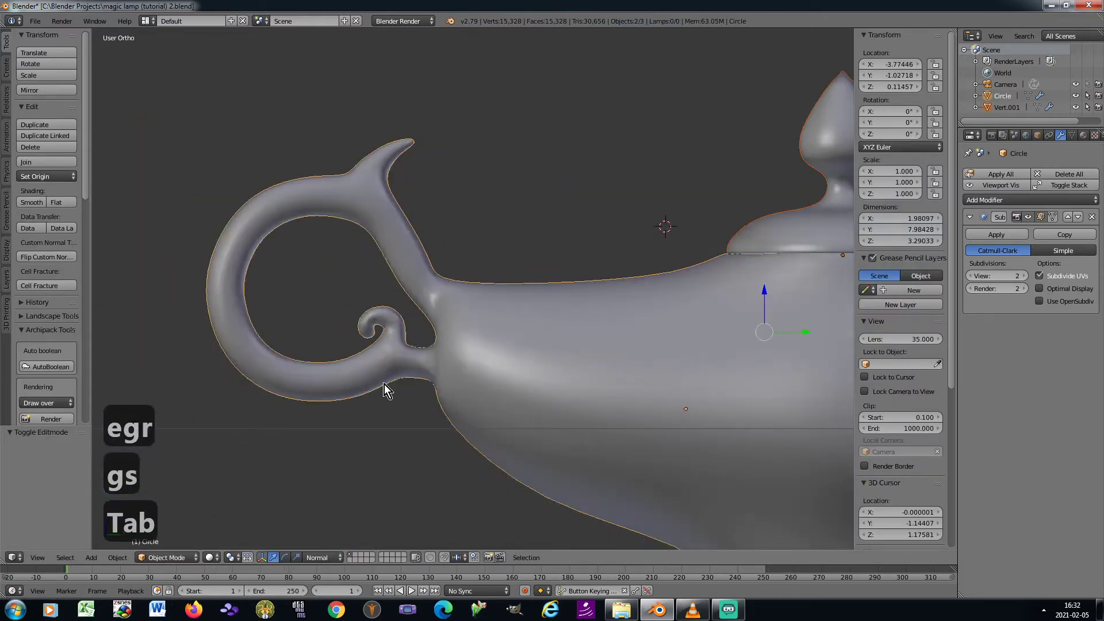
{"action": "scroll", "coordinate": [384, 391], "scroll_direction": "up", "scroll_amount": 4}
{"action": "key", "text": "Tab"}
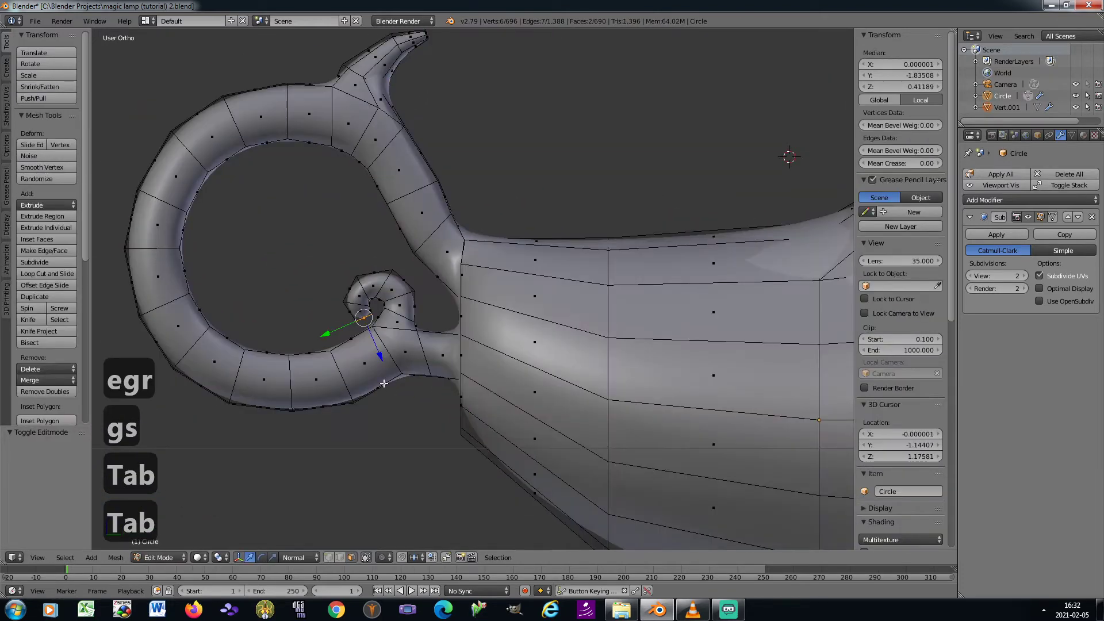
{"action": "key", "text": "KP_2"}
{"action": "key", "text": "KP_2"}
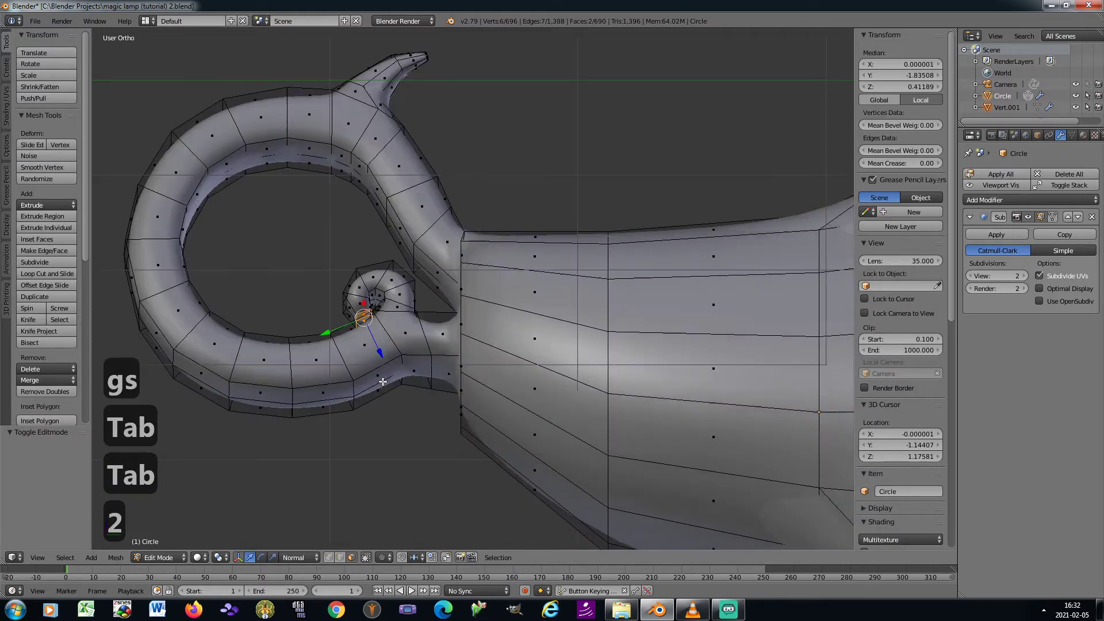
{"action": "scroll", "coordinate": [382, 381], "scroll_direction": "up", "scroll_amount": 2}
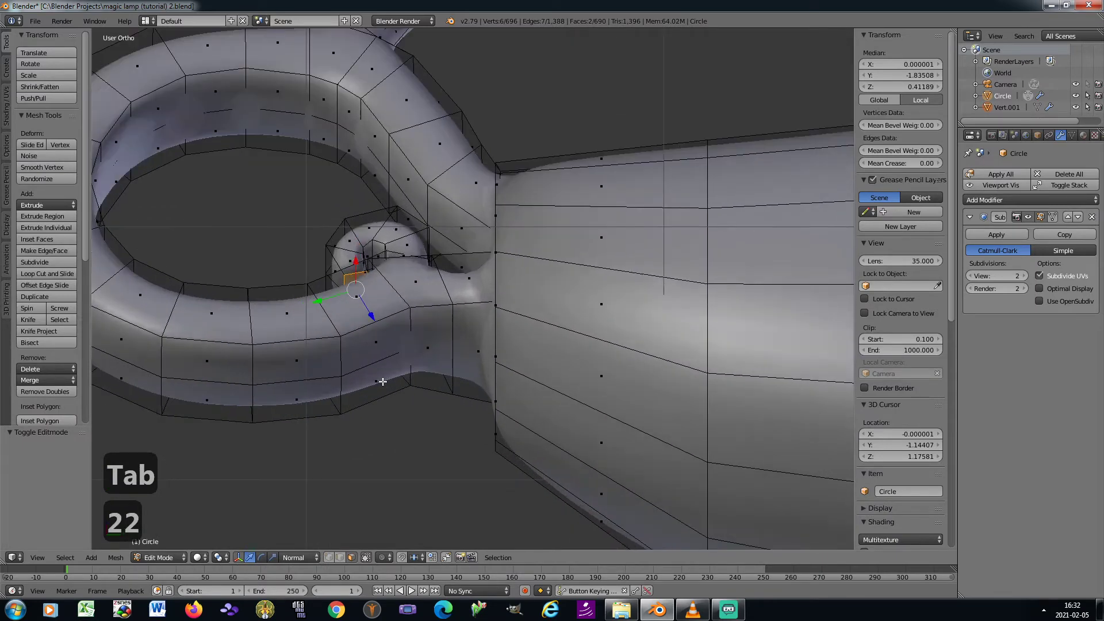
{"action": "key", "text": "ctrl+r"}
{"action": "left_click", "coordinate": [391, 373]}
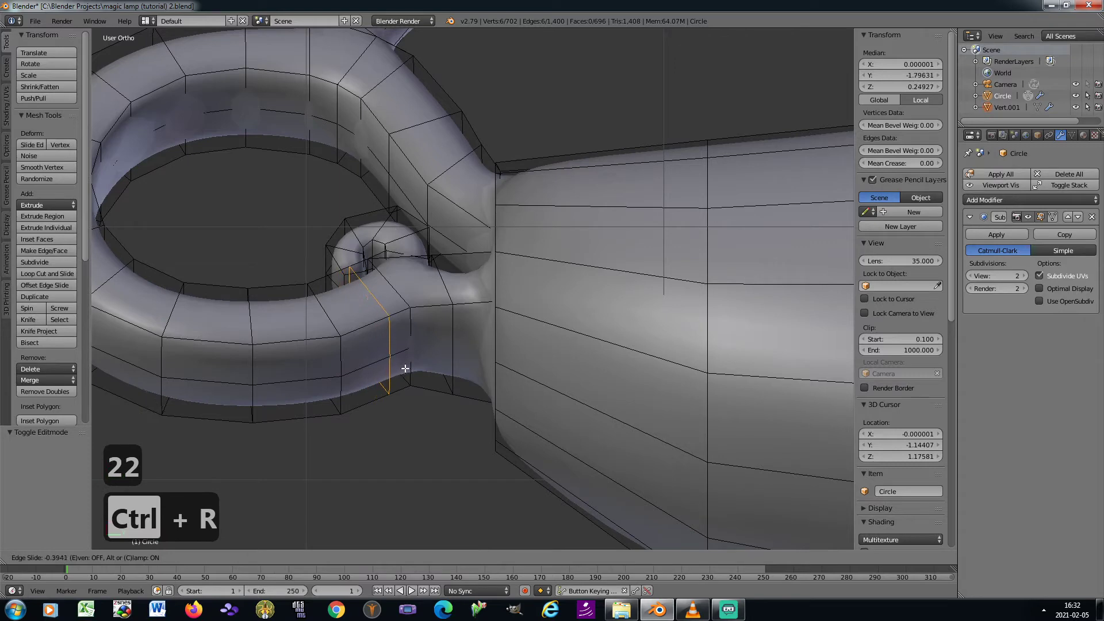
{"action": "left_click", "coordinate": [408, 368]}
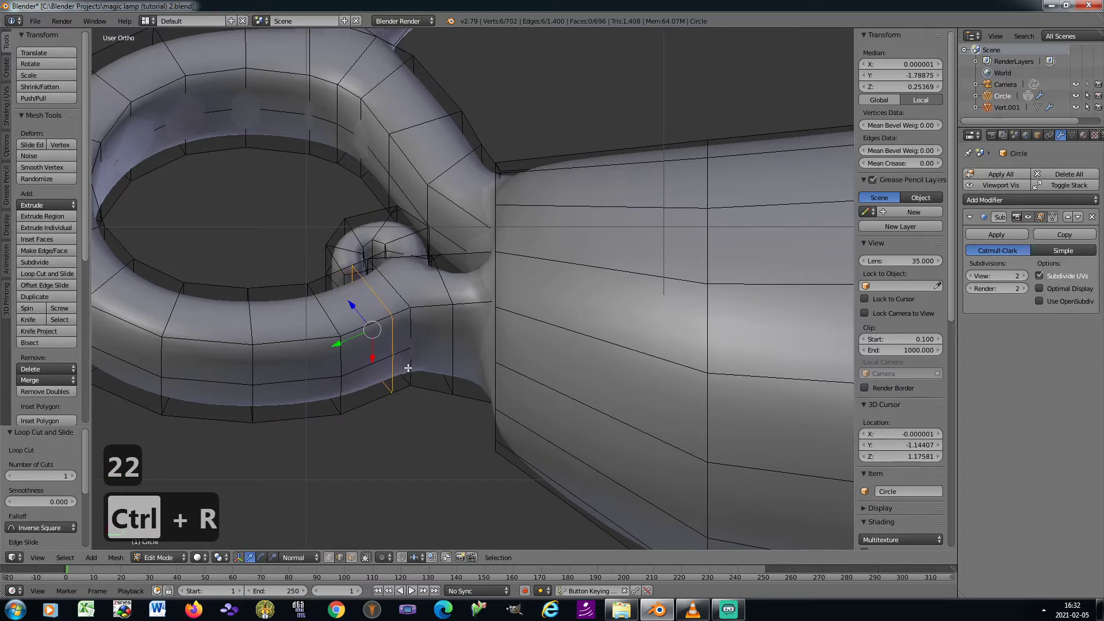
Move the new edge loop slightly downward, by 0.003 in Y and -0.011 in Z
{"action": "key", "text": "KP_8"}
{"action": "key", "text": "KP_8"}
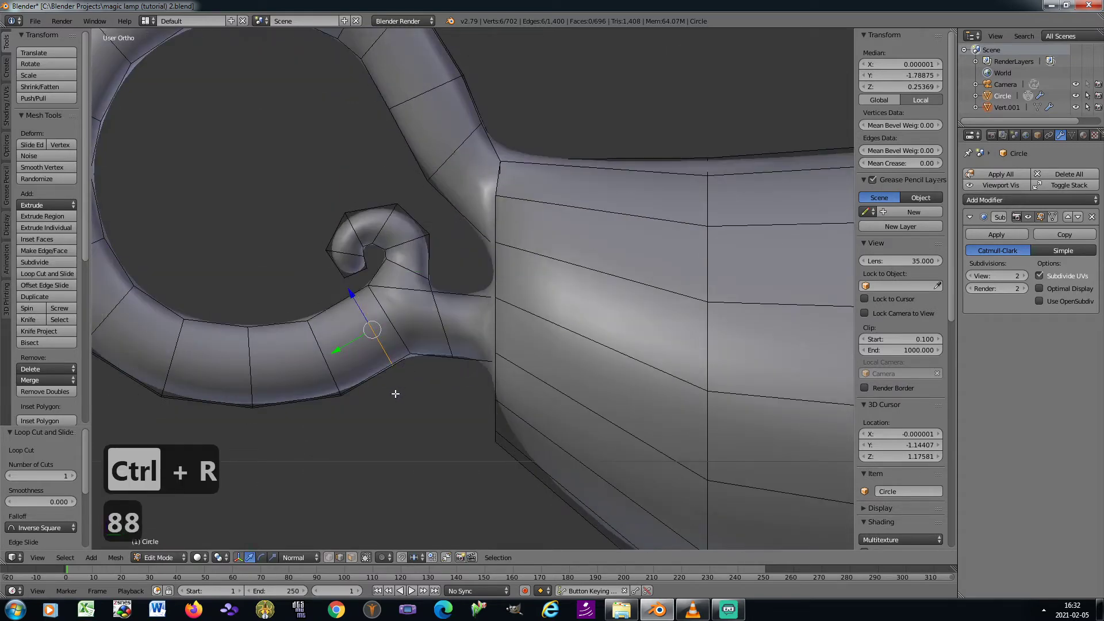
{"action": "key", "text": "g"}
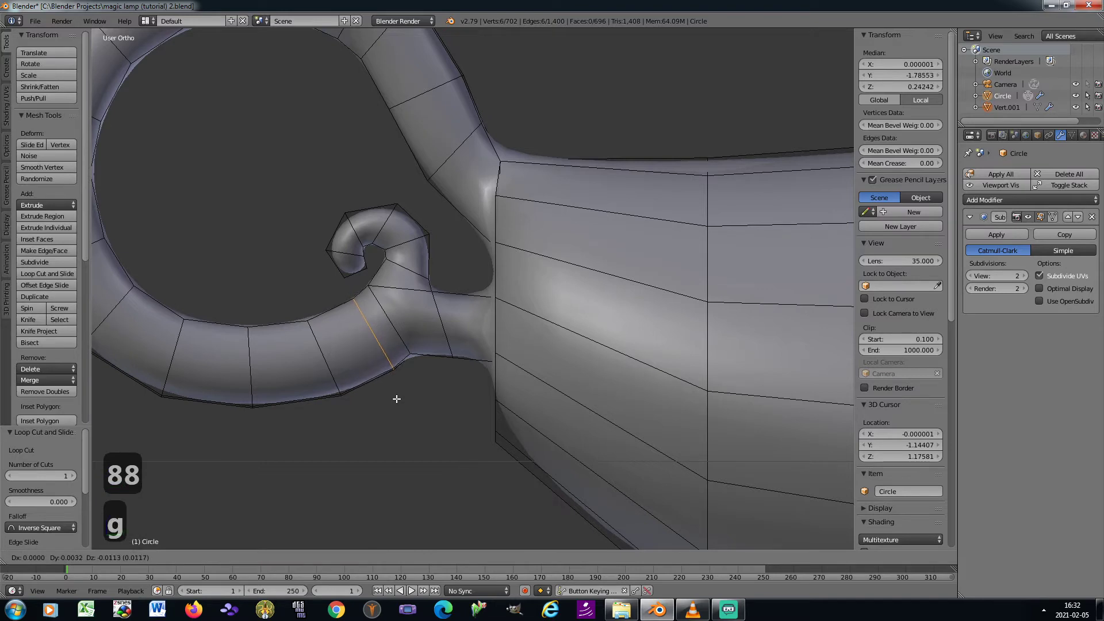
{"action": "left_click", "coordinate": [396, 399]}
Extrude the two faces on the handle's underside below the curl by 0.073 and shift them toward the body
{"action": "key", "text": "a"}
{"action": "key", "text": "KP_2"}
{"action": "key", "text": "KP_2"}
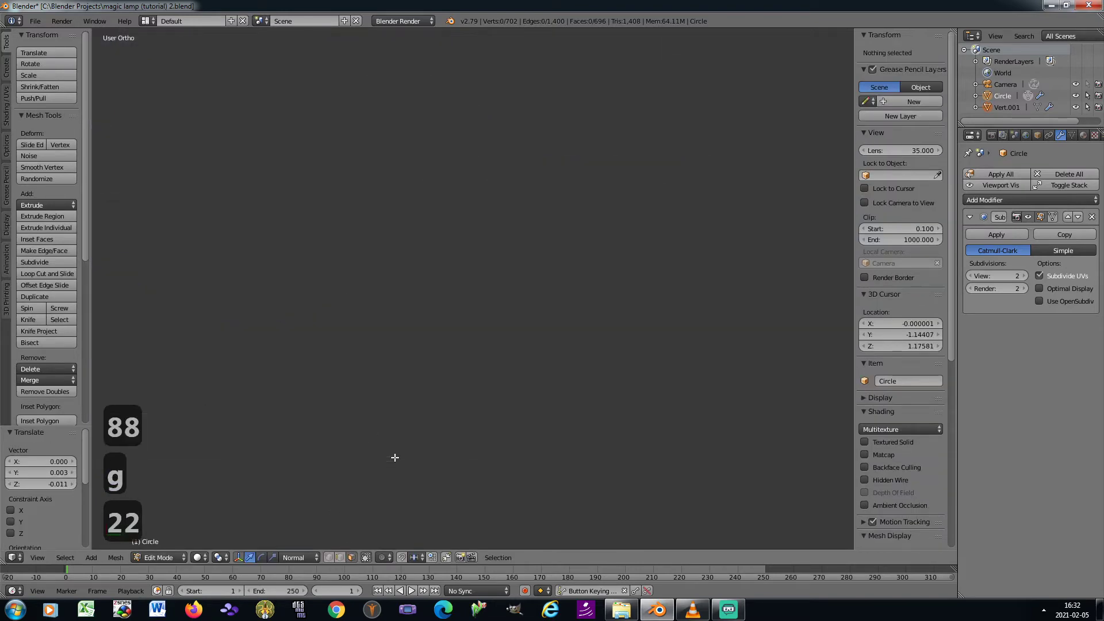
{"action": "scroll", "coordinate": [357, 354], "scroll_direction": "down", "scroll_amount": 8}
{"action": "scroll", "coordinate": [363, 156], "scroll_direction": "up", "scroll_amount": 9}
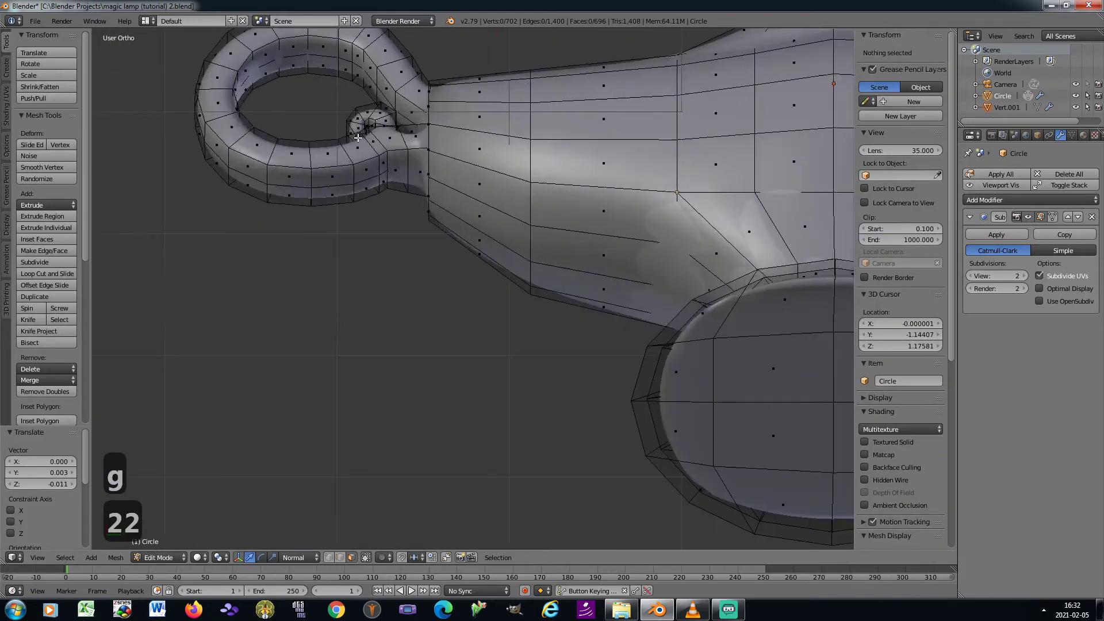
{"action": "right_click", "coordinate": [369, 168]}
{"action": "right_click", "coordinate": [366, 193], "text": "shift"}
{"action": "key", "text": "KP_8"}
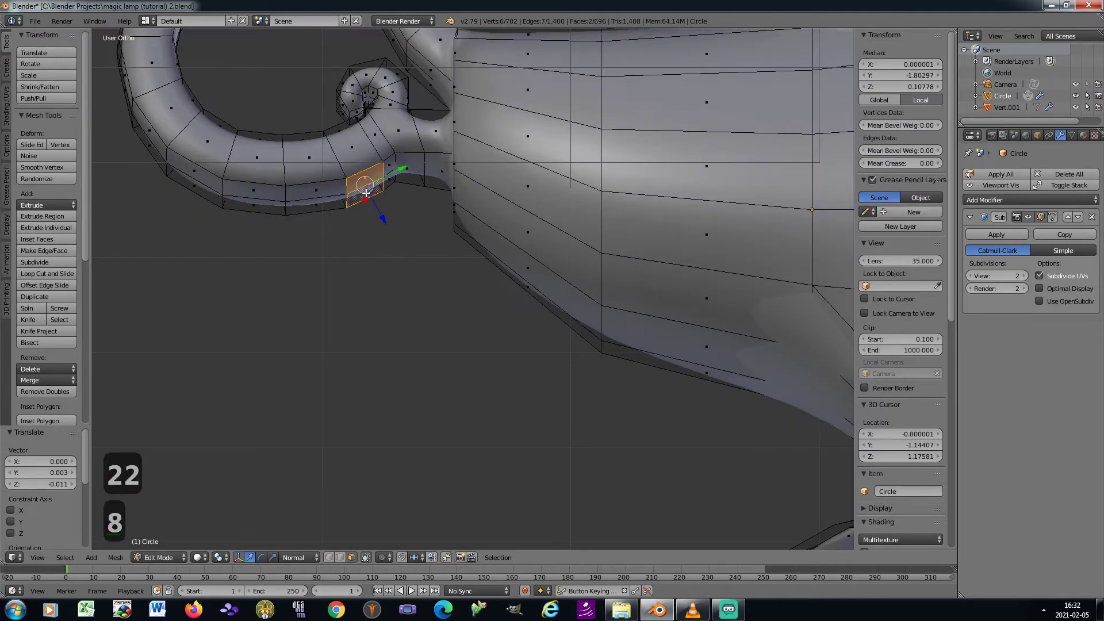
{"action": "key", "text": "KP_8"}
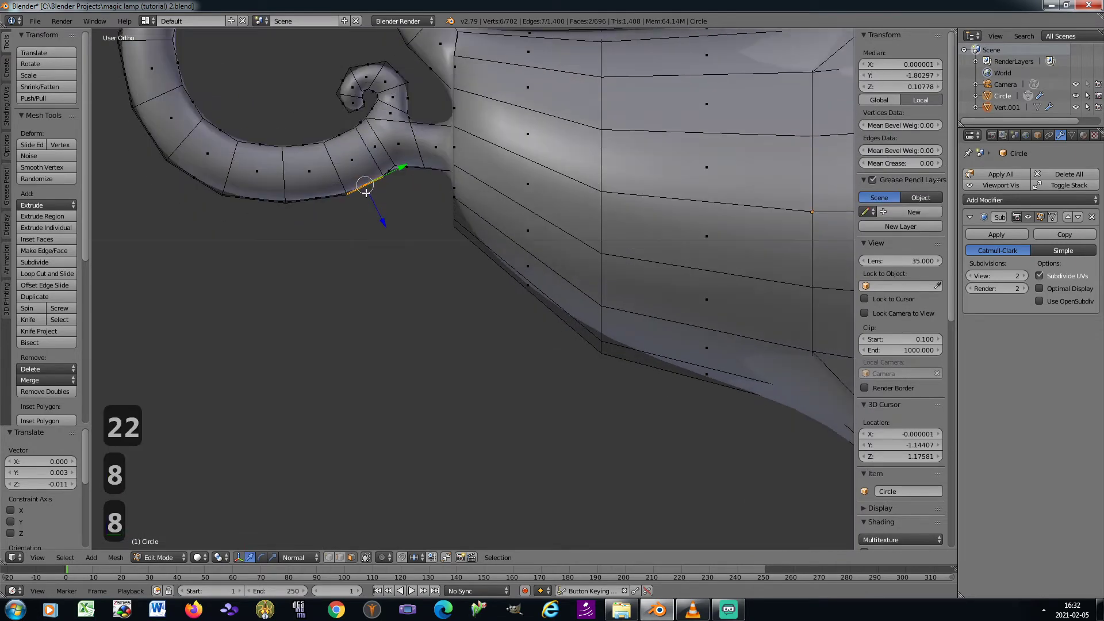
{"action": "middle_click_drag", "start_coordinate": [361, 193], "coordinate": [363, 220], "text": "shift"}
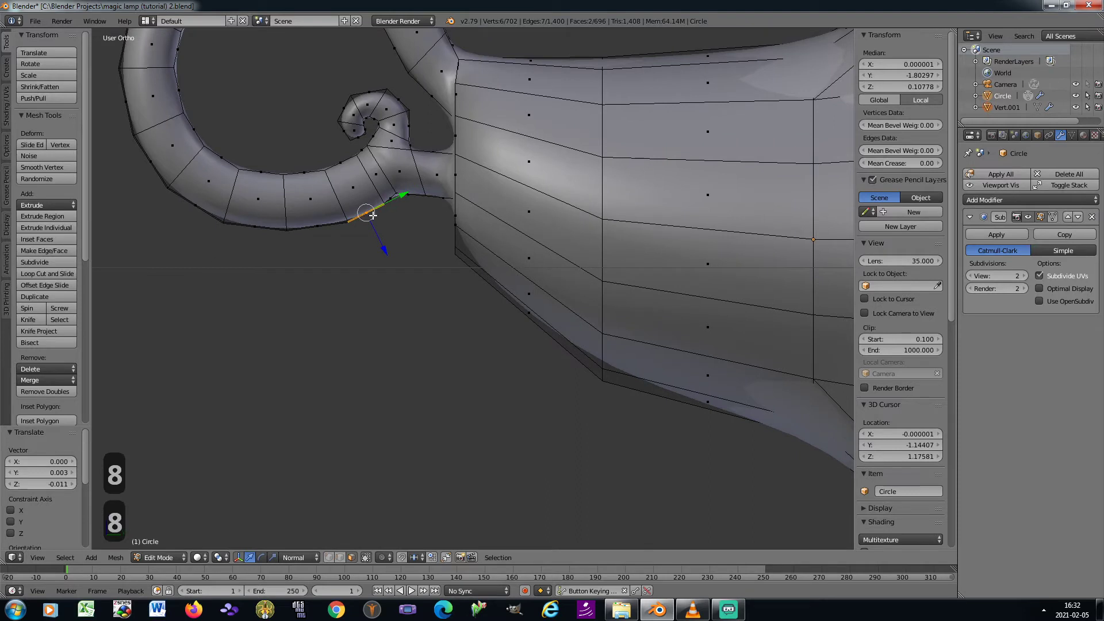
{"action": "scroll", "coordinate": [367, 211], "scroll_direction": "up", "scroll_amount": 2}
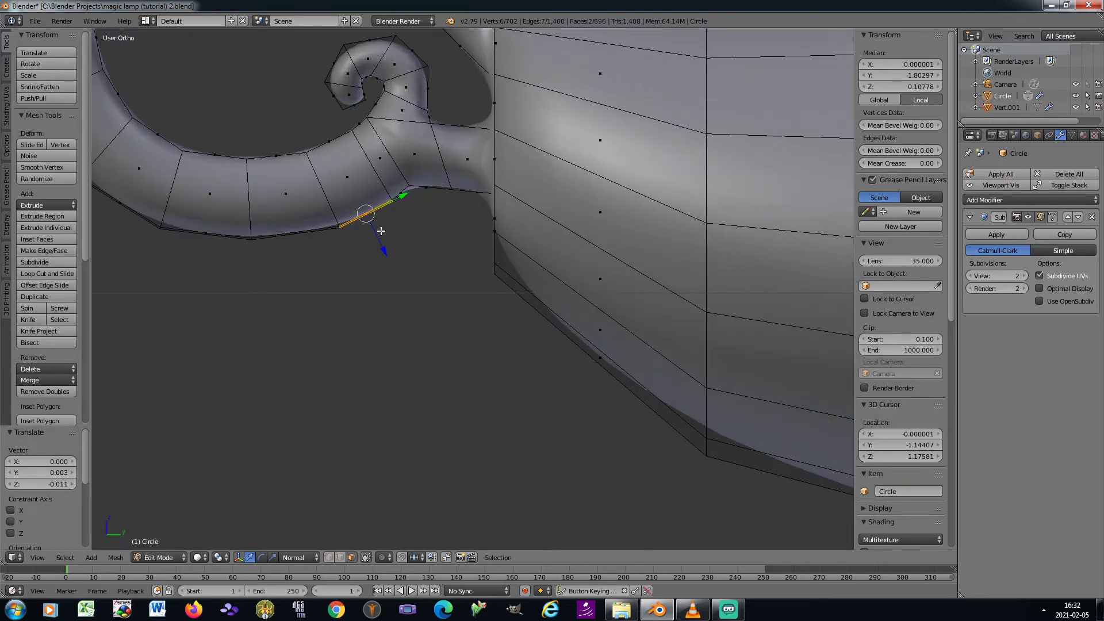
{"action": "key", "text": "e"}
{"action": "left_click", "coordinate": [397, 254]}
{"action": "key", "text": "g"}
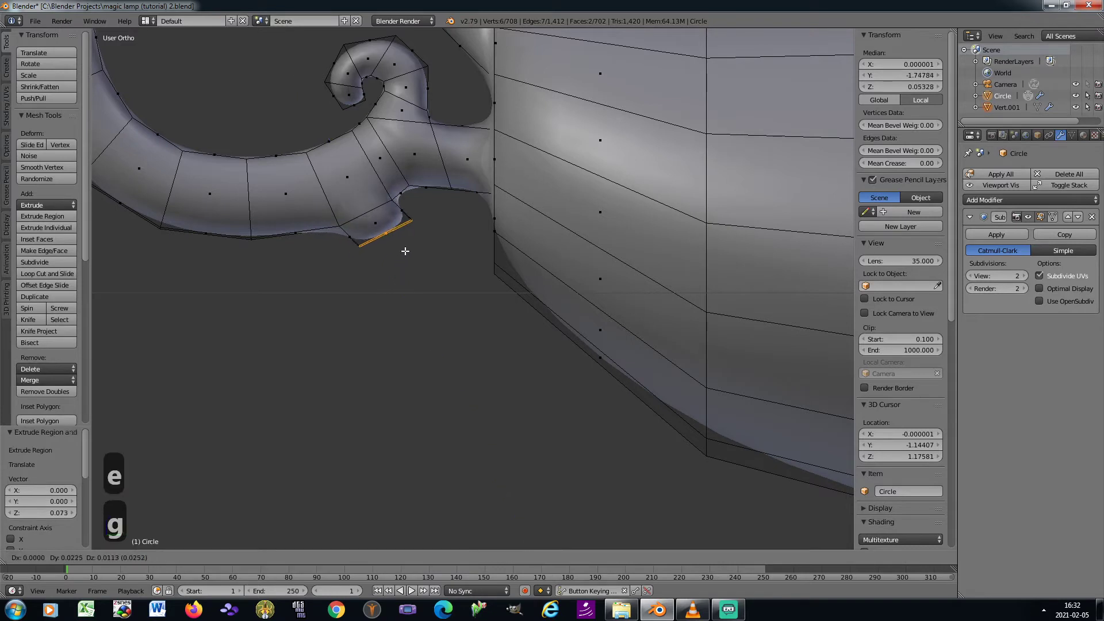
{"action": "left_click", "coordinate": [402, 250]}
Scale the end faces of the underside extrusion to 0.712 and shift them slightly upward toward the body
{"action": "key", "text": "s"}
{"action": "left_click", "coordinate": [407, 254]}
{"action": "key", "text": "g"}
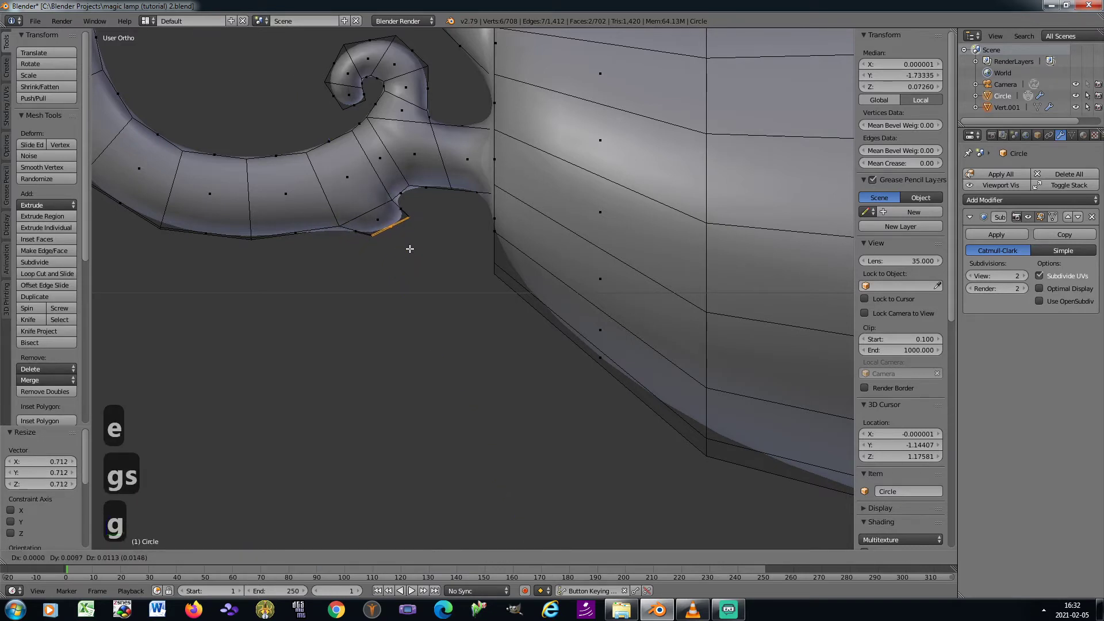
{"action": "left_click", "coordinate": [409, 253]}
Extrude a second segment of the lower curl by about 0.06, rotate its end 38.2 degrees and shift it away from the body
{"action": "key", "text": "e"}
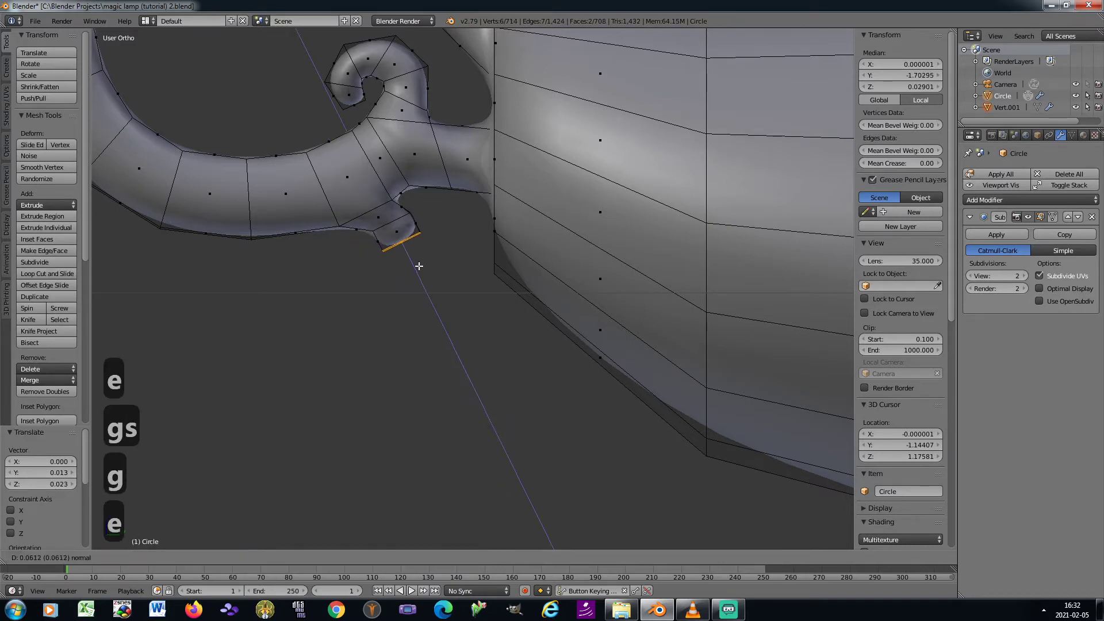
{"action": "left_click", "coordinate": [419, 265]}
{"action": "key", "text": "r"}
{"action": "left_click", "coordinate": [397, 269]}
{"action": "key", "text": "g"}
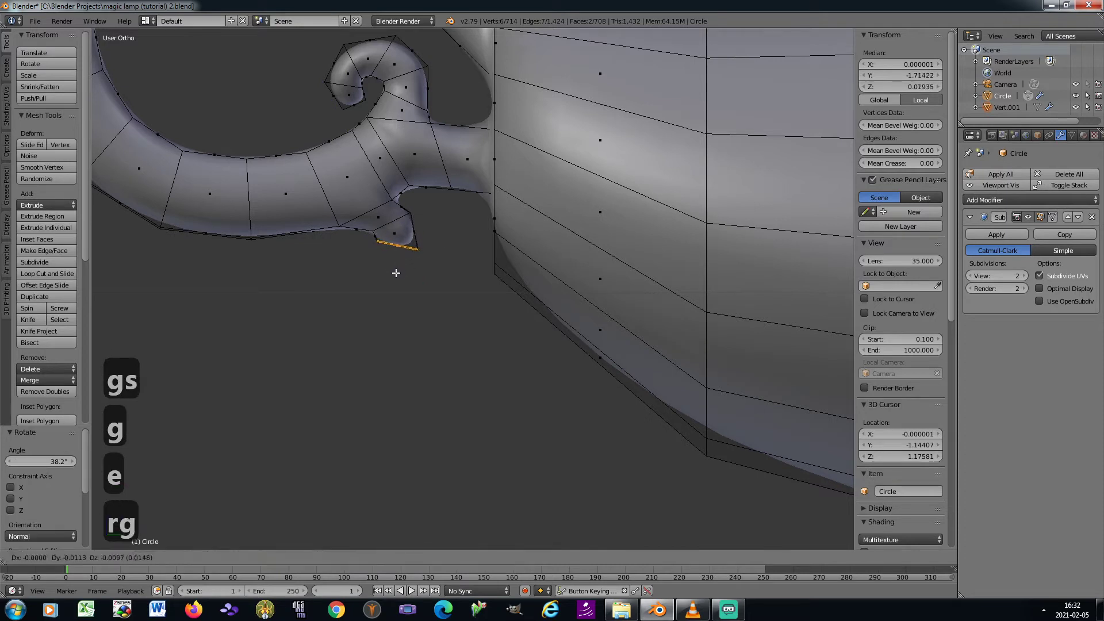
{"action": "left_click", "coordinate": [391, 275]}
Extrude a third segment of the lower curl, shift its end -0.031 in Y and rotate it 39.8 degrees
{"action": "key", "text": "e"}
{"action": "left_click", "coordinate": [390, 292]}
{"action": "key", "text": "g"}
{"action": "left_click", "coordinate": [387, 297]}
{"action": "key", "text": "r"}
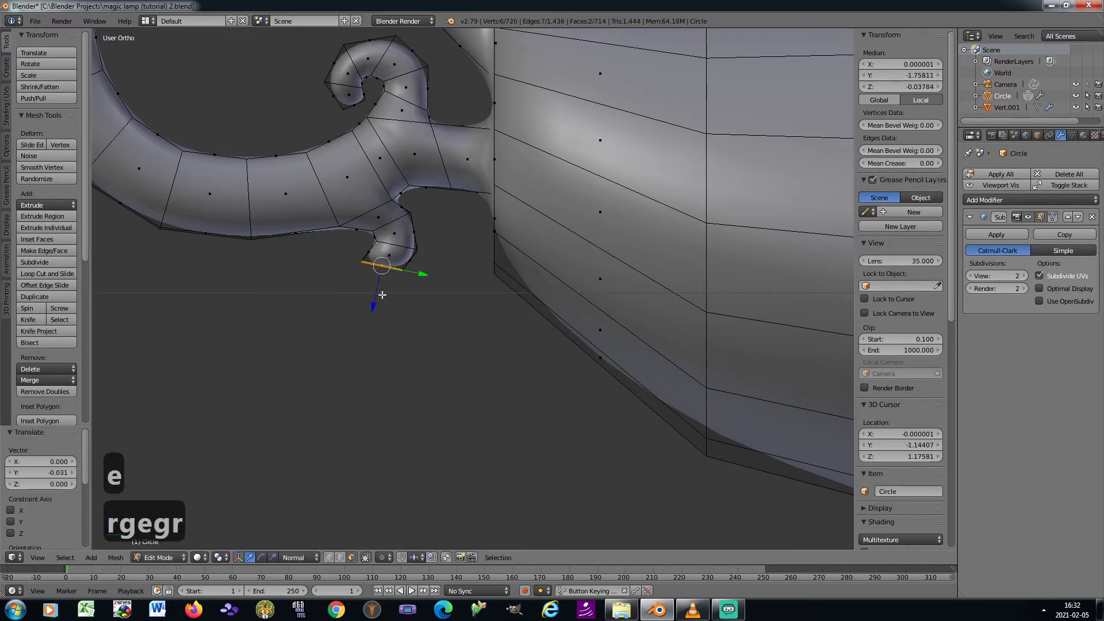
{"action": "left_click", "coordinate": [362, 290]}
Extrude a fourth segment of the lower curl, reposition its end, rotate it 33.3 degrees and scale it down
{"action": "key", "text": "e"}
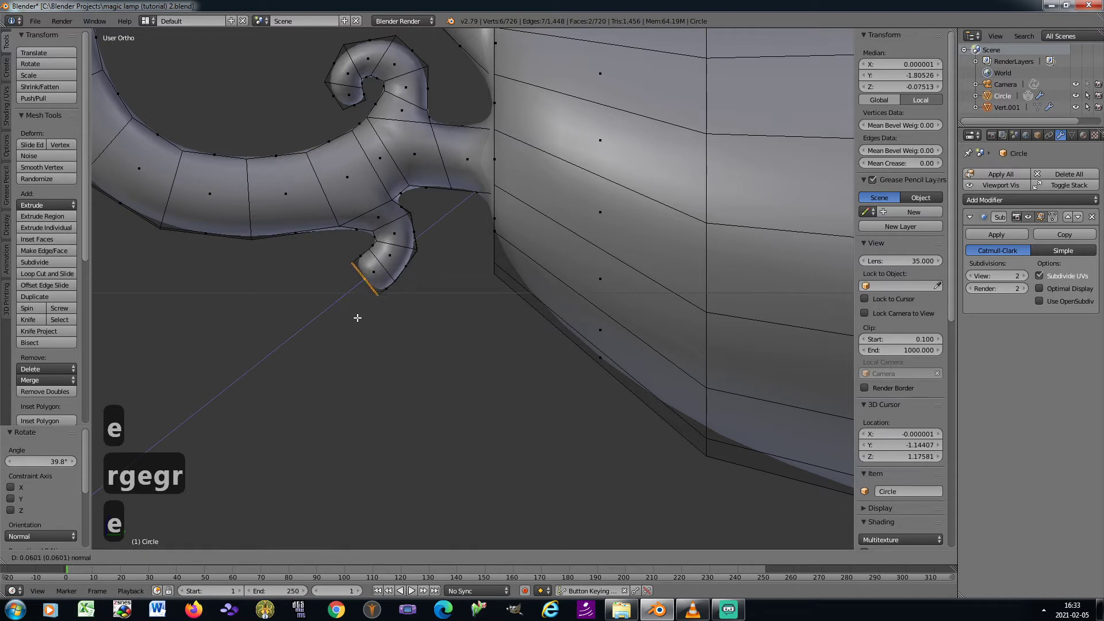
{"action": "left_click", "coordinate": [360, 319]}
{"action": "key", "text": "g"}
{"action": "left_click", "coordinate": [362, 327]}
{"action": "key", "text": "r"}
{"action": "left_click", "coordinate": [339, 320]}
{"action": "key", "text": "s"}
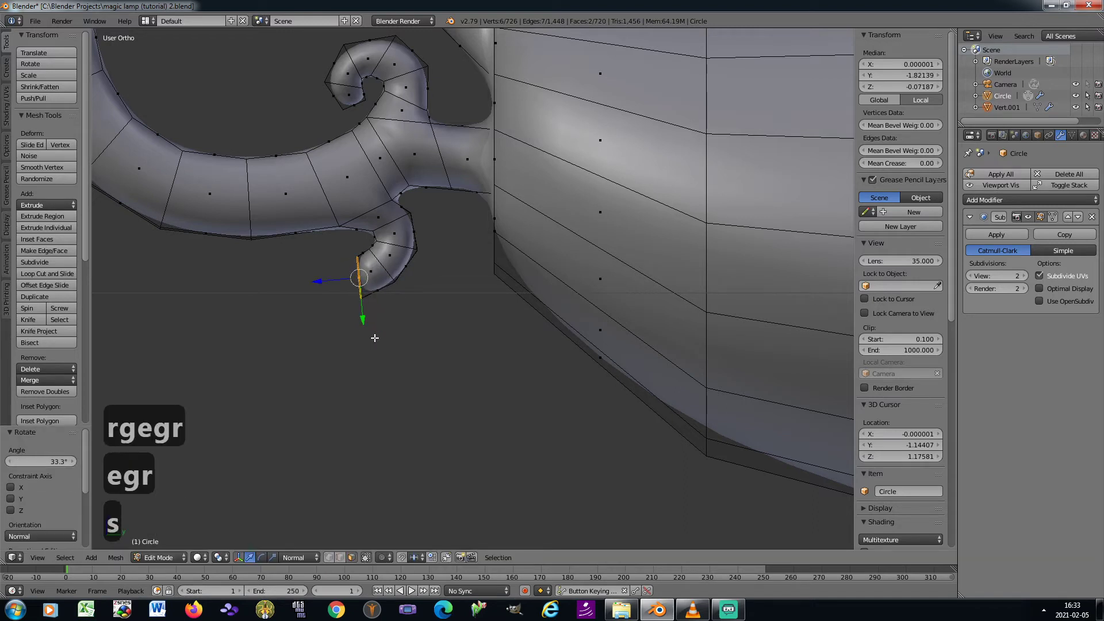
{"action": "left_click", "coordinate": [369, 326]}
Extrude a fifth segment of the lower curl by 0.059, raise its end faces and rotate them 40.2 degrees
{"action": "key", "text": "e"}
{"action": "left_click", "coordinate": [352, 323]}
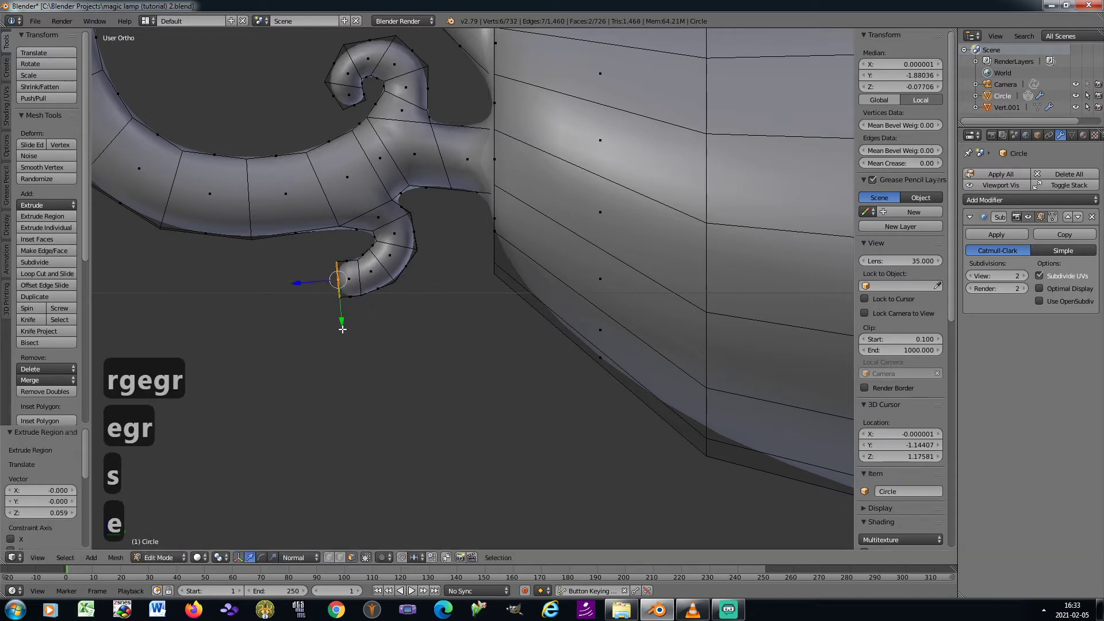
{"action": "key", "text": "g"}
{"action": "left_click", "coordinate": [368, 327]}
{"action": "key", "text": "r"}
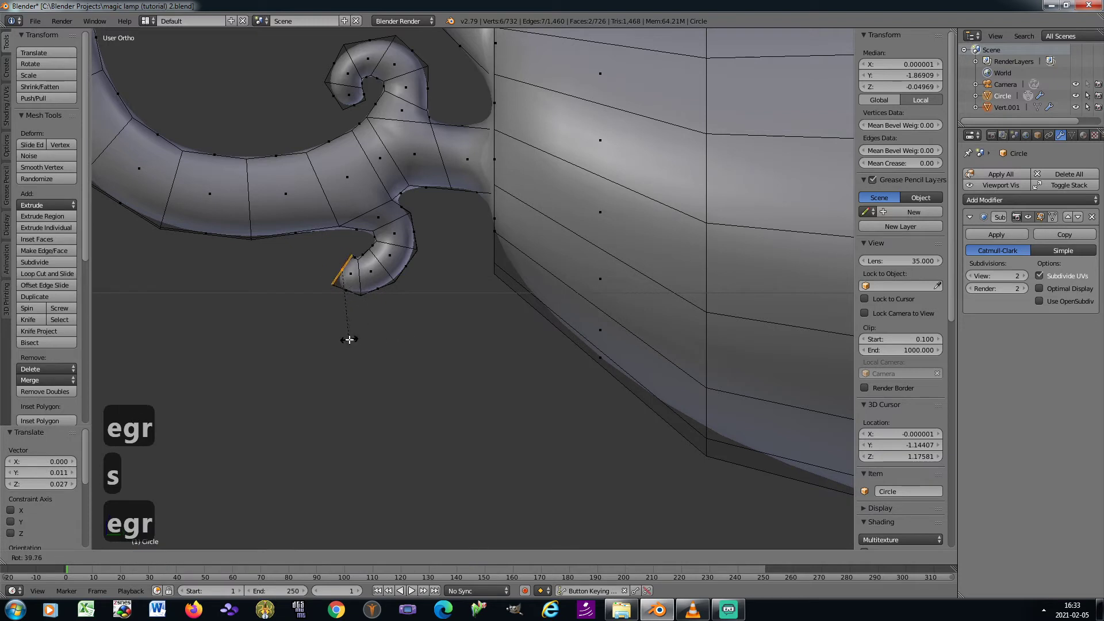
{"action": "left_click", "coordinate": [349, 339]}
Make hidden vertices selectable and move the cross-section vertices at the lower curl's outer bend about 0.01 downward
{"action": "left_click", "coordinate": [362, 556]}
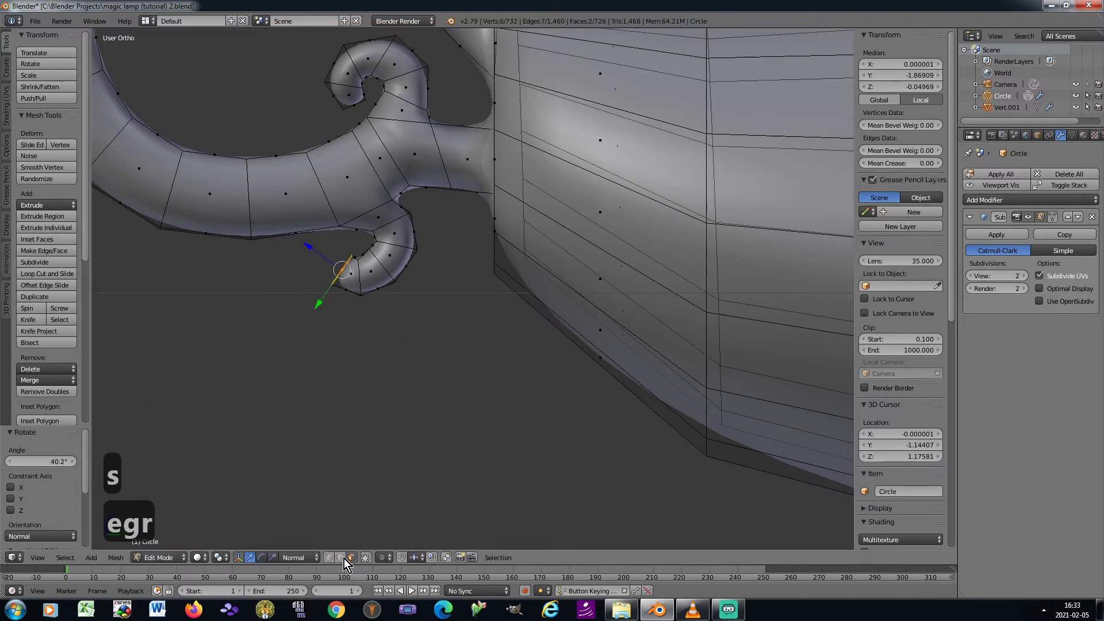
{"action": "key", "text": "a"}
{"action": "key", "text": "c"}
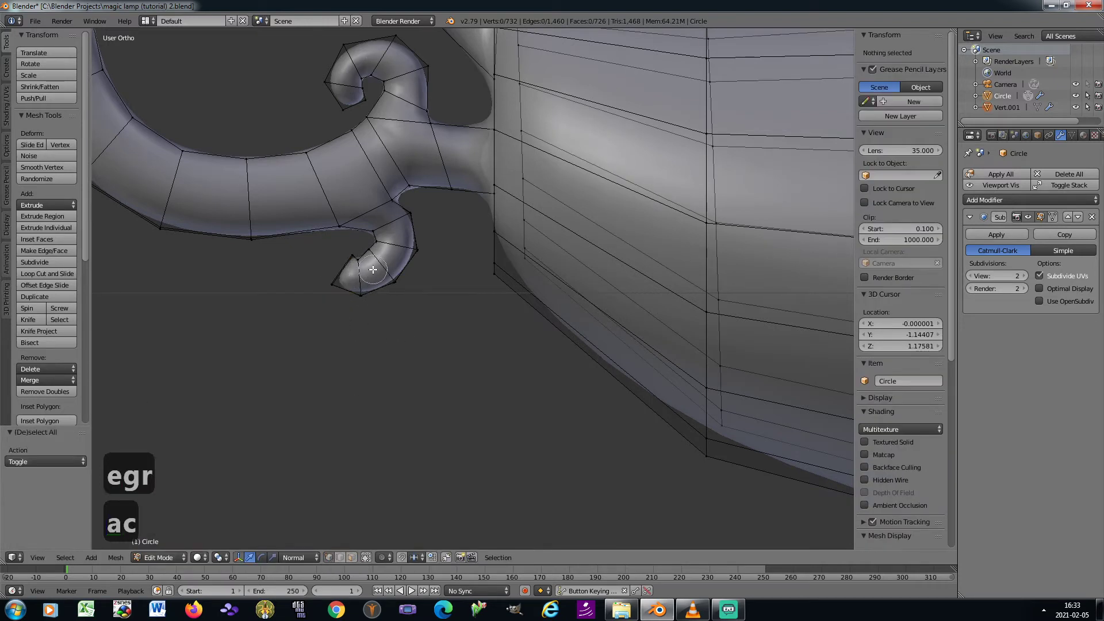
{"action": "left_click_drag", "start_coordinate": [372, 256], "coordinate": [394, 288]}
{"action": "key", "text": "g"}
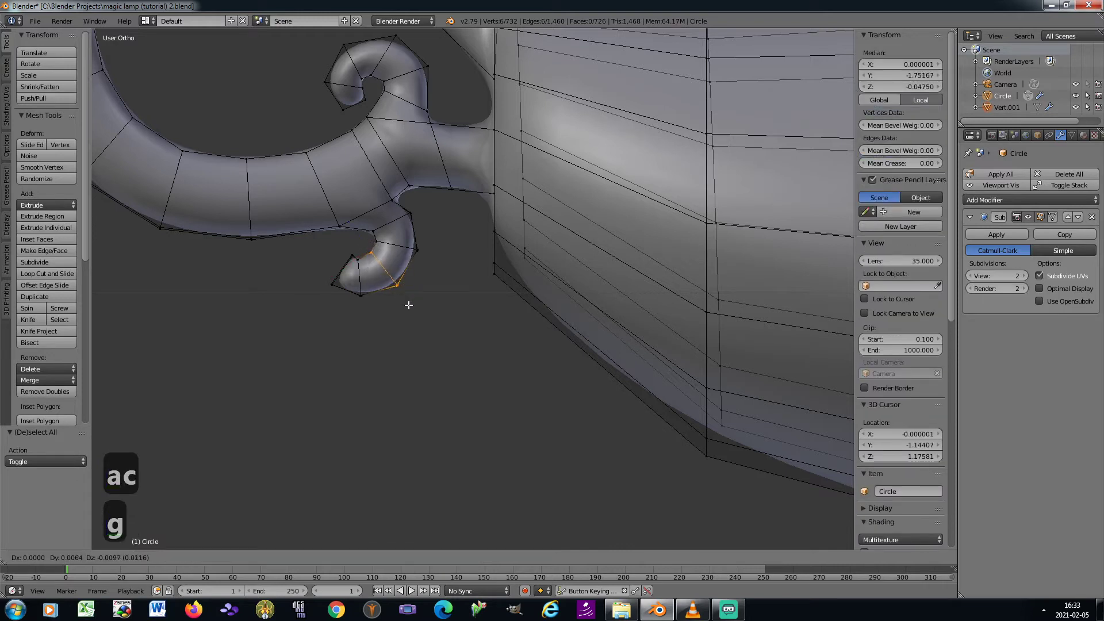
{"action": "left_click", "coordinate": [408, 305]}
Extrude a sixth segment from the lower curl's end faces by 0.043, reposition its end and rotate it 44.9 degrees
{"action": "key", "text": "a"}
{"action": "key", "text": "c"}
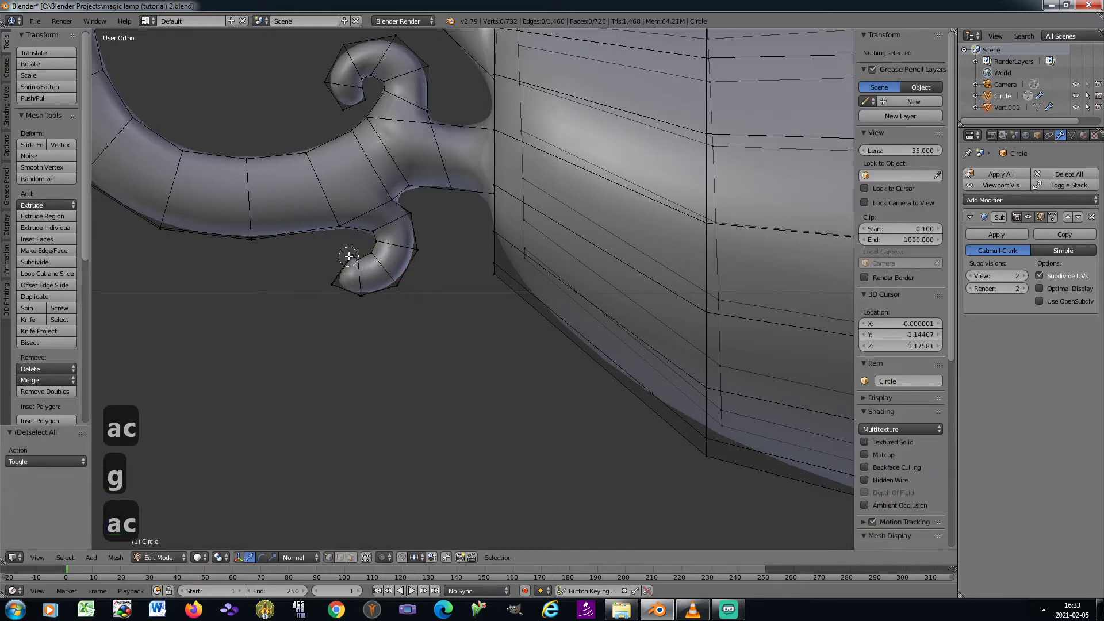
{"action": "left_click_drag", "start_coordinate": [351, 259], "coordinate": [347, 263]}
{"action": "right_click", "coordinate": [336, 262]}
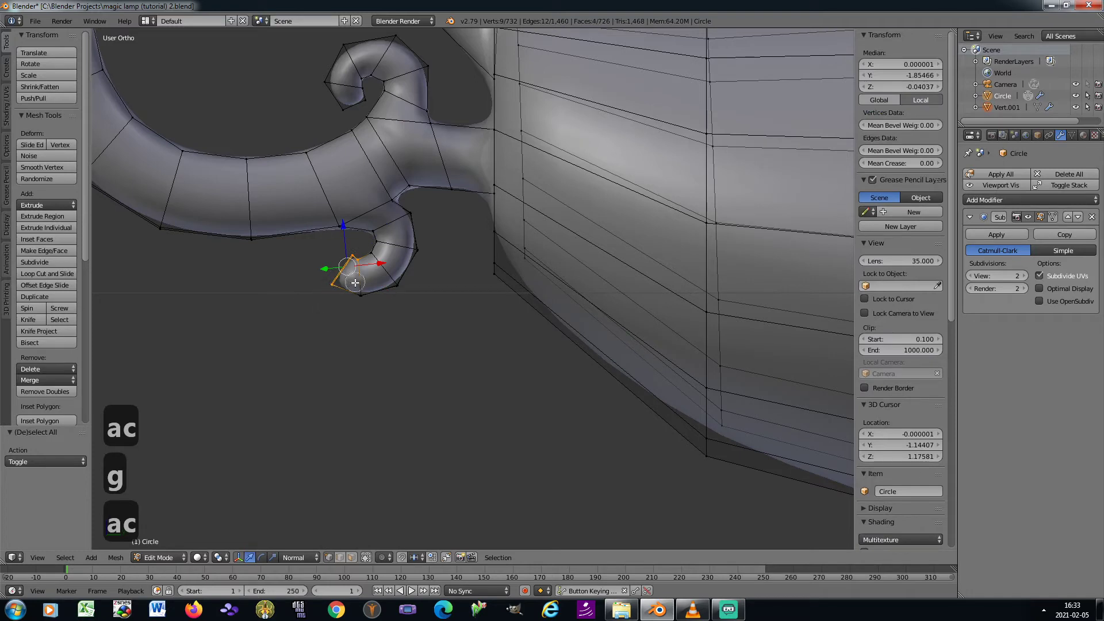
{"action": "scroll", "coordinate": [331, 260], "scroll_direction": "up", "scroll_amount": 2}
{"action": "middle_click_drag", "start_coordinate": [398, 299], "coordinate": [455, 330], "text": "shift"}
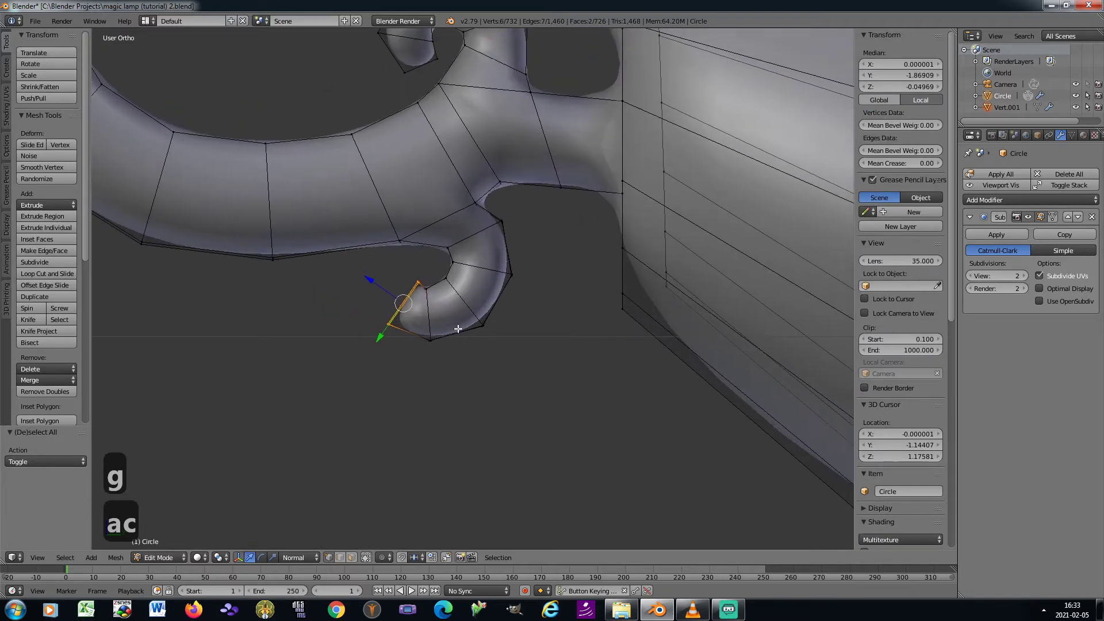
{"action": "key", "text": "e"}
{"action": "key", "text": "g"}
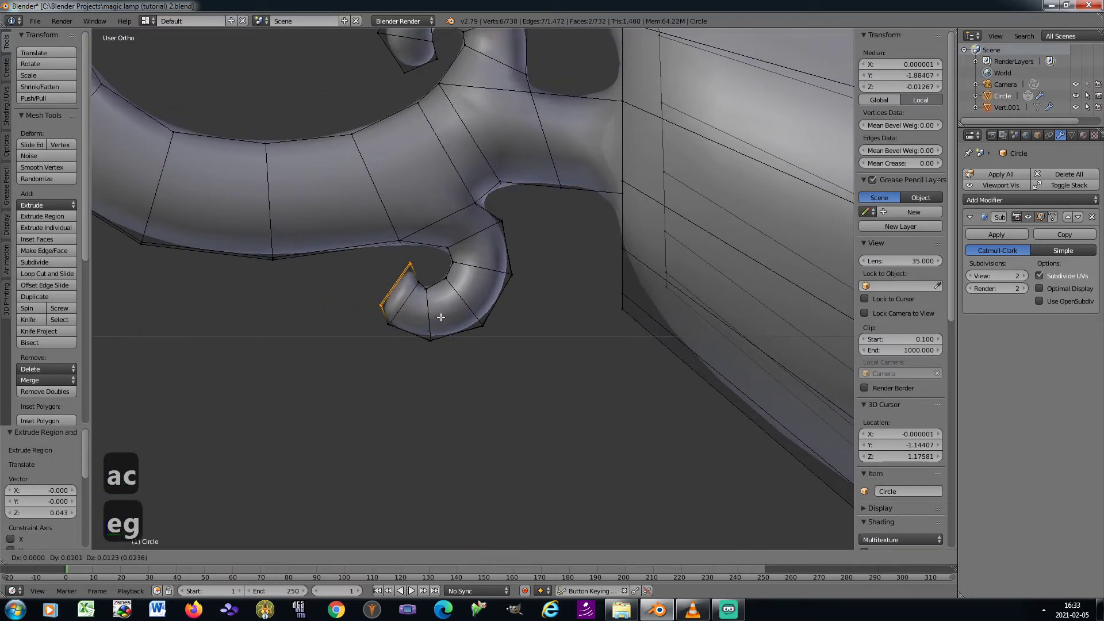
{"action": "key", "text": "r"}
{"action": "left_click", "coordinate": [400, 340]}
Refine the lower curl's tip by rotating it, shifting it -0.009 in Y and 0.011 in Z, and scaling it to about 0.75
{"action": "key", "text": "g"}
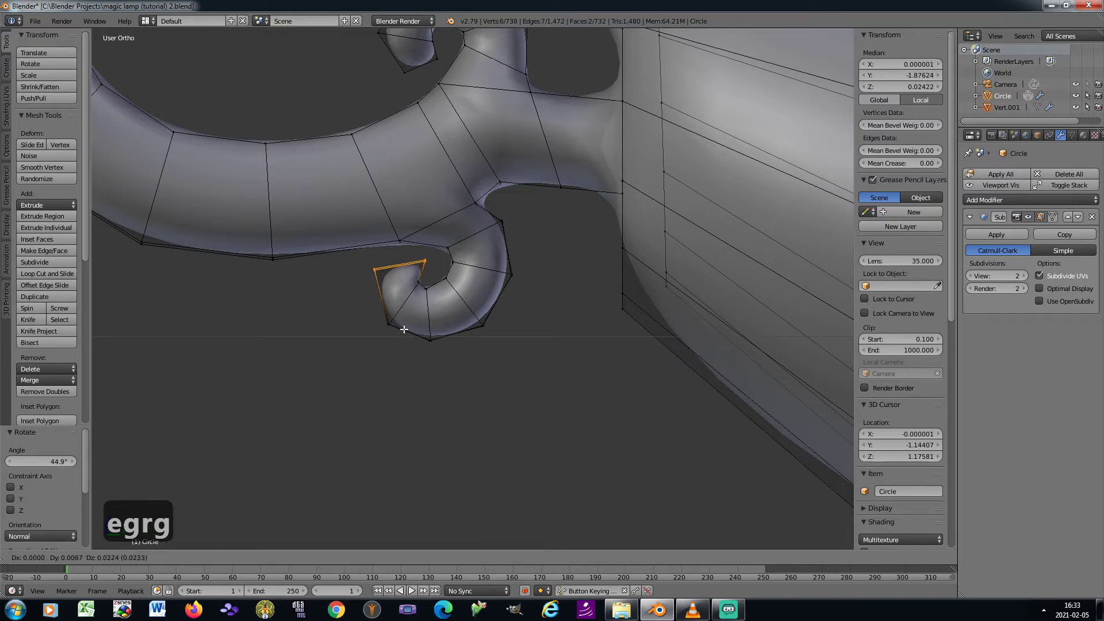
{"action": "left_click", "coordinate": [404, 329]}
{"action": "key", "text": "r"}
{"action": "left_click", "coordinate": [424, 348]}
{"action": "key", "text": "g"}
{"action": "left_click", "coordinate": [417, 343]}
{"action": "key", "text": "s"}
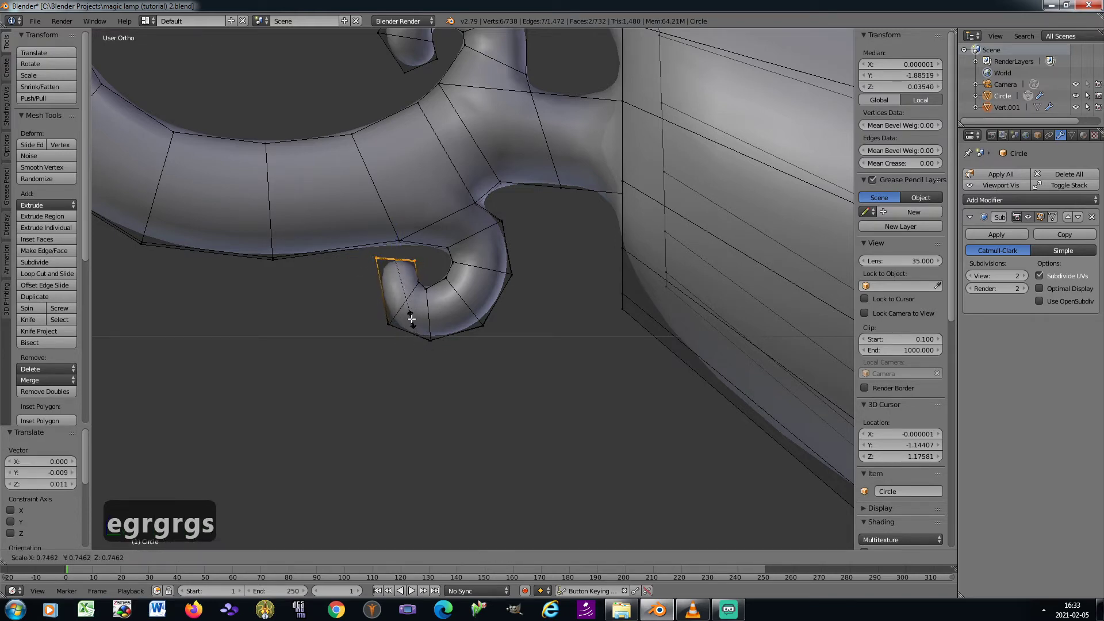
{"action": "left_click", "coordinate": [411, 323]}
Leave mesh editing and save the lamp file
{"action": "key", "text": "Tab"}
{"action": "scroll", "coordinate": [412, 325], "scroll_direction": "down", "scroll_amount": 10}
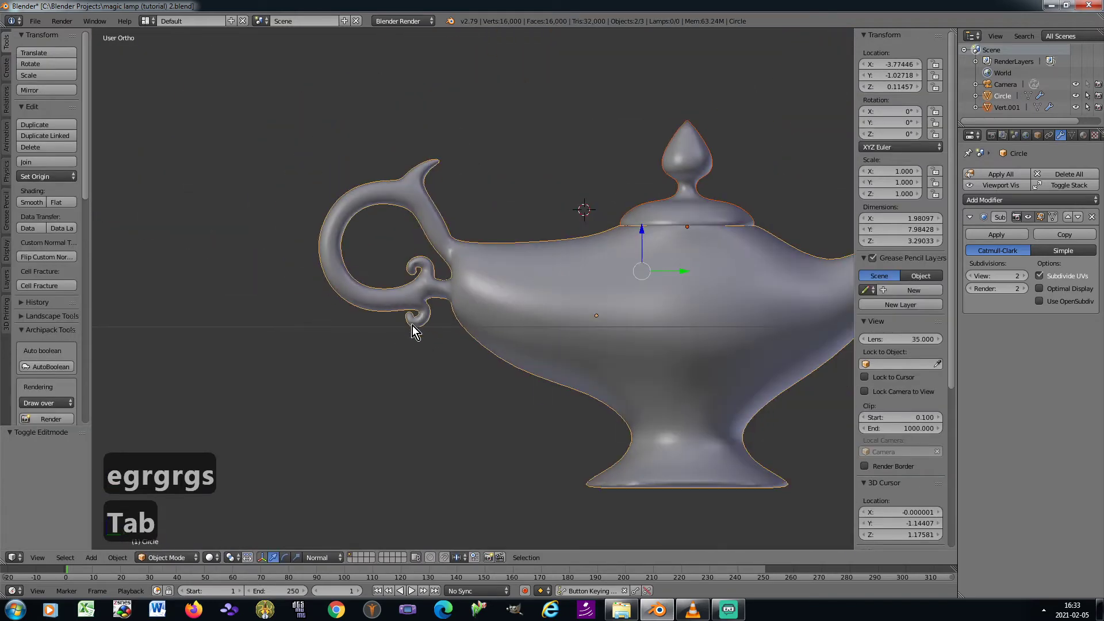
{"action": "key", "text": "ctrl+s"}
{"action": "scroll", "coordinate": [413, 331], "scroll_direction": "down", "scroll_amount": 4}
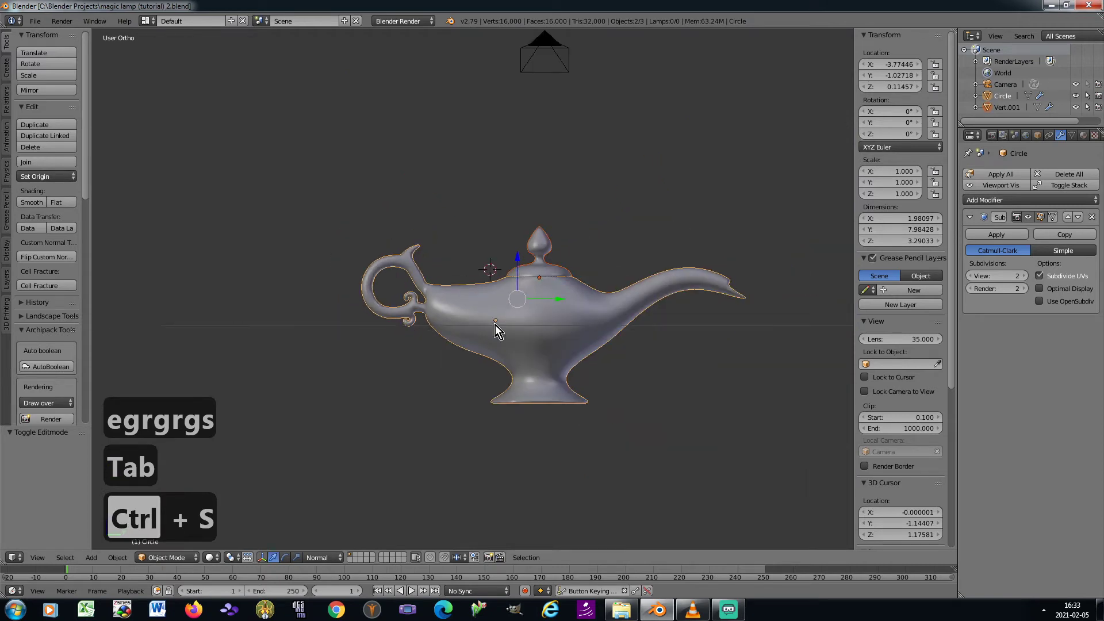
Examine the whole lamp's shape from the side and from the end
{"action": "middle_click_drag", "start_coordinate": [495, 326], "coordinate": [473, 317], "text": "shift"}
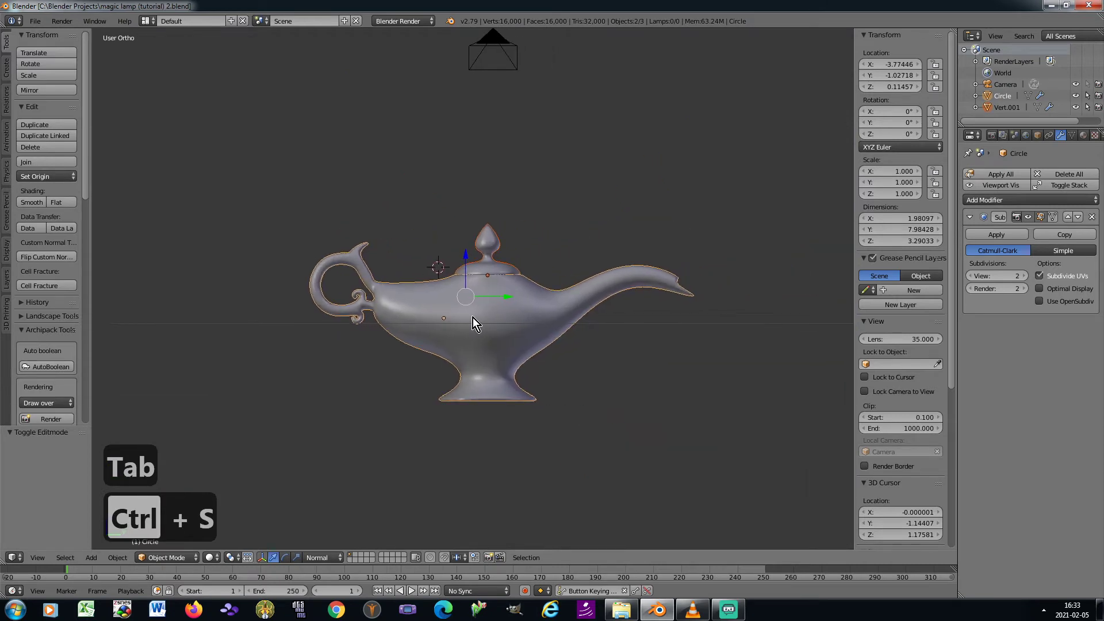
{"action": "key", "text": "KP_6"}
{"action": "key", "text": "KP_6"}
{"action": "key", "text": "KP_6"}
{"action": "key", "text": "KP_6"}
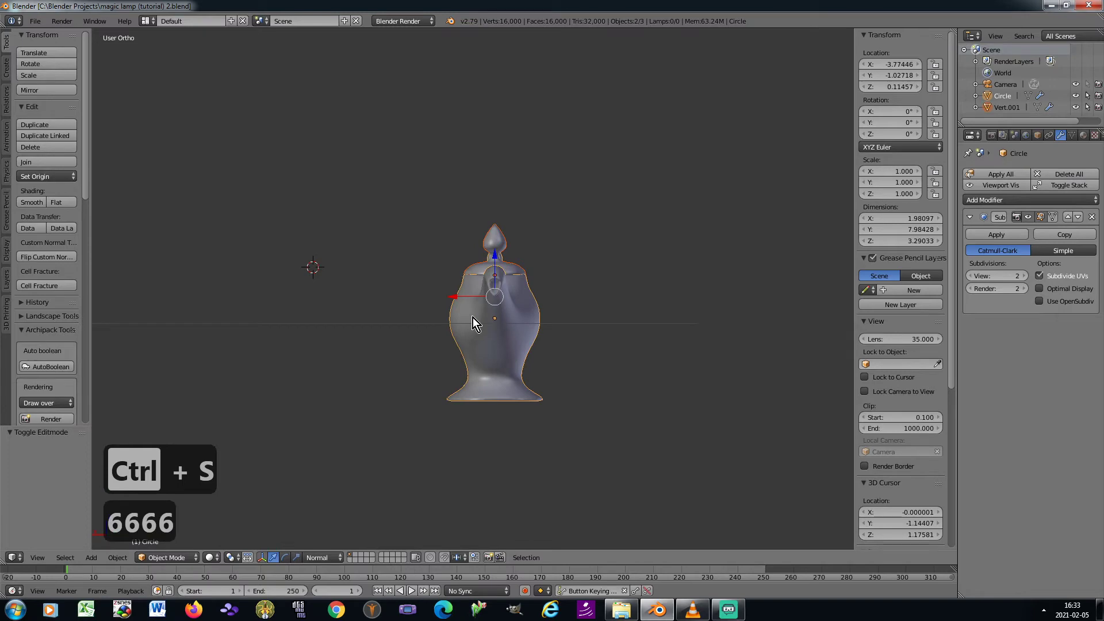
{"action": "key", "text": "KP_4"}
{"action": "key", "text": "KP_4"}
{"action": "key", "text": "KP_4"}
{"action": "key", "text": "KP_4"}
Resume mesh editing and cut an edge loop around the lamp's foot just above its bottom rim, sliding it about -0.18
{"action": "key", "text": "Tab"}
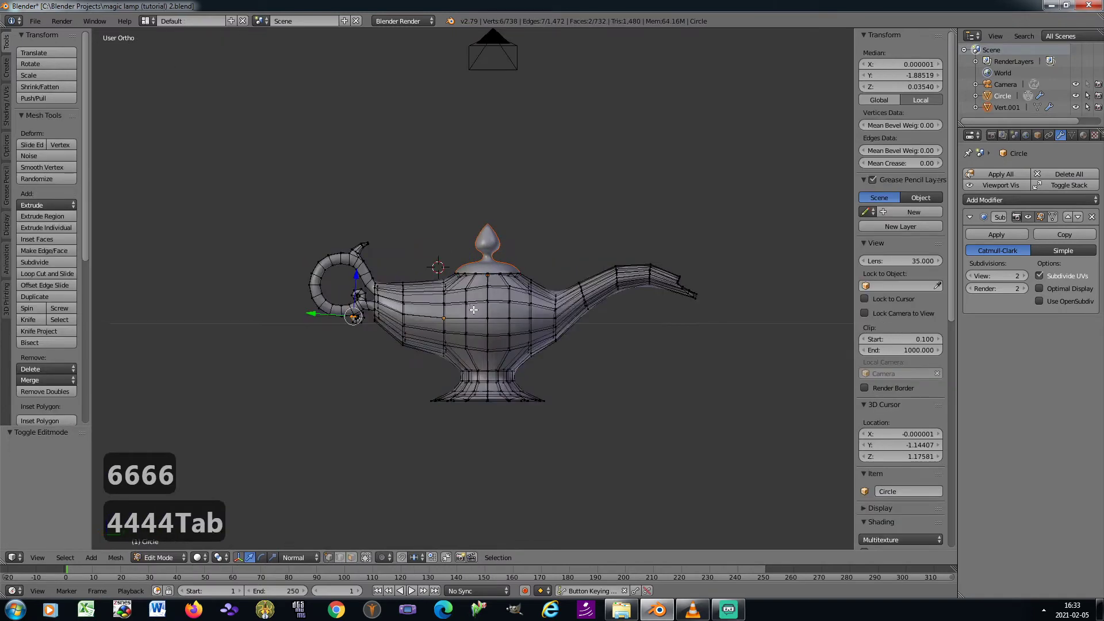
{"action": "scroll", "coordinate": [488, 364], "scroll_direction": "up", "scroll_amount": 4}
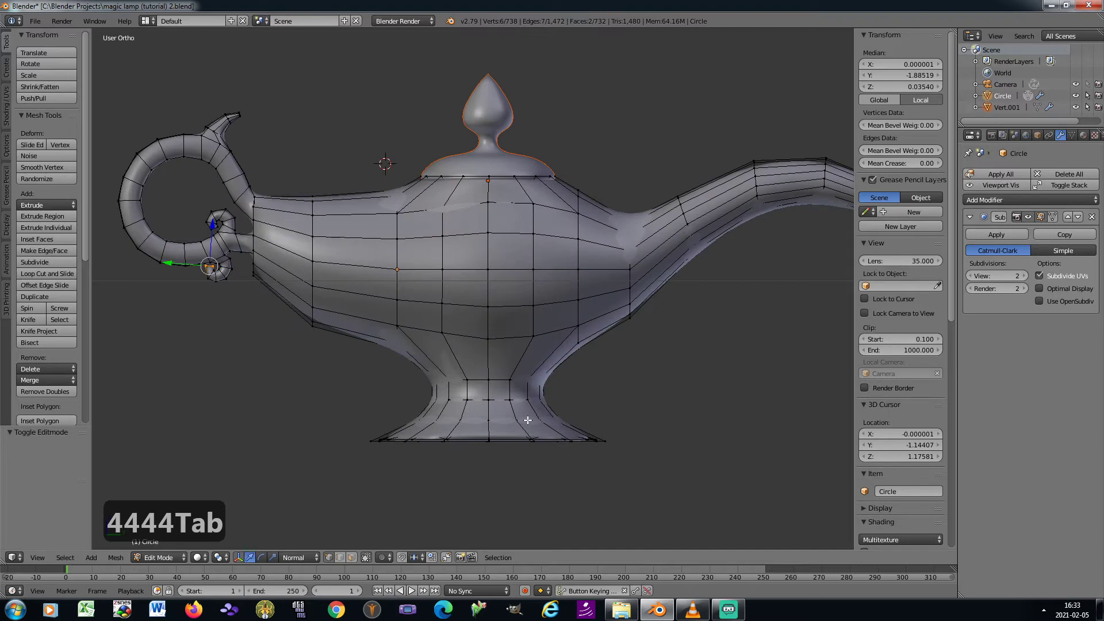
{"action": "scroll", "coordinate": [555, 436], "scroll_direction": "up", "scroll_amount": 2}
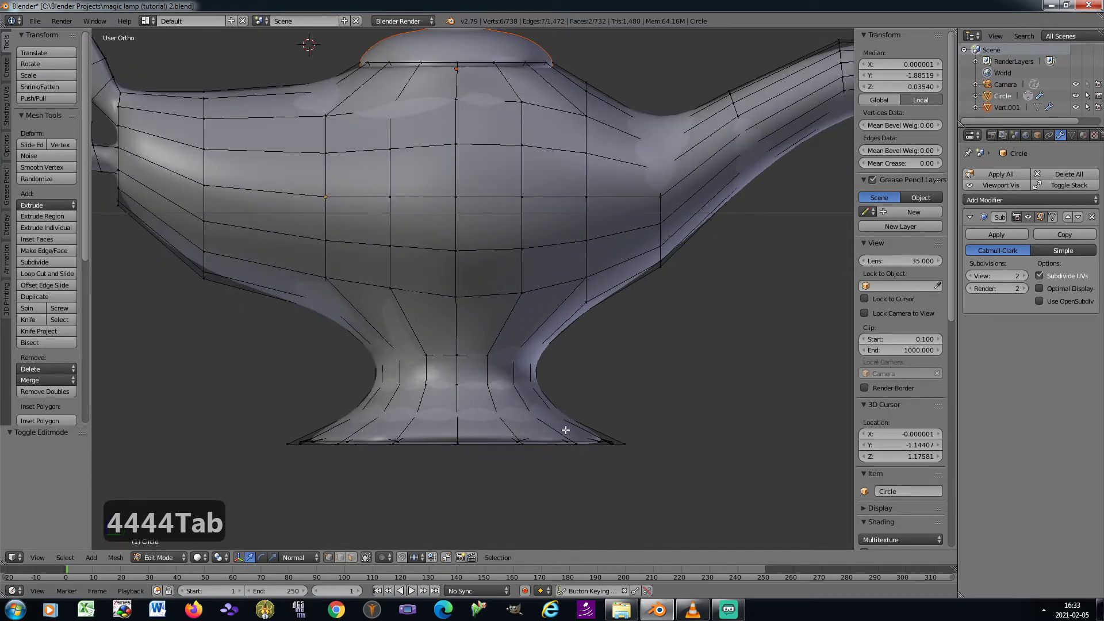
{"action": "key", "text": "KP_8"}
{"action": "key", "text": "KP_2"}
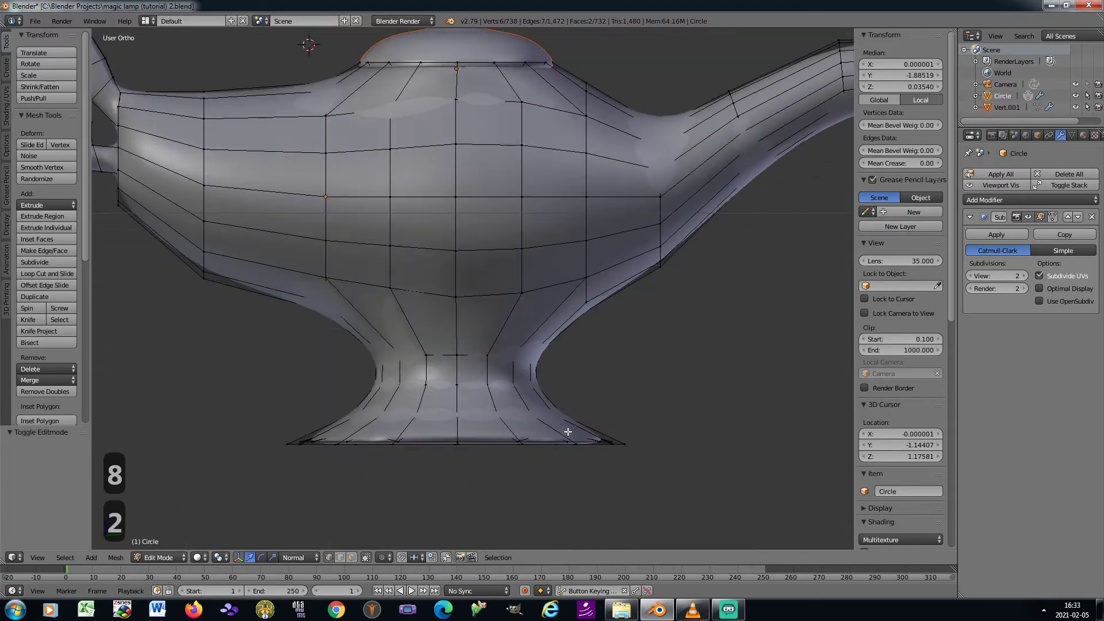
{"action": "key", "text": "ctrl+r"}
{"action": "left_click", "coordinate": [568, 434]}
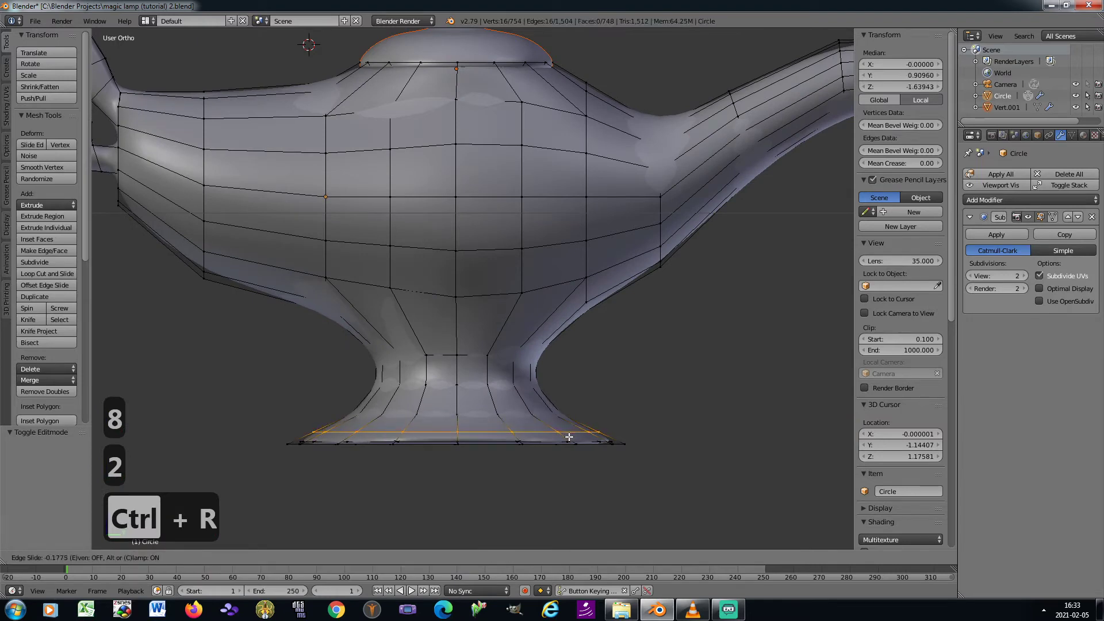
{"action": "left_click", "coordinate": [569, 437]}
Examine the new edge loop around the foot from above, the front and the opposite side
{"action": "key", "text": "KP_8"}
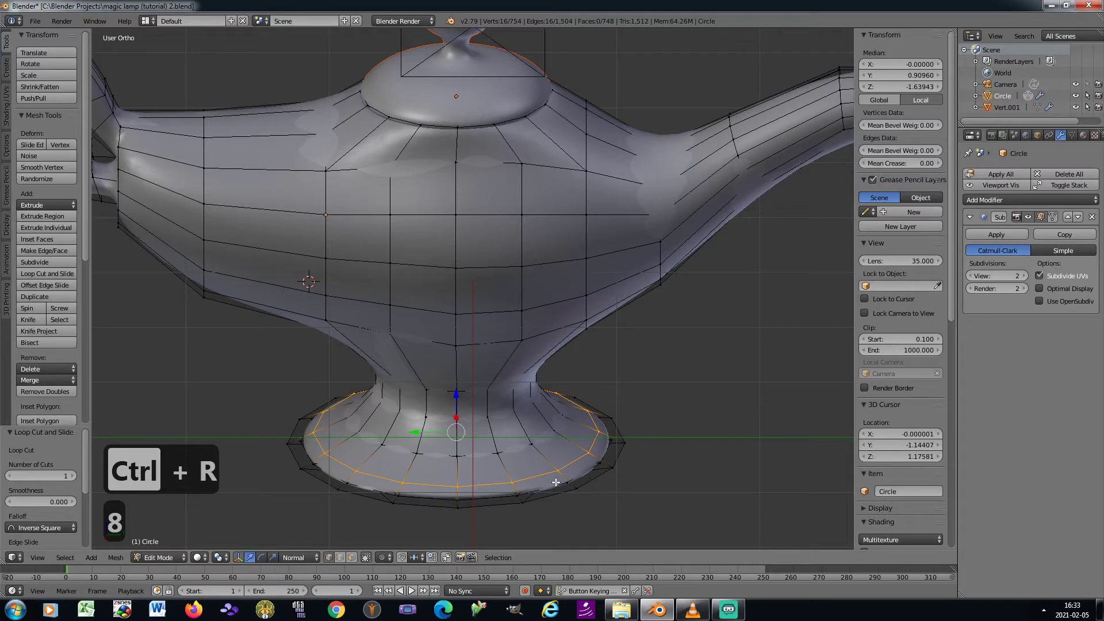
{"action": "key", "text": "1"}
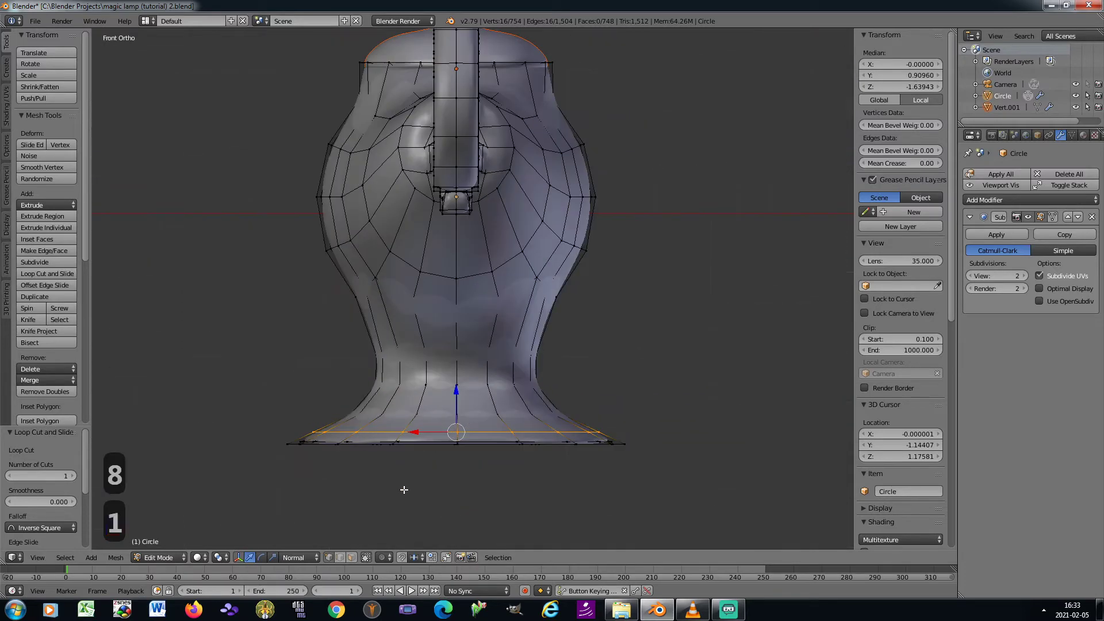
{"action": "key", "text": "4"}
{"action": "key", "text": "4"}
{"action": "key", "text": "4"}
{"action": "key", "text": "4"}
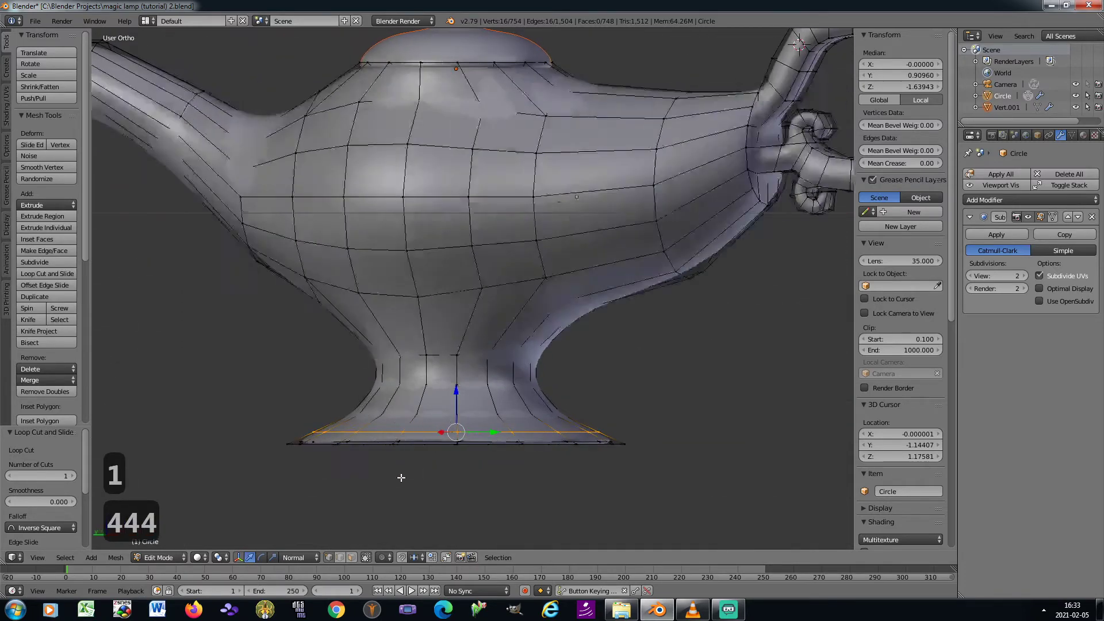
{"action": "key", "text": "8"}
{"action": "key", "text": "8"}
{"action": "key", "text": "8"}
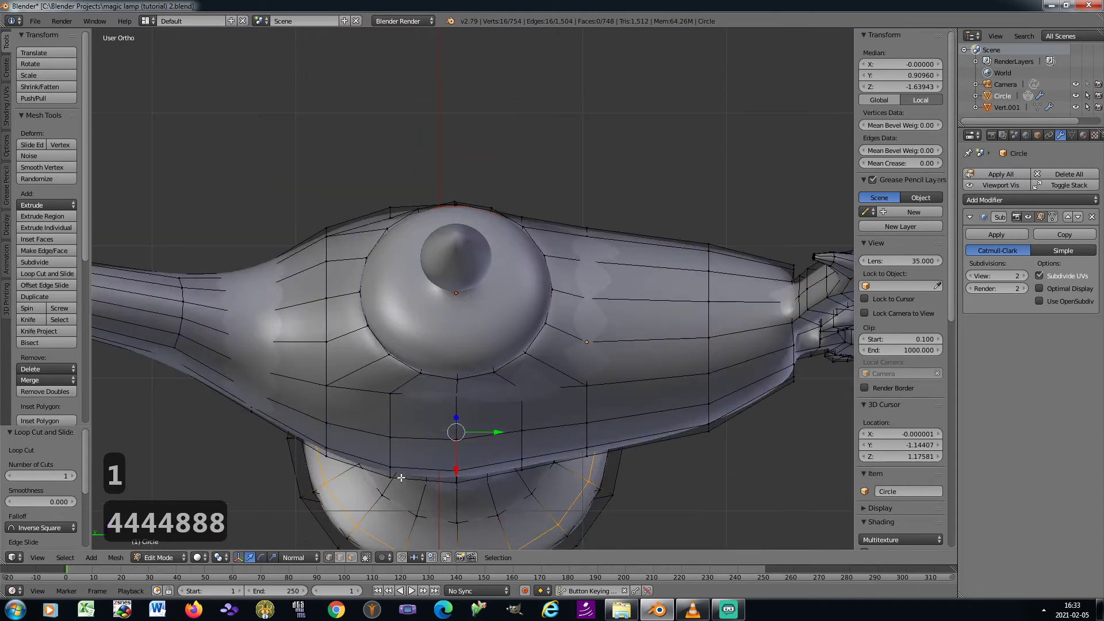
{"action": "key", "text": "2"}
{"action": "key", "text": "2"}
{"action": "key", "text": "2"}
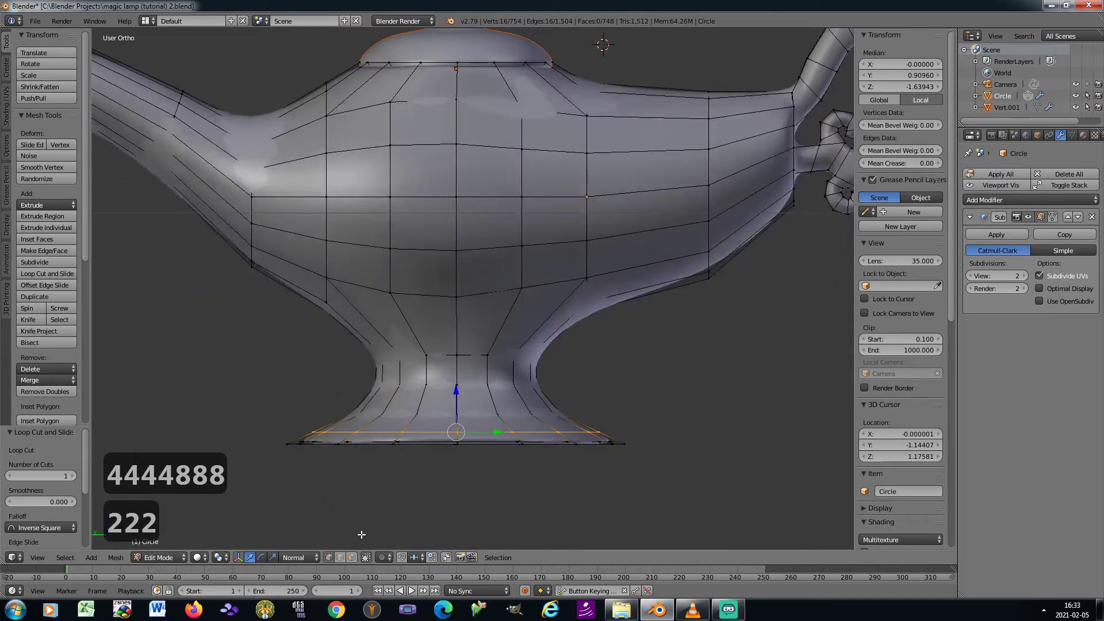
Switch to face selection and select the full ring of faces between the new edge loop and the foot's bottom rim
{"action": "left_click", "coordinate": [351, 558]}
{"action": "left_click", "coordinate": [580, 438], "text": "ctrl"}
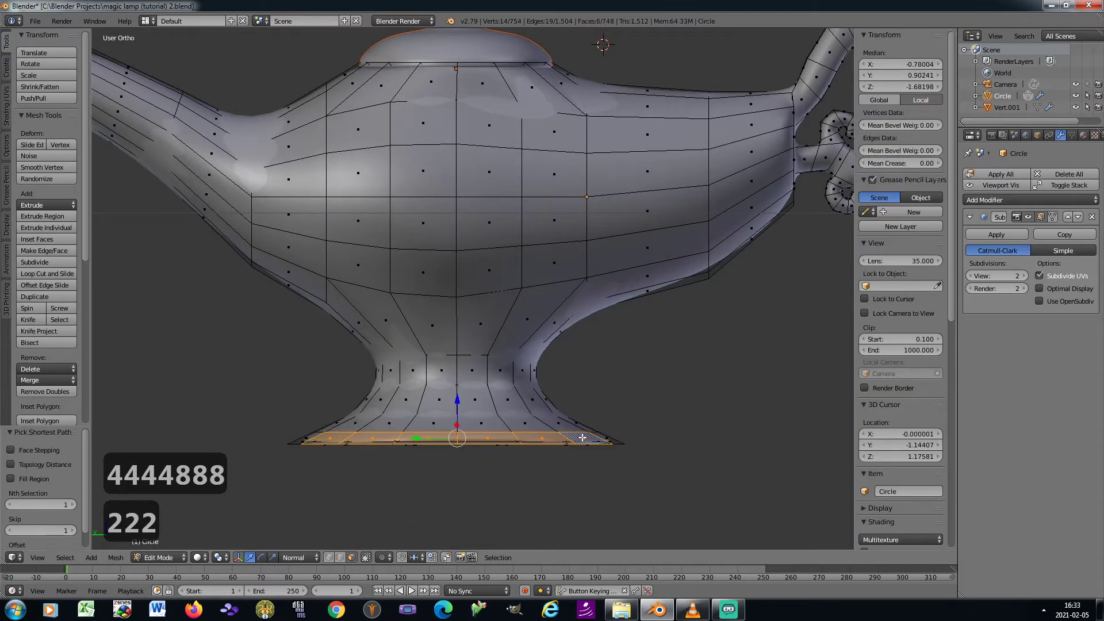
{"action": "key", "text": "7"}
{"action": "key", "text": "2"}
{"action": "key", "text": "2"}
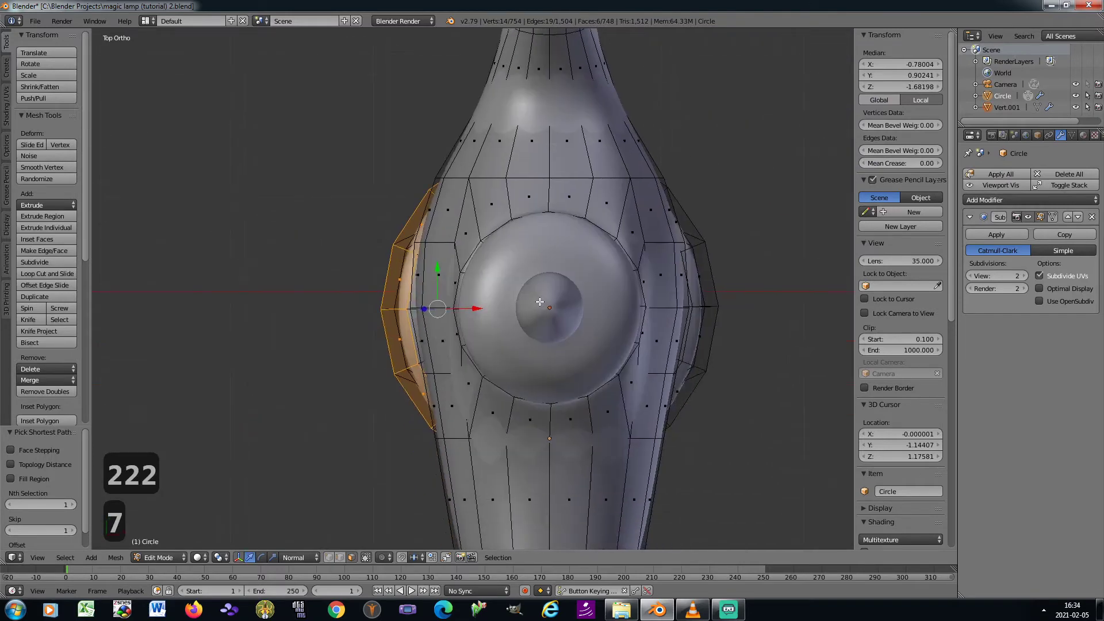
{"action": "left_click", "coordinate": [655, 330], "text": "ctrl"}
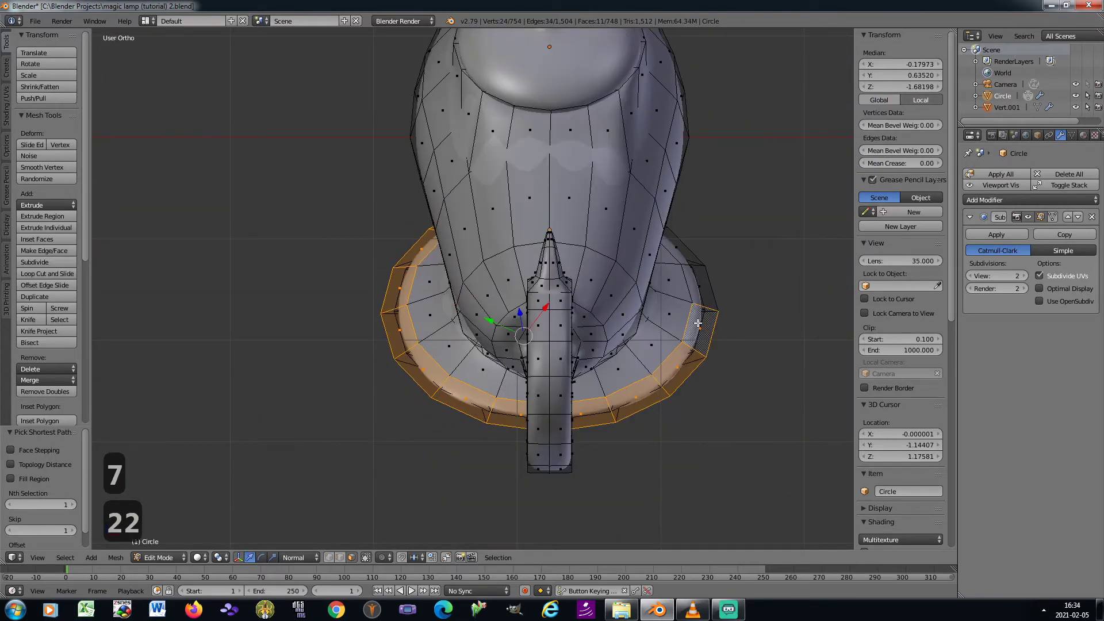
{"action": "key", "text": "6"}
{"action": "key", "text": "6"}
{"action": "key", "text": "6"}
{"action": "key", "text": "6"}
{"action": "key", "text": "6"}
{"action": "left_click", "coordinate": [693, 390], "text": "ctrl"}
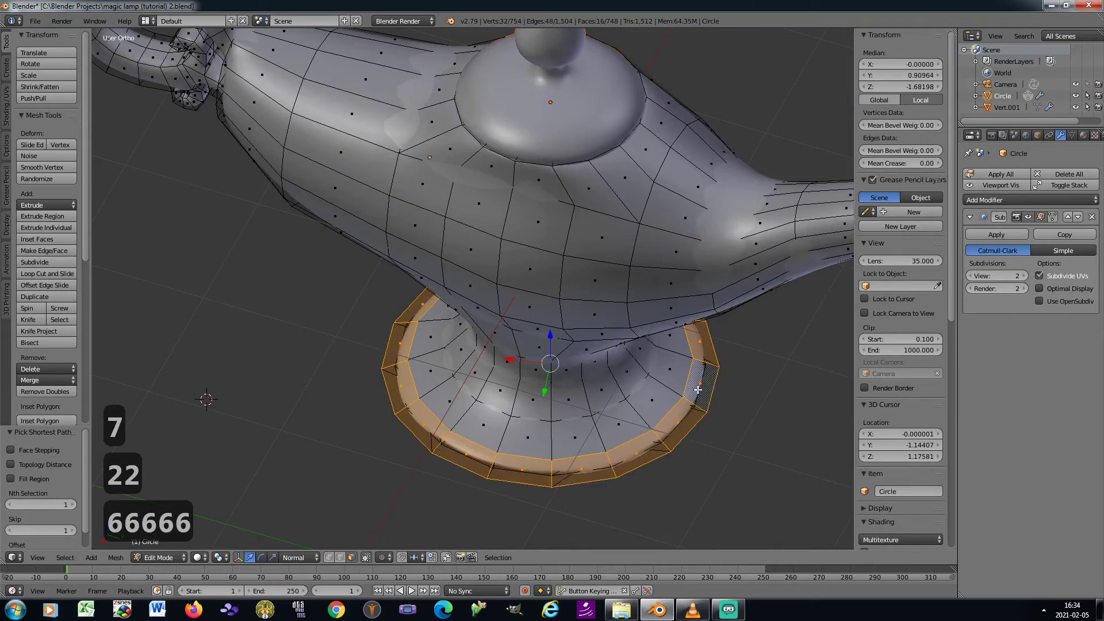
Extrude the foot's face ring upward by 0.120, scale it outward to about 1.09 and leave mesh editing
{"action": "key", "text": "4"}
{"action": "key", "text": "2"}
{"action": "key", "text": "2"}
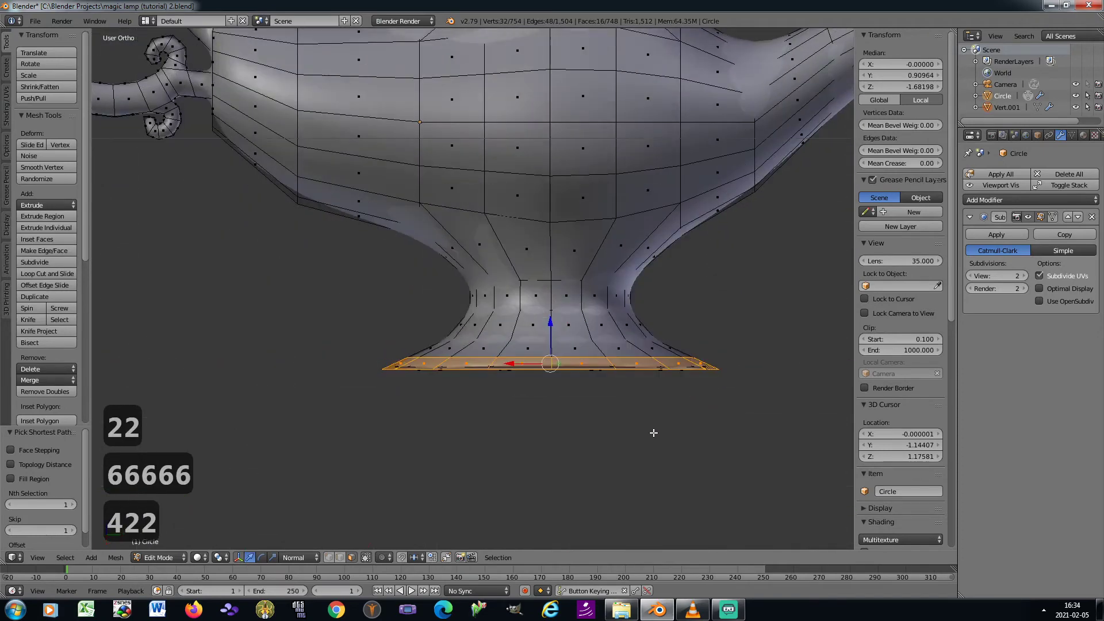
{"action": "key", "text": "e"}
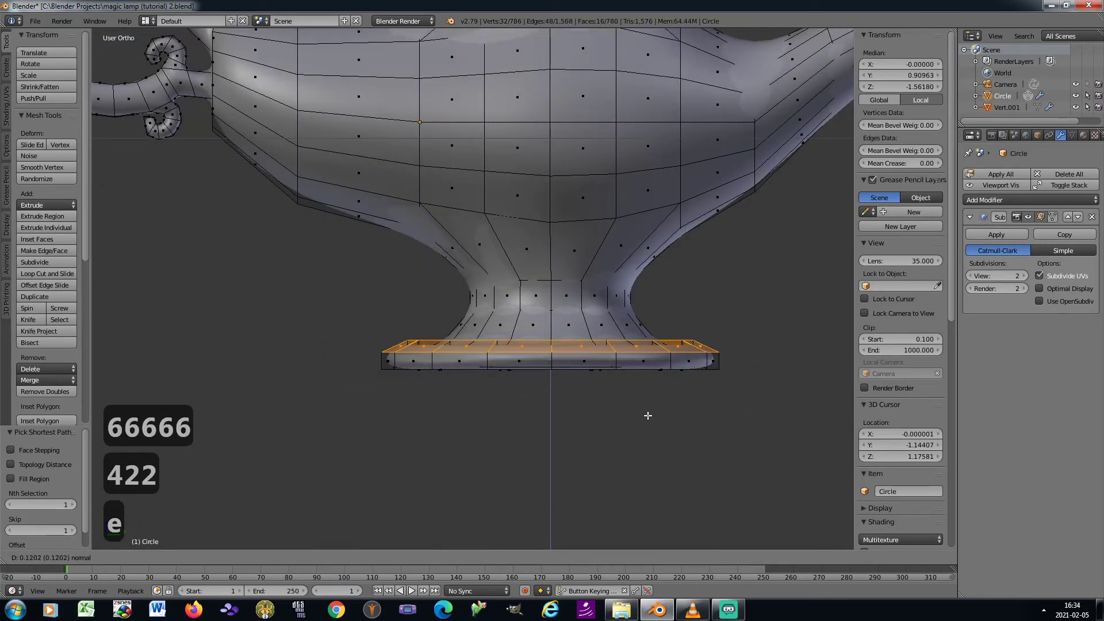
{"action": "left_click", "coordinate": [649, 416]}
{"action": "key", "text": "s"}
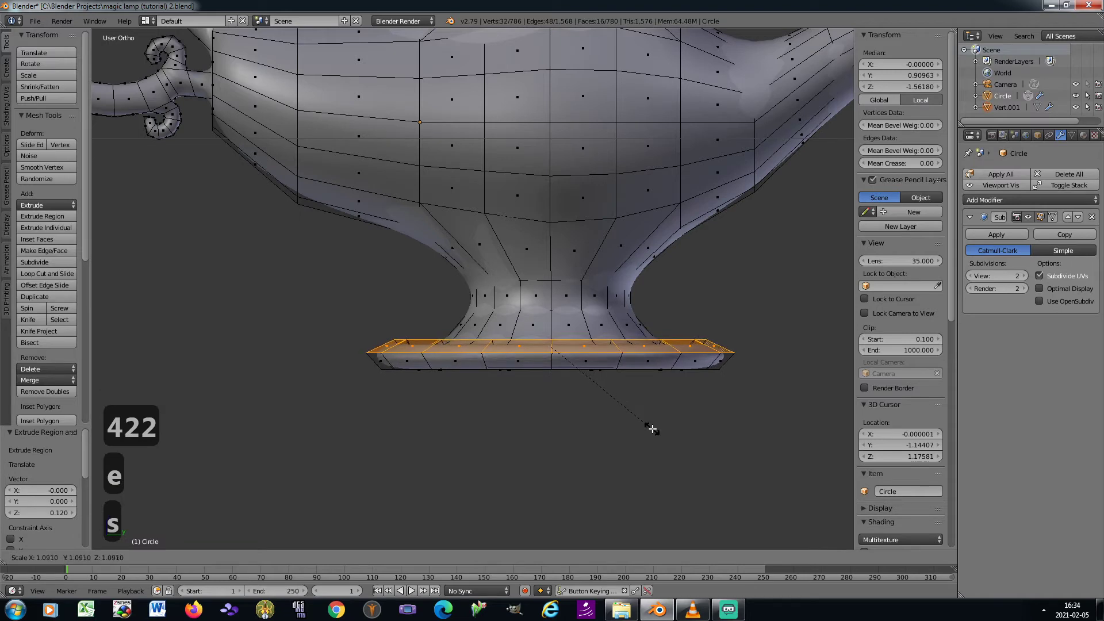
{"action": "left_click", "coordinate": [652, 430]}
{"action": "key", "text": "Tab"}
Examine the thickened foot rim and the lamp's overall shape, smoothed and as an editable mesh, from several angles
{"action": "scroll", "coordinate": [641, 423], "scroll_direction": "down", "scroll_amount": 5}
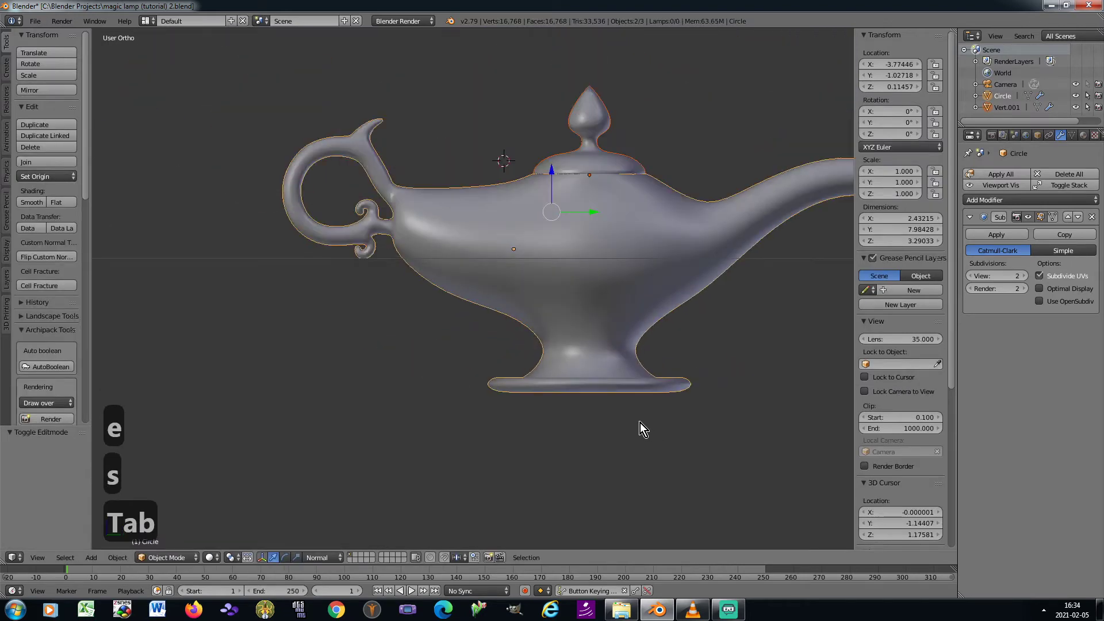
{"action": "key", "text": "8"}
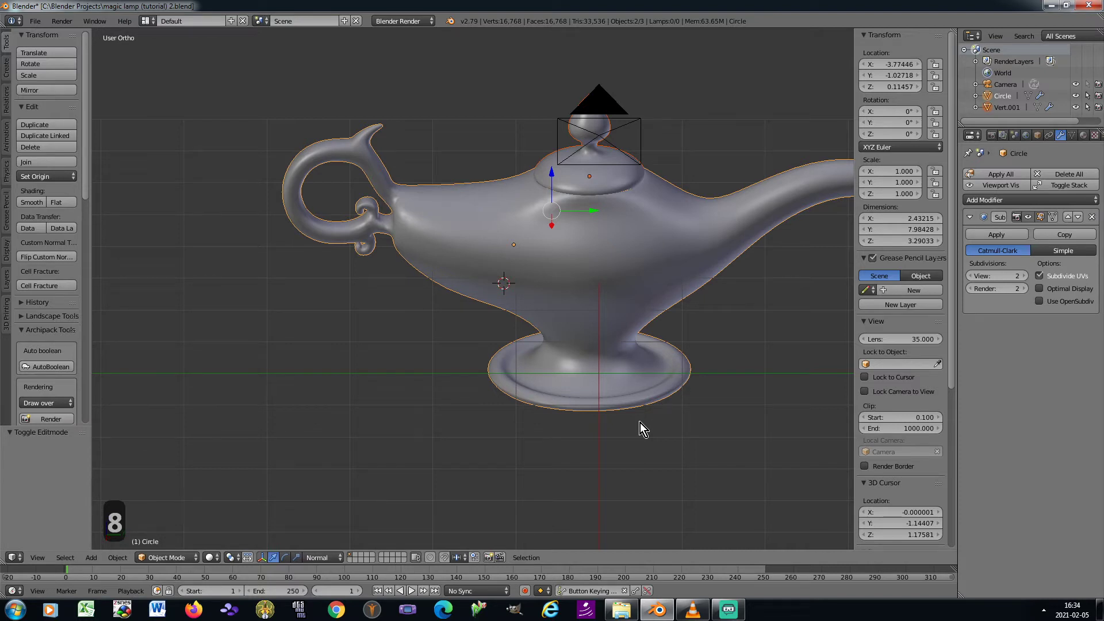
{"action": "key", "text": "KP_2"}
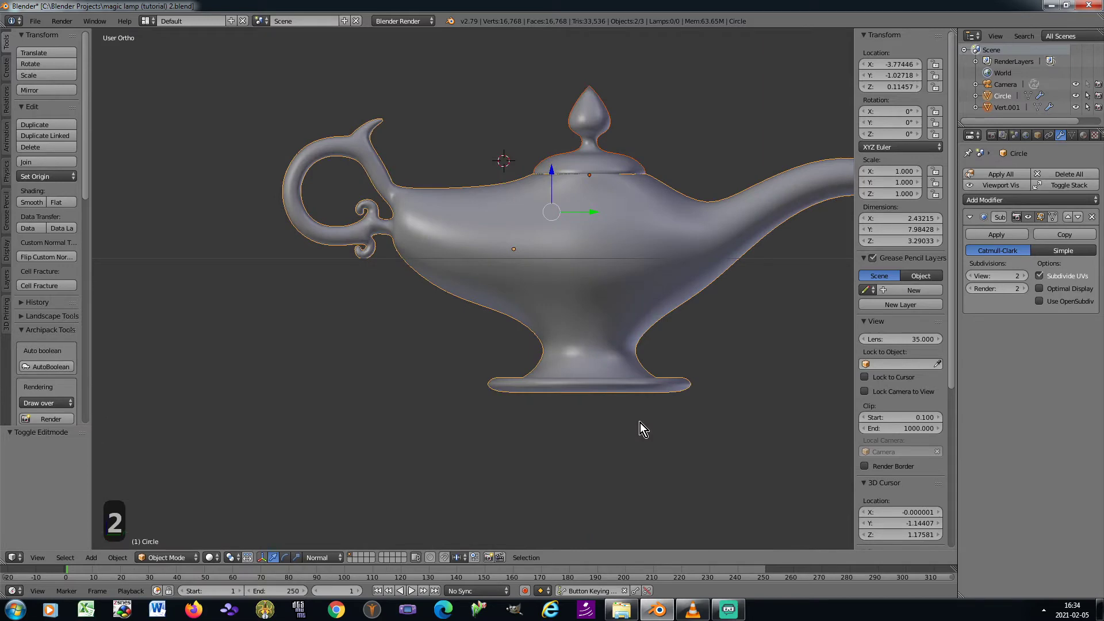
{"action": "key", "text": "Tab"}
{"action": "middle_click_drag", "start_coordinate": [536, 393], "coordinate": [518, 406], "text": "shift"}
{"action": "scroll", "coordinate": [508, 270], "scroll_direction": "up", "scroll_amount": 2}
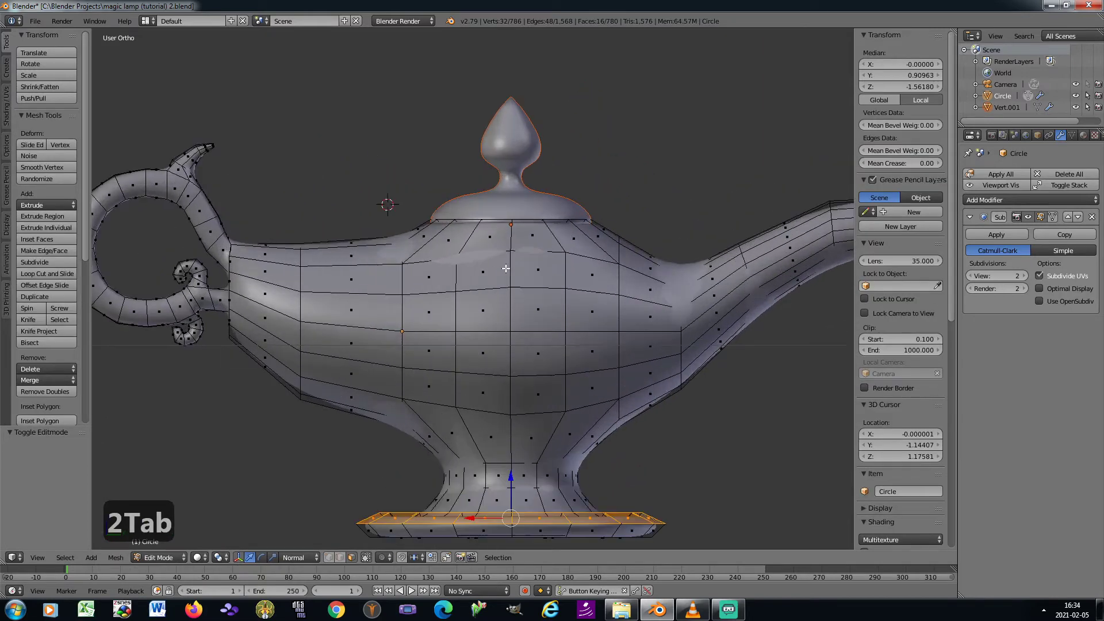
{"action": "key", "text": "KP_6"}
{"action": "key", "text": "KP_6"}
{"action": "key", "text": "KP_6"}
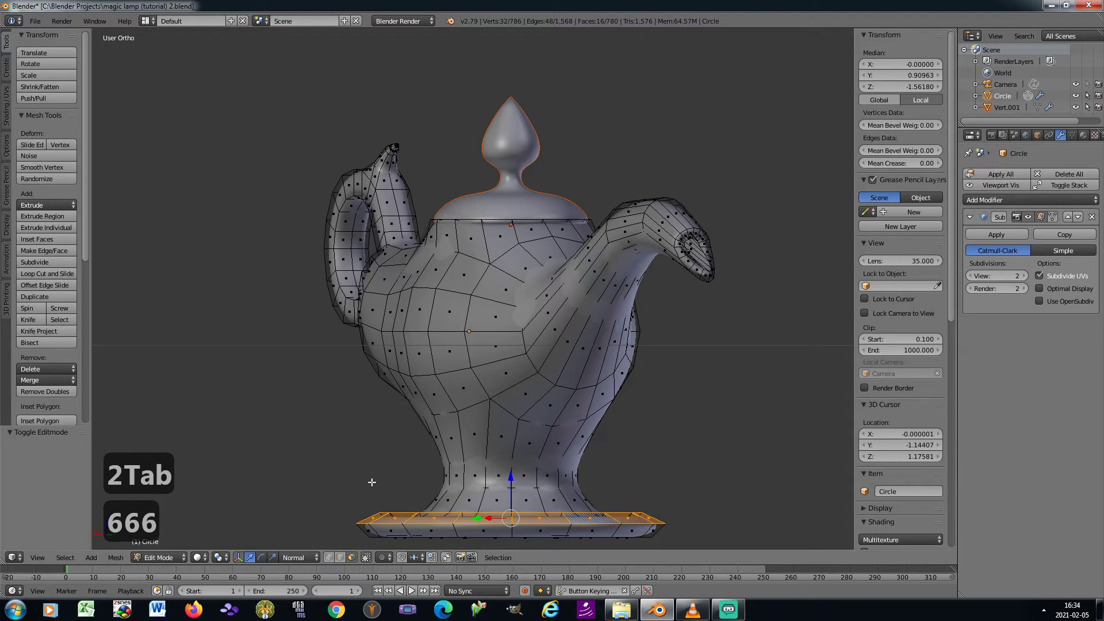
{"action": "key", "text": "KP_4"}
{"action": "key", "text": "KP_4"}
{"action": "key", "text": "KP_4"}
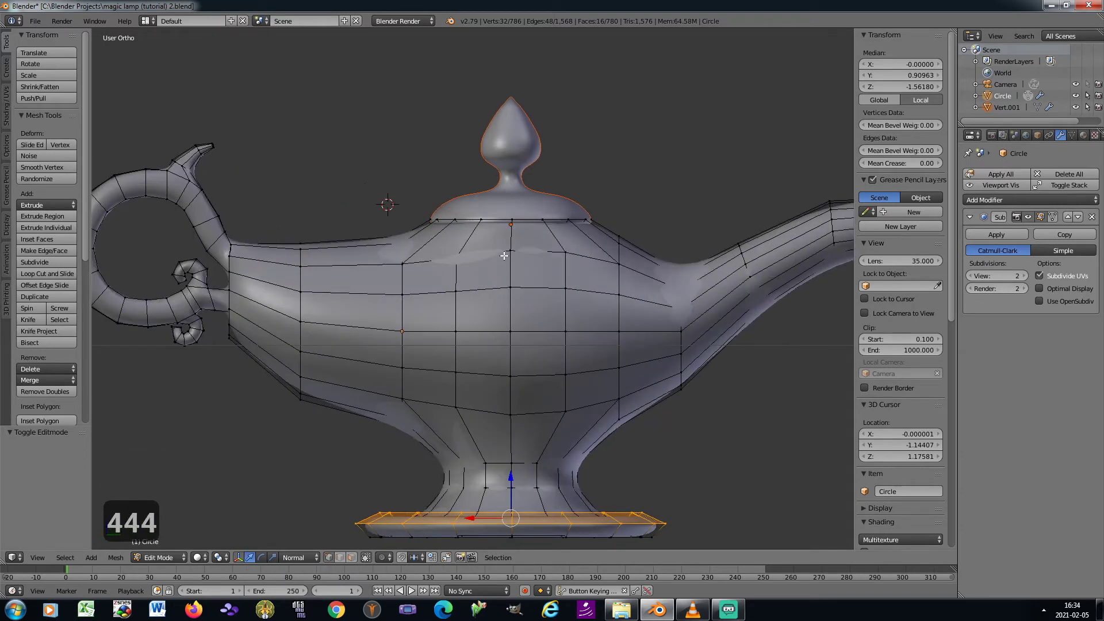
Slide the body's centre vertex in the row below the lid down by 0.750 and the one beneath it by 0.609
{"action": "scroll", "coordinate": [505, 255], "scroll_direction": "up", "scroll_amount": 1}
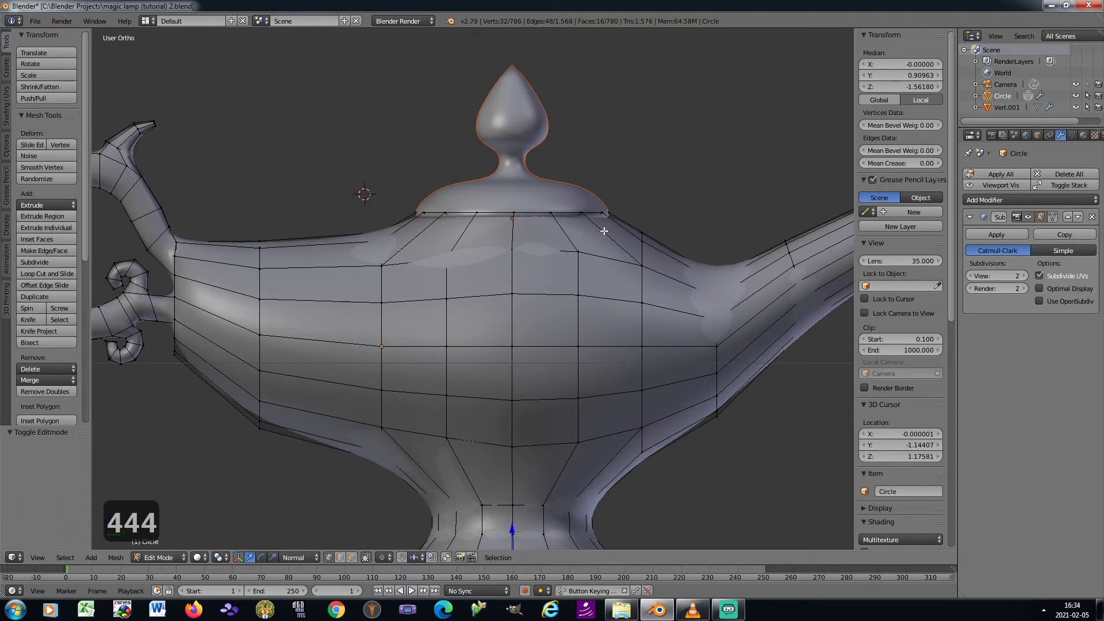
{"action": "scroll", "coordinate": [569, 232], "scroll_direction": "up", "scroll_amount": 1}
{"action": "right_click", "coordinate": [497, 254]}
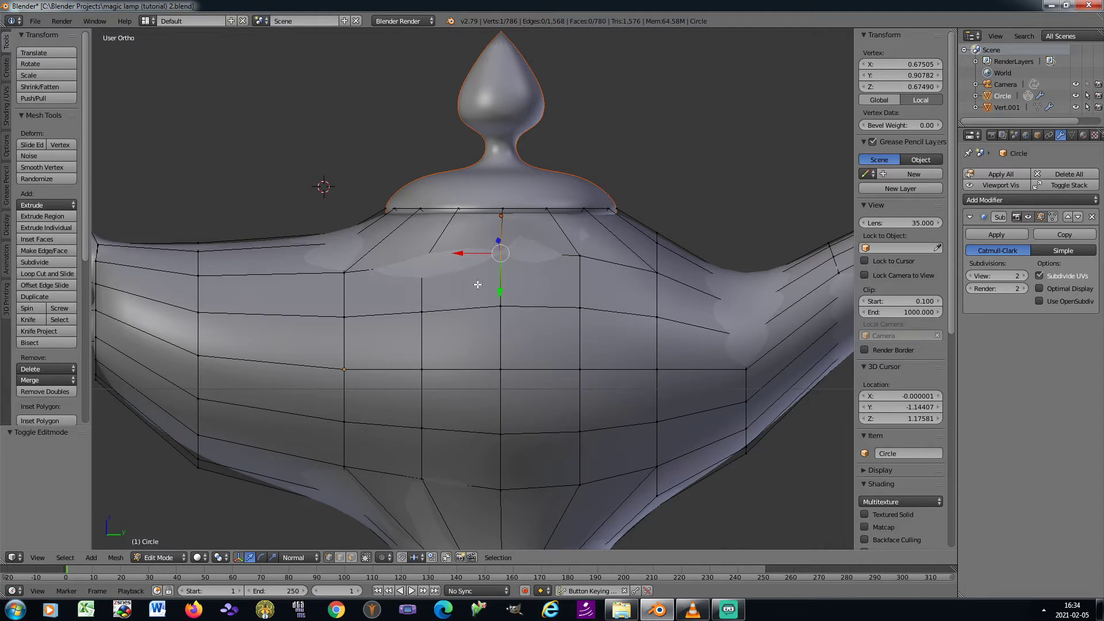
{"action": "key", "text": "shift+v"}
{"action": "left_click", "coordinate": [478, 322]}
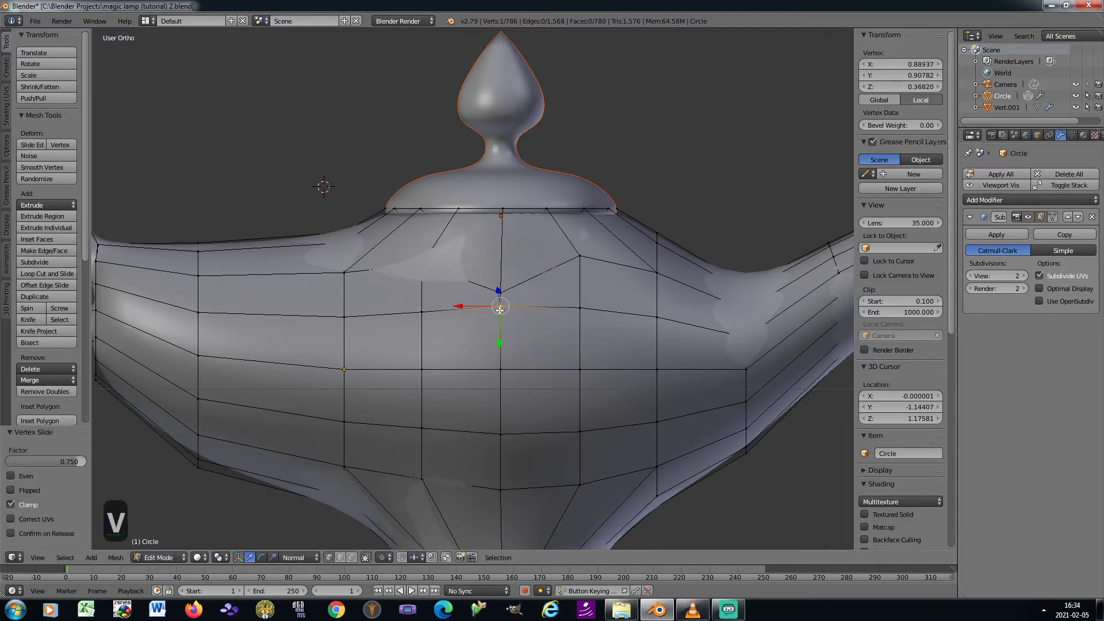
{"action": "key", "text": "shift+v"}
{"action": "left_click", "coordinate": [493, 347]}
Slide the vertices on either side of the upper row's centre vertex down, by 0.313 toward the handle and 0.495 toward the spout
{"action": "right_click", "coordinate": [428, 277]}
{"action": "key", "text": "shift+v"}
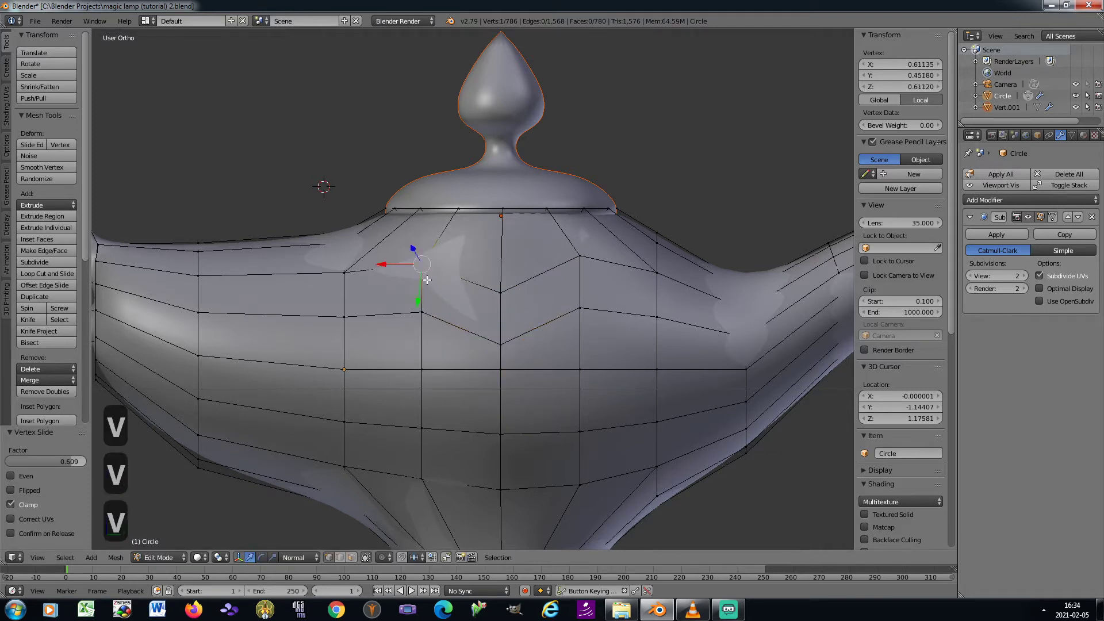
{"action": "left_click", "coordinate": [436, 293]}
{"action": "right_click", "coordinate": [578, 264]}
{"action": "key", "text": "shift+v"}
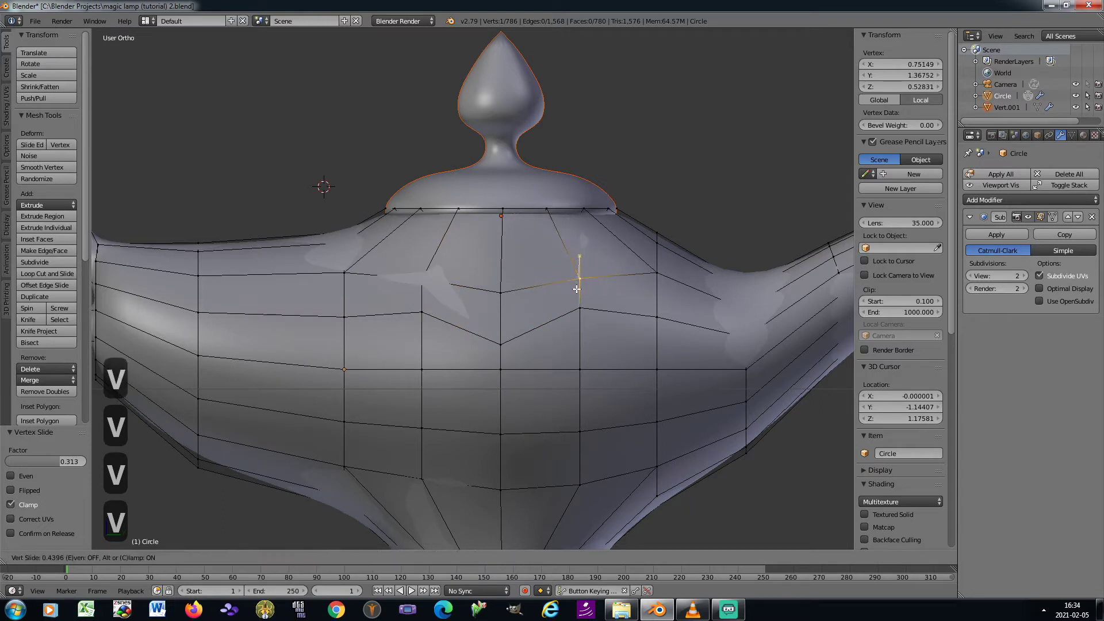
{"action": "left_click", "coordinate": [579, 281]}
Slide the upper row's outer vertices on the spout and handle sides up toward the lid by 0.231
{"action": "right_click", "coordinate": [655, 275]}
{"action": "key", "text": "shift+v"}
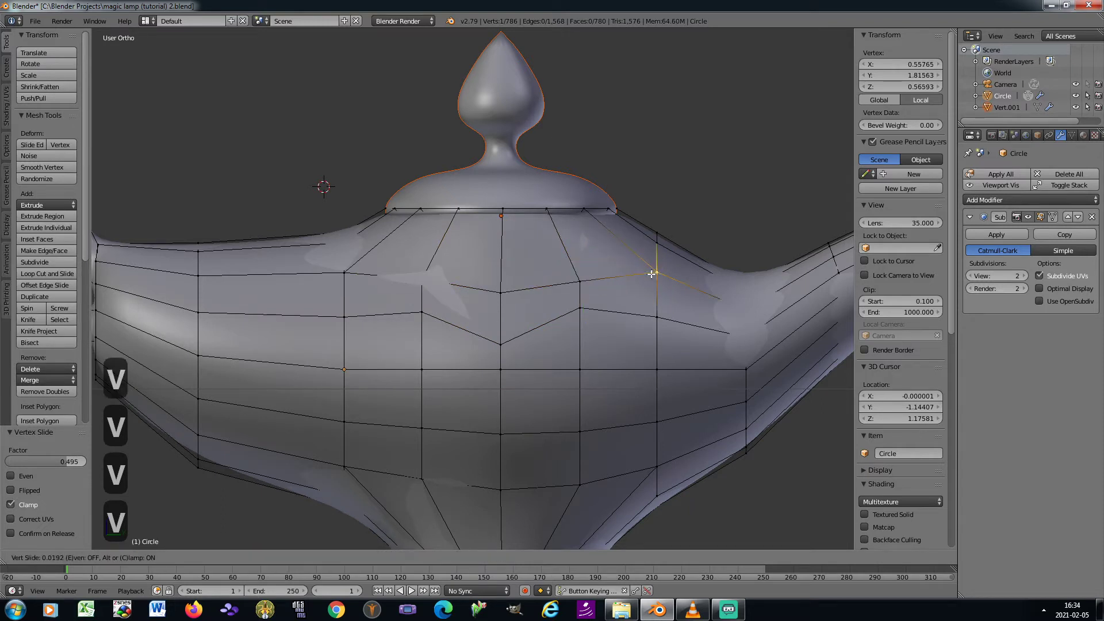
{"action": "left_click", "coordinate": [652, 269]}
{"action": "right_click", "coordinate": [415, 278]}
{"action": "right_click", "coordinate": [345, 270]}
{"action": "key", "text": "shift+v"}
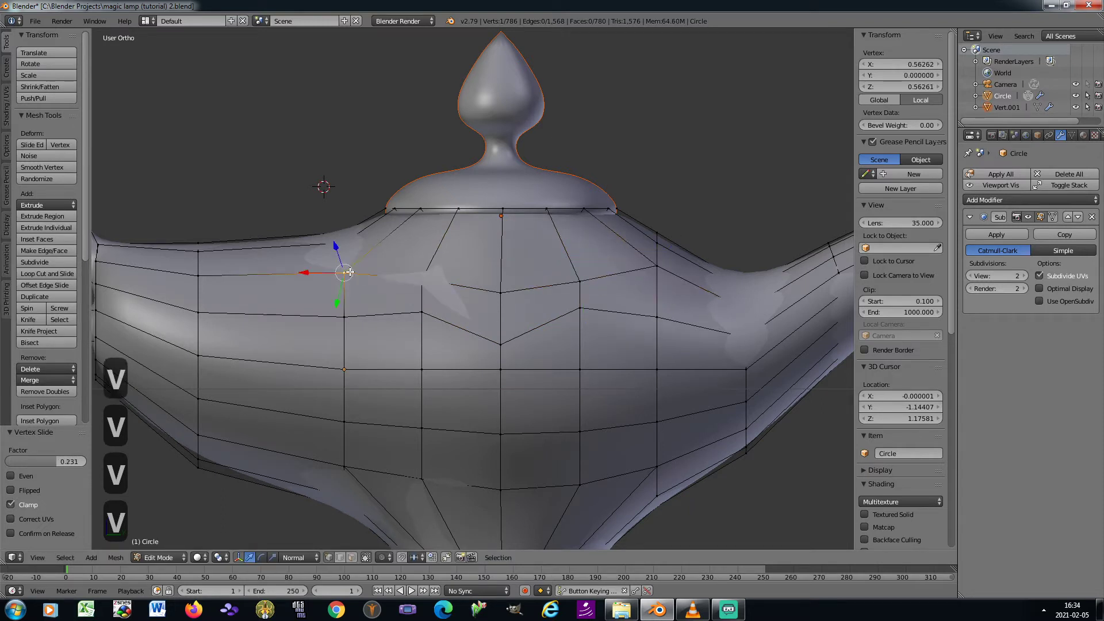
{"action": "left_click", "coordinate": [350, 266]}
View the lamp from above and set the body's subdivision surface viewport level to 0
{"action": "key", "text": "KP_8"}
{"action": "key", "text": "KP_8"}
{"action": "key", "text": "KP_8"}
{"action": "key", "text": "KP_8"}
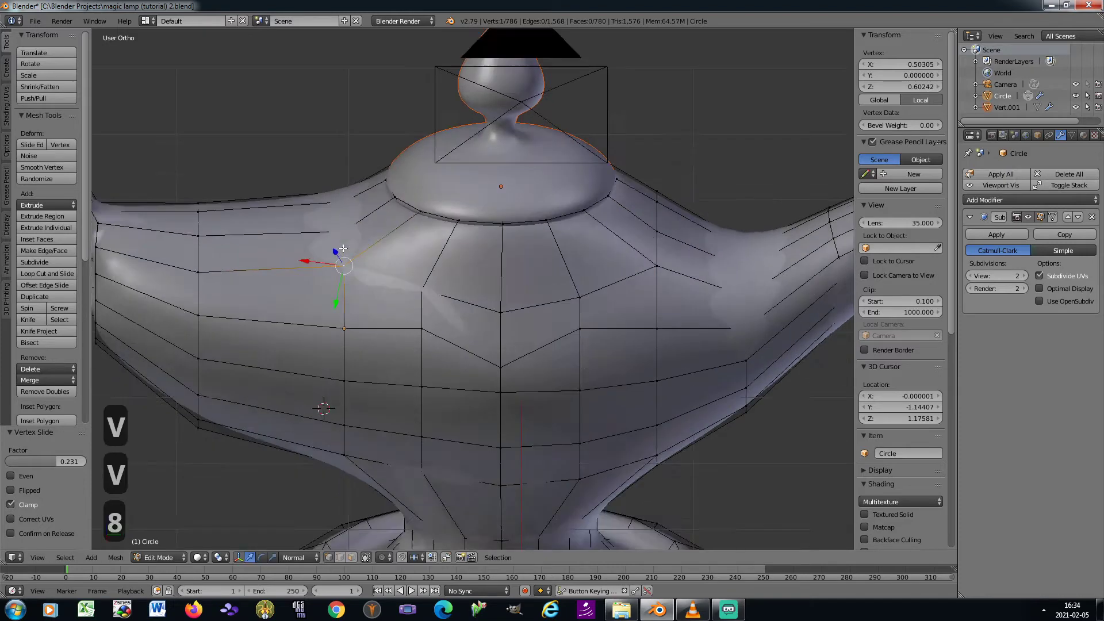
{"action": "right_click", "coordinate": [343, 230]}
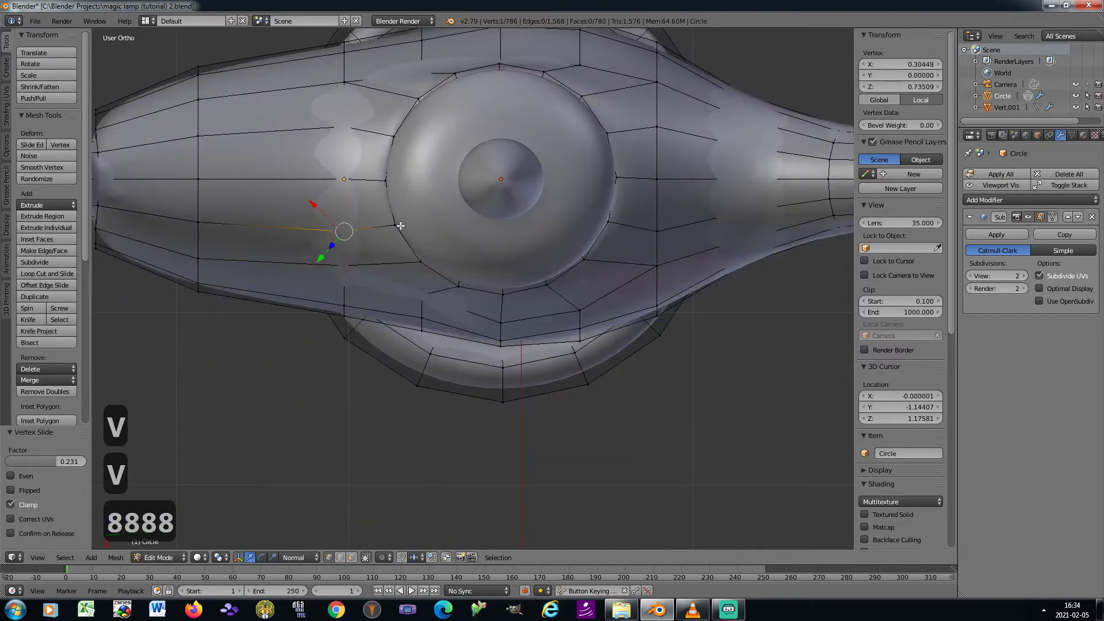
{"action": "left_click", "coordinate": [973, 276]}
{"action": "left_click", "coordinate": [973, 277]}
{"action": "scroll", "coordinate": [344, 201], "scroll_direction": "up", "scroll_amount": 1}
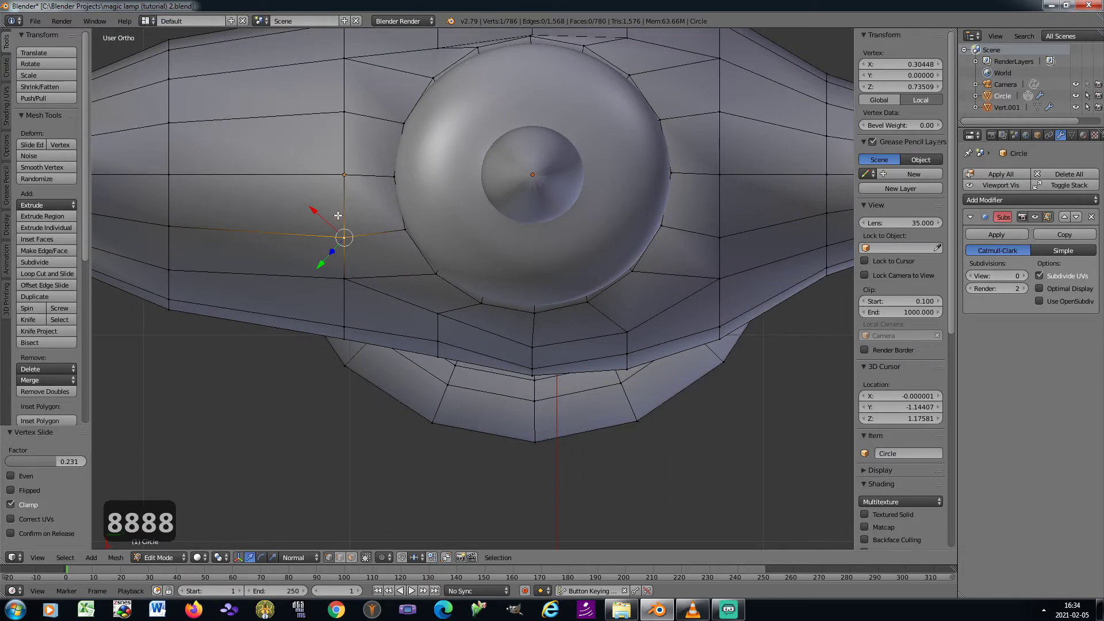
Slide the crest vertex and its neighbour on the handle side away from the lid by 0.220 and 0.164
{"action": "right_click", "coordinate": [340, 179]}
{"action": "key", "text": "shift+v"}
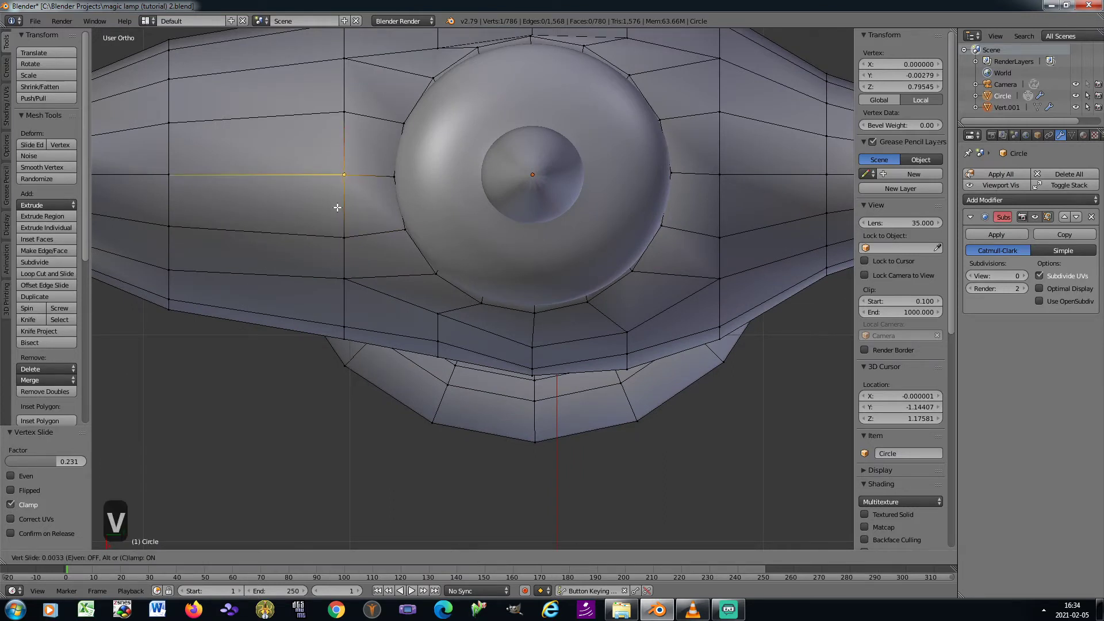
{"action": "left_click", "coordinate": [305, 211]}
{"action": "right_click", "coordinate": [344, 245]}
{"action": "key", "text": "shift+v"}
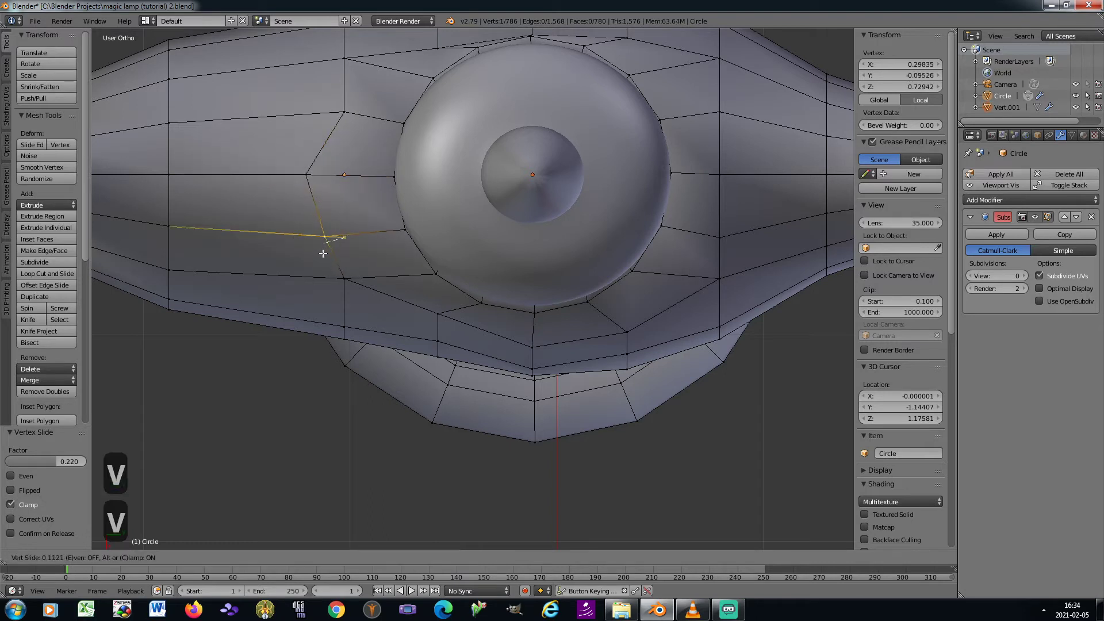
{"action": "left_click", "coordinate": [316, 249]}
Slide the spout-side vertex beside the crest away from the lid by 0.174 and the crest vertex by 0.312
{"action": "right_click", "coordinate": [718, 240]}
{"action": "key", "text": "shift+v"}
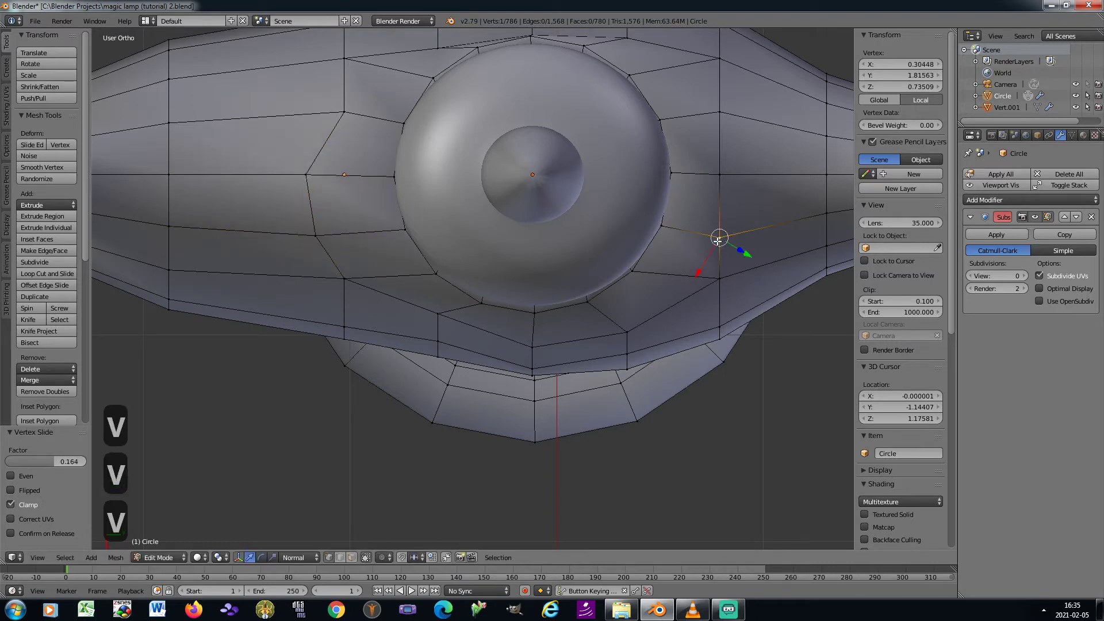
{"action": "left_click", "coordinate": [738, 237]}
{"action": "right_click", "coordinate": [722, 180]}
{"action": "key", "text": "shift+v"}
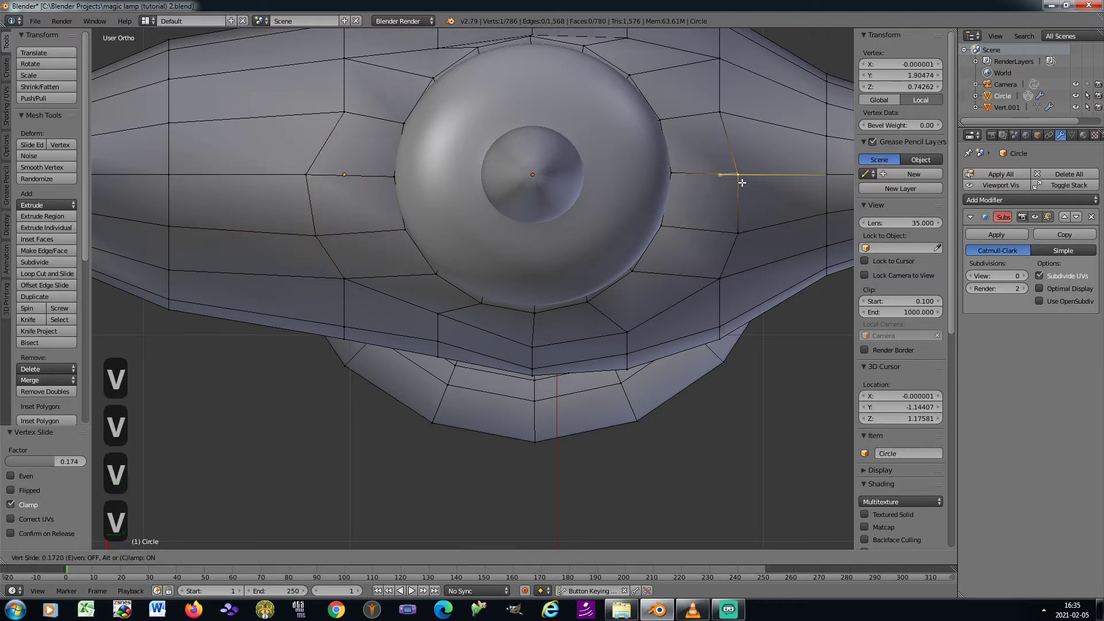
{"action": "left_click", "coordinate": [726, 197]}
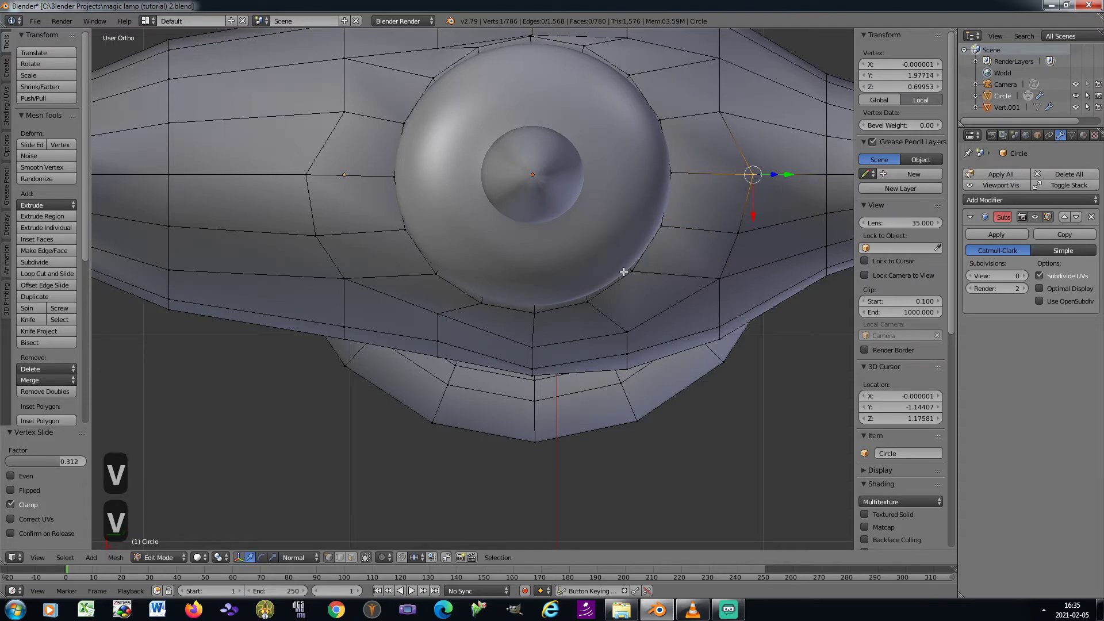
From the side, slide the vertex just below the spout-side crest slightly further toward the spout and clear the selection
{"action": "key", "text": "KP_2"}
{"action": "key", "text": "KP_2"}
{"action": "key", "text": "KP_2"}
{"action": "key", "text": "KP_2"}
{"action": "key", "text": "KP_2"}
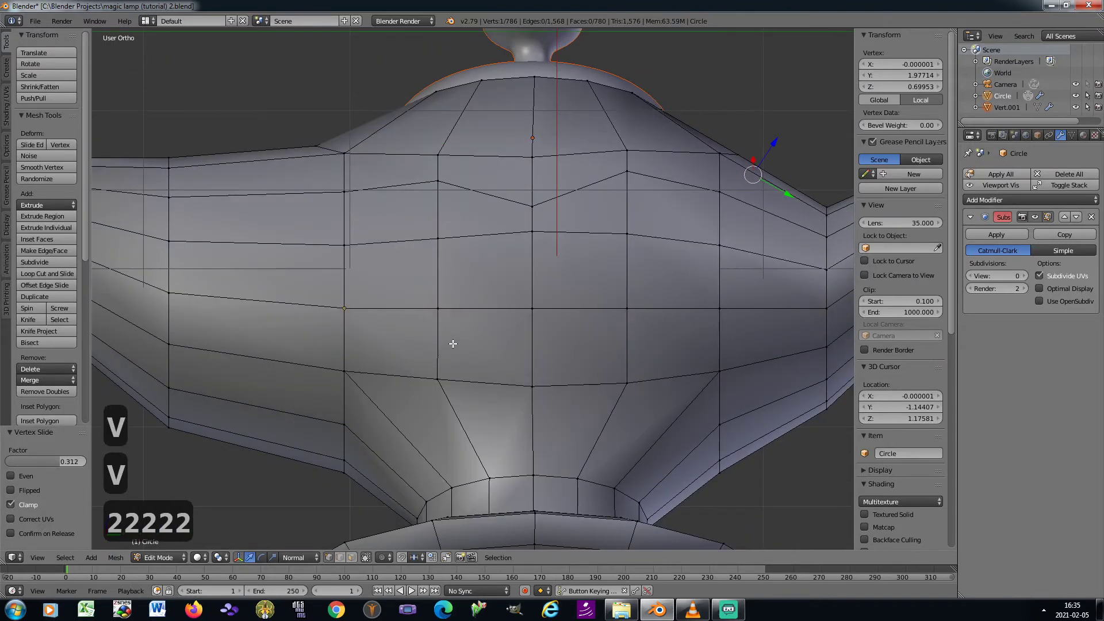
{"action": "key", "text": "KP_8"}
{"action": "scroll", "coordinate": [490, 299], "scroll_direction": "down", "scroll_amount": 1}
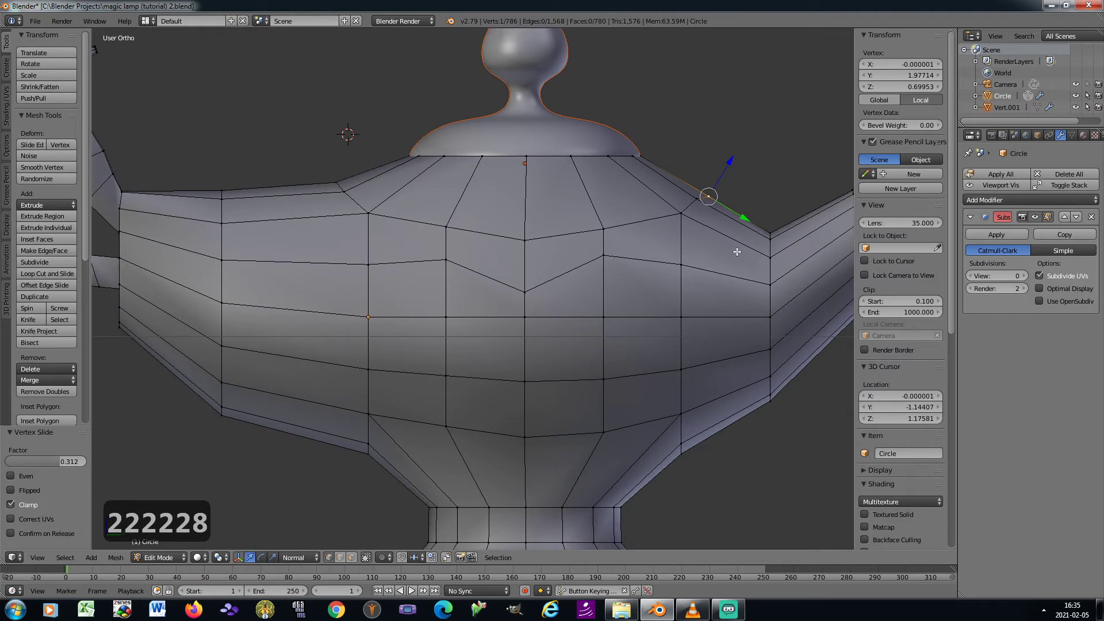
{"action": "scroll", "coordinate": [719, 243], "scroll_direction": "up", "scroll_amount": 1}
{"action": "key", "text": "shift+v"}
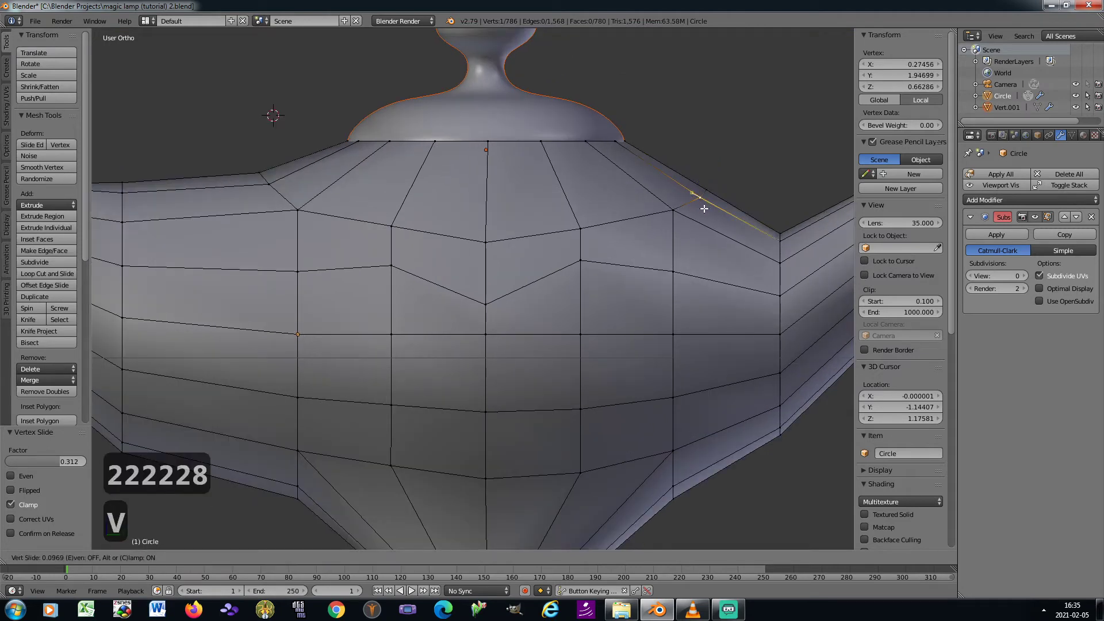
{"action": "left_click", "coordinate": [704, 208]}
{"action": "key", "text": "a"}
Slide the second row's vertices beside the centre down by 0.364 on the spout side and 0.380 on the handle side
{"action": "scroll", "coordinate": [609, 228], "scroll_direction": "down", "scroll_amount": 3}
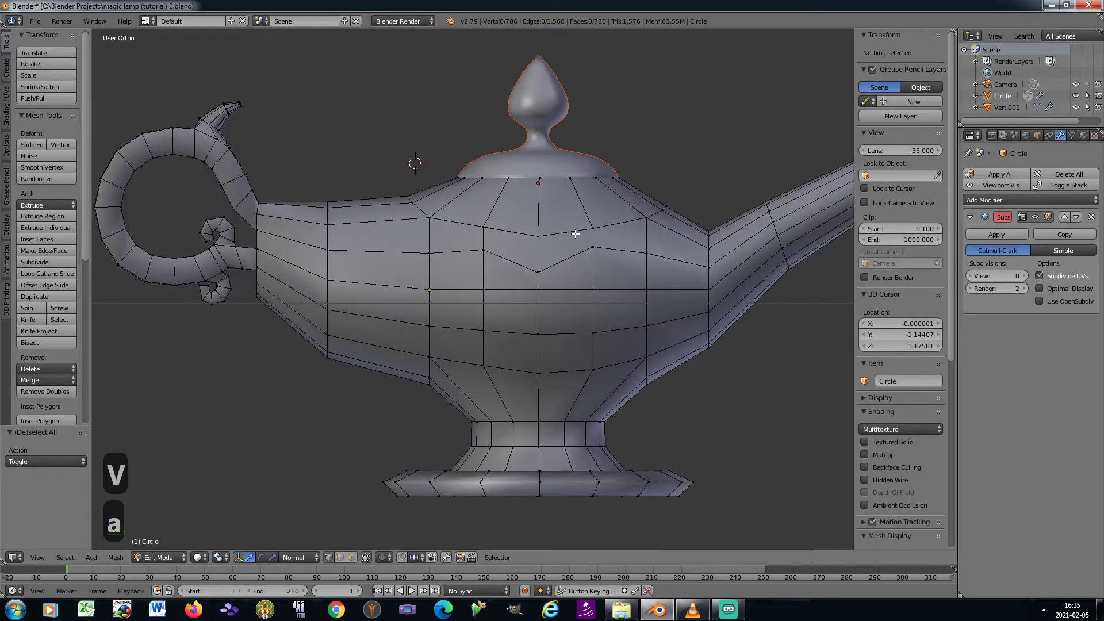
{"action": "scroll", "coordinate": [484, 229], "scroll_direction": "up", "scroll_amount": 3}
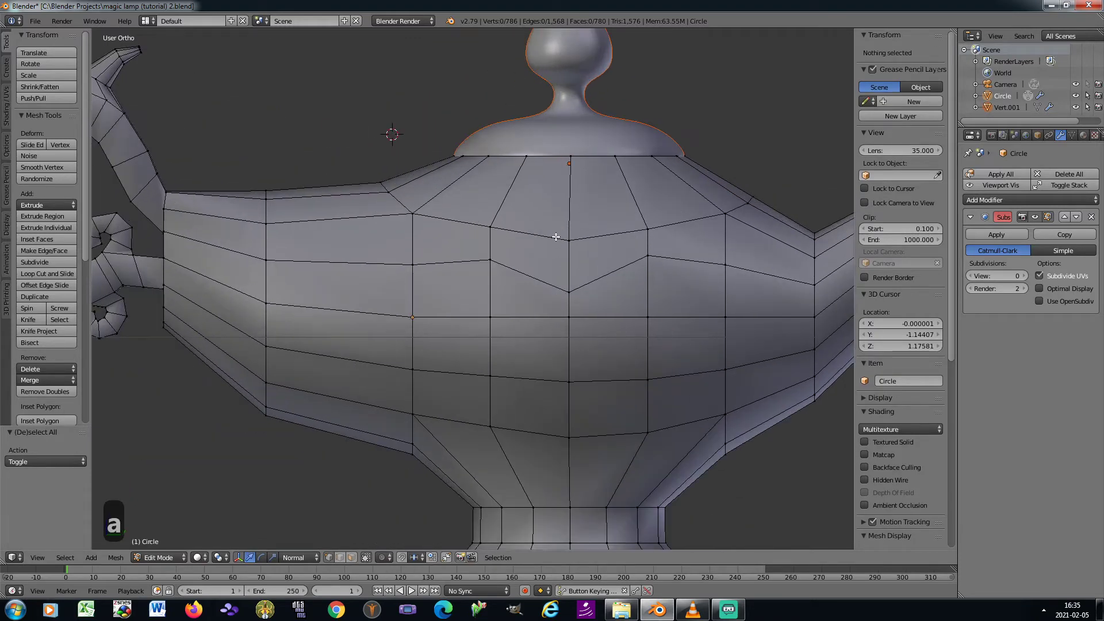
{"action": "right_click", "coordinate": [483, 229]}
{"action": "right_click", "coordinate": [643, 257]}
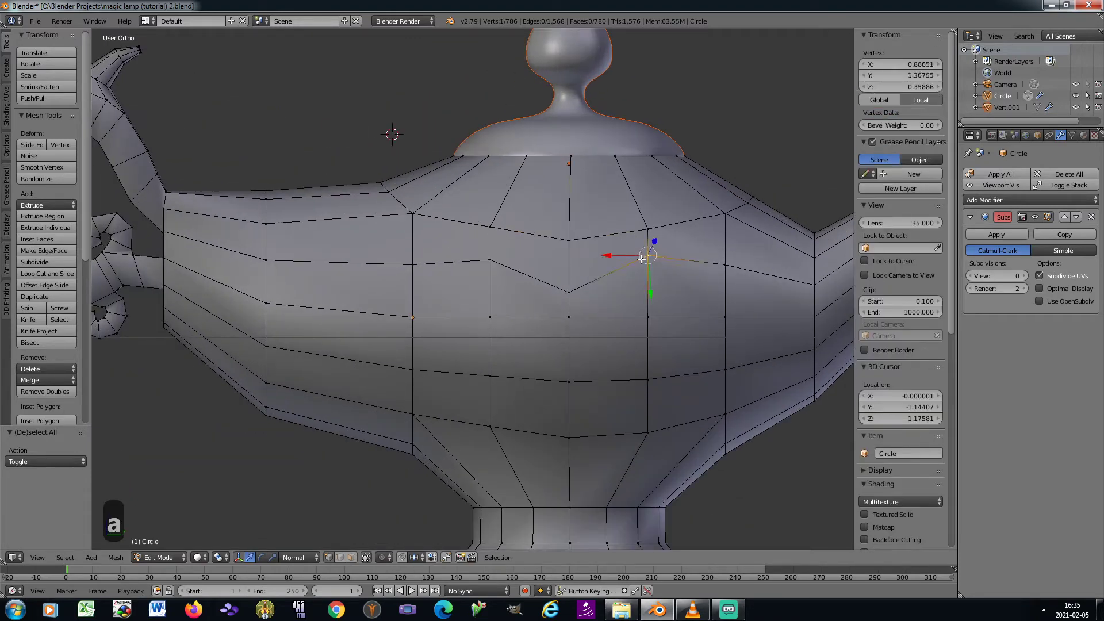
{"action": "key", "text": "shift+v"}
{"action": "left_click", "coordinate": [643, 279]}
{"action": "right_click", "coordinate": [484, 262]}
{"action": "key", "text": "shift+v"}
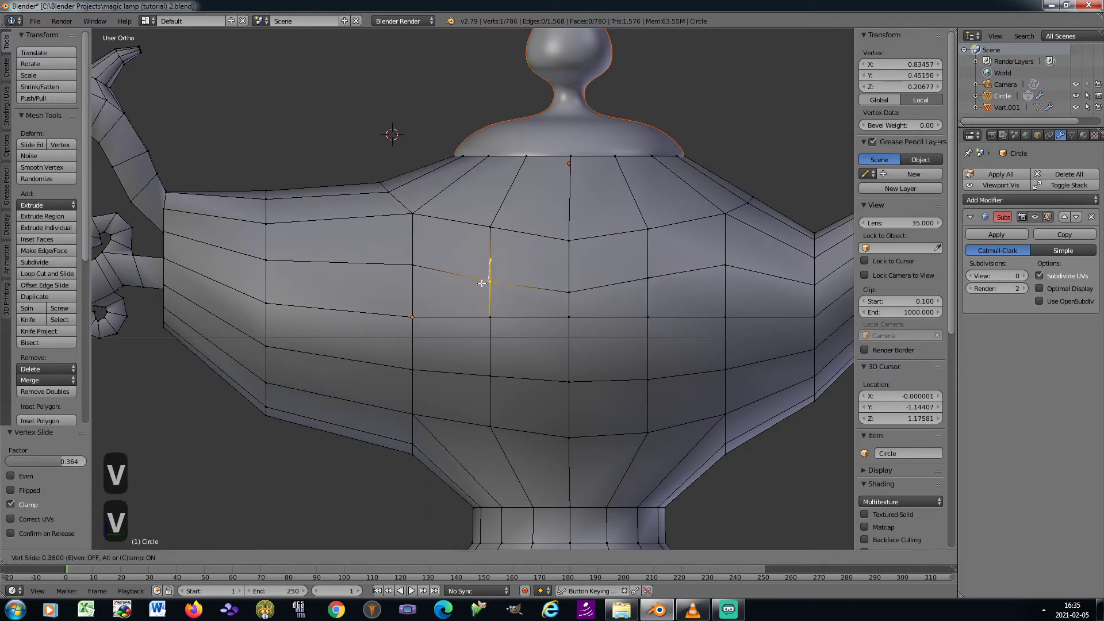
{"action": "left_click", "coordinate": [408, 264]}
Slide the upper row's centre vertex down by 0.478 and its handle-side neighbour down by 0.432
{"action": "right_click", "coordinate": [557, 241]}
{"action": "key", "text": "shift+v"}
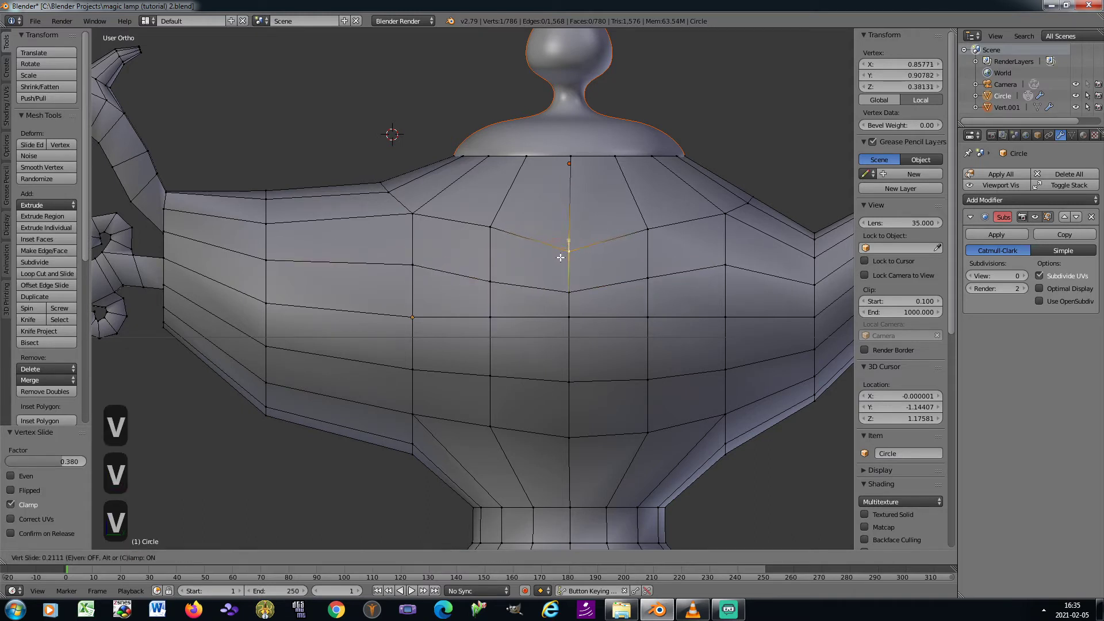
{"action": "left_click", "coordinate": [559, 266]}
{"action": "right_click", "coordinate": [489, 228]}
{"action": "key", "text": "shift+v"}
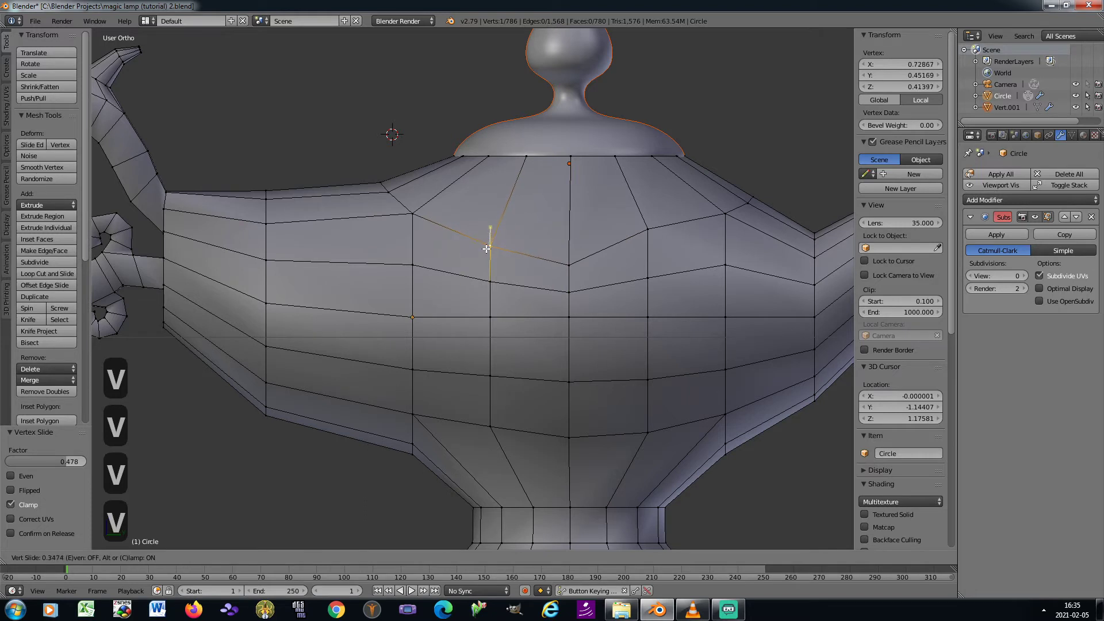
{"action": "left_click", "coordinate": [486, 253]}
Slide the upper row's outer handle-side vertex outward and down, and the two above it toward the handle by 0.134 and 0.112
{"action": "right_click", "coordinate": [397, 217]}
{"action": "key", "text": "shift+v"}
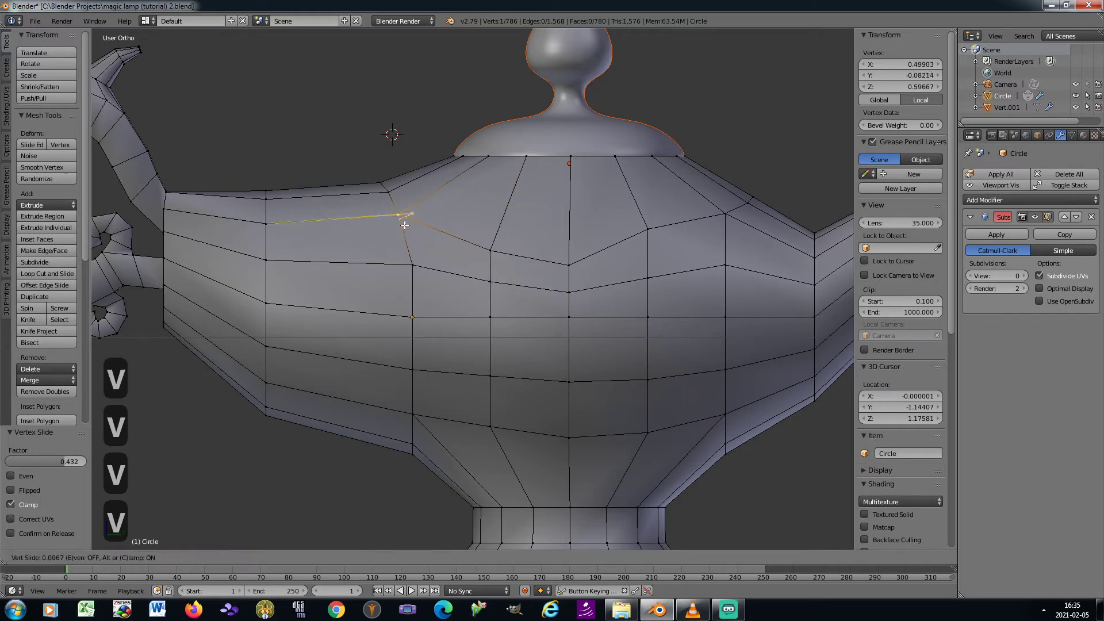
{"action": "left_click", "coordinate": [375, 208]}
{"action": "key", "text": "shift+v"}
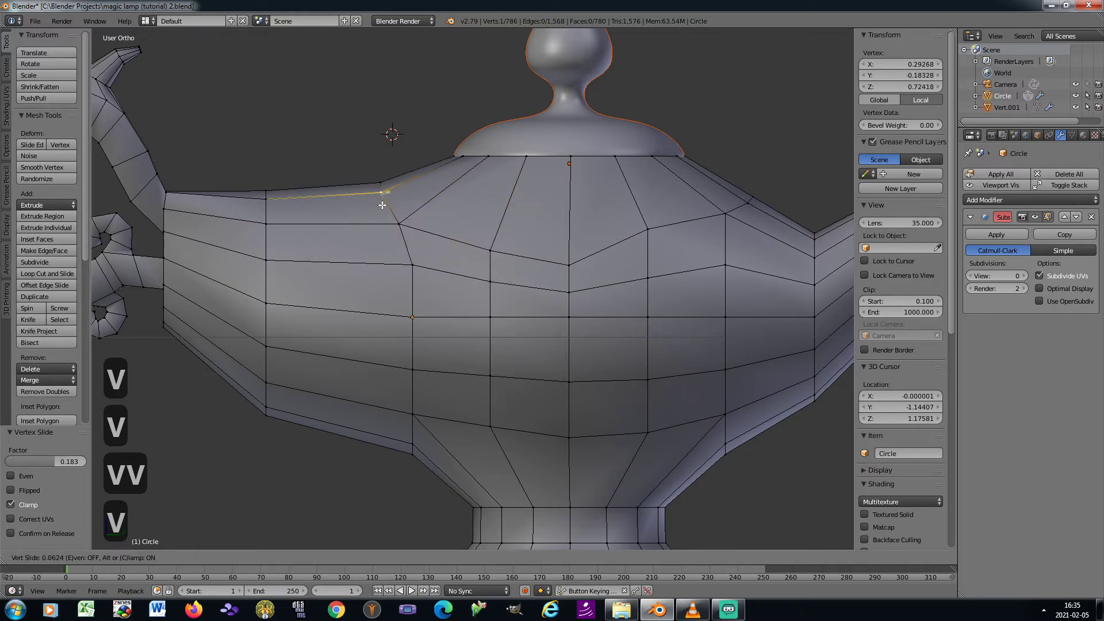
{"action": "right_click", "coordinate": [374, 209]}
{"action": "key", "text": "shift+v"}
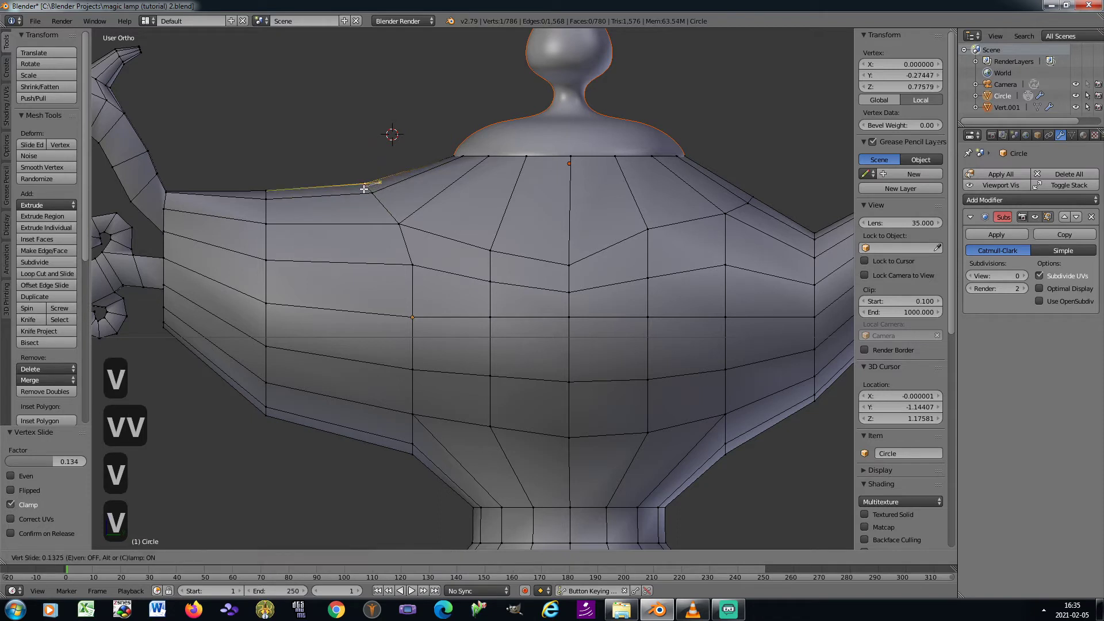
{"action": "left_click", "coordinate": [366, 189]}
Slide the upper row's vertex on the spout side of centre down by 0.518 and the outer one outward and down
{"action": "right_click", "coordinate": [648, 230]}
{"action": "key", "text": "shift+v"}
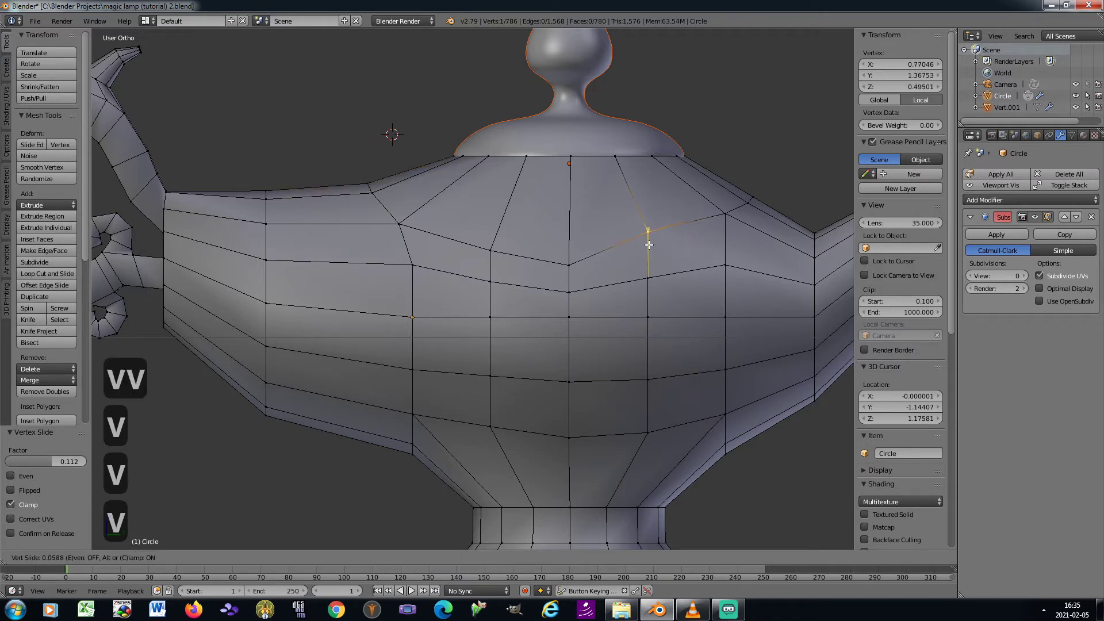
{"action": "left_click", "coordinate": [650, 265]}
{"action": "right_click", "coordinate": [725, 215]}
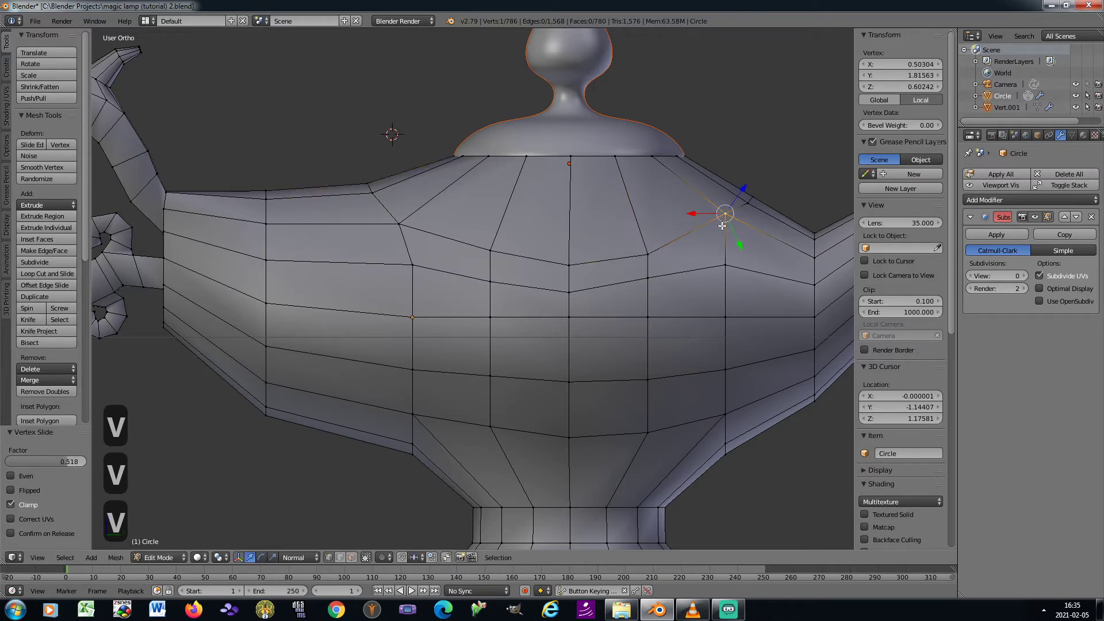
{"action": "key", "text": "shift+v"}
{"action": "left_click", "coordinate": [732, 232]}
{"action": "key", "text": "shift+v"}
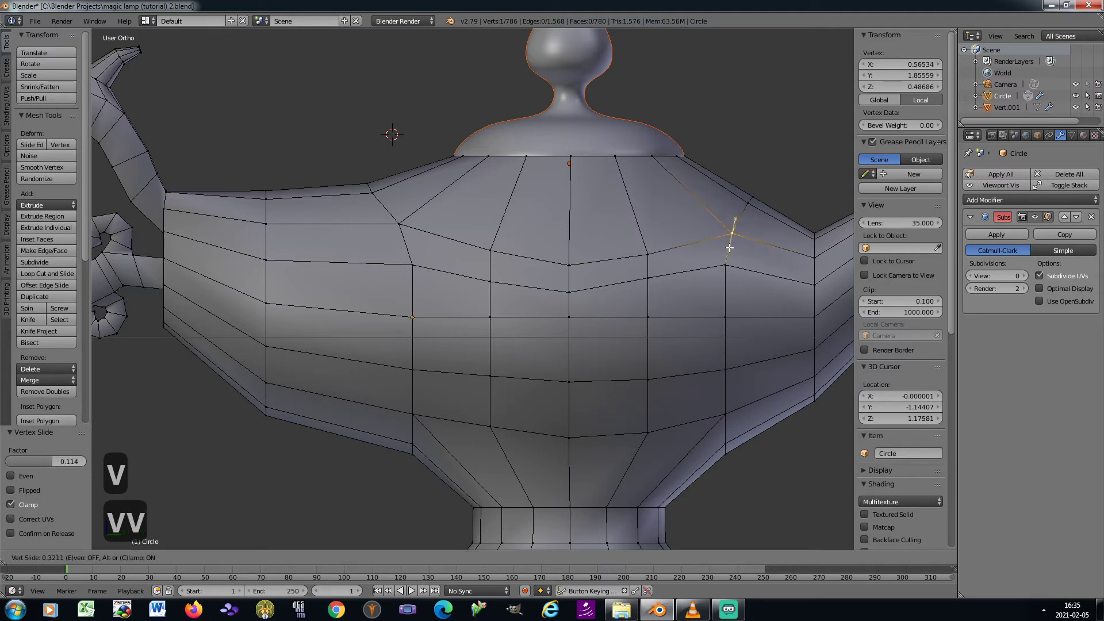
{"action": "left_click", "coordinate": [730, 237]}
Slide the vertex below the spout-side crest toward the spout by 0.121 and the crest vertex by 0.080
{"action": "right_click", "coordinate": [749, 205]}
{"action": "key", "text": "shift+v"}
{"action": "left_click", "coordinate": [756, 207]}
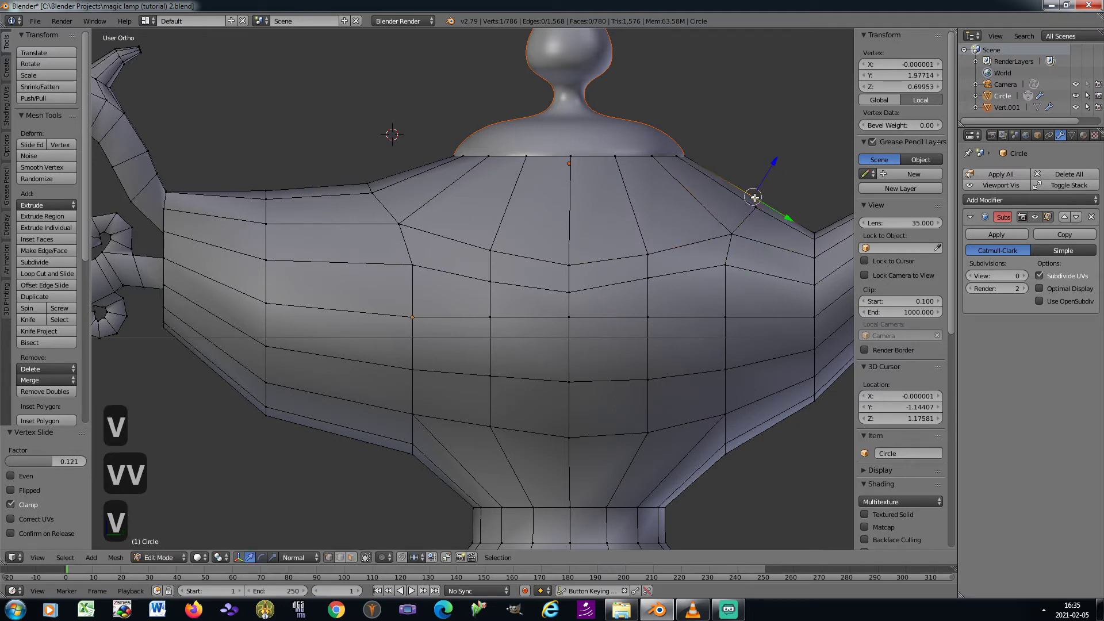
{"action": "key", "text": "shift+v"}
{"action": "left_click", "coordinate": [760, 200]}
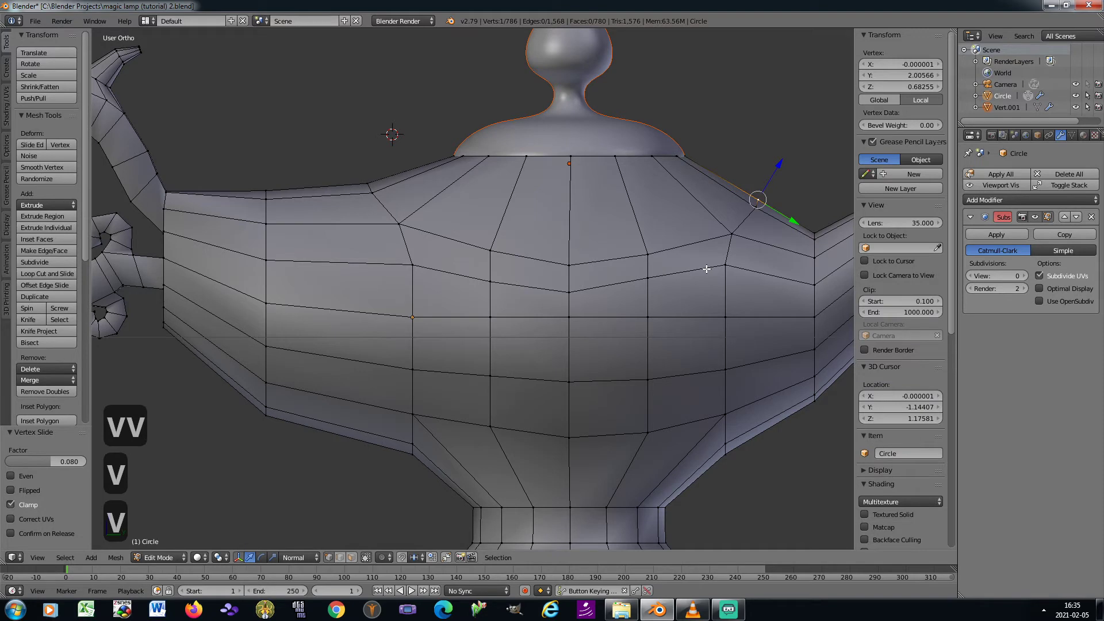
Examine the reshaped ring of vertices around the lid from above
{"action": "key", "text": "KP_8"}
{"action": "key", "text": "KP_8"}
{"action": "key", "text": "KP_8"}
{"action": "key", "text": "KP_8"}
{"action": "key", "text": "KP_2"}
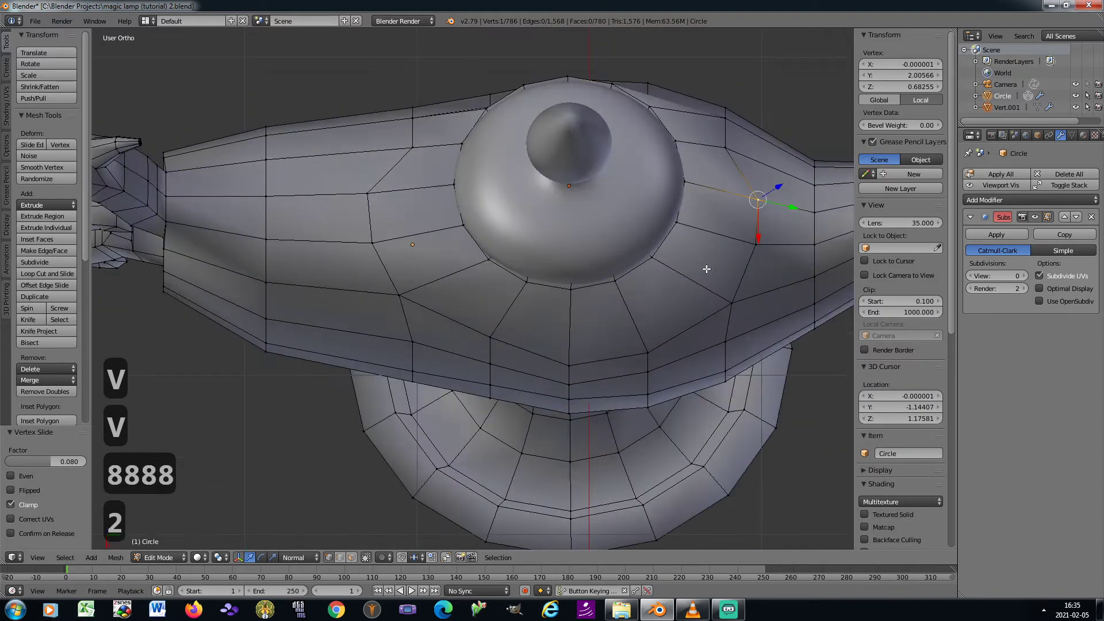
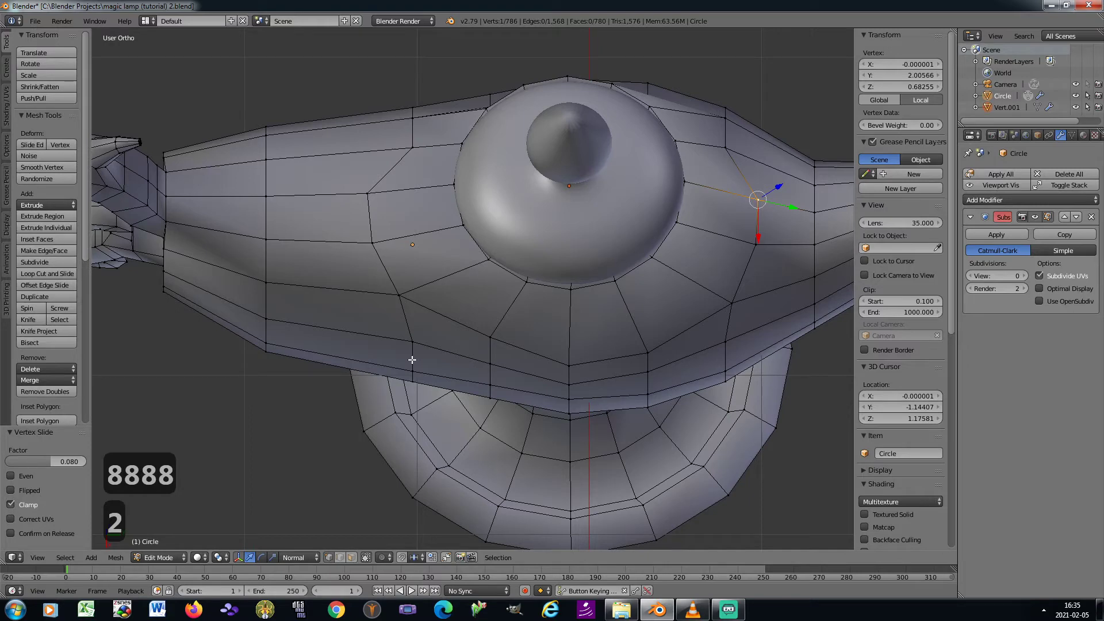
{"action": "key", "text": "KP_8"}
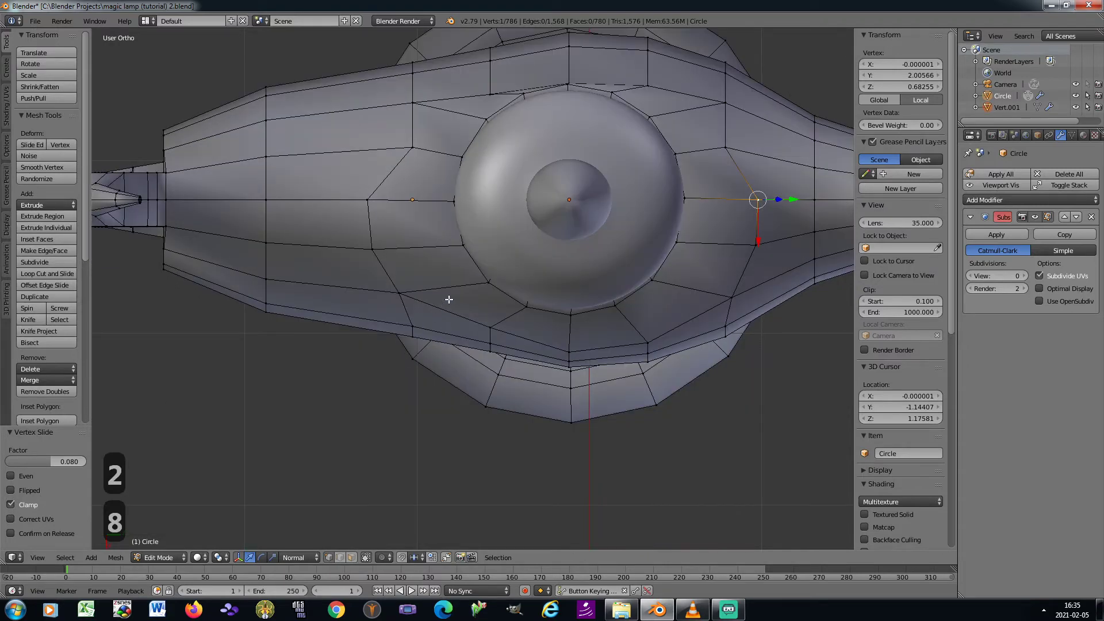
Set the body's viewport subdivision level to 2 and preview the smoothed shape outside Edit Mode
{"action": "left_click", "coordinate": [1025, 276]}
{"action": "left_click", "coordinate": [1026, 277]}
{"action": "key", "text": "Tab"}
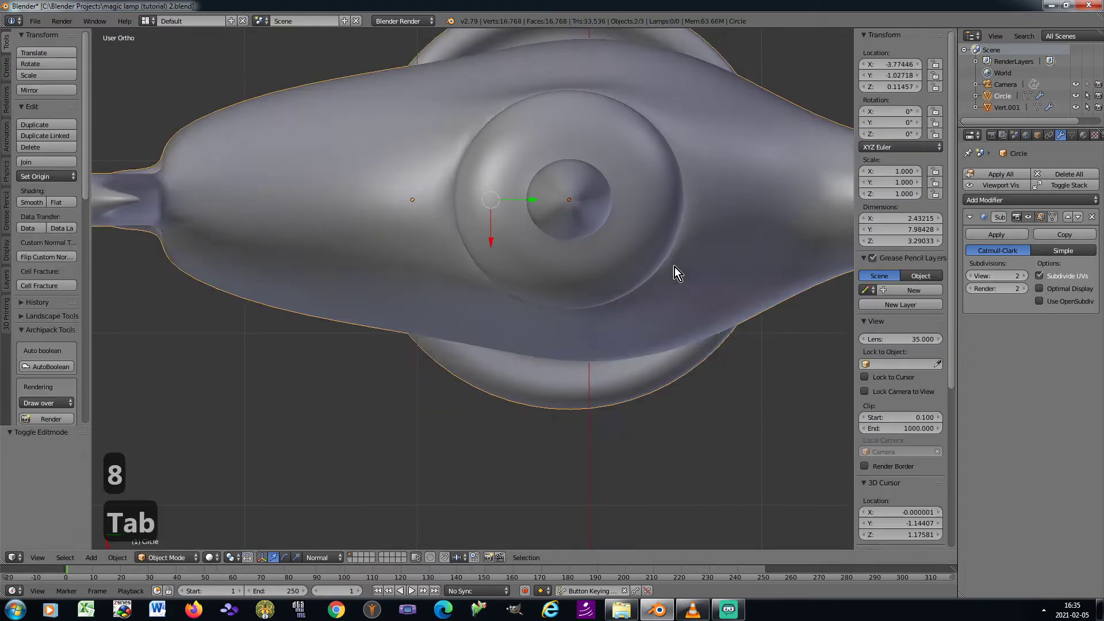
{"action": "scroll", "coordinate": [661, 264], "scroll_direction": "down", "scroll_amount": 3}
{"action": "key", "text": "Tab"}
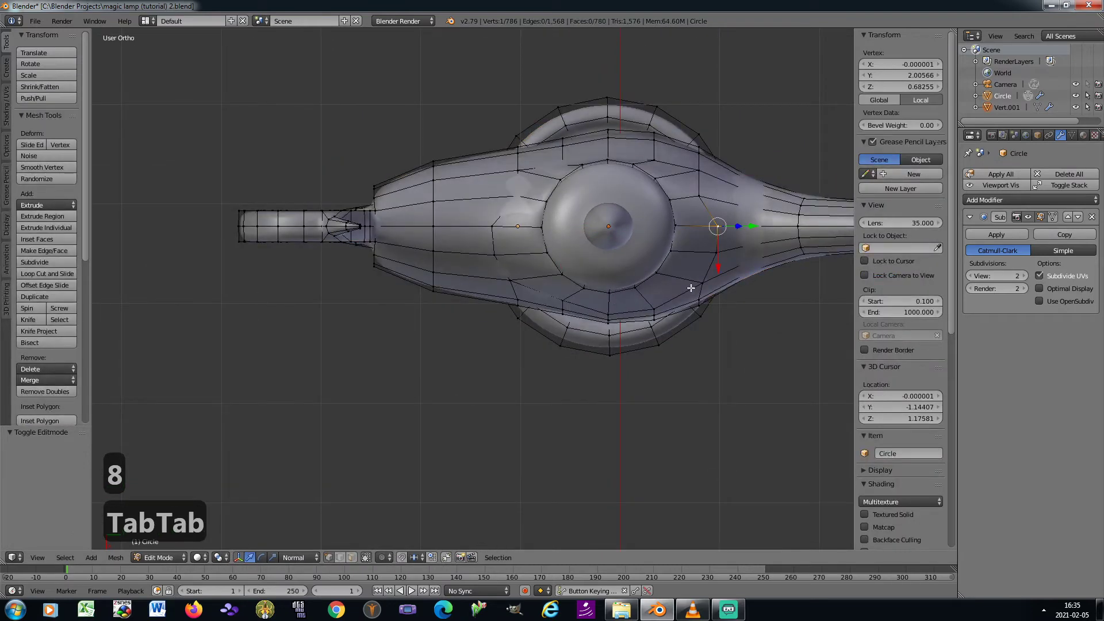
{"action": "scroll", "coordinate": [692, 282], "scroll_direction": "up", "scroll_amount": 2}
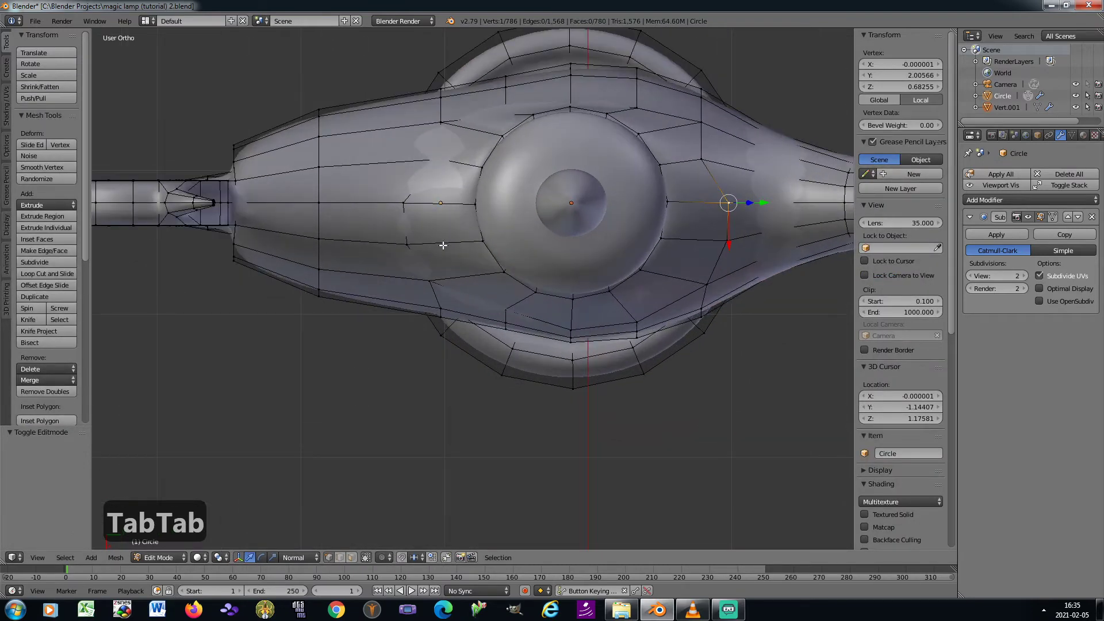
Apply the lamp body's rotation and scale, and set the transform orientation to Global for mesh editing
{"action": "key", "text": "Tab"}
{"action": "key", "text": "ctrl+a"}
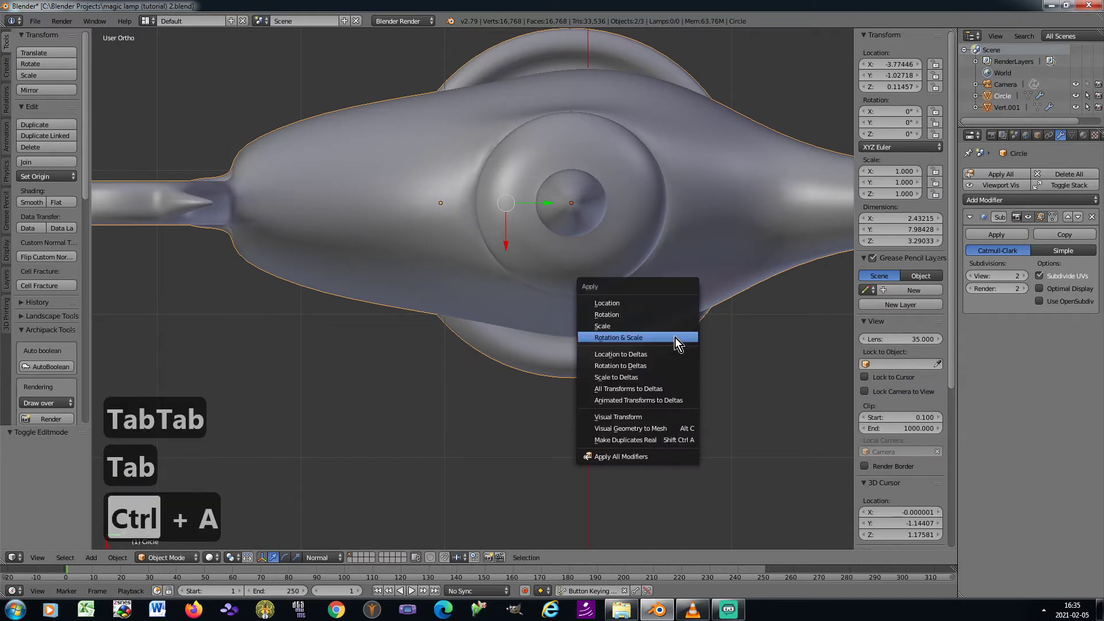
{"action": "left_click", "coordinate": [676, 337]}
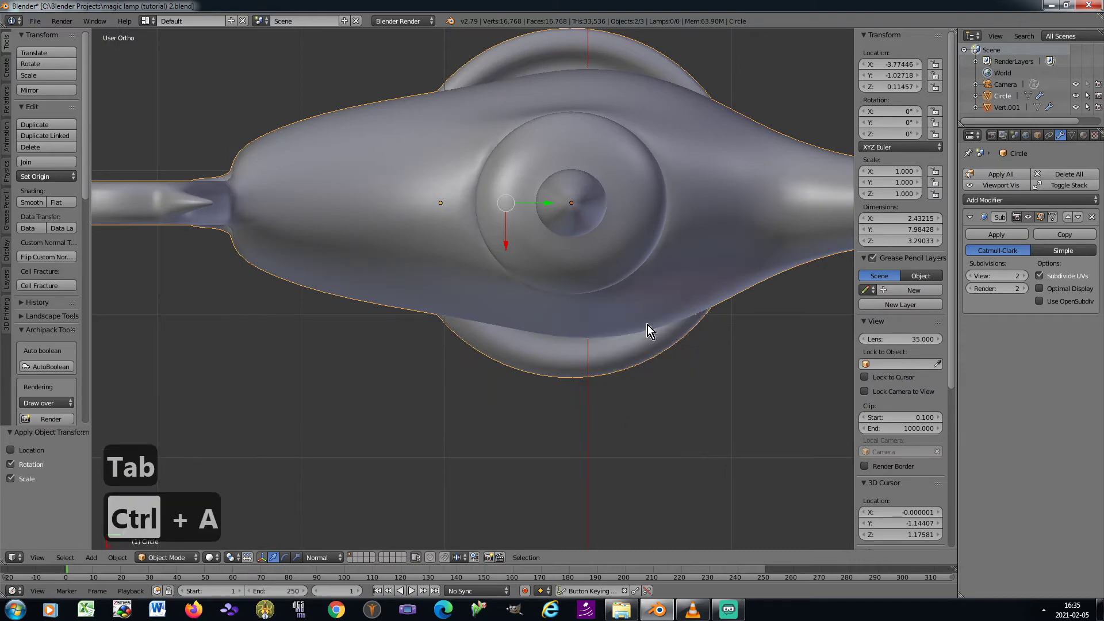
{"action": "key", "text": "Tab"}
{"action": "left_click", "coordinate": [311, 558]}
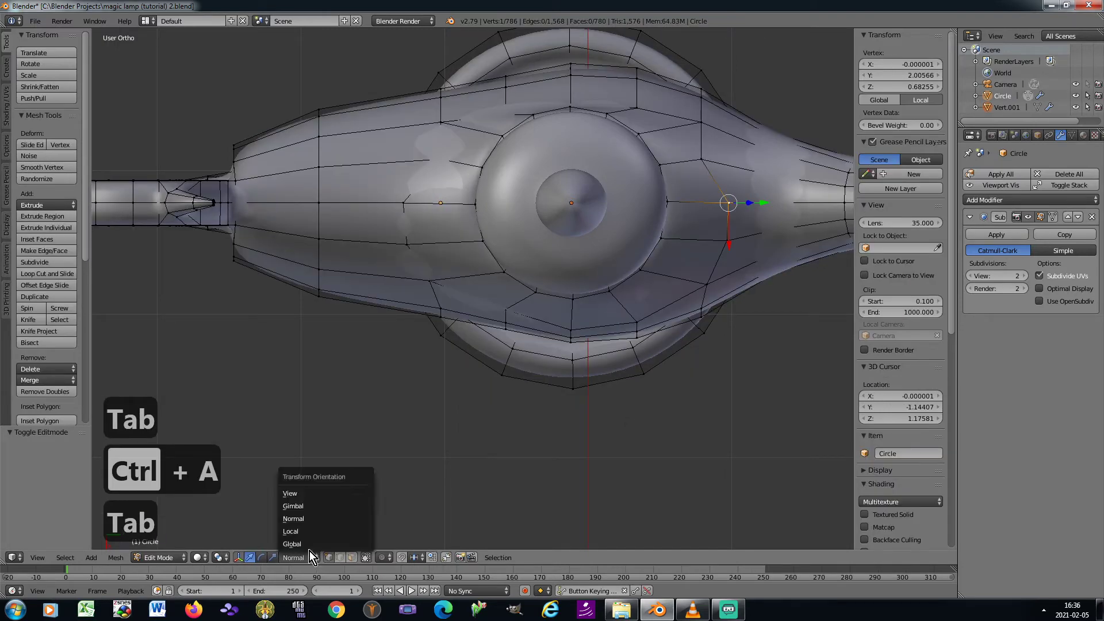
{"action": "left_click", "coordinate": [311, 542]}
Symmetrize the entire lamp body mesh in the +X to -X direction
{"action": "key", "text": "a"}
{"action": "key", "text": "a"}
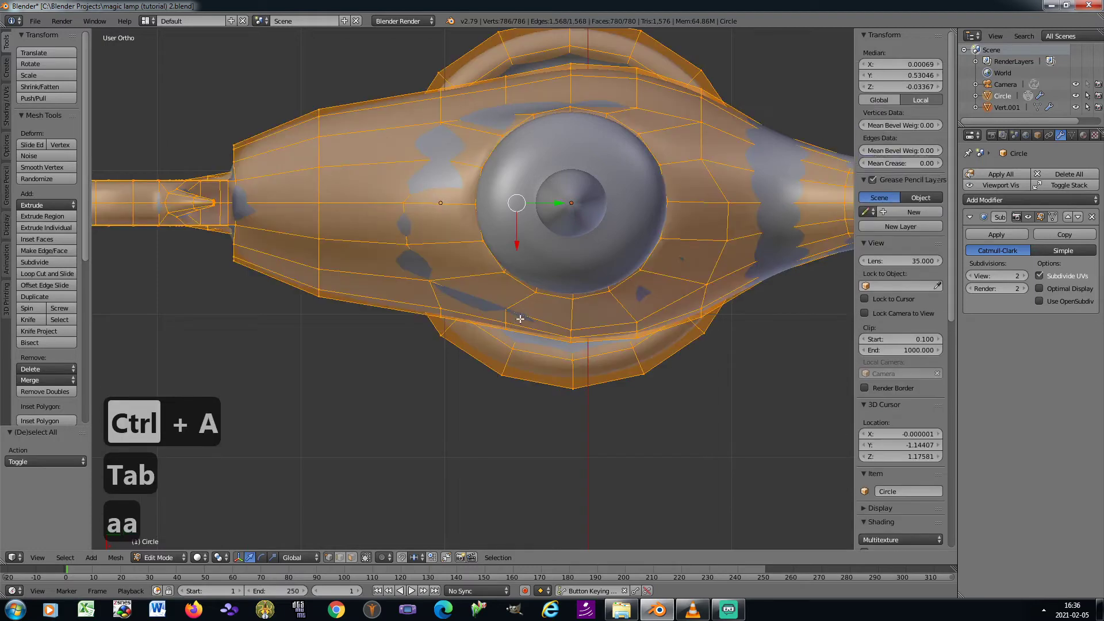
{"action": "left_click", "coordinate": [113, 558]}
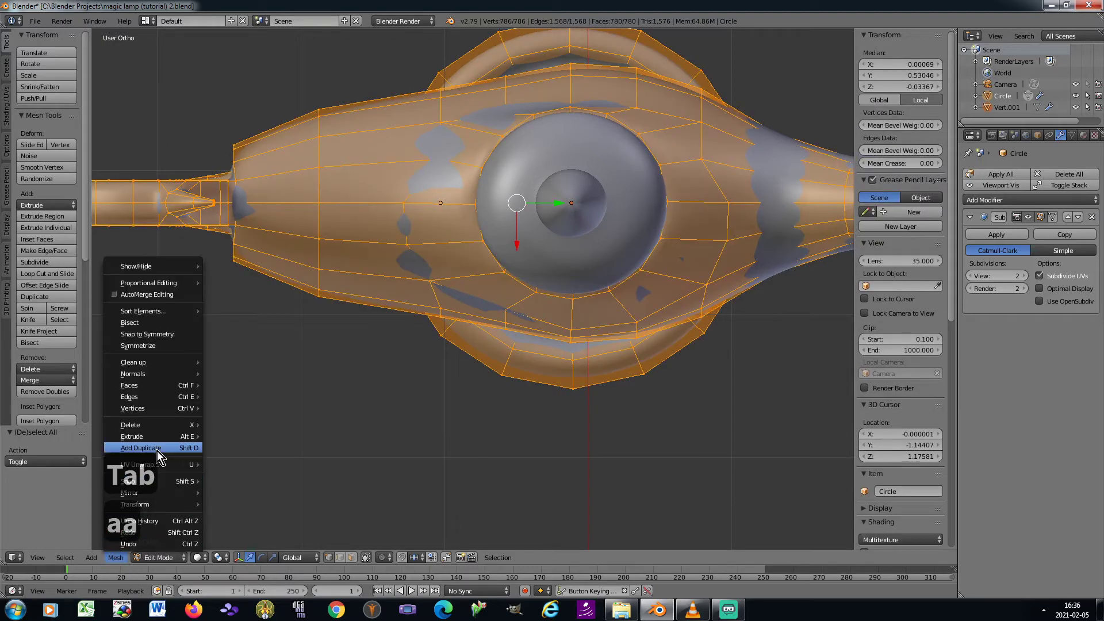
{"action": "left_click", "coordinate": [164, 346]}
{"action": "left_click", "coordinate": [63, 462]}
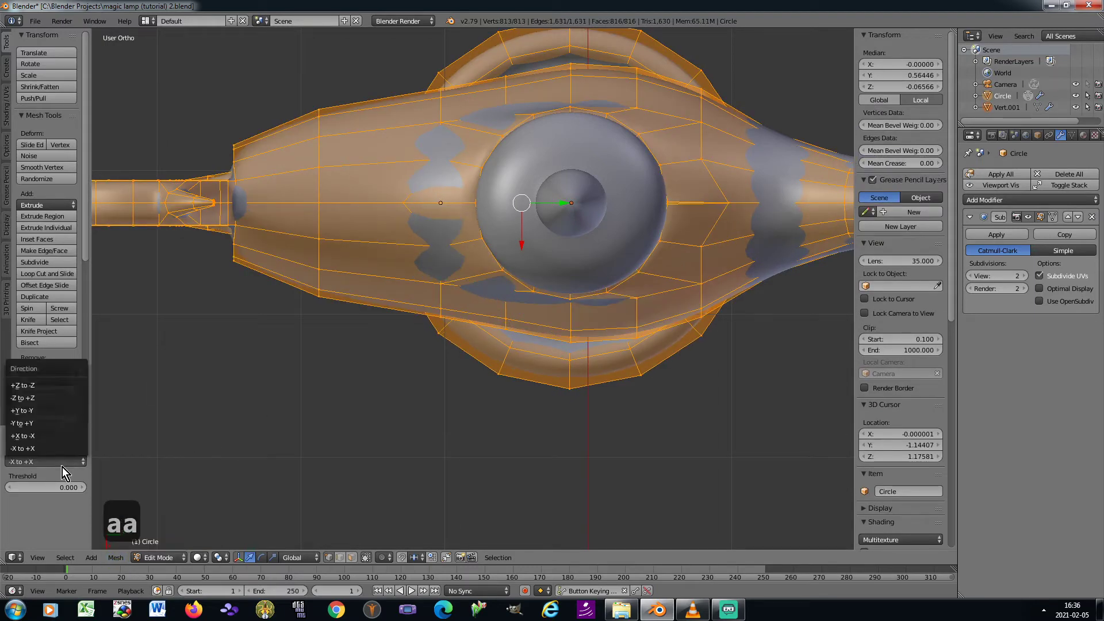
{"action": "left_click", "coordinate": [63, 436]}
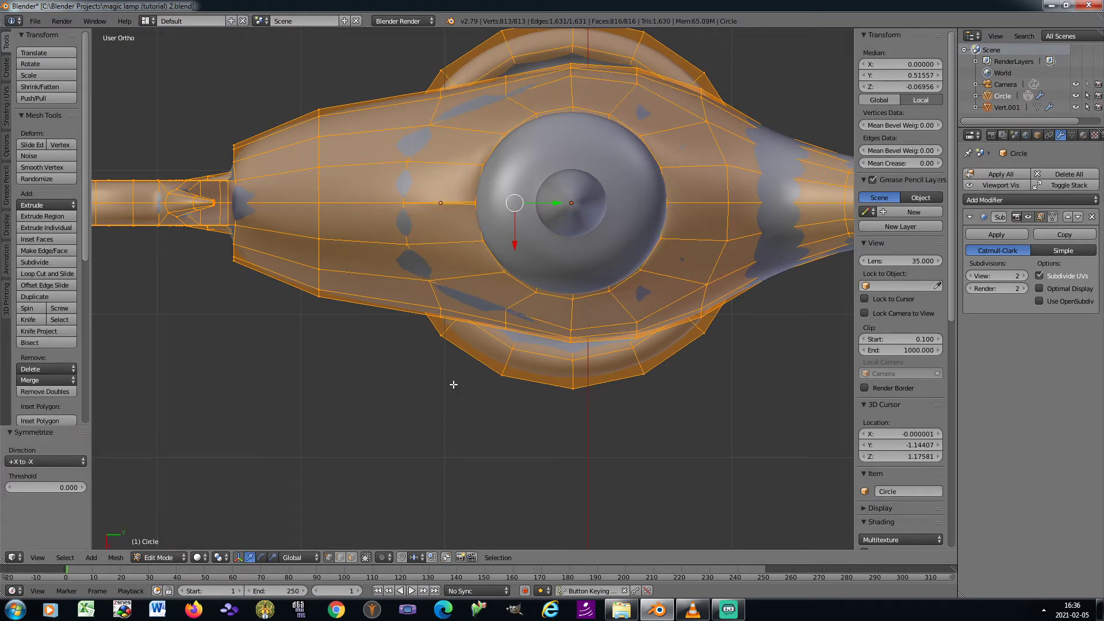
Examine the symmetrized lamp body from above and from the side
{"action": "key", "text": "KP_6"}
{"action": "key", "text": "KP_6"}
{"action": "key", "text": "KP_6"}
{"action": "key", "text": "KP_6"}
{"action": "key", "text": "KP_6"}
{"action": "key", "text": "KP_6"}
{"action": "key", "text": "KP_6"}
{"action": "key", "text": "KP_6"}
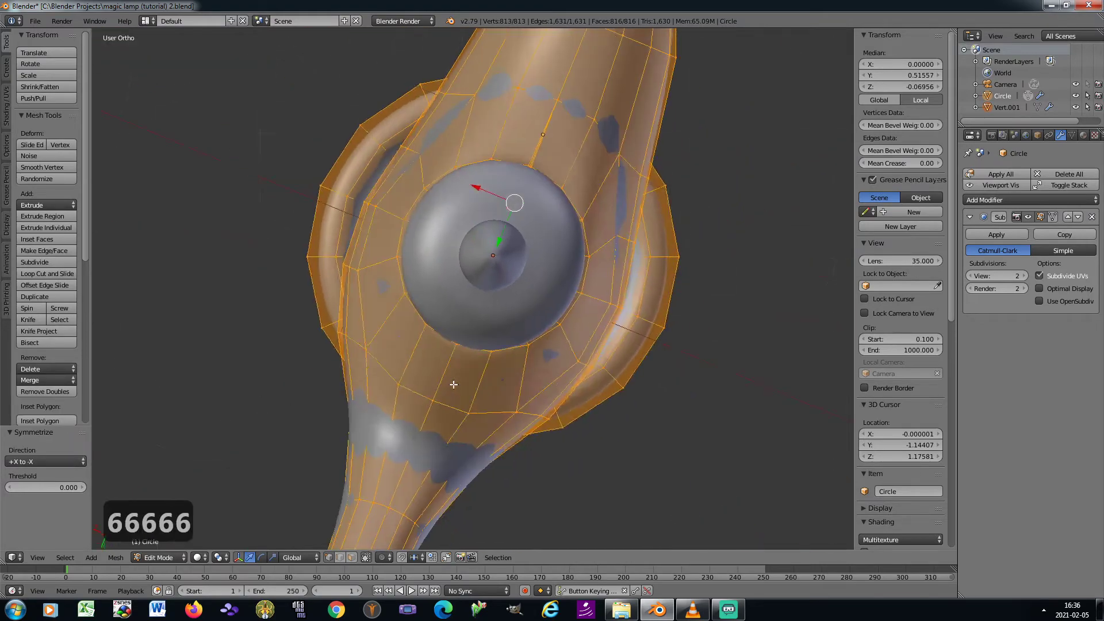
{"action": "key", "text": "KP_2"}
{"action": "key", "text": "KP_2"}
{"action": "key", "text": "KP_2"}
{"action": "key", "text": "KP_2"}
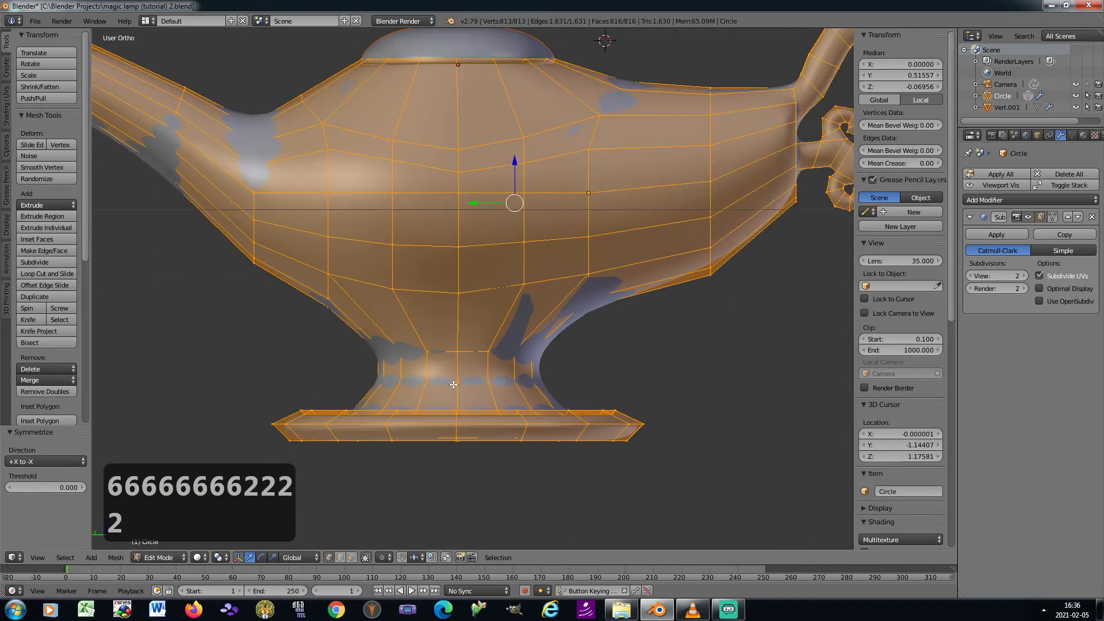
{"action": "middle_click_drag", "start_coordinate": [477, 274], "coordinate": [464, 388], "text": "shift"}
{"action": "key", "text": "KP_8"}
{"action": "key", "text": "KP_8"}
{"action": "key", "text": "KP_8"}
{"action": "key", "text": "KP_8"}
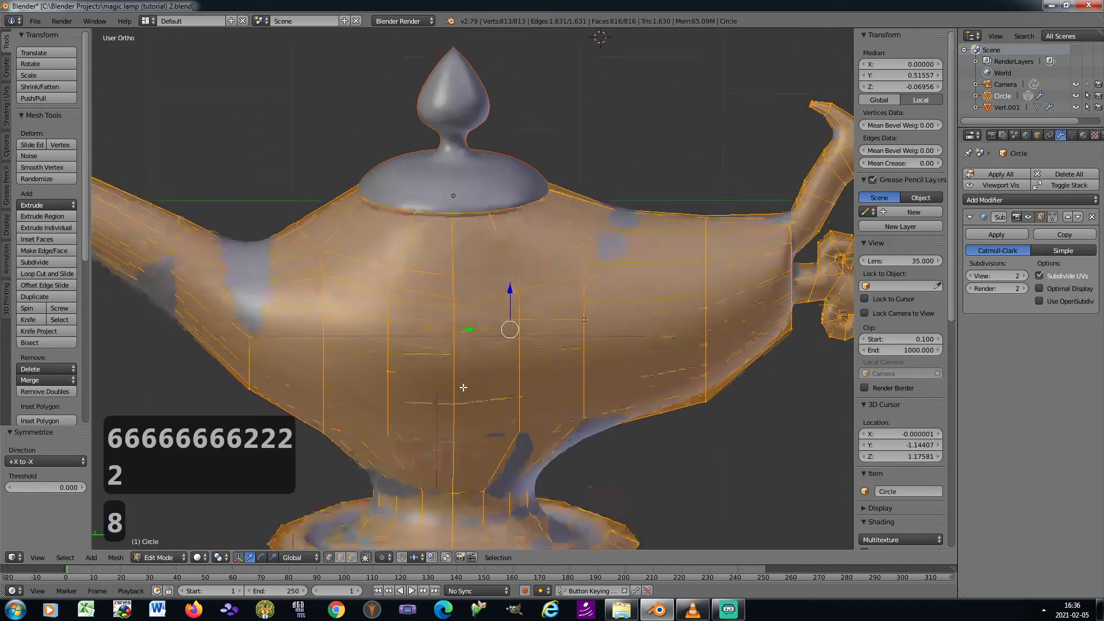
Merge at center the three close vertices on the centre line at the lid rim's handle side
{"action": "scroll", "coordinate": [547, 370], "scroll_direction": "up", "scroll_amount": 4}
{"action": "key", "text": "a"}
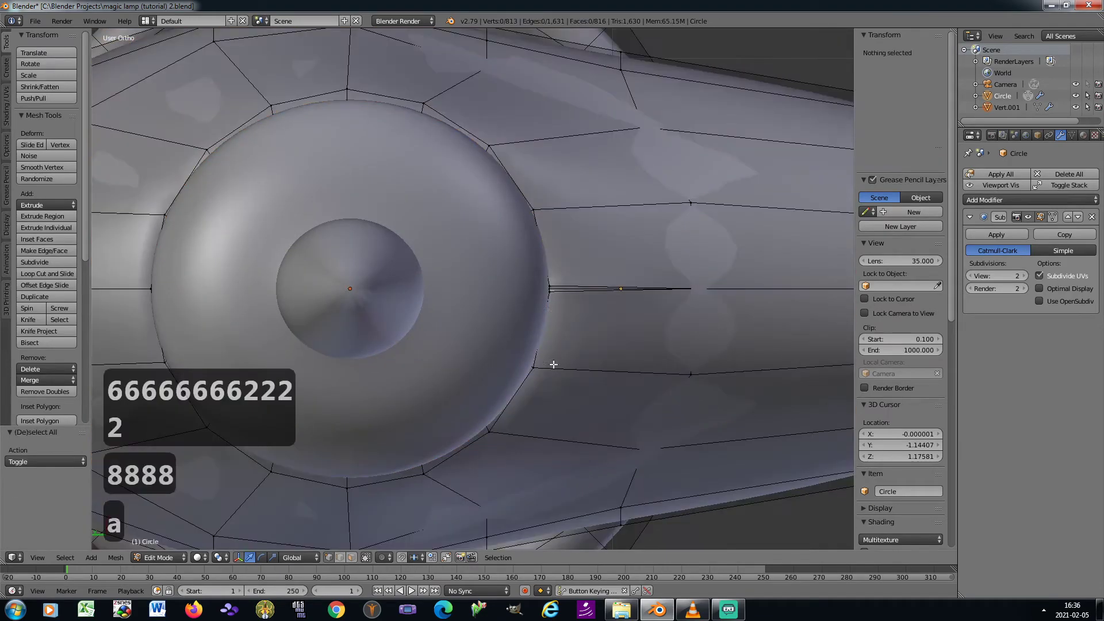
{"action": "scroll", "coordinate": [560, 304], "scroll_direction": "up", "scroll_amount": 4}
{"action": "key", "text": "c"}
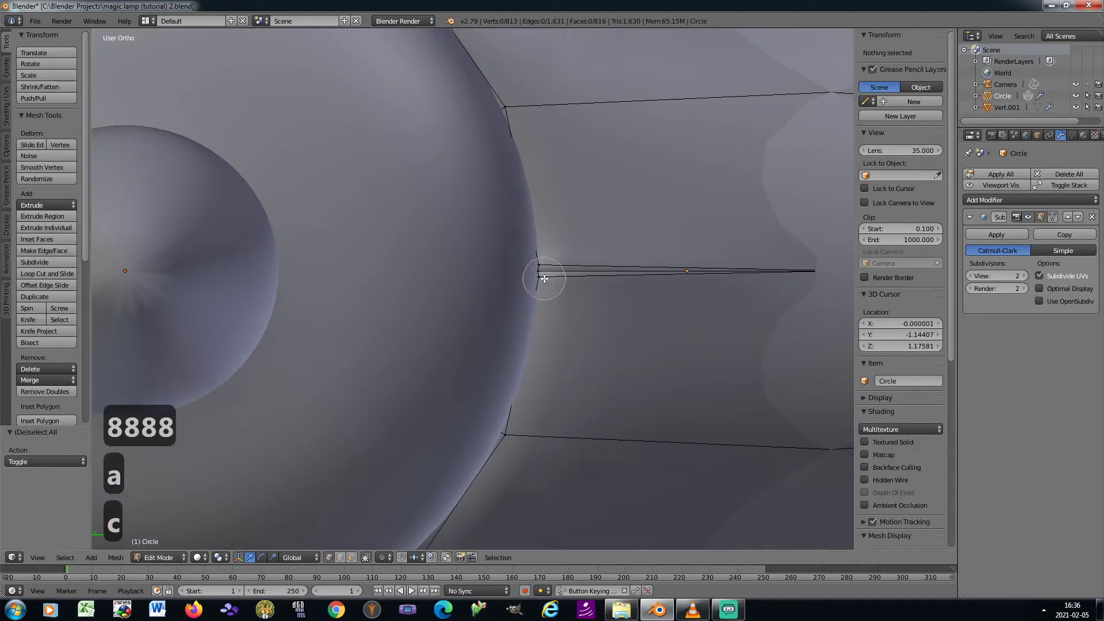
{"action": "left_click", "coordinate": [545, 278]}
{"action": "key", "text": "w"}
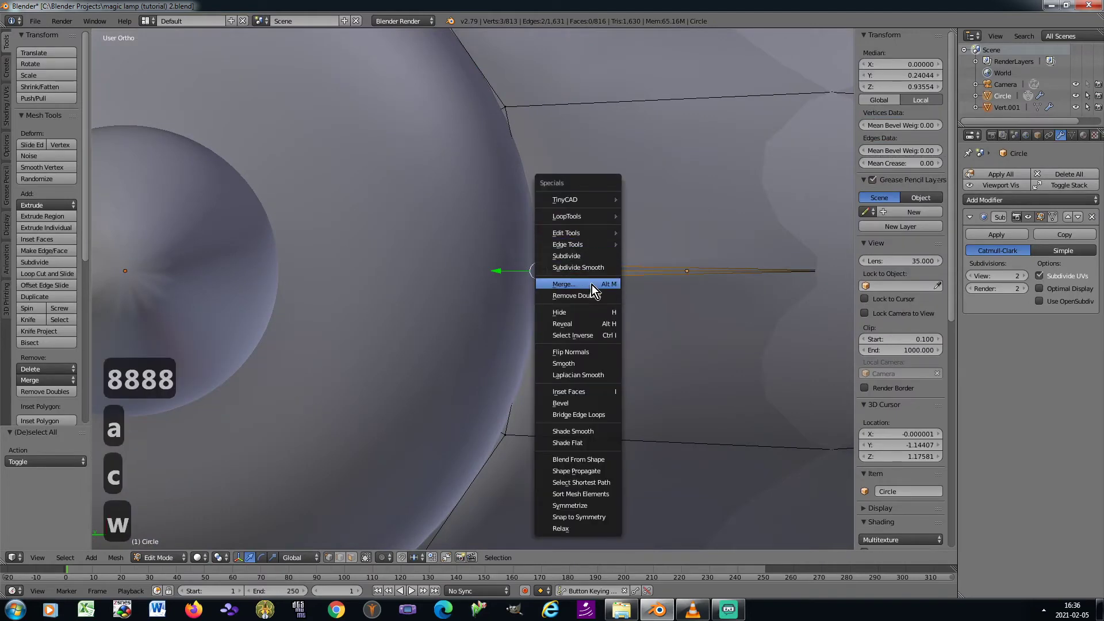
{"action": "left_click", "coordinate": [592, 286]}
{"action": "left_click", "coordinate": [591, 289]}
Inspect the lamp from the side and the handle end, down to the foot, for more doubled centre-line vertices
{"action": "scroll", "coordinate": [590, 286], "scroll_direction": "down", "scroll_amount": 6}
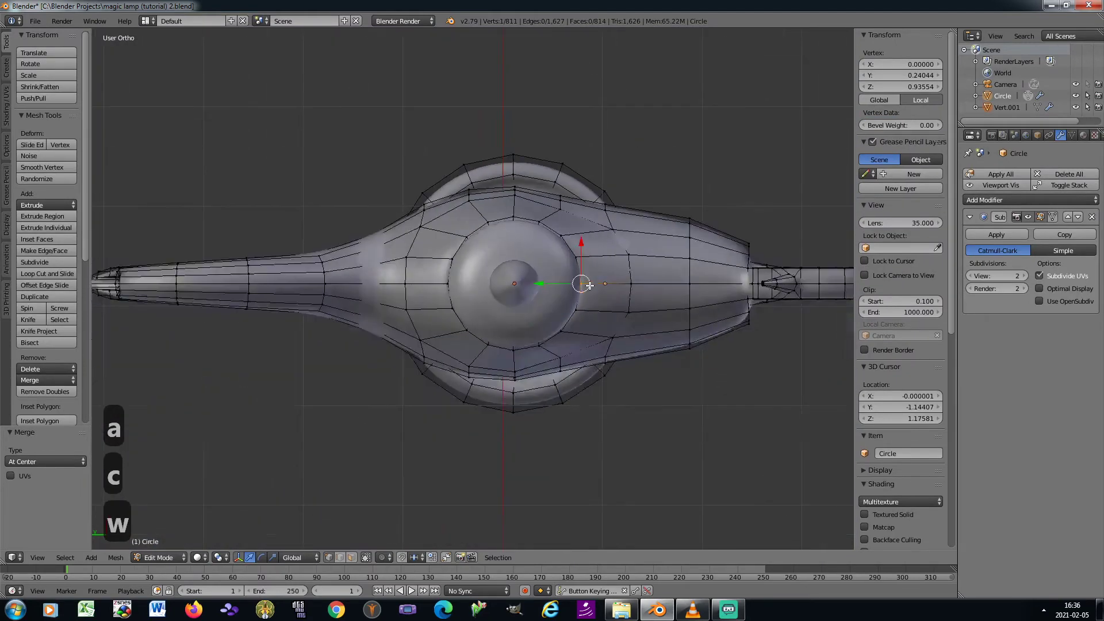
{"action": "key", "text": "KP_2"}
{"action": "key", "text": "KP_2"}
{"action": "key", "text": "KP_2"}
{"action": "key", "text": "KP_2"}
{"action": "key", "text": "KP_6"}
{"action": "key", "text": "KP_6"}
{"action": "key", "text": "KP_6"}
{"action": "key", "text": "KP_6"}
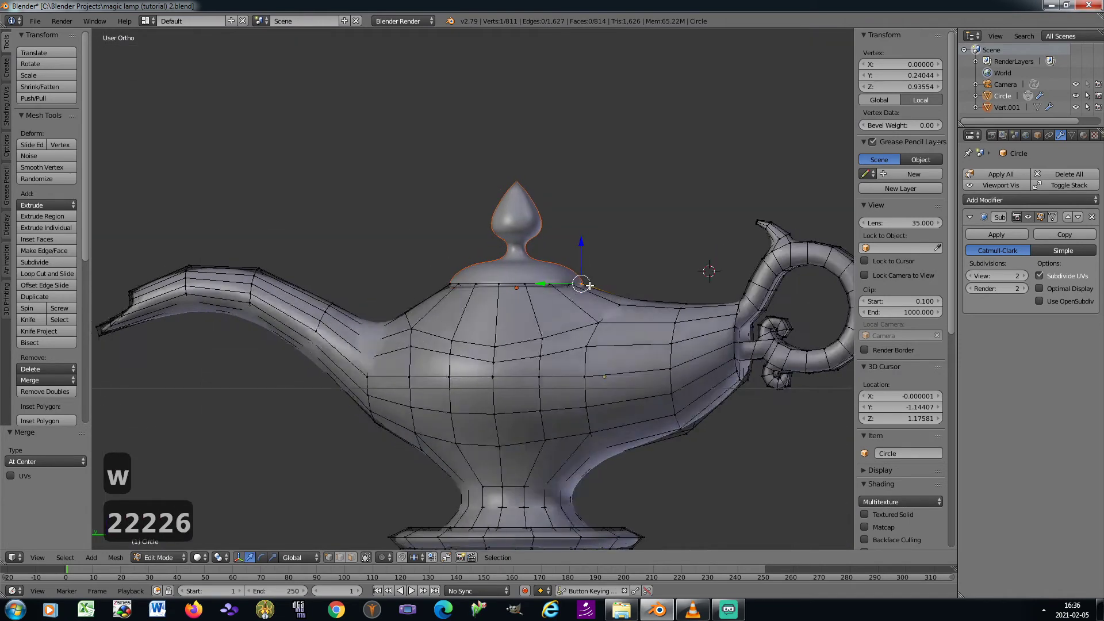
{"action": "scroll", "coordinate": [525, 315], "scroll_direction": "up", "scroll_amount": 7}
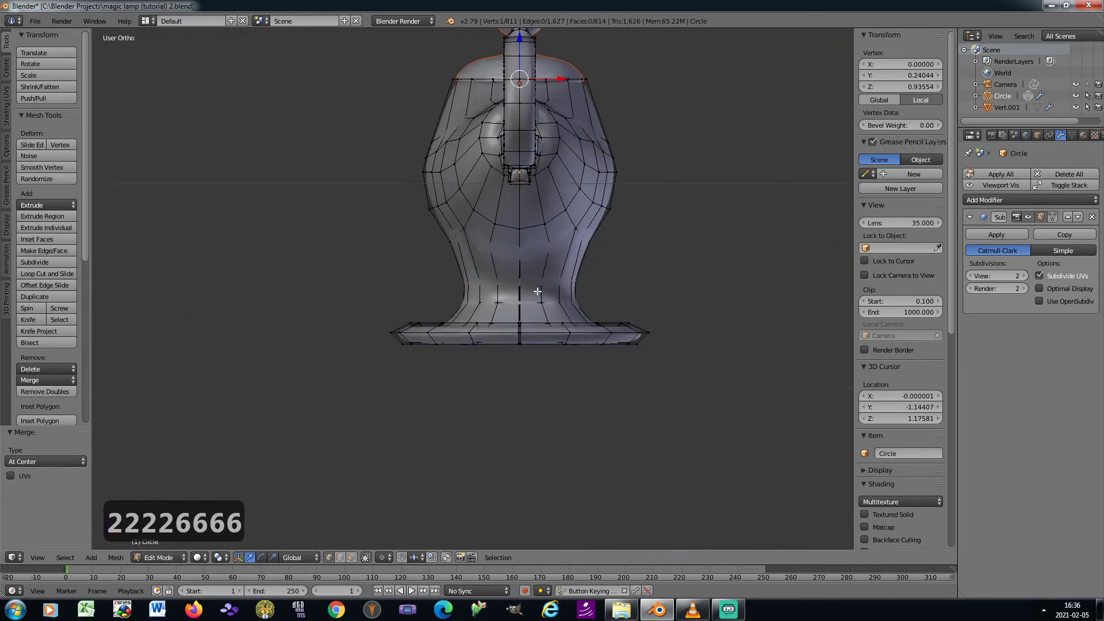
{"action": "scroll", "coordinate": [526, 316], "scroll_direction": "up", "scroll_amount": 1}
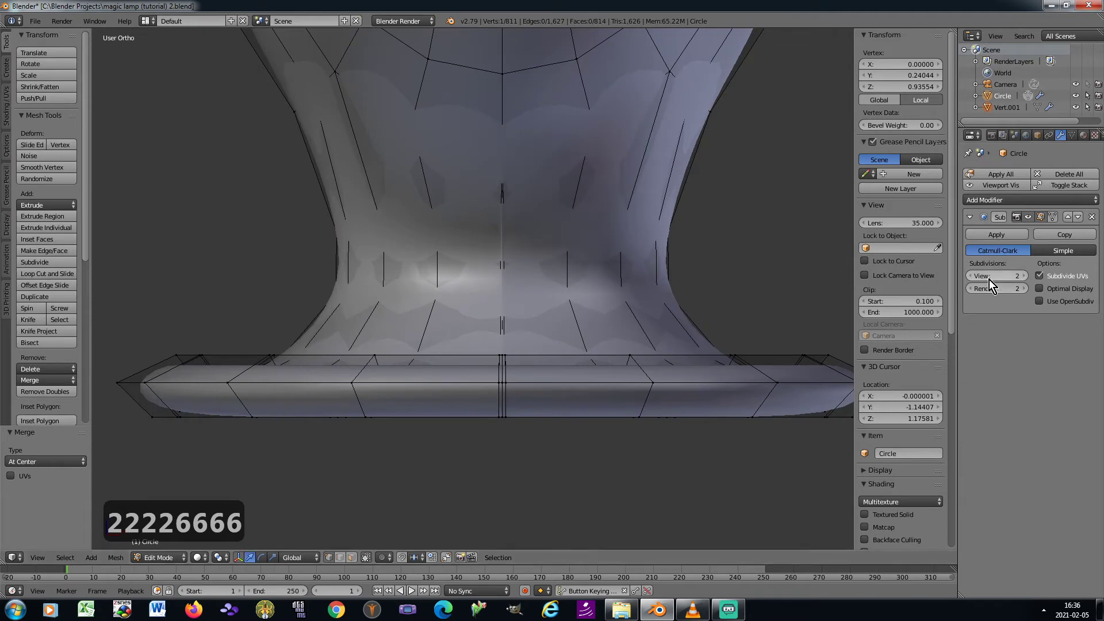
Set the viewport subdivision level to 0 and merge at center the doubled centre-line vertices on the neck's upper edge loop
{"action": "left_click", "coordinate": [970, 275]}
{"action": "left_click", "coordinate": [969, 275]}
{"action": "key", "text": "a"}
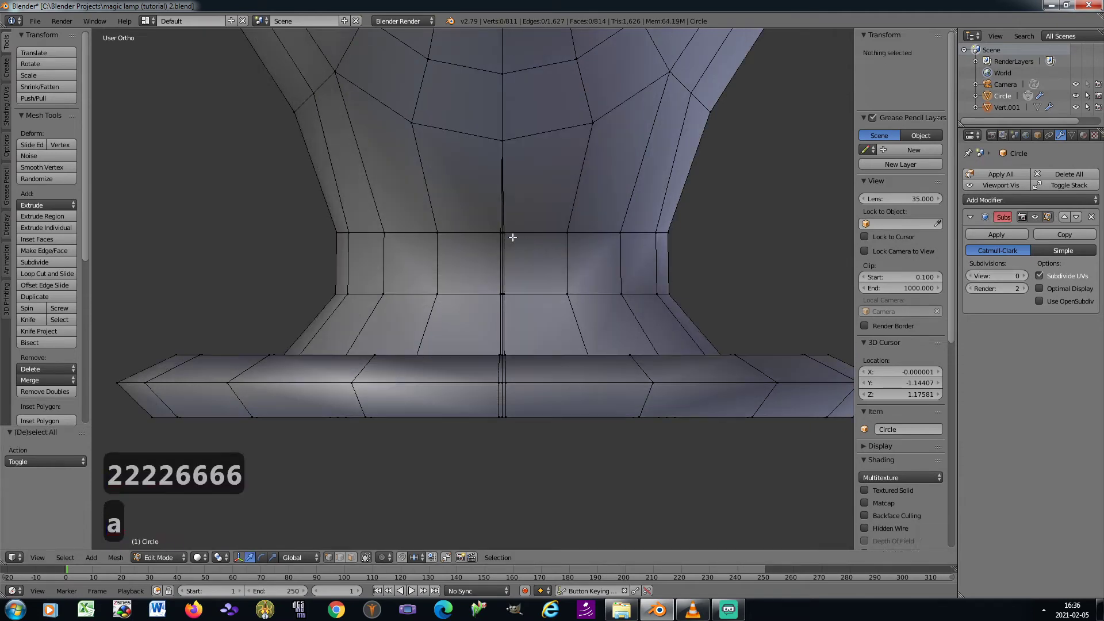
{"action": "key", "text": "c"}
{"action": "left_click", "coordinate": [504, 233]}
{"action": "key", "text": "w"}
{"action": "left_click", "coordinate": [564, 191]}
{"action": "left_click", "coordinate": [563, 191]}
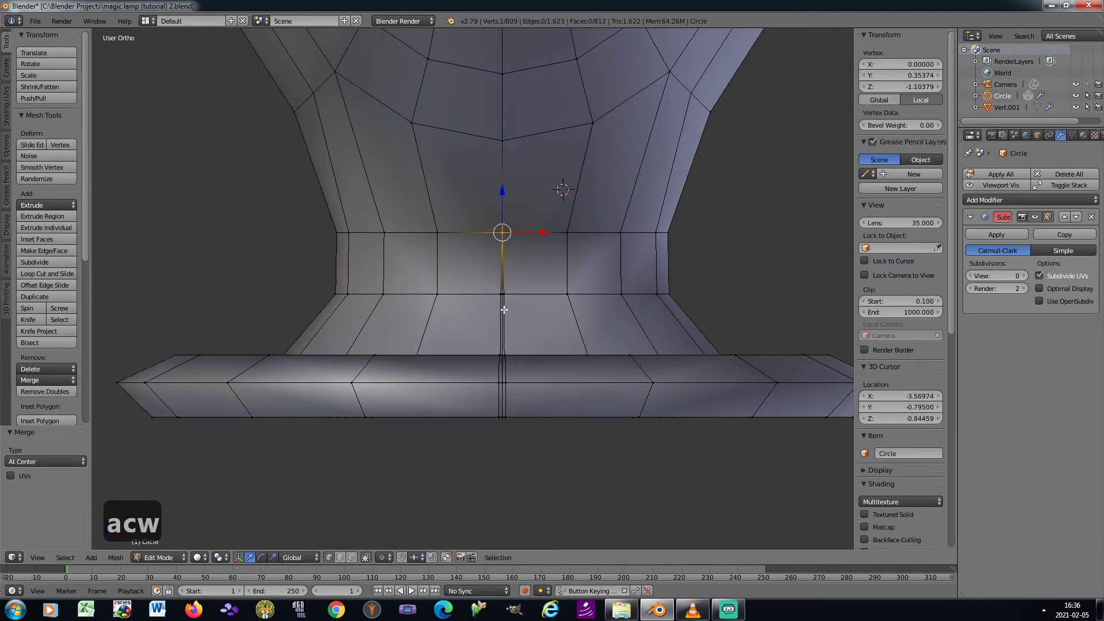
Merge at center the doubled centre-line vertices on the neck's lower edge loop
{"action": "key", "text": "a"}
{"action": "key", "text": "c"}
{"action": "left_click", "coordinate": [502, 295]}
{"action": "key", "text": "w"}
{"action": "left_click", "coordinate": [545, 281]}
{"action": "left_click", "coordinate": [545, 281]}
Merge at center the doubled centre-line vertices on the loop where the neck's flare meets the base
{"action": "key", "text": "KP_8"}
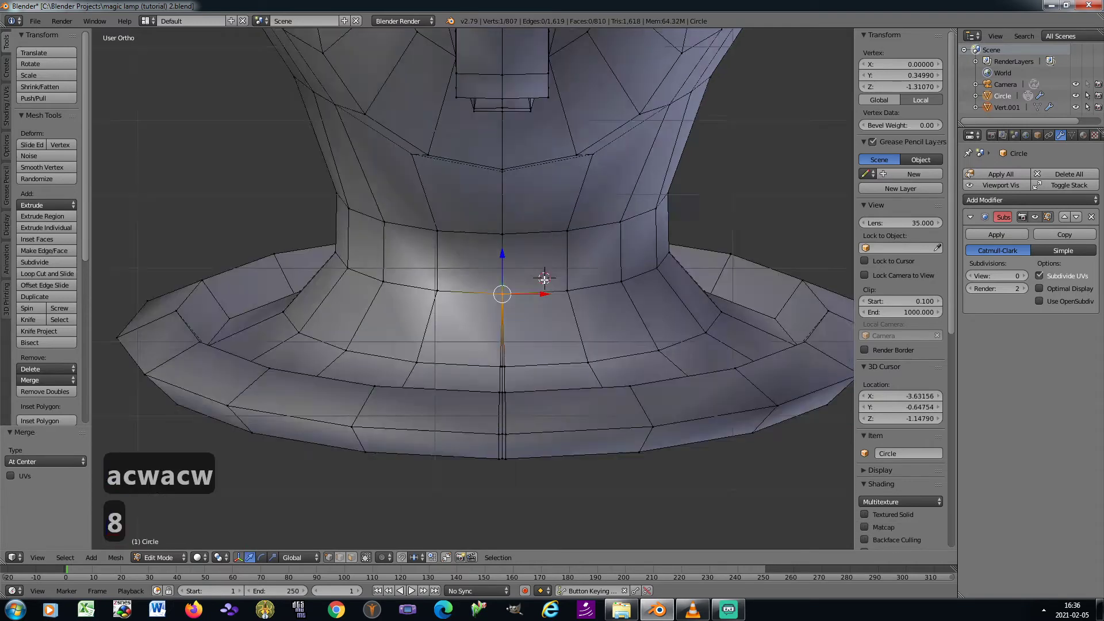
{"action": "key", "text": "a"}
{"action": "key", "text": "c"}
{"action": "left_click", "coordinate": [503, 377]}
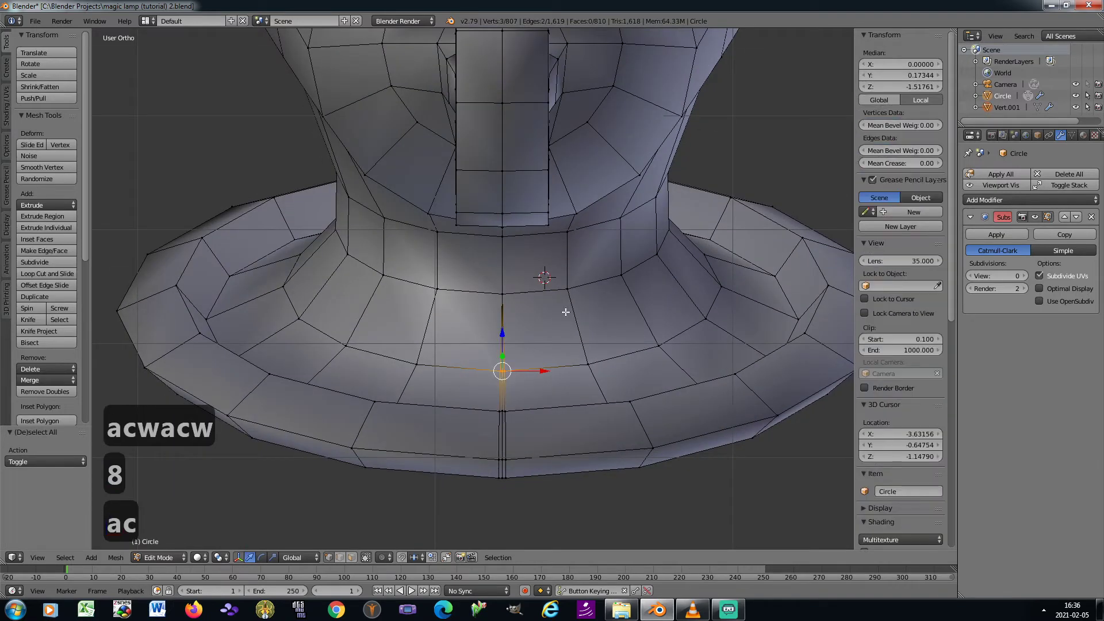
{"action": "key", "text": "w"}
{"action": "left_click", "coordinate": [567, 316]}
{"action": "left_click", "coordinate": [568, 316]}
Merge at center the doubled centre-line vertices on the base's outermost rim, on the handle side
{"action": "key", "text": "a"}
{"action": "key", "text": "c"}
{"action": "left_click", "coordinate": [509, 458]}
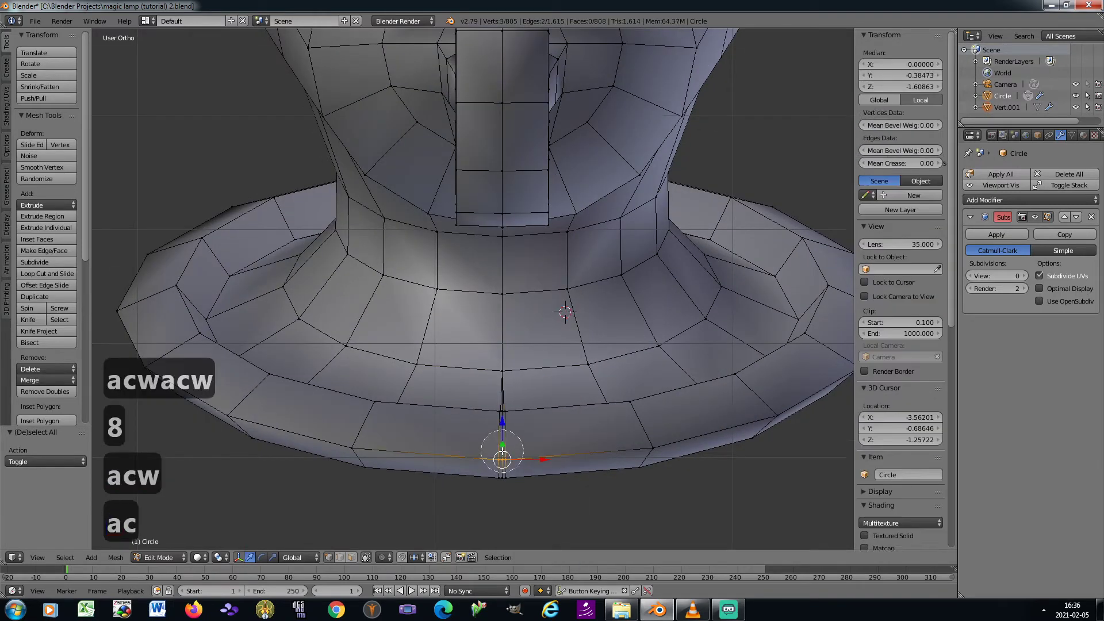
{"action": "key", "text": "w"}
{"action": "left_click", "coordinate": [525, 343]}
{"action": "left_click", "coordinate": [526, 343]}
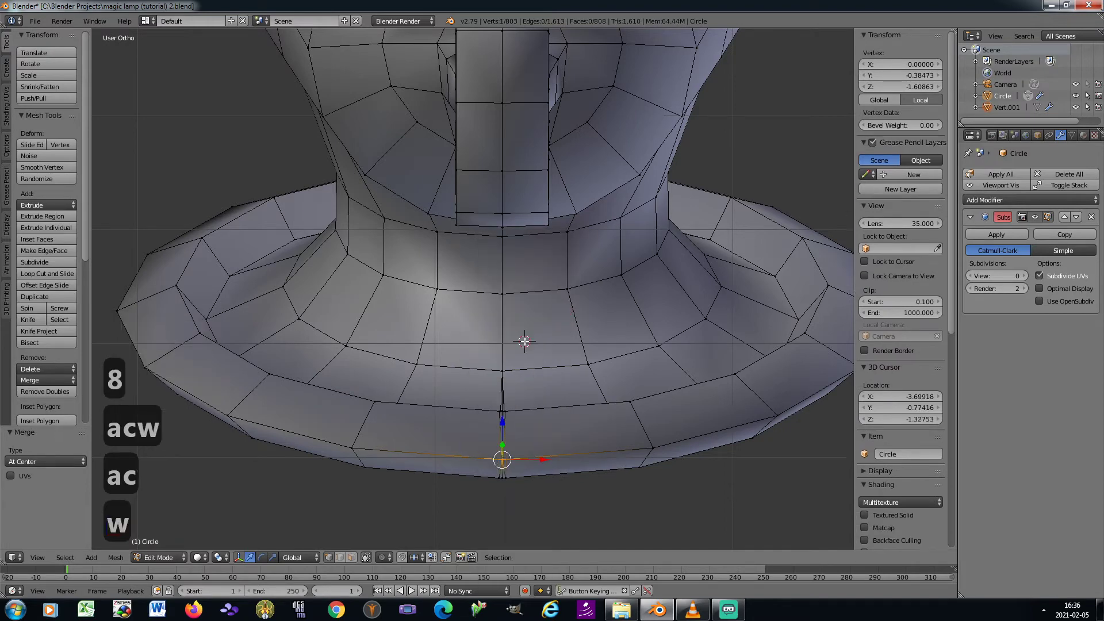
Merge at center the doubled centre-line vertices on the base's bottom edge, on the handle side
{"action": "key", "text": "a"}
{"action": "key", "text": "c"}
{"action": "key", "text": "w"}
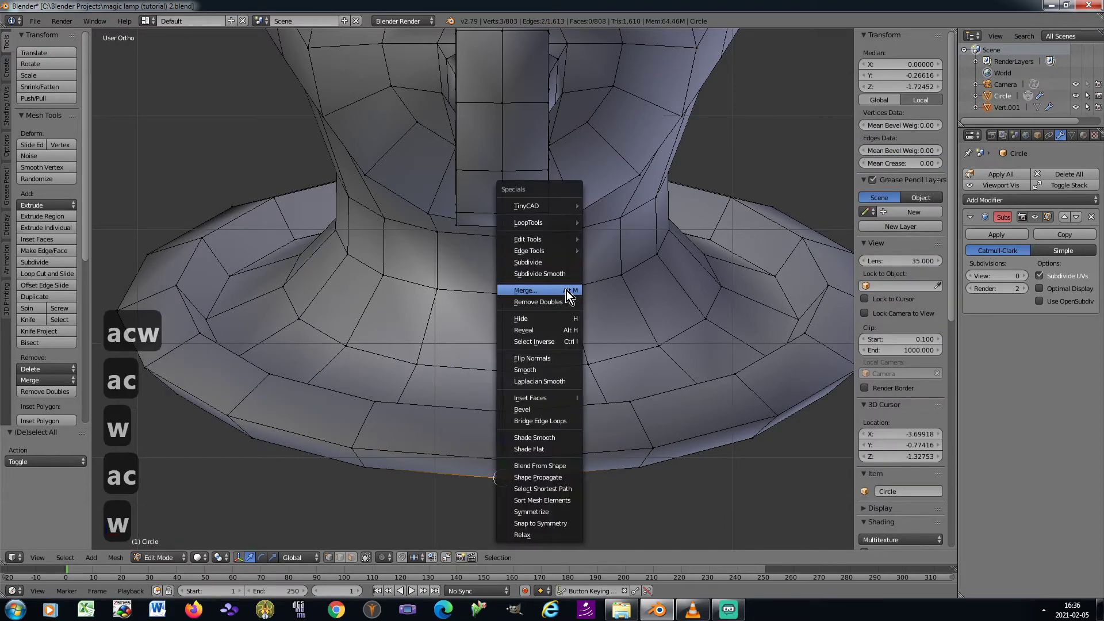
{"action": "left_click", "coordinate": [568, 291]}
{"action": "left_click", "coordinate": [567, 291]}
Merge at center the doubled centre-line vertices on the base's raised top rim, on the handle side
{"action": "key", "text": "KP_6"}
{"action": "key", "text": "KP_6"}
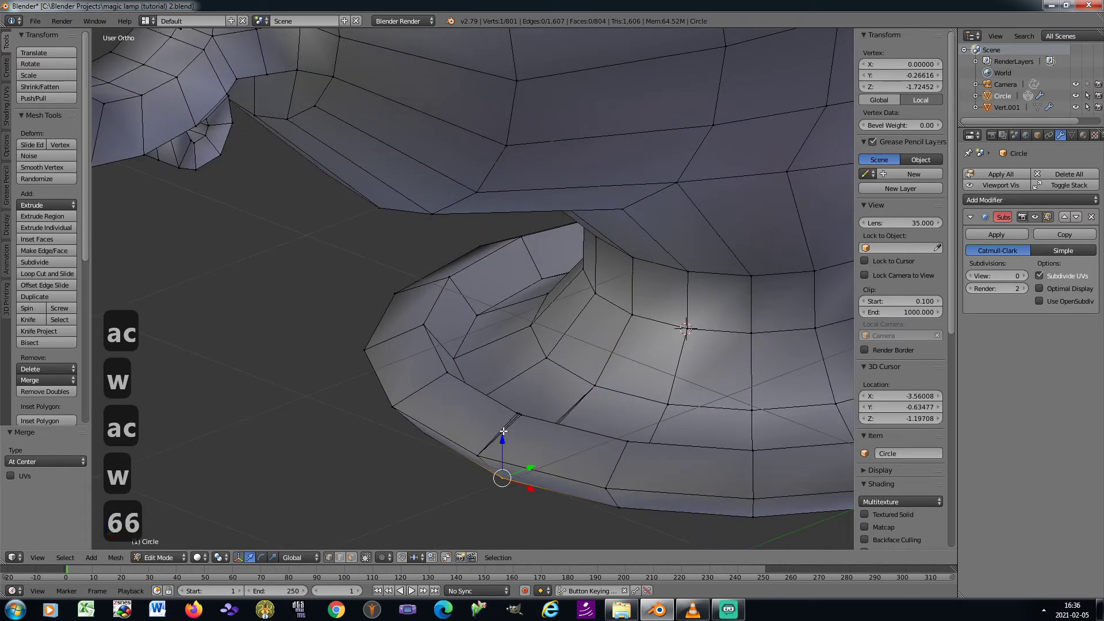
{"action": "scroll", "coordinate": [507, 431], "scroll_direction": "up", "scroll_amount": 4}
{"action": "right_click", "coordinate": [534, 398], "text": "shift"}
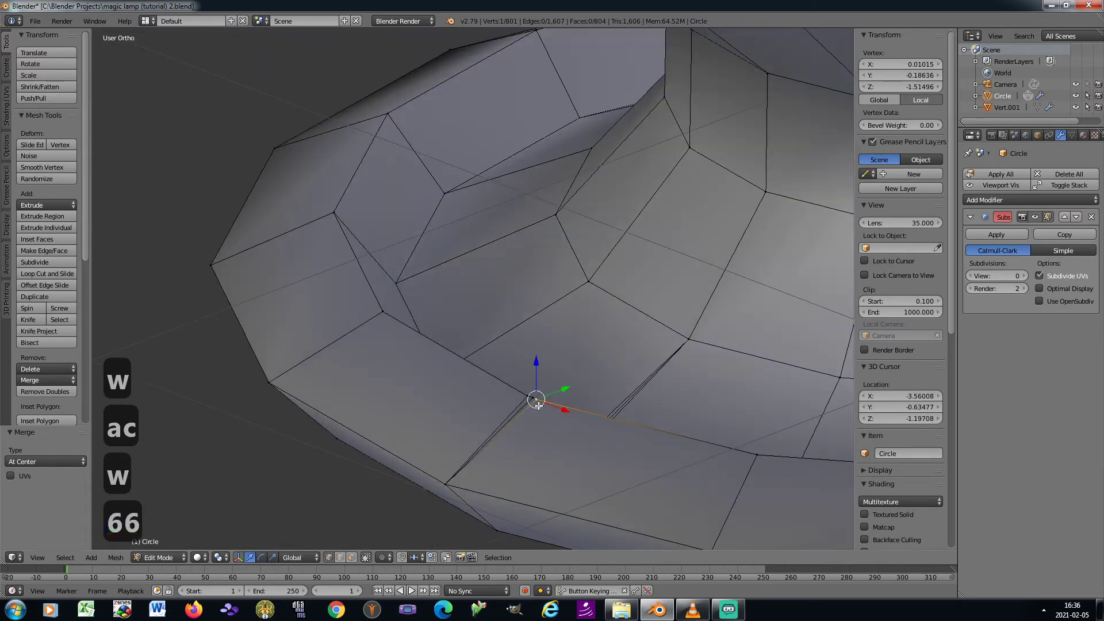
{"action": "key", "text": "w"}
{"action": "left_click", "coordinate": [552, 347]}
{"action": "left_click", "coordinate": [544, 340]}
{"action": "left_click", "coordinate": [543, 338]}
Merge at center the doubled centre-line vertices in the groove inside the base's rim and clear the selection
{"action": "key", "text": "KP_6"}
{"action": "key", "text": "KP_6"}
{"action": "key", "text": "KP_6"}
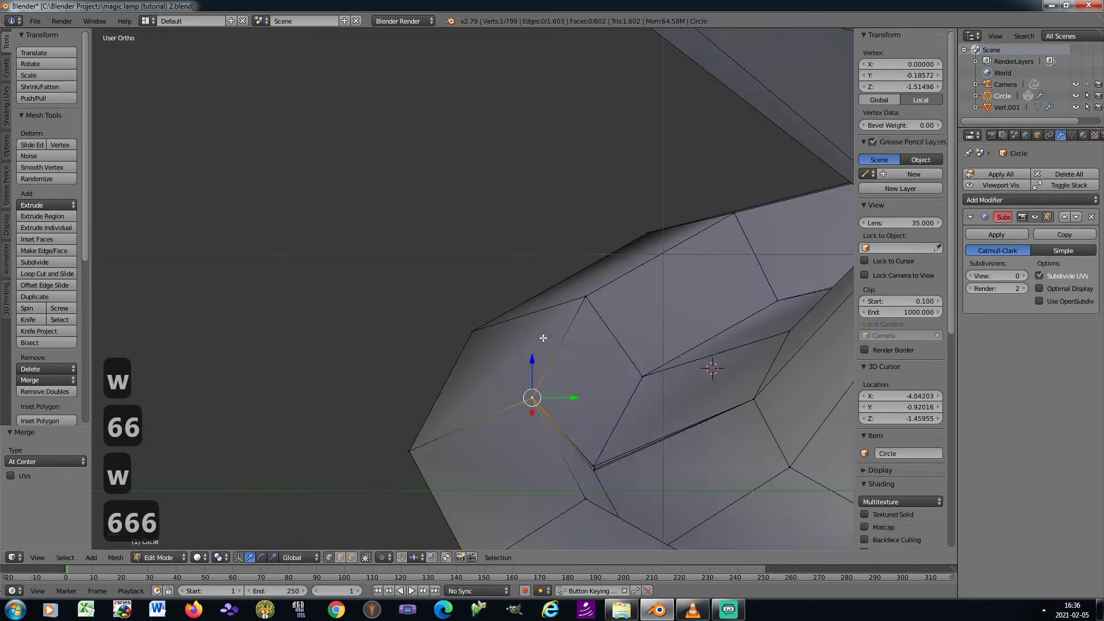
{"action": "key", "text": "a"}
{"action": "key", "text": "c"}
{"action": "left_click", "coordinate": [592, 479]}
{"action": "key", "text": "w"}
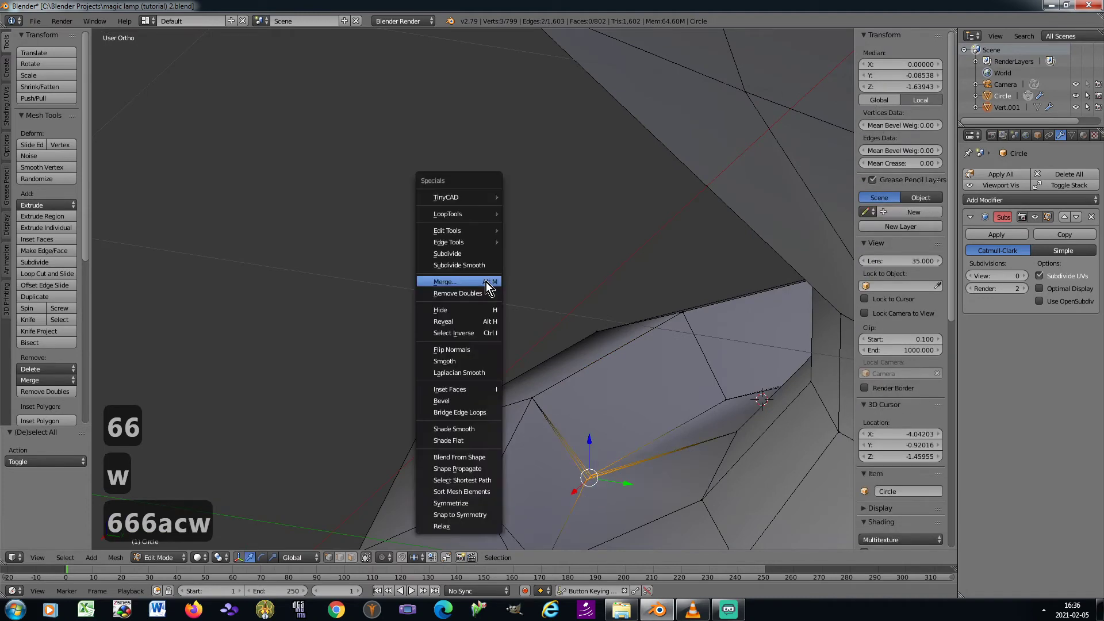
{"action": "left_click", "coordinate": [493, 286]}
{"action": "left_click", "coordinate": [483, 279]}
{"action": "key", "text": "a"}
Set the body's viewport subdivision level to 2 and leave Edit Mode, viewing the lamp from the spout side
{"action": "scroll", "coordinate": [473, 322], "scroll_direction": "down", "scroll_amount": 3}
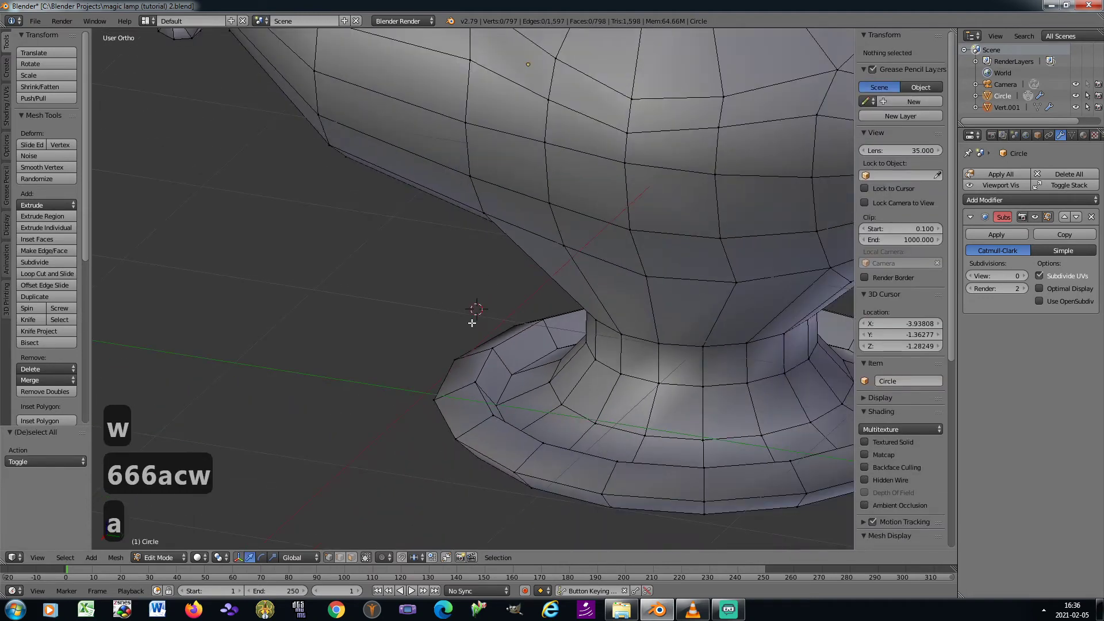
{"action": "key", "text": "KP_6"}
{"action": "key", "text": "KP_6"}
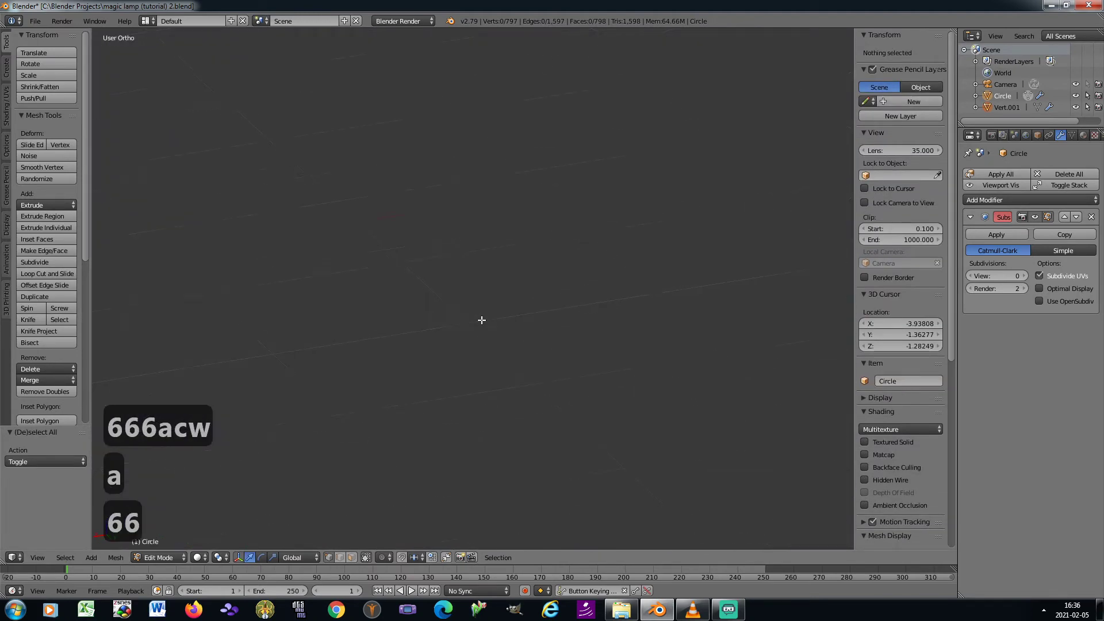
{"action": "scroll", "coordinate": [482, 320], "scroll_direction": "down", "scroll_amount": 6}
{"action": "middle_click_drag", "start_coordinate": [330, 335], "coordinate": [478, 323], "text": "shift"}
{"action": "scroll", "coordinate": [498, 286], "scroll_direction": "up", "scroll_amount": 5}
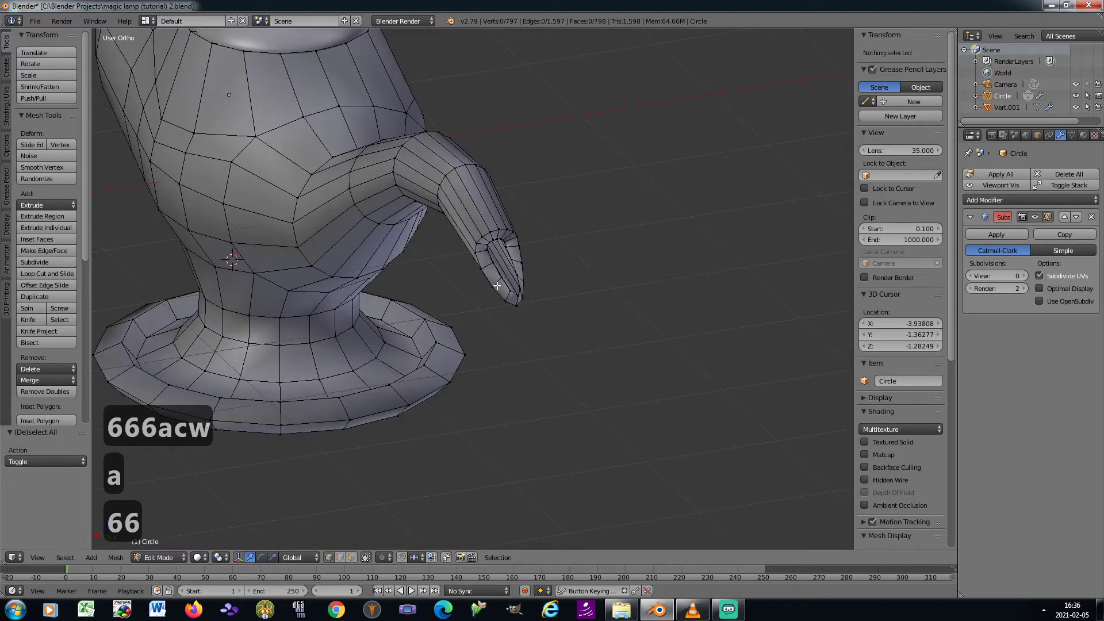
{"action": "left_click", "coordinate": [1023, 276]}
{"action": "left_click", "coordinate": [1024, 276]}
{"action": "key", "text": "Tab"}
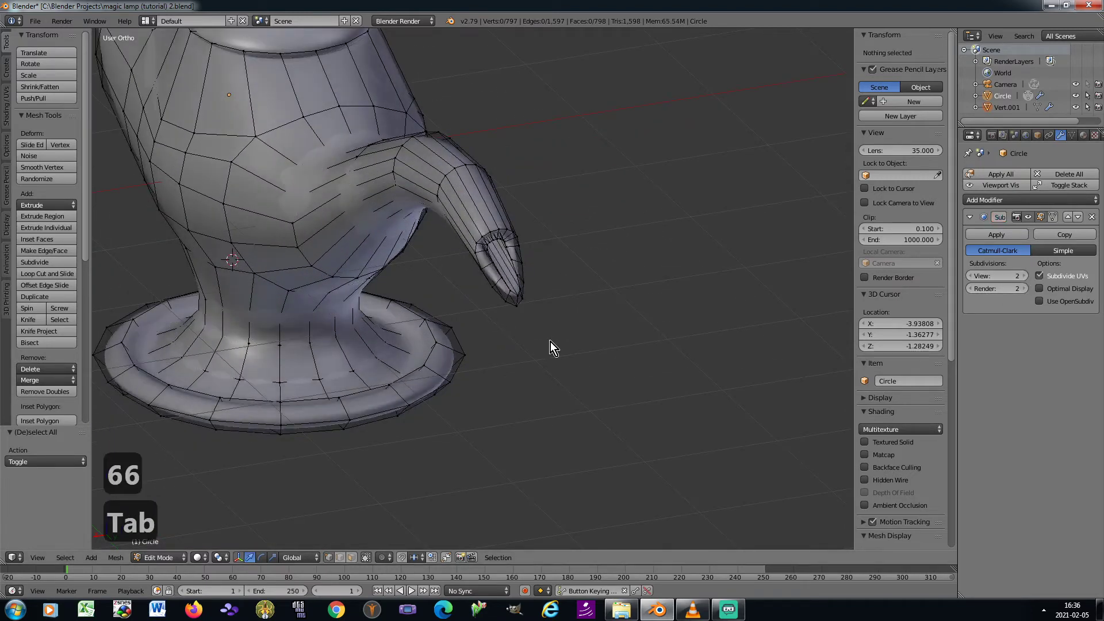
Examine the smoothed lamp from the handle side and from above, checking the handle's thickness
{"action": "key", "text": "KP_6"}
{"action": "key", "text": "KP_6"}
{"action": "key", "text": "KP_6"}
{"action": "key", "text": "KP_6"}
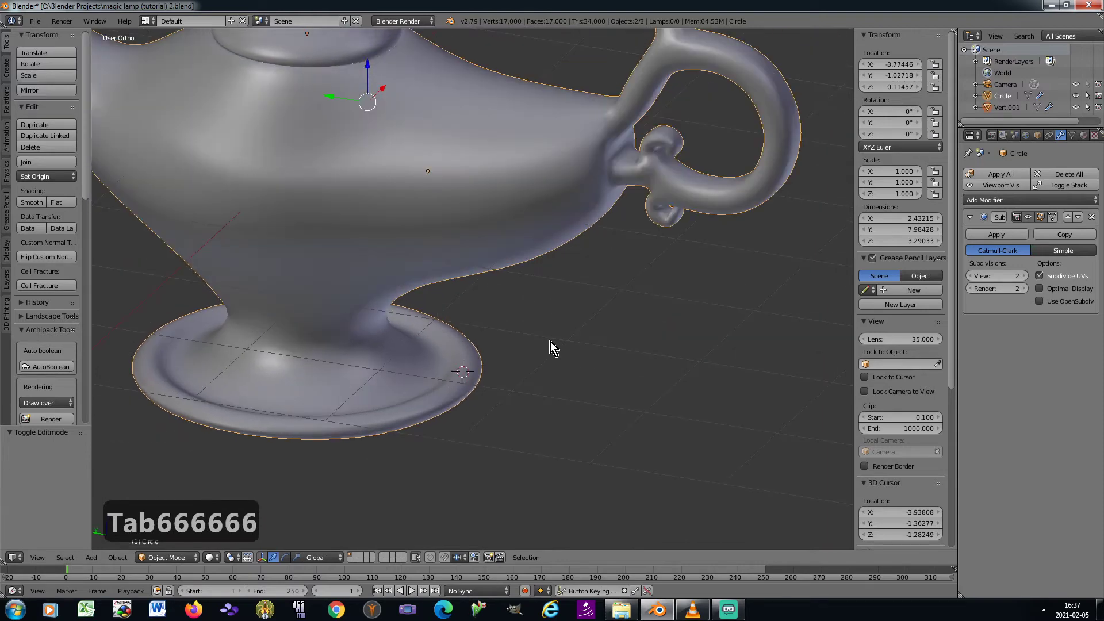
{"action": "key", "text": "KP_4"}
{"action": "key", "text": "KP_8"}
{"action": "key", "text": "KP_8"}
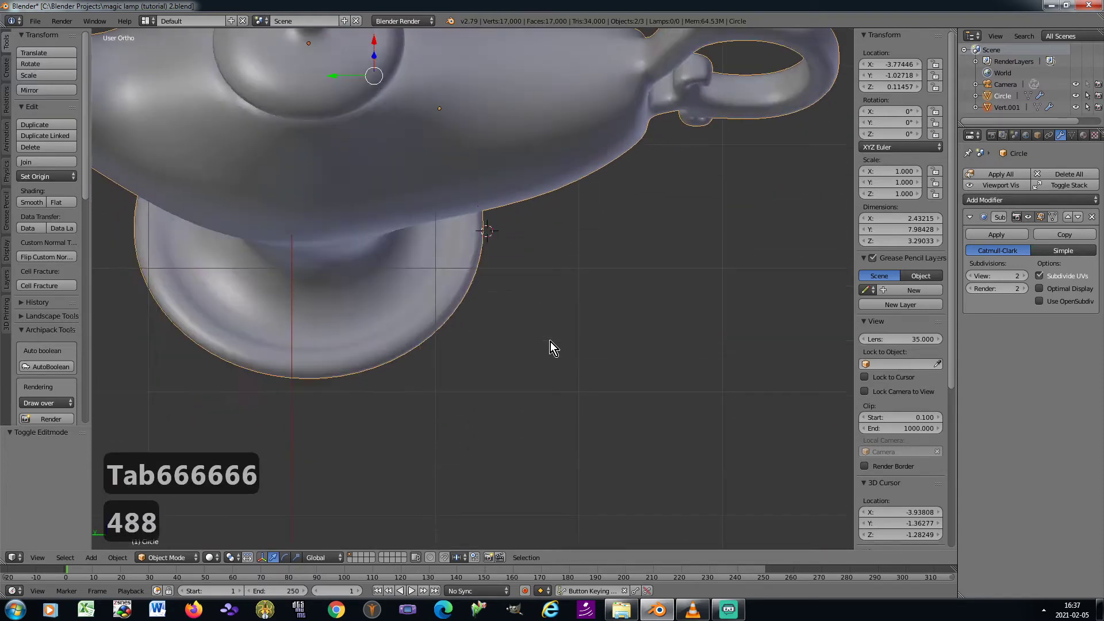
{"action": "key", "text": "KP_8"}
{"action": "scroll", "coordinate": [667, 242], "scroll_direction": "up", "scroll_amount": 3}
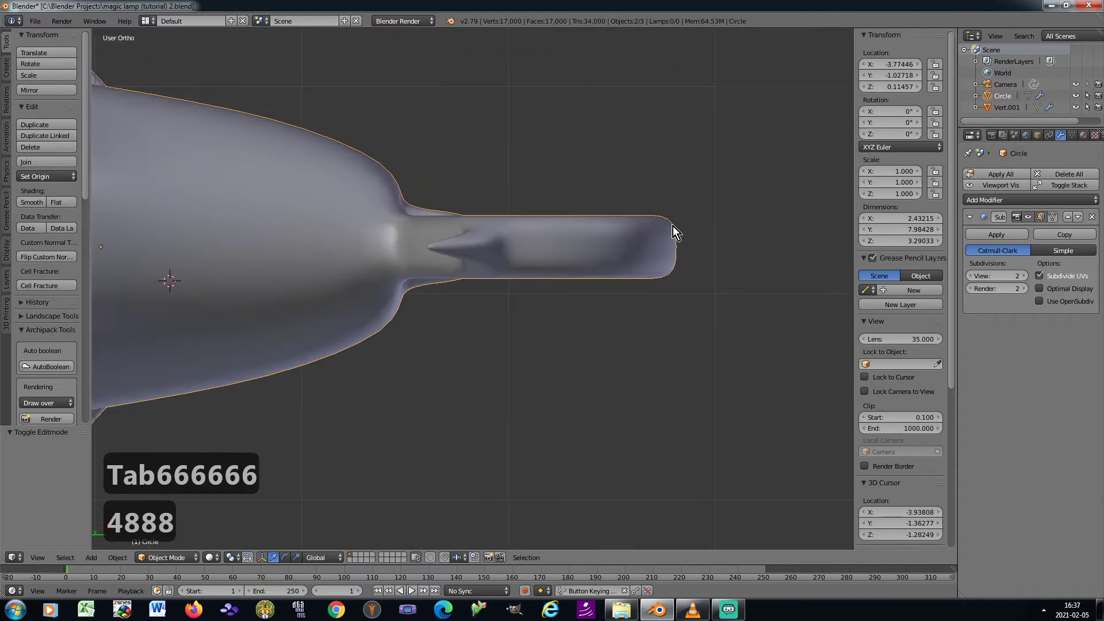
In Edit Mode, circle-select the outermost section of the handle ring through the mesh, with selection no longer limited to visible geometry
{"action": "key", "text": "Tab"}
{"action": "key", "text": "KP_2"}
{"action": "key", "text": "KP_2"}
{"action": "key", "text": "KP_2"}
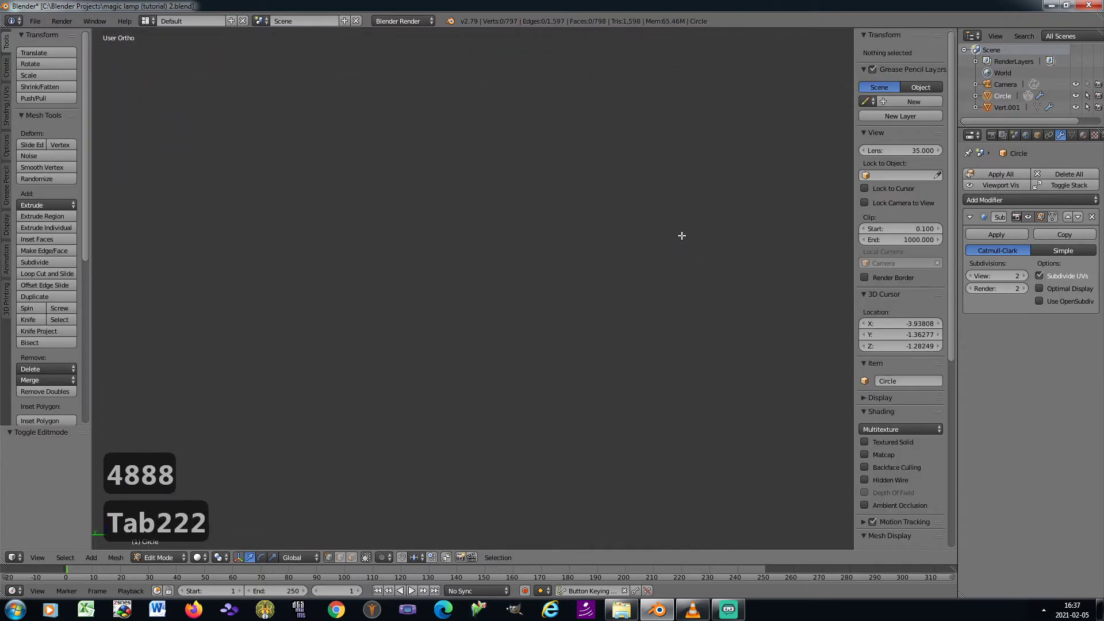
{"action": "scroll", "coordinate": [644, 248], "scroll_direction": "down", "scroll_amount": 4}
{"action": "middle_click_drag", "start_coordinate": [549, 132], "coordinate": [520, 348], "text": "shift"}
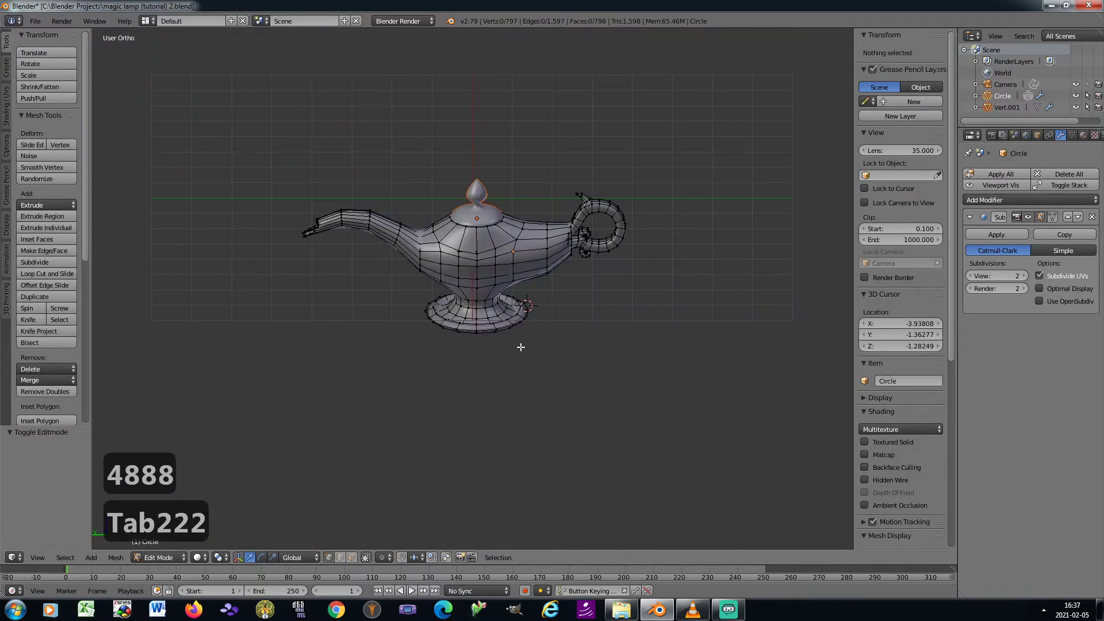
{"action": "key", "text": "KP_3"}
{"action": "scroll", "coordinate": [303, 204], "scroll_direction": "up", "scroll_amount": 4}
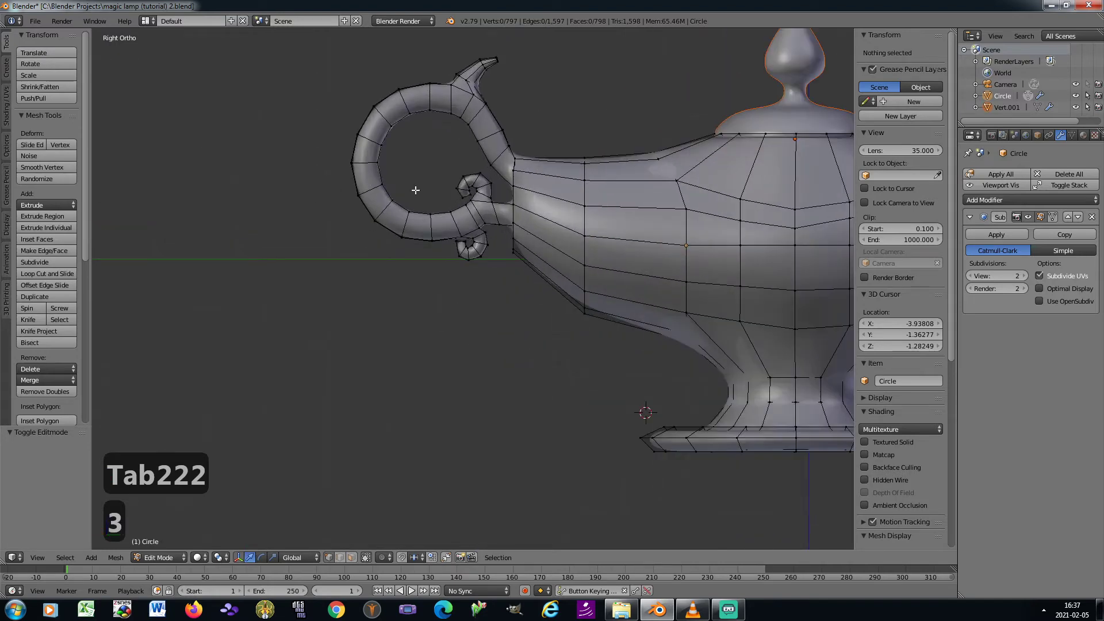
{"action": "key", "text": "Tab"}
{"action": "key", "text": "Tab"}
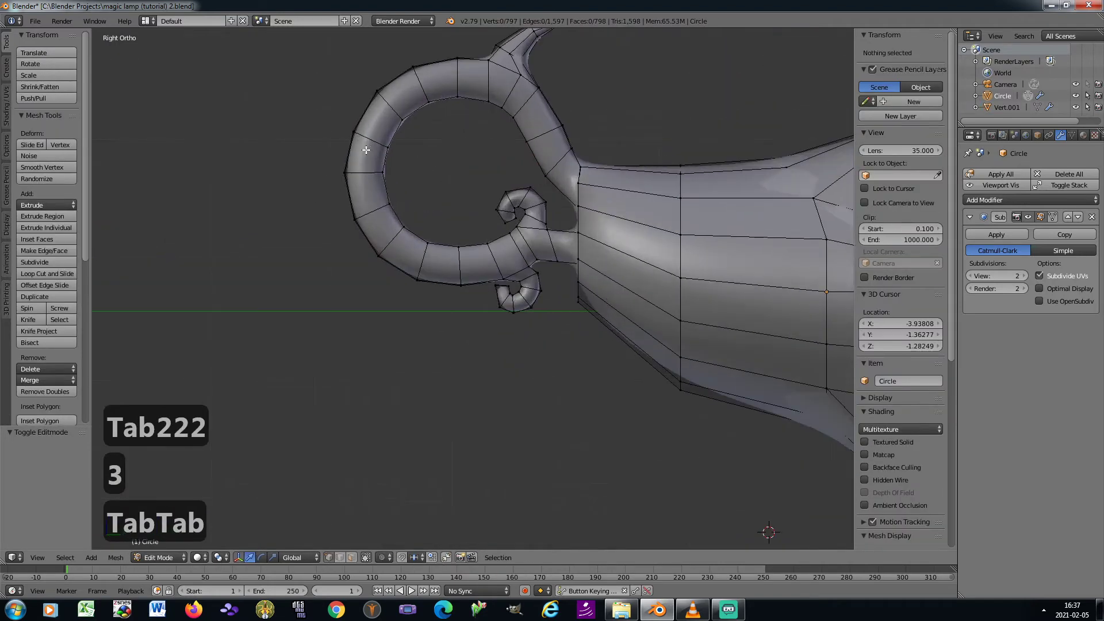
{"action": "key", "text": "c"}
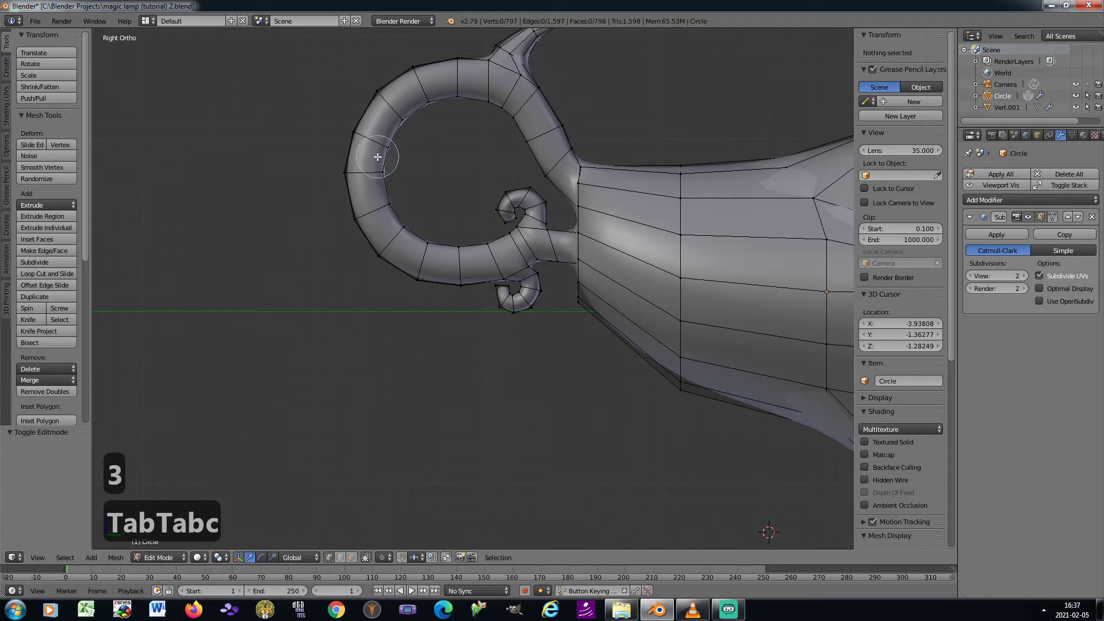
{"action": "left_click_drag", "start_coordinate": [372, 154], "coordinate": [352, 150]}
{"action": "right_click", "coordinate": [348, 158]}
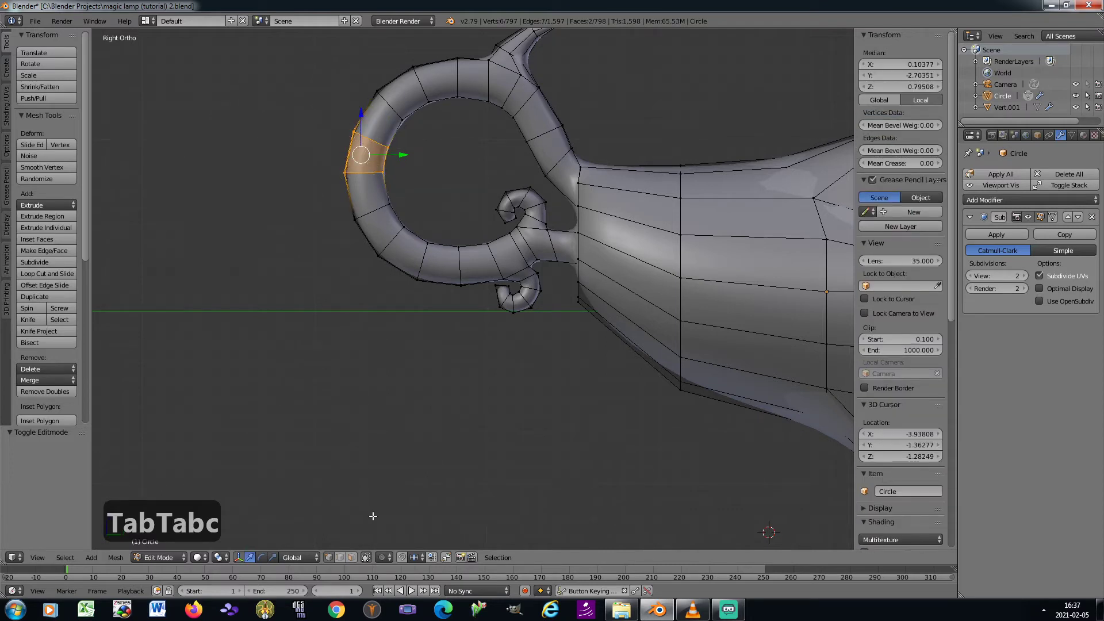
{"action": "left_click", "coordinate": [367, 558]}
{"action": "key", "text": "c"}
{"action": "scroll", "coordinate": [373, 160], "scroll_direction": "down", "scroll_amount": 5}
{"action": "left_click_drag", "start_coordinate": [373, 160], "coordinate": [365, 161]}
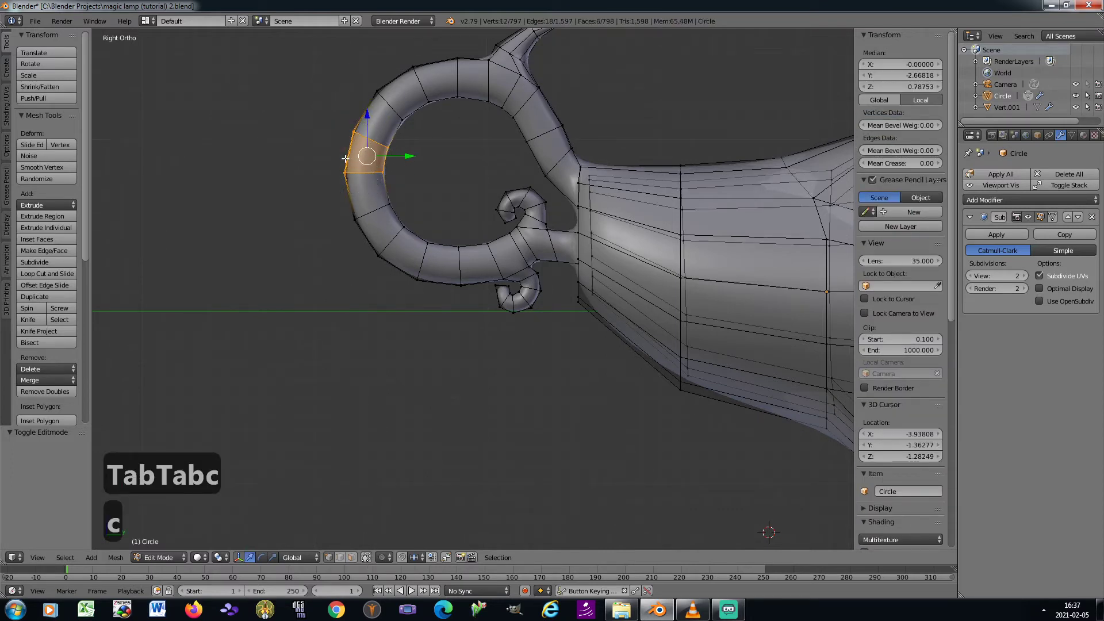
{"action": "right_click", "coordinate": [365, 161]}
Enable proportional editing and scale the selected handle section along X to about 0.7, with smooth falloff and a proportional size of about 1.8
{"action": "left_click", "coordinate": [384, 557]}
{"action": "left_click", "coordinate": [397, 506]}
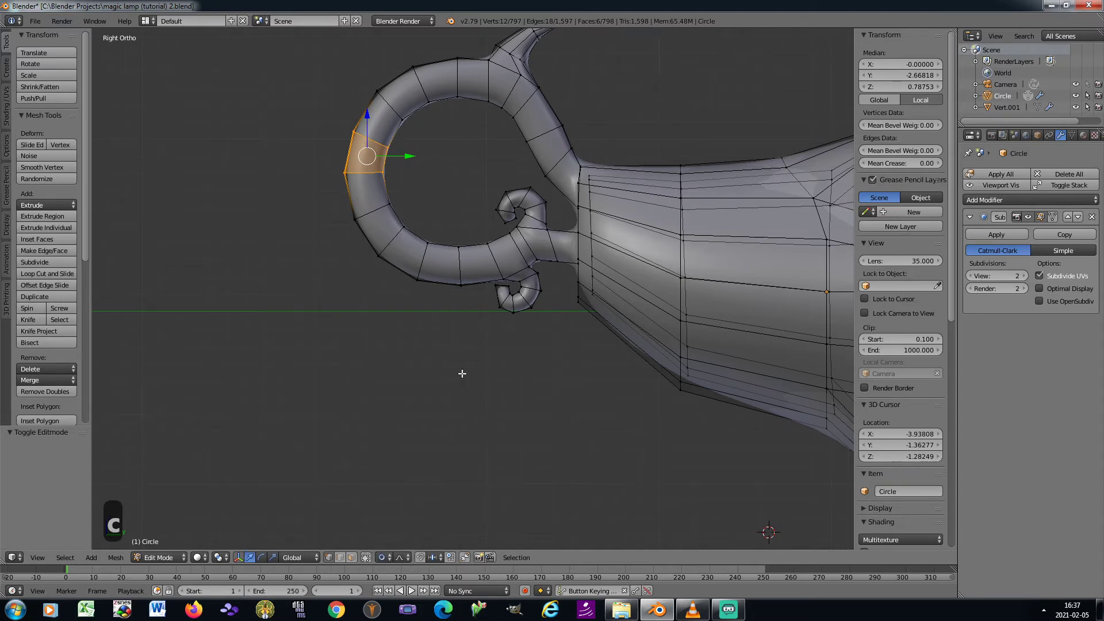
{"action": "key", "text": "KP_8"}
{"action": "key", "text": "KP_4"}
{"action": "key", "text": "KP_4"}
{"action": "middle_click_drag", "start_coordinate": [427, 271], "coordinate": [464, 414], "text": "shift"}
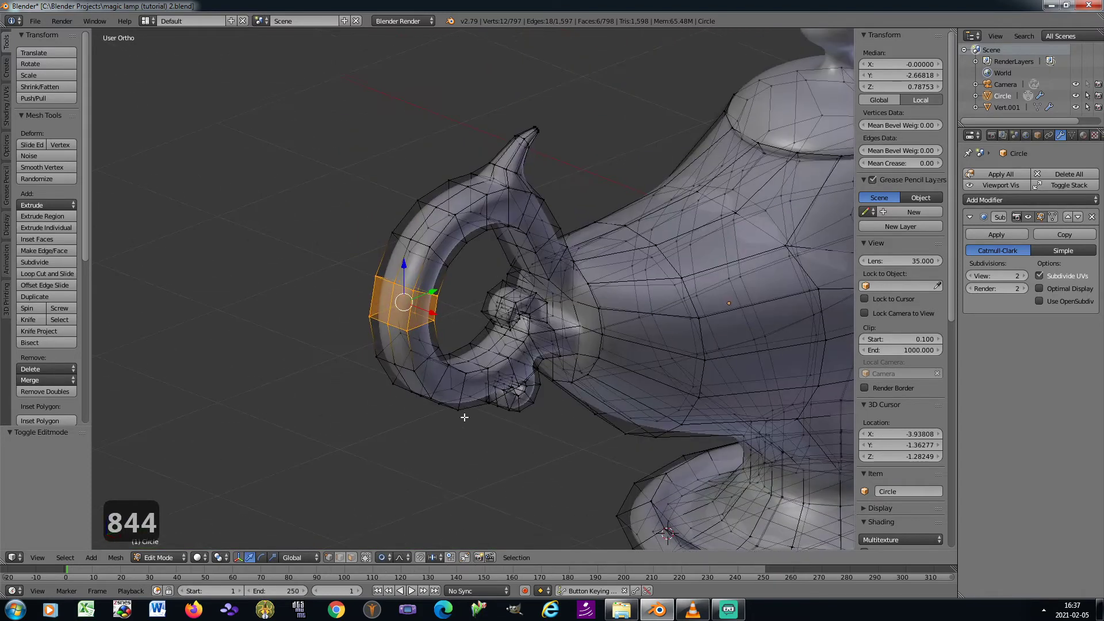
{"action": "key", "text": "s"}
{"action": "key", "text": "x"}
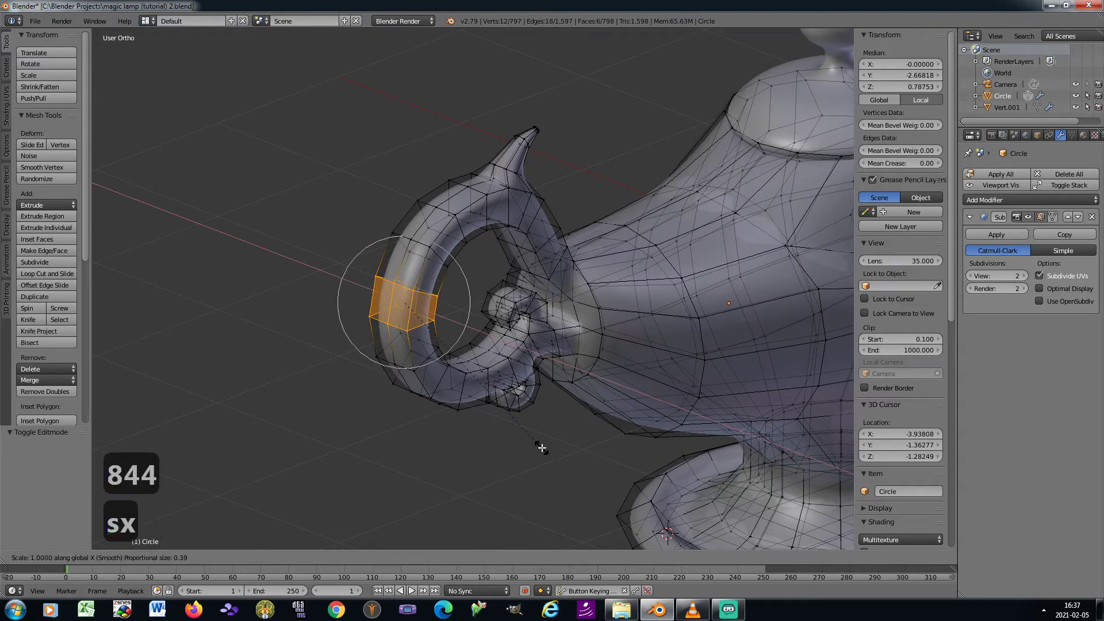
{"action": "scroll", "coordinate": [542, 448], "scroll_direction": "down", "scroll_amount": 8}
{"action": "scroll", "coordinate": [542, 448], "scroll_direction": "down", "scroll_amount": 1}
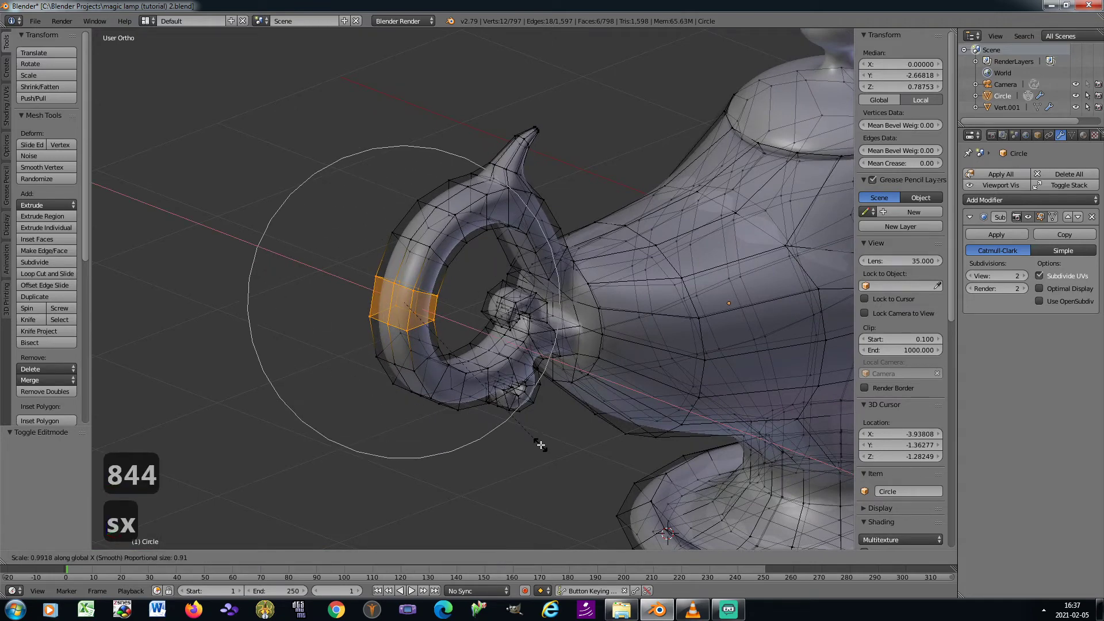
{"action": "scroll", "coordinate": [496, 401], "scroll_direction": "down", "scroll_amount": 6}
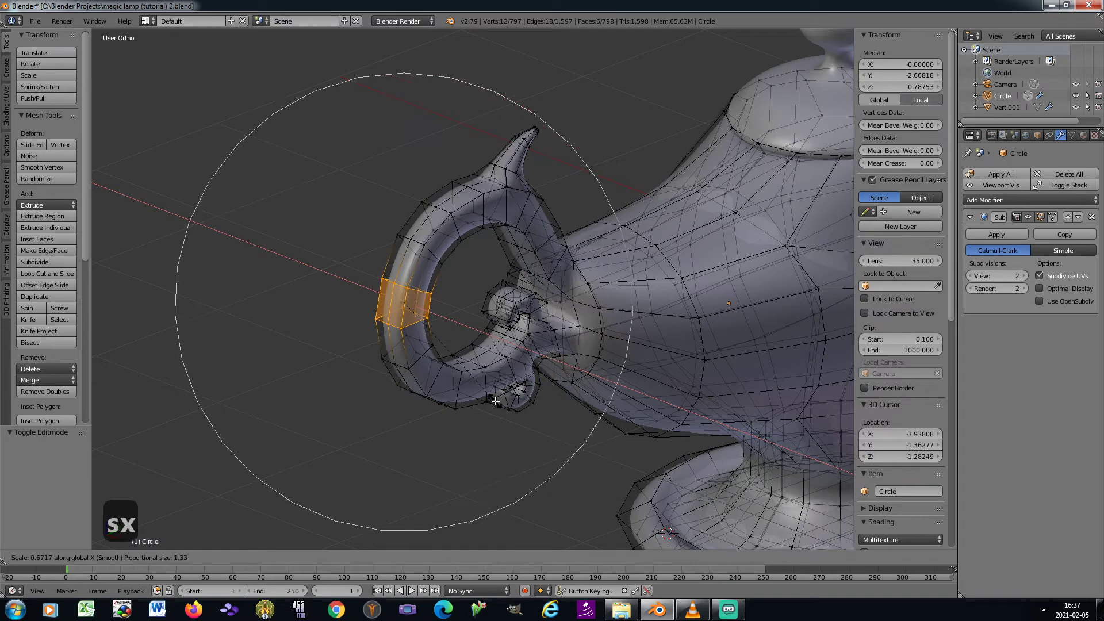
{"action": "scroll", "coordinate": [495, 400], "scroll_direction": "down", "scroll_amount": 1}
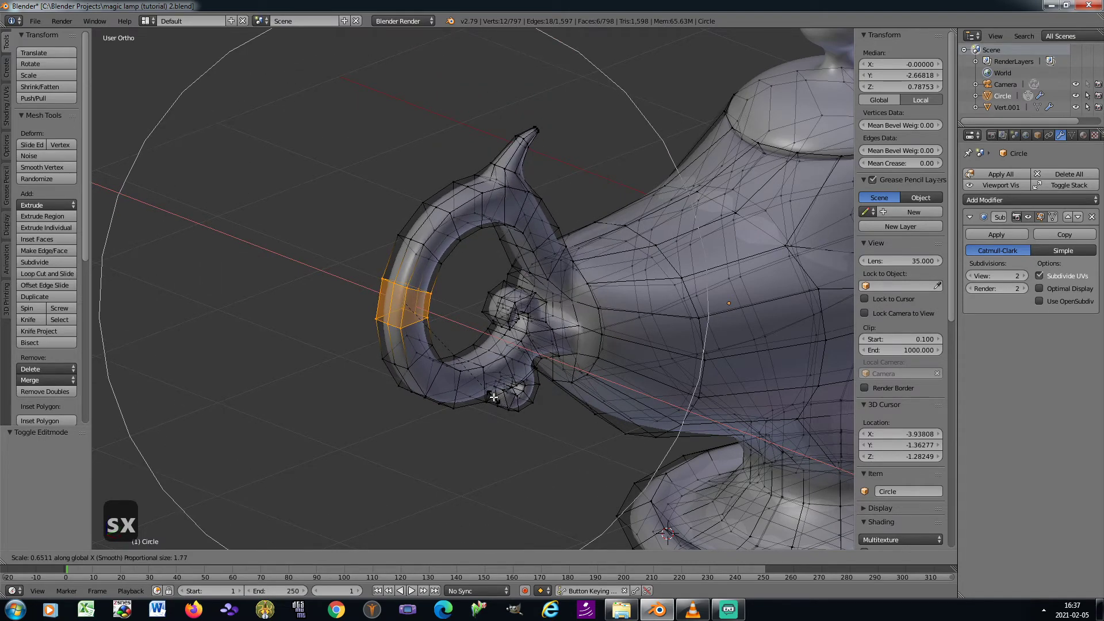
{"action": "scroll", "coordinate": [498, 406], "scroll_direction": "down", "scroll_amount": 1}
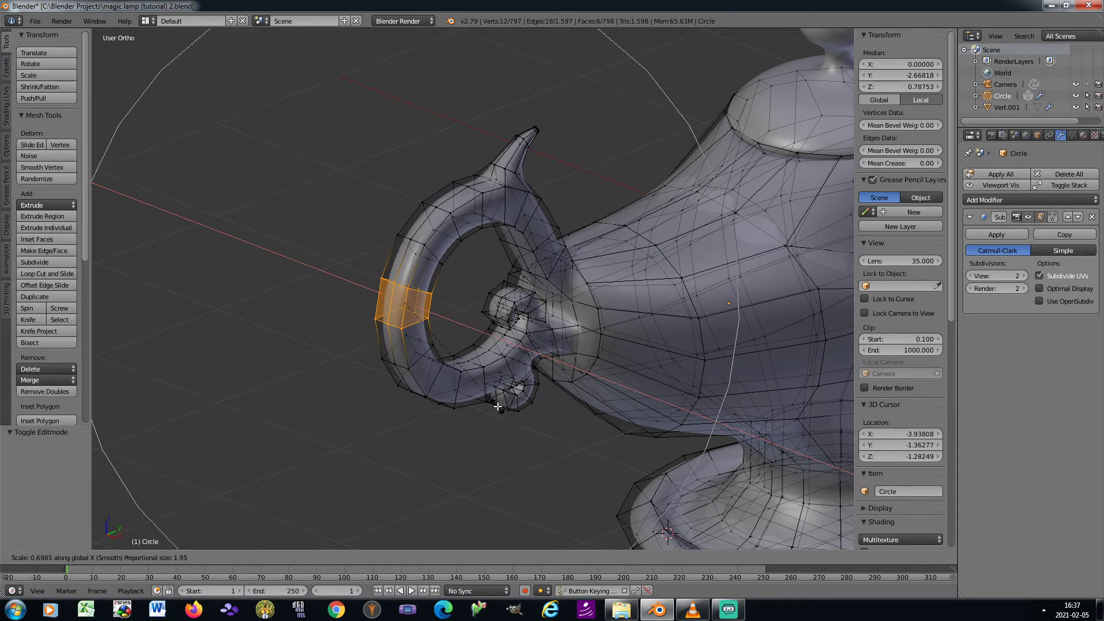
{"action": "scroll", "coordinate": [498, 407], "scroll_direction": "up", "scroll_amount": 1}
{"action": "left_click", "coordinate": [496, 399]}
Leave Edit Mode, clear the selection and inspect the thinned handle through the camera view
{"action": "key", "text": "Tab"}
{"action": "scroll", "coordinate": [495, 399], "scroll_direction": "down", "scroll_amount": 4}
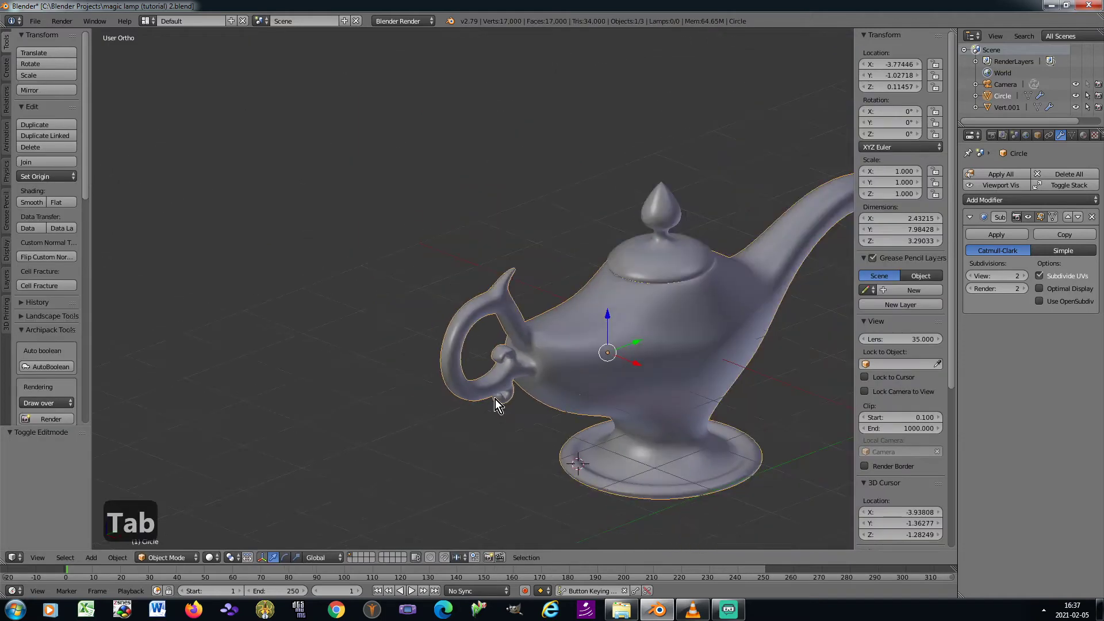
{"action": "key", "text": "a"}
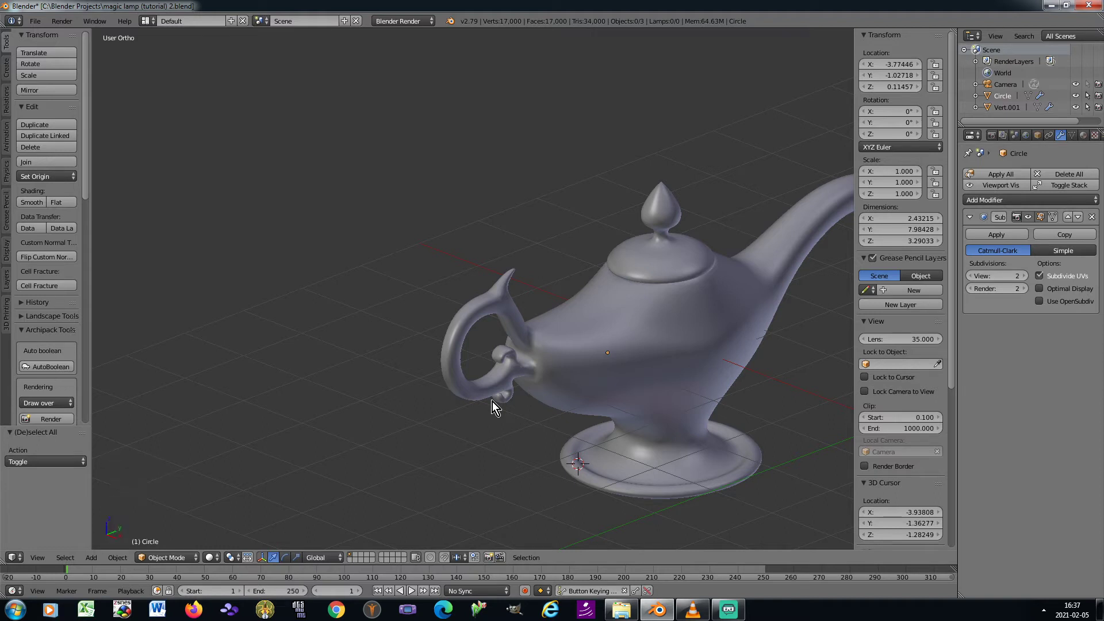
{"action": "key", "text": "KP_6"}
{"action": "key", "text": "KP_6"}
{"action": "key", "text": "KP_0"}
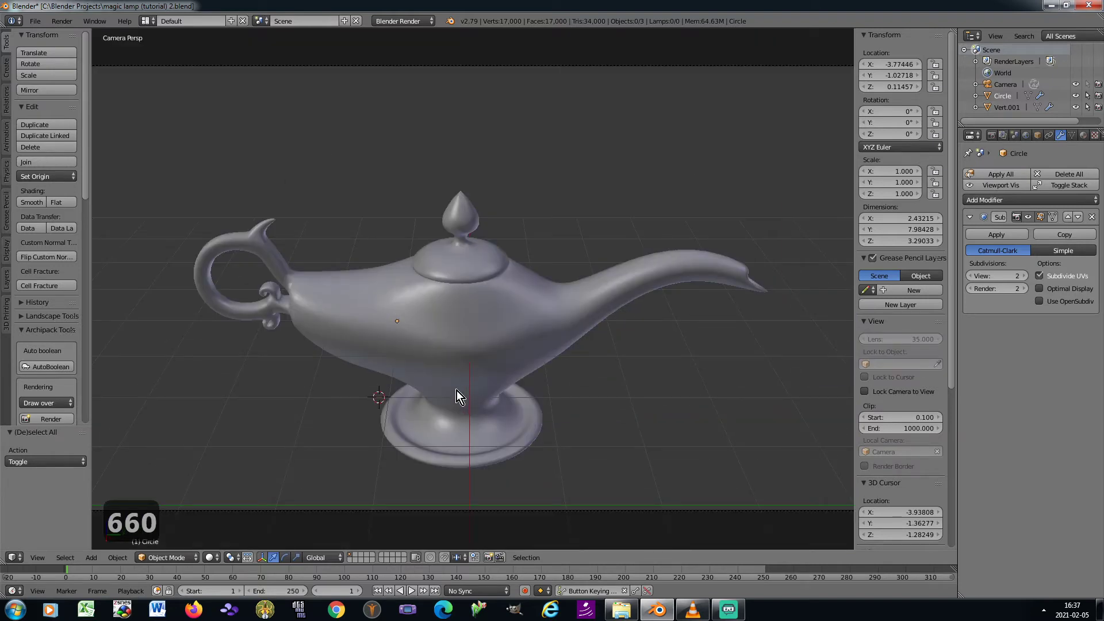
Add one loop cut around the lamp body just below the lid, sliding it about 0.5 toward the lid
{"action": "key", "text": "KP_3"}
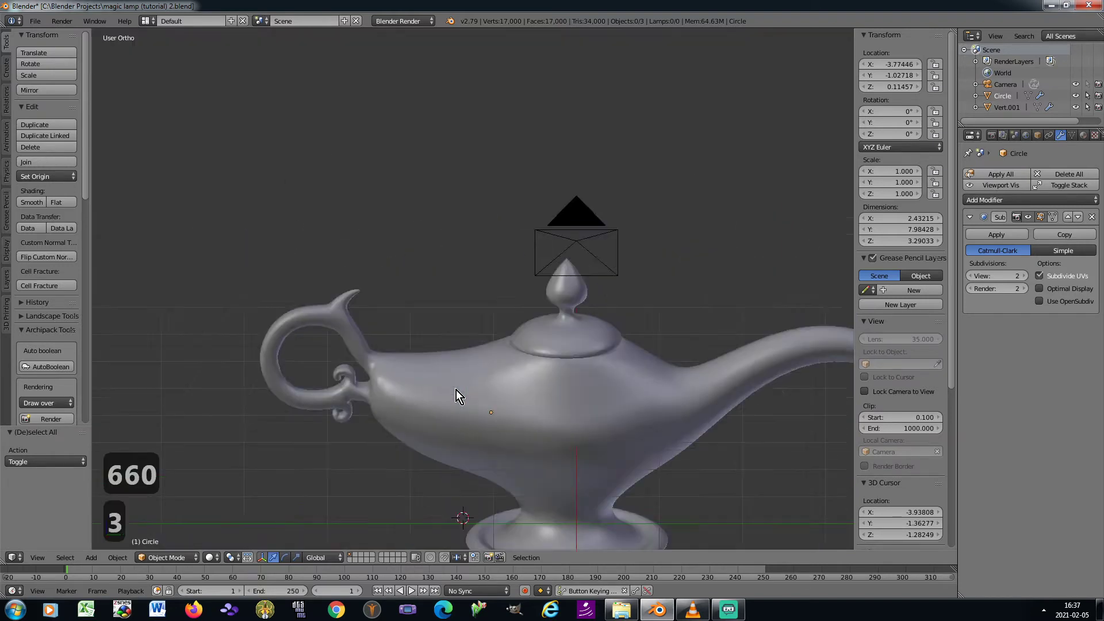
{"action": "middle_click_drag", "start_coordinate": [733, 419], "coordinate": [417, 374], "text": "shift"}
{"action": "right_click", "coordinate": [538, 410]}
{"action": "key", "text": "Tab"}
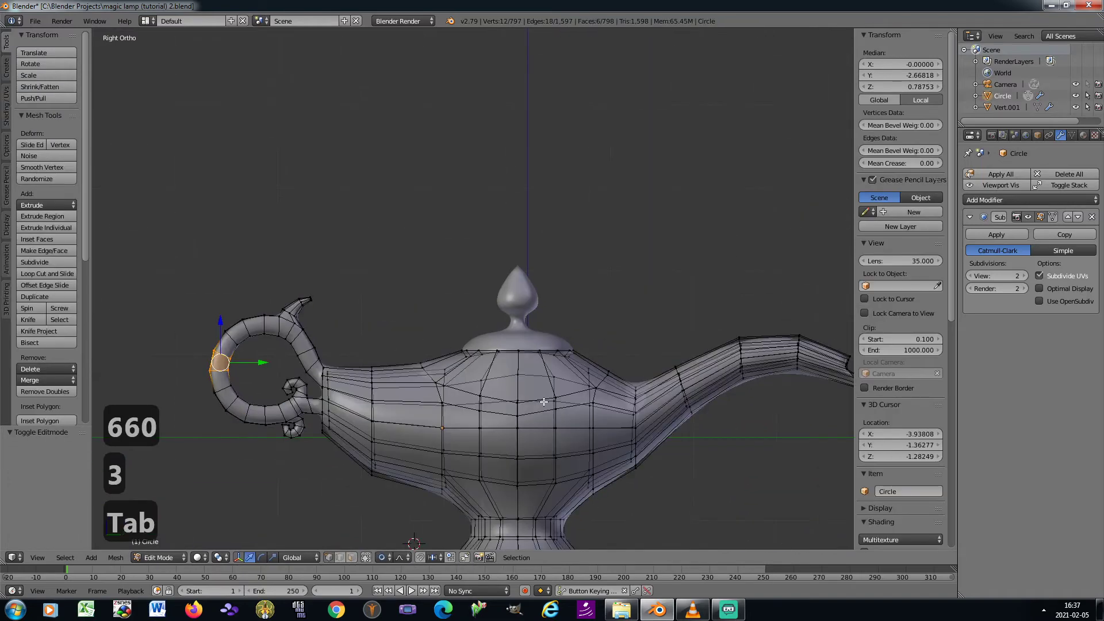
{"action": "scroll", "coordinate": [543, 391], "scroll_direction": "up", "scroll_amount": 1}
{"action": "scroll", "coordinate": [543, 390], "scroll_direction": "up", "scroll_amount": 2}
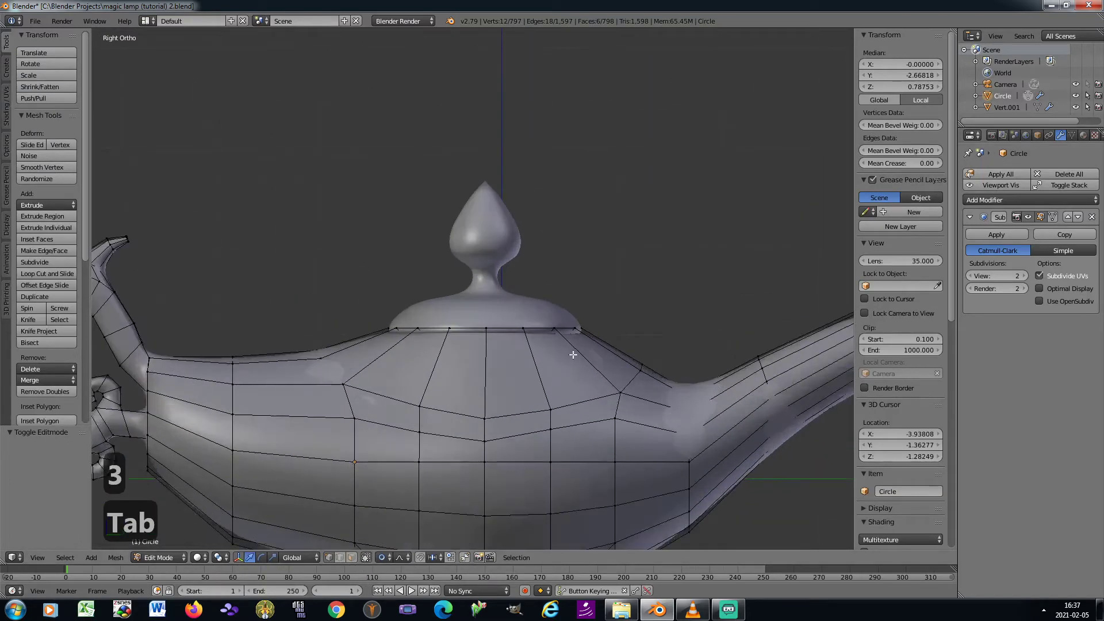
{"action": "key", "text": "ctrl+r"}
{"action": "left_click", "coordinate": [576, 346]}
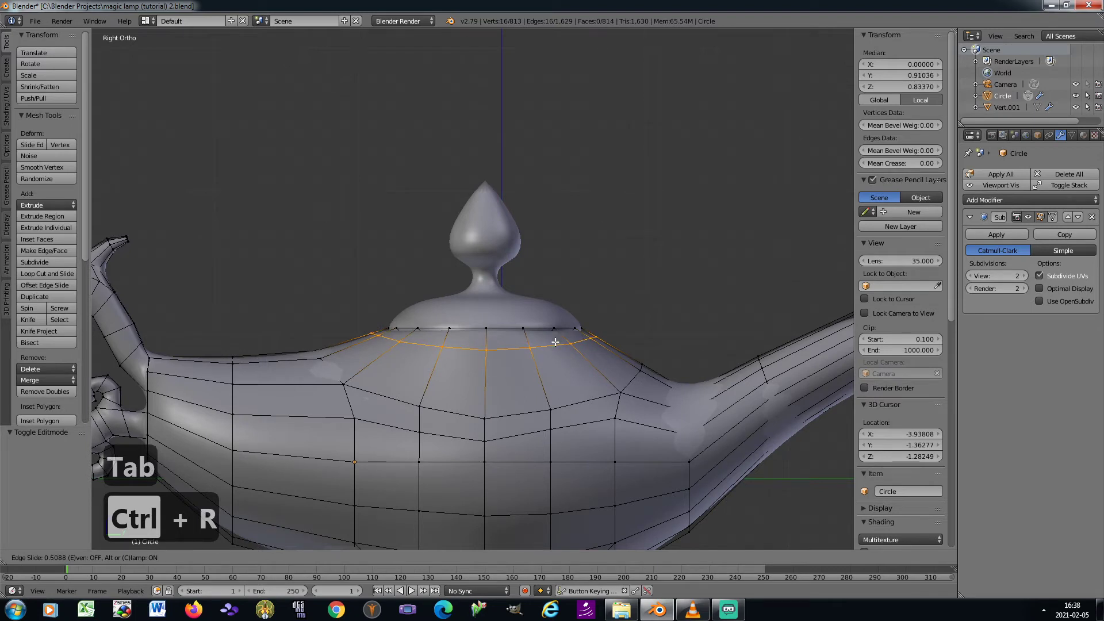
{"action": "left_click", "coordinate": [561, 343]}
{"action": "left_click", "coordinate": [352, 558]}
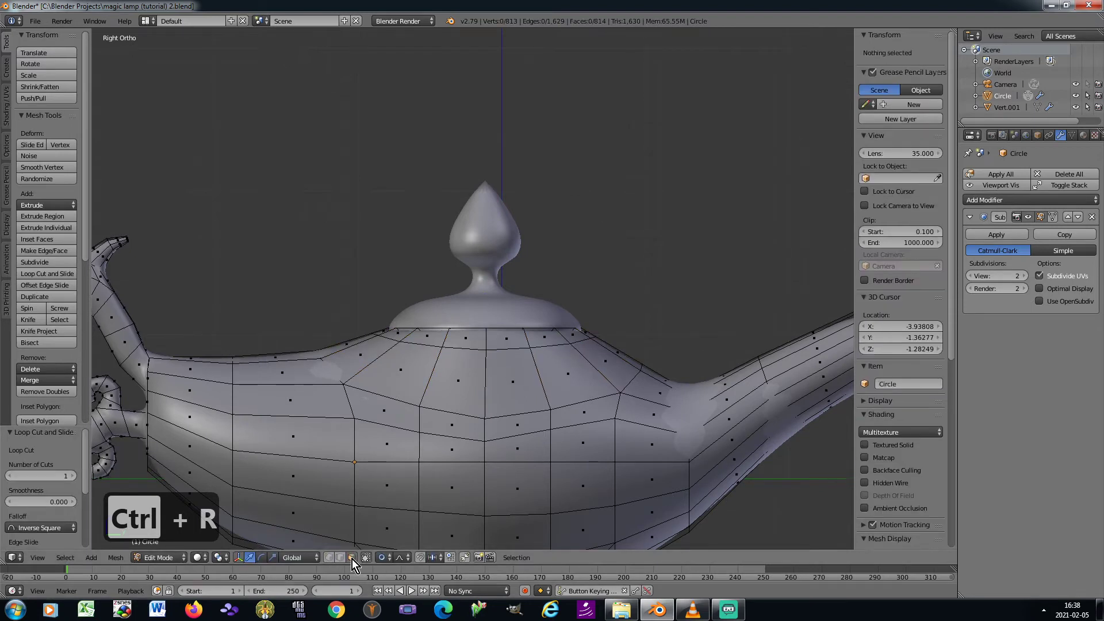
{"action": "key", "text": "ctrl+z"}
{"action": "key", "text": "ctrl+z"}
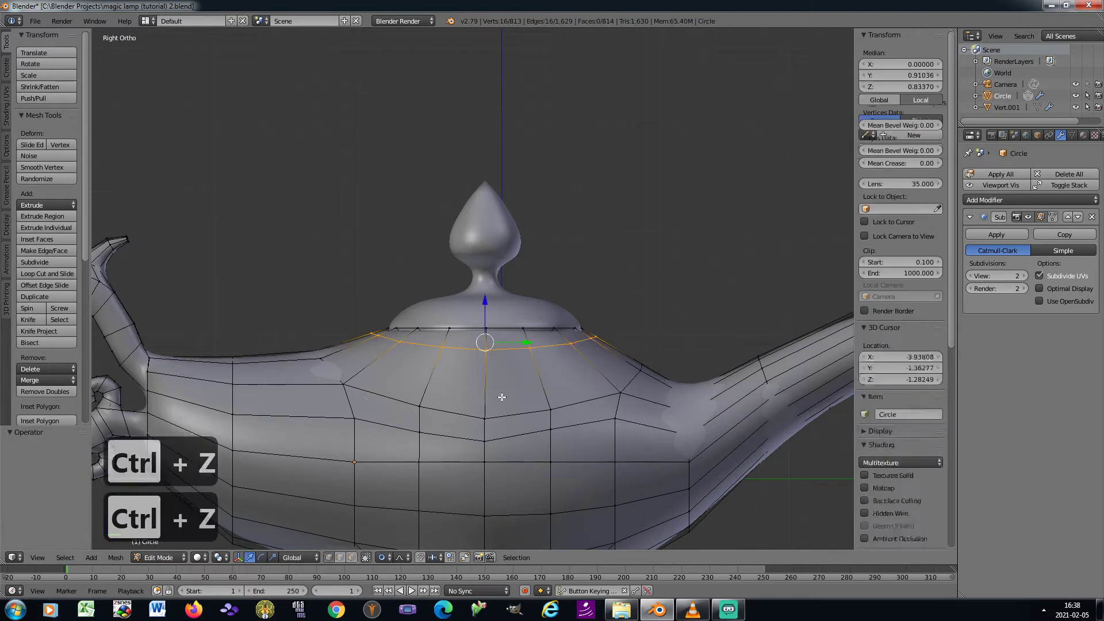
Mark the new edge loop just below the lid as a seam
{"action": "key", "text": "ctrl+w"}
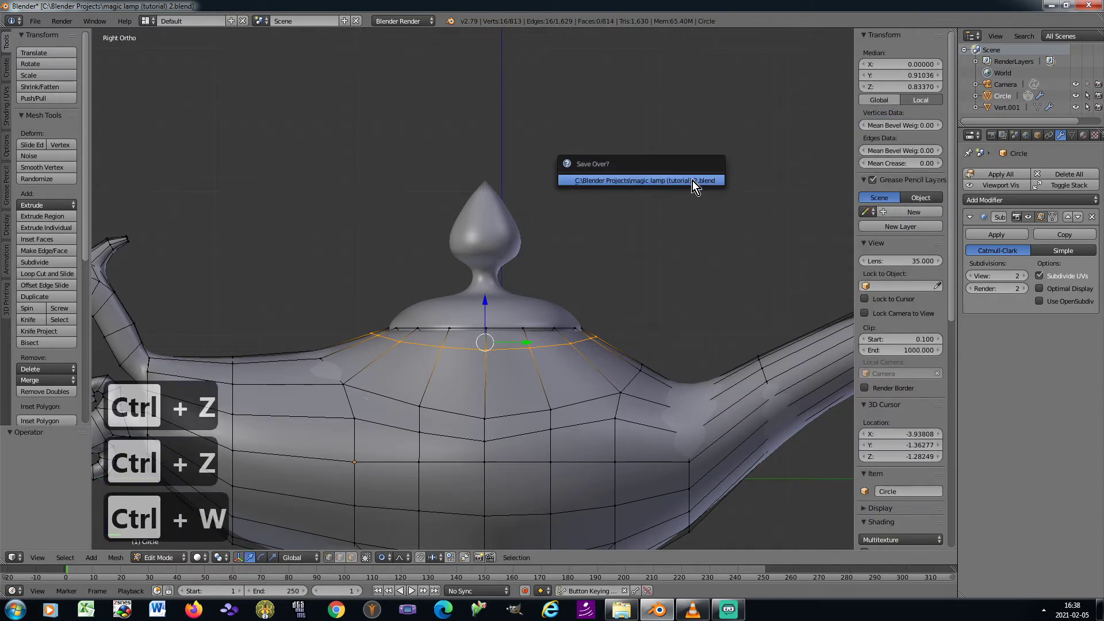
{"action": "key", "text": "ctrl+e"}
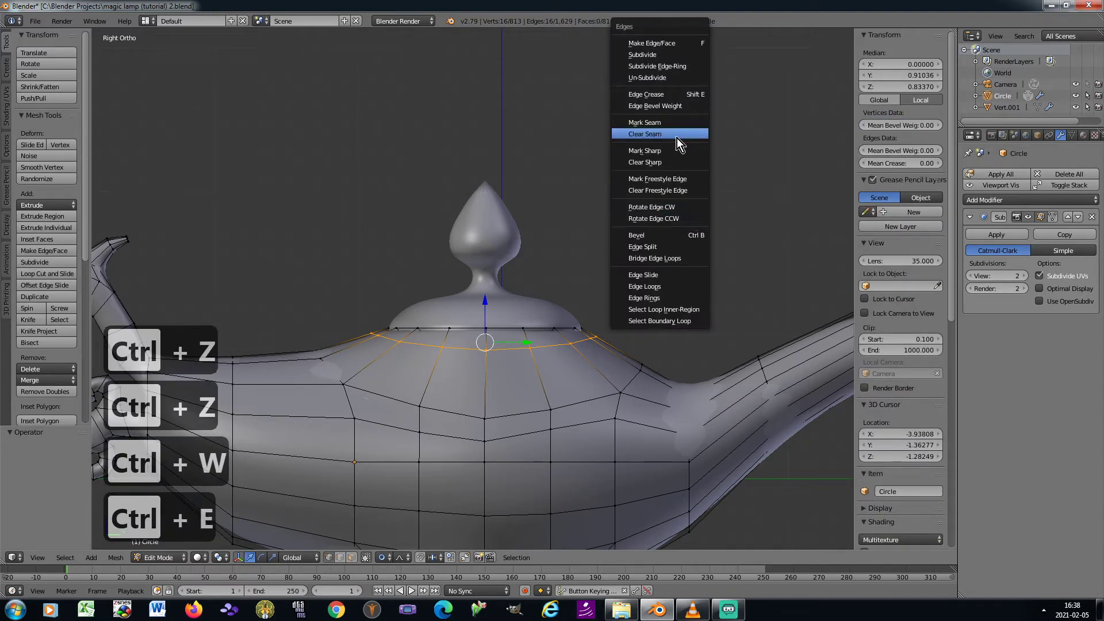
{"action": "left_click", "coordinate": [645, 123]}
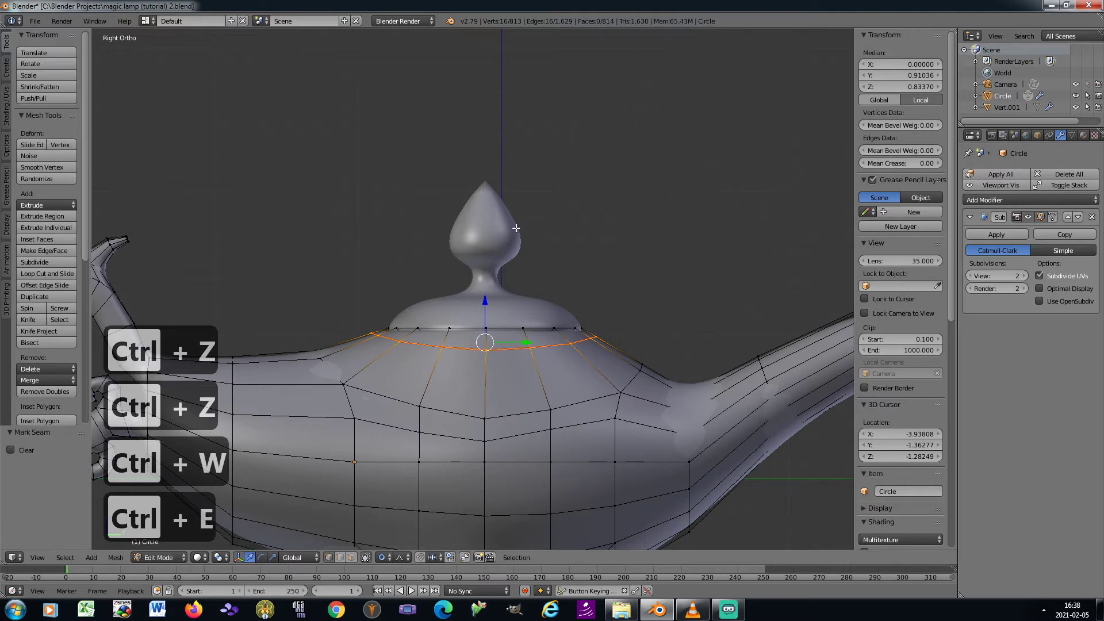
Select the next edge loop down around the upper body using shortest-path picks, and mark it as a seam
{"action": "right_click", "coordinate": [327, 375]}
{"action": "right_click", "coordinate": [627, 385], "text": "ctrl"}
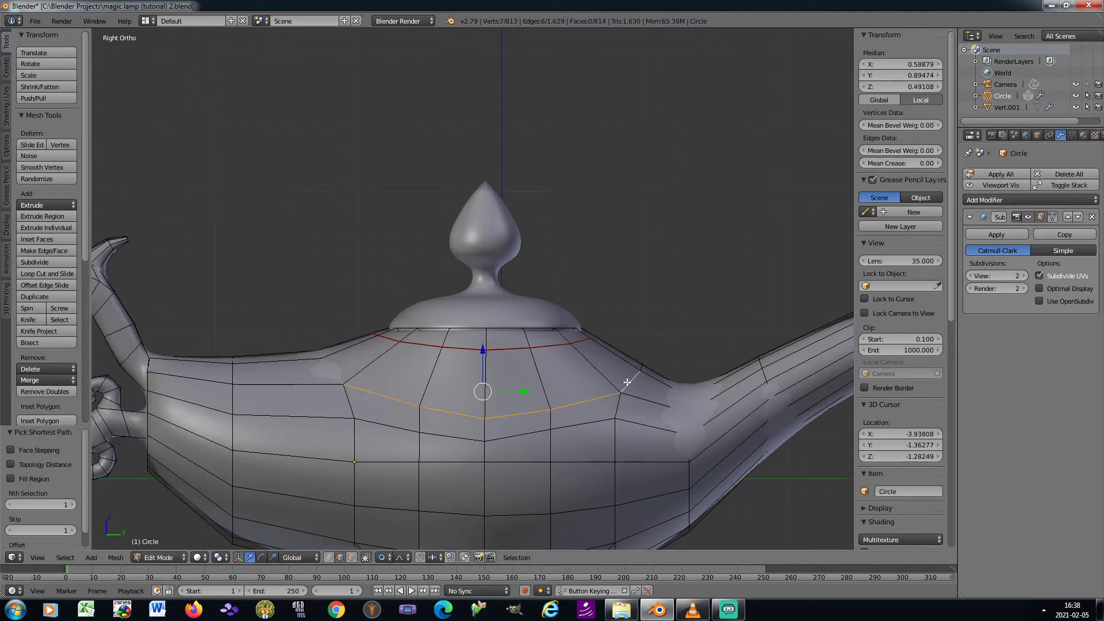
{"action": "key", "text": "KP_8"}
{"action": "key", "text": "KP_8"}
{"action": "key", "text": "KP_8"}
{"action": "key", "text": "KP_8"}
{"action": "right_click", "coordinate": [570, 205], "text": "ctrl"}
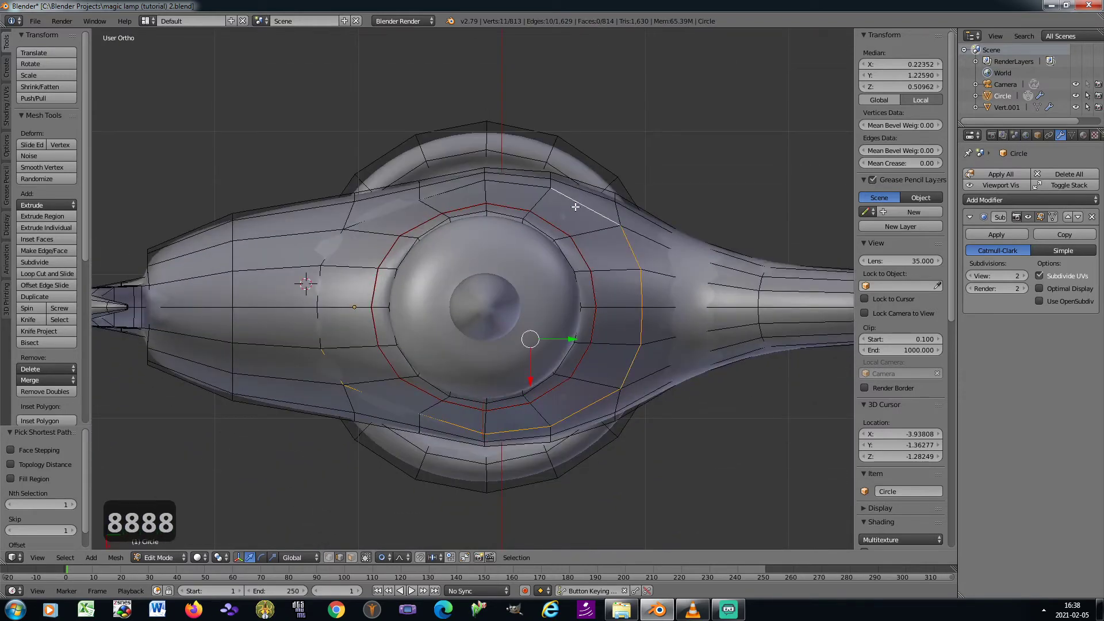
{"action": "right_click", "coordinate": [380, 220], "text": "ctrl"}
{"action": "right_click", "coordinate": [313, 333], "text": "ctrl"}
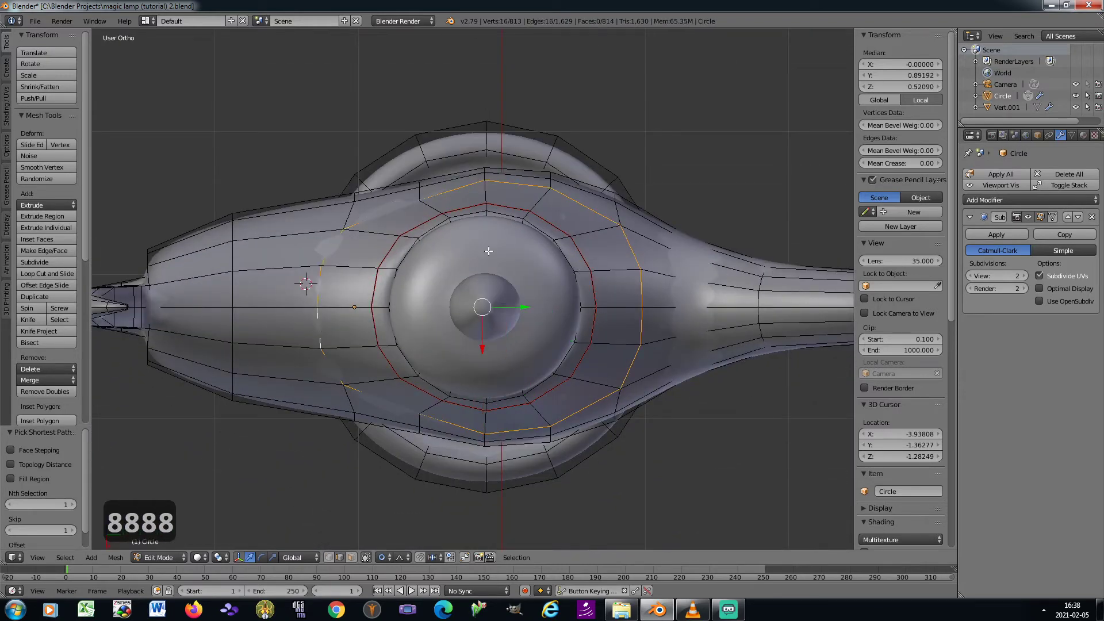
{"action": "key", "text": "ctrl+w"}
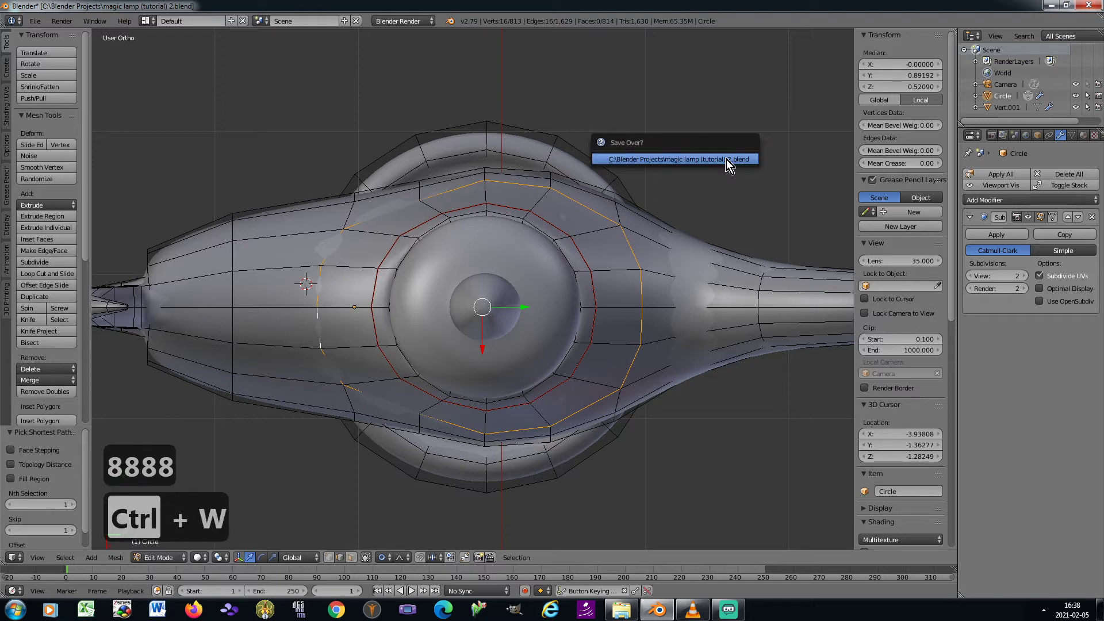
{"action": "key", "text": "ctrl+e"}
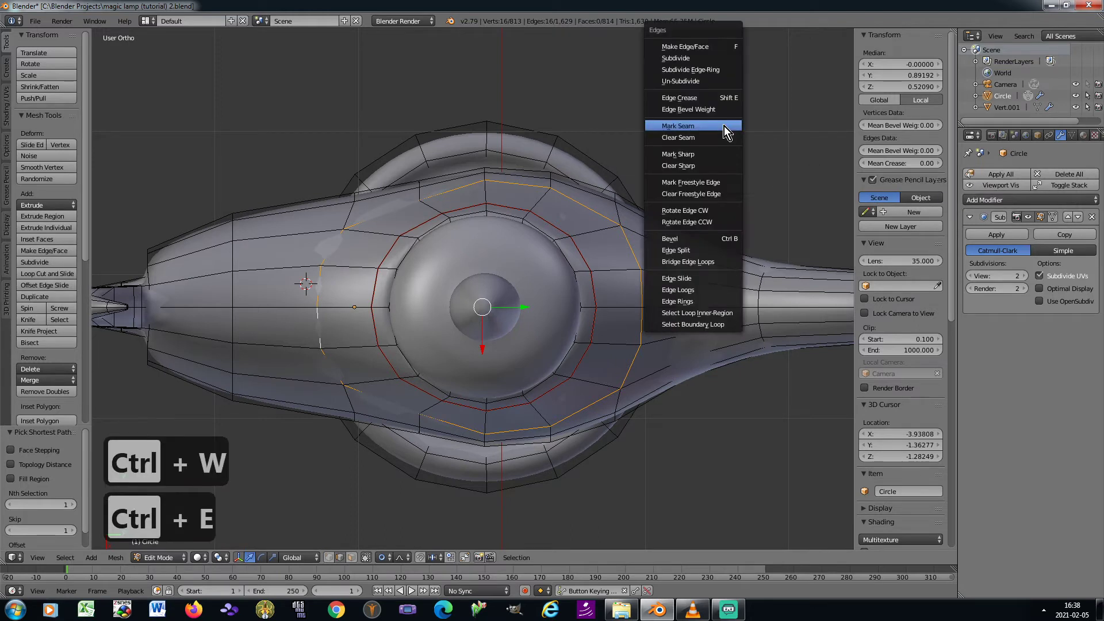
{"action": "left_click", "coordinate": [723, 126]}
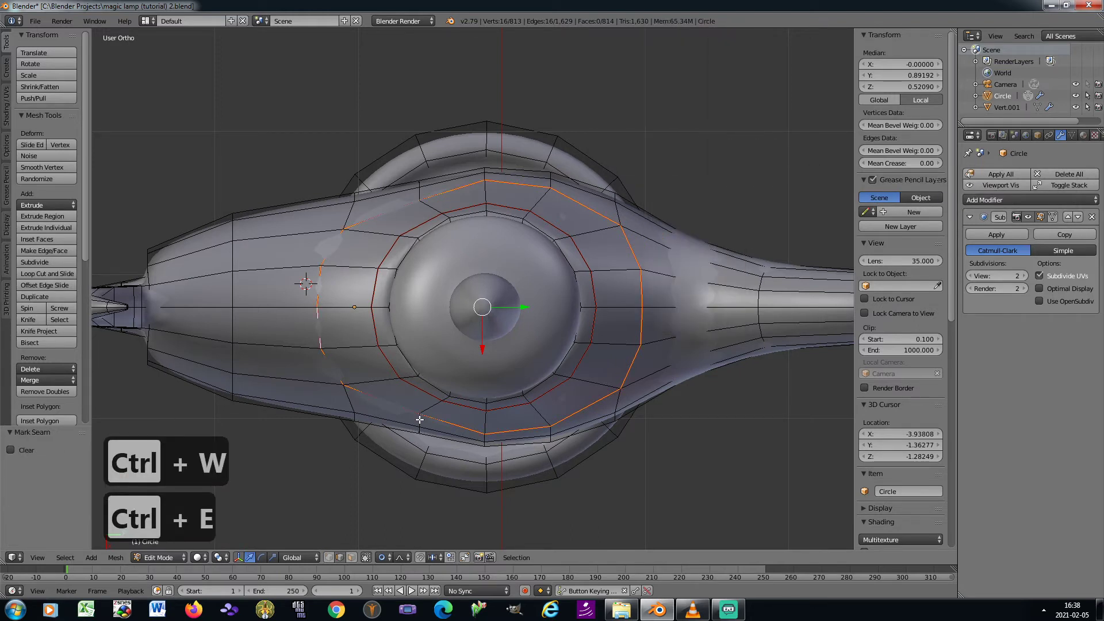
With proportional editing off, scale the two opposite vertices on the handle side of the lower seam loop by 1.066 along X
{"action": "left_click", "coordinate": [330, 557]}
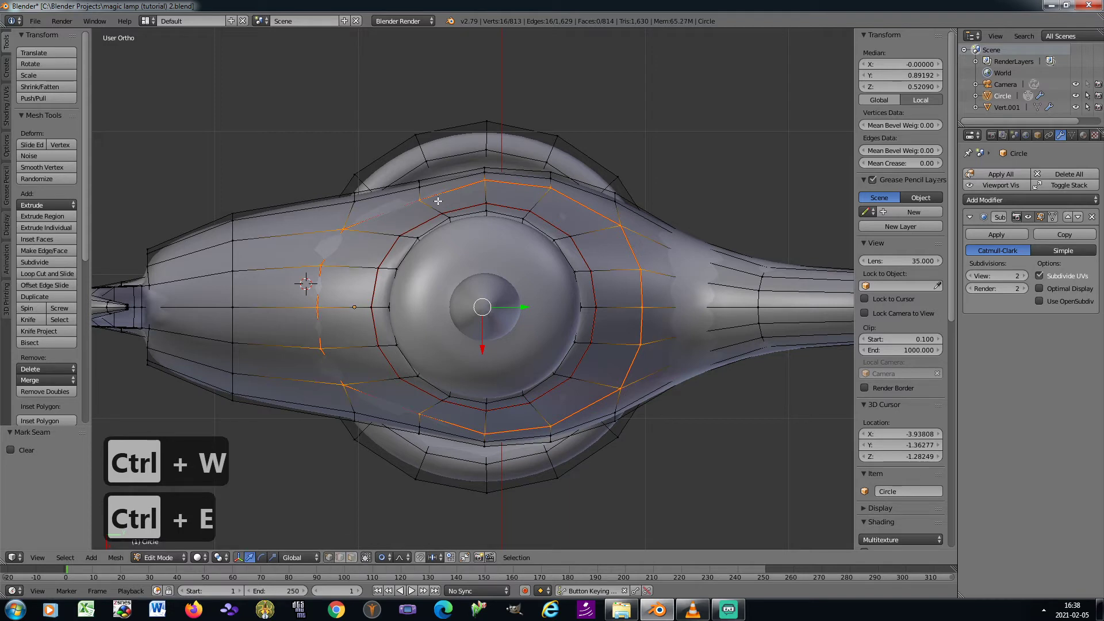
{"action": "right_click", "coordinate": [419, 201]}
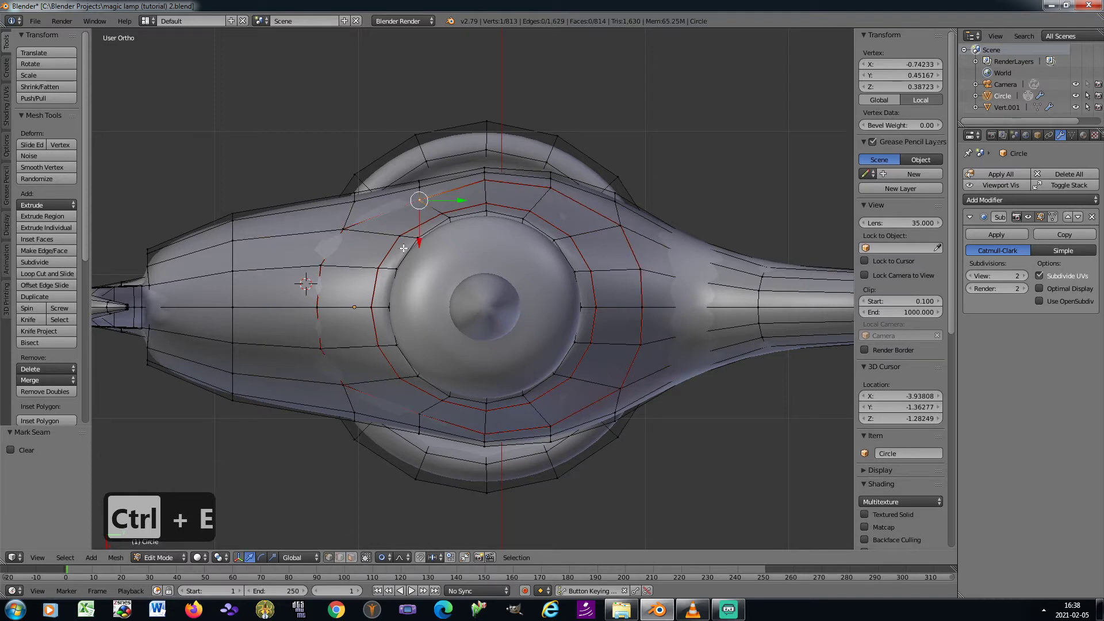
{"action": "right_click", "coordinate": [418, 410], "text": "shift"}
{"action": "key", "text": "s"}
{"action": "key", "text": "x"}
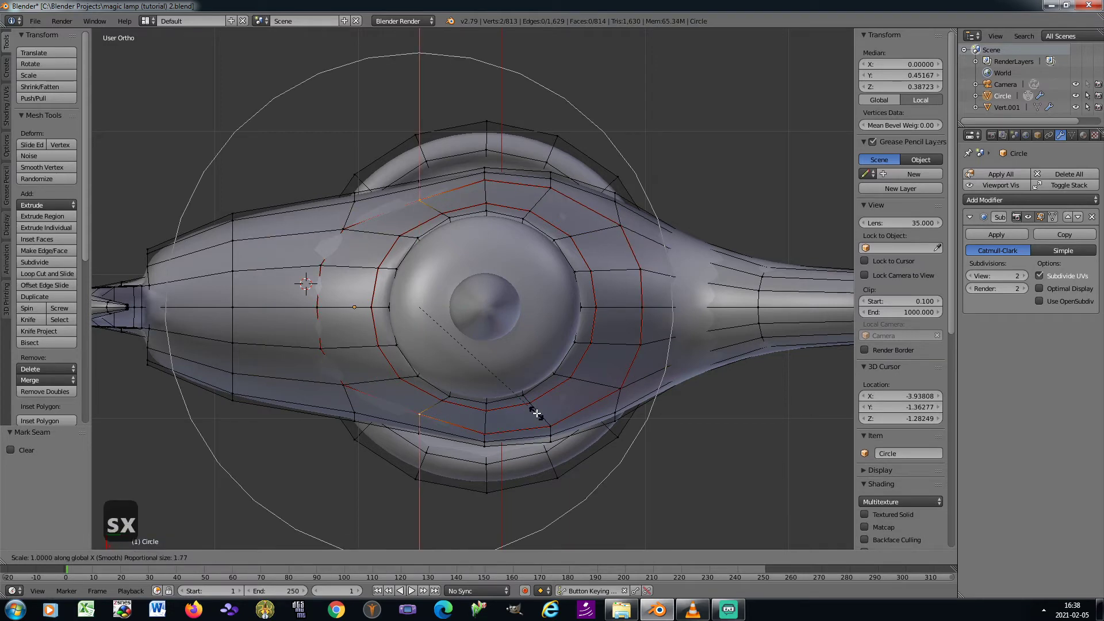
{"action": "key", "text": "Escape"}
{"action": "left_click", "coordinate": [386, 558]}
{"action": "left_click", "coordinate": [391, 547]}
{"action": "key", "text": "s"}
{"action": "key", "text": "x"}
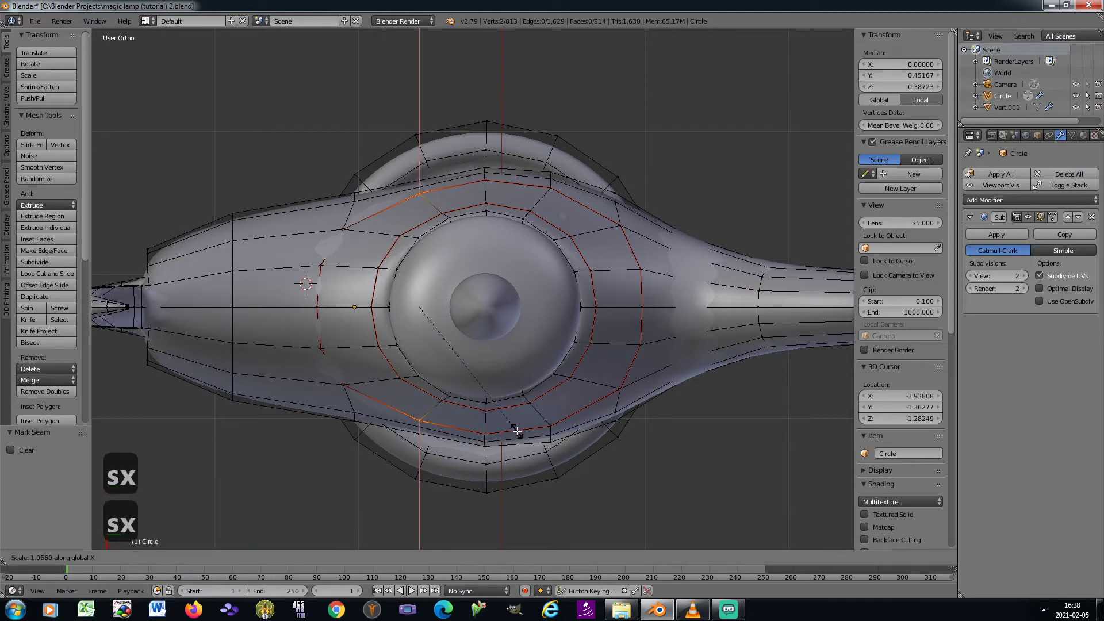
{"action": "left_click", "coordinate": [518, 431]}
Leave Edit Mode and examine the smoothed lamp body from several angles and through the camera
{"action": "key", "text": "KP_2"}
{"action": "key", "text": "KP_2"}
{"action": "key", "text": "KP_2"}
{"action": "key", "text": "KP_2"}
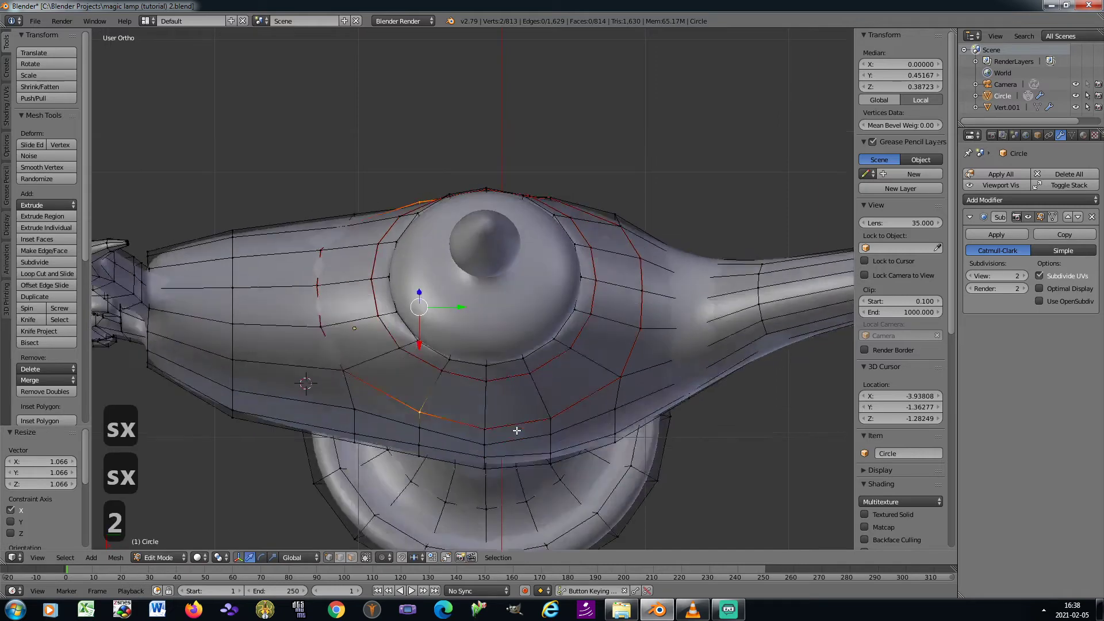
{"action": "key", "text": "Tab"}
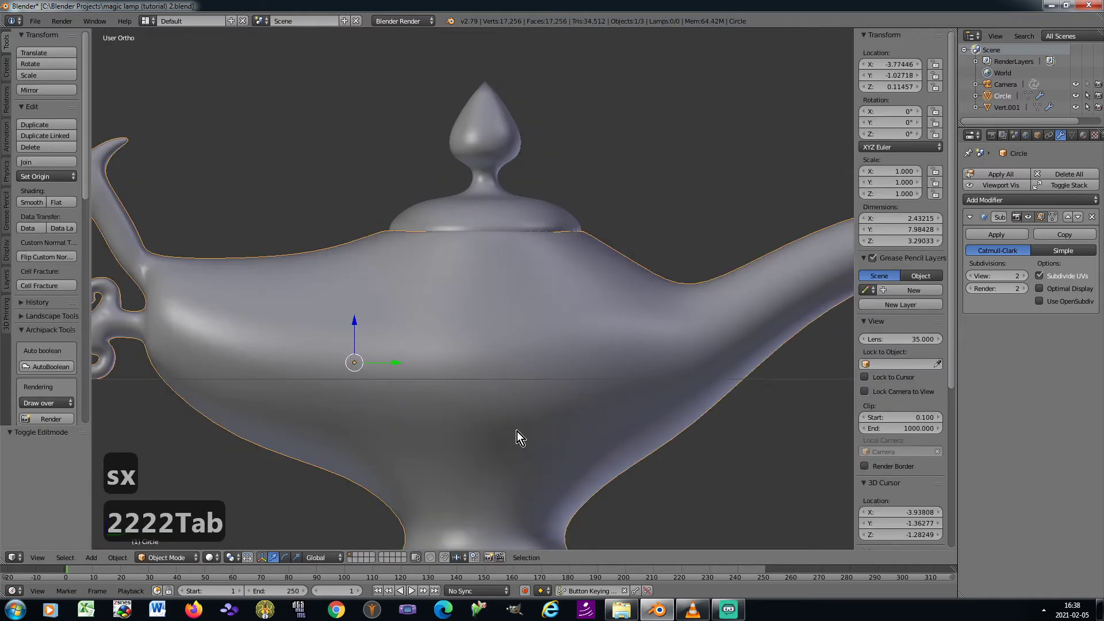
{"action": "scroll", "coordinate": [517, 432], "scroll_direction": "down", "scroll_amount": 5}
{"action": "key", "text": "KP_6"}
{"action": "key", "text": "KP_6"}
{"action": "key", "text": "KP_6"}
{"action": "key", "text": "KP_6"}
{"action": "key", "text": "KP_4"}
{"action": "key", "text": "KP_4"}
{"action": "key", "text": "KP_4"}
{"action": "key", "text": "KP_4"}
{"action": "key", "text": "KP_4"}
{"action": "key", "text": "KP_4"}
{"action": "key", "text": "KP_4"}
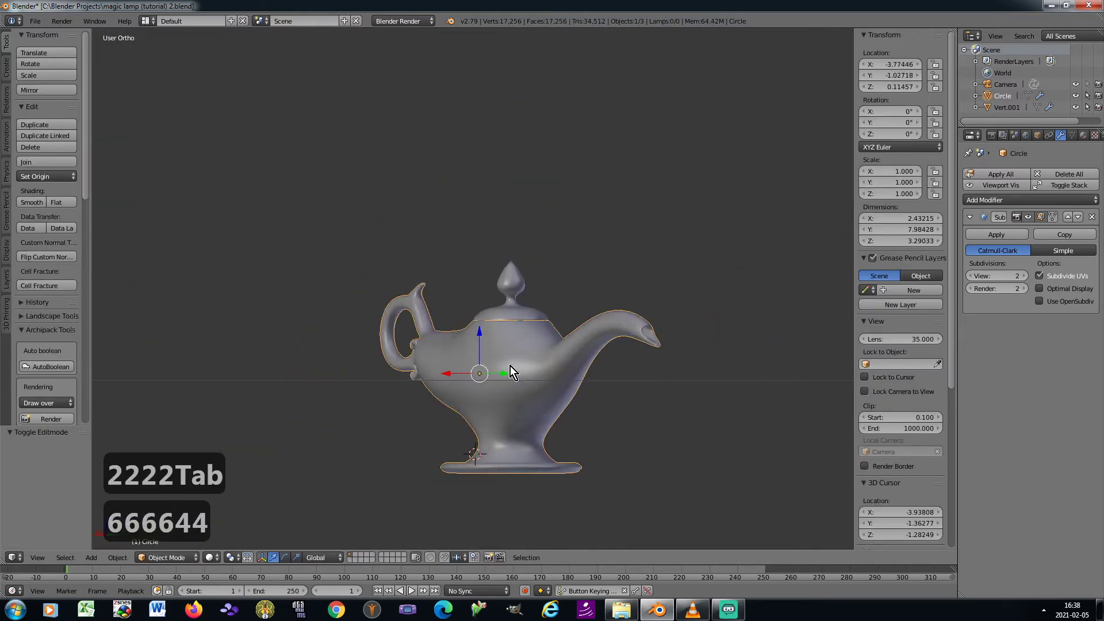
{"action": "key", "text": "KP_4"}
{"action": "key", "text": "KP_4"}
{"action": "key", "text": "KP_4"}
{"action": "key", "text": "KP_4"}
{"action": "key", "text": "KP_4"}
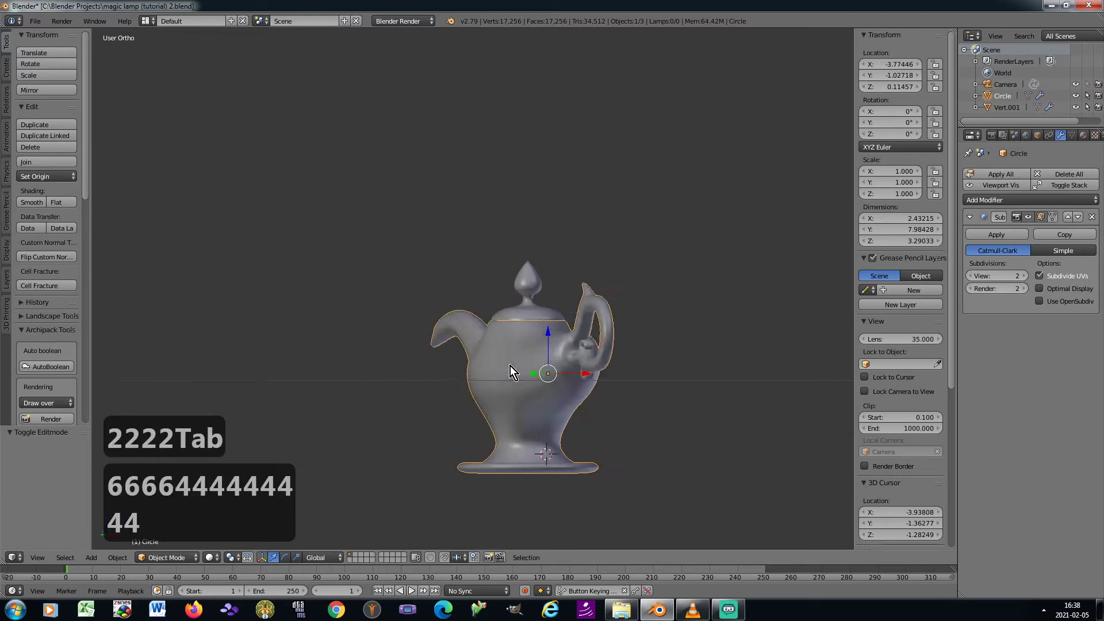
{"action": "key", "text": "KP_0"}
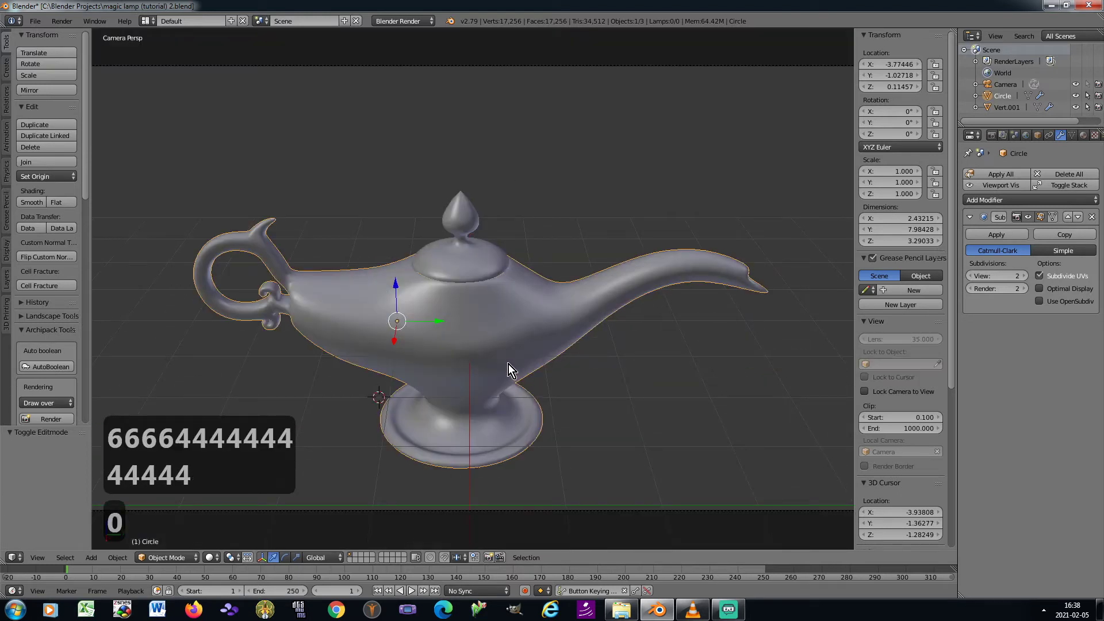
In Edit Mode, select the full edge loop around the narrow neck above the base and mark it as a seam
{"action": "key", "text": "Tab"}
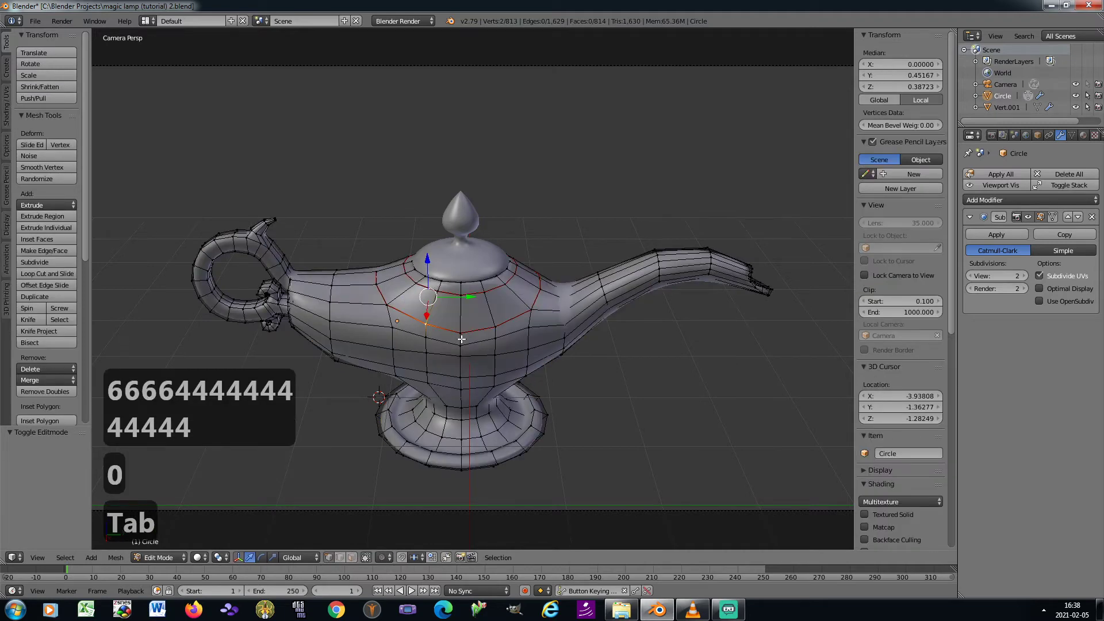
{"action": "scroll", "coordinate": [461, 338], "scroll_direction": "up", "scroll_amount": 2}
{"action": "key", "text": "KP_3"}
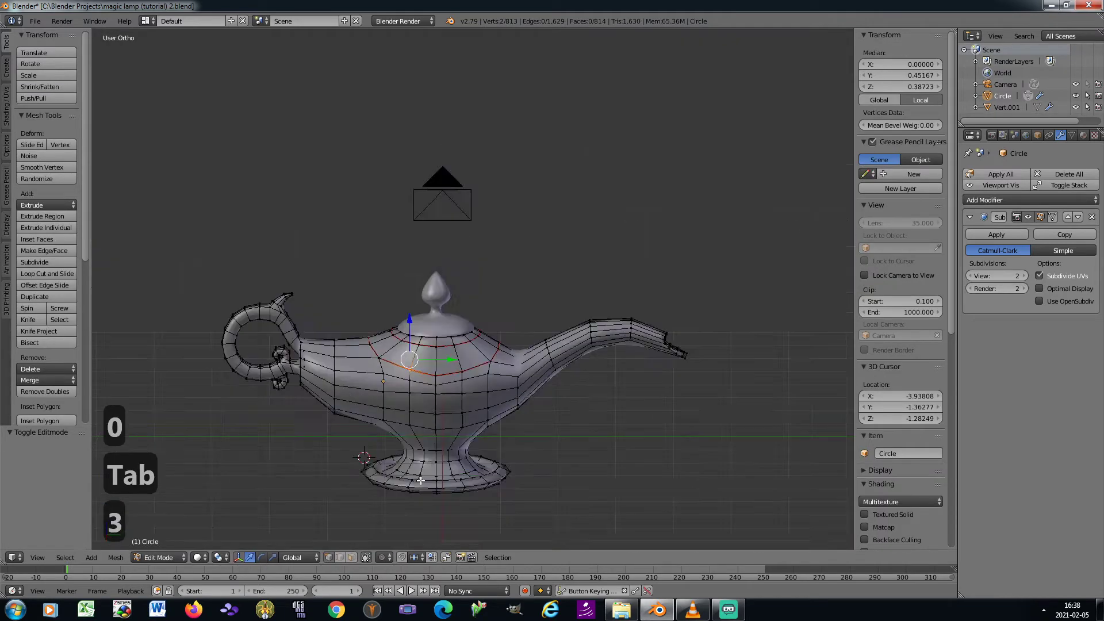
{"action": "scroll", "coordinate": [441, 415], "scroll_direction": "up", "scroll_amount": 4}
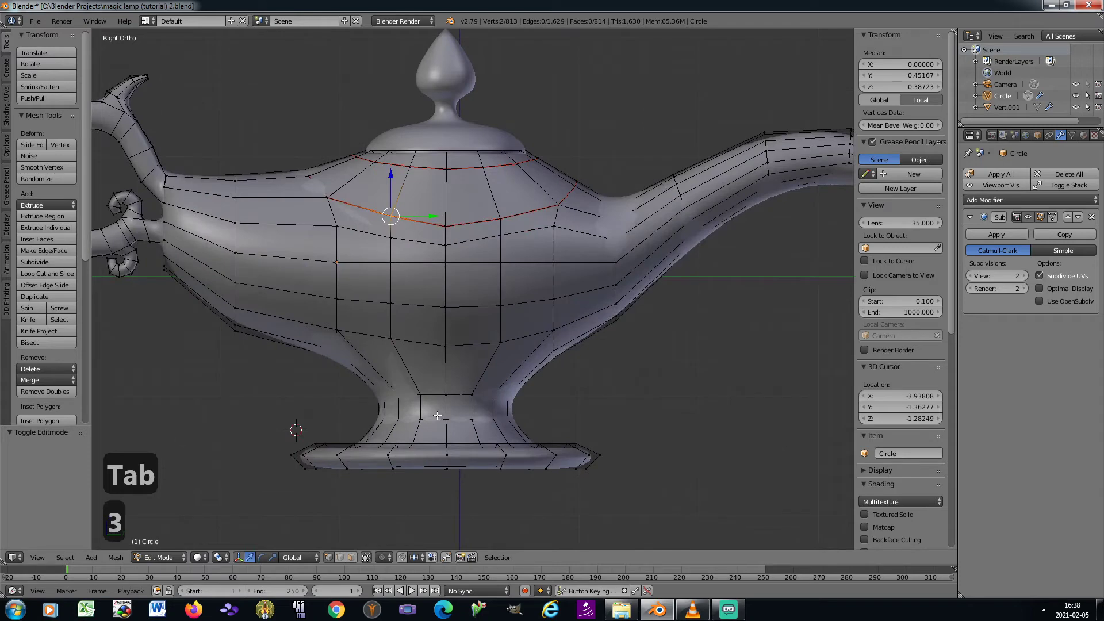
{"action": "right_click", "coordinate": [435, 395]}
{"action": "key", "text": "ctrl+e"}
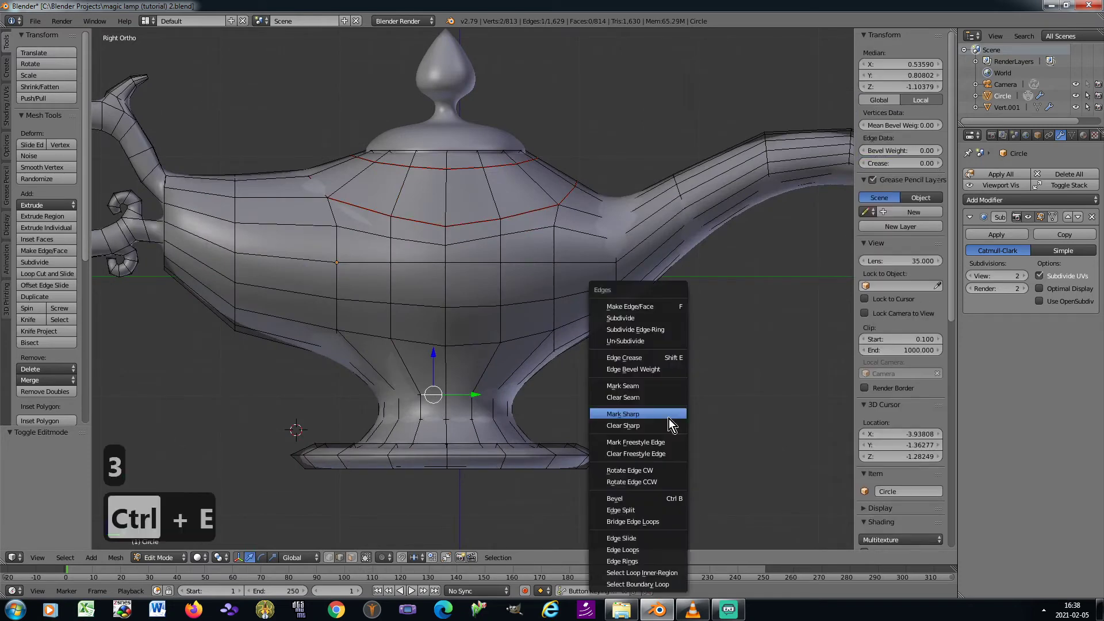
{"action": "left_click", "coordinate": [647, 550]}
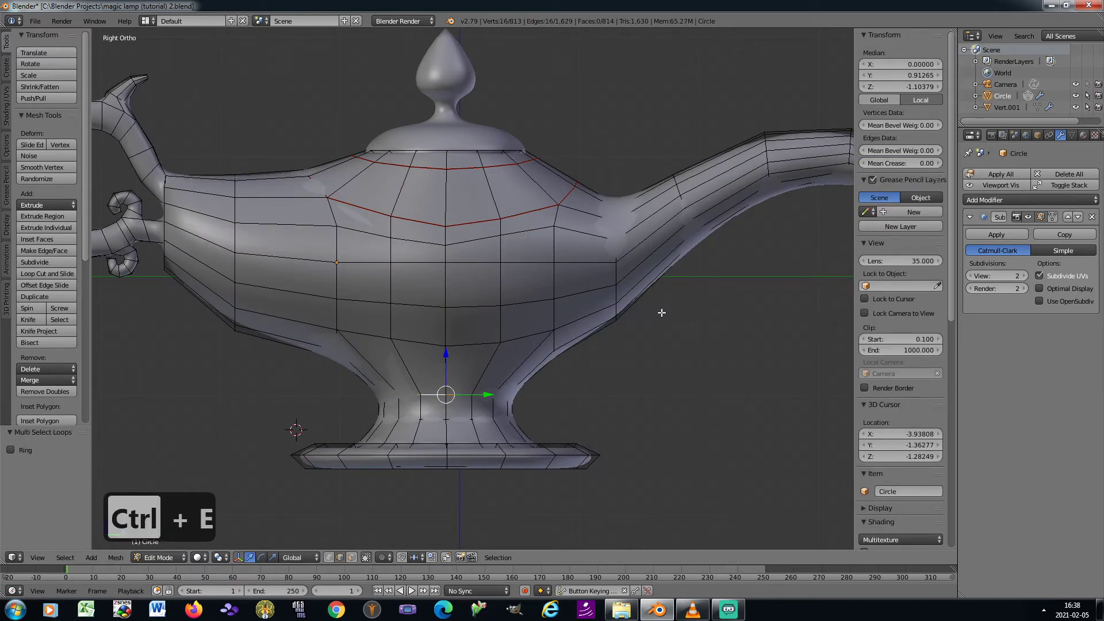
{"action": "key", "text": "ctrl+e"}
{"action": "left_click", "coordinate": [629, 154]}
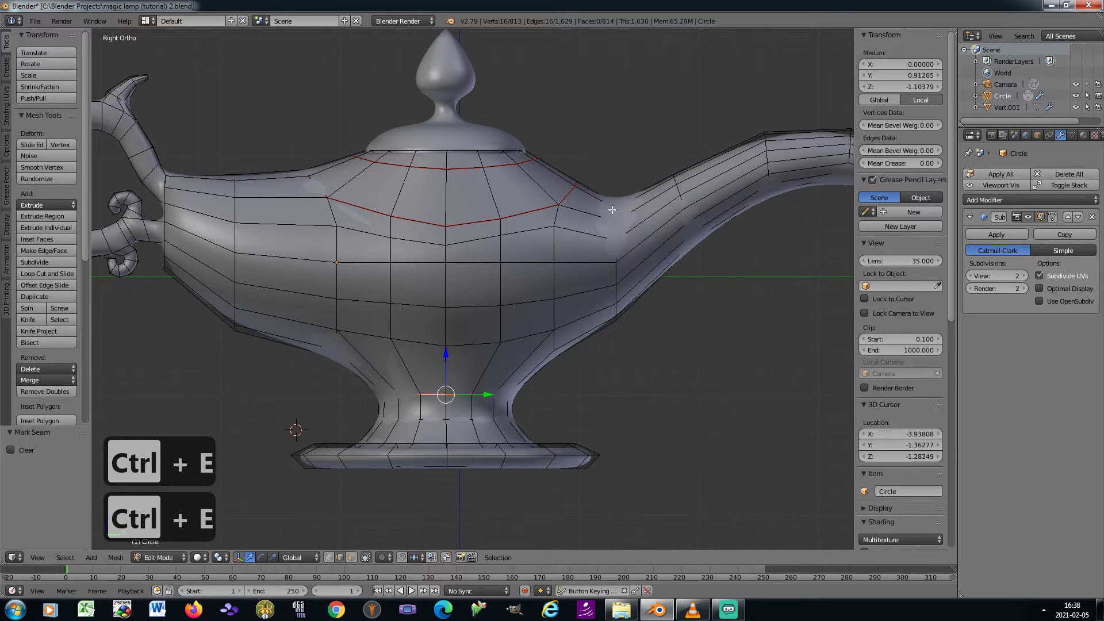
Set the viewport subdivisions to 0, select the edge loop just inside the base's rim and mark it as a seam
{"action": "key", "text": "KP_8"}
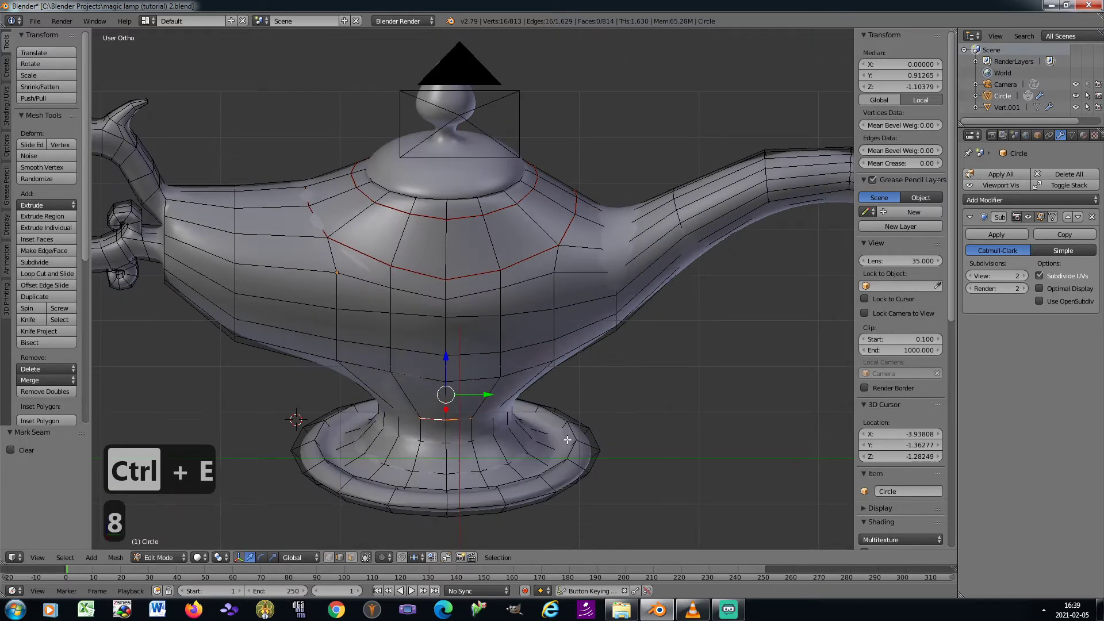
{"action": "key", "text": "ctrl+0"}
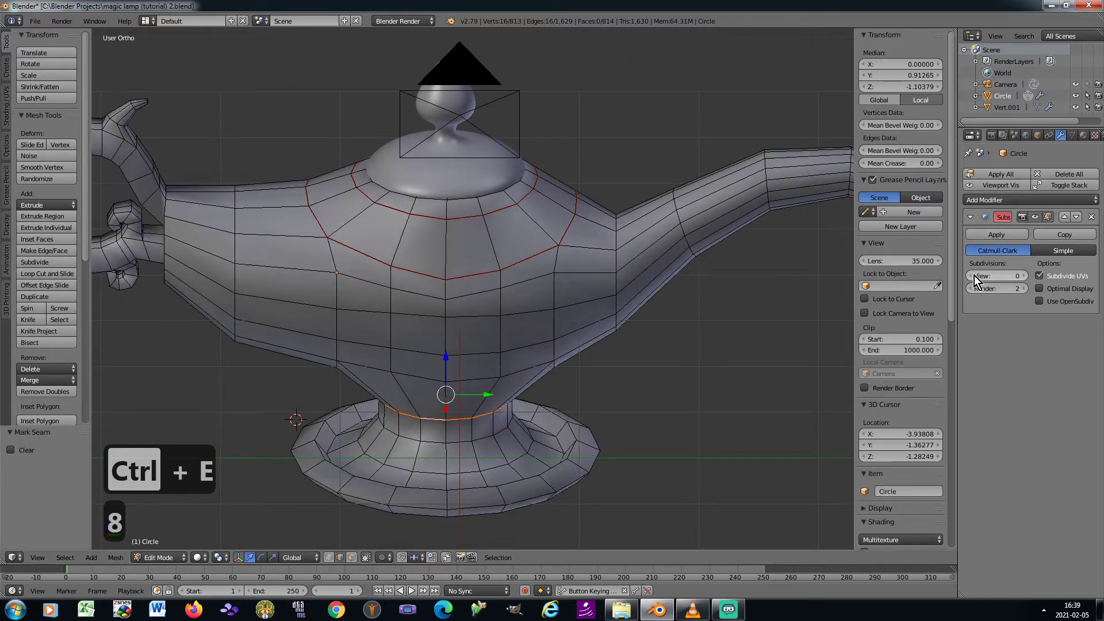
{"action": "right_click", "coordinate": [558, 442]}
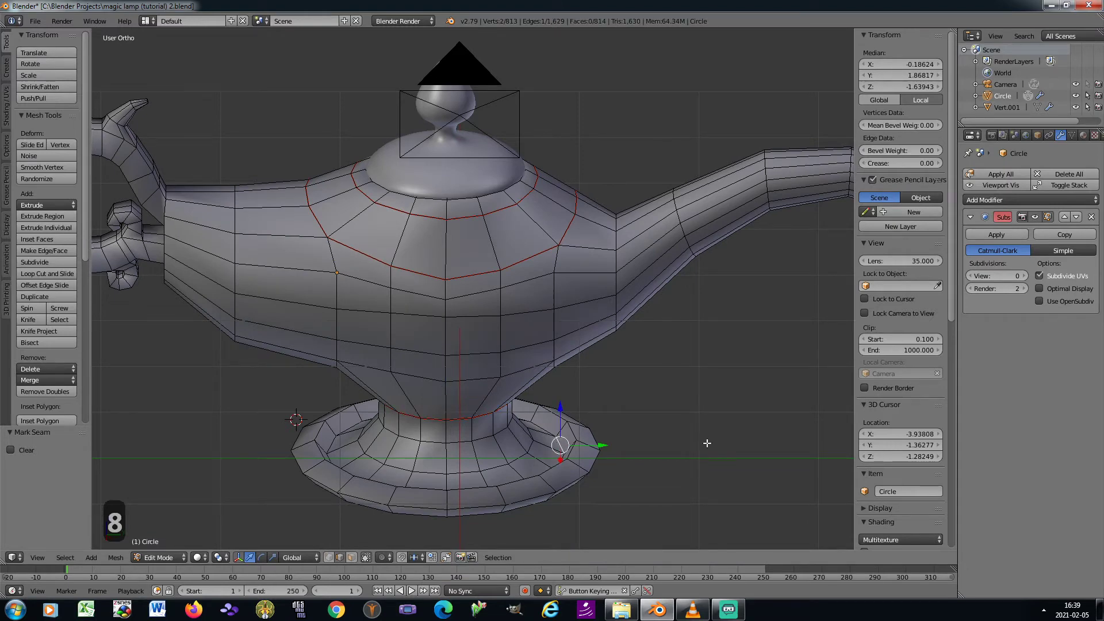
{"action": "key", "text": "ctrl+e"}
{"action": "left_click", "coordinate": [685, 550]}
{"action": "key", "text": "ctrl+e"}
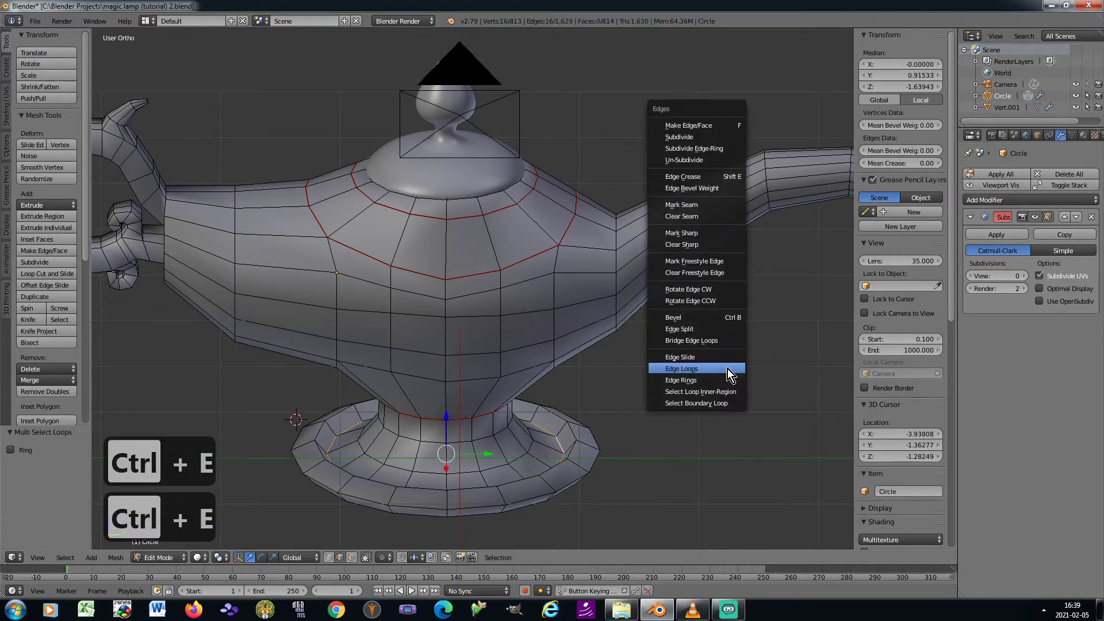
{"action": "left_click", "coordinate": [684, 205]}
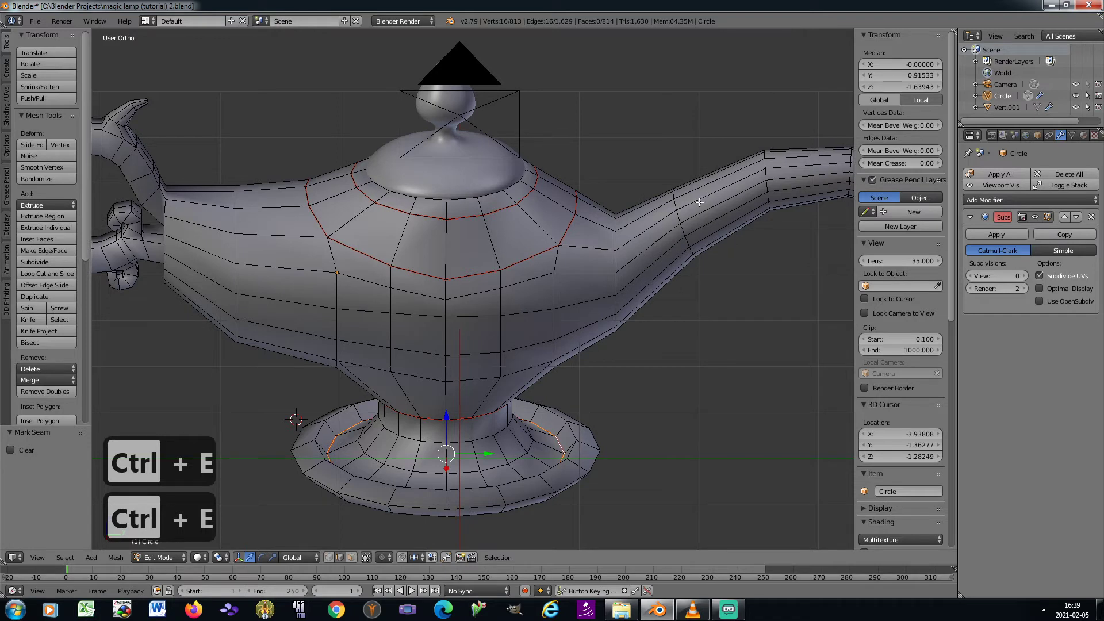
Set the viewport subdivisions to 2, then leave Edit Mode and show the lamp in camera view with the properties sidebar hidden
{"action": "left_click", "coordinate": [1023, 277]}
{"action": "left_click", "coordinate": [1023, 277]}
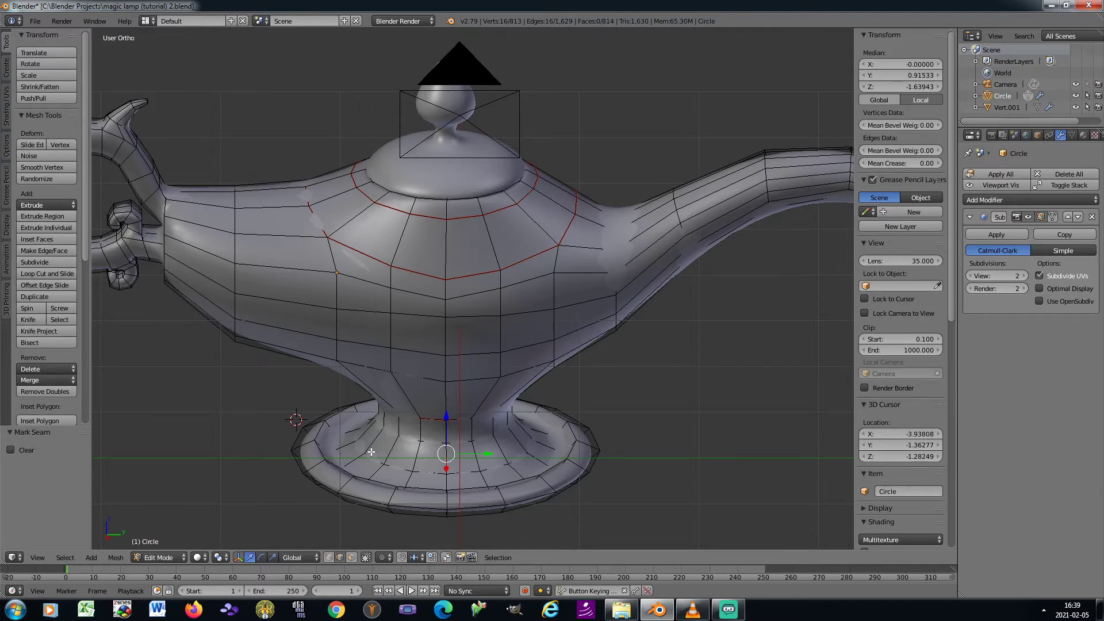
{"action": "key", "text": "KP_0"}
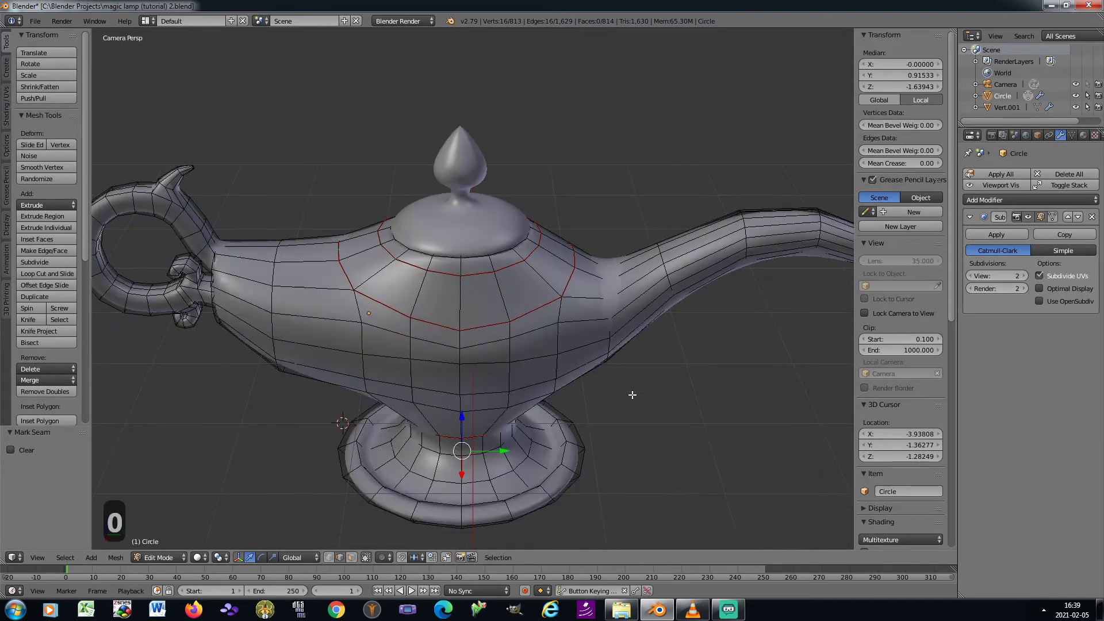
{"action": "key", "text": "Tab"}
{"action": "key", "text": "n"}
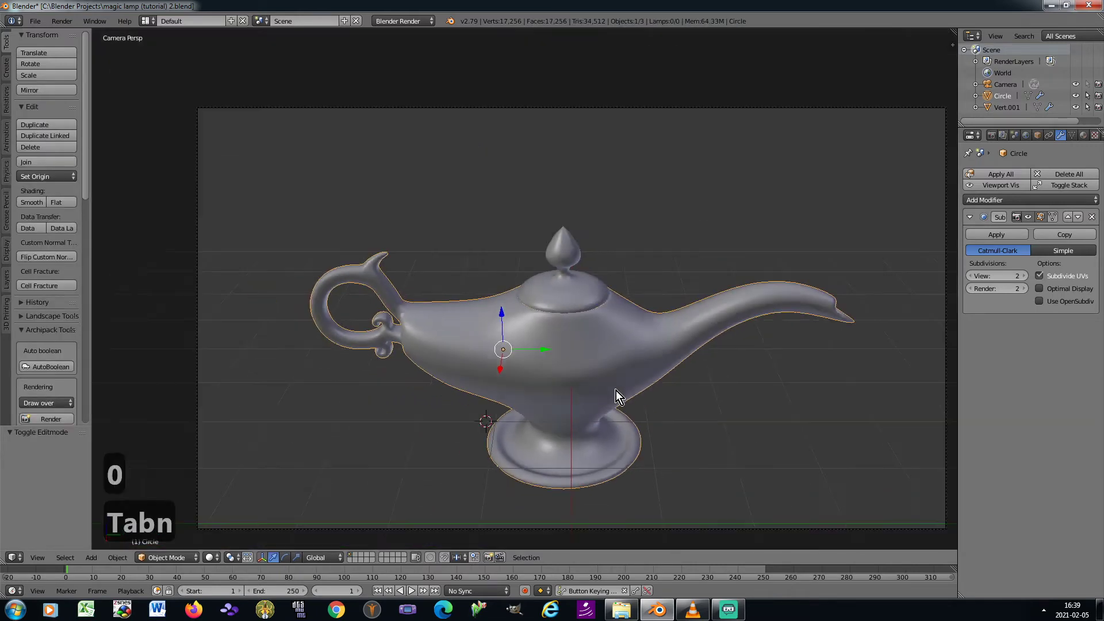
{"action": "scroll", "coordinate": [604, 388], "scroll_direction": "up", "scroll_amount": 3}
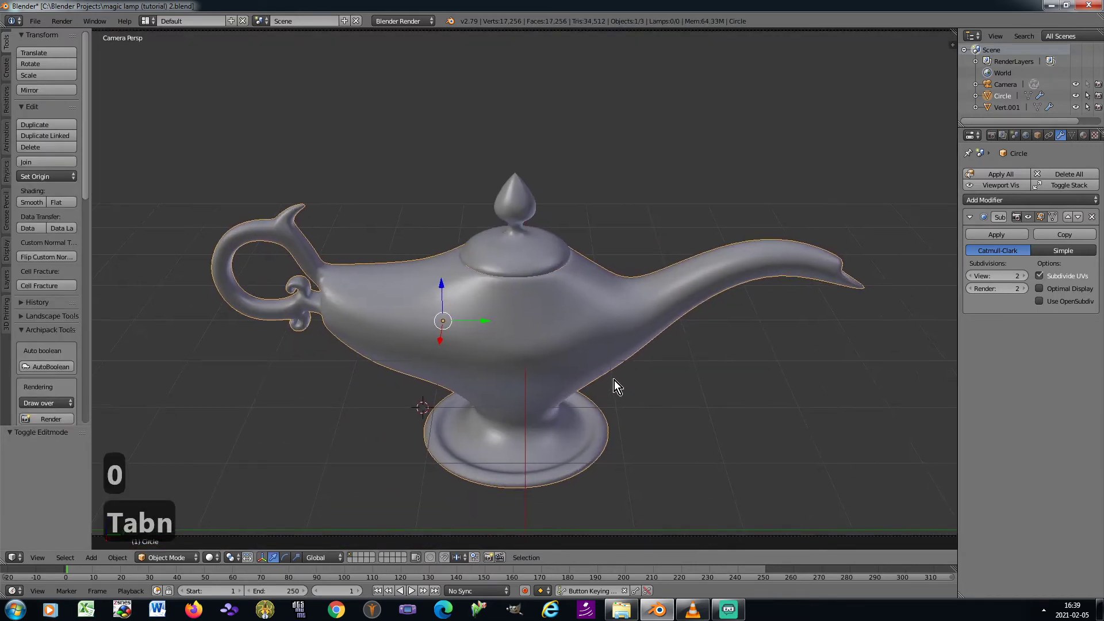
Select the lamp body and lid together and move them about -0.608 along Z and -1.391 along Y
{"action": "key", "text": "a"}
{"action": "key", "text": "a"}
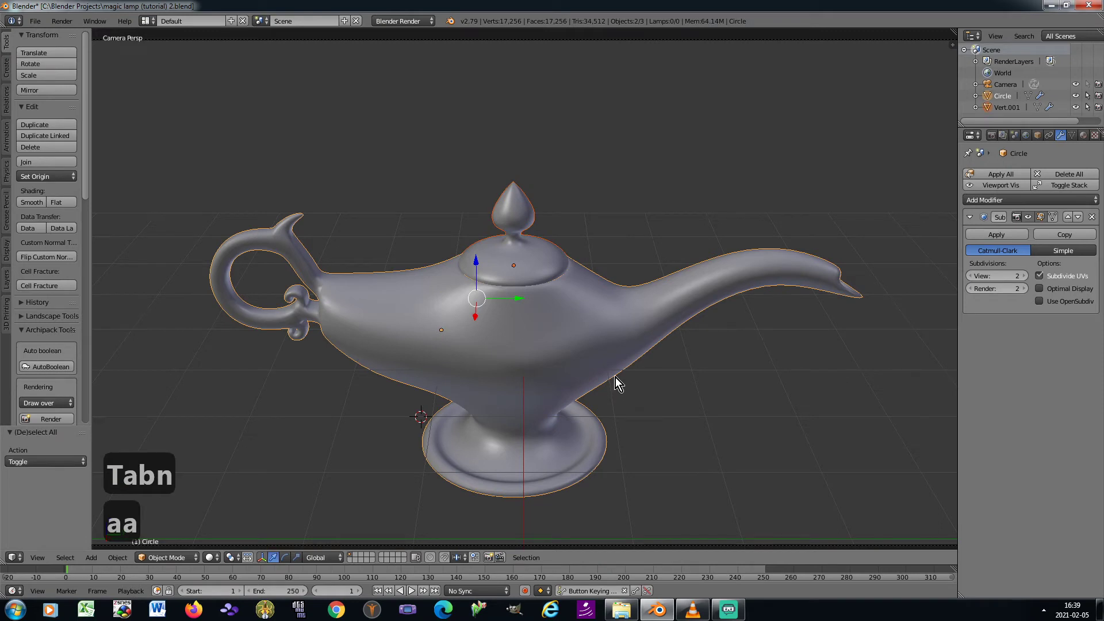
{"action": "key", "text": "g"}
{"action": "key", "text": "z"}
{"action": "left_click", "coordinate": [615, 420]}
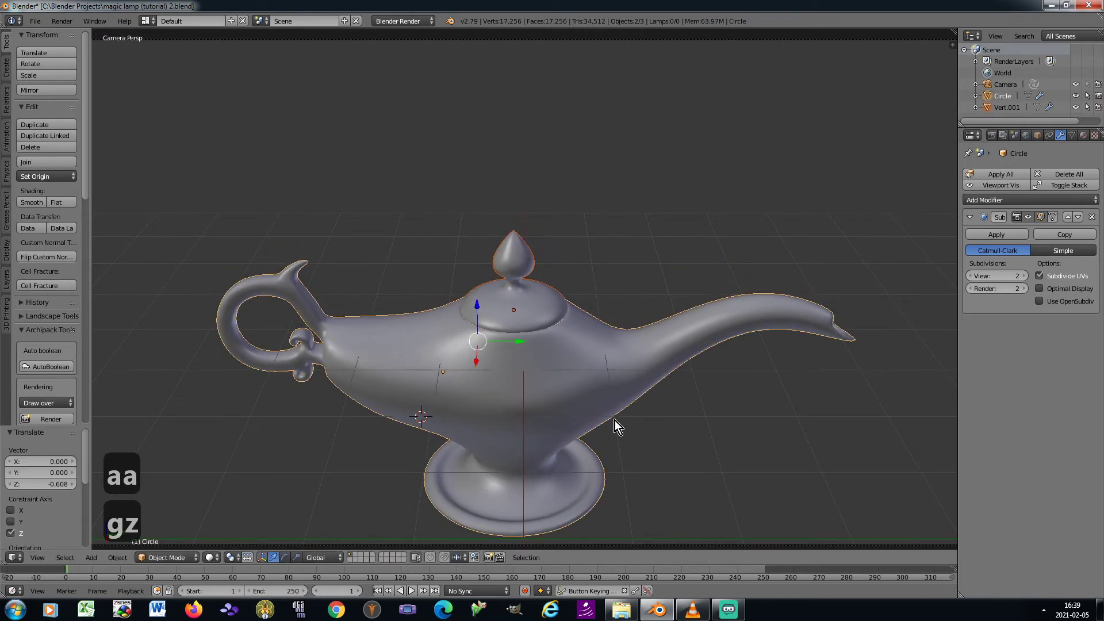
{"action": "key", "text": "g"}
{"action": "key", "text": "y"}
{"action": "left_click", "coordinate": [522, 405]}
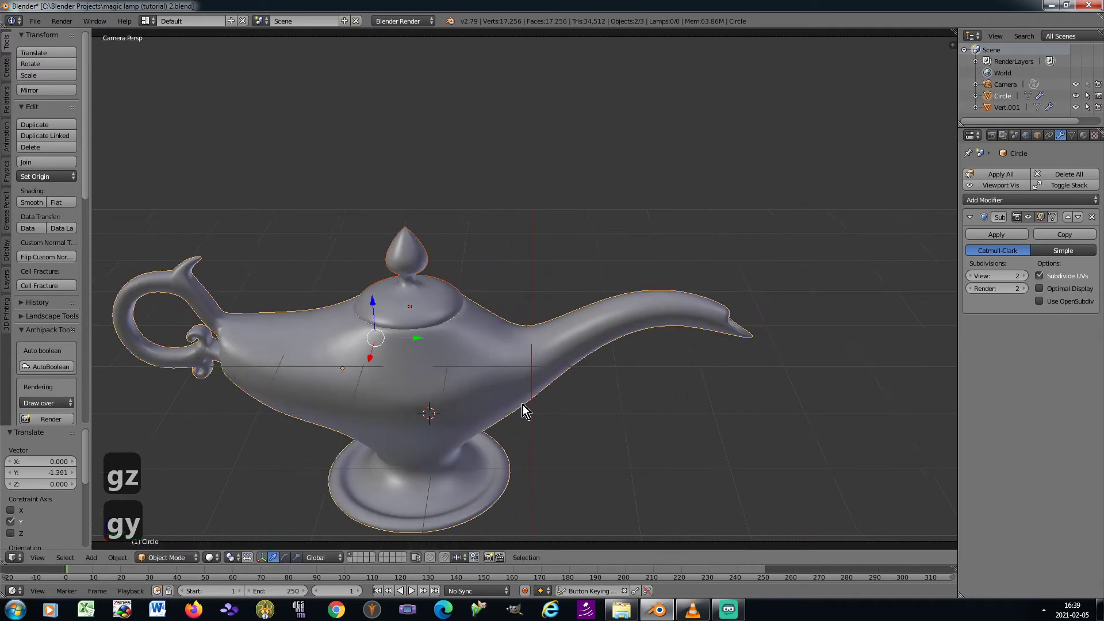
{"action": "middle_click_drag", "start_coordinate": [523, 405], "coordinate": [559, 361], "text": "shift"}
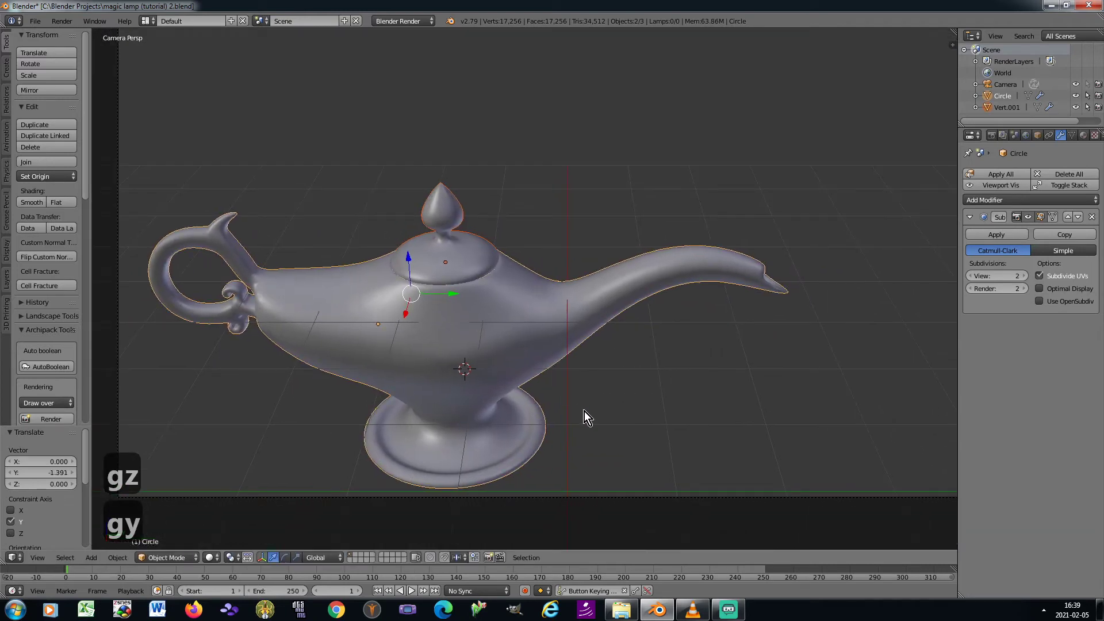
Shift the lamp body and lid about -0.18 along Y and scale them uniformly to 0.93
{"action": "key", "text": "g"}
{"action": "key", "text": "y"}
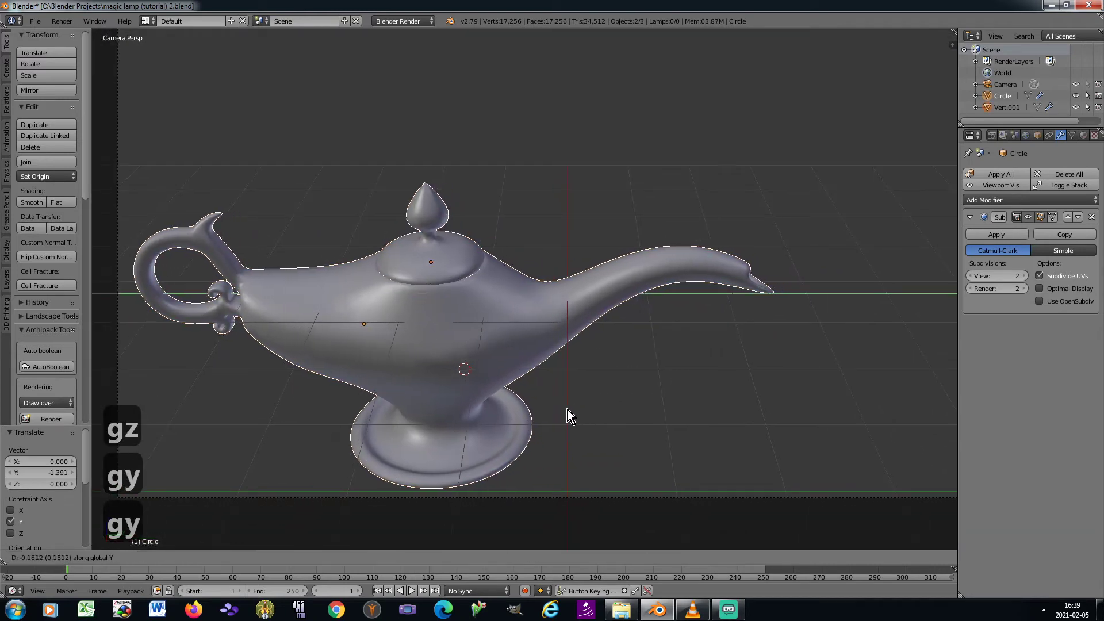
{"action": "left_click", "coordinate": [566, 410]}
{"action": "key", "text": "s"}
{"action": "left_click", "coordinate": [551, 401]}
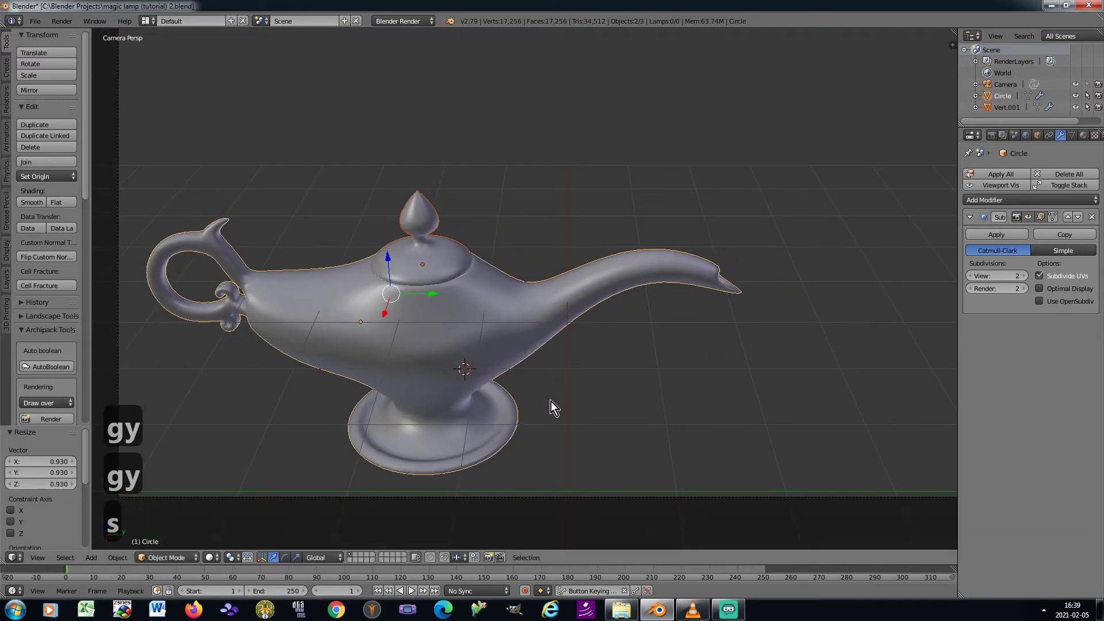
Nudge the lamp body and lid about -0.232 and -0.058 along Y, and -0.244 along Z within the camera frame
{"action": "key", "text": "g"}
{"action": "key", "text": "y"}
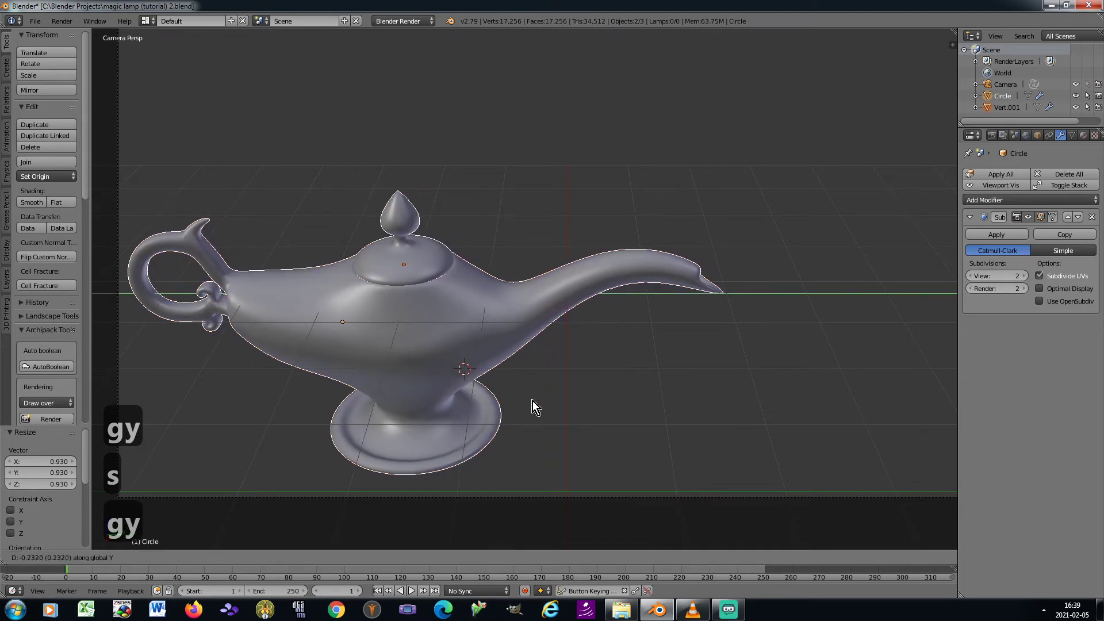
{"action": "left_click", "coordinate": [533, 402]}
{"action": "key", "text": "g"}
{"action": "key", "text": "y"}
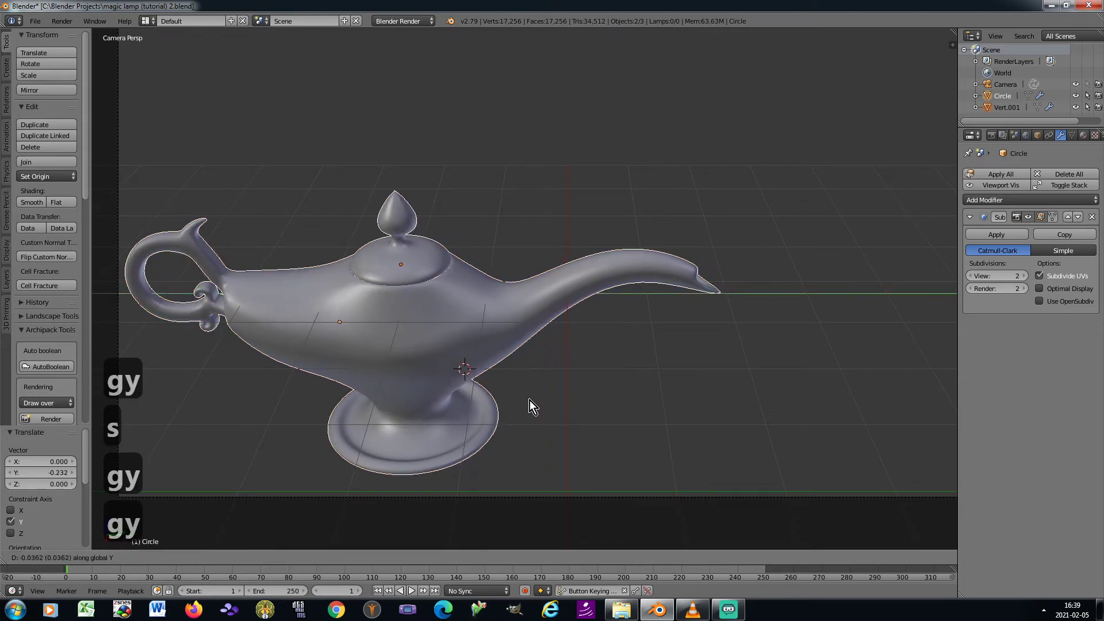
{"action": "left_click", "coordinate": [528, 401]}
{"action": "key", "text": "g"}
{"action": "key", "text": "z"}
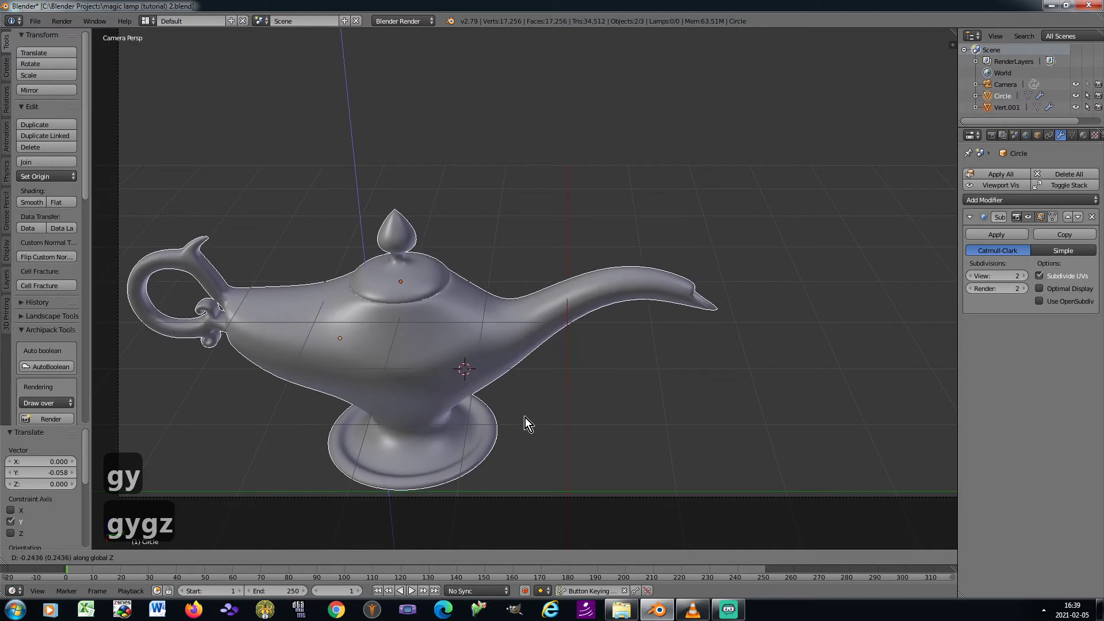
{"action": "left_click", "coordinate": [526, 418]}
{"action": "scroll", "coordinate": [509, 379], "scroll_direction": "down", "scroll_amount": 2}
{"action": "scroll", "coordinate": [542, 370], "scroll_direction": "up", "scroll_amount": 3}
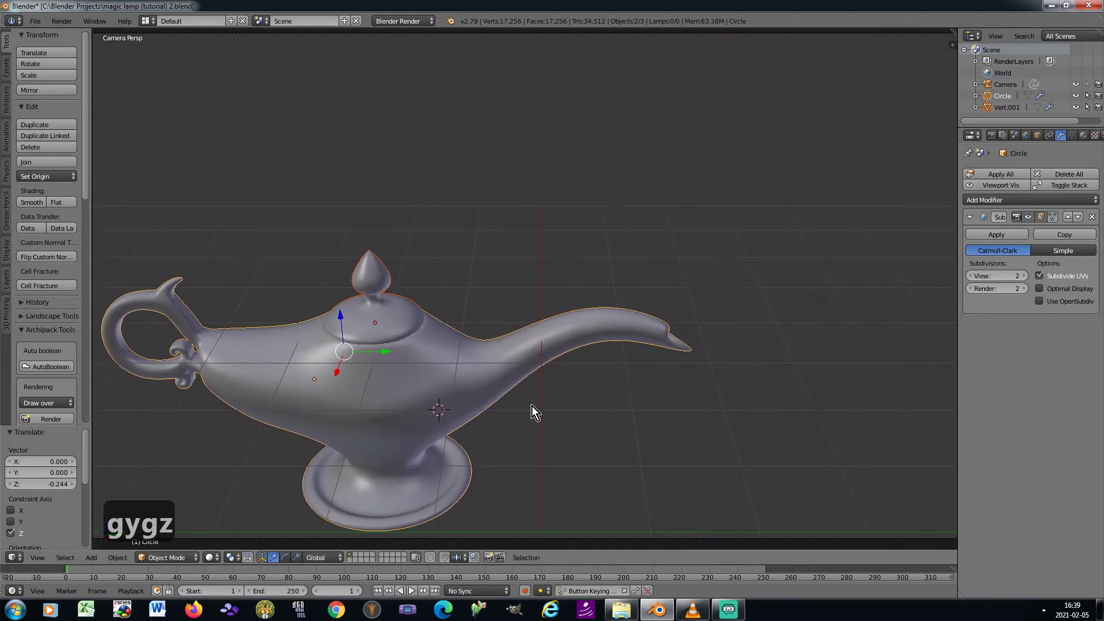
{"action": "scroll", "coordinate": [525, 401], "scroll_direction": "down", "scroll_amount": 2}
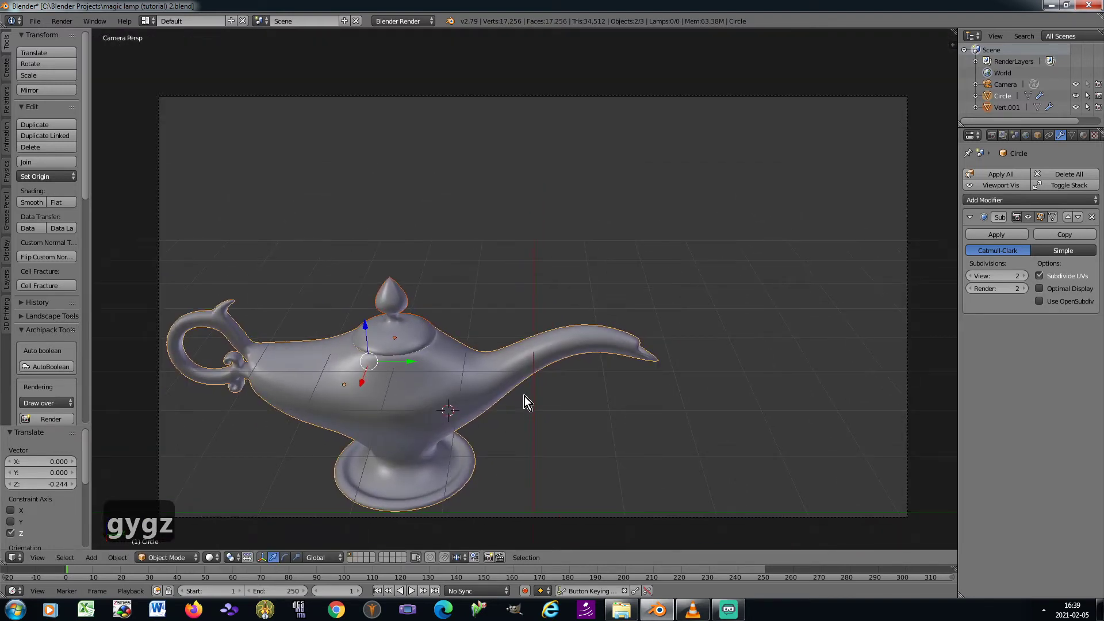
Scale the lamp body and lid uniformly to about 1.03 and shift them about 0.035 along Y
{"action": "key", "text": "s"}
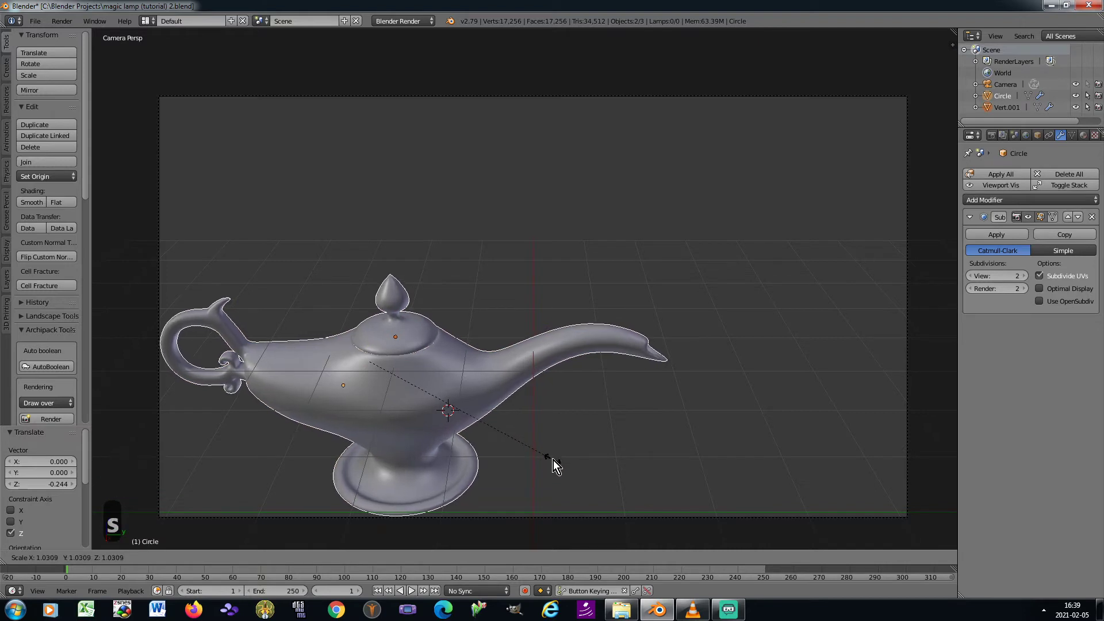
{"action": "left_click", "coordinate": [553, 460]}
{"action": "key", "text": "g"}
{"action": "key", "text": "y"}
{"action": "left_click", "coordinate": [556, 460]}
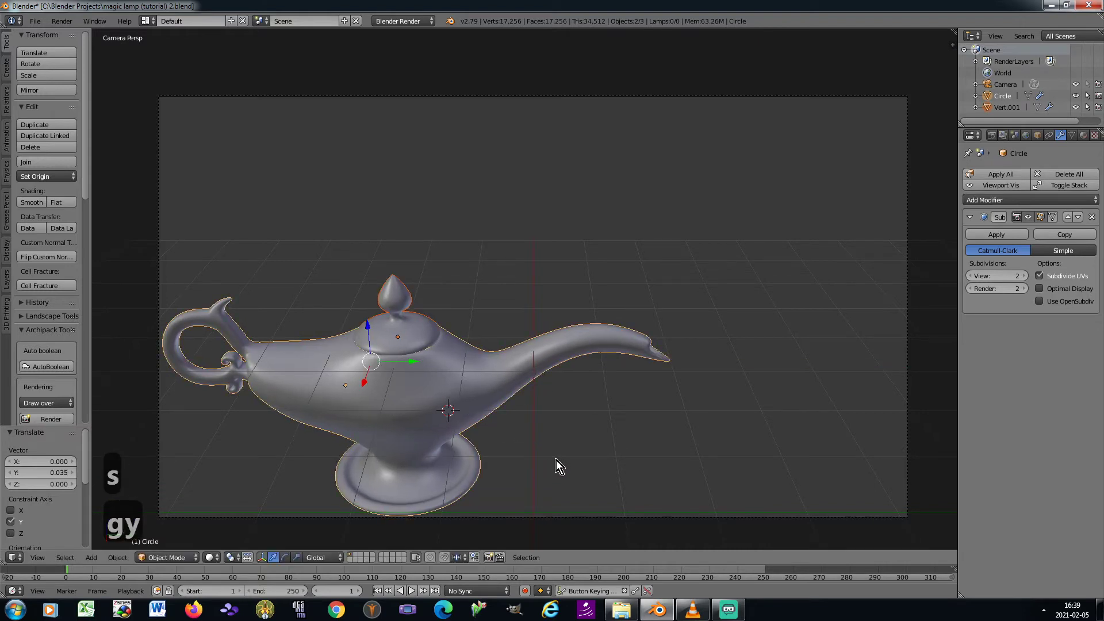
Raise the lamp body and lid about 0.093 along Z and save the file over the existing one
{"action": "key", "text": "g"}
{"action": "key", "text": "z"}
{"action": "left_click", "coordinate": [555, 454]}
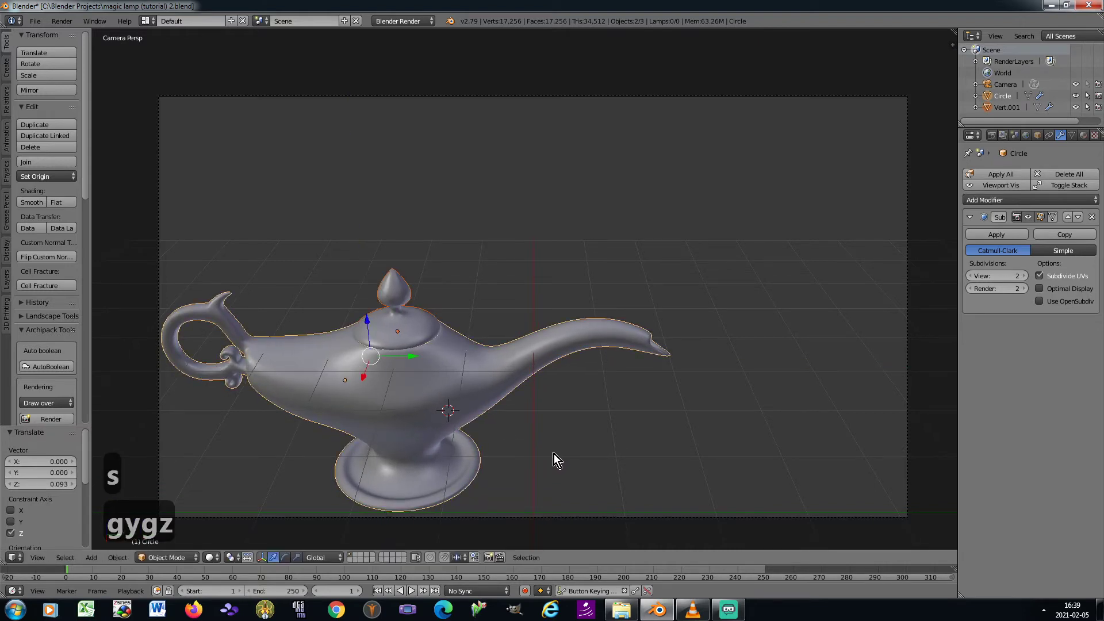
{"action": "key", "text": "ctrl+s"}
{"action": "left_click", "coordinate": [554, 454]}
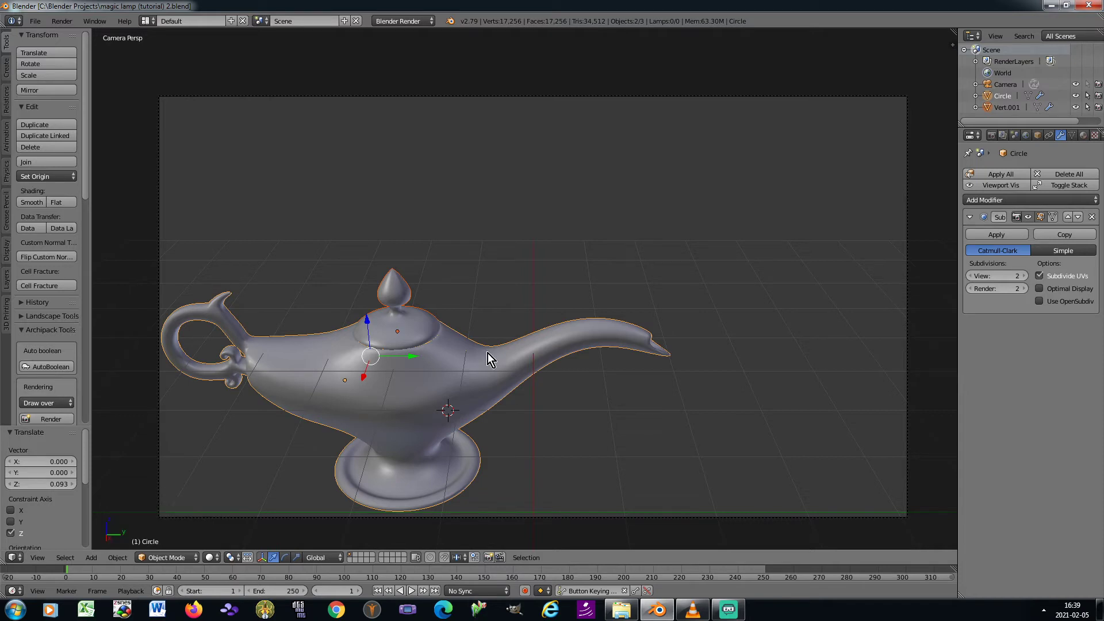
Add a point light and, viewed from above, move it about 2.883 along X and 1.987 along Y
{"action": "left_click", "coordinate": [7, 68]}
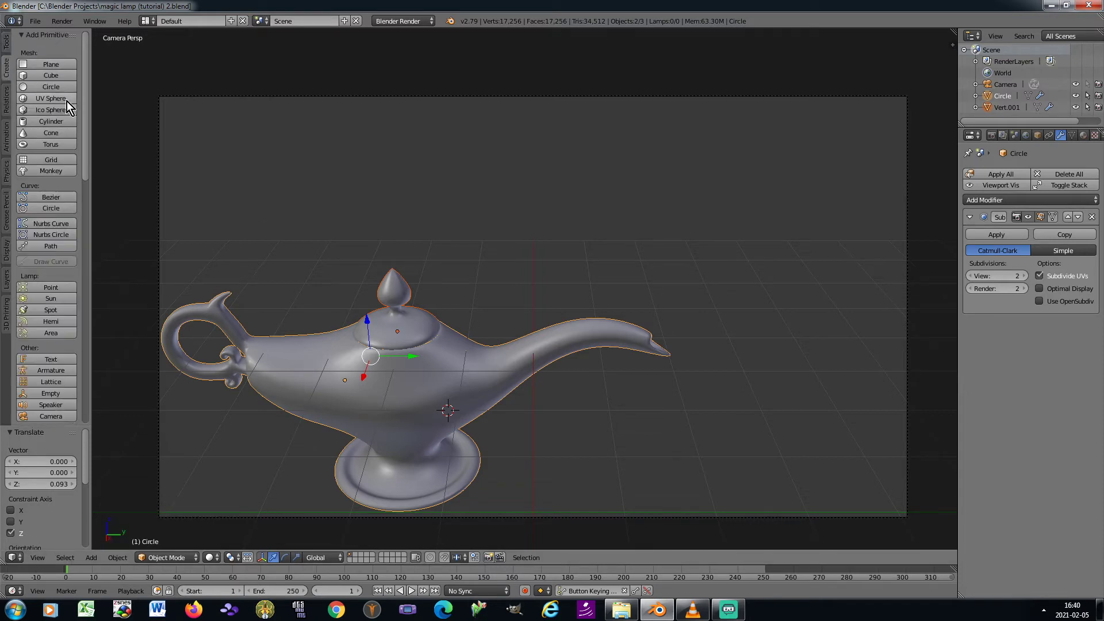
{"action": "left_click", "coordinate": [51, 288]}
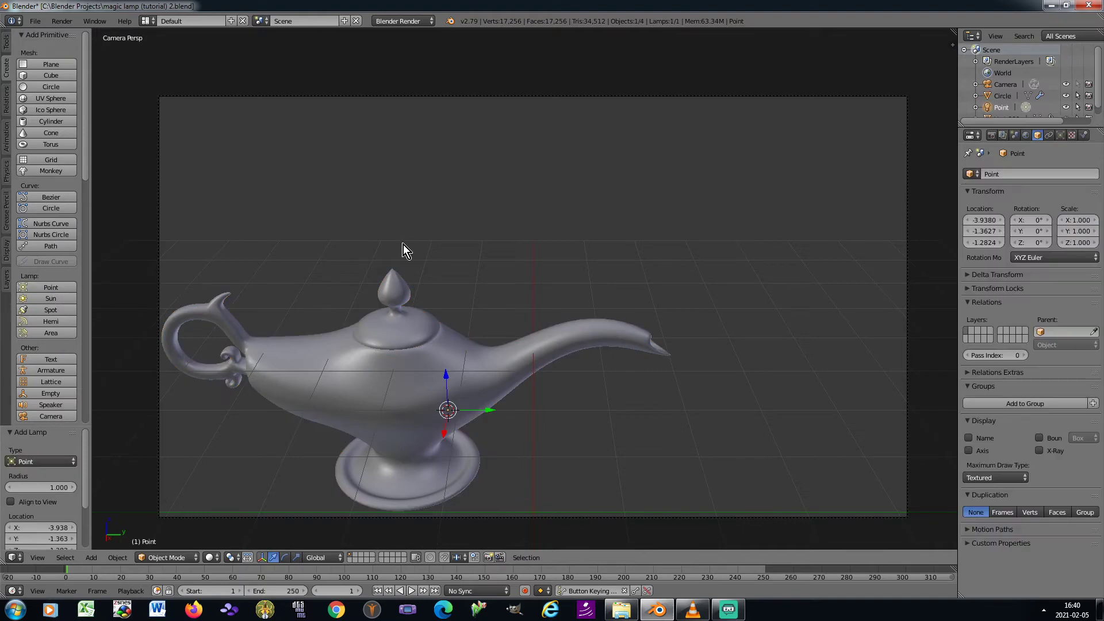
{"action": "left_click", "coordinate": [1062, 136]}
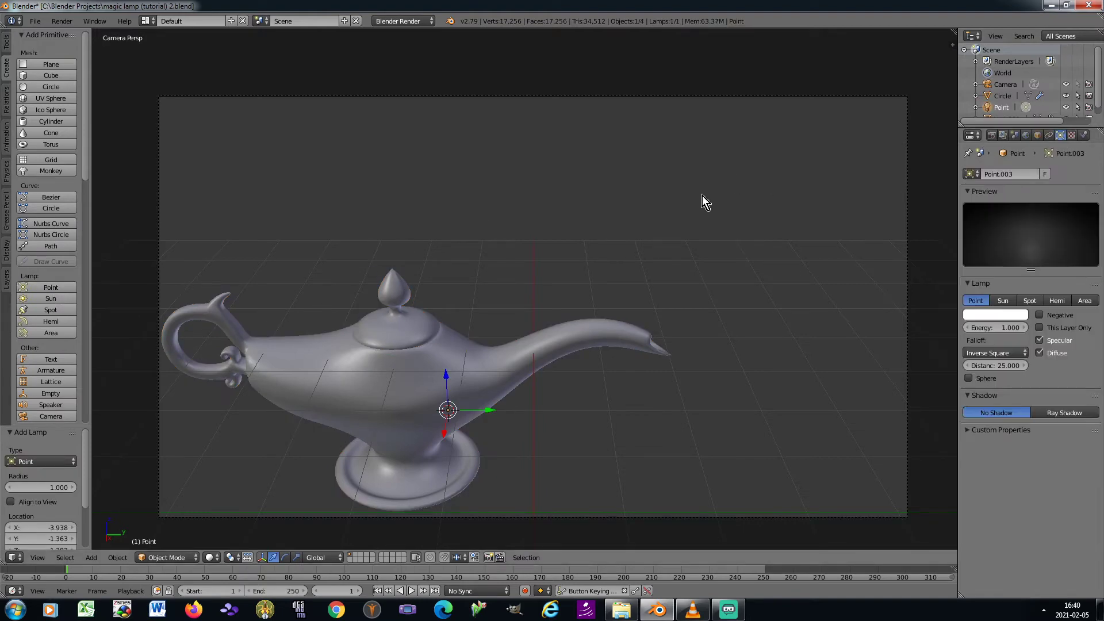
{"action": "key", "text": "KP_0"}
{"action": "key", "text": "KP_8"}
{"action": "key", "text": "KP_8"}
{"action": "key", "text": "KP_8"}
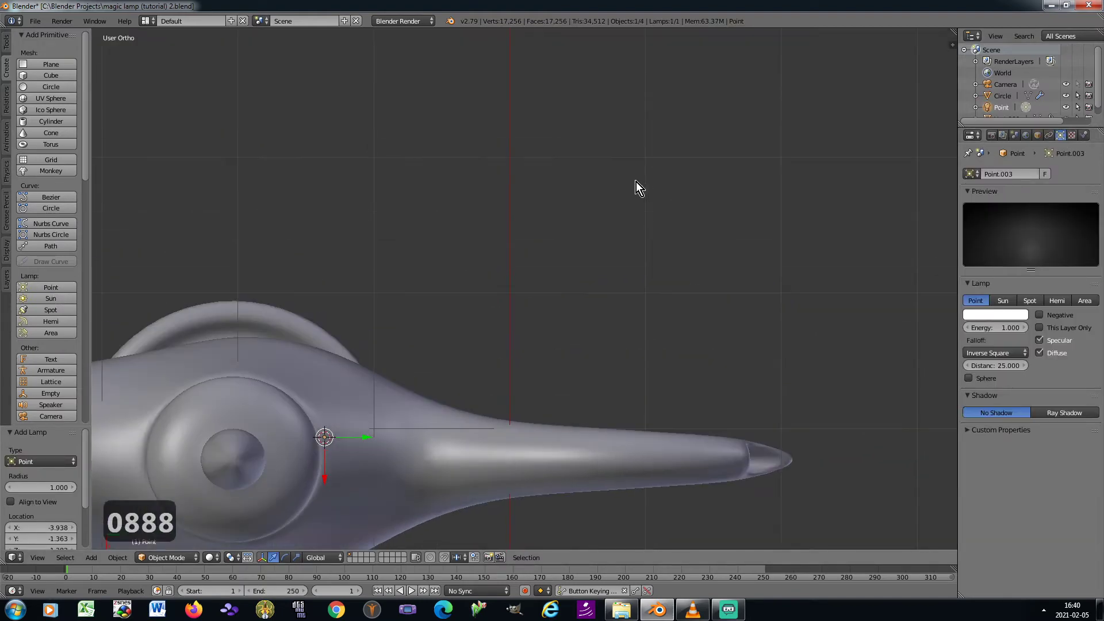
{"action": "scroll", "coordinate": [586, 182], "scroll_direction": "down", "scroll_amount": 1}
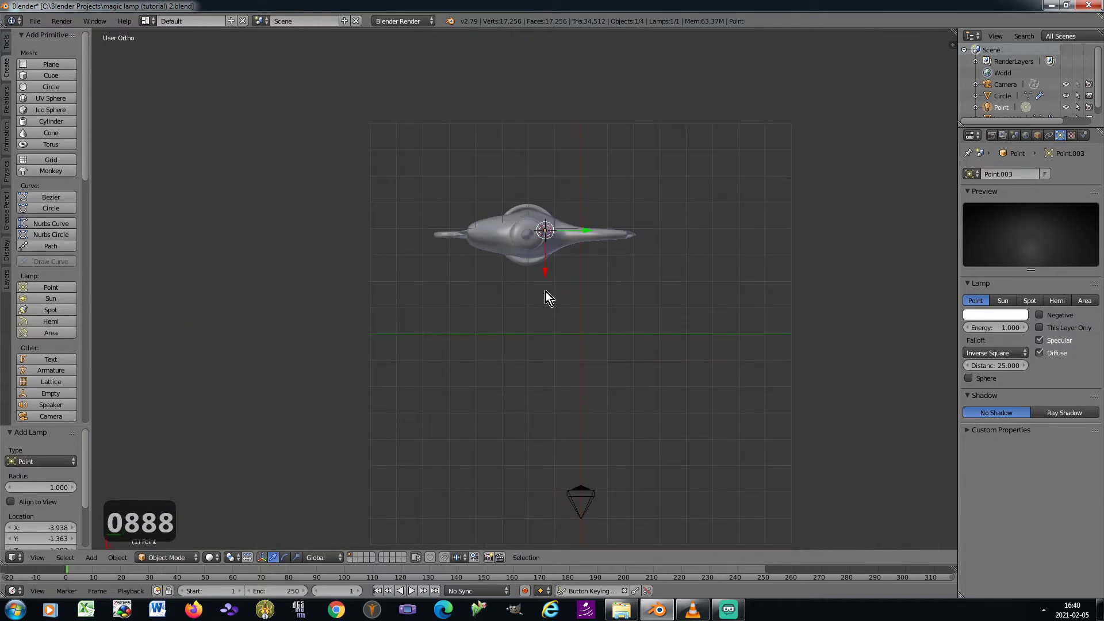
{"action": "key", "text": "g"}
{"action": "left_click", "coordinate": [599, 344]}
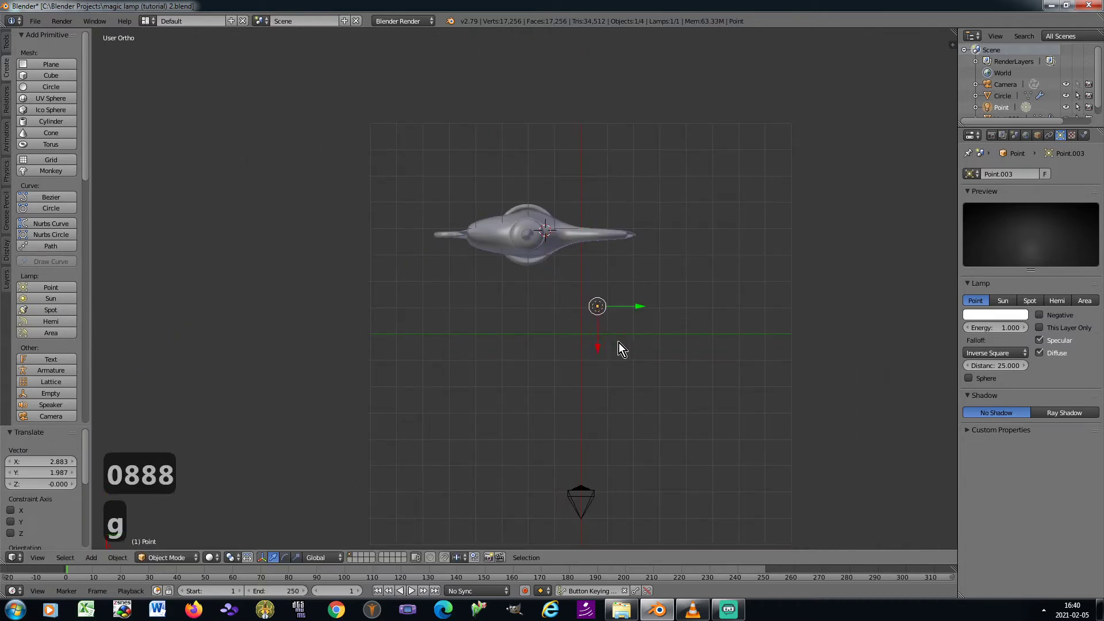
Set the new point light's energy to 3
{"action": "left_click", "coordinate": [996, 328]}
{"action": "type", "text": "3"}
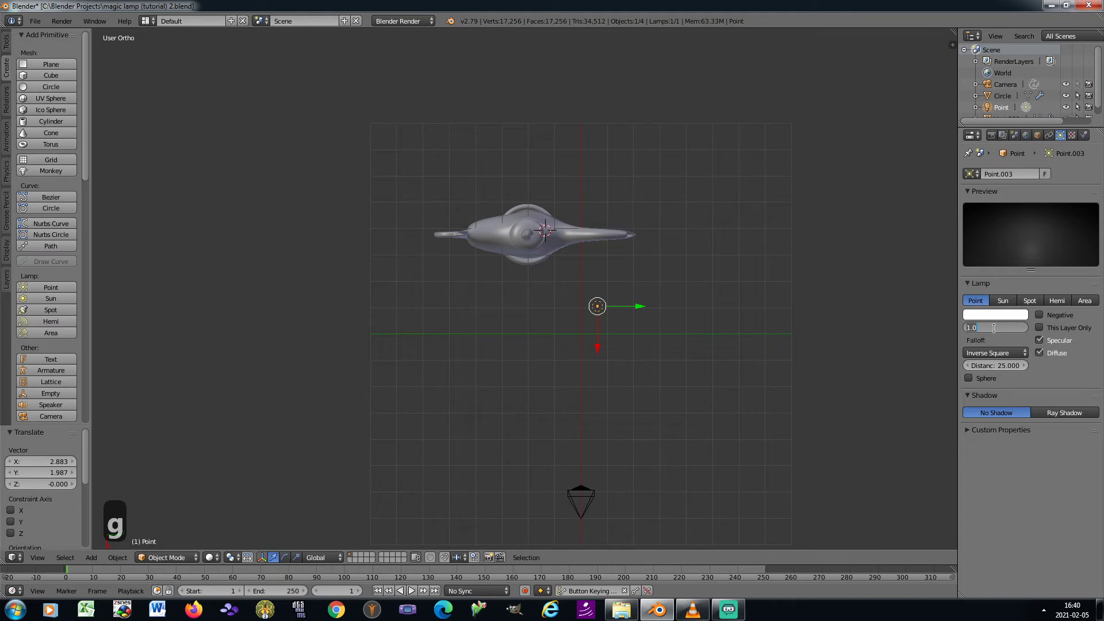
{"action": "key", "text": "Return"}
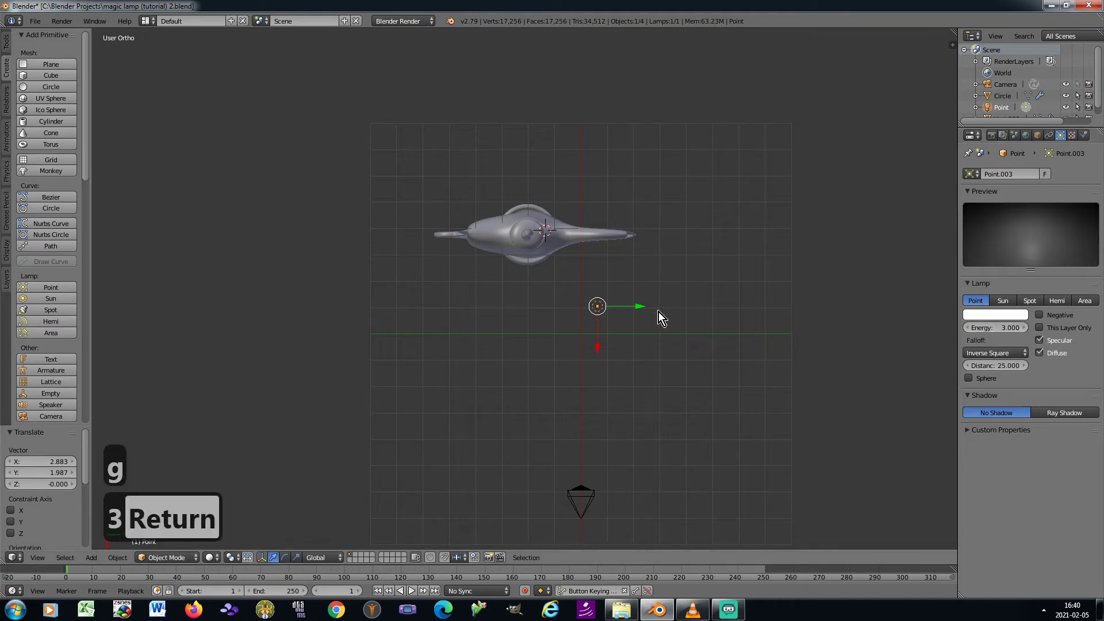
Duplicate the point light about -6.355 along Y and 0.175 along X, and set the copy's energy to 1
{"action": "key", "text": "shift+d"}
{"action": "left_click", "coordinate": [492, 317]}
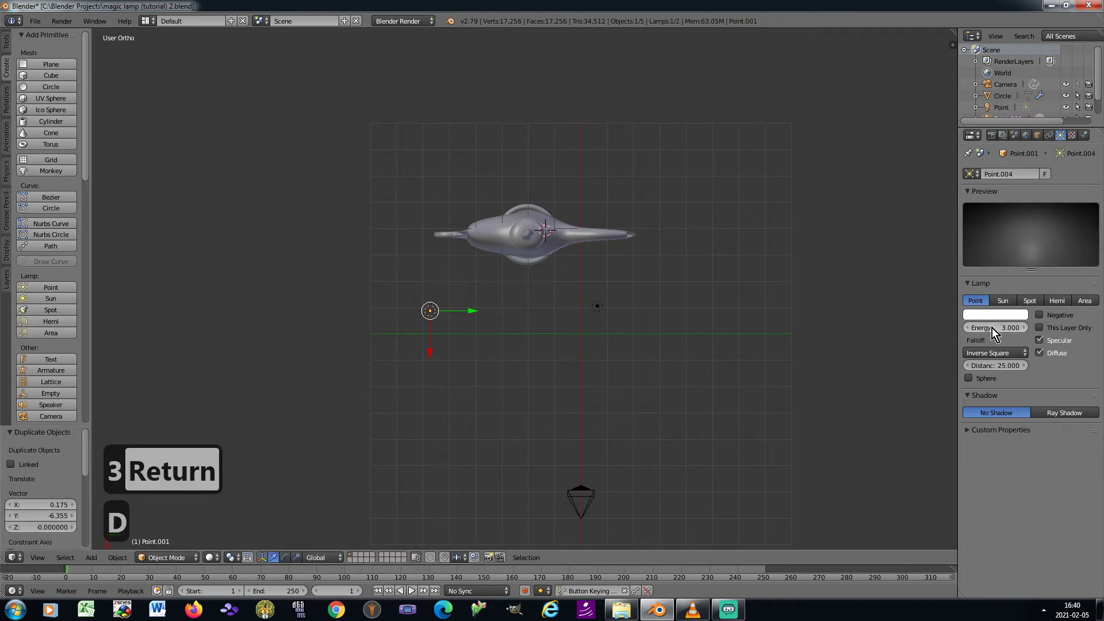
{"action": "type", "text": "1"}
{"action": "key", "text": "Return"}
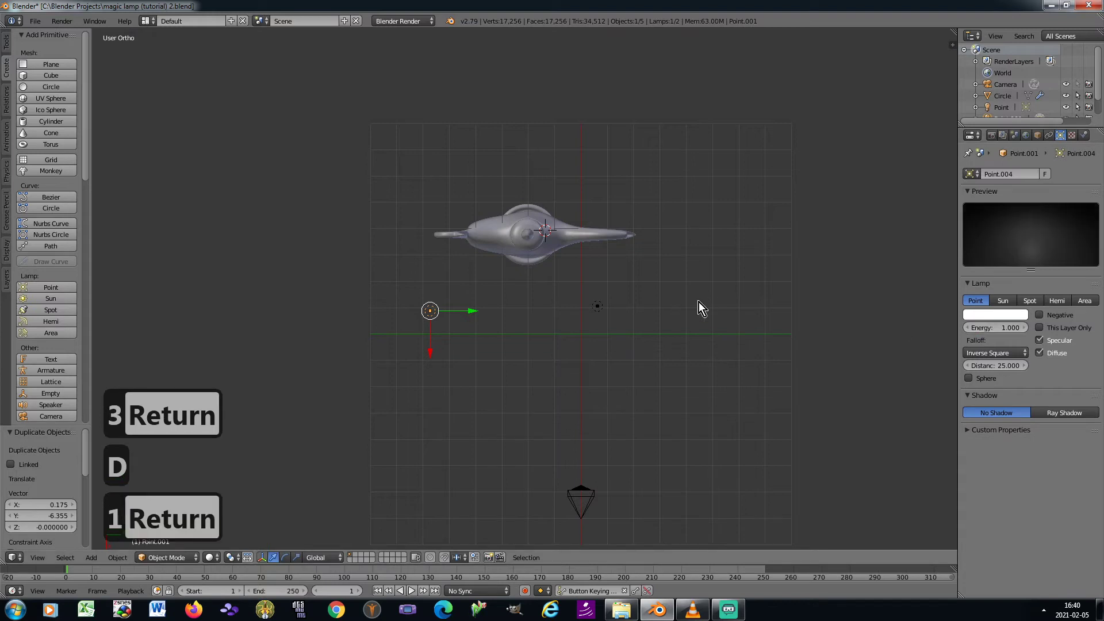
From the side view, move the energy 3 point light about 3.25 along Z and 0.35 along Y
{"action": "key", "text": "KP_2"}
{"action": "key", "text": "KP_2"}
{"action": "key", "text": "KP_2"}
{"action": "key", "text": "KP_2"}
{"action": "right_click", "coordinate": [607, 319]}
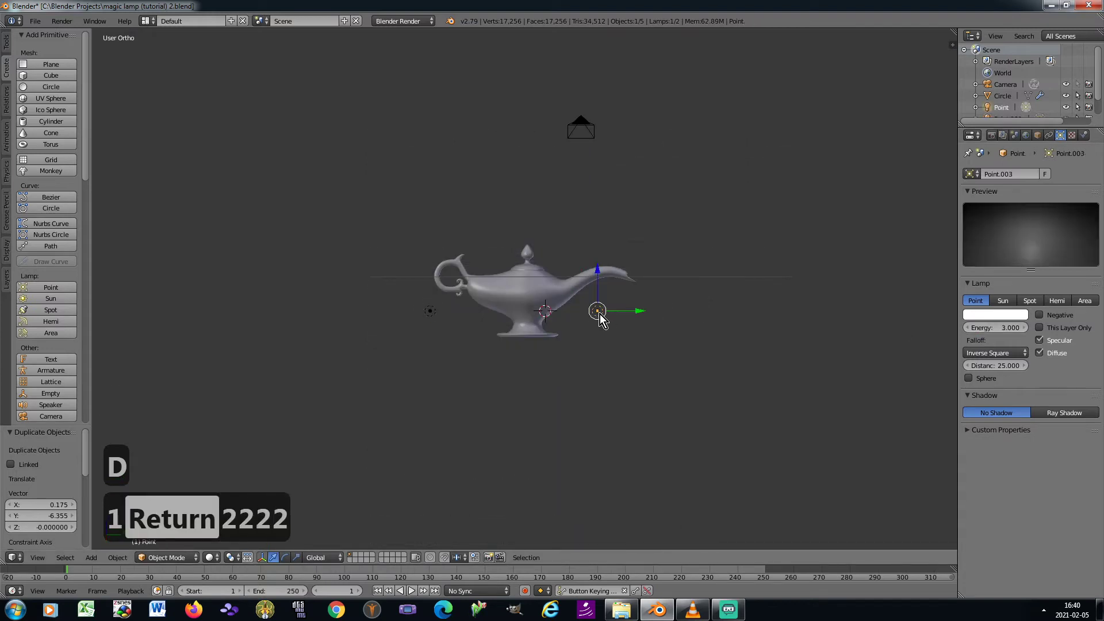
{"action": "key", "text": "g"}
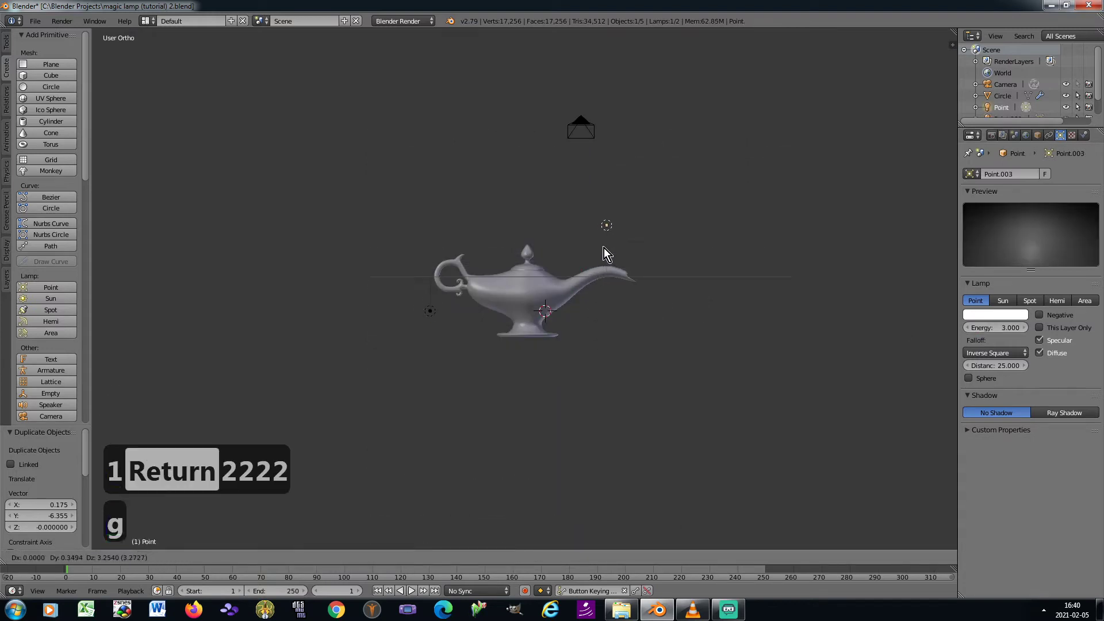
{"action": "left_click", "coordinate": [604, 247]}
Move the energy 1 point light above the handle, about 0.415 along Y and 2.337 along Z, then -0.087 and 0.524
{"action": "right_click", "coordinate": [430, 311]}
{"action": "key", "text": "g"}
{"action": "left_click", "coordinate": [443, 249]}
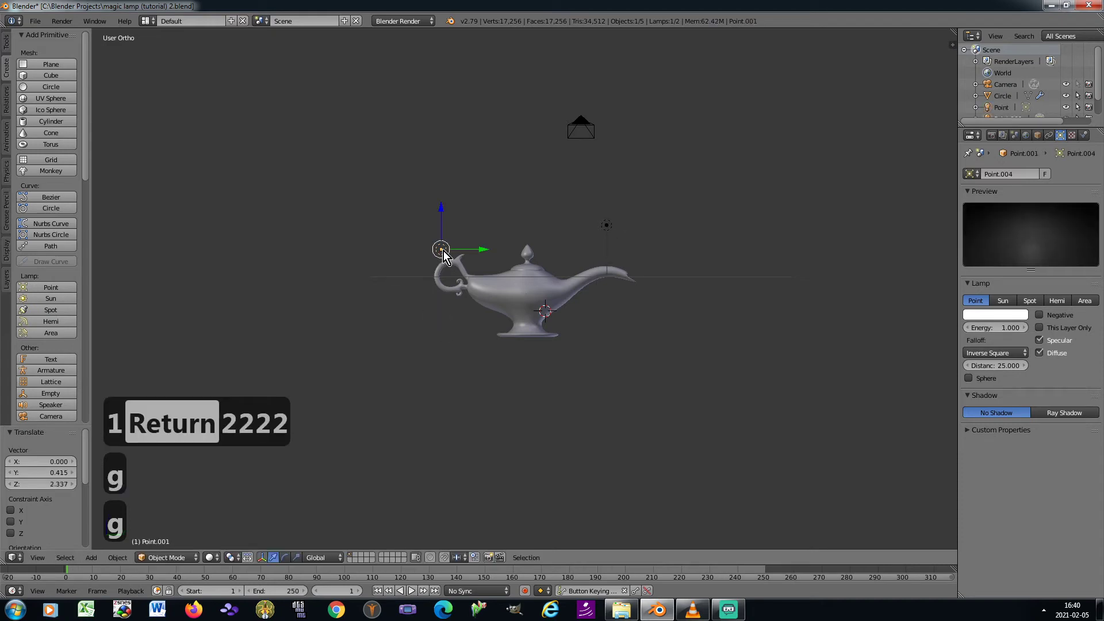
{"action": "key", "text": "g"}
{"action": "left_click", "coordinate": [456, 237]}
Move the energy 3 point light above the spout about 0.262 along Y and 1.026 along Z
{"action": "right_click", "coordinate": [604, 227]}
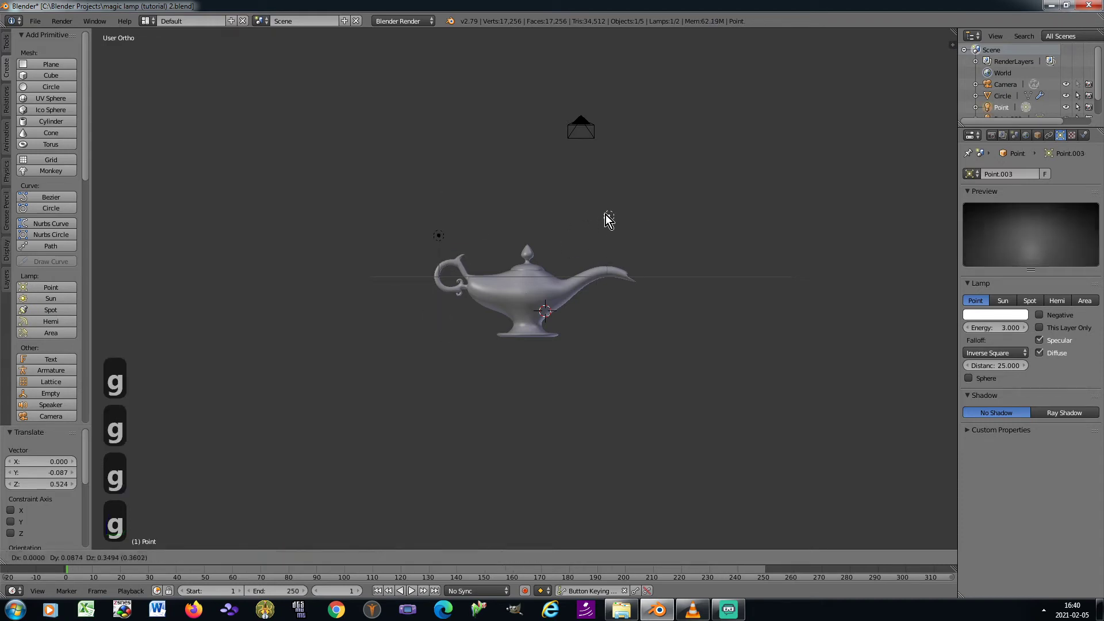
{"action": "key", "text": "g"}
{"action": "left_click", "coordinate": [610, 200]}
Duplicate the energy 1 point light and place the copy behind the lamp, about -6.901 along X and -1.791 along Z
{"action": "right_click", "coordinate": [437, 237]}
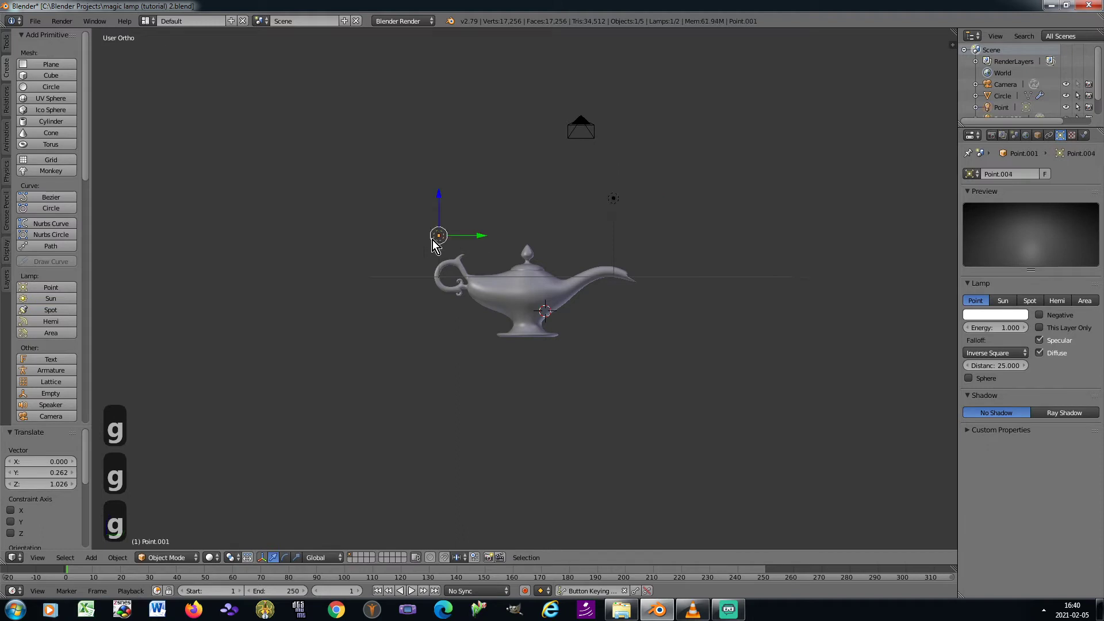
{"action": "key", "text": "KP_6"}
{"action": "key", "text": "KP_6"}
{"action": "key", "text": "KP_6"}
{"action": "key", "text": "KP_6"}
{"action": "key", "text": "shift+d"}
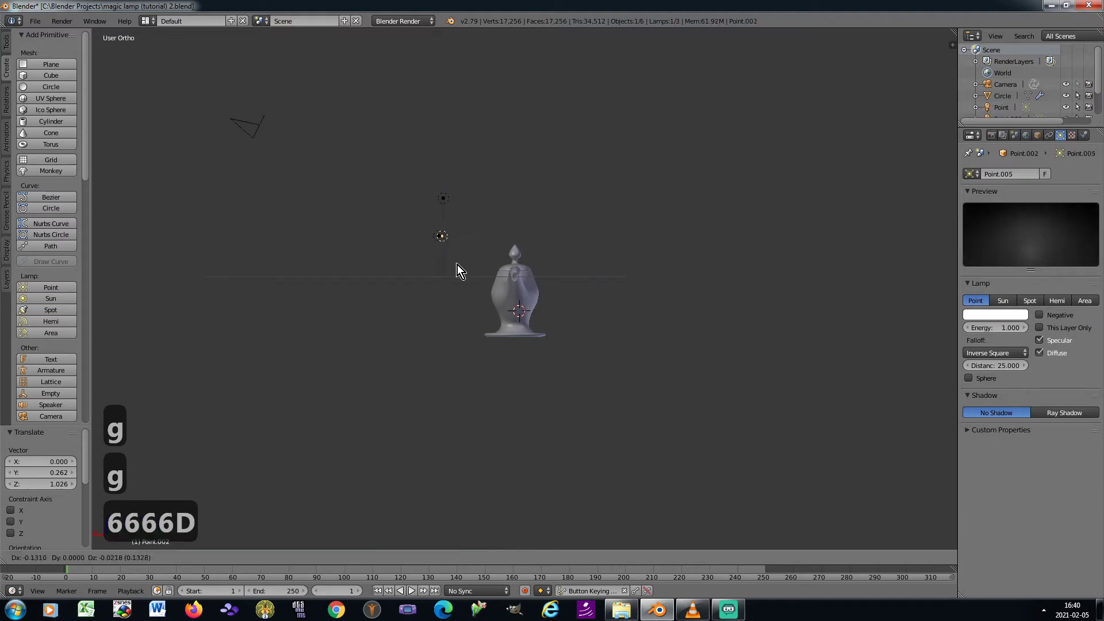
{"action": "left_click", "coordinate": [619, 310]}
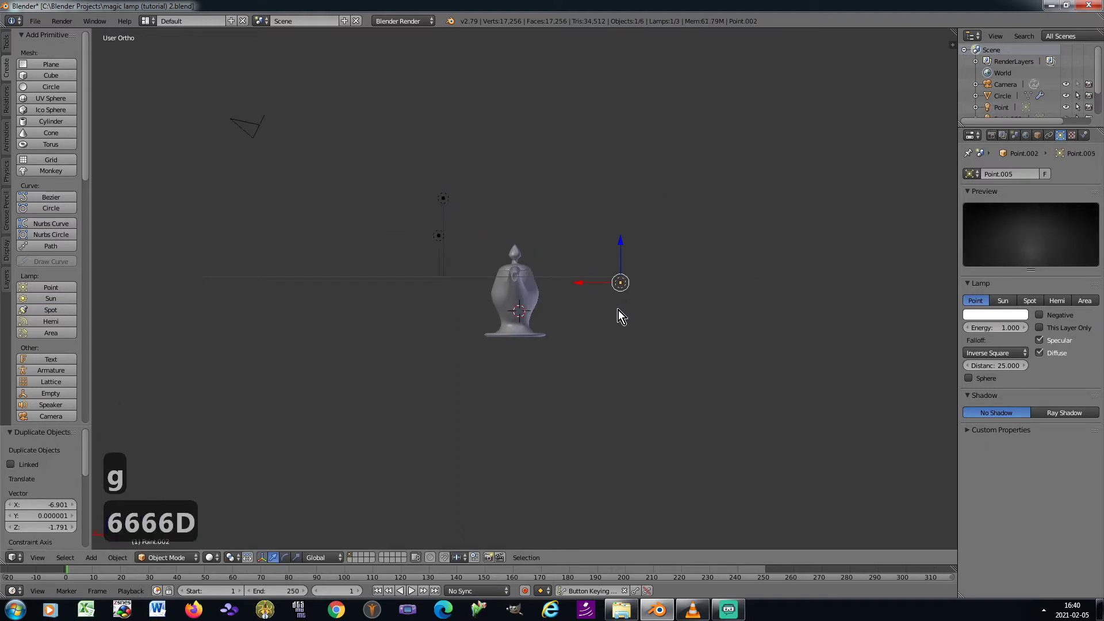
Move the rear point light about 3.385 along Y and 0.743 along Z so it sits behind the lid
{"action": "key", "text": "KP_4"}
{"action": "key", "text": "KP_4"}
{"action": "key", "text": "KP_4"}
{"action": "key", "text": "KP_4"}
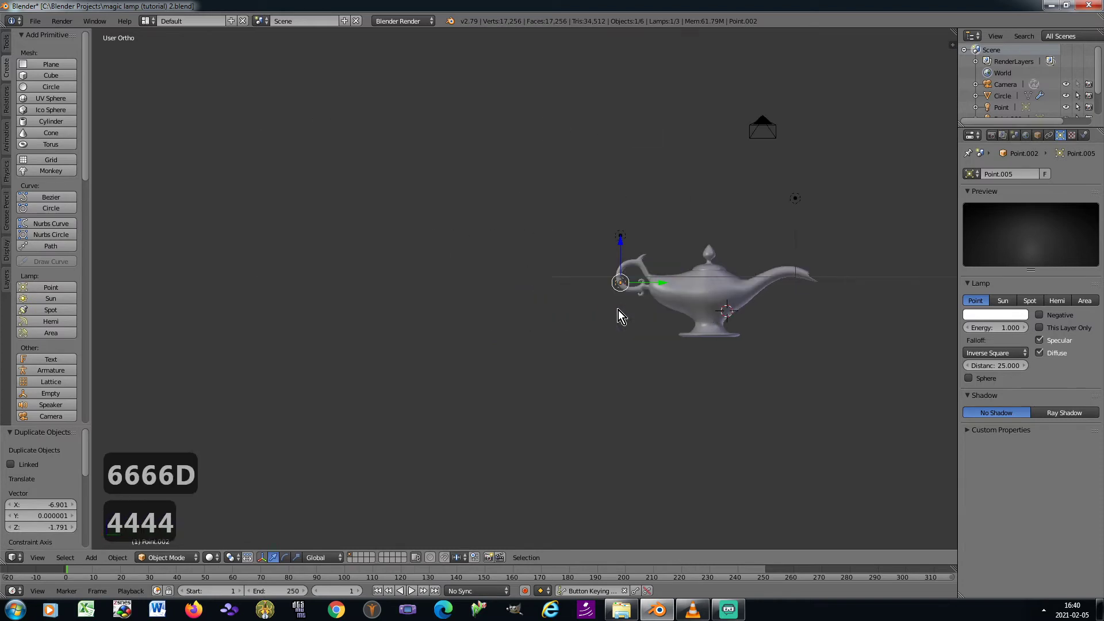
{"action": "key", "text": "g"}
{"action": "left_click", "coordinate": [712, 296]}
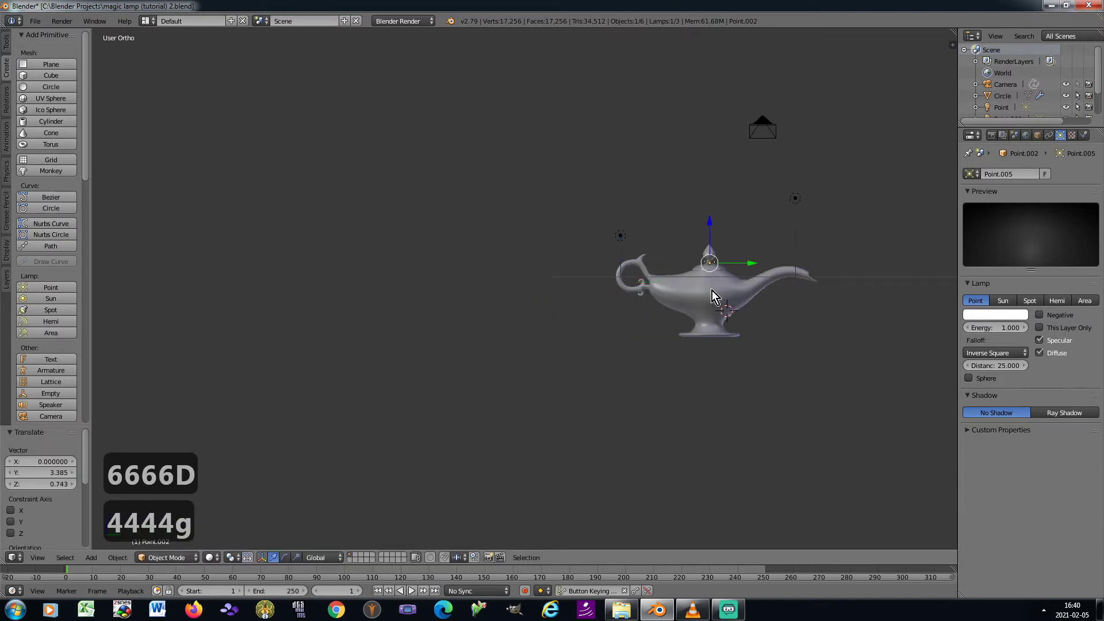
Select the lamp body, return to the camera view and give the body a new material
{"action": "right_click", "coordinate": [713, 296]}
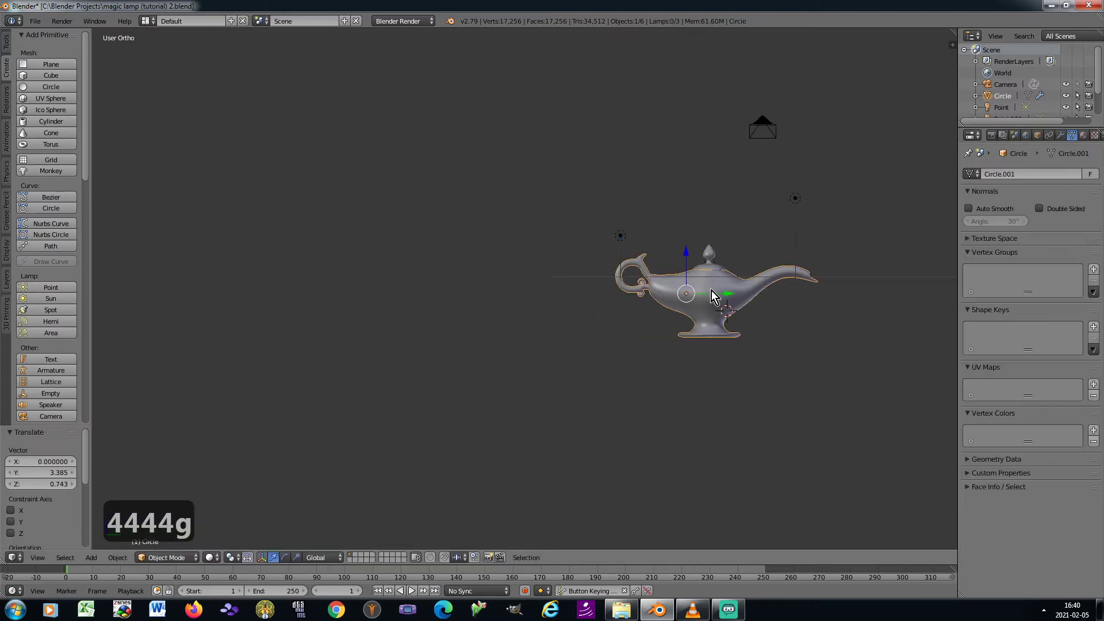
{"action": "key", "text": "KP_0"}
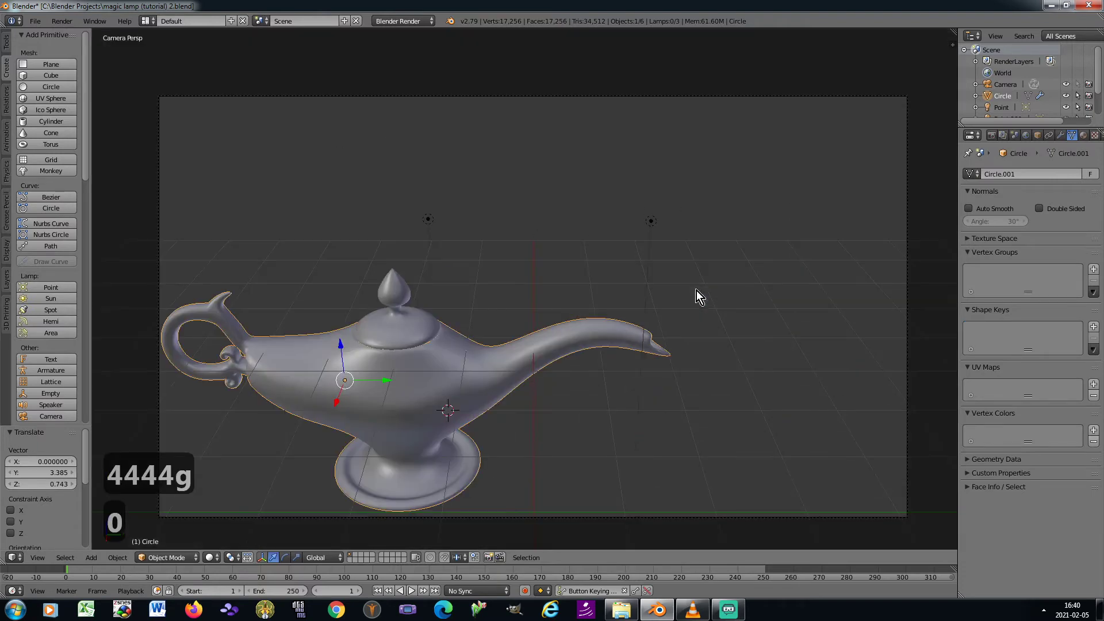
{"action": "scroll", "coordinate": [684, 292], "scroll_direction": "up", "scroll_amount": 4}
{"action": "middle_click_drag", "start_coordinate": [690, 279], "coordinate": [692, 275], "text": "shift"}
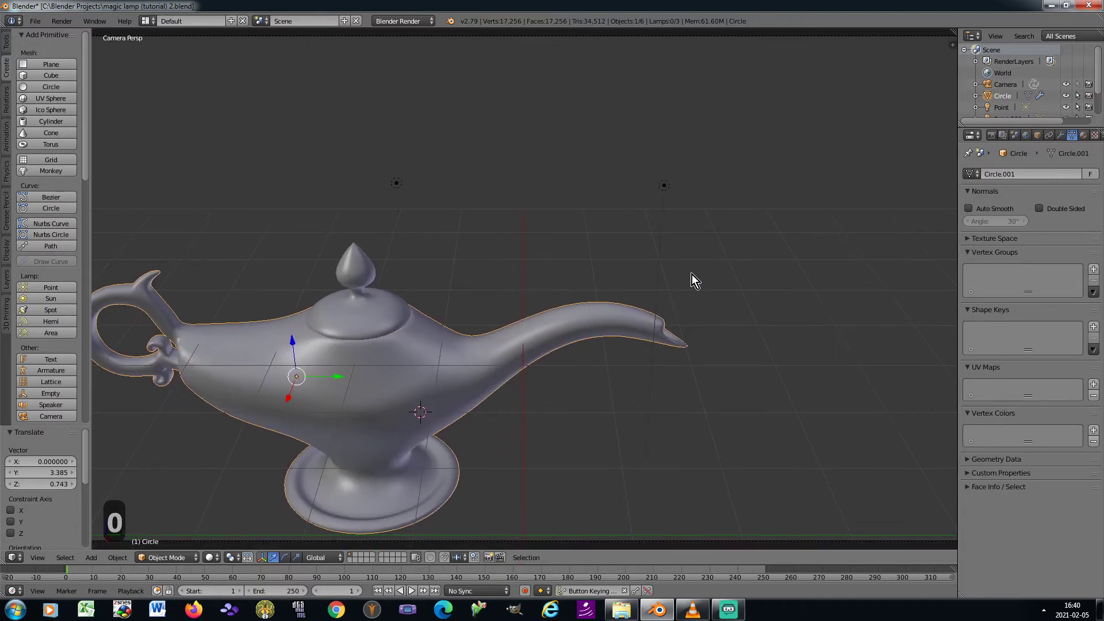
{"action": "left_click", "coordinate": [1084, 134]}
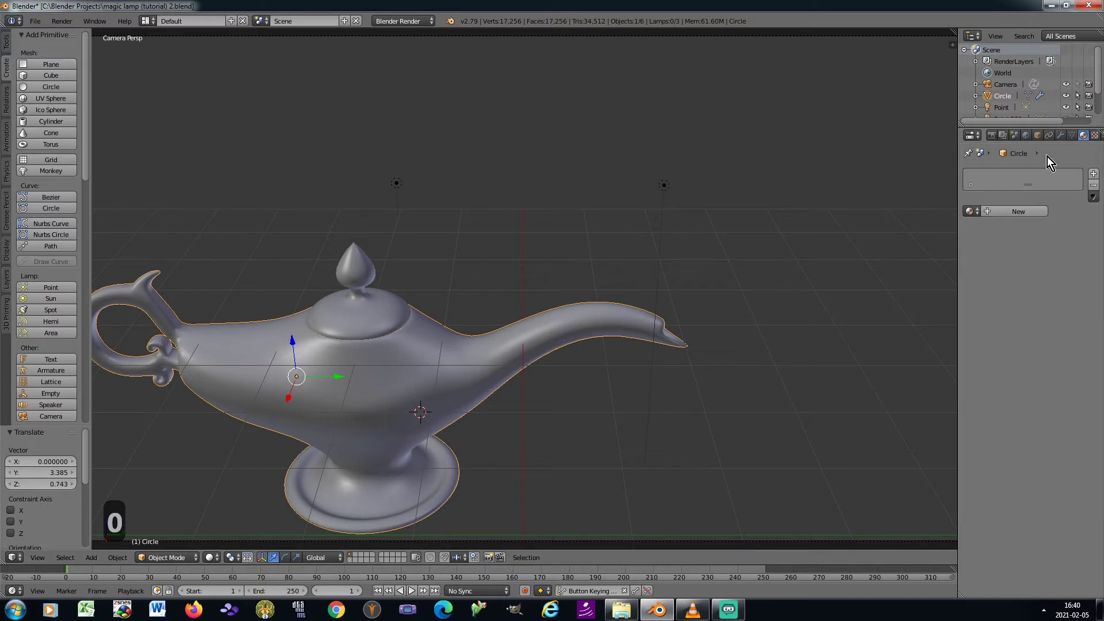
{"action": "left_click", "coordinate": [992, 212]}
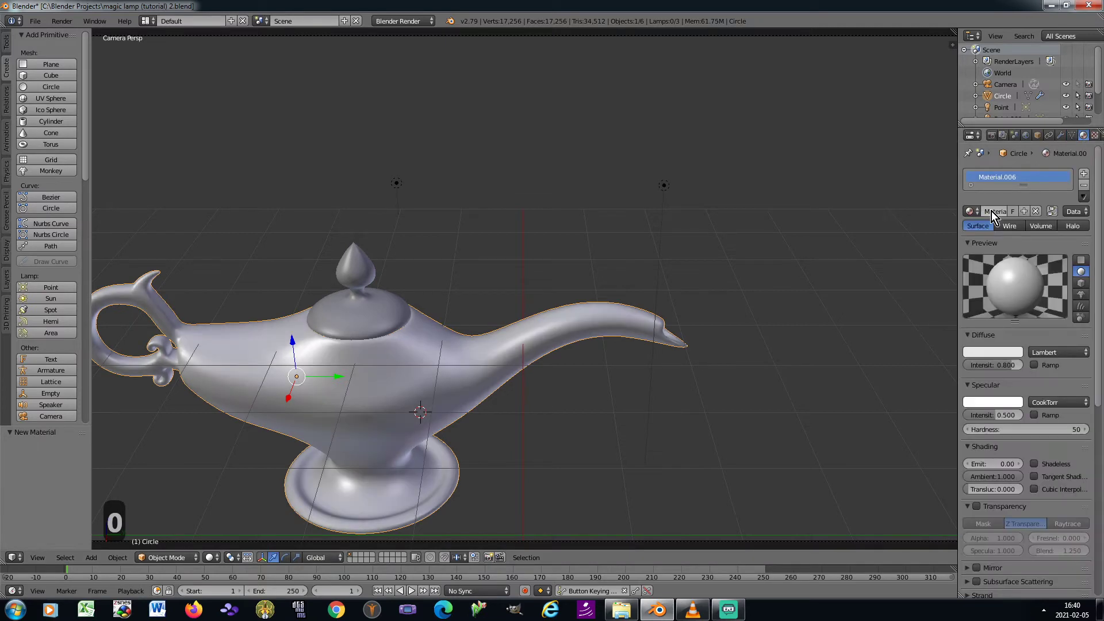
Set the body material's diffuse color to gold with green 0.58 and blue 0.24, keeping red at 0.8
{"action": "left_click", "coordinate": [992, 351]}
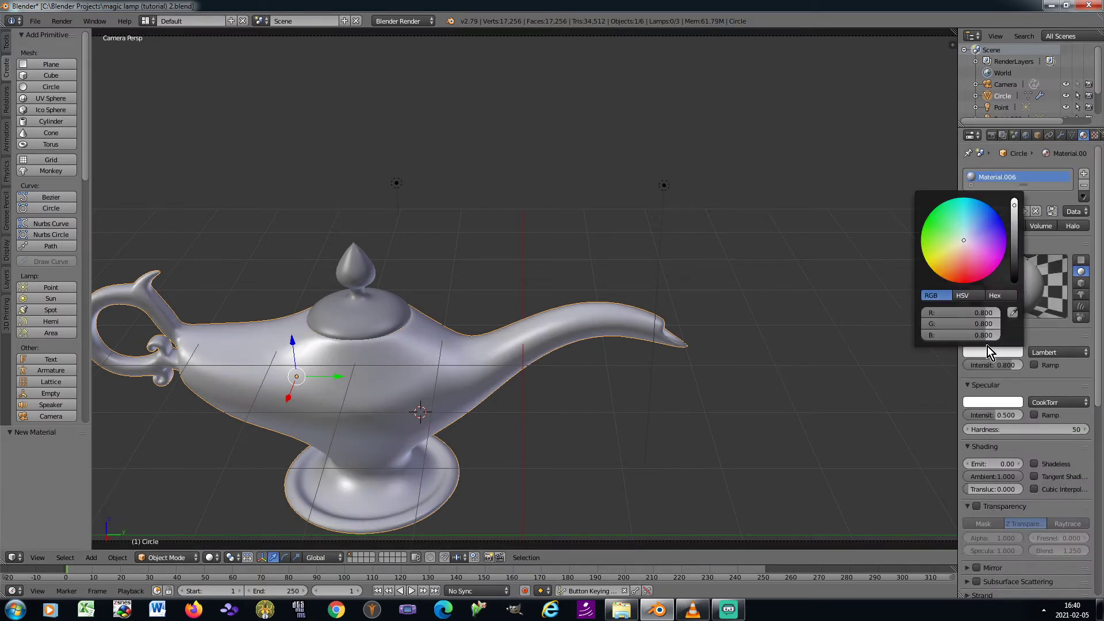
{"action": "left_click", "coordinate": [955, 323]}
{"action": "type", "text": "0.58"}
{"action": "key", "text": "Tab"}
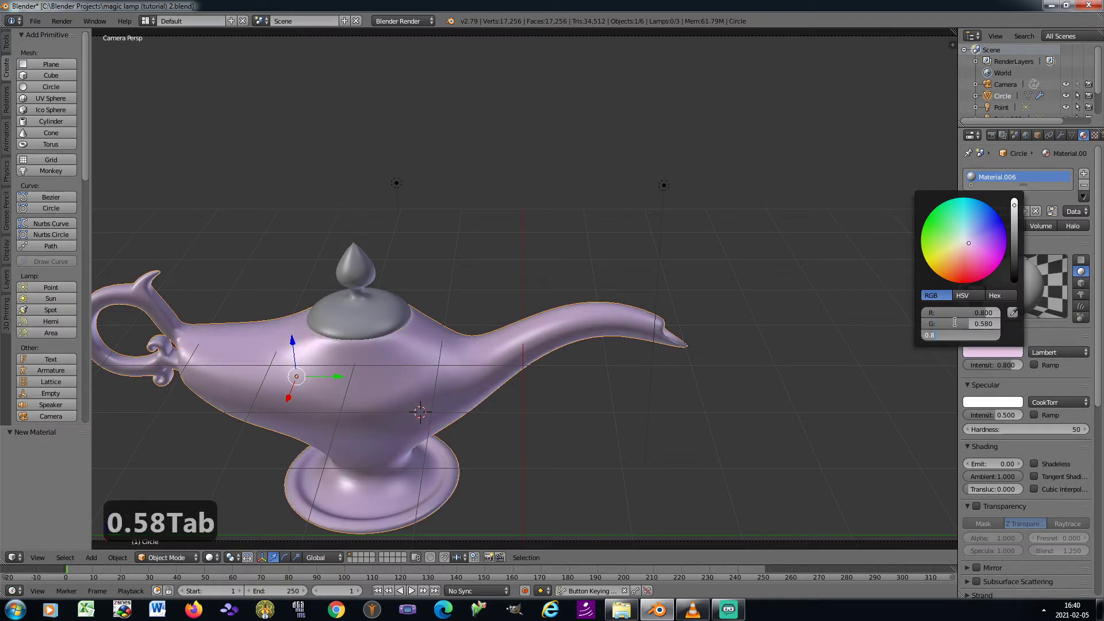
{"action": "type", "text": "0.24"}
{"action": "key", "text": "Return"}
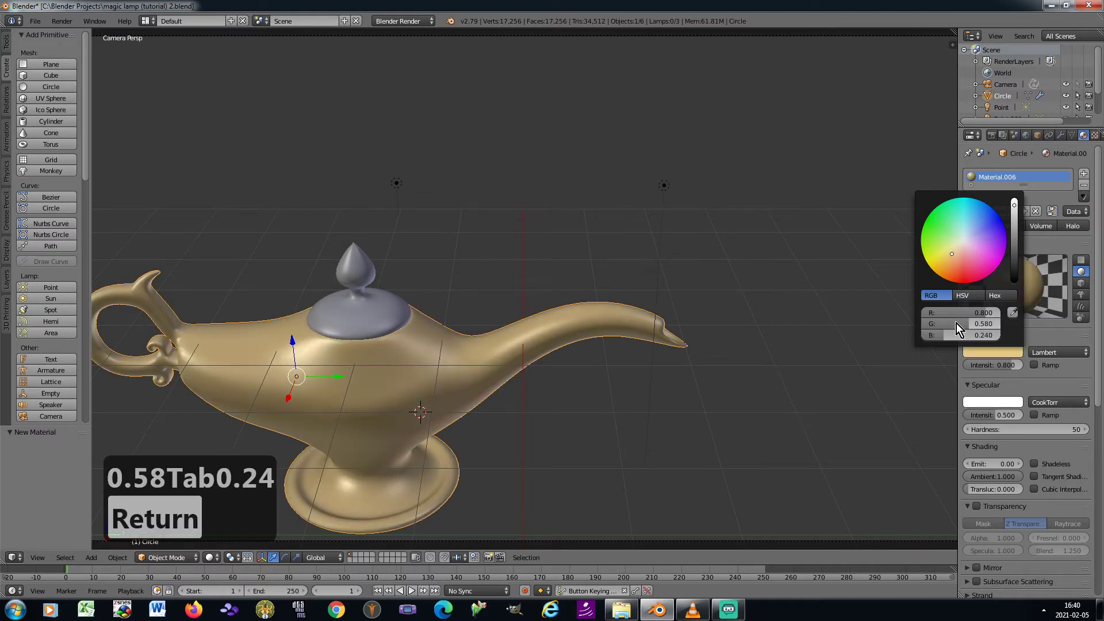
Set the body material's diffuse intensity to 0.3 and its specular shader model to WardIso
{"action": "type", "text": "0.3"}
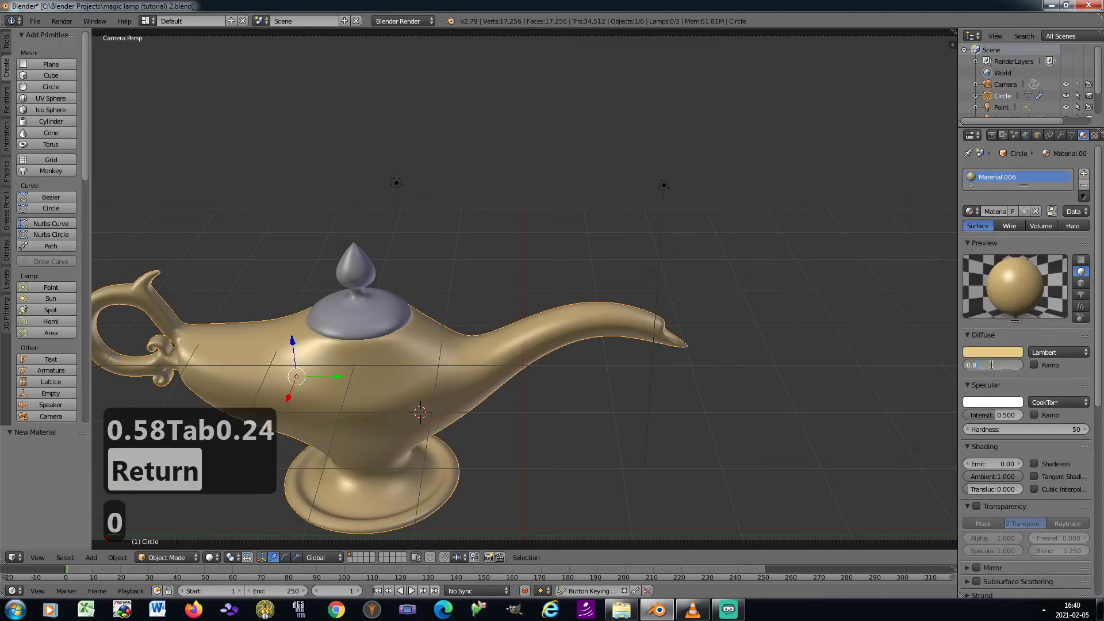
{"action": "key", "text": "Return"}
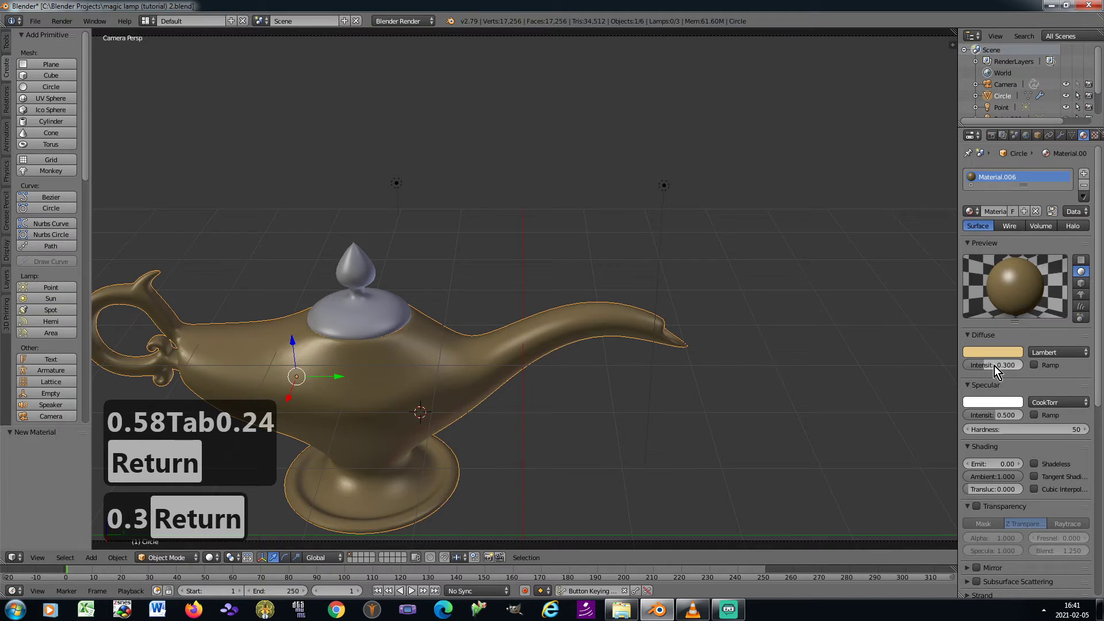
{"action": "left_click", "coordinate": [1053, 403]}
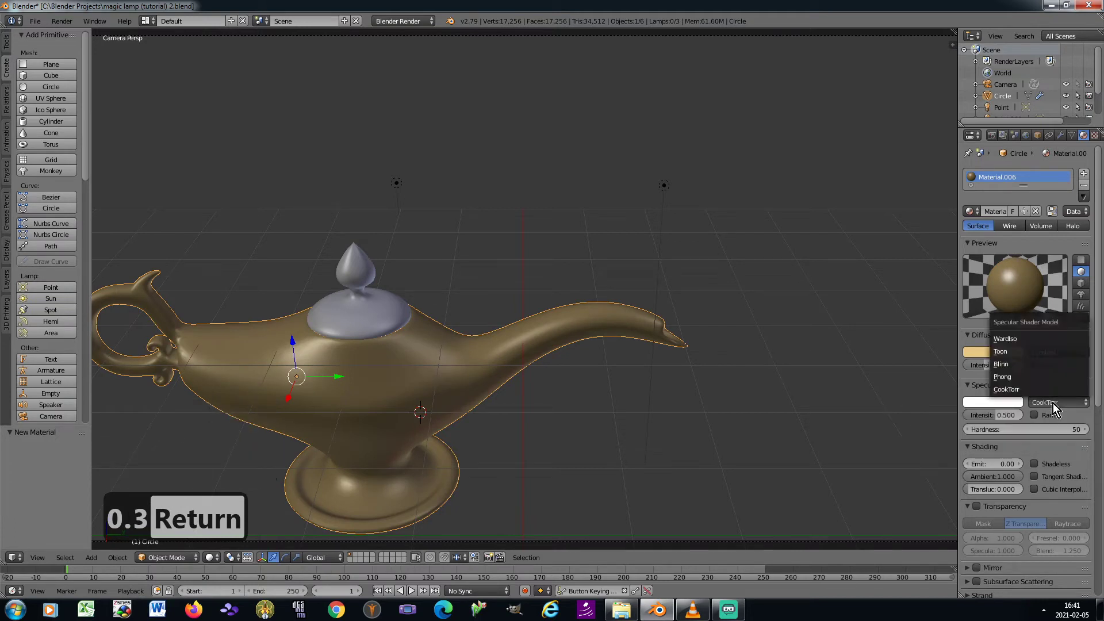
{"action": "left_click", "coordinate": [1030, 343]}
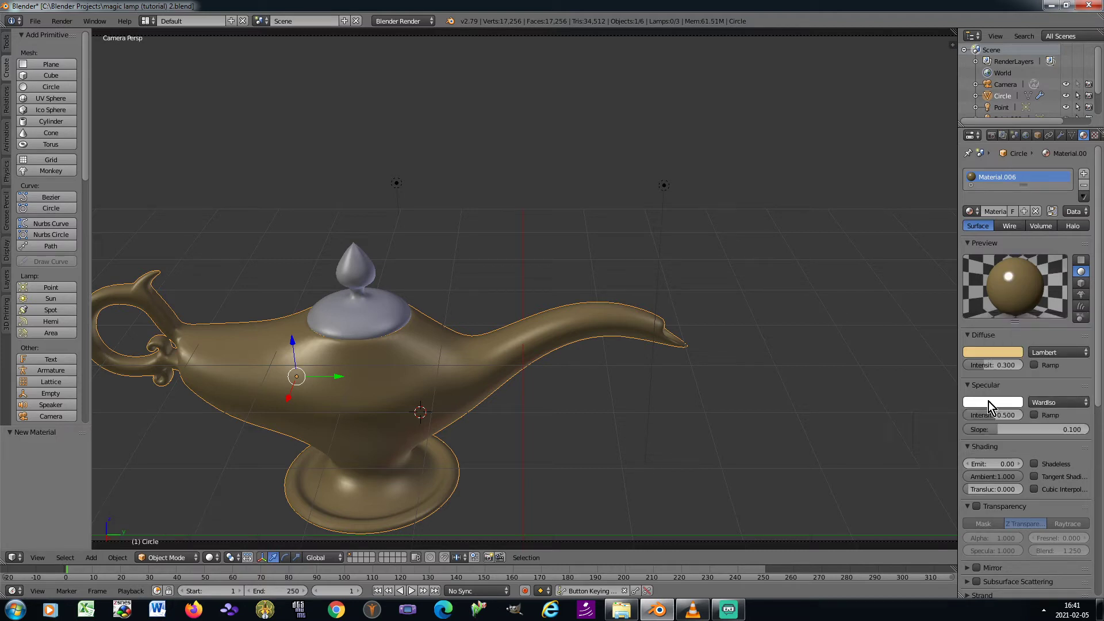
Set the body material's specular color to a warm tint with green 0.77 and blue 0.51, keeping red at 1
{"action": "left_click", "coordinate": [989, 401]}
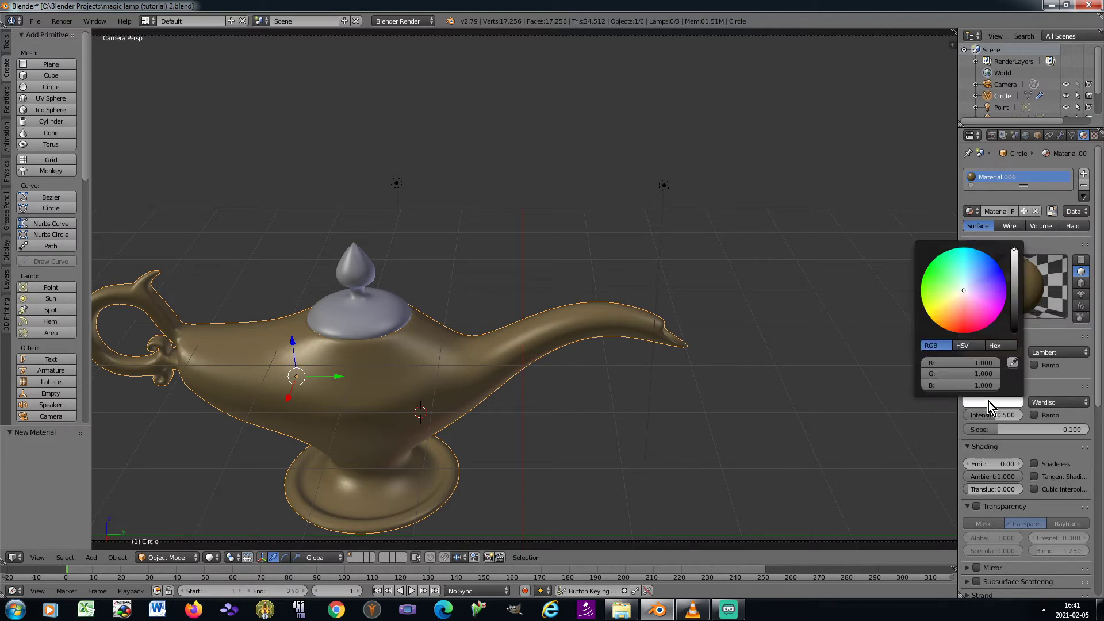
{"action": "left_click", "coordinate": [961, 374]}
{"action": "type", "text": "0.77"}
{"action": "key", "text": "Tab"}
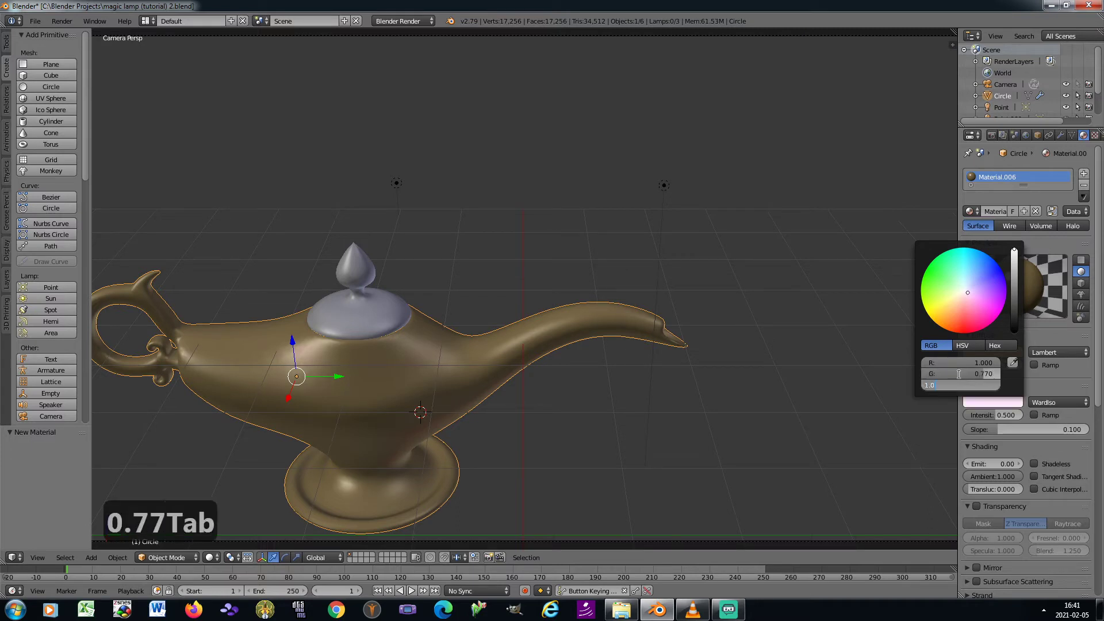
{"action": "type", "text": "0.51"}
{"action": "key", "text": "Return"}
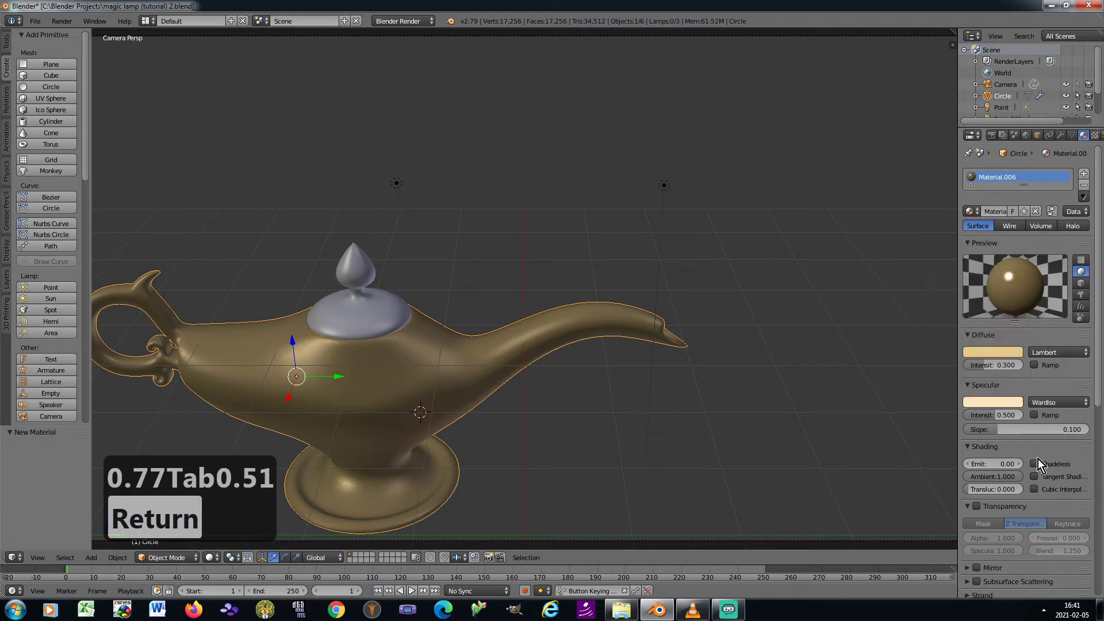
Set the body material's WardIso specular slope to 0.15
{"action": "left_click", "coordinate": [1015, 429]}
{"action": "type", "text": "0."}
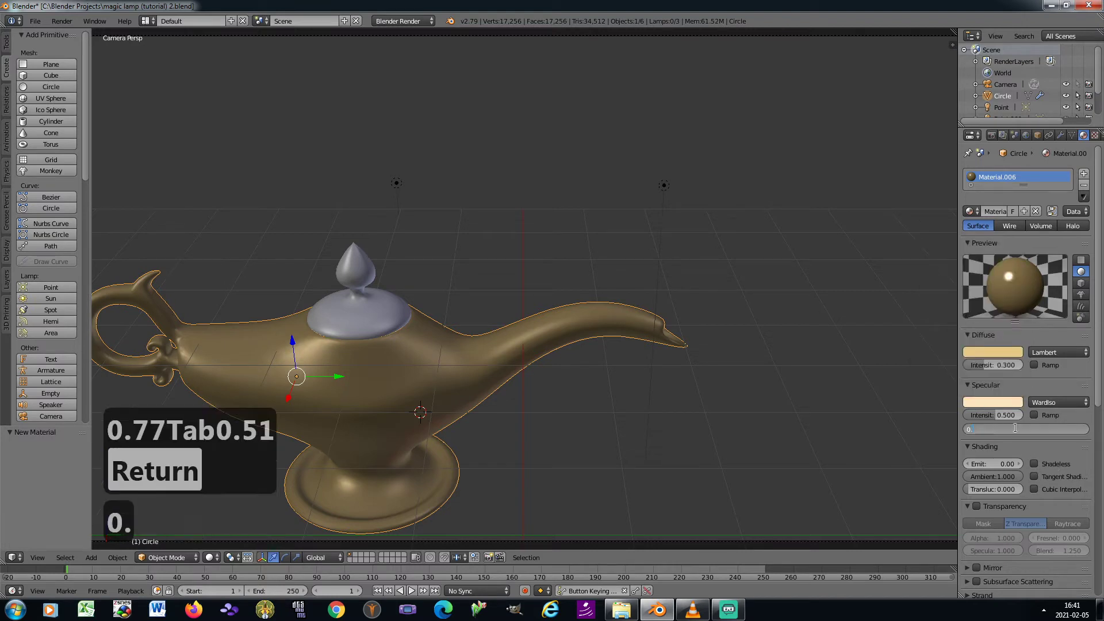
{"action": "type", "text": "15"}
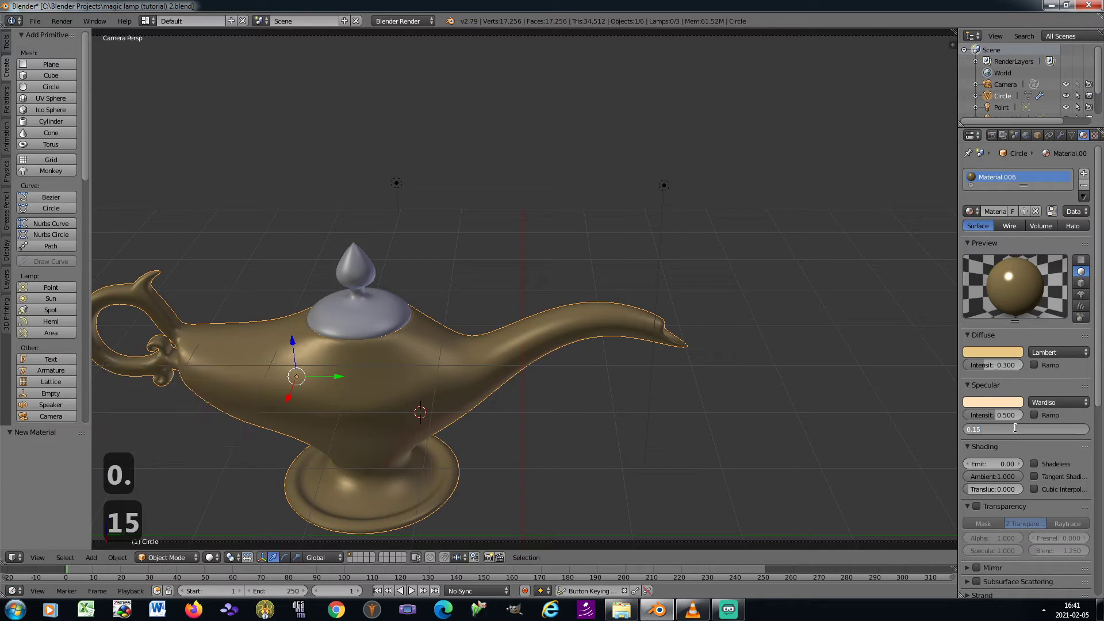
{"action": "key", "text": "Return"}
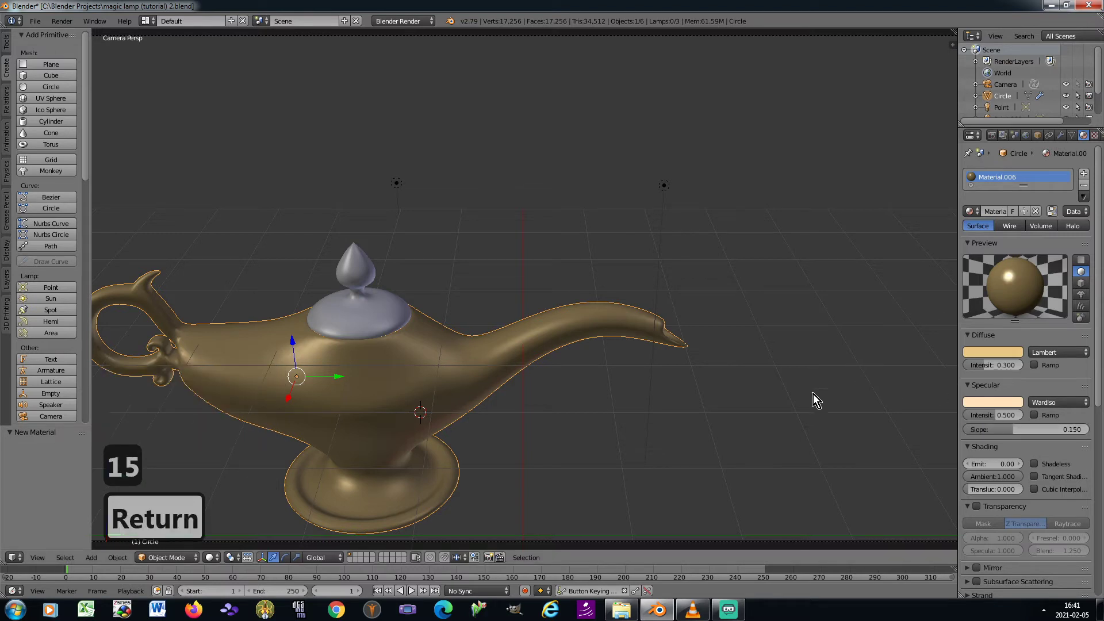
Select the lamp's lid and assign it the existing gold body material, Material.006
{"action": "right_click", "coordinate": [374, 300]}
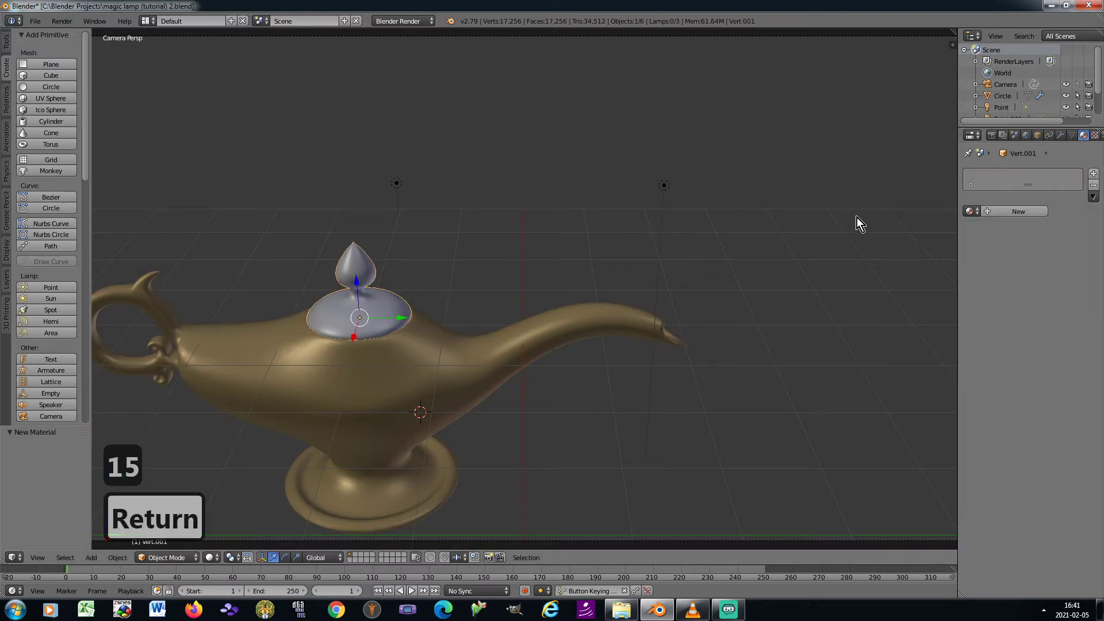
{"action": "left_click", "coordinate": [970, 212]}
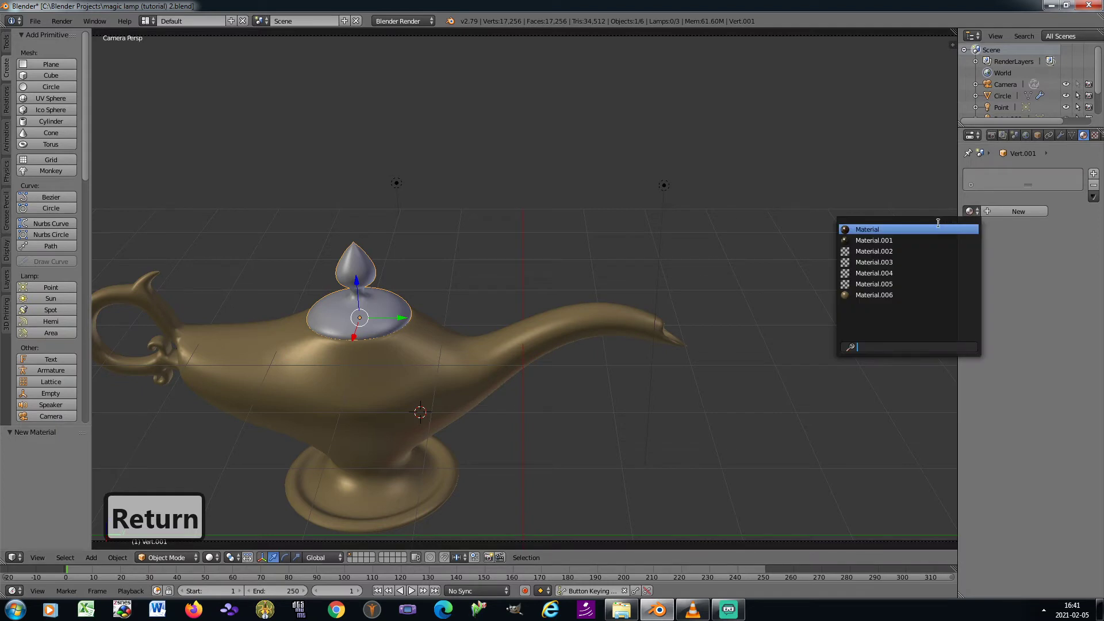
{"action": "right_click", "coordinate": [544, 337]}
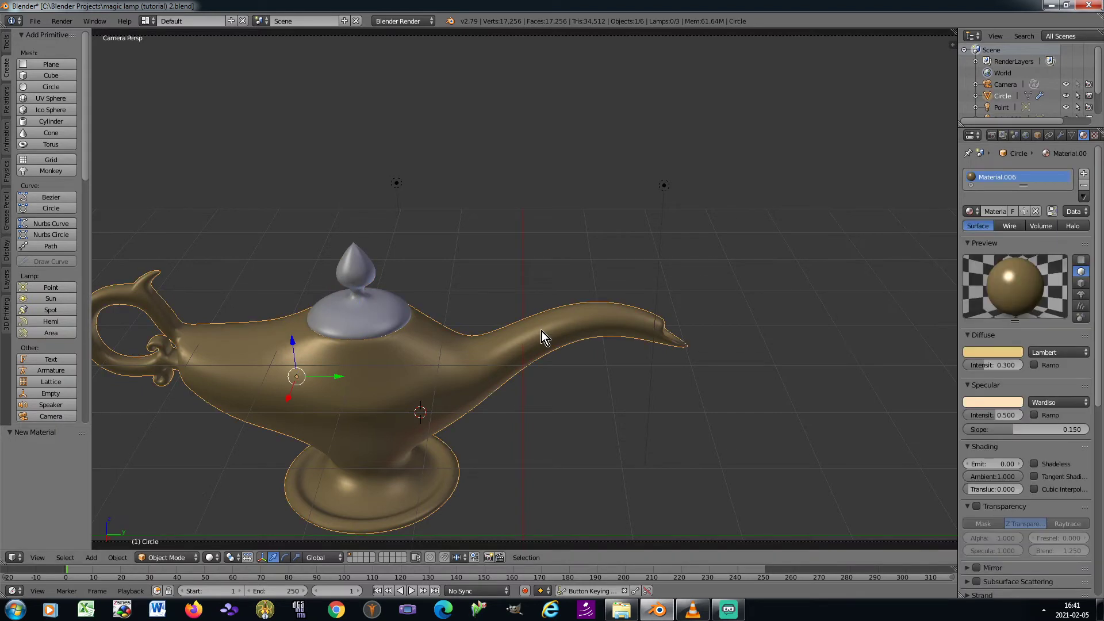
{"action": "right_click", "coordinate": [370, 294]}
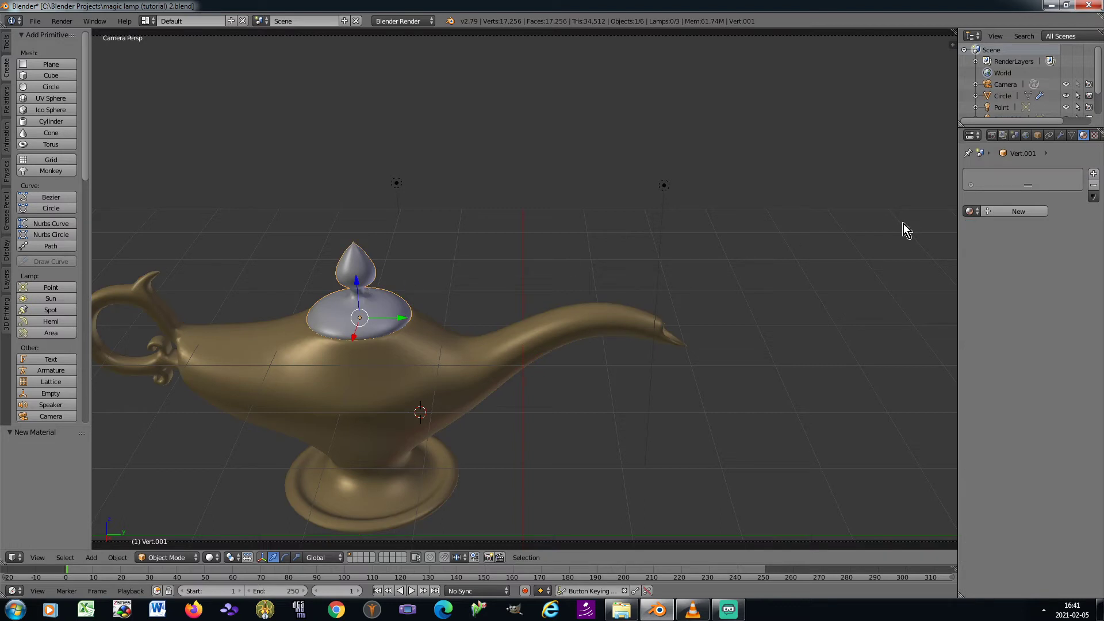
{"action": "left_click", "coordinate": [971, 214]}
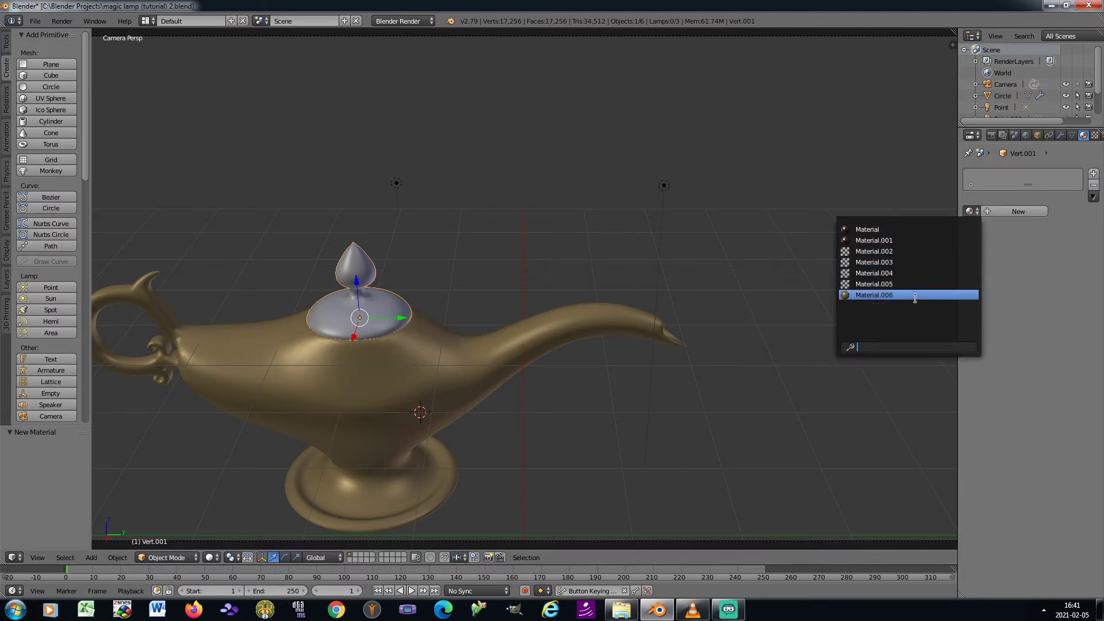
{"action": "left_click", "coordinate": [914, 295]}
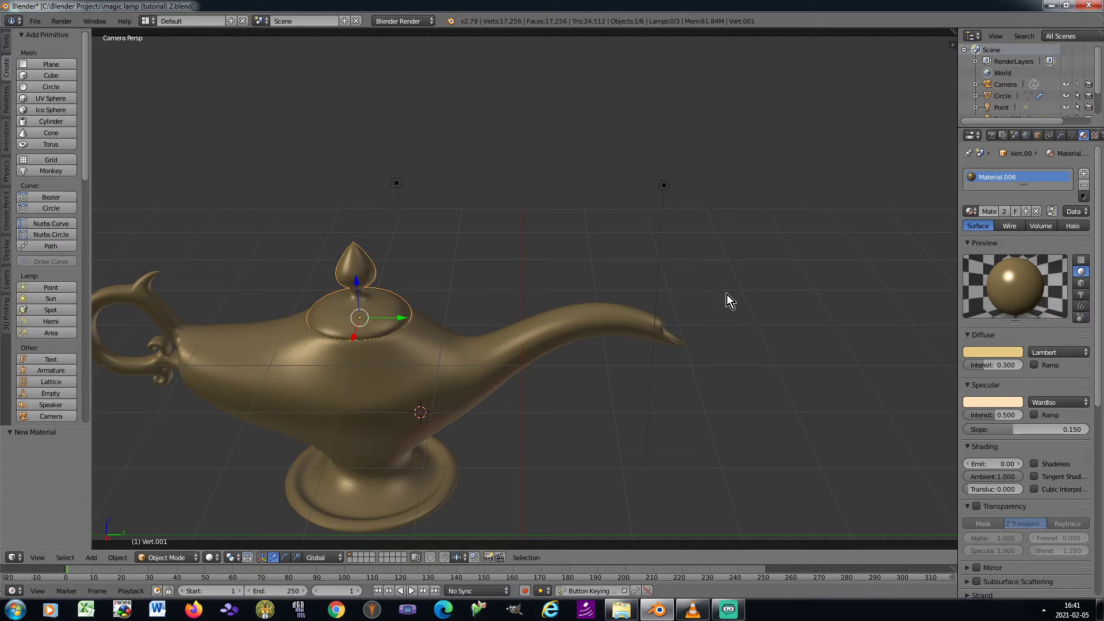
Add a new texture to the gold material, set its type to Clouds and its noise depth to 24
{"action": "left_click", "coordinate": [1095, 135]}
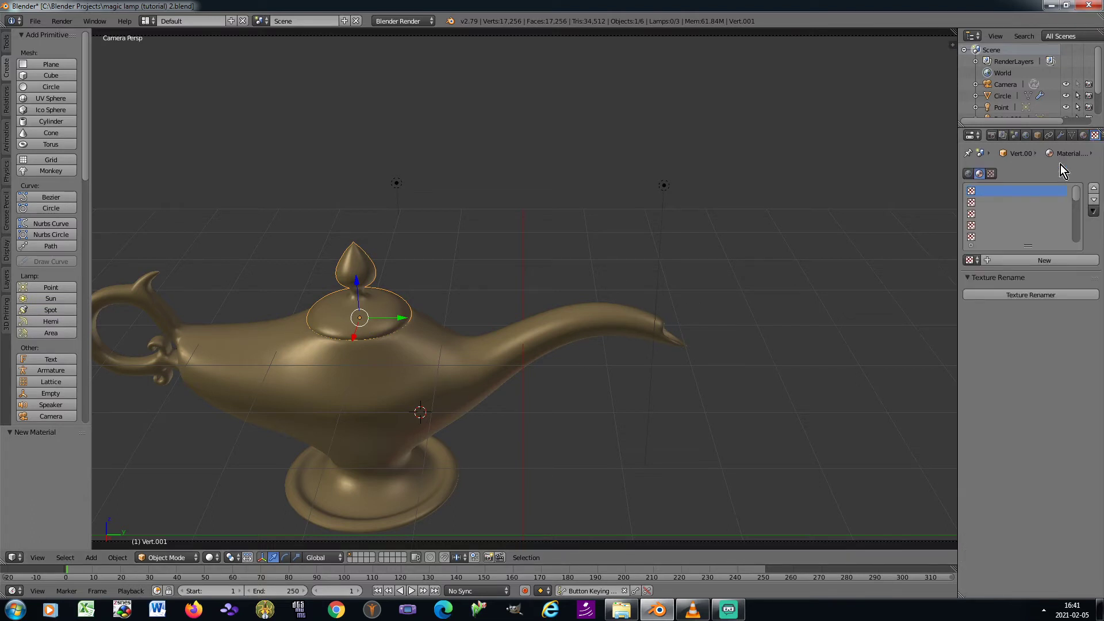
{"action": "left_click", "coordinate": [989, 260]}
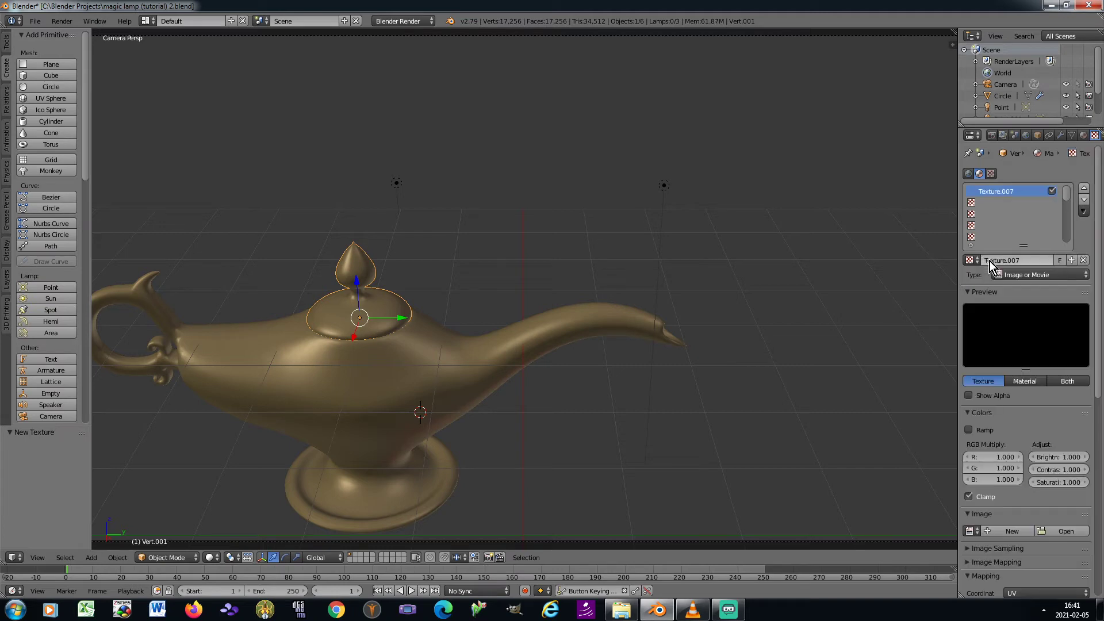
{"action": "left_click", "coordinate": [1027, 276]}
{"action": "left_click", "coordinate": [1014, 235]}
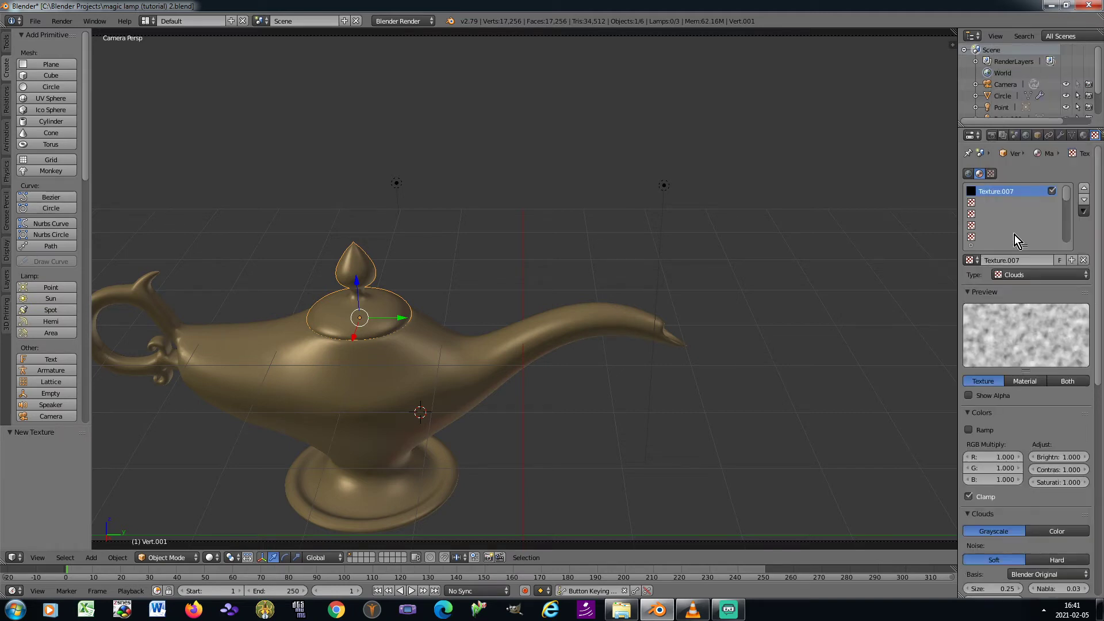
{"action": "scroll", "coordinate": [1041, 429], "scroll_direction": "down", "scroll_amount": 5}
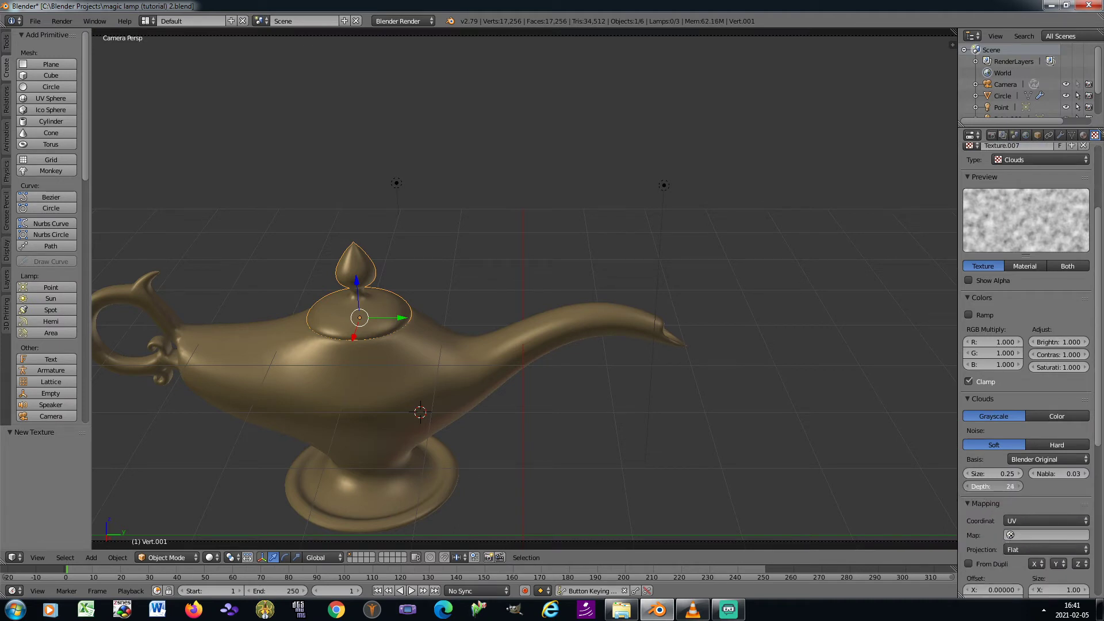
Map the clouds texture with Global coordinates and Cube projection
{"action": "left_click", "coordinate": [1044, 523]}
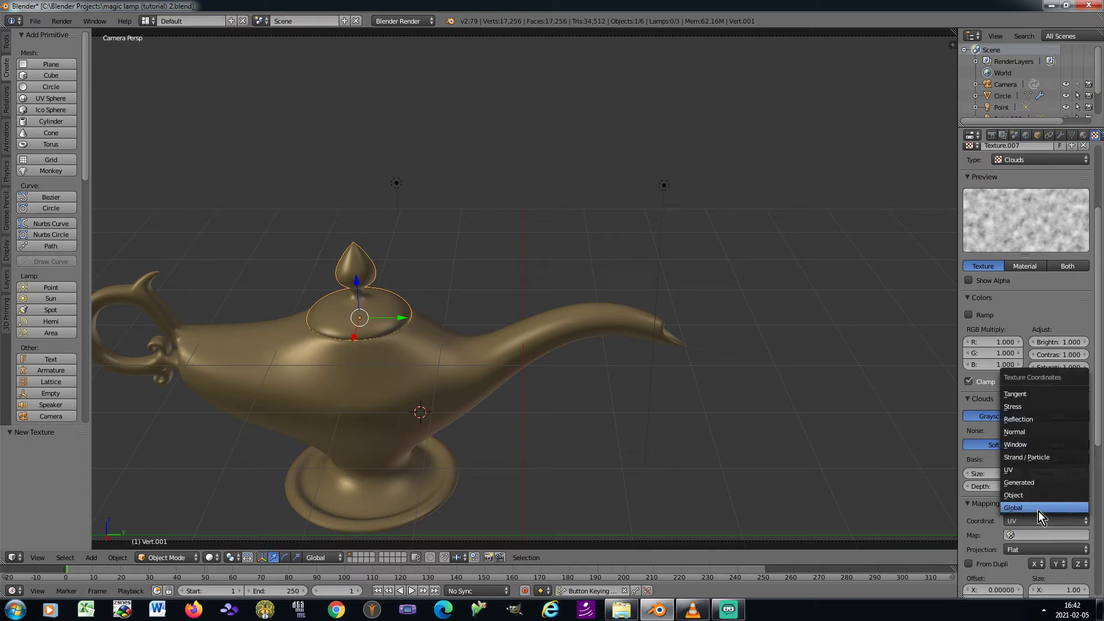
{"action": "left_click", "coordinate": [1038, 512]}
{"action": "left_click", "coordinate": [1032, 533]}
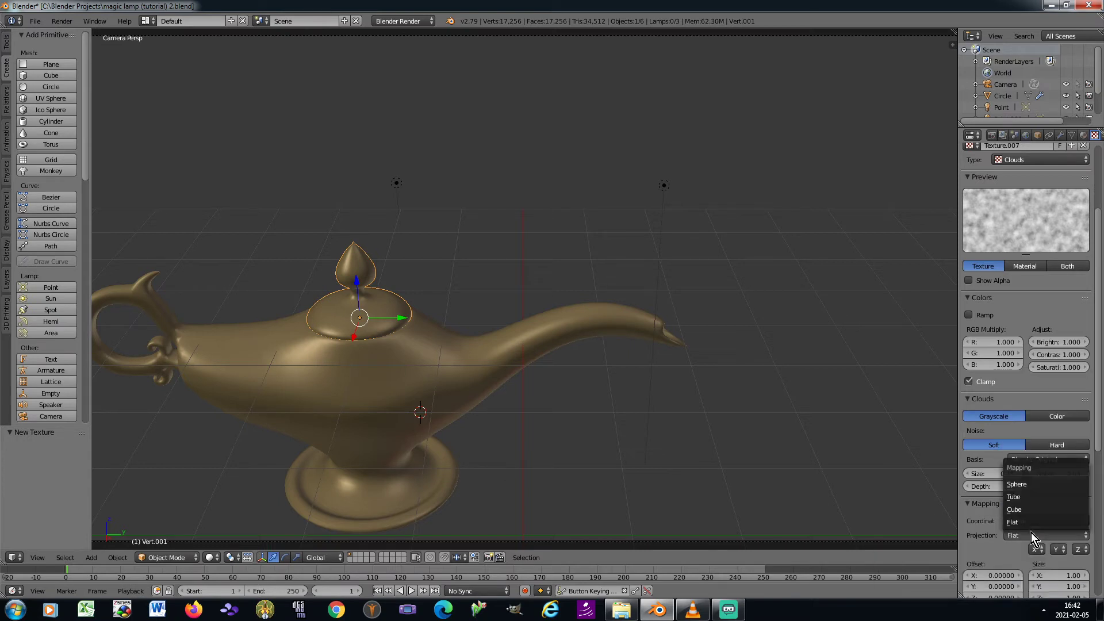
{"action": "left_click", "coordinate": [1033, 508]}
Turn off the clouds texture's diffuse color influence and enable its normal influence at 0.1
{"action": "scroll", "coordinate": [1033, 508], "scroll_direction": "down", "scroll_amount": 8}
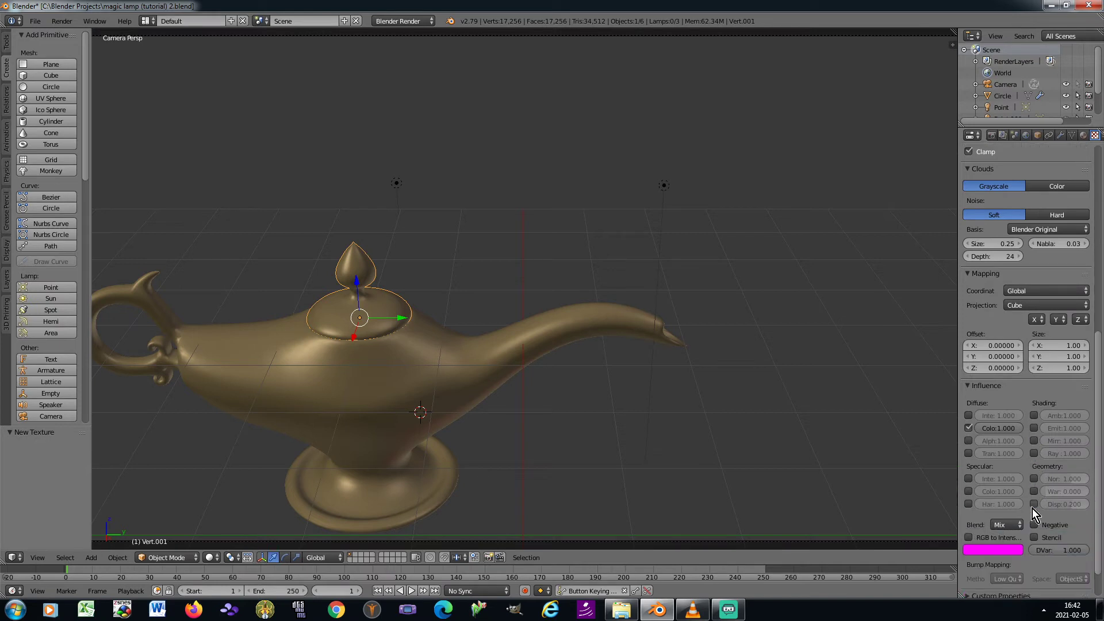
{"action": "left_click", "coordinate": [970, 428]}
{"action": "left_click", "coordinate": [1035, 479]}
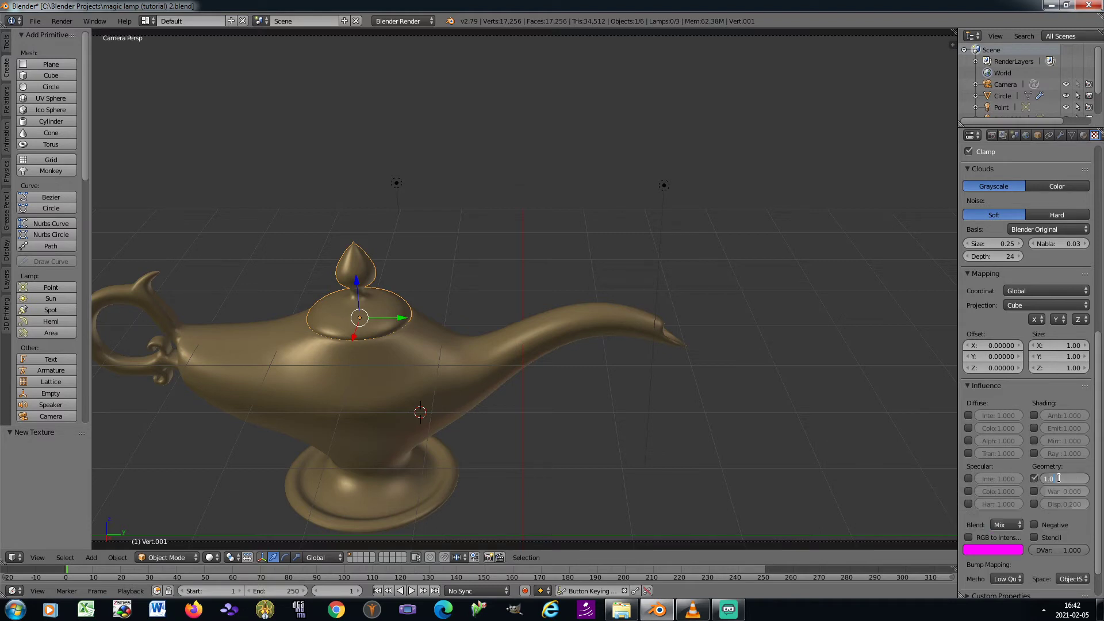
{"action": "type", "text": "0.1"}
{"action": "key", "text": "Return"}
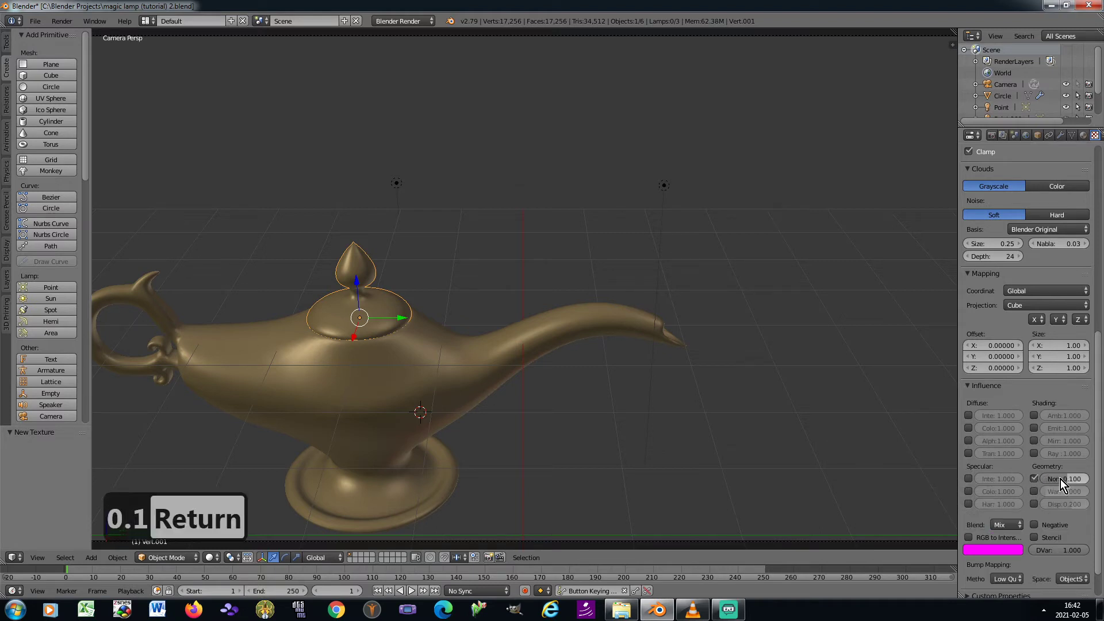
Set the clouds texture's bump mapping method to Best Quality and its space to ViewSpace
{"action": "left_click", "coordinate": [1006, 579]}
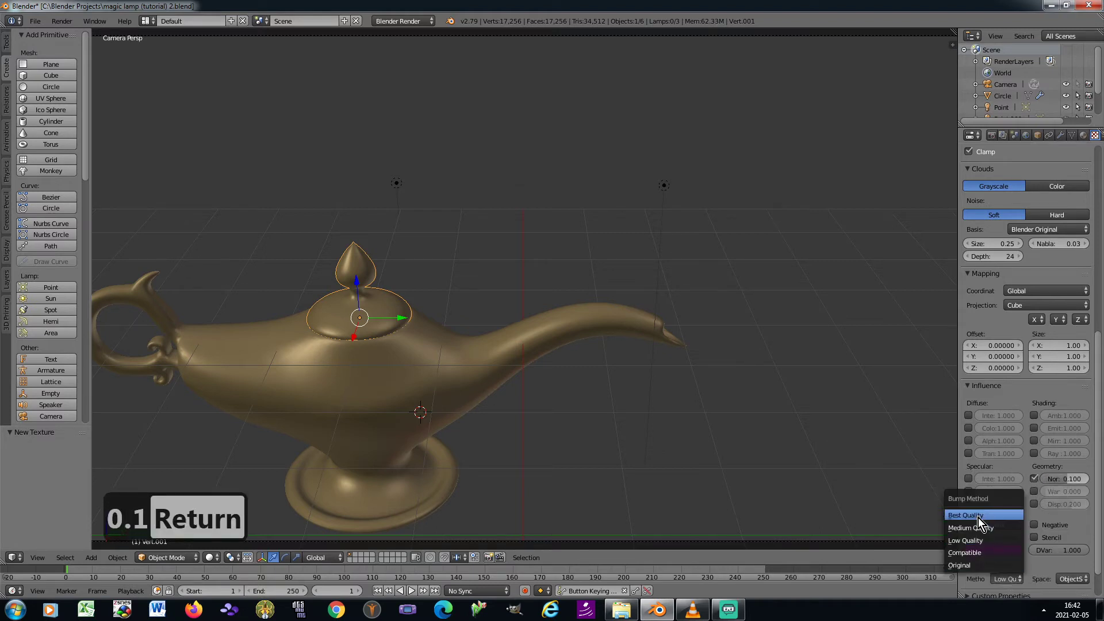
{"action": "left_click", "coordinate": [979, 517]}
{"action": "left_click", "coordinate": [1073, 579]}
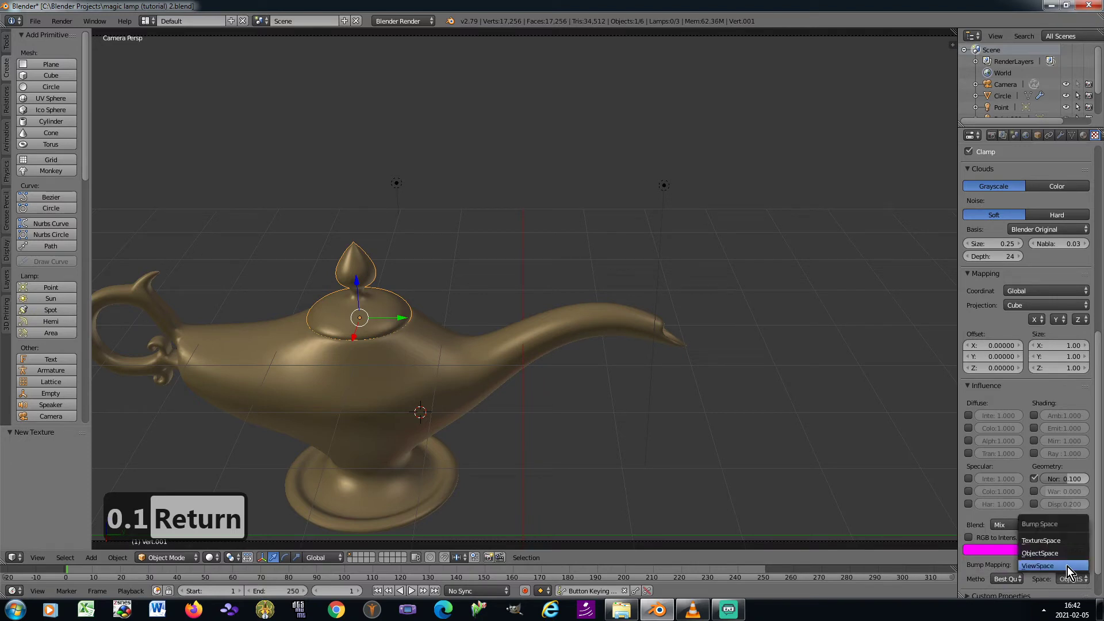
{"action": "left_click", "coordinate": [1068, 567]}
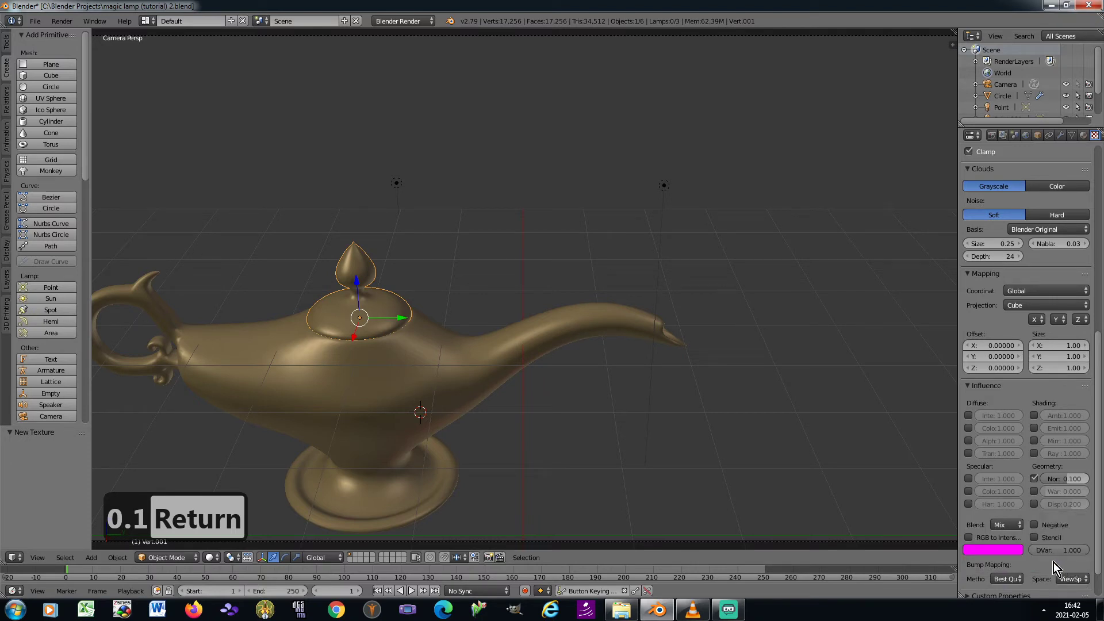
Add a second texture of type Image or Movie in the gold material's next free slot
{"action": "scroll", "coordinate": [1054, 506], "scroll_direction": "up", "scroll_amount": 10}
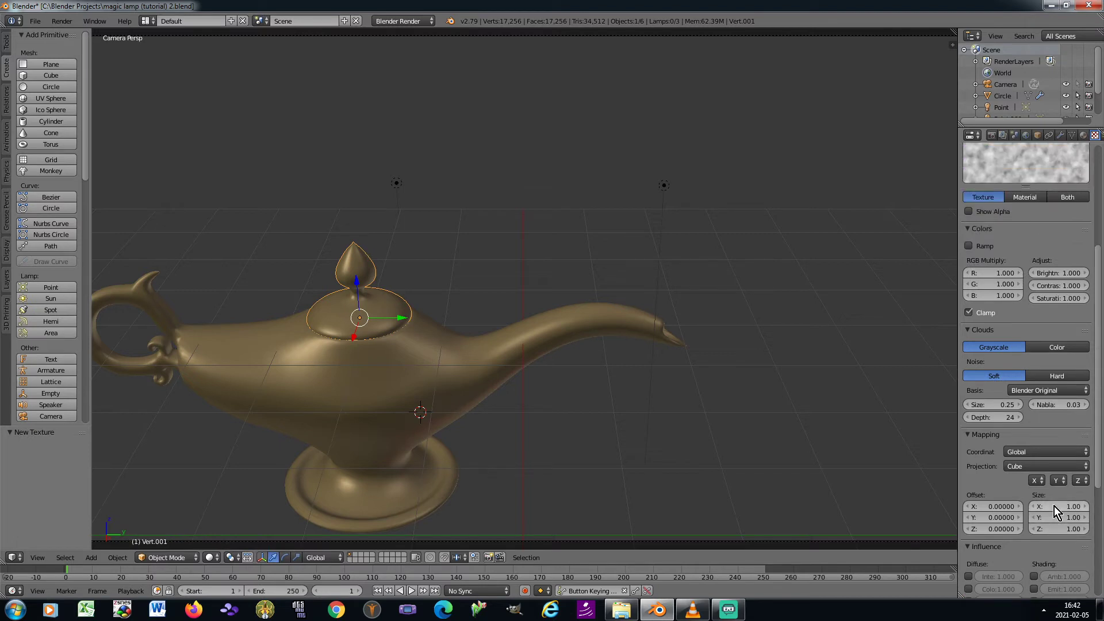
{"action": "scroll", "coordinate": [1055, 506], "scroll_direction": "up", "scroll_amount": 2}
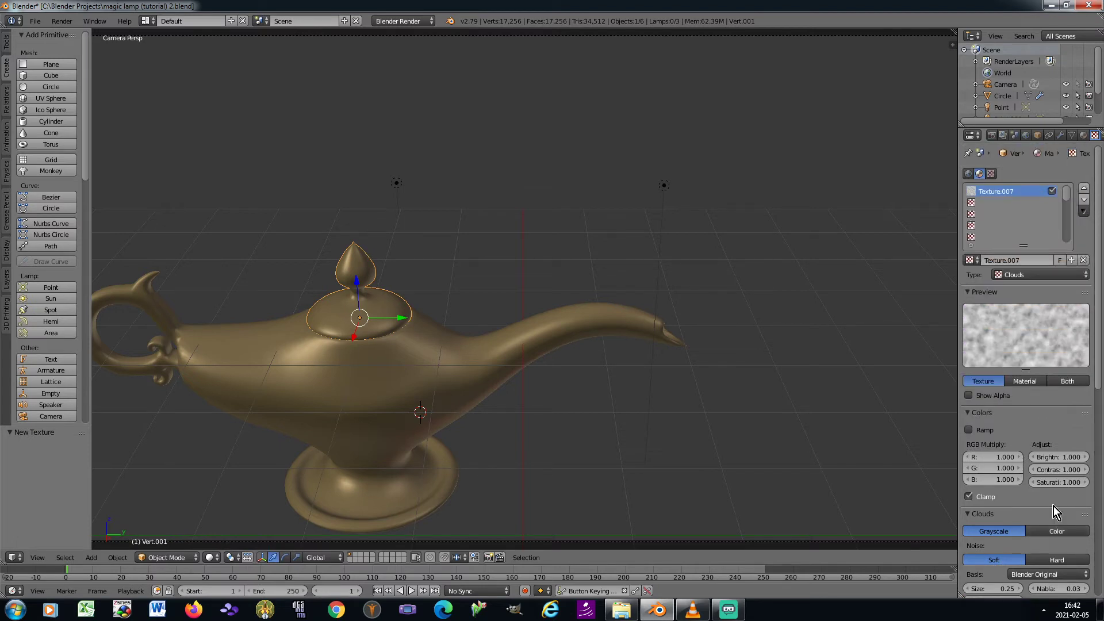
{"action": "left_click", "coordinate": [990, 206]}
{"action": "left_click", "coordinate": [988, 260]}
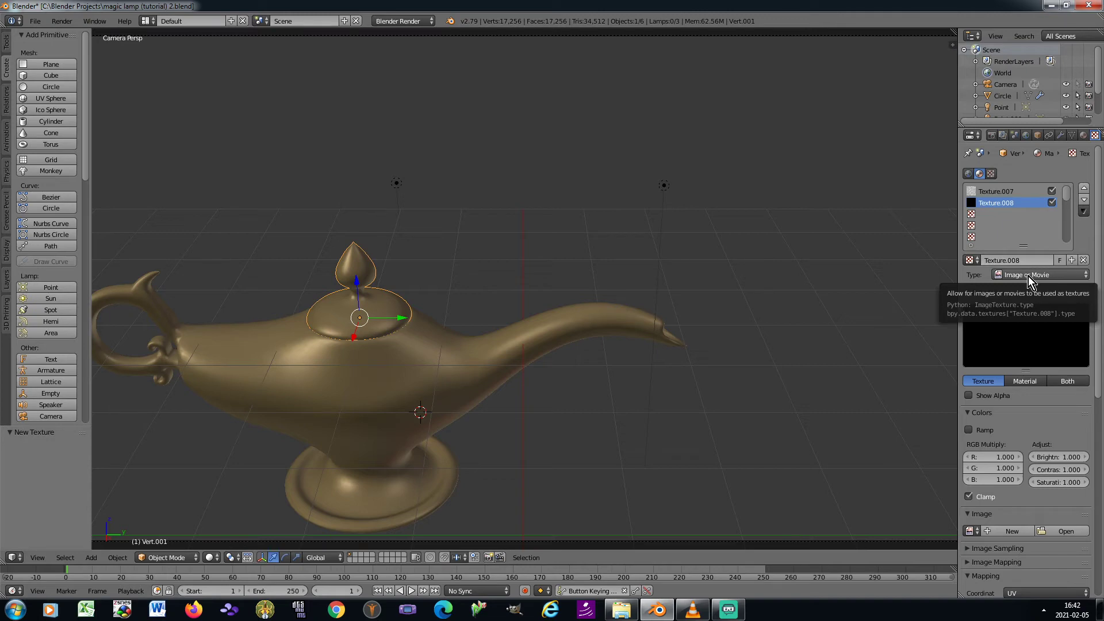
Load kitchen.jpg from the Blender textures folder into the second texture, browsing the images as thumbnails
{"action": "left_click", "coordinate": [1066, 531]}
{"action": "left_click", "coordinate": [55, 312]}
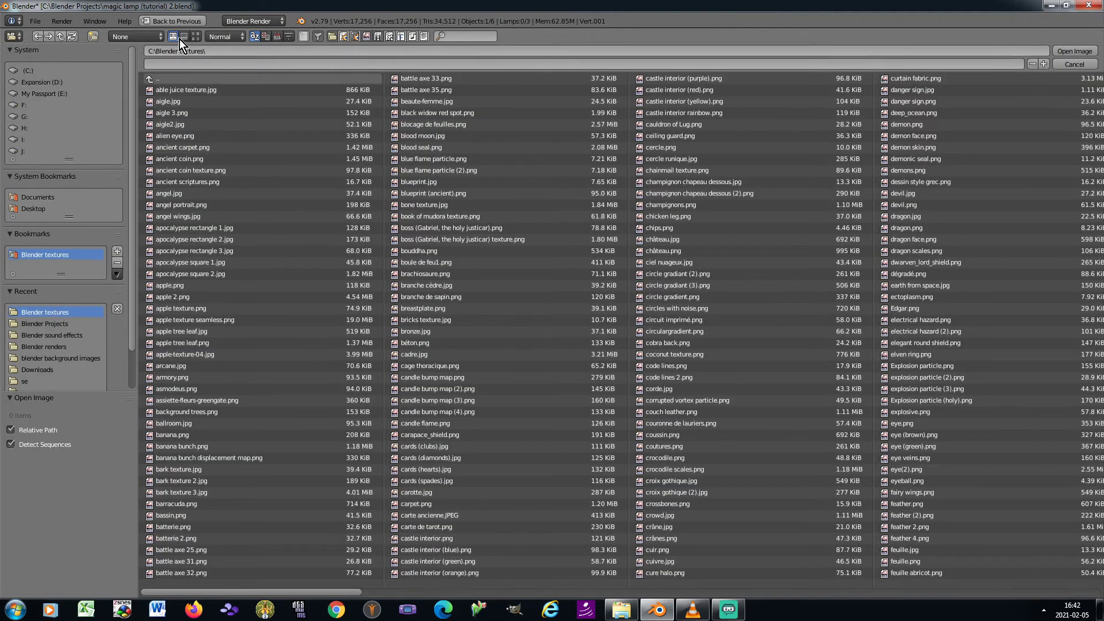
{"action": "left_click", "coordinate": [196, 37]}
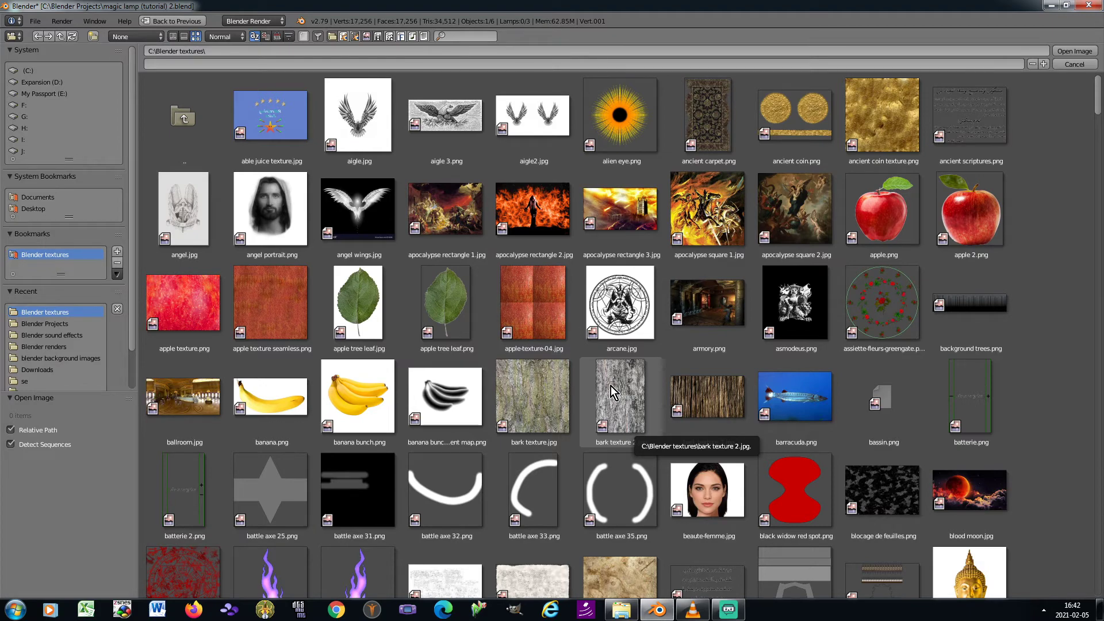
{"action": "scroll", "coordinate": [610, 385], "scroll_direction": "down", "scroll_amount": 4}
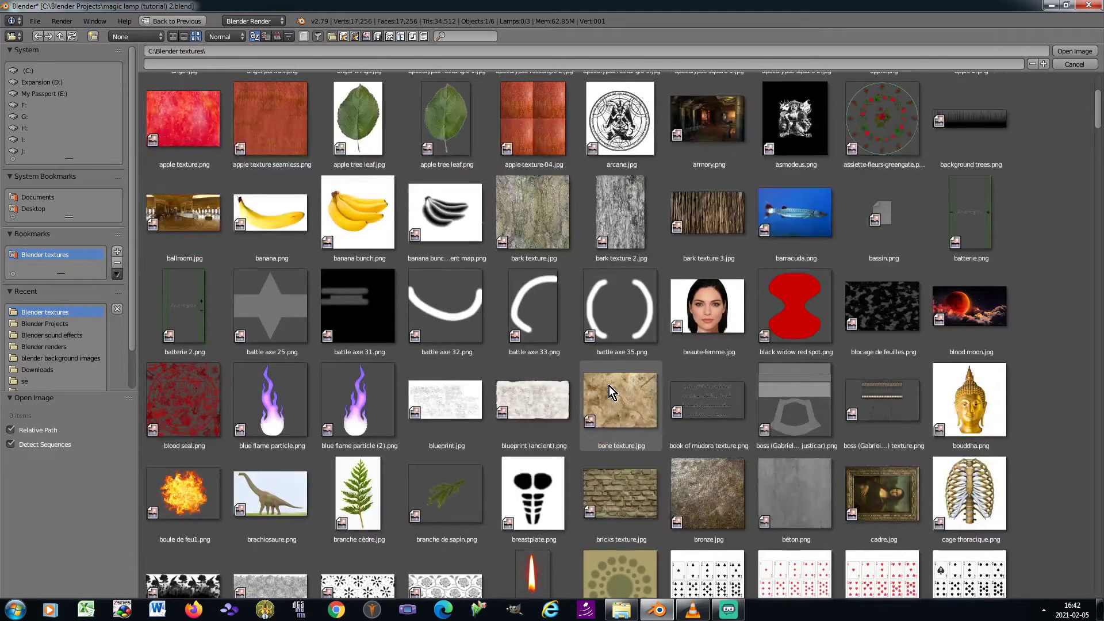
{"action": "scroll", "coordinate": [609, 386], "scroll_direction": "down", "scroll_amount": 4}
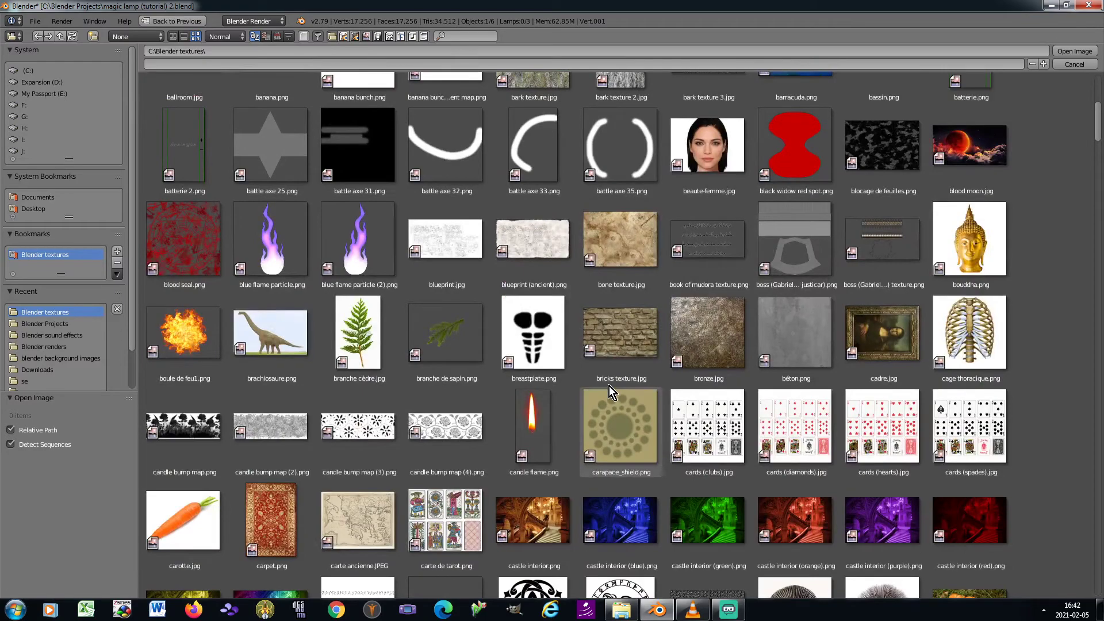
{"action": "scroll", "coordinate": [609, 385], "scroll_direction": "down", "scroll_amount": 14}
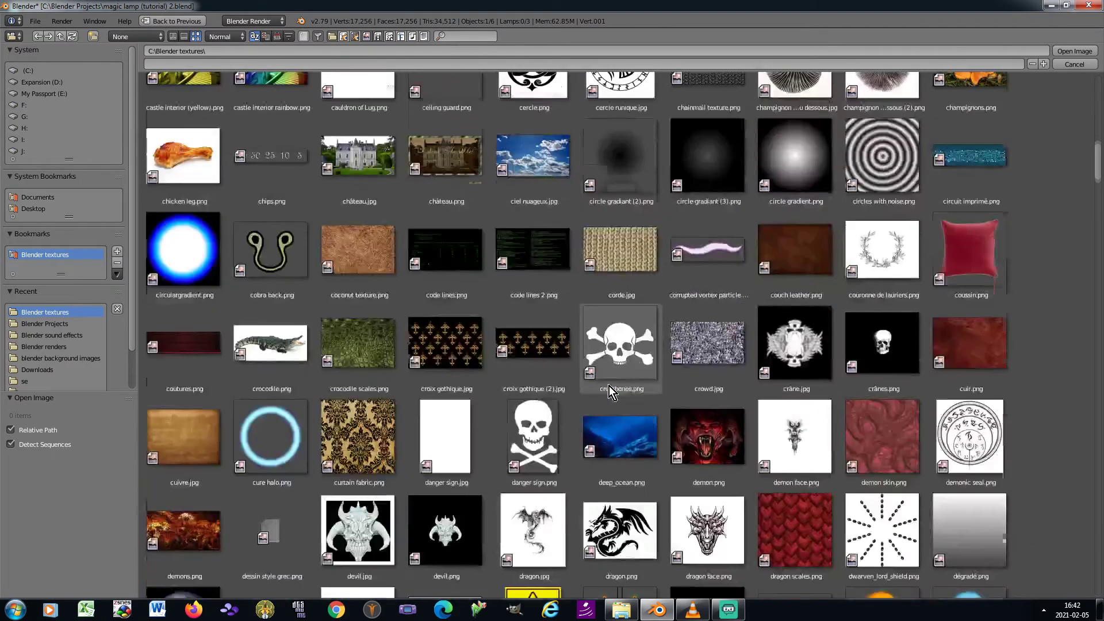
{"action": "scroll", "coordinate": [609, 386], "scroll_direction": "down", "scroll_amount": 15}
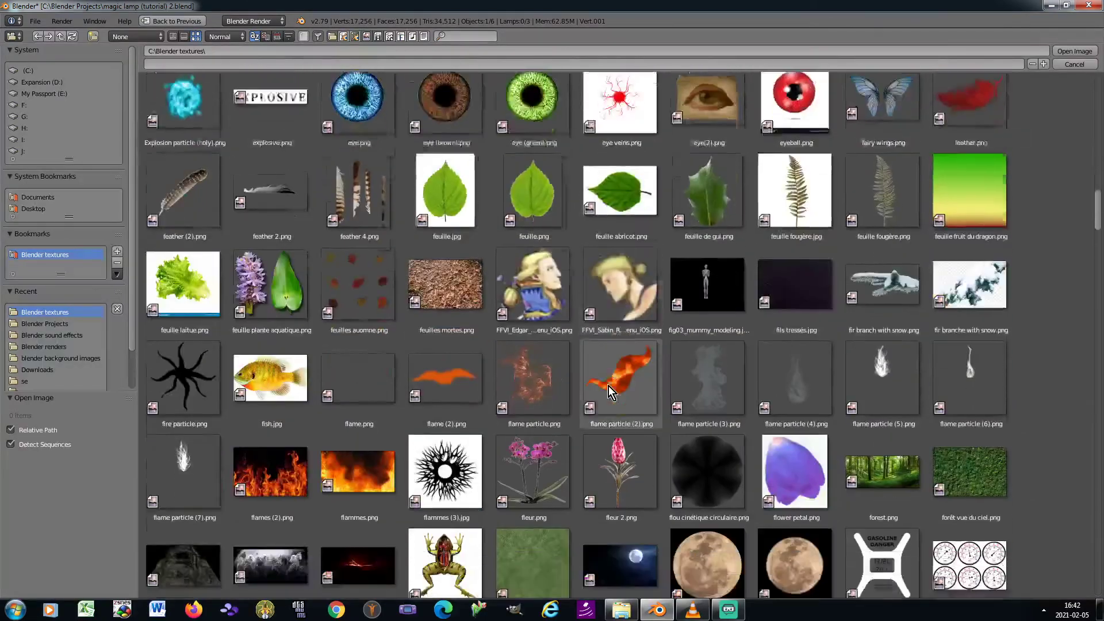
{"action": "scroll", "coordinate": [609, 386], "scroll_direction": "down", "scroll_amount": 13}
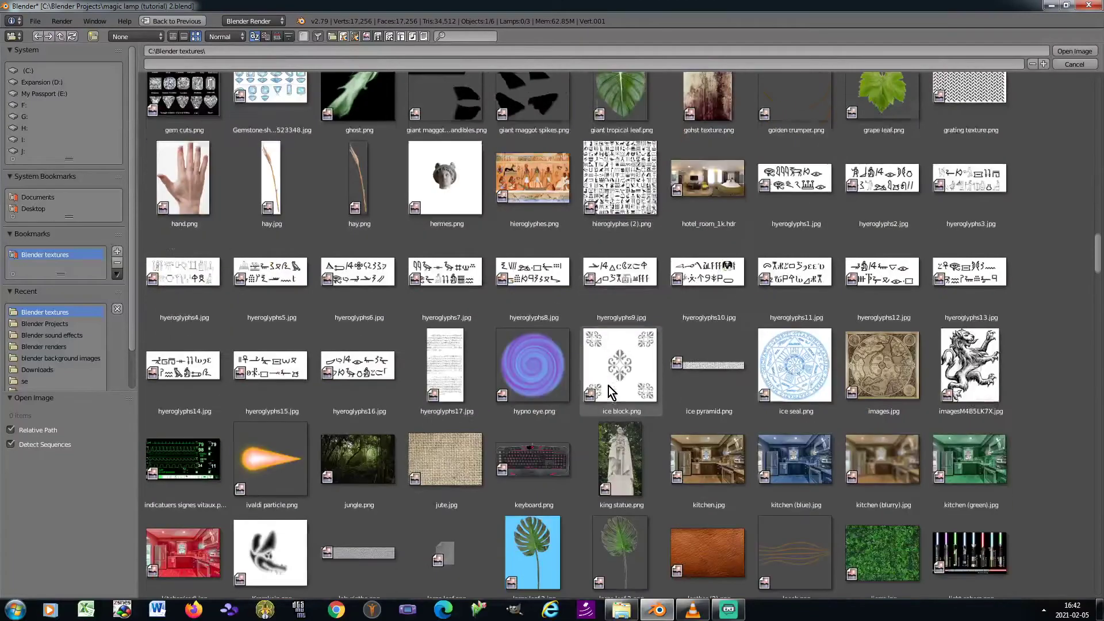
{"action": "double_click", "coordinate": [715, 458]}
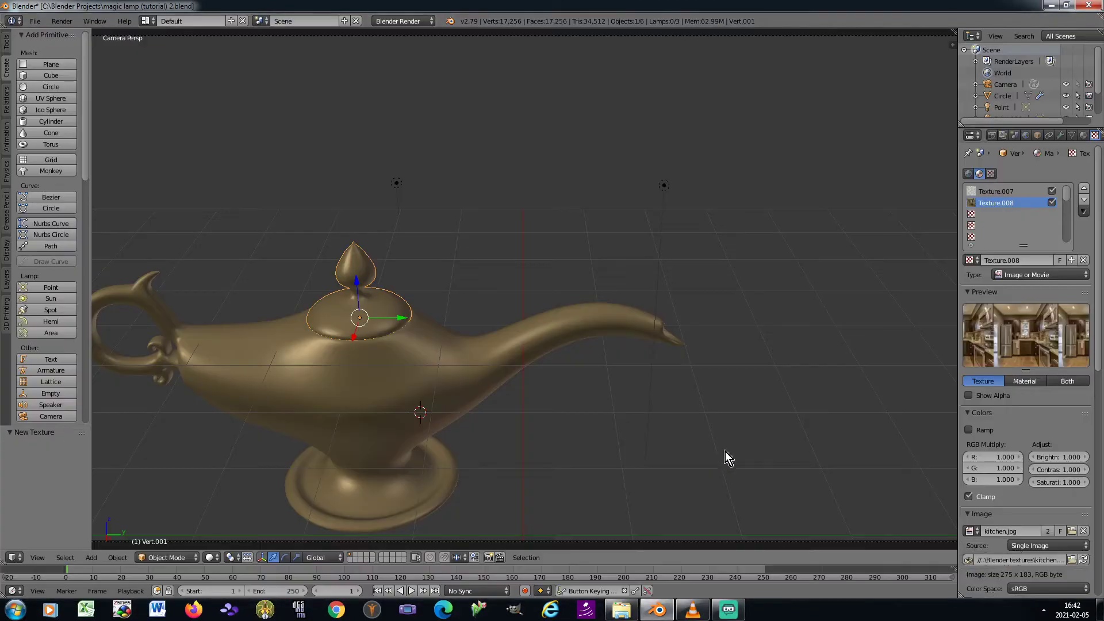
Set the kitchen image texture's saturation to 1.2 and its mapping coordinates to Reflection
{"action": "left_click", "coordinate": [1086, 484]}
{"action": "left_click", "coordinate": [1087, 483]}
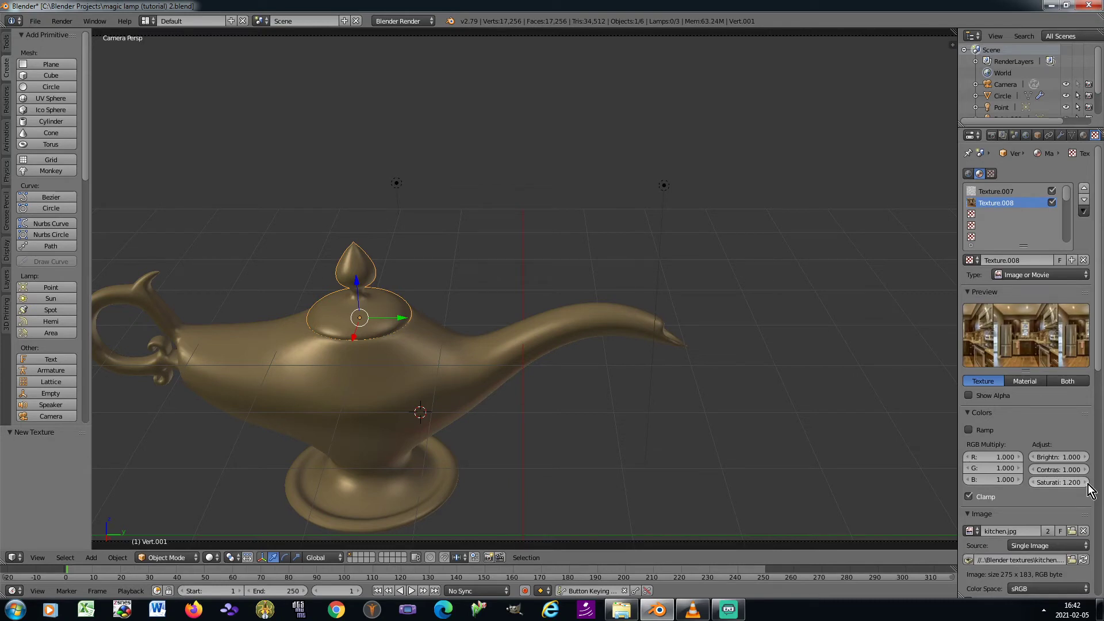
{"action": "scroll", "coordinate": [1087, 486], "scroll_direction": "down", "scroll_amount": 10}
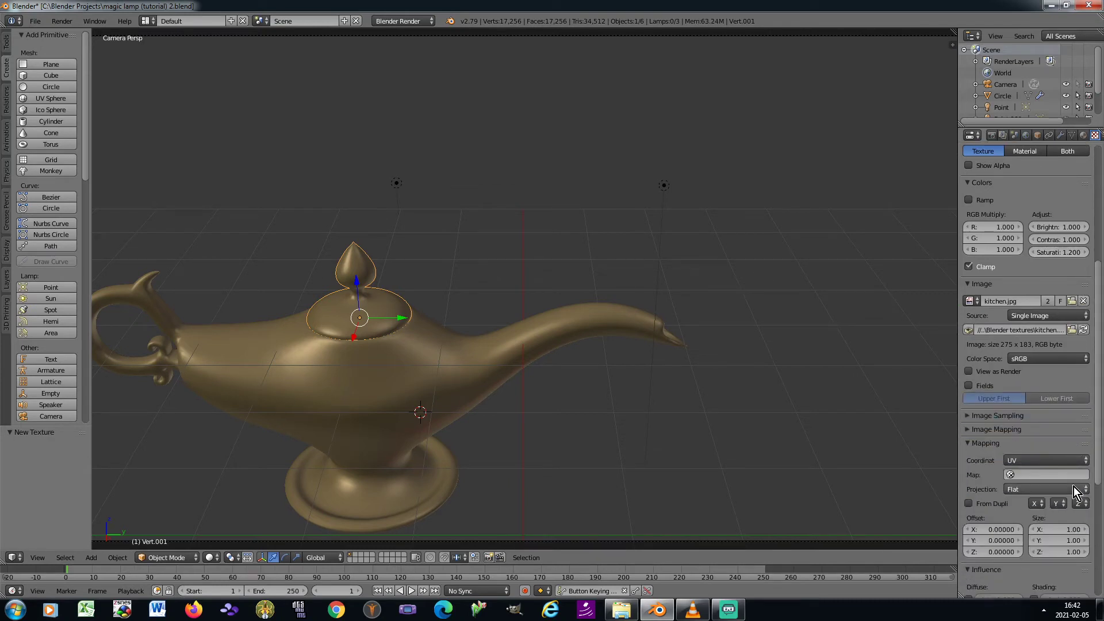
{"action": "left_click", "coordinate": [1070, 460]}
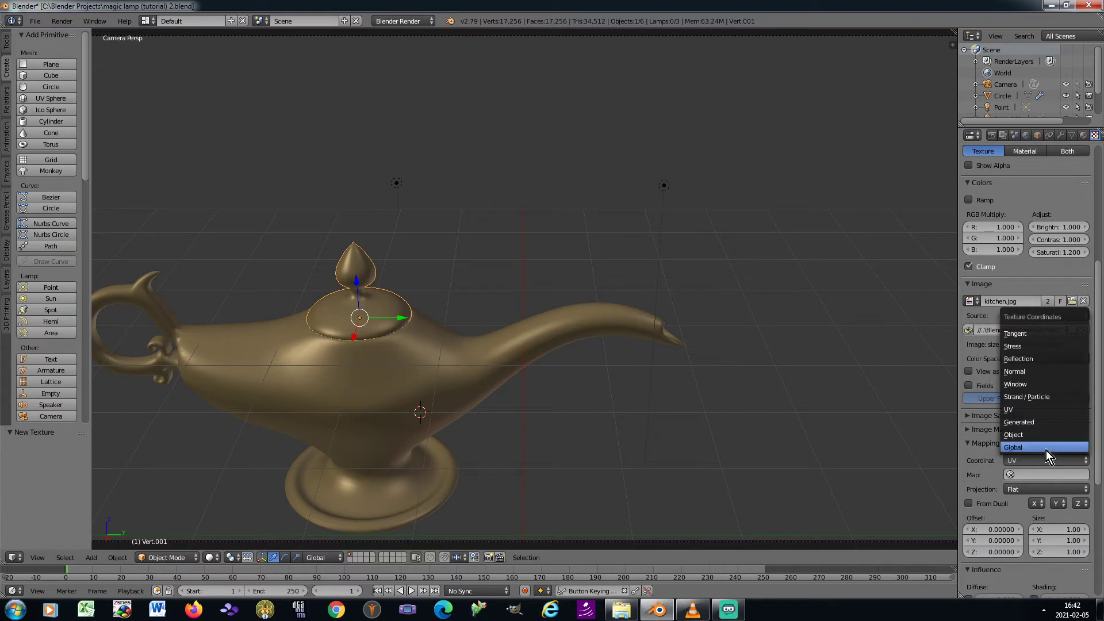
{"action": "left_click", "coordinate": [1029, 359]}
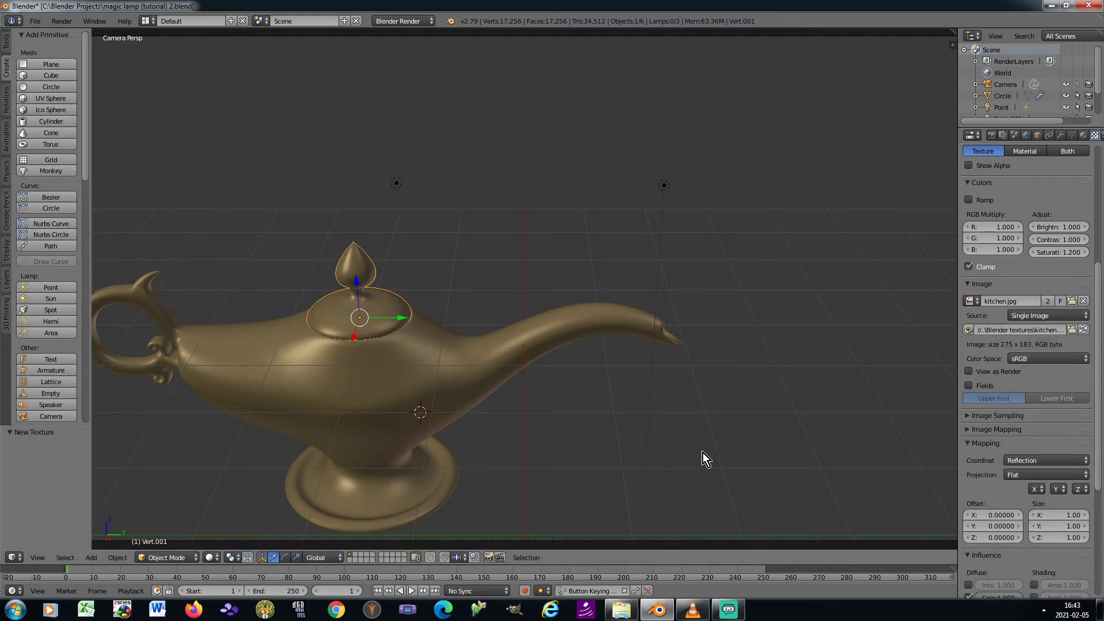
Render the lamp from the camera view to check the reflection texture, and close the render
{"action": "key", "text": "KP_0"}
{"action": "key", "text": "KP_0"}
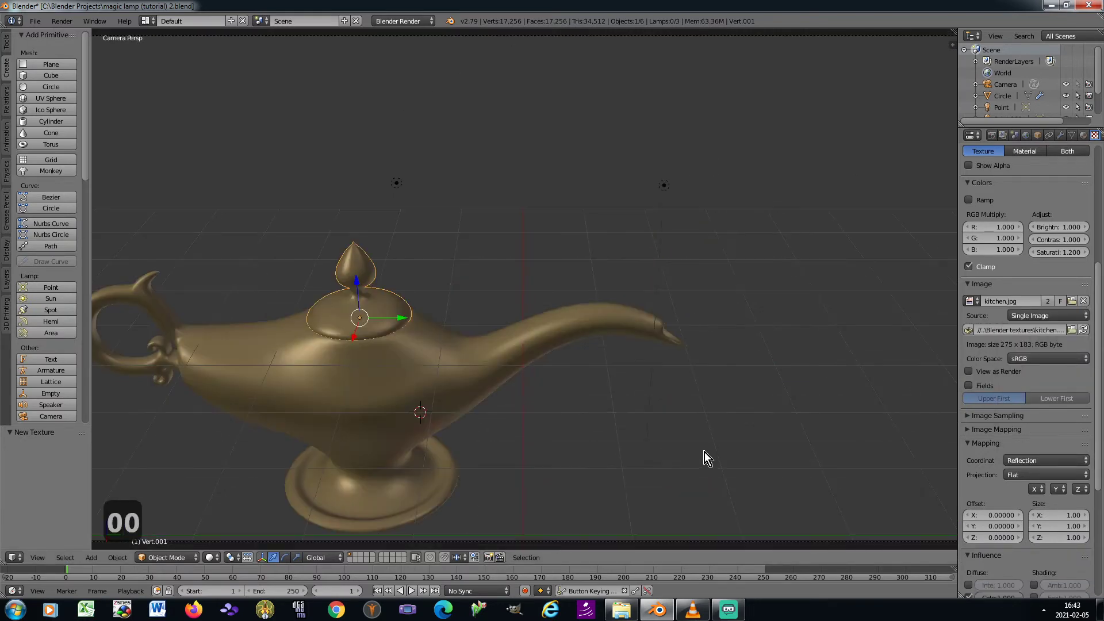
{"action": "key", "text": "F12"}
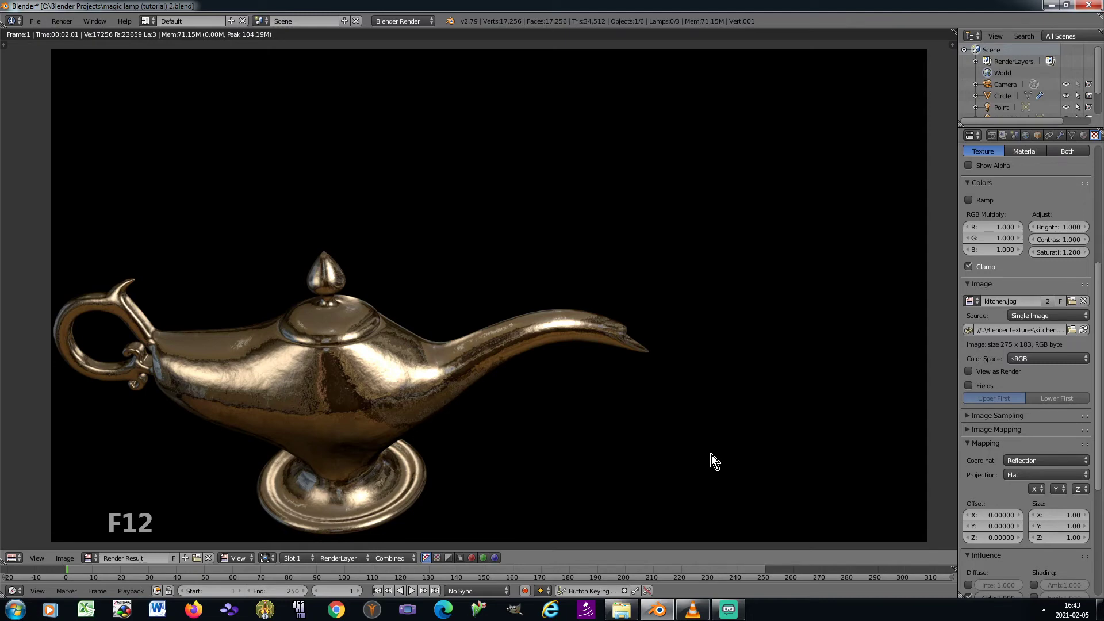
{"action": "key", "text": "Escape"}
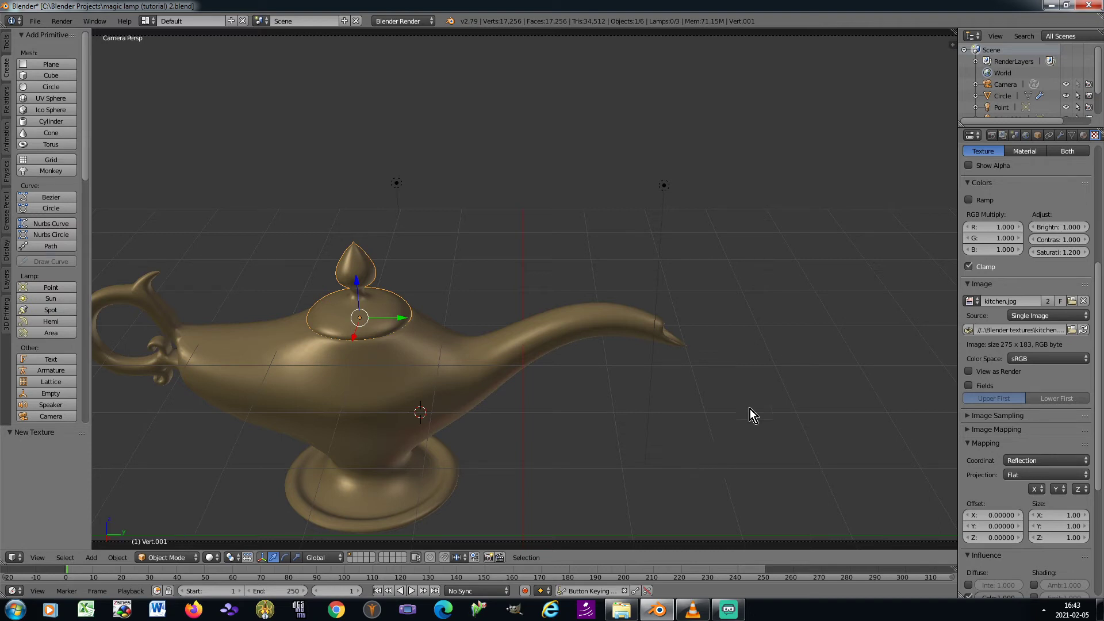
Add a second material slot with a new material to the lid and paste a copy of the gold material into it
{"action": "left_click", "coordinate": [1083, 136]}
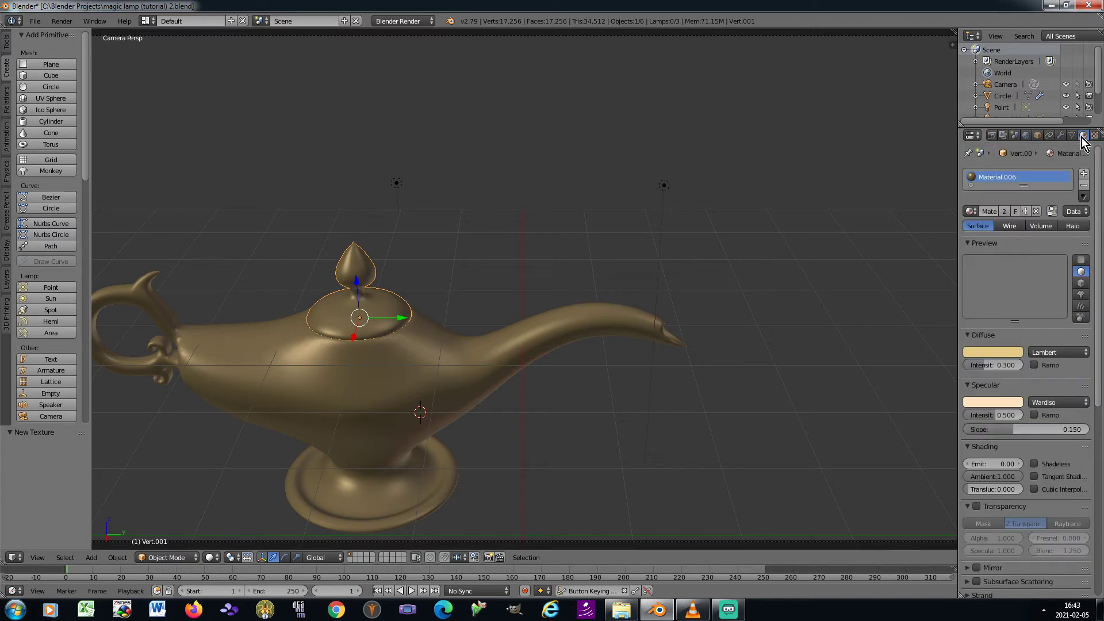
{"action": "left_click", "coordinate": [1084, 174]}
{"action": "left_click", "coordinate": [994, 238]}
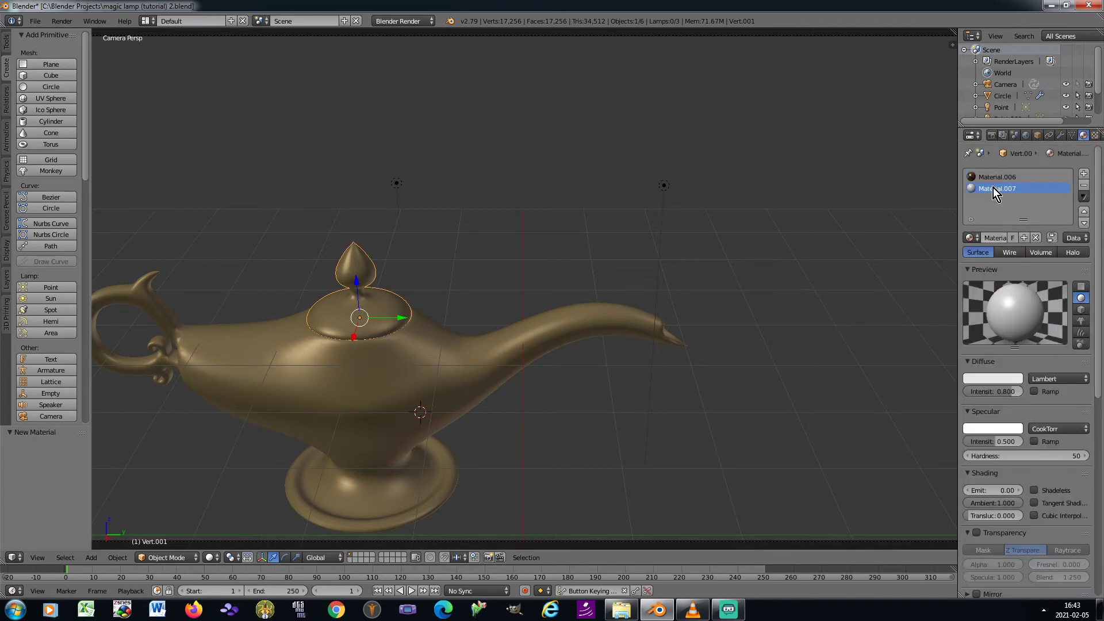
{"action": "left_click", "coordinate": [996, 178]}
{"action": "left_click", "coordinate": [1084, 197]}
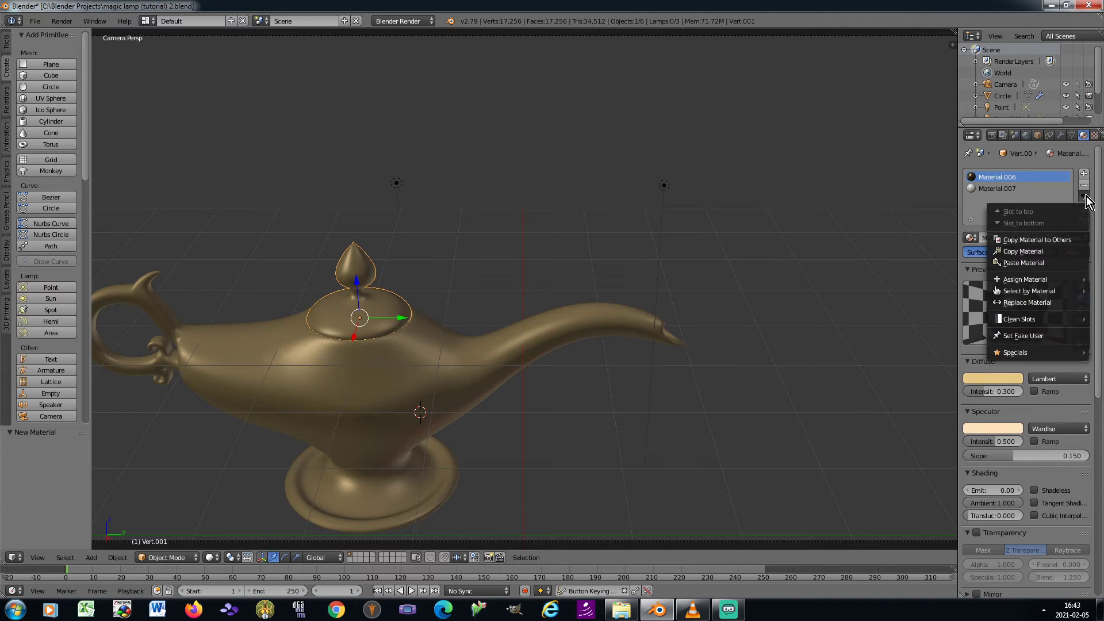
{"action": "left_click", "coordinate": [1037, 249]}
{"action": "left_click", "coordinate": [999, 189]}
{"action": "left_click", "coordinate": [1084, 196]}
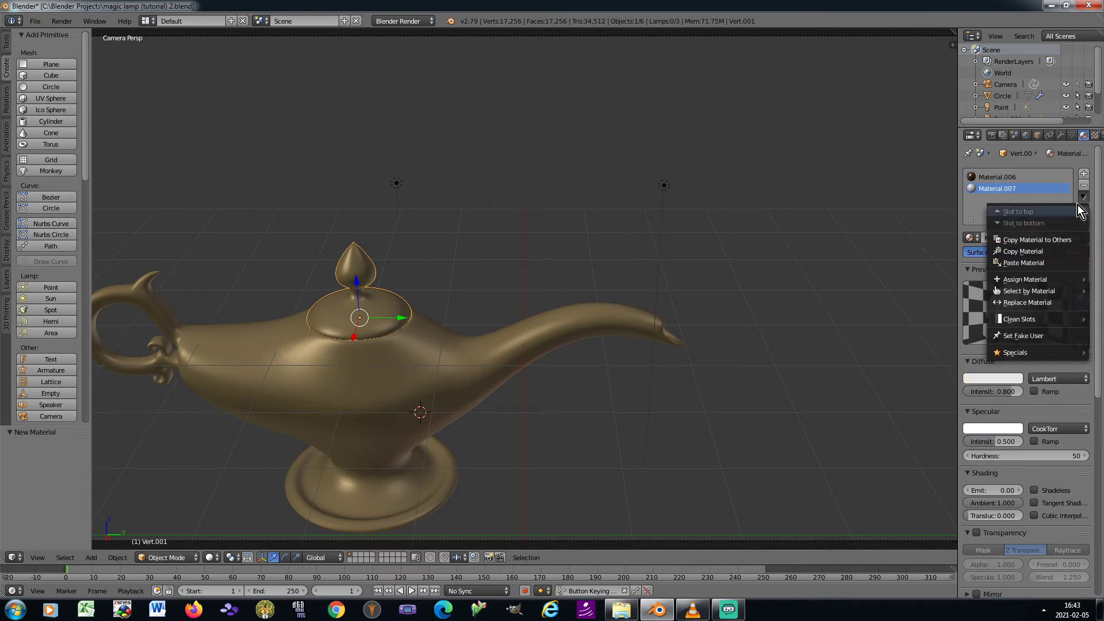
{"action": "left_click", "coordinate": [1050, 262]}
Replace the clouds texture in the copied material's first texture slot with a new Image or Movie texture
{"action": "left_click", "coordinate": [1095, 135]}
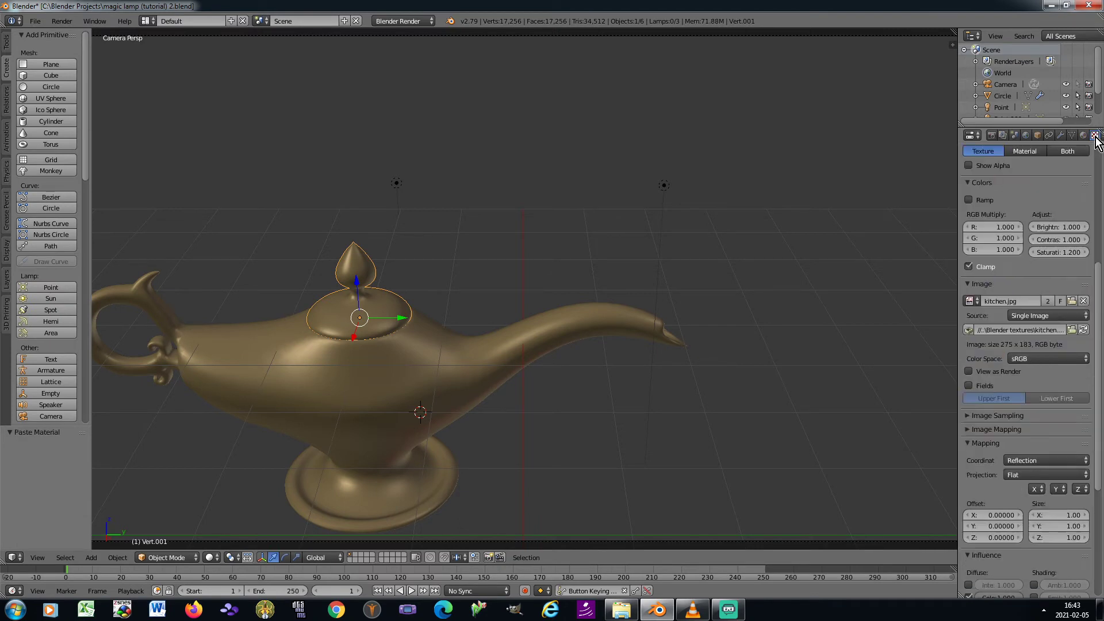
{"action": "scroll", "coordinate": [1086, 244], "scroll_direction": "up", "scroll_amount": 8}
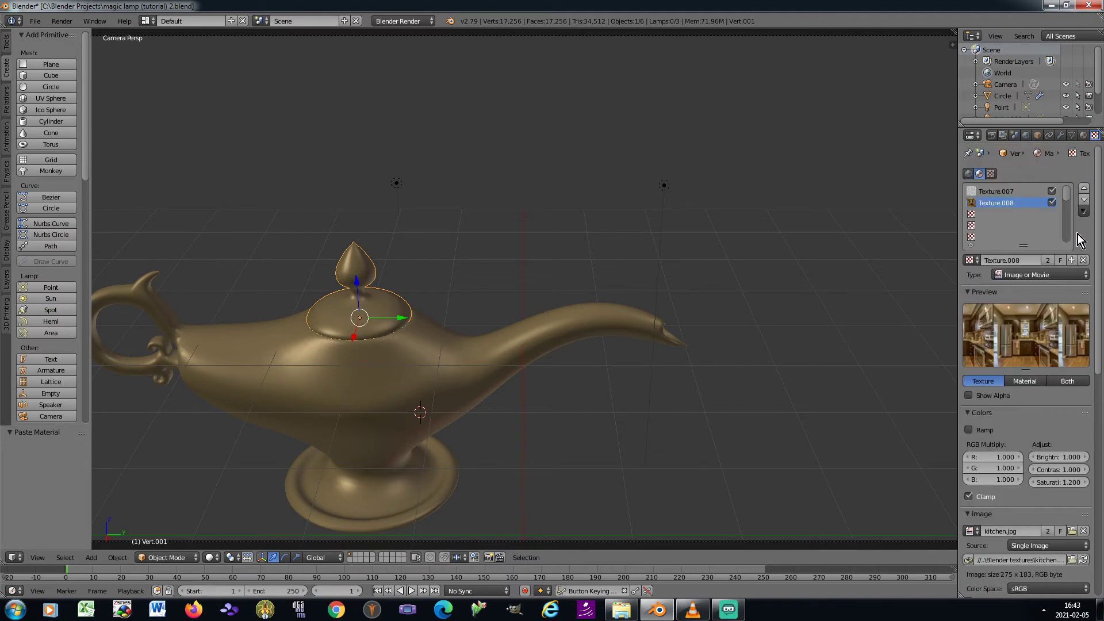
{"action": "left_click", "coordinate": [1001, 191]}
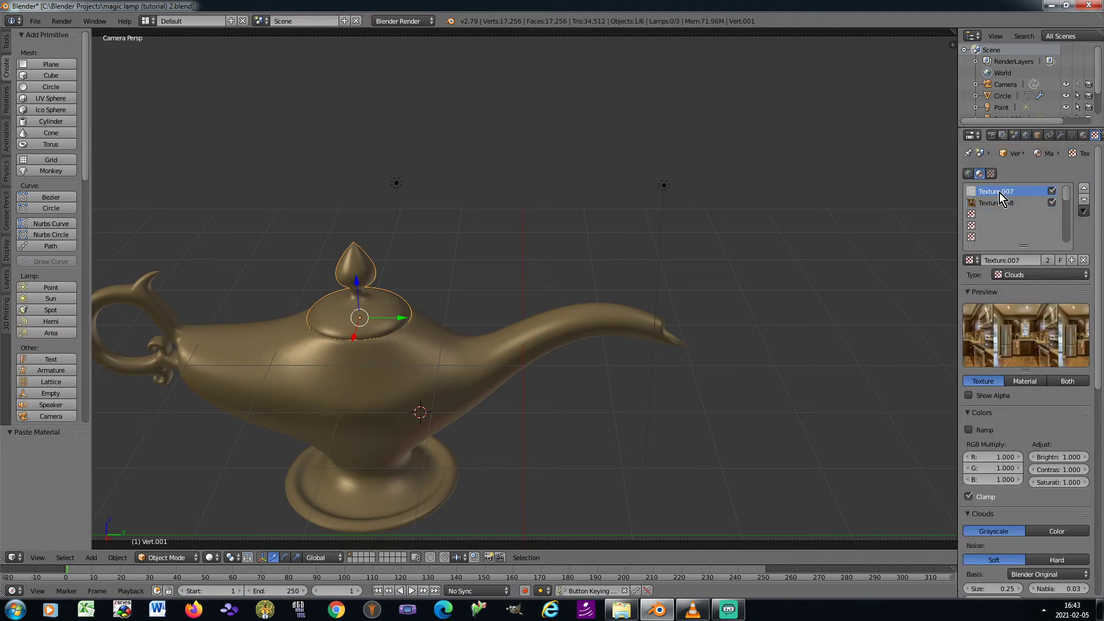
{"action": "left_click", "coordinate": [1084, 261]}
{"action": "left_click", "coordinate": [989, 261]}
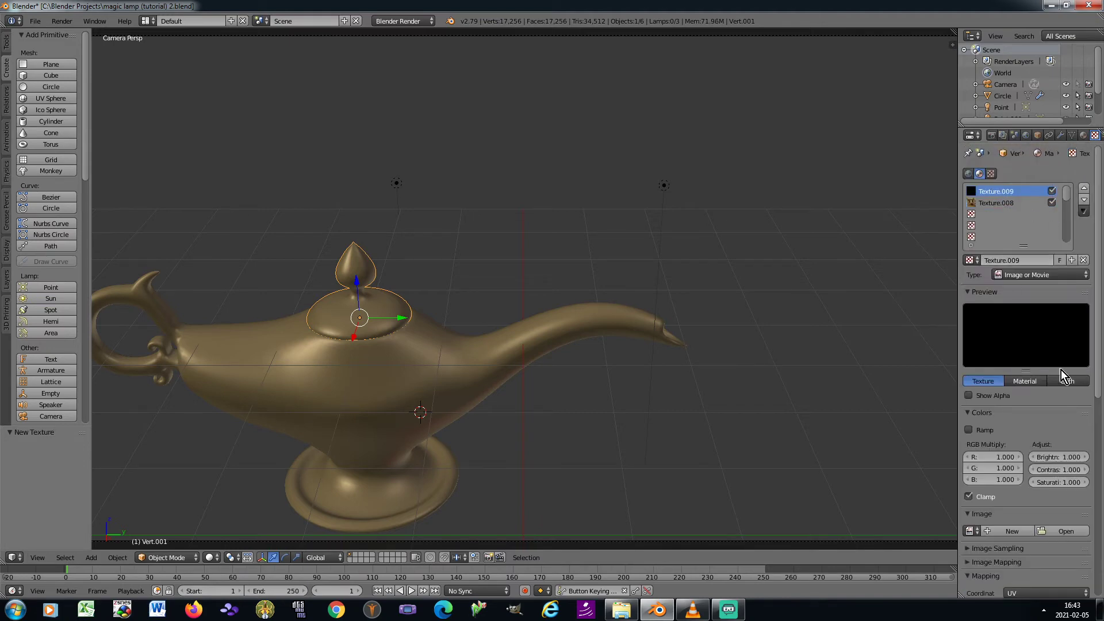
Load motif 4.jpg from the Blender textures folder into the new texture, browsing the images as thumbnails
{"action": "left_click", "coordinate": [1079, 531]}
{"action": "left_click", "coordinate": [45, 312]}
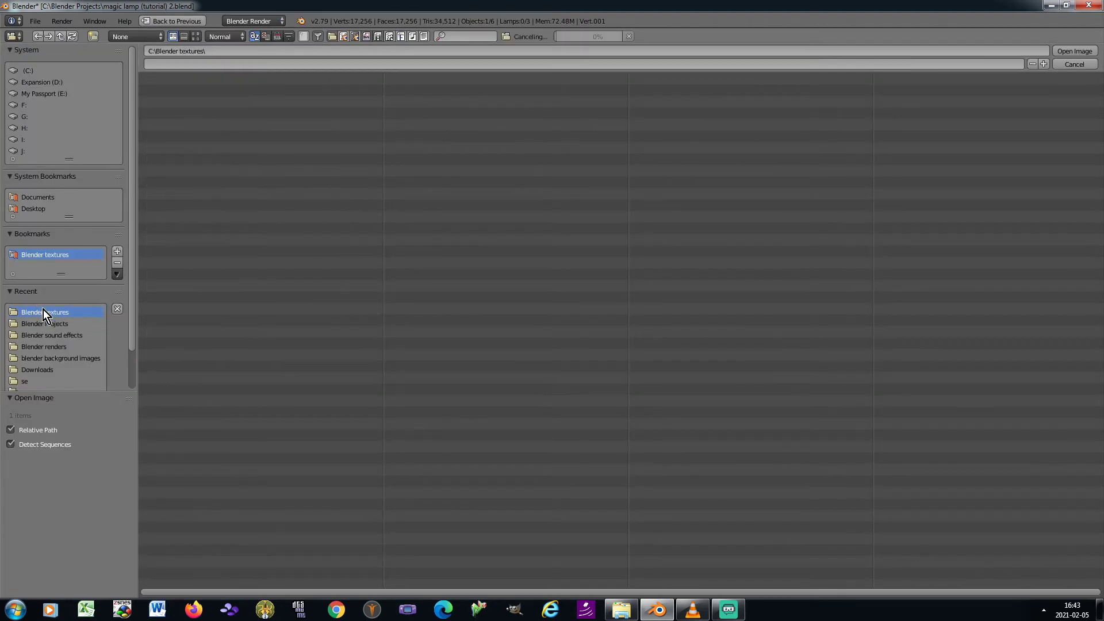
{"action": "left_click", "coordinate": [195, 36]}
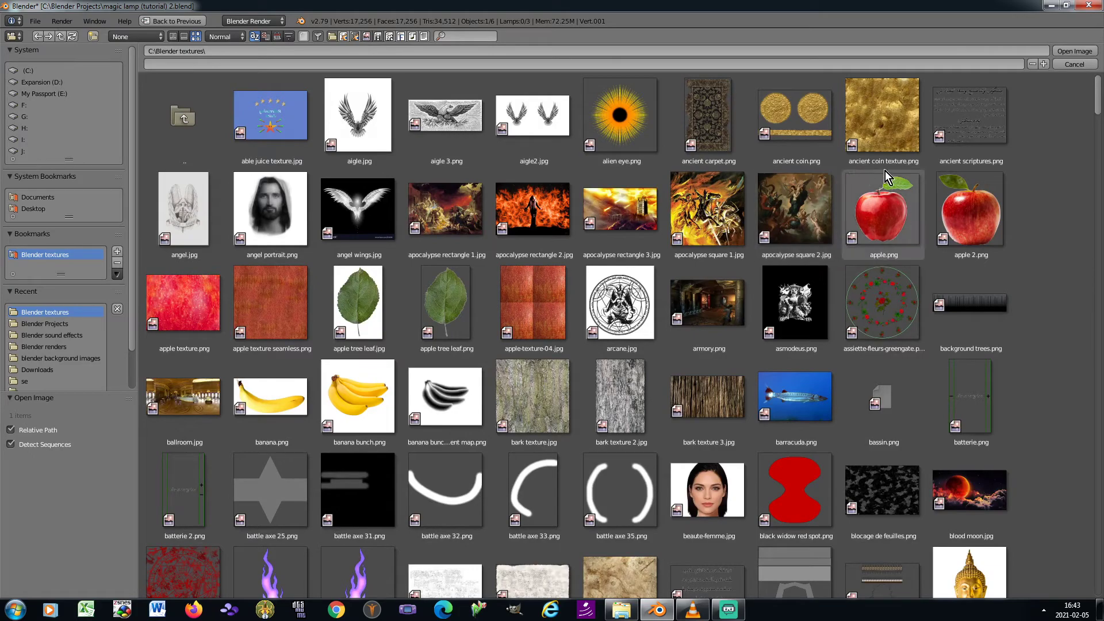
{"action": "left_click_drag", "start_coordinate": [1098, 112], "coordinate": [1099, 316]}
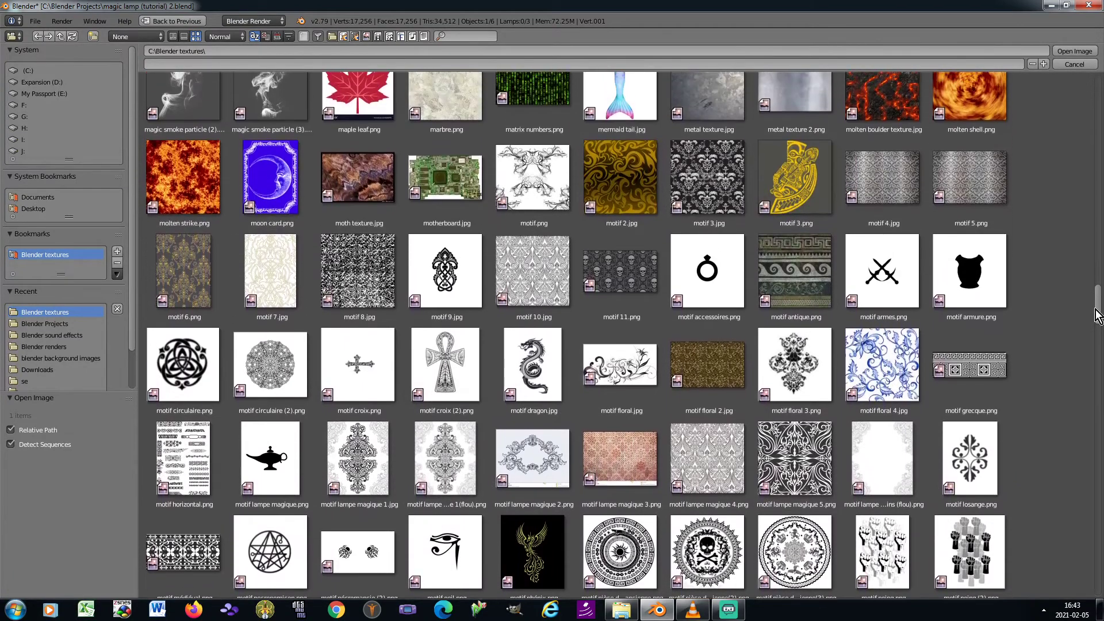
{"action": "left_click", "coordinate": [888, 187]}
{"action": "double_click", "coordinate": [885, 182]}
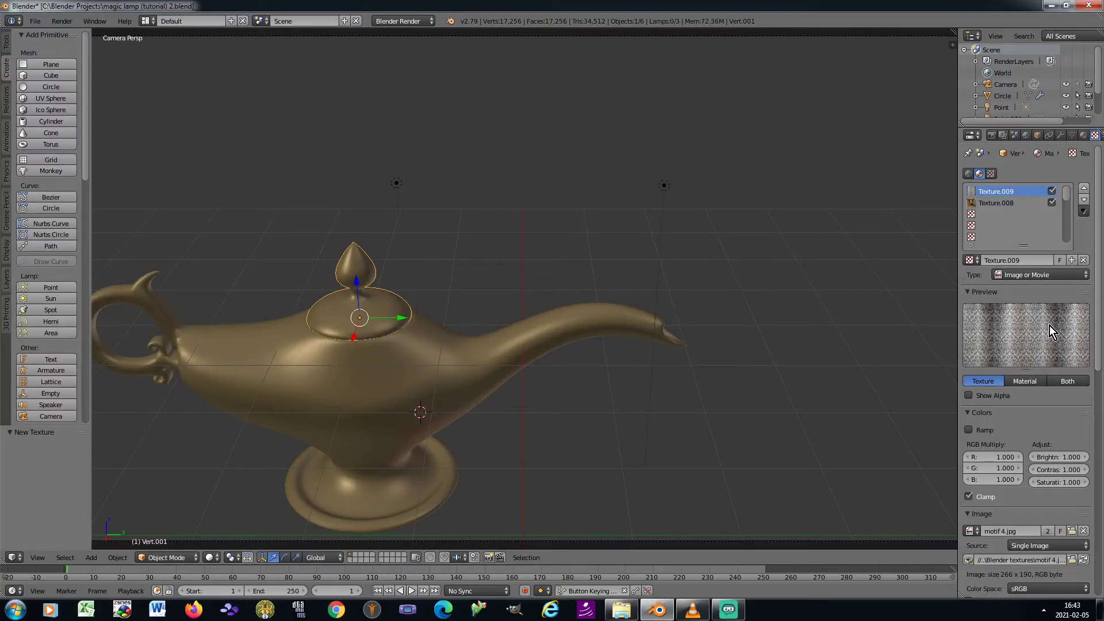
Add a second material slot to the lamp body and assign the existing Material.007 to it
{"action": "key", "text": "Tab"}
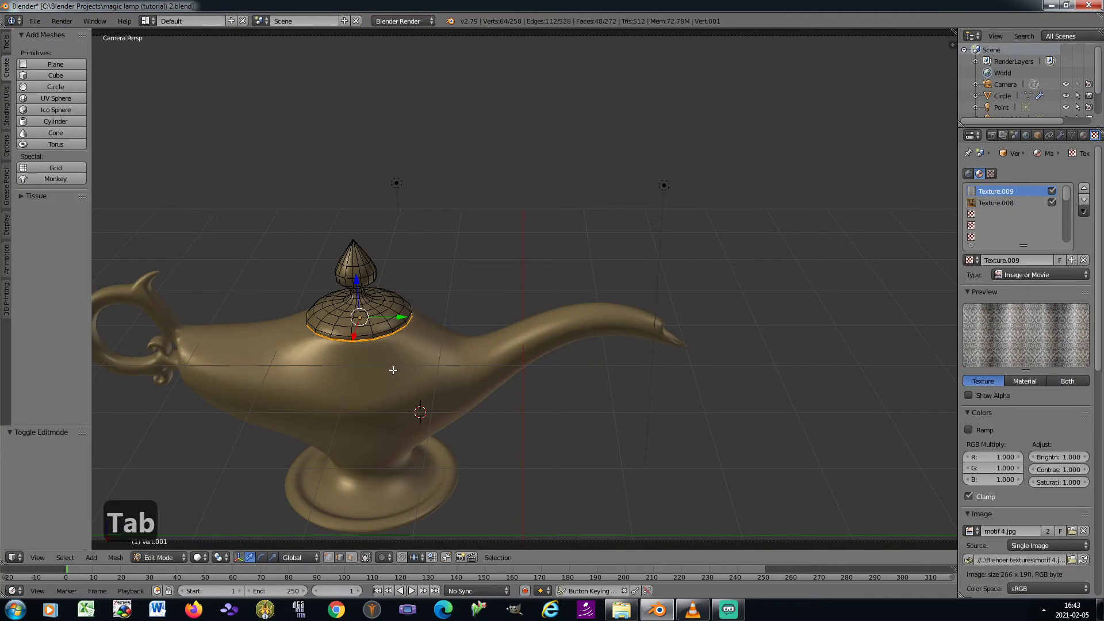
{"action": "key", "text": "Tab"}
{"action": "right_click", "coordinate": [393, 371]}
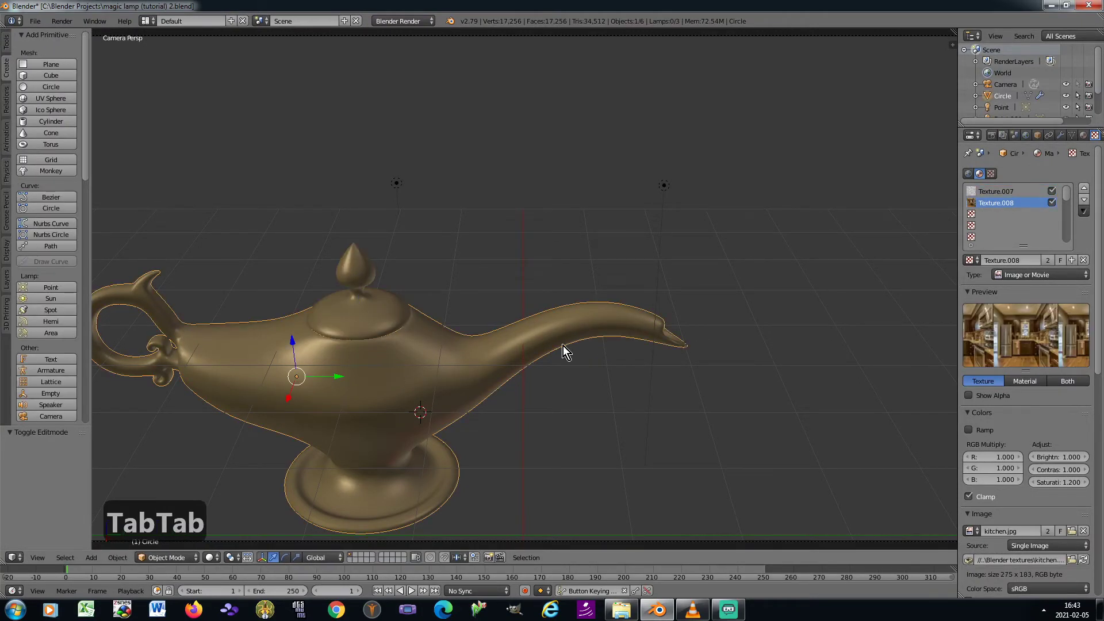
{"action": "left_click", "coordinate": [1084, 135]}
{"action": "left_click", "coordinate": [1083, 174]}
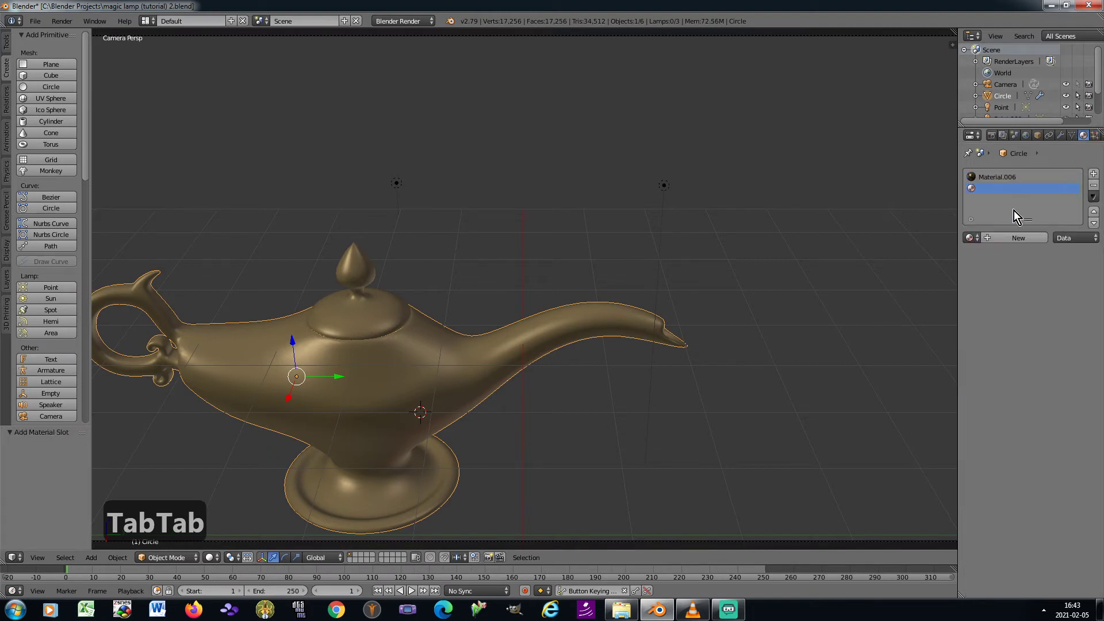
{"action": "left_click", "coordinate": [971, 237]}
{"action": "left_click", "coordinate": [907, 332]}
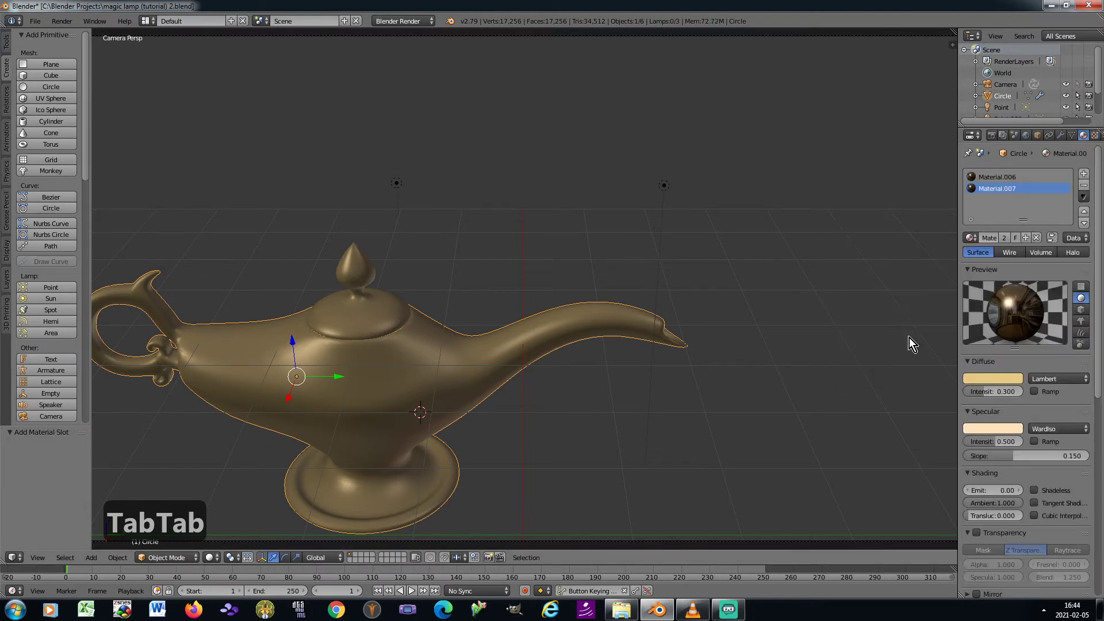
Remove the lid's second material slot, then reselect the lamp body and show its motif material's textures
{"action": "right_click", "coordinate": [402, 288]}
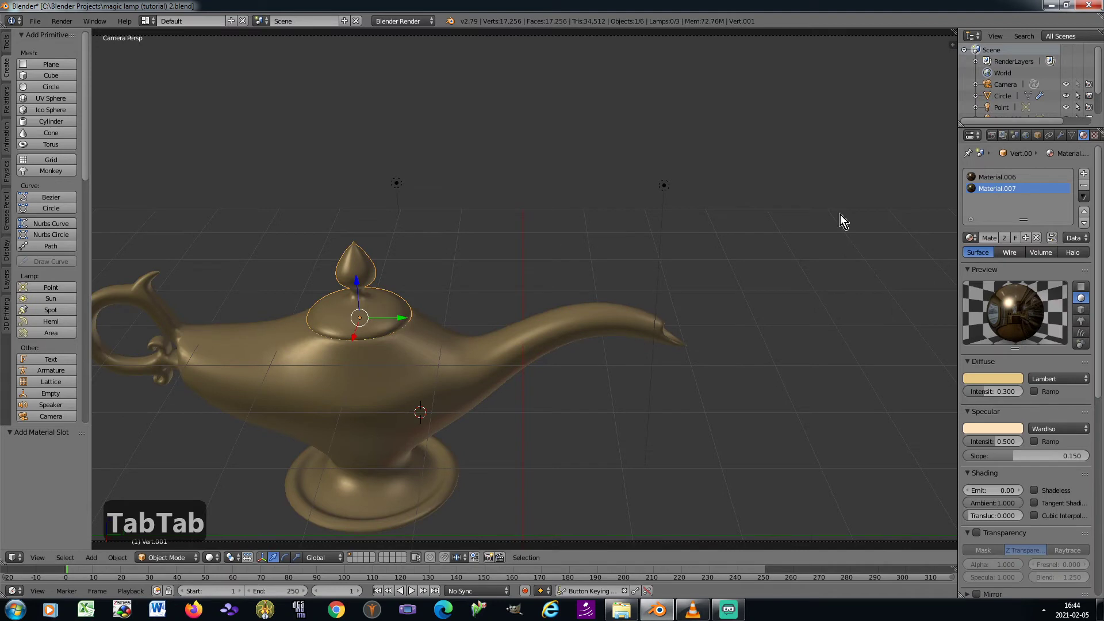
{"action": "left_click", "coordinate": [1085, 185]}
{"action": "right_click", "coordinate": [460, 370]}
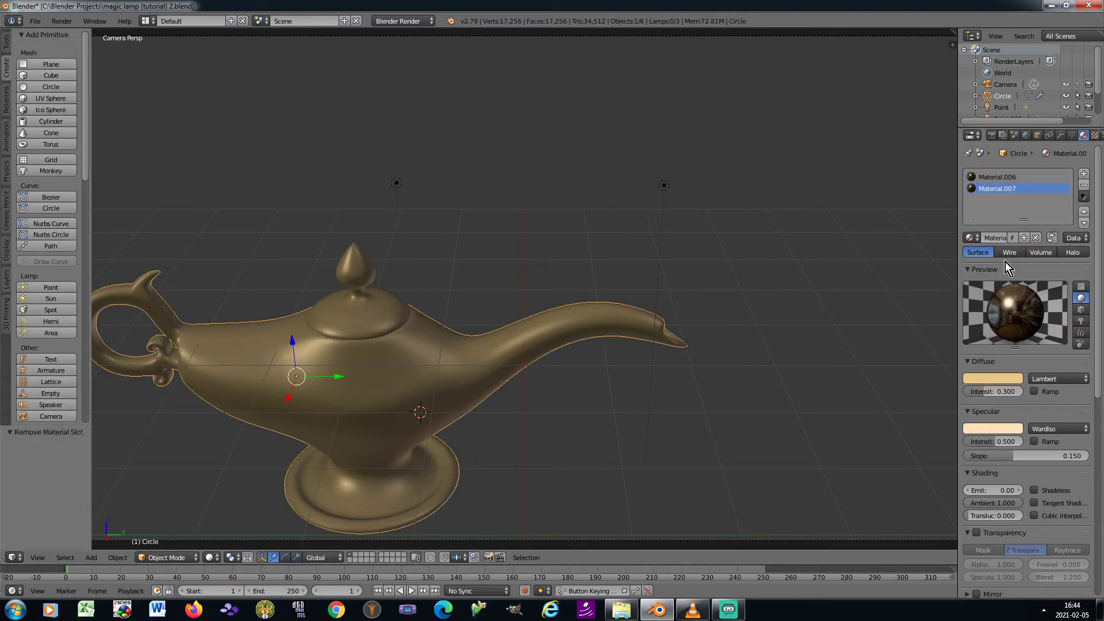
{"action": "left_click", "coordinate": [1095, 135]}
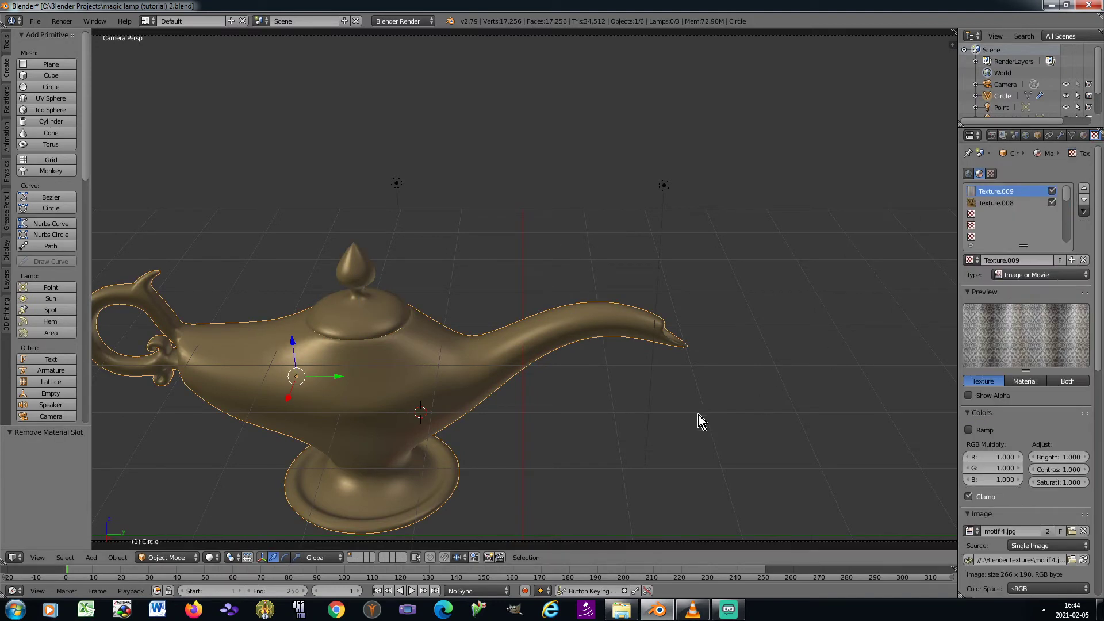
Enter mesh editing on the lamp body in face select mode, seen from the right side
{"action": "key", "text": "Tab"}
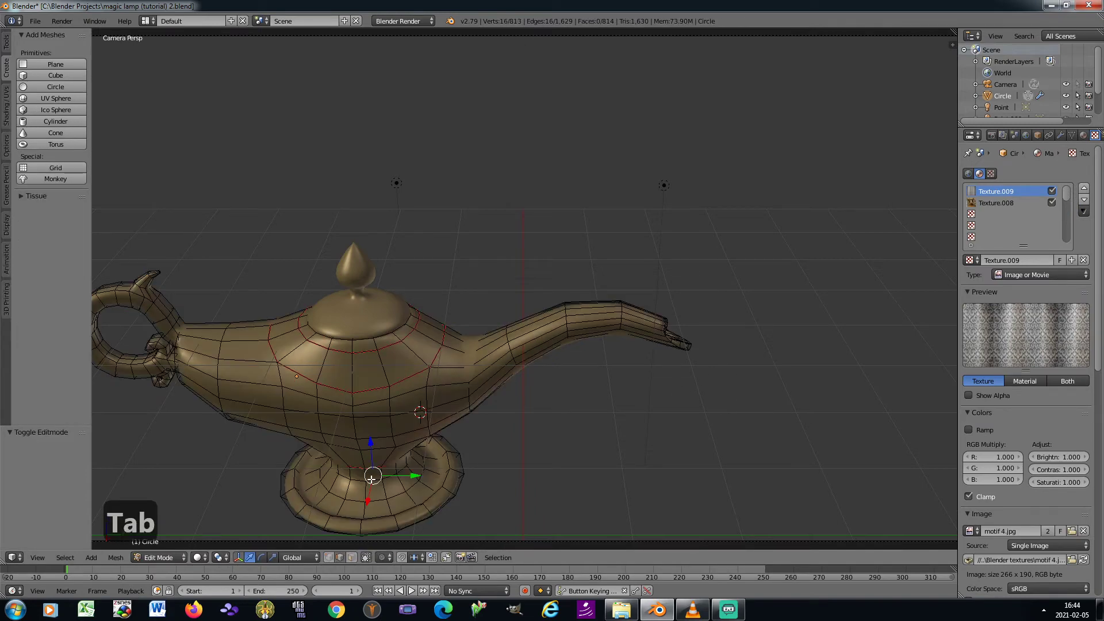
{"action": "key", "text": "KP_3"}
{"action": "left_click", "coordinate": [353, 558]}
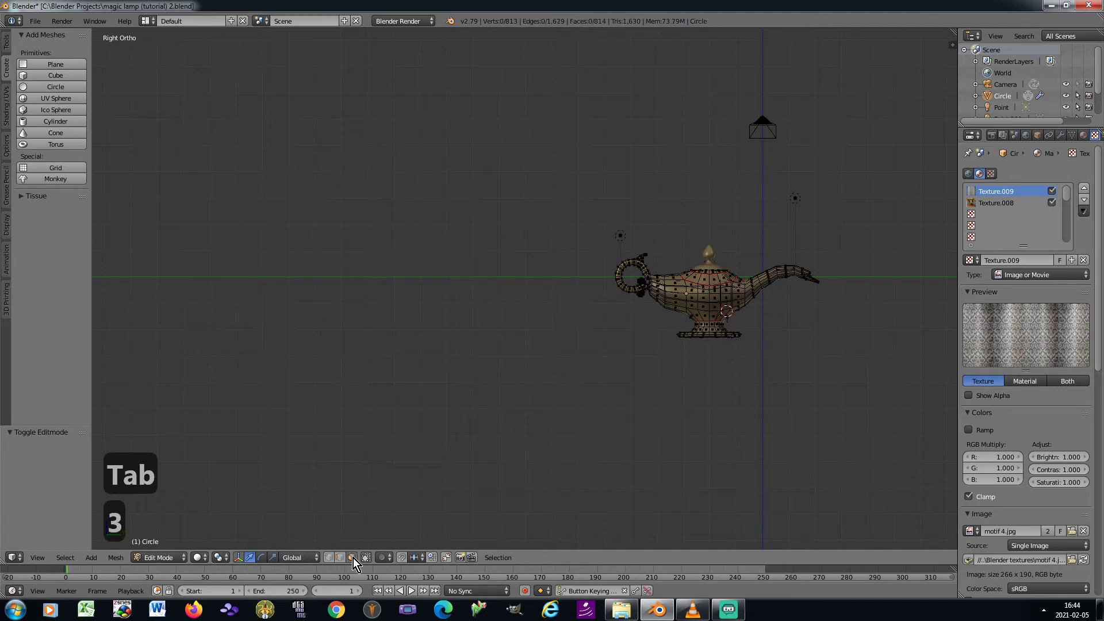
{"action": "scroll", "coordinate": [750, 294], "scroll_direction": "up", "scroll_amount": 9}
Select the band of faces around the body's shoulder just below the lid
{"action": "right_click", "coordinate": [511, 216]}
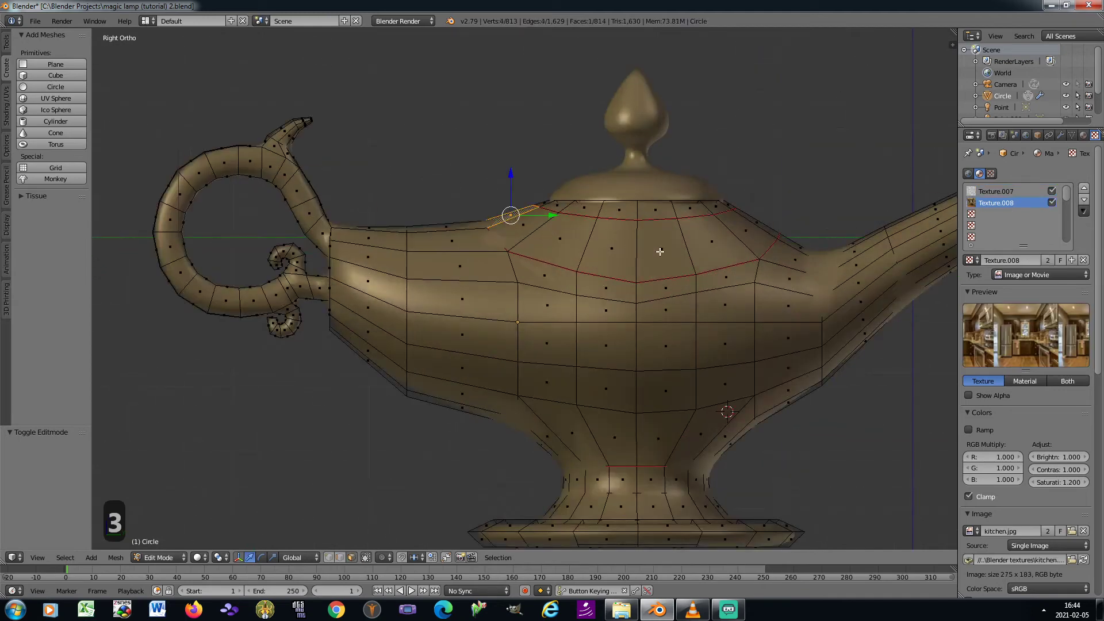
{"action": "right_click", "coordinate": [659, 251], "text": "ctrl"}
{"action": "right_click", "coordinate": [751, 230], "text": "ctrl"}
Select the visible rings of faces around the foot's narrow neck and the flare directly below it
{"action": "middle_click_drag", "start_coordinate": [600, 428], "coordinate": [507, 415], "text": "shift"}
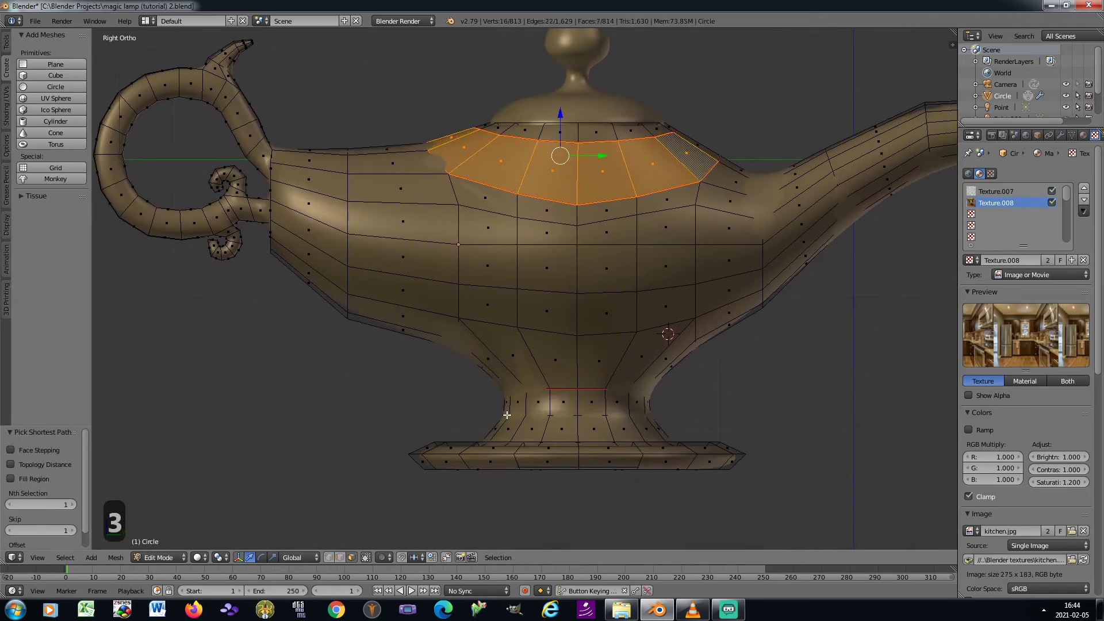
{"action": "right_click", "coordinate": [498, 404]}
{"action": "right_click", "coordinate": [641, 403], "text": "ctrl"}
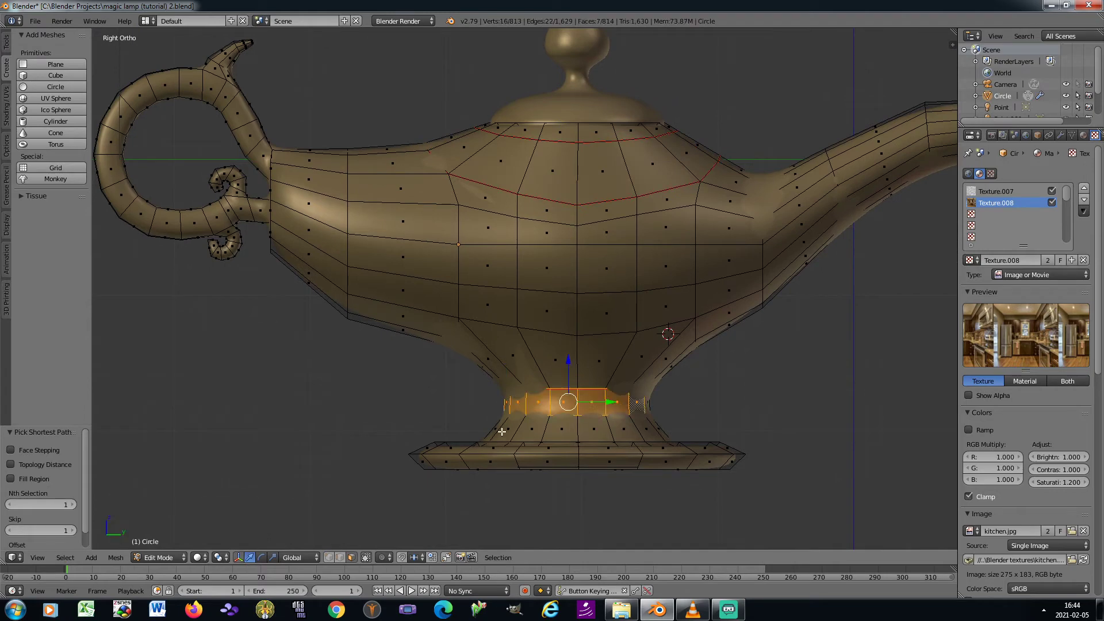
{"action": "right_click", "coordinate": [651, 427], "text": "ctrl"}
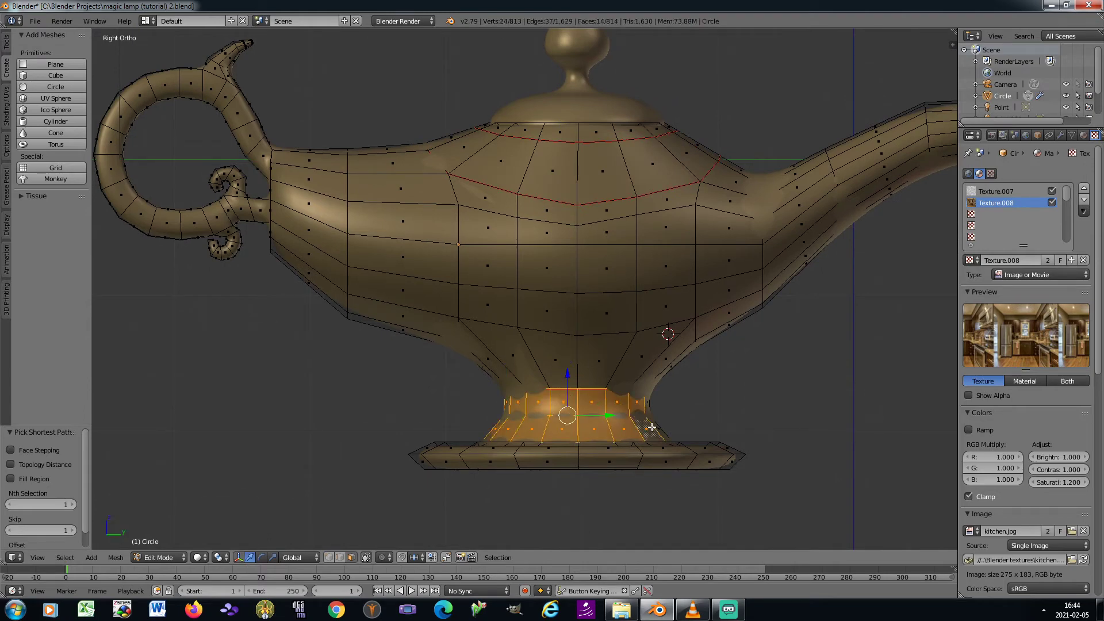
{"action": "key", "text": "KP_8"}
{"action": "key", "text": "KP_8"}
{"action": "right_click", "coordinate": [485, 423], "text": "ctrl"}
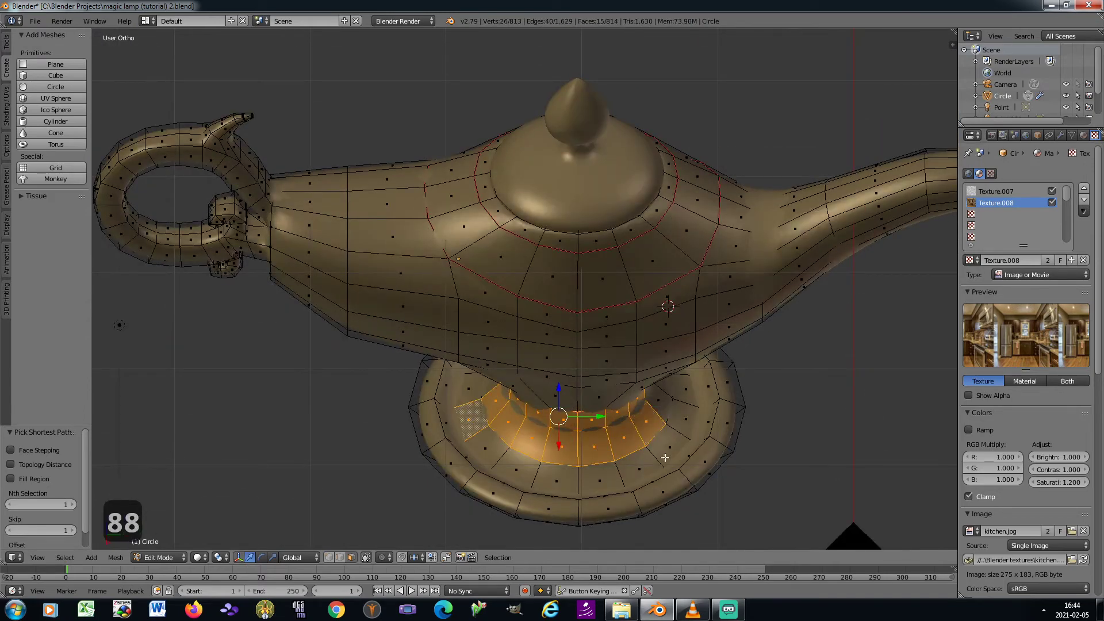
{"action": "right_click", "coordinate": [665, 448], "text": "ctrl"}
Set the lamp body's Subdivision Surface viewport level to 0, with the spout side of the foot in view
{"action": "key", "text": "KP_6"}
{"action": "key", "text": "KP_6"}
{"action": "key", "text": "KP_6"}
{"action": "key", "text": "KP_6"}
{"action": "key", "text": "KP_6"}
{"action": "key", "text": "KP_6"}
{"action": "key", "text": "KP_6"}
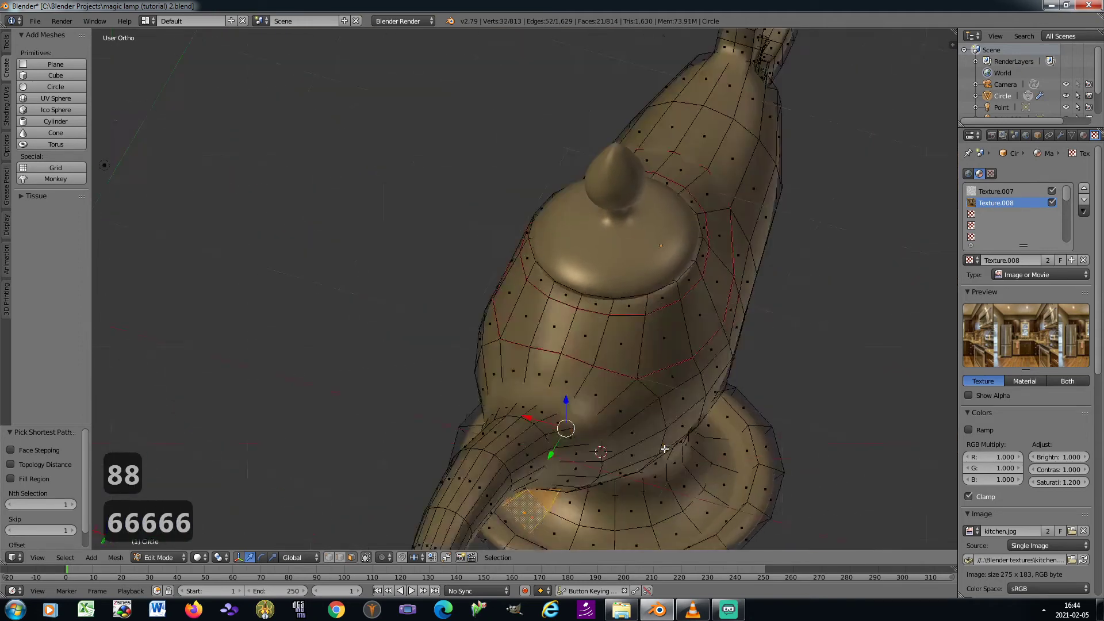
{"action": "left_click", "coordinate": [1061, 135]}
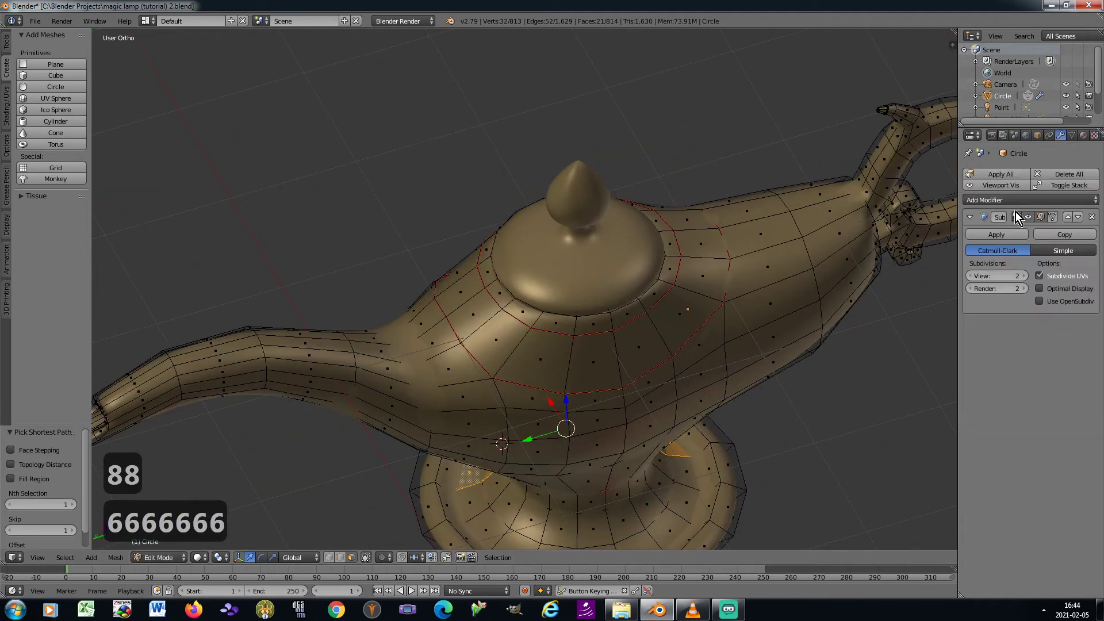
{"action": "left_click", "coordinate": [972, 280]}
{"action": "middle_click_drag", "start_coordinate": [646, 313], "coordinate": [678, 192], "text": "shift"}
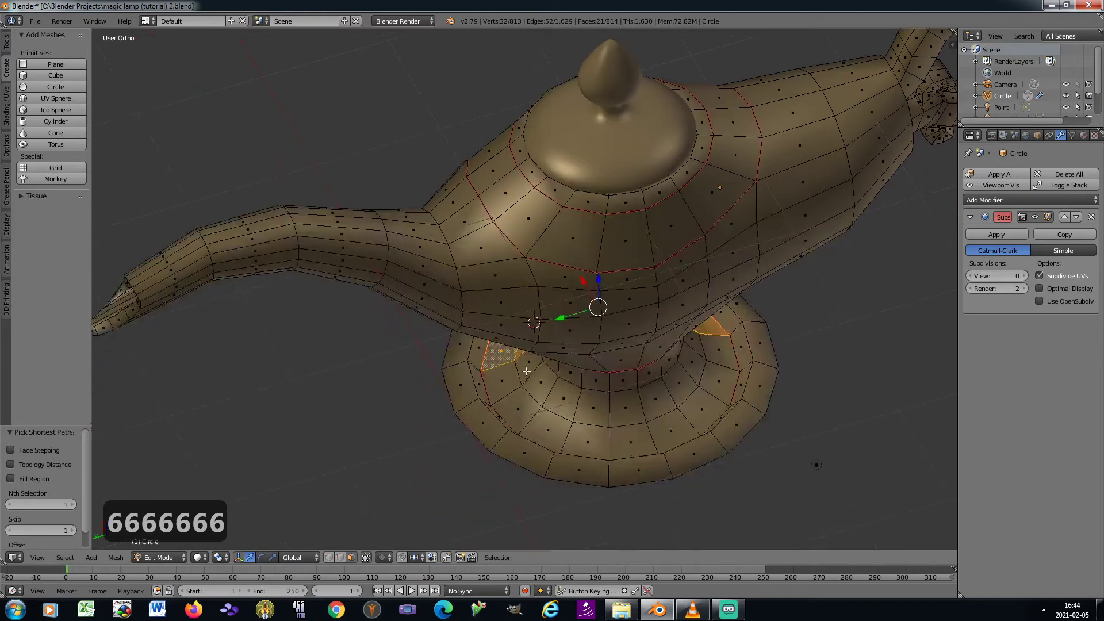
Extend the face selection around the second side of the foot, covering the wide flare ring and the ring just above it
{"action": "right_click", "coordinate": [509, 382], "text": "ctrl"}
{"action": "right_click", "coordinate": [669, 438], "text": "ctrl"}
{"action": "right_click", "coordinate": [724, 354], "text": "ctrl"}
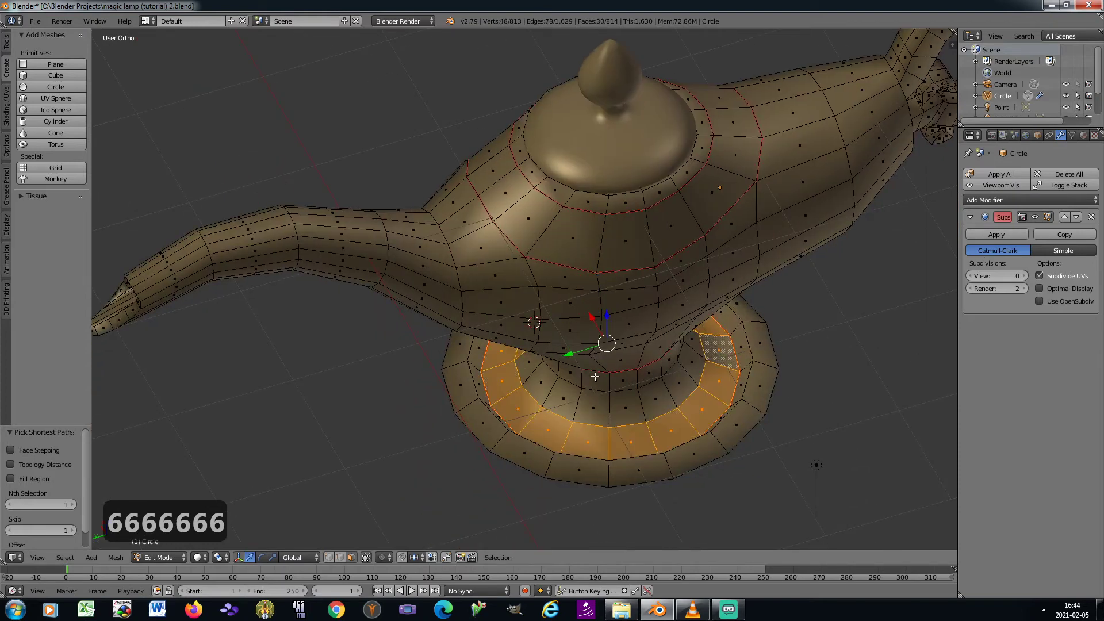
{"action": "right_click", "coordinate": [541, 370], "text": "ctrl"}
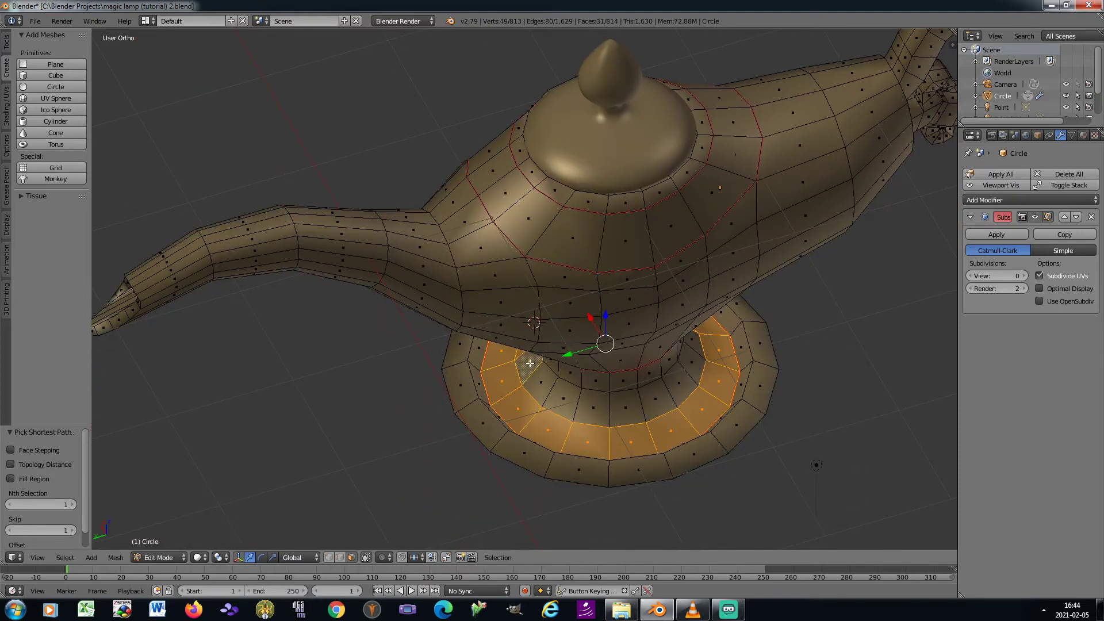
{"action": "key", "text": "KP_2"}
{"action": "key", "text": "KP_2"}
{"action": "right_click", "coordinate": [675, 366], "text": "ctrl"}
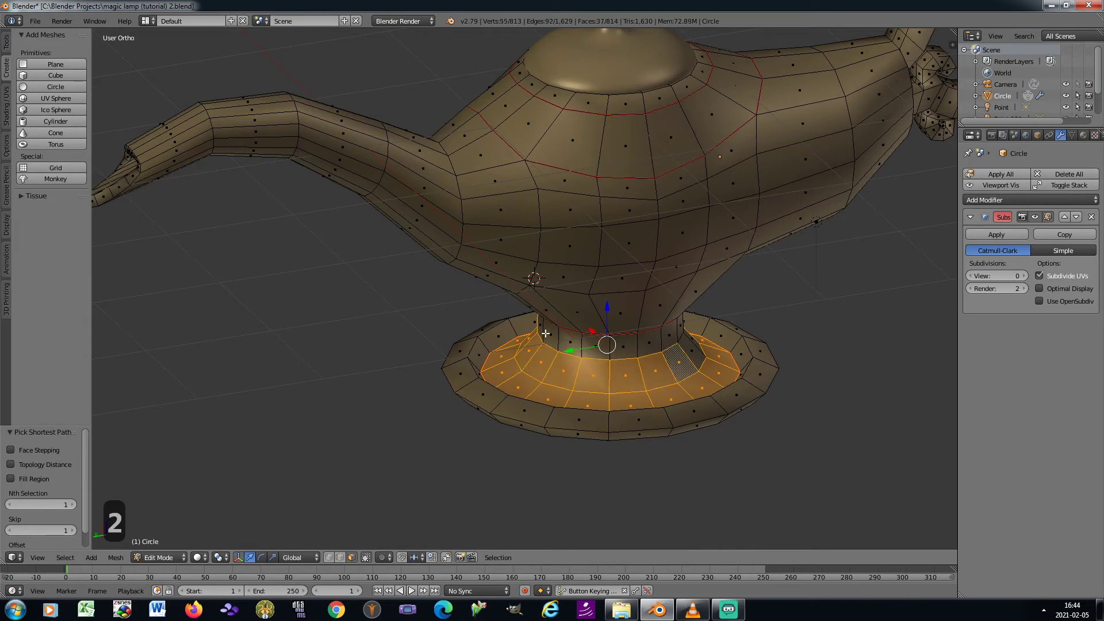
Complete the ring of faces around the foot's narrow neck and select the remaining unselected faces in the ring below it
{"action": "key", "text": "KP_4"}
{"action": "key", "text": "KP_4"}
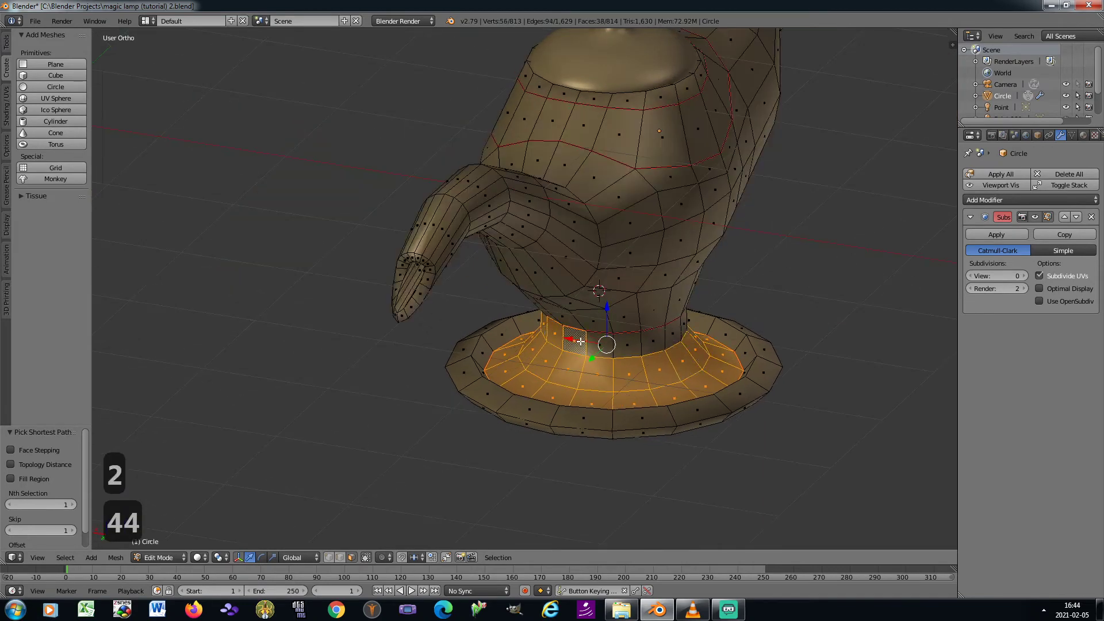
{"action": "right_click", "coordinate": [683, 324], "text": "ctrl"}
{"action": "key", "text": "KP_6"}
{"action": "key", "text": "KP_6"}
{"action": "key", "text": "KP_6"}
{"action": "key", "text": "KP_6"}
{"action": "key", "text": "KP_6"}
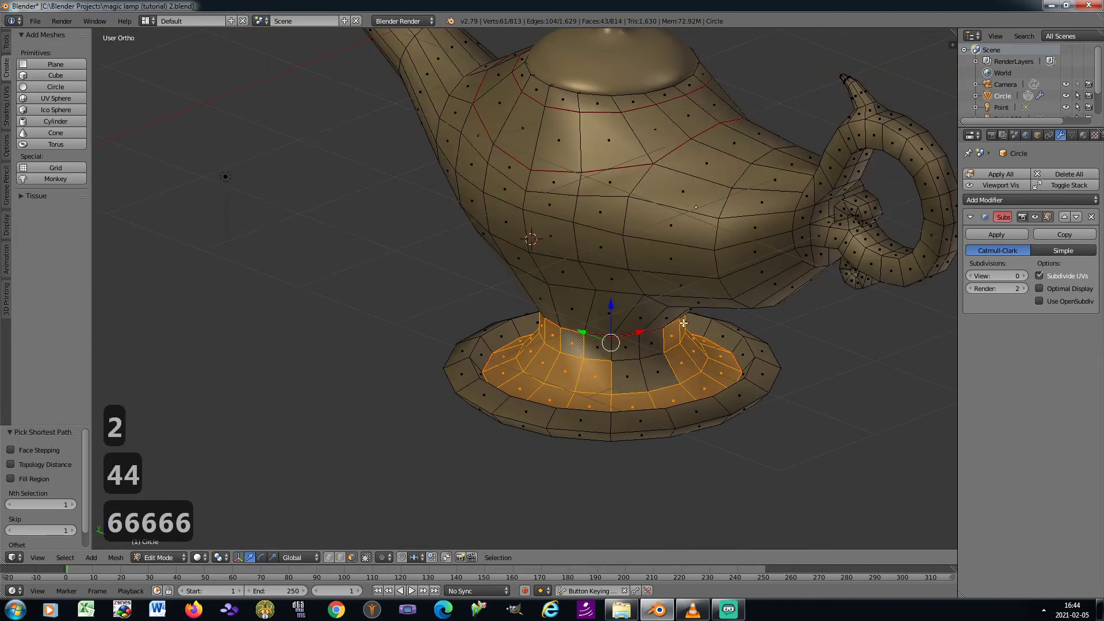
{"action": "right_click", "coordinate": [650, 345], "text": "ctrl"}
{"action": "right_click", "coordinate": [654, 374], "text": "ctrl"}
{"action": "right_click", "coordinate": [633, 382], "text": "ctrl"}
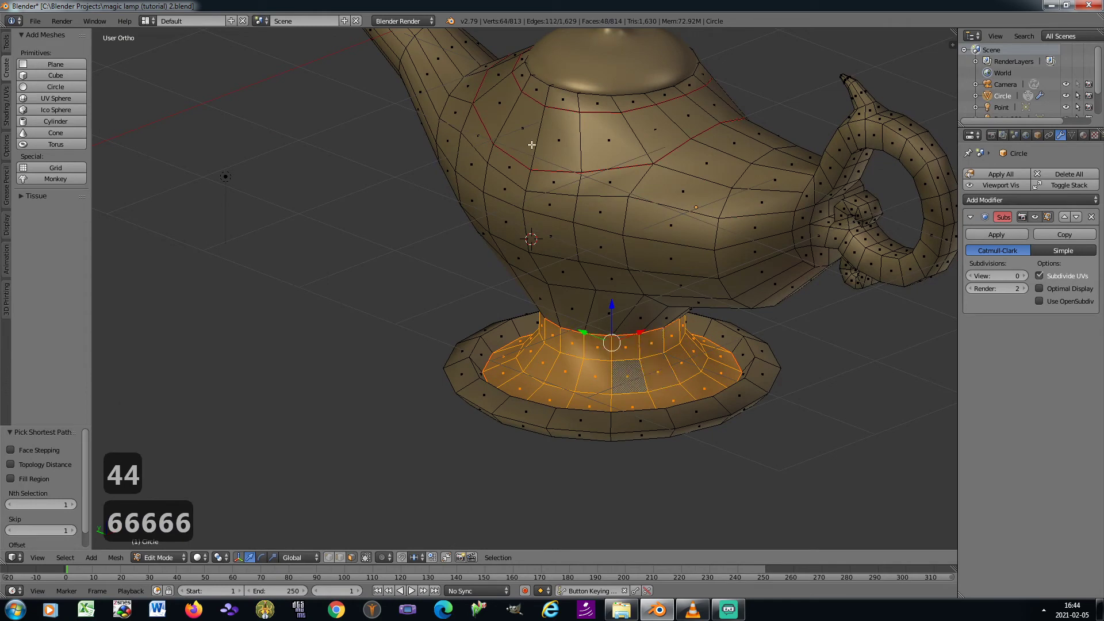
Add the complete band of shoulder faces around the lid, between the two seam loops, to the selection
{"action": "key", "text": "KP_8"}
{"action": "key", "text": "KP_8"}
{"action": "key", "text": "KP_8"}
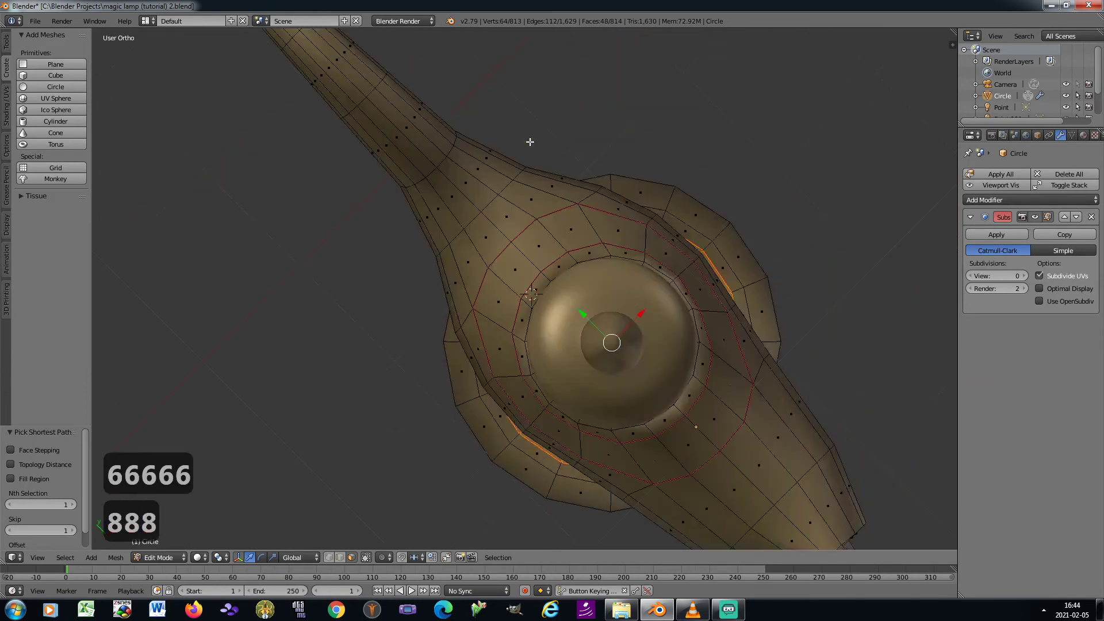
{"action": "right_click", "coordinate": [557, 220], "text": "shift"}
{"action": "right_click", "coordinate": [690, 275], "text": "ctrl"}
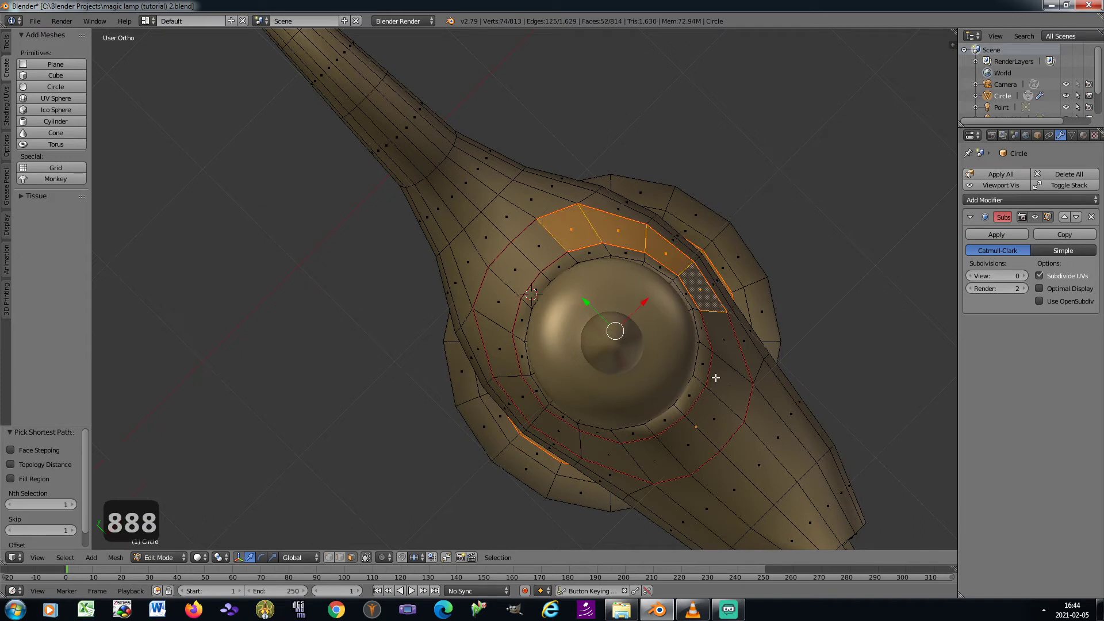
{"action": "right_click", "coordinate": [715, 377], "text": "ctrl"}
{"action": "right_click", "coordinate": [705, 416], "text": "ctrl"}
{"action": "right_click", "coordinate": [621, 451], "text": "ctrl"}
{"action": "right_click", "coordinate": [538, 413], "text": "ctrl"}
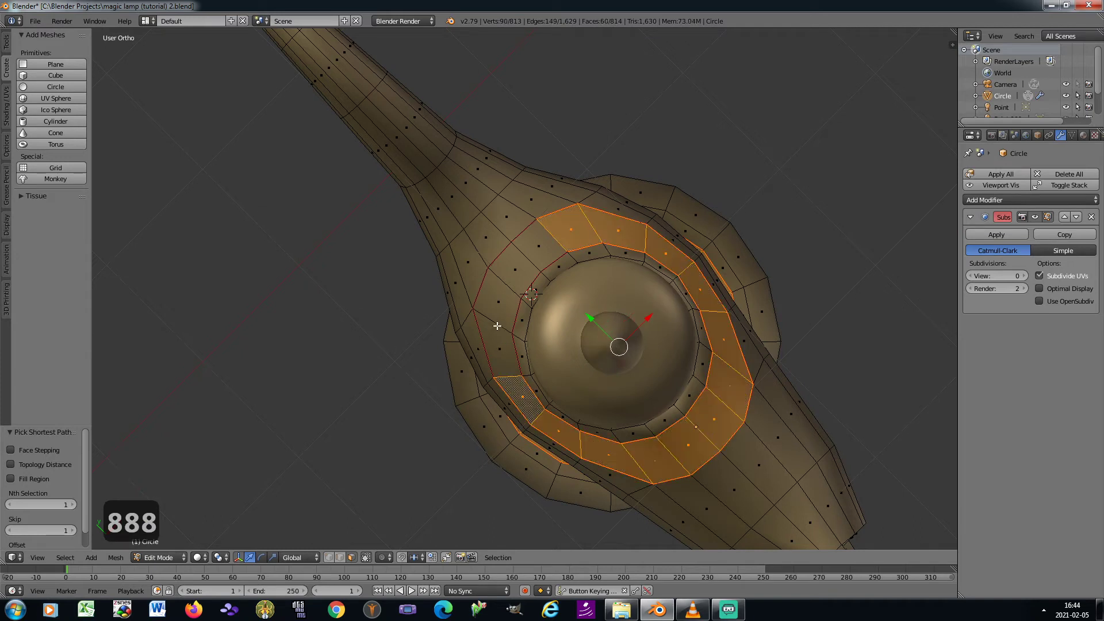
{"action": "right_click", "coordinate": [497, 326], "text": "ctrl"}
{"action": "right_click", "coordinate": [518, 254], "text": "ctrl"}
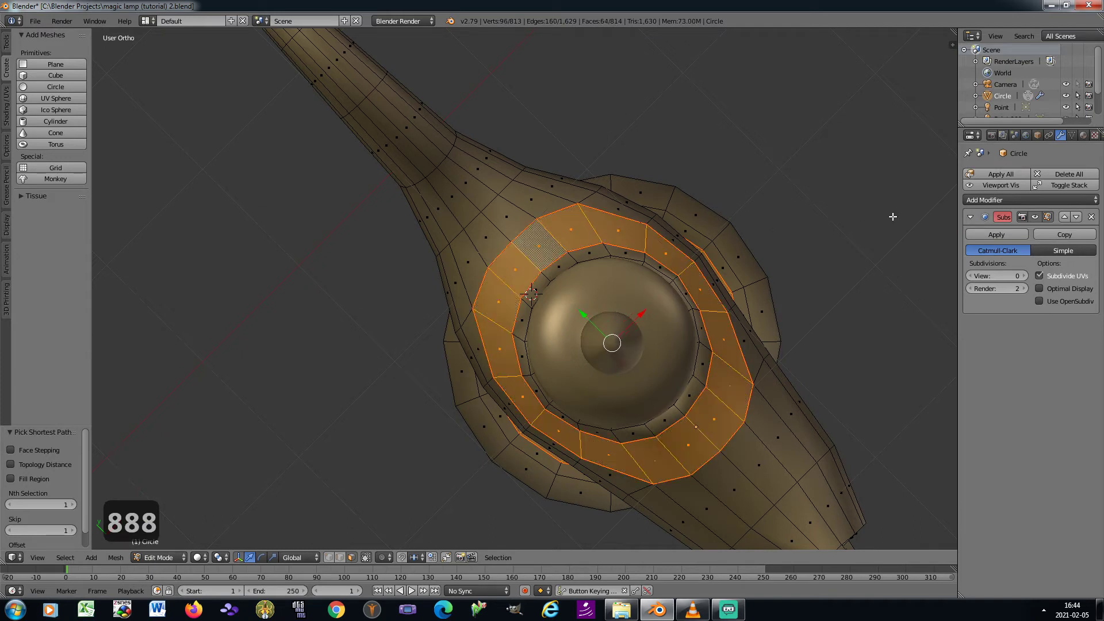
Set the Subdivision Surface viewport level to 2 and make the body's Material.007 slot active
{"action": "left_click", "coordinate": [1023, 276]}
{"action": "left_click", "coordinate": [1023, 276]}
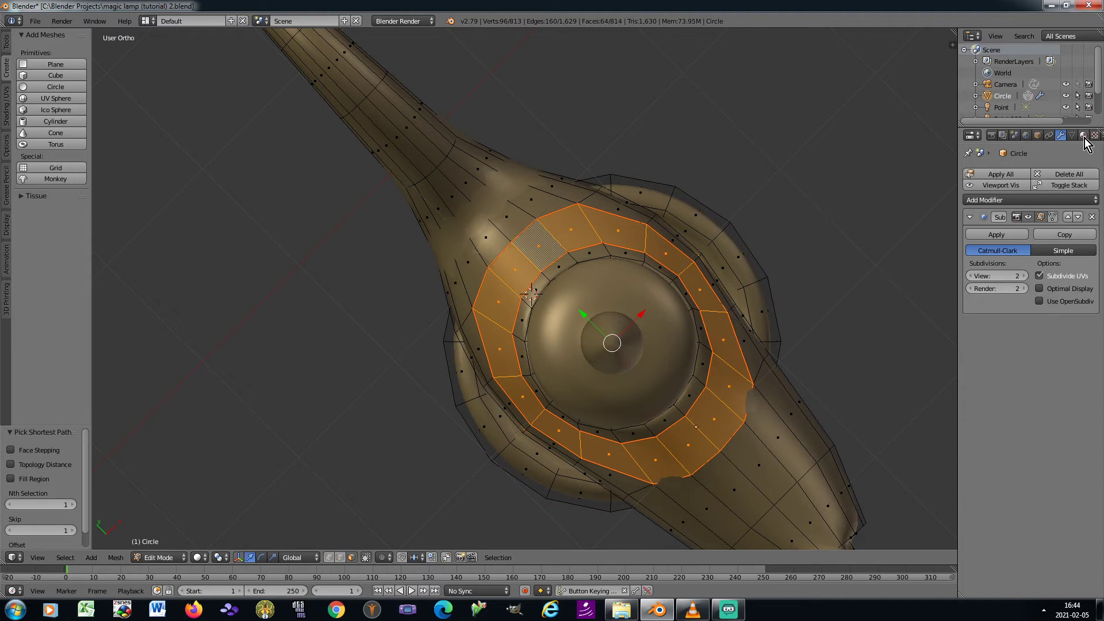
{"action": "left_click", "coordinate": [1084, 135]}
{"action": "left_click", "coordinate": [1004, 190]}
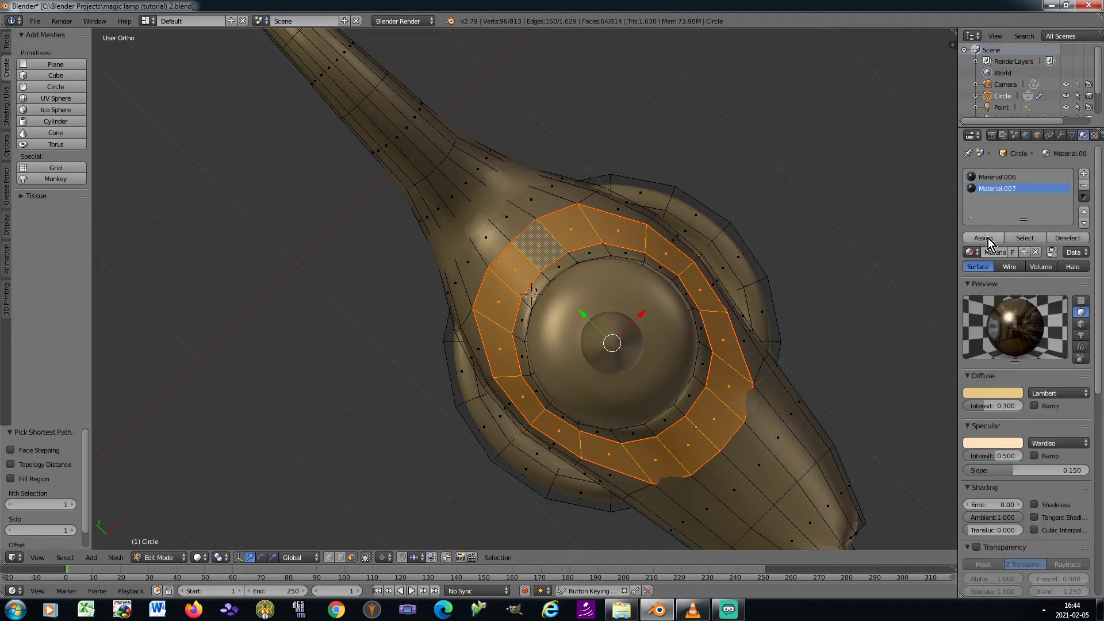
Assign Material.007 to the selected face rings around the lamp's lid opening and on its base
{"action": "left_click", "coordinate": [988, 241]}
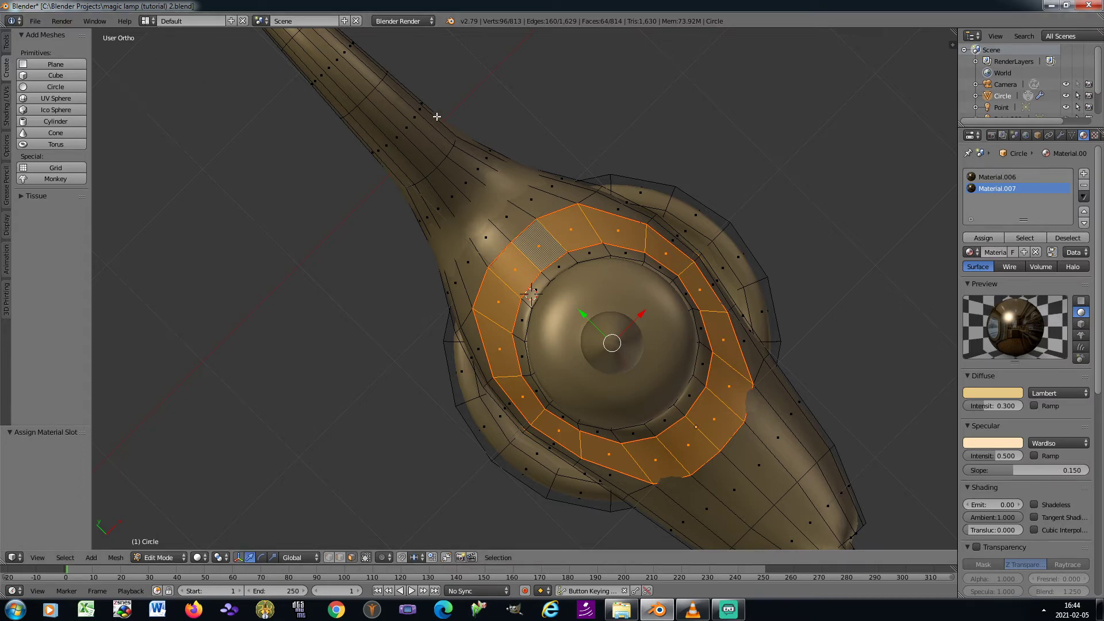
{"action": "key", "text": "KP_3"}
{"action": "key", "text": "KP_8"}
{"action": "key", "text": "KP_8"}
{"action": "key", "text": "KP_8"}
{"action": "key", "text": "KP_8"}
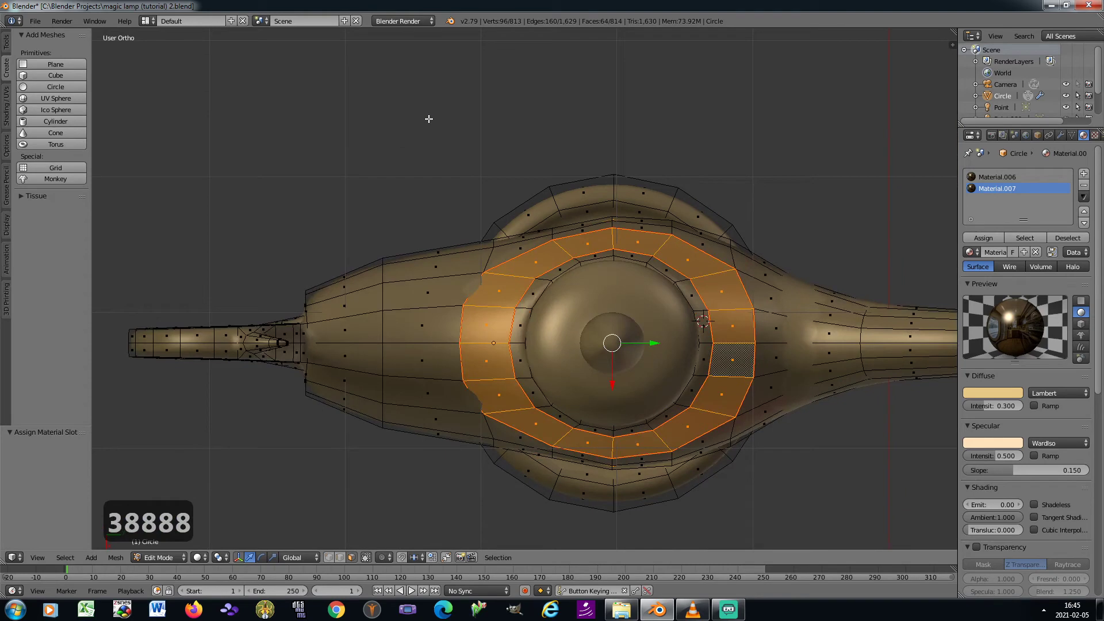
Switch to the UV Editing layout and unwrap the selected face rings over the motif 4.jpg image
{"action": "left_click", "coordinate": [147, 21]}
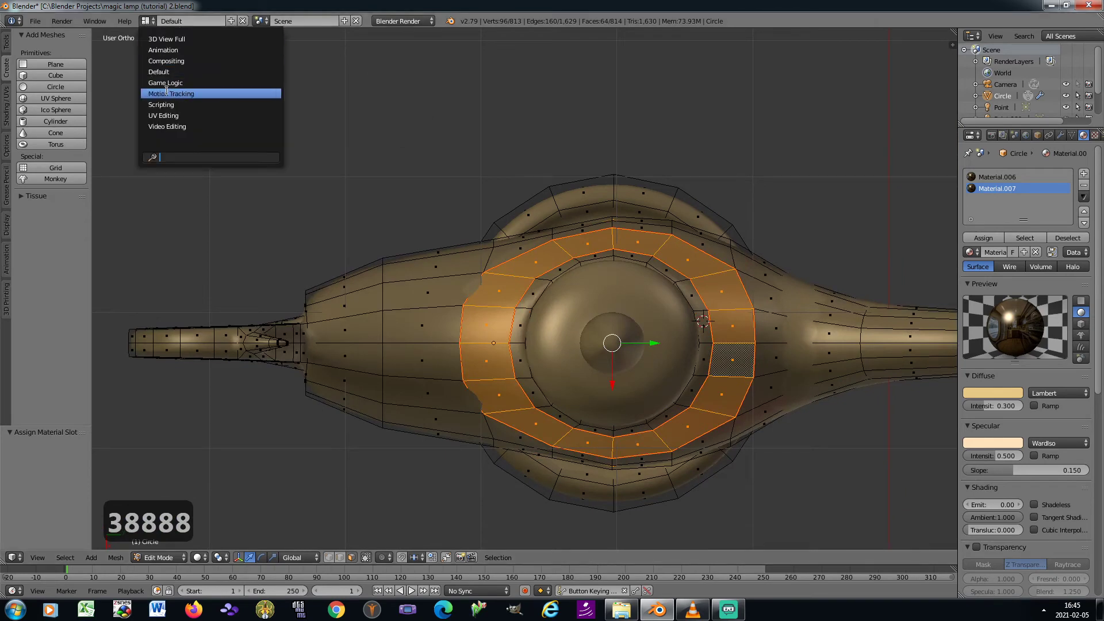
{"action": "left_click", "coordinate": [167, 117]}
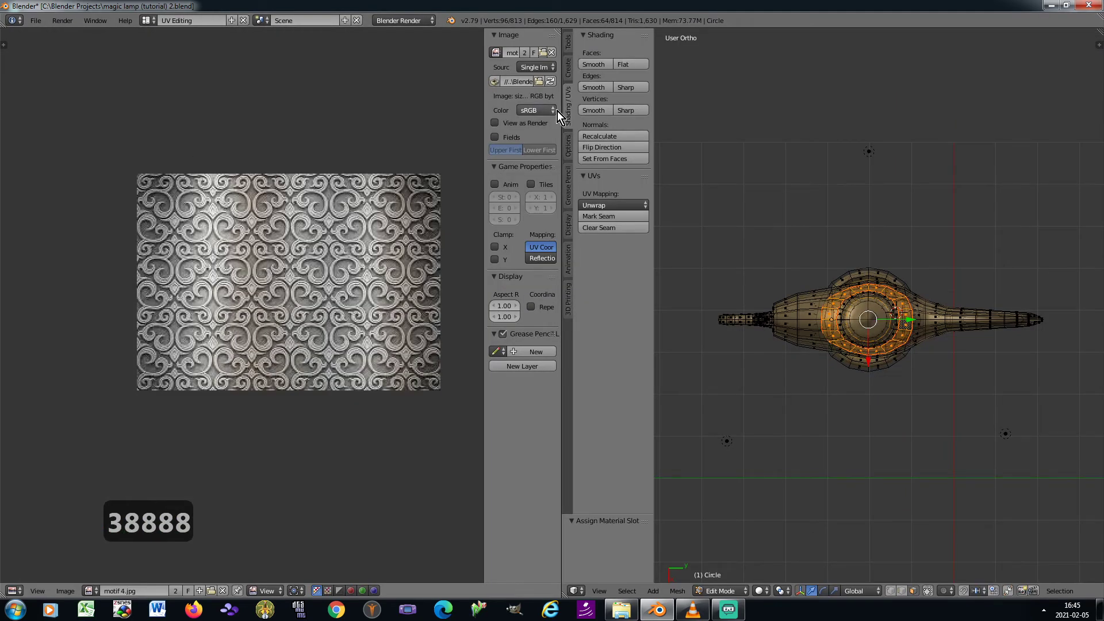
{"action": "left_click", "coordinate": [625, 208]}
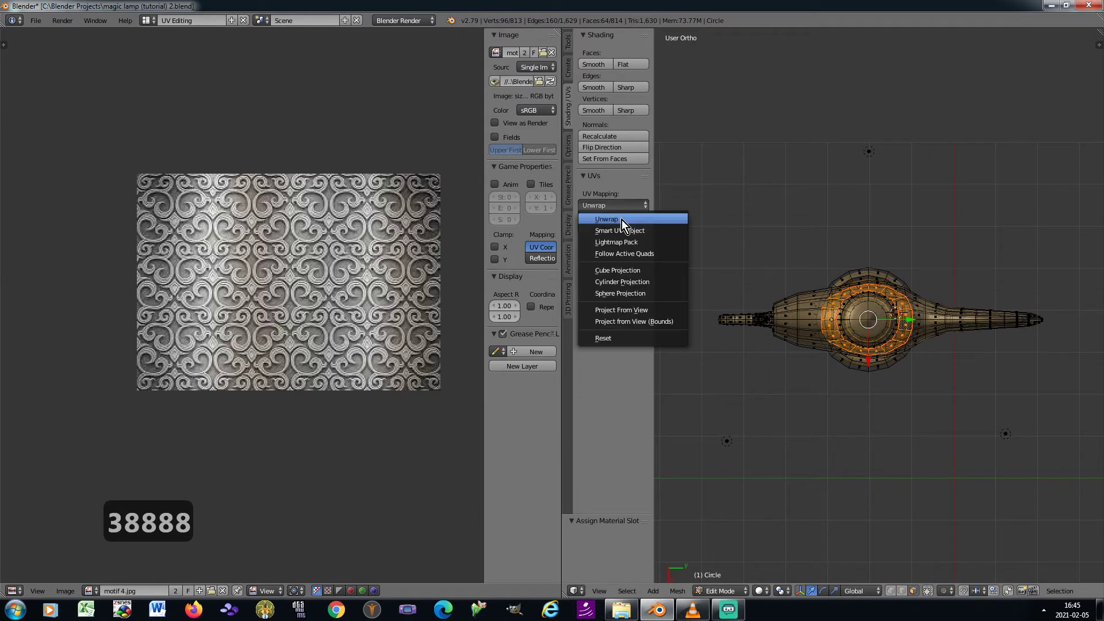
{"action": "left_click", "coordinate": [622, 219]}
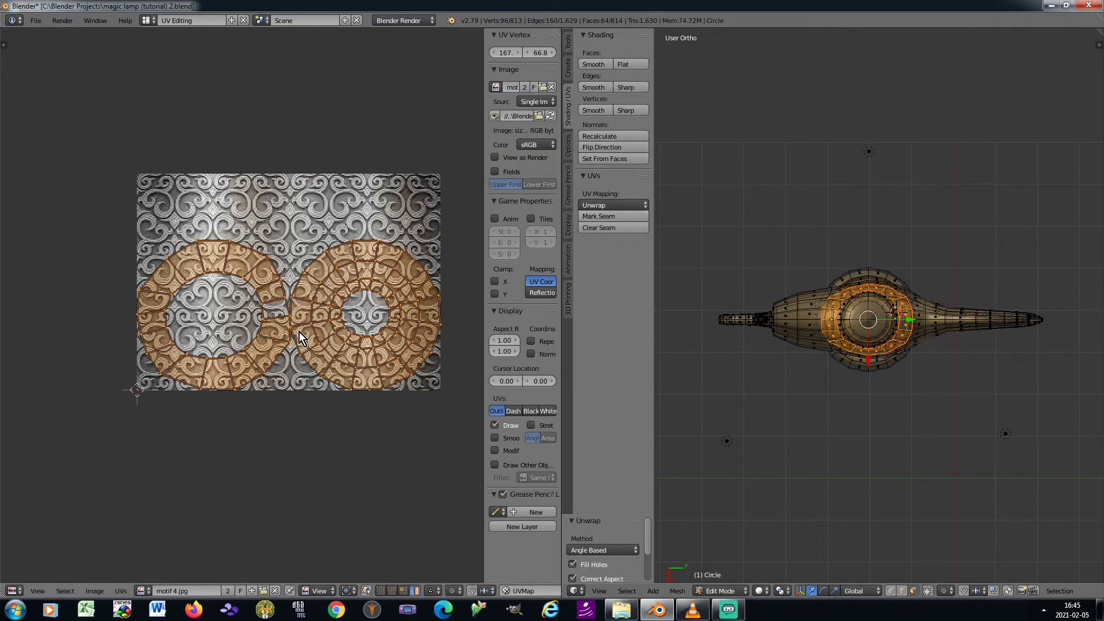
Move the base ring's UV island toward the centre of the motif image and enlarge it by about 1.32
{"action": "right_click", "coordinate": [396, 371]}
{"action": "key", "text": "g"}
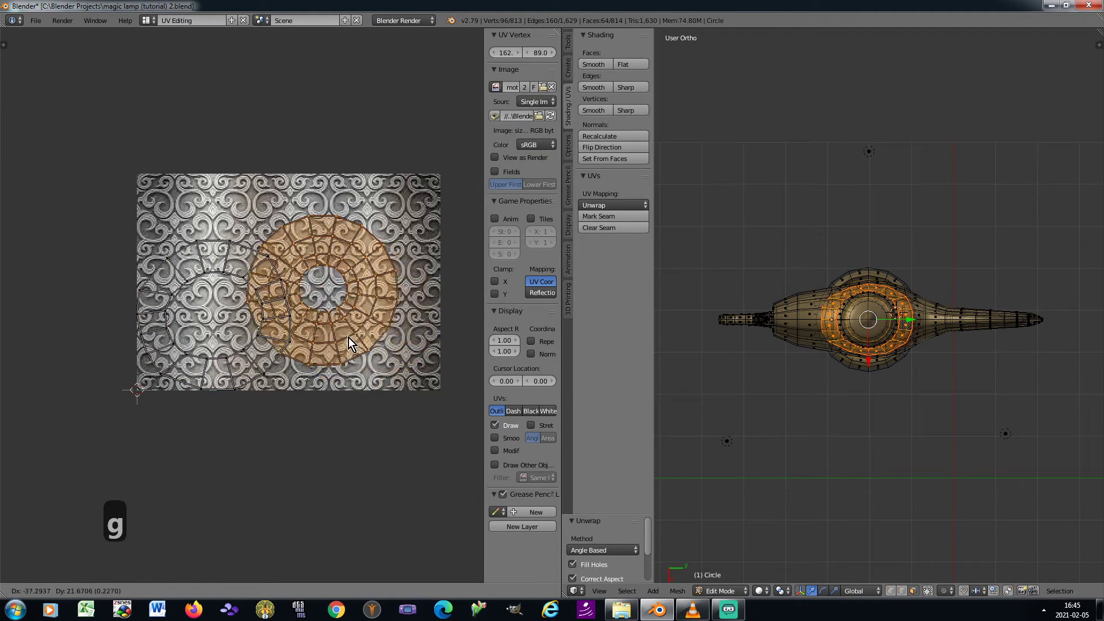
{"action": "left_click", "coordinate": [345, 347]}
{"action": "key", "text": "s"}
{"action": "left_click", "coordinate": [377, 397]}
{"action": "key", "text": "g"}
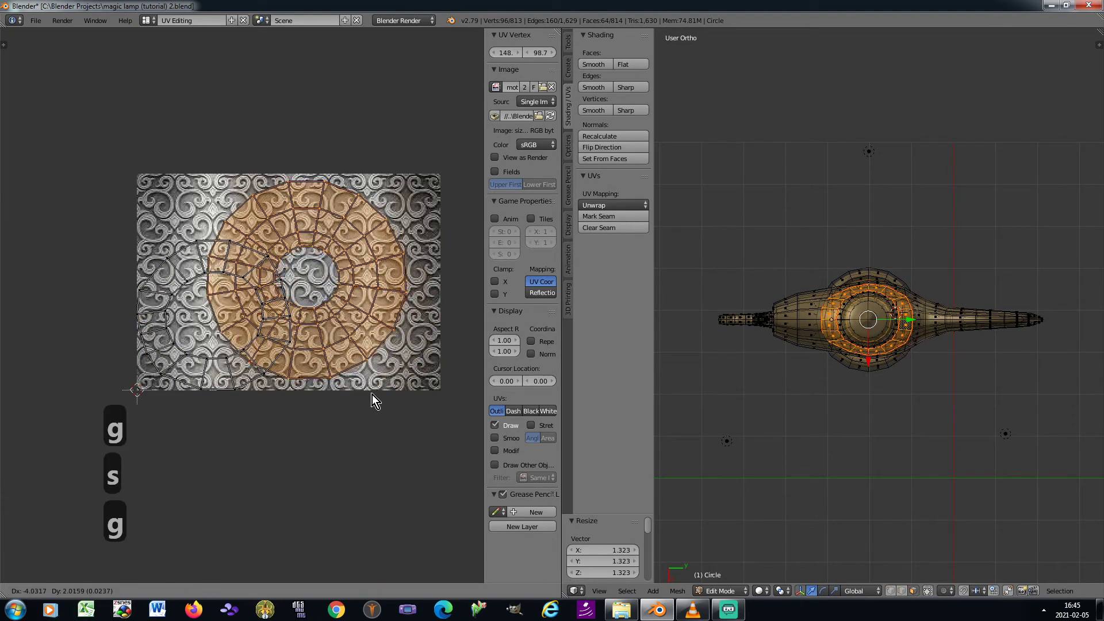
Centre the upper ring's UV island on the motif image, enlarge it by about 1.31, and rotate it slightly
{"action": "left_click", "coordinate": [186, 356]}
{"action": "key", "text": "g"}
{"action": "left_click", "coordinate": [275, 317]}
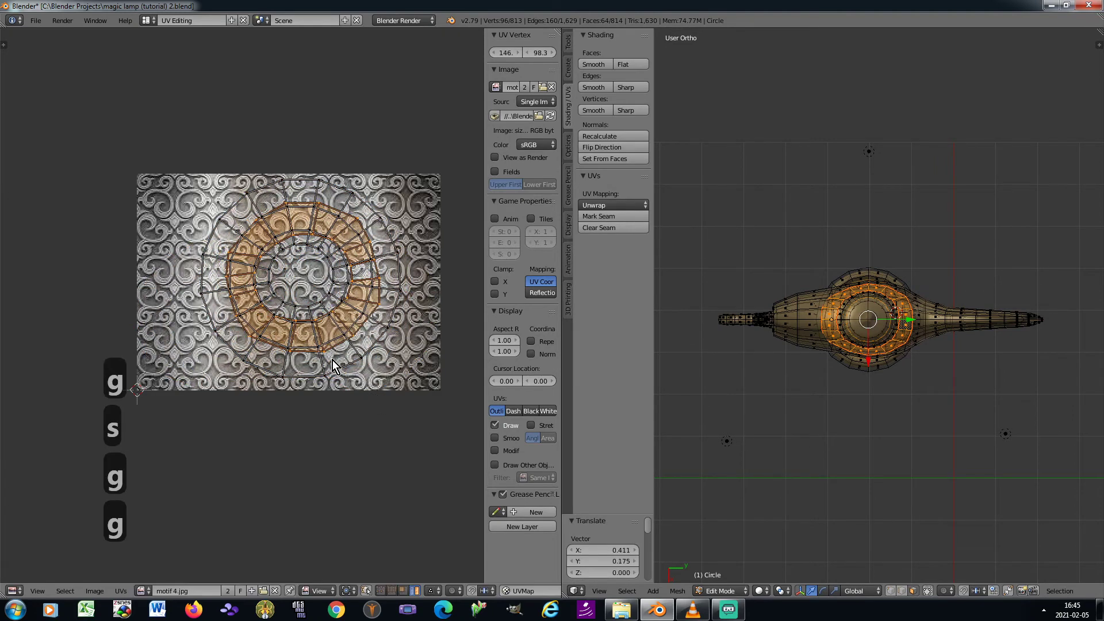
{"action": "key", "text": "s"}
{"action": "left_click", "coordinate": [360, 409]}
{"action": "key", "text": "r"}
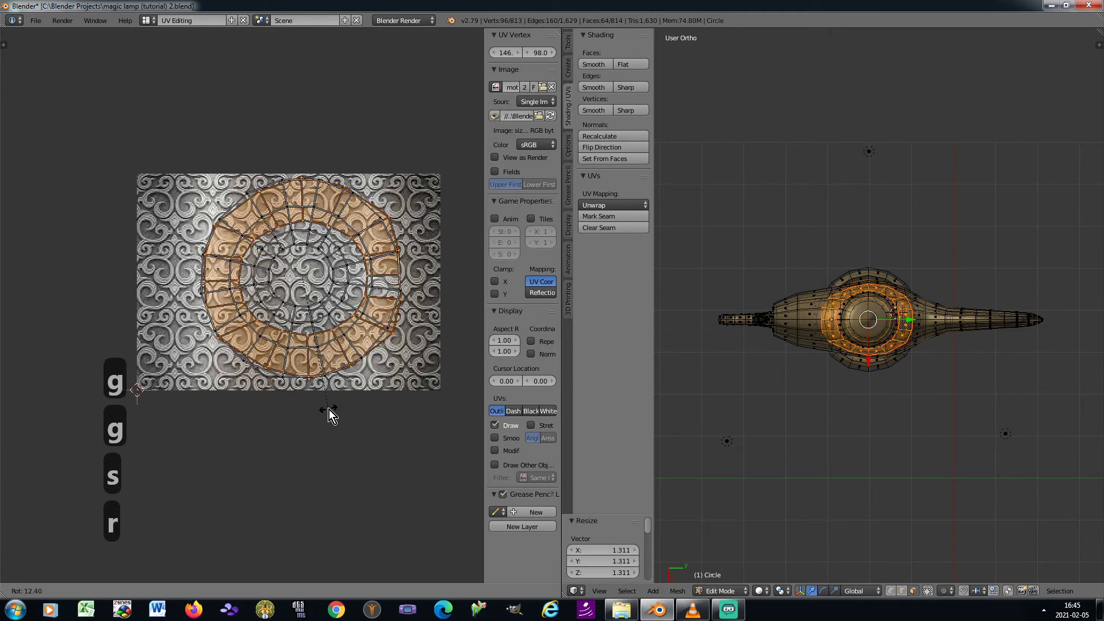
{"action": "left_click", "coordinate": [329, 410]}
{"action": "key", "text": "g"}
{"action": "left_click", "coordinate": [311, 410]}
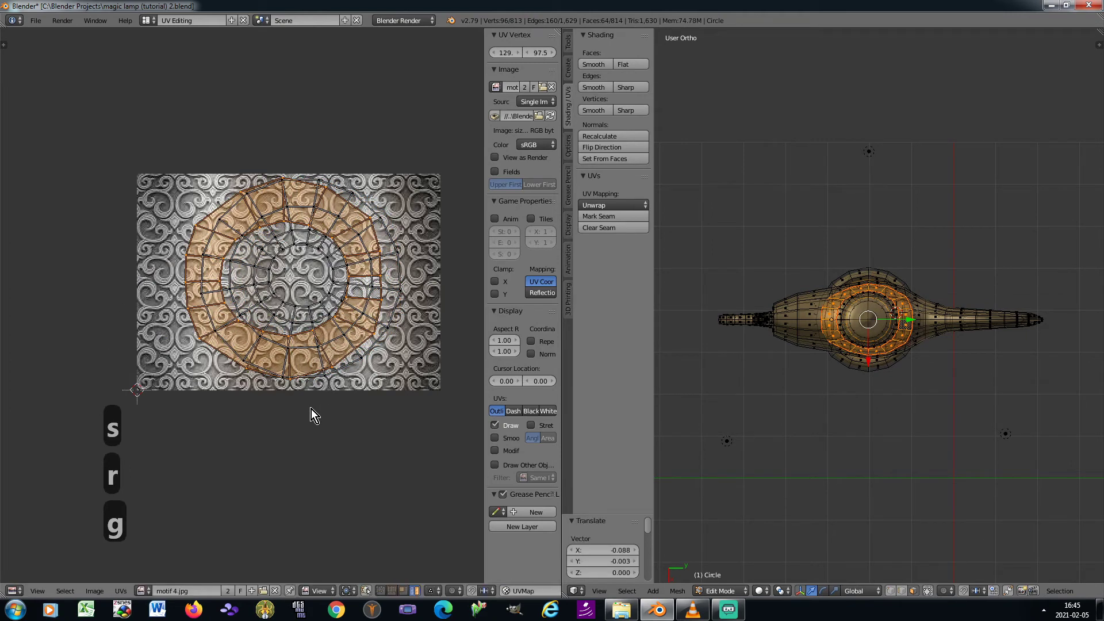
Return to the Default layout and remove the base's faces from the selection in the right view, keeping the upper ring selected
{"action": "left_click", "coordinate": [148, 21]}
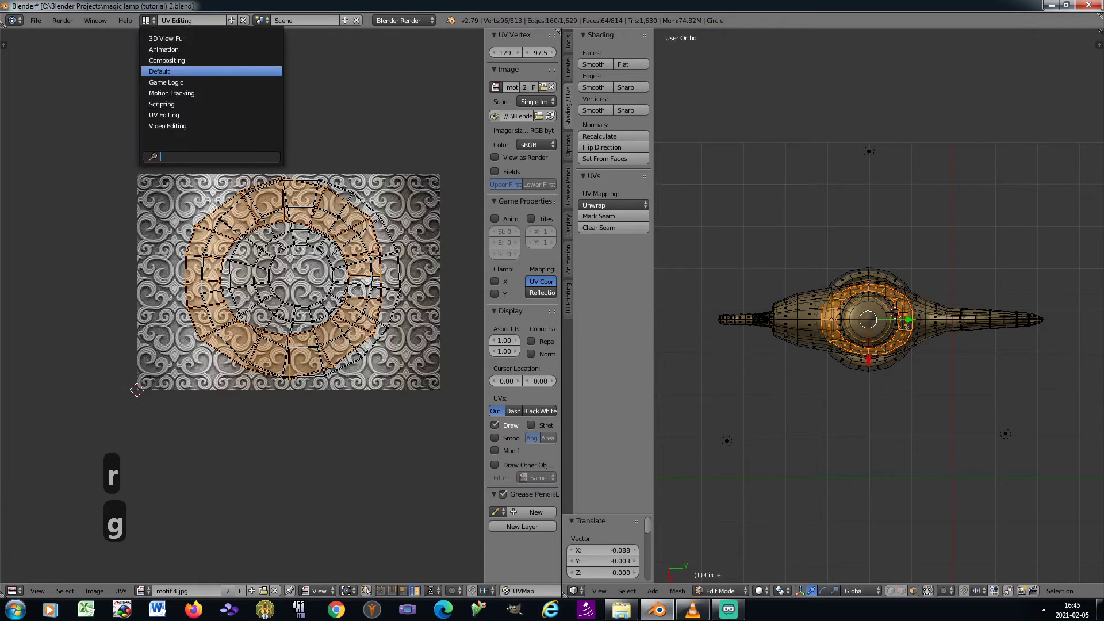
{"action": "left_click", "coordinate": [173, 71]}
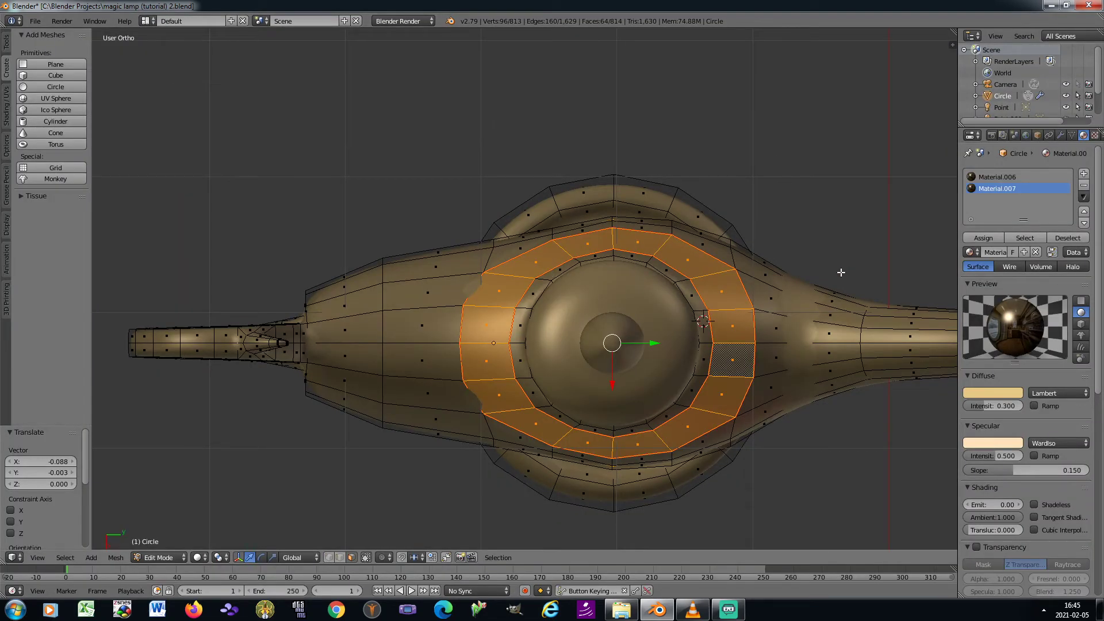
{"action": "key", "text": "KP_3"}
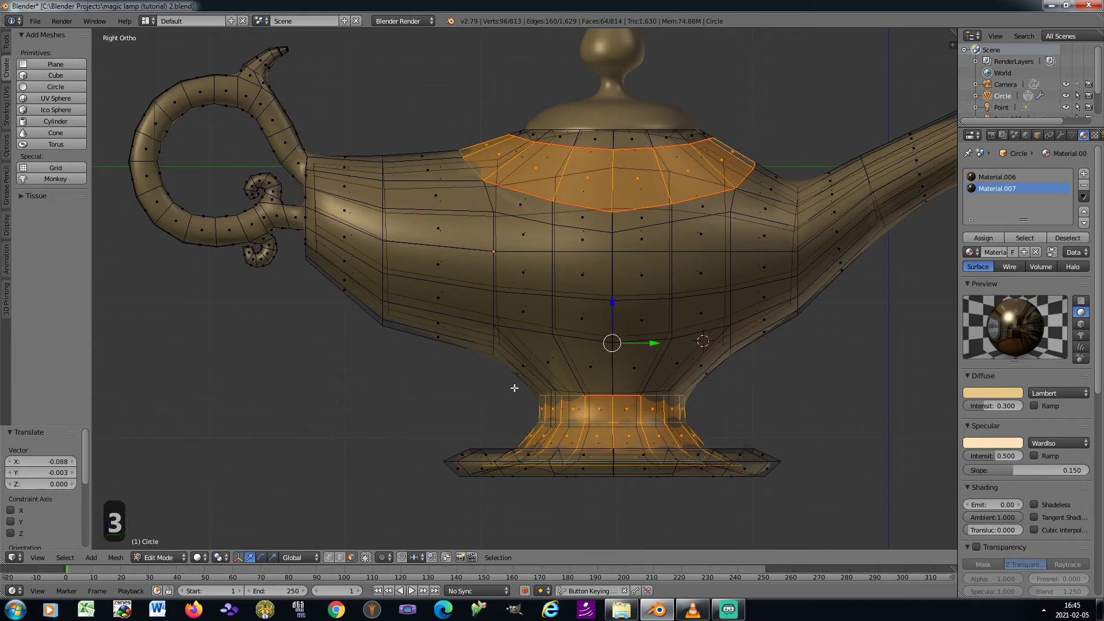
{"action": "key", "text": "c"}
{"action": "middle_click_drag", "start_coordinate": [461, 436], "coordinate": [723, 445]}
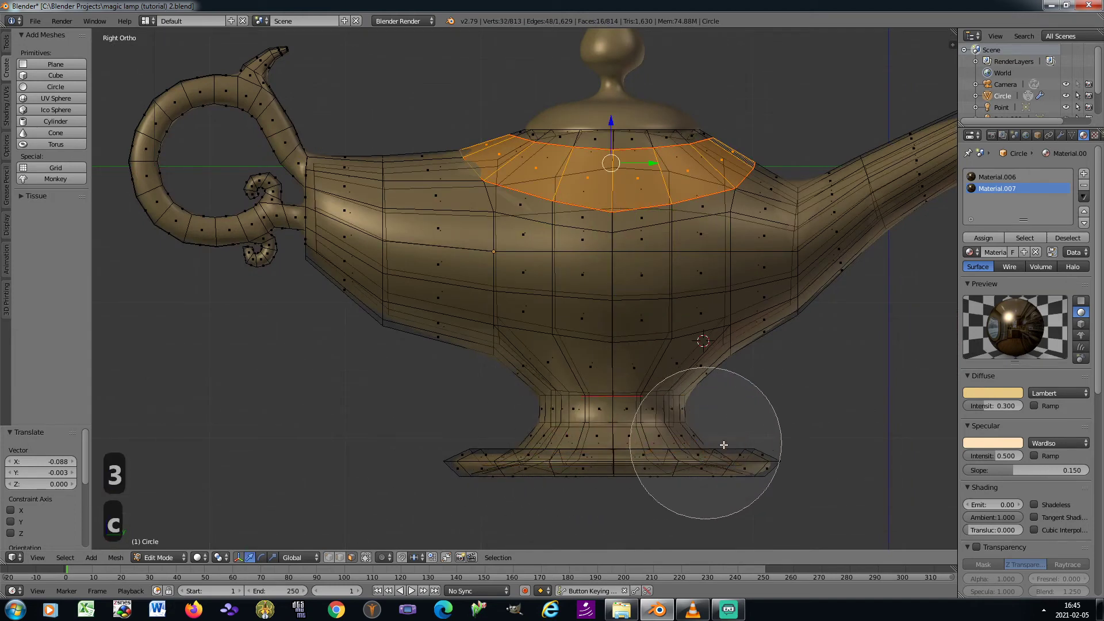
{"action": "right_click", "coordinate": [739, 447]}
{"action": "scroll", "coordinate": [576, 310], "scroll_direction": "up", "scroll_amount": 2}
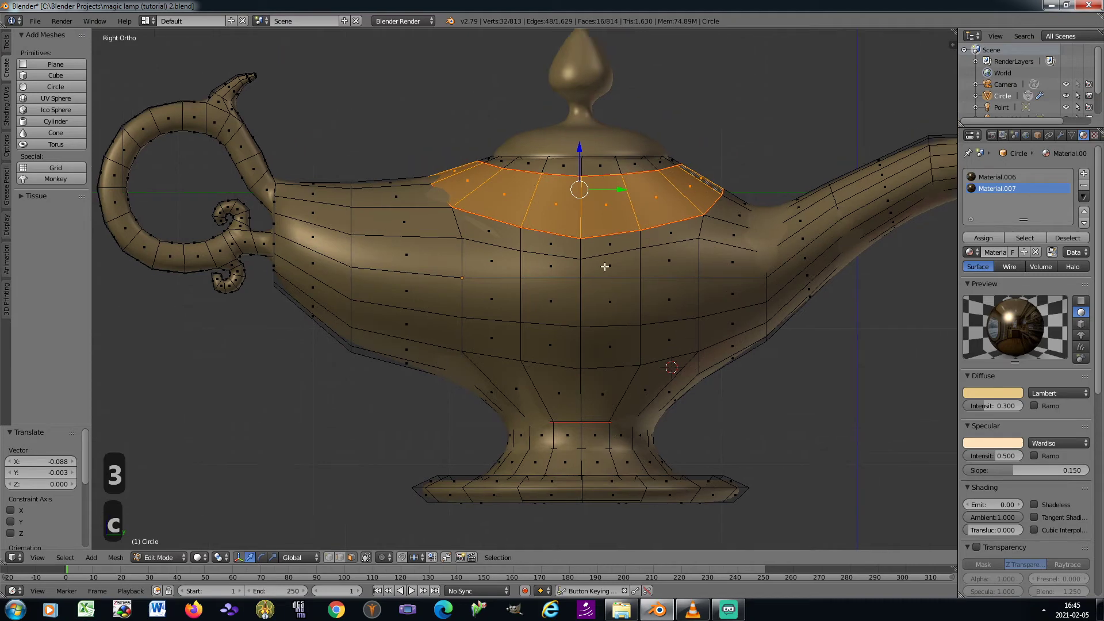
Extrude the upper face ring inward twice, by about 0.024 and about 0.015
{"action": "key", "text": "e"}
{"action": "left_click", "coordinate": [576, 324]}
{"action": "key", "text": "e"}
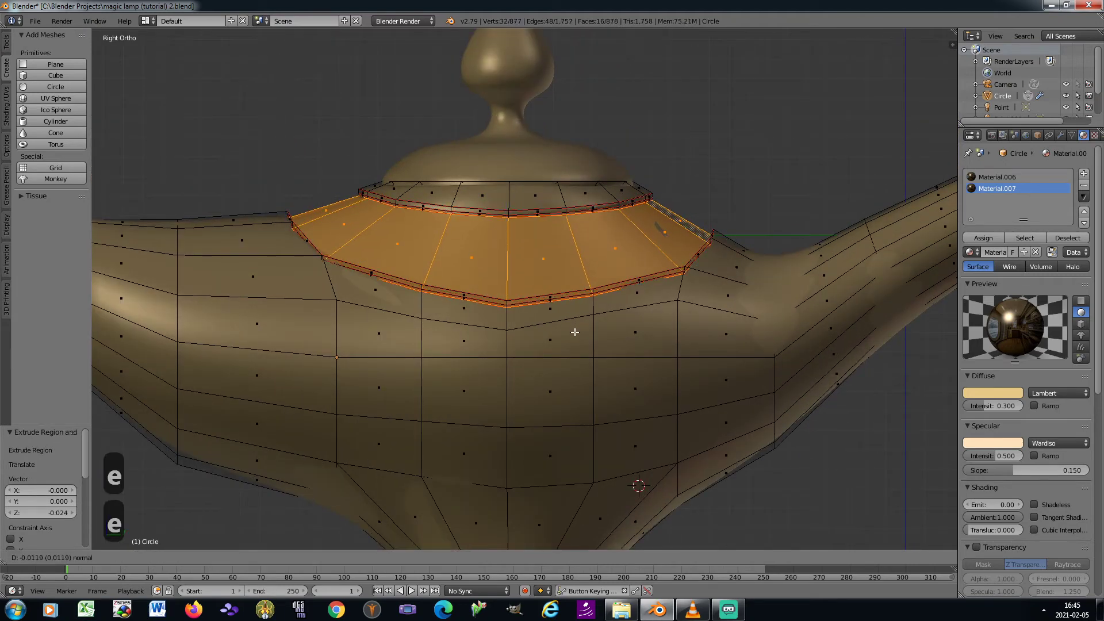
{"action": "left_click", "coordinate": [575, 332]}
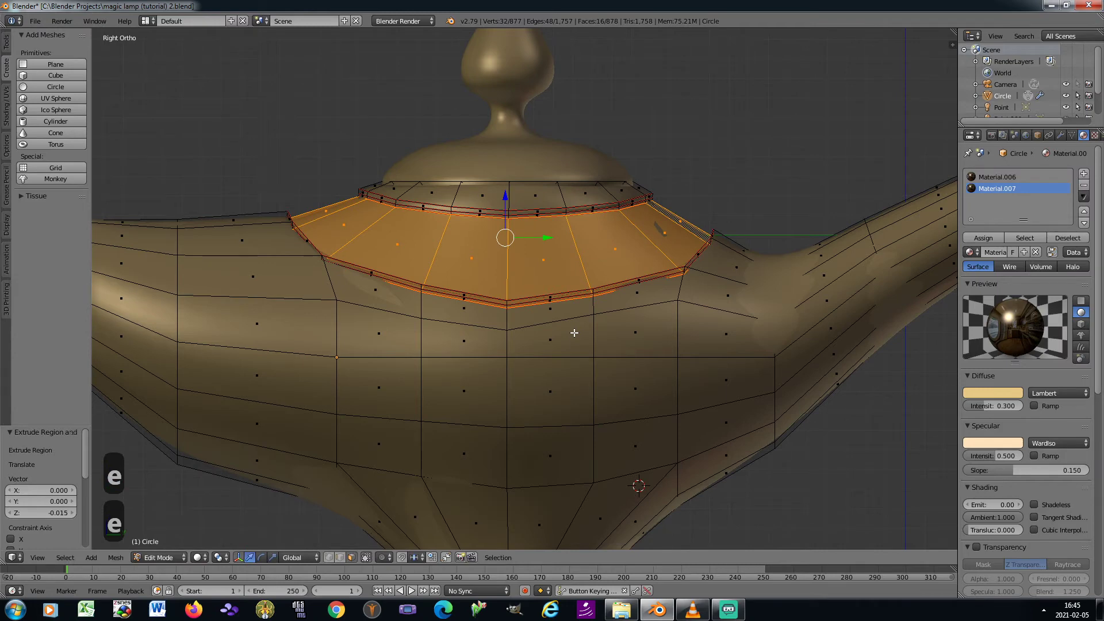
Leave Edit Mode and render the lamp from the camera view
{"action": "key", "text": "KP_0"}
{"action": "key", "text": "Tab"}
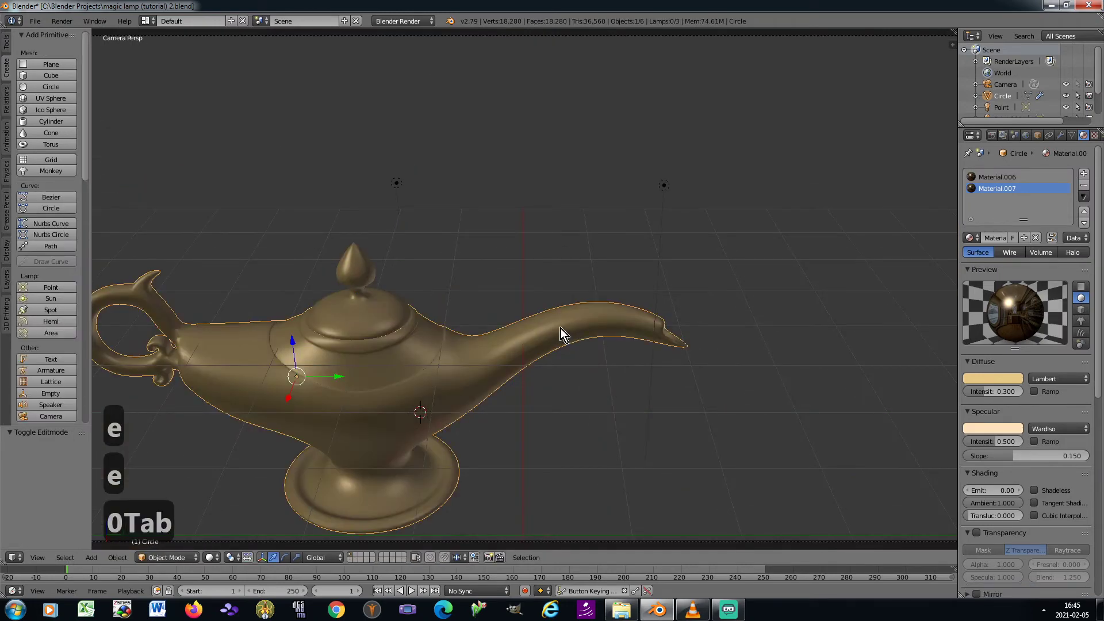
{"action": "key", "text": "F12"}
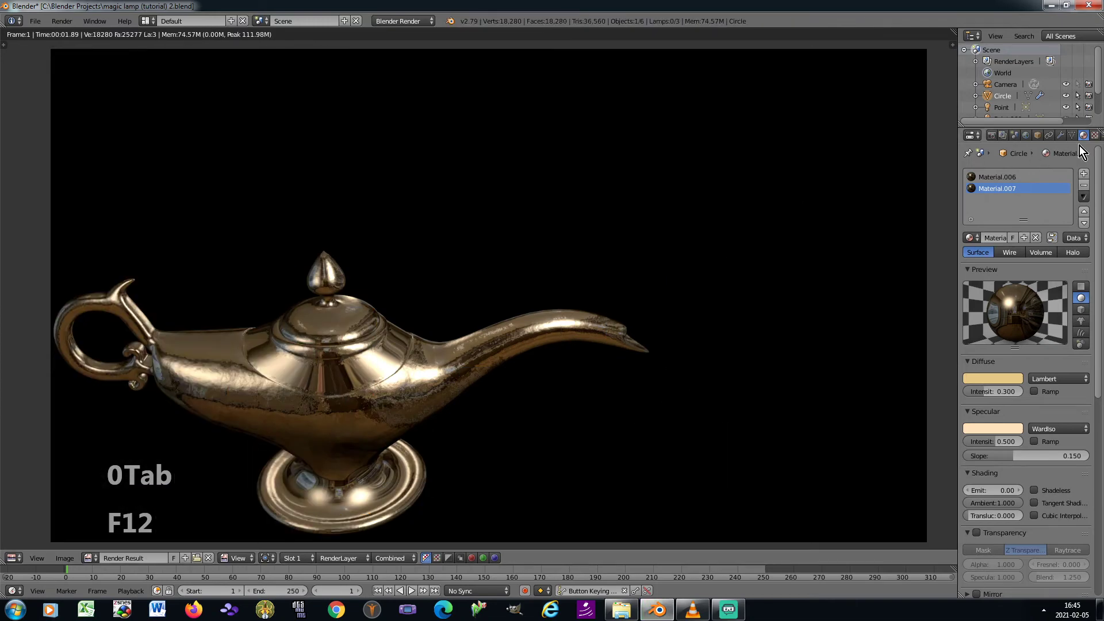
Set the motif texture's mapping to use the UVMap coordinates
{"action": "left_click", "coordinate": [1094, 135]}
{"action": "scroll", "coordinate": [1099, 339], "scroll_direction": "down", "scroll_amount": 10}
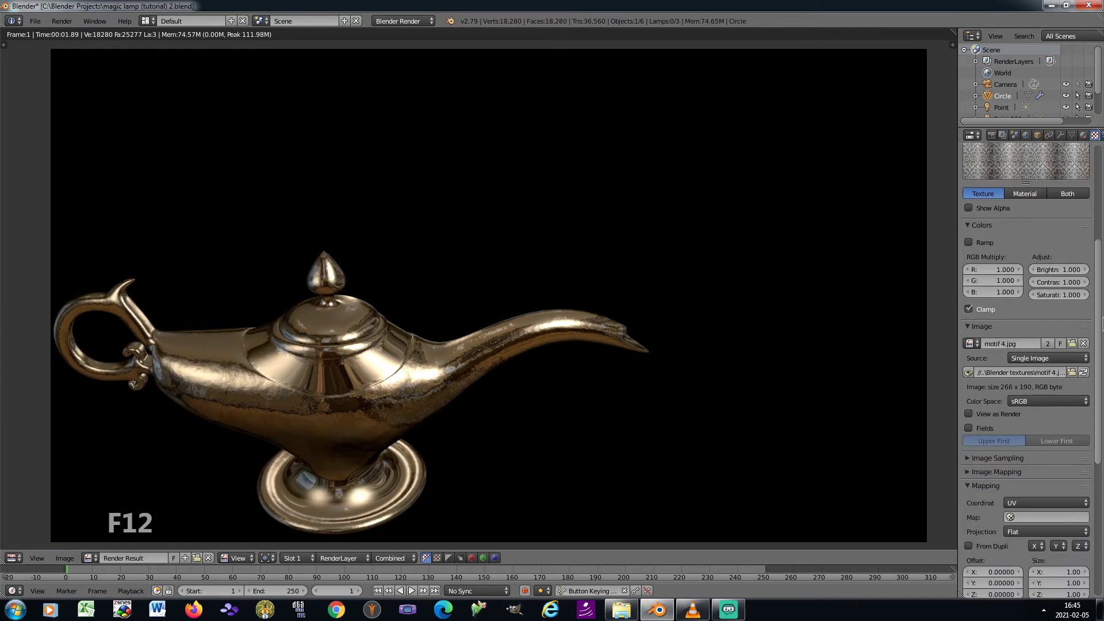
{"action": "left_click", "coordinate": [1043, 452]}
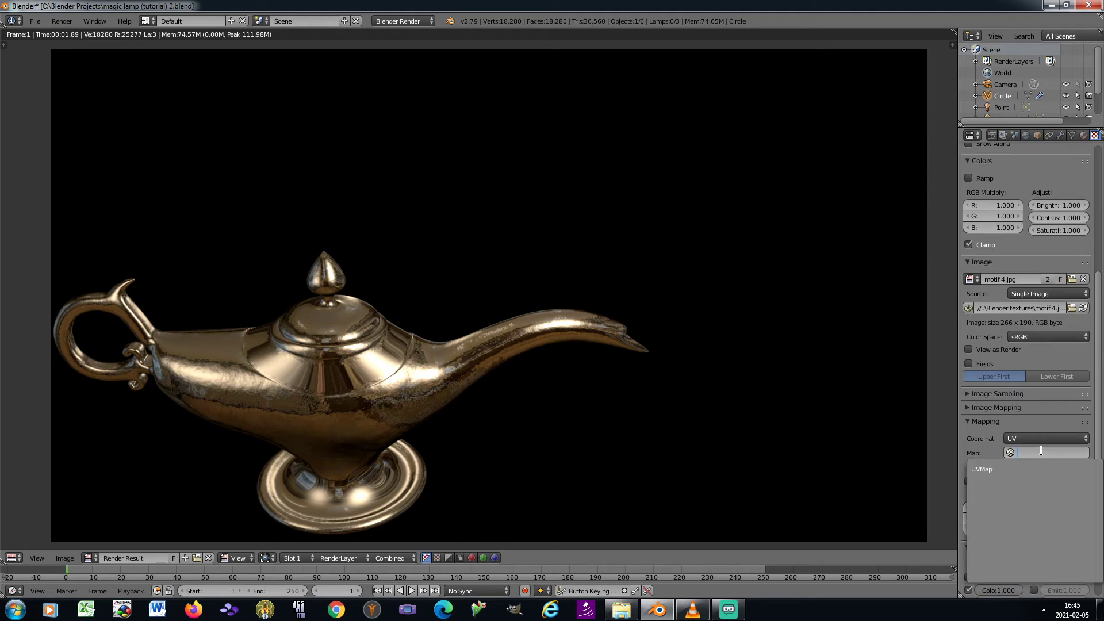
{"action": "left_click", "coordinate": [1031, 464]}
Turn off the motif texture's diffuse colour influence and enable its normal influence at -0.2
{"action": "scroll", "coordinate": [1102, 473], "scroll_direction": "down", "scroll_amount": 5}
{"action": "scroll", "coordinate": [1102, 475], "scroll_direction": "down", "scroll_amount": 3}
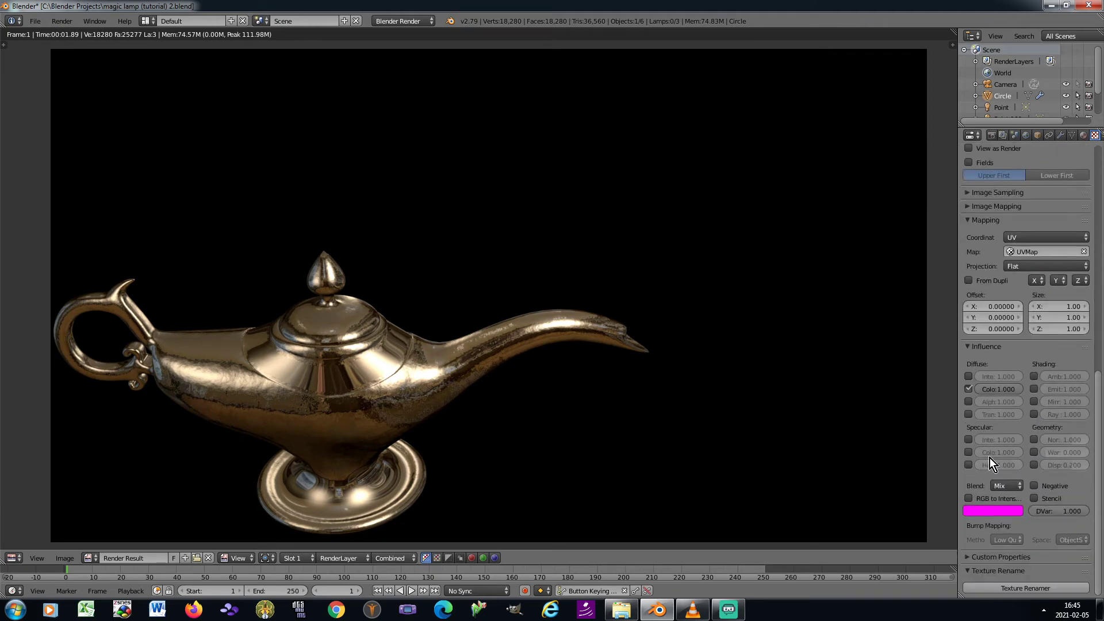
{"action": "left_click", "coordinate": [968, 390]}
{"action": "left_click", "coordinate": [1034, 441]}
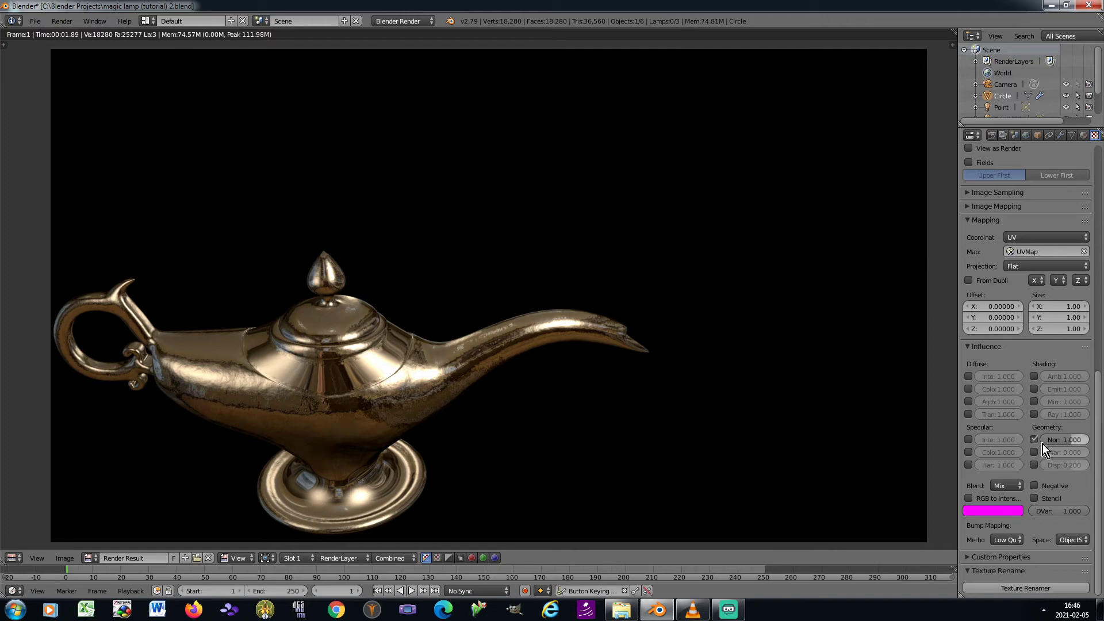
{"action": "type", "text": "-0.2"}
{"action": "key", "text": "Return"}
Set the texture's bump mapping to the Best Quality method in ViewSpace, and render the lamp to check the relief
{"action": "left_click", "coordinate": [1007, 540]}
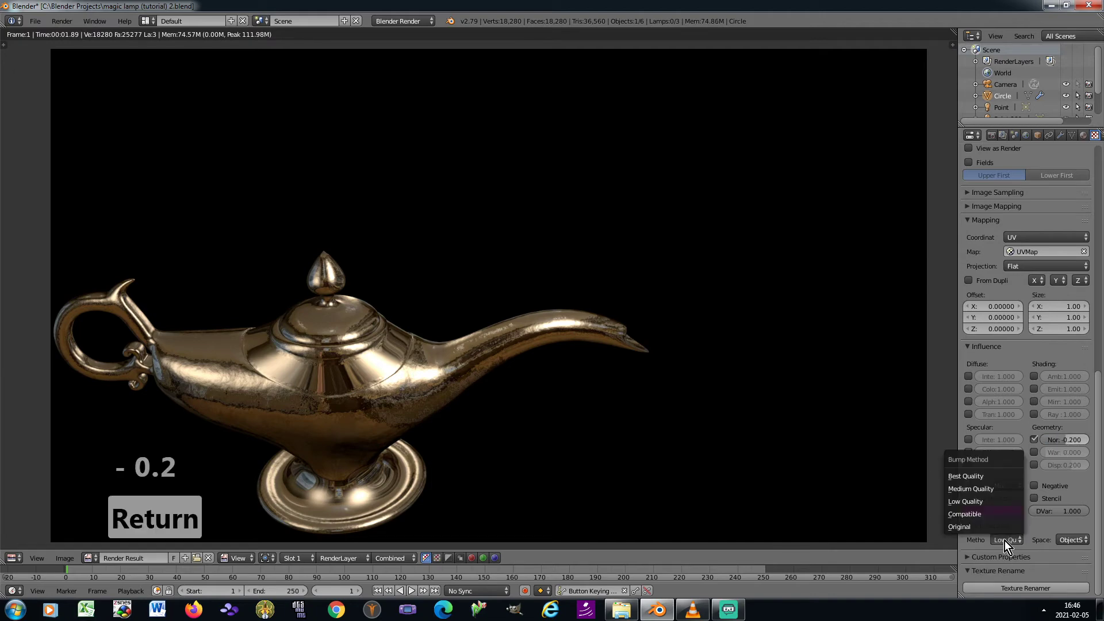
{"action": "left_click", "coordinate": [991, 476]}
{"action": "left_click", "coordinate": [1071, 538]}
{"action": "left_click", "coordinate": [1069, 526]}
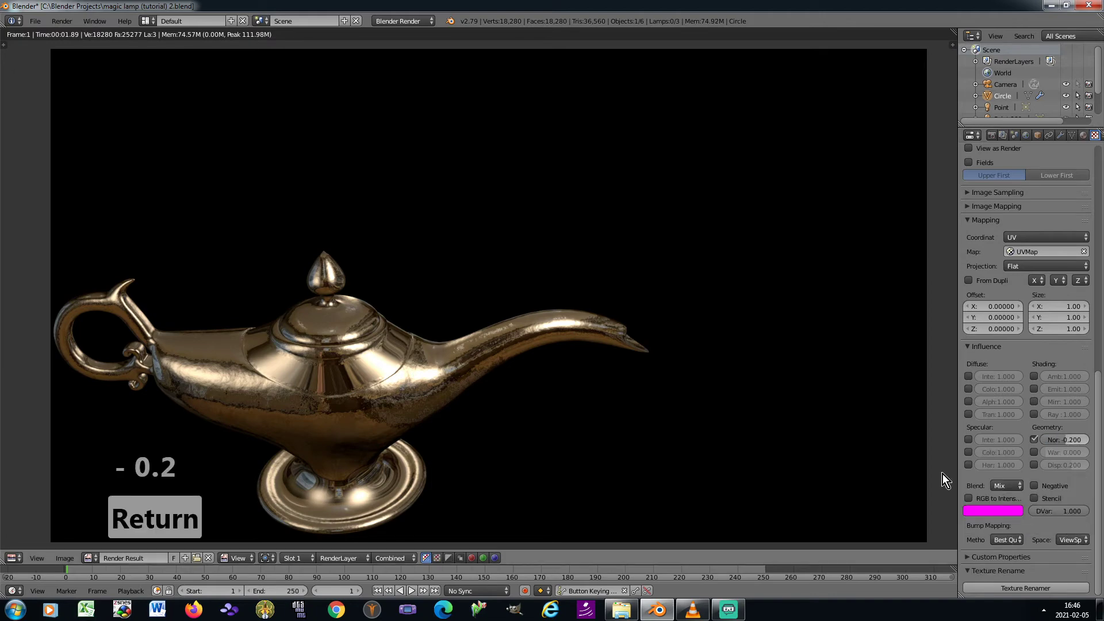
{"action": "key", "text": "F12"}
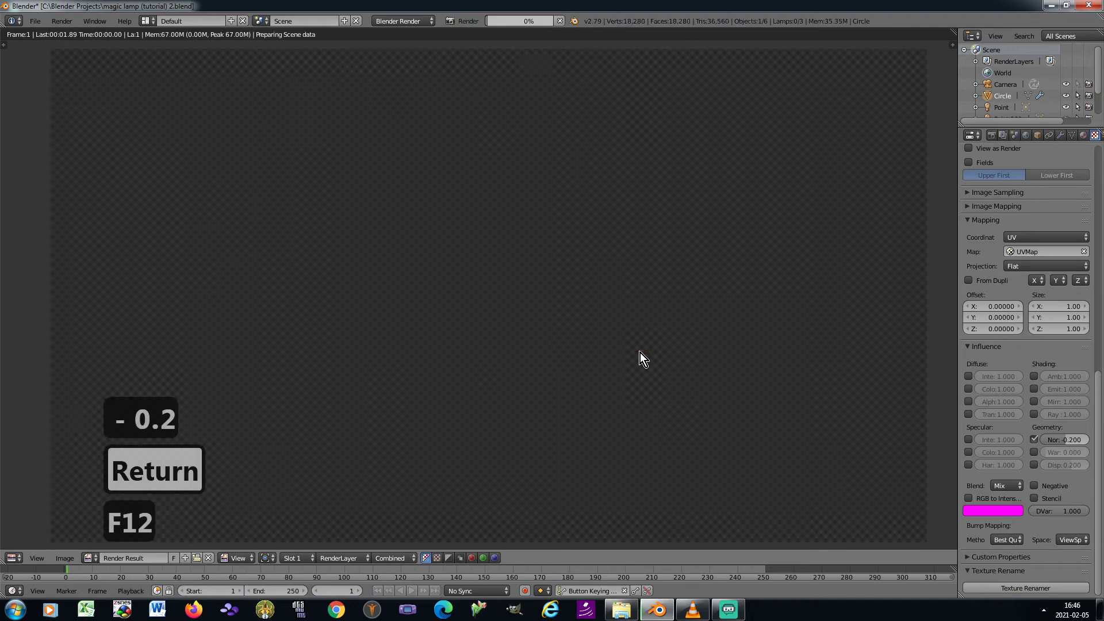
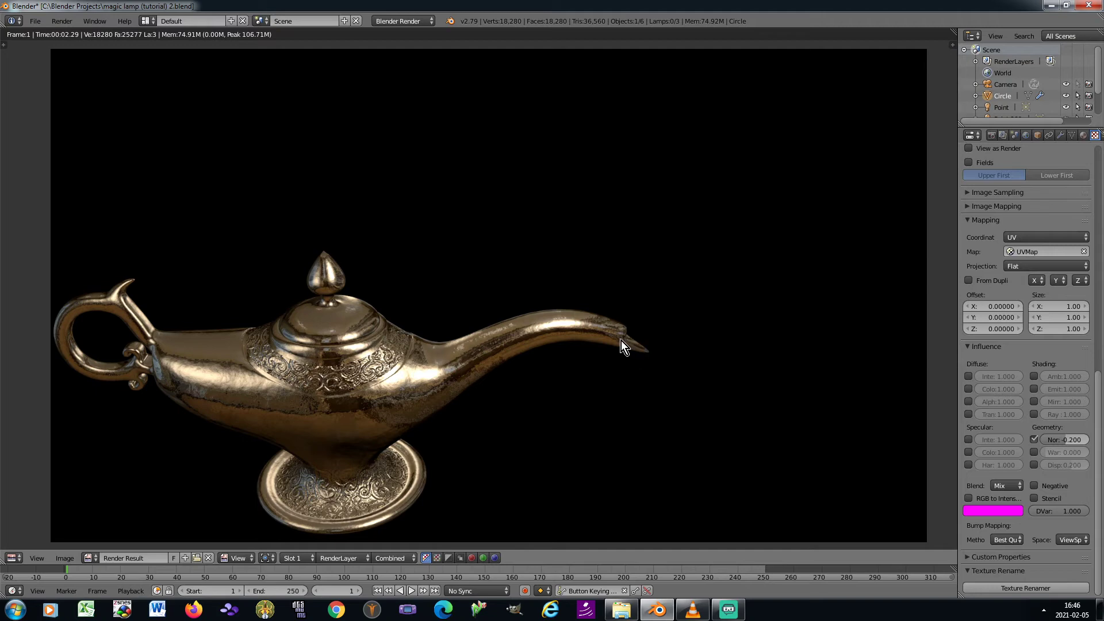
{"action": "key", "text": "Escape"}
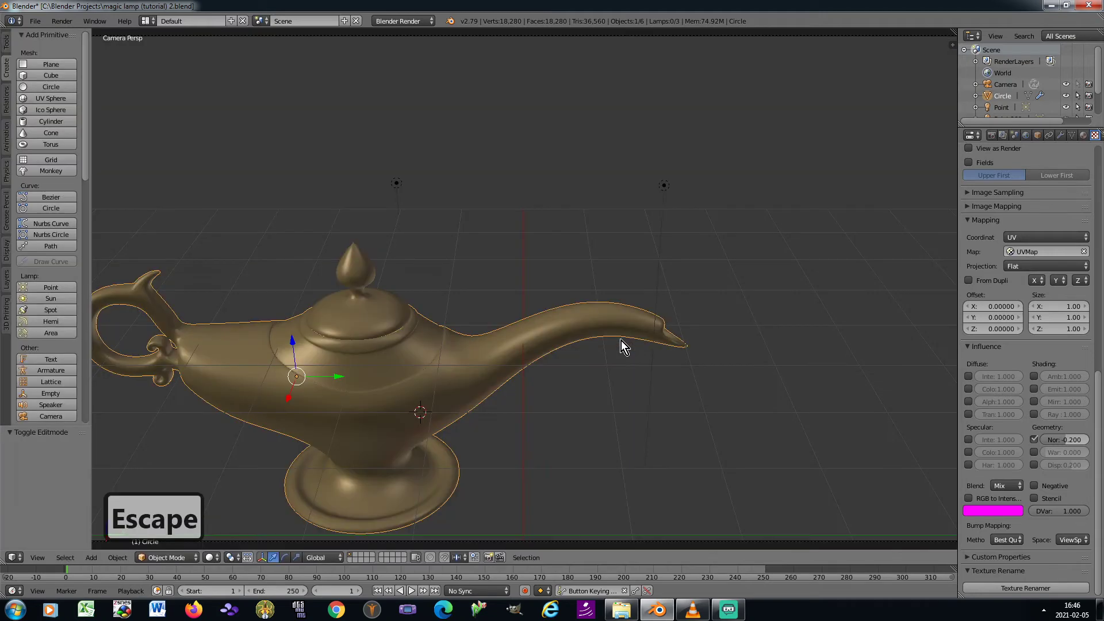
Add a 16-vertex circle, move it to the spout's tip in the right view, and scale it to about 0.307
{"action": "key", "text": "KP_0"}
{"action": "key", "text": "KP_3"}
{"action": "scroll", "coordinate": [621, 340], "scroll_direction": "down", "scroll_amount": 4}
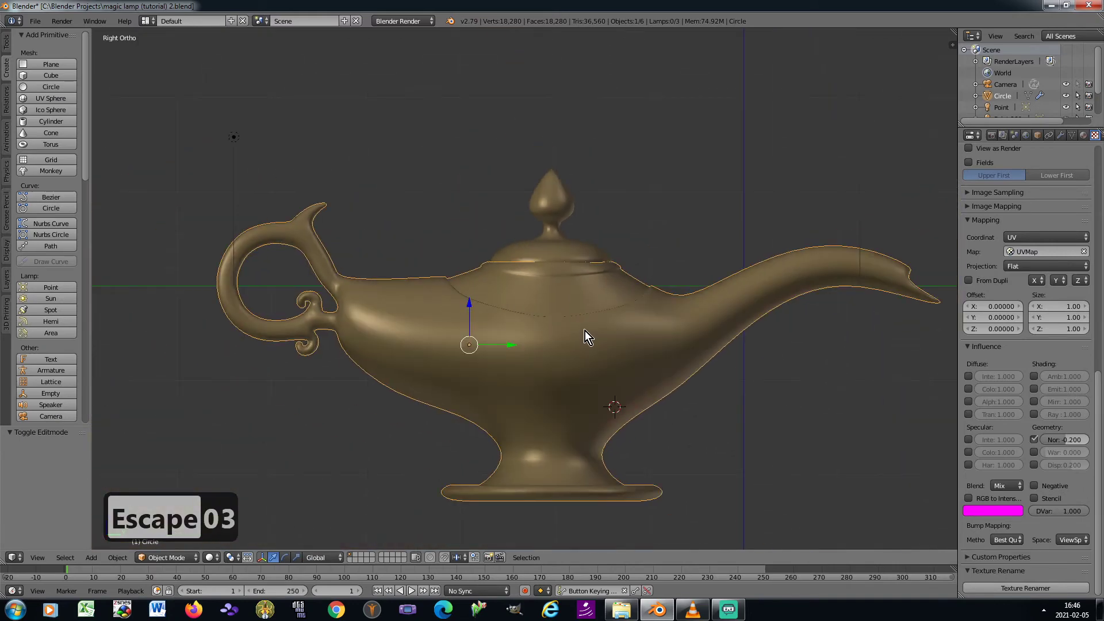
{"action": "middle_click_drag", "start_coordinate": [796, 339], "coordinate": [604, 339], "text": "shift"}
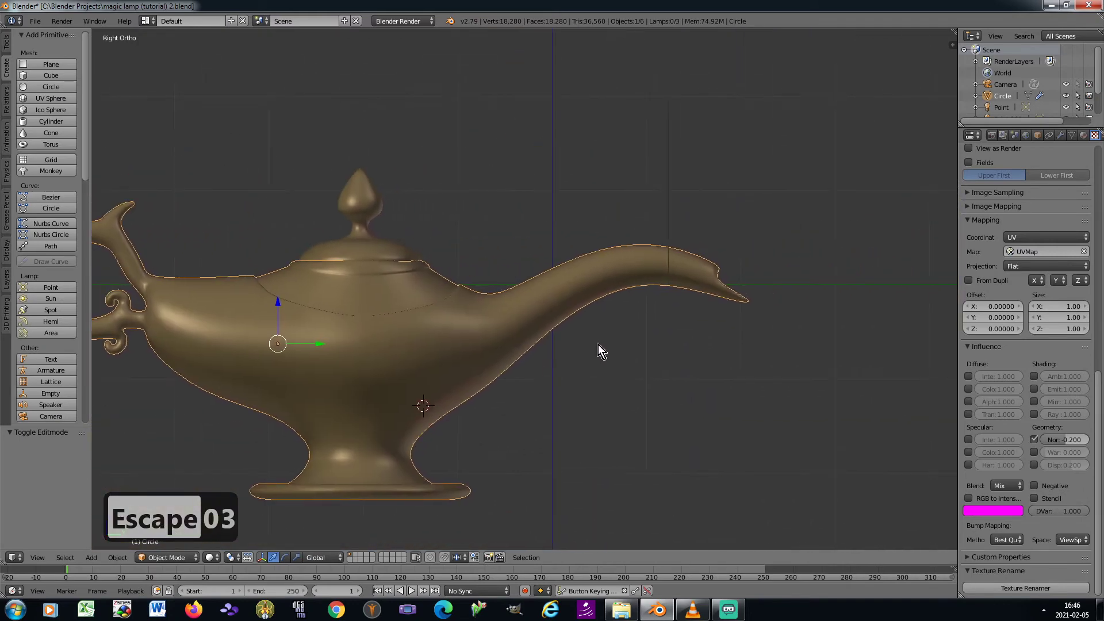
{"action": "left_click", "coordinate": [43, 90]}
{"action": "key", "text": "g"}
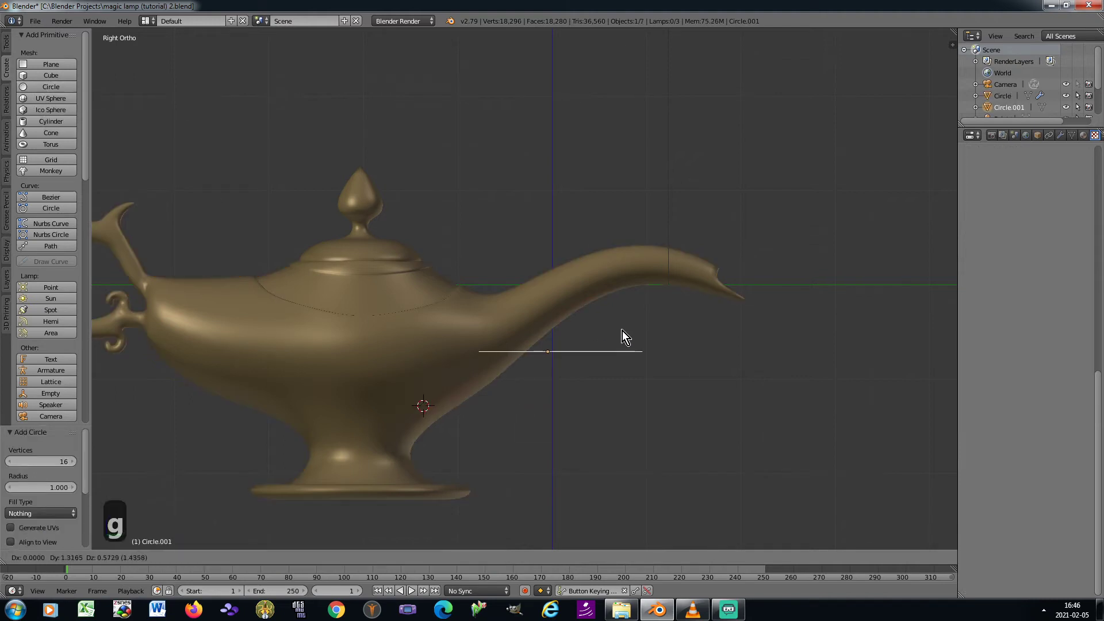
{"action": "left_click", "coordinate": [760, 274]}
{"action": "key", "text": "s"}
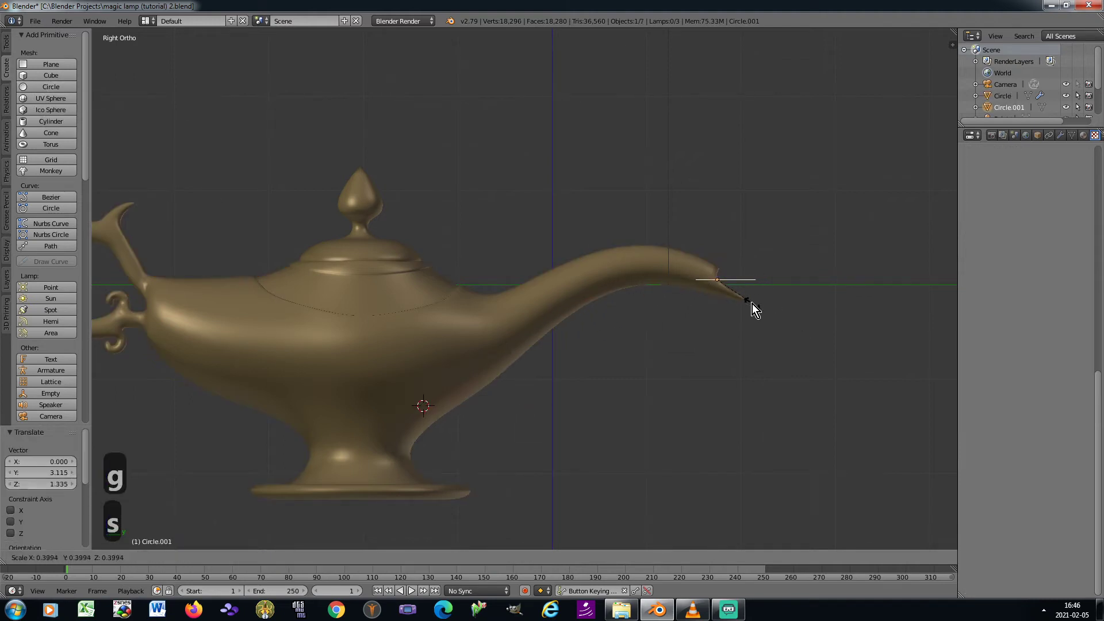
{"action": "left_click", "coordinate": [745, 299]}
Switch to wireframe, rotate the circle about 78.7° to face the spout's opening, and shrink it to fit inside
{"action": "key", "text": "z"}
{"action": "scroll", "coordinate": [715, 289], "scroll_direction": "up", "scroll_amount": 4}
{"action": "key", "text": "r"}
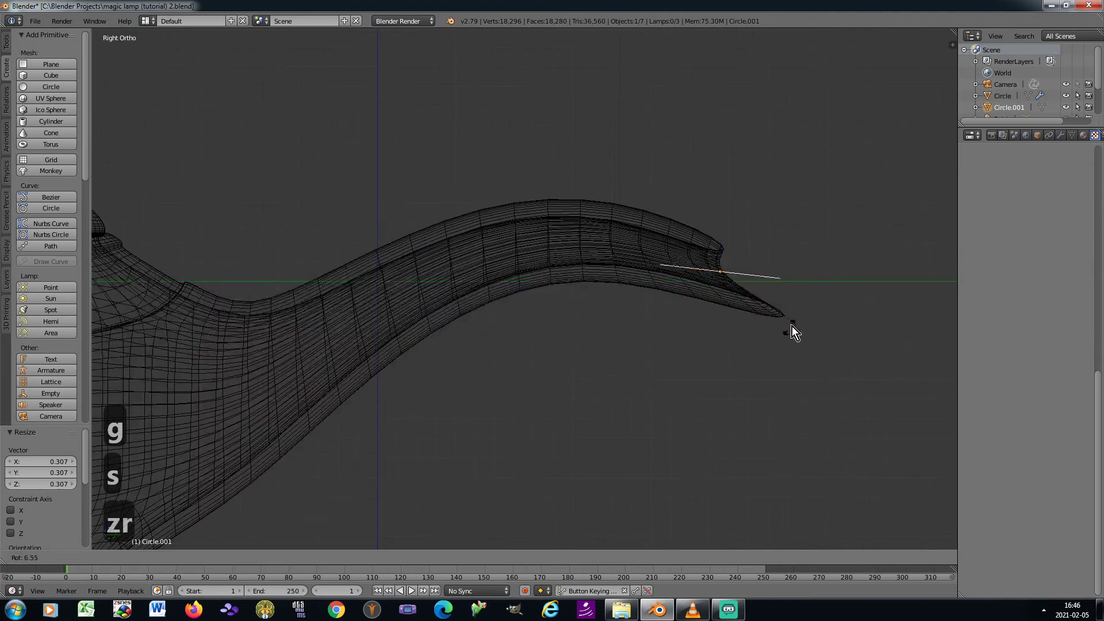
{"action": "left_click", "coordinate": [698, 348]}
{"action": "key", "text": "s"}
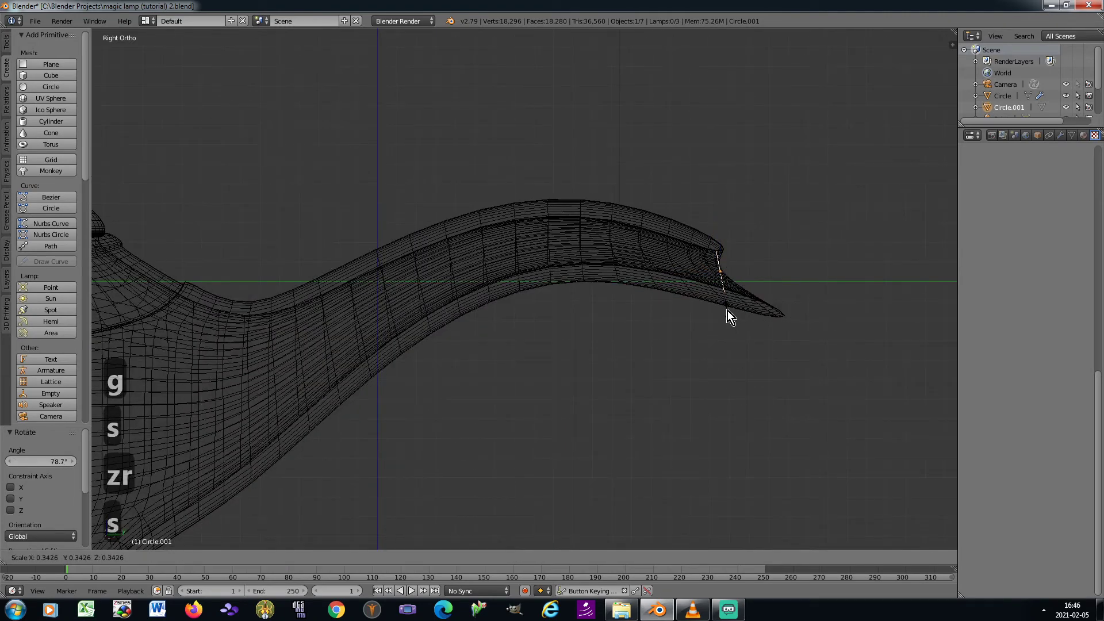
{"action": "left_click", "coordinate": [728, 305]}
Nudge the circle about 0.007 in Y and 0.006 in Z, and rotate it about -9.05° to follow the spout's opening
{"action": "scroll", "coordinate": [730, 296], "scroll_direction": "up", "scroll_amount": 2}
{"action": "key", "text": "g"}
{"action": "left_click", "coordinate": [745, 304]}
{"action": "key", "text": "r"}
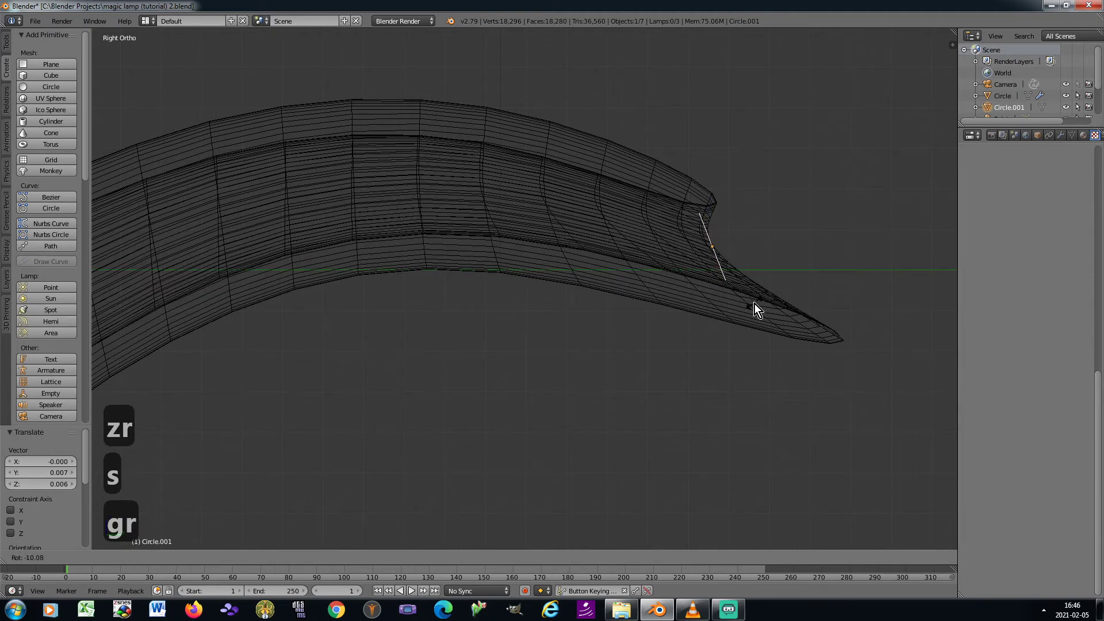
{"action": "left_click", "coordinate": [754, 305]}
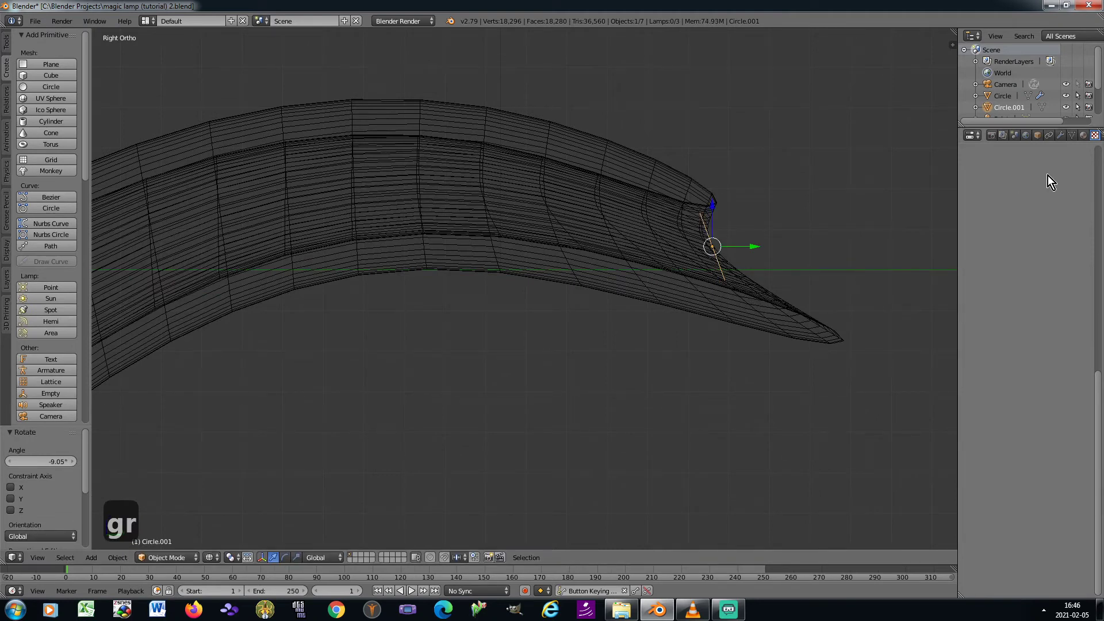
Give the circle a new Halo material with alpha 0 and a black halo colour
{"action": "left_click", "coordinate": [1082, 137]}
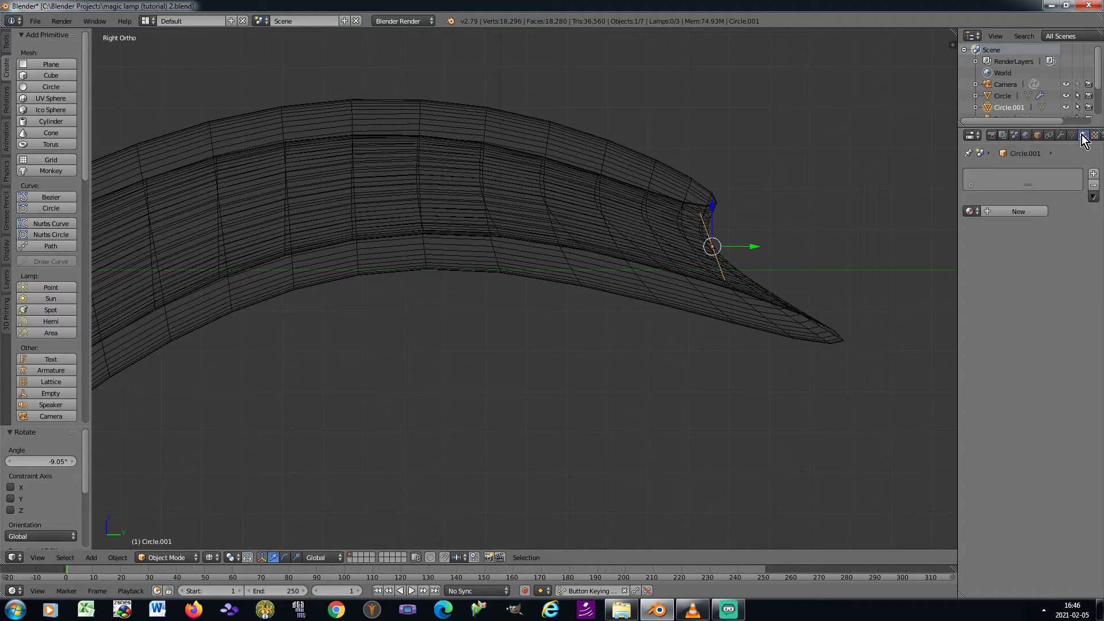
{"action": "left_click", "coordinate": [988, 212]}
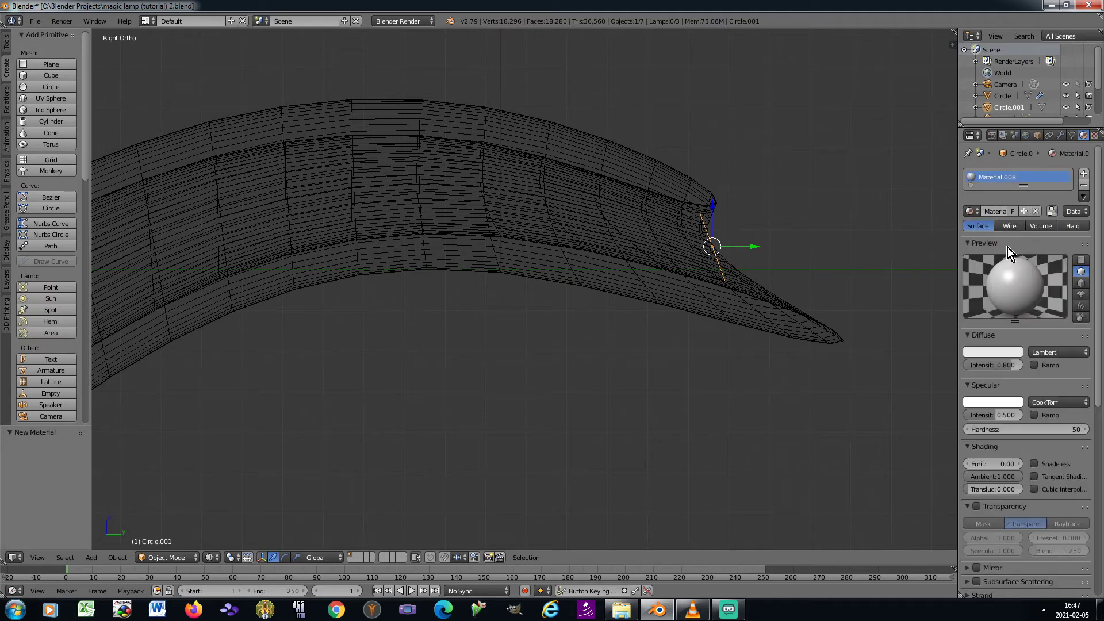
{"action": "left_click", "coordinate": [1083, 231]}
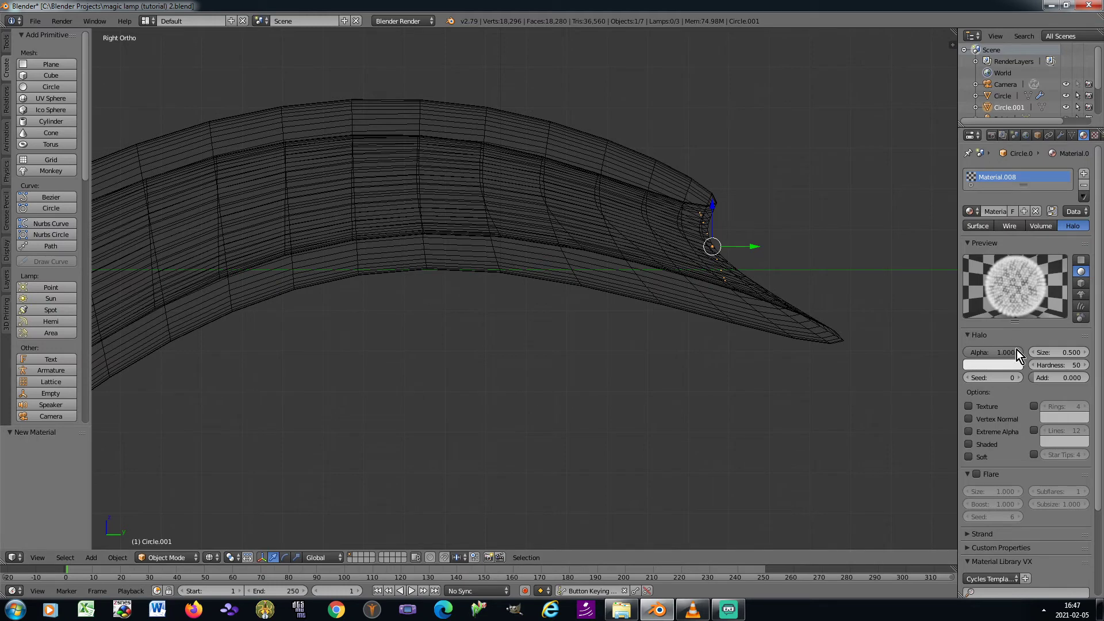
{"action": "left_click_drag", "start_coordinate": [1016, 351], "coordinate": [968, 353]}
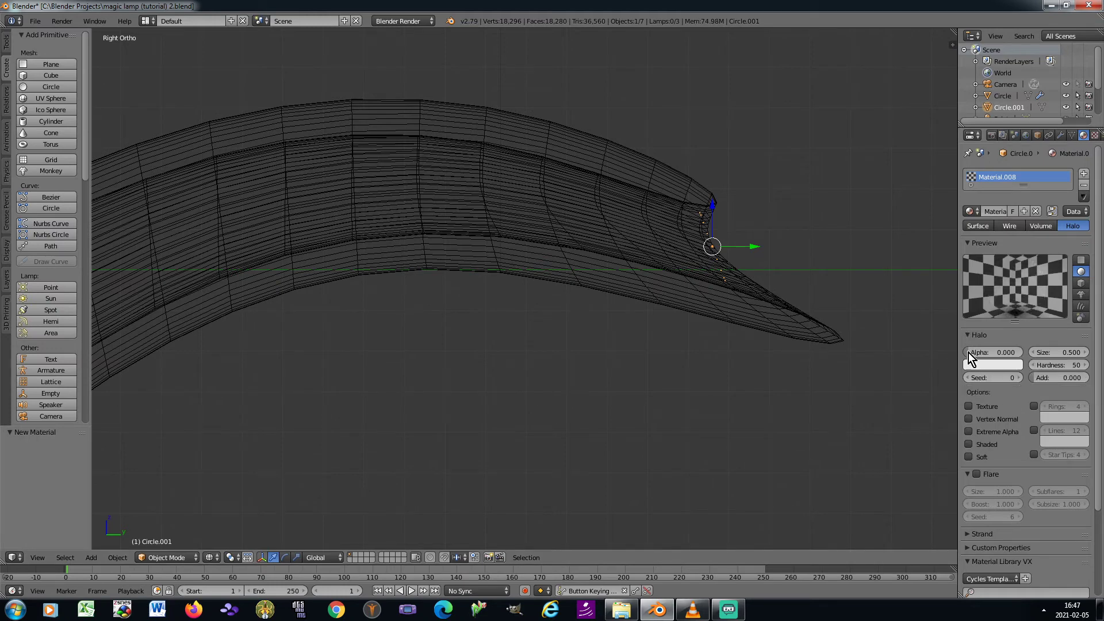
{"action": "left_click", "coordinate": [982, 364]}
{"action": "left_click", "coordinate": [1015, 291]}
Set the halo size to 0.1 and hardness to 1, and enable its Texture, Shaded and Soft options
{"action": "type", "text": "0.1"}
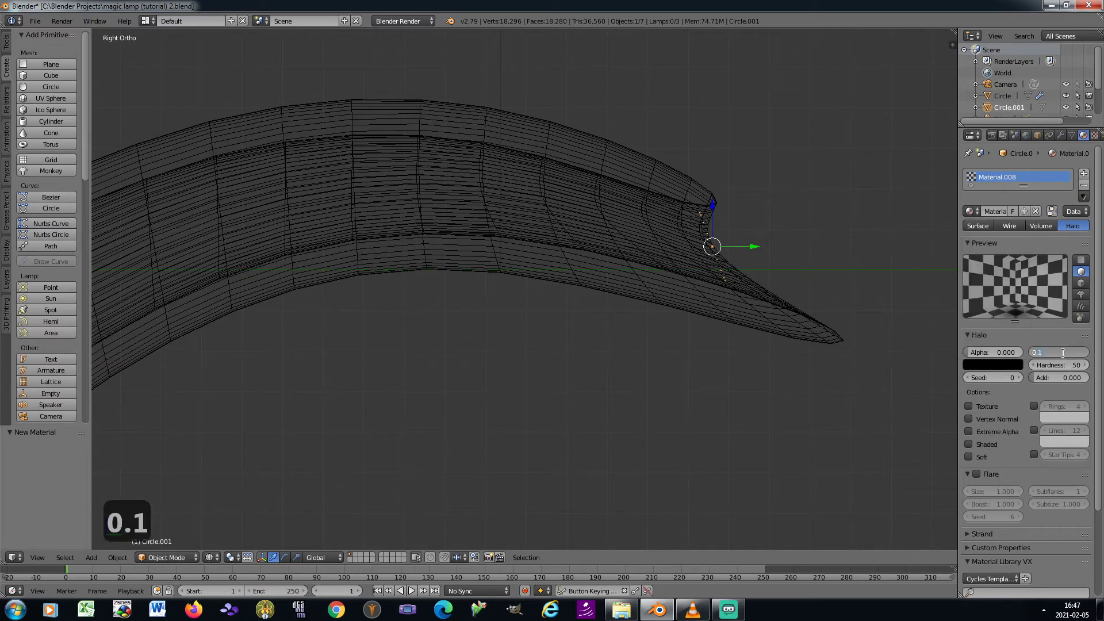
{"action": "key", "text": "Tab"}
{"action": "type", "text": "1"}
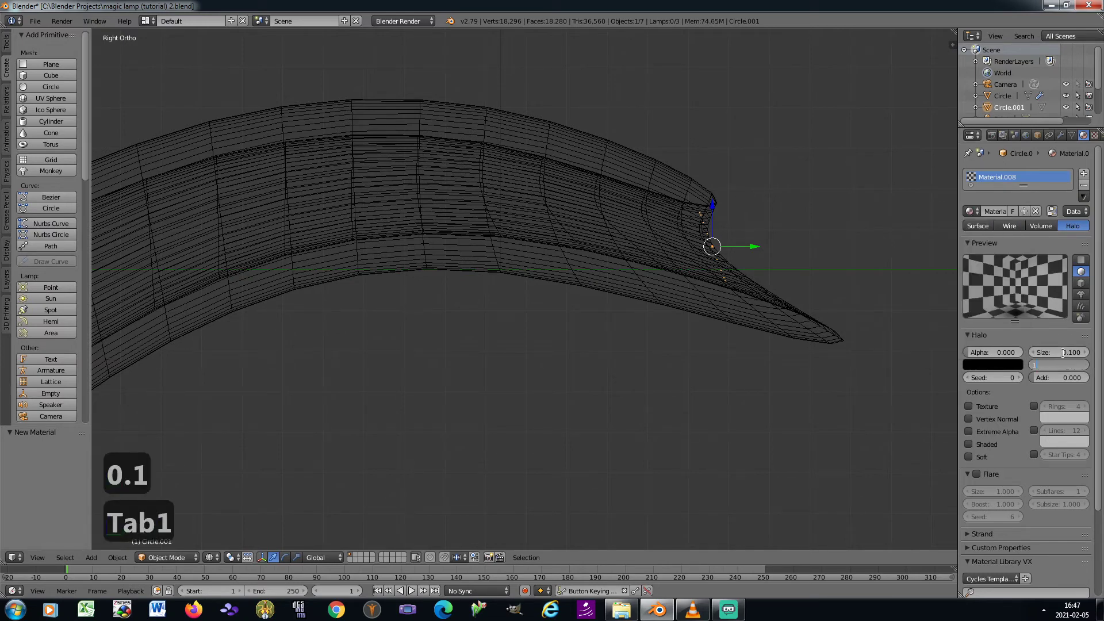
{"action": "key", "text": "Return"}
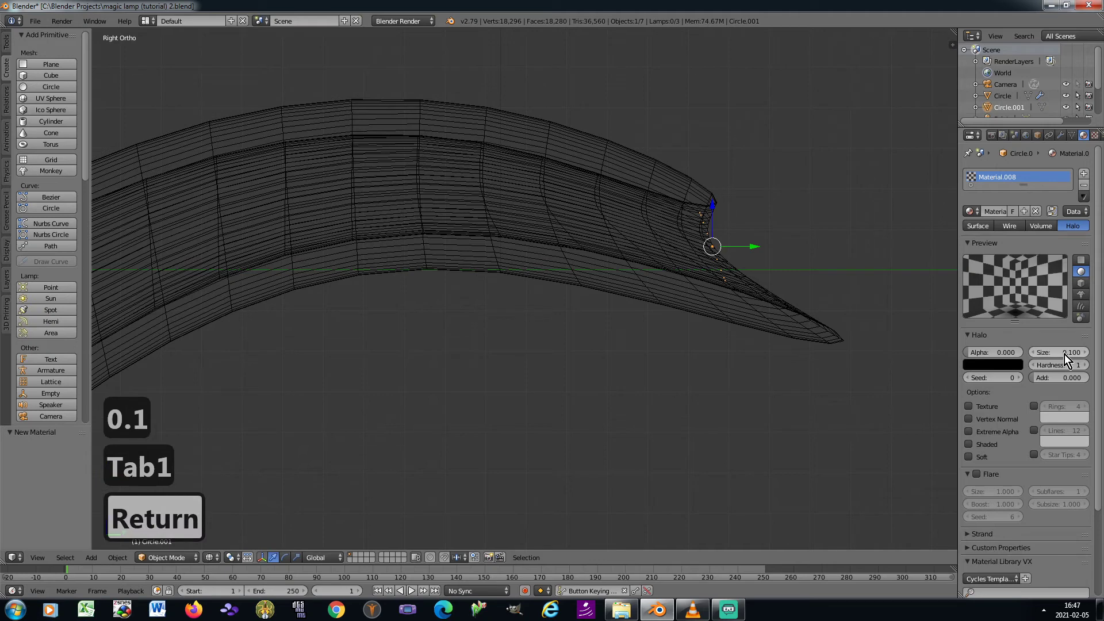
{"action": "left_click", "coordinate": [984, 408]}
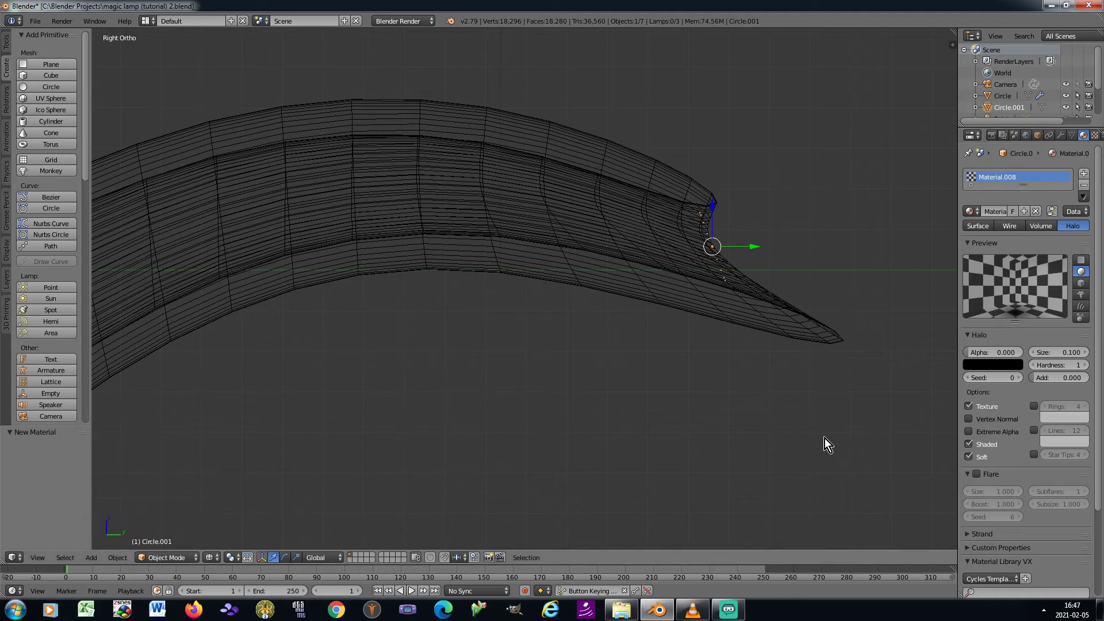
Add an image texture to the halo material and load smoke particle (3).png from the Blender textures folder
{"action": "left_click", "coordinate": [1095, 137]}
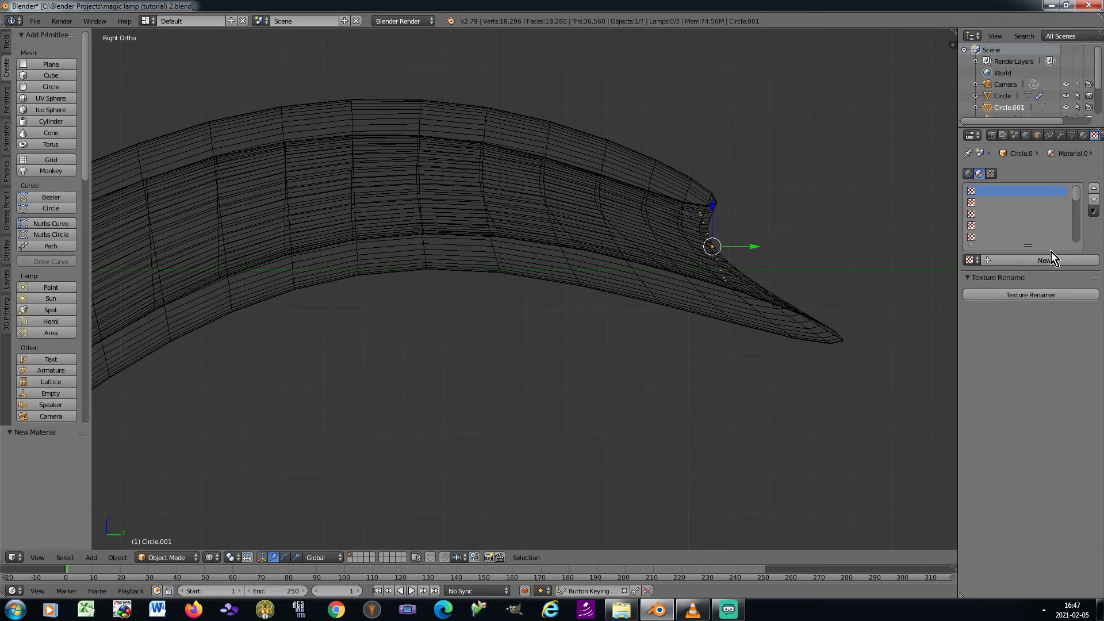
{"action": "left_click", "coordinate": [990, 260]}
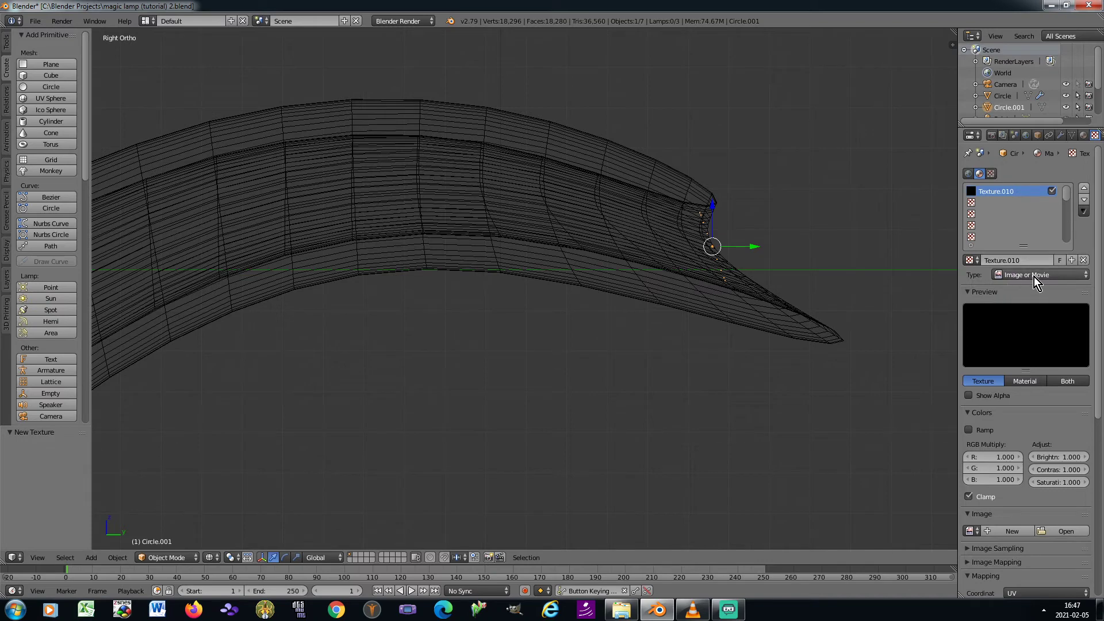
{"action": "left_click", "coordinate": [1072, 531]}
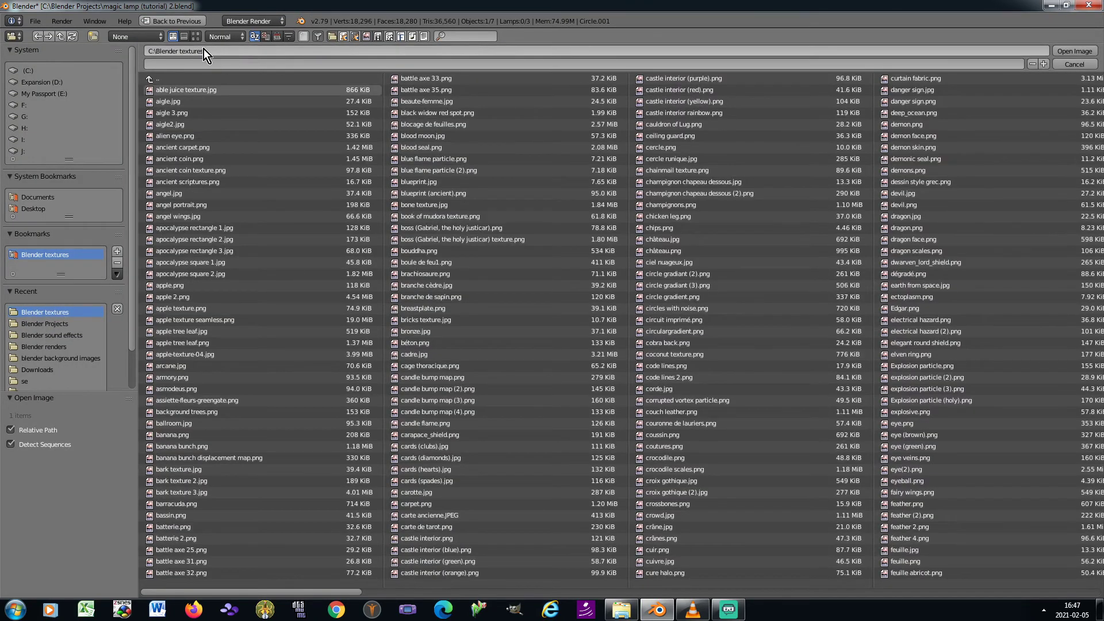
{"action": "left_click", "coordinate": [196, 36]}
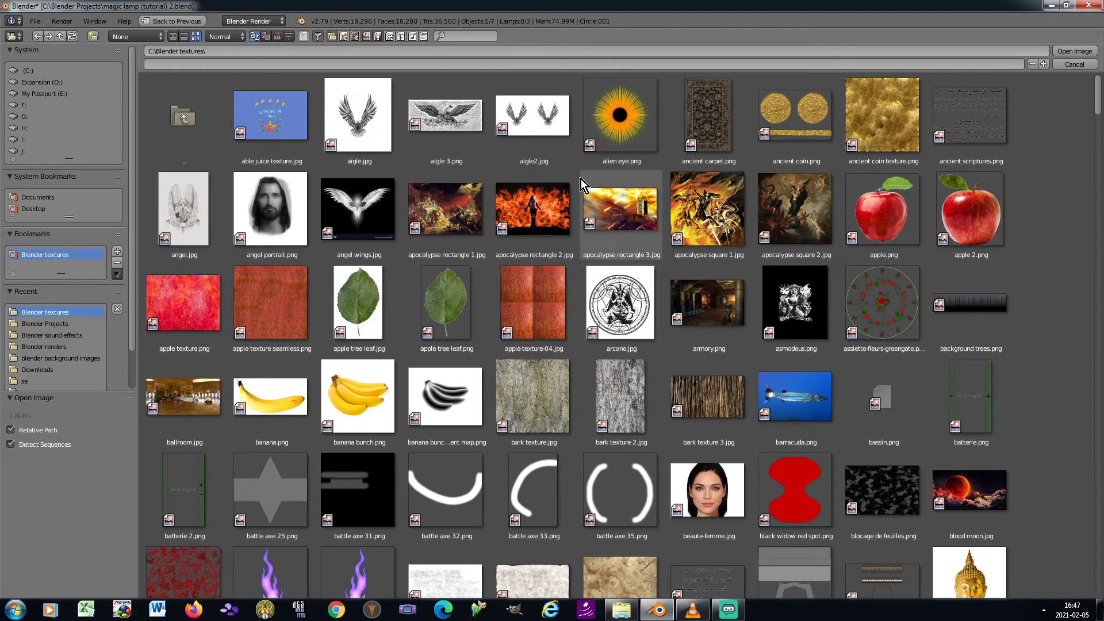
{"action": "left_click_drag", "start_coordinate": [1101, 92], "coordinate": [1103, 408]}
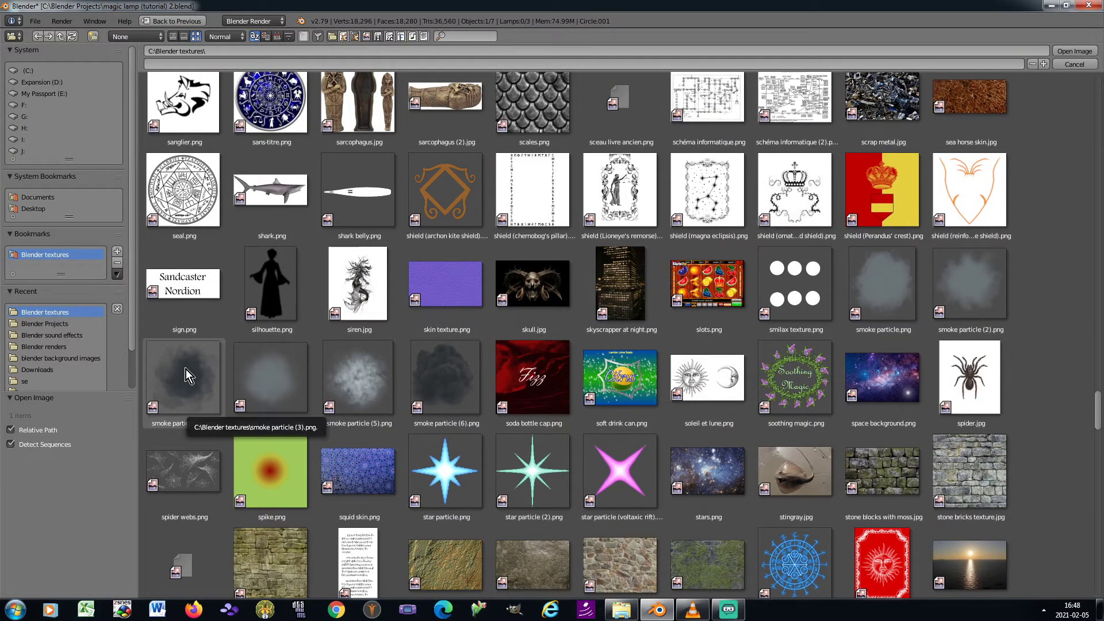
{"action": "double_click", "coordinate": [185, 377]}
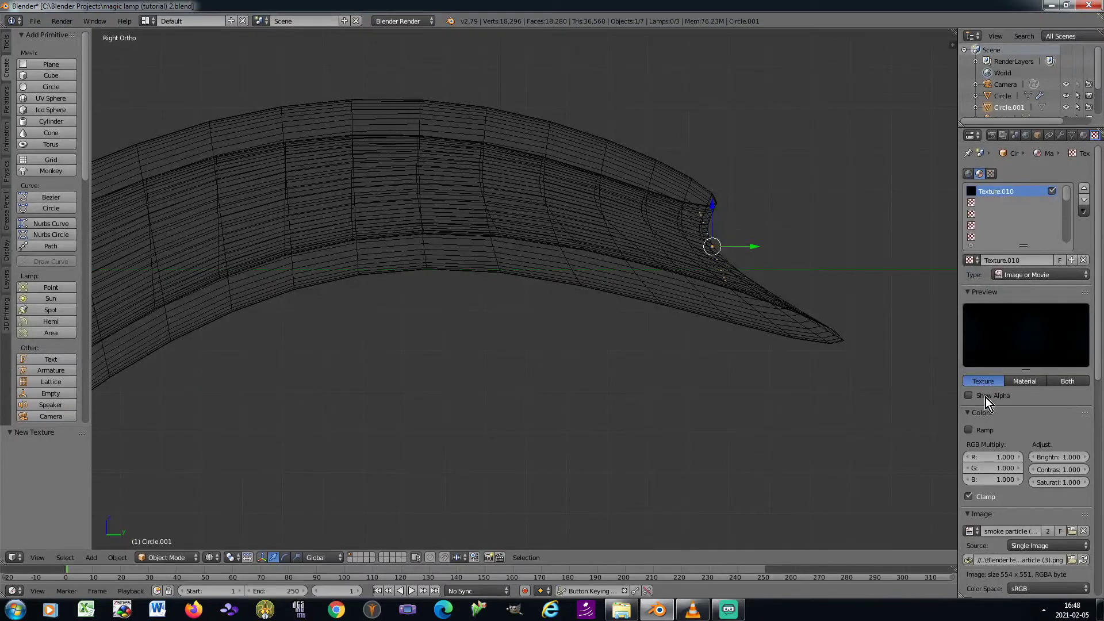
Enable the smoke texture's colour ramp and set its end stop to light blue with R 0.41 and G 0.51
{"action": "left_click", "coordinate": [968, 431]}
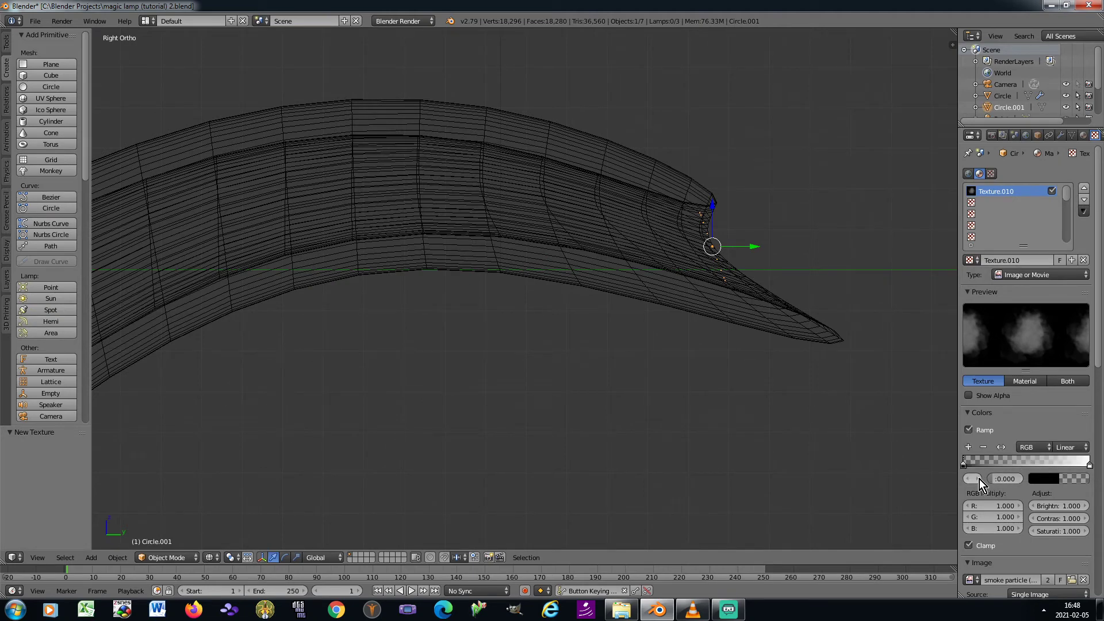
{"action": "left_click", "coordinate": [978, 478]}
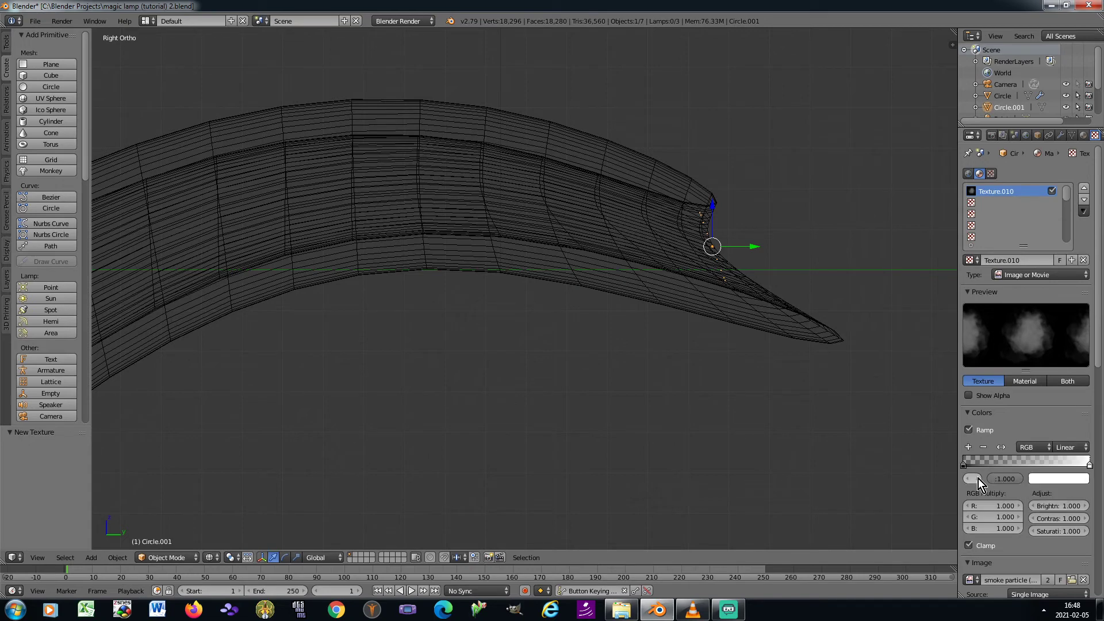
{"action": "left_click", "coordinate": [1046, 478]}
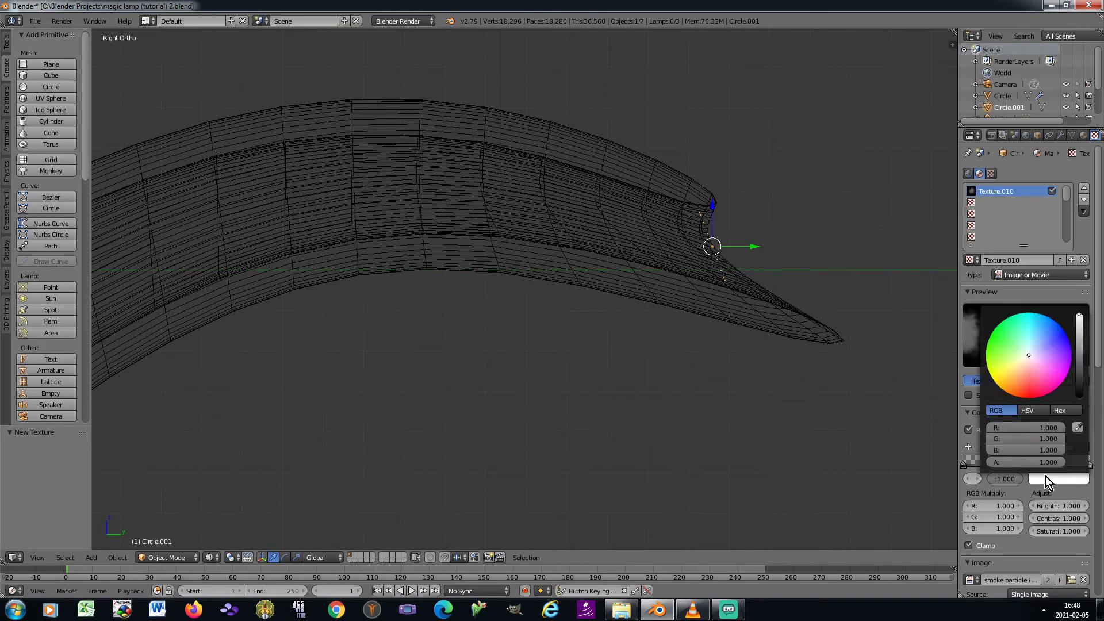
{"action": "left_click", "coordinate": [1030, 429]}
{"action": "type", "text": "0.41"}
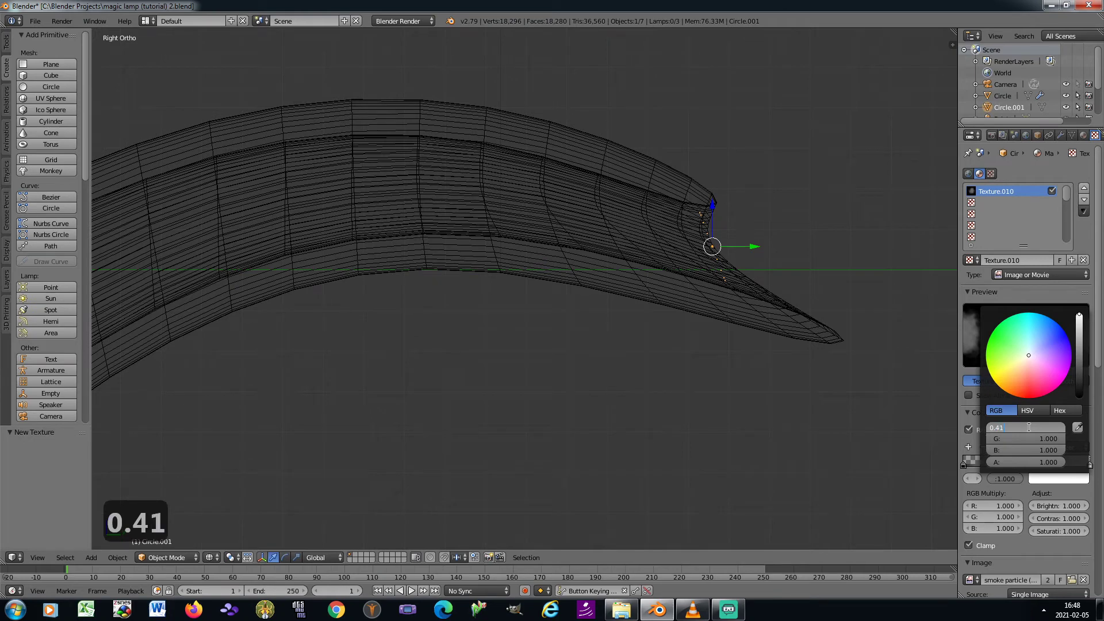
{"action": "key", "text": "Tab"}
{"action": "type", "text": "0.51"}
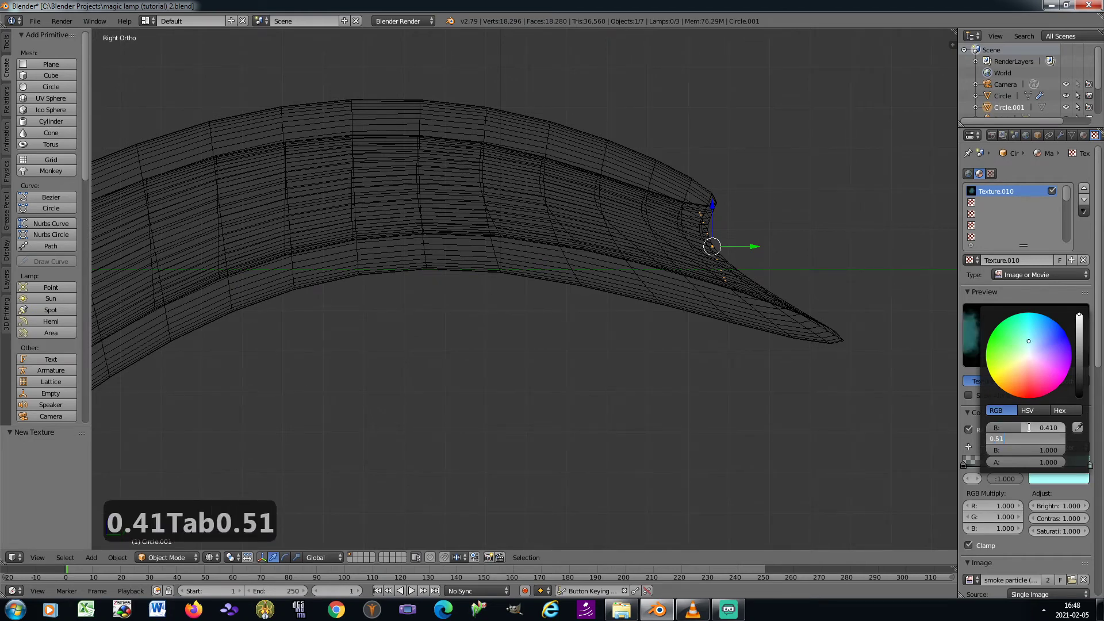
{"action": "key", "text": "Return"}
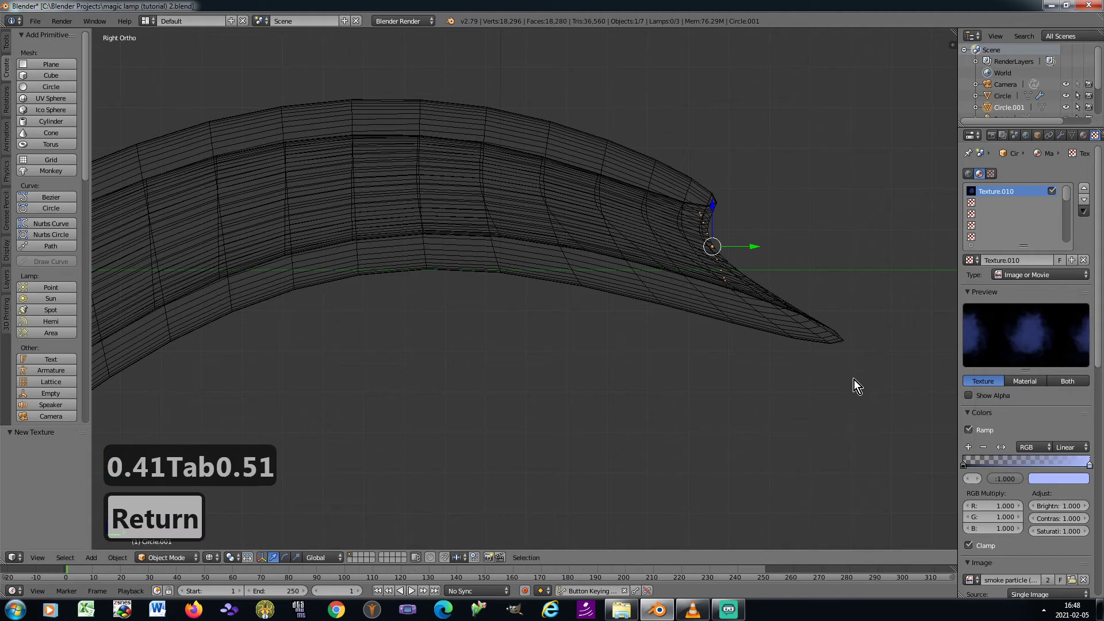
Set the smoke texture's mapping coordinates to Generated and its influence blend type to Overlay
{"action": "left_click_drag", "start_coordinate": [1102, 331], "coordinate": [1103, 517]}
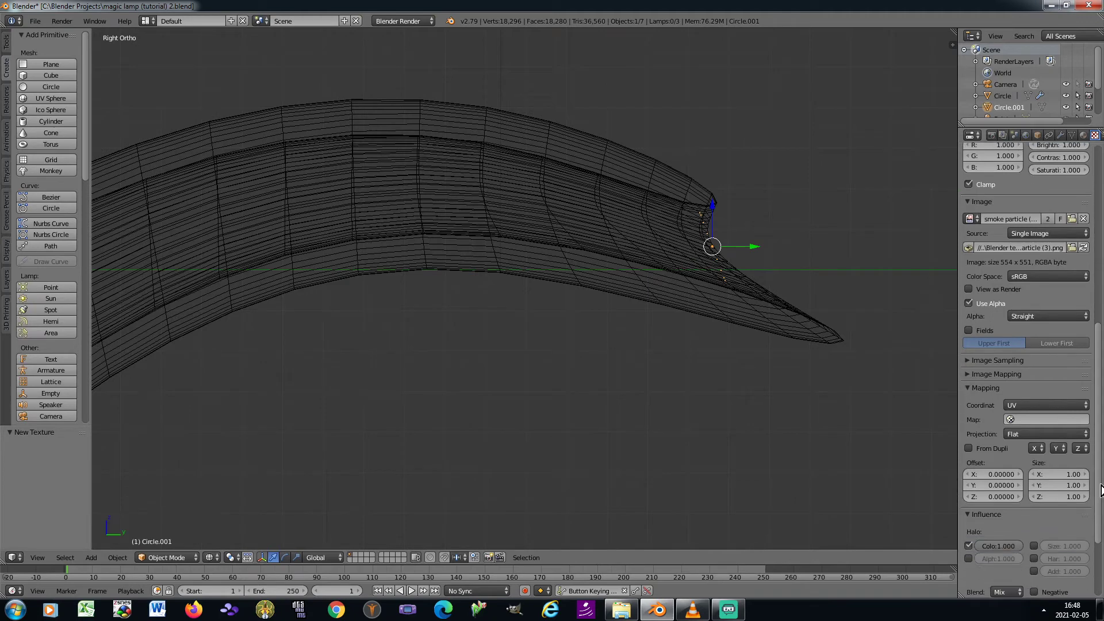
{"action": "left_click", "coordinate": [1034, 405]}
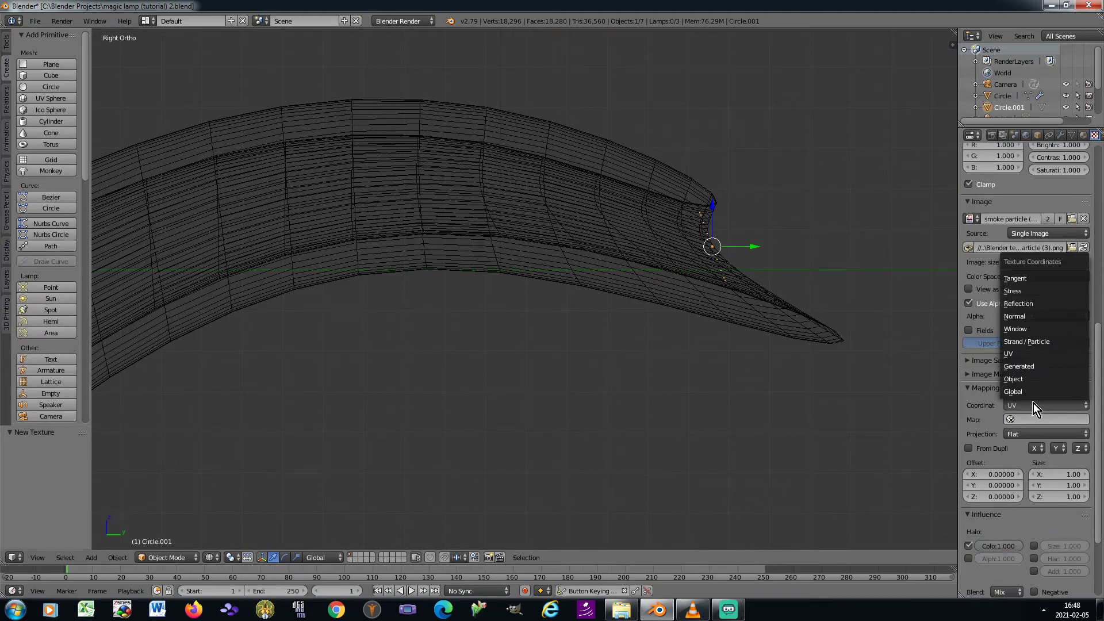
{"action": "left_click", "coordinate": [1031, 370]}
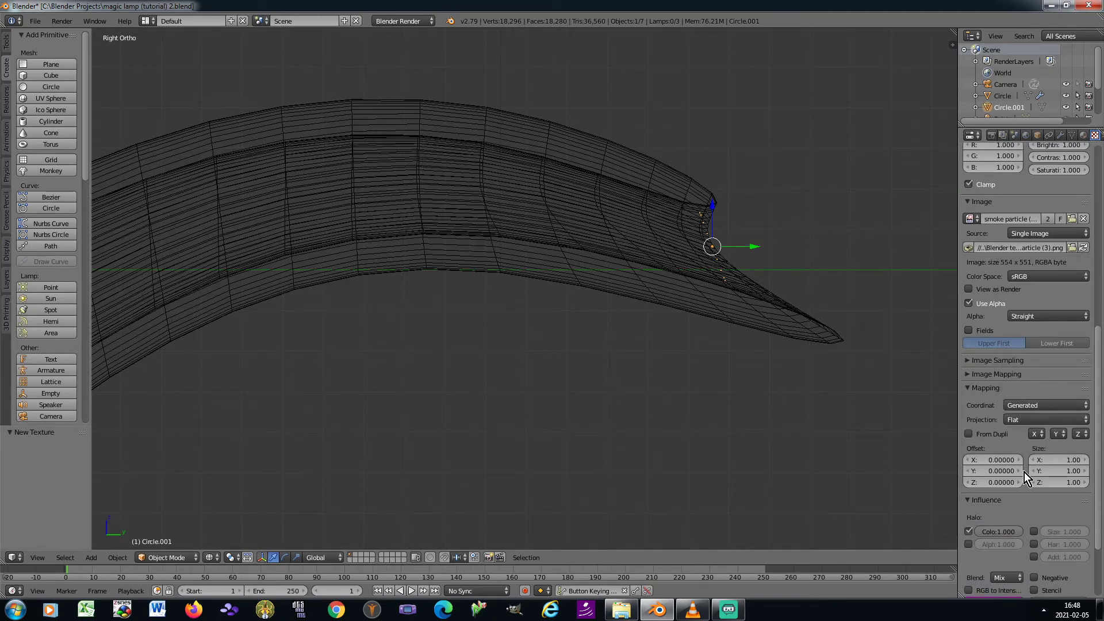
{"action": "left_click", "coordinate": [1005, 578]}
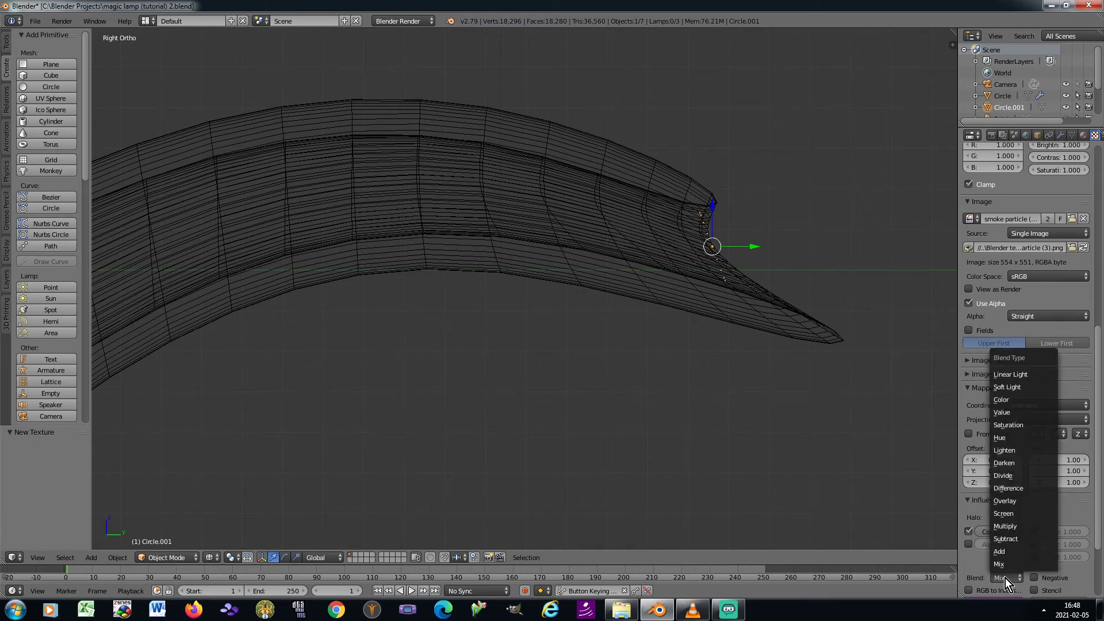
{"action": "left_click", "coordinate": [1017, 503]}
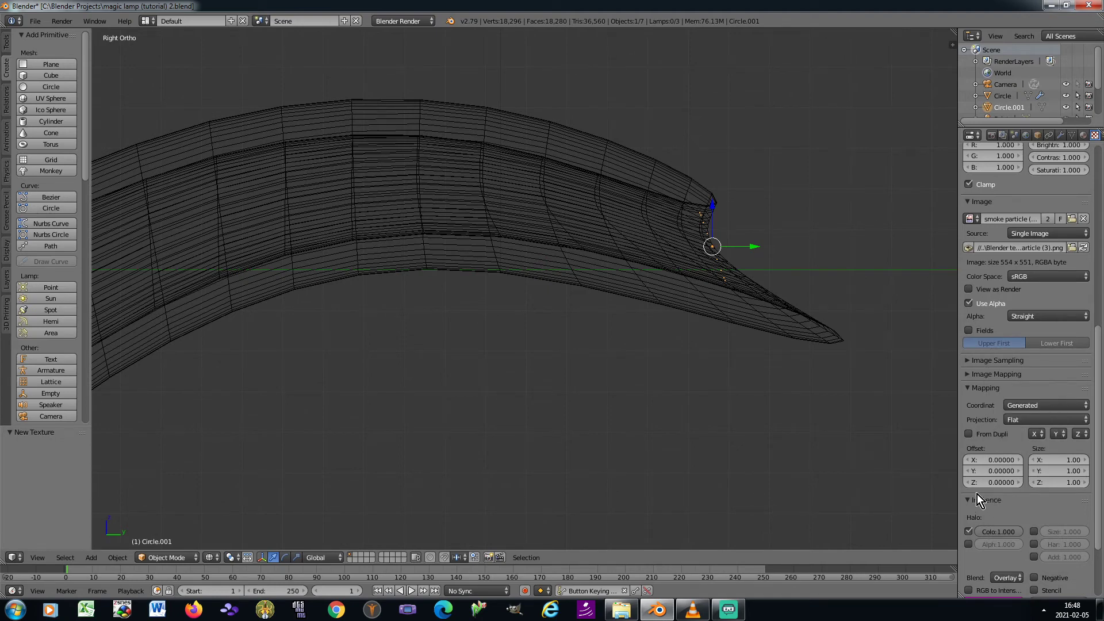
Add a second texture to the halo material in the next free slot and set its type to Blend
{"action": "scroll", "coordinate": [1061, 452], "scroll_direction": "up", "scroll_amount": 7}
{"action": "scroll", "coordinate": [1061, 452], "scroll_direction": "up", "scroll_amount": 6}
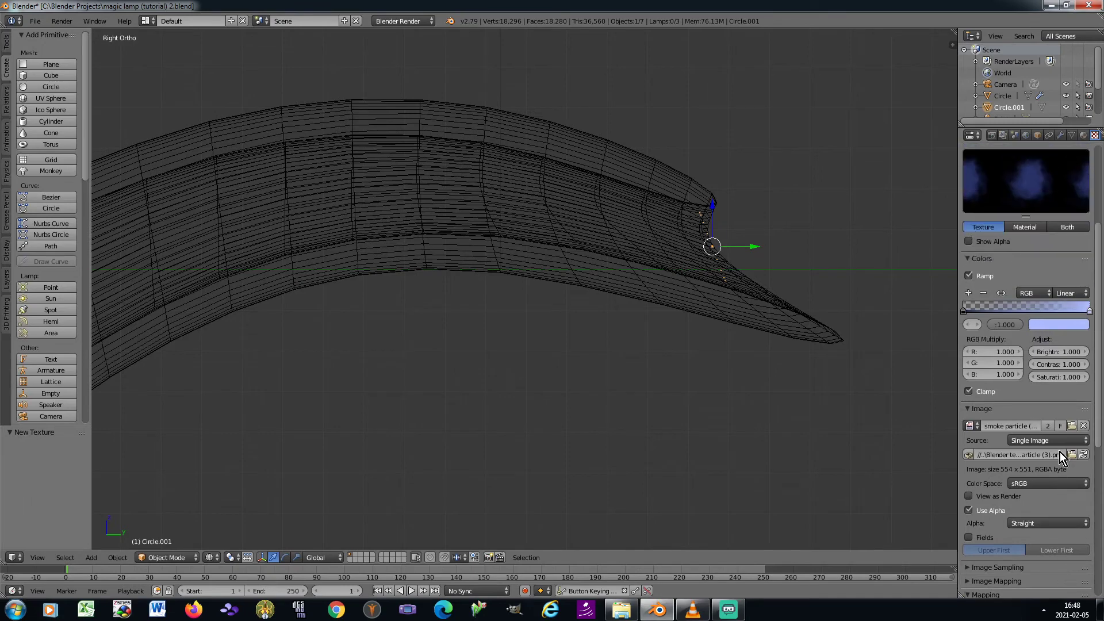
{"action": "scroll", "coordinate": [1059, 452], "scroll_direction": "up", "scroll_amount": 2}
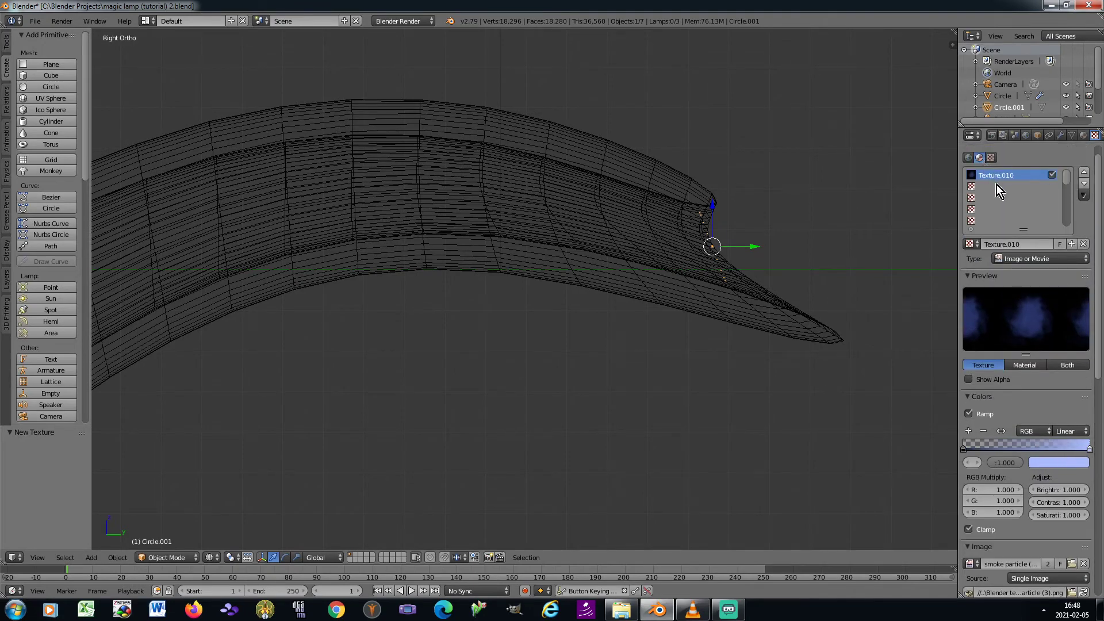
{"action": "left_click", "coordinate": [996, 186]}
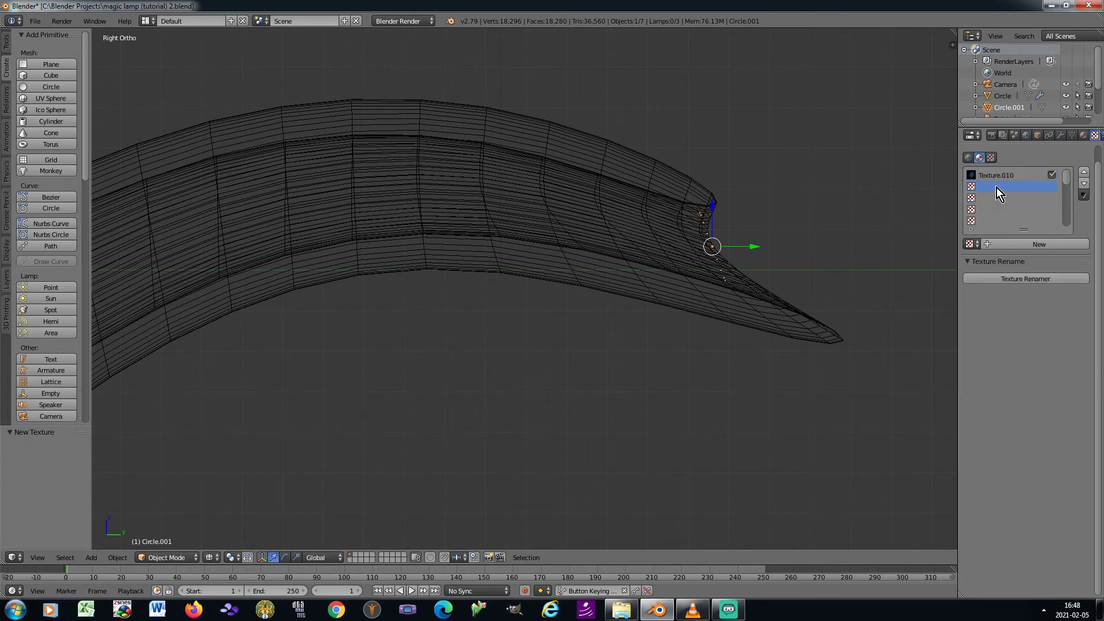
{"action": "left_click", "coordinate": [990, 245]}
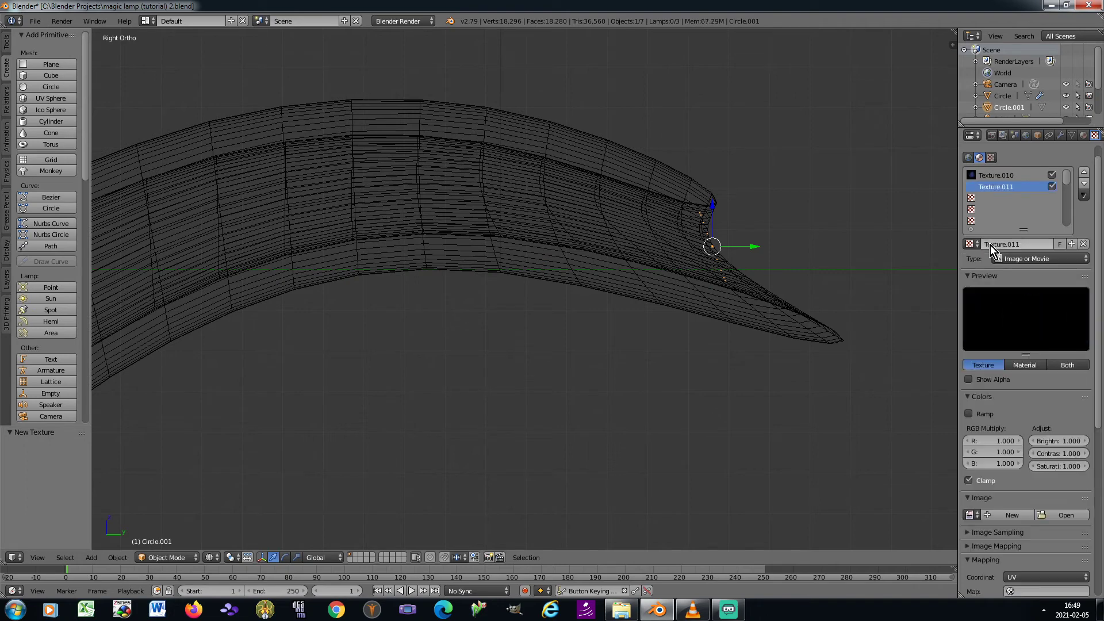
{"action": "left_click", "coordinate": [1017, 258]}
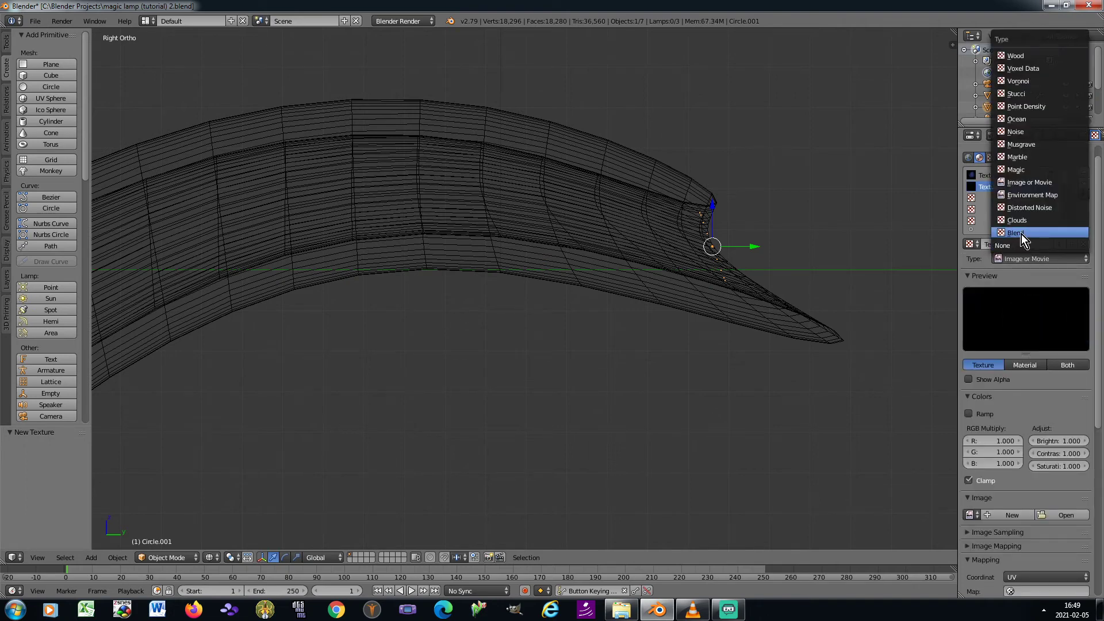
{"action": "left_click", "coordinate": [1022, 234]}
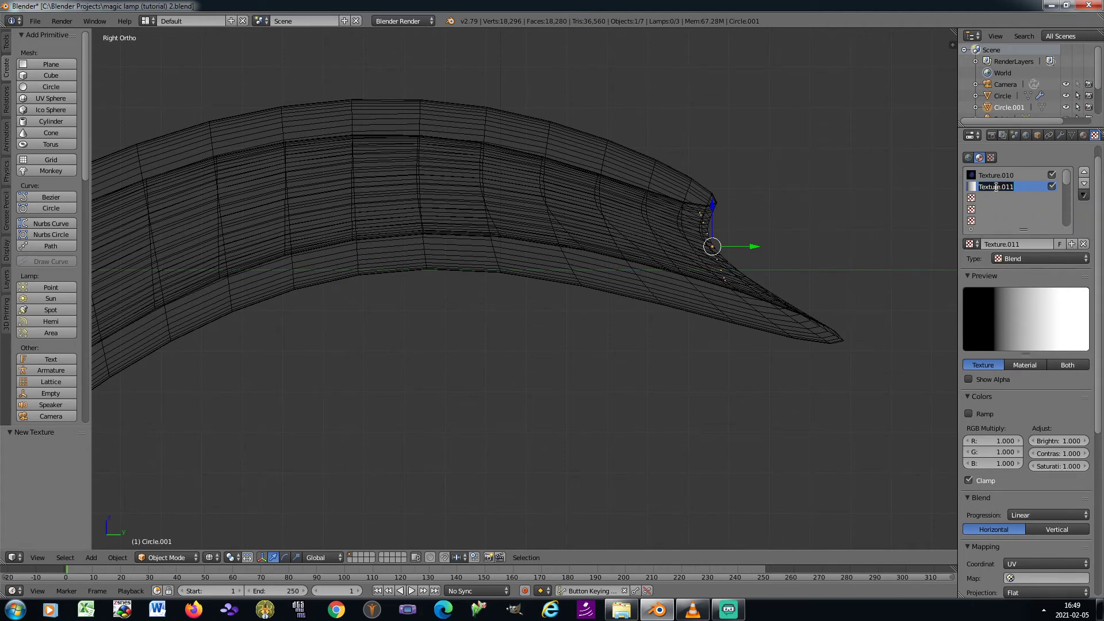
Rename the halo material's Blend texture to "alpha over life"
{"action": "type", "text": "alph"}
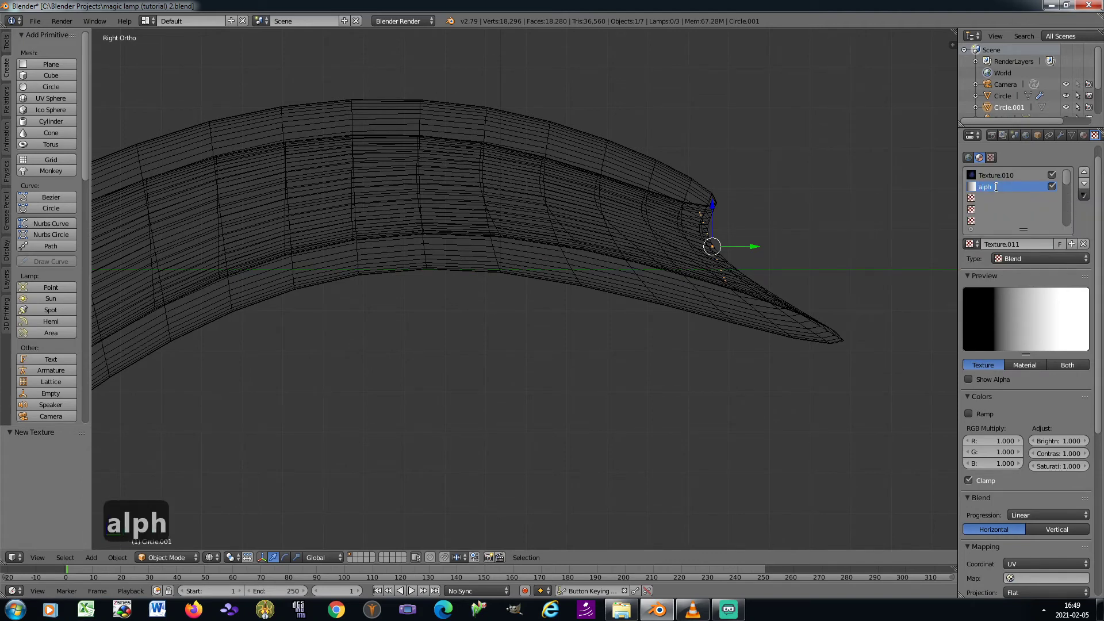
{"action": "type", "text": "a over l"}
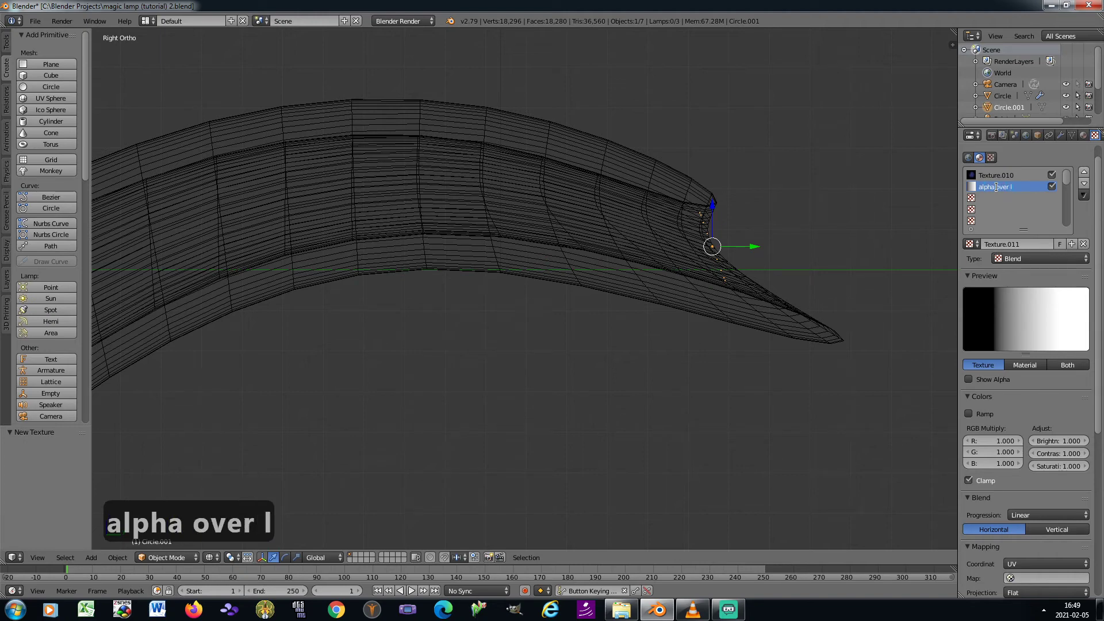
{"action": "type", "text": "ife"}
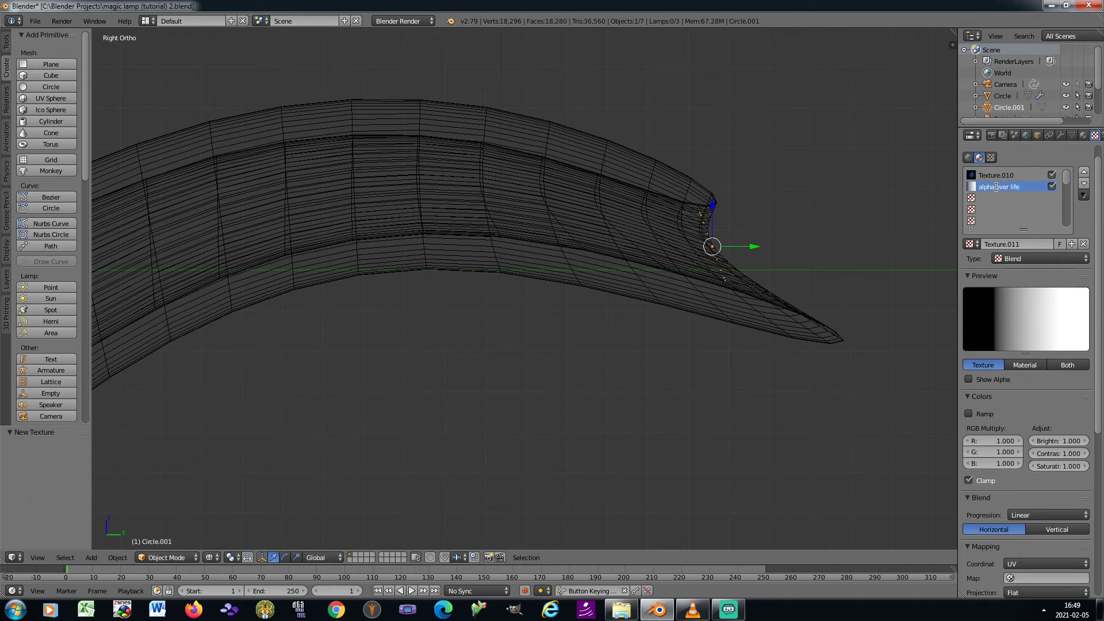
{"action": "key", "text": "Return"}
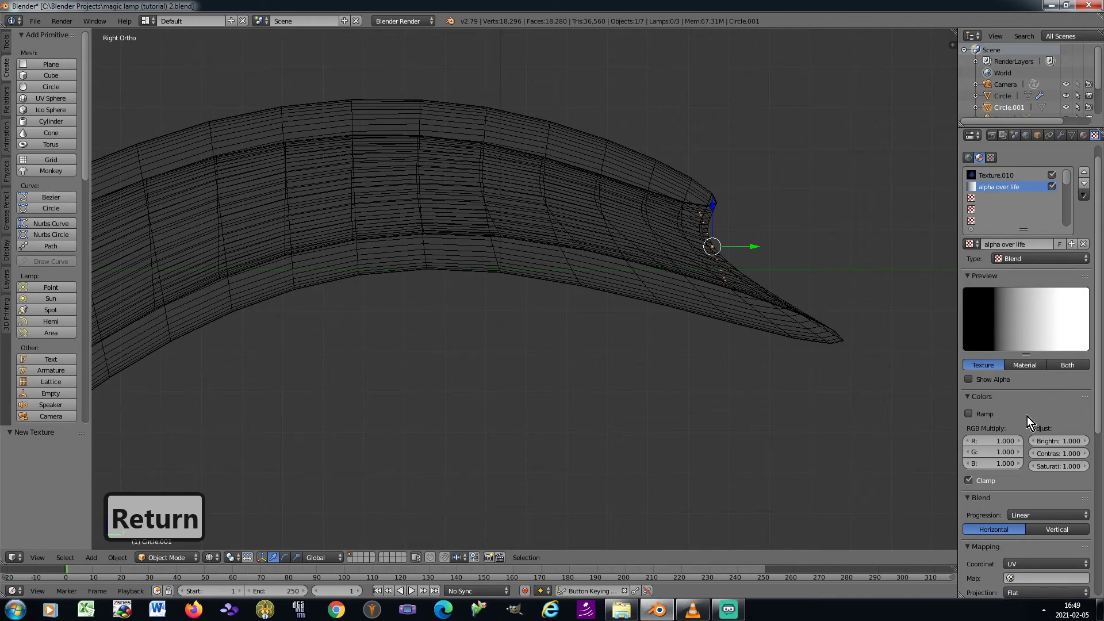
Enable the alpha over life texture's colour ramp, flip it to run from opaque white to transparent black, and check both stops' colours
{"action": "left_click", "coordinate": [969, 414]}
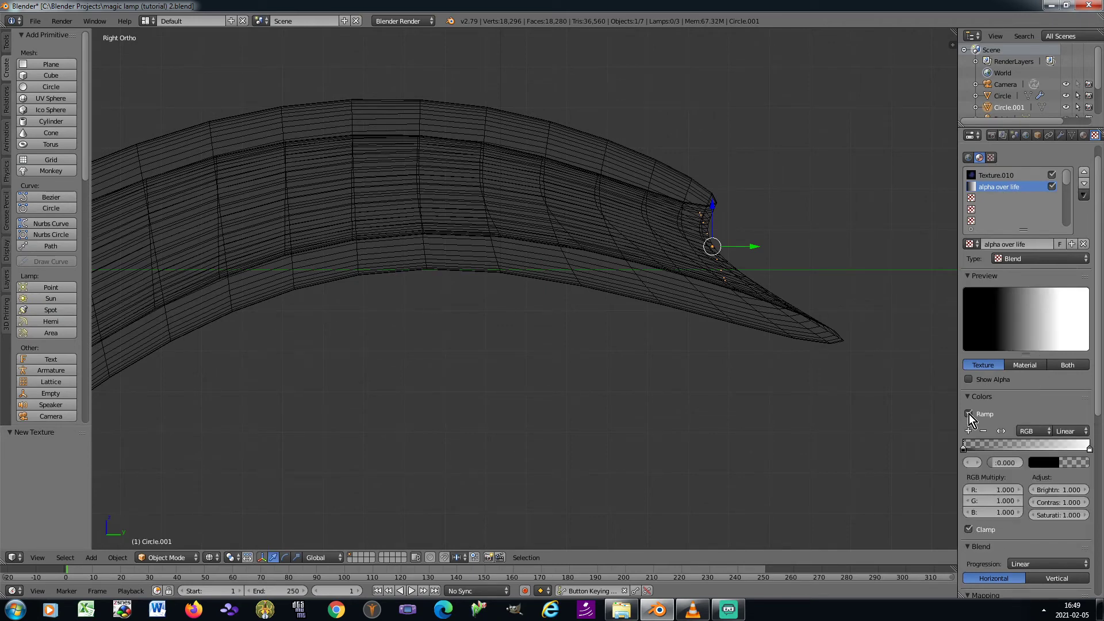
{"action": "left_click", "coordinate": [1001, 431]}
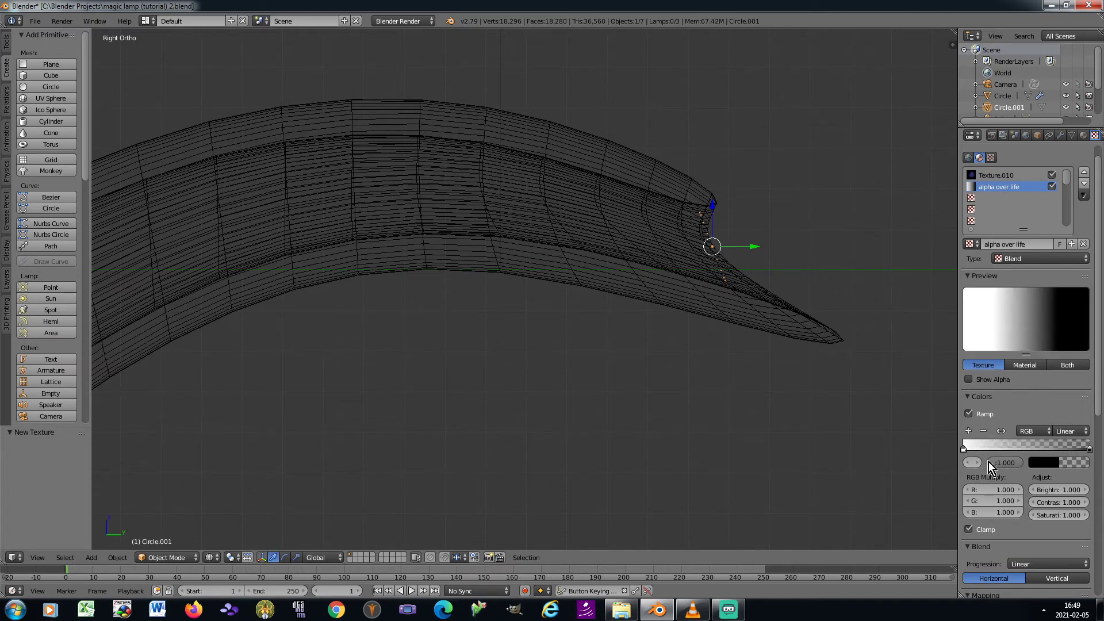
{"action": "left_click", "coordinate": [969, 464]}
{"action": "left_click", "coordinate": [1031, 463]}
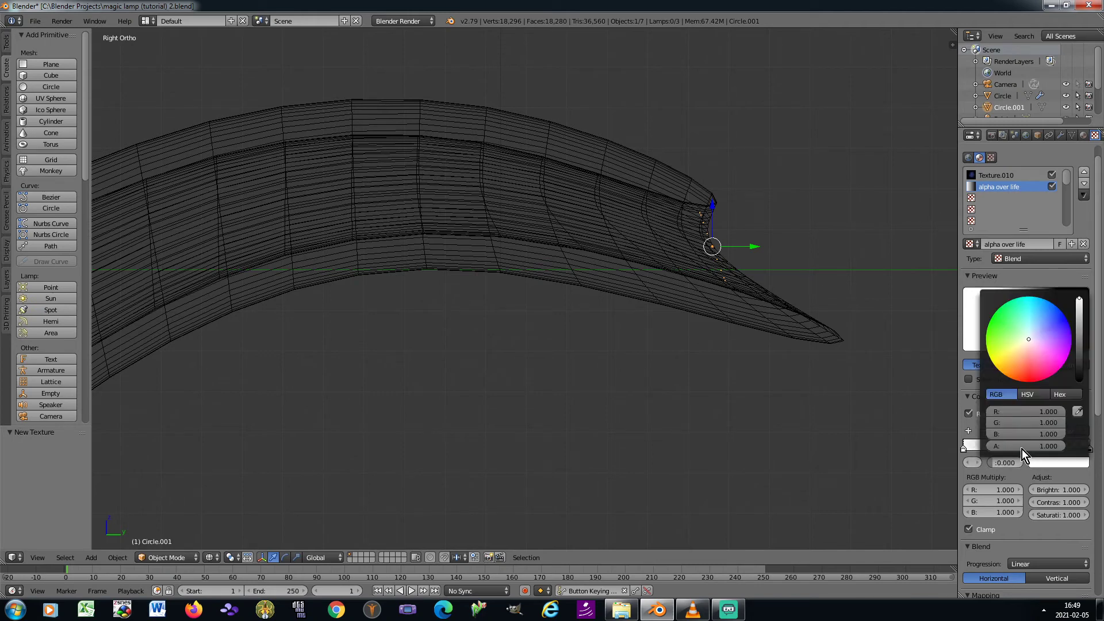
{"action": "left_click", "coordinate": [981, 464]}
{"action": "left_click", "coordinate": [1047, 465]}
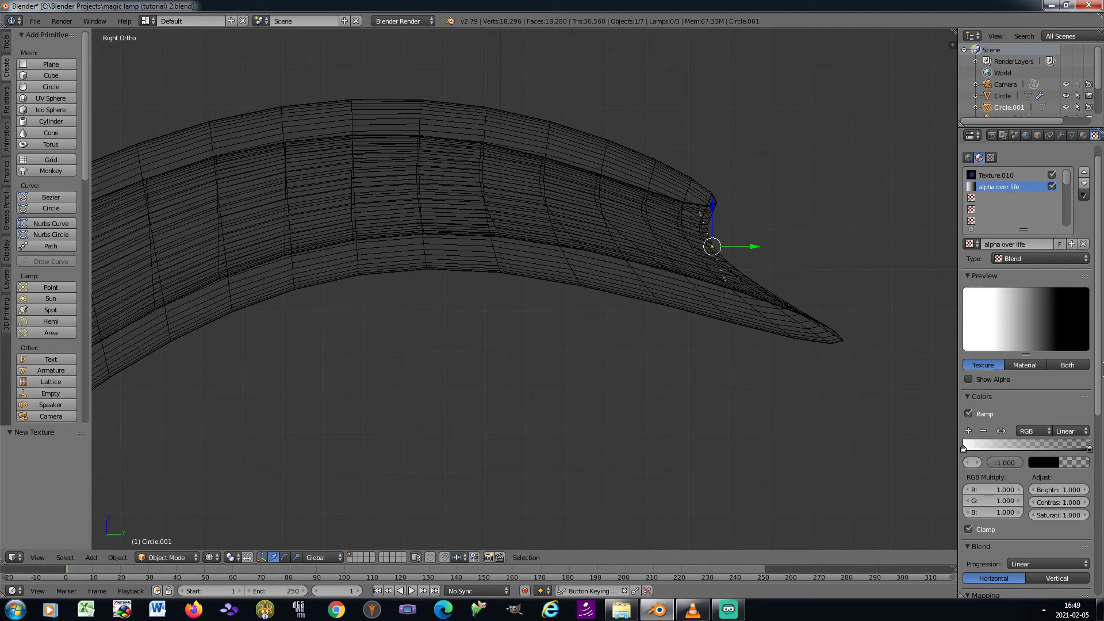
Set the alpha over life texture's mapping coordinates to Strand / Particle and switch its halo influence from Color to Alpha
{"action": "left_click_drag", "start_coordinate": [1100, 364], "coordinate": [1102, 454]}
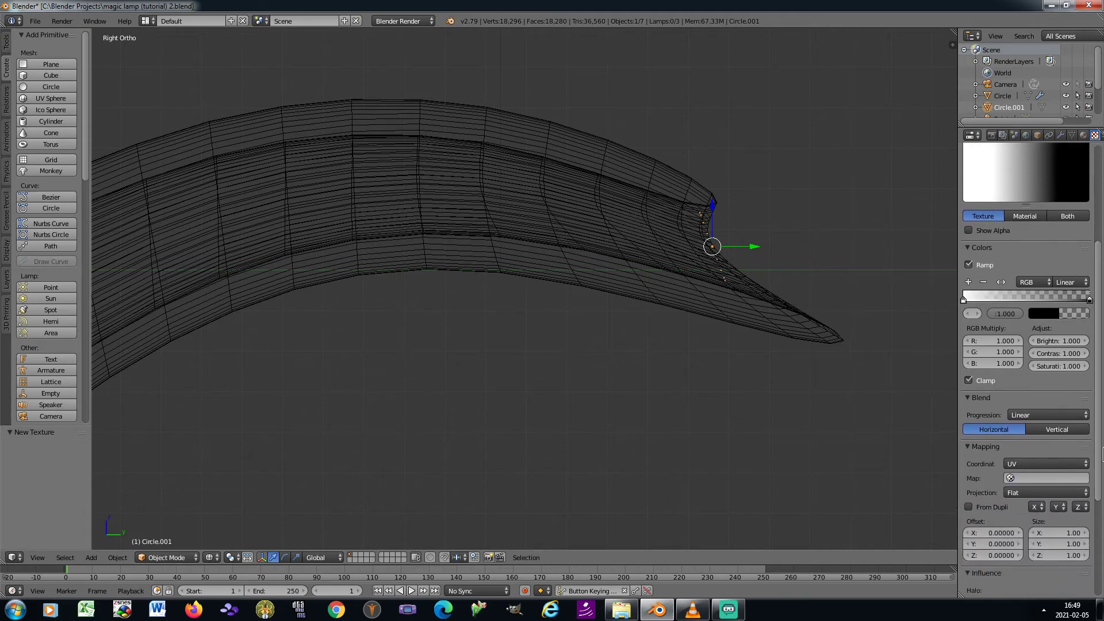
{"action": "left_click", "coordinate": [1065, 464]}
{"action": "left_click", "coordinate": [1040, 400]}
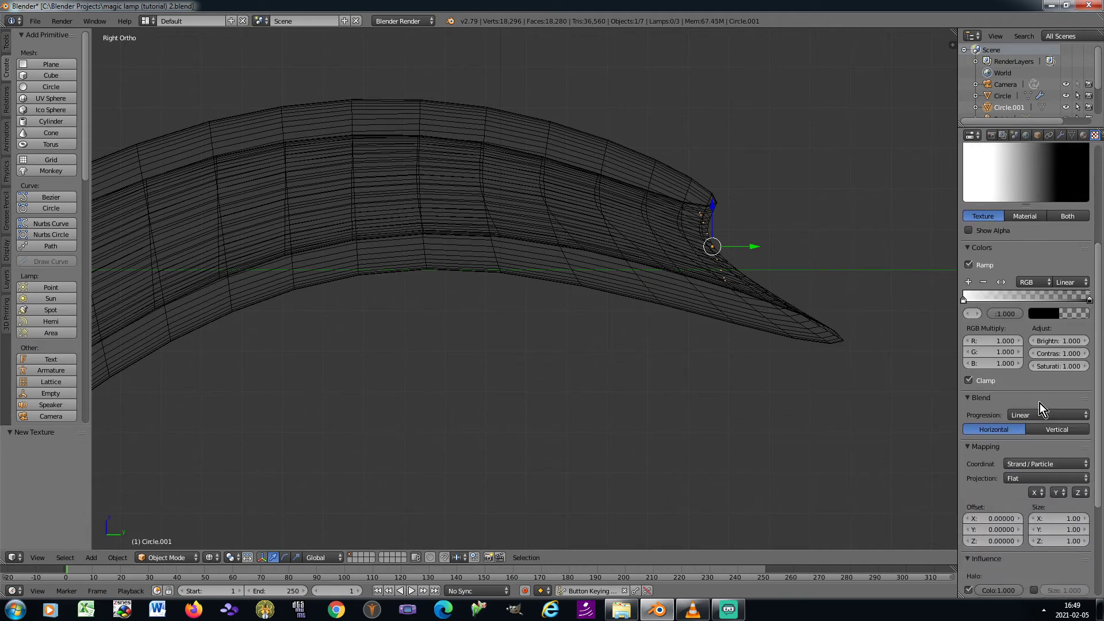
{"action": "left_click_drag", "start_coordinate": [1102, 409], "coordinate": [1103, 475]}
{"action": "left_click", "coordinate": [968, 487]}
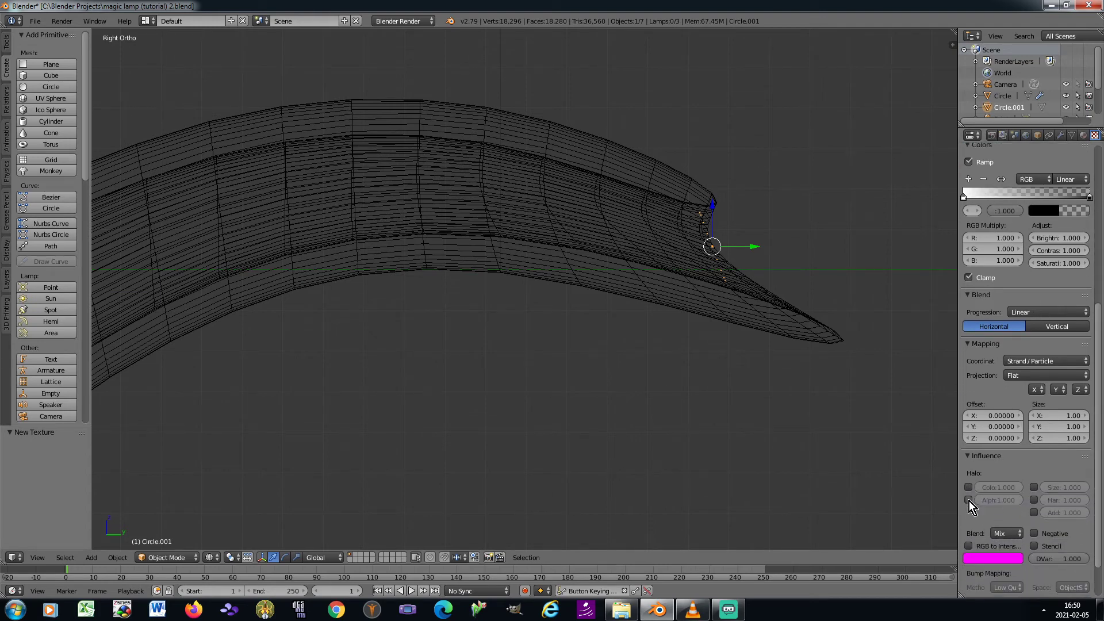
{"action": "left_click", "coordinate": [968, 501]}
Add a third texture to the halo material in the next free slot and name it "size over life"
{"action": "left_click_drag", "start_coordinate": [1099, 368], "coordinate": [1100, 272]}
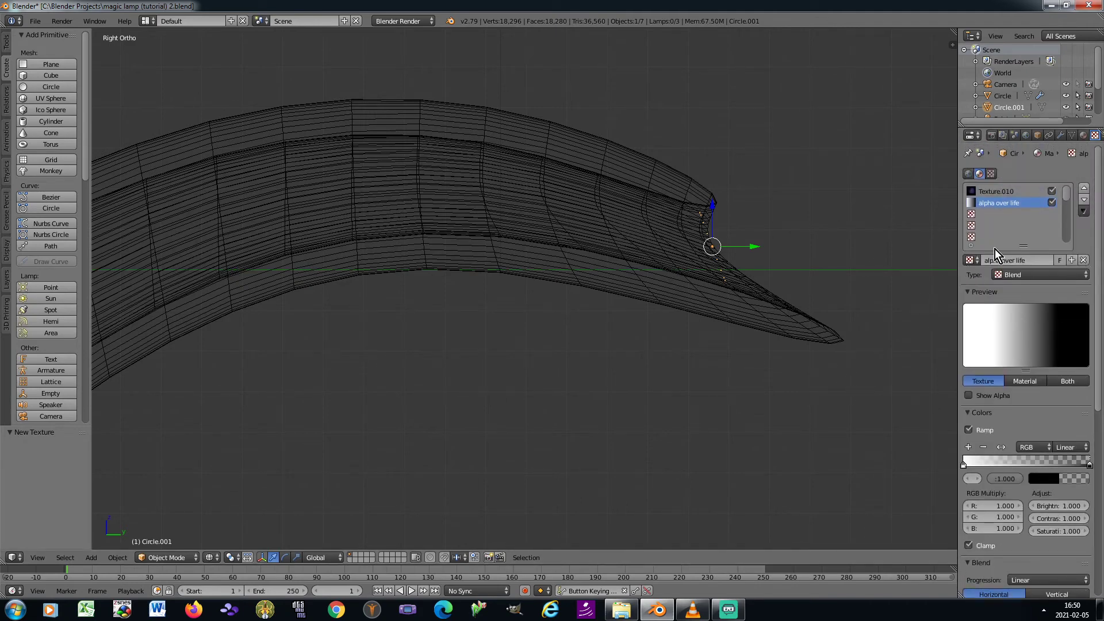
{"action": "left_click", "coordinate": [995, 215]}
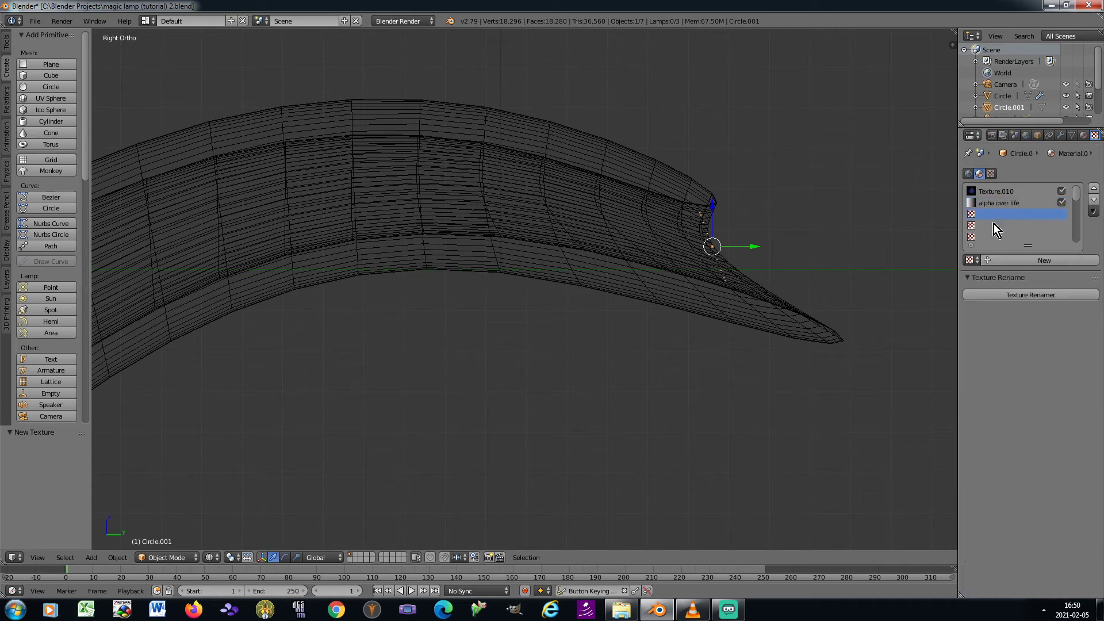
{"action": "left_click", "coordinate": [989, 263]}
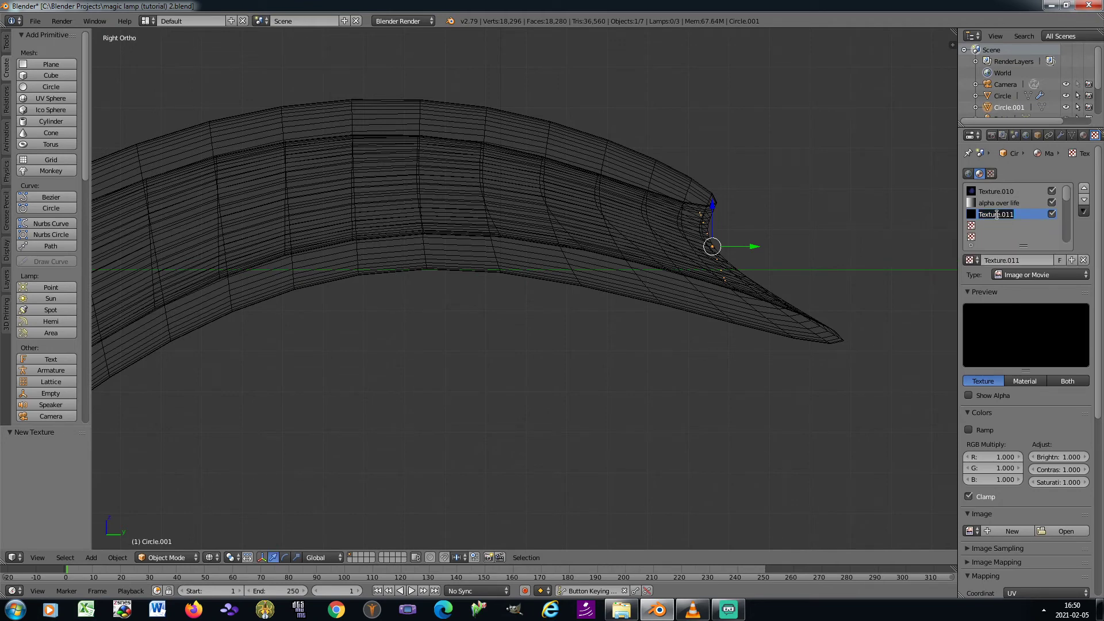
{"action": "type", "text": "e over life"}
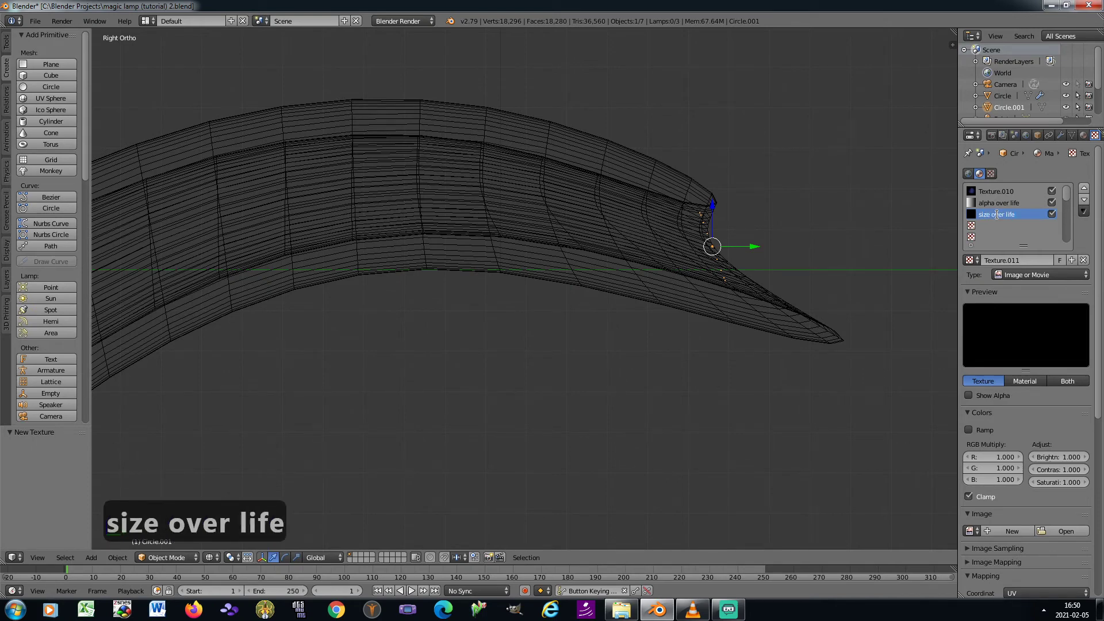
{"action": "key", "text": "Return"}
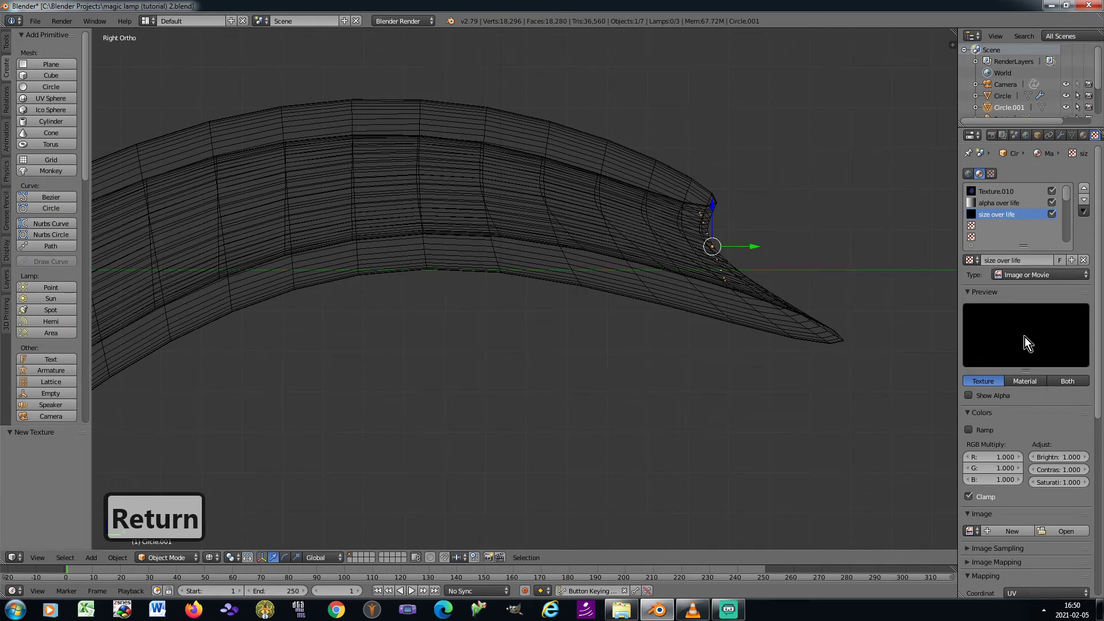
Enable the size over life texture's colour ramp with Ease interpolation and add a stop at position 0.42
{"action": "left_click", "coordinate": [969, 432]}
{"action": "left_click", "coordinate": [1069, 447]}
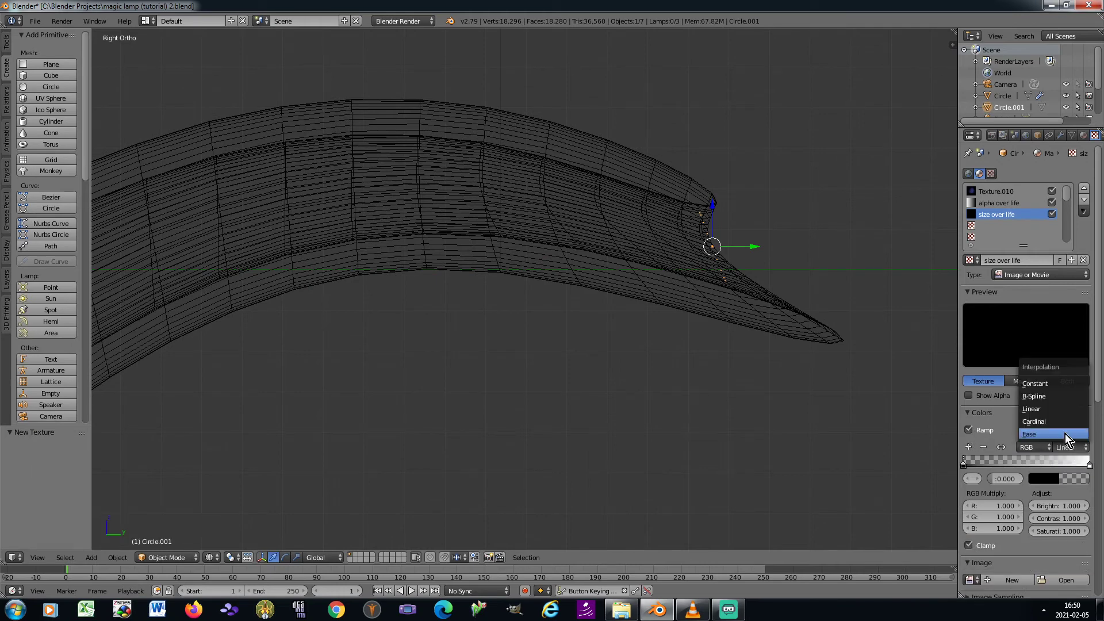
{"action": "left_click", "coordinate": [1065, 434]}
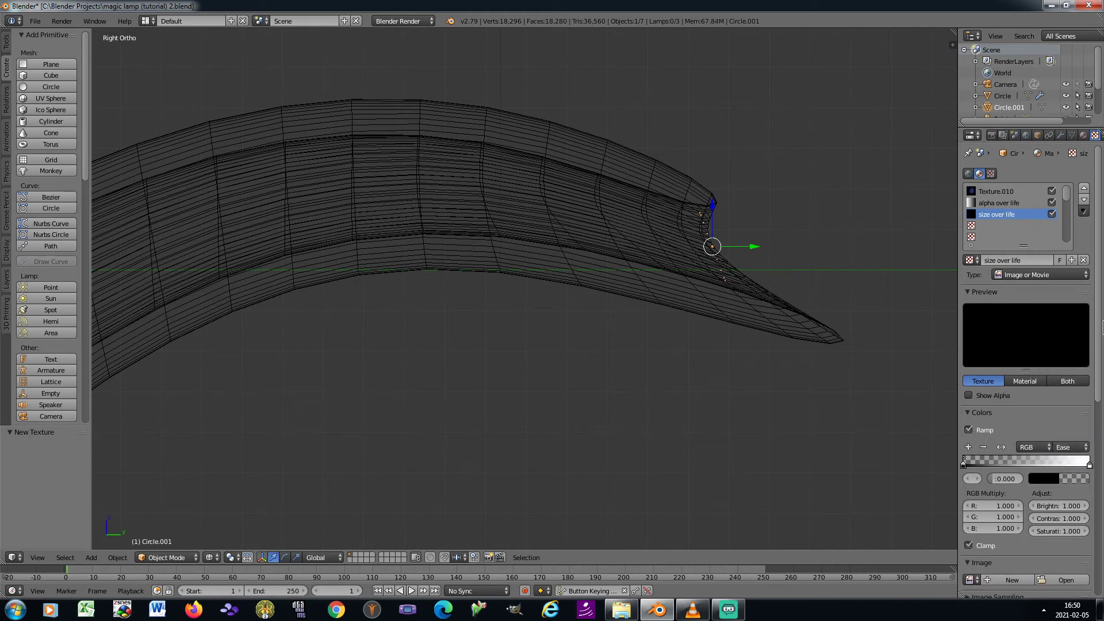
{"action": "scroll", "coordinate": [1047, 397], "scroll_direction": "down", "scroll_amount": 4}
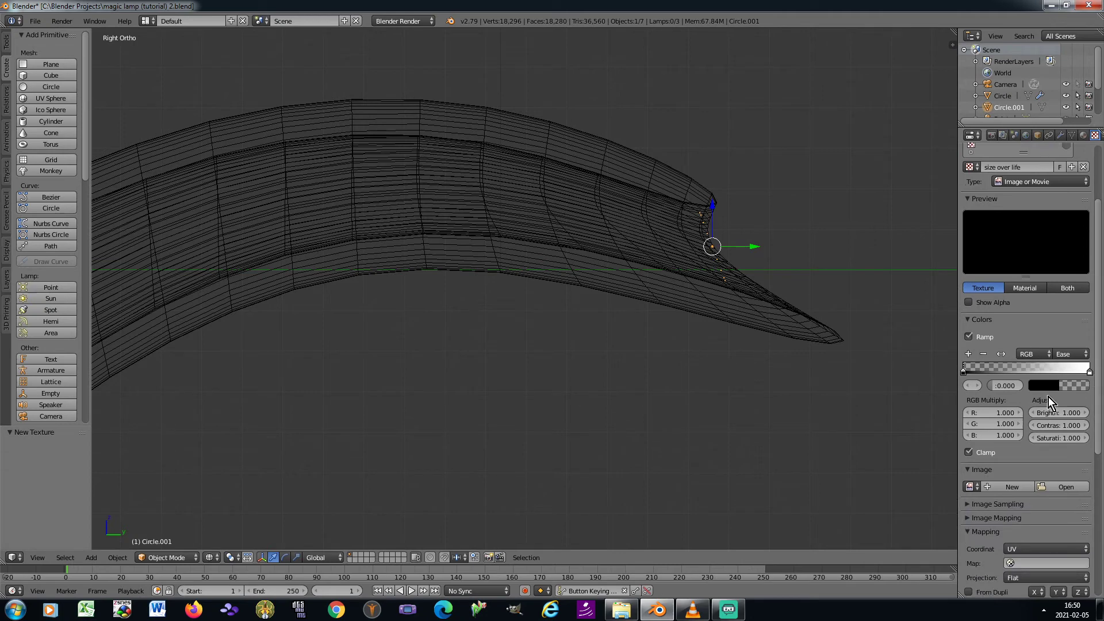
{"action": "left_click", "coordinate": [969, 355]}
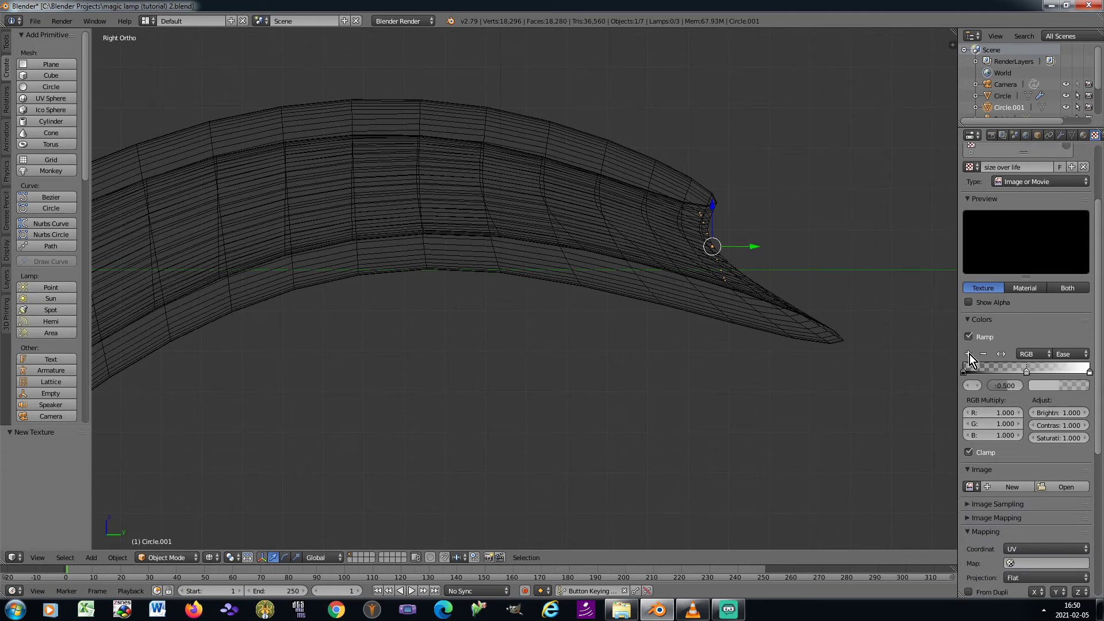
{"action": "left_click", "coordinate": [1001, 386]}
{"action": "type", "text": "0.42"}
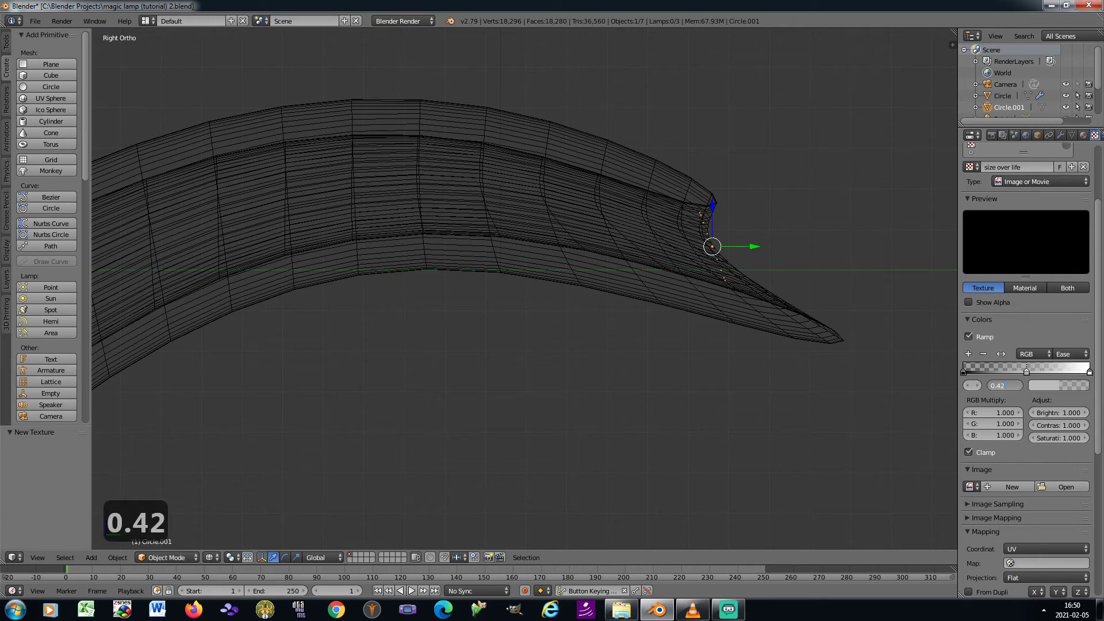
{"action": "key", "text": "Return"}
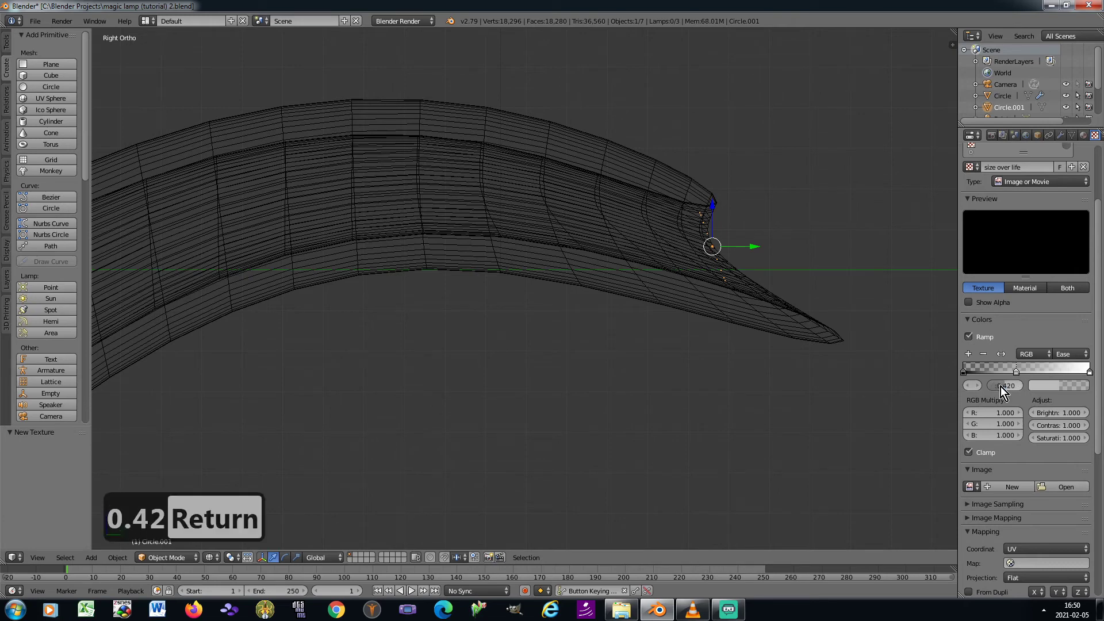
Set the alpha of the size over life ramp's middle stop to 0.008
{"action": "left_click", "coordinate": [967, 386]}
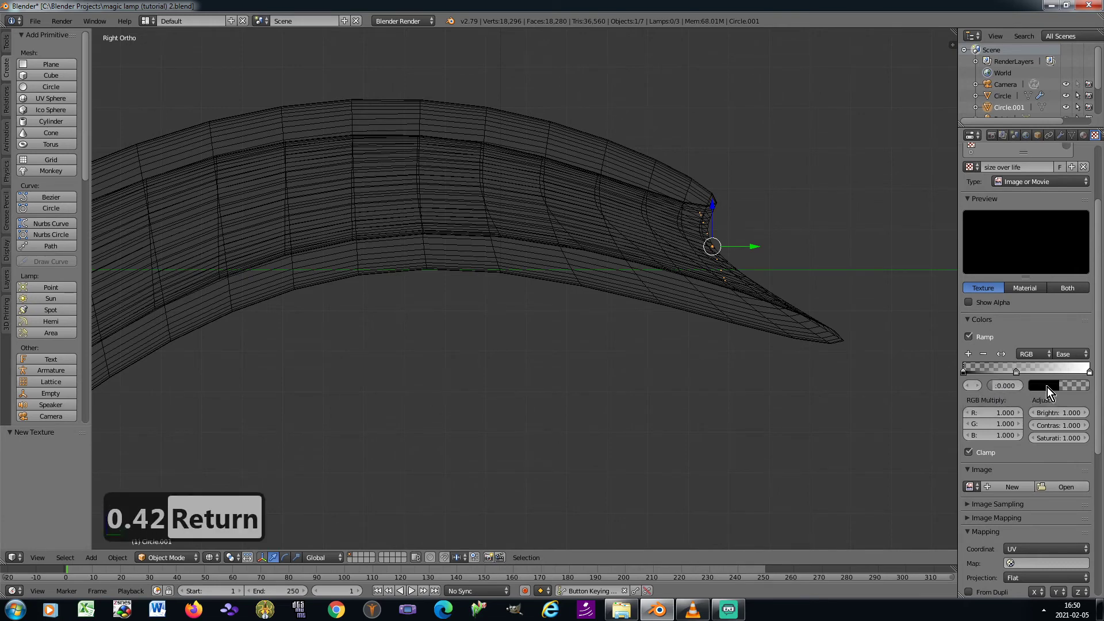
{"action": "left_click", "coordinate": [1048, 388]}
{"action": "left_click", "coordinate": [981, 388]}
{"action": "left_click", "coordinate": [1044, 386]}
{"action": "left_click", "coordinate": [1015, 369]}
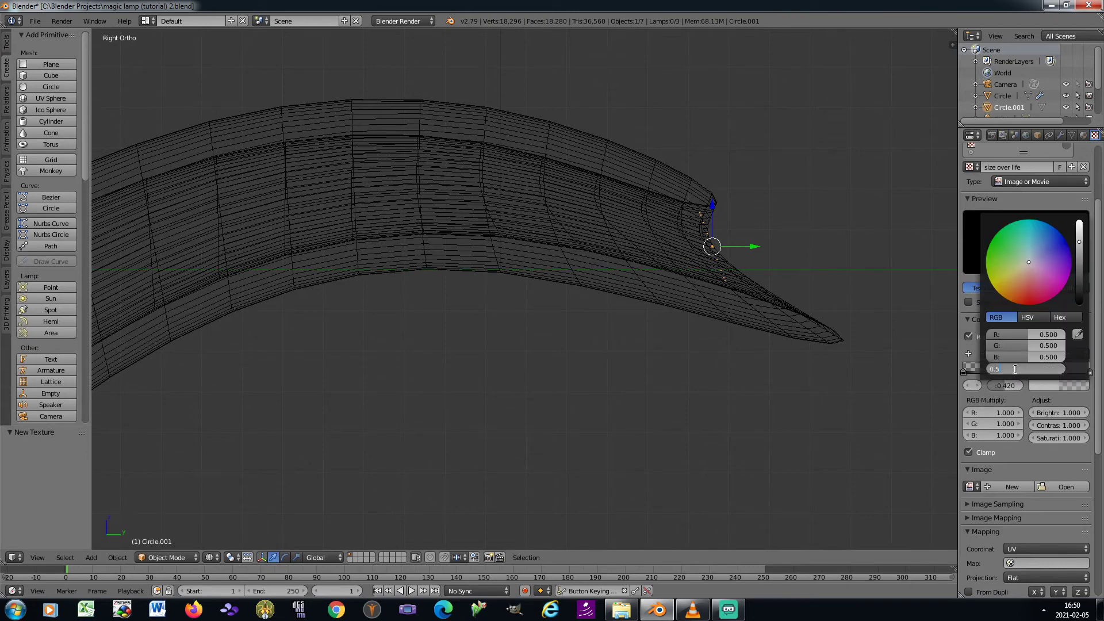
{"action": "type", "text": "0.008"}
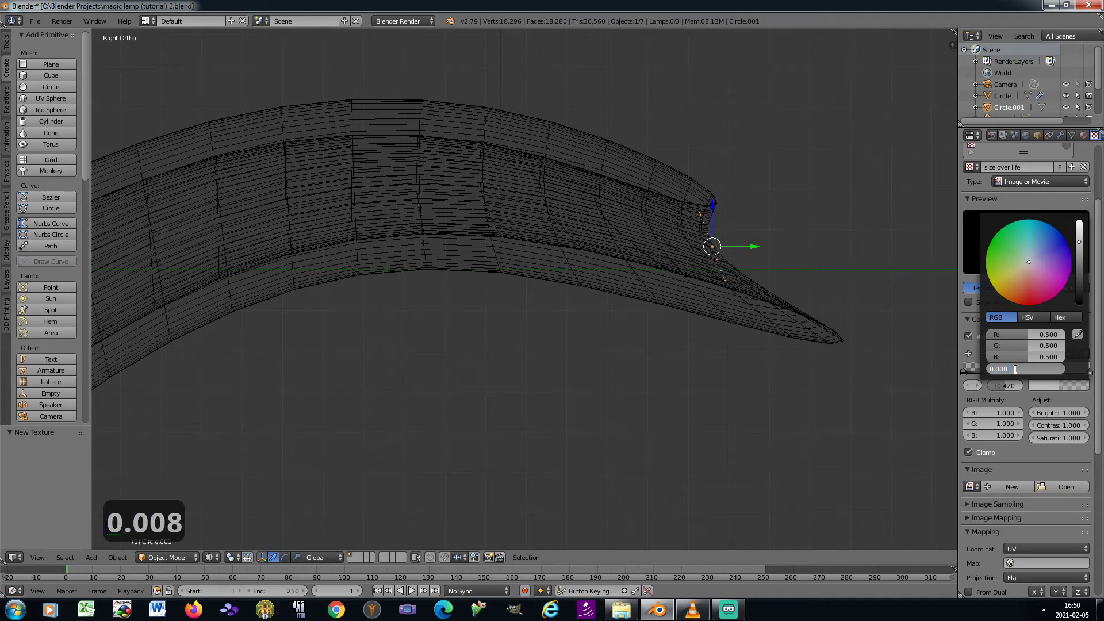
{"action": "key", "text": "Return"}
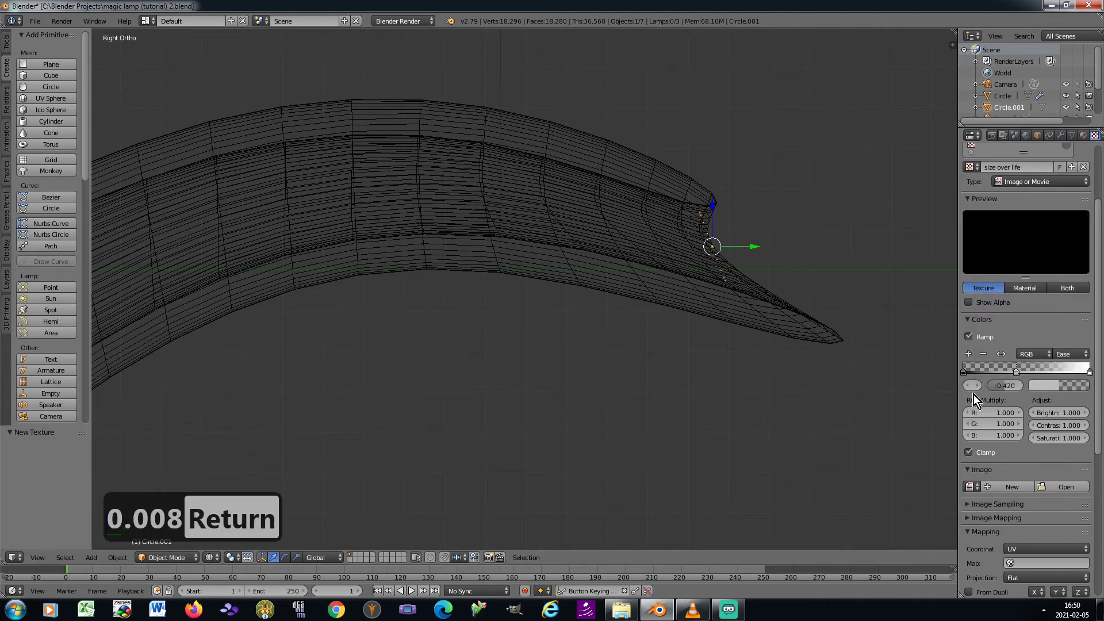
Set the alpha of the size over life ramp's white end stop to 0.01
{"action": "left_click", "coordinate": [1090, 372]}
{"action": "left_click", "coordinate": [1067, 387]}
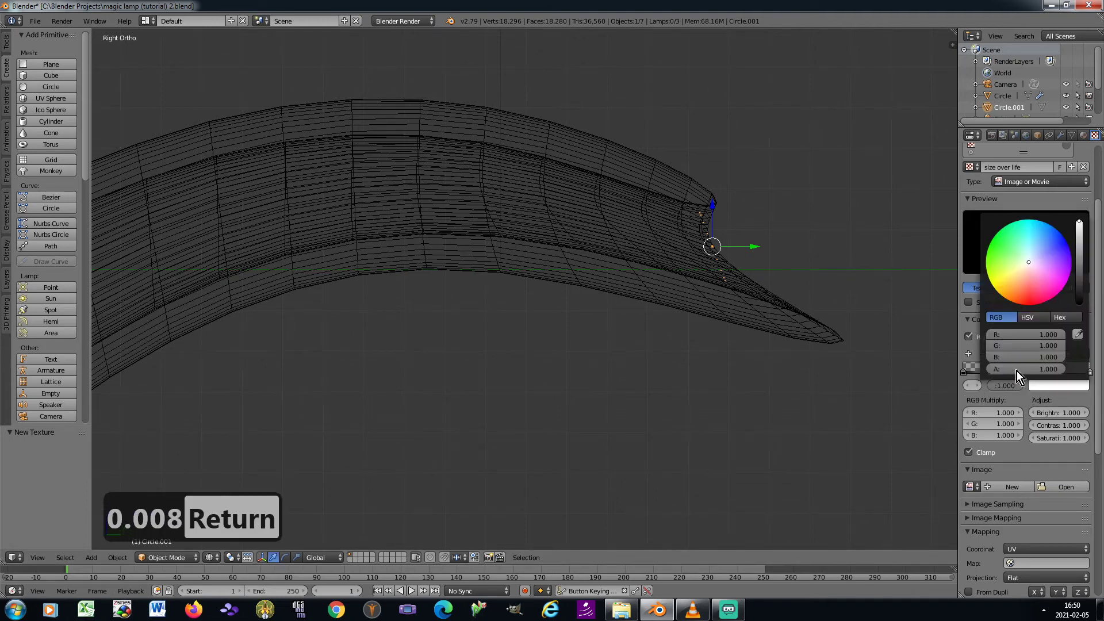
{"action": "left_click", "coordinate": [1017, 371]}
{"action": "type", "text": "0.01"}
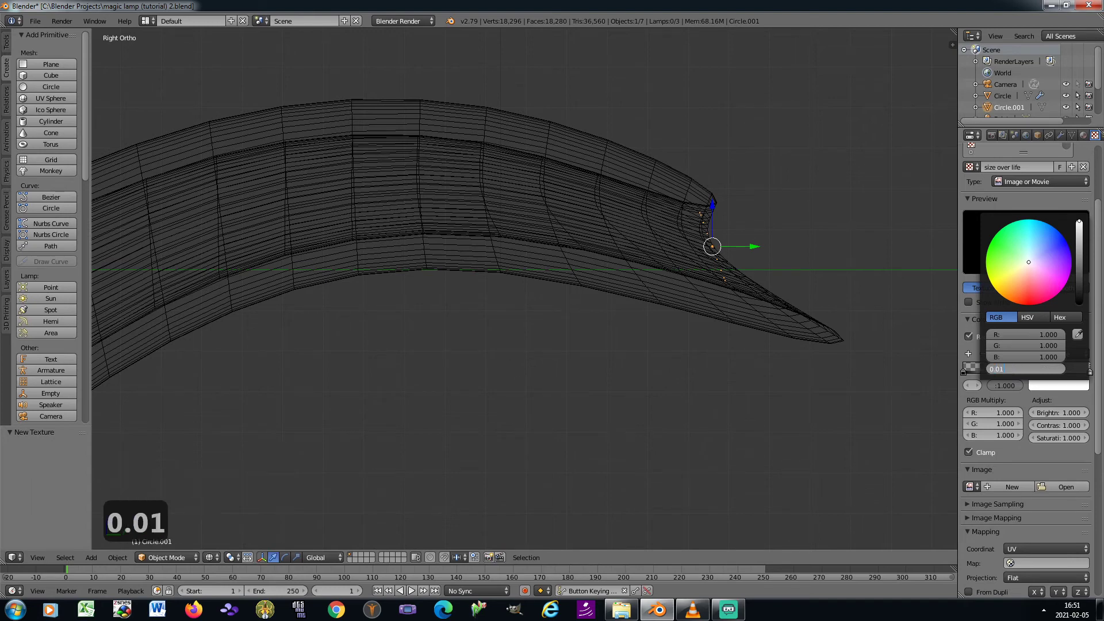
{"action": "key", "text": "Return"}
Set the size over life texture's mapping coordinates to Strand / Particle and switch its halo influence from Color to Size
{"action": "left_click", "coordinate": [1038, 547]}
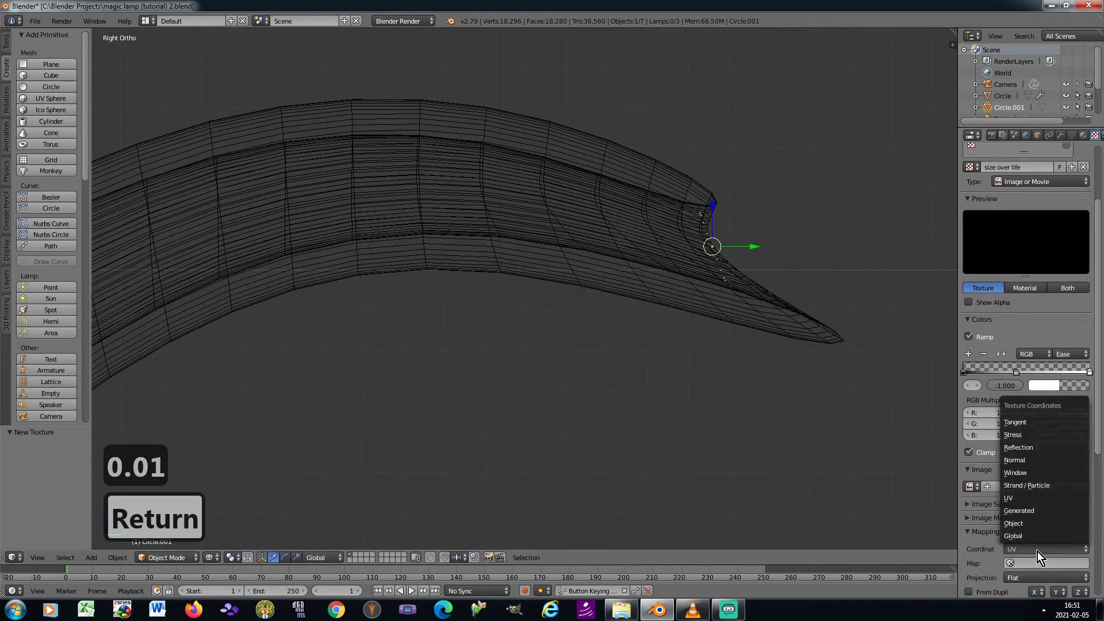
{"action": "left_click", "coordinate": [1034, 488]}
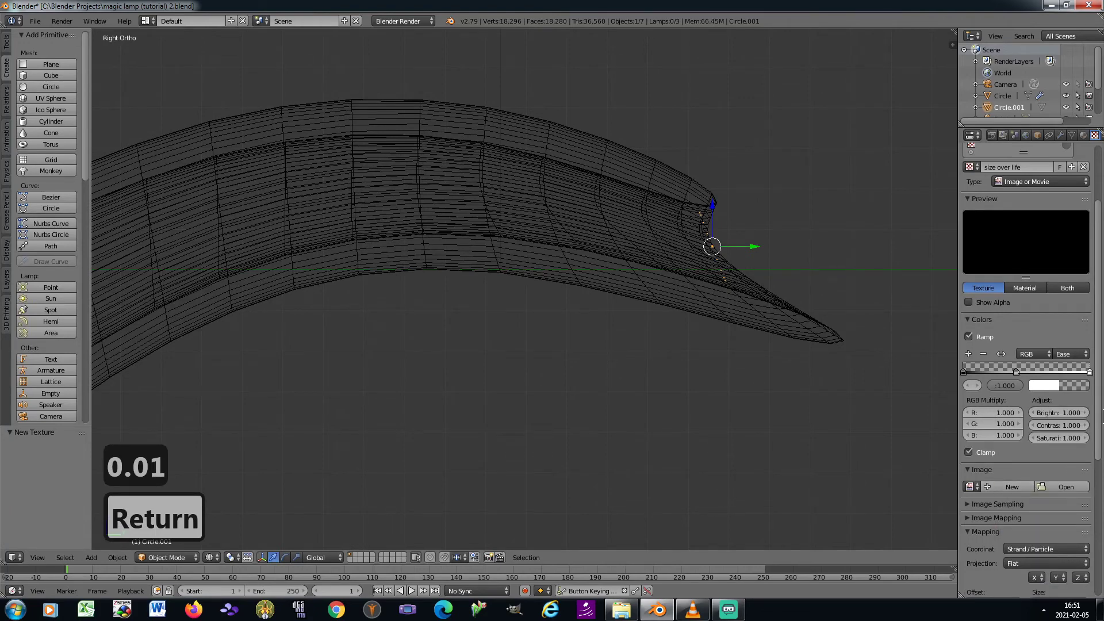
{"action": "scroll", "coordinate": [1034, 487], "scroll_direction": "down", "scroll_amount": 7}
{"action": "scroll", "coordinate": [974, 447], "scroll_direction": "down", "scroll_amount": 3}
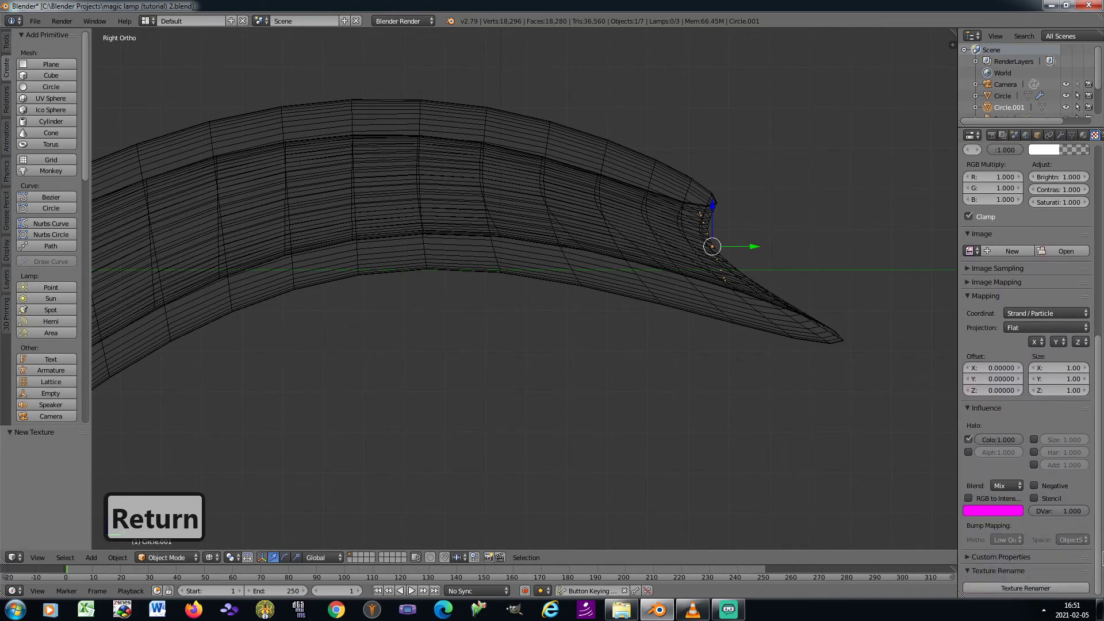
{"action": "left_click", "coordinate": [968, 440]}
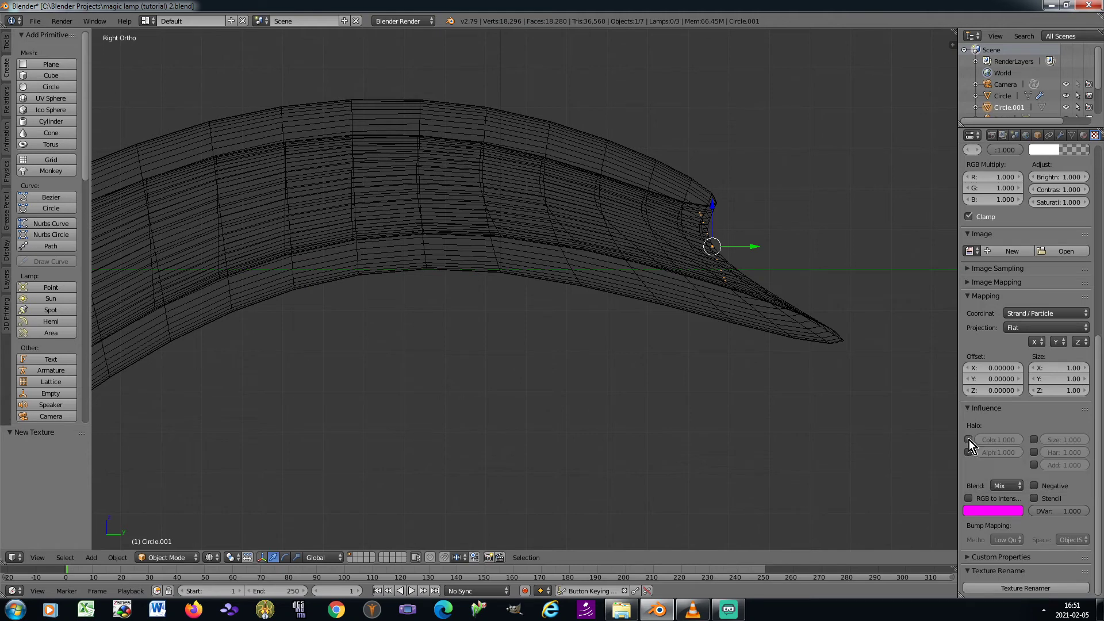
{"action": "left_click", "coordinate": [1033, 440]}
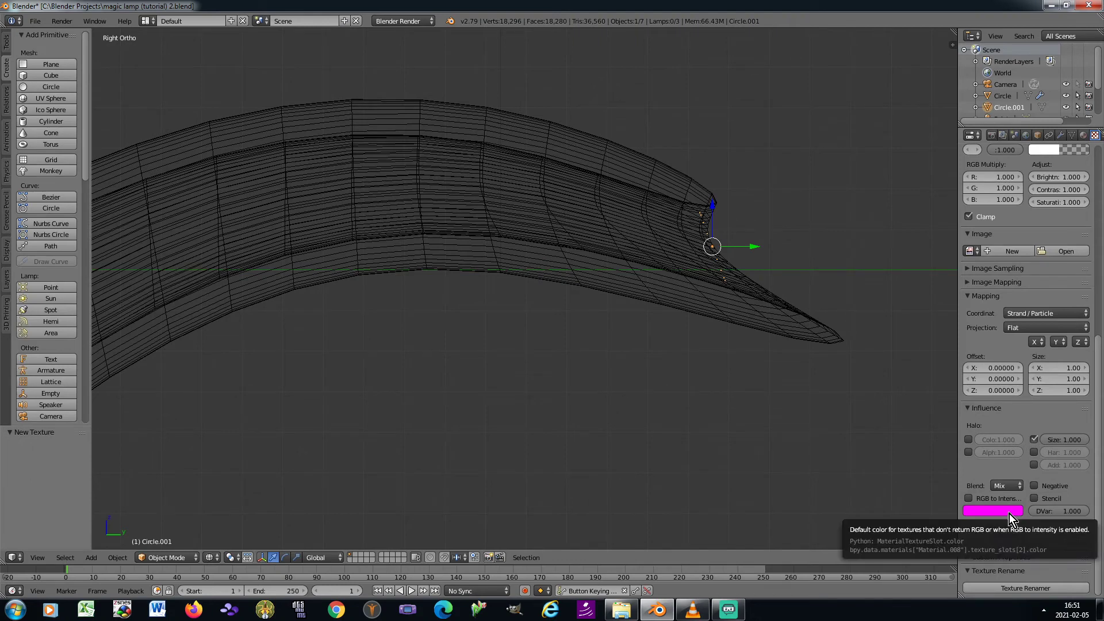
Add a Blend texture in the fourth slot of the halo material and name it "add over life"
{"action": "left_click_drag", "start_coordinate": [1101, 458], "coordinate": [1100, 269]}
{"action": "left_click", "coordinate": [1002, 223]}
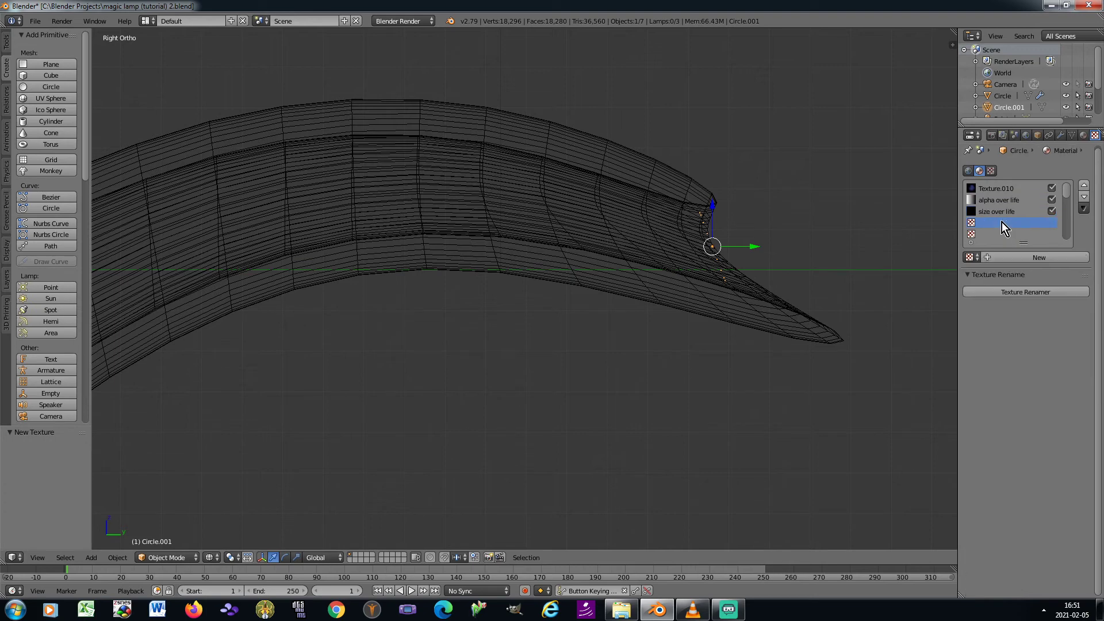
{"action": "left_click", "coordinate": [990, 258]}
{"action": "left_click", "coordinate": [1016, 269]}
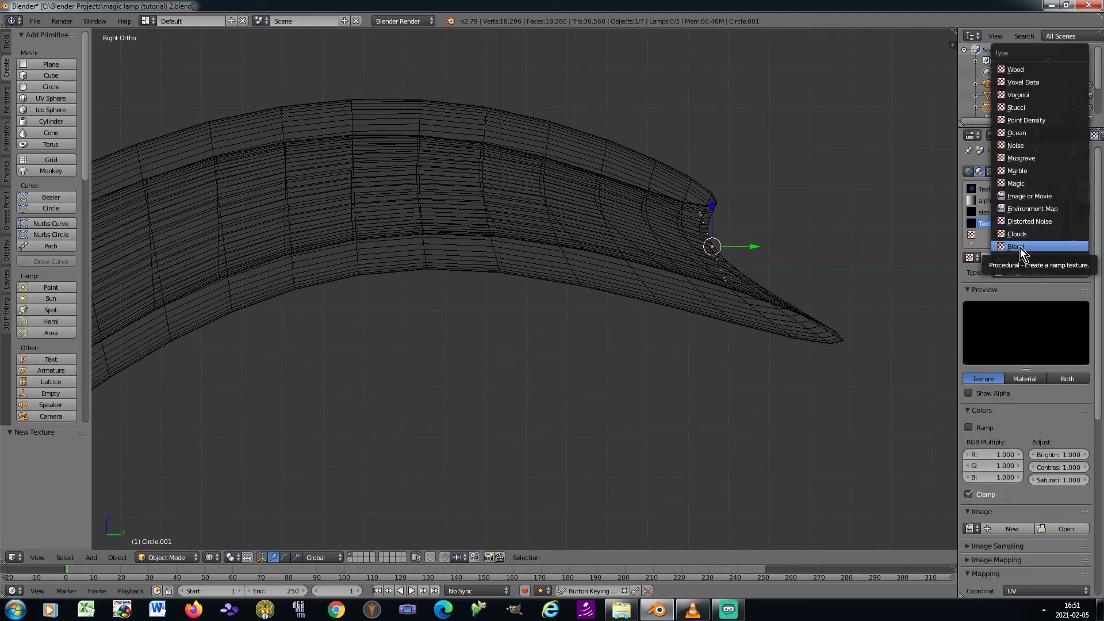
{"action": "left_click", "coordinate": [1018, 246]}
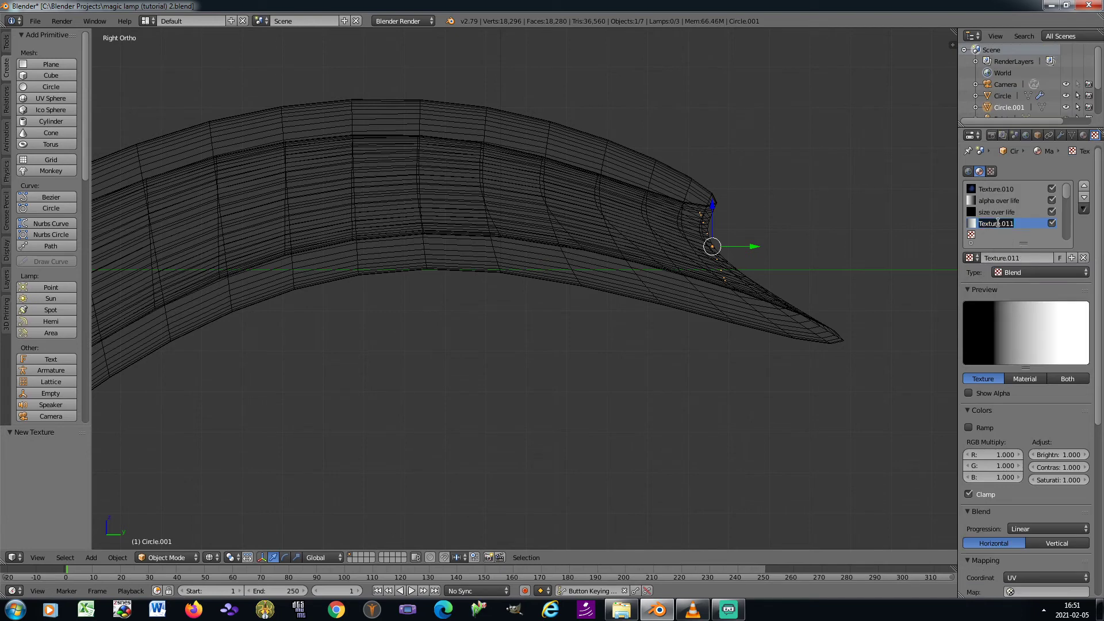
{"action": "type", "text": "add"}
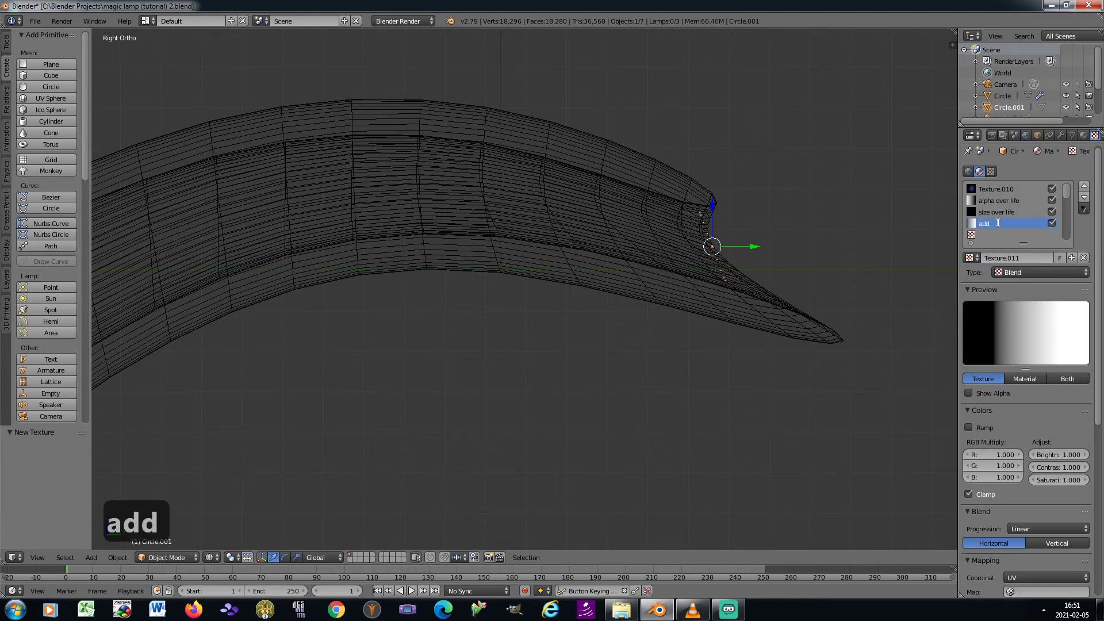
{"action": "type", "text": " over life"}
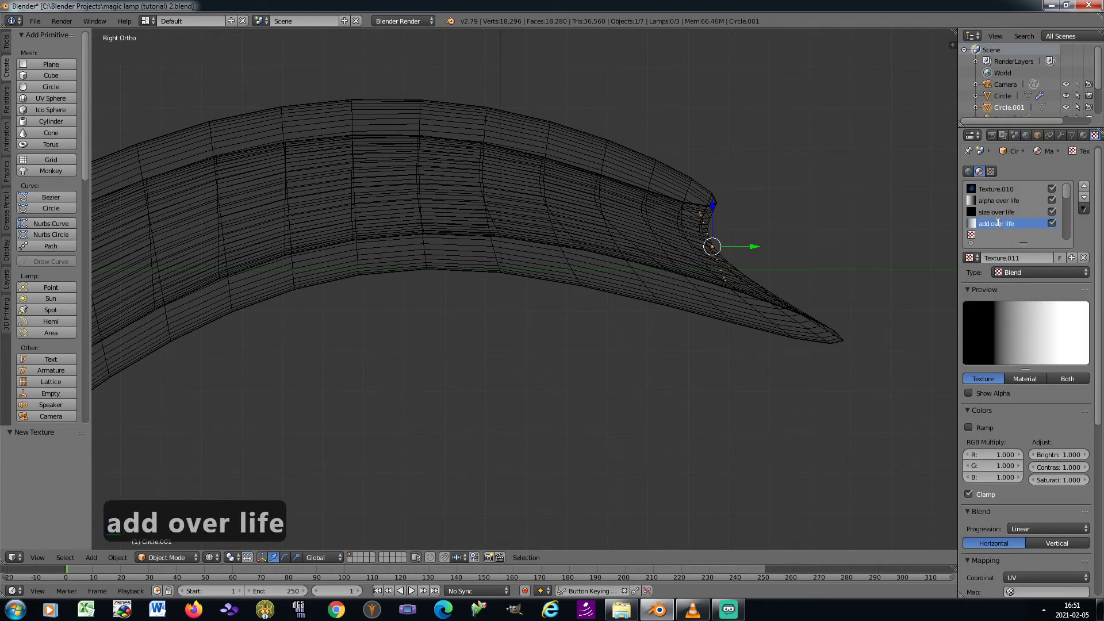
{"action": "key", "text": "Return"}
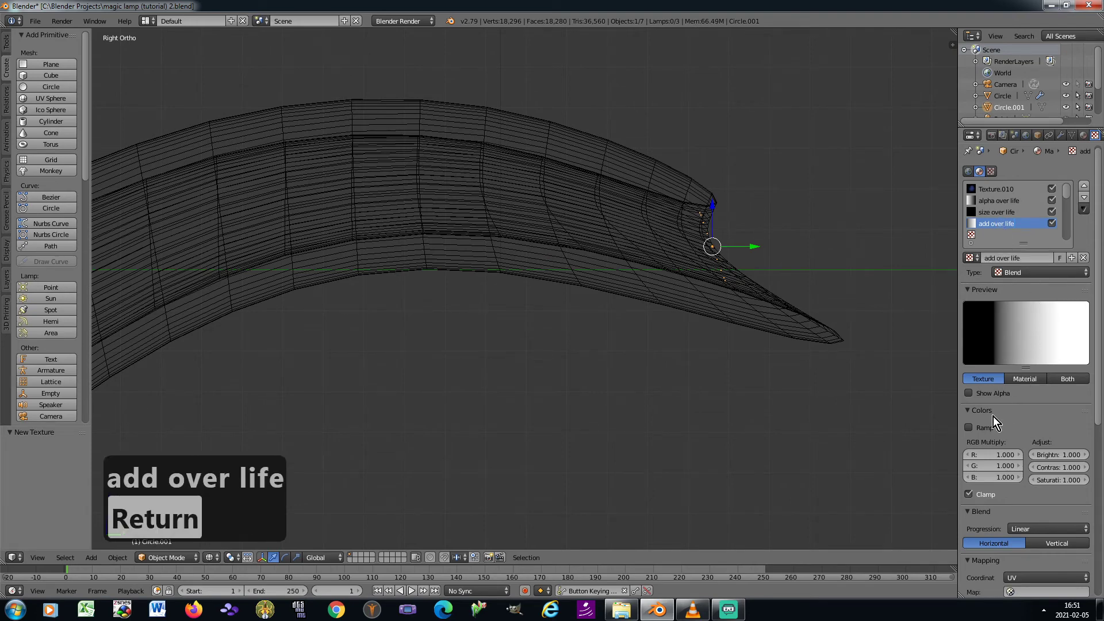
Enable and flip the add over life texture's colour ramp, entering 1.5 for the alpha of its white stop
{"action": "left_click", "coordinate": [969, 428]}
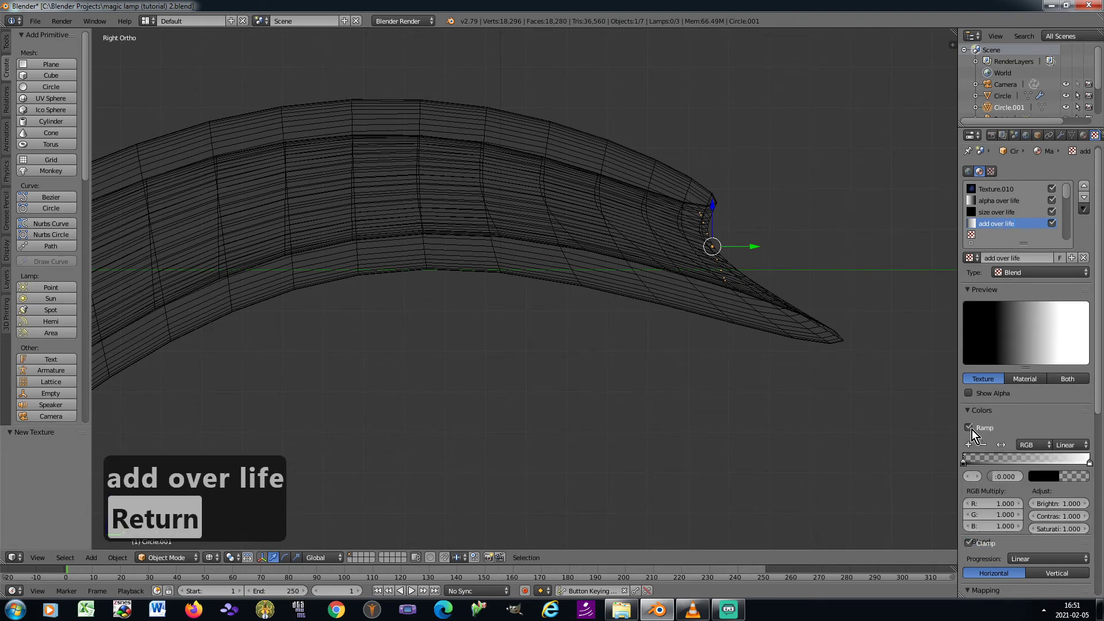
{"action": "left_click", "coordinate": [1000, 446]}
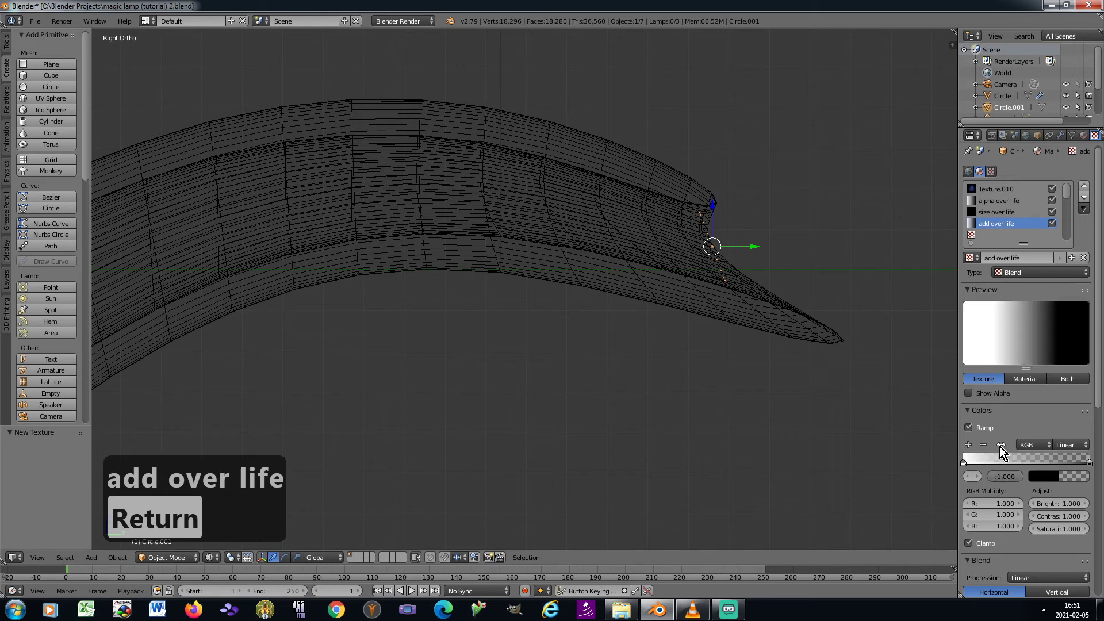
{"action": "left_click", "coordinate": [966, 478]}
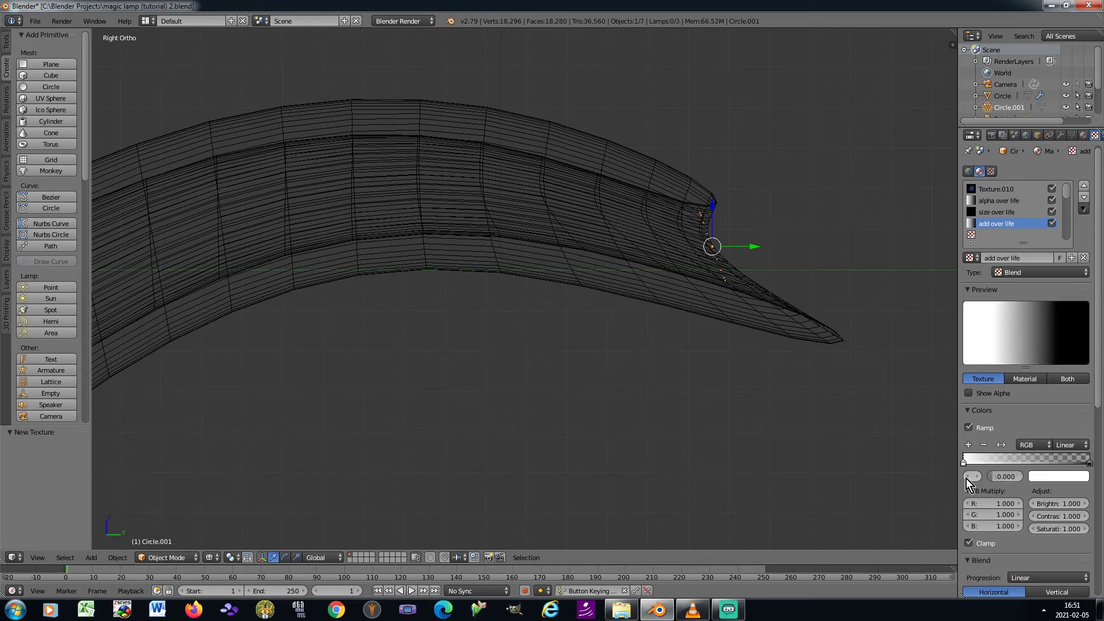
{"action": "left_click", "coordinate": [1040, 477]}
{"action": "left_click", "coordinate": [1023, 460]}
{"action": "type", "text": "1.5"}
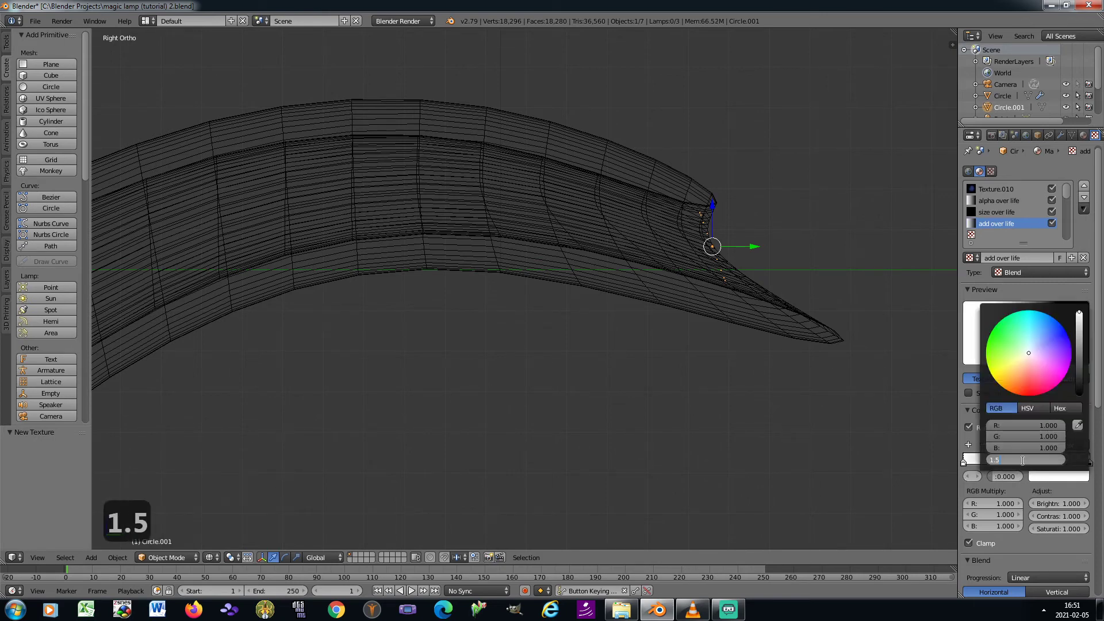
{"action": "key", "text": "Return"}
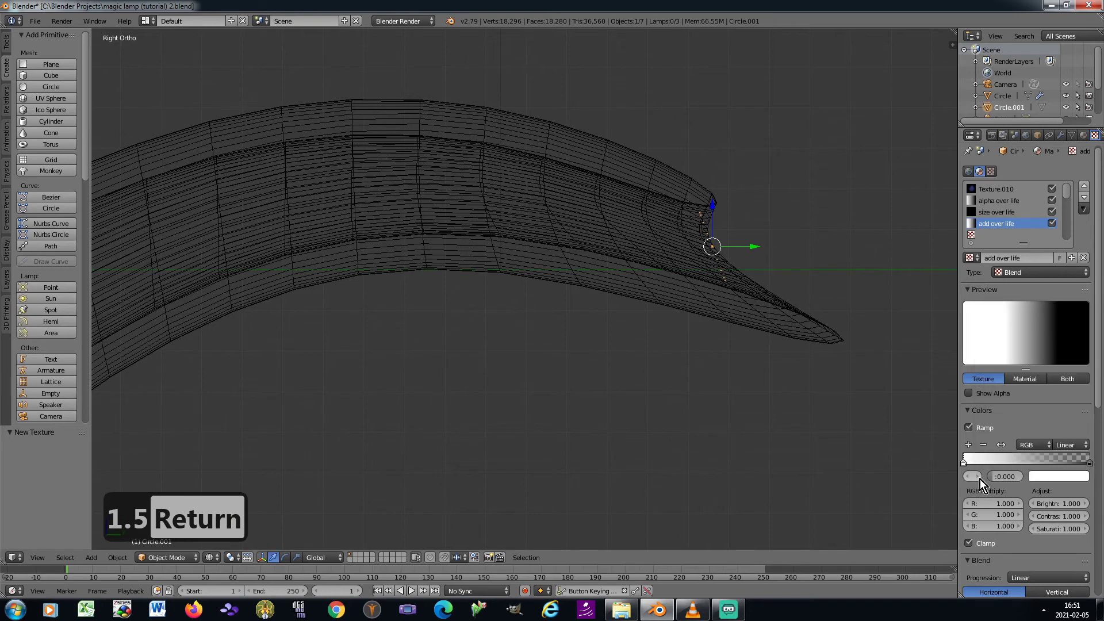
Set the alpha of the add over life ramp's black end stop to 0.5
{"action": "left_click", "coordinate": [979, 477]}
{"action": "left_click", "coordinate": [1061, 480]}
{"action": "left_click", "coordinate": [1027, 460]}
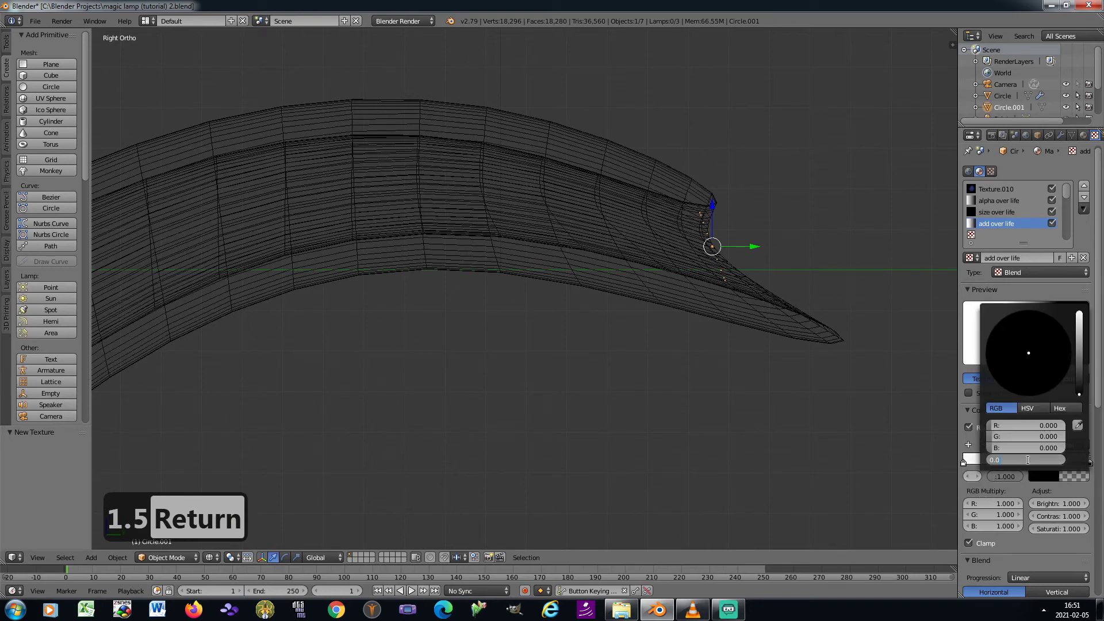
{"action": "type", "text": "0.5"}
{"action": "key", "text": "Return"}
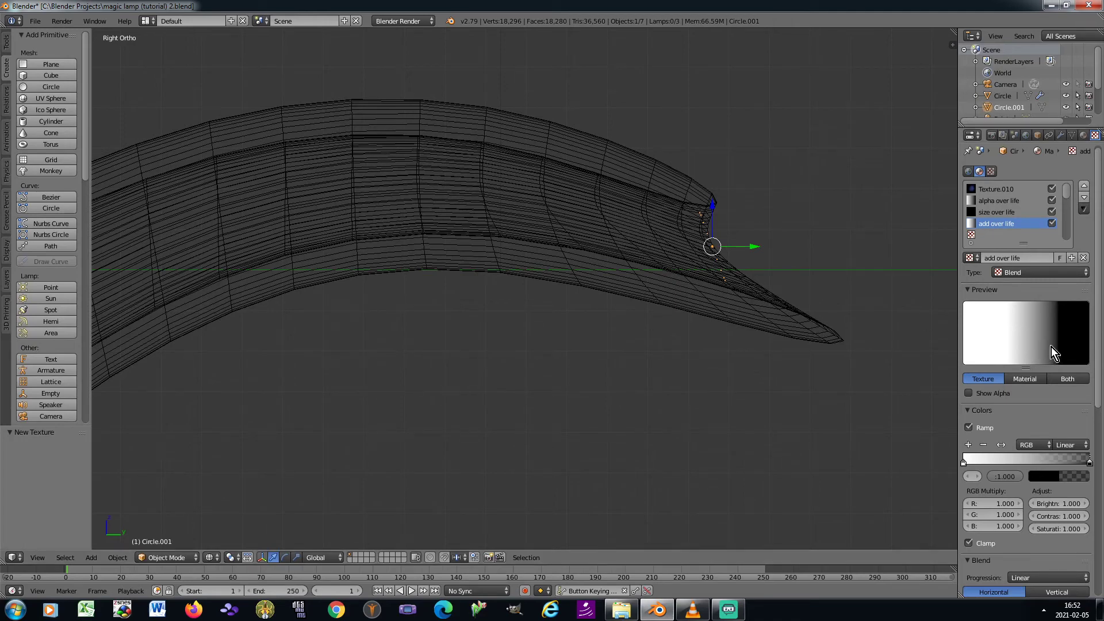
Set the add over life texture's mapping coordinates to Strand / Particle and switch its halo influence from Color to Add
{"action": "scroll", "coordinate": [1047, 347], "scroll_direction": "down", "scroll_amount": 8}
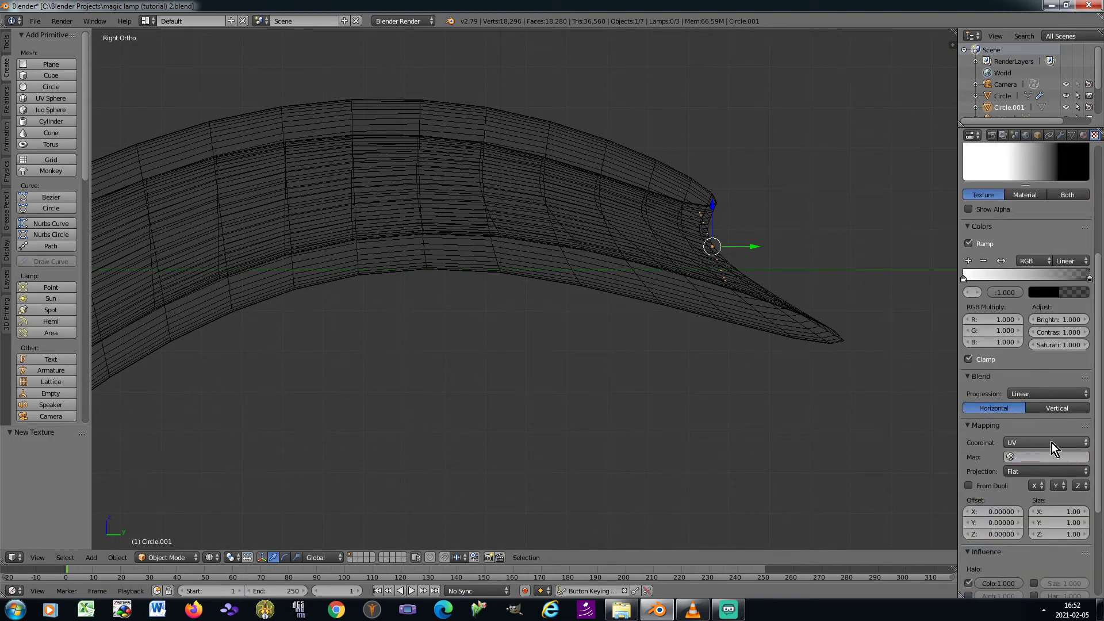
{"action": "left_click", "coordinate": [1051, 443]}
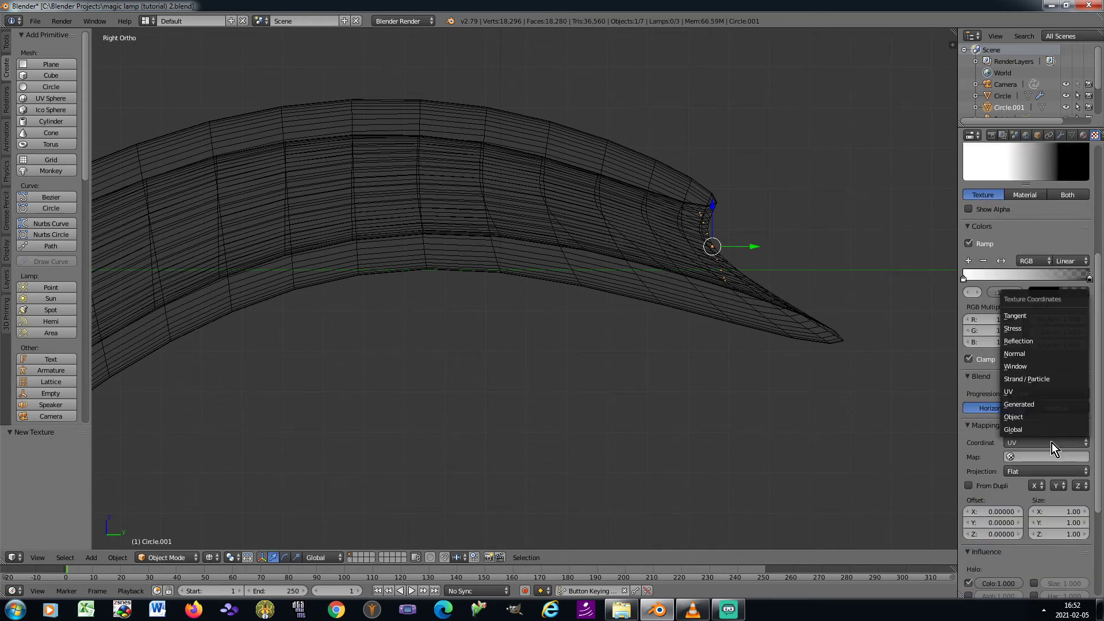
{"action": "left_click", "coordinate": [1037, 380]}
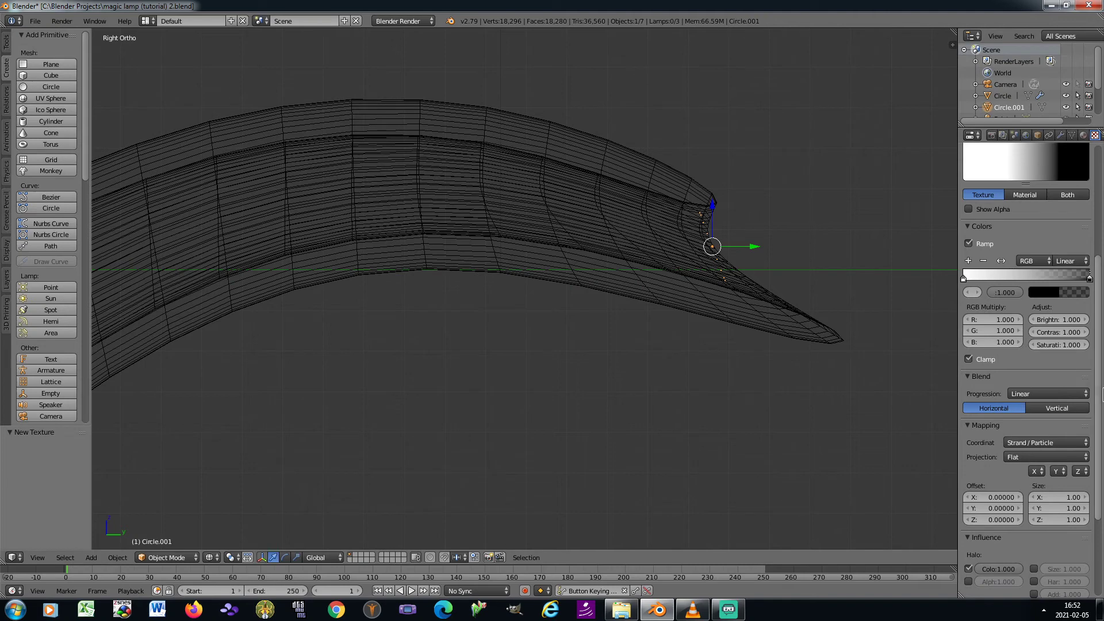
{"action": "scroll", "coordinate": [999, 492], "scroll_direction": "down", "scroll_amount": 5}
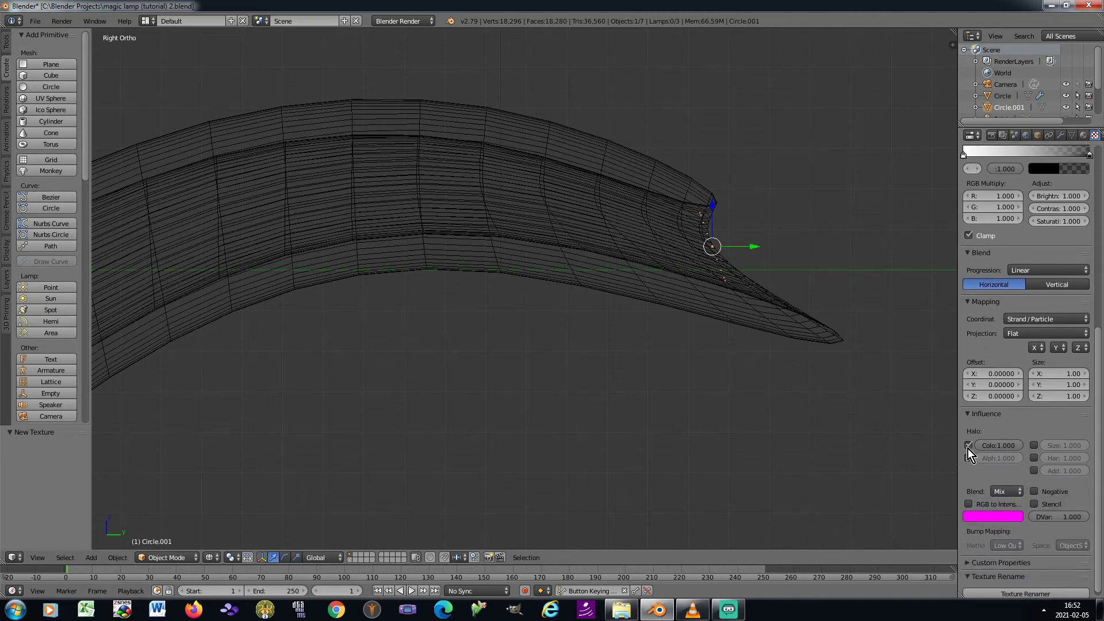
{"action": "left_click", "coordinate": [968, 447]}
{"action": "left_click", "coordinate": [1034, 471]}
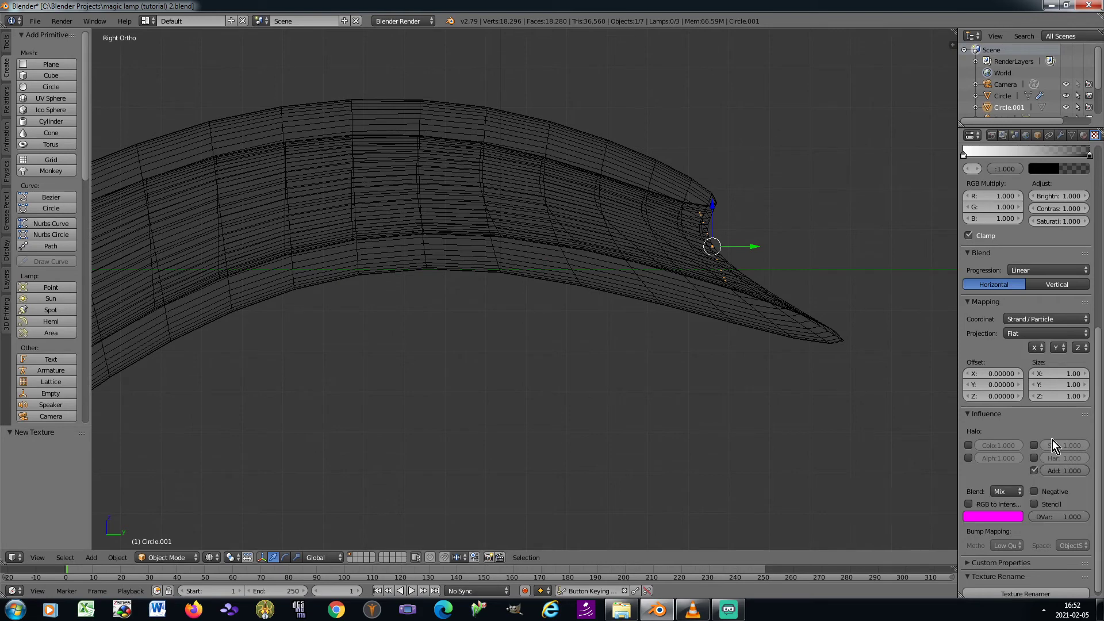
Add three more material slots to the smoke emitter circle
{"action": "left_click_drag", "start_coordinate": [1102, 423], "coordinate": [1100, 235]}
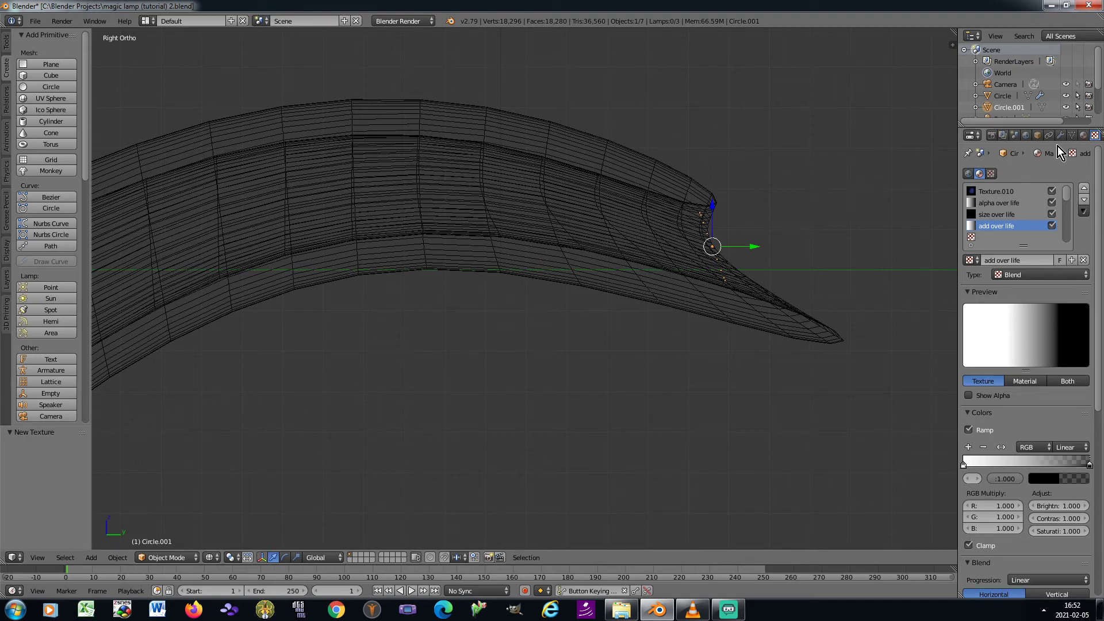
{"action": "left_click", "coordinate": [1083, 136]}
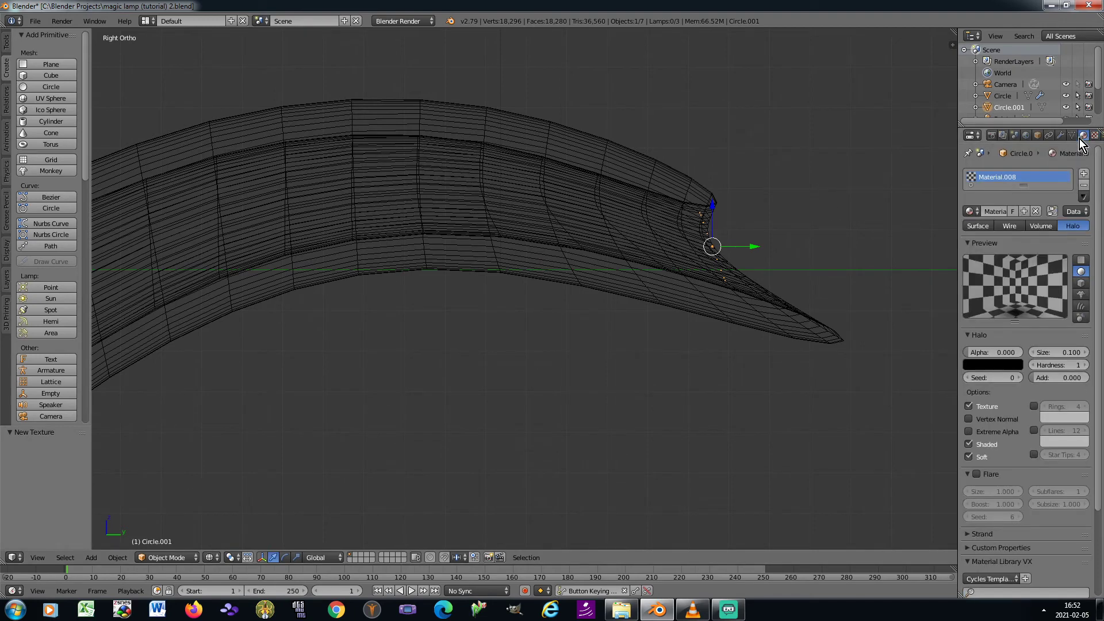
{"action": "left_click", "coordinate": [1085, 176]}
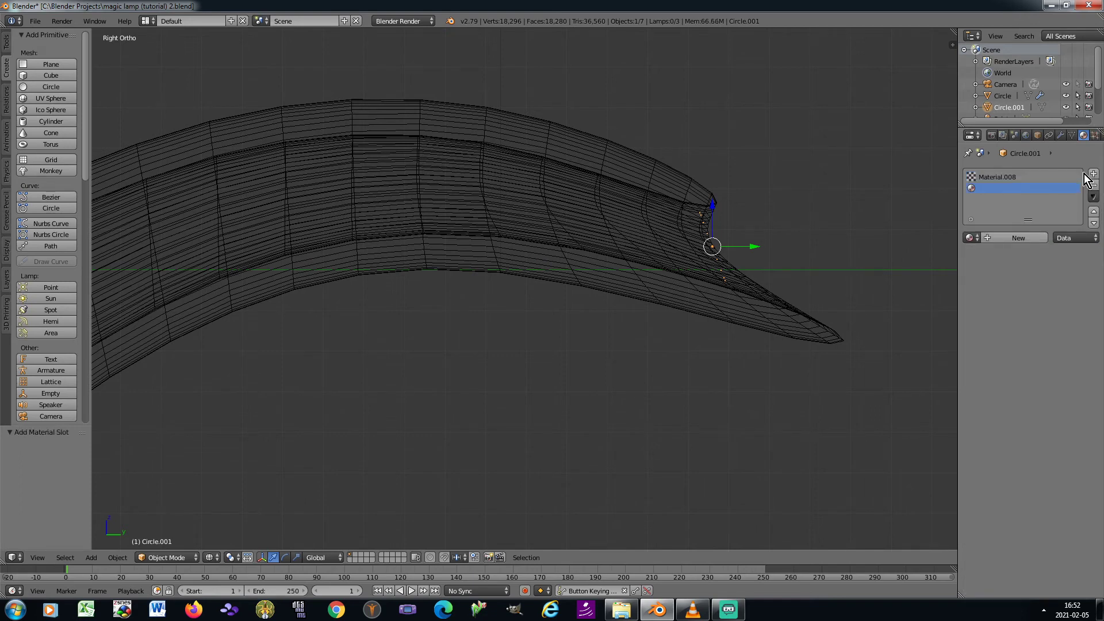
{"action": "left_click", "coordinate": [1093, 175]}
{"action": "left_click", "coordinate": [1093, 176]}
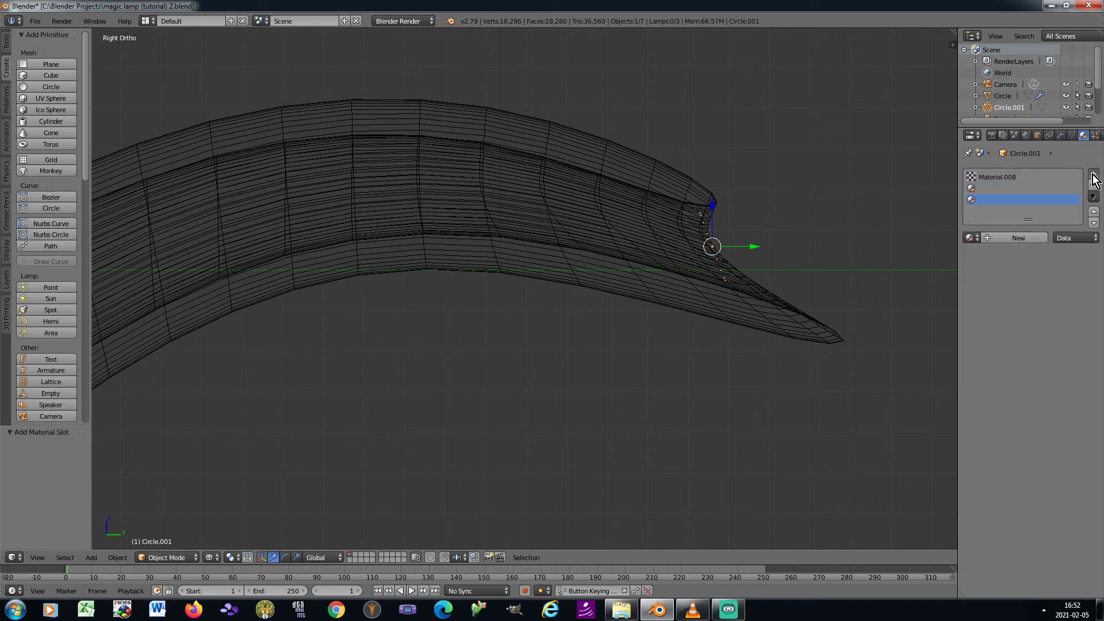
Create a new material in each of the emitter circle's three empty slots
{"action": "left_click", "coordinate": [992, 188]}
{"action": "left_click", "coordinate": [990, 237]}
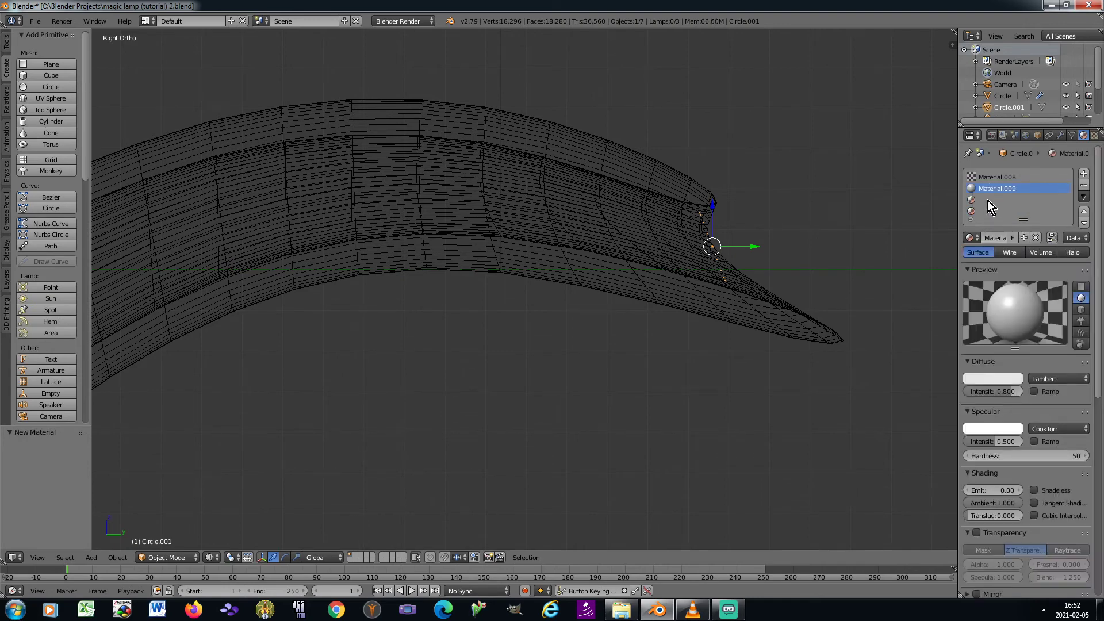
{"action": "left_click", "coordinate": [988, 200]}
{"action": "left_click", "coordinate": [991, 238]}
{"action": "left_click", "coordinate": [988, 213]}
{"action": "left_click", "coordinate": [988, 236]}
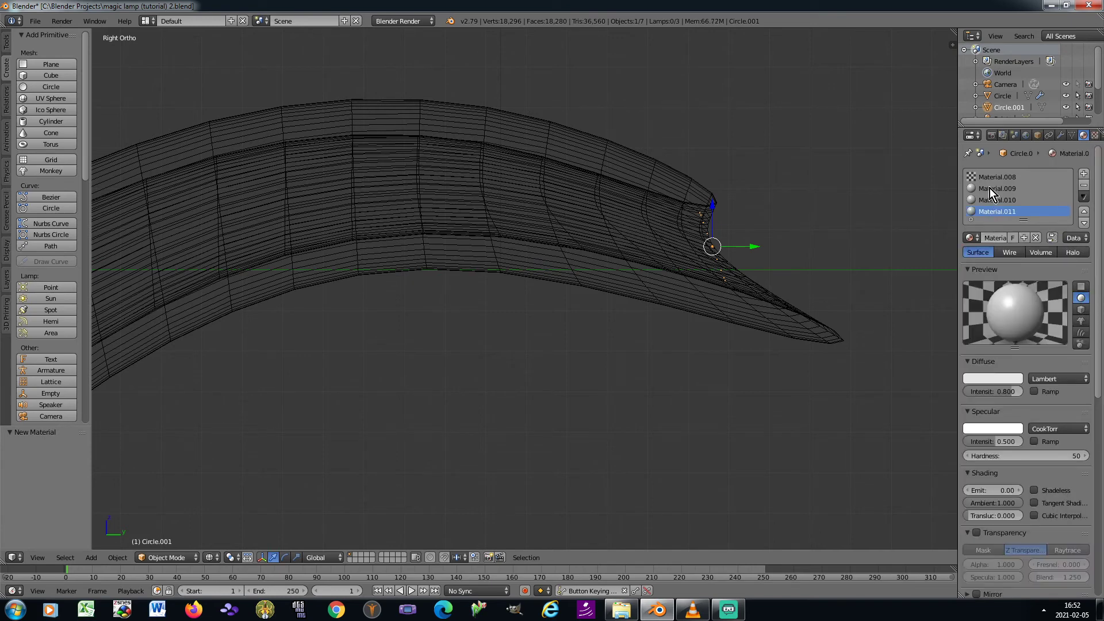
Make Material.009 a Halo material with alpha 0 and a black colour
{"action": "left_click", "coordinate": [1072, 253]}
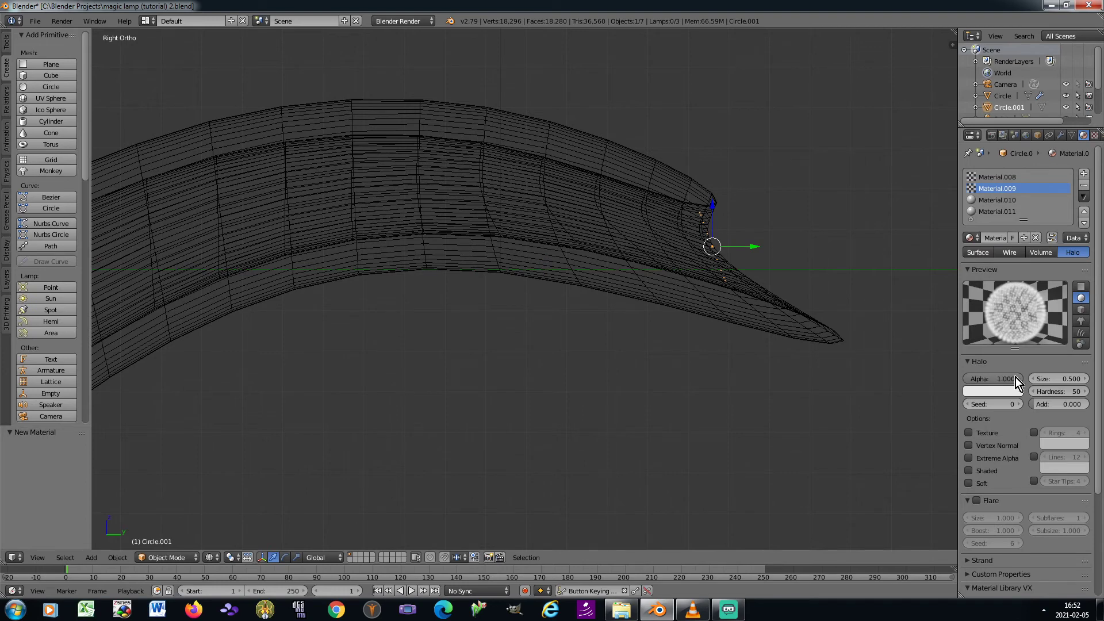
{"action": "left_click_drag", "start_coordinate": [1016, 378], "coordinate": [964, 378]}
{"action": "left_click", "coordinate": [975, 391]}
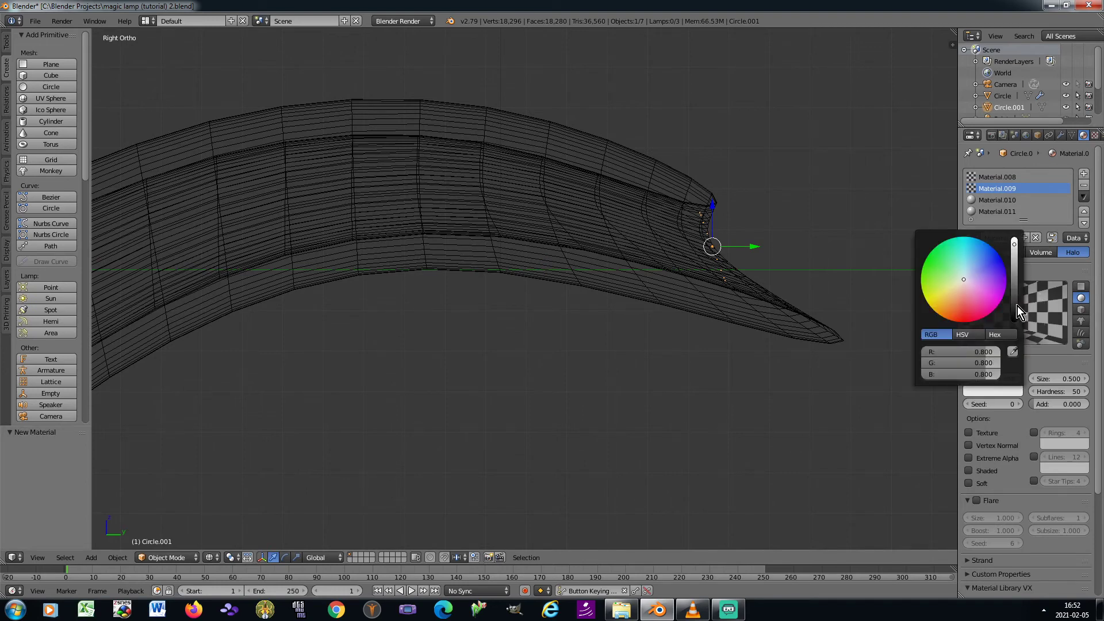
{"action": "left_click", "coordinate": [1013, 319]}
Set Material.009's halo size to 0.08 and hardness to 0, and enable the Texture, Shaded and Soft options
{"action": "left_click", "coordinate": [1058, 379]}
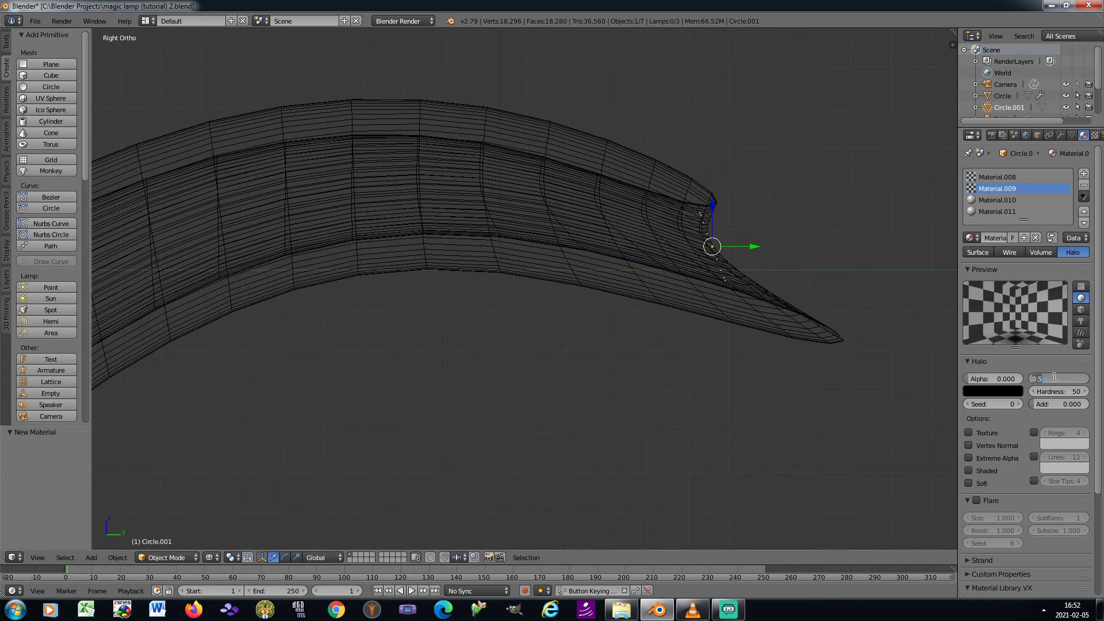
{"action": "type", "text": "0.08"}
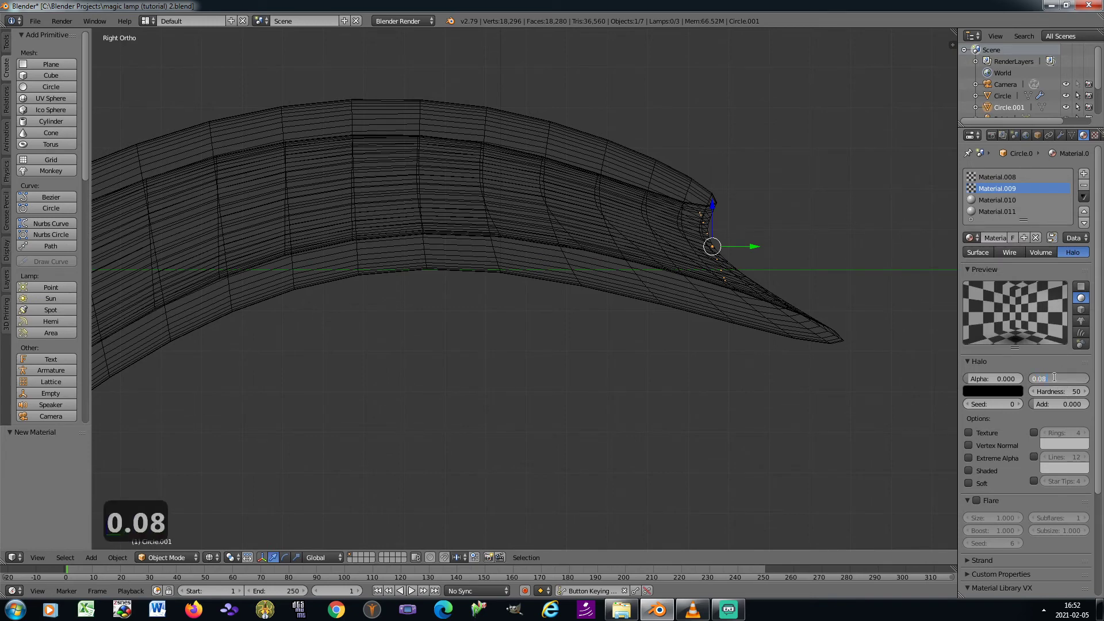
{"action": "key", "text": "Tab"}
{"action": "type", "text": "0"}
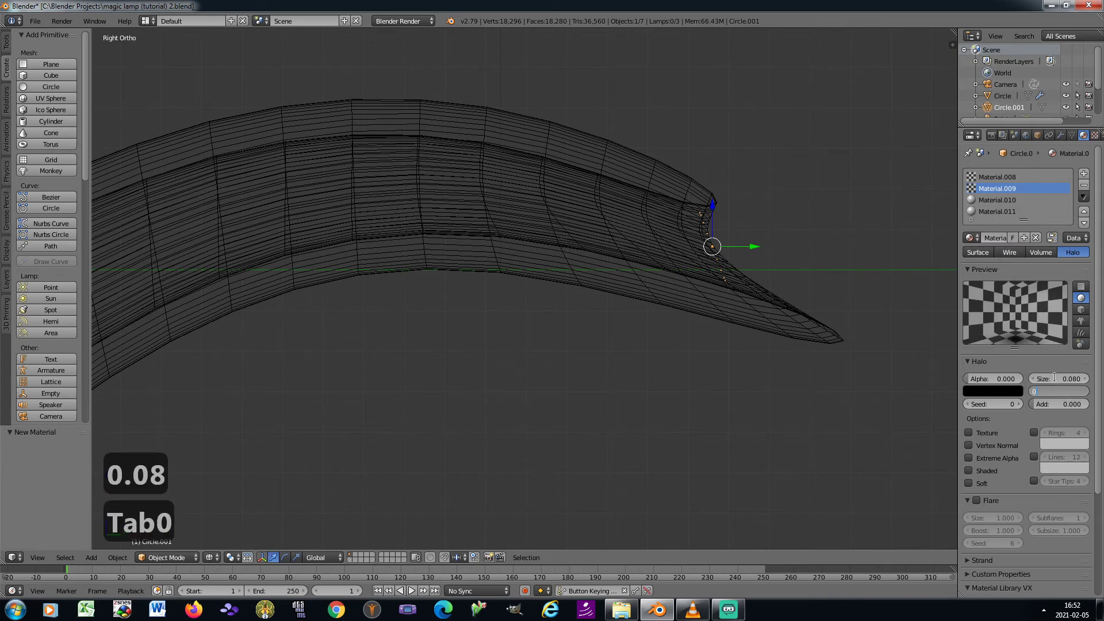
{"action": "key", "text": "Tab"}
{"action": "key", "text": "Return"}
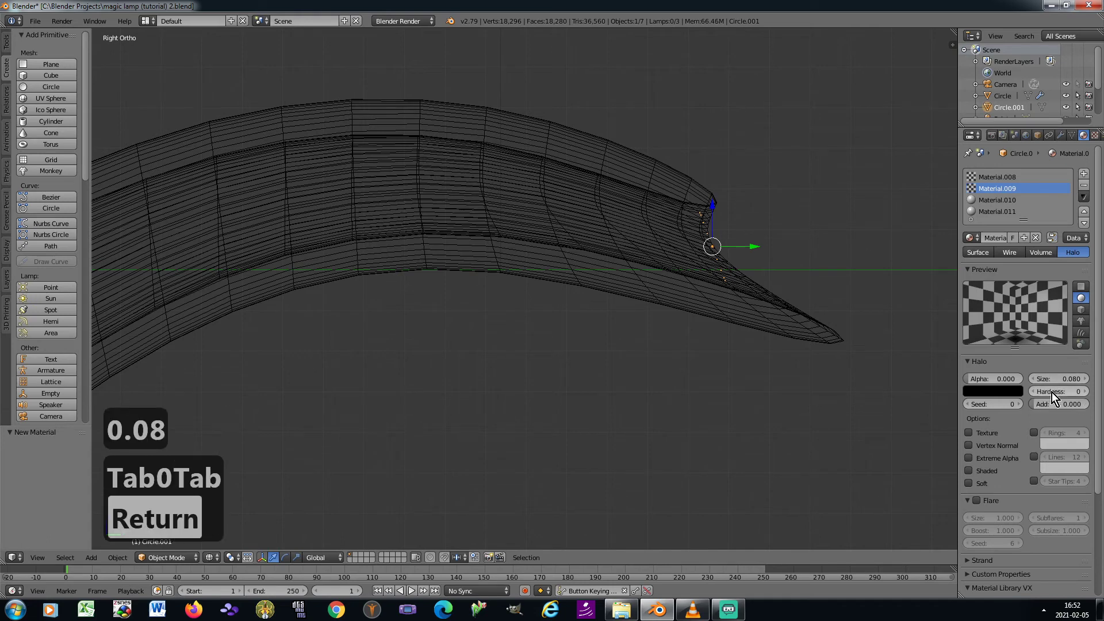
{"action": "left_click", "coordinate": [969, 471]}
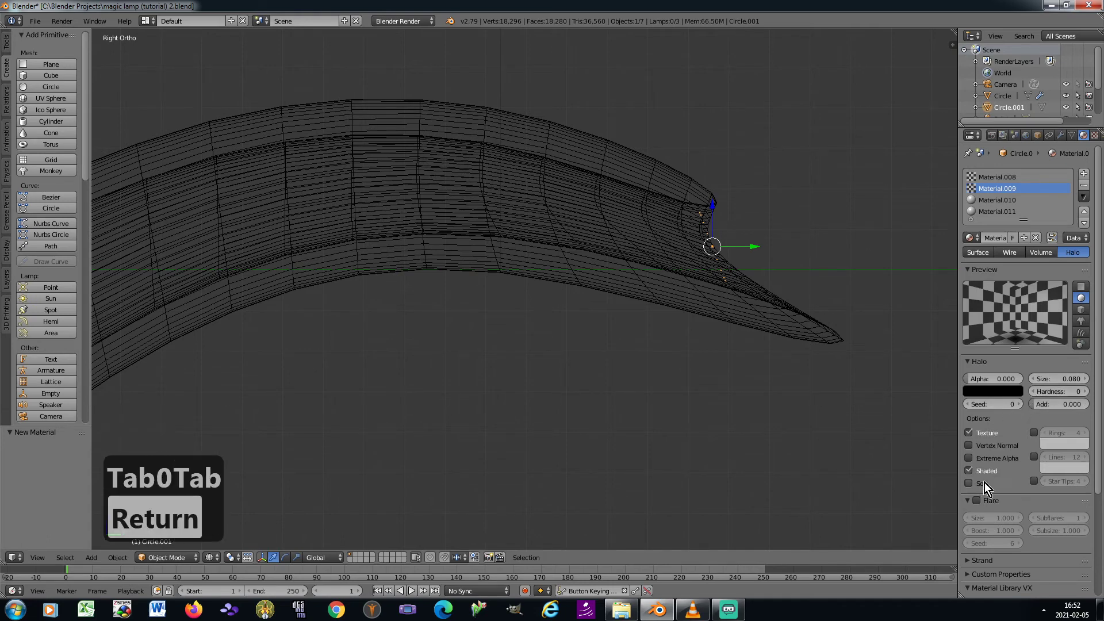
{"action": "left_click", "coordinate": [982, 485]}
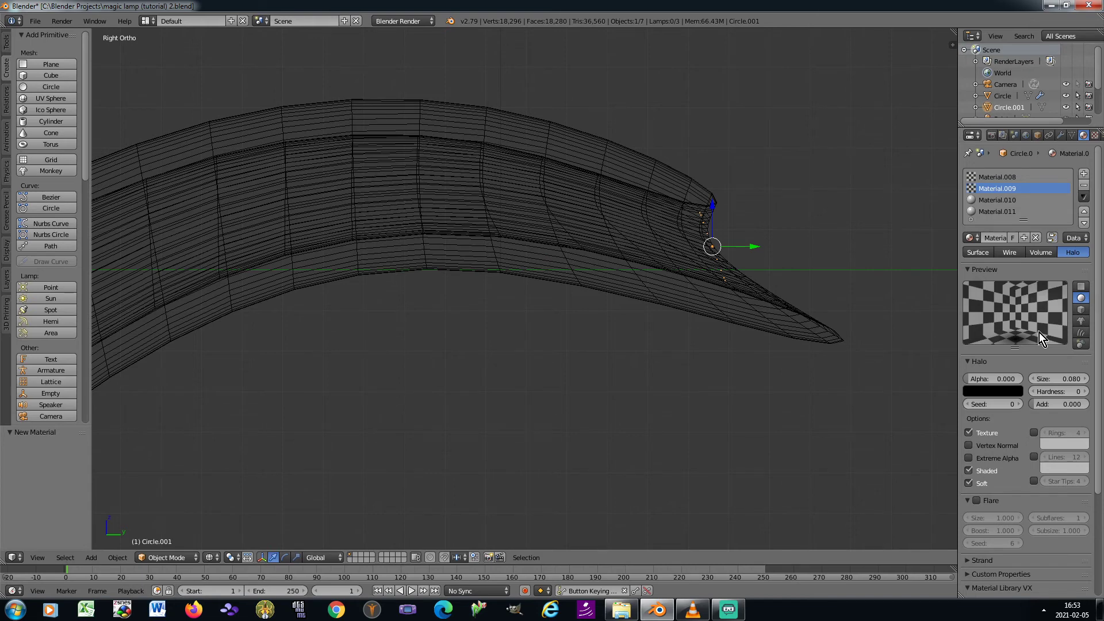
Add a new image texture to Material.009 and load magic smoke particle.png from the Blender textures folder
{"action": "left_click", "coordinate": [1095, 135]}
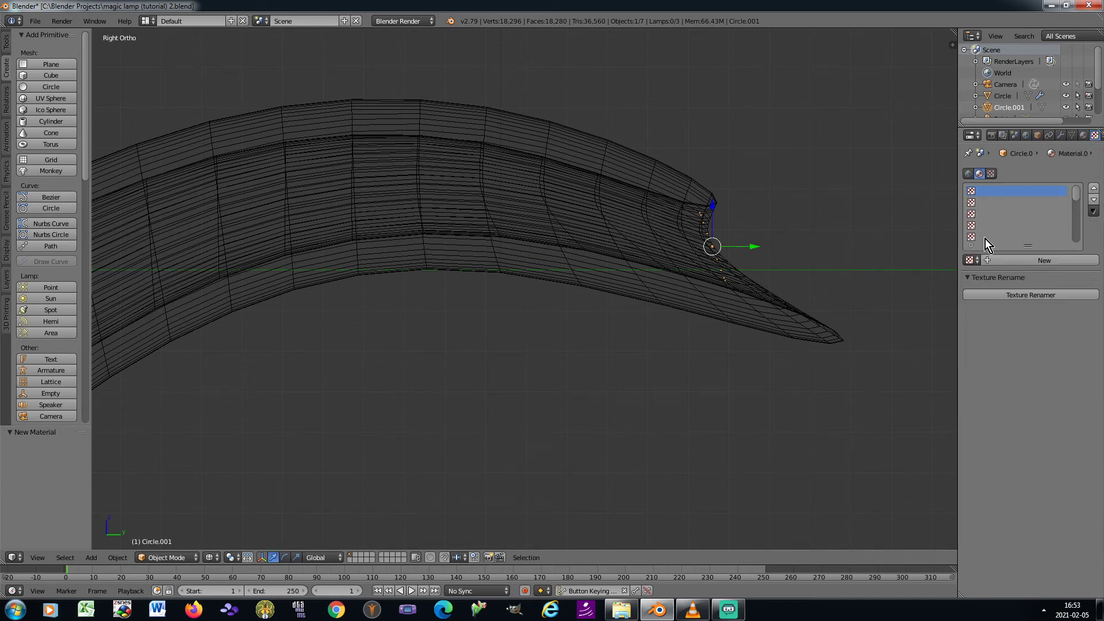
{"action": "left_click", "coordinate": [988, 260]}
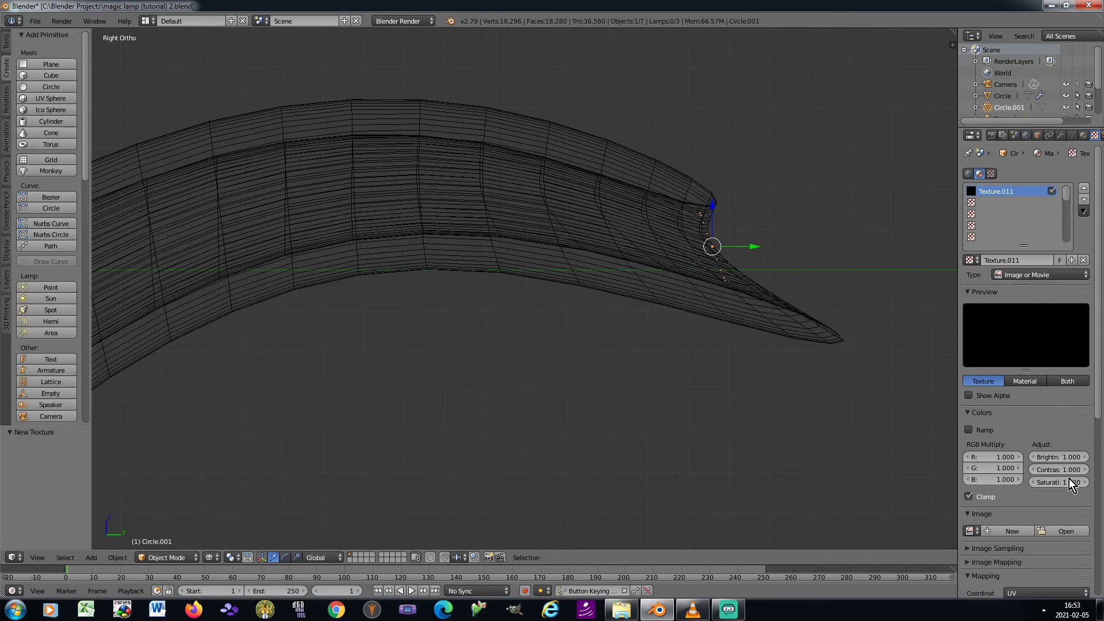
{"action": "left_click", "coordinate": [1071, 532]}
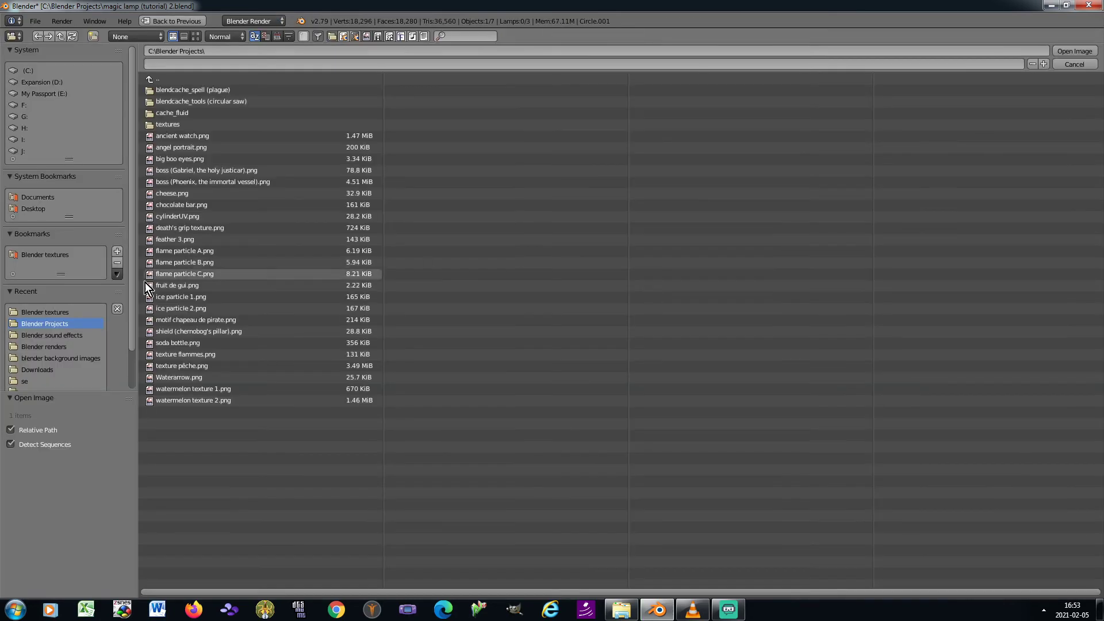
{"action": "left_click", "coordinate": [61, 313]}
{"action": "left_click", "coordinate": [196, 36]}
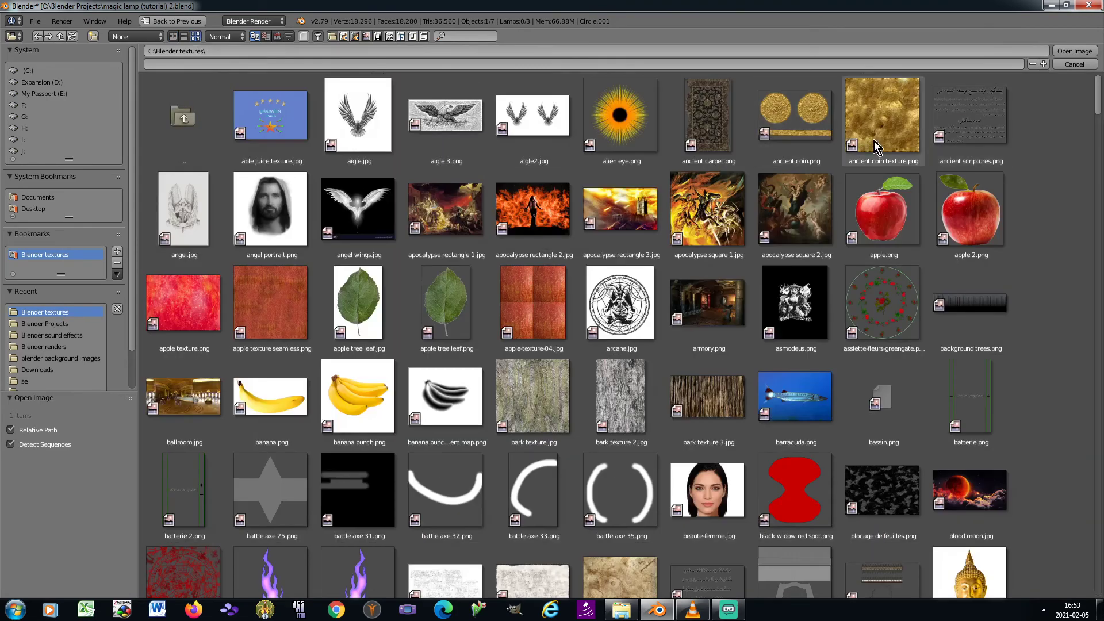
{"action": "left_click_drag", "start_coordinate": [1100, 106], "coordinate": [1101, 290]}
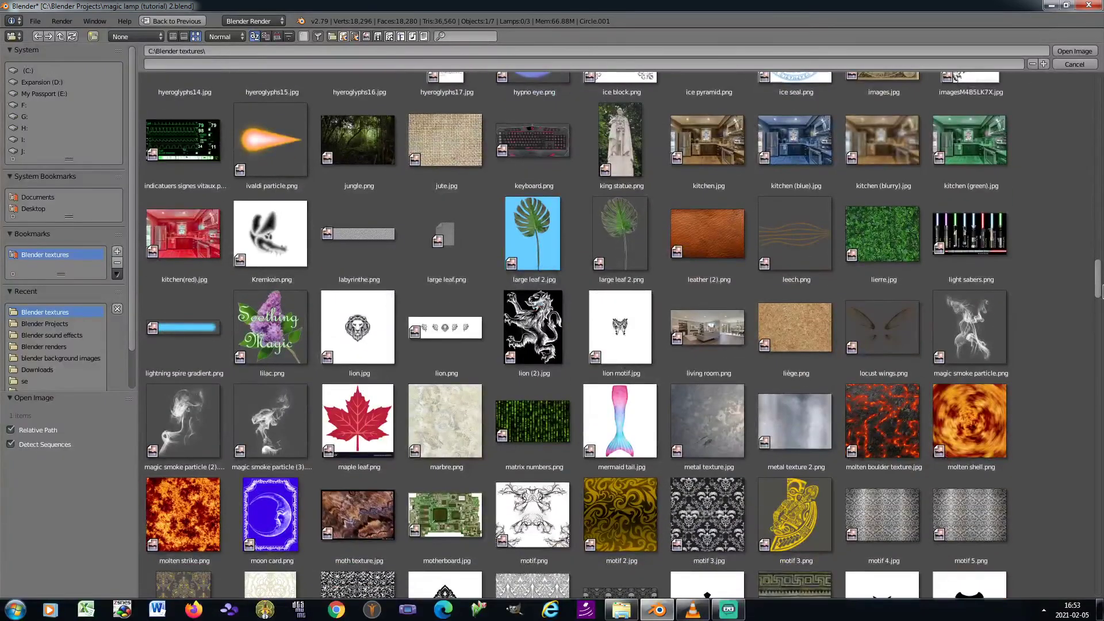
{"action": "double_click", "coordinate": [965, 325]}
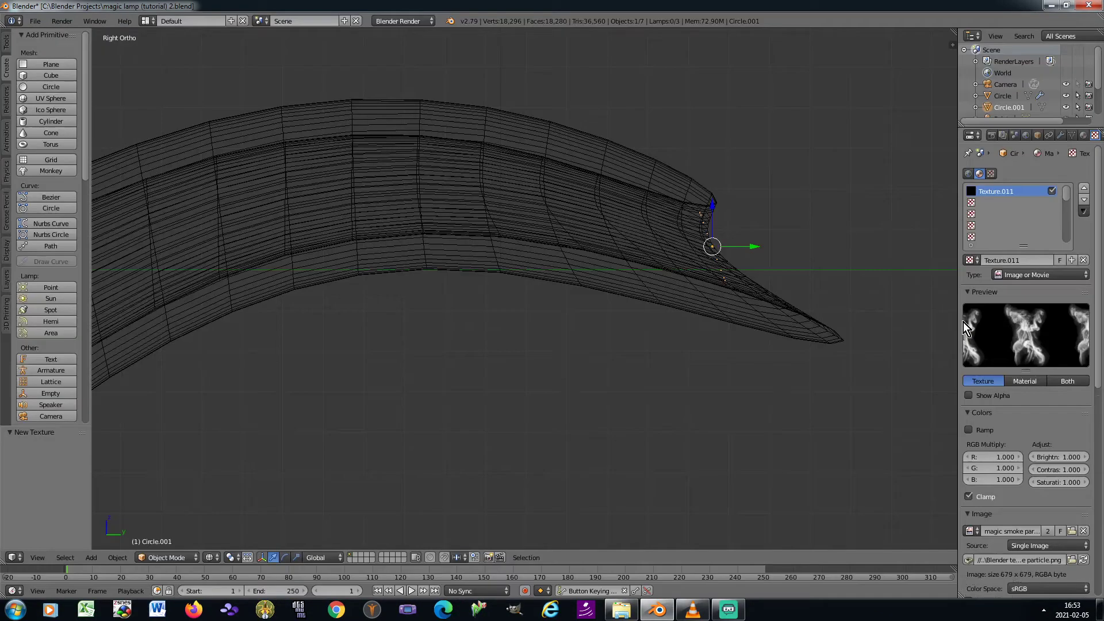
Enable the smoke texture's colour ramp and set its end stop's colour to R 0.16 and G 0.41
{"action": "left_click", "coordinate": [968, 431]}
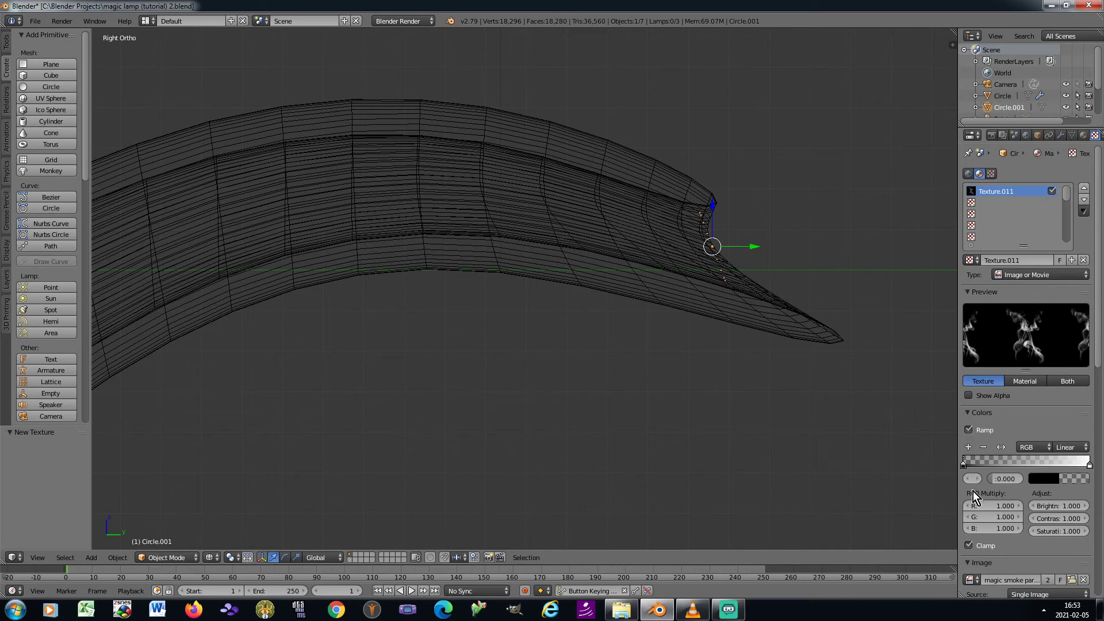
{"action": "left_click", "coordinate": [981, 479]}
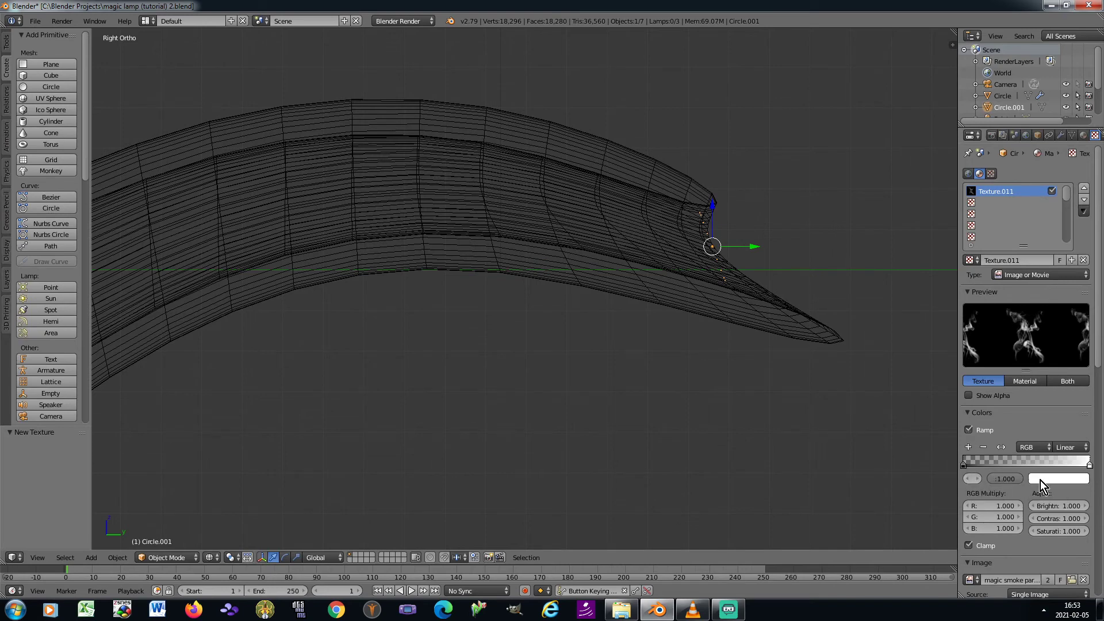
{"action": "left_click", "coordinate": [1042, 481]}
{"action": "left_click", "coordinate": [1029, 427]}
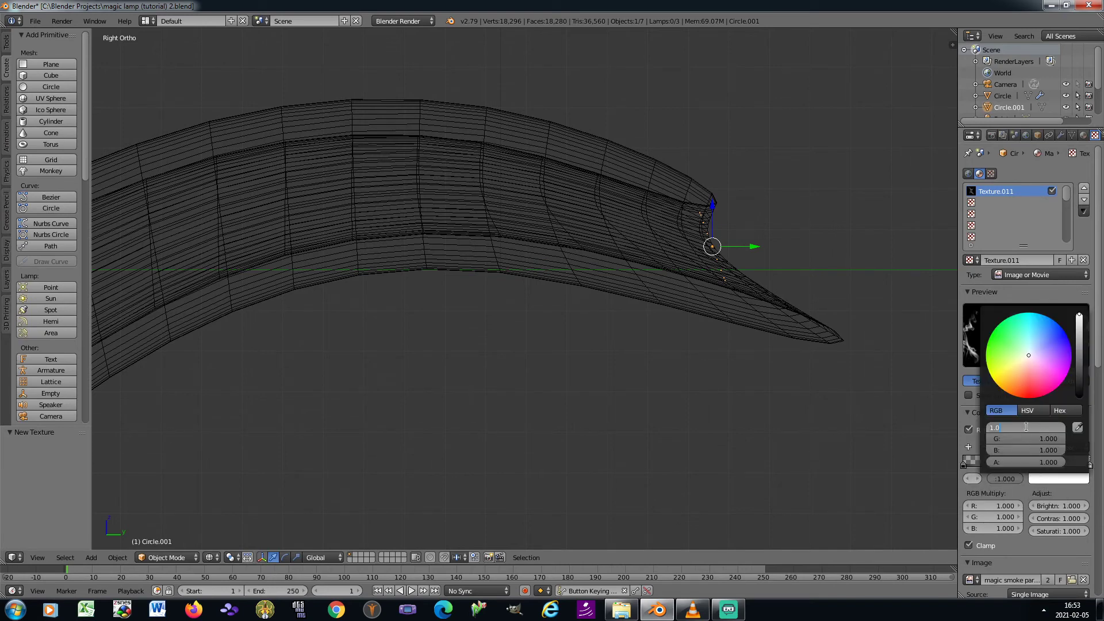
{"action": "type", "text": "0.16"}
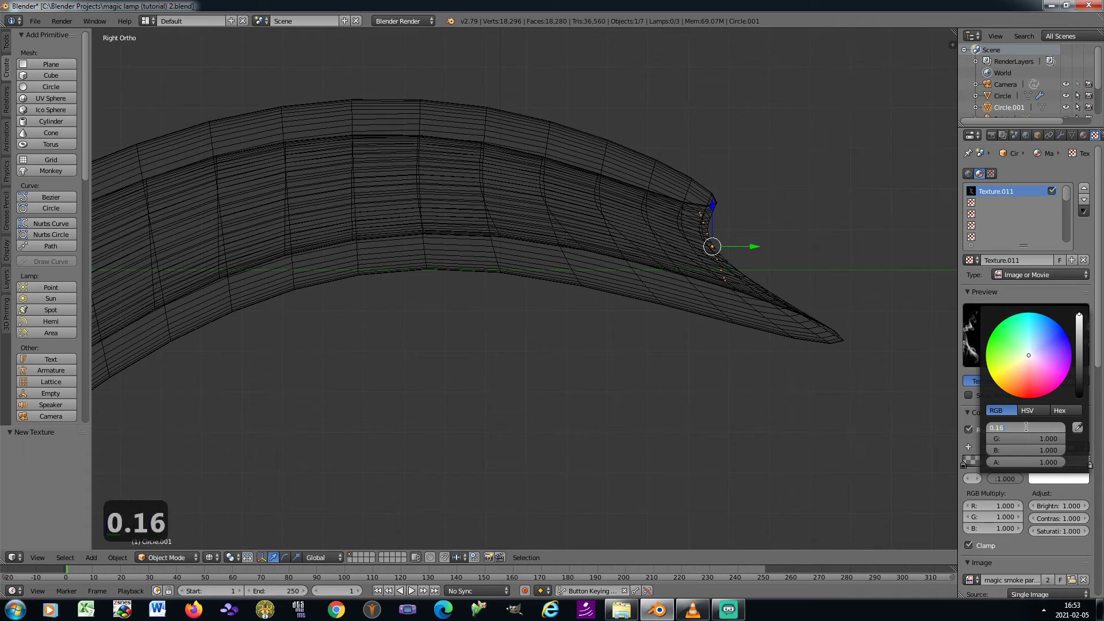
{"action": "key", "text": "Tab"}
{"action": "type", "text": "41"}
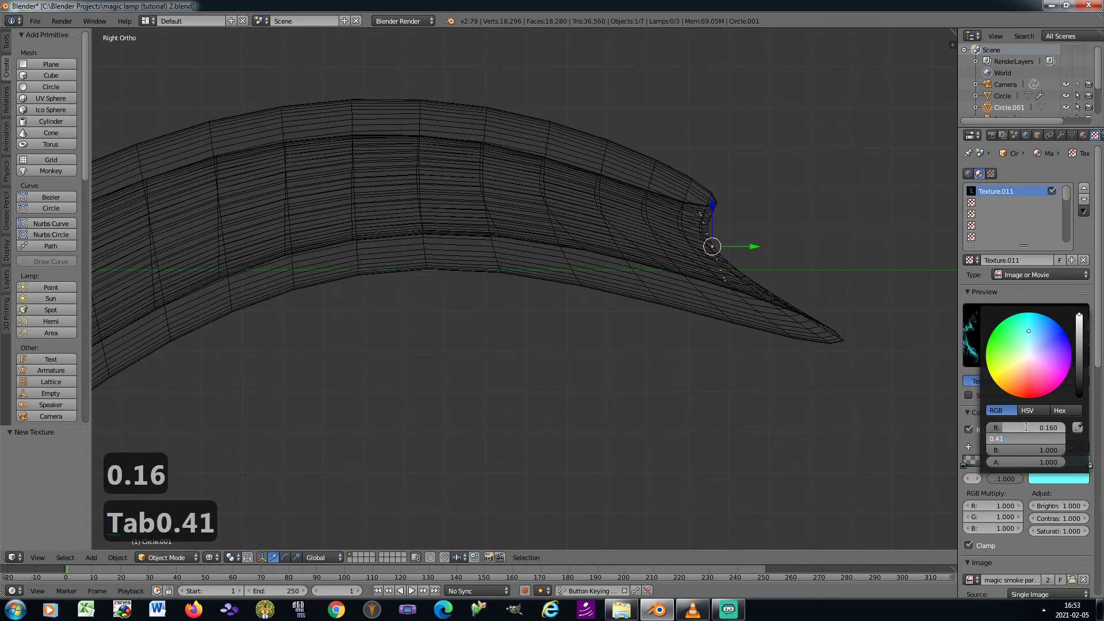
{"action": "key", "text": "Return"}
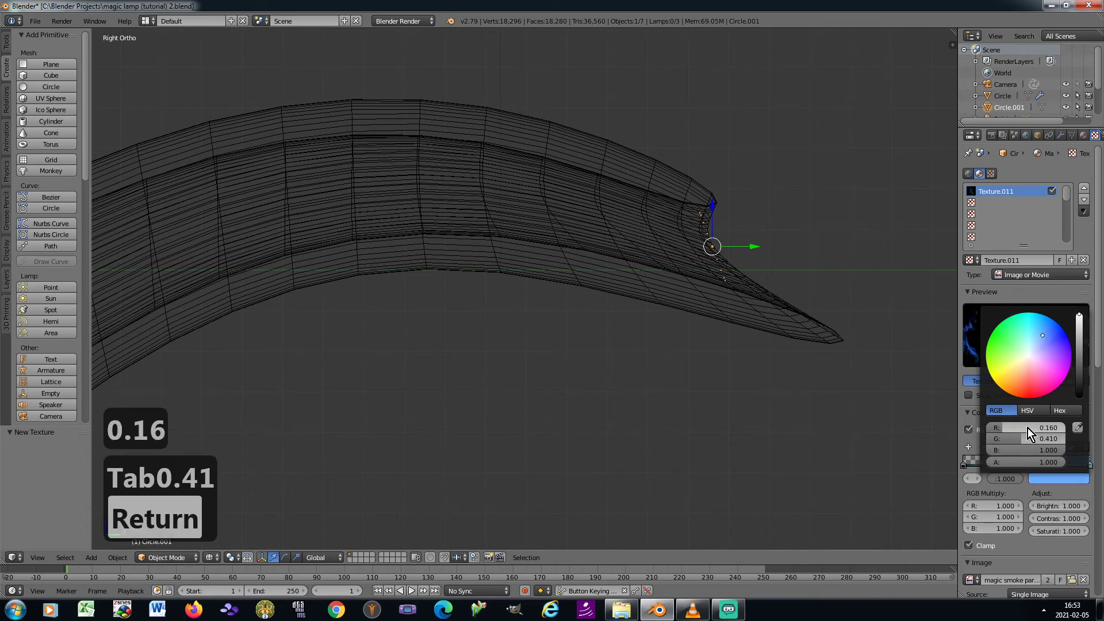
Set the smoke image texture's mapping coordinates to Generated and its influence blend type to Overlay
{"action": "scroll", "coordinate": [1050, 536], "scroll_direction": "down", "scroll_amount": 8}
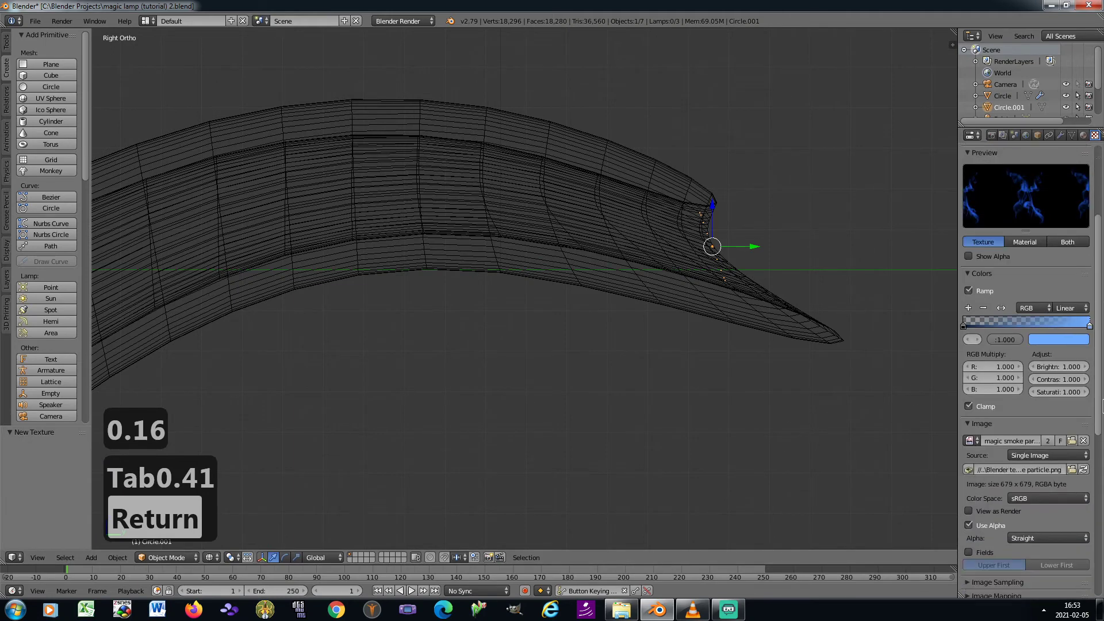
{"action": "left_click", "coordinate": [1038, 508]}
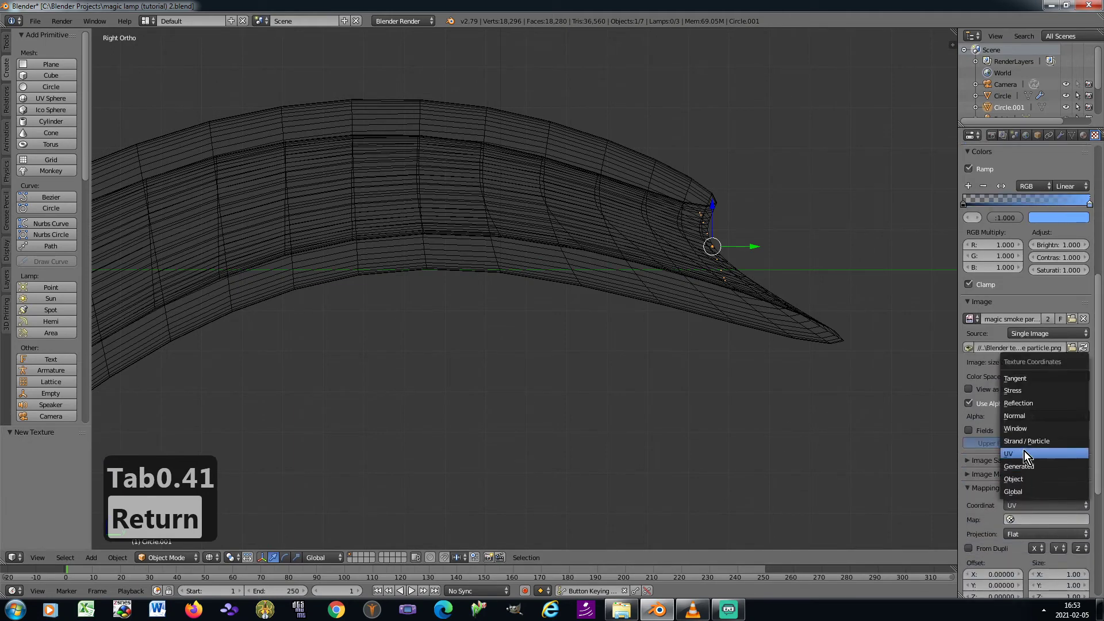
{"action": "left_click", "coordinate": [1024, 464]}
{"action": "scroll", "coordinate": [1026, 457], "scroll_direction": "down", "scroll_amount": 5}
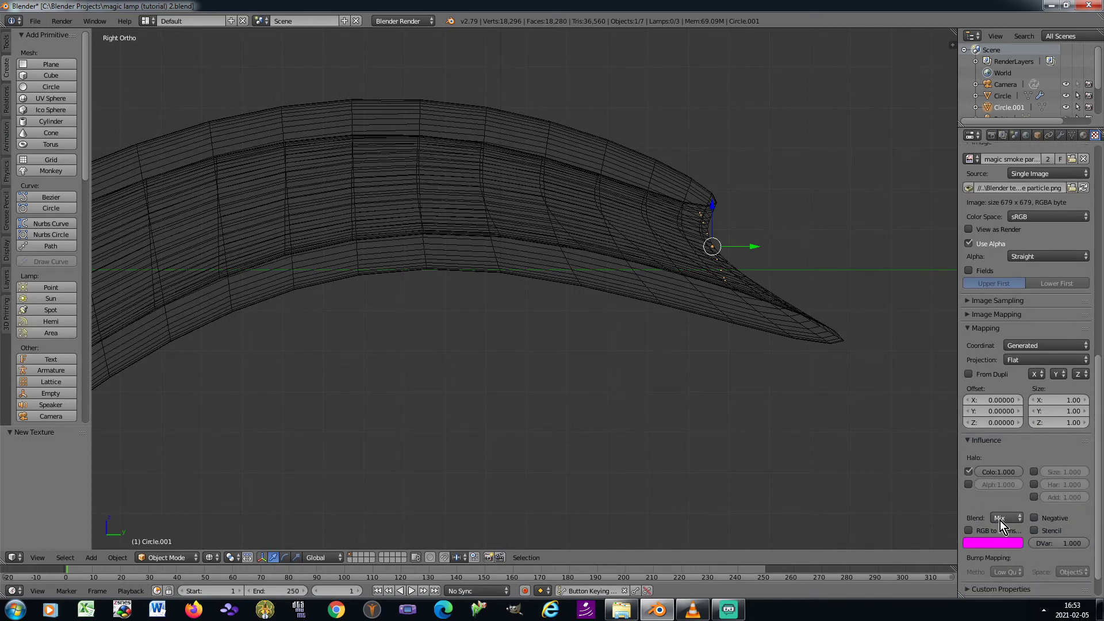
{"action": "left_click", "coordinate": [1004, 518]}
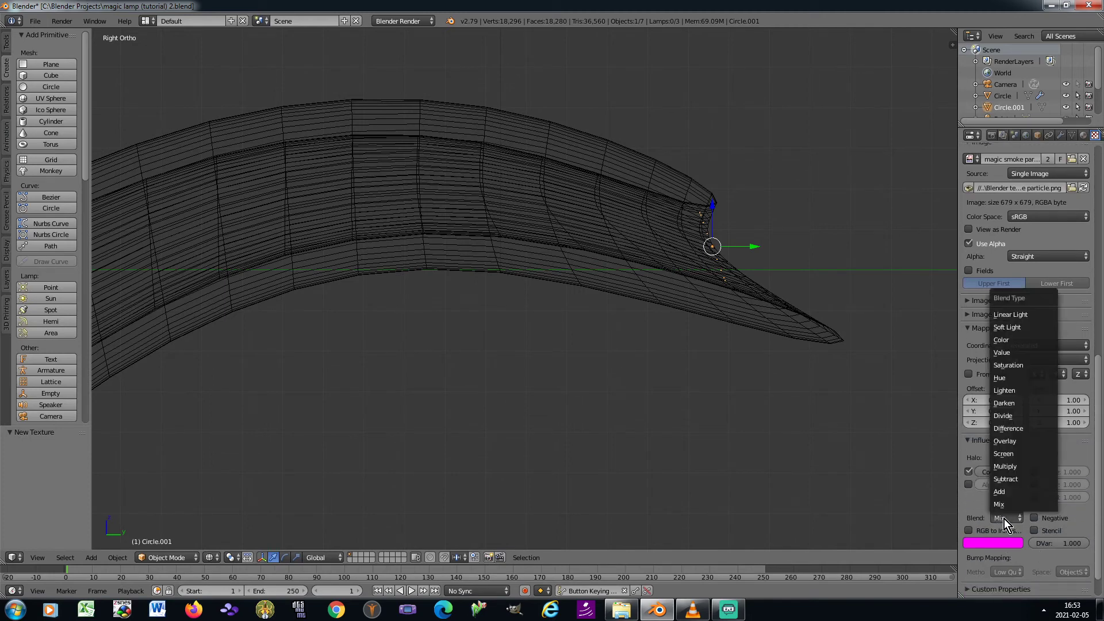
{"action": "left_click", "coordinate": [1013, 444]}
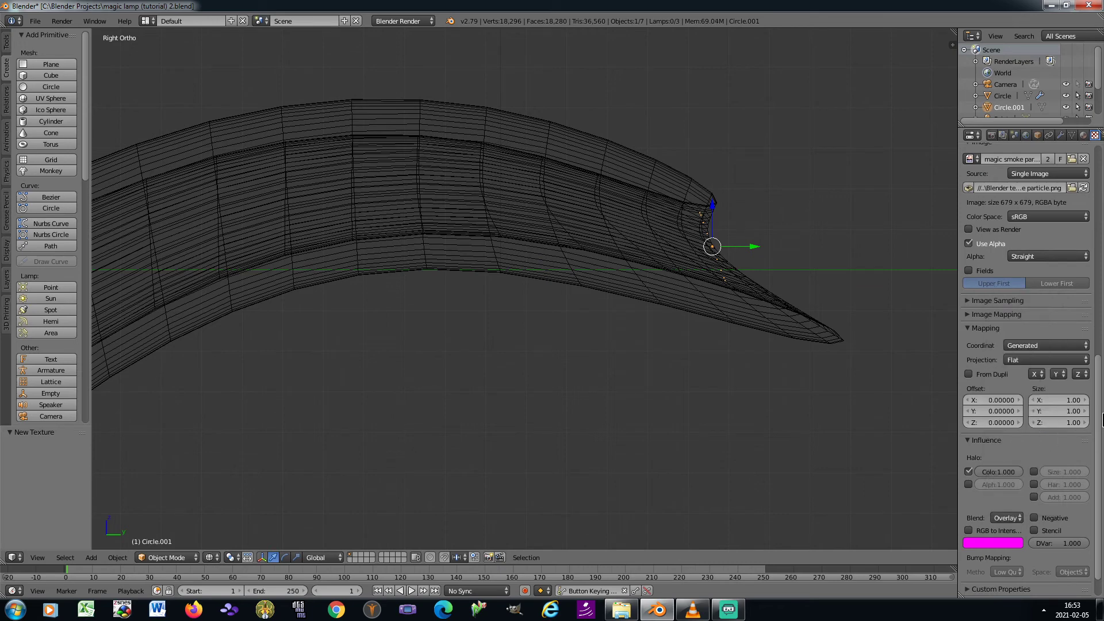
Assign the existing alpha over life.001 texture to Material.009's second texture slot
{"action": "scroll", "coordinate": [1002, 201], "scroll_direction": "up", "scroll_amount": 13}
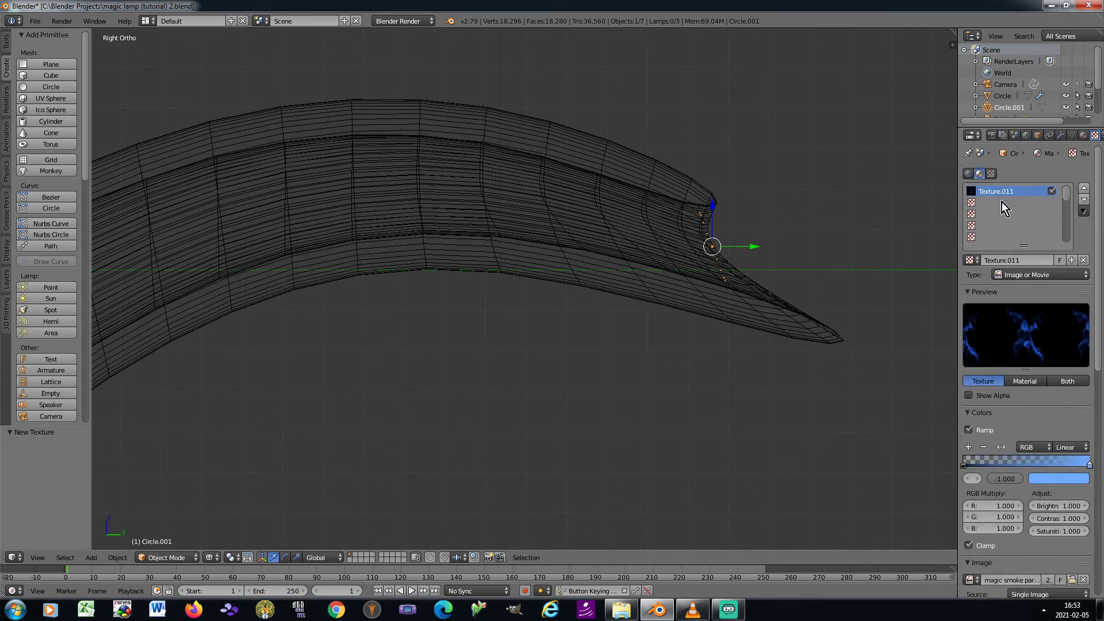
{"action": "left_click", "coordinate": [1002, 203]}
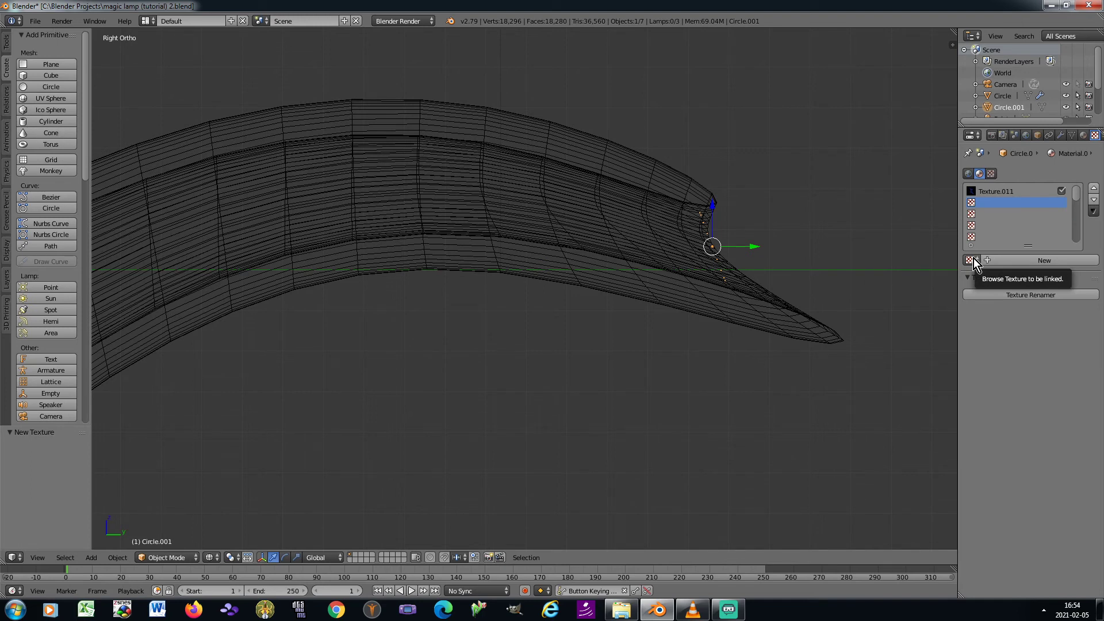
{"action": "left_click", "coordinate": [972, 260]}
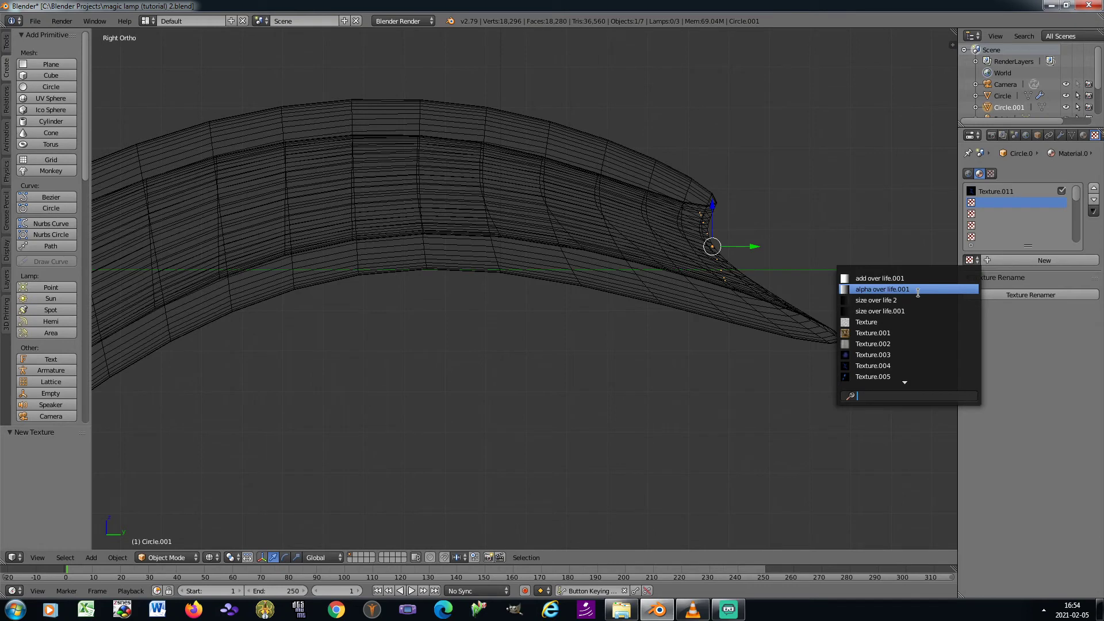
{"action": "scroll", "coordinate": [915, 299], "scroll_direction": "down", "scroll_amount": 15}
{"action": "scroll", "coordinate": [903, 308], "scroll_direction": "down", "scroll_amount": 2}
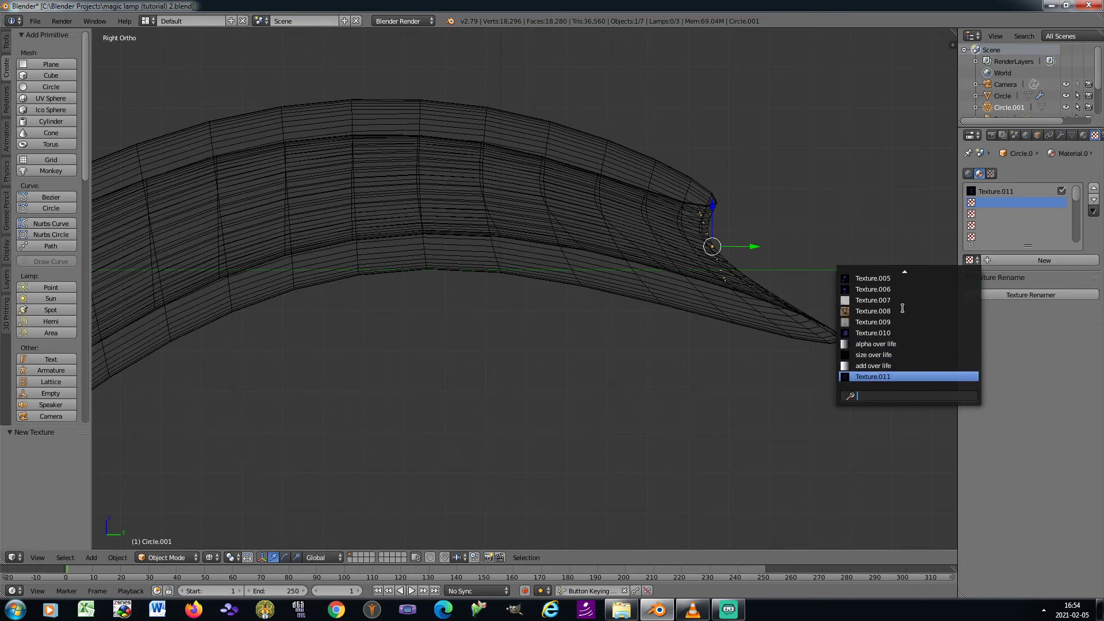
{"action": "scroll", "coordinate": [903, 308], "scroll_direction": "up", "scroll_amount": 18}
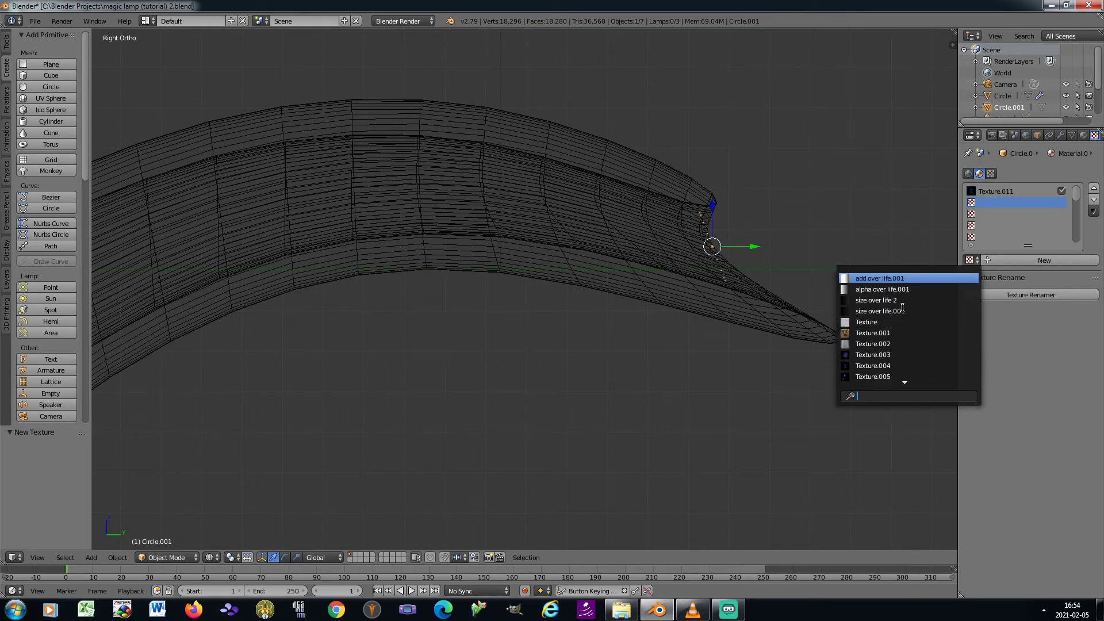
{"action": "left_click", "coordinate": [877, 289]}
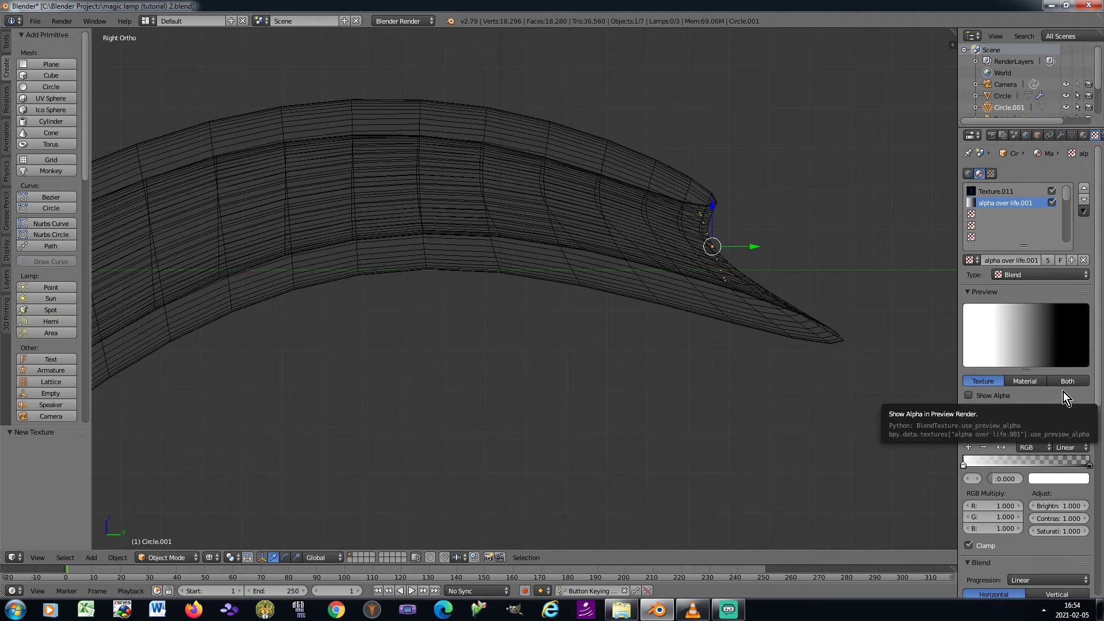
Map alpha over life.001 with Strand / Particle coordinates and make it influence Alpha instead of Color
{"action": "scroll", "coordinate": [974, 470], "scroll_direction": "down", "scroll_amount": 7}
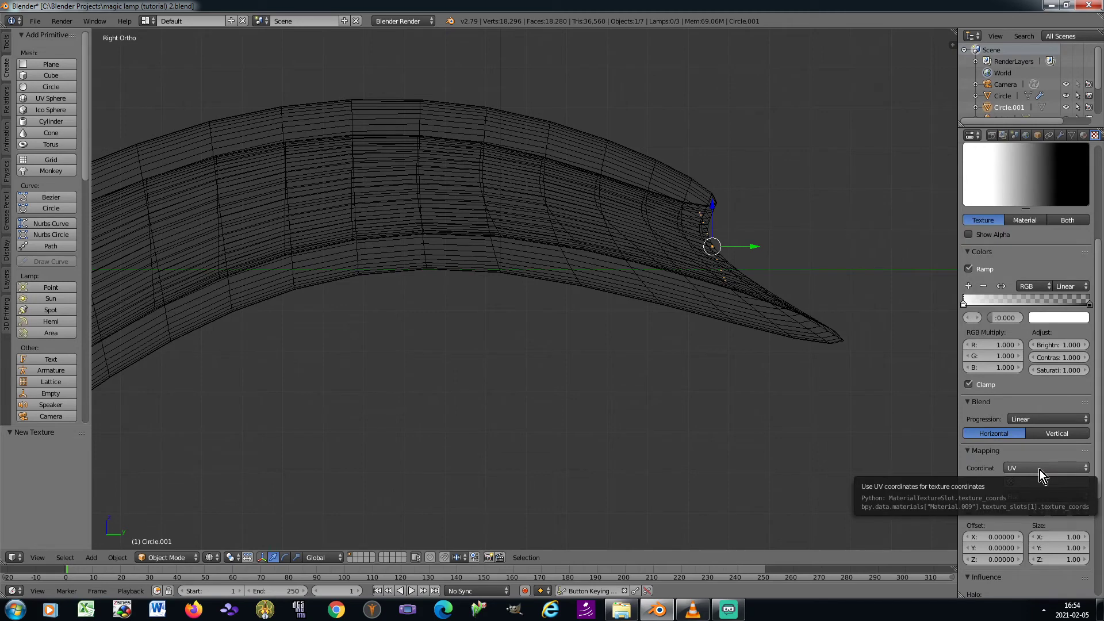
{"action": "left_click", "coordinate": [1039, 471]}
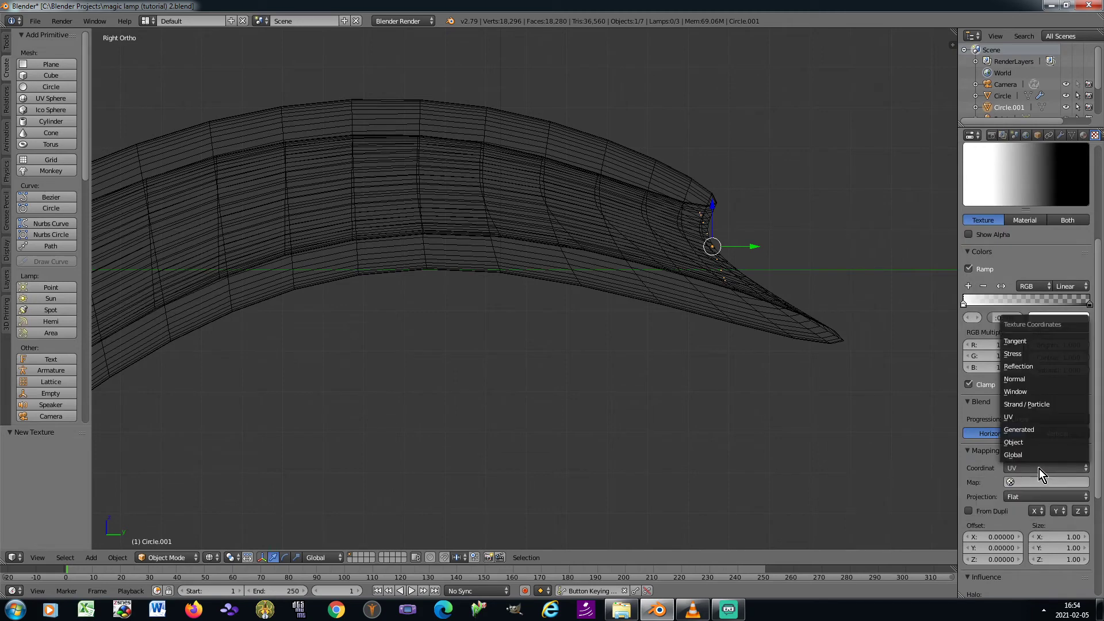
{"action": "left_click", "coordinate": [1030, 405]}
{"action": "scroll", "coordinate": [1029, 409], "scroll_direction": "down", "scroll_amount": 4}
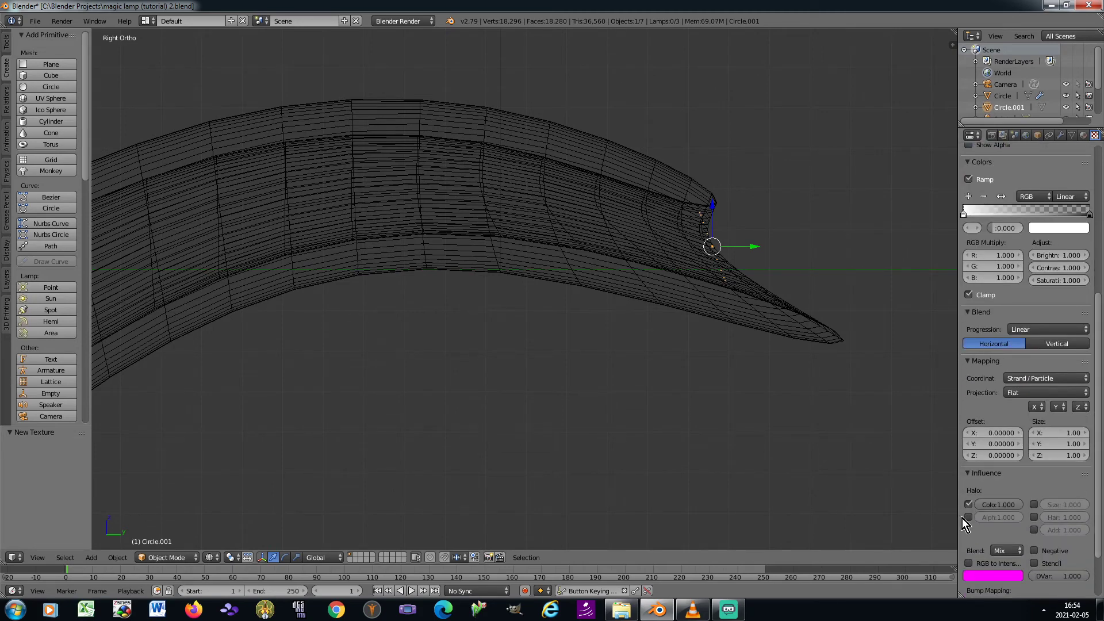
{"action": "left_click", "coordinate": [969, 505]}
{"action": "left_click", "coordinate": [970, 518]}
Assign the existing add over life.001 texture to Material.009's third texture slot
{"action": "scroll", "coordinate": [995, 217], "scroll_direction": "up", "scroll_amount": 11}
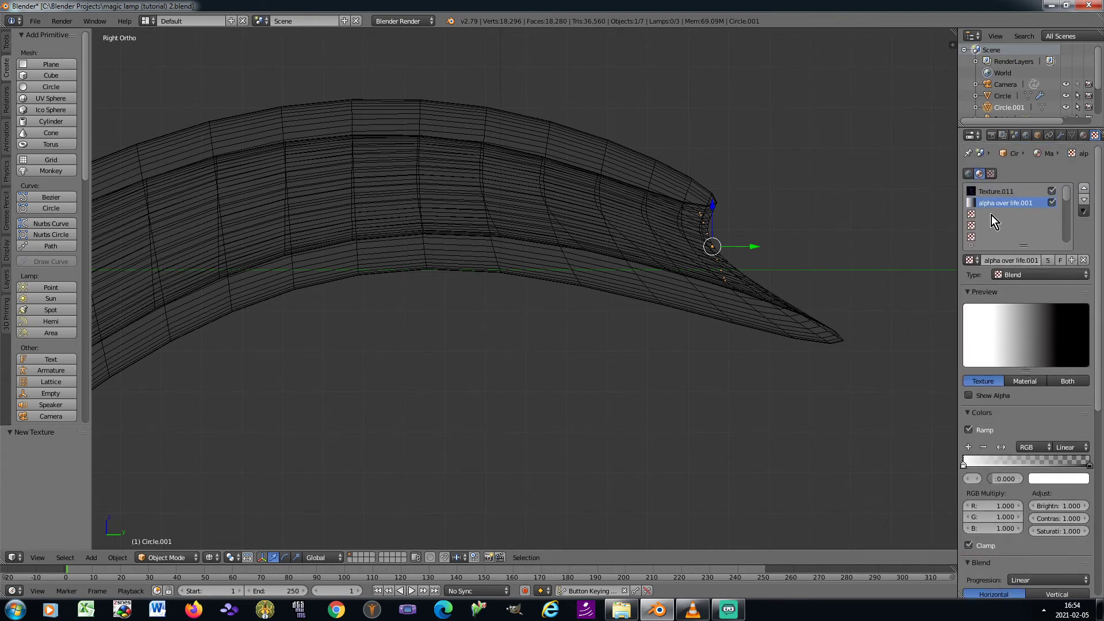
{"action": "left_click", "coordinate": [991, 214]}
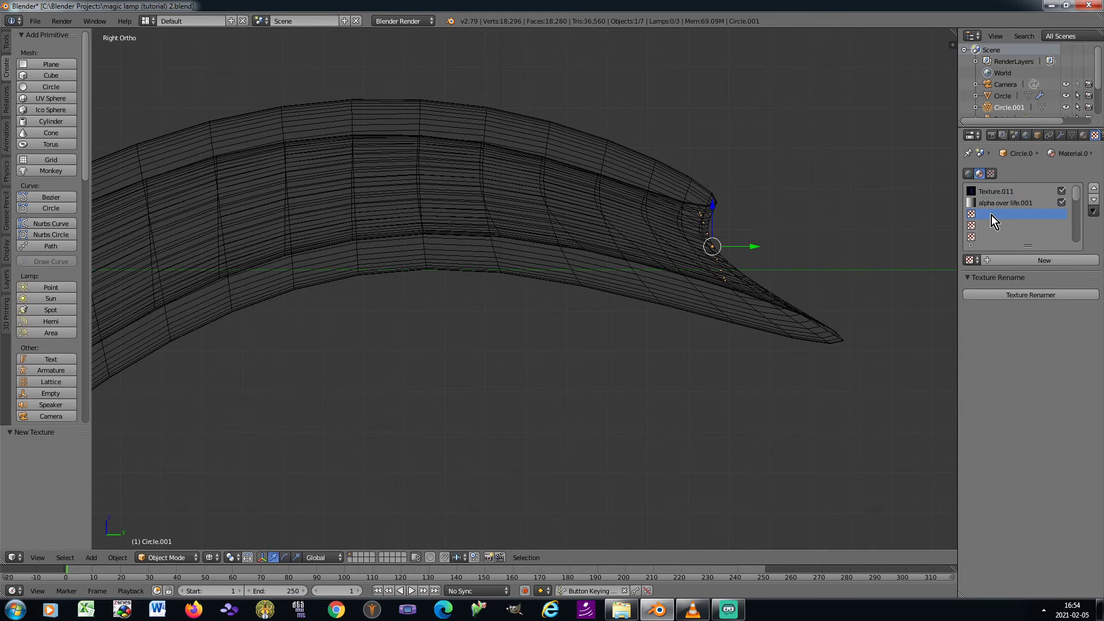
{"action": "left_click", "coordinate": [970, 260]}
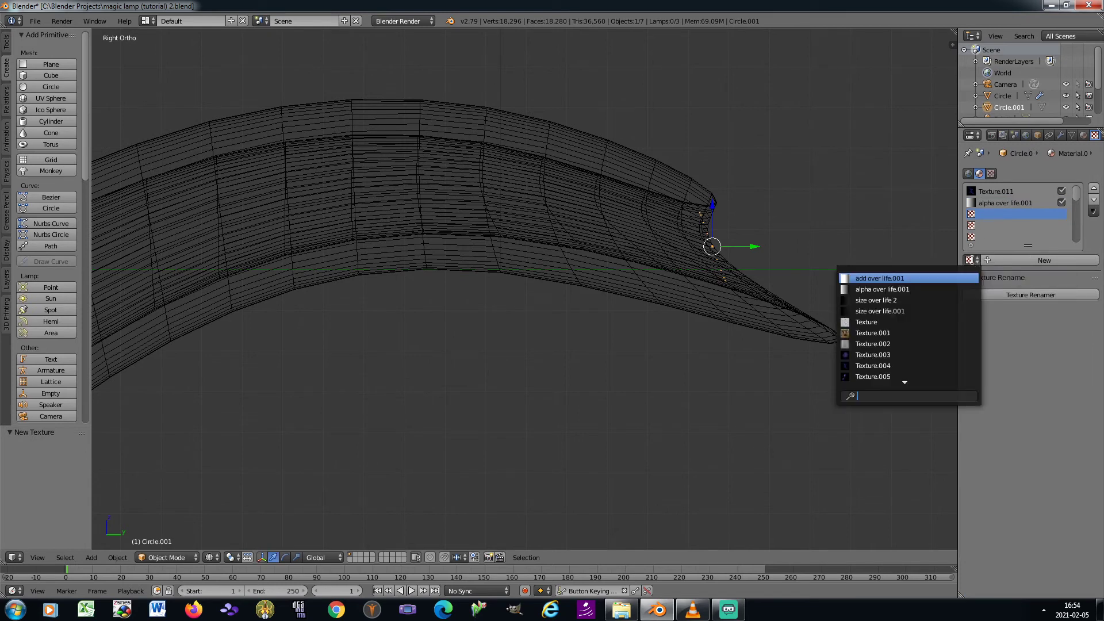
{"action": "left_click", "coordinate": [913, 279]}
Map add over life.001 with Strand / Particle coordinates and make it influence Add instead of Color
{"action": "scroll", "coordinate": [1079, 424], "scroll_direction": "down", "scroll_amount": 5}
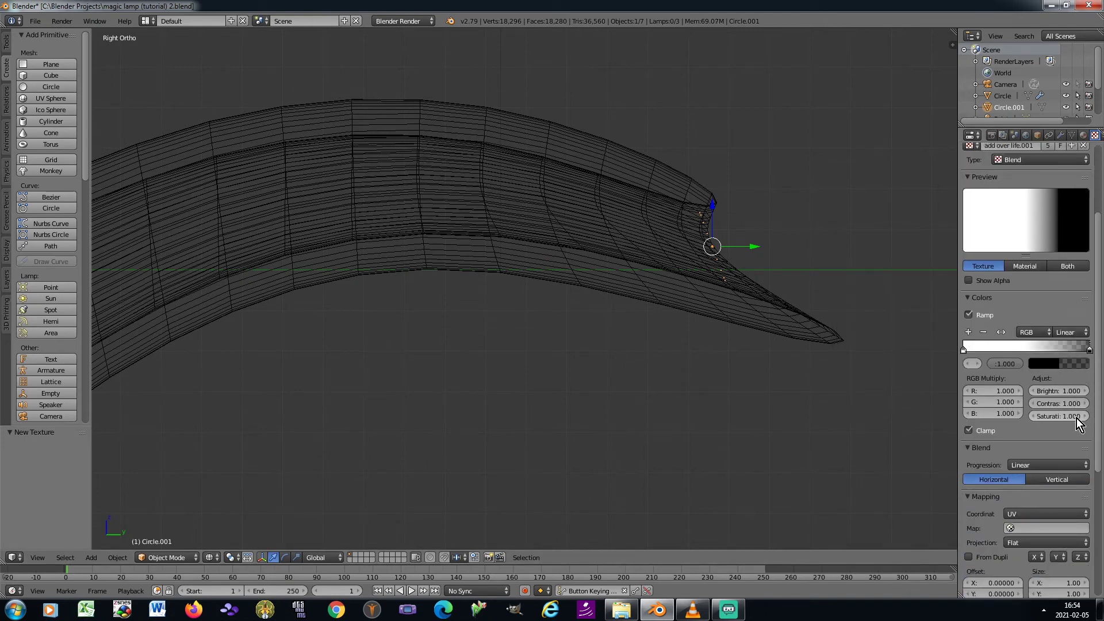
{"action": "scroll", "coordinate": [1077, 422], "scroll_direction": "down", "scroll_amount": 3}
{"action": "left_click", "coordinate": [1048, 444]}
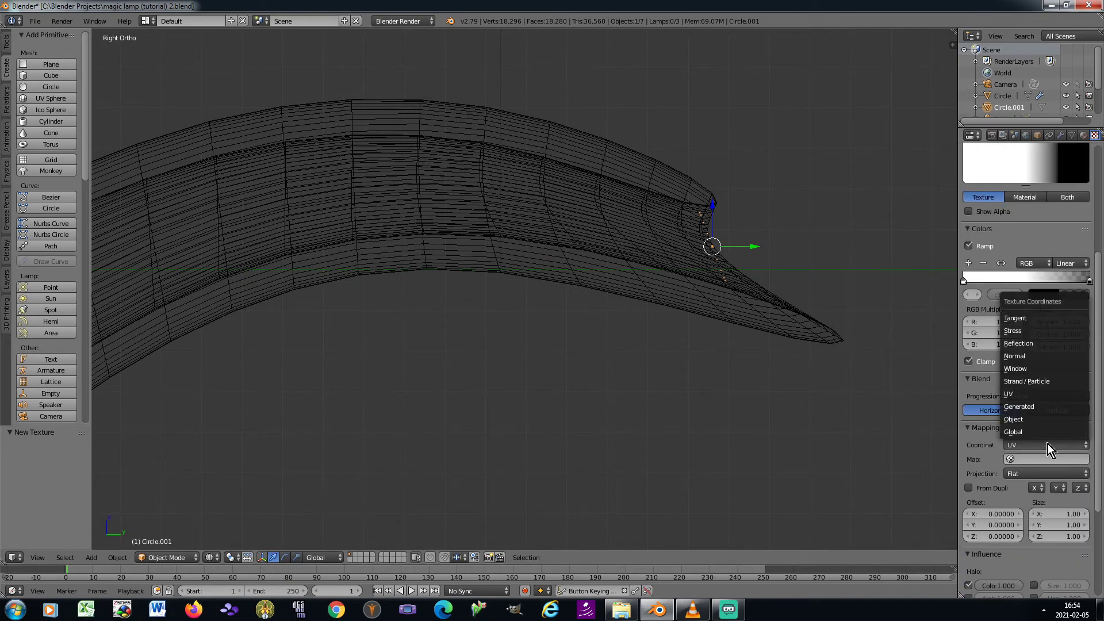
{"action": "left_click", "coordinate": [1033, 382]}
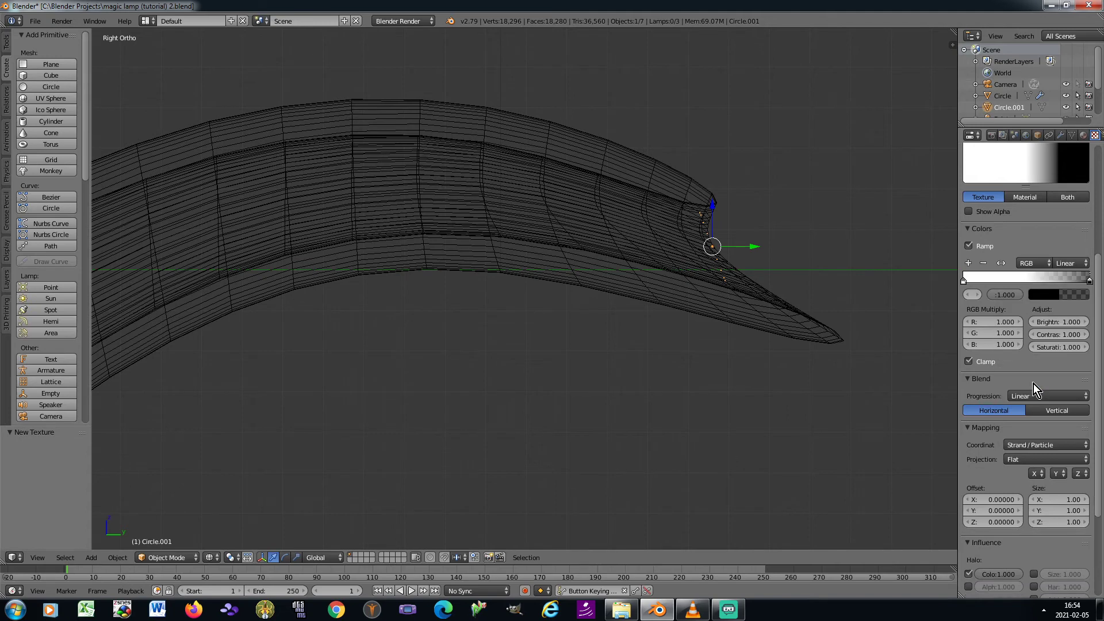
{"action": "left_click", "coordinate": [968, 571]}
{"action": "scroll", "coordinate": [1026, 544], "scroll_direction": "down", "scroll_amount": 1}
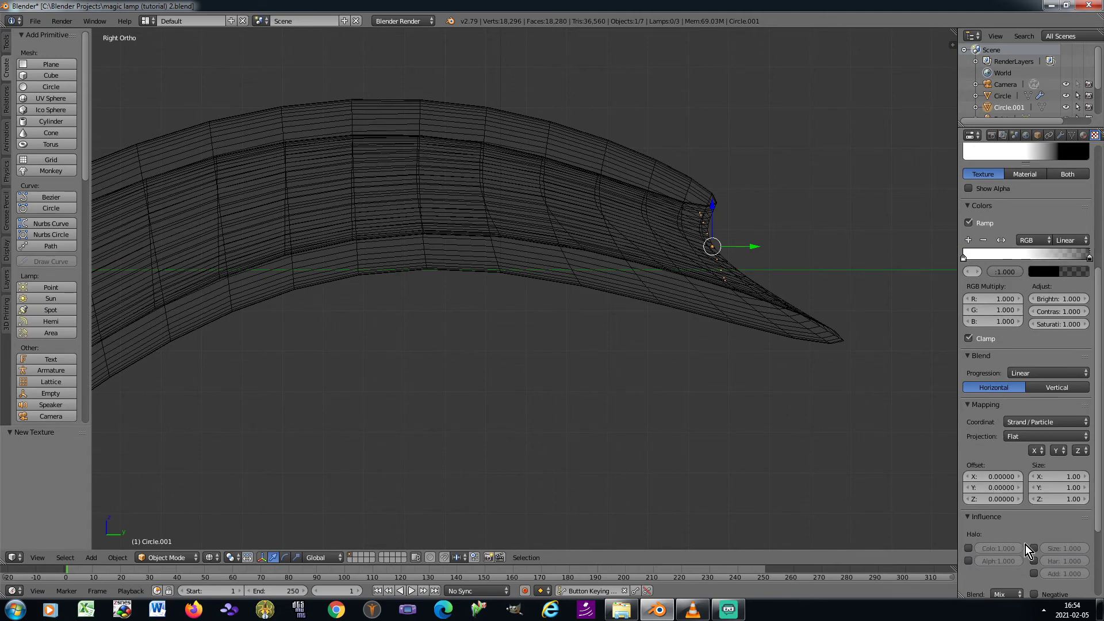
{"action": "left_click", "coordinate": [1034, 574]}
Add a new Blend texture in Material.009's fourth texture slot and name it size over life 2
{"action": "left_click_drag", "start_coordinate": [1099, 526], "coordinate": [1102, 382]}
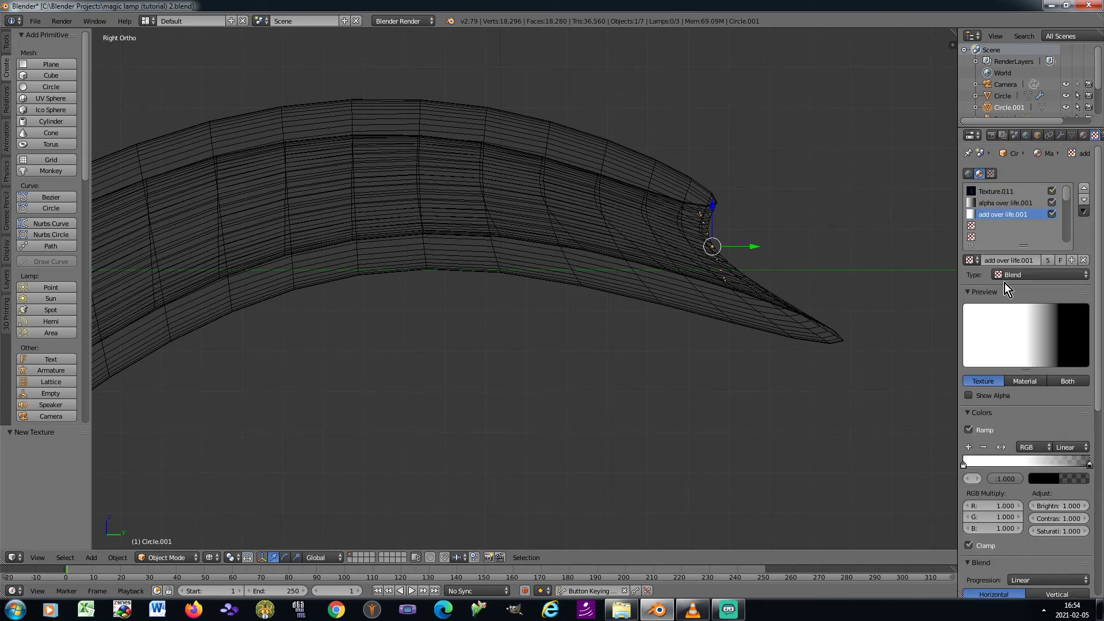
{"action": "left_click", "coordinate": [993, 226]}
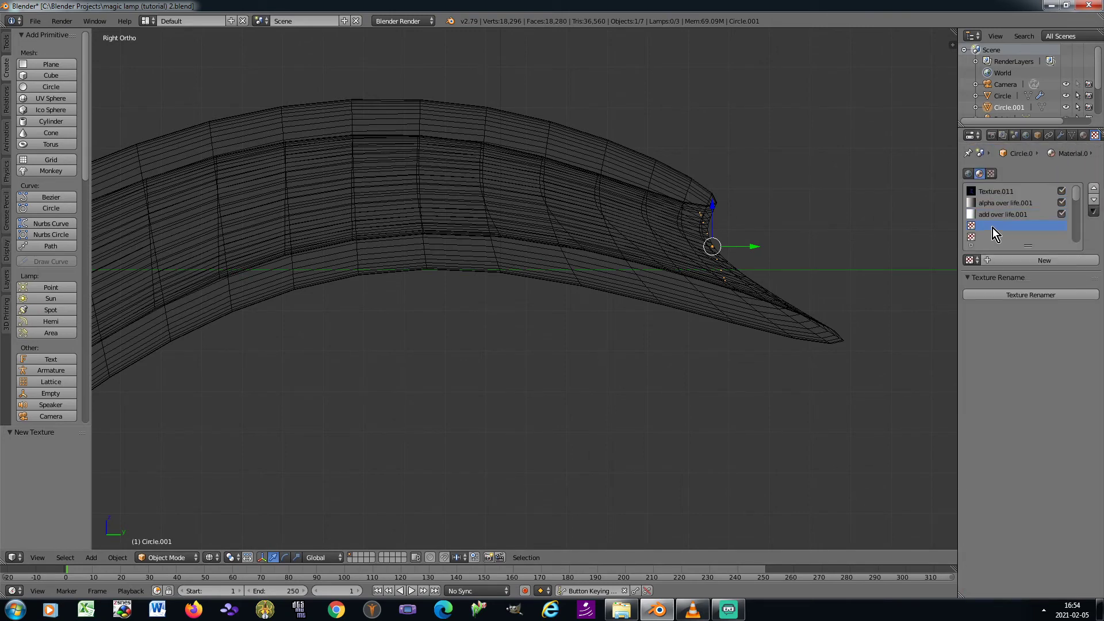
{"action": "left_click", "coordinate": [989, 261]}
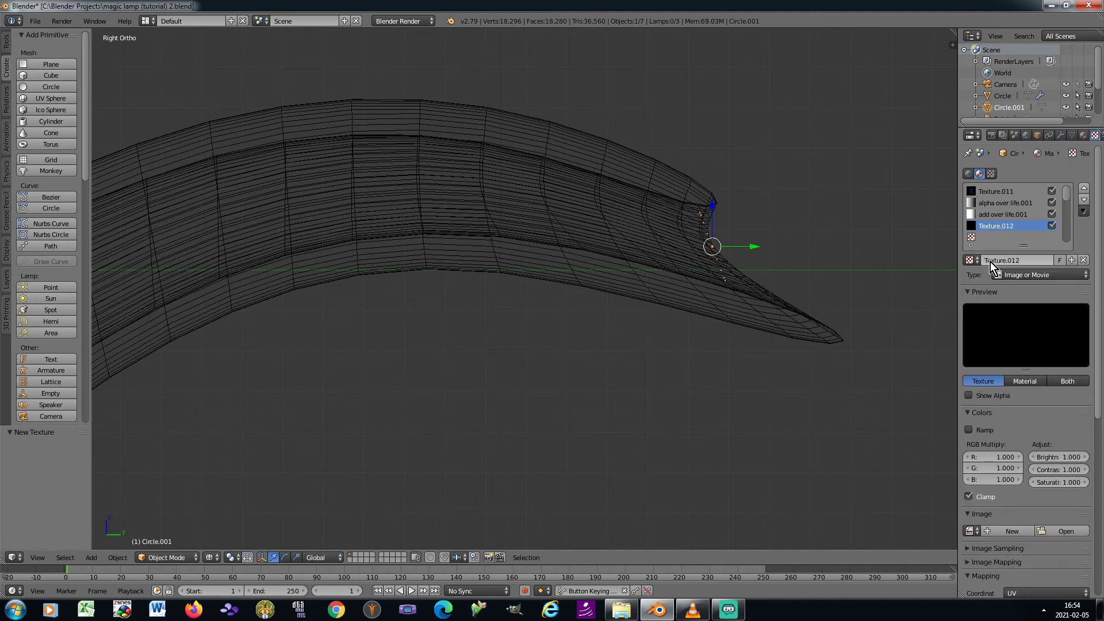
{"action": "left_click", "coordinate": [1021, 274]}
{"action": "left_click", "coordinate": [1020, 246]}
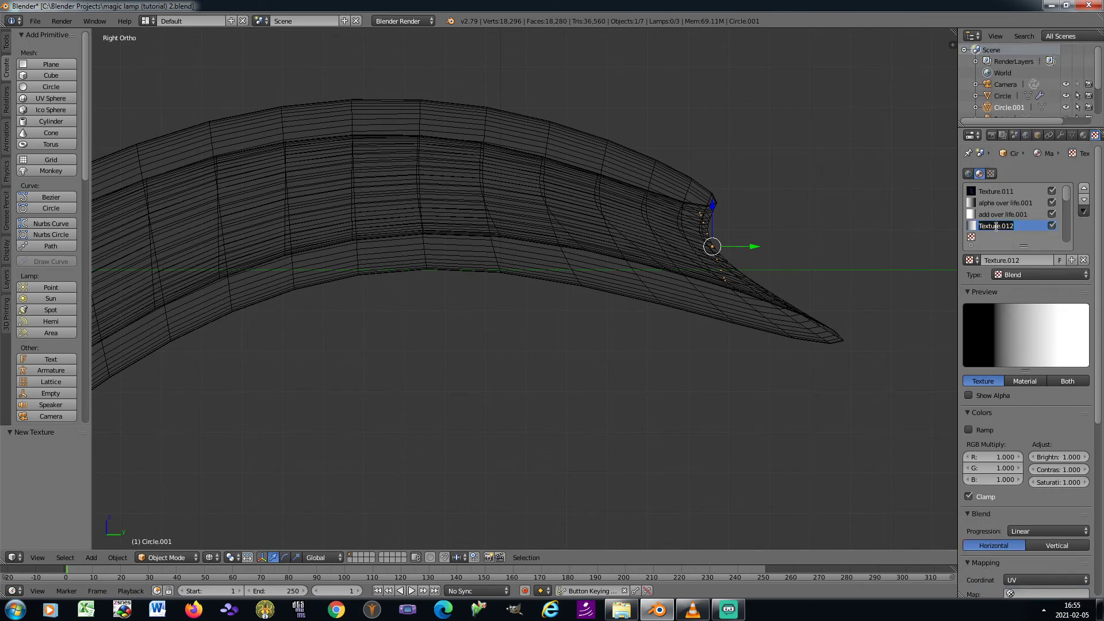
{"action": "type", "text": "siz"}
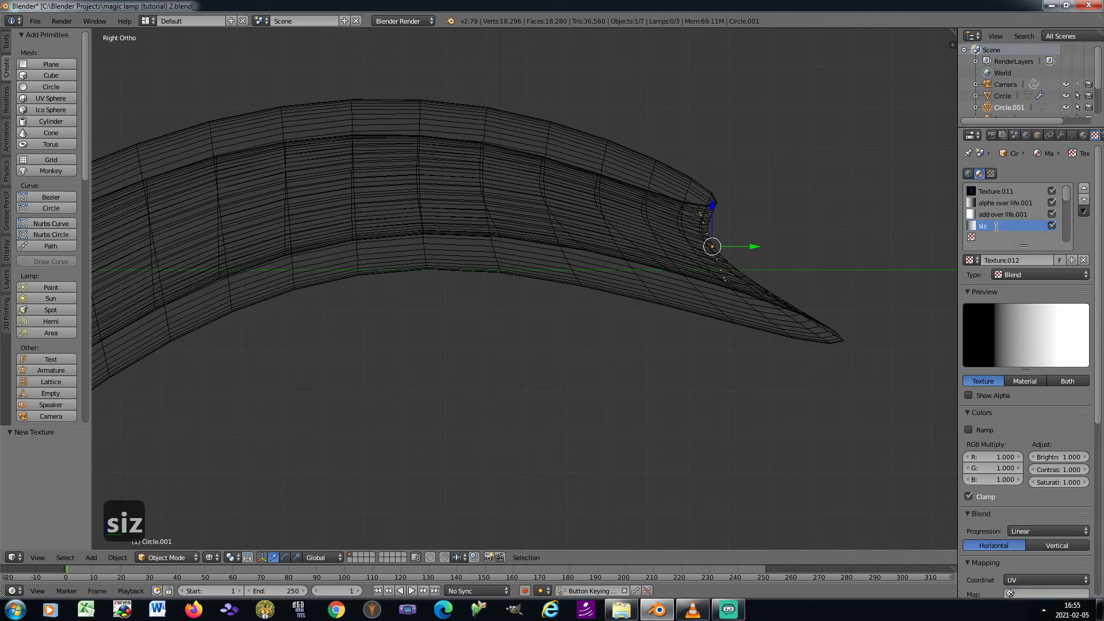
{"action": "type", "text": "e over life"}
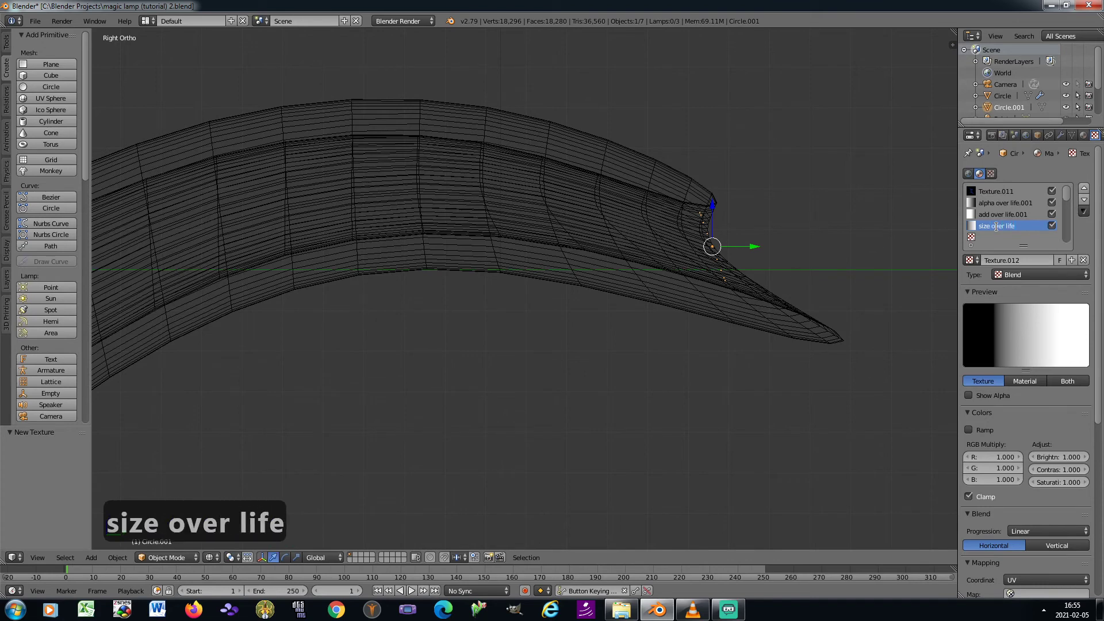
{"action": "key", "text": "Return"}
{"action": "type", "text": "2"}
{"action": "key", "text": "Return"}
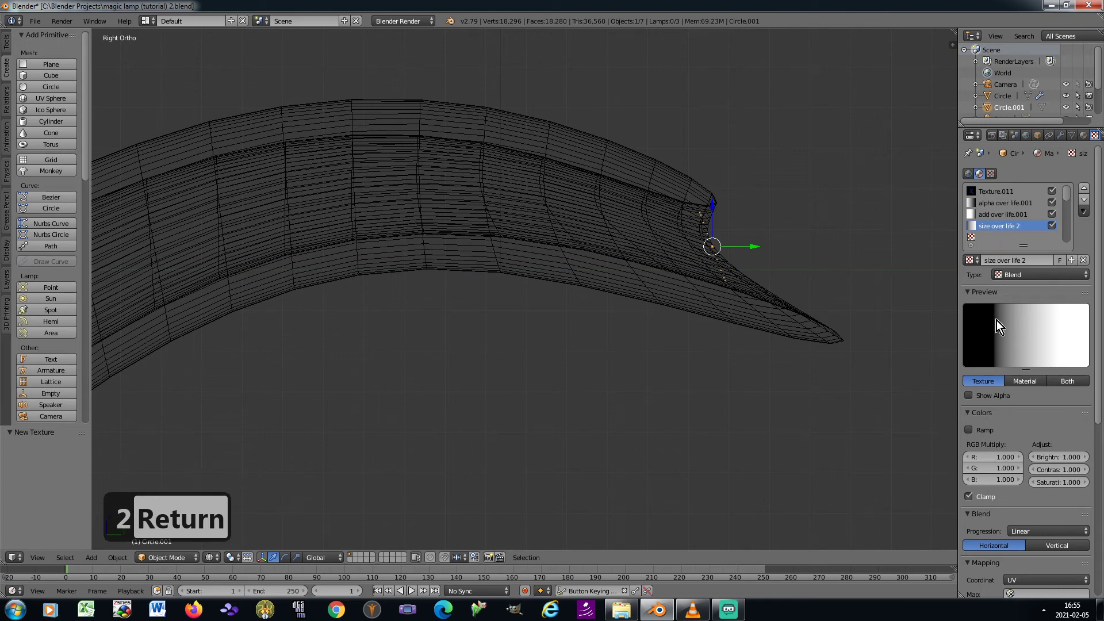
Enable the color ramp for size over life 2 and set its end stop's alpha to 0.02
{"action": "left_click", "coordinate": [976, 432]}
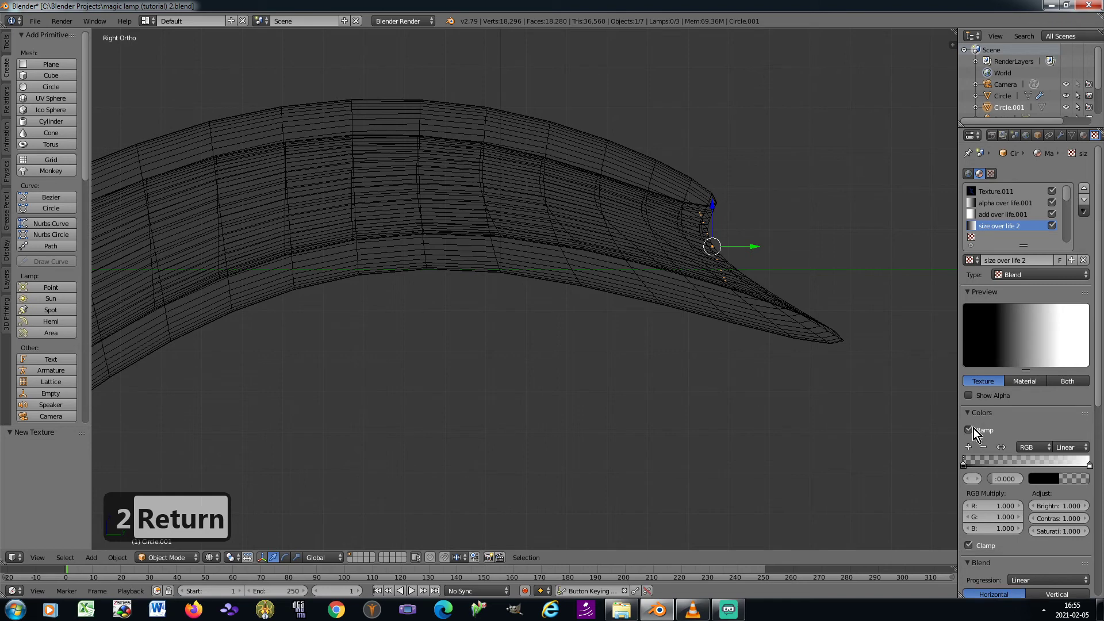
{"action": "left_click", "coordinate": [979, 478]}
{"action": "left_click", "coordinate": [1040, 479]}
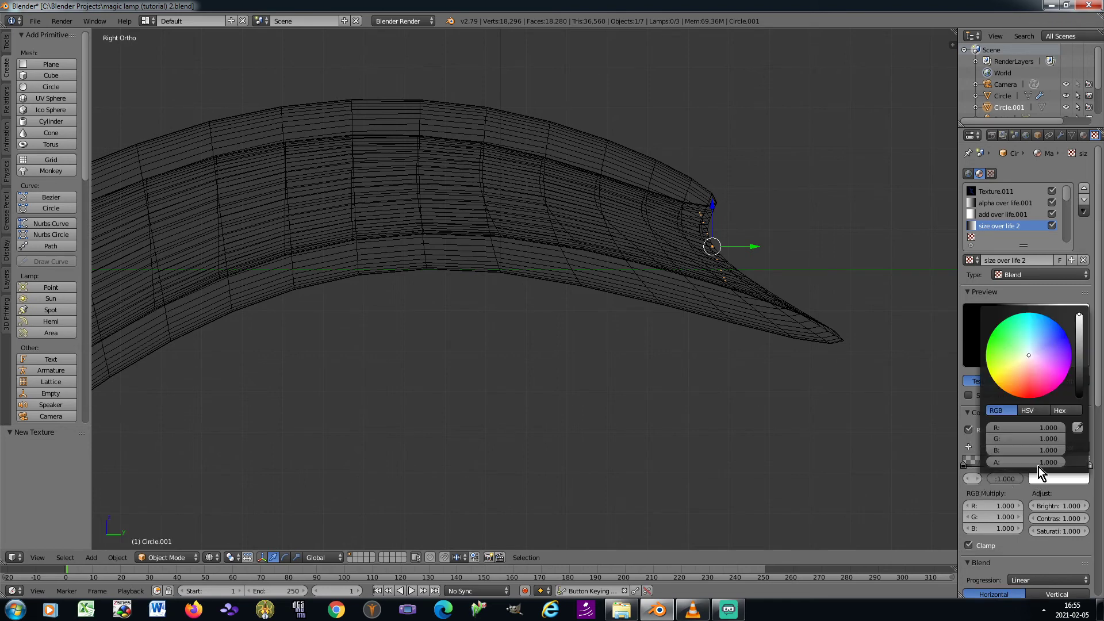
{"action": "left_click", "coordinate": [1035, 464]}
{"action": "type", "text": "0.02"}
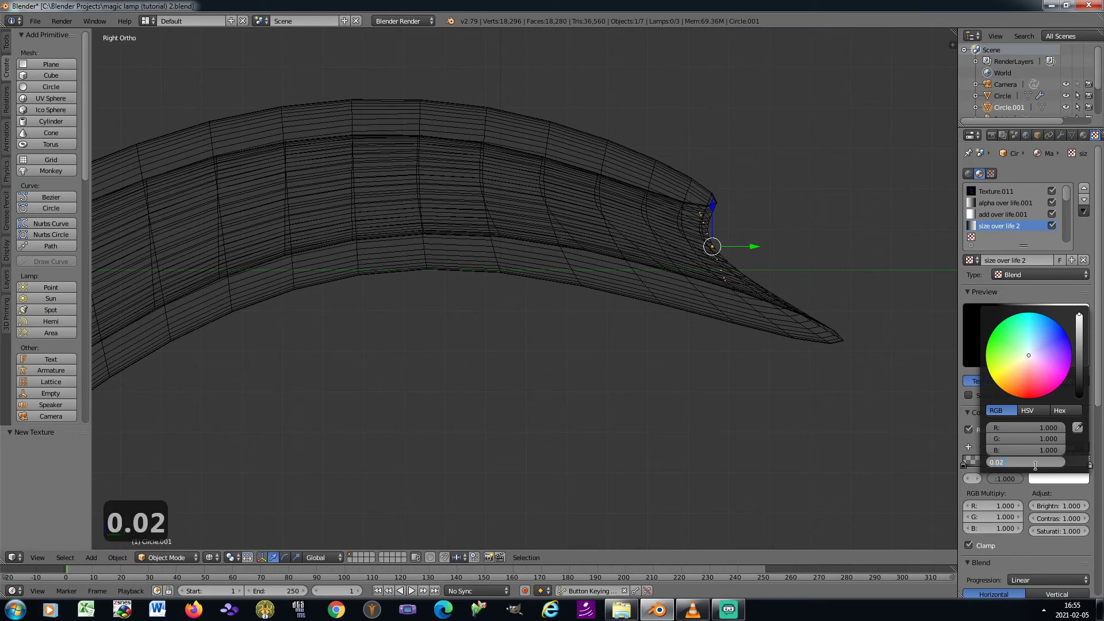
{"action": "key", "text": "Return"}
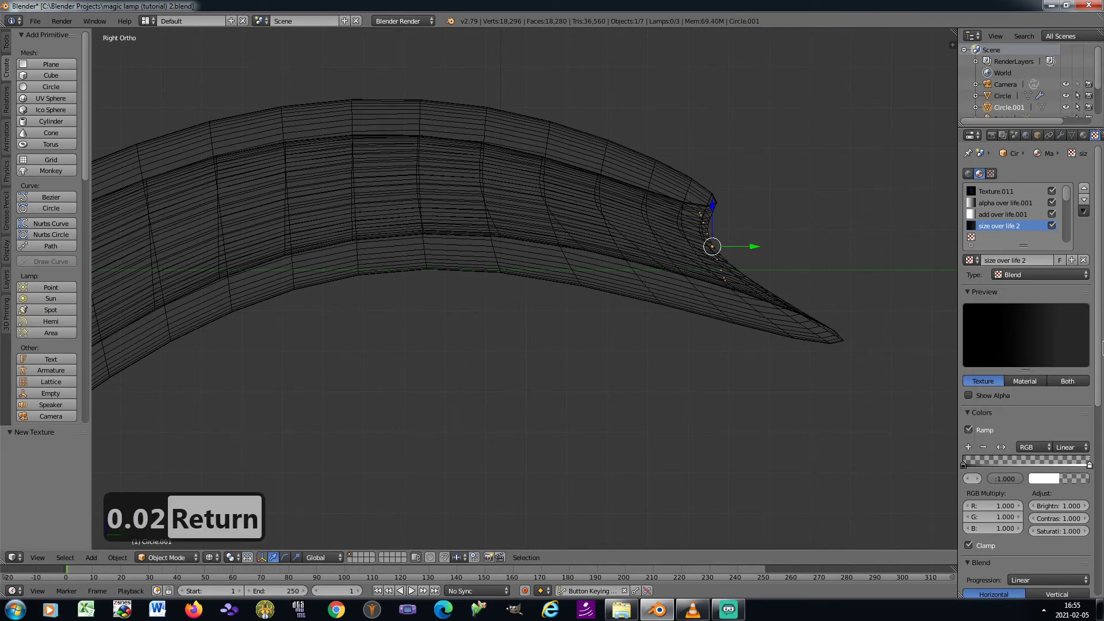
Map size over life 2 with Strand / Particle coordinates and make it influence Size instead of Color
{"action": "scroll", "coordinate": [1101, 351], "scroll_direction": "down", "scroll_amount": 8}
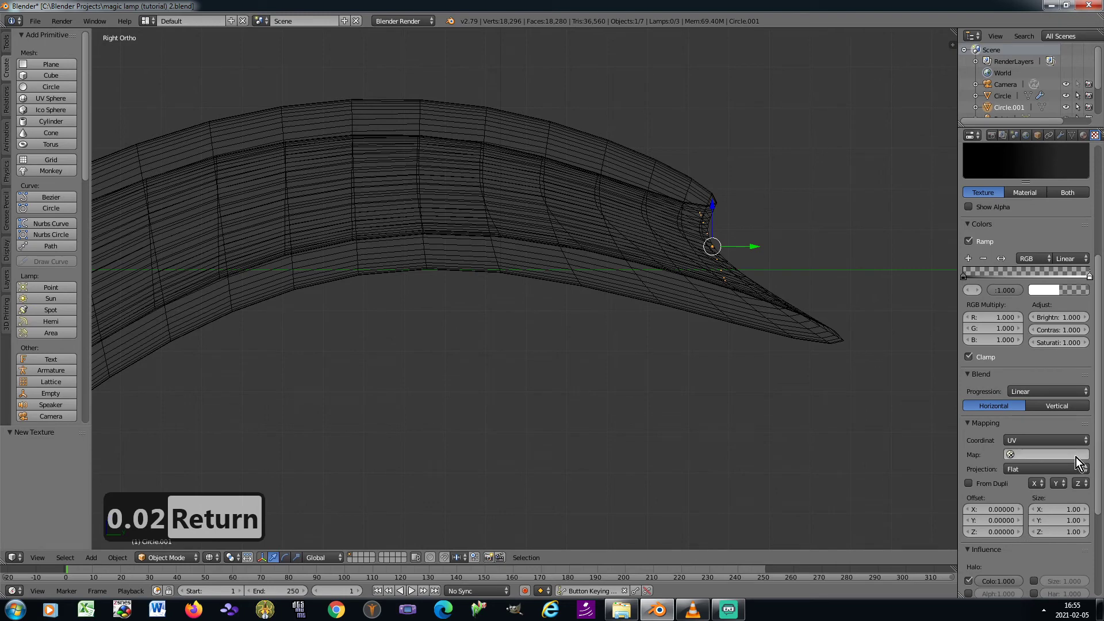
{"action": "left_click", "coordinate": [1034, 440]}
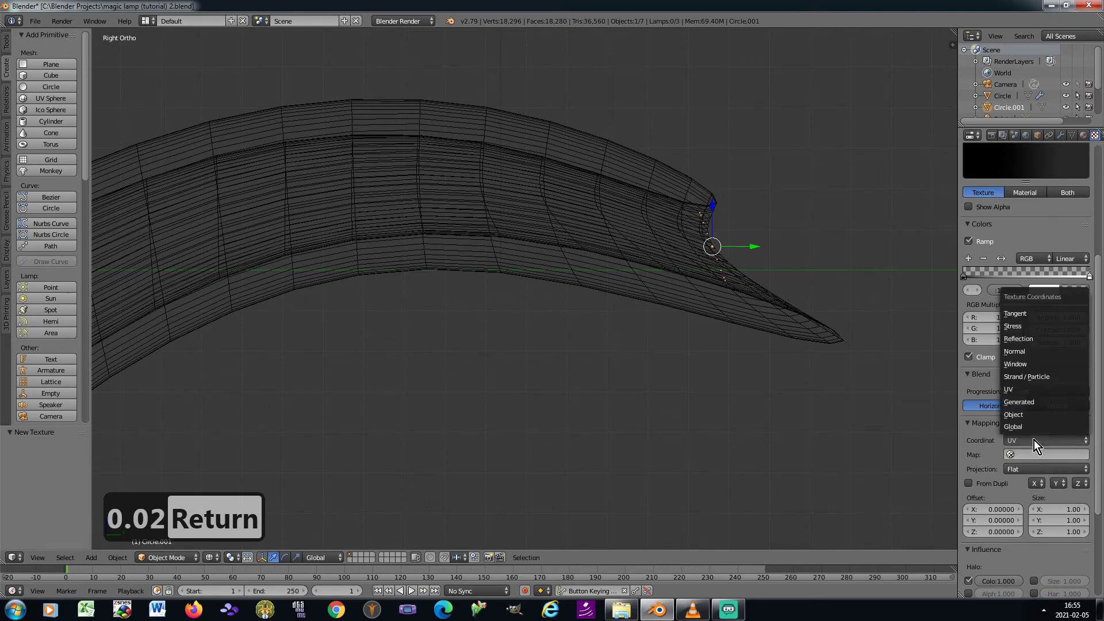
{"action": "left_click", "coordinate": [1028, 380]}
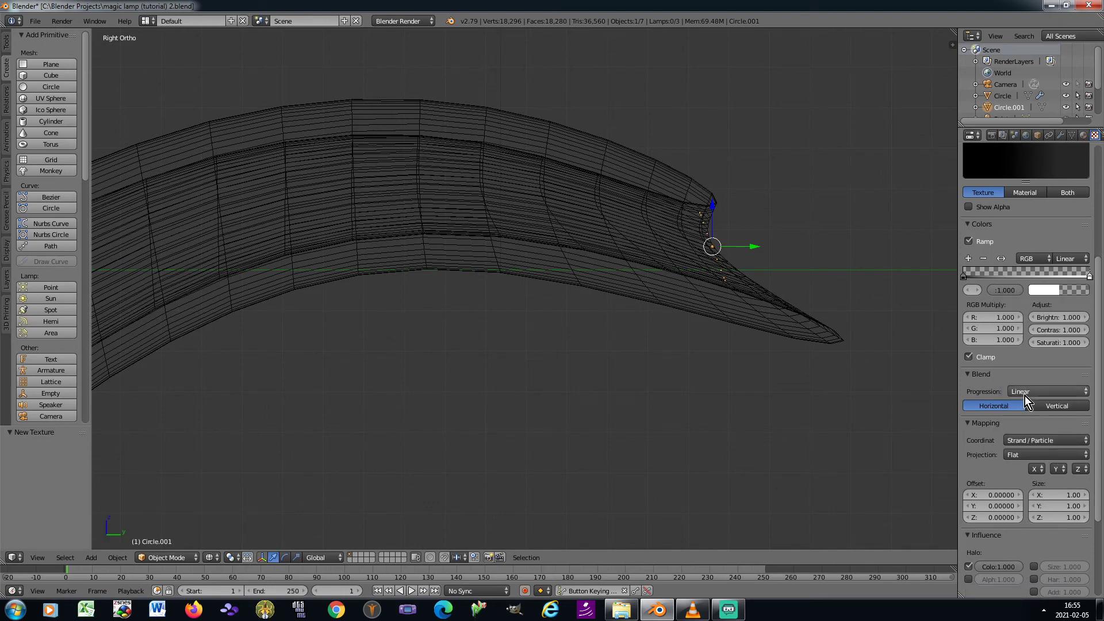
{"action": "scroll", "coordinate": [1024, 411], "scroll_direction": "down", "scroll_amount": 3}
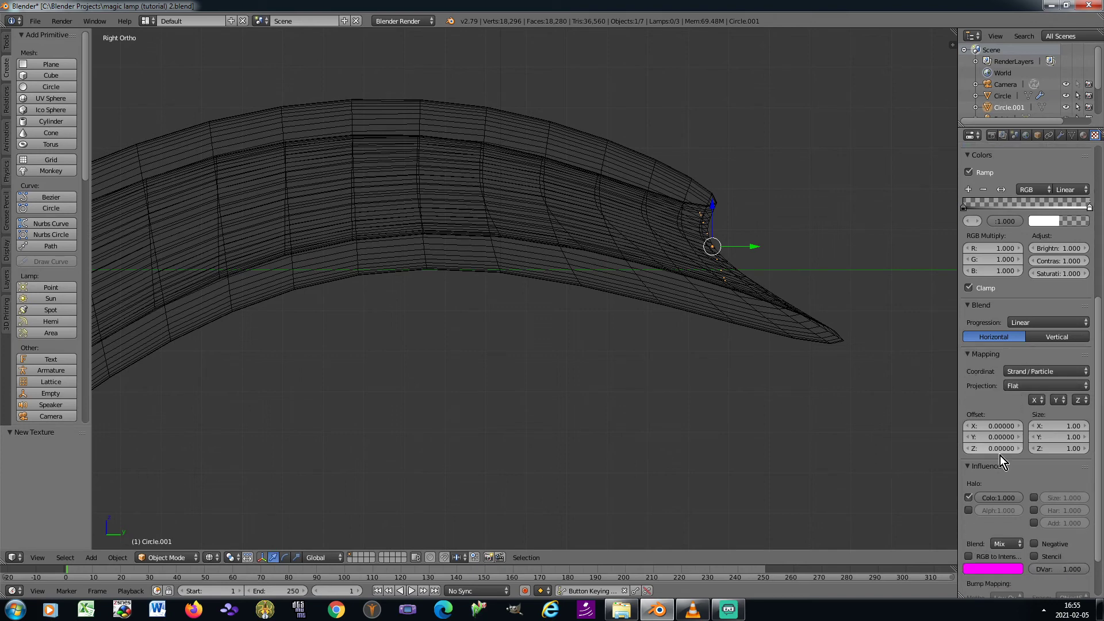
{"action": "left_click", "coordinate": [969, 498]}
{"action": "left_click", "coordinate": [1034, 499]}
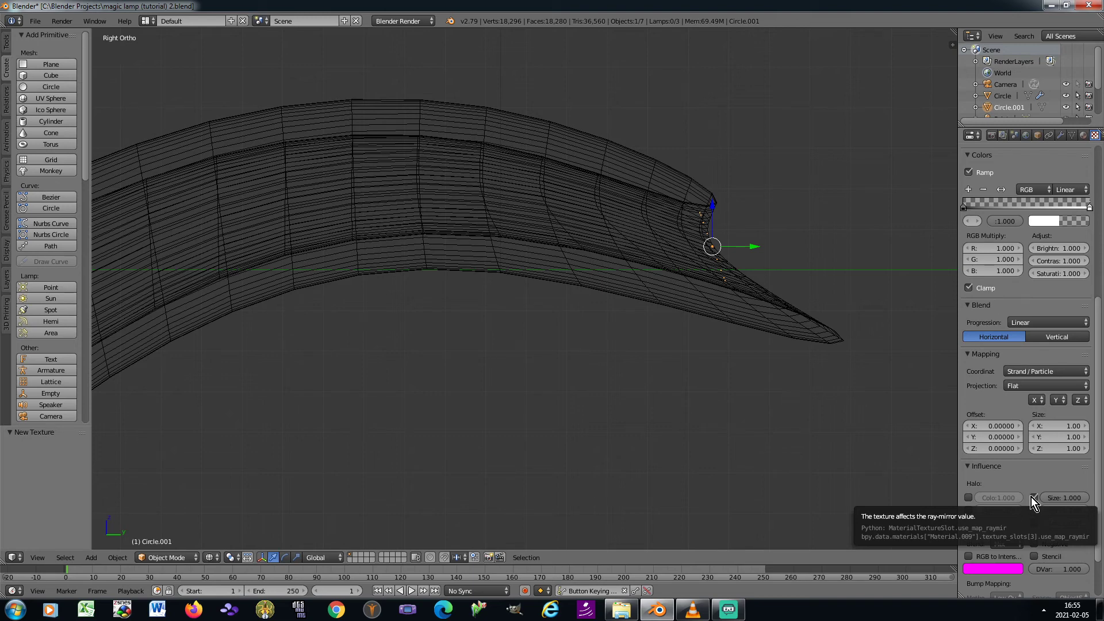
Return to the material settings and save the project over the existing file
{"action": "left_click_drag", "start_coordinate": [1103, 457], "coordinate": [1101, 314]}
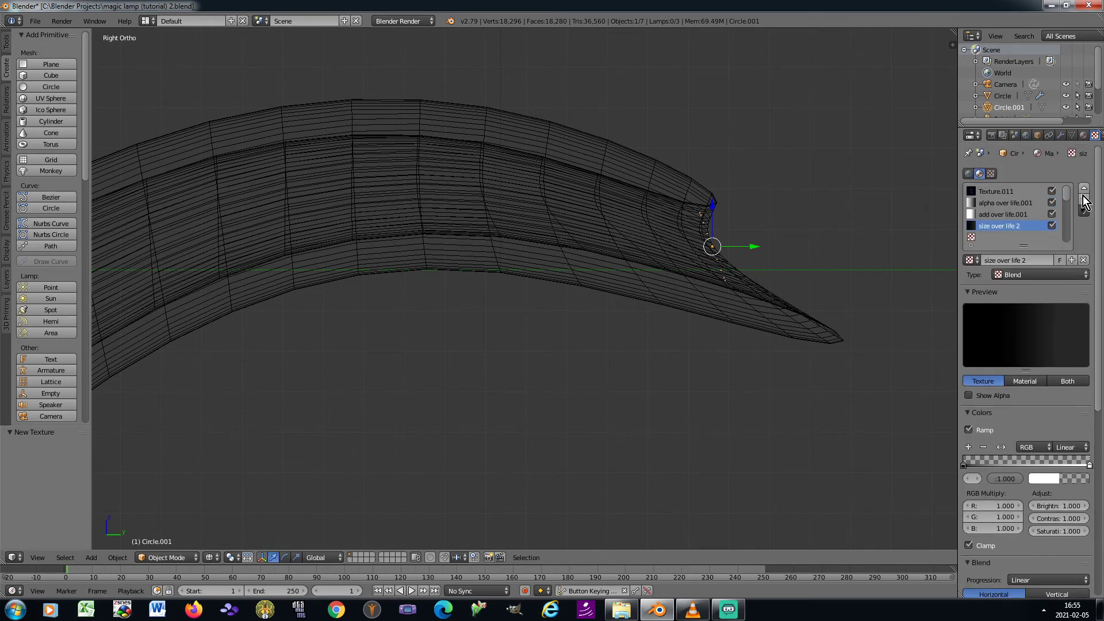
{"action": "left_click", "coordinate": [1083, 135]}
{"action": "key", "text": "ctrl+s"}
{"action": "left_click", "coordinate": [880, 229]}
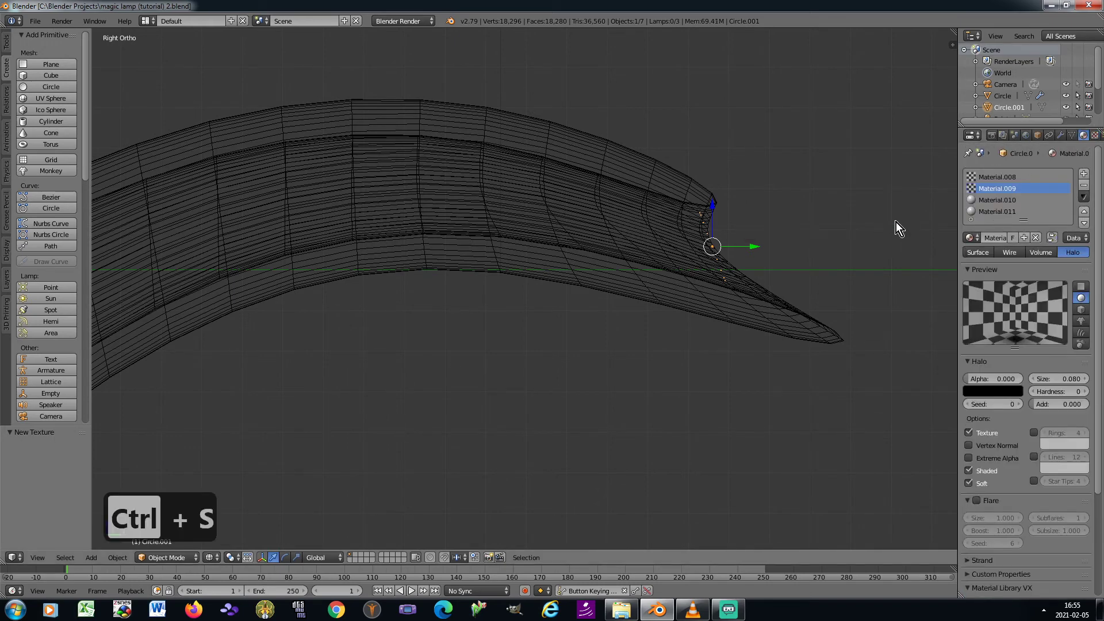
Copy Material.009 and paste its settings onto Material.010 and Material.011
{"action": "left_click", "coordinate": [1084, 197]}
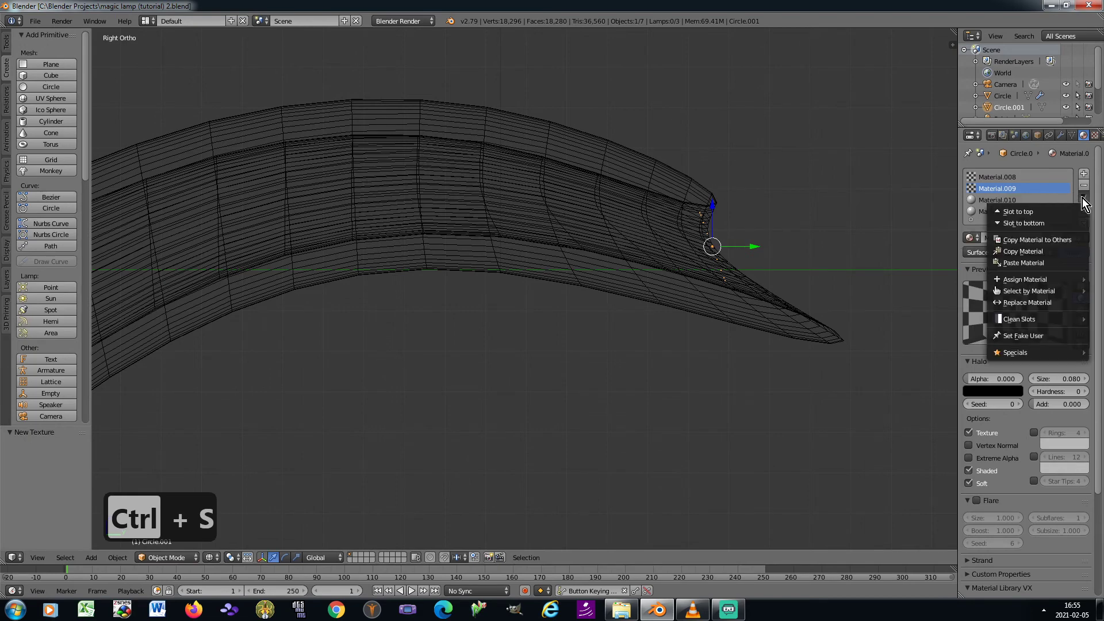
{"action": "left_click", "coordinate": [1052, 251]}
{"action": "left_click", "coordinate": [1016, 200]}
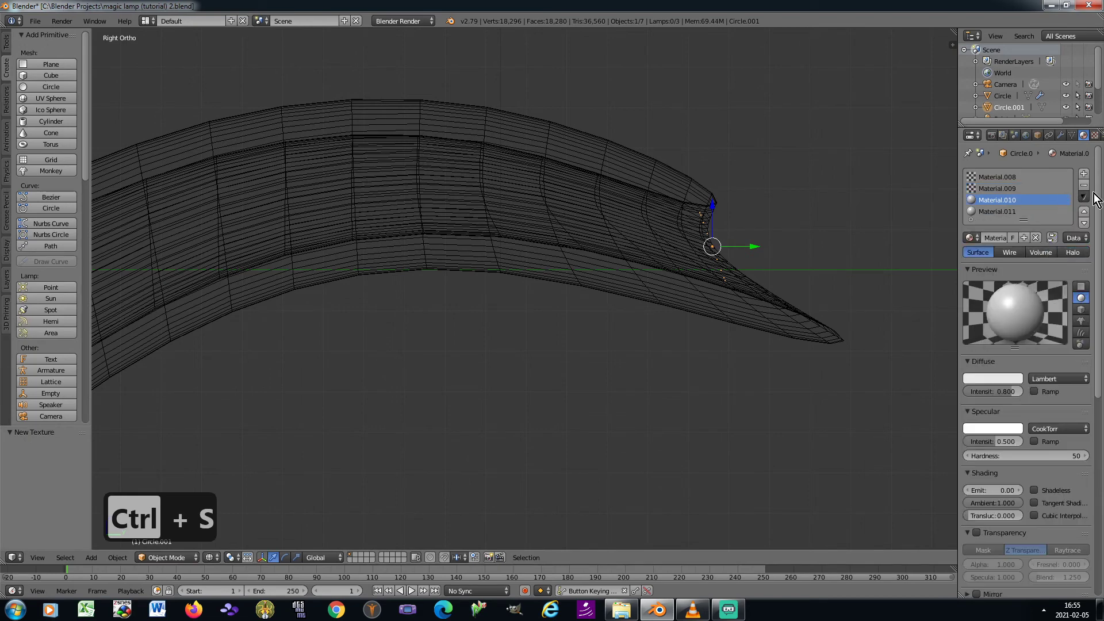
{"action": "left_click", "coordinate": [1085, 197]}
{"action": "left_click", "coordinate": [1050, 260]}
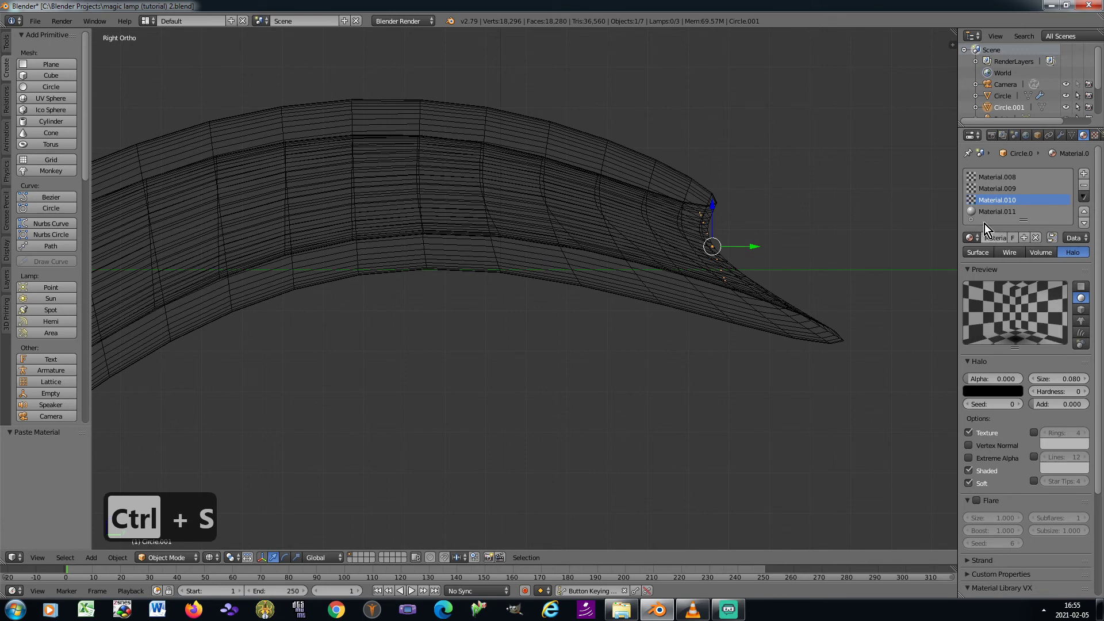
{"action": "left_click", "coordinate": [1006, 211]}
{"action": "left_click", "coordinate": [1084, 197]}
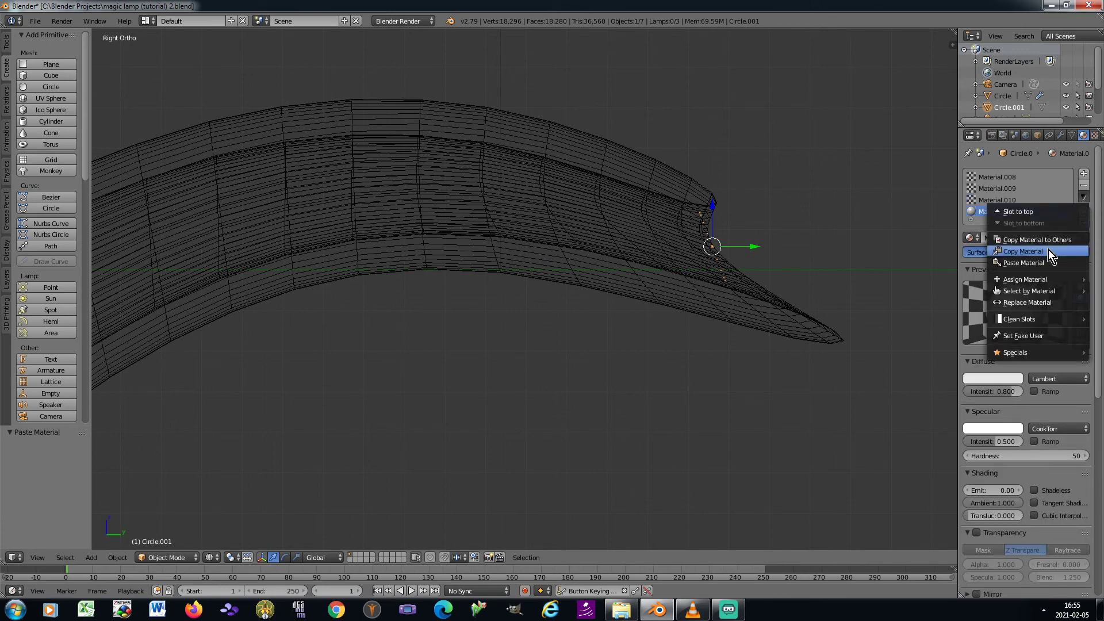
{"action": "left_click", "coordinate": [1044, 260]}
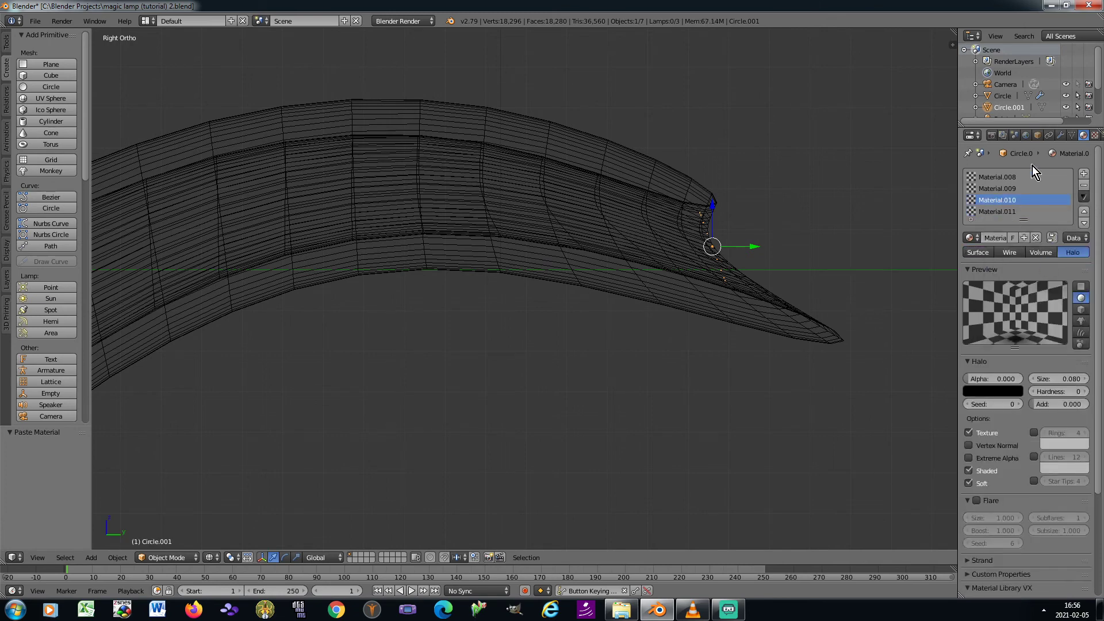
Unlink Texture.011 from Material.010's first texture slot and create a new image texture in its place
{"action": "left_click", "coordinate": [1095, 135]}
{"action": "left_click", "coordinate": [1002, 192]}
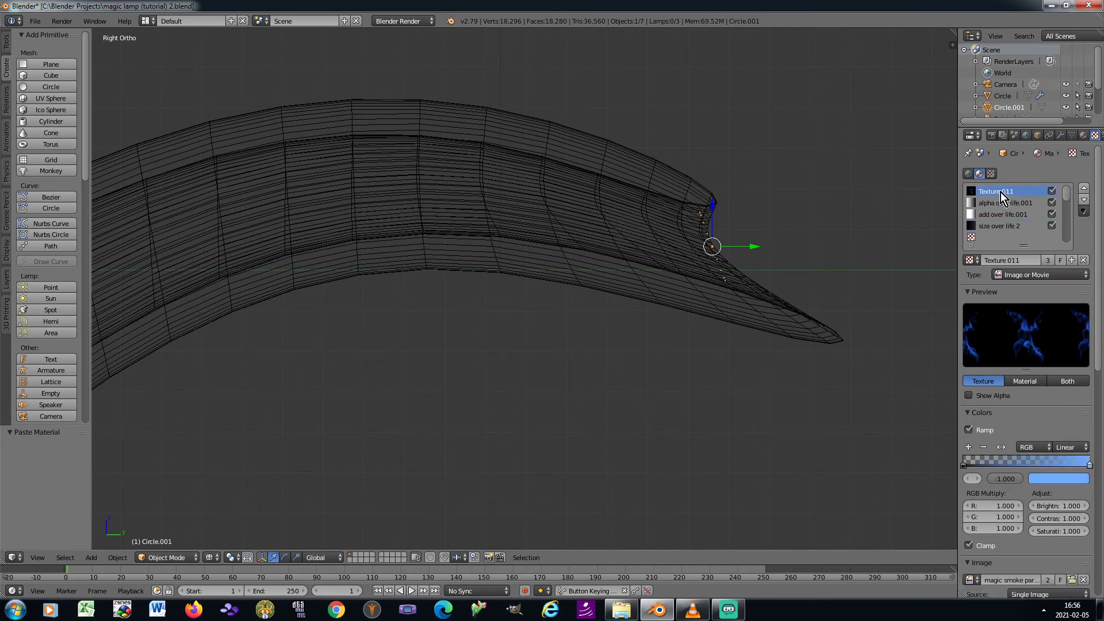
{"action": "left_click", "coordinate": [1085, 261]}
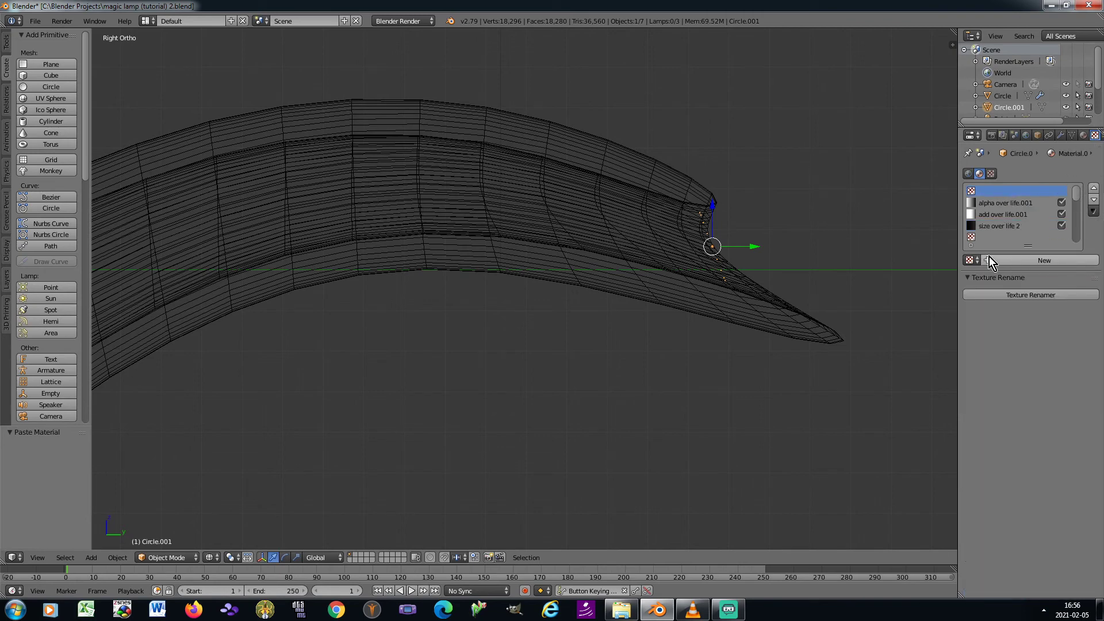
{"action": "left_click", "coordinate": [988, 258]}
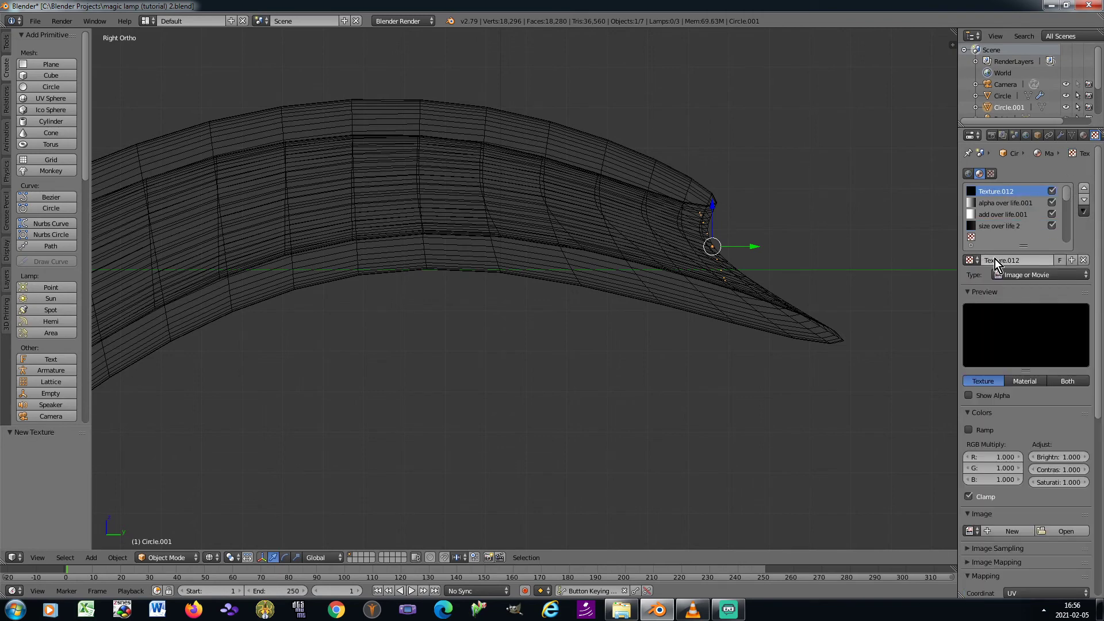
Load magic smoke particle (2).png from the Blender textures folder into Material.010's new texture
{"action": "left_click", "coordinate": [1078, 530]}
{"action": "left_click", "coordinate": [63, 314]}
{"action": "left_click", "coordinate": [196, 37]}
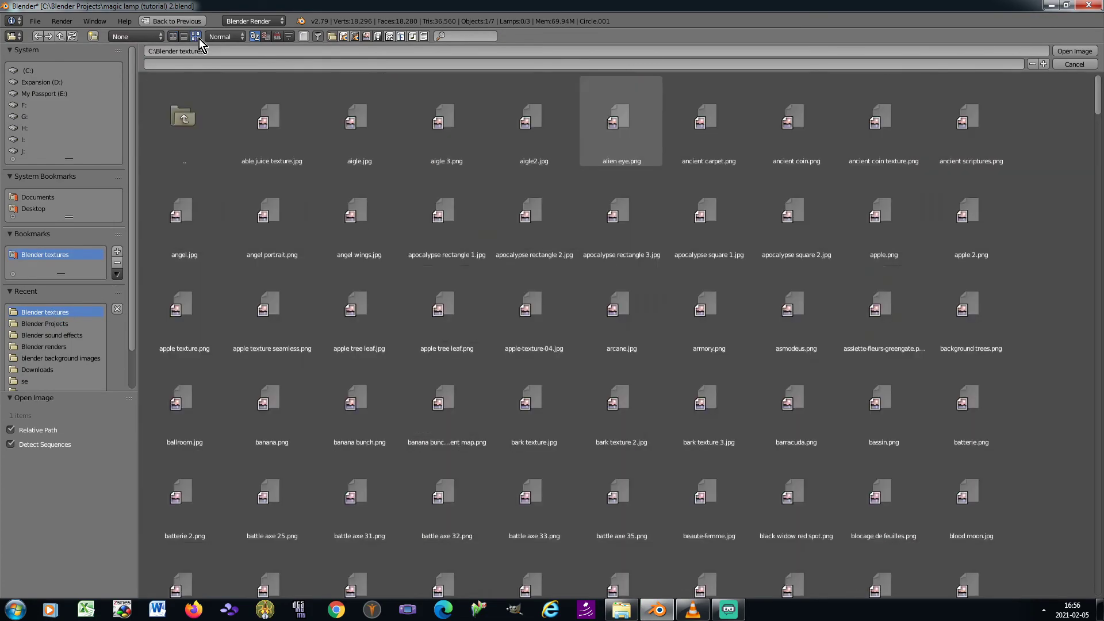
{"action": "left_click_drag", "start_coordinate": [1097, 108], "coordinate": [1103, 336]}
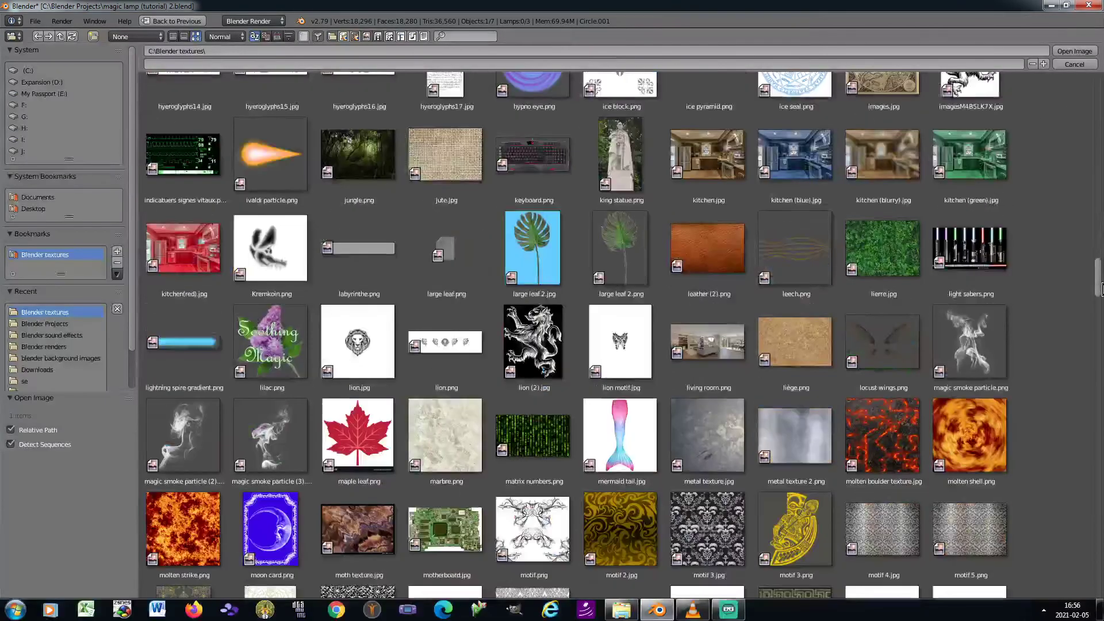
{"action": "double_click", "coordinate": [182, 437]}
Enable the smoke texture's color ramp and set its end stop to blue with R 0.29 and G 0.56
{"action": "left_click", "coordinate": [969, 431]}
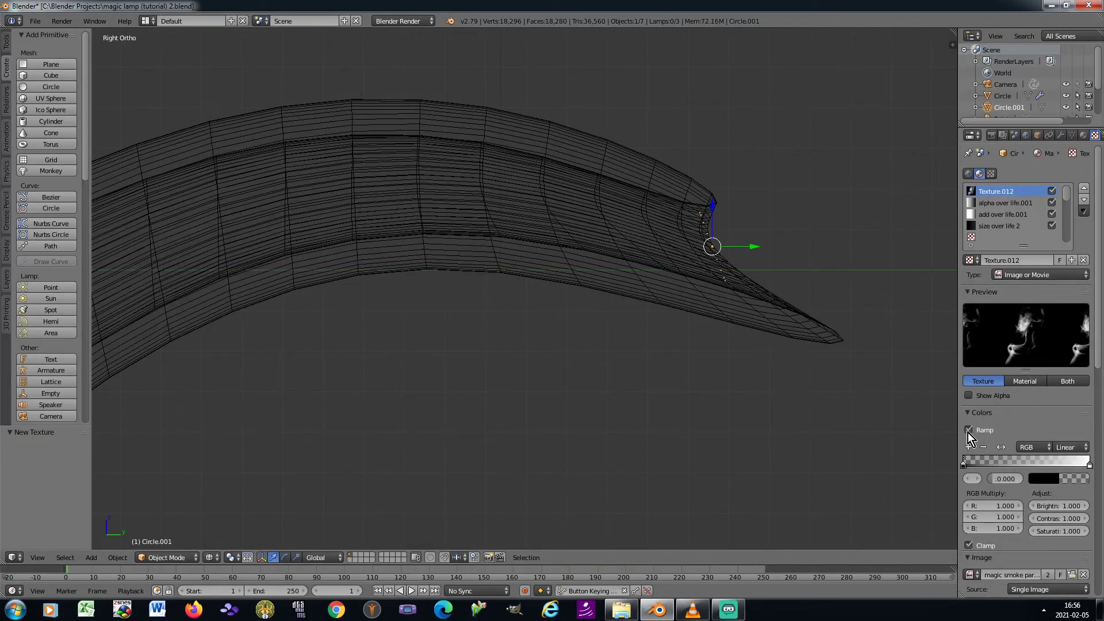
{"action": "left_click", "coordinate": [982, 478]}
{"action": "left_click", "coordinate": [1051, 478]}
{"action": "left_click", "coordinate": [1027, 428]}
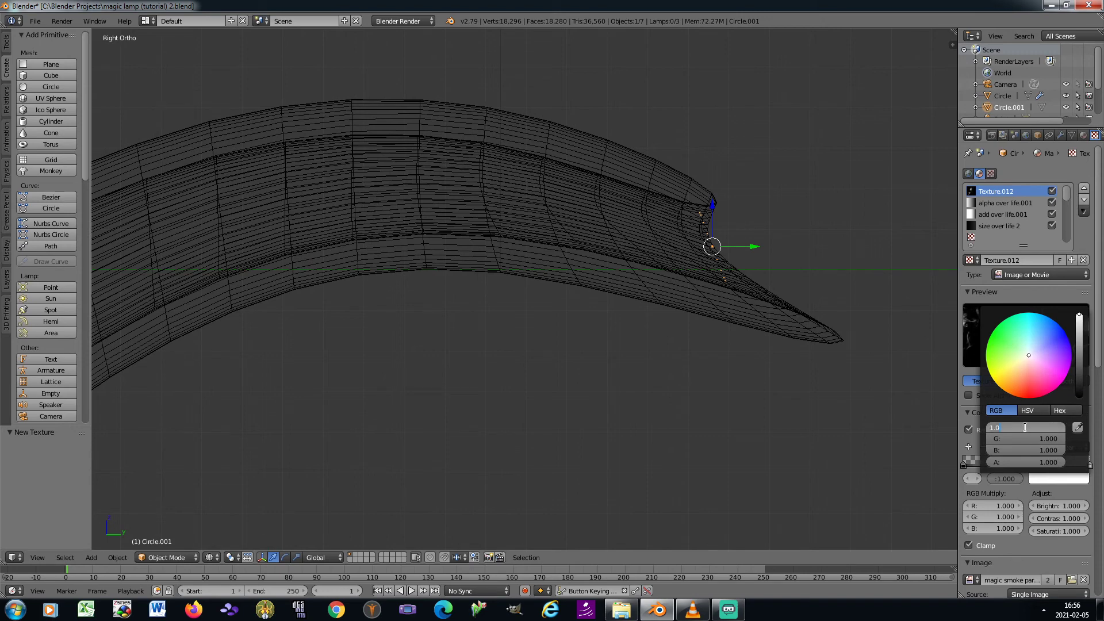
{"action": "type", "text": "0.29"}
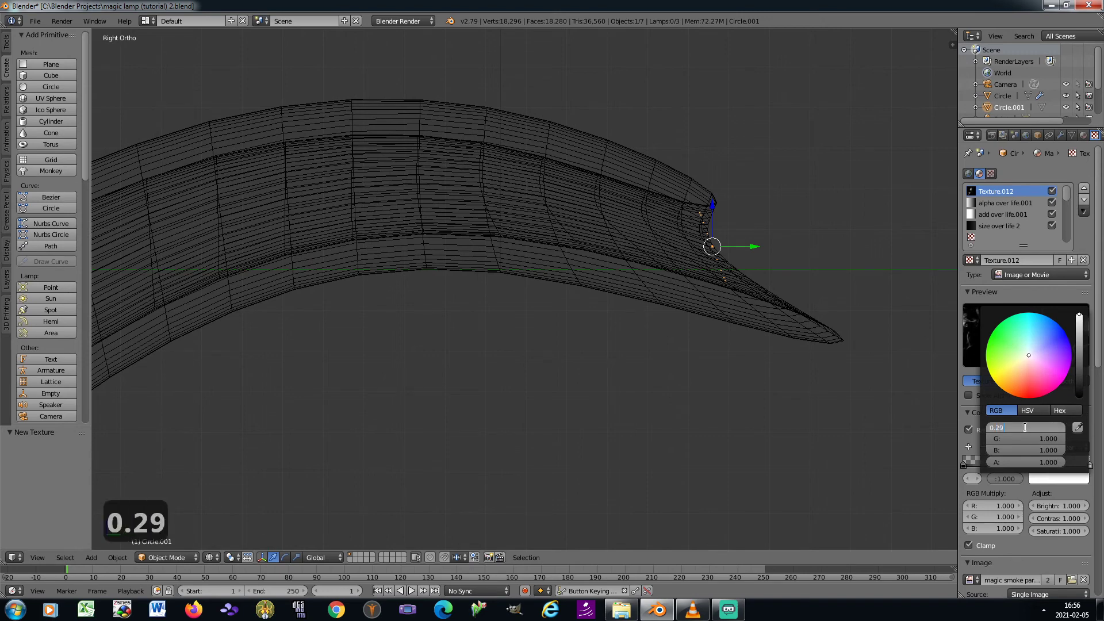
{"action": "key", "text": "Tab"}
{"action": "type", "text": "0.56"}
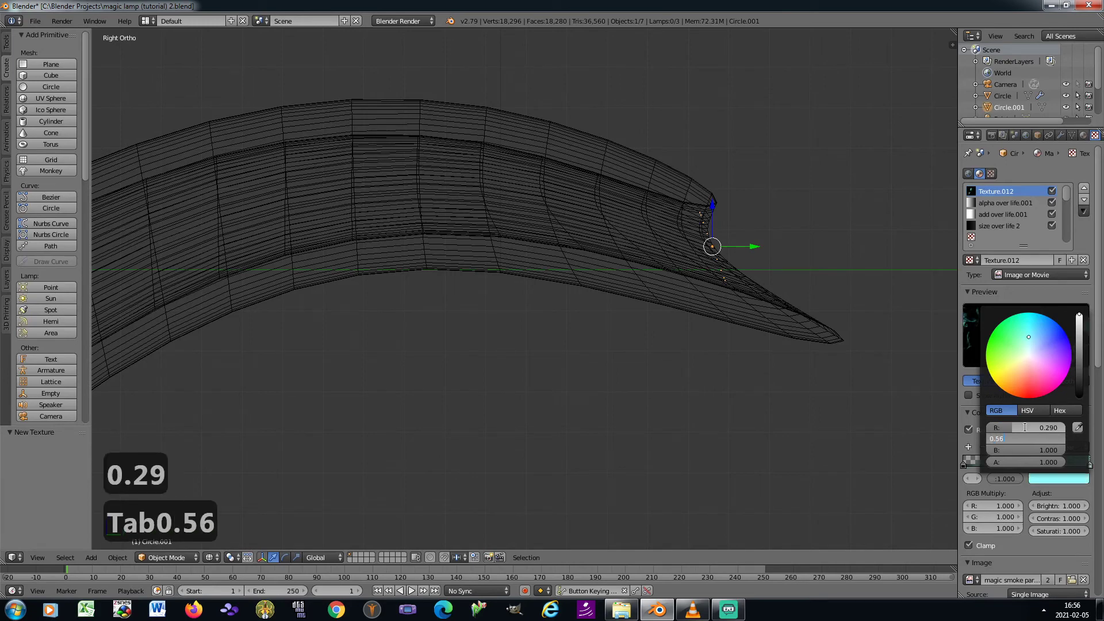
{"action": "key", "text": "Return"}
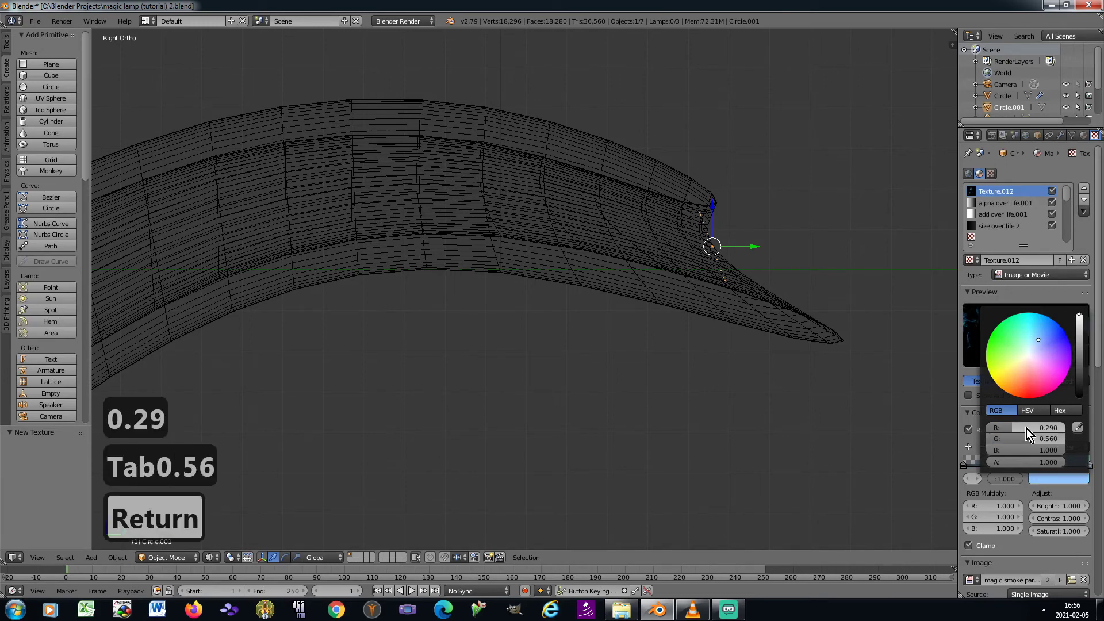
Set the mapping coordinates of Material.010's smoke image texture to Generated
{"action": "scroll", "coordinate": [1093, 460], "scroll_direction": "down", "scroll_amount": 8}
{"action": "scroll", "coordinate": [1093, 460], "scroll_direction": "down", "scroll_amount": 4}
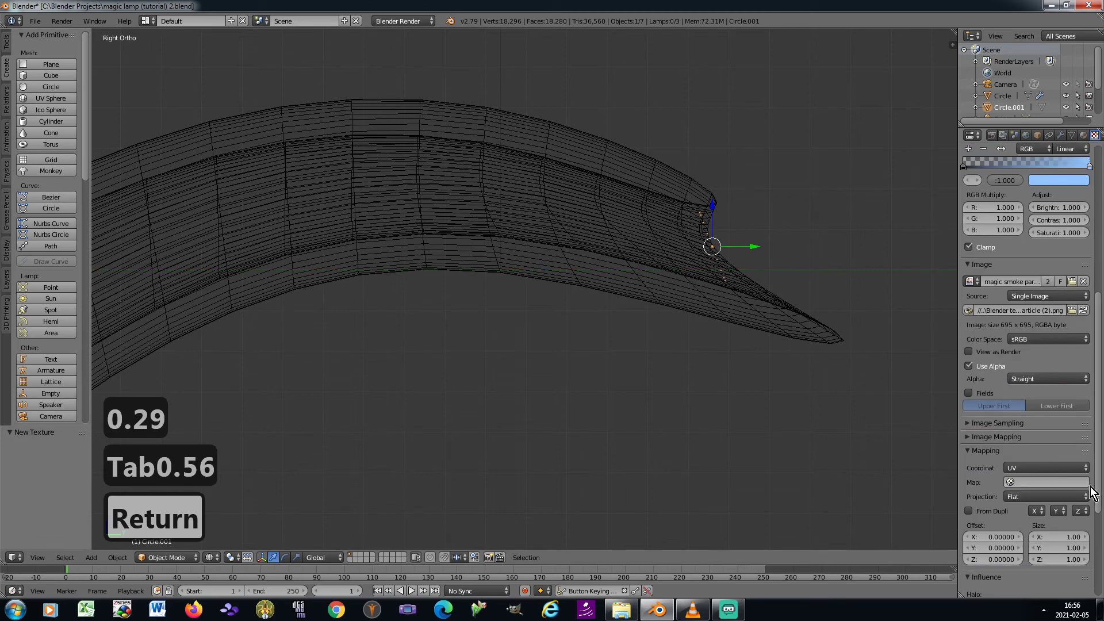
{"action": "left_click", "coordinate": [1037, 468]}
{"action": "left_click", "coordinate": [1029, 429]}
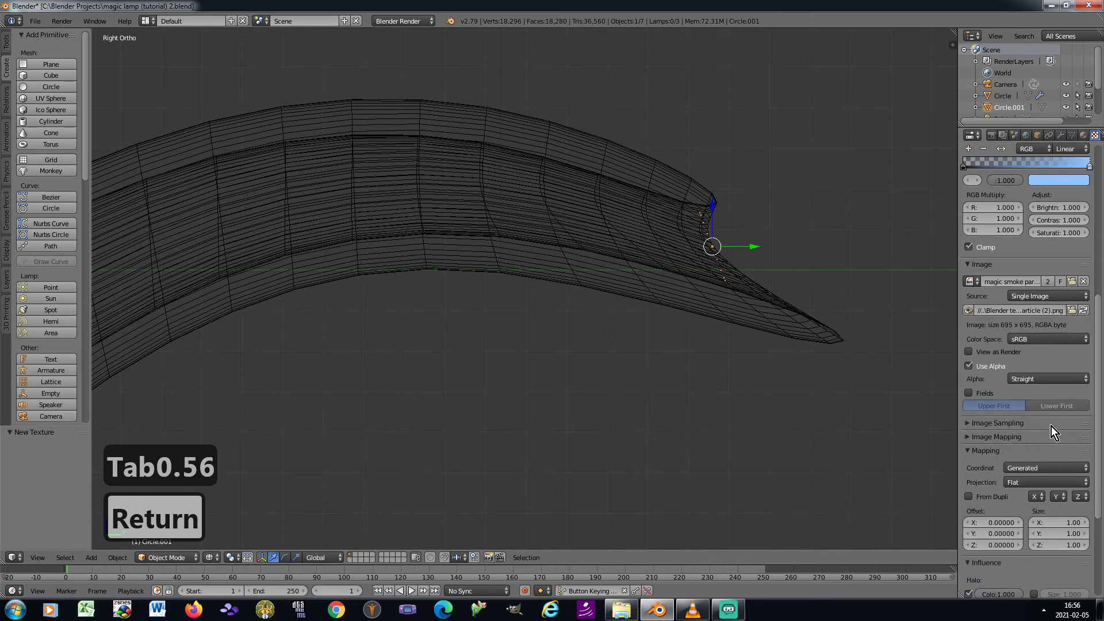
Set the blend type of Material.010's smoke texture to Overlay and save over the existing blend file
{"action": "scroll", "coordinate": [1024, 489], "scroll_direction": "down", "scroll_amount": 6}
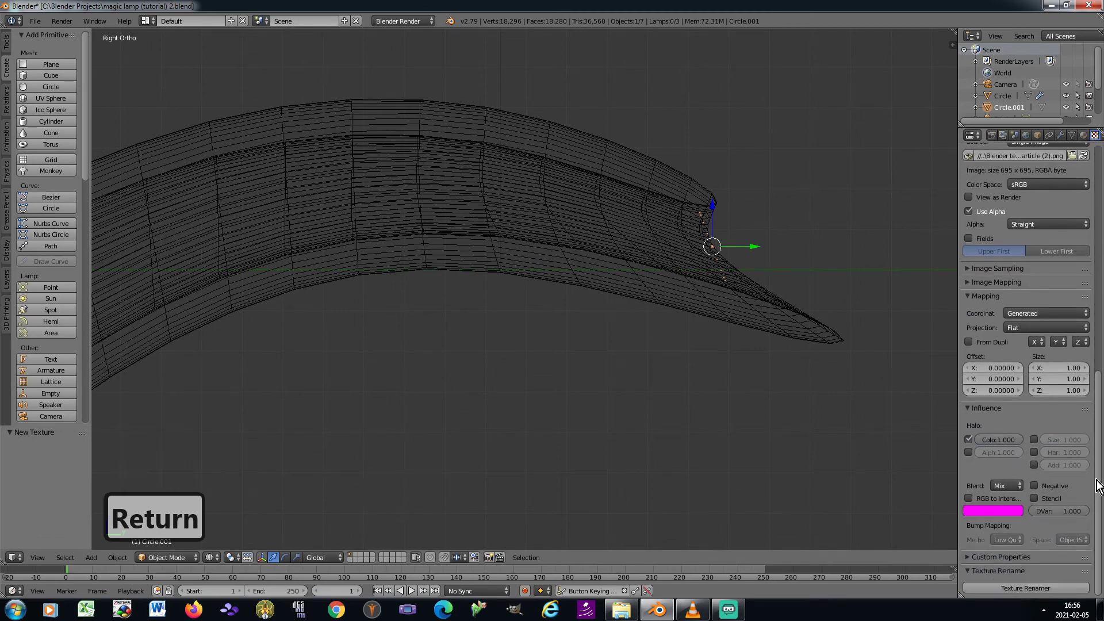
{"action": "left_click", "coordinate": [1022, 486]}
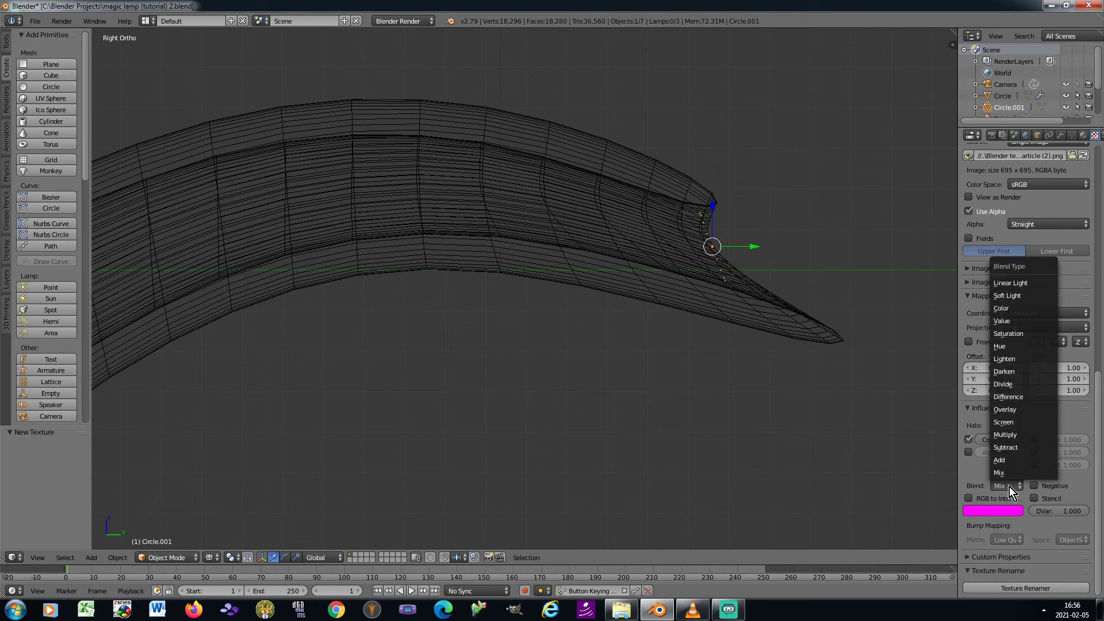
{"action": "left_click", "coordinate": [1023, 414]}
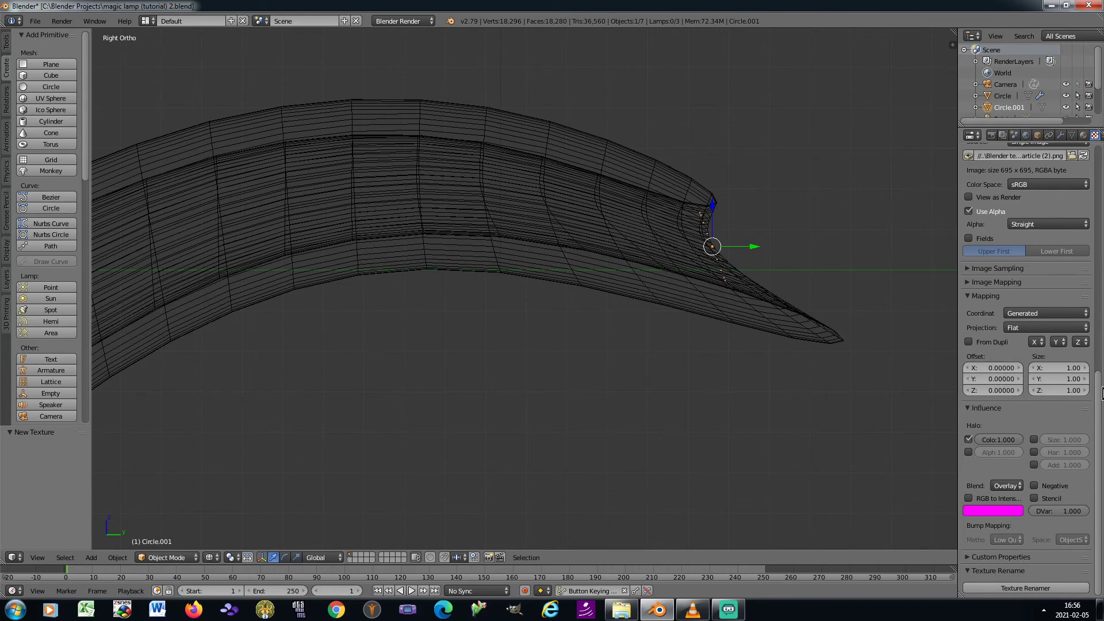
{"action": "left_click_drag", "start_coordinate": [1099, 388], "coordinate": [1101, 190]}
{"action": "key", "text": "ctrl+s"}
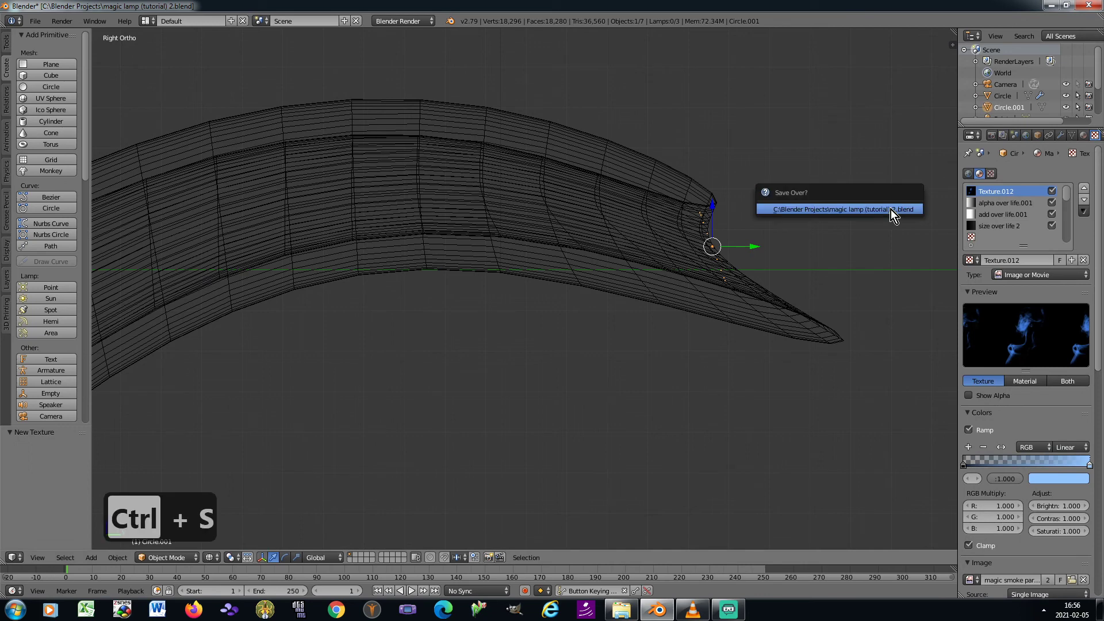
{"action": "left_click", "coordinate": [892, 212]}
Unlink Texture.011 from Material.011's first texture slot and create a new image texture in its place
{"action": "left_click", "coordinate": [1082, 136]}
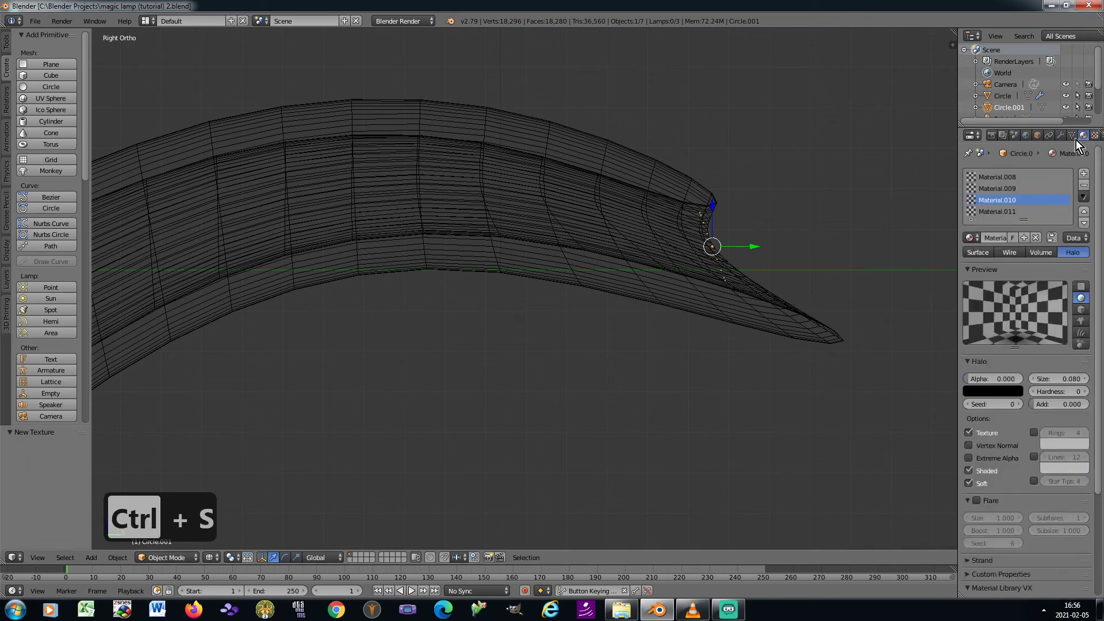
{"action": "left_click", "coordinate": [992, 212]}
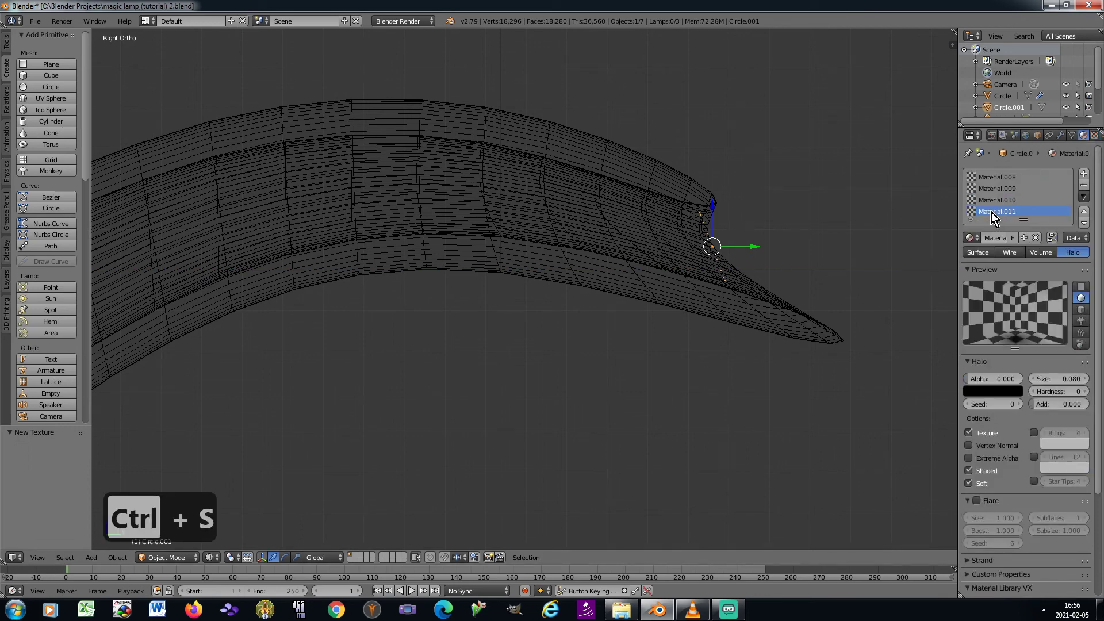
{"action": "left_click", "coordinate": [1093, 135]}
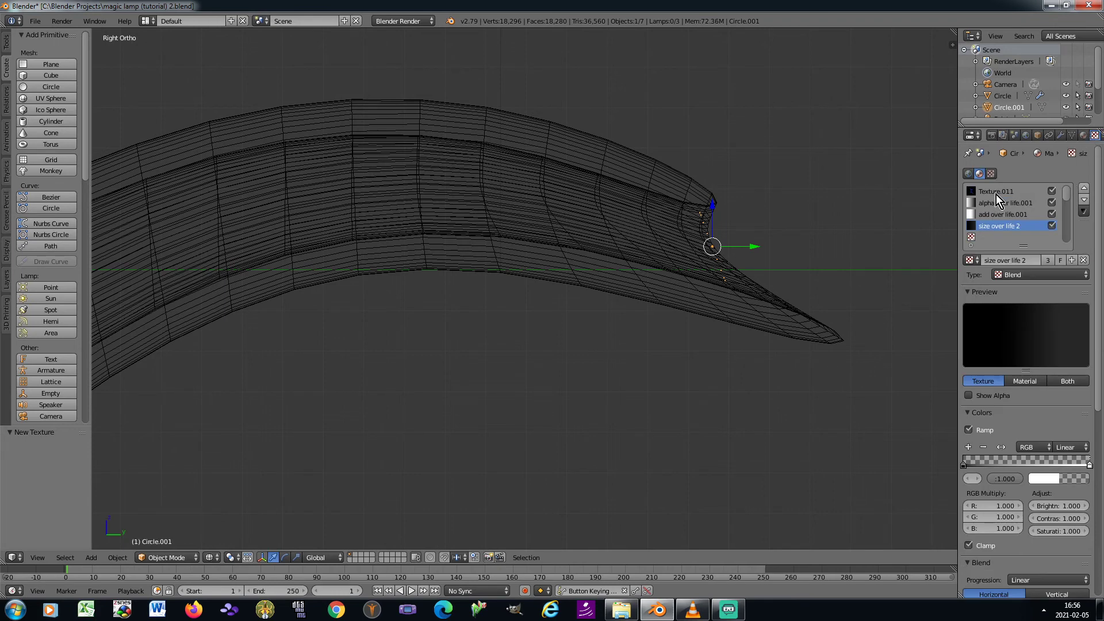
{"action": "left_click", "coordinate": [1084, 260]}
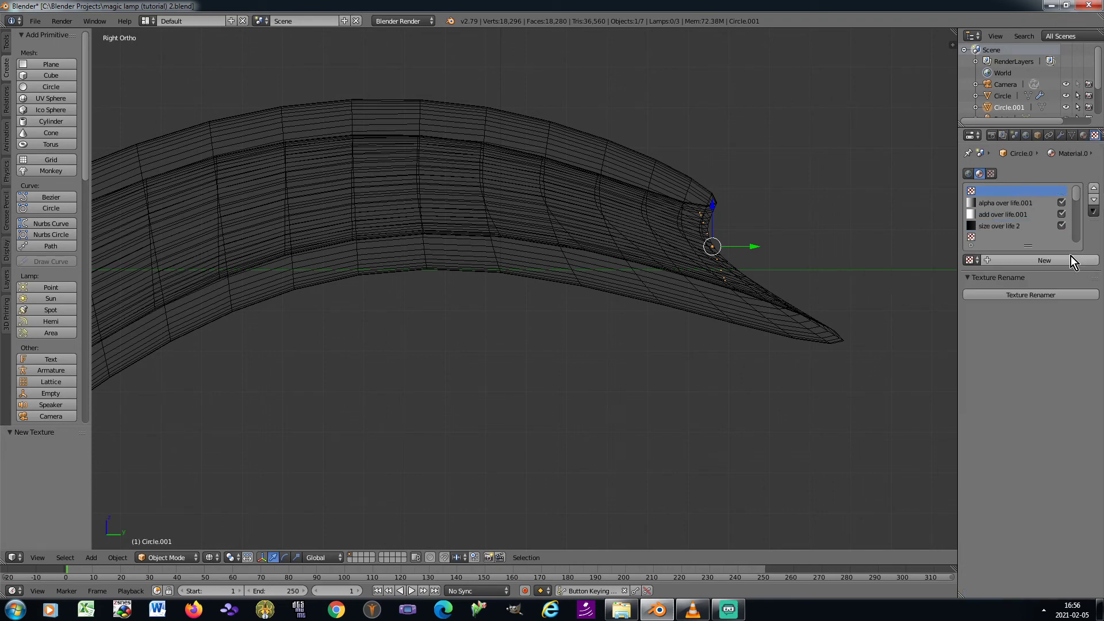
{"action": "left_click", "coordinate": [987, 261]}
Load magic smoke particle (3).png from the Blender textures folder into Material.011's new texture
{"action": "left_click", "coordinate": [1061, 533]}
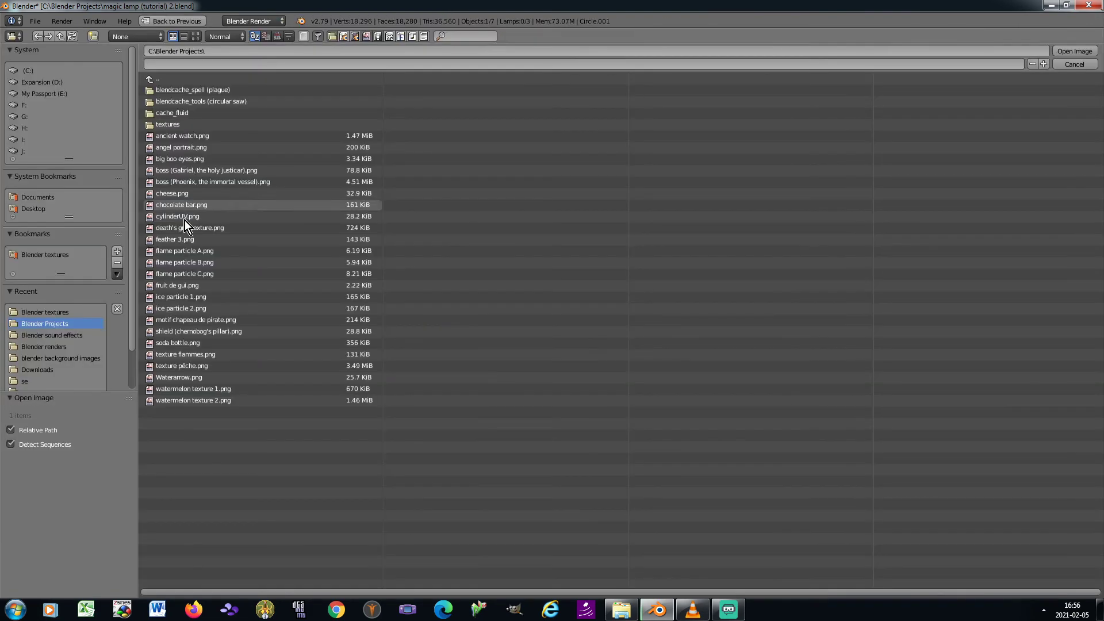
{"action": "left_click", "coordinate": [58, 314]}
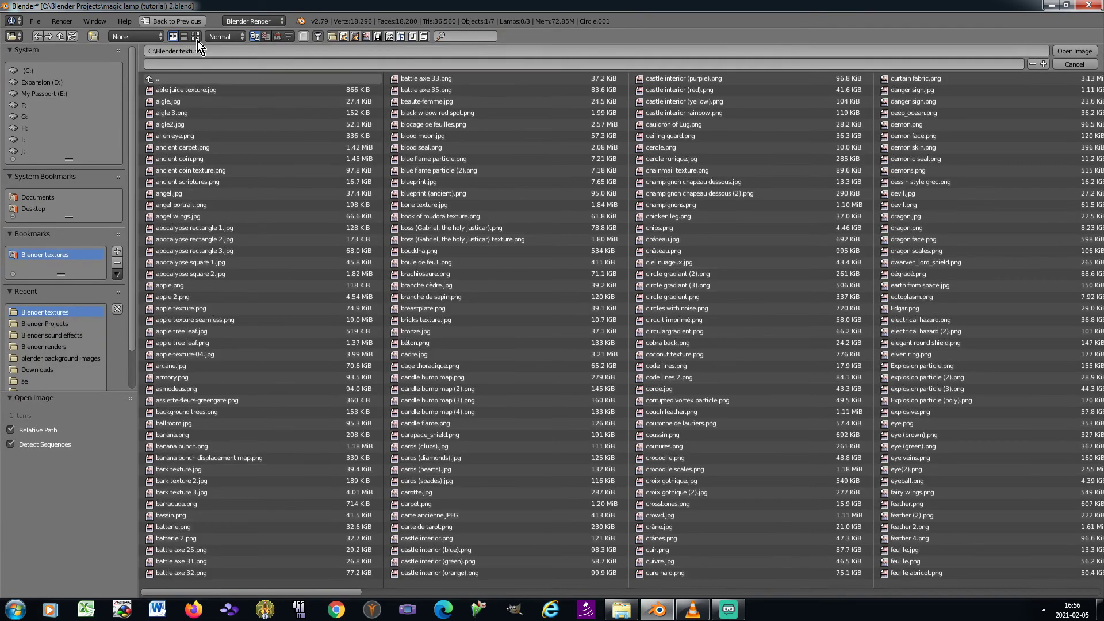
{"action": "left_click", "coordinate": [197, 38]}
{"action": "left_click_drag", "start_coordinate": [1102, 152], "coordinate": [1100, 237]}
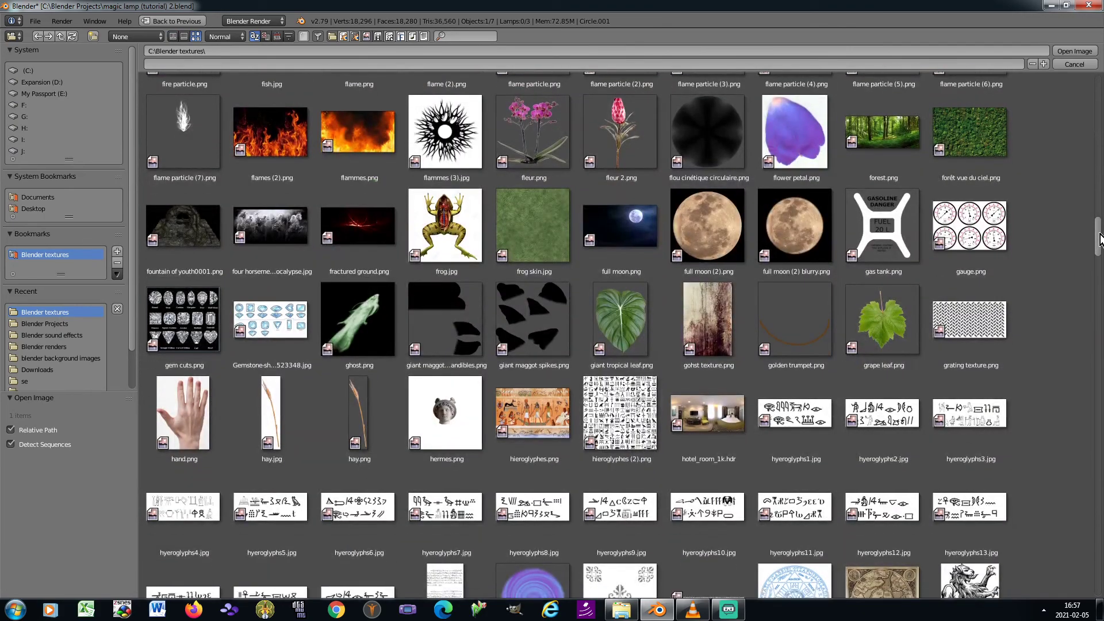
{"action": "scroll", "coordinate": [1075, 253], "scroll_direction": "down", "scroll_amount": 10}
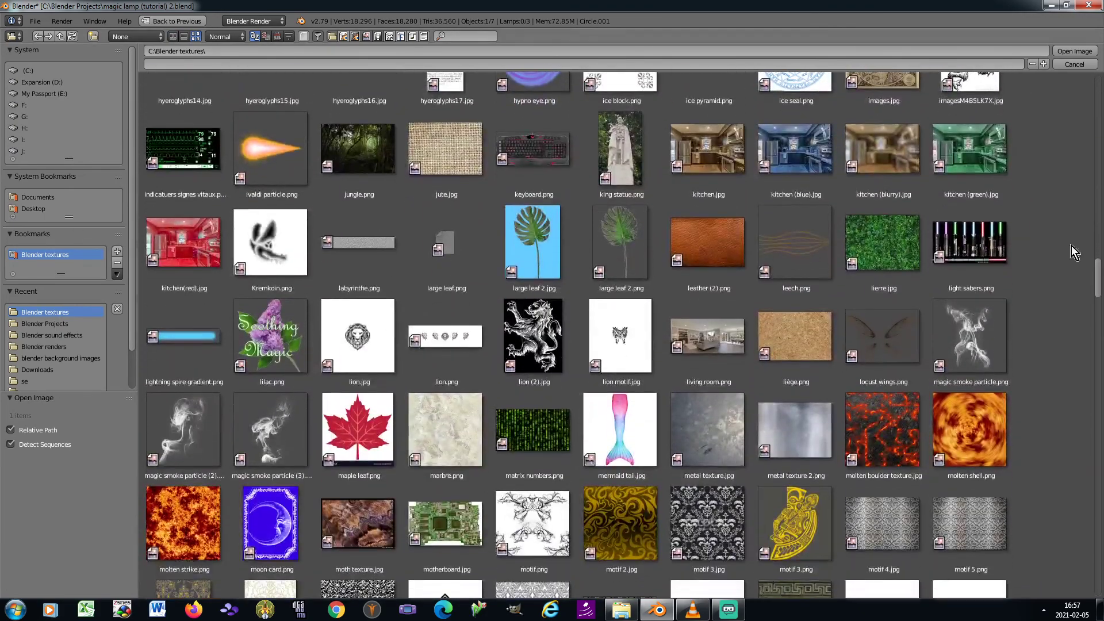
{"action": "double_click", "coordinate": [279, 416]}
Enable the color ramp on Material.011's smoke texture and set its end stop to blue with R 0.33 and G 0.6
{"action": "left_click", "coordinate": [968, 430]}
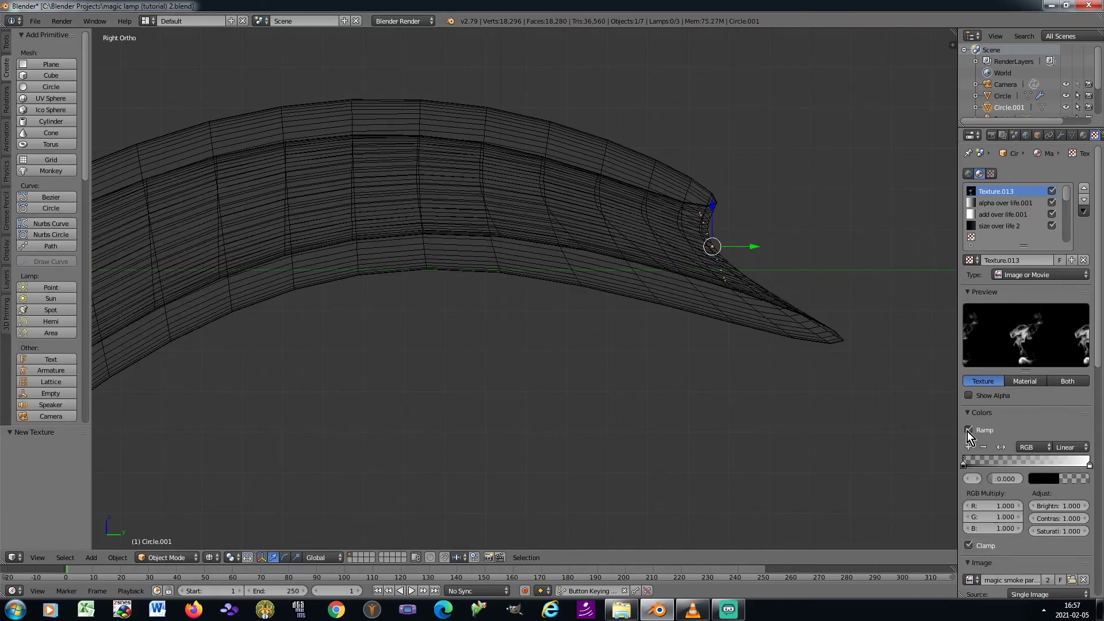
{"action": "left_click", "coordinate": [979, 477]}
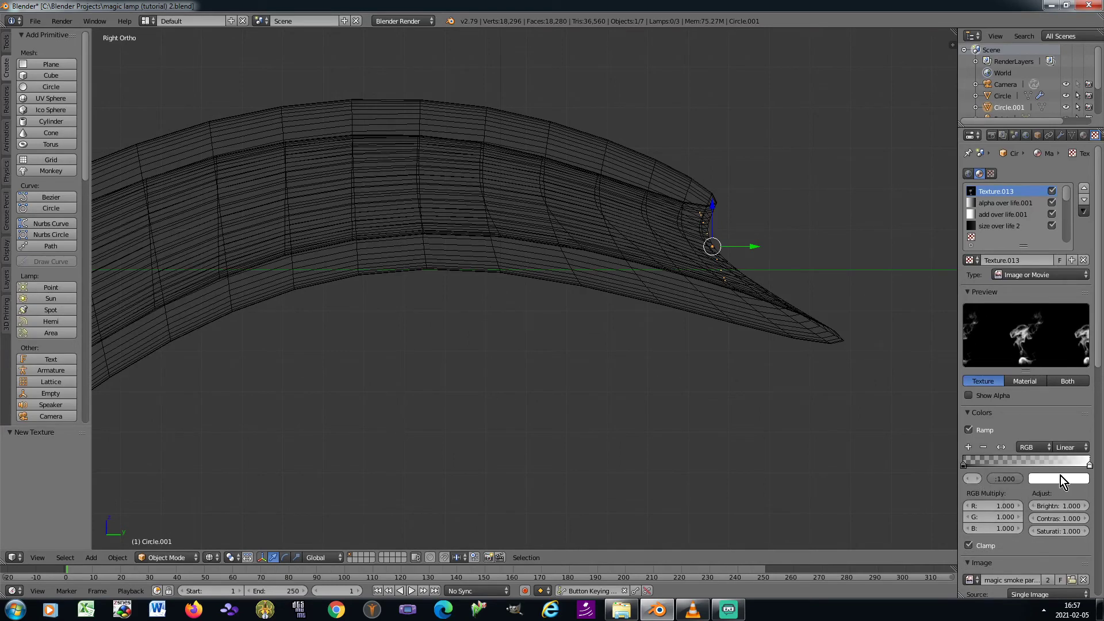
{"action": "left_click", "coordinate": [1061, 478]}
{"action": "left_click", "coordinate": [1023, 427]}
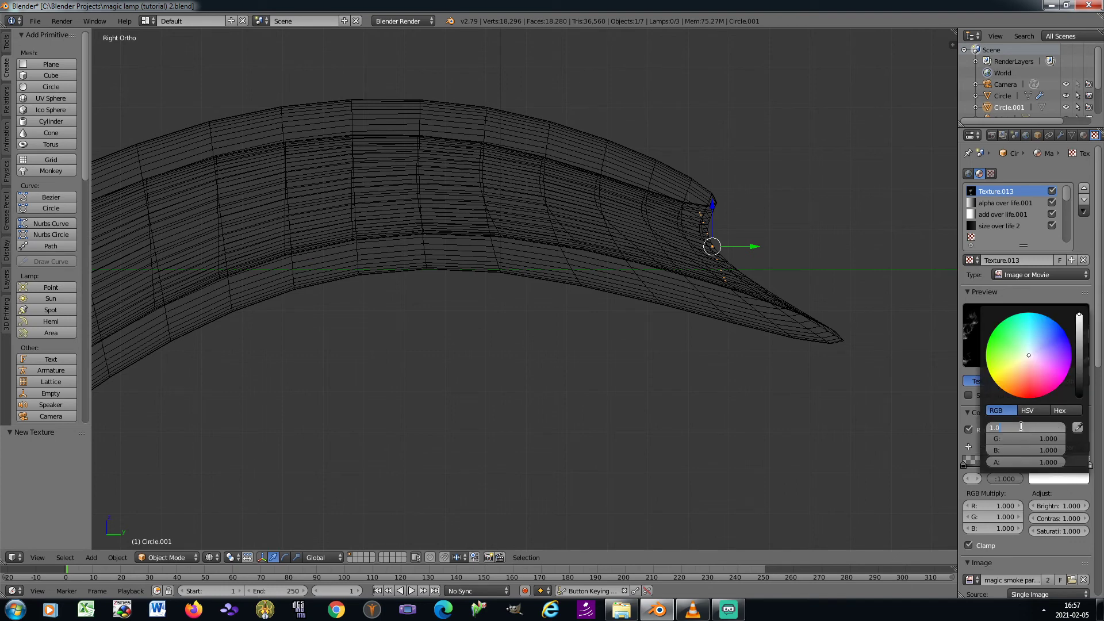
{"action": "type", "text": "0.33"}
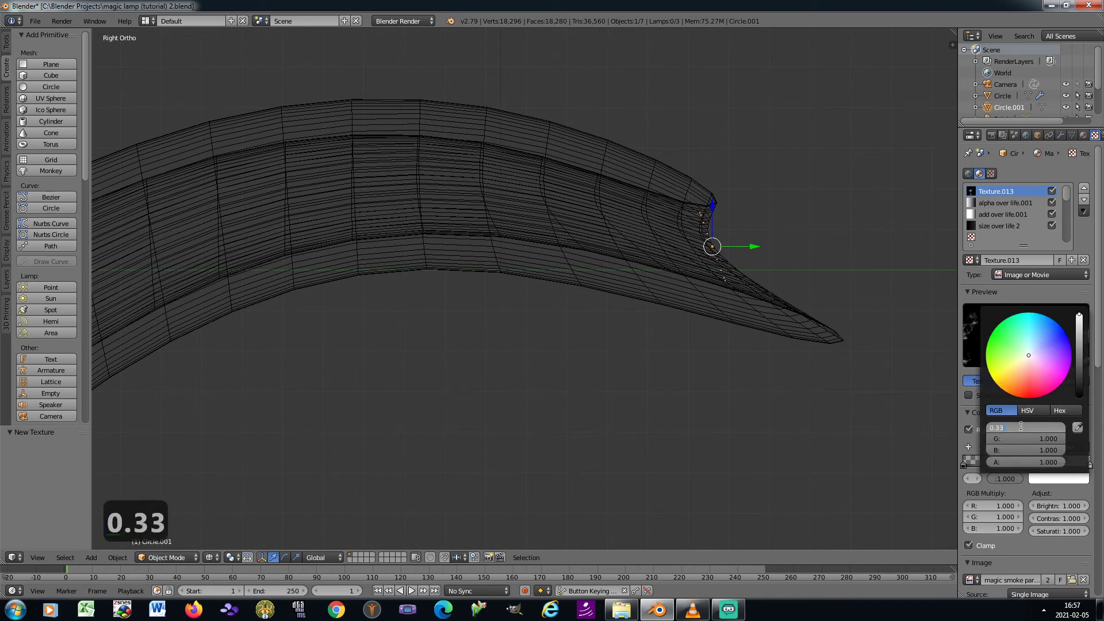
{"action": "key", "text": "Tab"}
{"action": "type", "text": "0.6"}
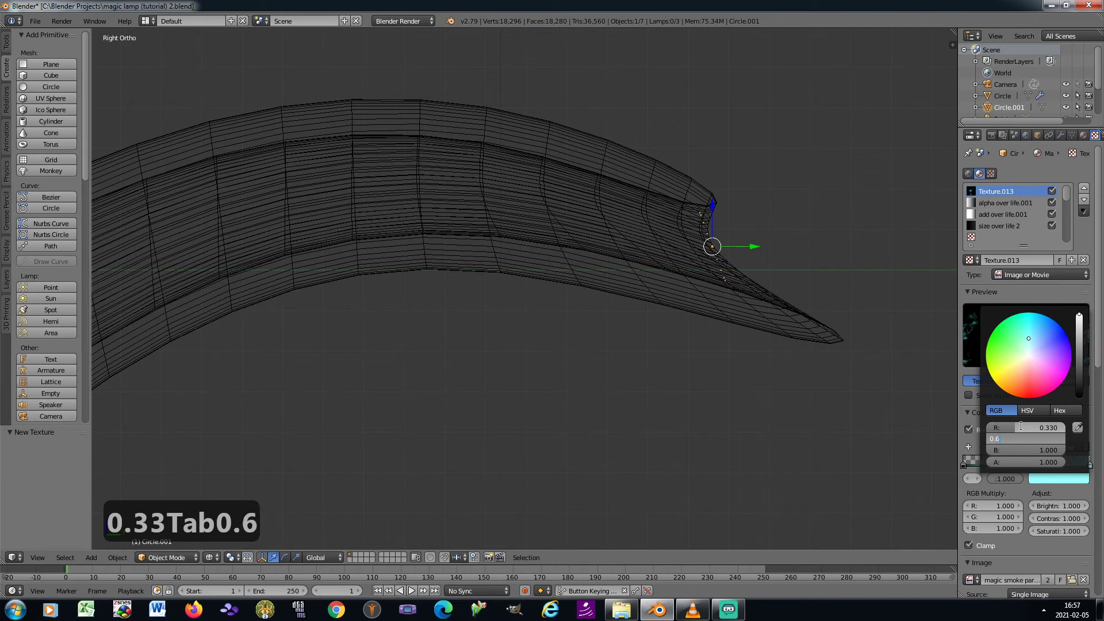
{"action": "key", "text": "Return"}
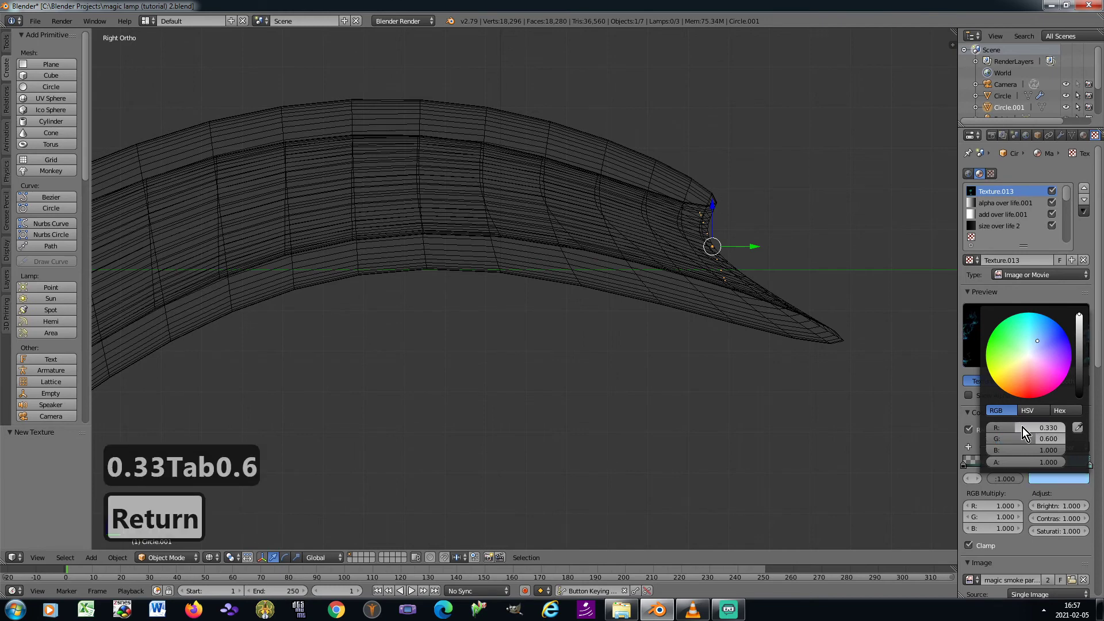
Set the mapping coordinates of Material.011's smoke image texture to Generated
{"action": "scroll", "coordinate": [1102, 310], "scroll_direction": "down", "scroll_amount": 3}
{"action": "scroll", "coordinate": [1102, 345], "scroll_direction": "down", "scroll_amount": 8}
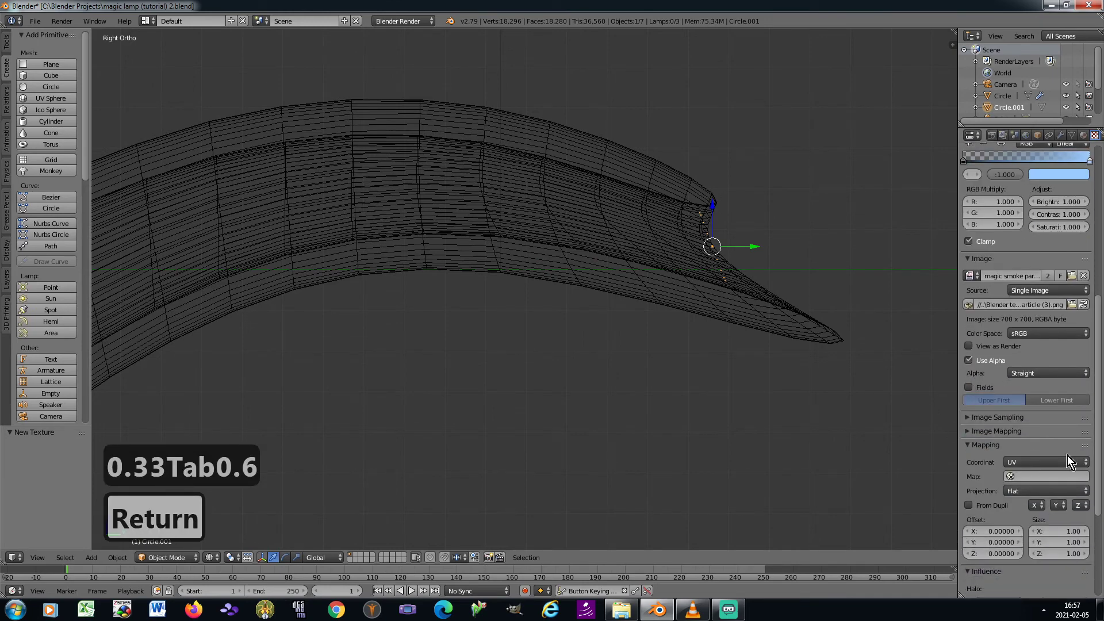
{"action": "left_click", "coordinate": [1063, 461]}
{"action": "left_click", "coordinate": [1034, 423]}
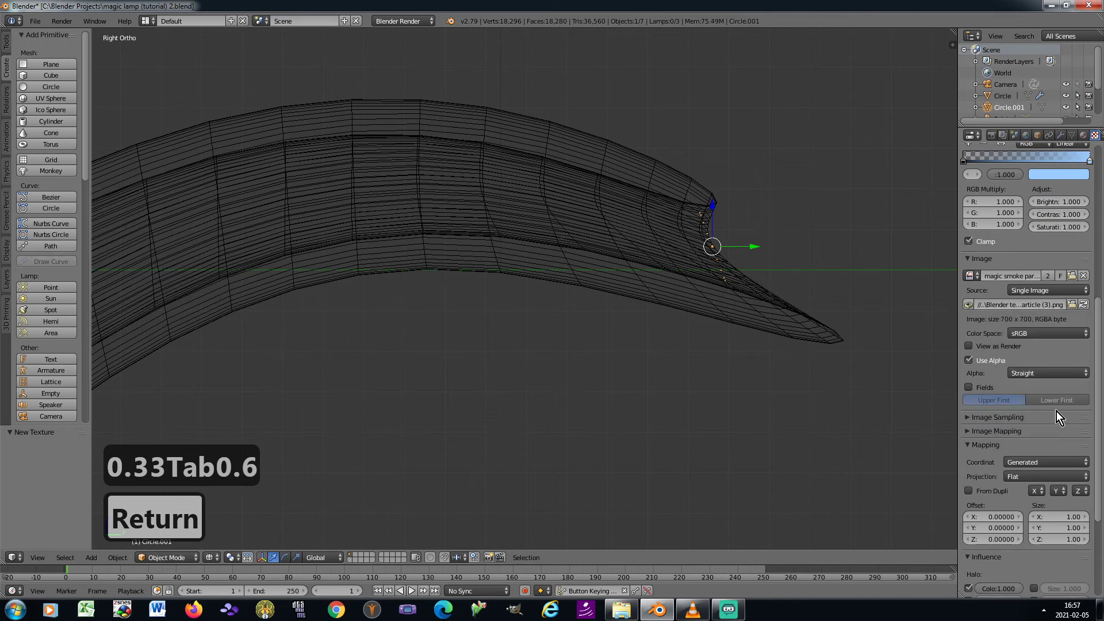
Set the blend type of Material.011's smoke texture to Overlay and save over the existing blend file
{"action": "scroll", "coordinate": [1102, 458], "scroll_direction": "down", "scroll_amount": 3}
{"action": "scroll", "coordinate": [1102, 460], "scroll_direction": "down", "scroll_amount": 3}
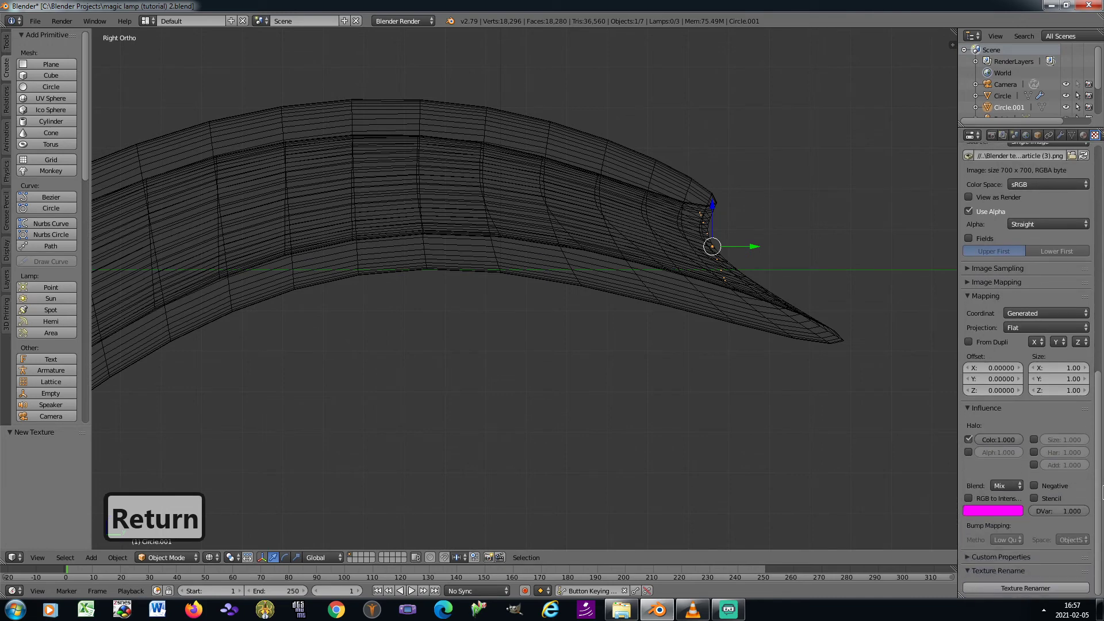
{"action": "left_click", "coordinate": [1006, 485]}
{"action": "left_click", "coordinate": [1013, 406]}
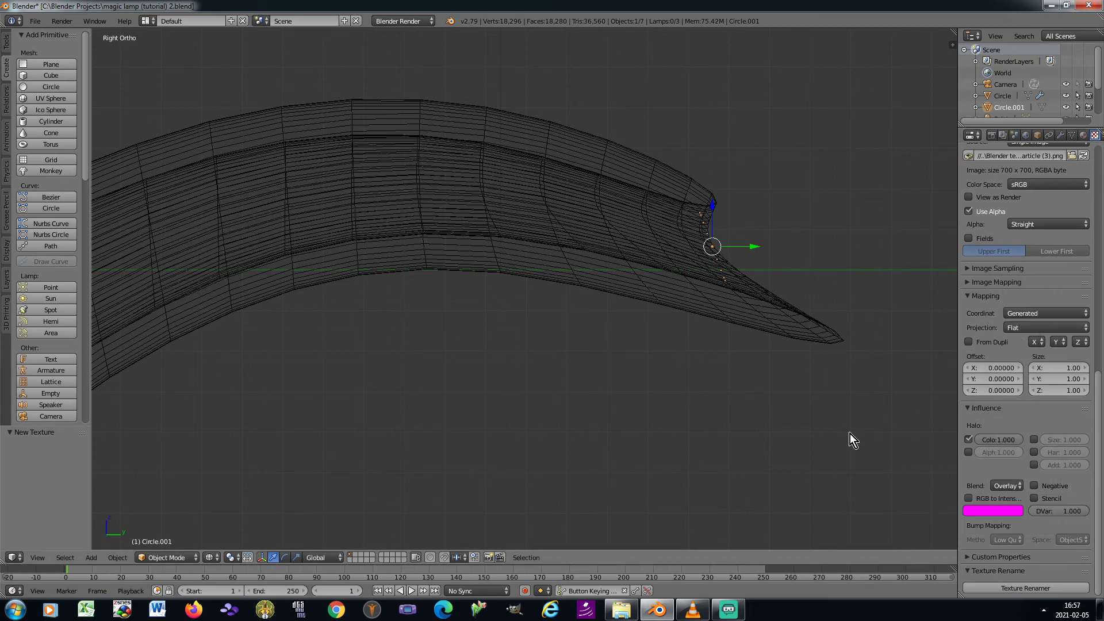
{"action": "key", "text": "ctrl+s"}
{"action": "left_click", "coordinate": [844, 437]}
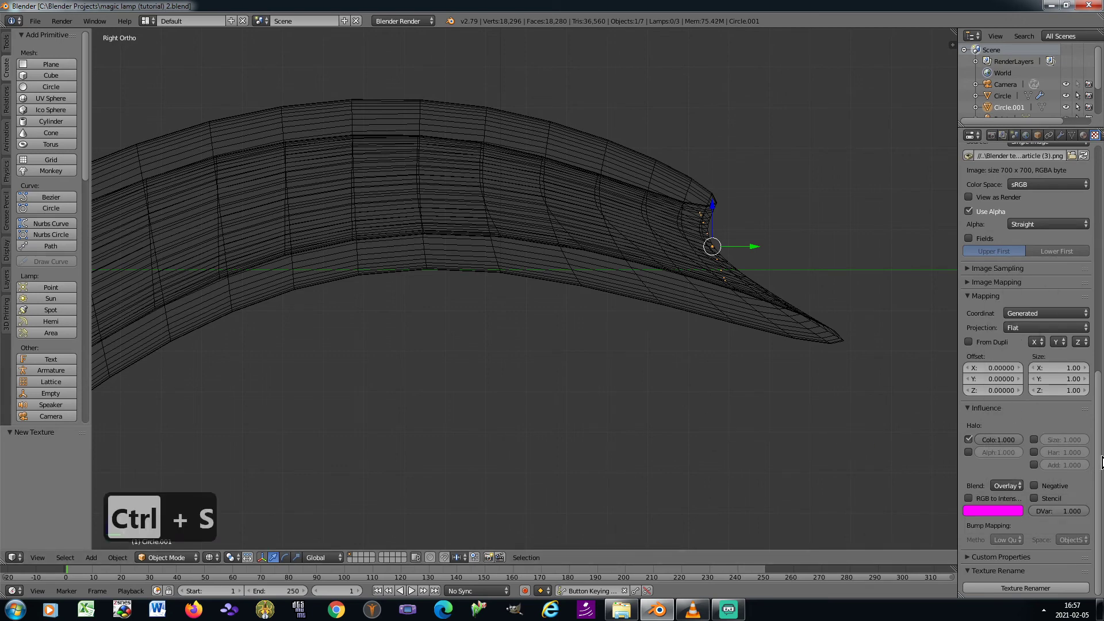
Add four particle systems to the Circle.001 spout emitter
{"action": "left_click_drag", "start_coordinate": [1101, 460], "coordinate": [1099, 230]}
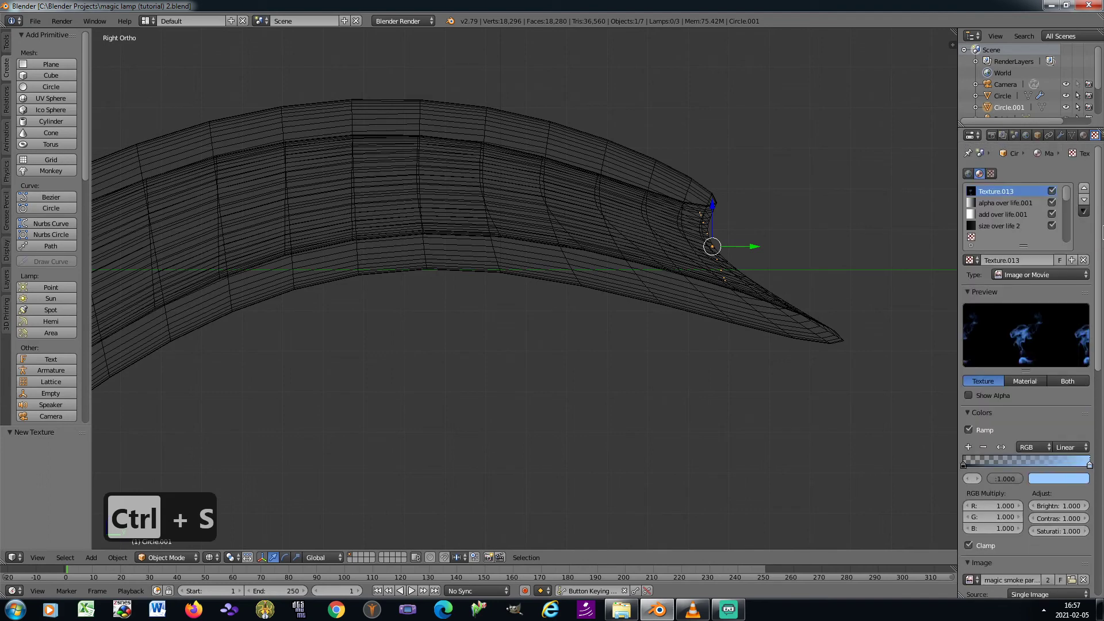
{"action": "left_click", "coordinate": [1084, 138]}
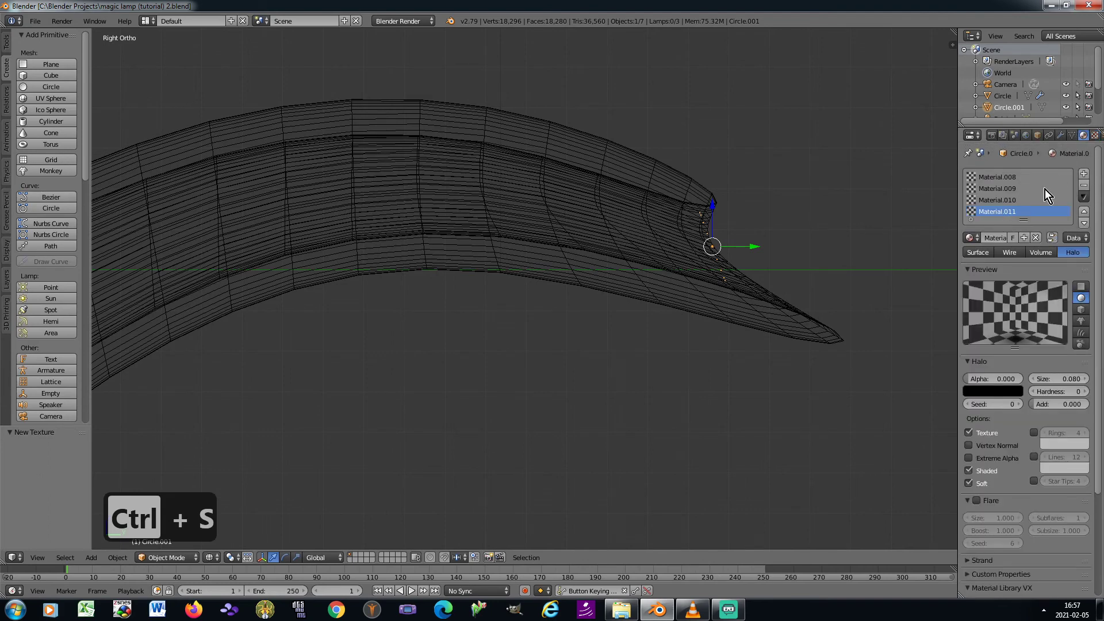
{"action": "left_click", "coordinate": [1099, 137]}
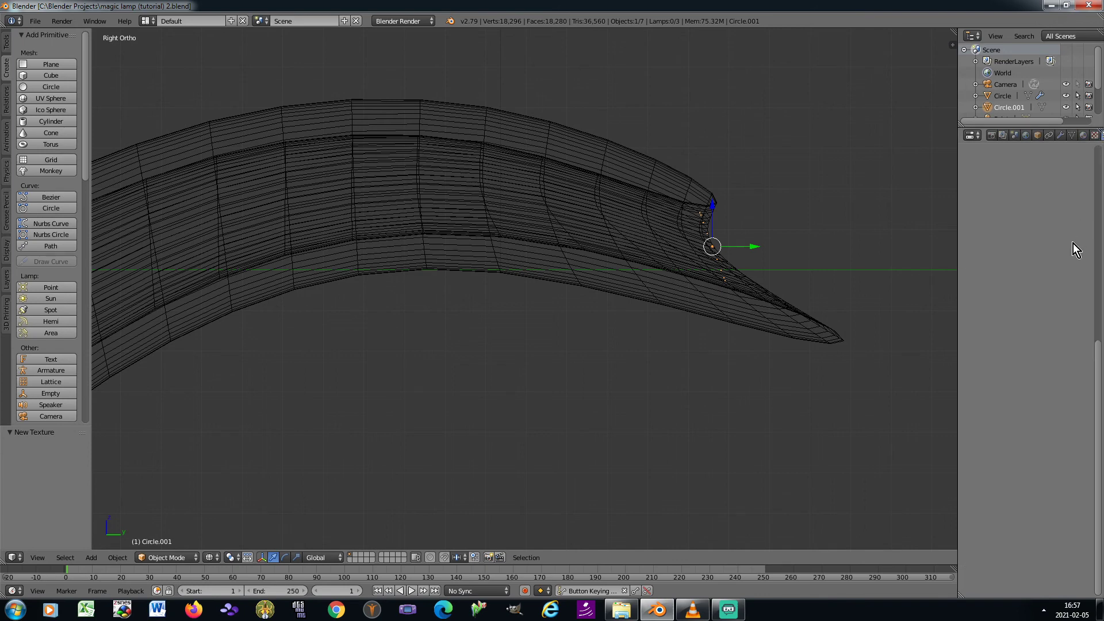
{"action": "scroll", "coordinate": [1074, 244], "scroll_direction": "up", "scroll_amount": 3}
{"action": "left_click", "coordinate": [969, 213]}
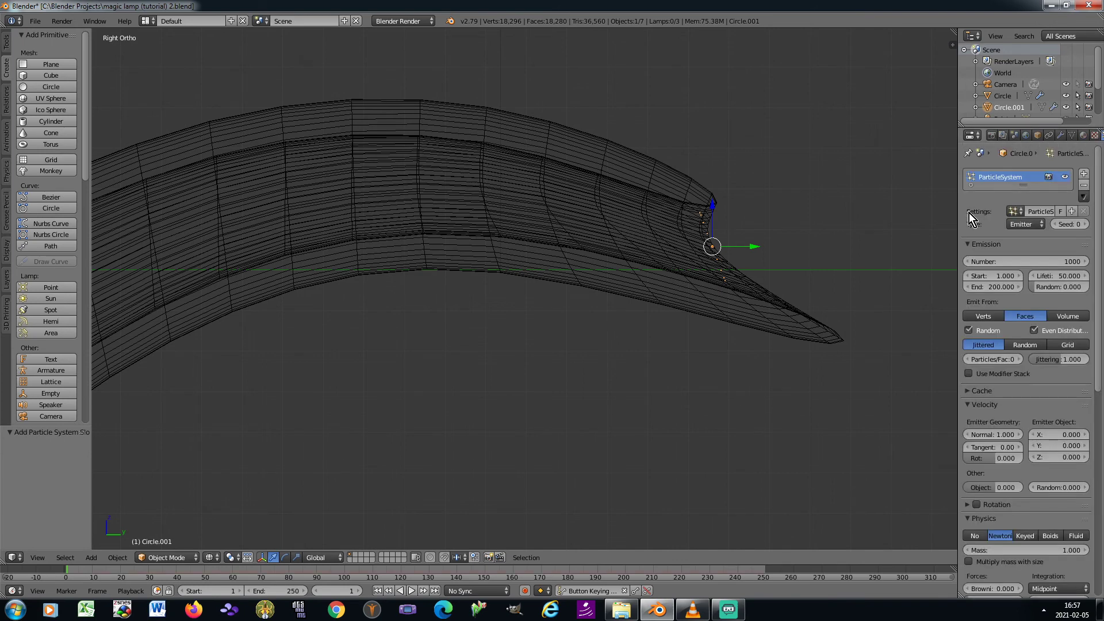
{"action": "left_click", "coordinate": [1084, 173]}
{"action": "left_click", "coordinate": [1084, 173]}
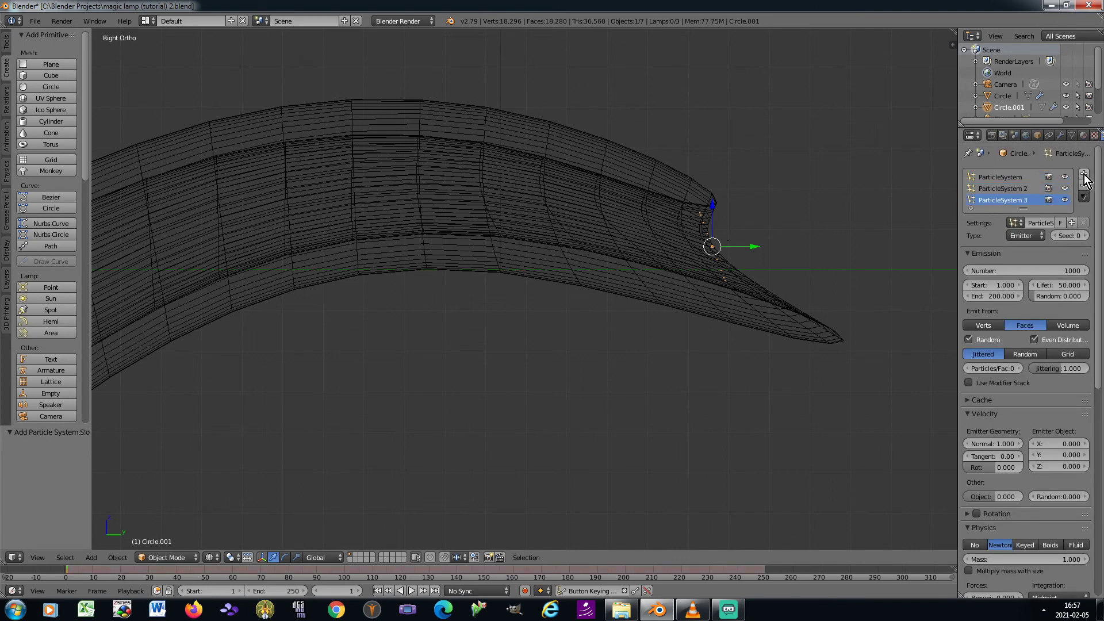
{"action": "left_click", "coordinate": [1084, 175]}
Give the first particle system a lifetime of 200 with 0.6 randomness and a normal emission velocity of 2
{"action": "left_click", "coordinate": [1006, 179]}
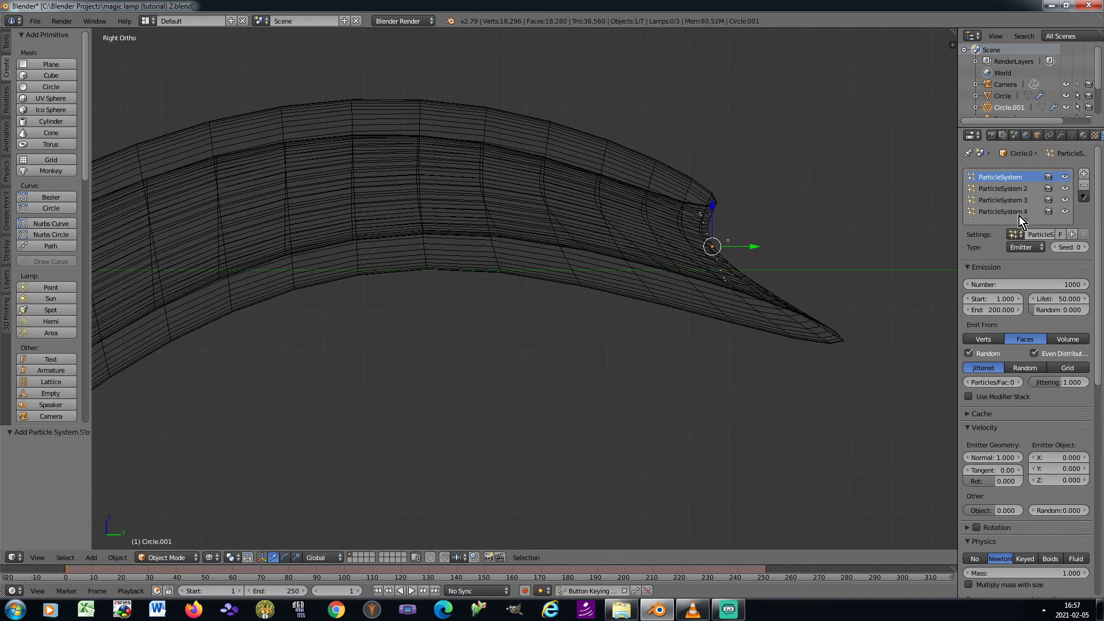
{"action": "left_click", "coordinate": [1053, 299]}
{"action": "type", "text": "200"}
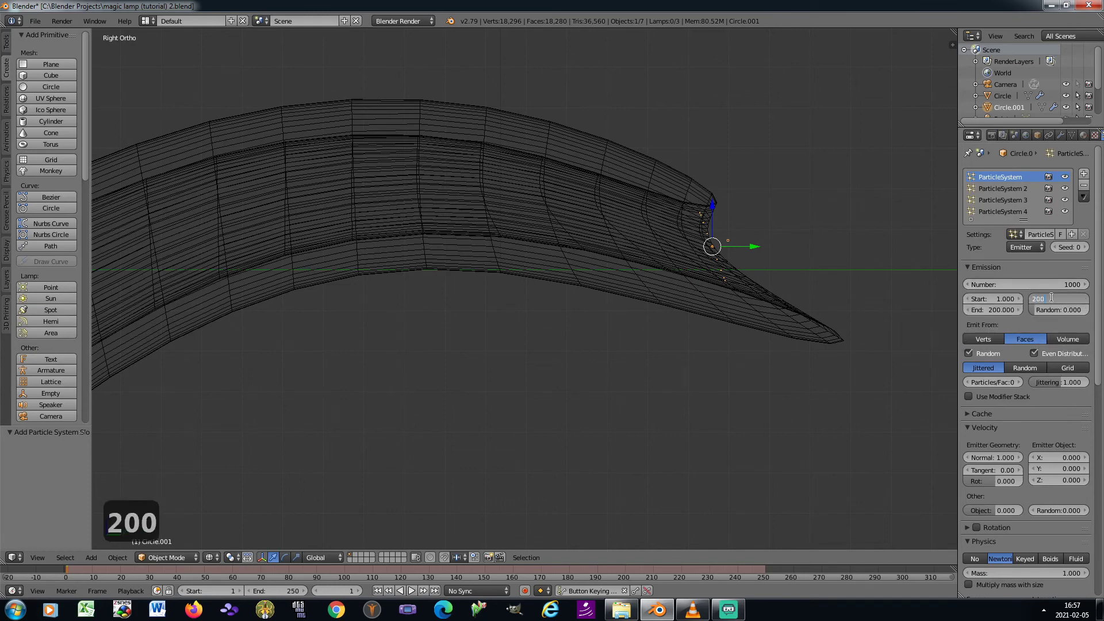
{"action": "key", "text": "Tab"}
{"action": "type", "text": "0.6"}
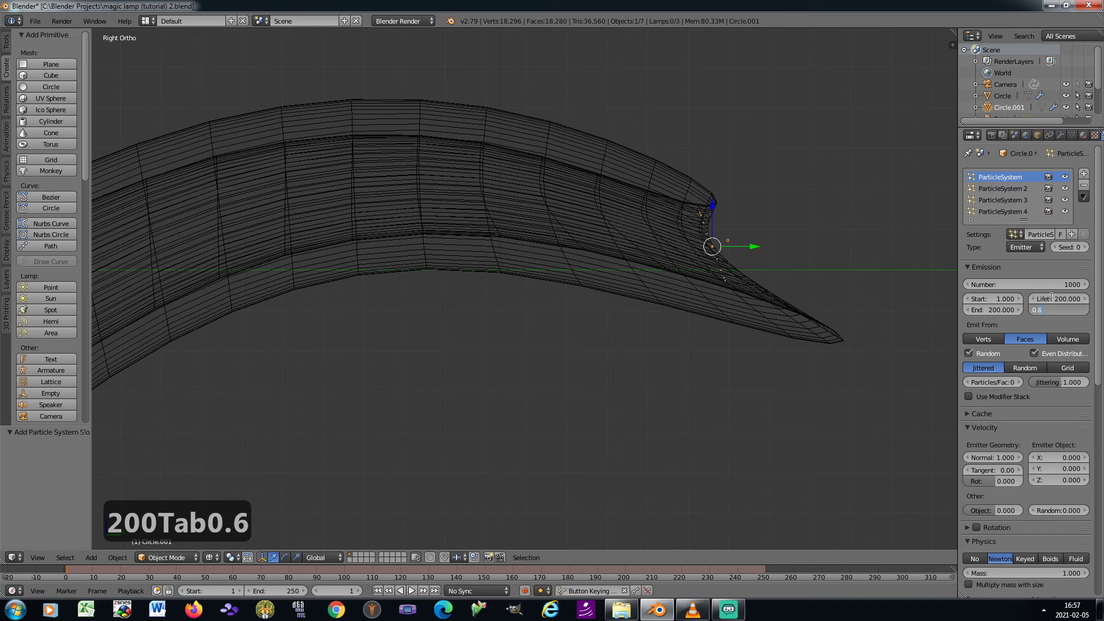
{"action": "key", "text": "Return"}
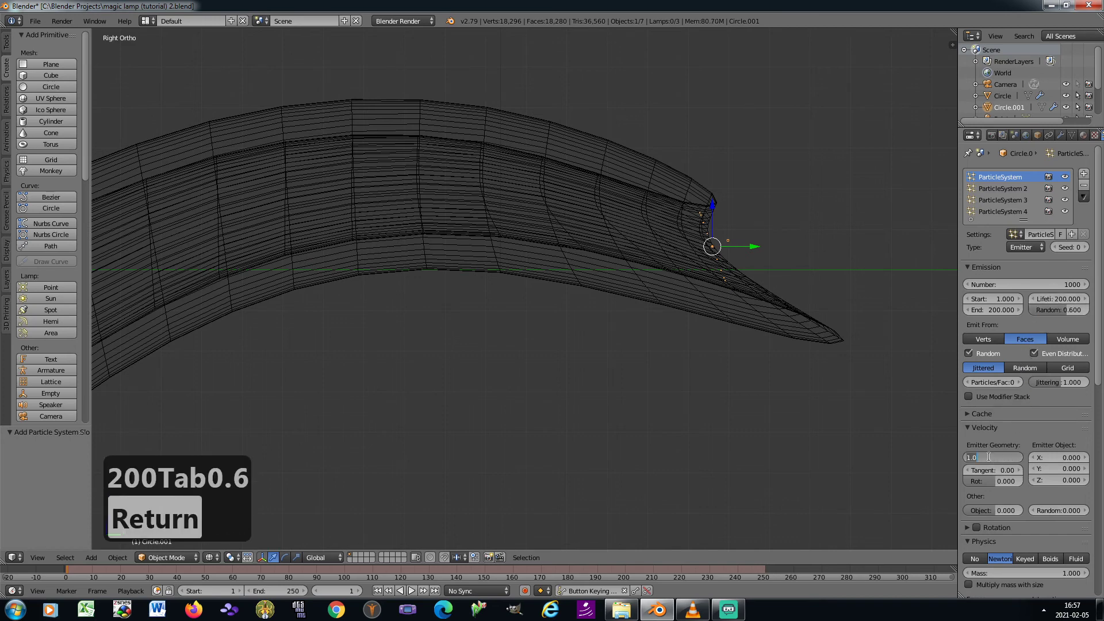
{"action": "type", "text": "2"}
{"action": "key", "text": "Return"}
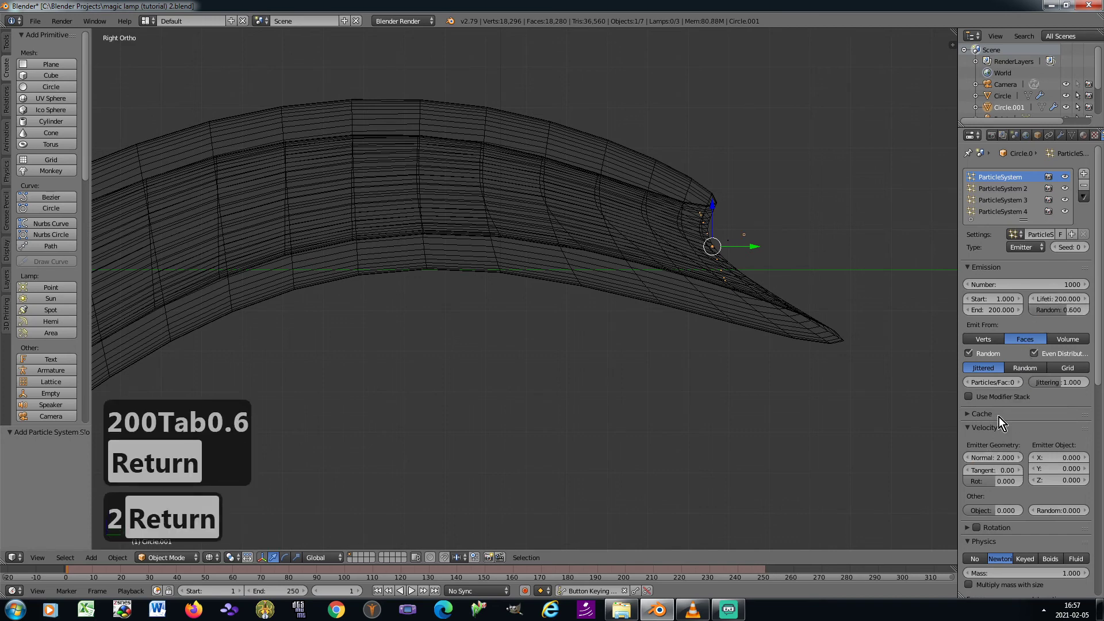
Set the first particle system's Brownian force to 10 and turn off rendering of its emitter
{"action": "scroll", "coordinate": [1009, 391], "scroll_direction": "down", "scroll_amount": 10}
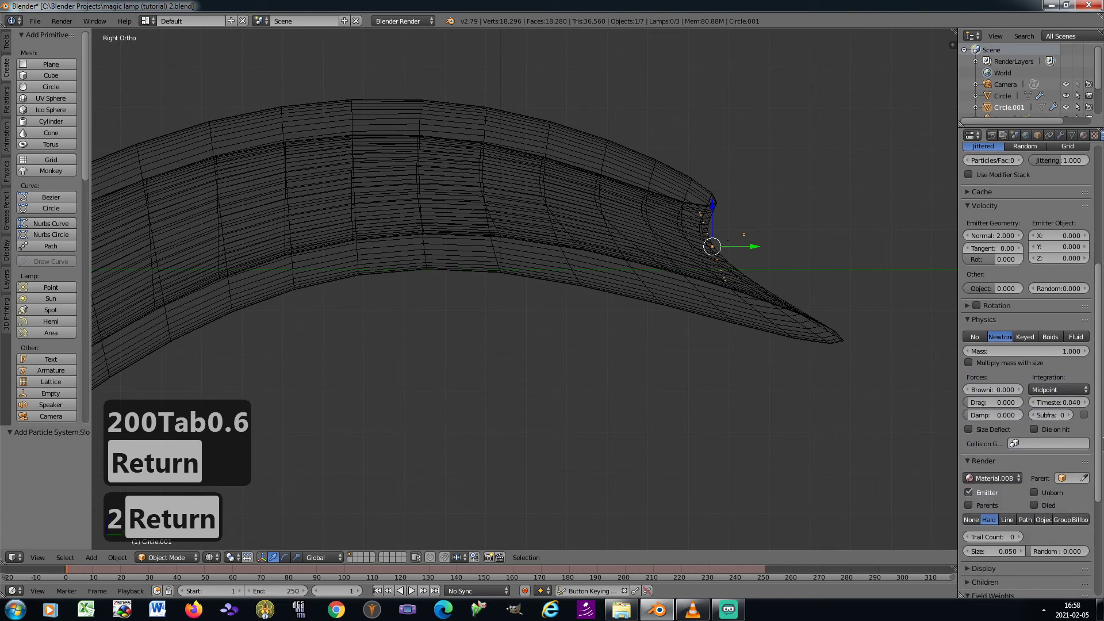
{"action": "left_click", "coordinate": [1009, 391]}
{"action": "type", "text": "10"}
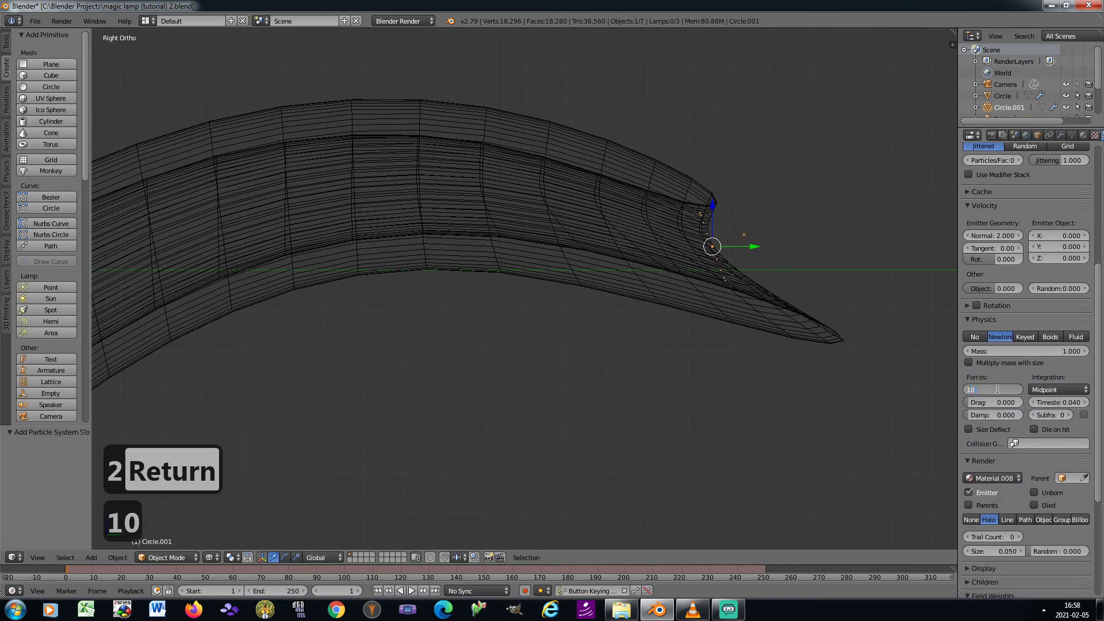
{"action": "key", "text": "Return"}
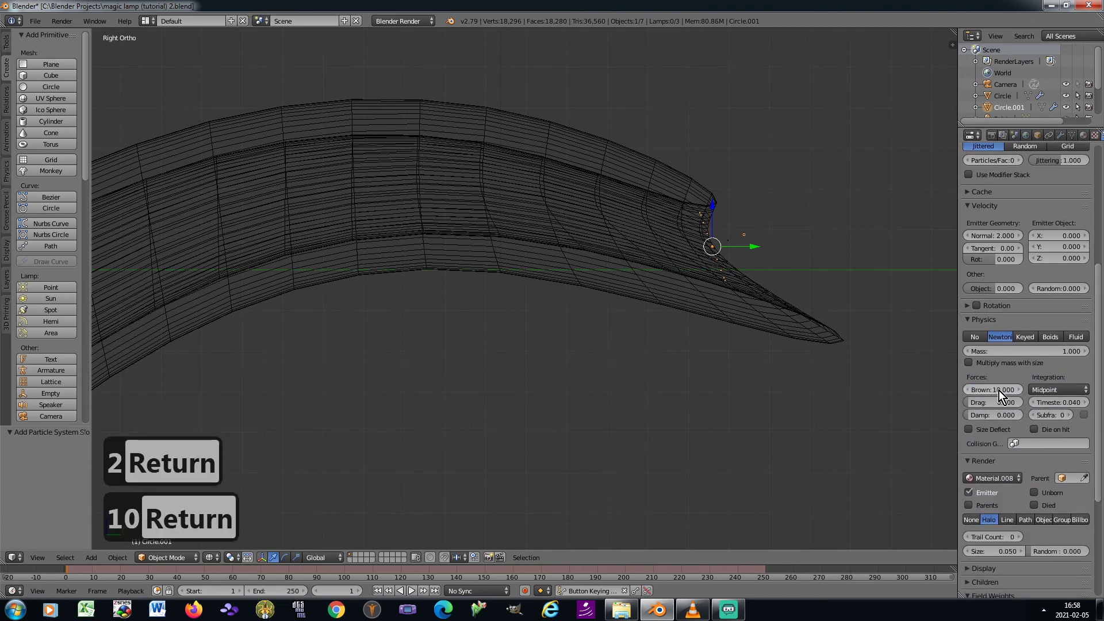
{"action": "left_click", "coordinate": [969, 493]}
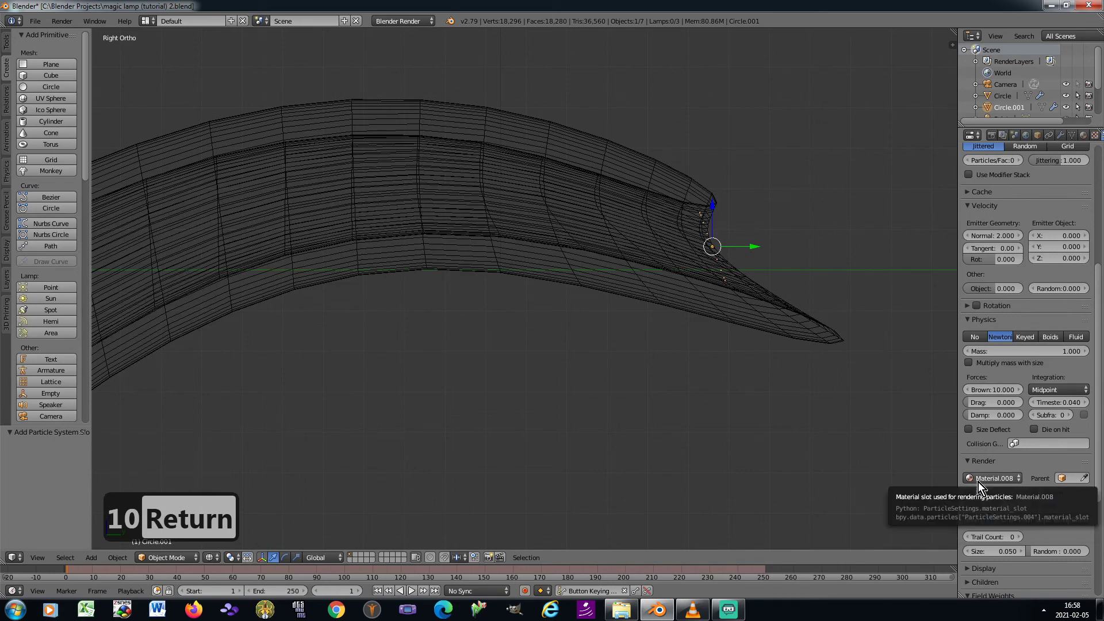
Choose Material.008 as the first particle system's render material and set its gravity field weight to -0.2
{"action": "scroll", "coordinate": [978, 482], "scroll_direction": "down", "scroll_amount": 3}
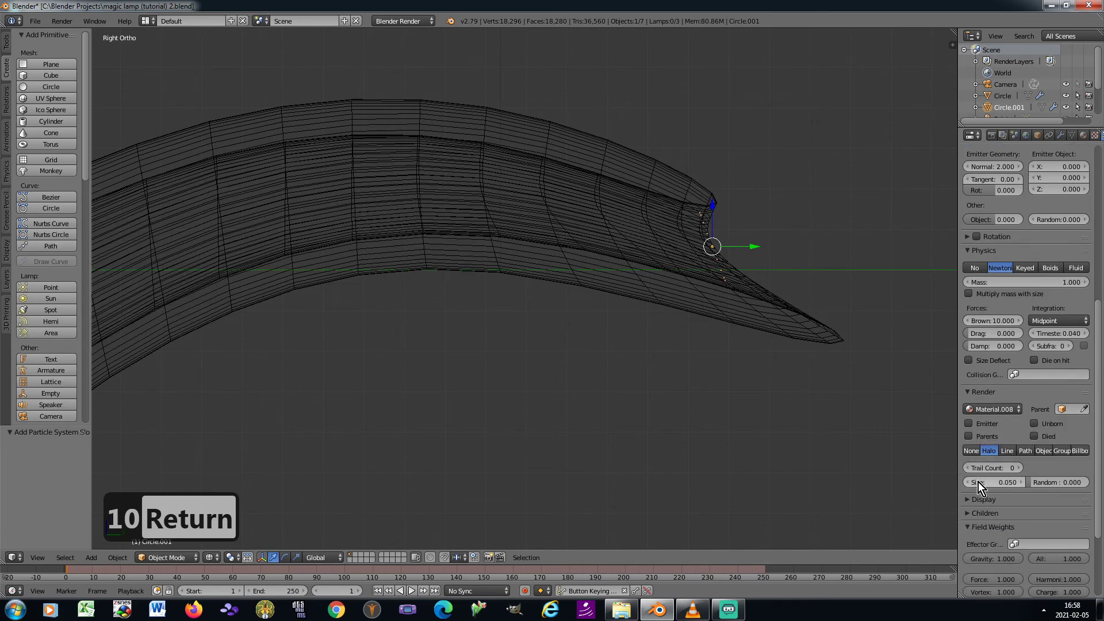
{"action": "left_click", "coordinate": [999, 412]}
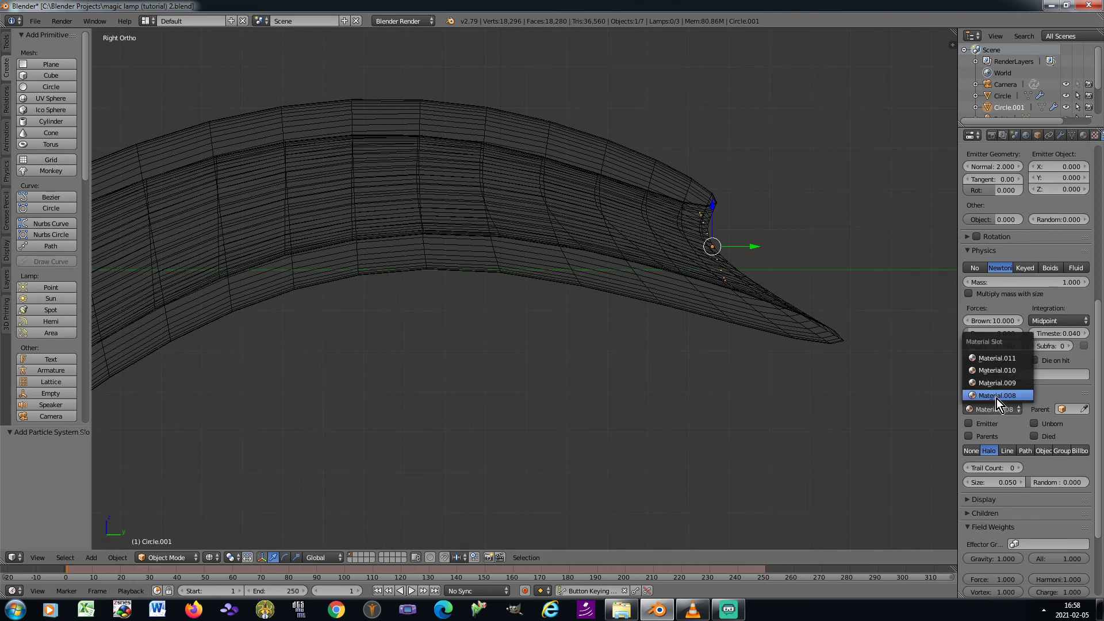
{"action": "left_click", "coordinate": [996, 396]}
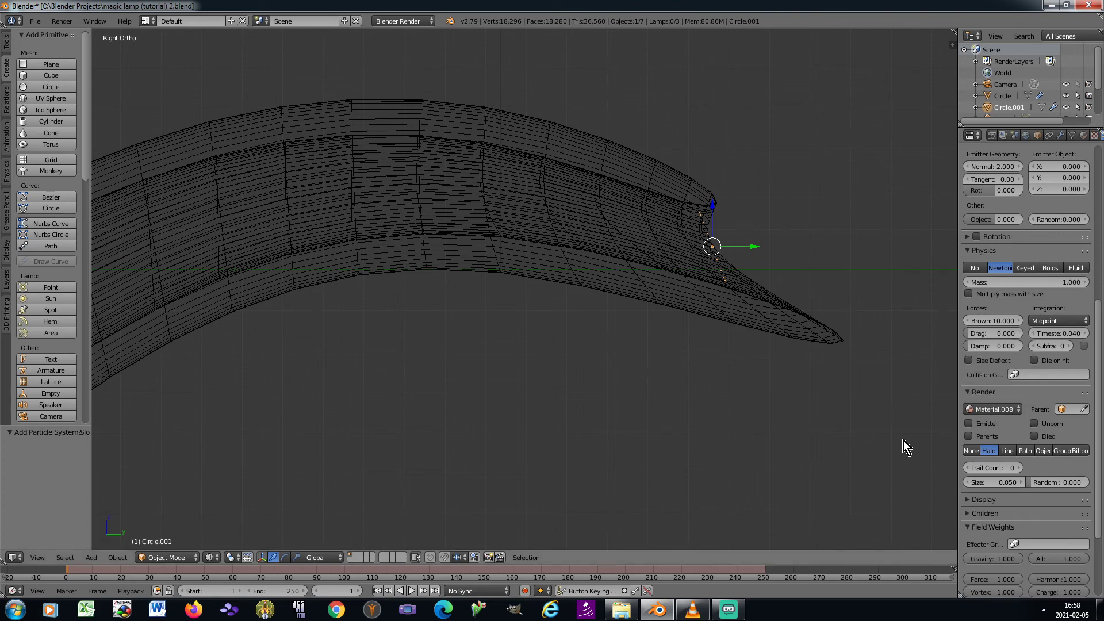
{"action": "left_click", "coordinate": [999, 560]}
{"action": "type", "text": "-0.2"}
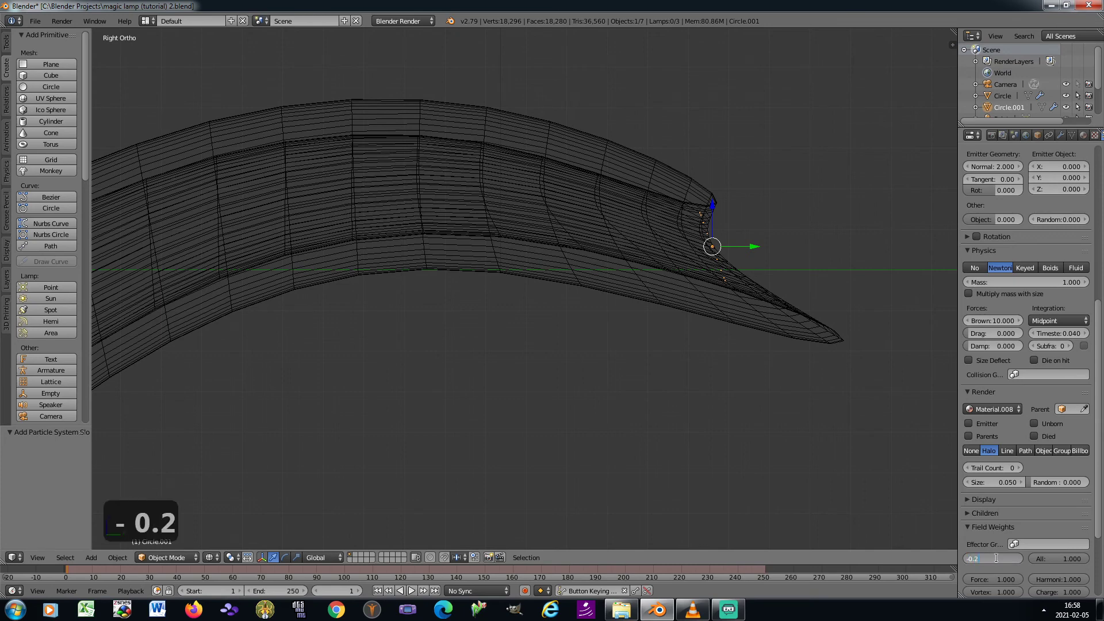
{"action": "key", "text": "Return"}
Preview the smoke by playing the animation, return to the first frame and save over the existing blend file
{"action": "scroll", "coordinate": [657, 353], "scroll_direction": "down", "scroll_amount": 5}
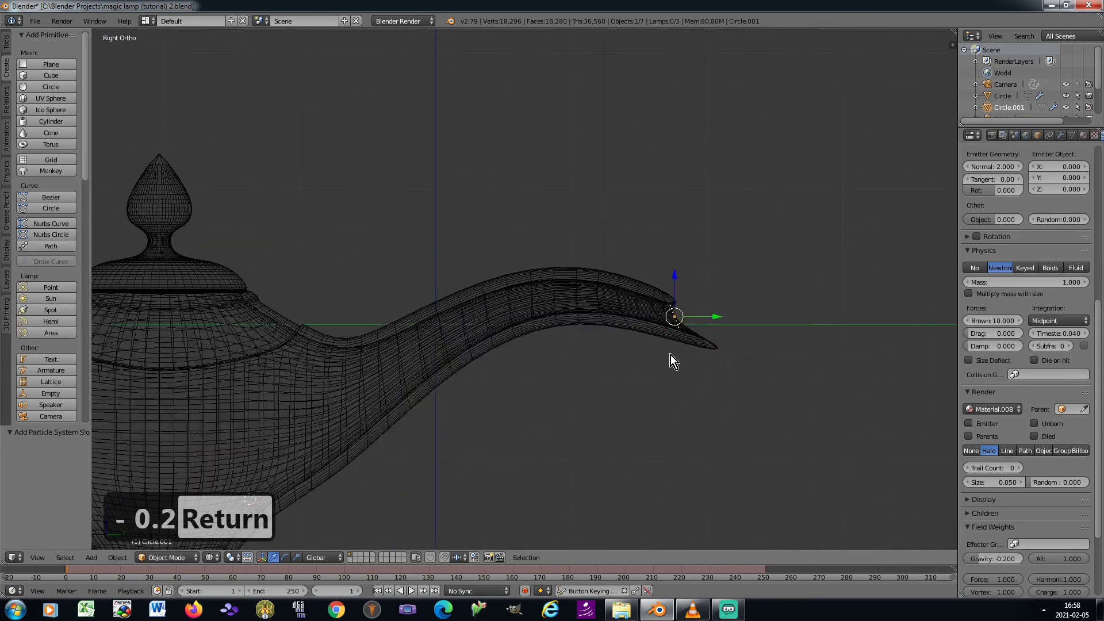
{"action": "scroll", "coordinate": [452, 412], "scroll_direction": "down", "scroll_amount": 2}
{"action": "left_click", "coordinate": [412, 591]}
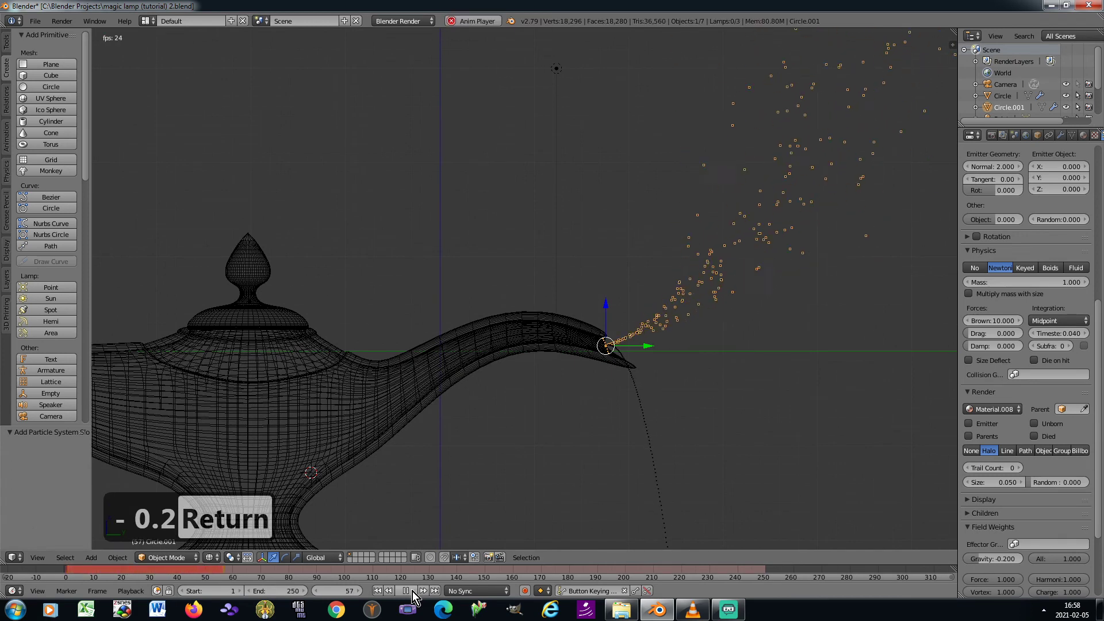
{"action": "left_click", "coordinate": [412, 592]}
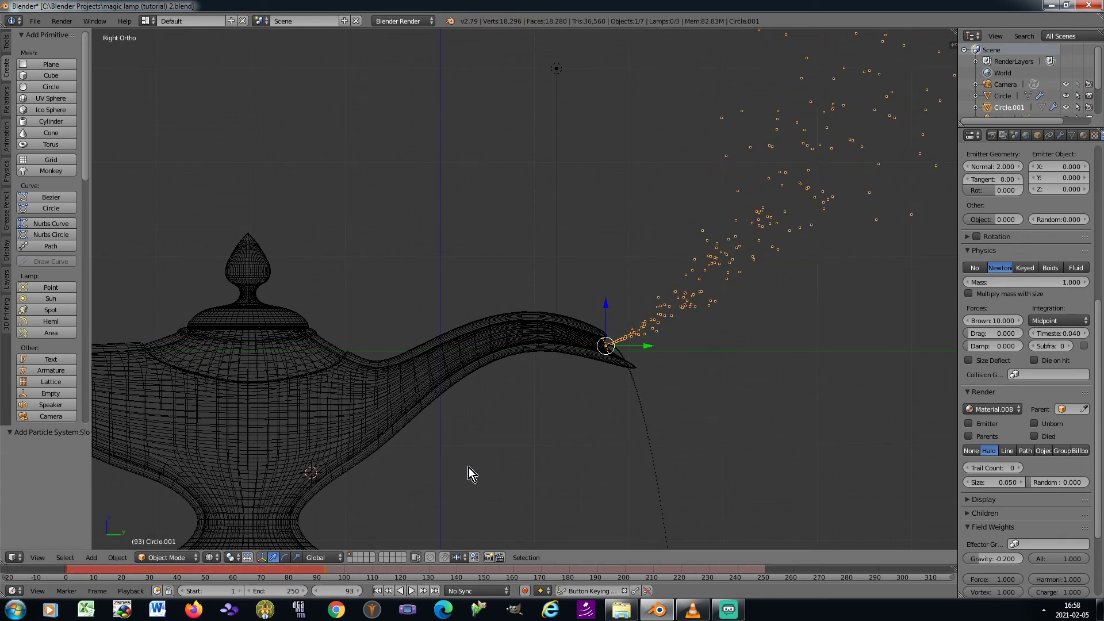
{"action": "left_click", "coordinate": [377, 590]}
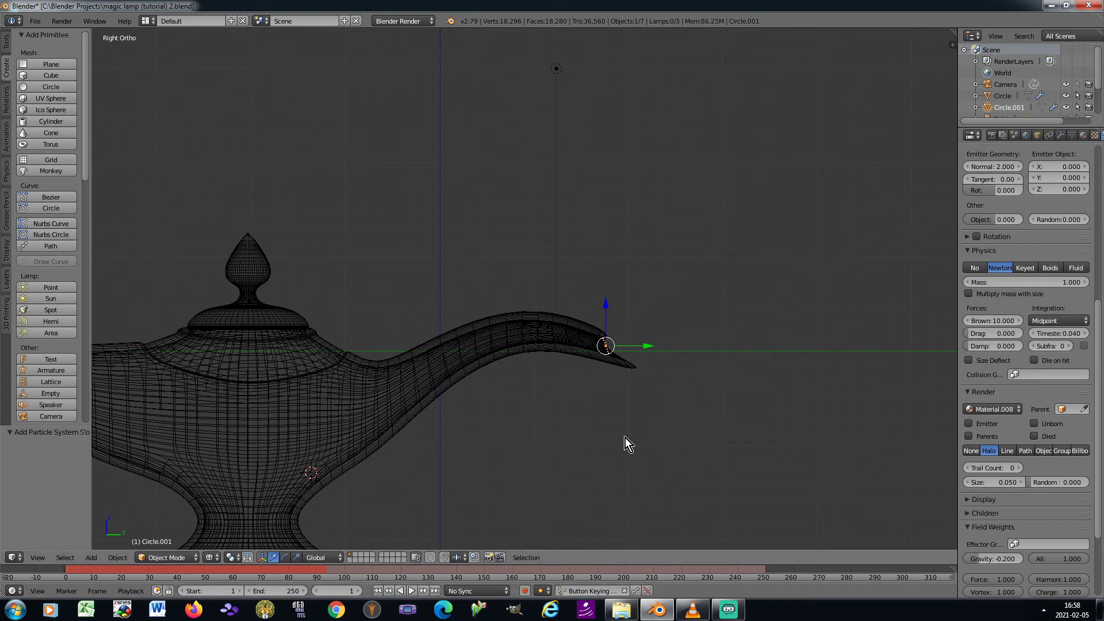
{"action": "key", "text": "ctrl+s"}
{"action": "left_click", "coordinate": [623, 437]}
Give ParticleSystem 2 a seed of 1 and a particle number of 35
{"action": "scroll", "coordinate": [1098, 371], "scroll_direction": "up", "scroll_amount": 10}
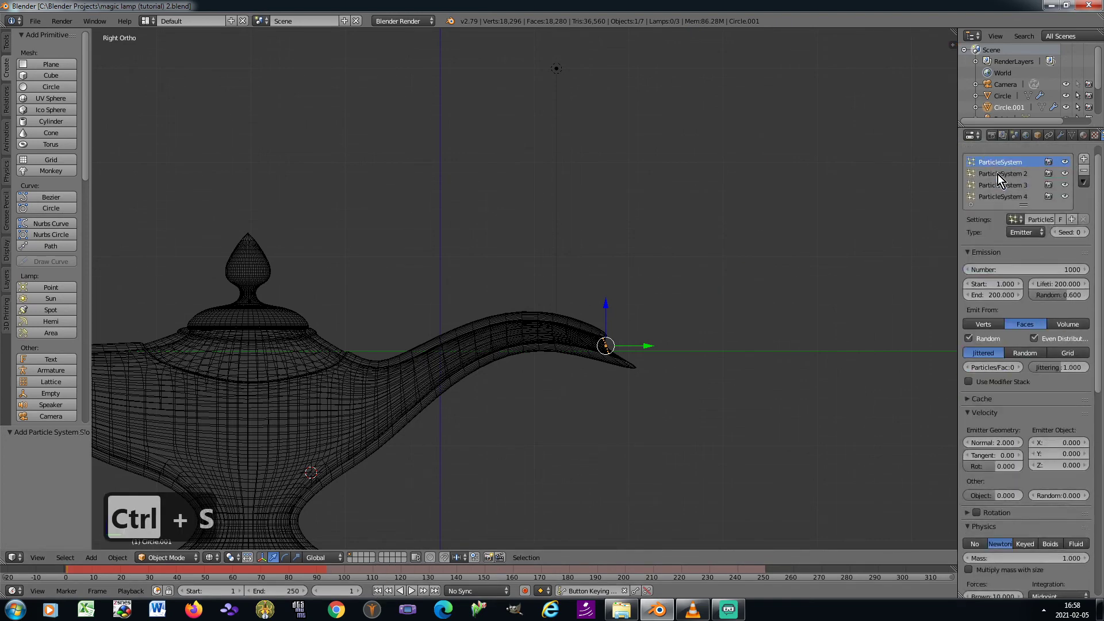
{"action": "left_click", "coordinate": [999, 174]}
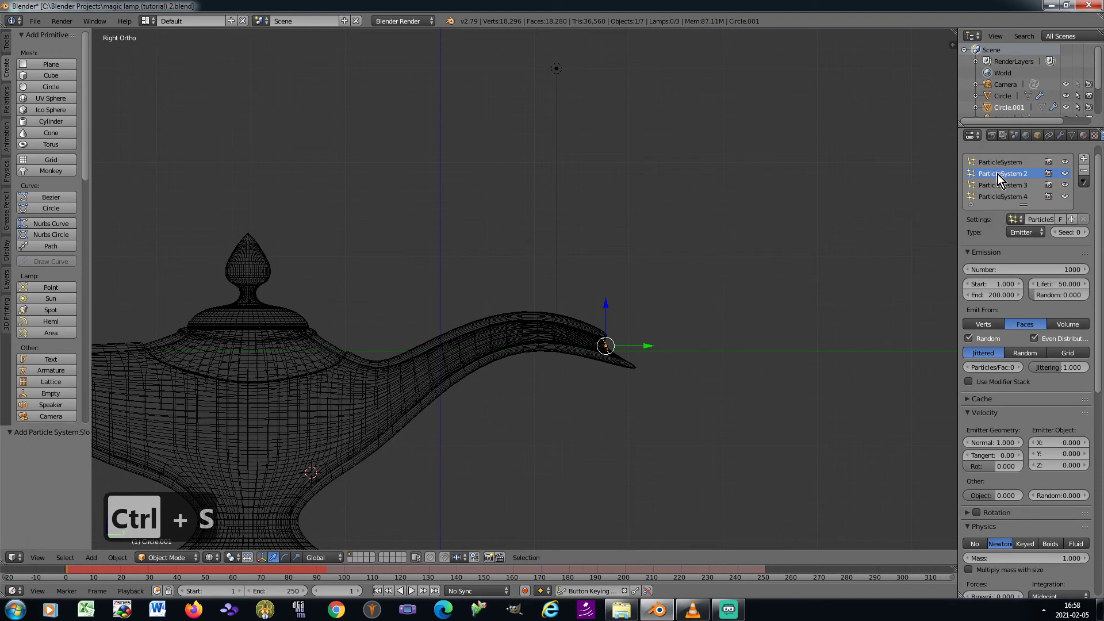
{"action": "left_click", "coordinate": [1086, 233]}
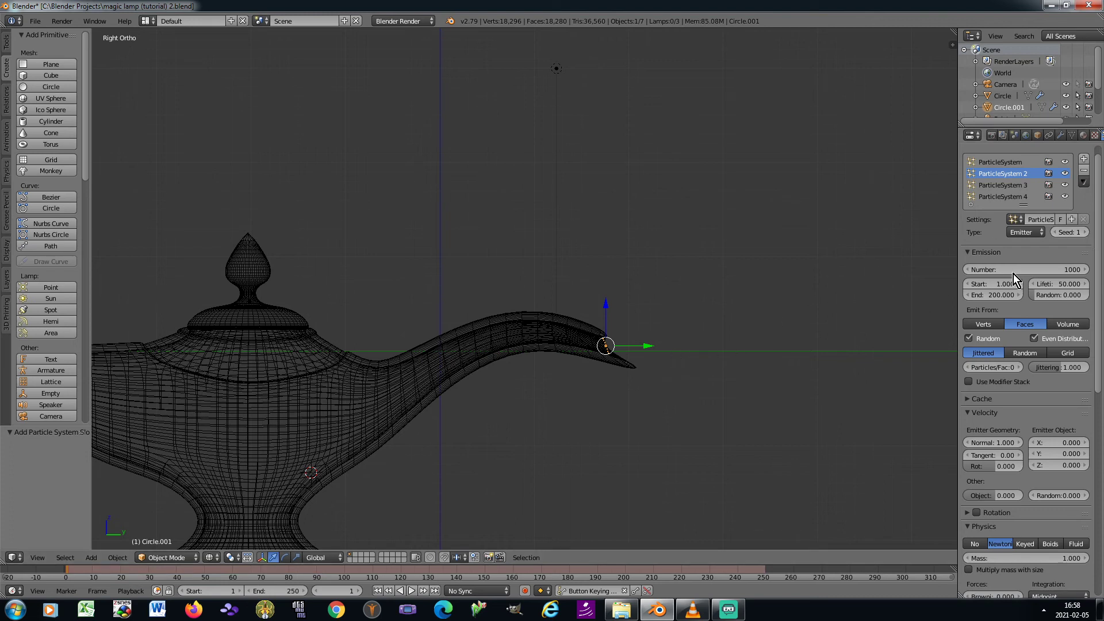
{"action": "left_click", "coordinate": [1033, 267]}
{"action": "type", "text": "35"}
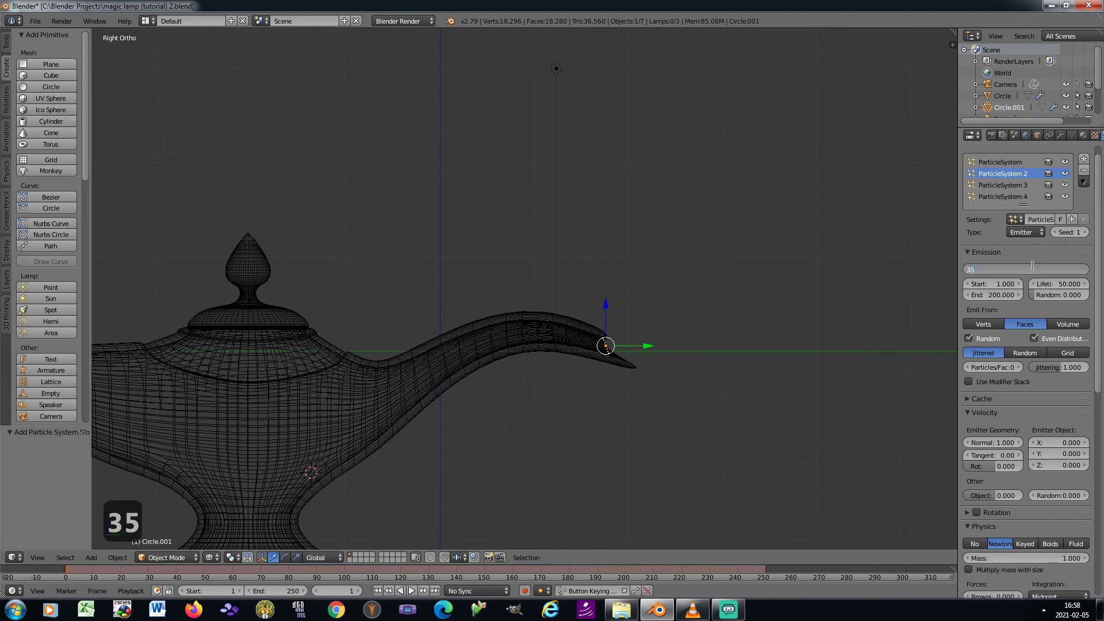
{"action": "key", "text": "Tab"}
Set ParticleSystem 2's lifetime to 200 with 0.6 randomness and its normal emission velocity to 2
{"action": "key", "text": "Tab"}
{"action": "key", "text": "Tab"}
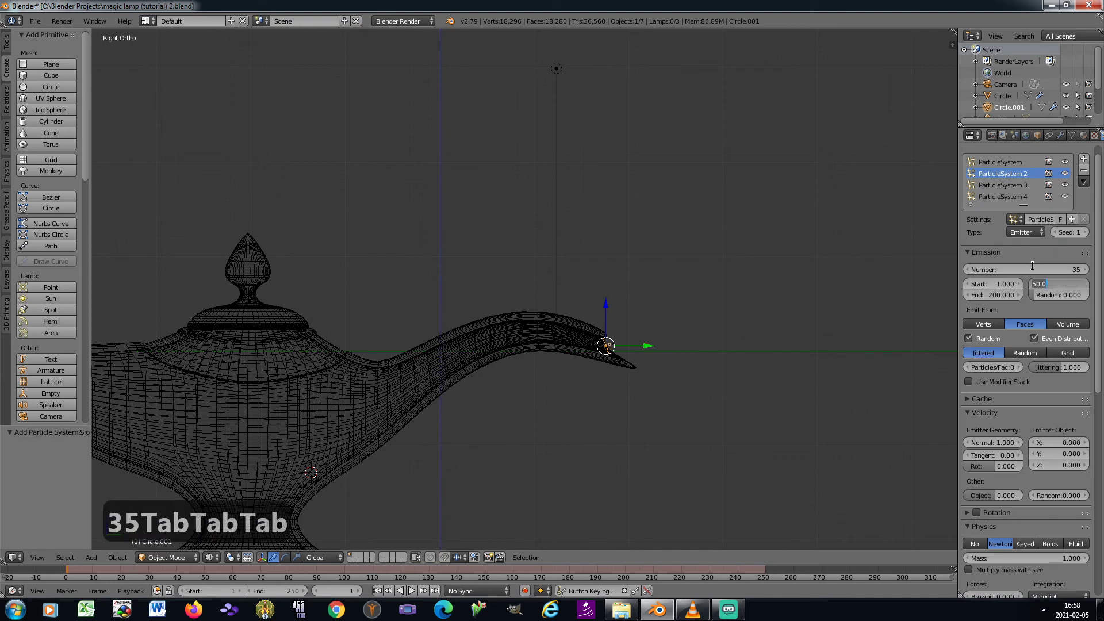
{"action": "type", "text": "200"}
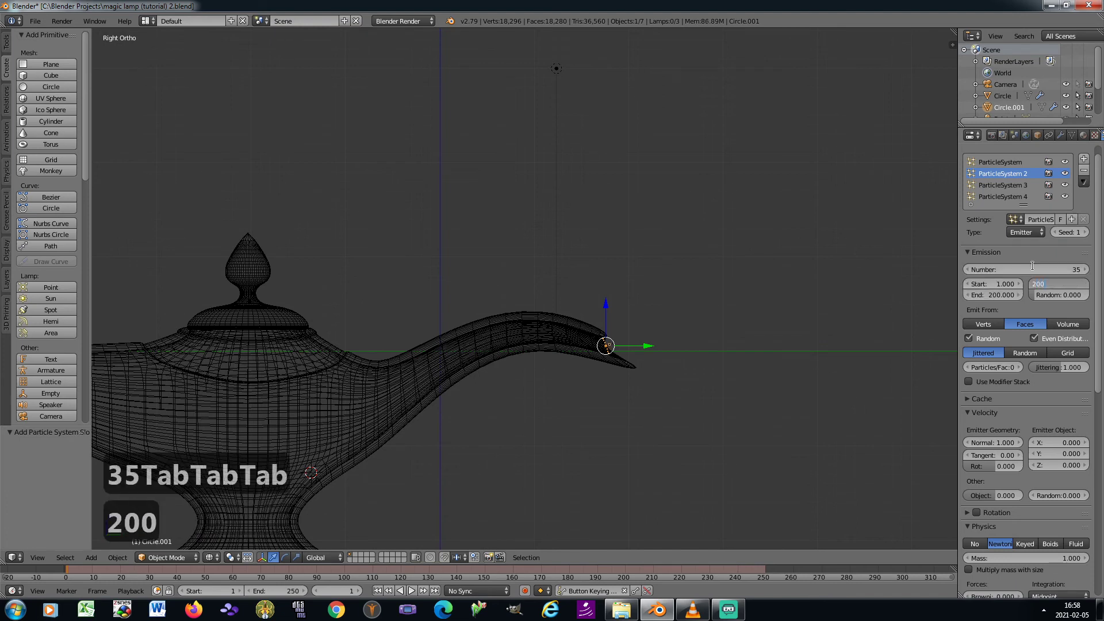
{"action": "key", "text": "Tab"}
{"action": "type", "text": "0.6"}
{"action": "key", "text": "Return"}
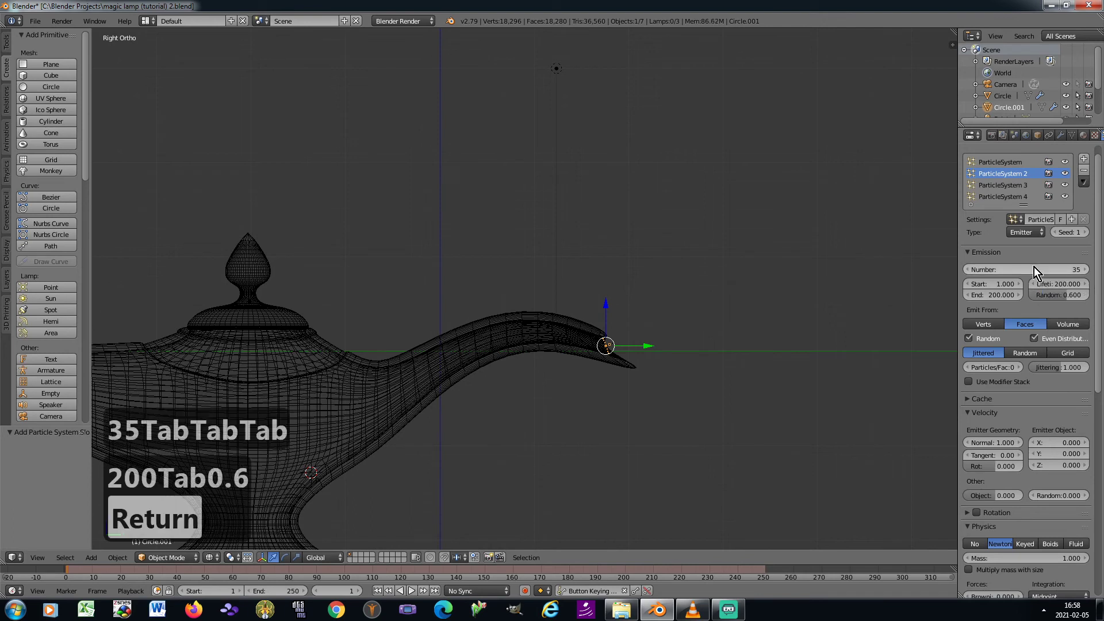
{"action": "left_click", "coordinate": [989, 446]}
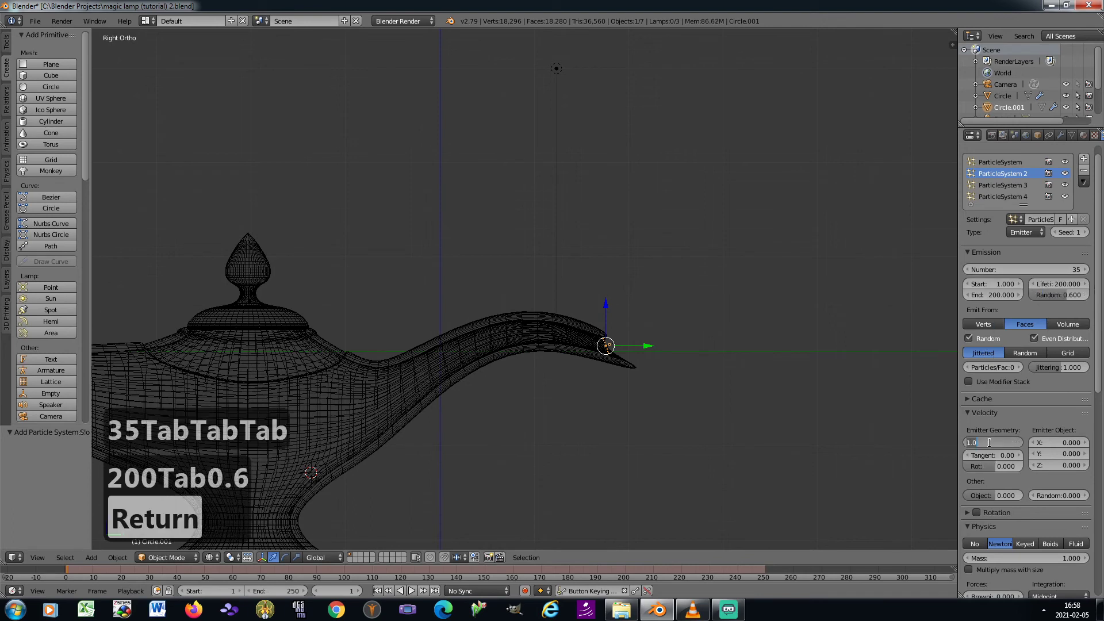
{"action": "type", "text": "2"}
{"action": "key", "text": "Return"}
Render ParticleSystem 2 with Material.009 and without its emitter, and set its gravity field weight to -0.2
{"action": "scroll", "coordinate": [989, 445], "scroll_direction": "down", "scroll_amount": 8}
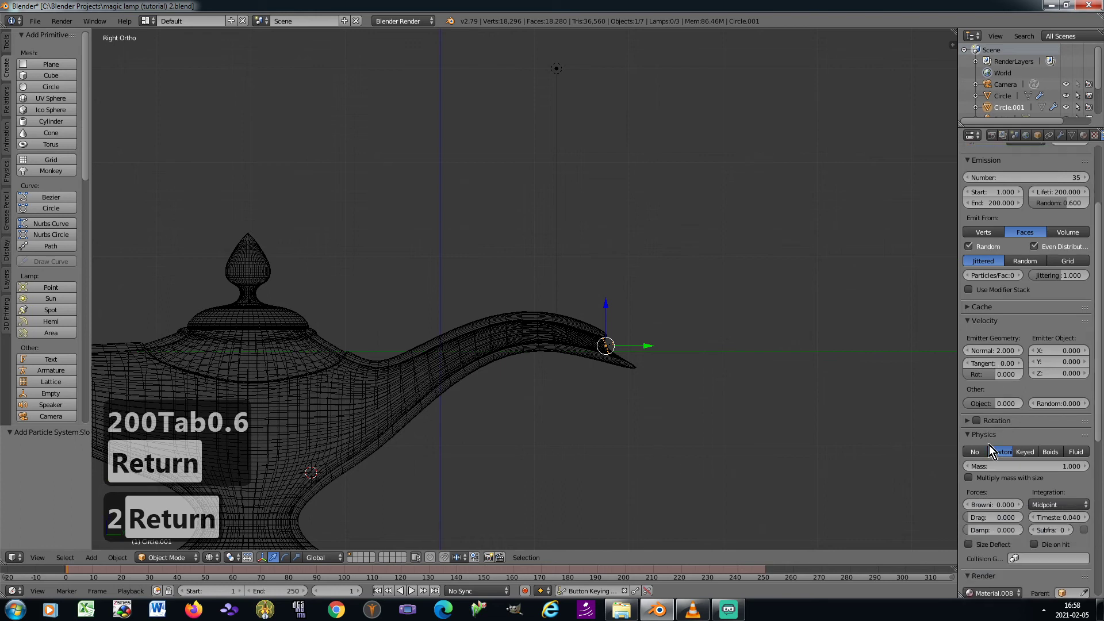
{"action": "left_click", "coordinate": [1002, 477]}
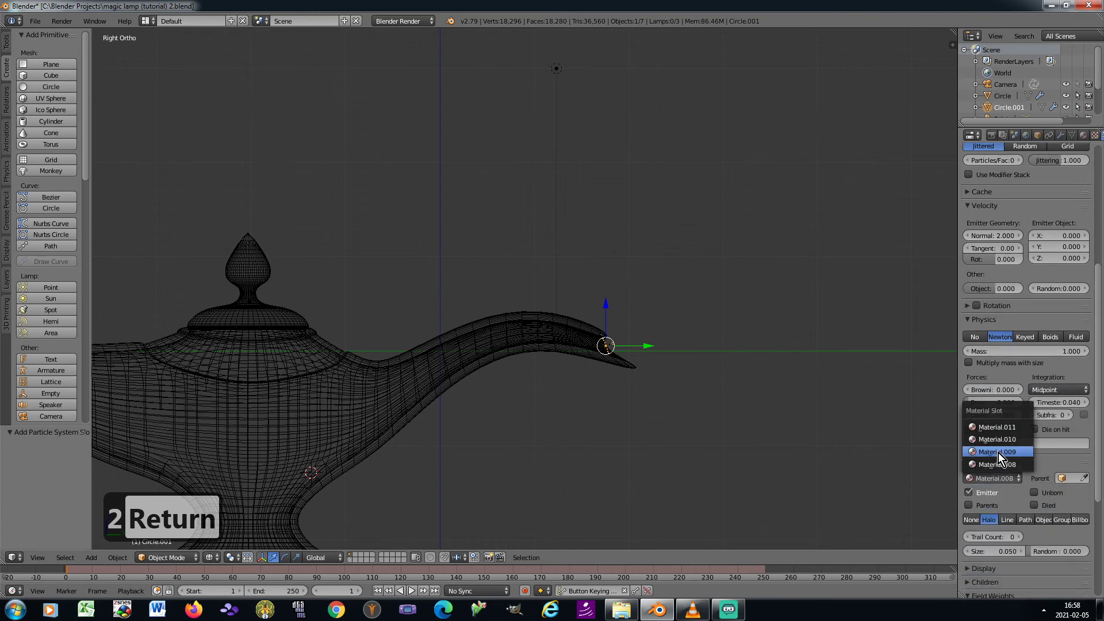
{"action": "left_click", "coordinate": [998, 454]}
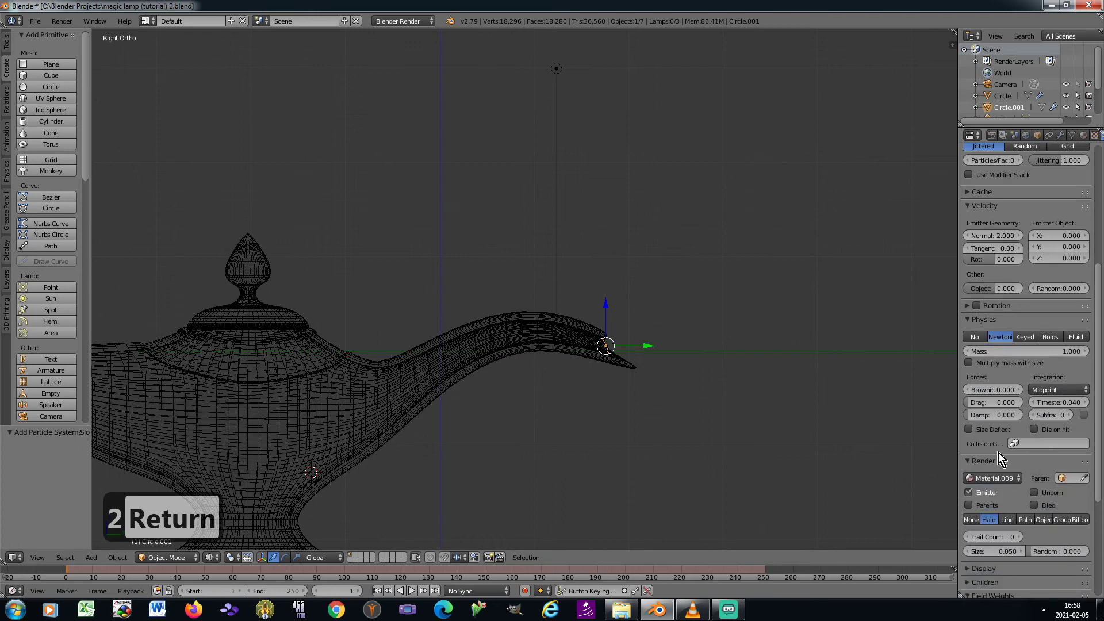
{"action": "scroll", "coordinate": [968, 492], "scroll_direction": "down", "scroll_amount": 5}
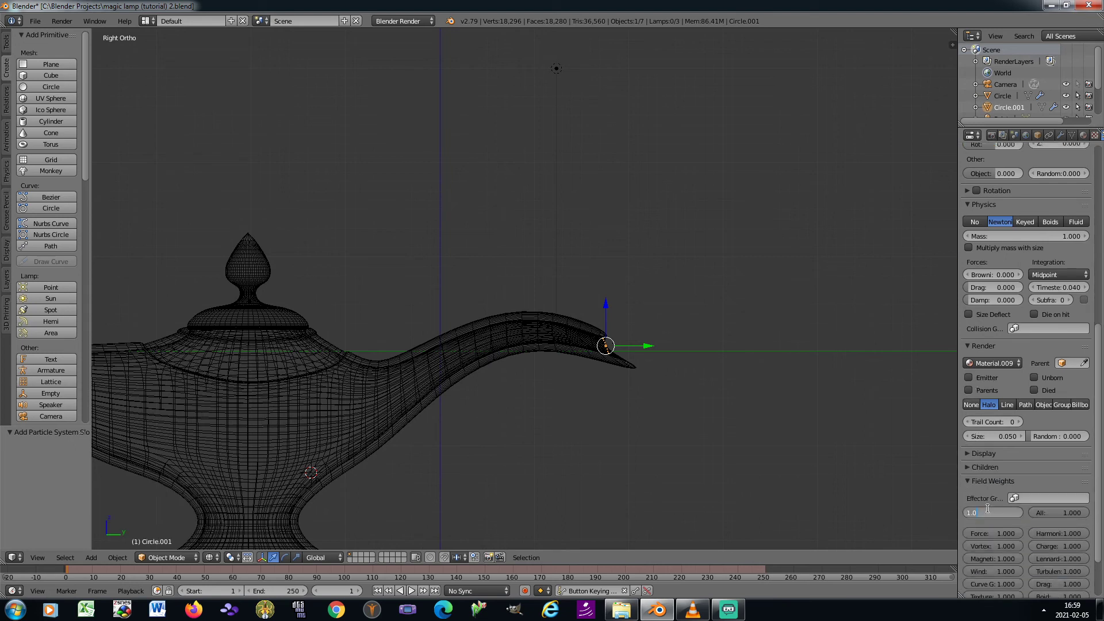
{"action": "type", "text": "-0.2"}
{"action": "key", "text": "Return"}
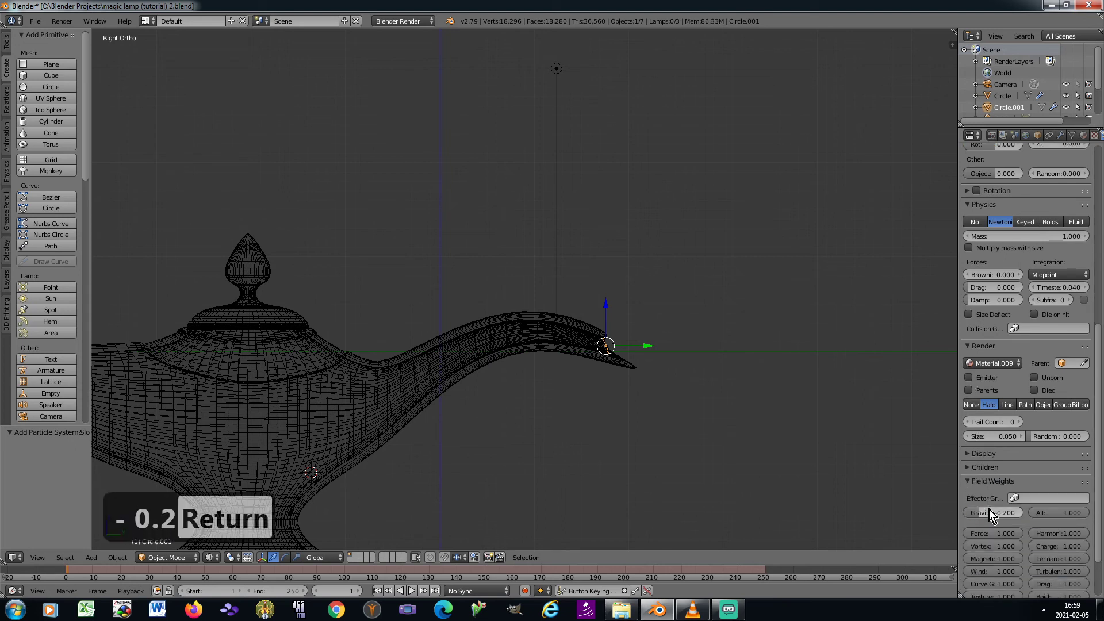
Give ParticleSystem 3 a seed of 2 and a particle number of 35
{"action": "scroll", "coordinate": [1033, 396], "scroll_direction": "up", "scroll_amount": 14}
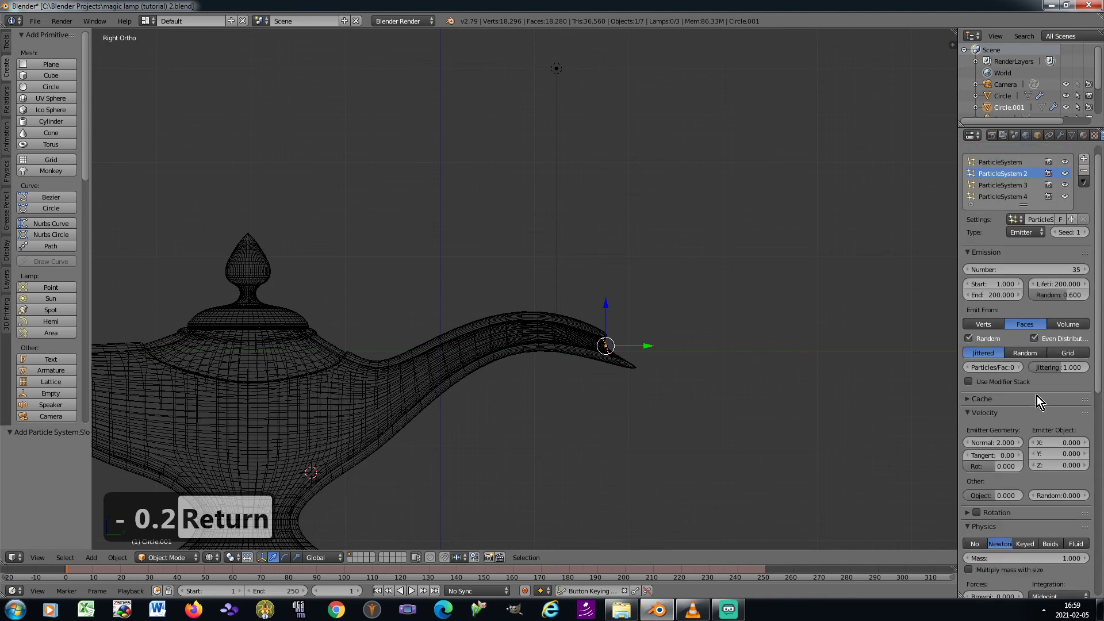
{"action": "left_click", "coordinate": [993, 185]}
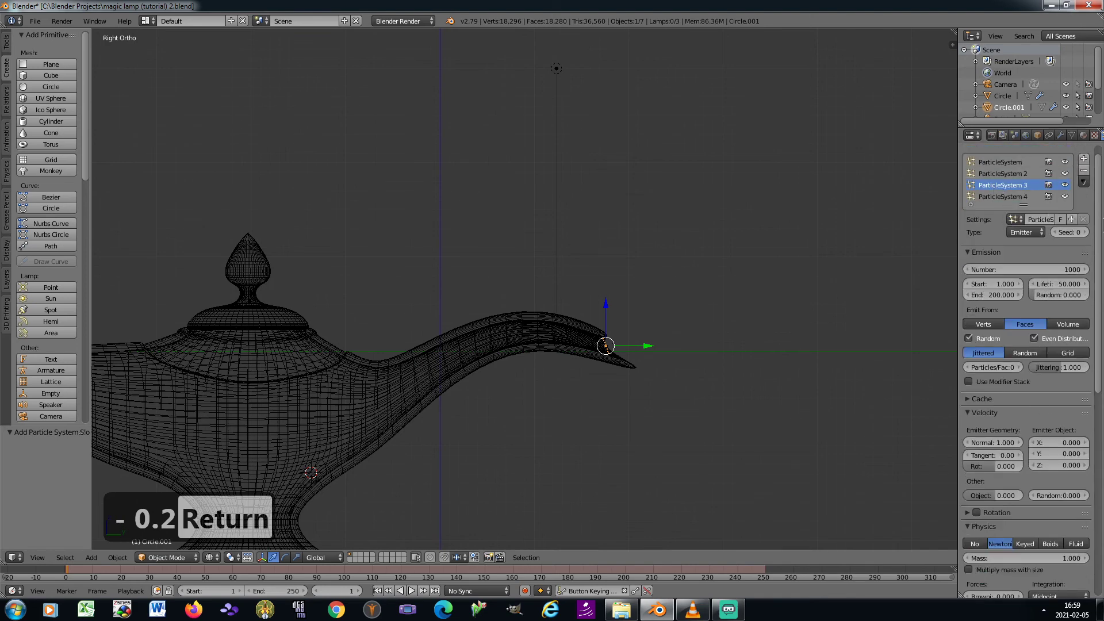
{"action": "left_click", "coordinate": [1086, 232]}
{"action": "left_click", "coordinate": [1086, 232]}
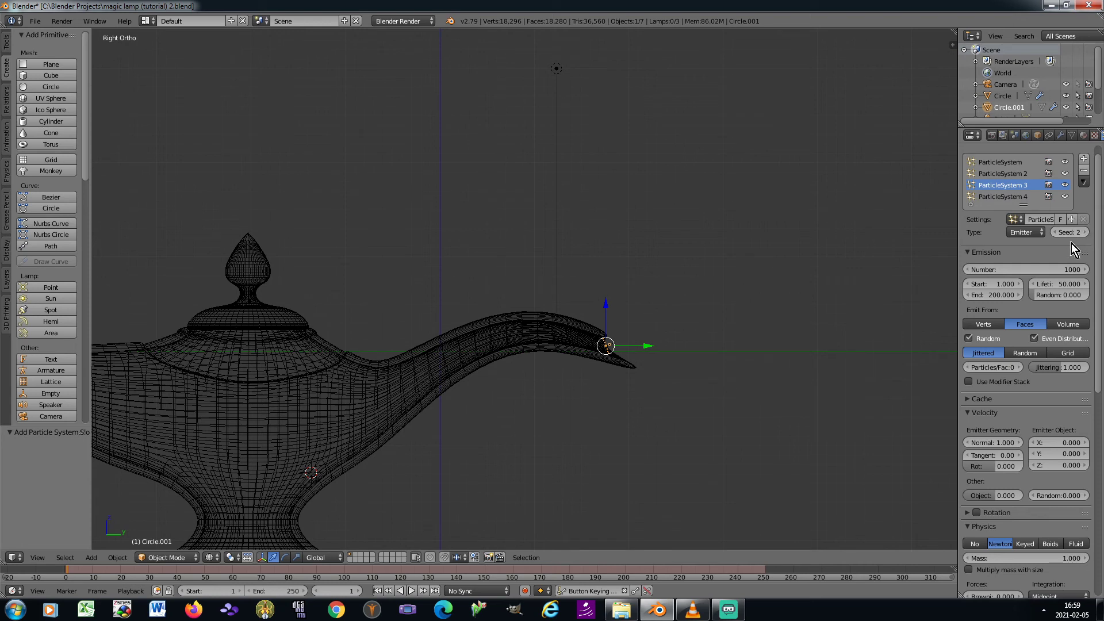
{"action": "left_click", "coordinate": [1041, 269]}
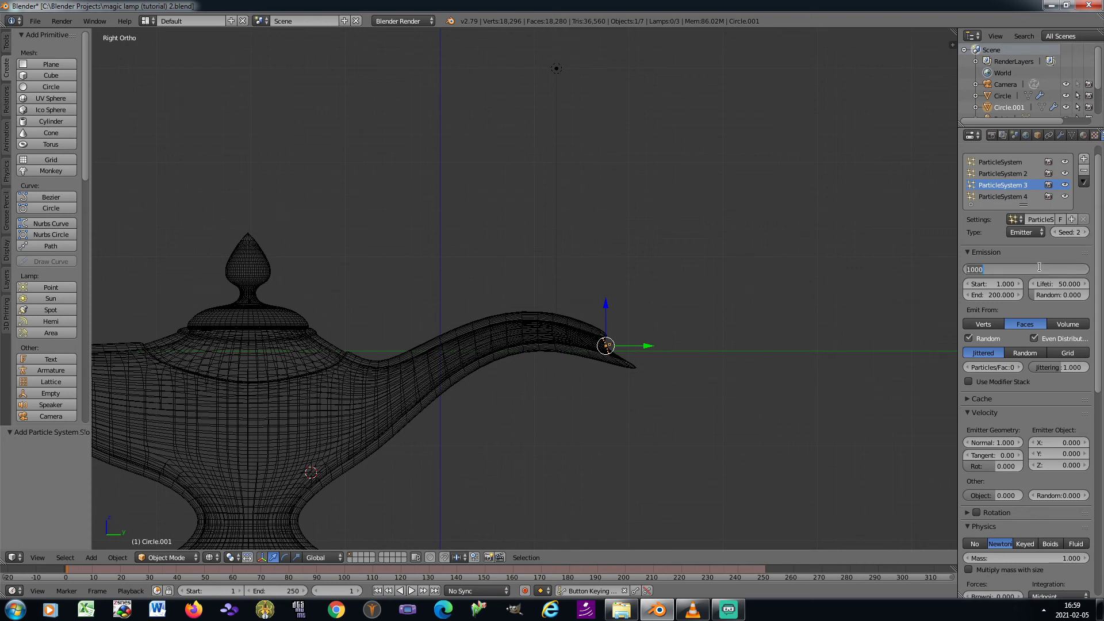
{"action": "type", "text": "35"}
{"action": "key", "text": "Tab"}
Set ParticleSystem 3's lifetime to 200 with 0.6 randomness and its normal emission velocity to 2
{"action": "key", "text": "Tab"}
{"action": "key", "text": "Tab"}
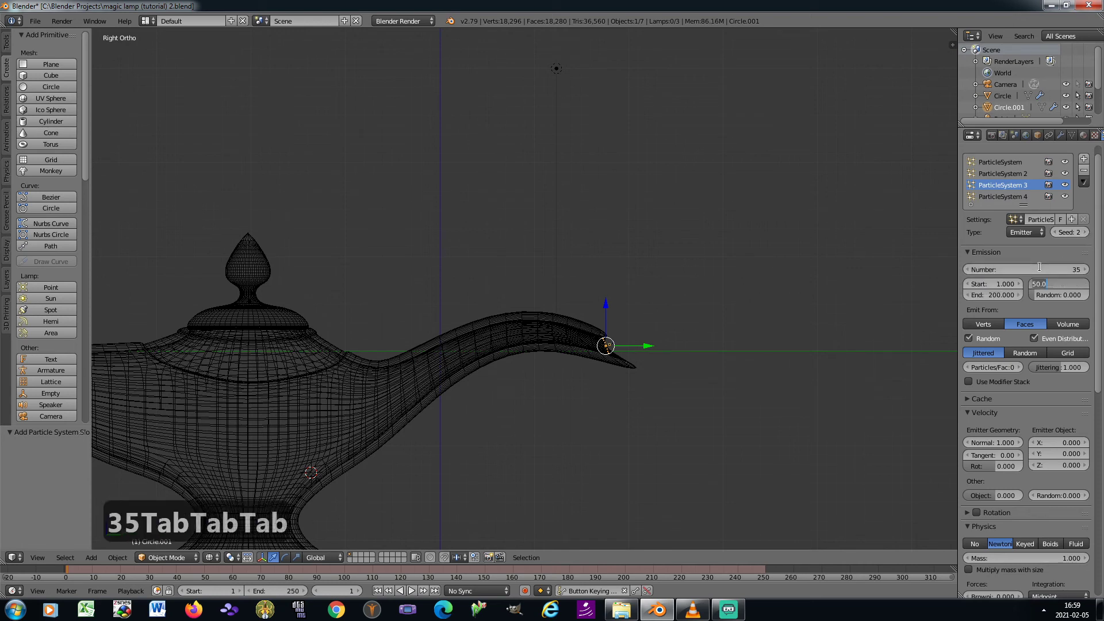
{"action": "type", "text": "200"}
{"action": "key", "text": "Tab"}
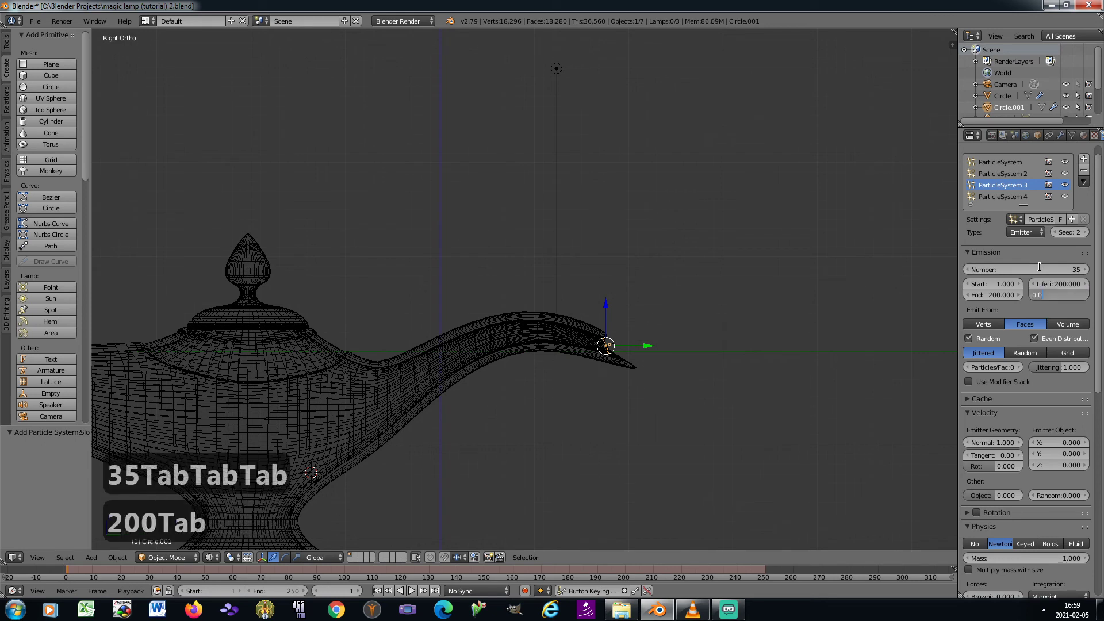
{"action": "type", "text": "0.6"}
{"action": "key", "text": "Return"}
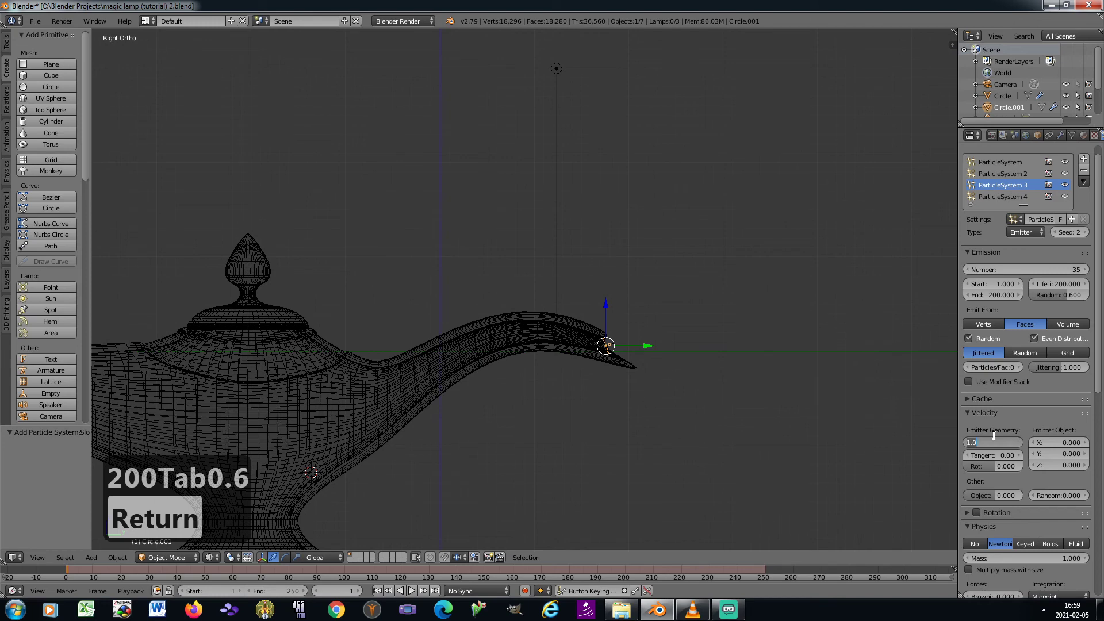
{"action": "type", "text": "2"}
{"action": "key", "text": "Return"}
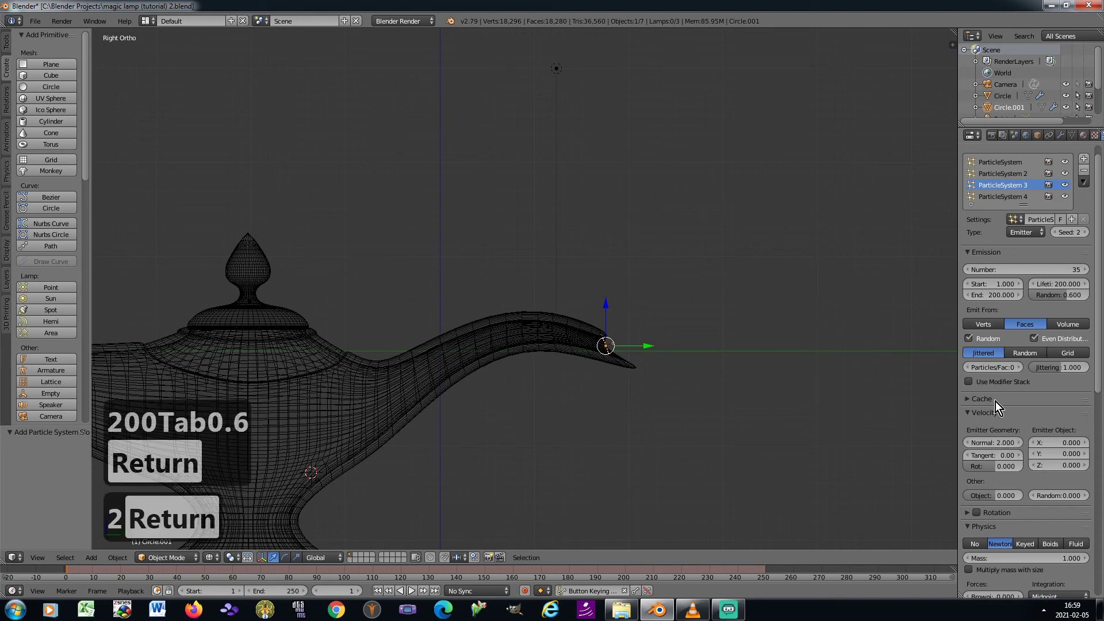
Choose Material.010 as the render material of ParticleSystem 3
{"action": "scroll", "coordinate": [1102, 339], "scroll_direction": "down", "scroll_amount": 1}
{"action": "scroll", "coordinate": [1102, 339], "scroll_direction": "down", "scroll_amount": 10}
{"action": "left_click", "coordinate": [989, 401]}
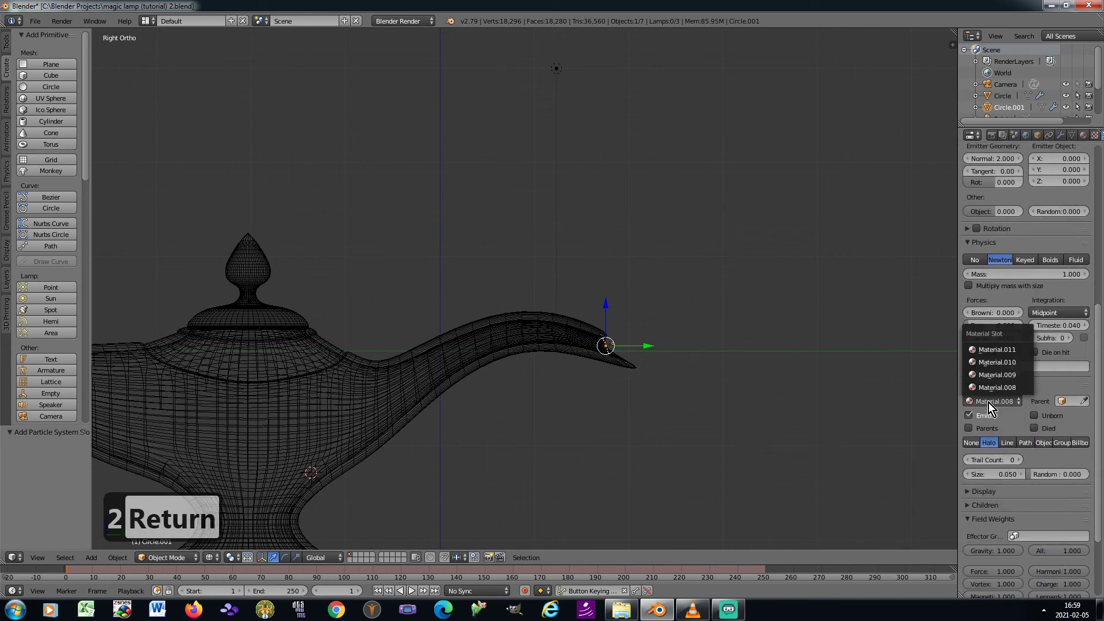
{"action": "left_click", "coordinate": [993, 364]}
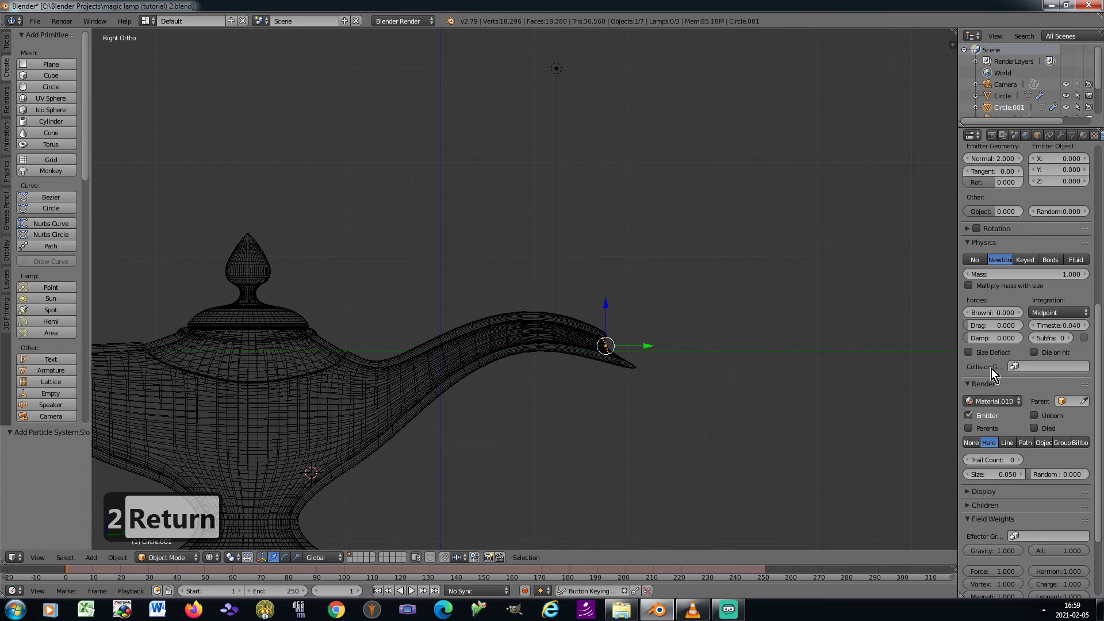
Exclude ParticleSystem 3's emitter from rendering and set its gravity field weight to -0.2
{"action": "left_click", "coordinate": [993, 549]}
{"action": "type", "text": "-0.2"}
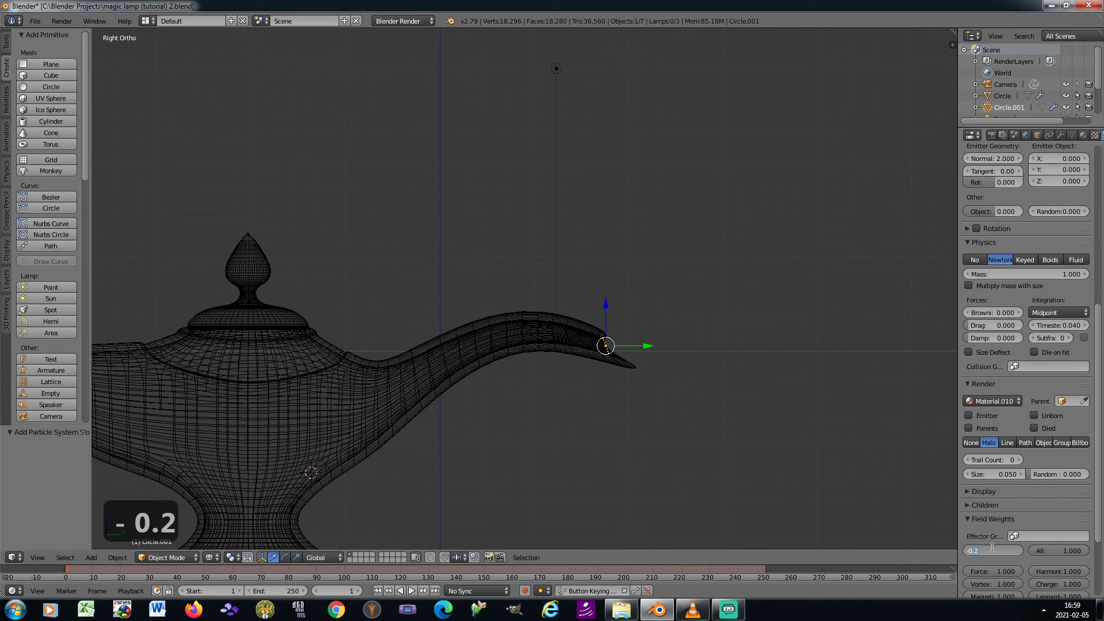
{"action": "key", "text": "Return"}
{"action": "scroll", "coordinate": [1006, 373], "scroll_direction": "up", "scroll_amount": 10}
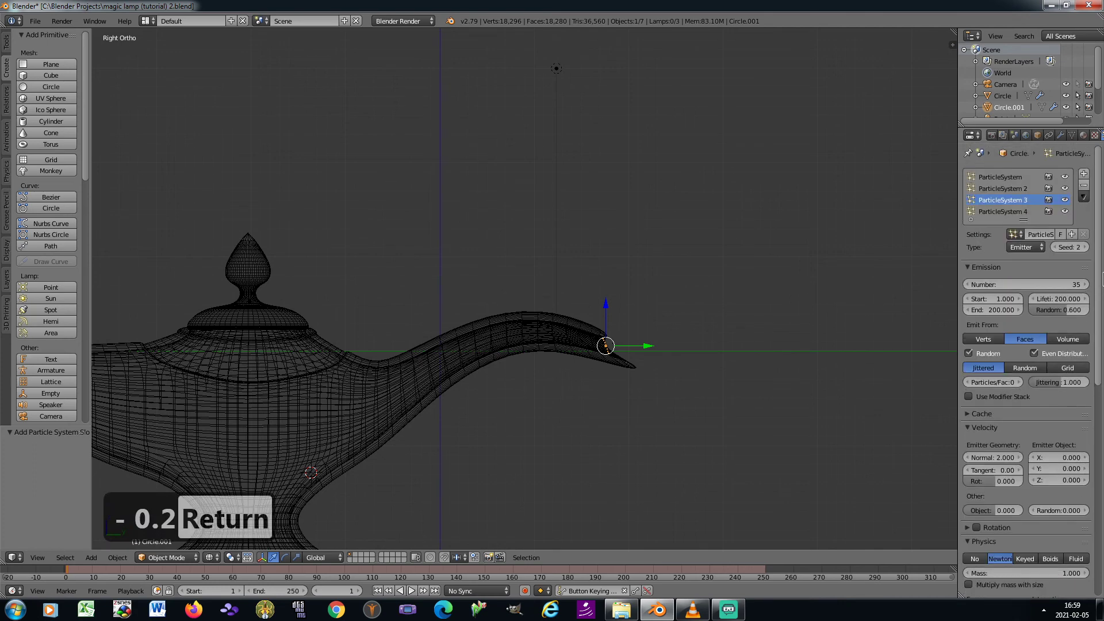
Give ParticleSystem 4 a seed of 3 and a particle number of 35
{"action": "mouse_move", "coordinate": [1103, 225]}
{"action": "left_mouse_down"}
{"action": "mouse_move", "coordinate": [1102, 336]}
{"action": "mouse_move", "coordinate": [1100, 220]}
{"action": "left_mouse_up"}
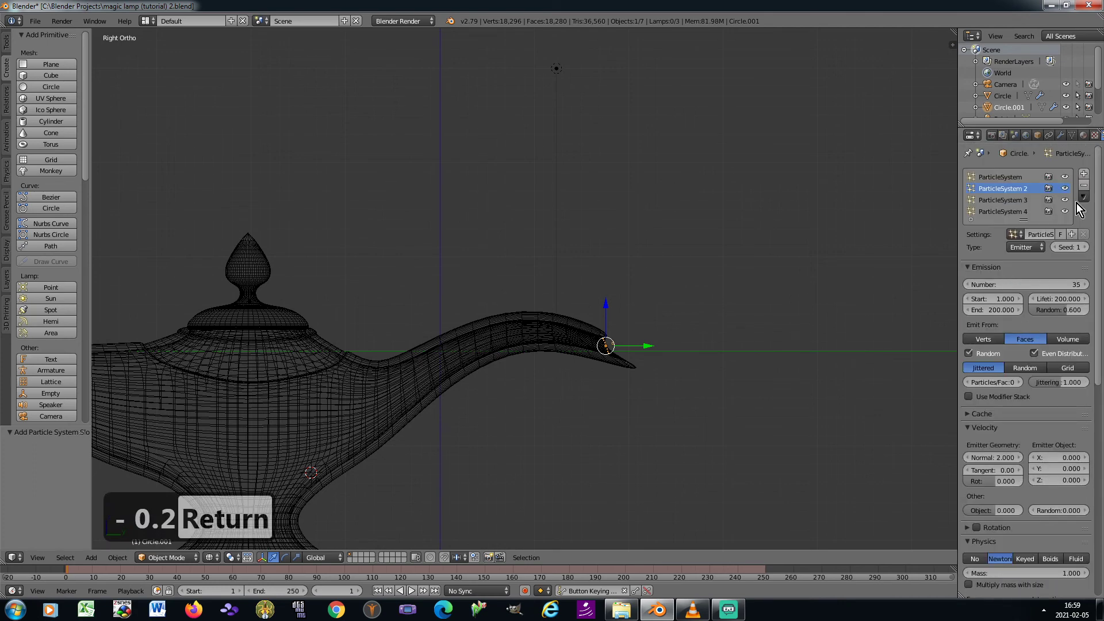
{"action": "left_click", "coordinate": [1013, 211]}
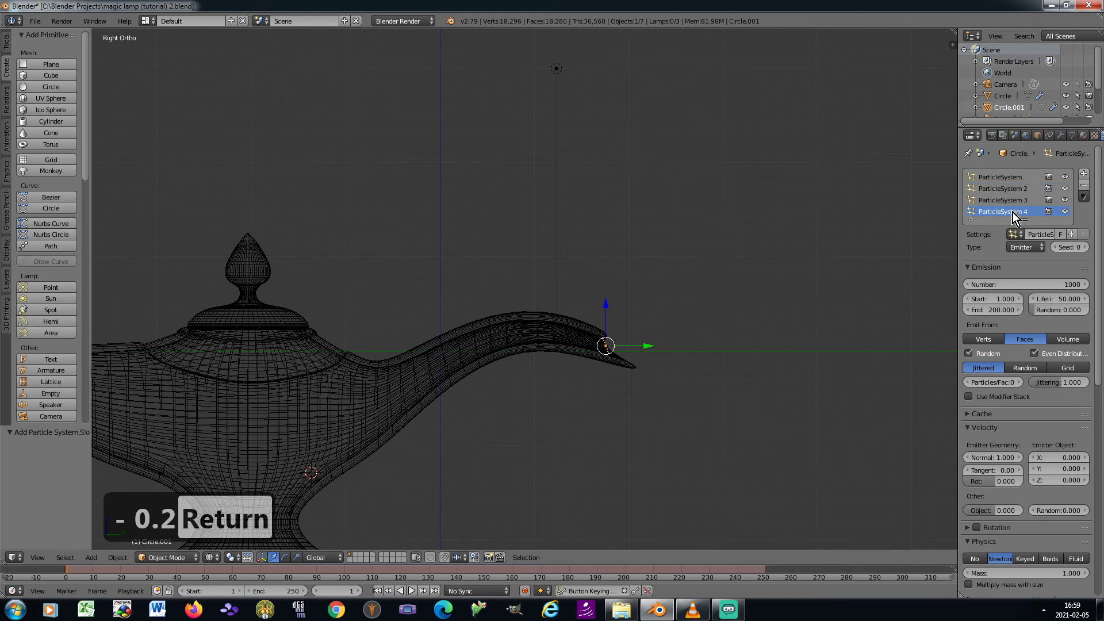
{"action": "left_click", "coordinate": [1081, 248]}
{"action": "left_click", "coordinate": [1081, 248]}
{"action": "left_click", "coordinate": [1081, 247]}
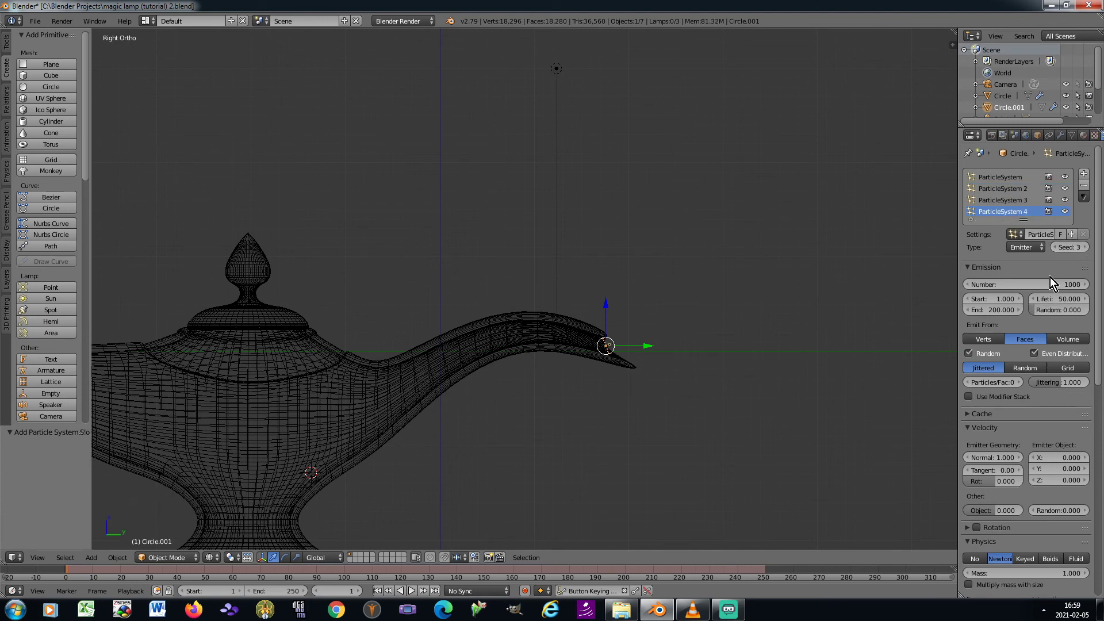
{"action": "left_click", "coordinate": [1046, 284]}
{"action": "type", "text": "35"}
Set ParticleSystem 4's lifetime to 200 with 0.6 randomness and its normal emission velocity to 2
{"action": "key", "text": "Tab"}
{"action": "key", "text": "Tab"}
{"action": "key", "text": "Tab"}
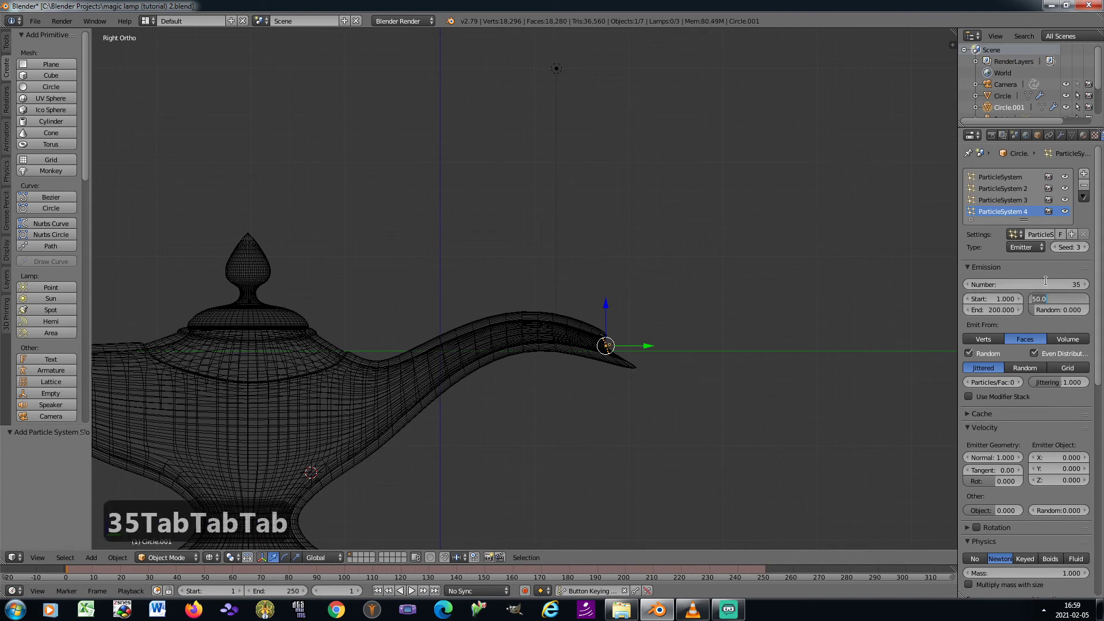
{"action": "type", "text": "200"}
{"action": "key", "text": "Tab"}
{"action": "type", "text": "0."}
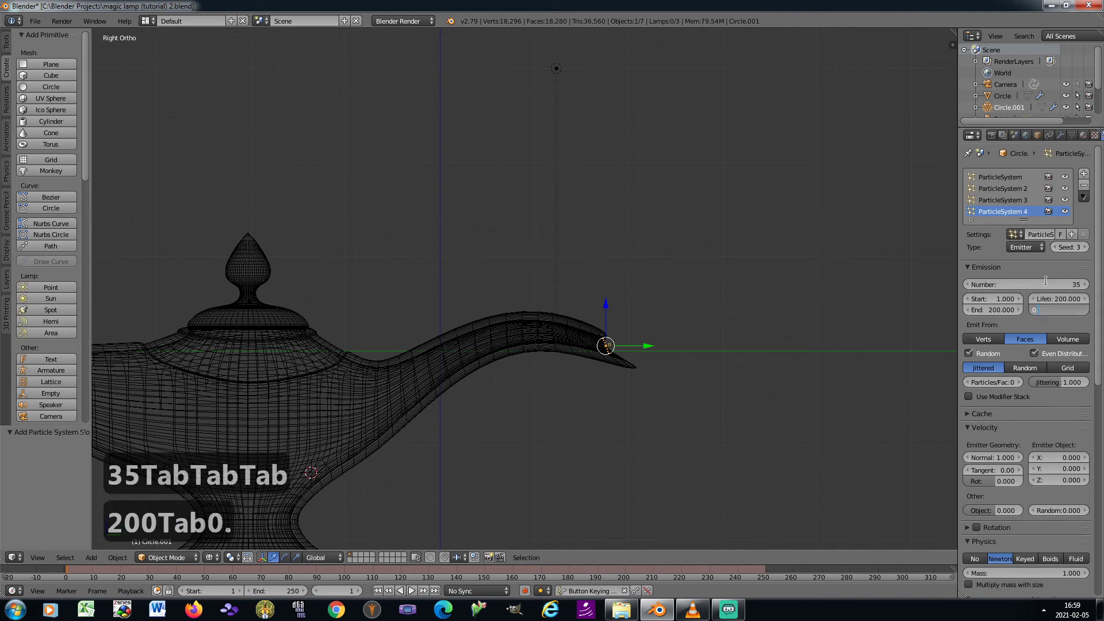
{"action": "type", "text": "6"}
{"action": "key", "text": "Return"}
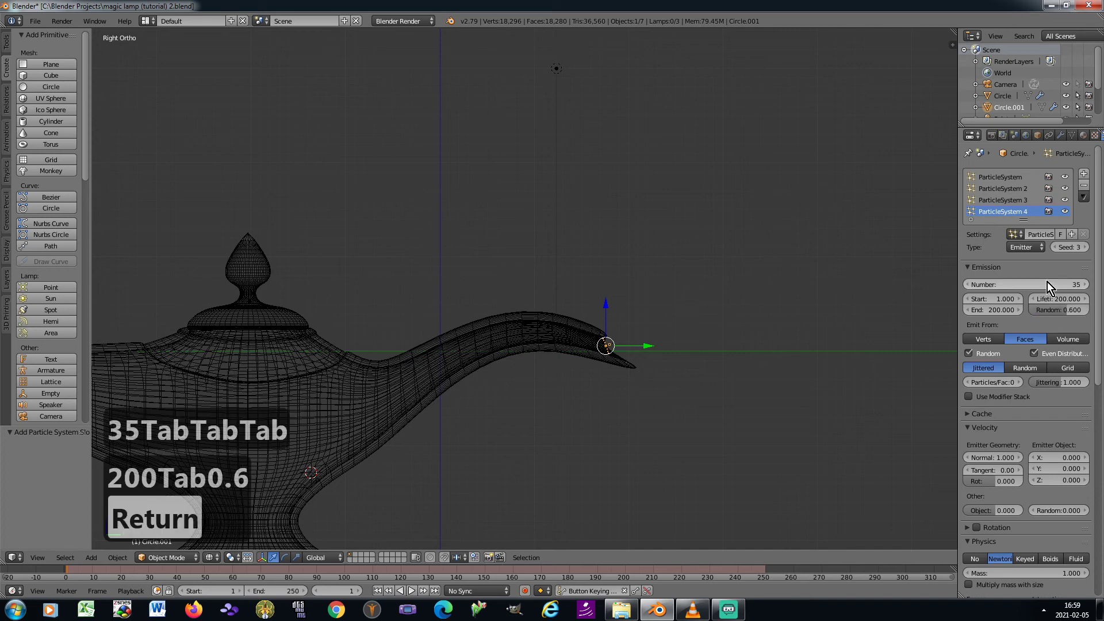
{"action": "left_click", "coordinate": [992, 456]}
{"action": "type", "text": "2"}
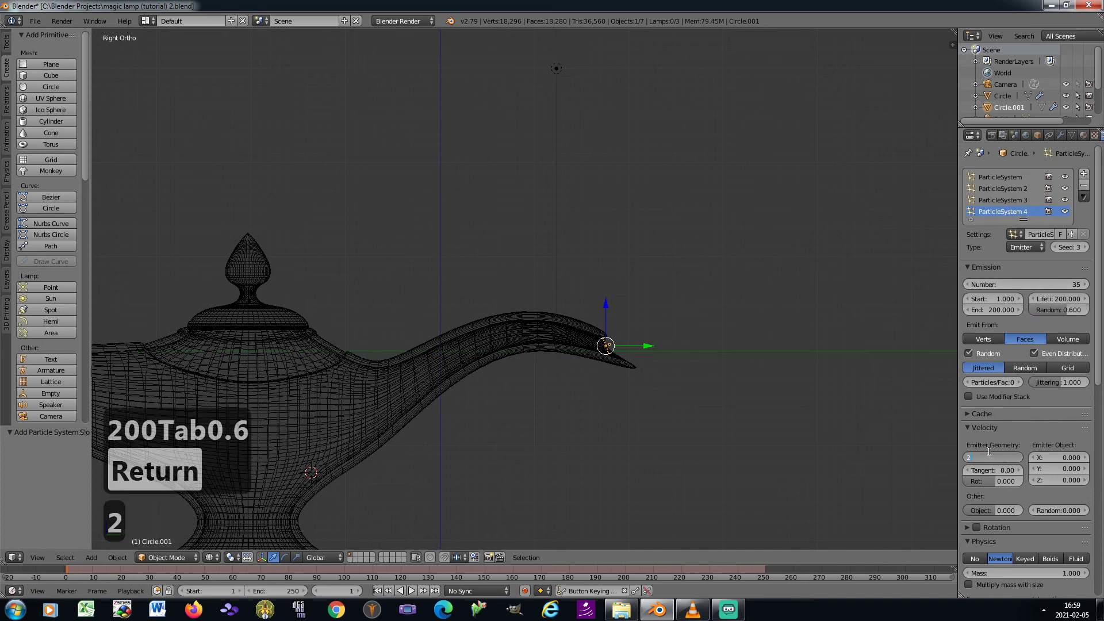
{"action": "key", "text": "Return"}
Render ParticleSystem 4 with Material.011 and without its emitter, and set its gravity field weight to -0.2
{"action": "scroll", "coordinate": [992, 453], "scroll_direction": "down", "scroll_amount": 8}
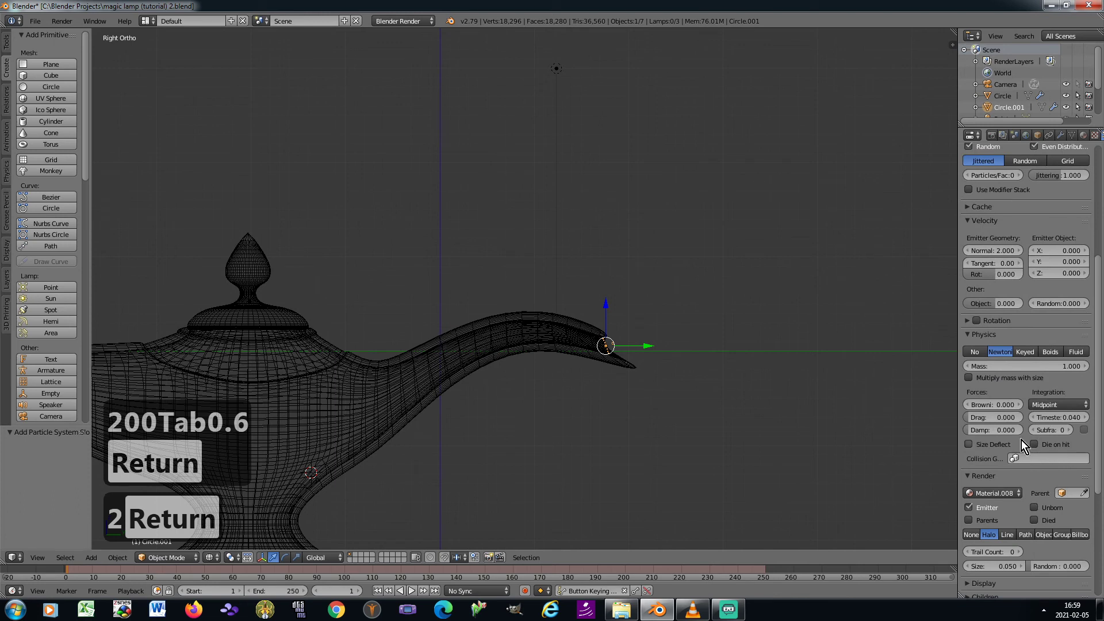
{"action": "left_click", "coordinate": [994, 493]}
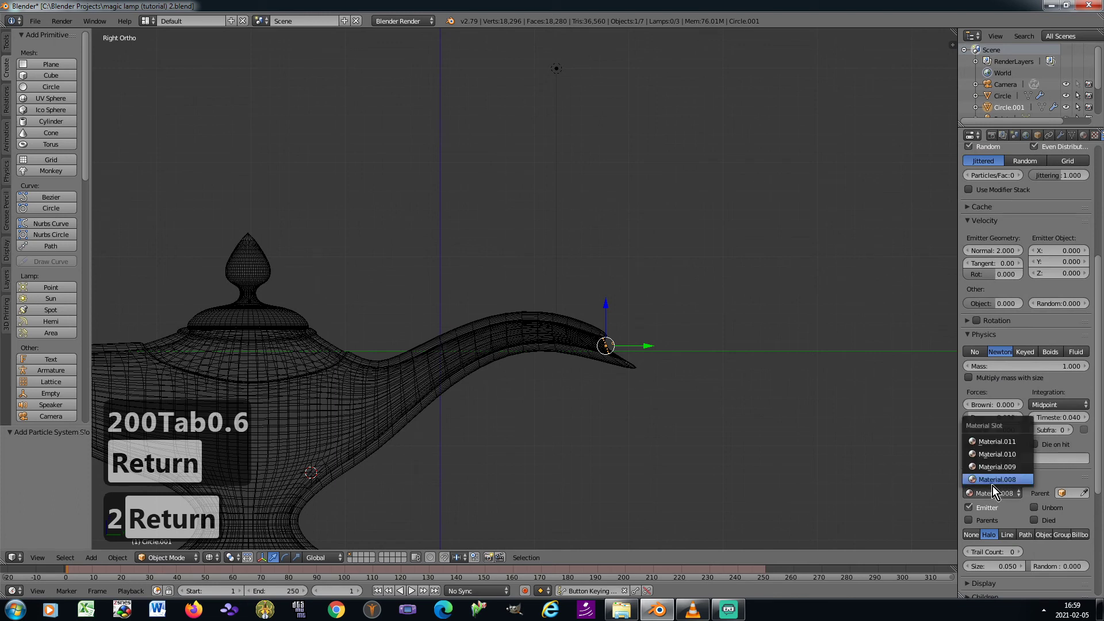
{"action": "left_click", "coordinate": [991, 442]}
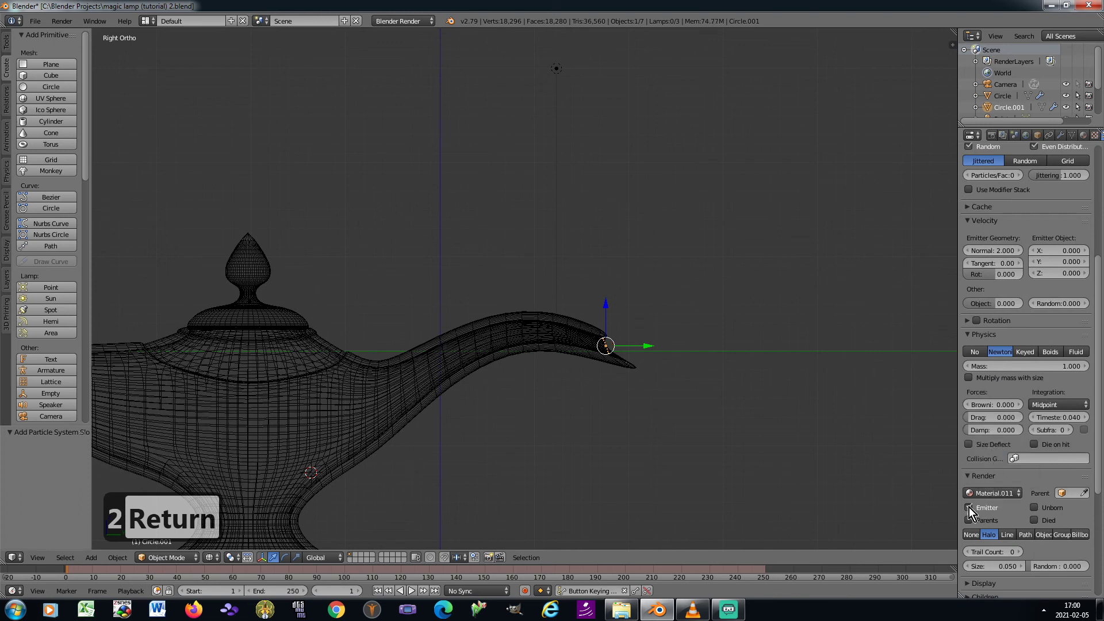
{"action": "scroll", "coordinate": [996, 451], "scroll_direction": "down", "scroll_amount": 5}
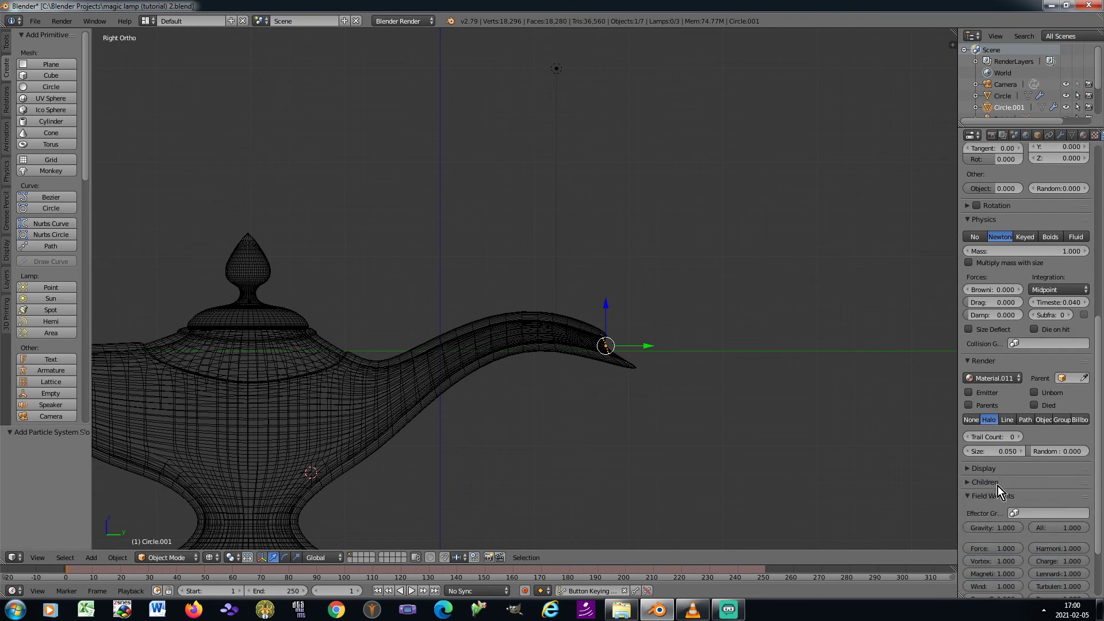
{"action": "type", "text": "-"}
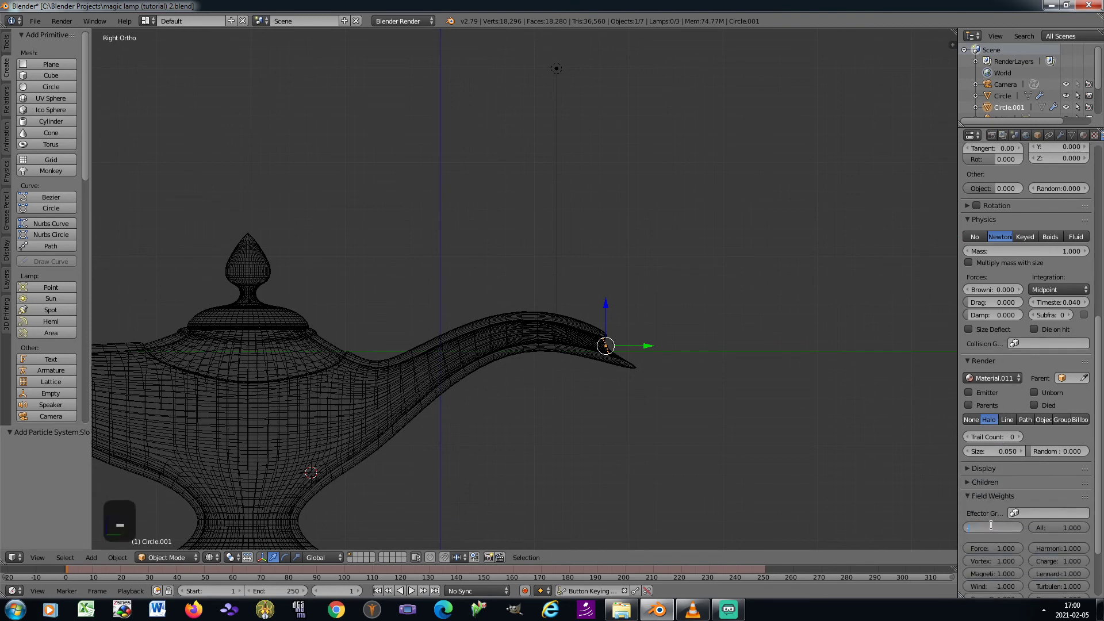
{"action": "type", "text": "0.2"}
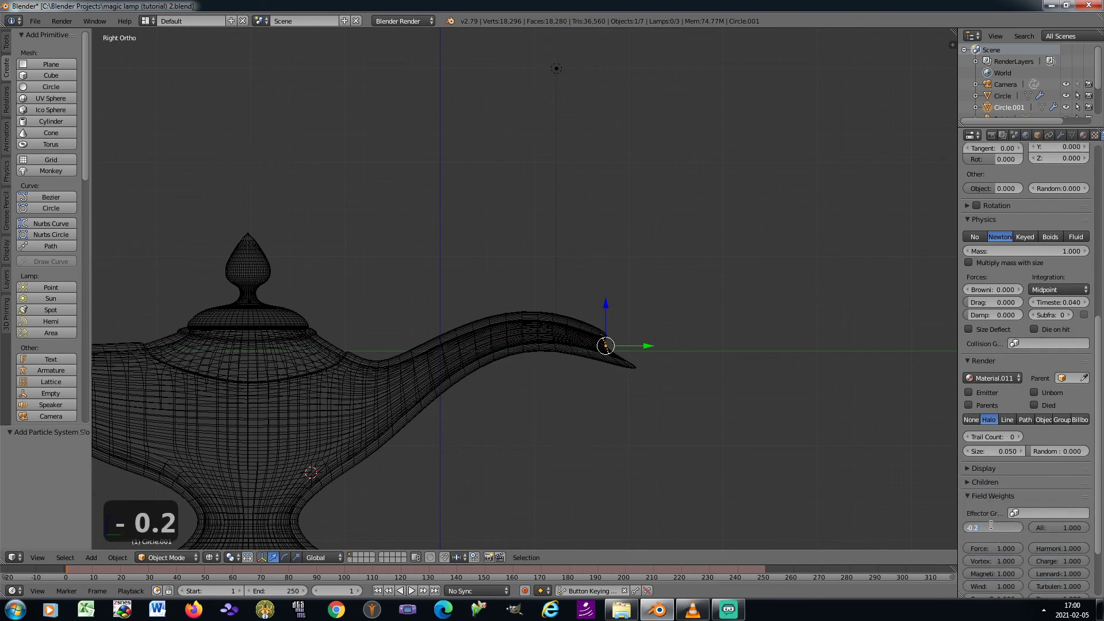
{"action": "key", "text": "Return"}
Play the particle animation in the right and camera views and stop it at frame 203
{"action": "scroll", "coordinate": [508, 374], "scroll_direction": "down", "scroll_amount": 3}
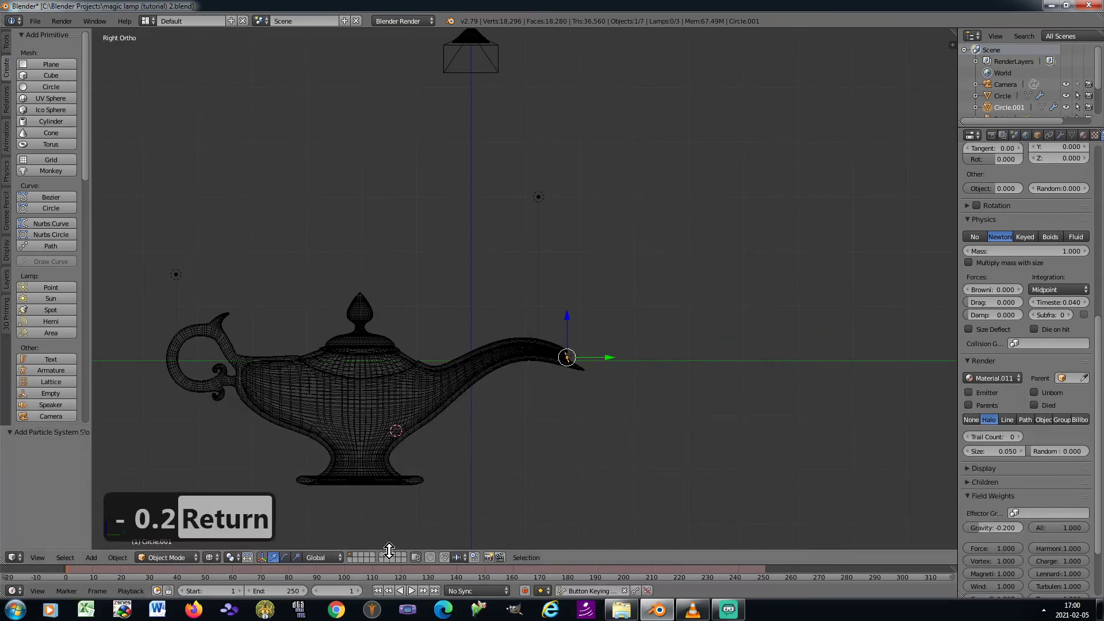
{"action": "left_click", "coordinate": [412, 590]}
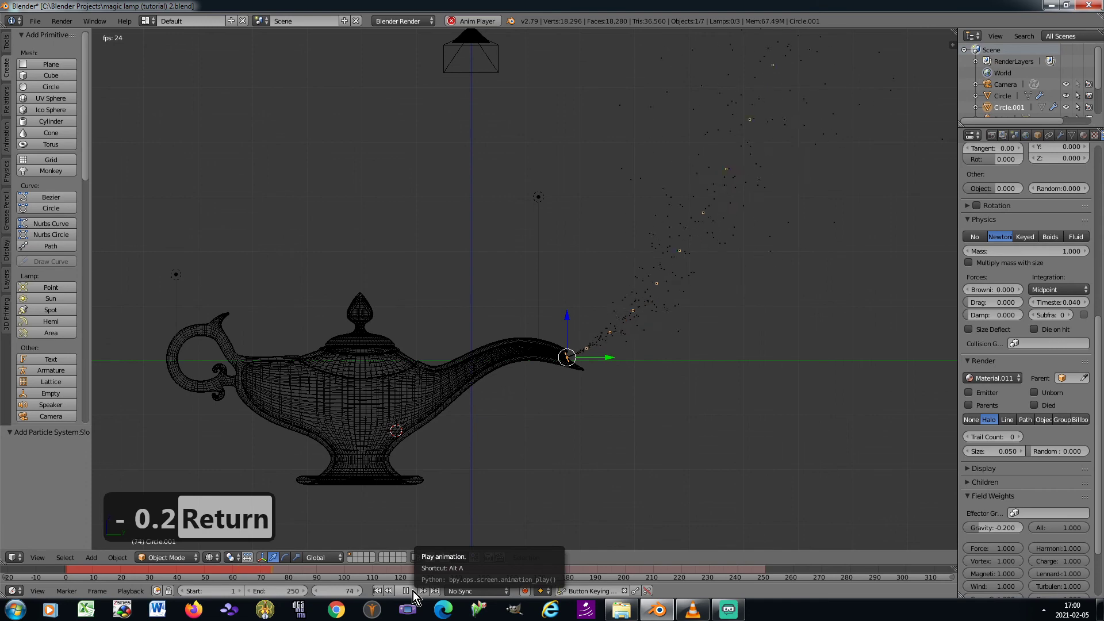
{"action": "scroll", "coordinate": [492, 405], "scroll_direction": "down", "scroll_amount": 4}
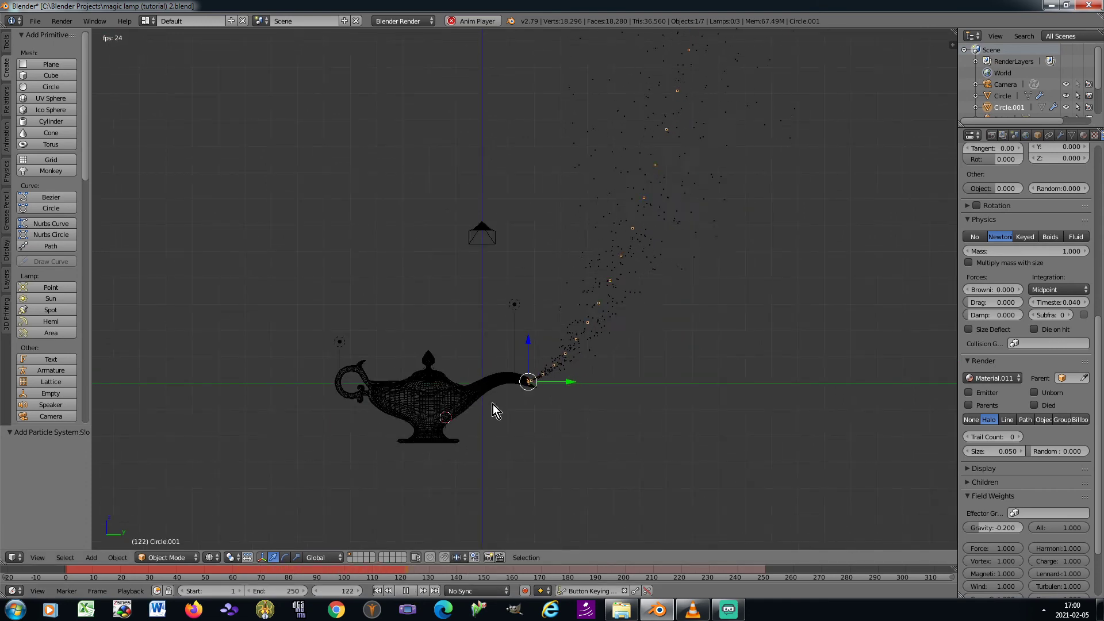
{"action": "key", "text": "KP_0"}
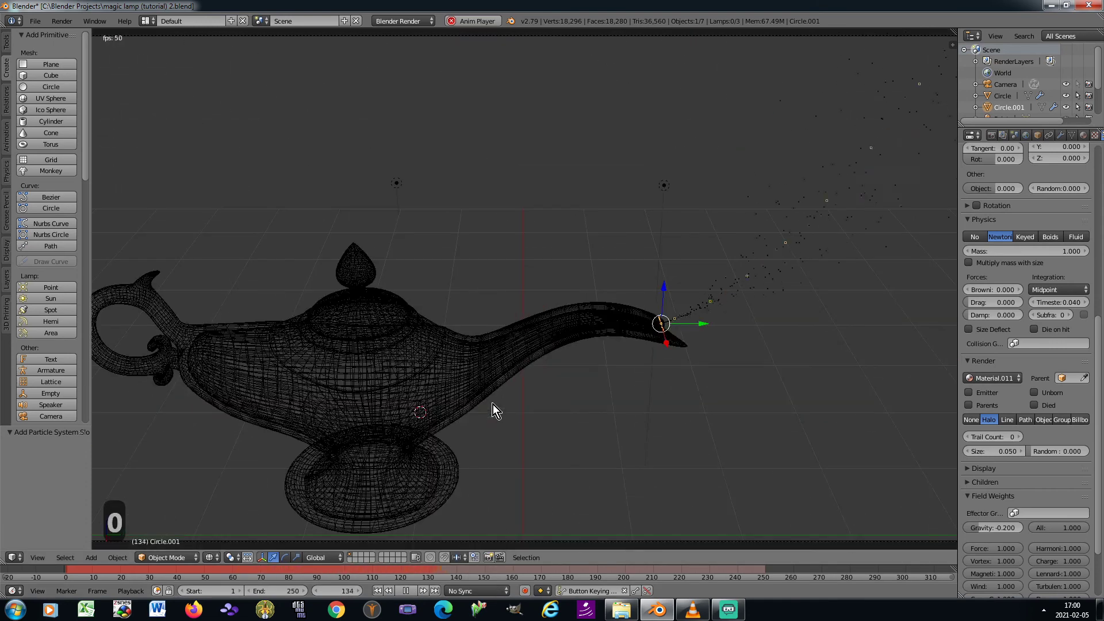
{"action": "left_click", "coordinate": [407, 590]}
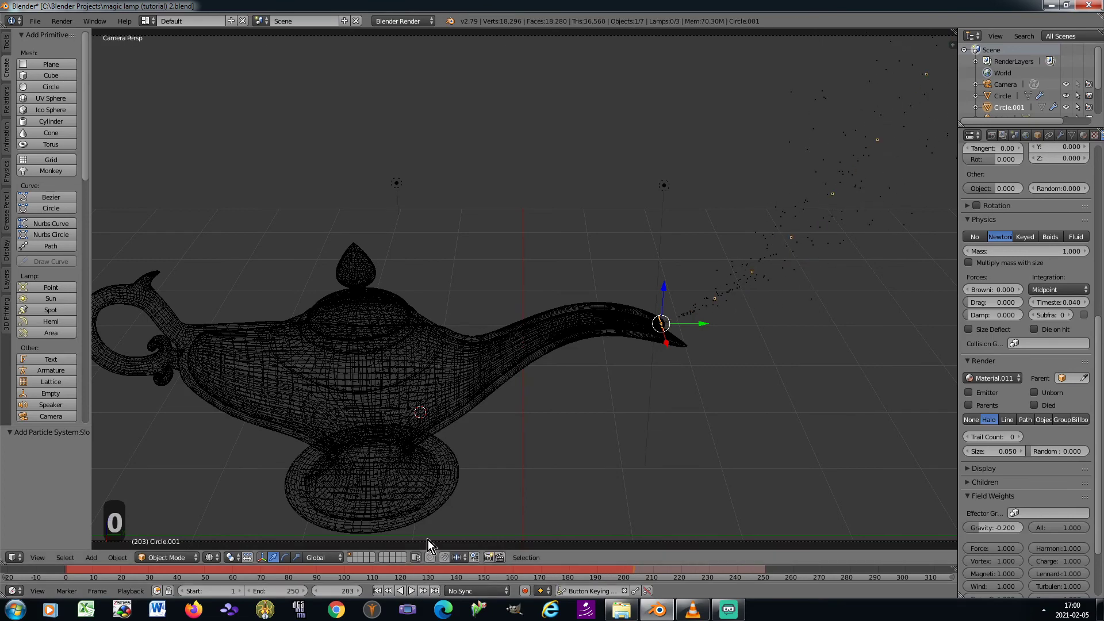
Save the file and render the current frame from the camera to check the smoke, closing the render
{"action": "key", "text": "ctrl+s"}
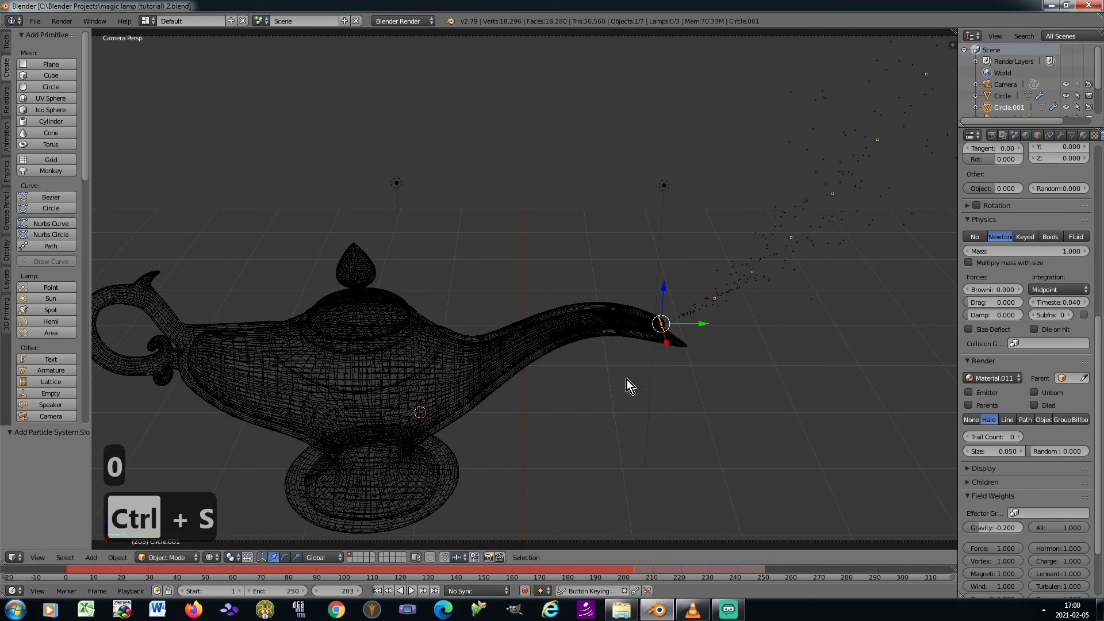
{"action": "key", "text": "F12"}
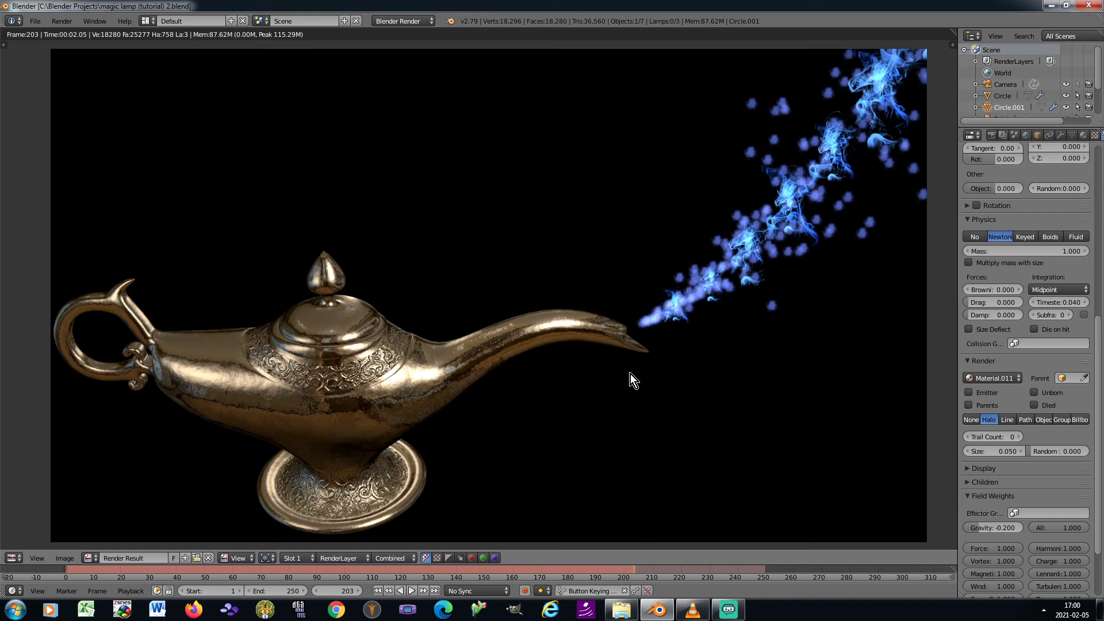
{"action": "key", "text": "Escape"}
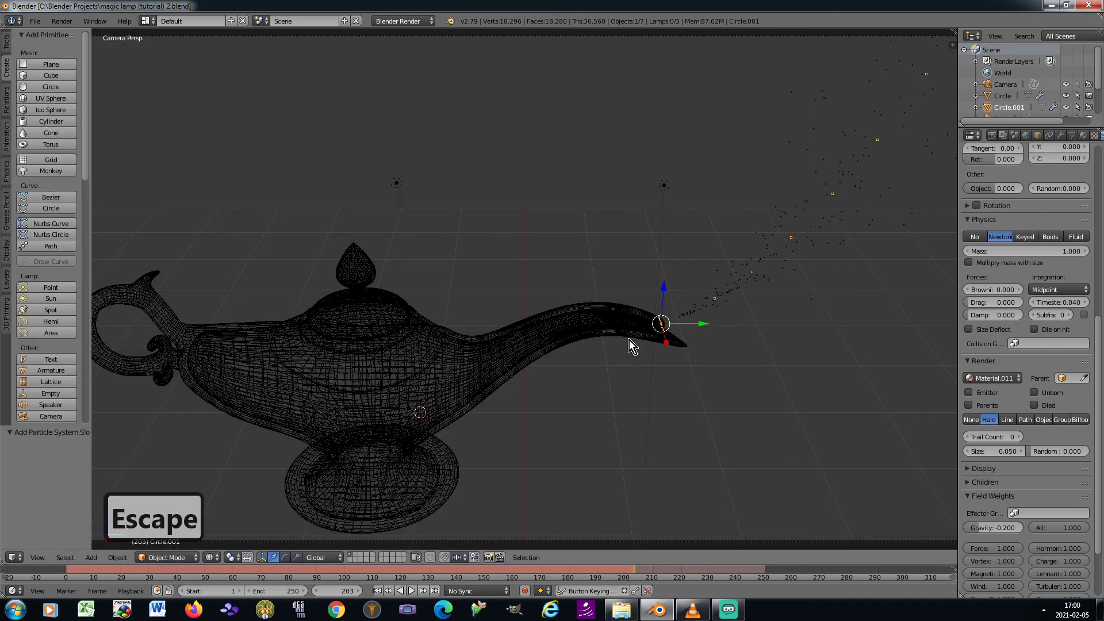
Add an empty and, in the right view, move it about 5.44 in Y and 4.62 in Z into the smoke trail
{"action": "scroll", "coordinate": [621, 311], "scroll_direction": "down", "scroll_amount": 3}
{"action": "scroll", "coordinate": [620, 305], "scroll_direction": "down", "scroll_amount": 5}
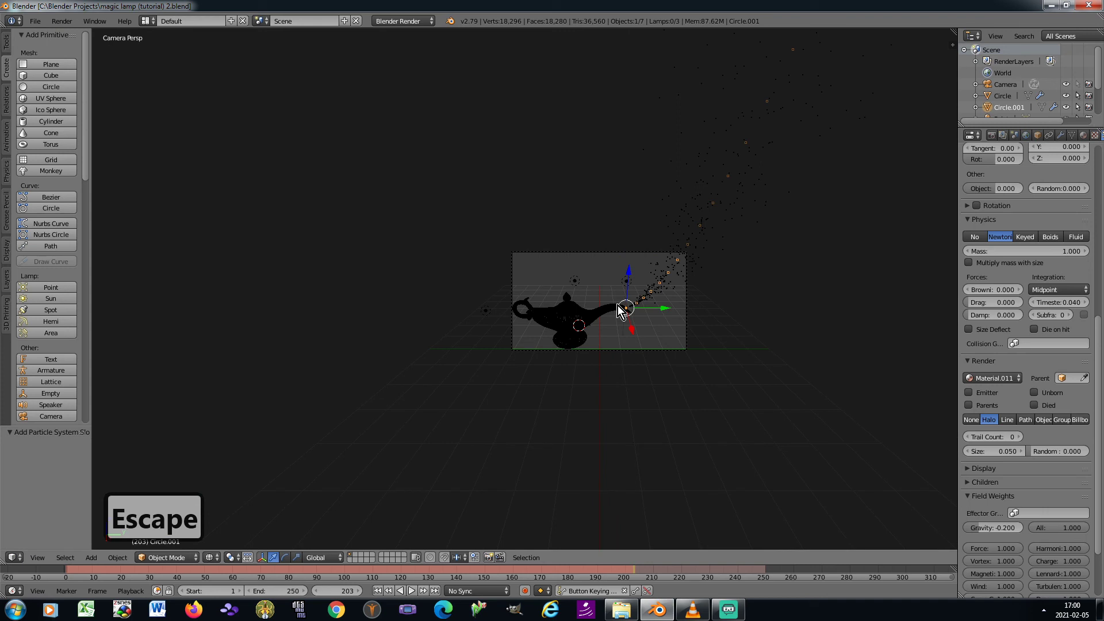
{"action": "key", "text": "KP_0"}
{"action": "key", "text": "KP_3"}
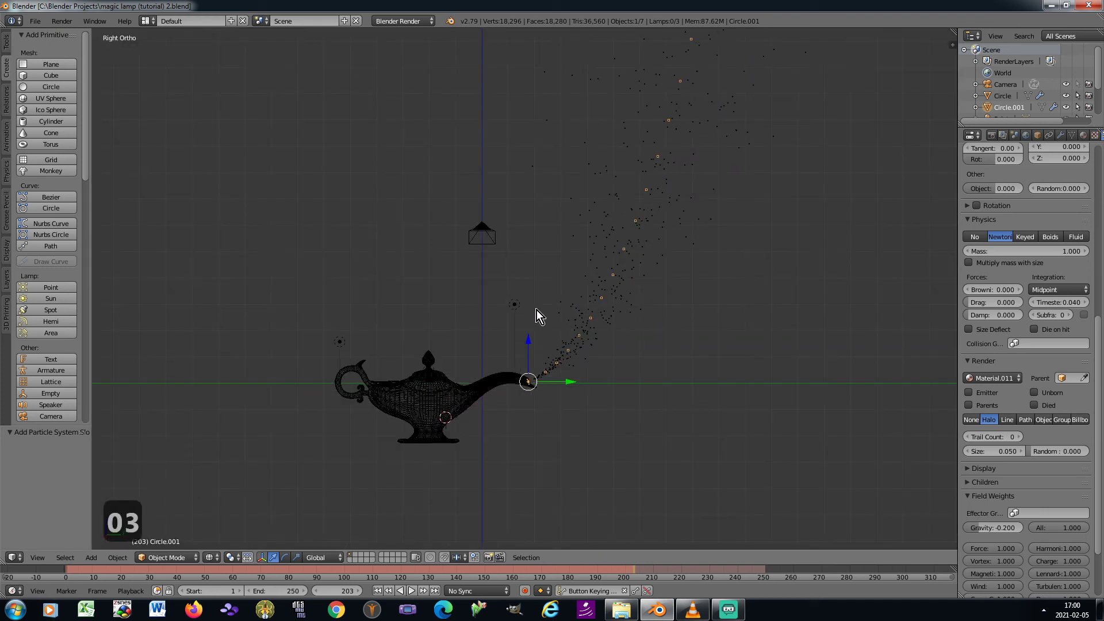
{"action": "scroll", "coordinate": [551, 306], "scroll_direction": "up", "scroll_amount": 1}
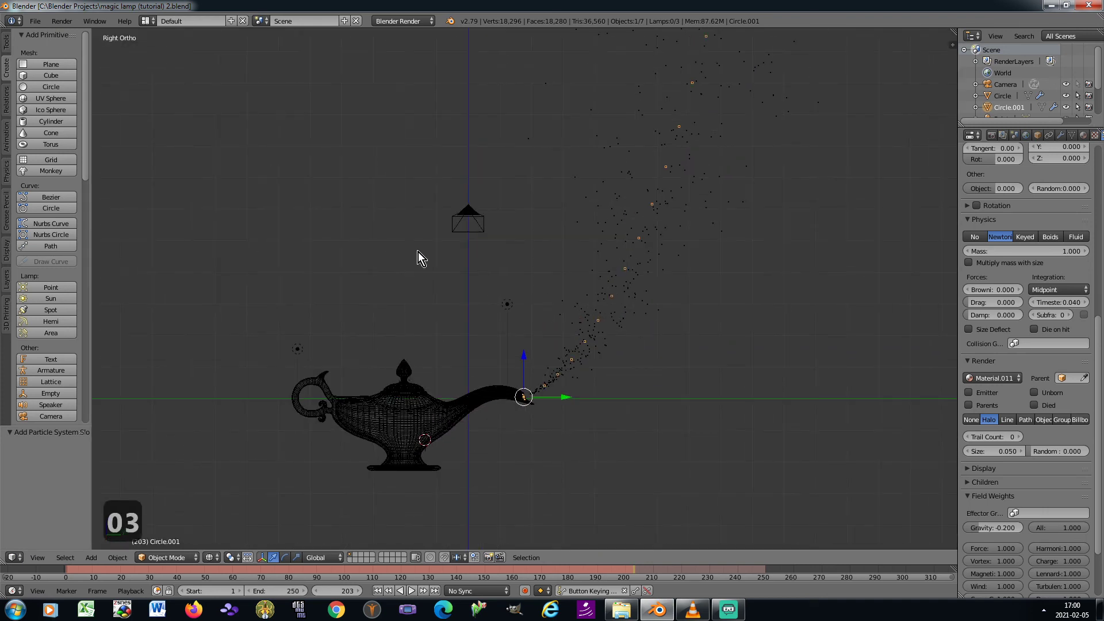
{"action": "left_click", "coordinate": [8, 43]}
{"action": "left_click", "coordinate": [7, 67]}
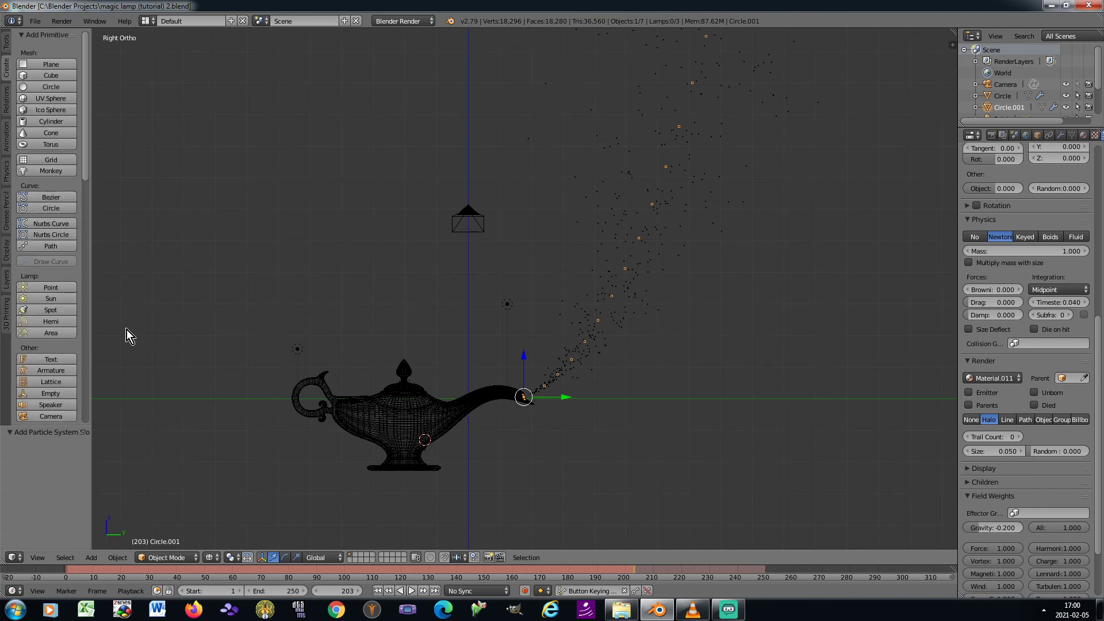
{"action": "left_click", "coordinate": [52, 395]}
{"action": "key", "text": "g"}
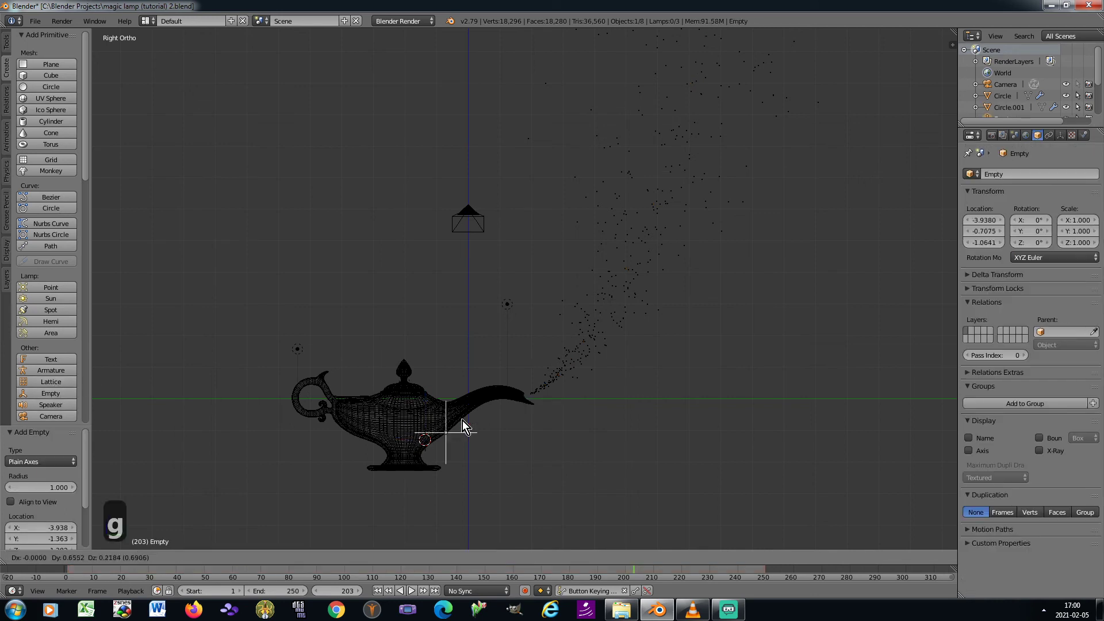
{"action": "left_click", "coordinate": [591, 300]}
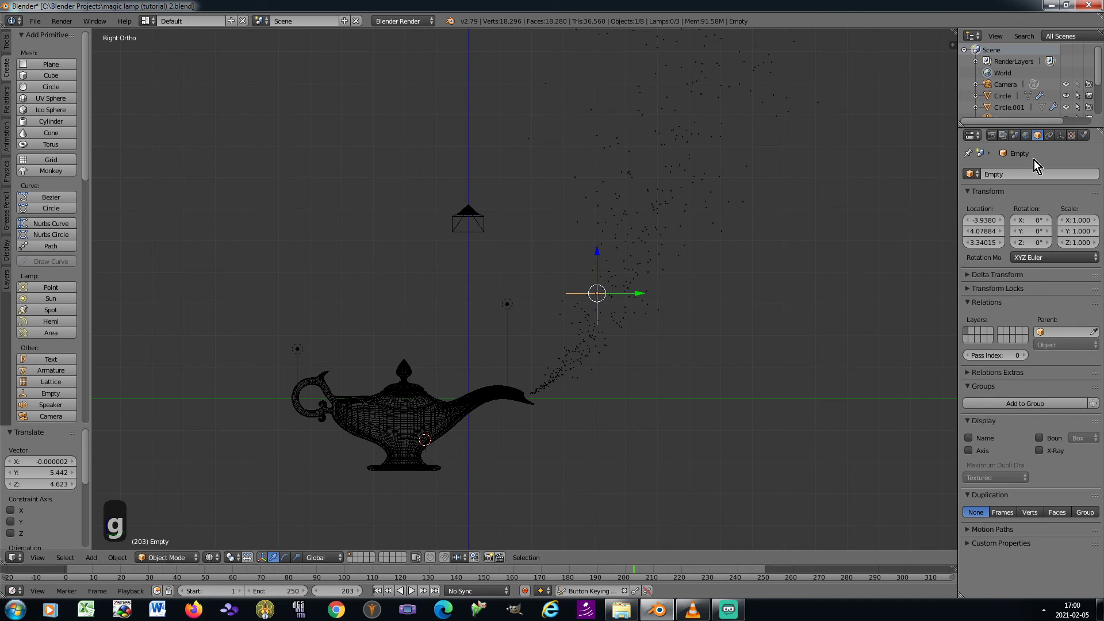
Enable a force field on the empty and set its type to Vortex
{"action": "left_click", "coordinate": [1084, 135]}
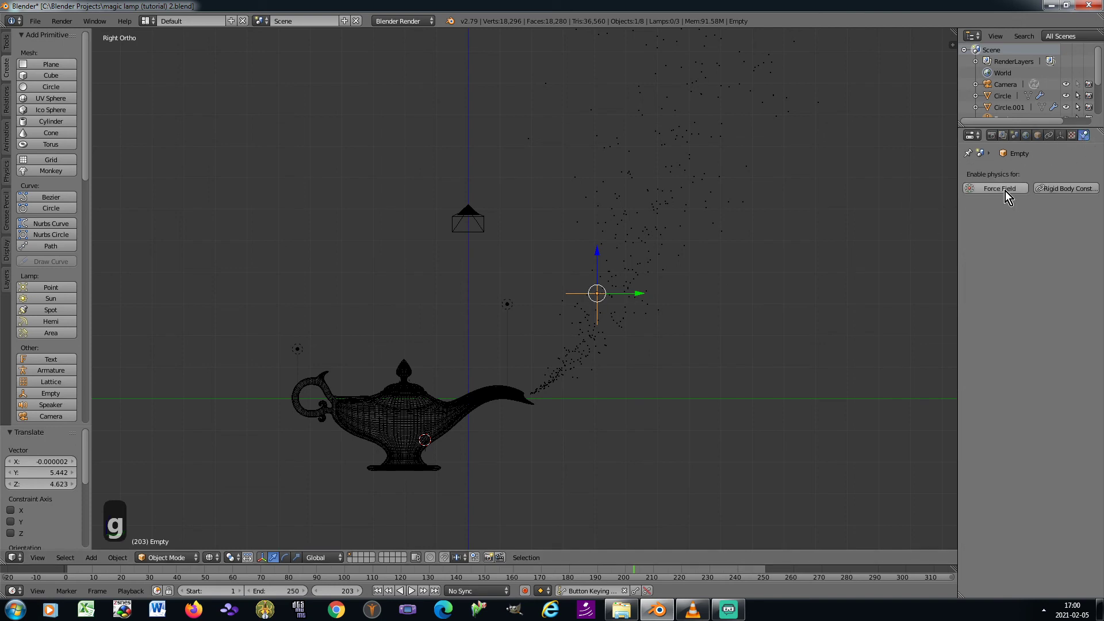
{"action": "left_click", "coordinate": [1005, 191]}
{"action": "left_click", "coordinate": [1022, 222]}
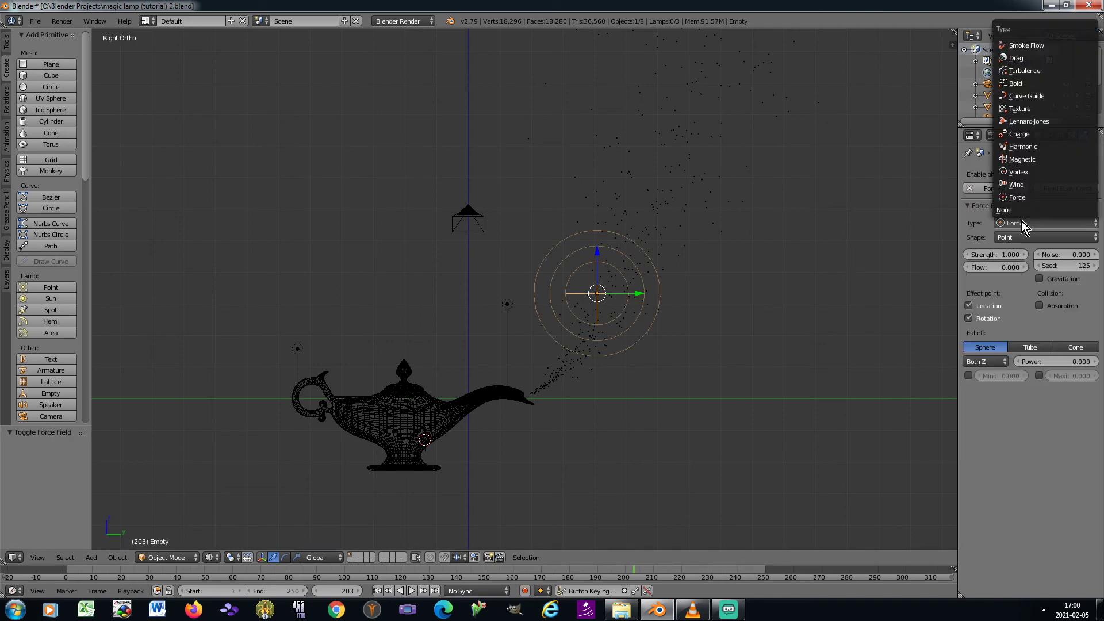
{"action": "left_click", "coordinate": [1026, 173]}
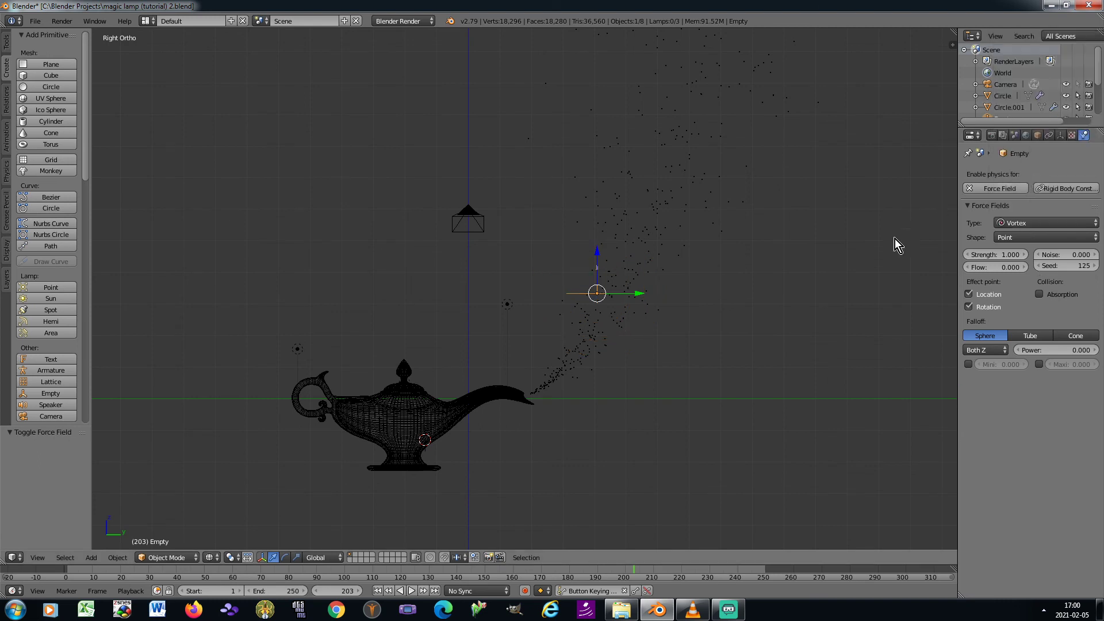
Set the vortex force field's shape to Plane, its inflow to 1 and its noise to 2
{"action": "left_click", "coordinate": [993, 267]}
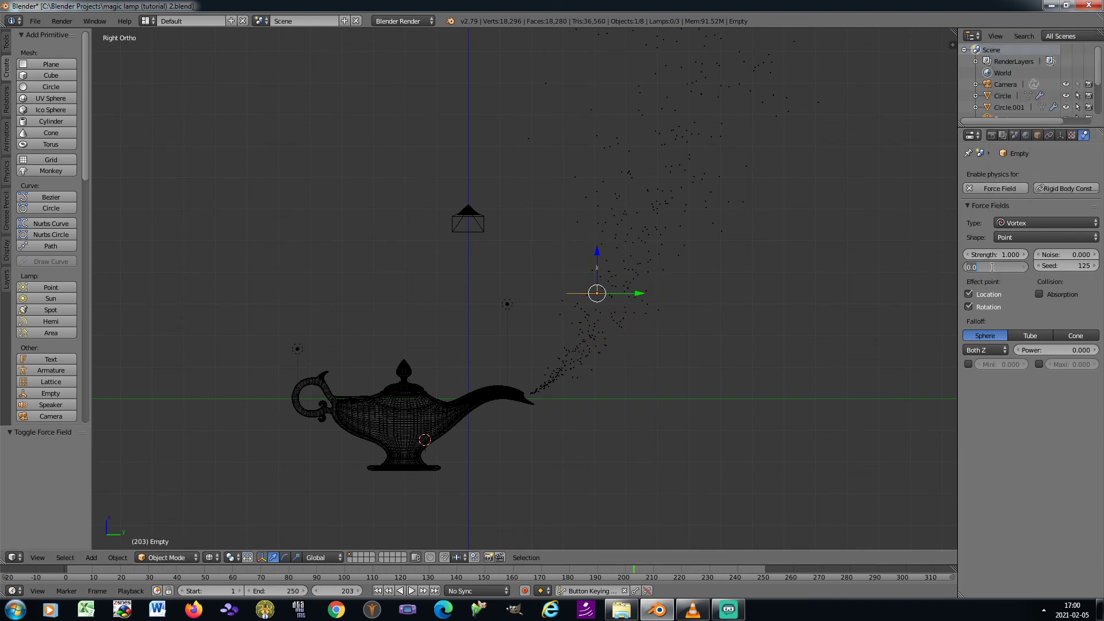
{"action": "left_click", "coordinate": [1019, 237]}
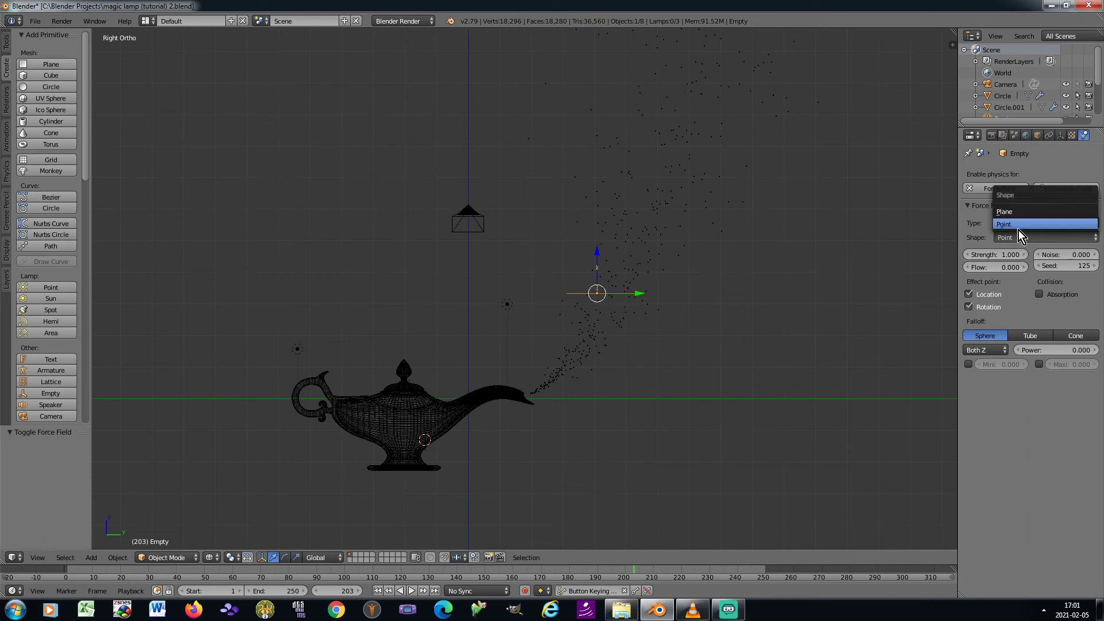
{"action": "left_click", "coordinate": [1018, 214]}
{"action": "left_click", "coordinate": [996, 267]}
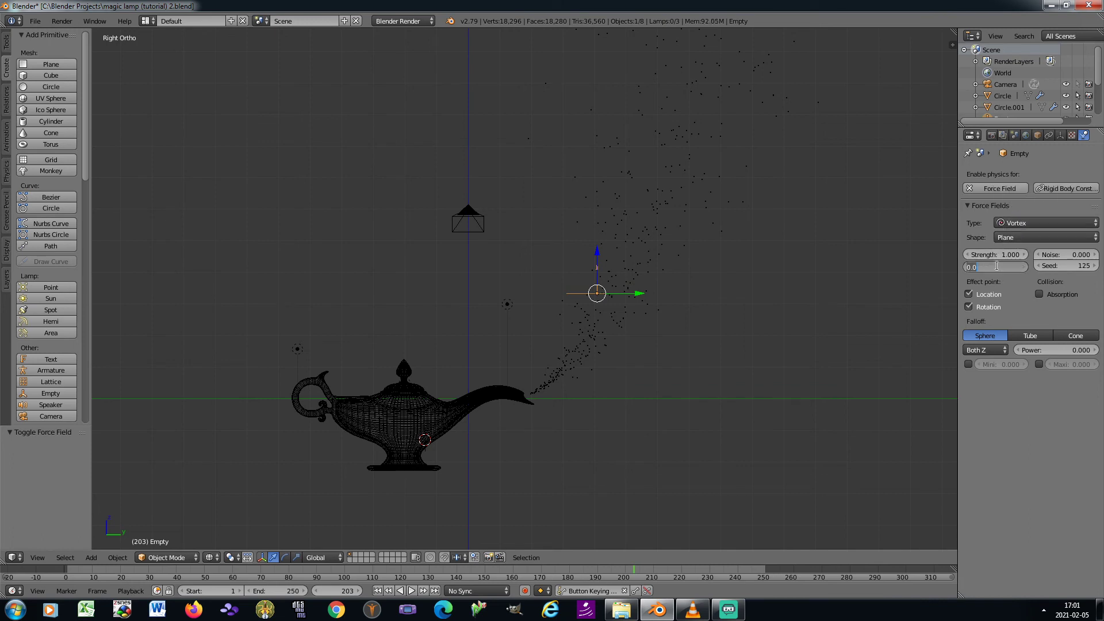
{"action": "type", "text": "1"}
{"action": "key", "text": "Tab"}
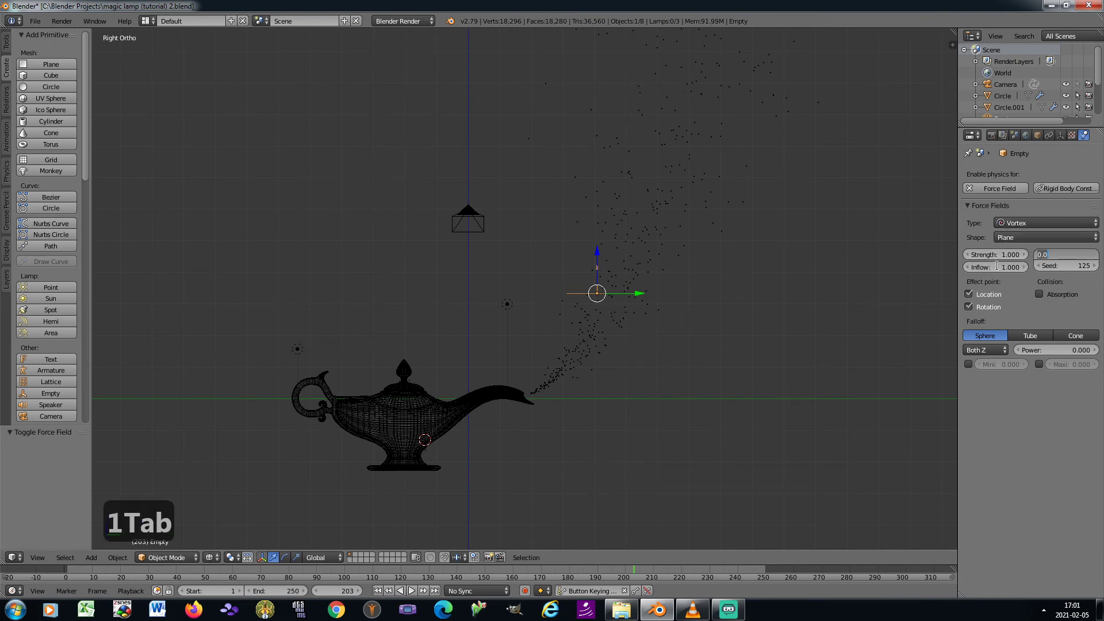
{"action": "type", "text": "2"}
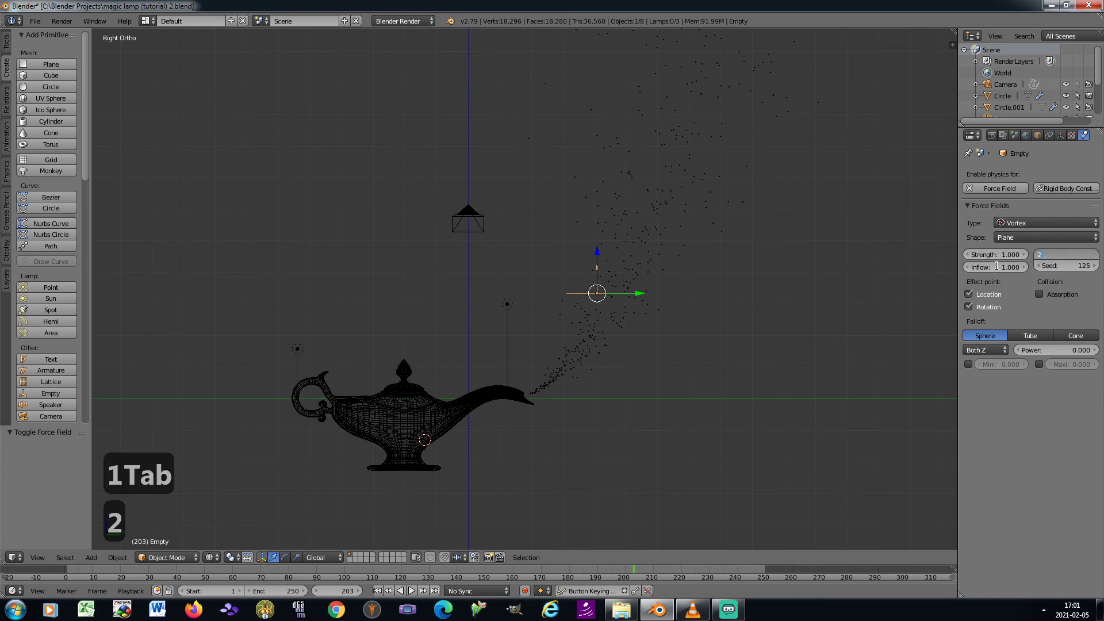
{"action": "key", "text": "Return"}
Rotate the empty 90° about the Y axis so its vortex spiral faces the side view
{"action": "key", "text": "KP_6"}
{"action": "key", "text": "KP_6"}
{"action": "key", "text": "KP_6"}
{"action": "key", "text": "KP_6"}
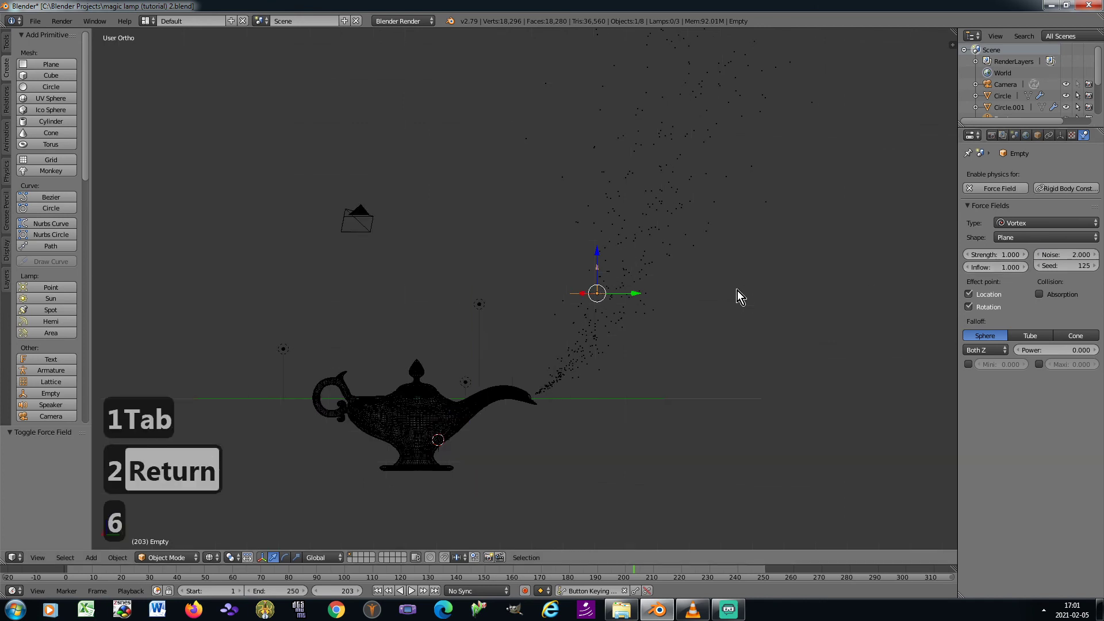
{"action": "type", "text": "r"}
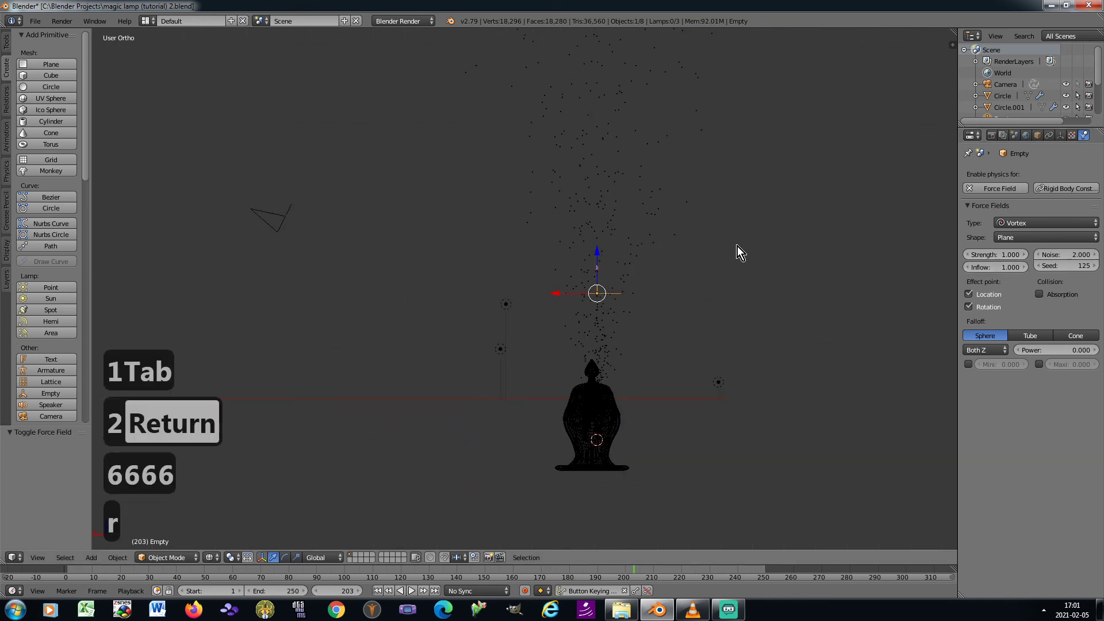
{"action": "type", "text": "90"}
{"action": "key", "text": "Return"}
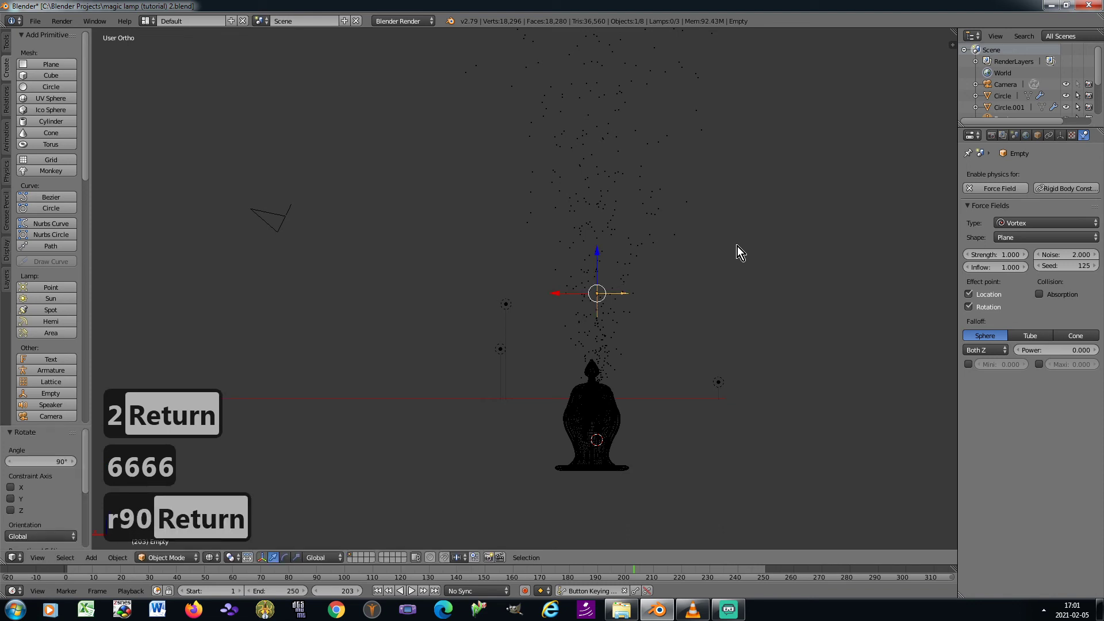
{"action": "key", "text": "KP_4"}
{"action": "key", "text": "KP_4"}
{"action": "key", "text": "KP_4"}
{"action": "key", "text": "KP_4"}
{"action": "scroll", "coordinate": [581, 296], "scroll_direction": "up", "scroll_amount": 2}
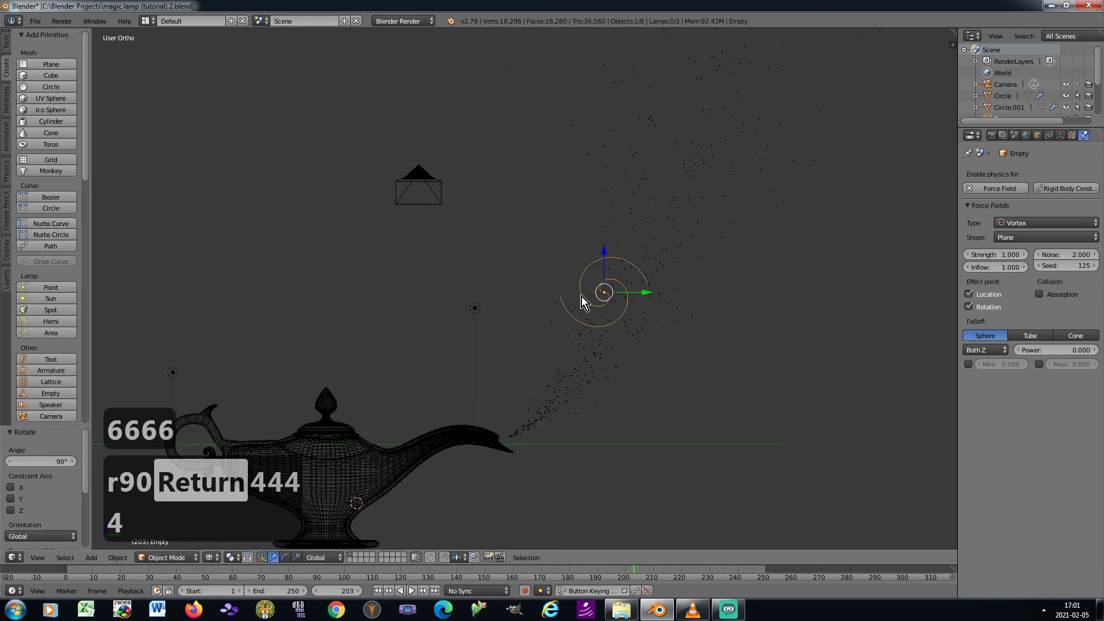
Play the particle animation from the first frame in the side and camera views, and return to frame 1
{"action": "left_click", "coordinate": [378, 591]}
{"action": "left_click", "coordinate": [411, 591]}
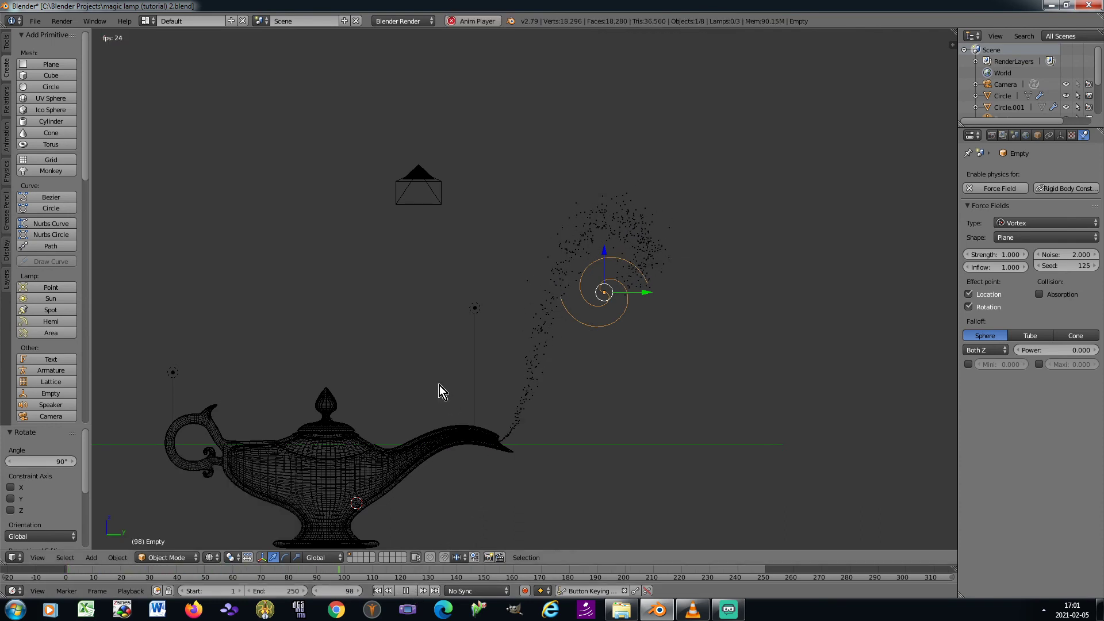
{"action": "key", "text": "KP_0"}
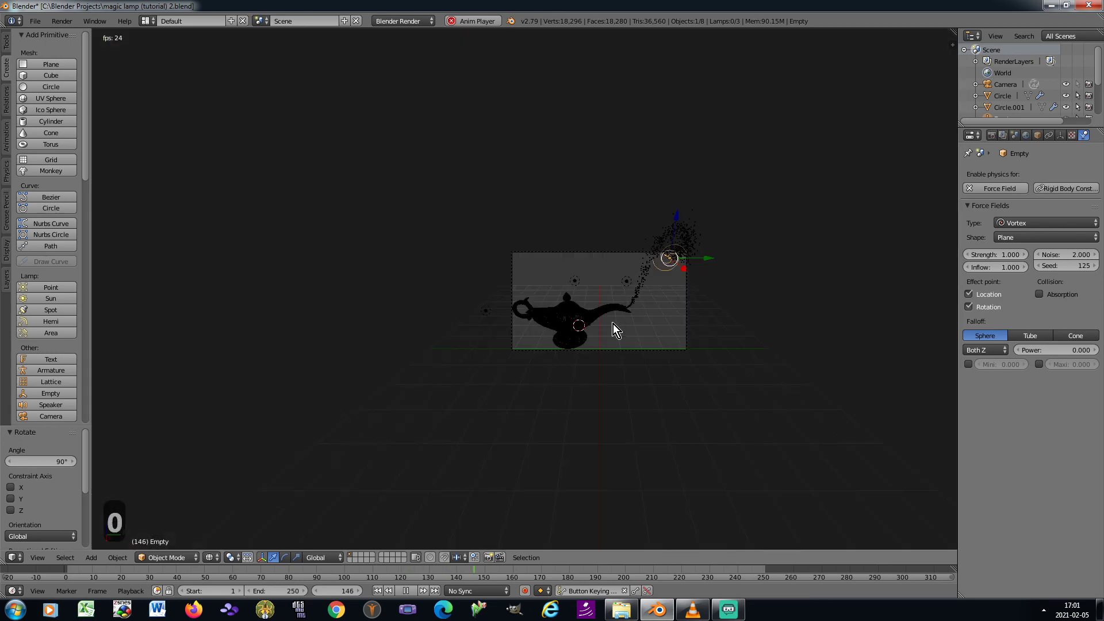
{"action": "scroll", "coordinate": [617, 293], "scroll_direction": "up", "scroll_amount": 6}
{"action": "scroll", "coordinate": [617, 294], "scroll_direction": "up", "scroll_amount": 2}
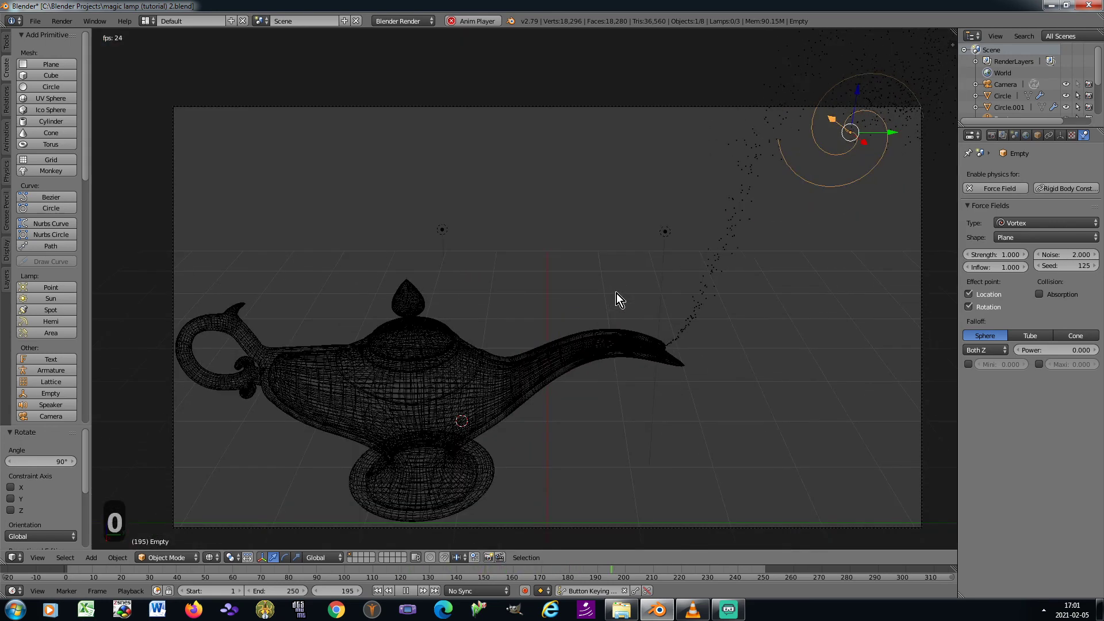
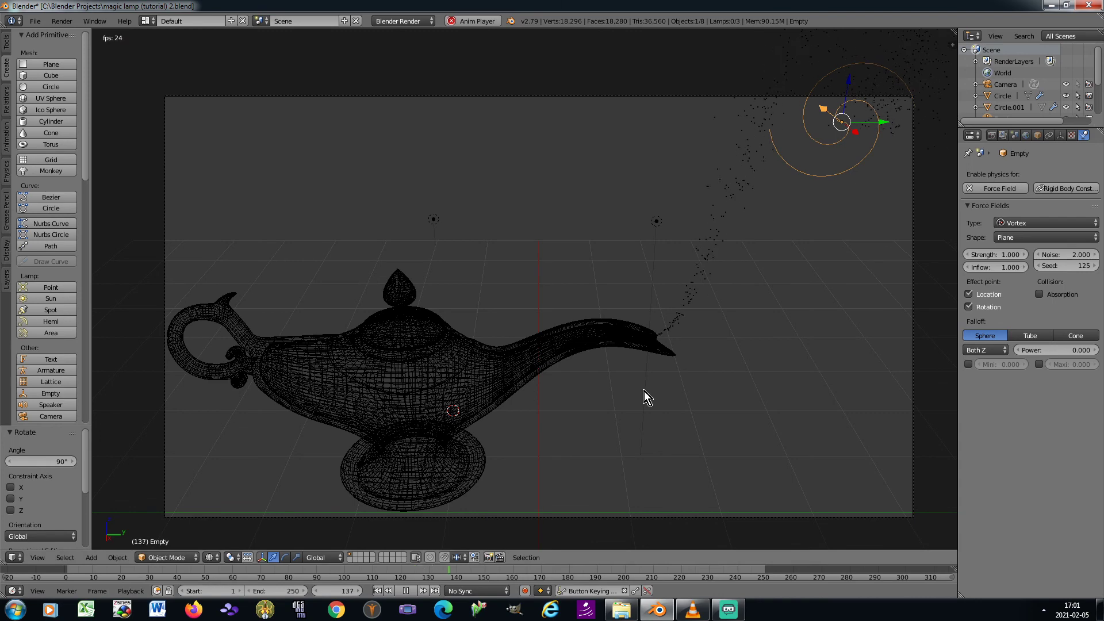
{"action": "left_click", "coordinate": [404, 590]}
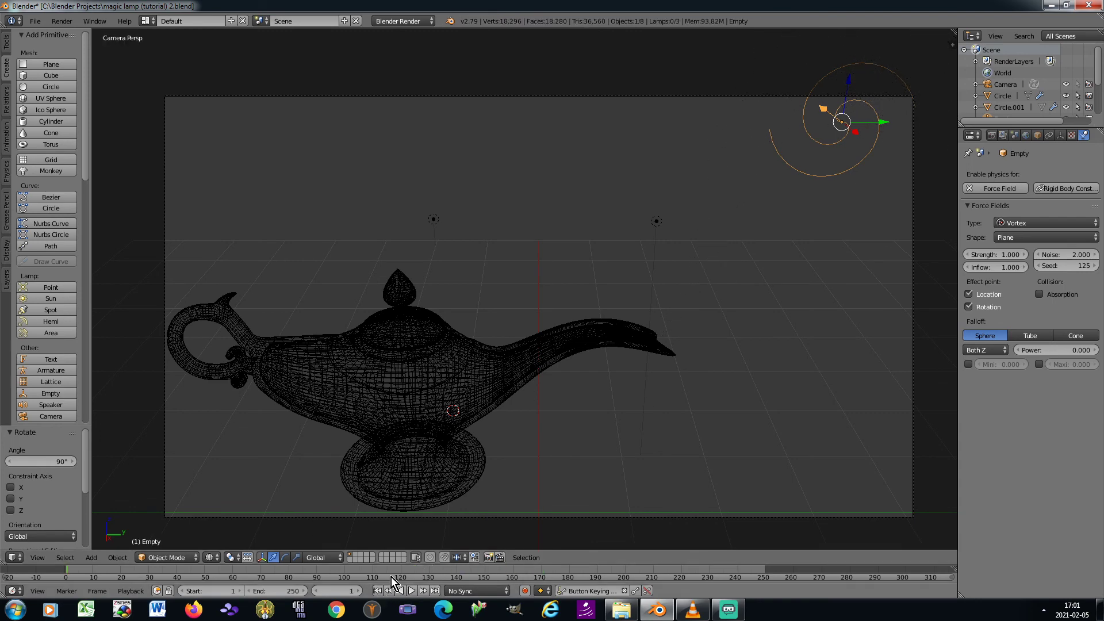
{"action": "key", "text": "shift+Left"}
In the side view, move the empty about -0.48 in Y and -0.76 in Z, closer to the spout
{"action": "key", "text": "KP_0"}
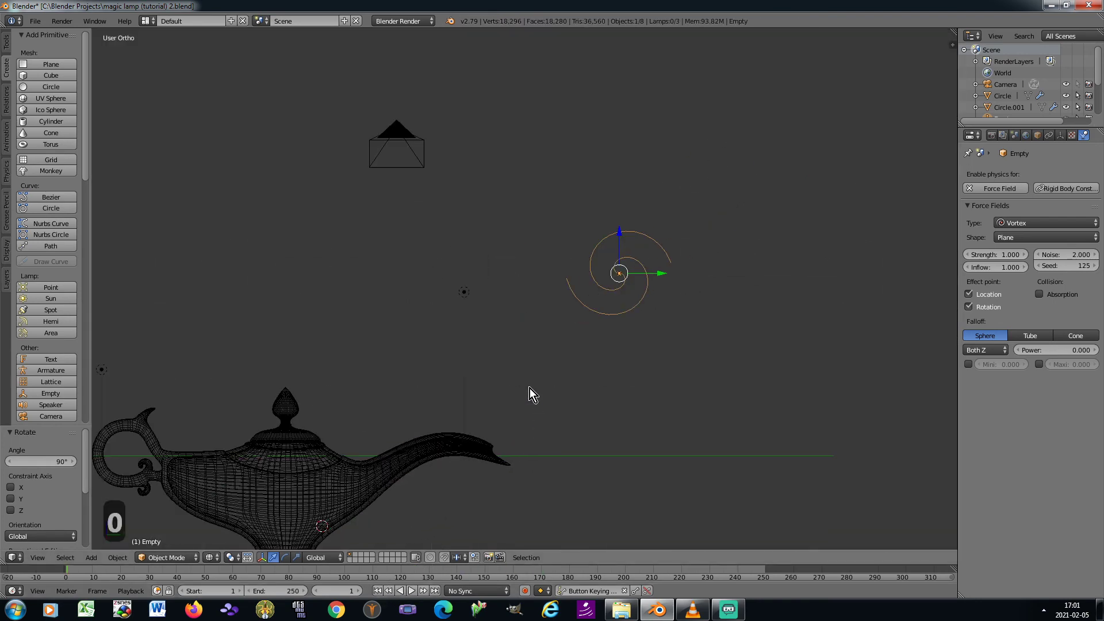
{"action": "key", "text": "g"}
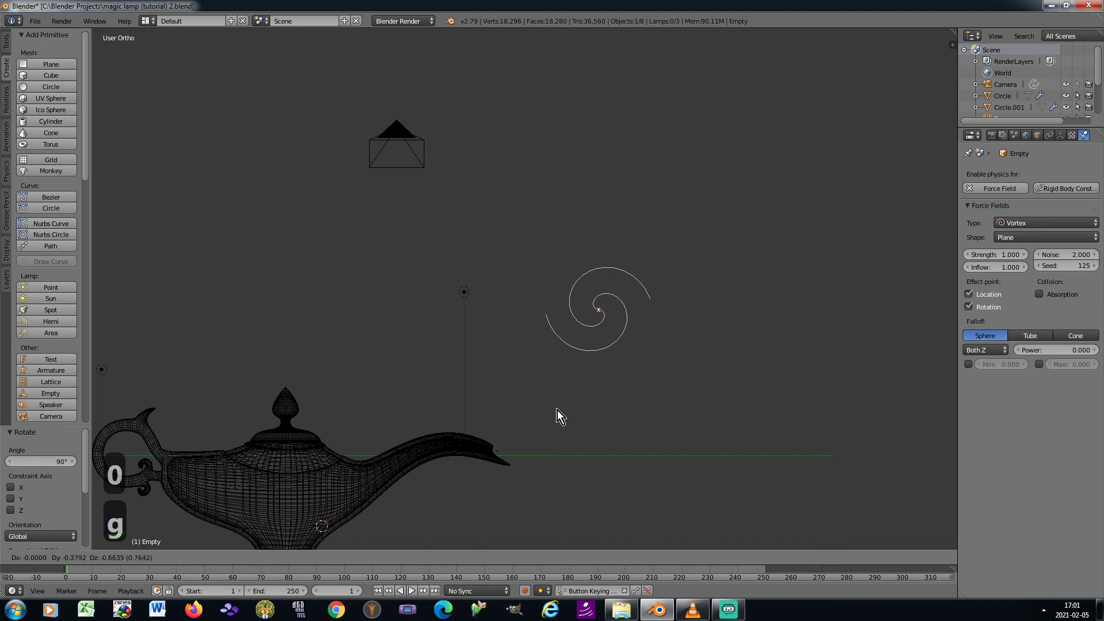
{"action": "left_click", "coordinate": [551, 415]}
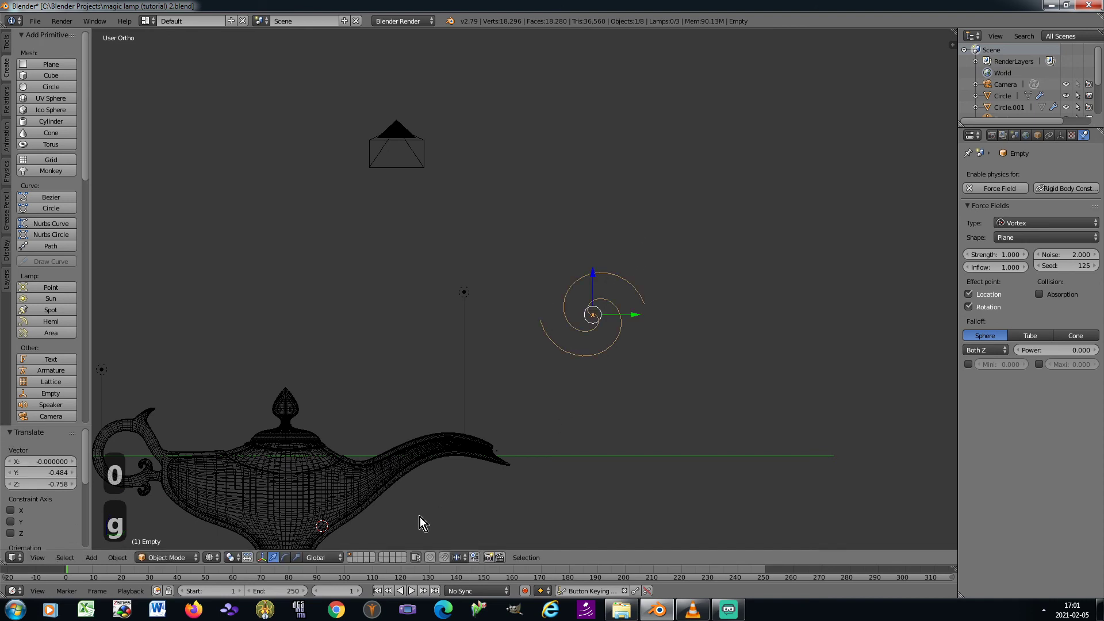
Play the particle animation in the side and camera views and stop it at frame 180
{"action": "left_click", "coordinate": [412, 591]}
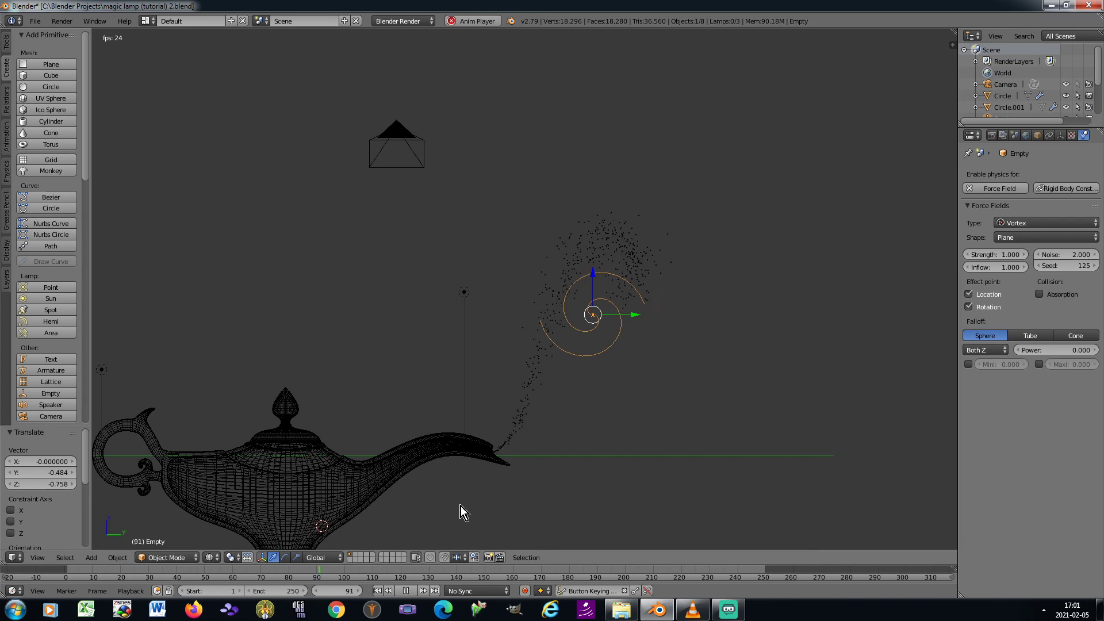
{"action": "key", "text": "0"}
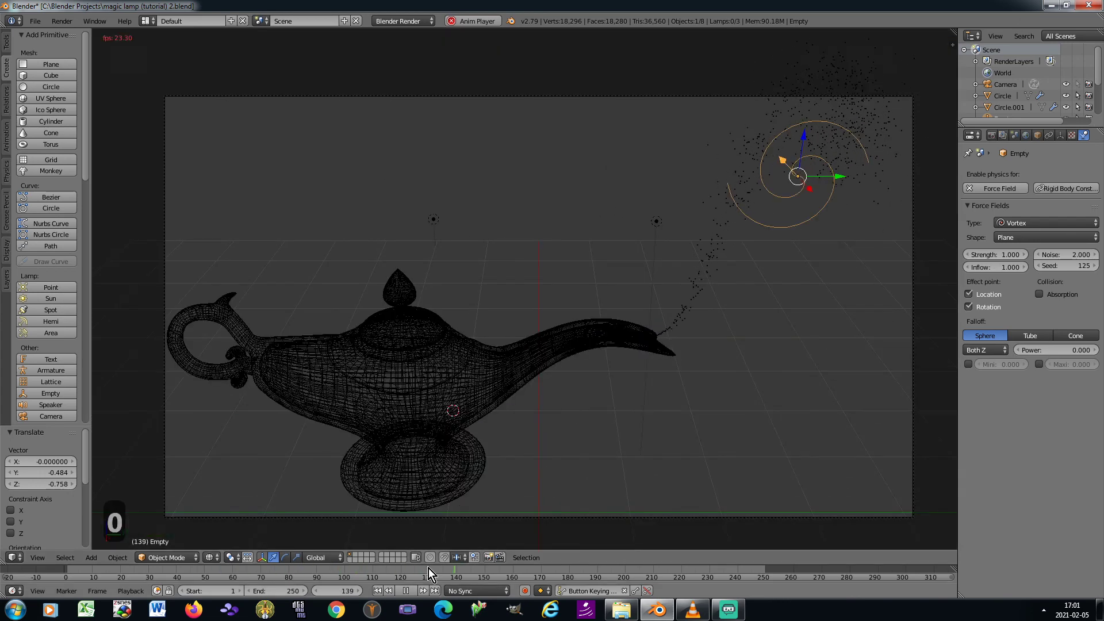
{"action": "left_click", "coordinate": [408, 595]}
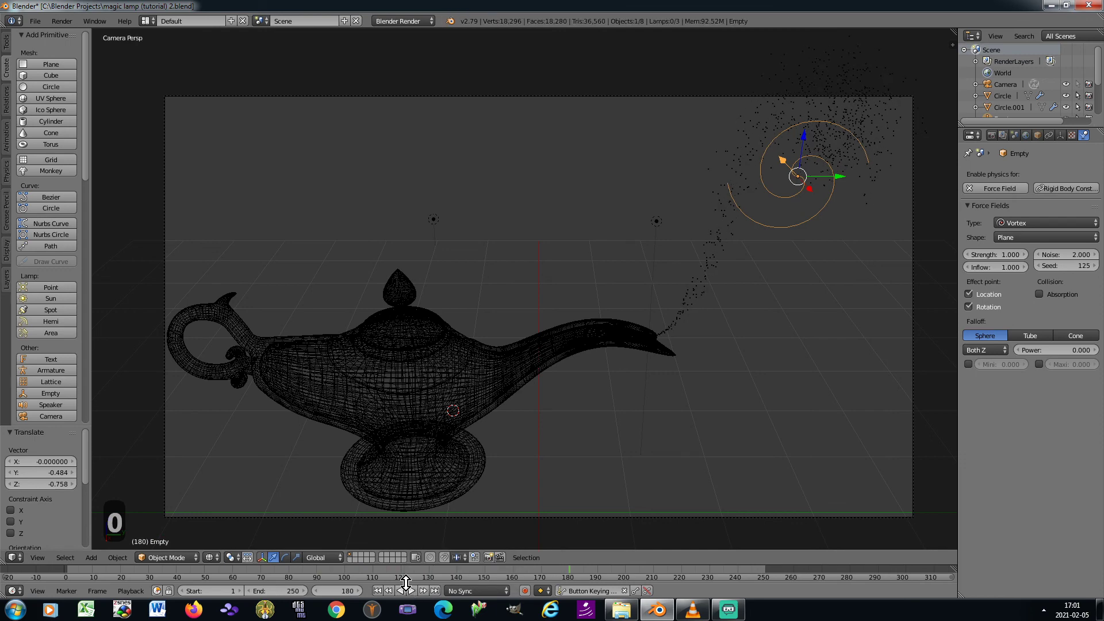
Save the file over the existing one and render frame 180 to check the swirling smoke, closing the render
{"action": "key", "text": "ctrl+s"}
{"action": "left_click", "coordinate": [578, 429]}
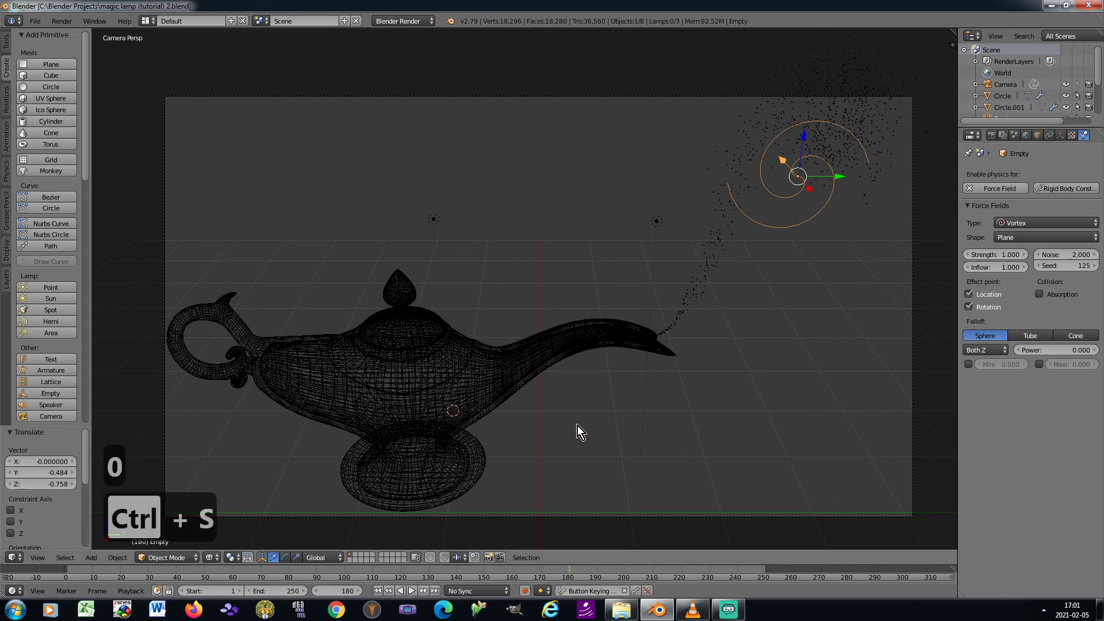
{"action": "key", "text": "F12"}
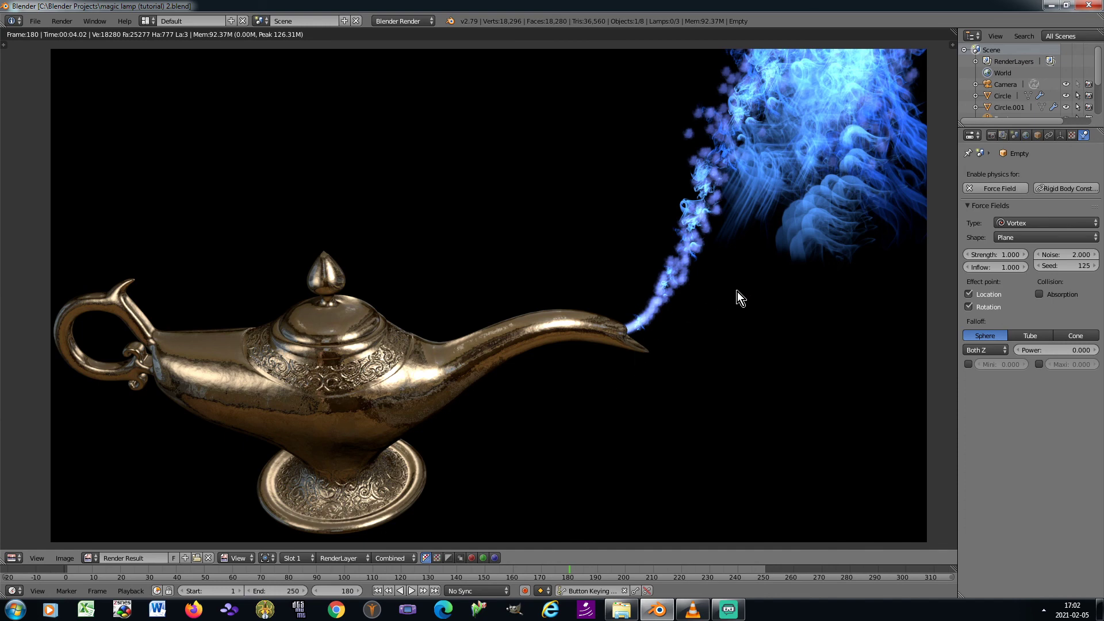
{"action": "key", "text": "Escape"}
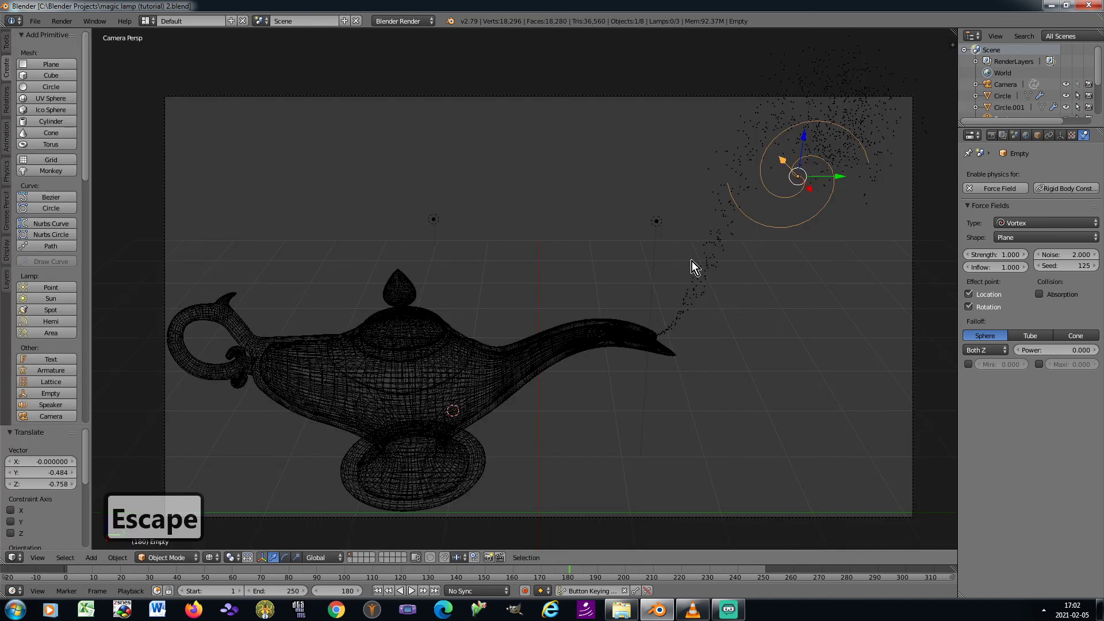
Select the smoke emitter circle at the spout and check the first particle system's physics settings and render material
{"action": "right_click", "coordinate": [719, 269]}
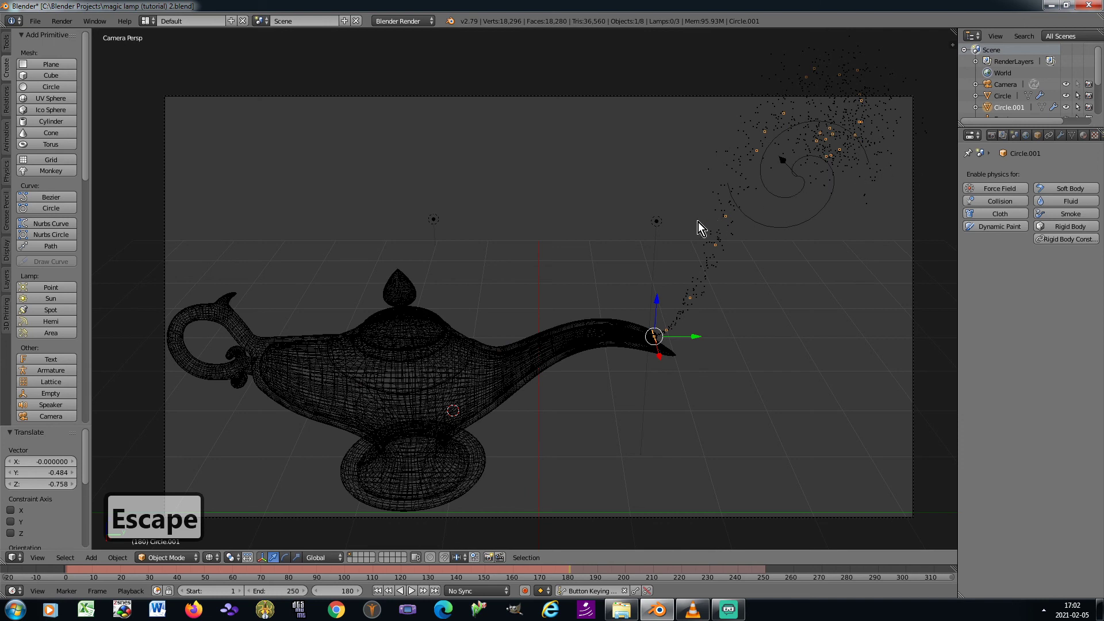
{"action": "left_click", "coordinate": [1084, 135]}
{"action": "left_click", "coordinate": [1001, 179]}
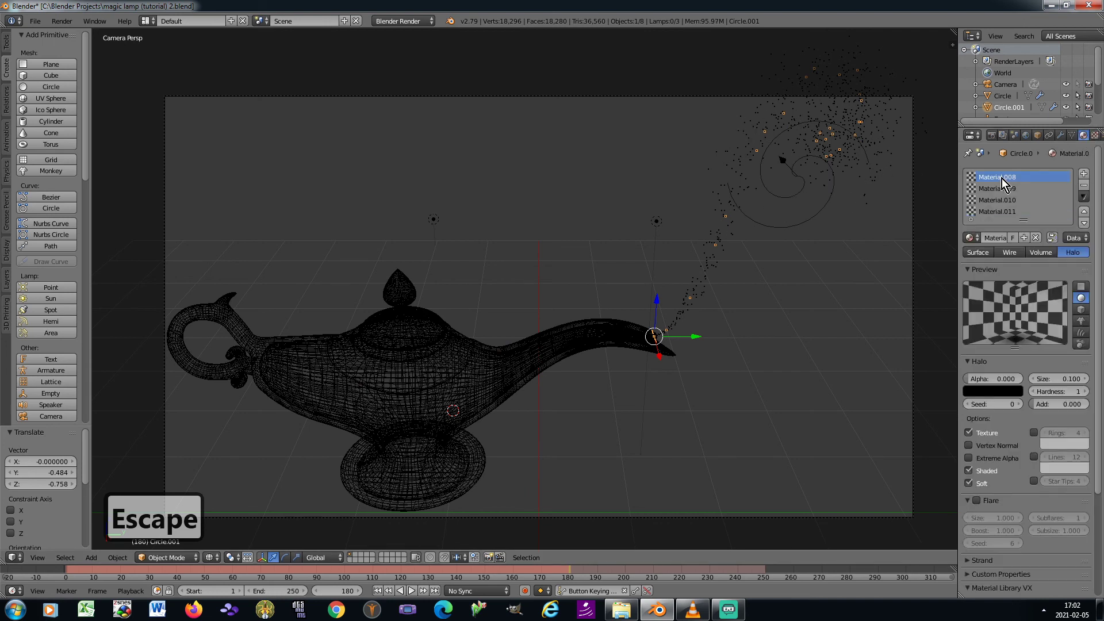
{"action": "left_click", "coordinate": [1094, 136]}
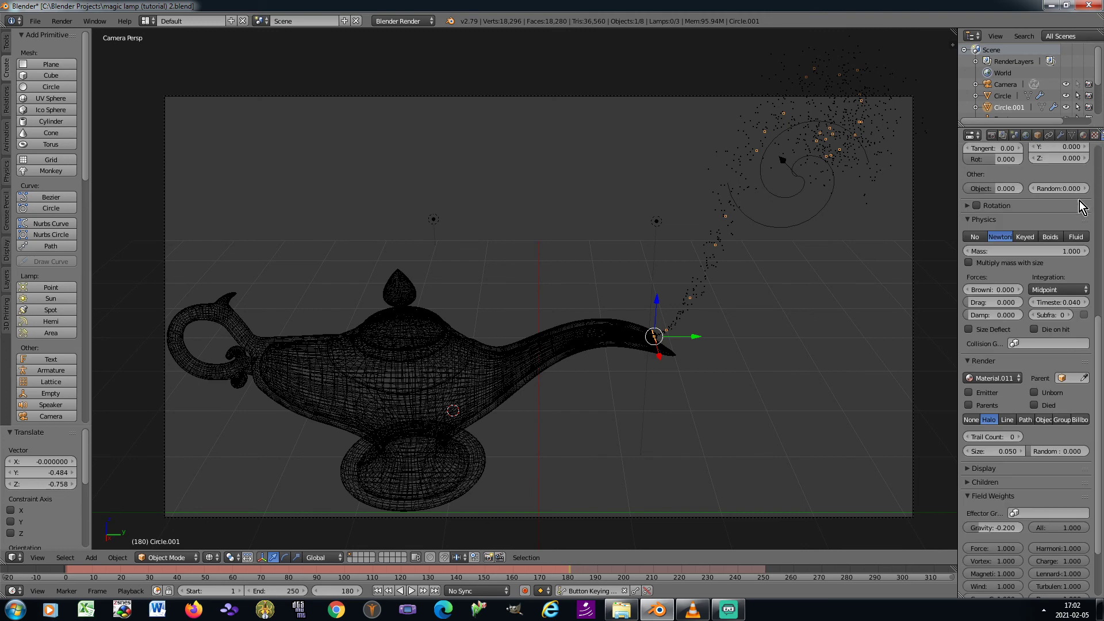
{"action": "left_click_drag", "start_coordinate": [1099, 332], "coordinate": [1101, 159]}
{"action": "left_click", "coordinate": [1021, 175]}
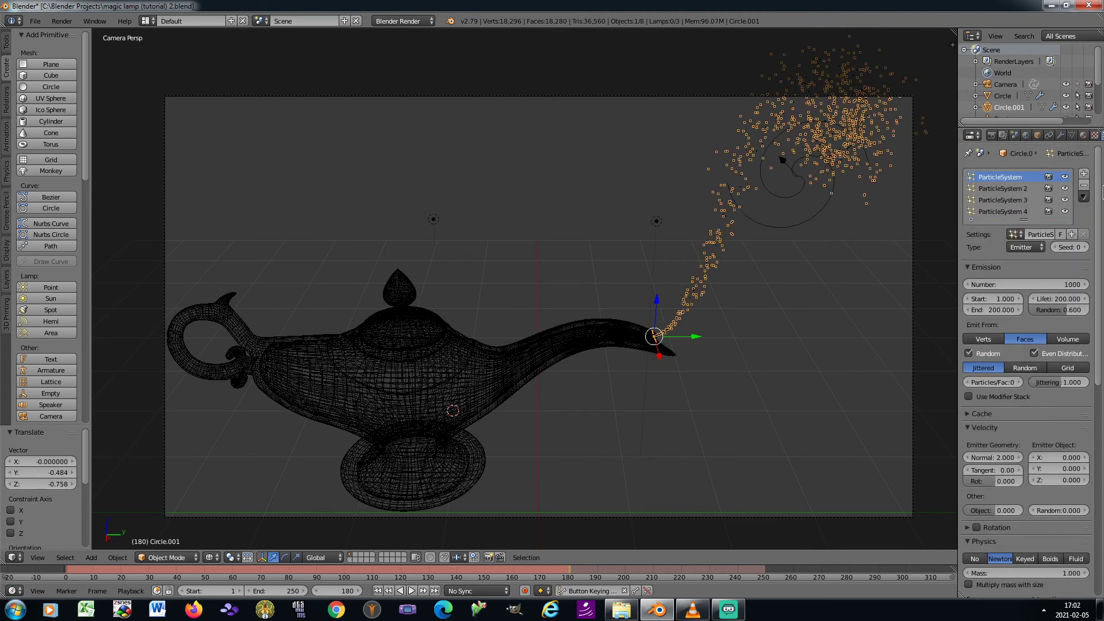
{"action": "left_click_drag", "start_coordinate": [1103, 201], "coordinate": [1102, 321]}
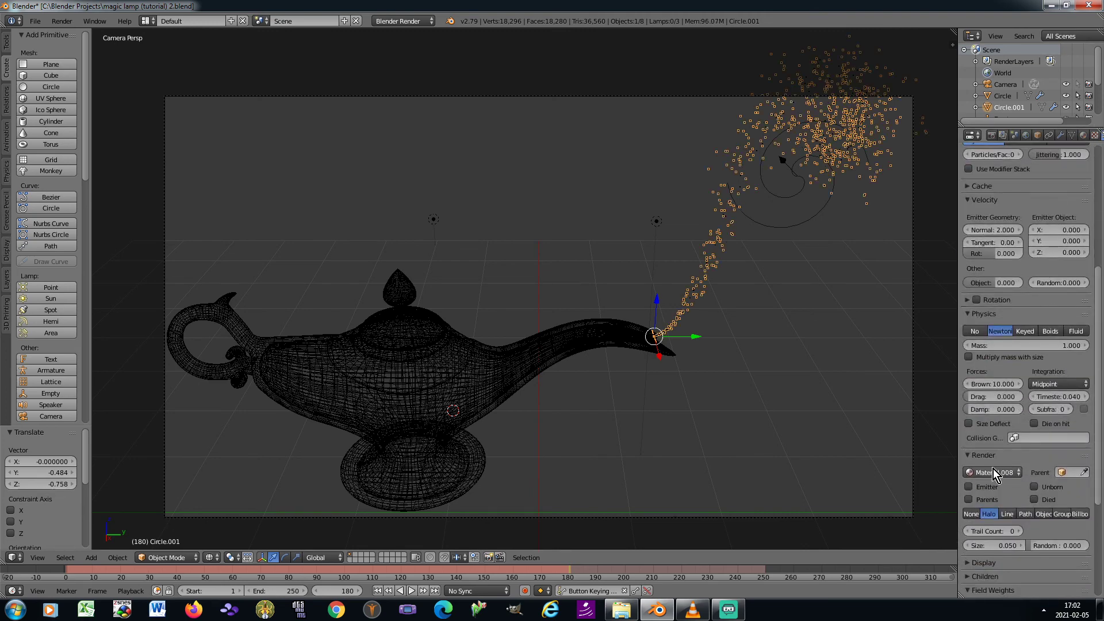
{"action": "left_click_drag", "start_coordinate": [1103, 439], "coordinate": [1102, 252]}
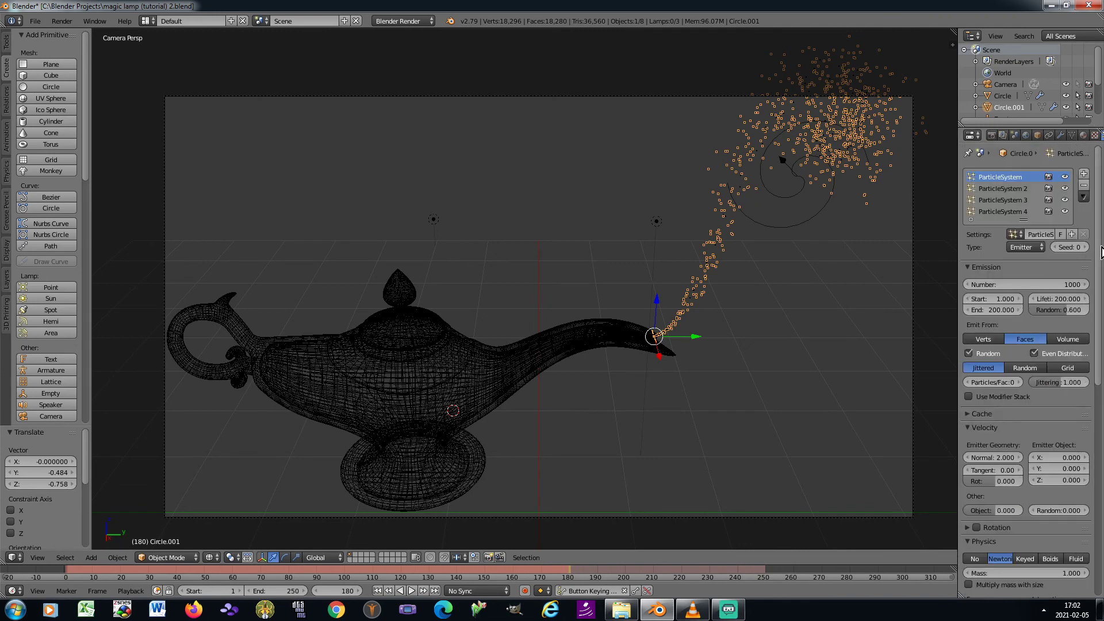
Examine the "size over life" texture of Material.008, including its colour ramp, mapping and size influence, and return to the material settings
{"action": "left_click", "coordinate": [1083, 135]}
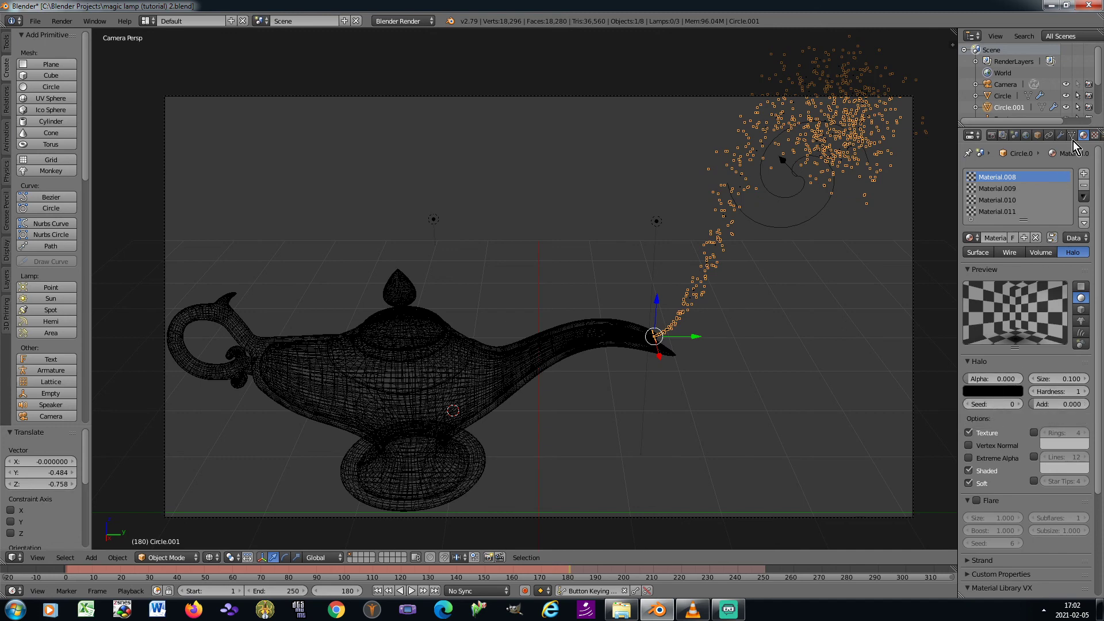
{"action": "left_click", "coordinate": [1095, 136]}
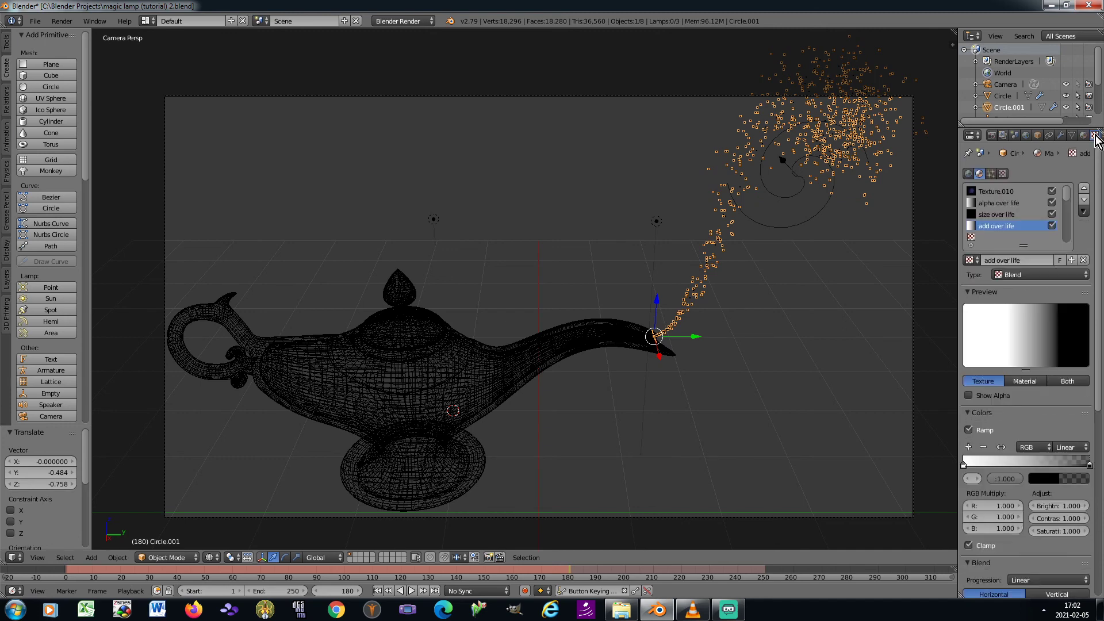
{"action": "left_click", "coordinate": [999, 215]}
{"action": "left_click_drag", "start_coordinate": [1098, 250], "coordinate": [1098, 396]}
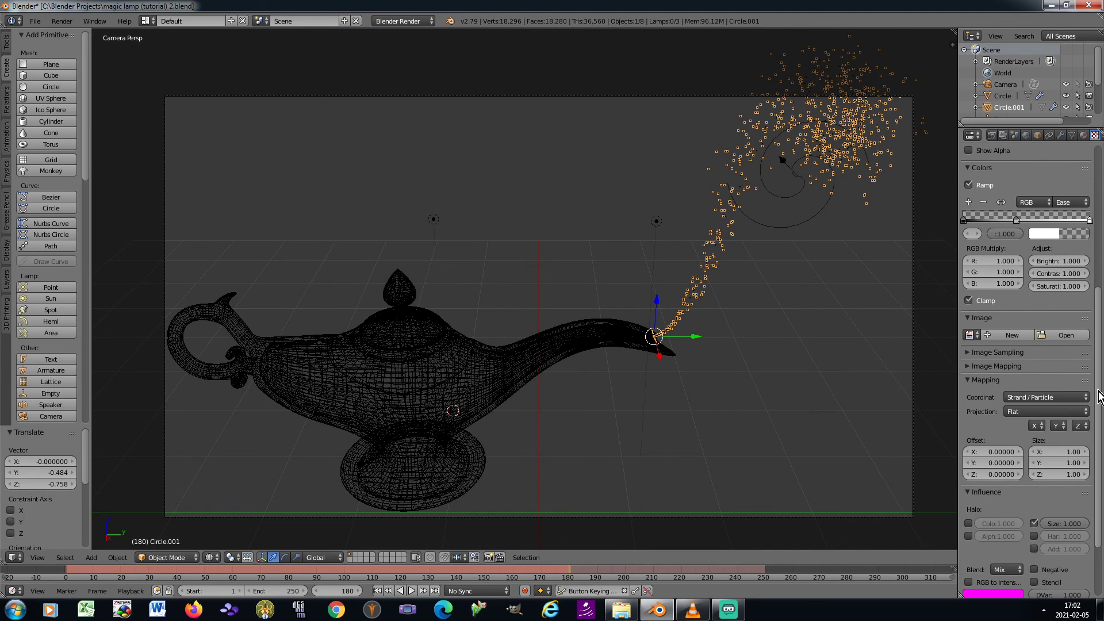
{"action": "left_click", "coordinate": [1040, 236]}
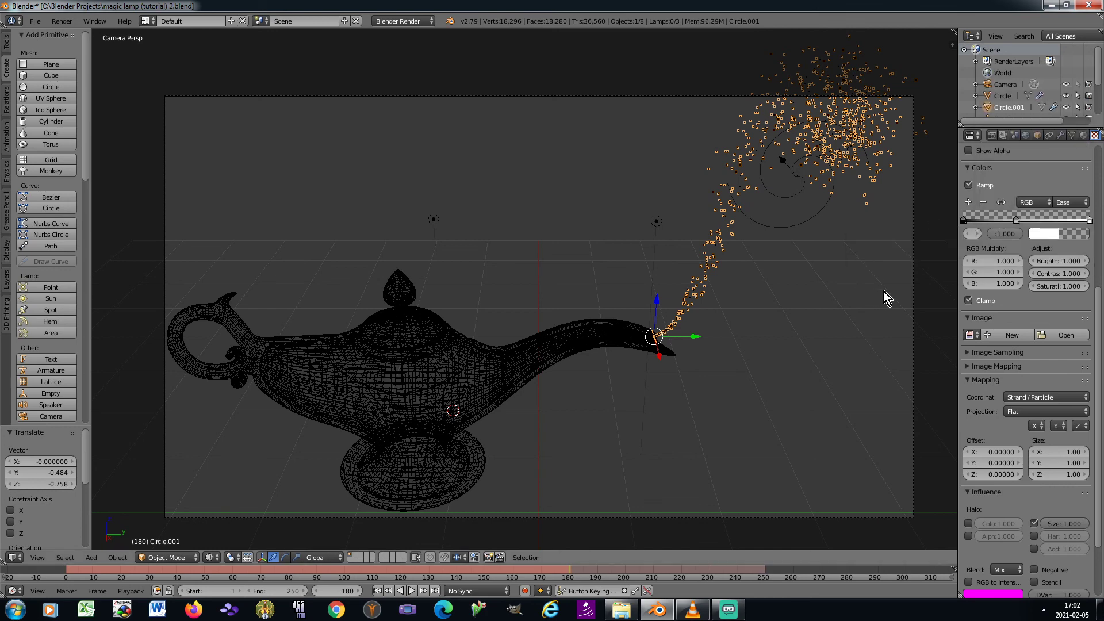
{"action": "left_click_drag", "start_coordinate": [1100, 320], "coordinate": [1099, 183]}
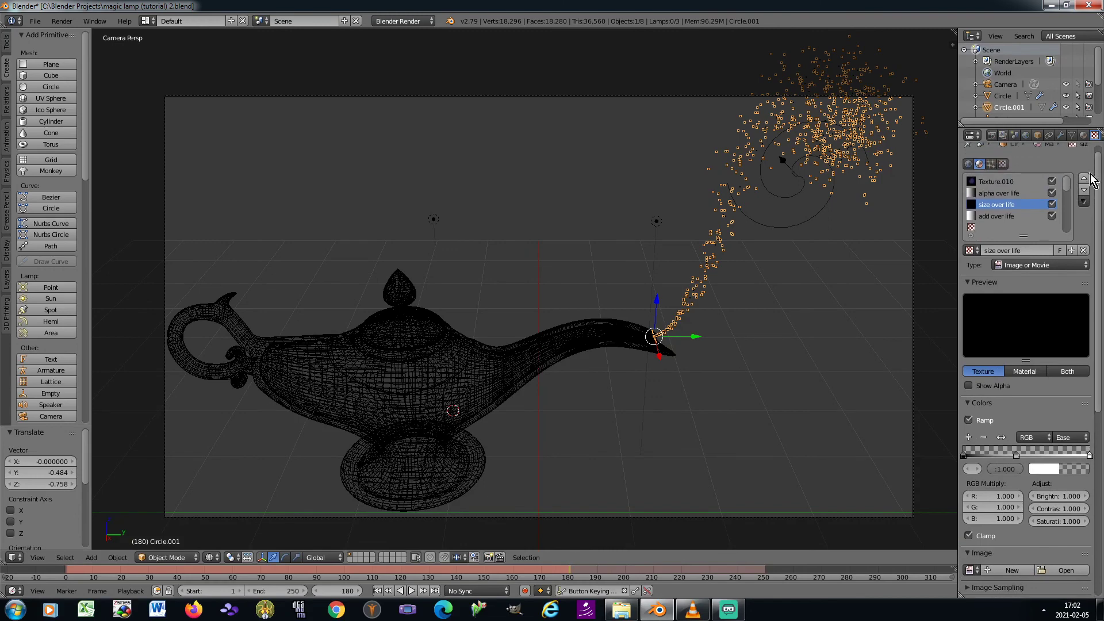
{"action": "left_click", "coordinate": [1083, 136]}
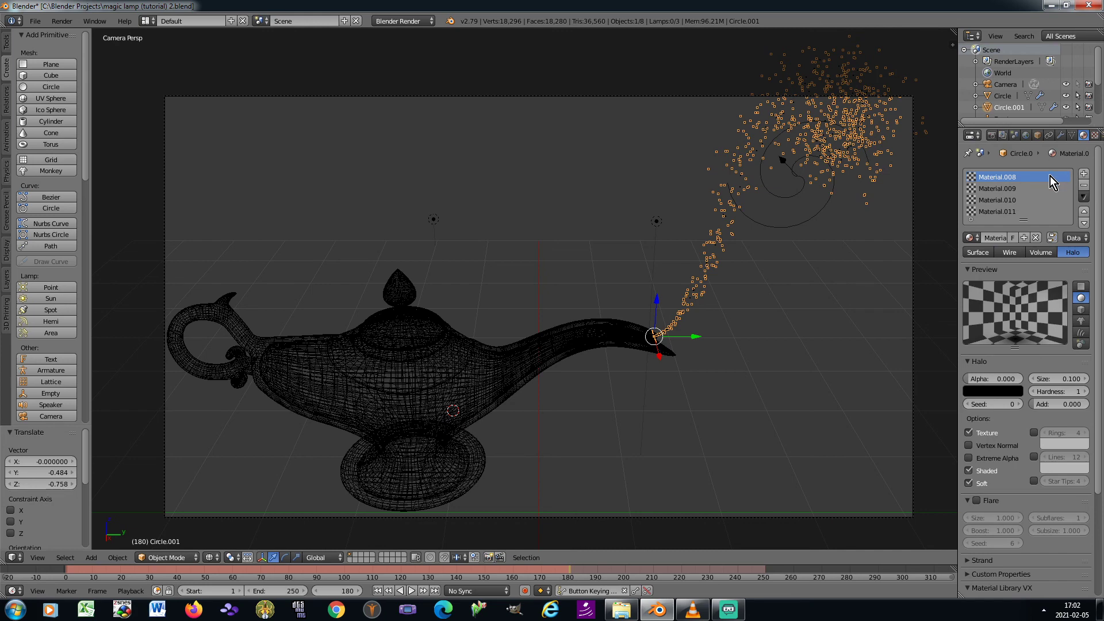
Recheck the "size over life" texture's image type, colour ramp, strand/particle mapping and halo size influence
{"action": "left_click", "coordinate": [1094, 135]}
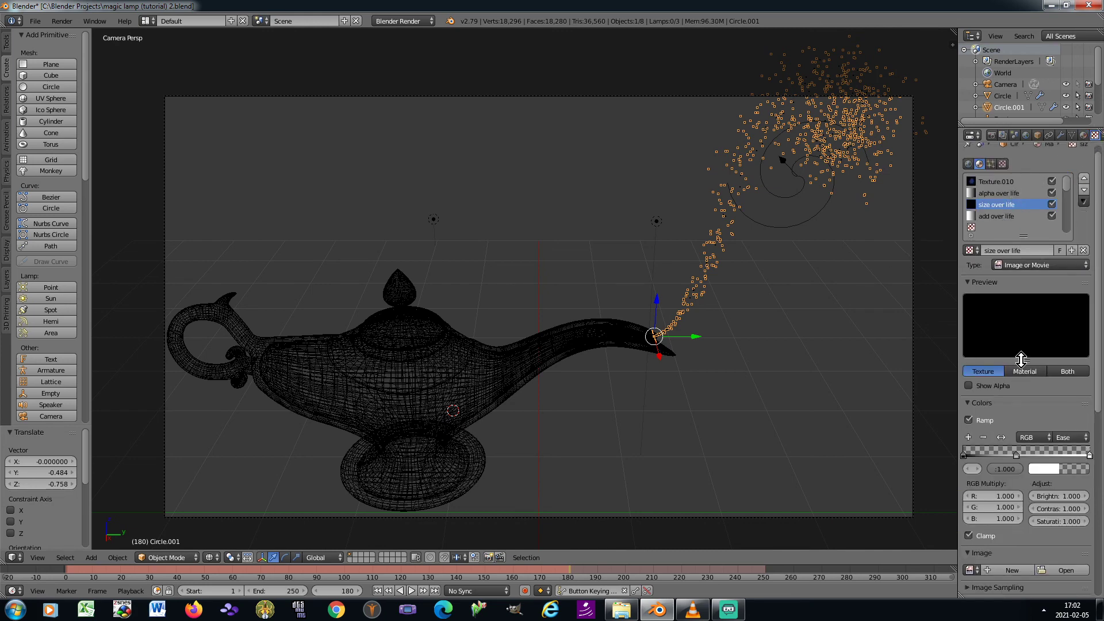
{"action": "scroll", "coordinate": [1020, 361], "scroll_direction": "down", "scroll_amount": 2}
{"action": "scroll", "coordinate": [1020, 360], "scroll_direction": "down", "scroll_amount": 3}
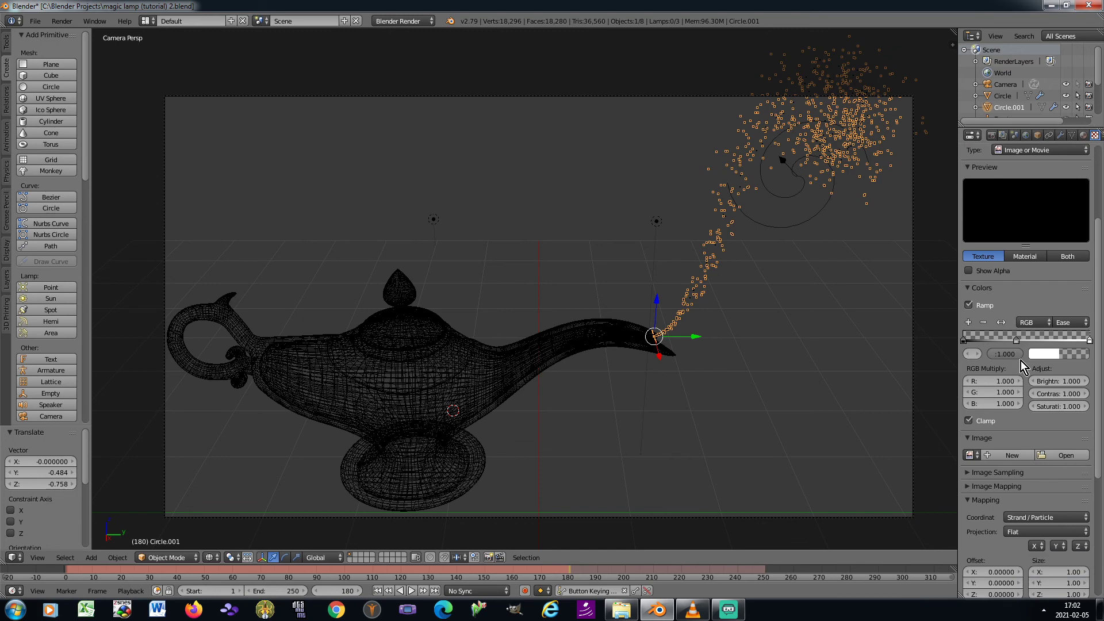
{"action": "scroll", "coordinate": [1020, 360], "scroll_direction": "down", "scroll_amount": 6}
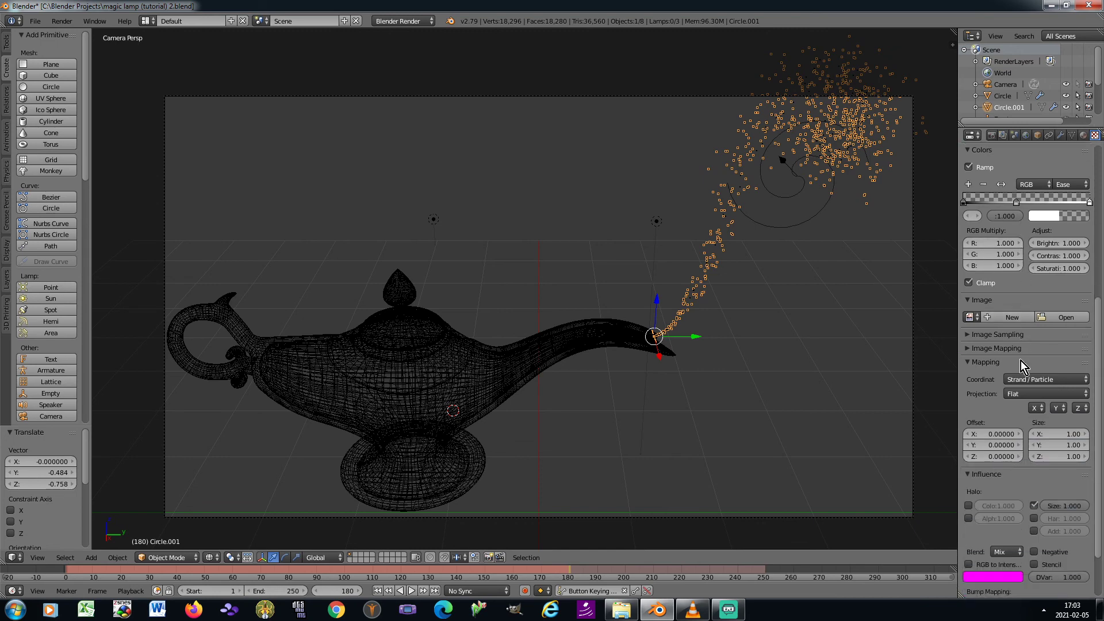
{"action": "scroll", "coordinate": [1020, 361], "scroll_direction": "up", "scroll_amount": 10}
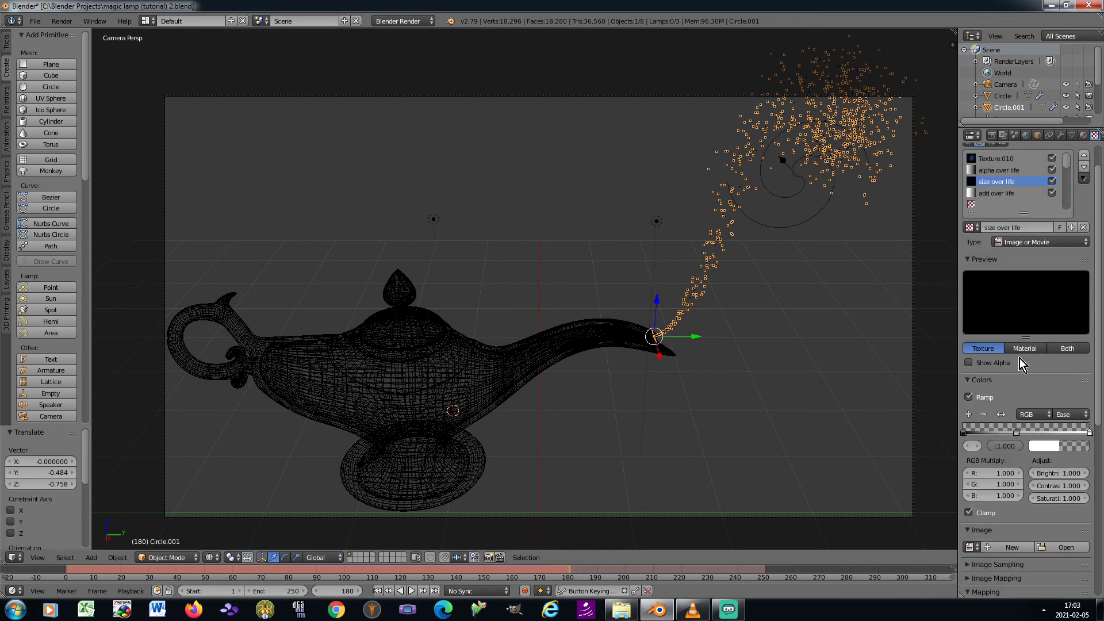
Hide particle systems 2, 3 and 4 in both the viewport and render, and render frame 180 with only the first system
{"action": "left_click", "coordinate": [1101, 138]}
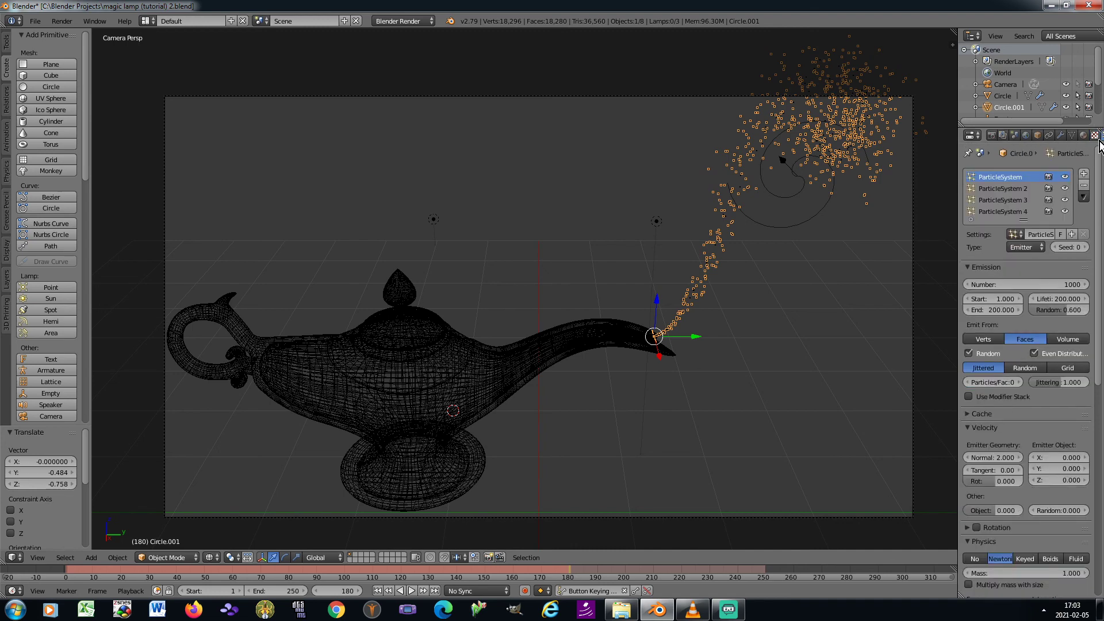
{"action": "left_click", "coordinate": [1064, 187]}
{"action": "left_click", "coordinate": [1064, 199]}
{"action": "left_click", "coordinate": [1064, 211]}
{"action": "left_click", "coordinate": [1050, 211]}
{"action": "left_click", "coordinate": [1050, 199]}
{"action": "left_click", "coordinate": [1048, 188]}
{"action": "key", "text": "F12"}
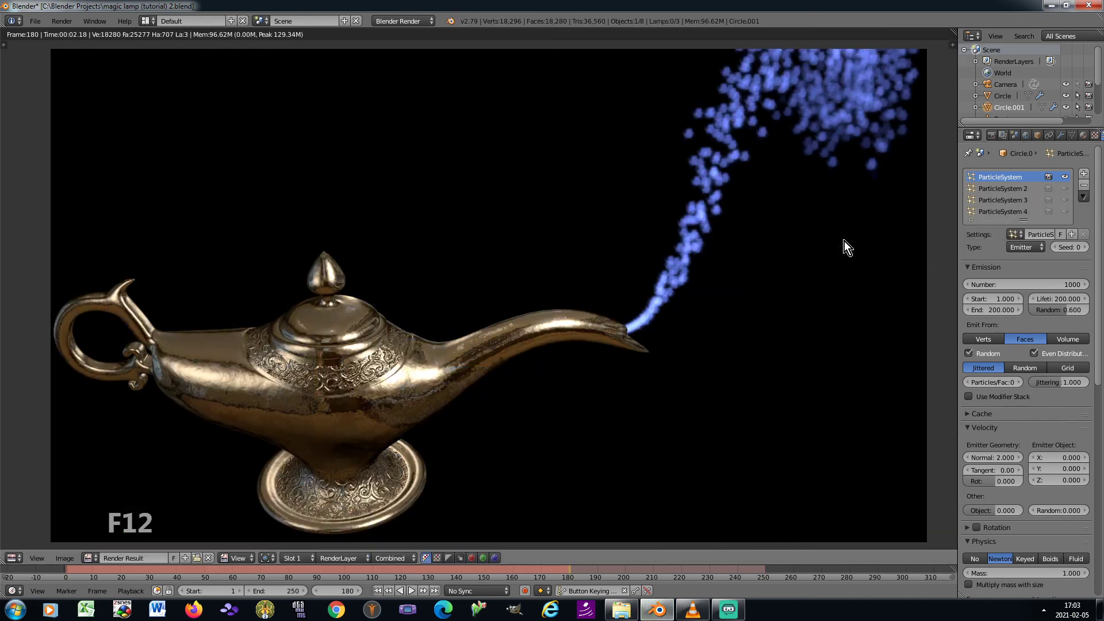
Replace the first smoke material's "size over life" texture with the existing "size over life.001" blend texture and render frame 180 again
{"action": "left_click", "coordinate": [1084, 135]}
{"action": "left_click", "coordinate": [1095, 135]}
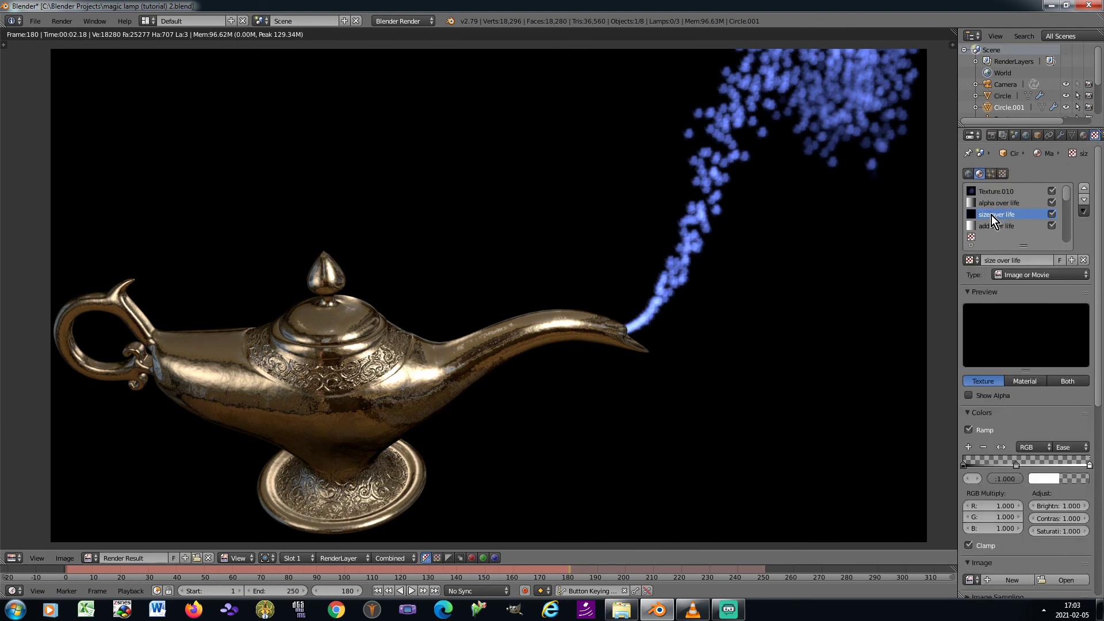
{"action": "left_click", "coordinate": [1041, 475]}
{"action": "left_click", "coordinate": [972, 260]}
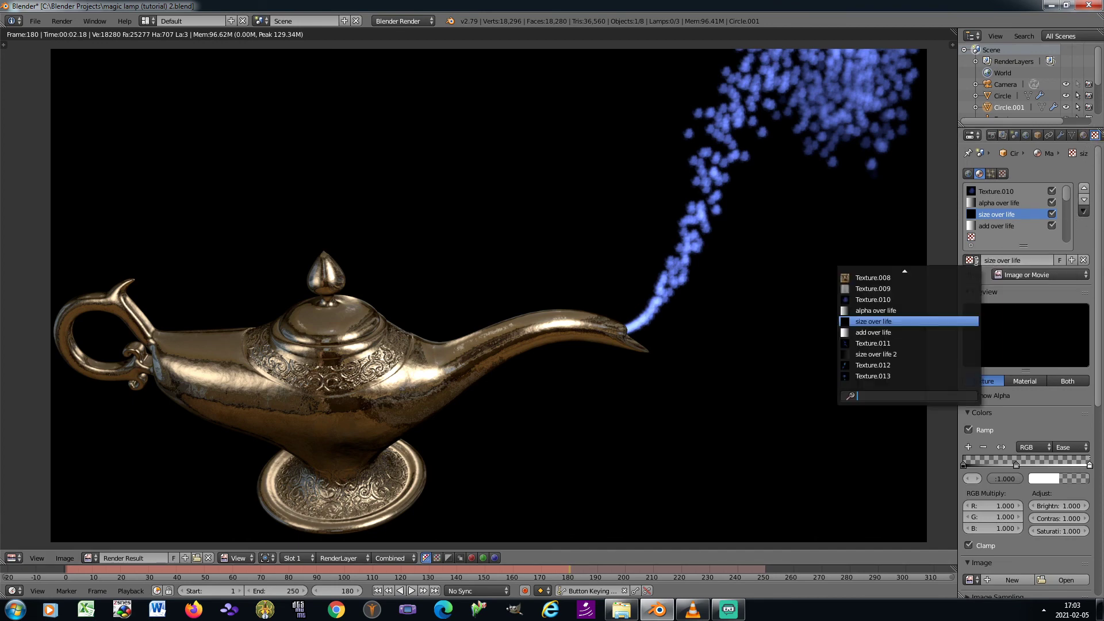
{"action": "scroll", "coordinate": [921, 296], "scroll_direction": "up", "scroll_amount": 10}
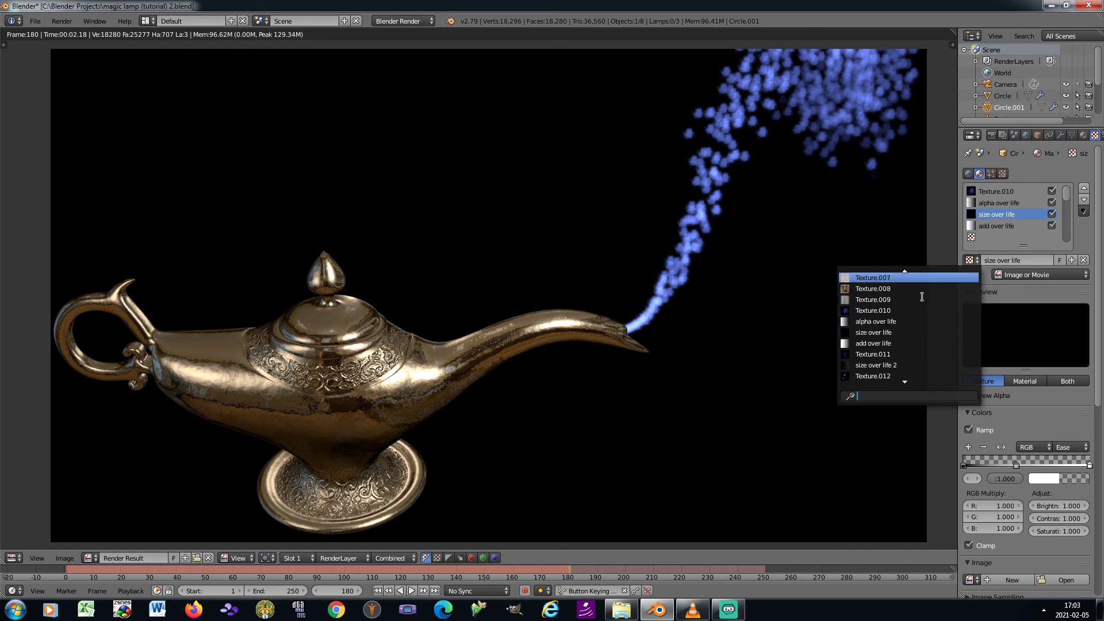
{"action": "scroll", "coordinate": [921, 297], "scroll_direction": "up", "scroll_amount": 2}
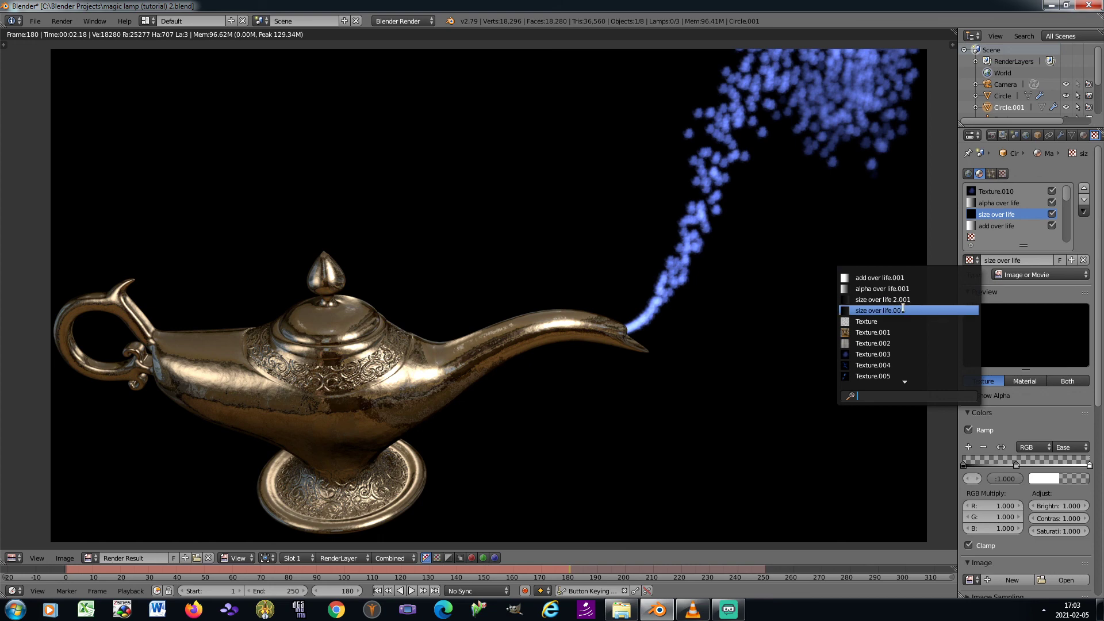
{"action": "left_click", "coordinate": [903, 311]}
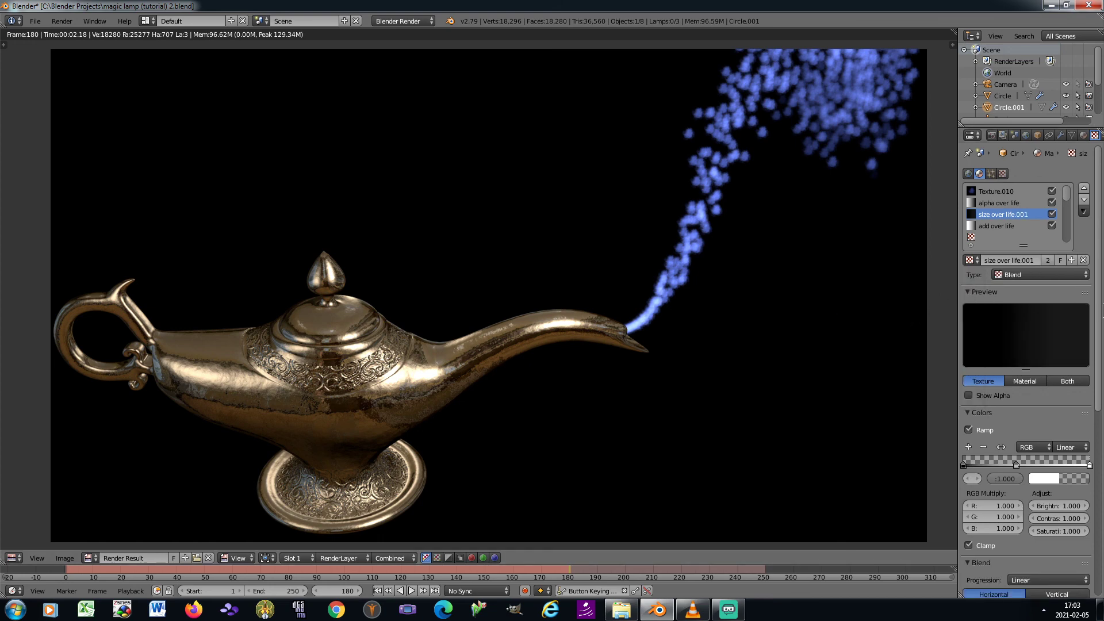
{"action": "left_click_drag", "start_coordinate": [1103, 314], "coordinate": [1103, 279]}
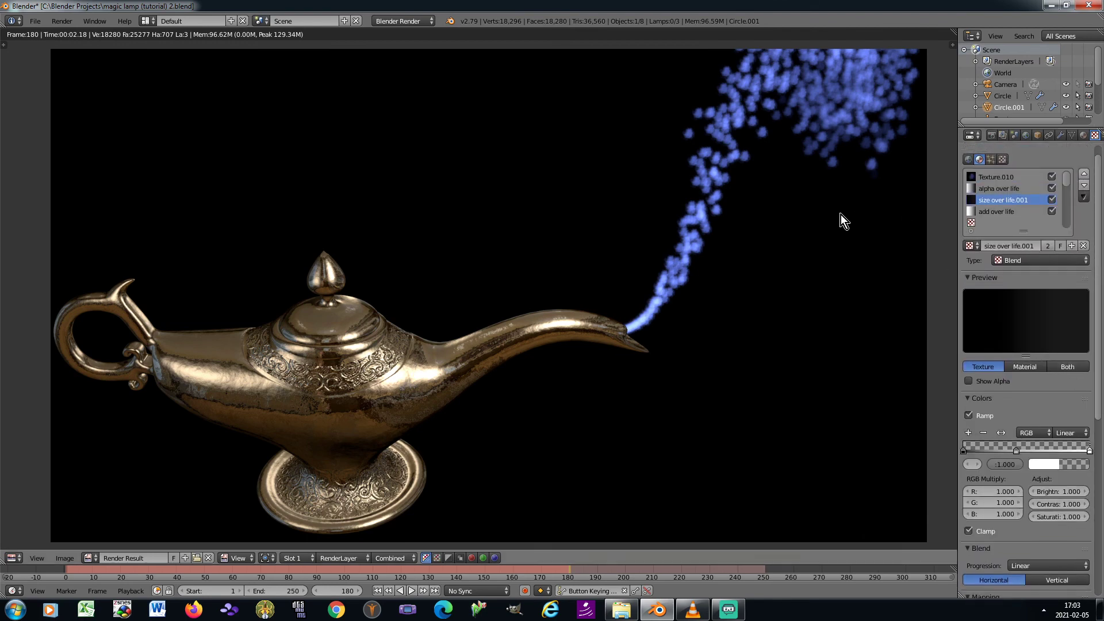
{"action": "key", "text": "F12"}
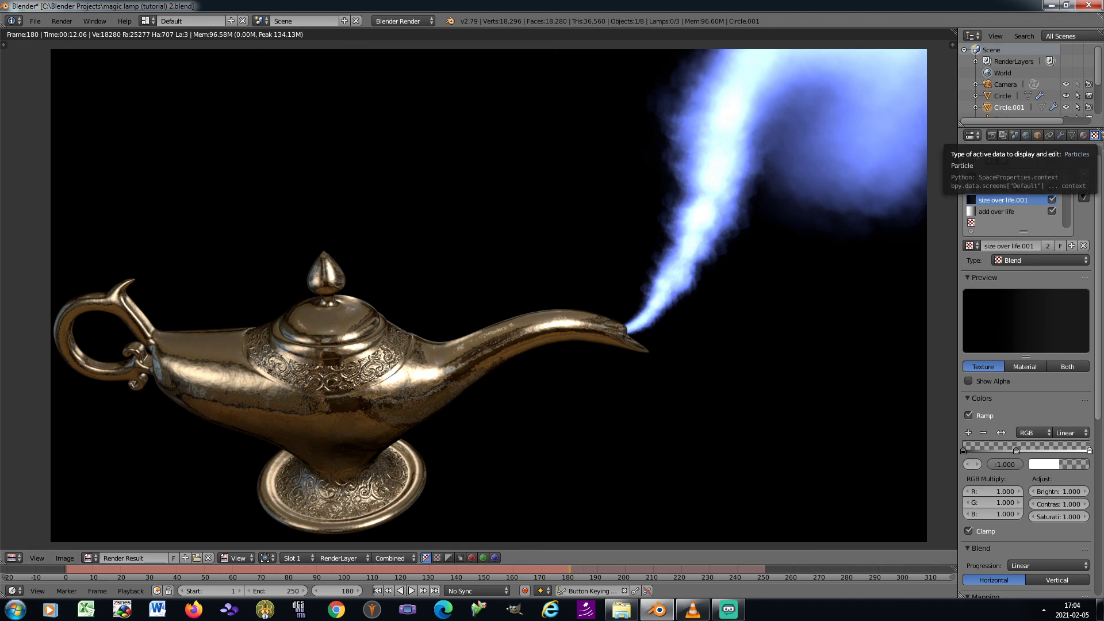
Turn viewport and render visibility back on for particle systems 2, 3 and 4, and render frame 180 with all of the smoke
{"action": "left_click", "coordinate": [1102, 138]}
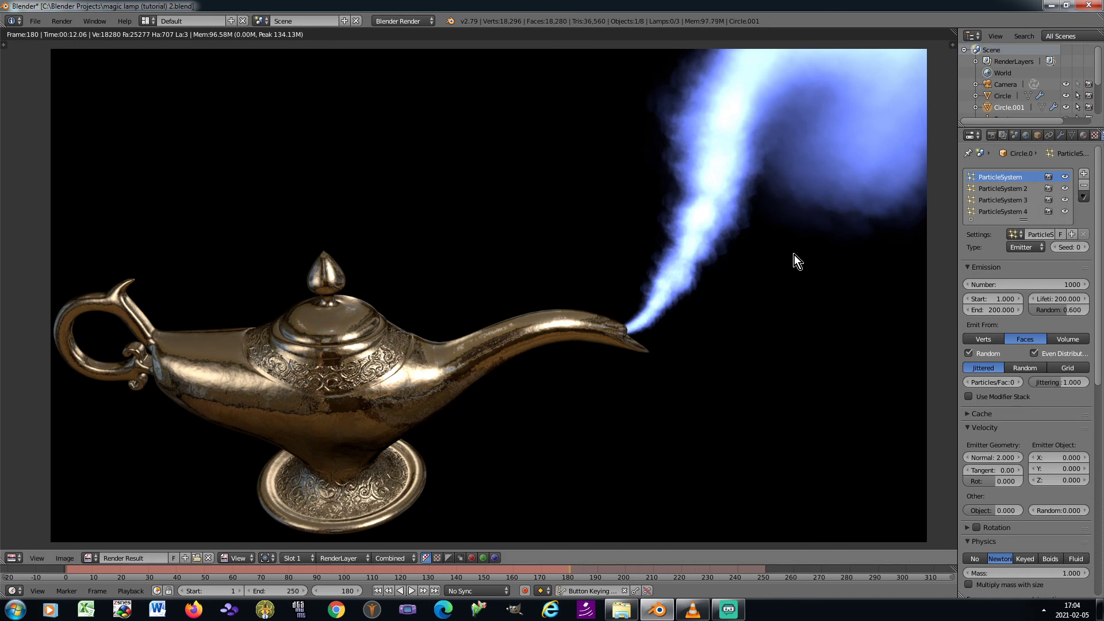
{"action": "key", "text": "F12"}
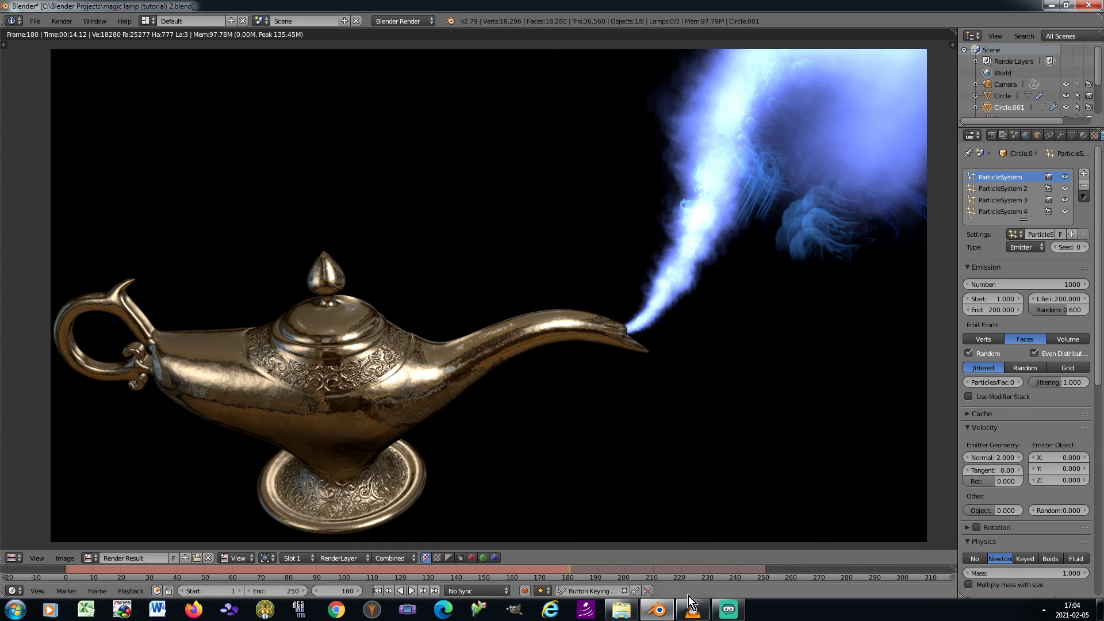
Switch to VLC media player, play the loaded video of the animation, and return to Blender
{"action": "left_click", "coordinate": [696, 616]}
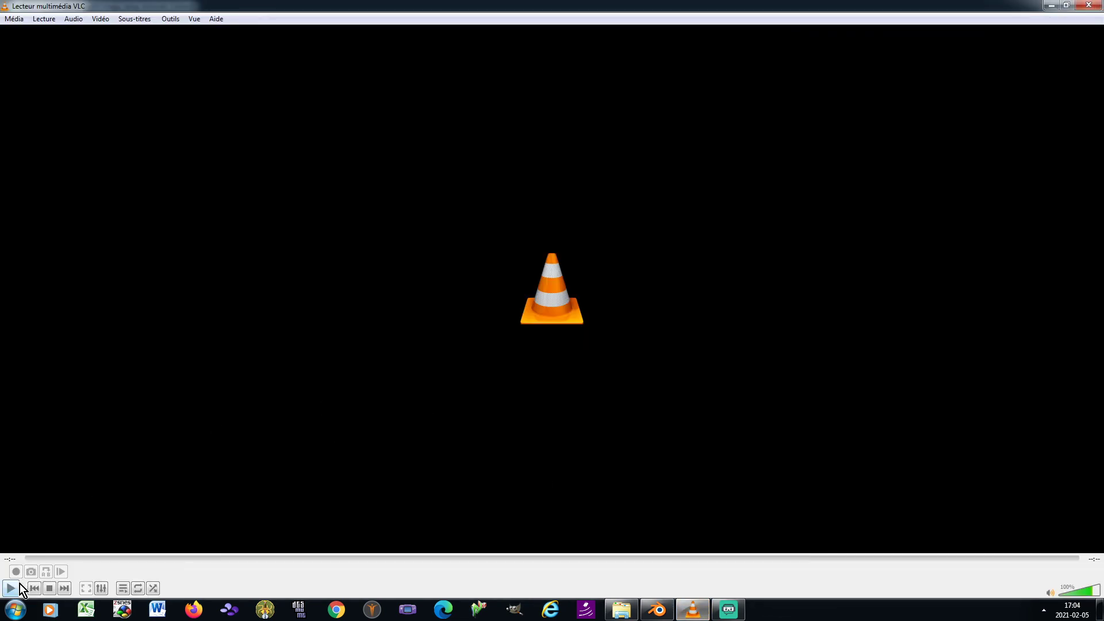
{"action": "left_click", "coordinate": [16, 586]}
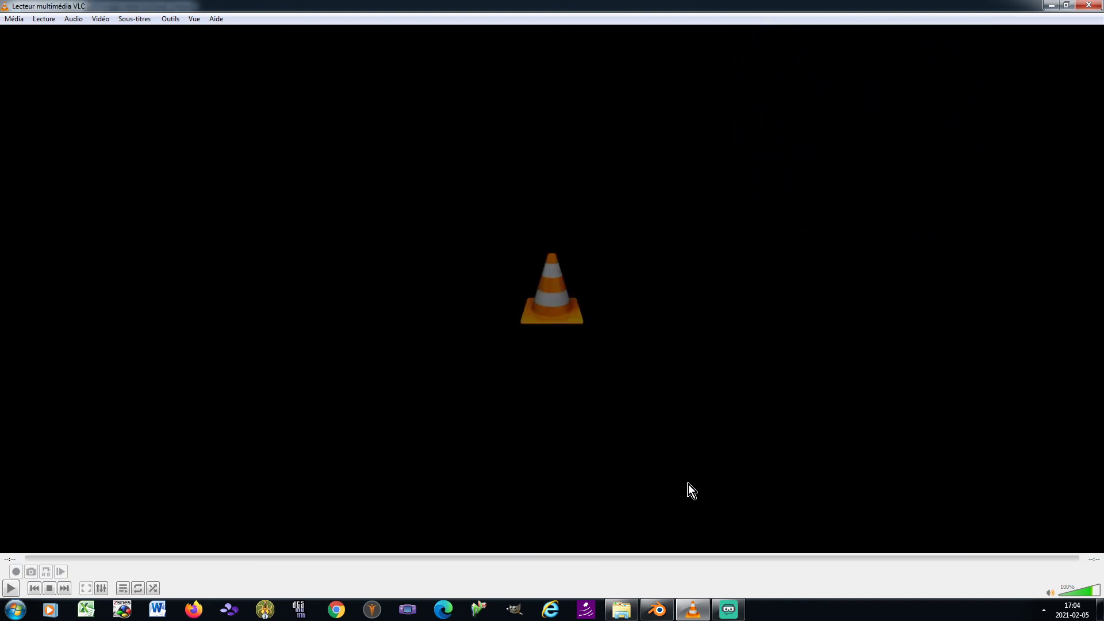
{"action": "left_click", "coordinate": [659, 611]}
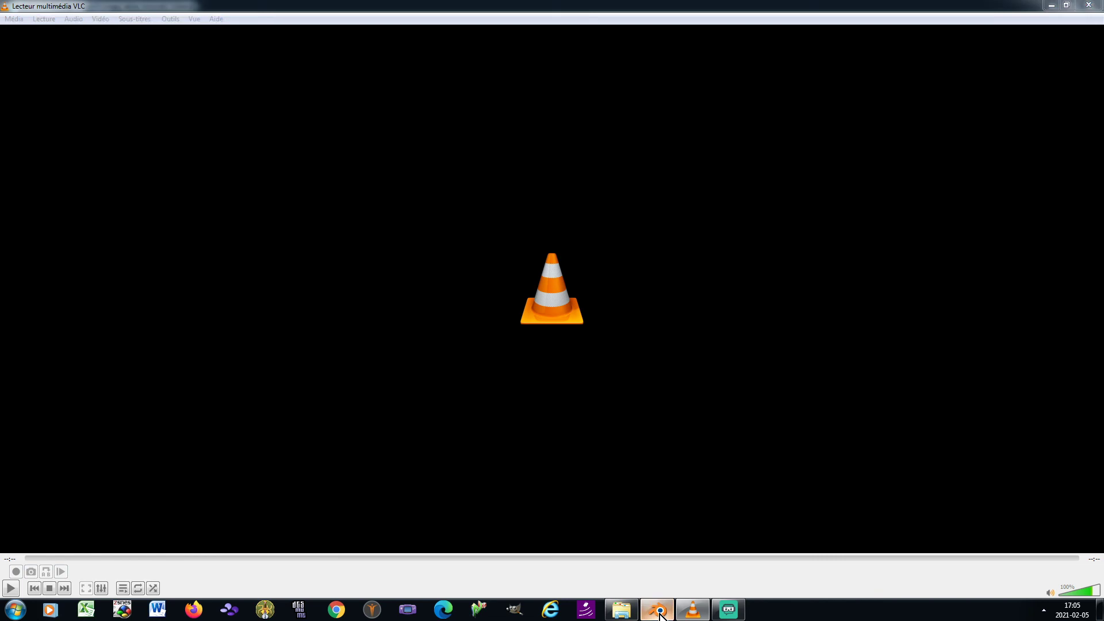